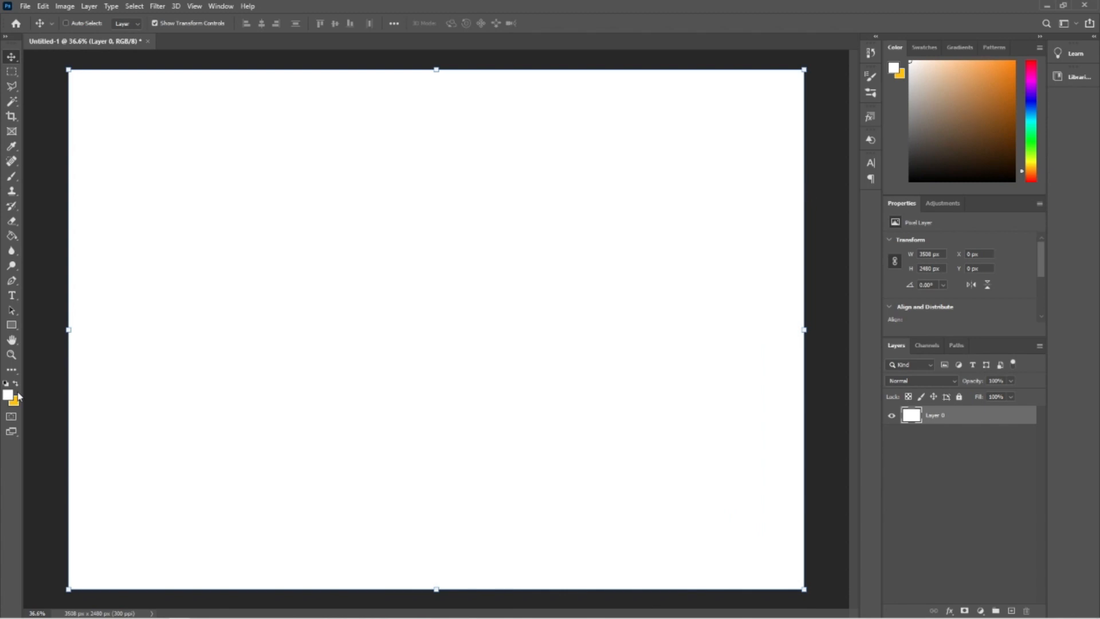
Set the foreground color to black and activate the Brush tool
drag(788, 247, 703, 305)
click(1023, 131)
click(12, 176)
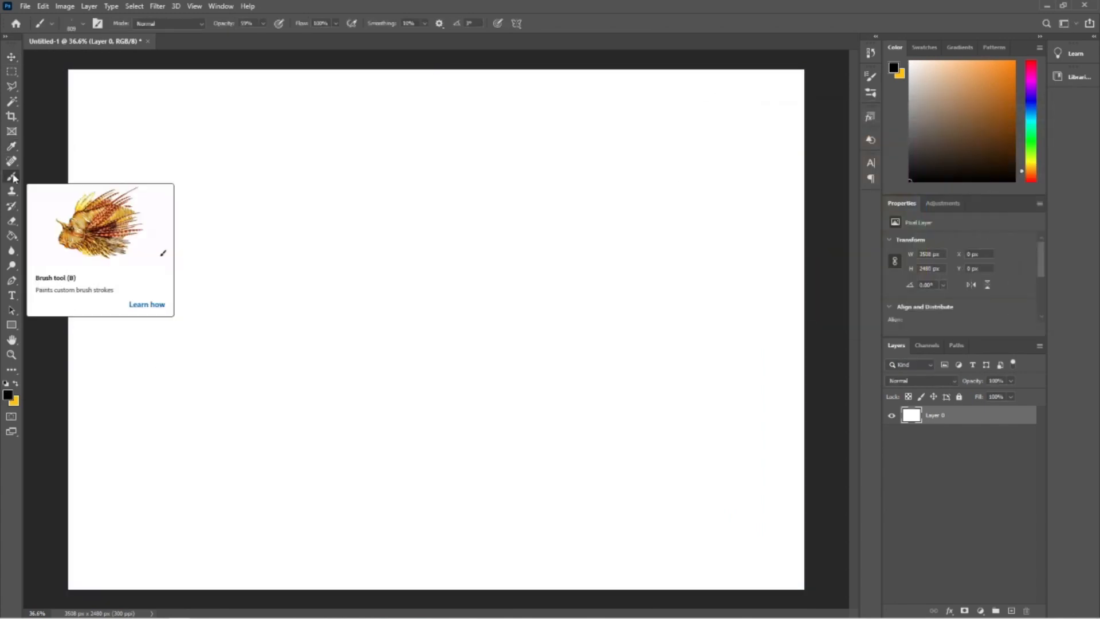
Configure a small Hard Round brush with 48% hardness and 19% flow for sketching
click(83, 24)
scroll(80, 161, down, 5)
click(156, 46)
click(138, 180)
mouse_move(137, 178)
mouse_down()
mouse_move(140, 189)
mouse_move(140, 128)
mouse_up()
click(85, 187)
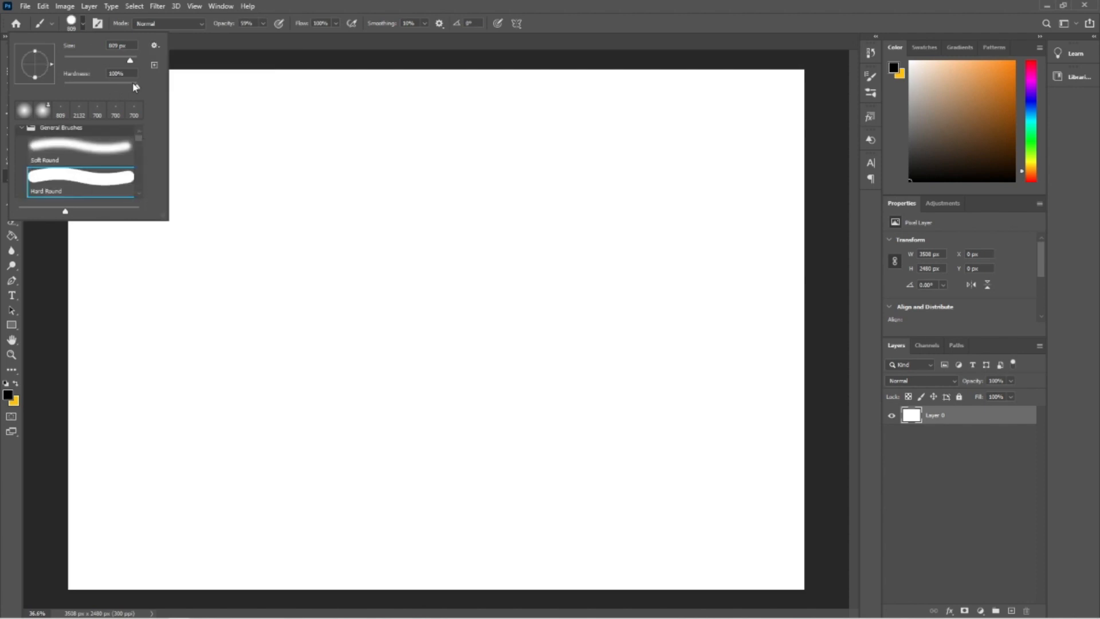
drag(110, 60, 96, 61)
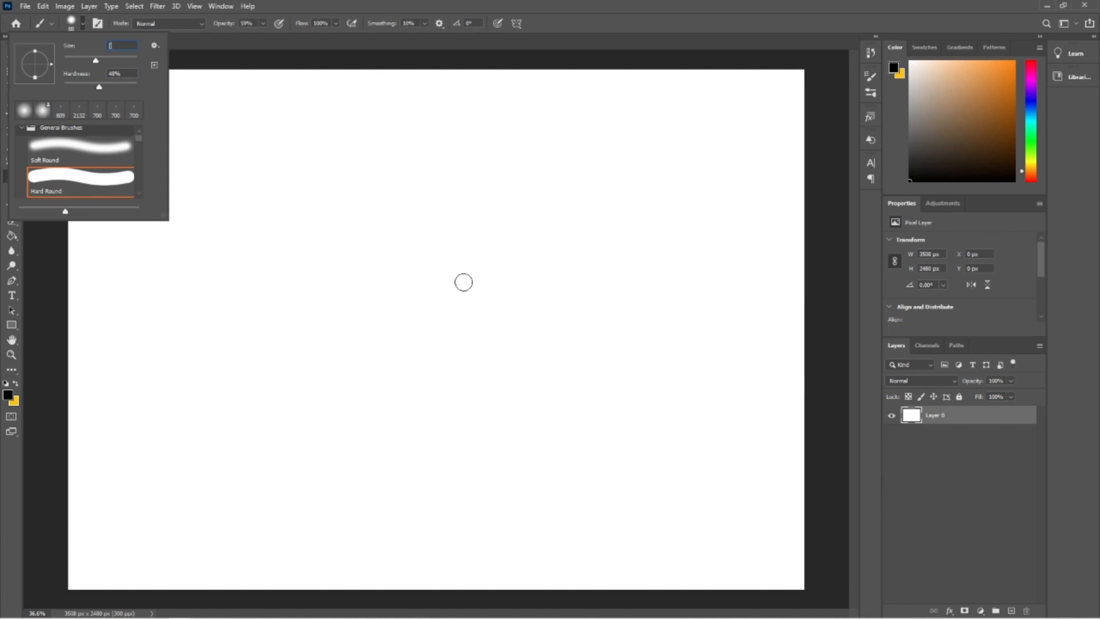
click(814, 264)
click(612, 264)
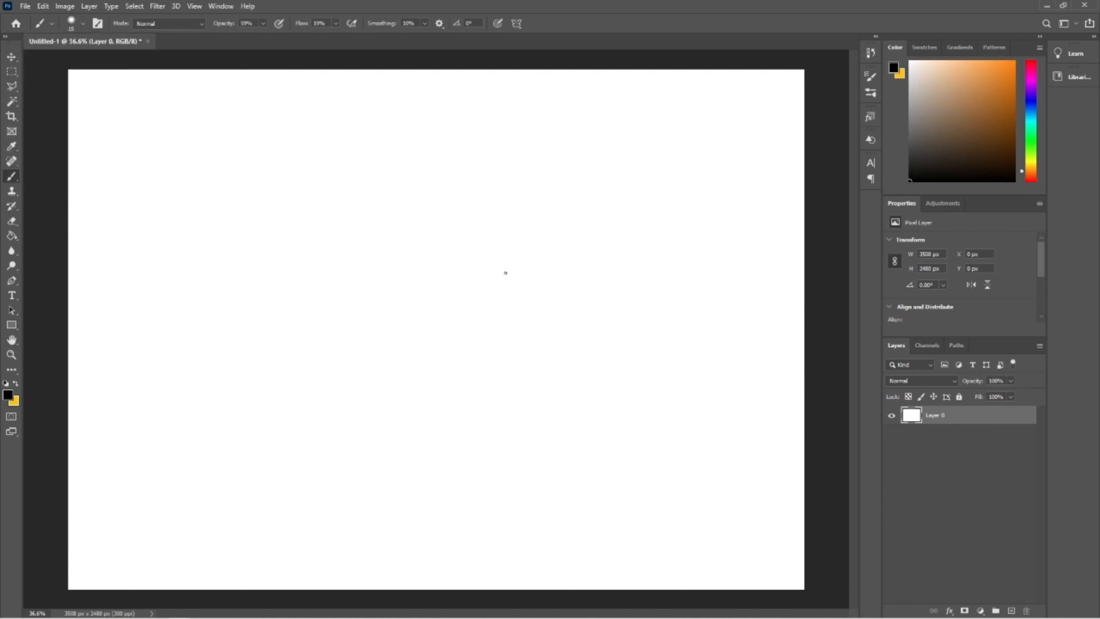
Sketch a floor plan titled STUDIO with a rectangular room, a central partition, a window labelled 3m, and furniture outlines
drag(212, 196, 592, 181)
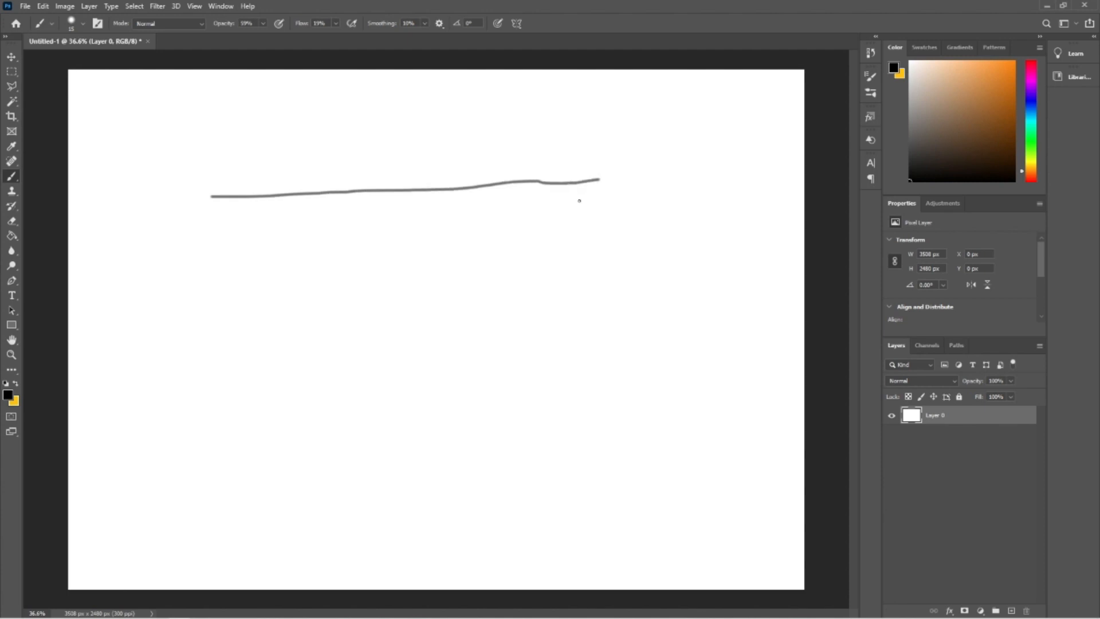
mouse_move(211, 196)
mouse_down()
mouse_move(221, 381)
mouse_move(635, 369)
mouse_up()
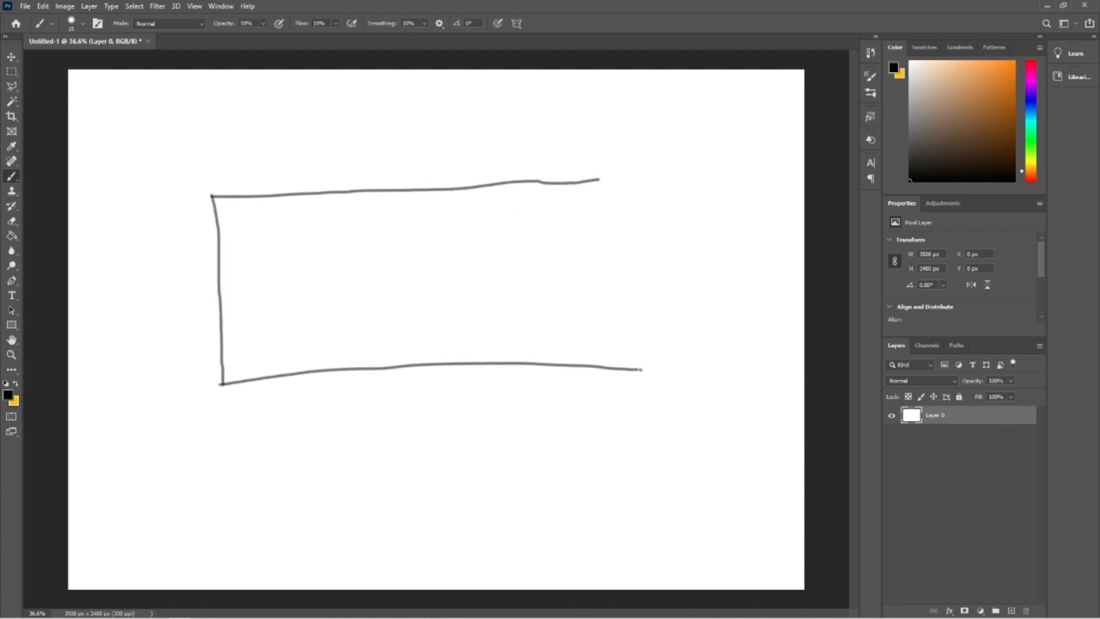
drag(605, 218, 612, 374)
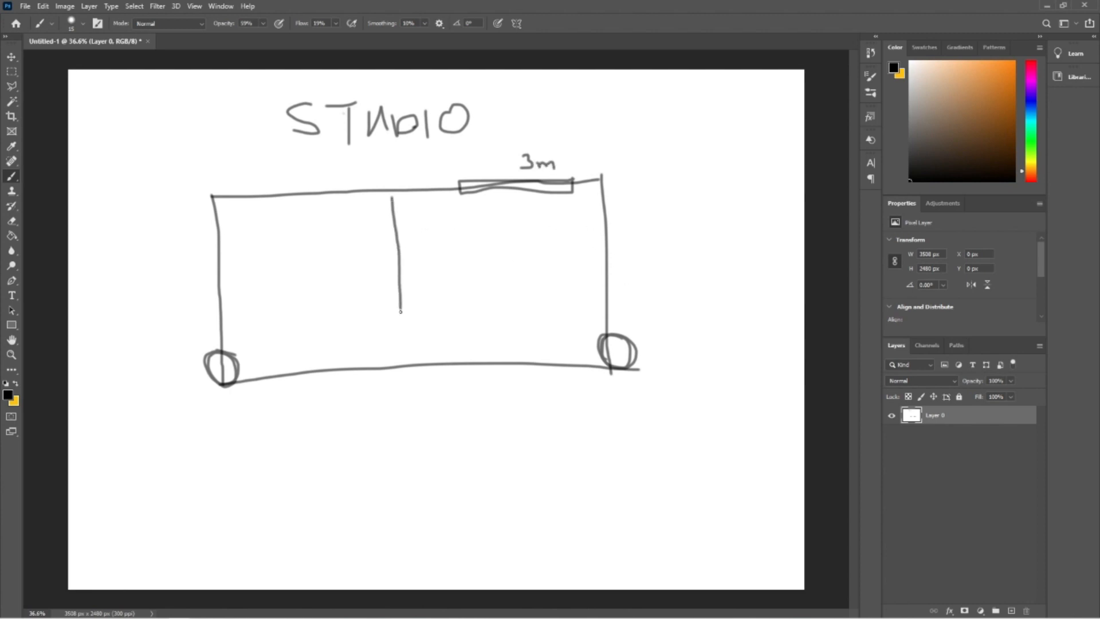
drag(430, 311, 411, 189)
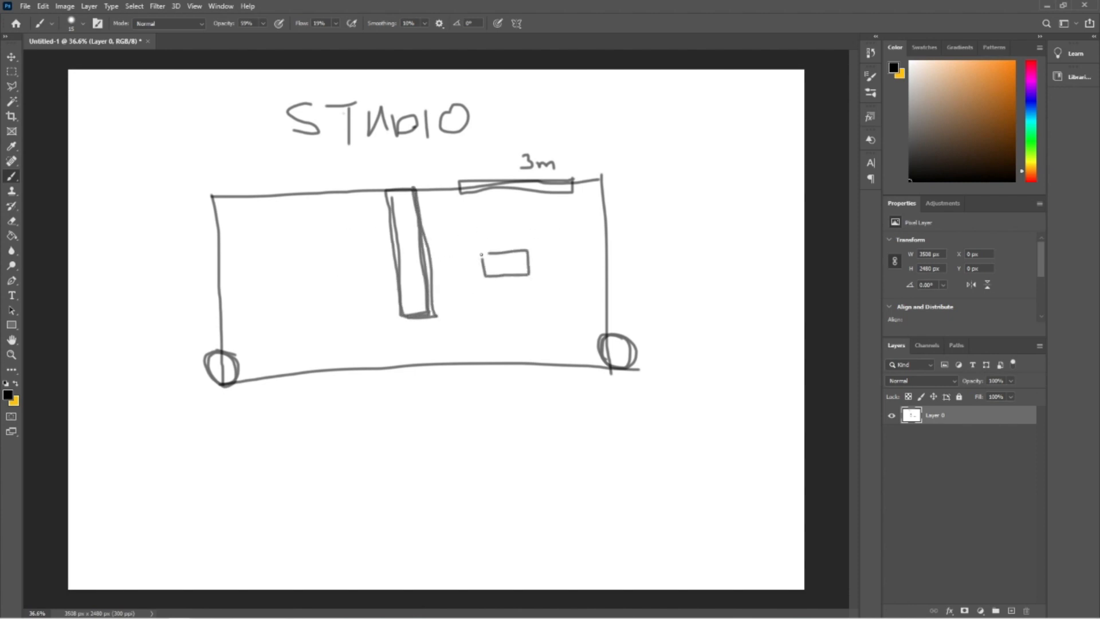
drag(579, 228, 453, 207)
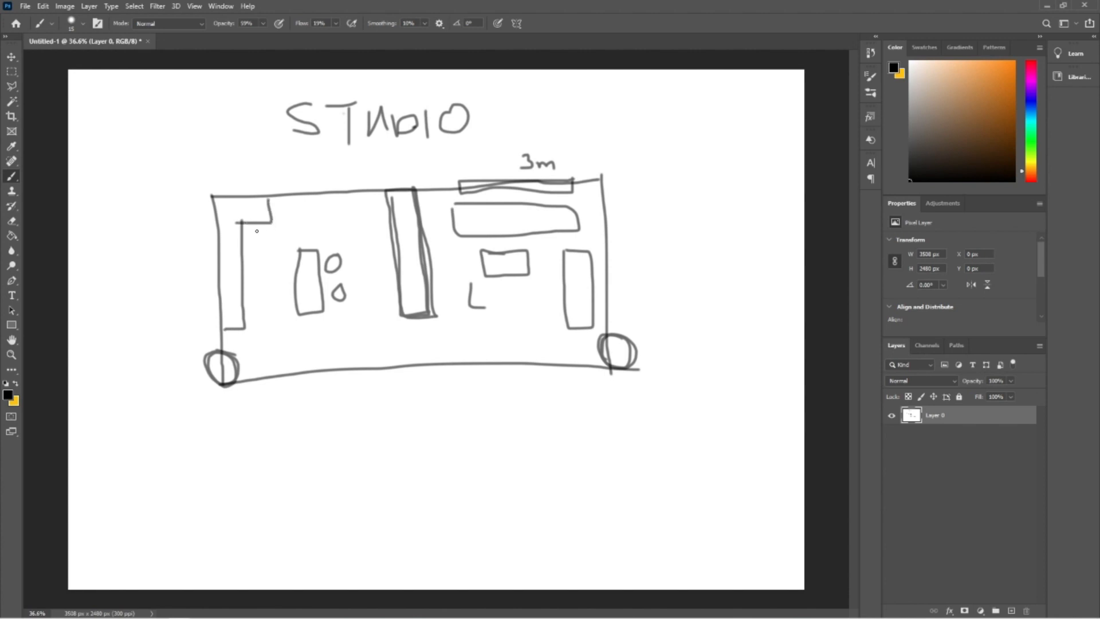
Sketch a gray L-shaped outline beside the counter in the room's corner and pick another foreground color
click(8, 392)
click(1018, 129)
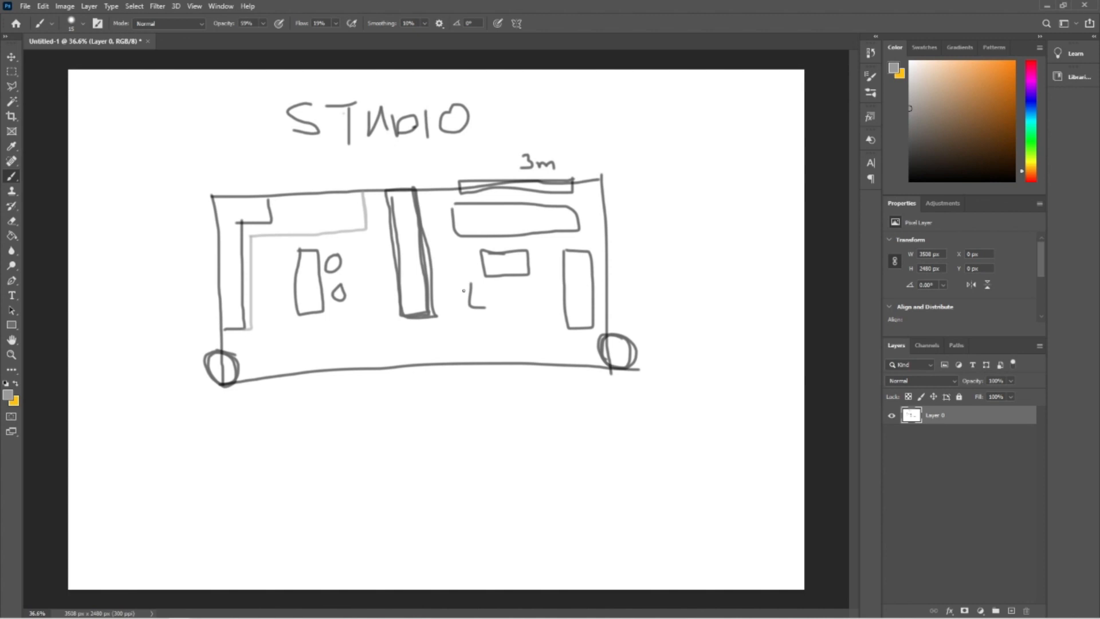
click(8, 395)
click(765, 289)
click(1019, 130)
Switch to SketchUp and draw a 5200 mm line from the origin along the green axis
drag(687, 356, 513, 340)
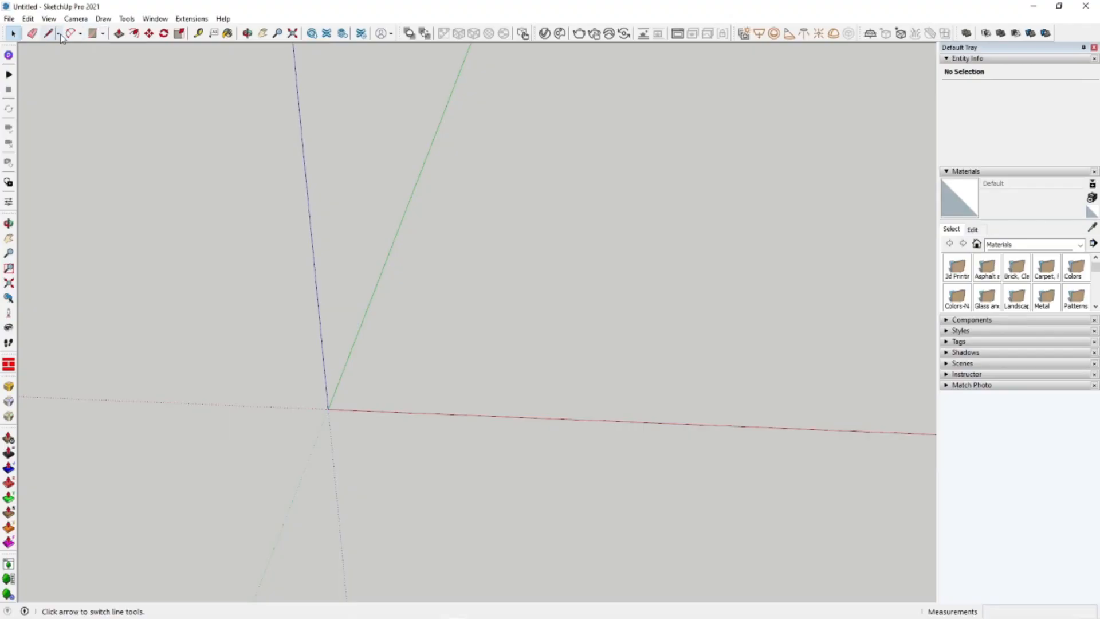
key(l)
click(329, 408)
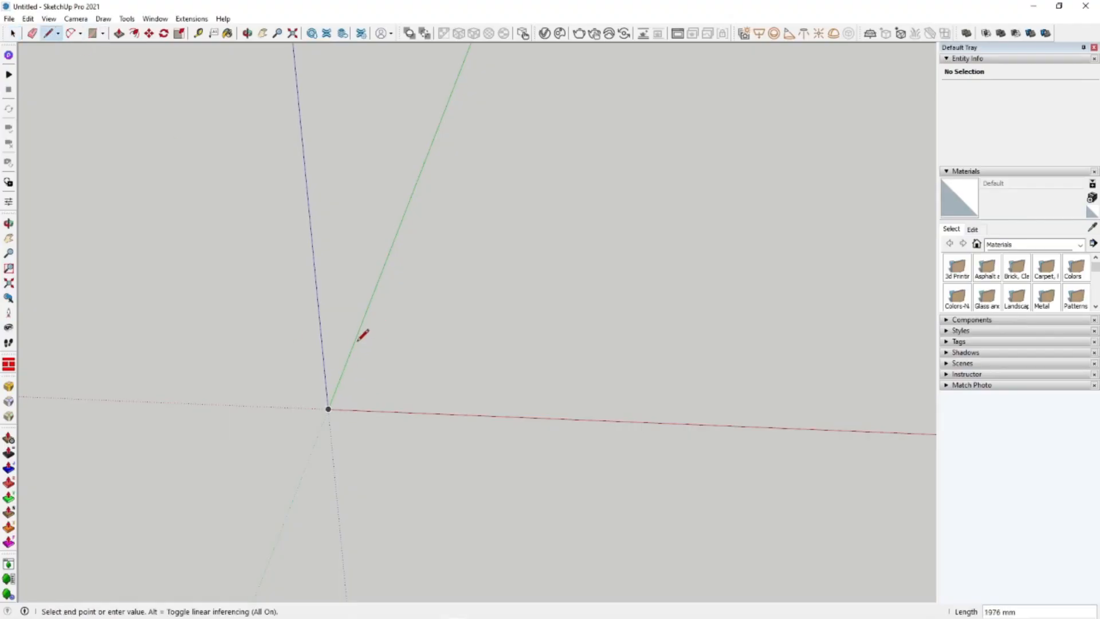
text(5200)
key(Return)
Draw an 8600 mm edge parallel to the red axis and close the floor rectangle back to the origin
scroll(264, 372, down, 2)
scroll(438, 321, up, 1)
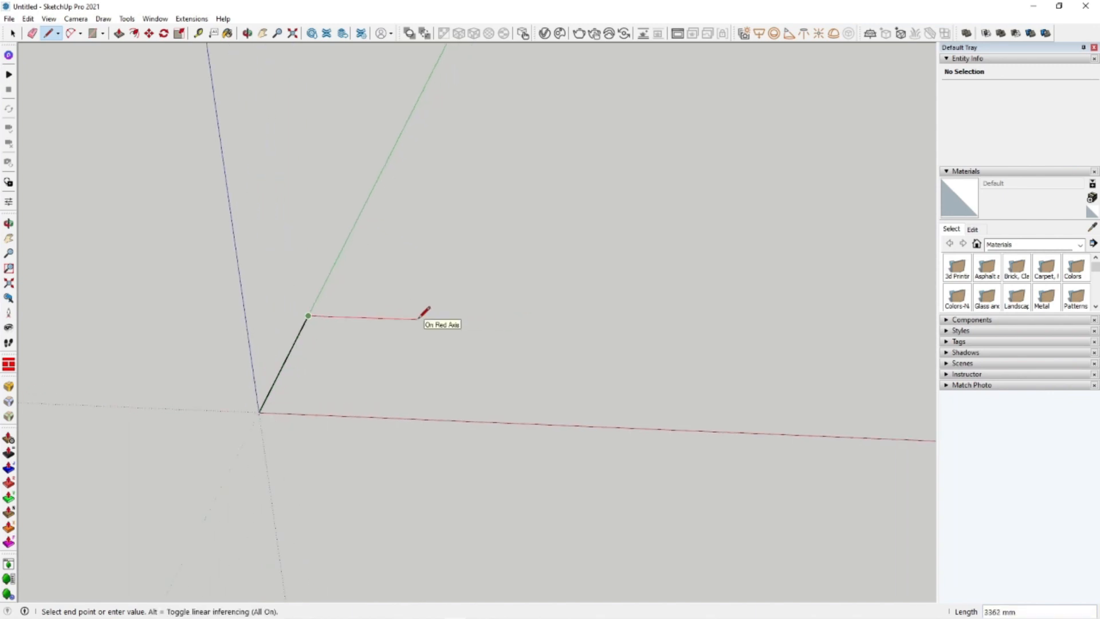
text(8600)
key(Return)
middle_drag(625, 410, 504, 422)
key(shift)
click(258, 316)
click(258, 316)
middle_drag(493, 367, 450, 343)
Select the floor face with its edges and make it a group
key(space)
double_click(443, 340)
right_click(455, 361)
click(505, 200)
Inside the floor group, offset the rectangle's outline by 200 mm to form the wall thickness
middle_drag(520, 457, 479, 468)
double_click(555, 370)
key(f)
click(588, 358)
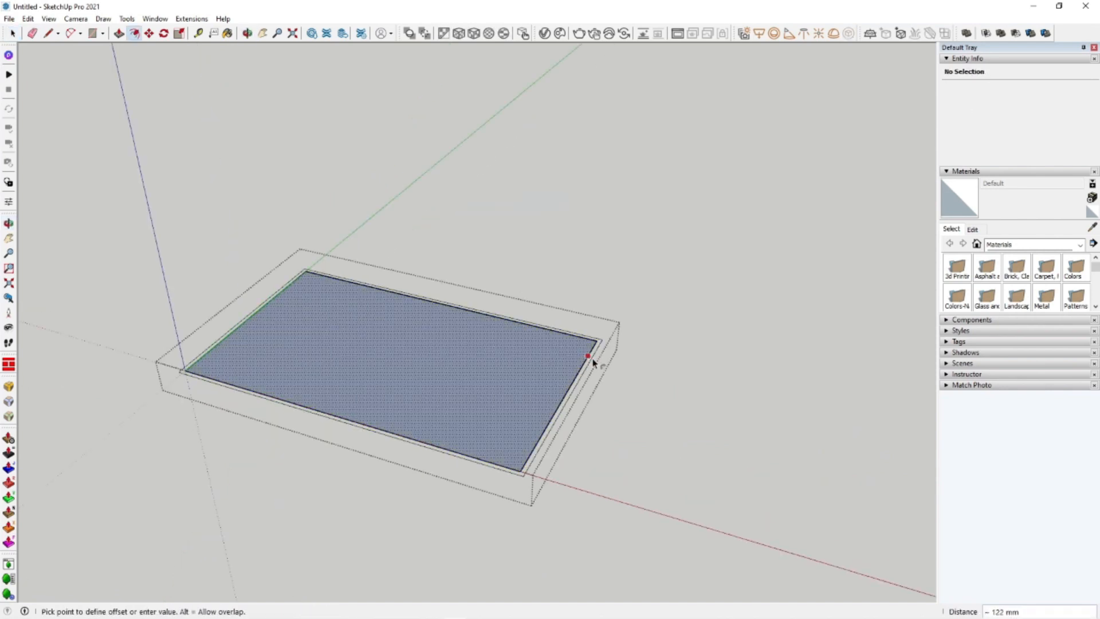
text(200)
key(Return)
Select the 200 mm wall band with its edges and make it a separate group
scroll(535, 446, up, 4)
key(space)
double_click(556, 436)
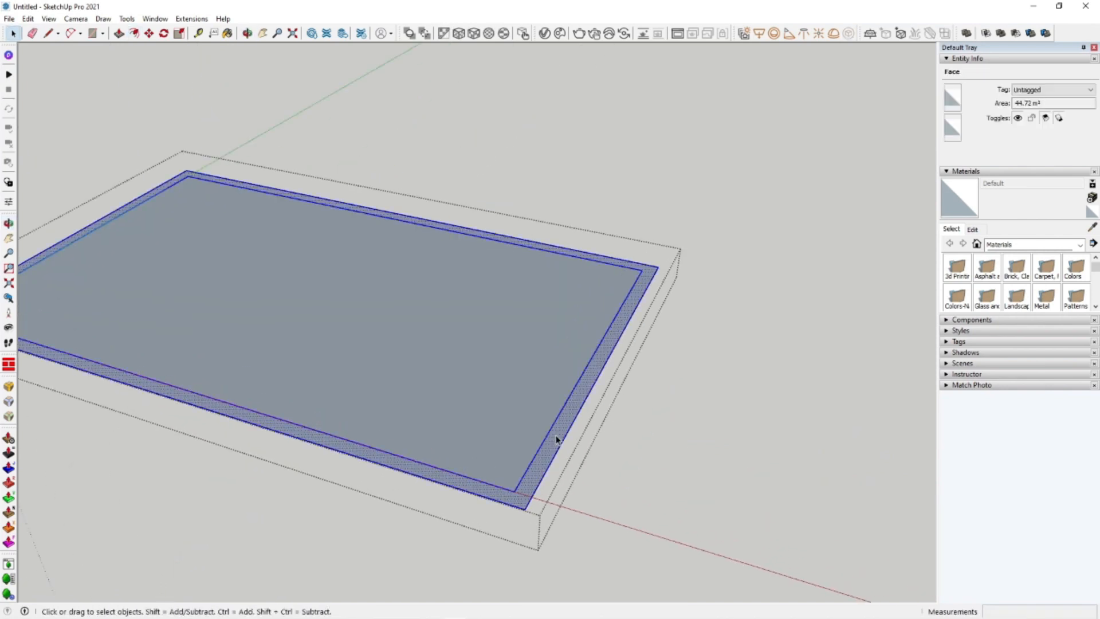
right_click(556, 436)
click(605, 260)
Inside the wall group, draw short edges across the wall thickness of both side walls at the front corners
scroll(648, 269, down, 1)
double_click(575, 430)
scroll(543, 453, up, 1)
key(l)
click(541, 464)
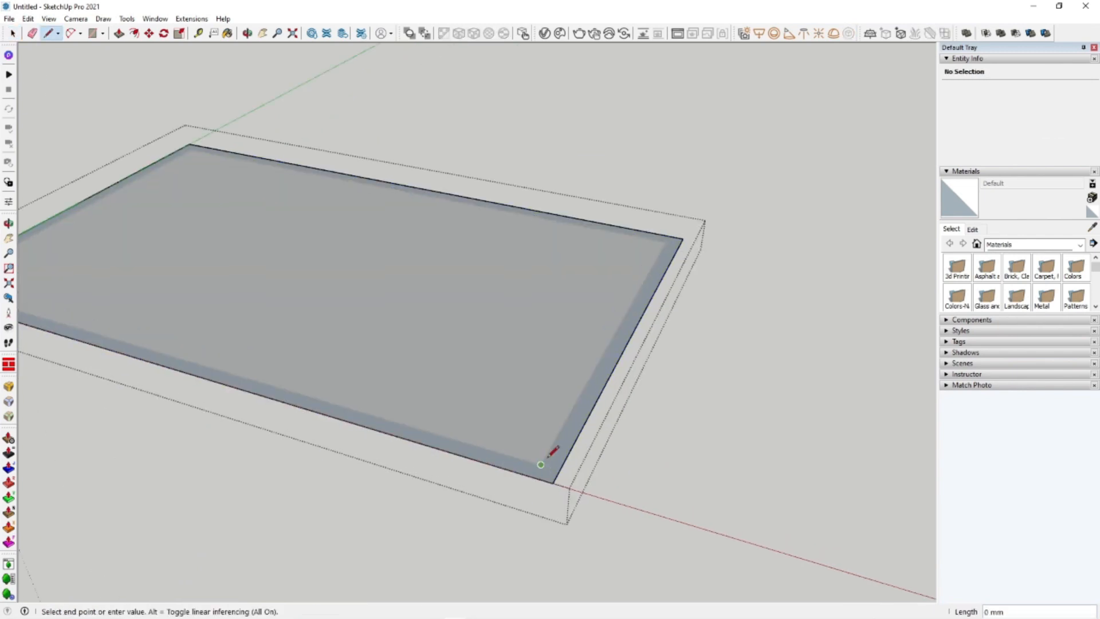
key(Escape)
scroll(299, 344, down, 3)
scroll(315, 373, up, 2)
scroll(308, 371, down, 2)
scroll(309, 372, up, 1)
key(space)
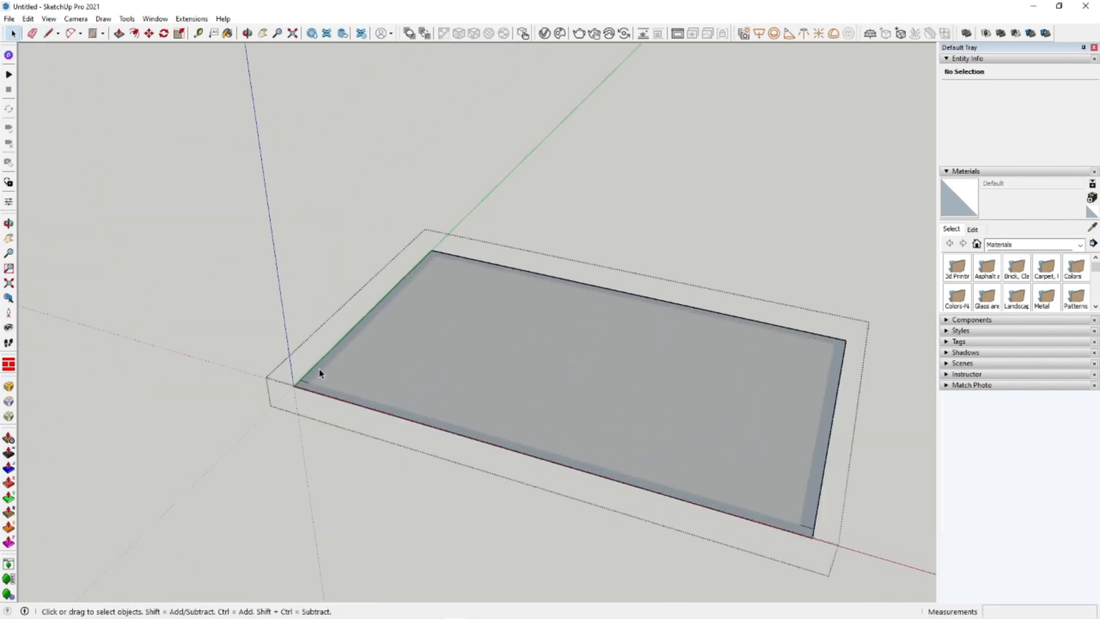
Copy both short corner edges 1000 mm along the side walls toward the back
click(304, 381)
scroll(312, 376, down, 3)
scroll(647, 483, up, 2)
shift+click(631, 477)
scroll(633, 477, up, 2)
key(m)
key(ctrl)
click(635, 477)
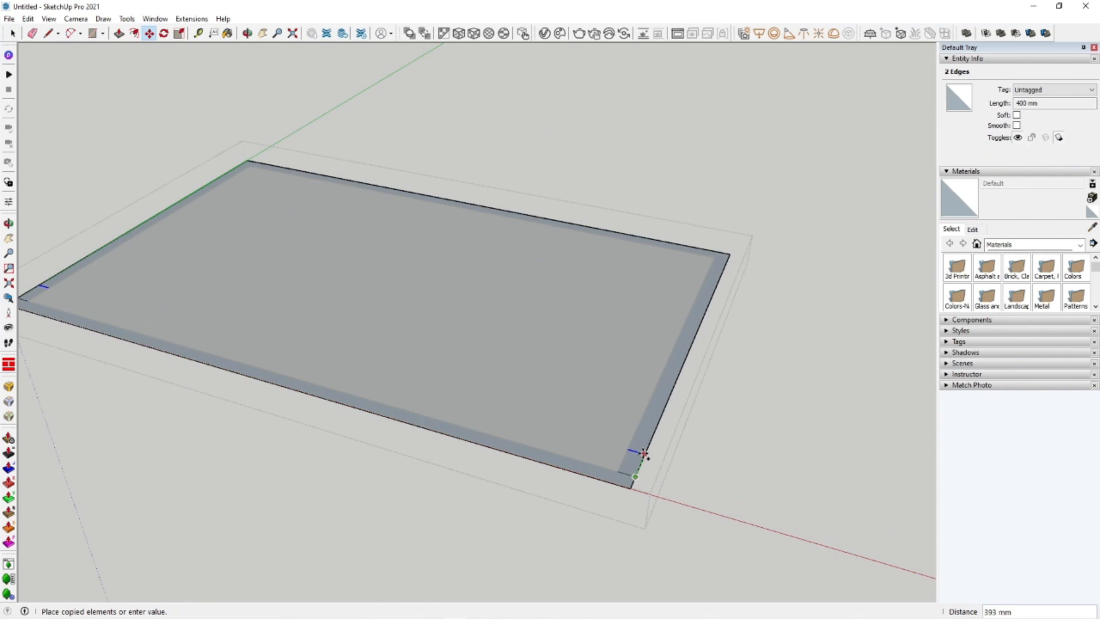
text(1000)
key(Return)
scroll(636, 458, down, 3)
scroll(481, 318, up, 1)
key(space)
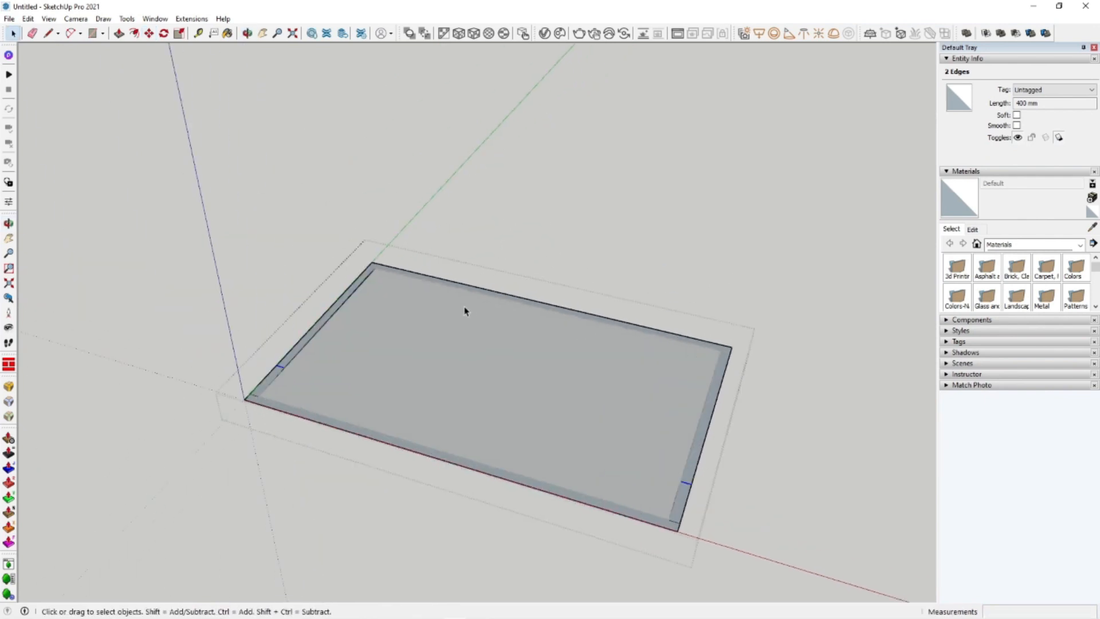
Measure 3600 mm along the back wall from its inner corner and draw a short edge across the wall there
middle_drag(467, 310, 547, 338)
key(l)
click(313, 294)
text(3600)
key(Return)
click(463, 284)
scroll(463, 283, up, 1)
middle_drag(462, 284, 470, 315)
click(458, 260)
scroll(456, 262, up, 2)
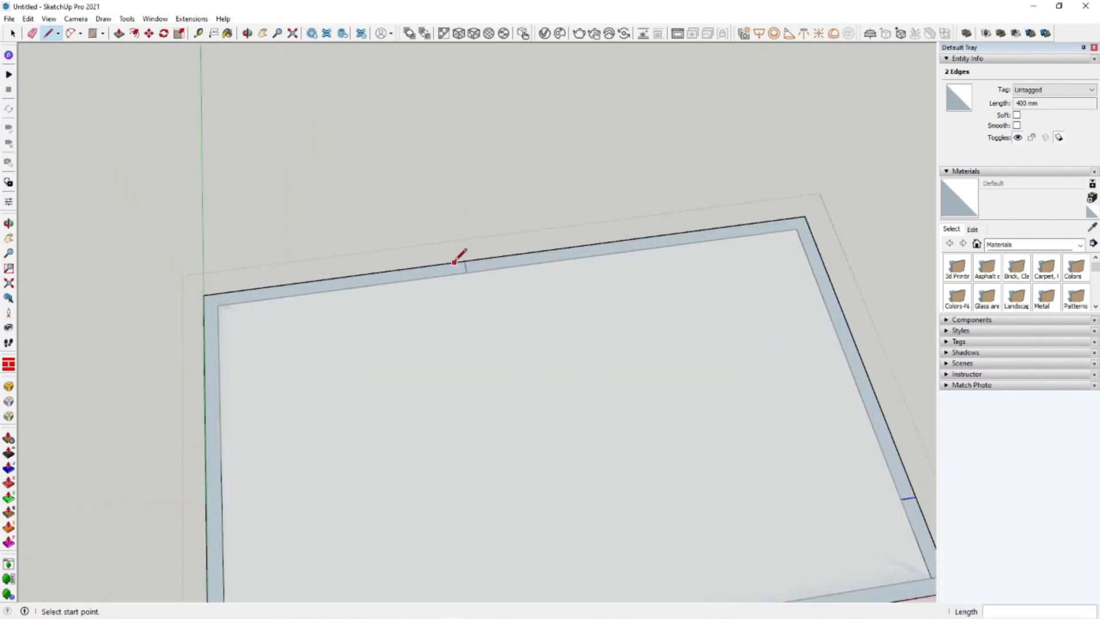
scroll(456, 262, up, 1)
key(space)
click(466, 269)
key(m)
key(l)
Draw a 1500 mm guide line in from the front wall, extend it sideways, and draw the partition line from the back-wall mark to it
scroll(466, 280, down, 4)
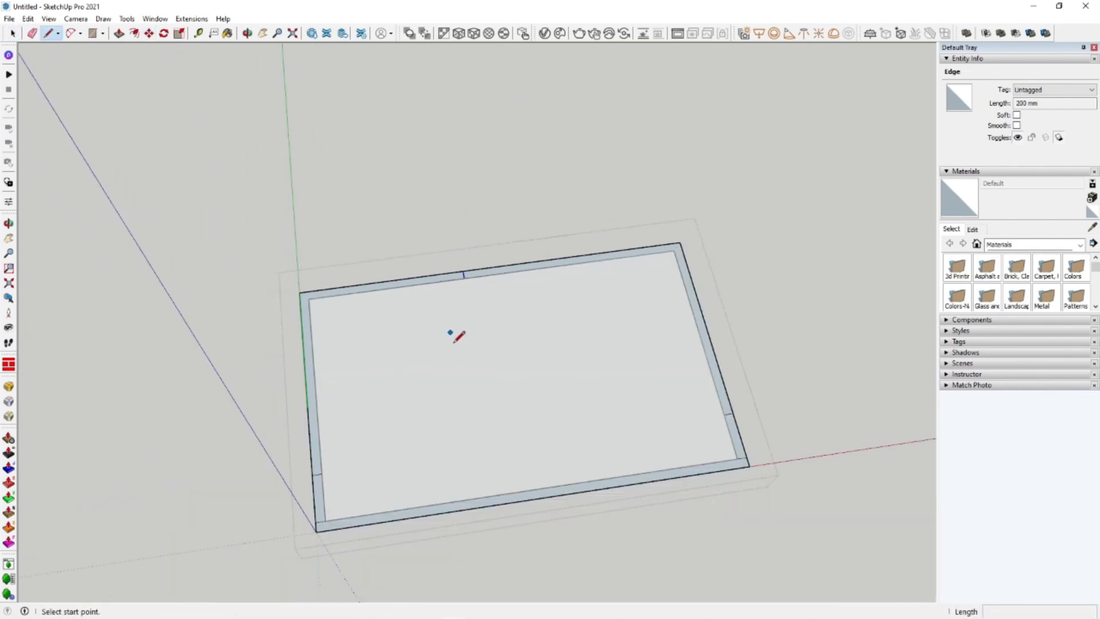
click(375, 513)
text(15)
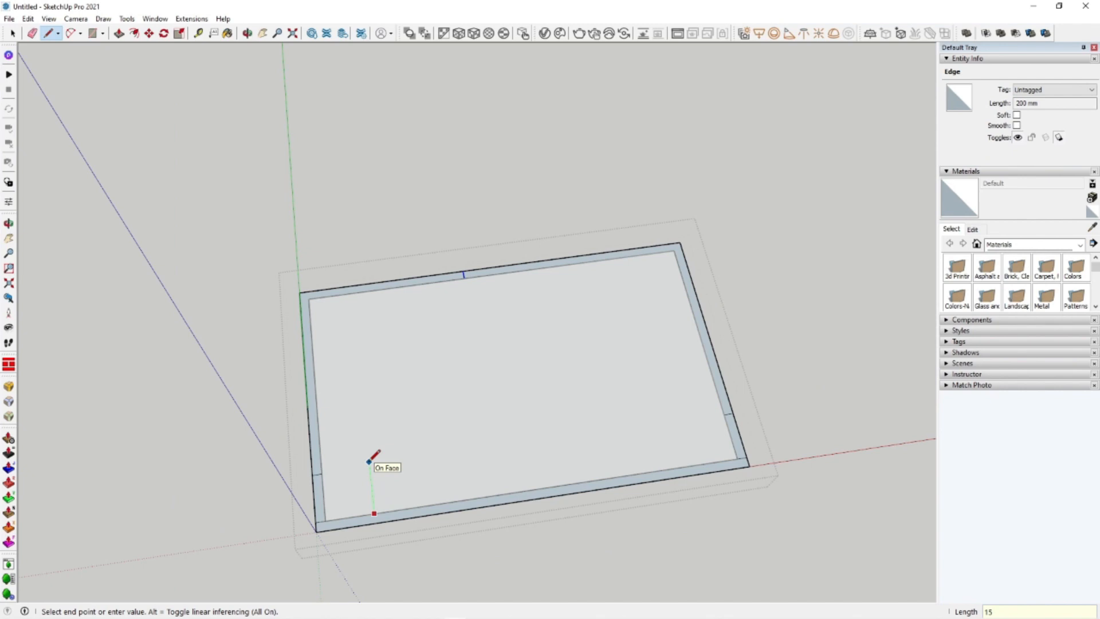
text(00)
key(Return)
click(550, 418)
key(Escape)
click(465, 279)
click(489, 425)
Copy the partition line 250 mm along the guide line, away from the origin side
key(space)
click(486, 410)
key(m)
scroll(488, 416, up, 3)
click(492, 431)
key(ctrl)
text(25)
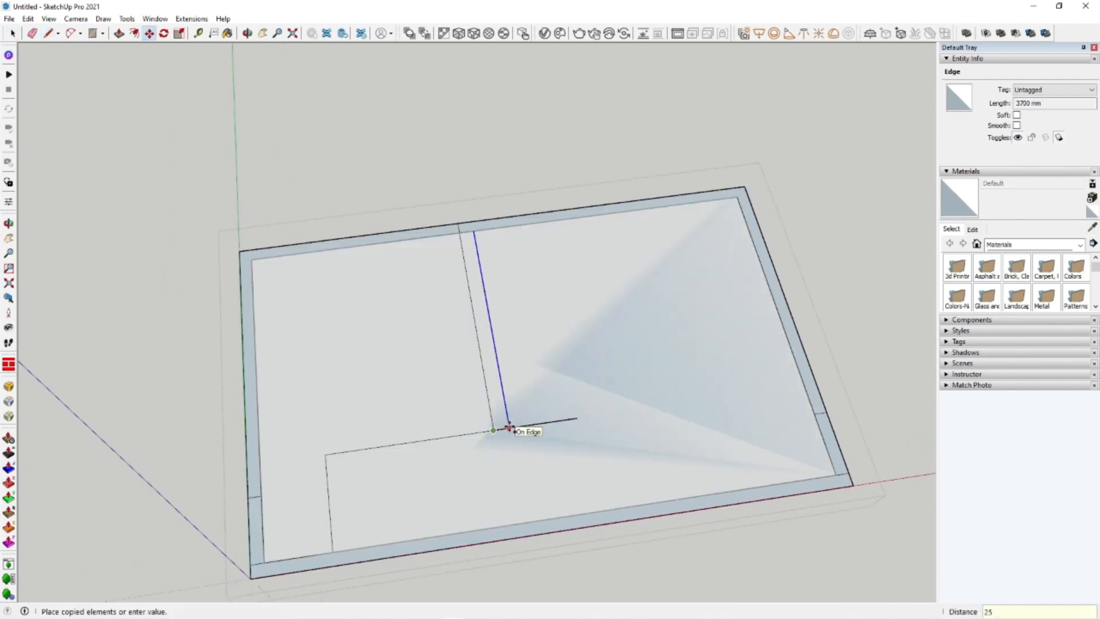
text(0)
key(Return)
Copy the original partition line to its opposite side to form the partition's second edge
key(space)
click(502, 424)
click(492, 423)
key(m)
click(493, 430)
key(space)
Delete the partition's middle line and the surplus guide segments on both sides of it
click(493, 425)
key(Delete)
click(517, 430)
key(Delete)
click(450, 438)
key(Delete)
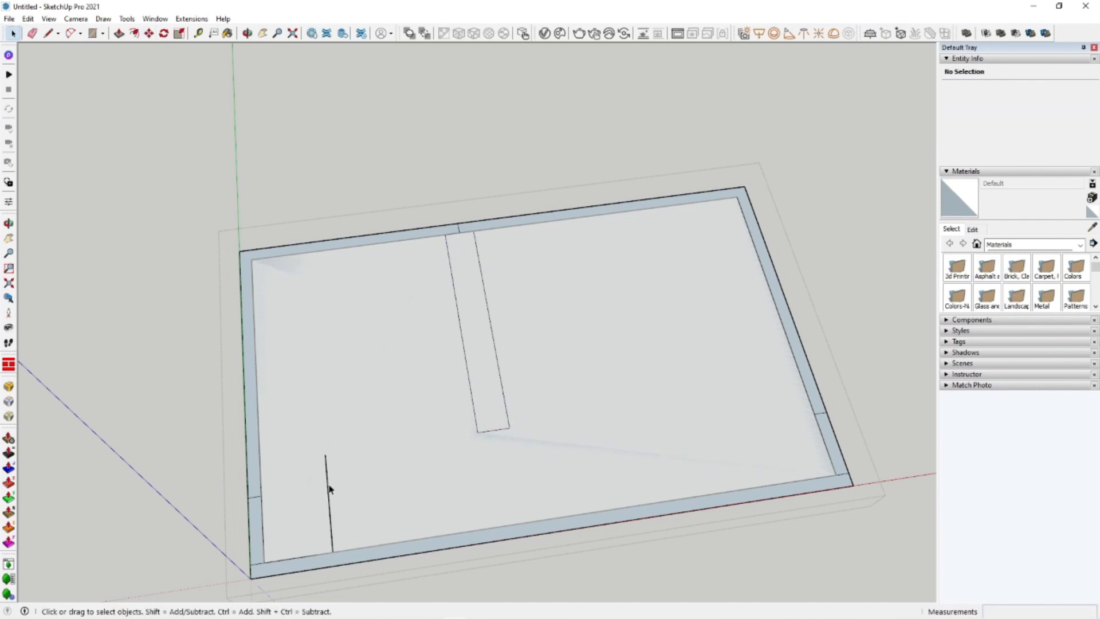
Draw a short edge across the back wall's thickness in the longer section beyond the partition
scroll(418, 319, up, 5)
key(l)
click(602, 291)
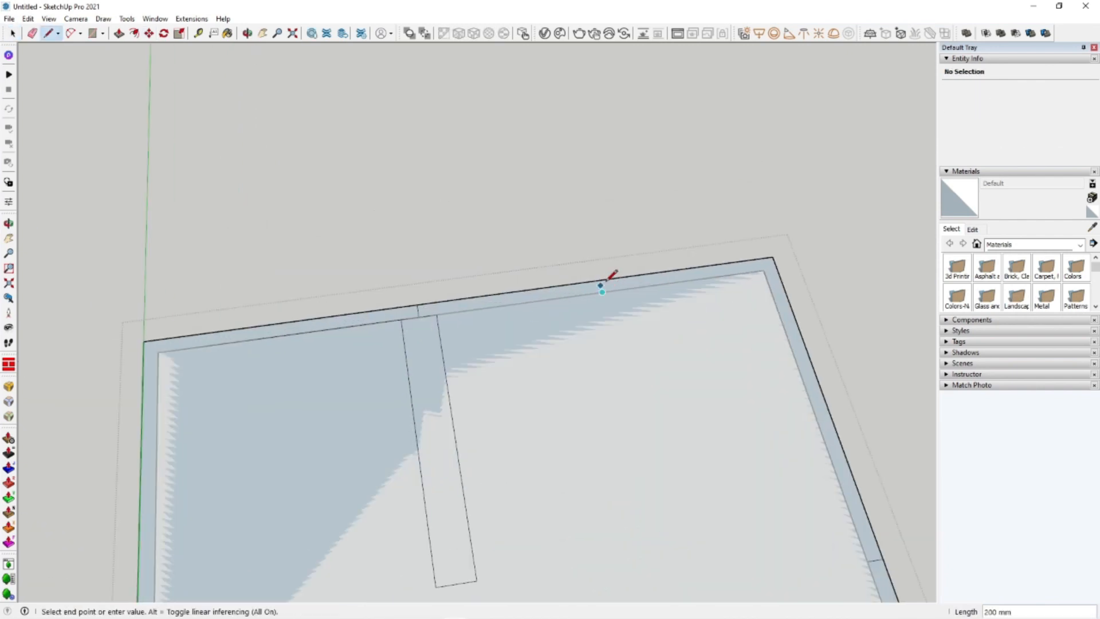
click(601, 283)
Copy that short edge 1500 mm along the back wall toward the far corner
key(space)
click(602, 288)
key(m)
click(602, 289)
key(ctrl)
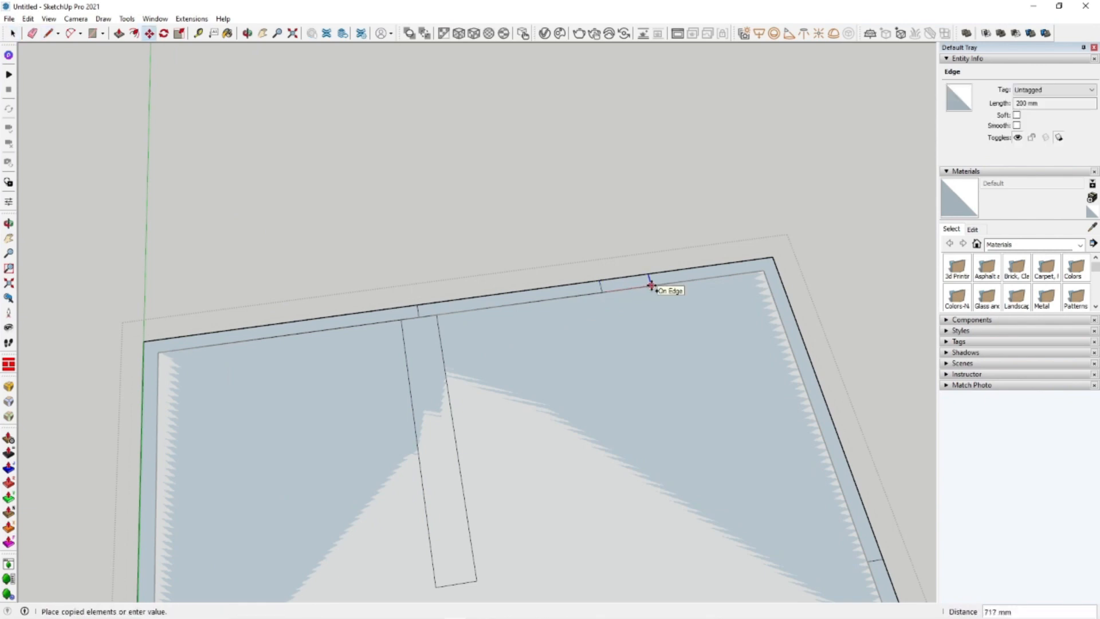
key(Return)
Copy the 1500 mm wall segment to the other side of the first edge and remove the middle edge
key(space)
click(696, 277)
key(m)
click(704, 279)
key(ctrl)
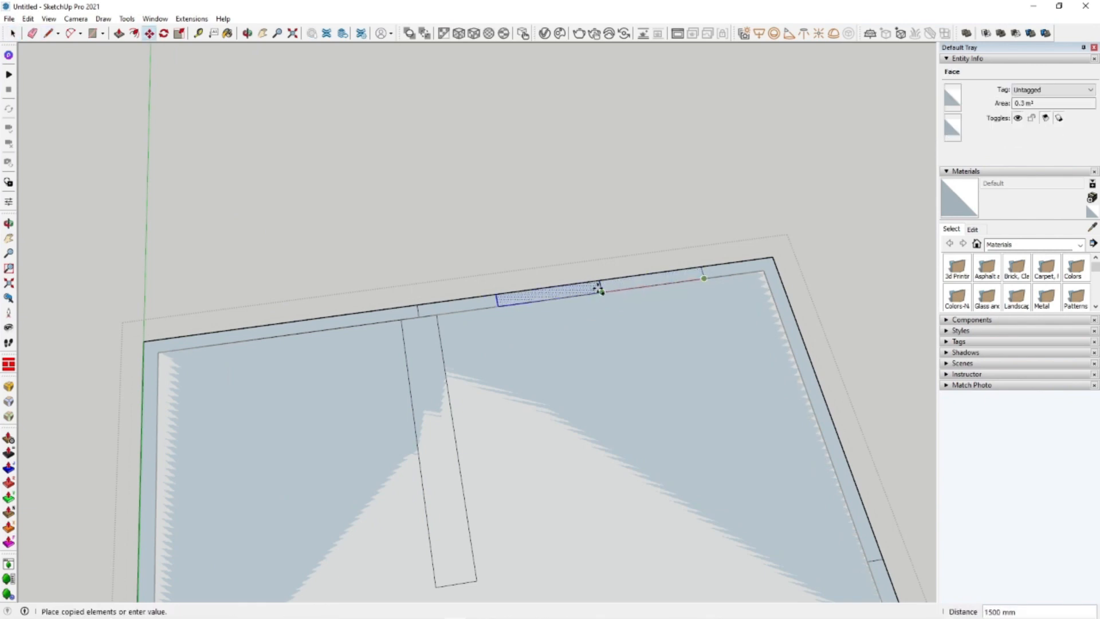
click(602, 292)
key(space)
double_click(602, 291)
Draw a short edge across the back wall's thickness between the green-axis corner and the partition
scroll(315, 339, down, 3)
scroll(343, 327, up, 3)
key(l)
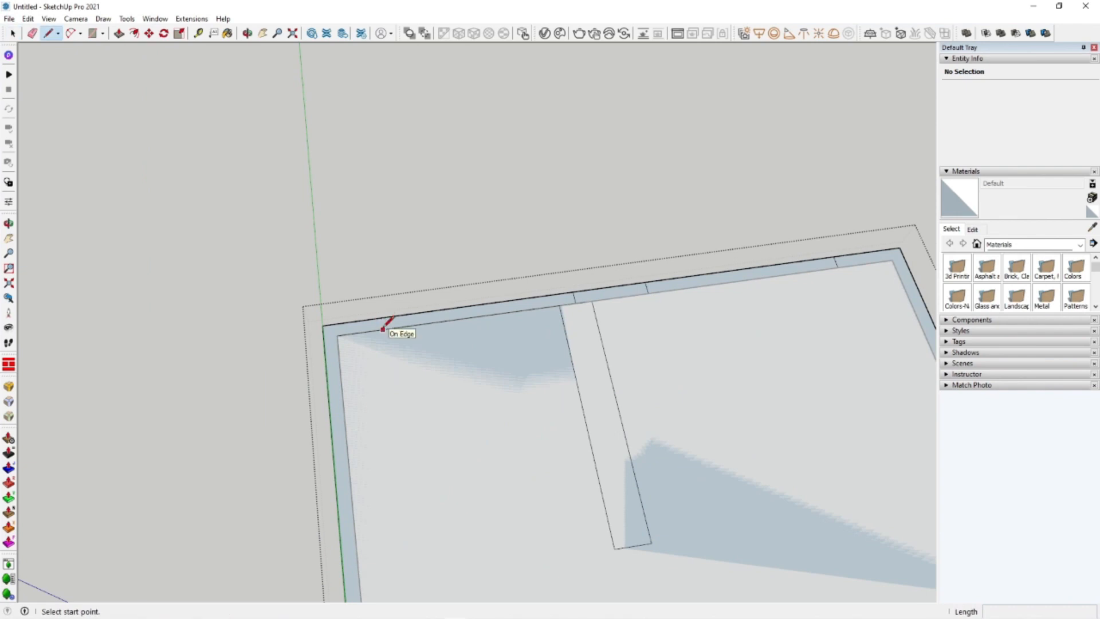
click(447, 310)
click(450, 321)
Copy the new short edge 600 mm along the back wall toward the partition
key(space)
click(448, 315)
scroll(448, 315, up, 1)
key(m)
key(ctrl)
click(450, 321)
text(600)
key(Return)
Copy the 600 mm wall segment to the opposite side of its starting edge, toward the green-axis corner
key(space)
click(485, 313)
key(m)
key(ctrl)
click(496, 314)
click(449, 321)
key(space)
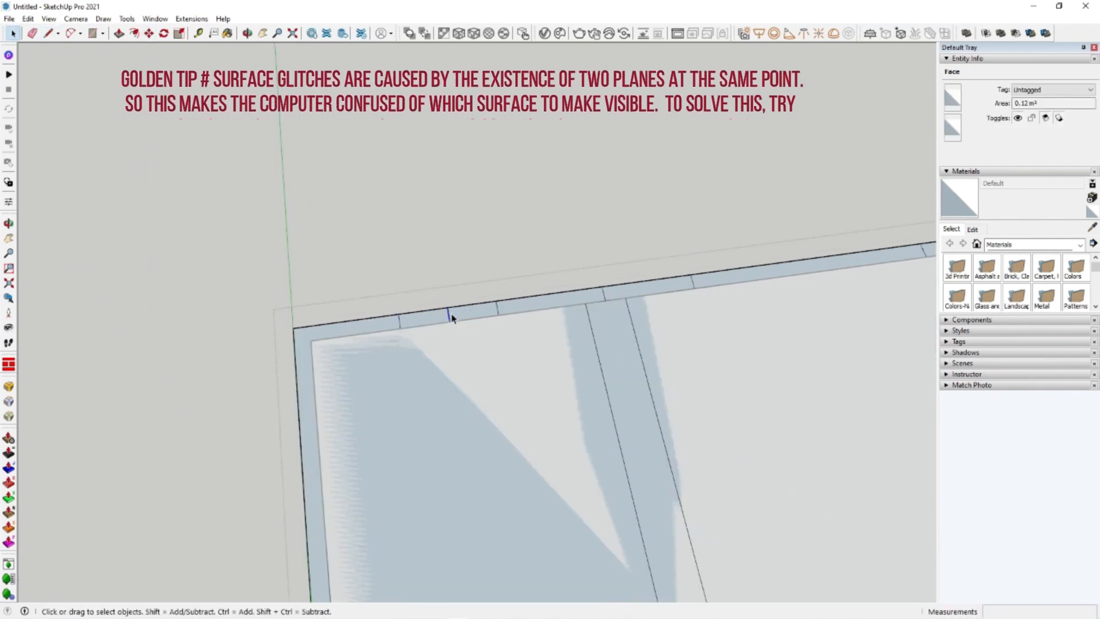
Delete the interior floor face that overlaps another plane inside the walls
scroll(448, 314, down, 4)
middle_drag(640, 418, 596, 416)
scroll(695, 459, up, 2)
middle_drag(695, 459, 458, 430)
scroll(418, 334, up, 2)
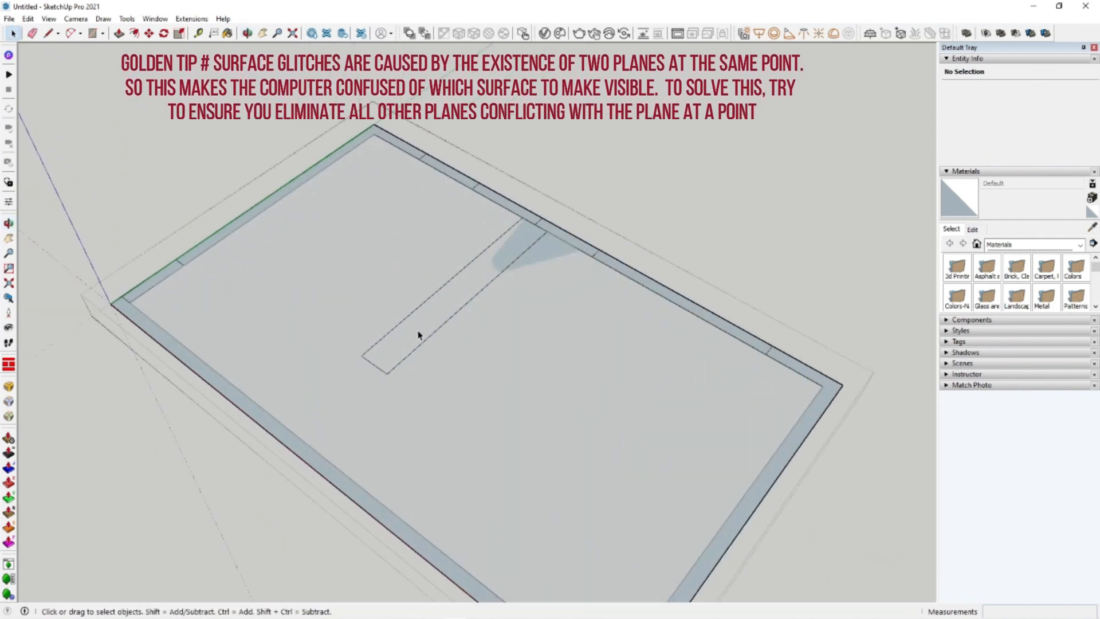
scroll(619, 361, down, 2)
click(625, 367)
scroll(398, 295, down, 2)
middle_drag(401, 321, 412, 372)
key(Delete)
scroll(565, 422, up, 4)
middle_drag(573, 421, 710, 376)
click(706, 378)
key(p)
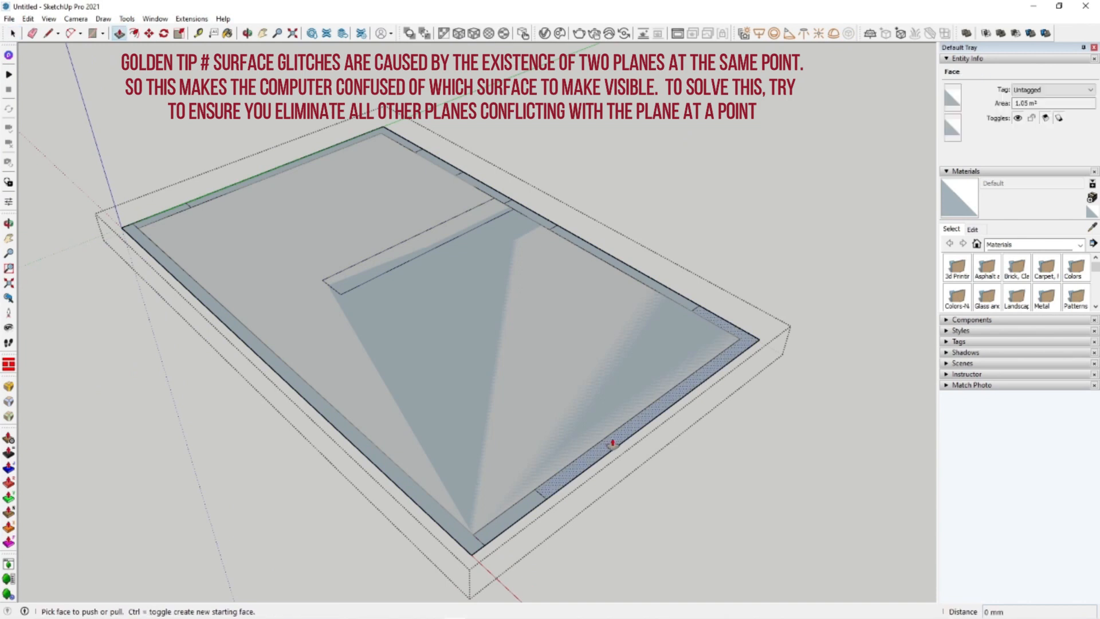
key(space)
Select all the floor plan geometry and make it a group
scroll(364, 265, down, 3)
key(ctrl+a)
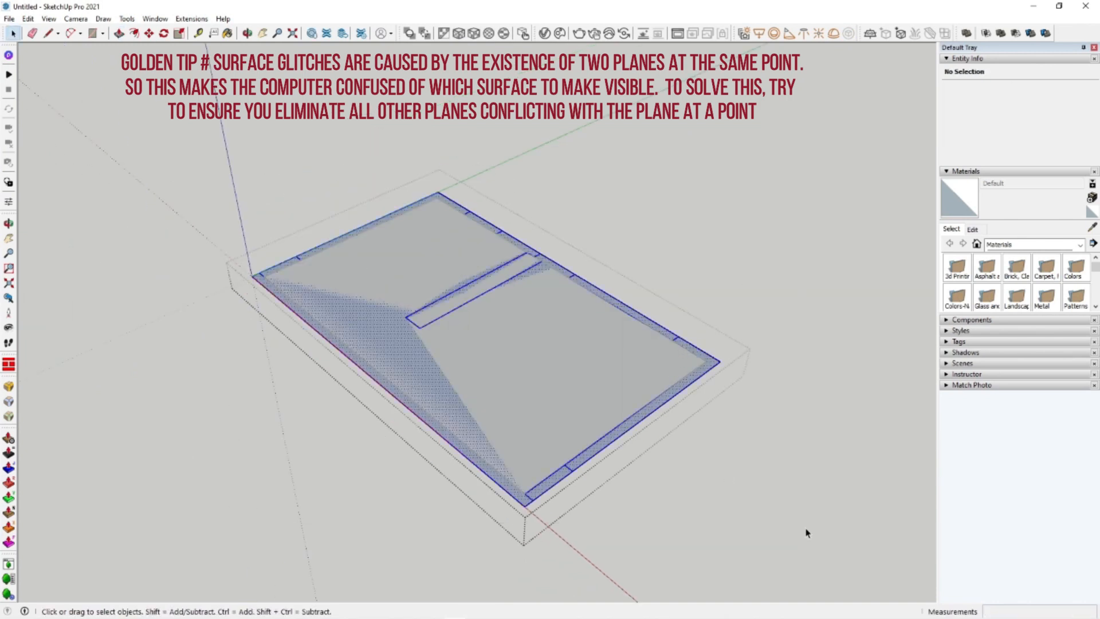
right_click(668, 124)
click(709, 252)
Try to delete the overlapping floor faces, and undo both deletions
scroll(725, 300, up, 2)
click(524, 336)
key(Delete)
click(447, 319)
triple_click(578, 462)
click(581, 458)
click(573, 440)
key(Delete)
key(ctrl+z)
key(ctrl+z)
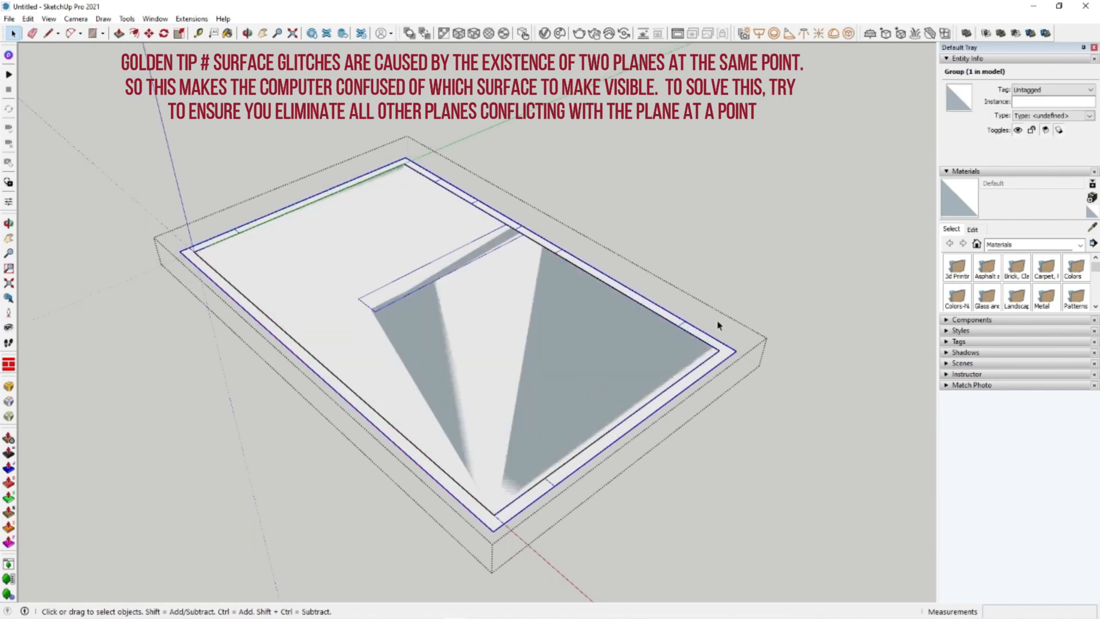
Delete the duplicate floor face that causes the surface glitches inside the walls
click(720, 315)
scroll(680, 390, up, 2)
double_click(625, 359)
click(617, 349)
key(Delete)
Extrude the L-shaped wall segment at the far corner up to a height of 3000 mm
click(718, 331)
click(729, 350)
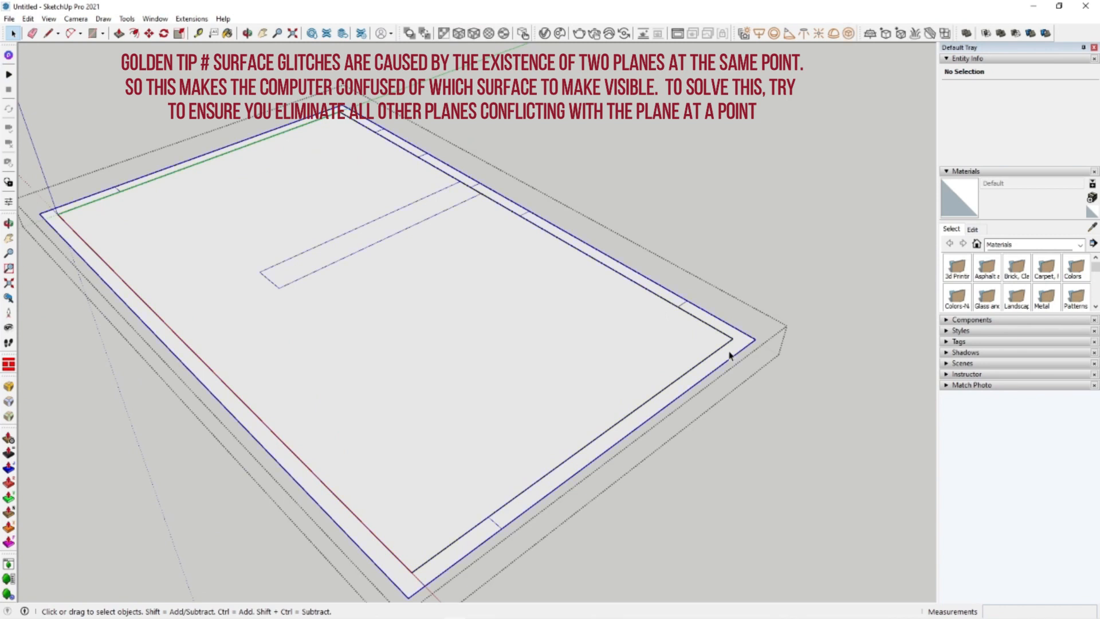
triple_click(723, 356)
key(p)
click(725, 360)
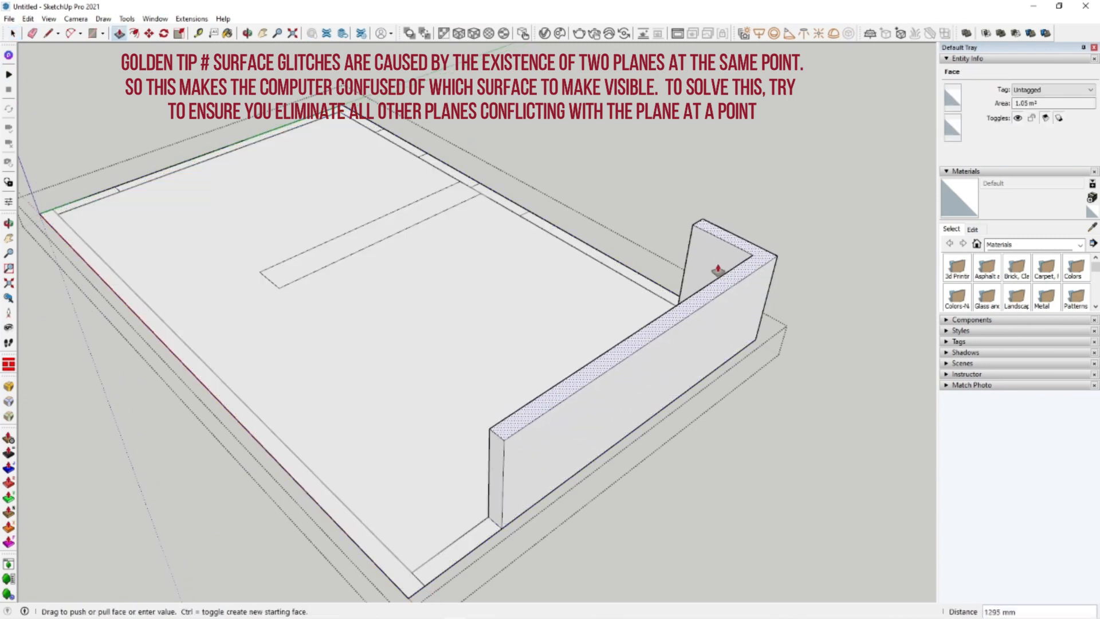
text(300)
middle_drag(718, 260, 594, 457)
text(0)
key(Return)
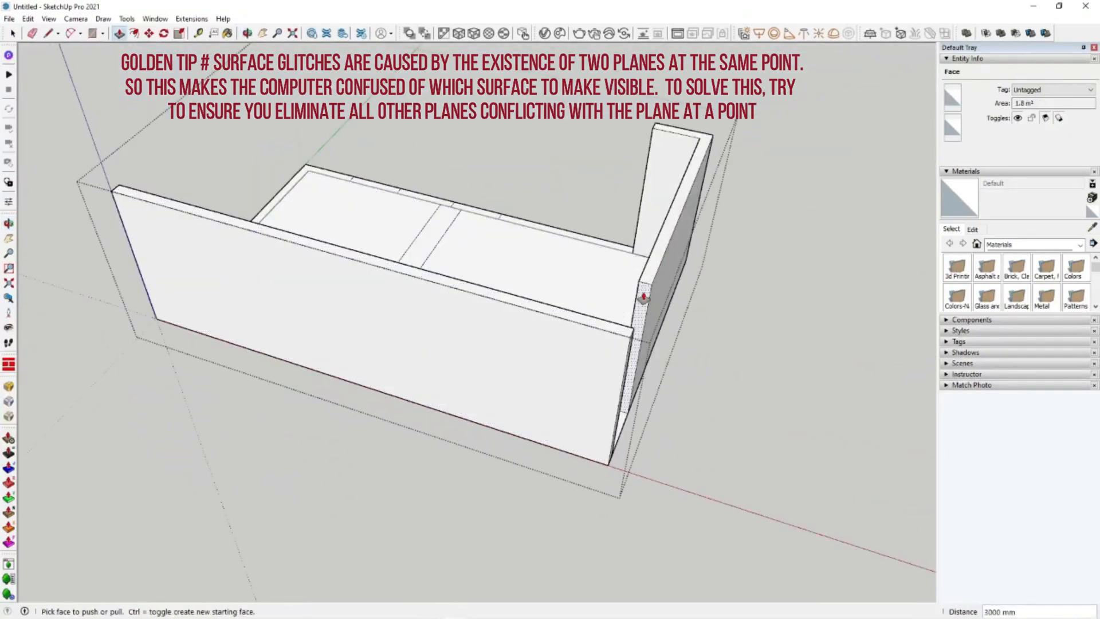
Try to raise the green-axis corner wall and the neighbouring back wall segment to the existing wall height
middle_drag(644, 297, 565, 430)
middle_drag(407, 332, 613, 502)
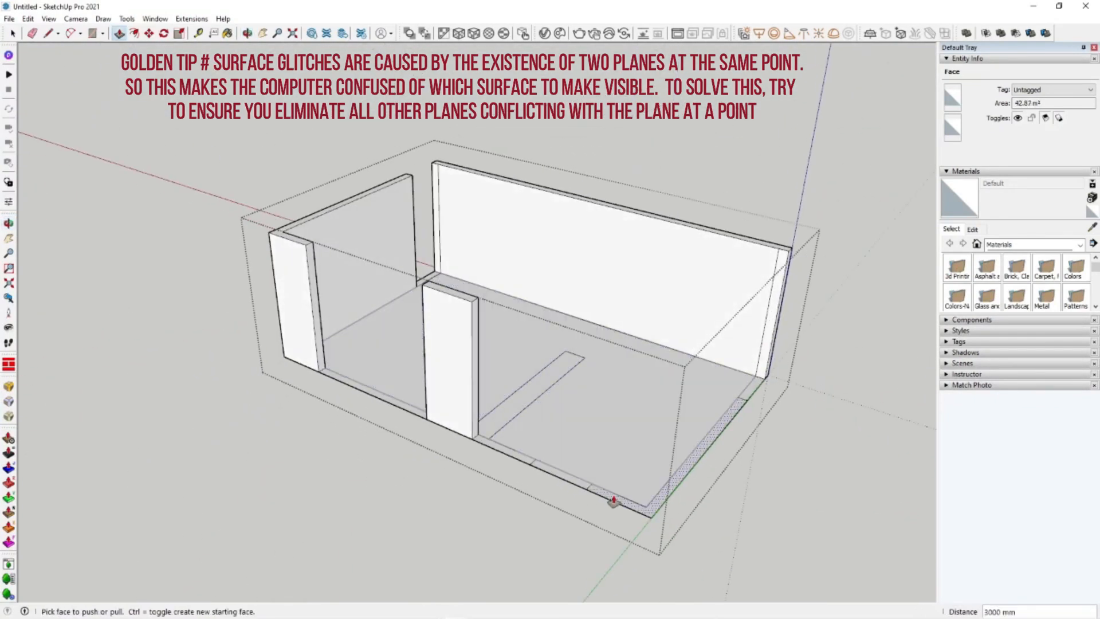
click(613, 502)
click(463, 299)
click(506, 450)
click(475, 299)
middle_drag(493, 332, 406, 386)
scroll(487, 367, up, 3)
key(space)
click(492, 368)
key(ctrl+z)
key(ctrl+z)
key(ctrl+z)
Delete the edge dividing the back wall at the partition and raise the remaining back and green-axis wall segments to the existing wall height
click(440, 470)
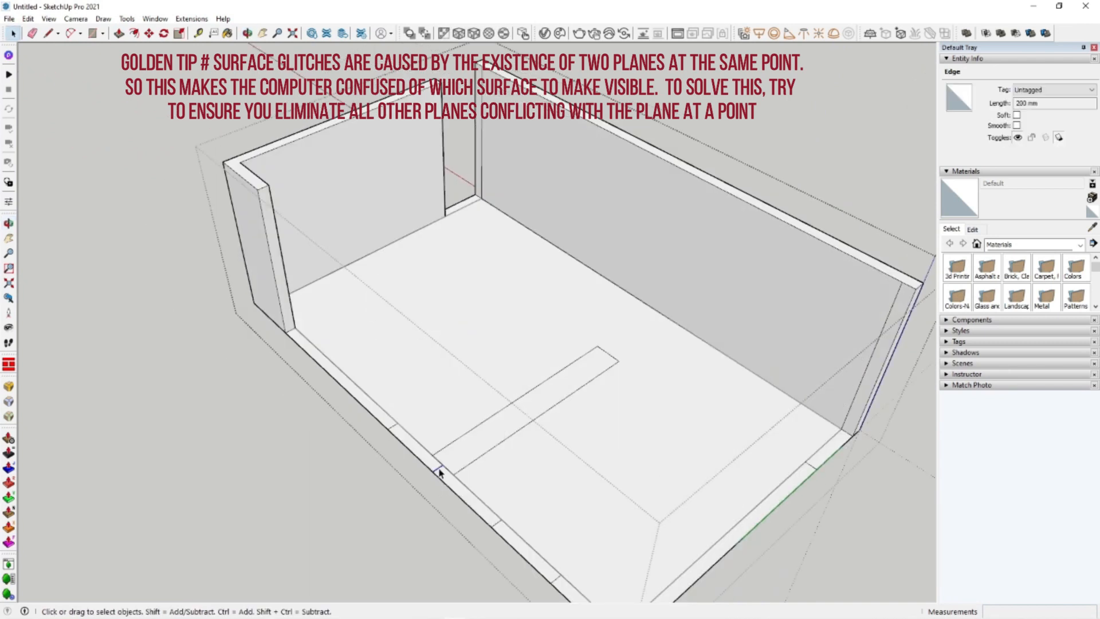
key(Delete)
middle_drag(440, 471, 550, 453)
key(p)
click(501, 476)
click(257, 296)
click(720, 504)
click(597, 343)
Copy the base edges of both door jambs straight up to mark the door heads
scroll(611, 370, down, 2)
middle_drag(616, 400, 459, 459)
scroll(636, 386, up, 4)
key(space)
click(451, 462)
scroll(451, 462, down, 4)
scroll(560, 402, up, 5)
middle_drag(651, 489, 541, 388)
shift+click(562, 400)
scroll(561, 400, down, 2)
key(m)
key(ctrl)
click(558, 413)
click(570, 368)
Extrude the upper door jamb faces across the openings to form the lintels
key(p)
click(550, 372)
click(526, 389)
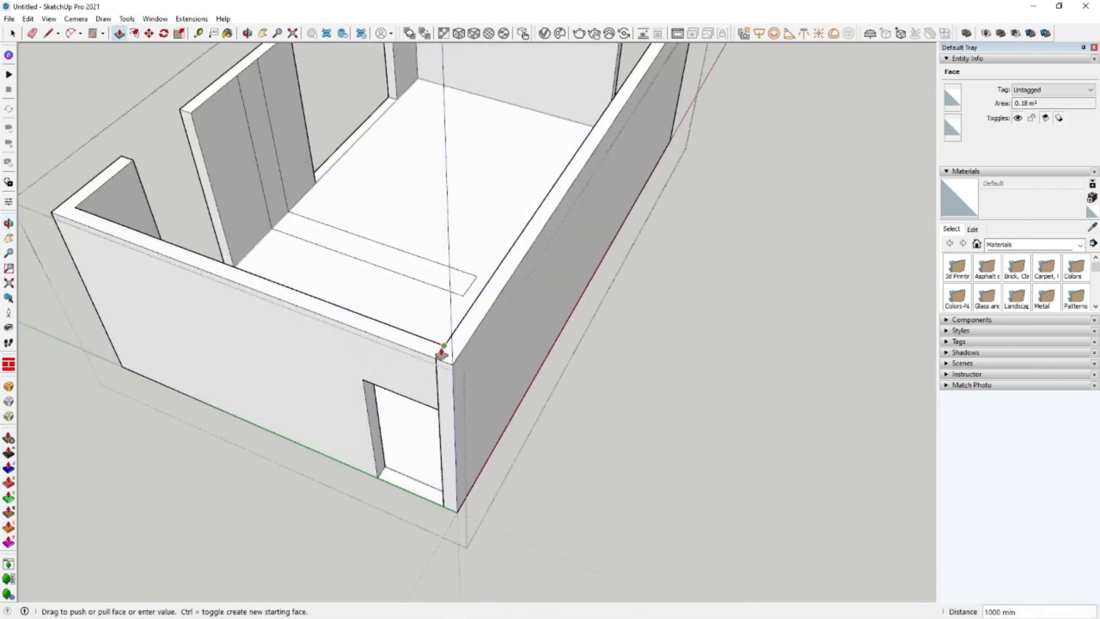
Delete the leftover seam edges on the walls around the two door openings
key(space)
scroll(442, 352, up, 3)
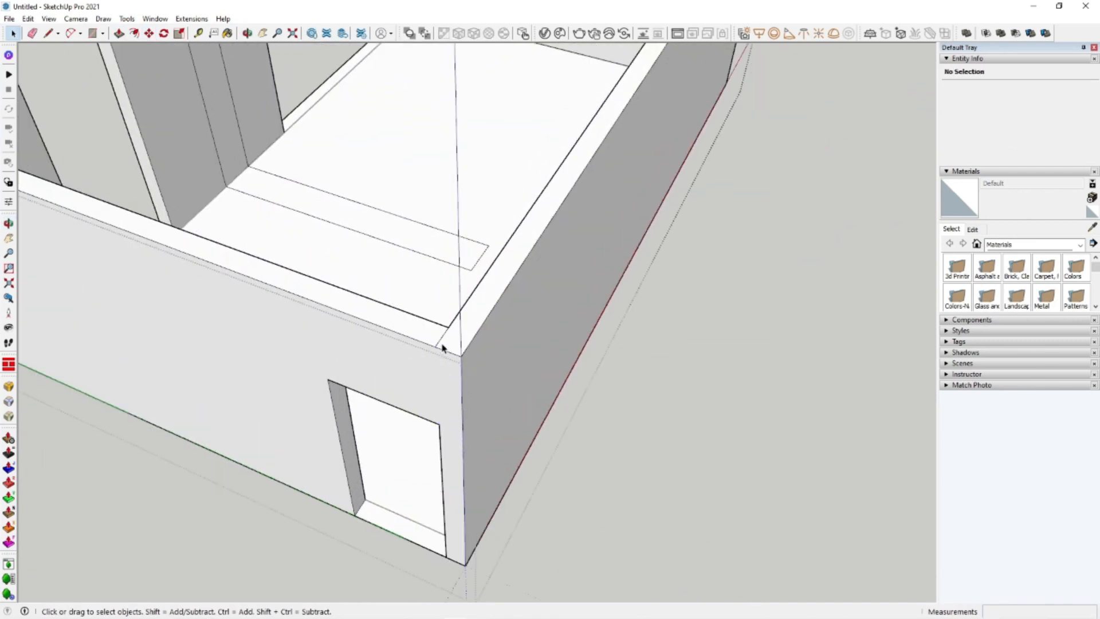
click(442, 345)
key(Delete)
scroll(442, 345, down, 5)
scroll(583, 162, up, 5)
middle_drag(567, 162, 109, 291)
scroll(418, 287, up, 2)
click(417, 286)
key(Delete)
Copy the base jamb edges of both window openings 900 mm upward to mark the sills
scroll(417, 288, down, 5)
middle_drag(762, 246, 595, 266)
scroll(594, 267, up, 4)
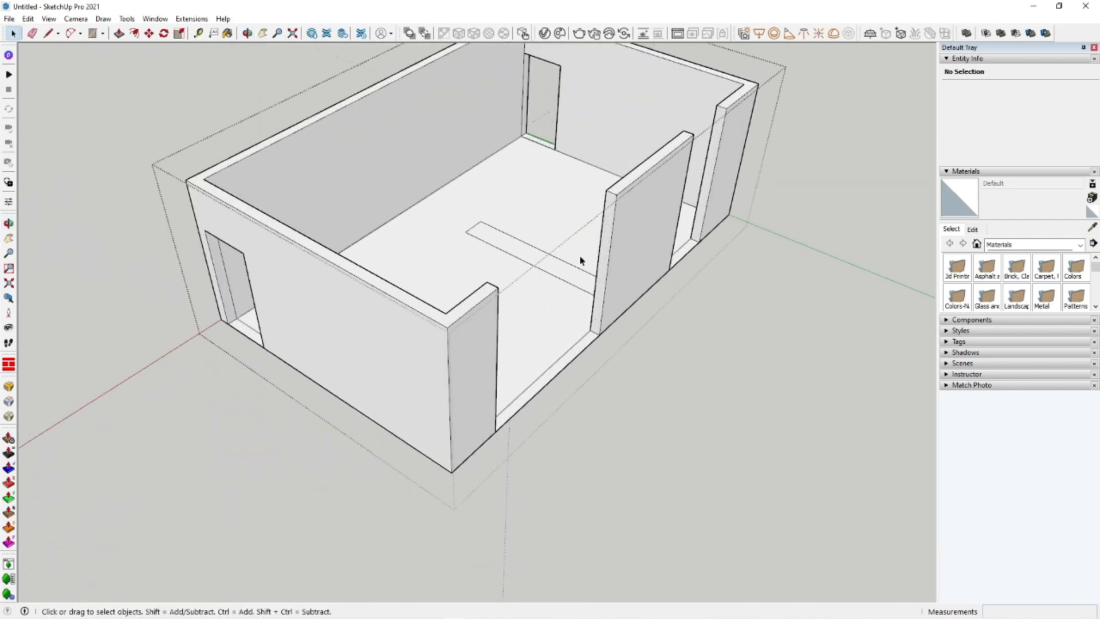
scroll(581, 261, up, 3)
click(603, 377)
scroll(603, 378, down, 2)
scroll(720, 265, up, 2)
shift+click(720, 264)
key(m)
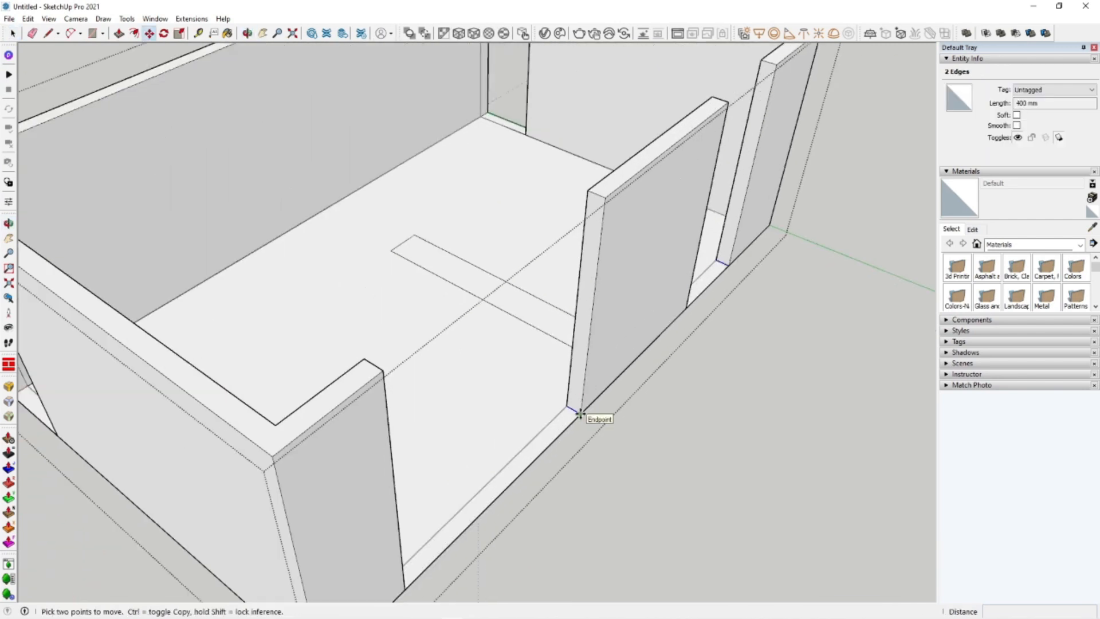
key(ctrl)
click(580, 413)
text(900)
key(Return)
Copy the window sill edges another 900 mm upward to mark the window heads
key(ctrl)
click(587, 358)
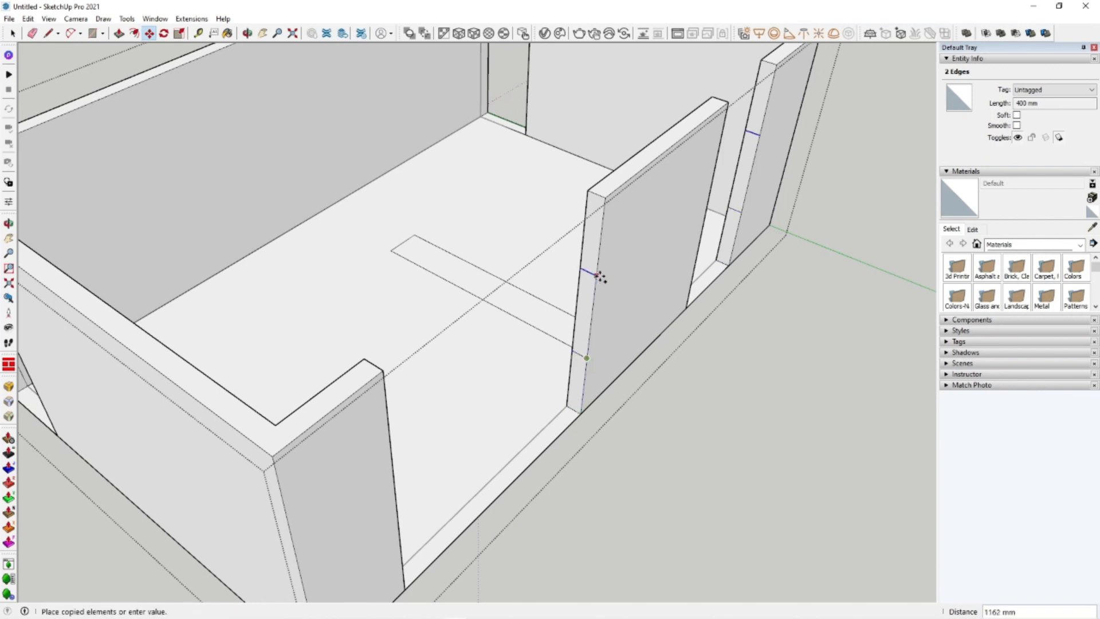
text(900)
key(Return)
Extrude the lower jamb faces across both window openings to form the sill walls
key(p)
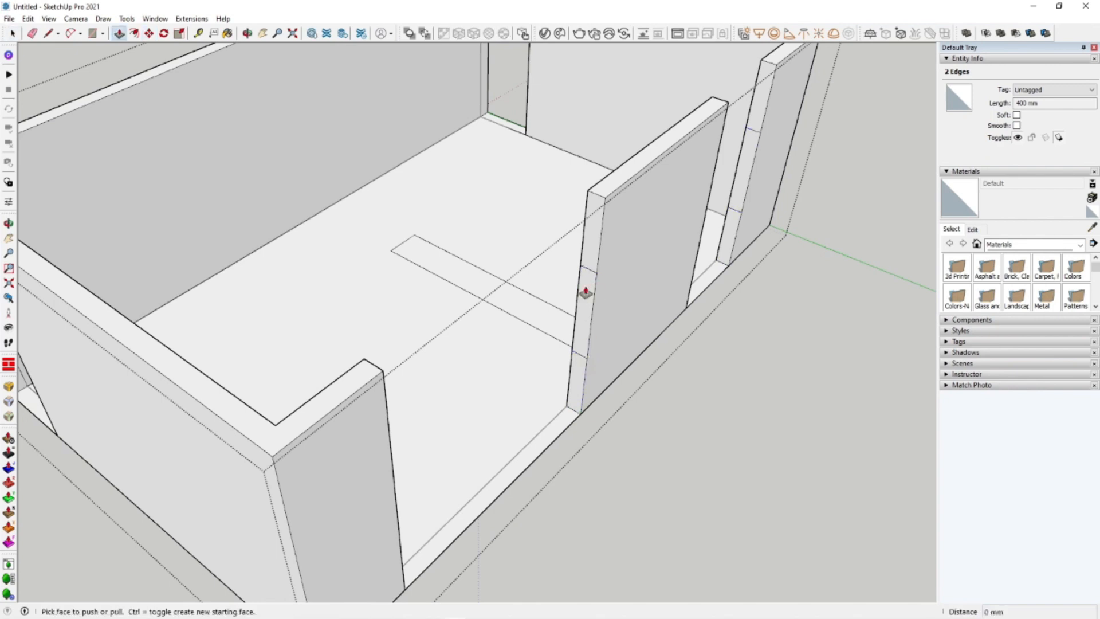
click(709, 277)
key(Escape)
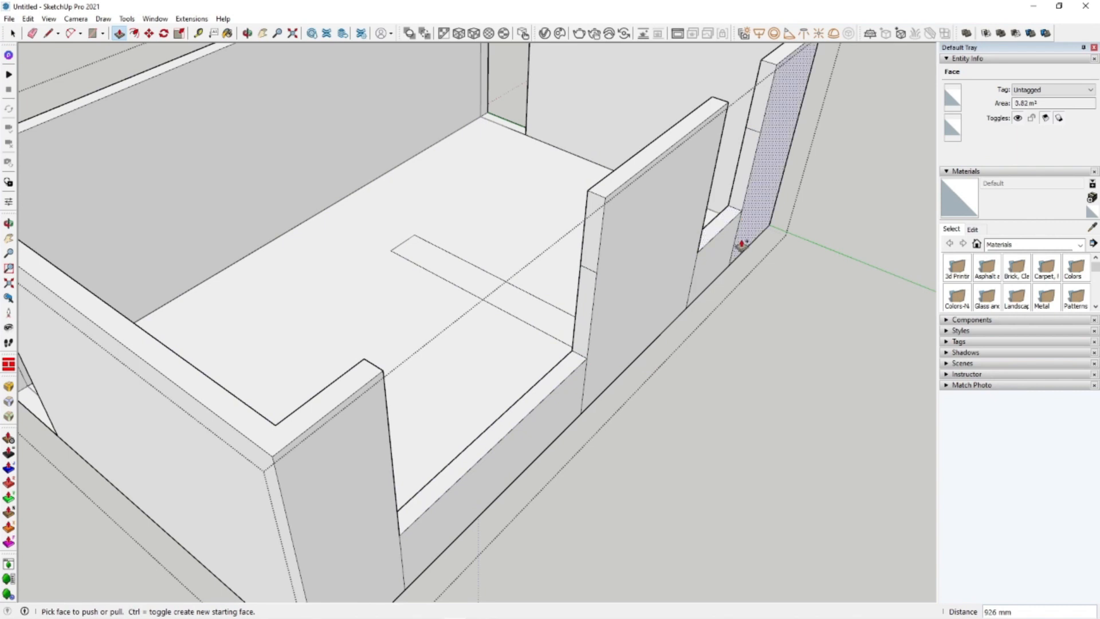
scroll(742, 244, up, 1)
click(706, 280)
click(528, 398)
Extrude the upper jamb faces across both window openings to close the wall above them
scroll(725, 247, down, 2)
click(752, 133)
click(716, 205)
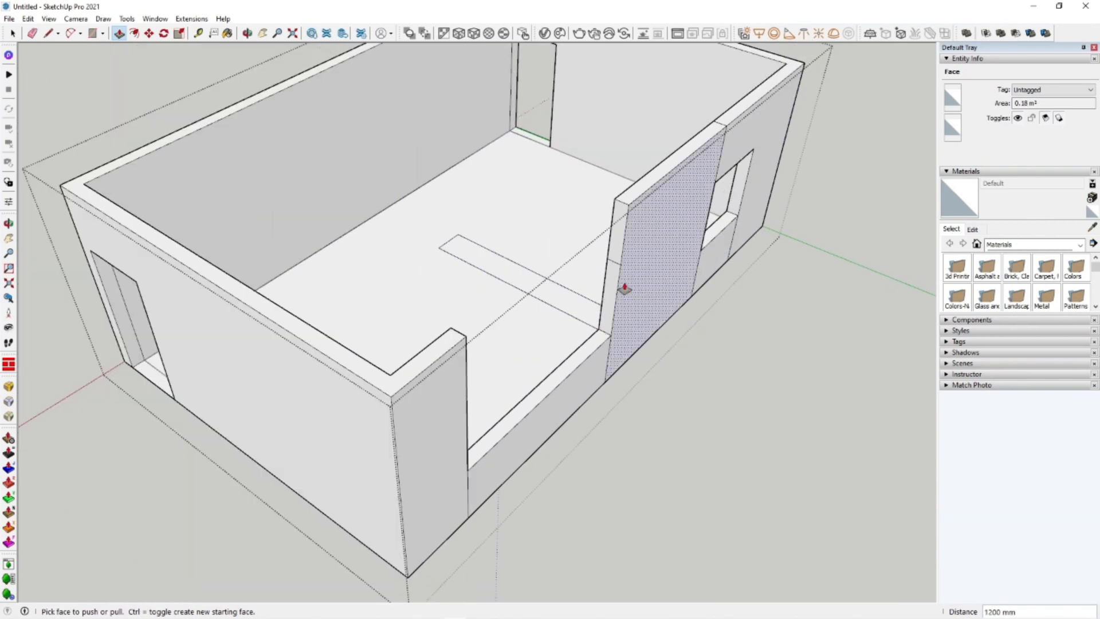
click(617, 247)
click(467, 433)
Delete the seam edges around the large window on the back wall's outer face
key(space)
key(Delete)
click(470, 496)
key(Delete)
key(ctrl+z)
click(468, 488)
key(Delete)
key(Delete)
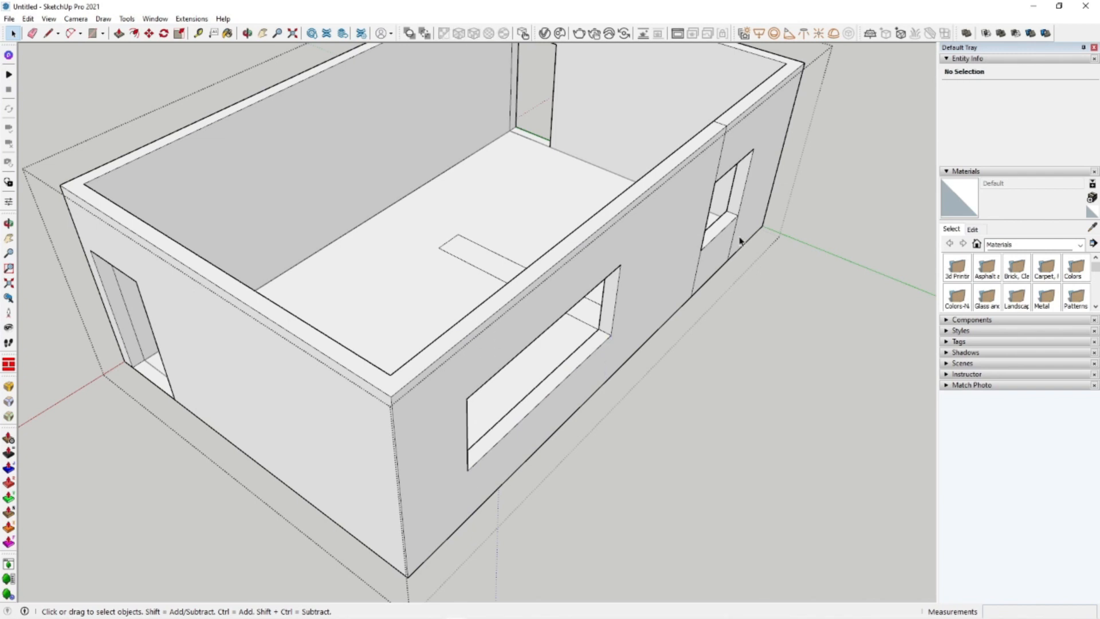
Delete the seam edges beside the large window on the back wall's inner face
middle_drag(699, 266, 716, 175)
scroll(717, 154, down, 3)
middle_drag(379, 258, 619, 284)
scroll(615, 276, up, 3)
click(626, 282)
key(Delete)
click(645, 203)
key(Delete)
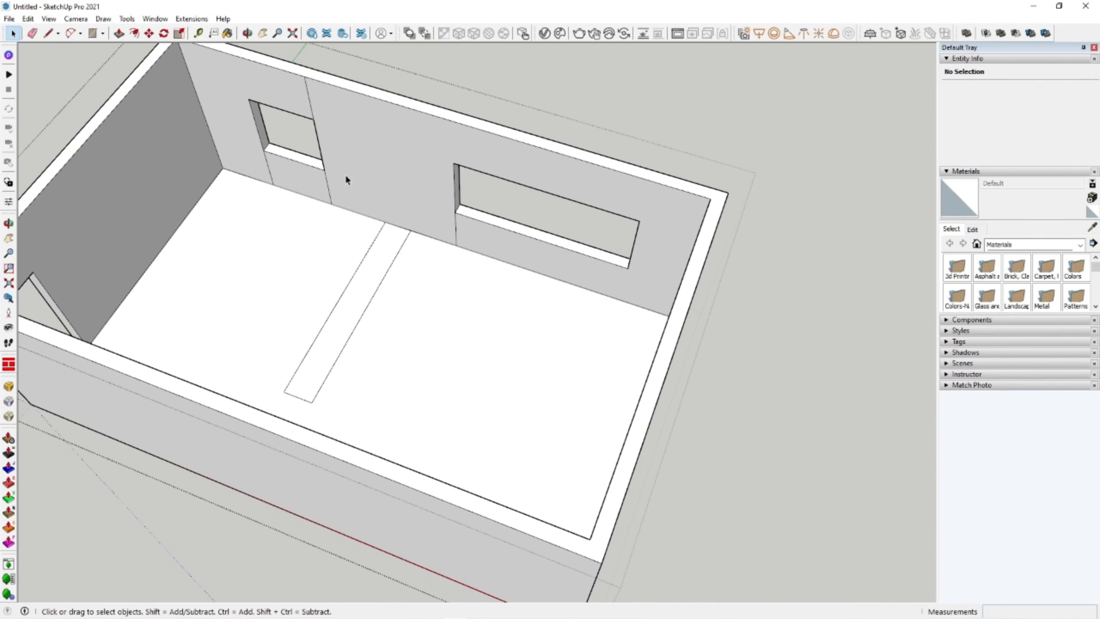
Try to copy the floor face 3000 mm up to the top of the walls
scroll(516, 299, down, 5)
middle_drag(516, 300, 487, 248)
scroll(424, 273, up, 1)
middle_drag(425, 273, 533, 367)
click(515, 385)
scroll(382, 290, up, 2)
key(m)
key(ctrl)
click(382, 290)
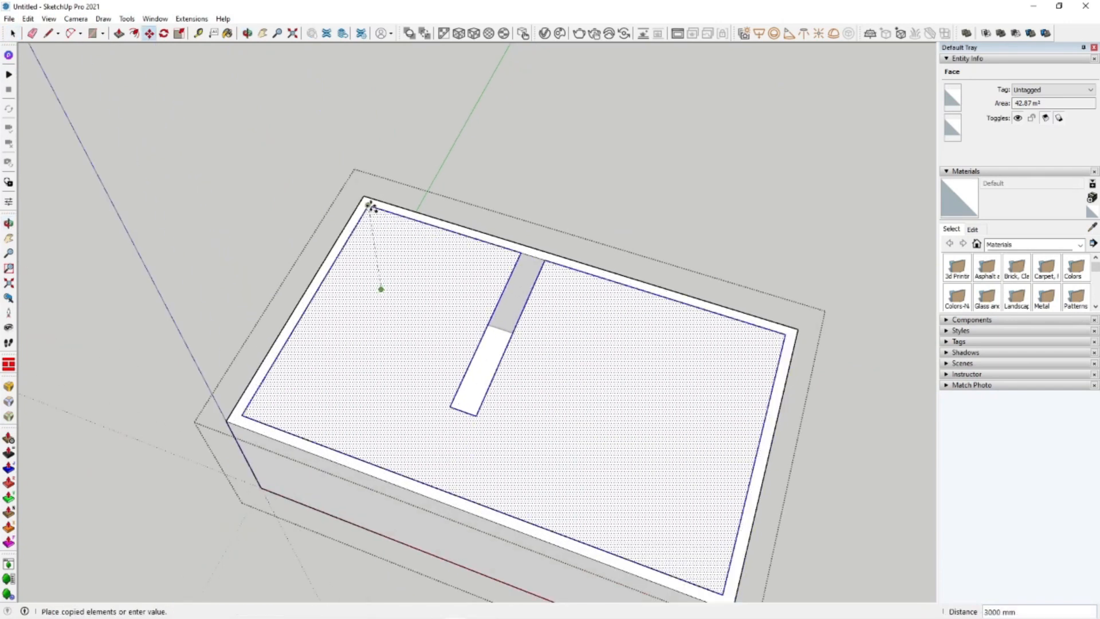
click(370, 206)
key(ctrl+z)
Copy the floor face straight up above the walls and make the copy a group
key(space)
click(401, 324)
key(m)
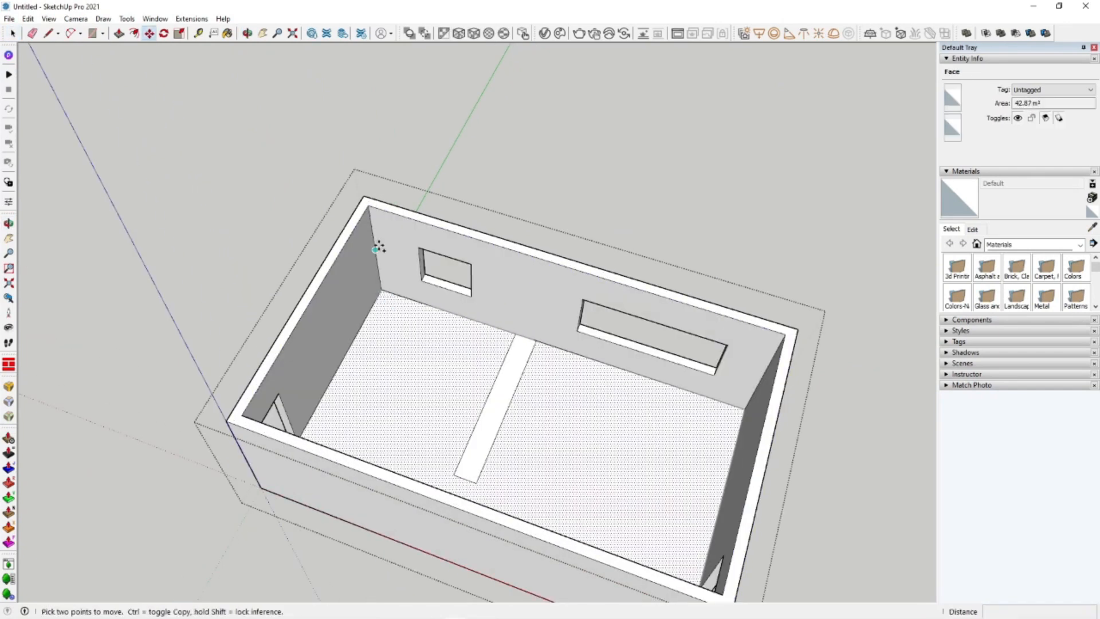
key(ctrl)
click(380, 292)
click(361, 120)
right_click(361, 128)
click(427, 235)
Open the ceiling group and reverse all of its faces
middle_drag(427, 235, 536, 224)
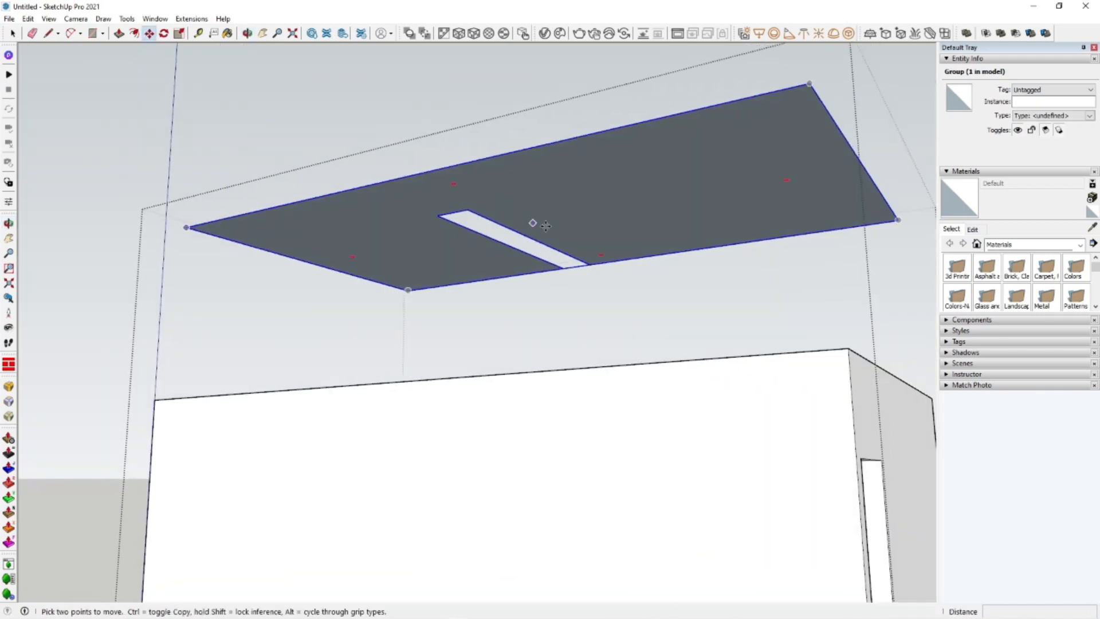
scroll(578, 245, up, 2)
key(space)
double_click(580, 246)
scroll(521, 253, down, 4)
triple_click(562, 199)
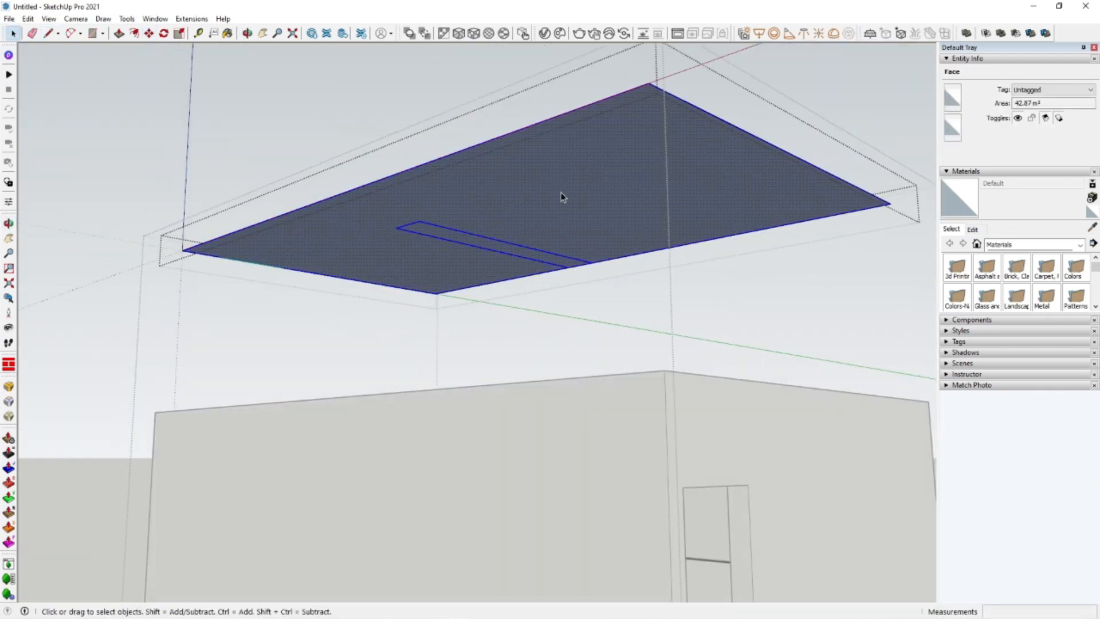
right_click(562, 195)
click(611, 318)
Offset the three edges of the ceiling's narrow strip outward by 50 mm
scroll(531, 224, up, 2)
shift+middle_drag(746, 237, 579, 245)
key(space)
click(596, 210)
shift+click(565, 189)
shift+click(528, 218)
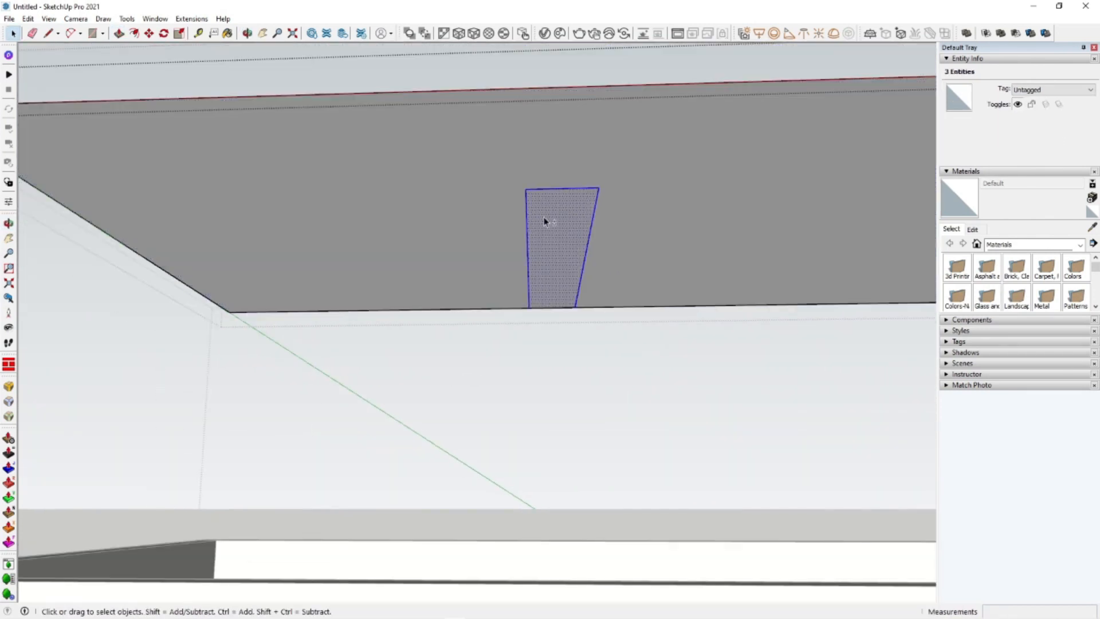
scroll(544, 221, up, 1)
key(f)
text(50)
key(Return)
key(space)
scroll(549, 185, down, 2)
middle_drag(636, 200, 553, 224)
click(484, 238)
key(p)
drag(484, 240, 548, 270)
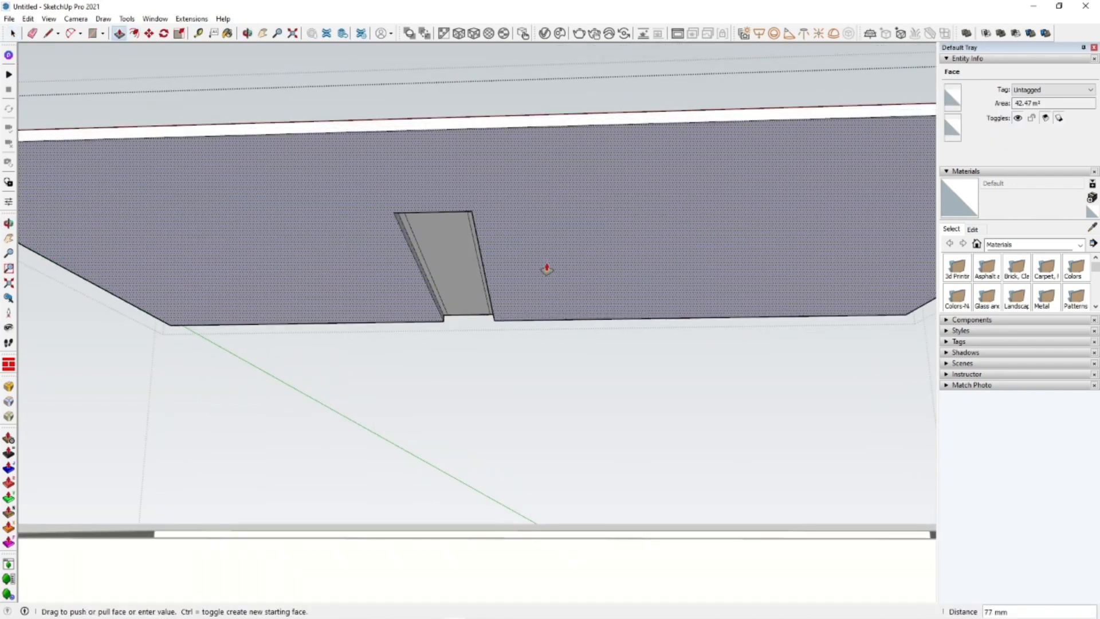
key(Escape)
Pull the main ceiling face 100 mm with Push/Pull, leaving the strip recessed
scroll(548, 270, down, 2)
middle_drag(573, 265, 366, 292)
scroll(516, 292, up, 3)
middle_drag(513, 291, 543, 239)
key(p)
click(534, 229)
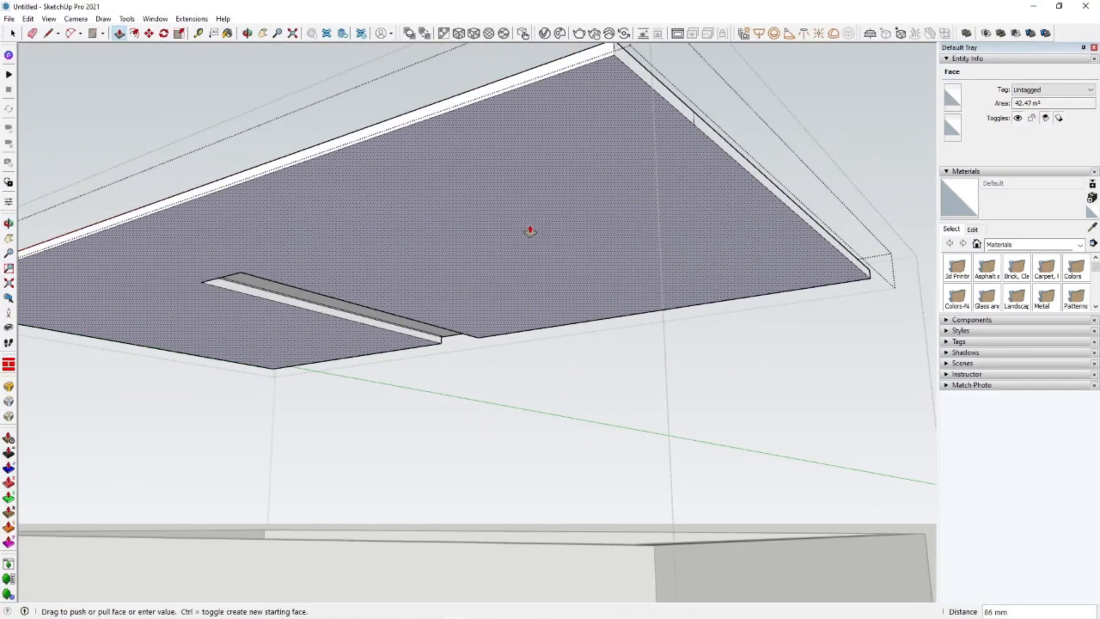
text(100)
scroll(436, 281, down, 2)
text(100)
key(Return)
Move the ceiling group by its corner straight down onto the top of the walls
middle_drag(457, 232, 418, 311)
scroll(421, 312, down, 3)
key(space)
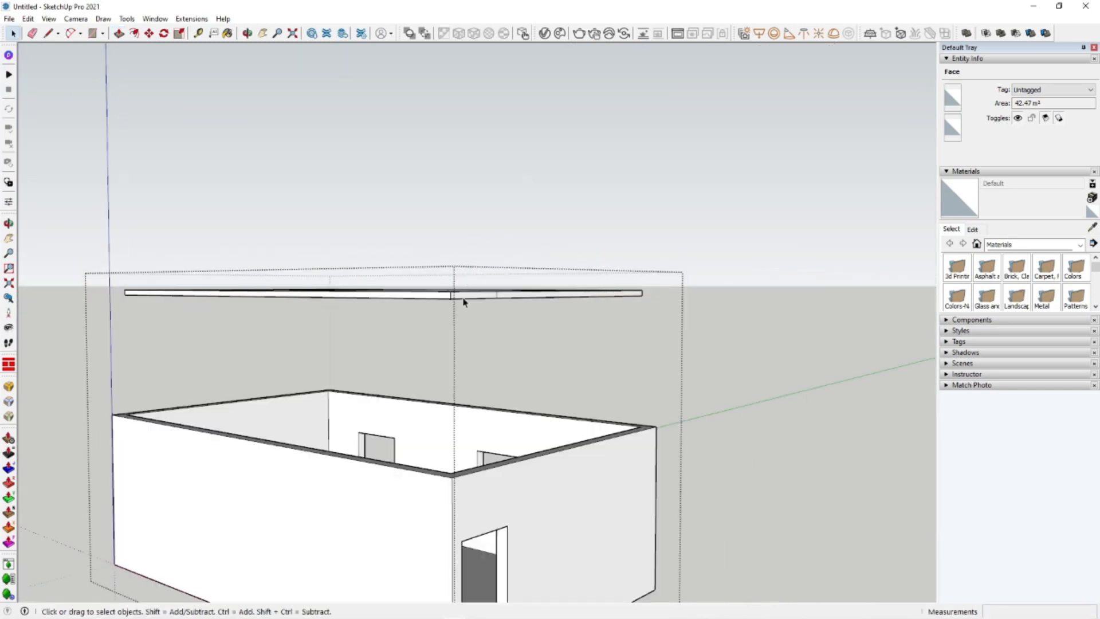
click(462, 296)
key(m)
click(451, 294)
click(453, 475)
key(space)
Bring the camera inside the room and set the field of view to 60
middle_drag(493, 355, 628, 417)
scroll(367, 372, up, 6)
scroll(481, 372, up, 2)
text(z60)
key(Return)
middle_drag(550, 360, 625, 452)
Select the entire floor face with its edges and make it a group
key(space)
click(762, 344)
right_click(878, 222)
click(892, 228)
triple_click(567, 440)
right_click(567, 428)
click(626, 252)
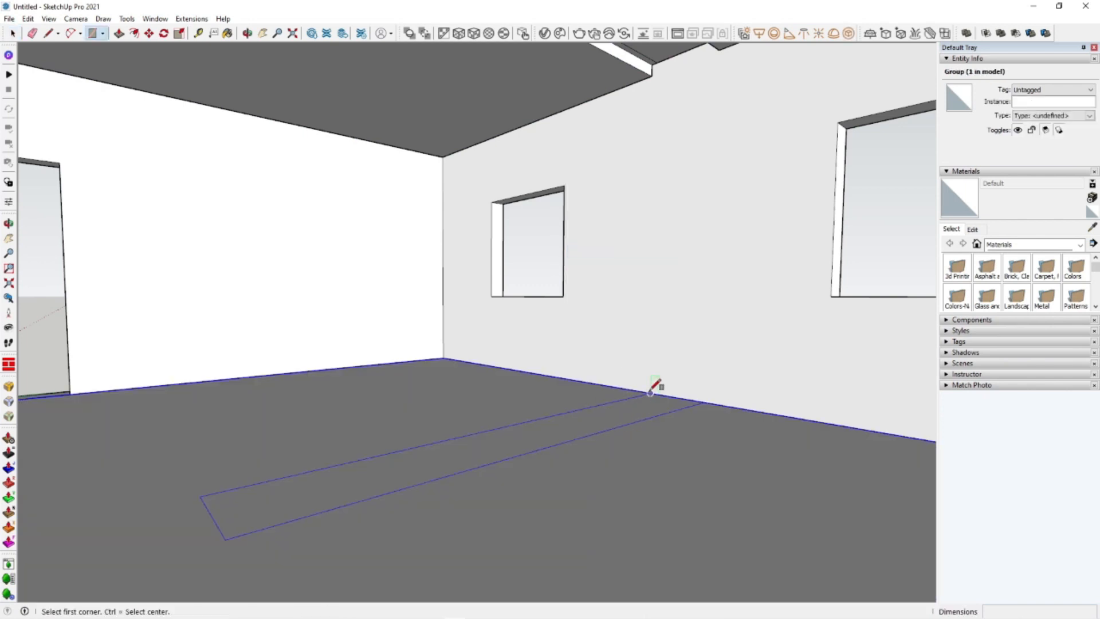
Draw a rectangle over the floor strip as its own group and raise it up to the ceiling
click(225, 539)
key(p)
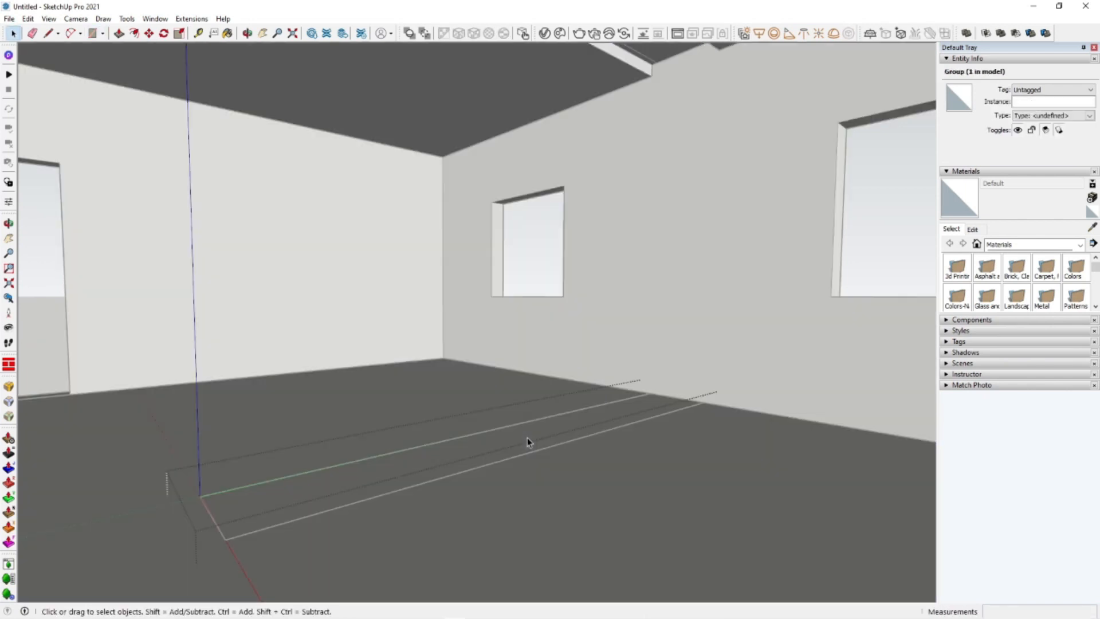
drag(526, 442, 524, 308)
click(734, 122)
Outline a narrow strip on the ceiling along the wall above the large window
mouse_move(682, 252)
middle_down()
mouse_move(700, 224)
mouse_move(690, 189)
mouse_move(631, 256)
mouse_move(675, 165)
mouse_move(674, 194)
mouse_move(498, 201)
mouse_move(616, 166)
mouse_move(734, 216)
middle_up()
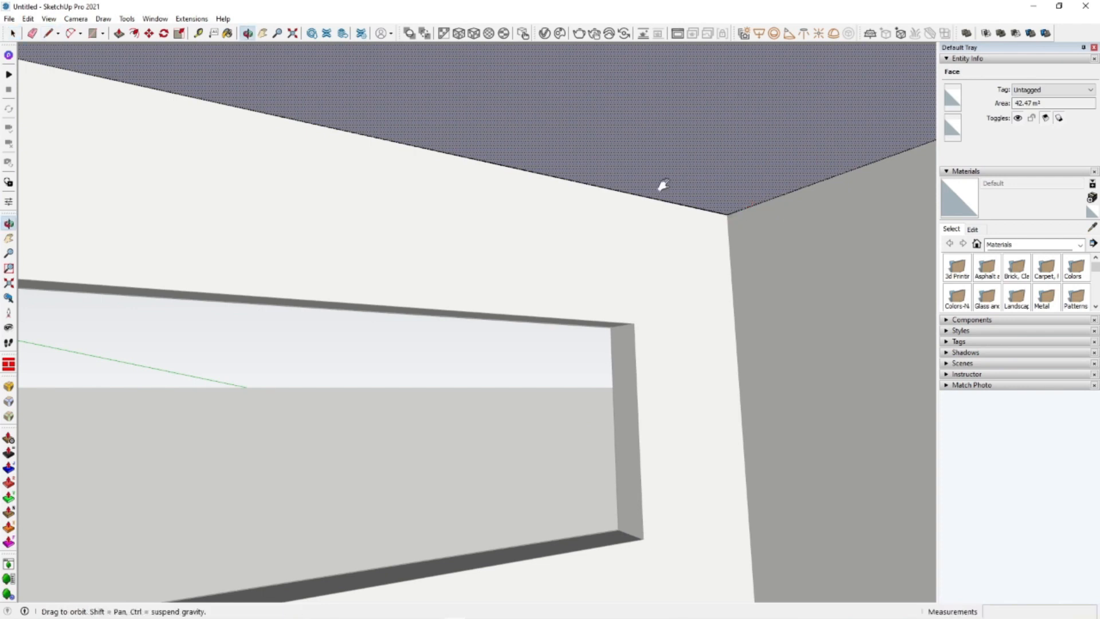
middle_drag(664, 185, 494, 119)
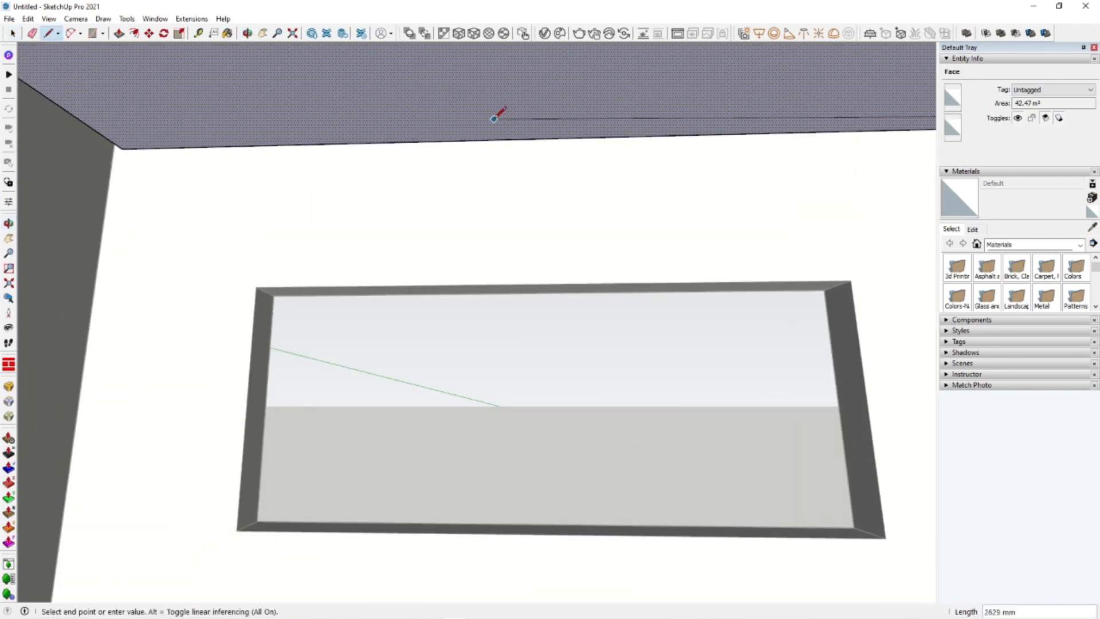
click(189, 148)
middle_drag(220, 148, 536, 147)
scroll(385, 141, up, 1)
key(space)
Push the ceiling strip above the large window upward to form a recess
scroll(385, 143, up, 2)
key(p)
middle_drag(384, 143, 737, 232)
click(280, 174)
click(279, 163)
key(space)
Outline a narrow strip on the ceiling above the small window and recess it with Push/Pull
scroll(273, 295, down, 2)
key(l)
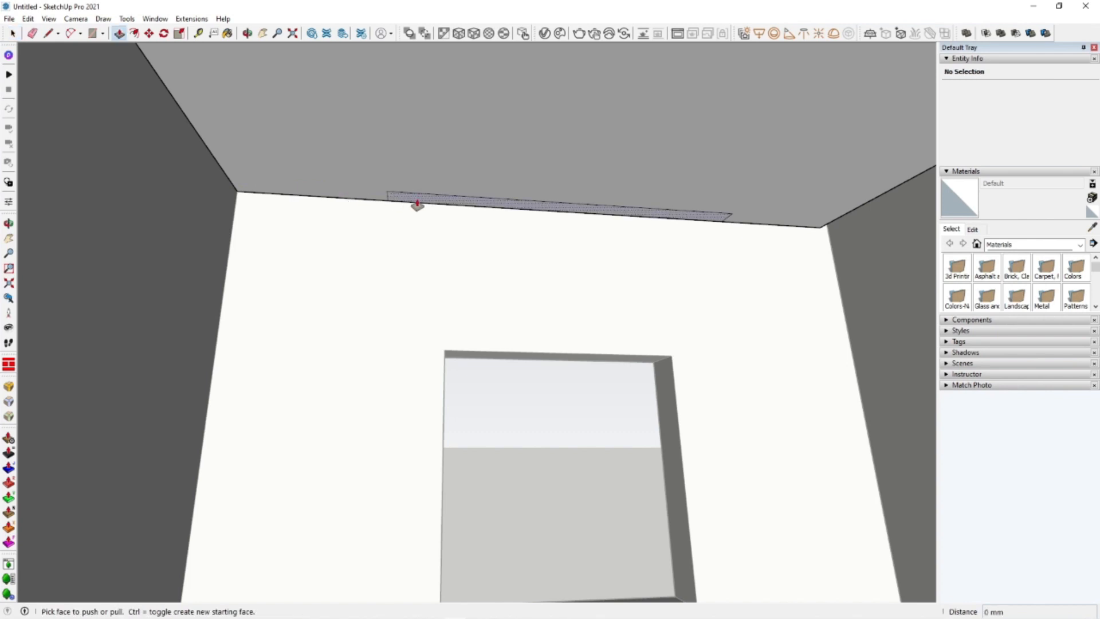
key(space)
Hide the ceiling to expose the partition block inside the room
middle_drag(557, 207, 462, 308)
click(569, 298)
right_click(598, 297)
click(654, 380)
Copy the partition block's top end edge inward and push the marked-off end of the top down partway
double_click(319, 487)
click(486, 300)
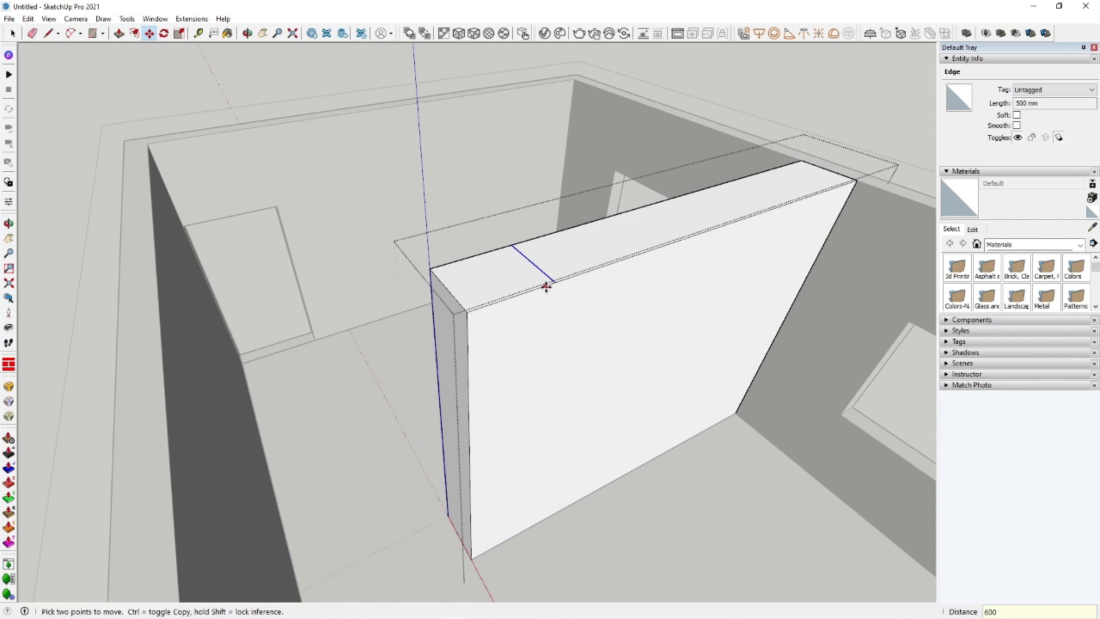
key(Return)
key(p)
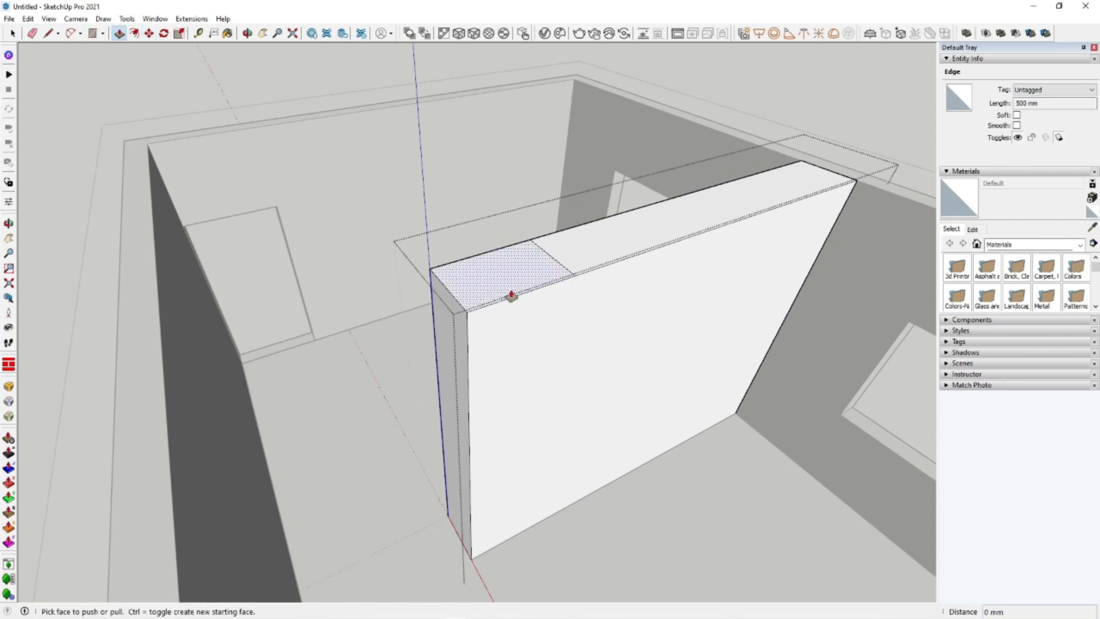
click(511, 295)
middle_drag(508, 467, 518, 403)
Copy the block's bottom end edge upward and push the notch down to it, leaving a 450 mm high bench
key(space)
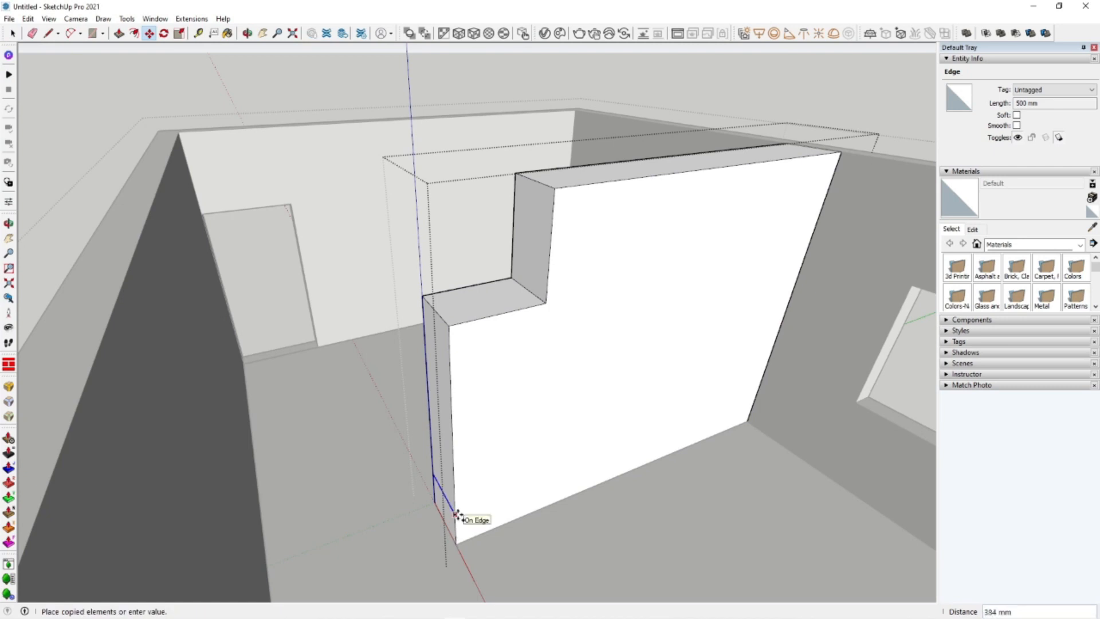
scroll(459, 515, up, 8)
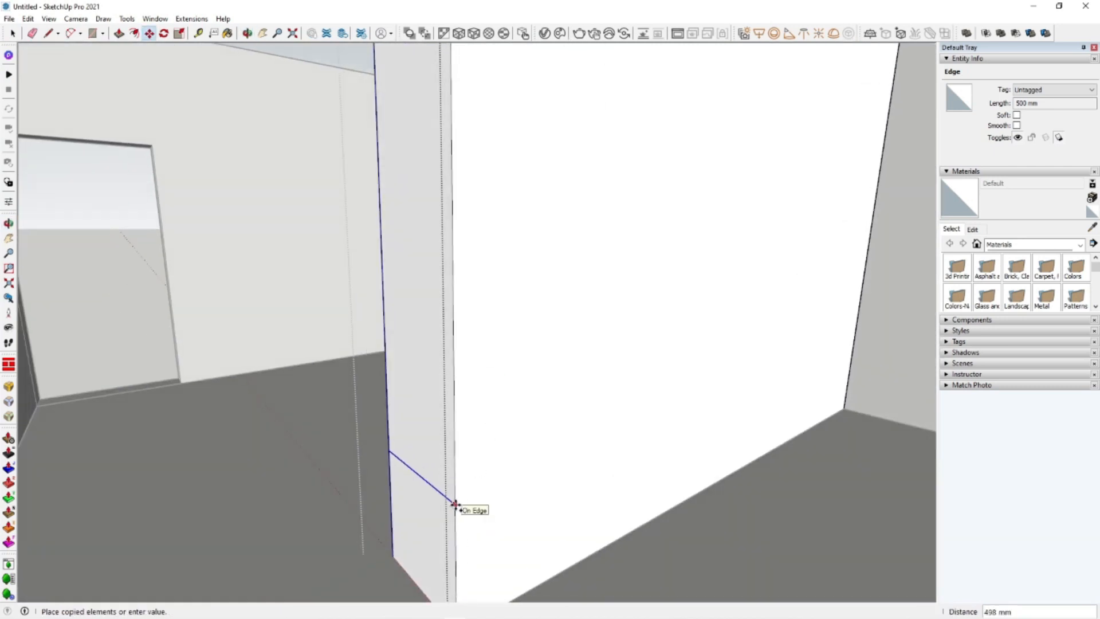
middle_drag(456, 505, 474, 376)
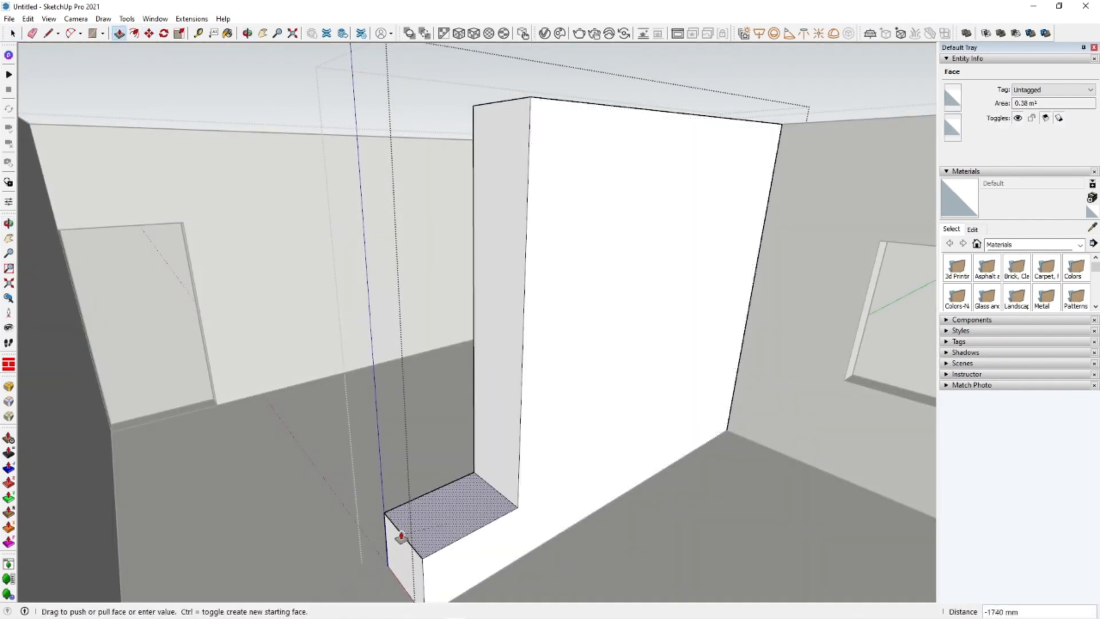
middle_drag(394, 523, 458, 450)
Copy the inner edge of the bench top 450 mm up the block's upright end face
key(space)
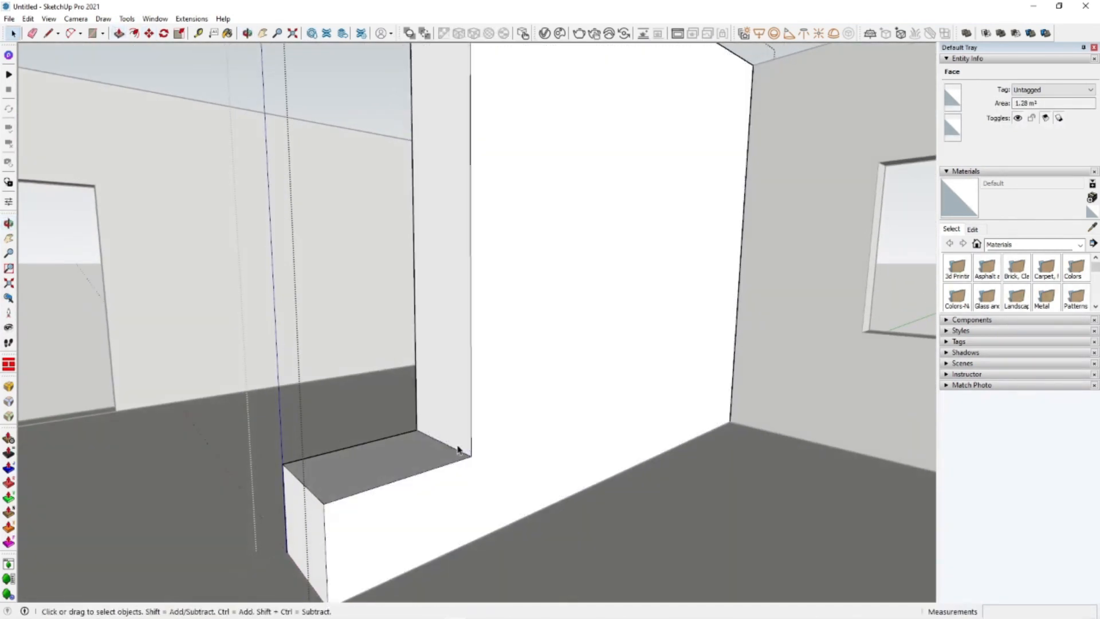
key(m)
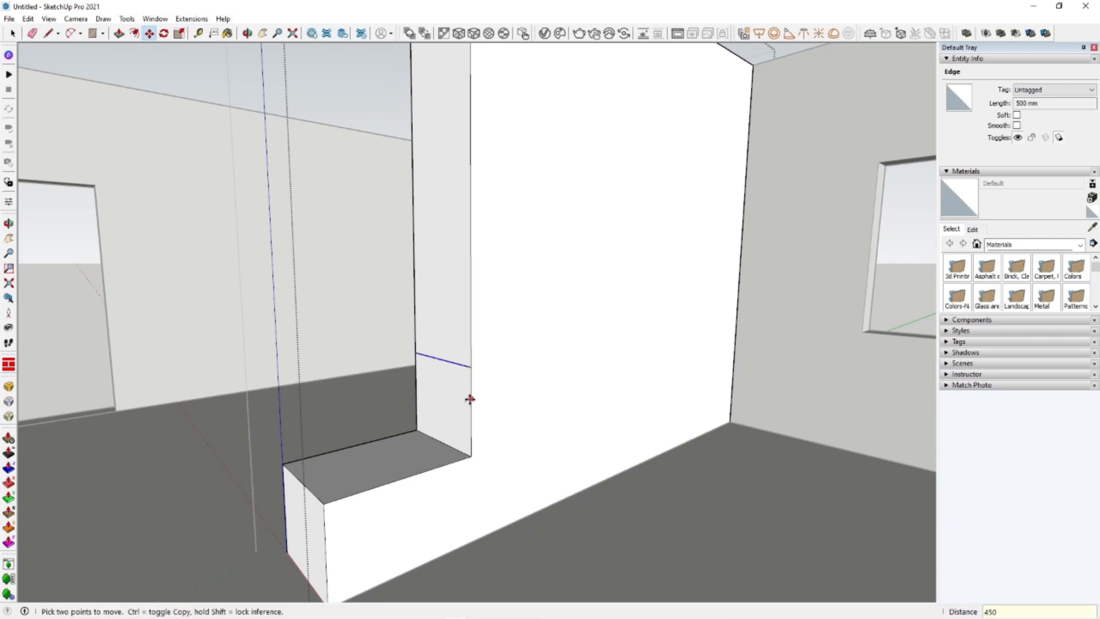
middle_drag(479, 406, 717, 386)
Copy the vertical edge at the wall end of the block inward along its front face
key(space)
click(718, 391)
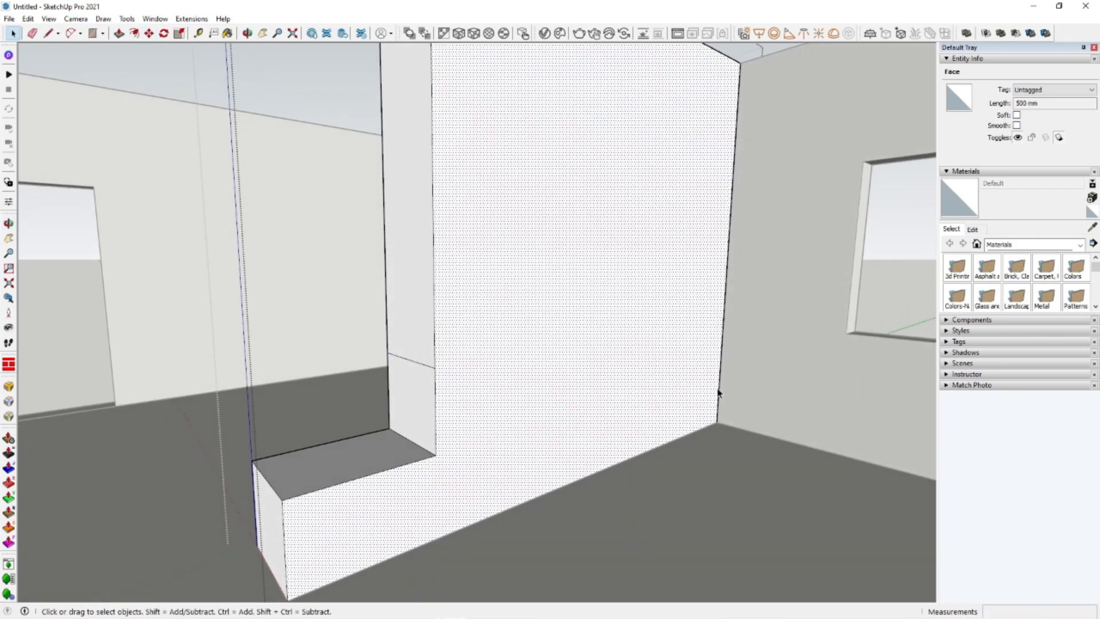
key(m)
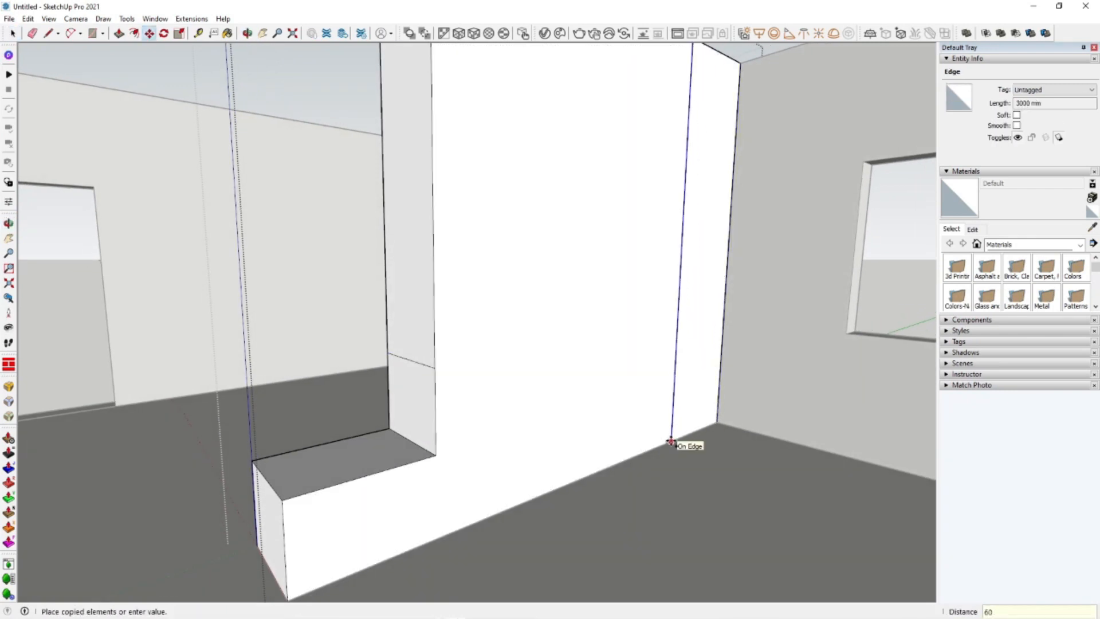
Try pushing the 450 mm high end face above the bench through the block toward the vertical line
key(p)
click(427, 406)
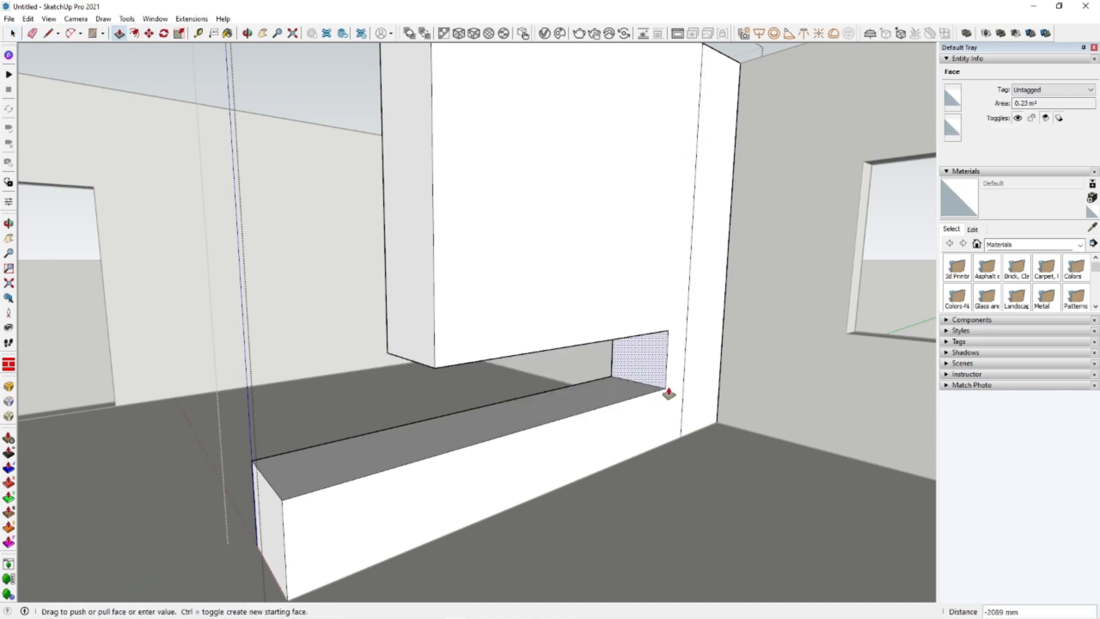
click(668, 394)
key(space)
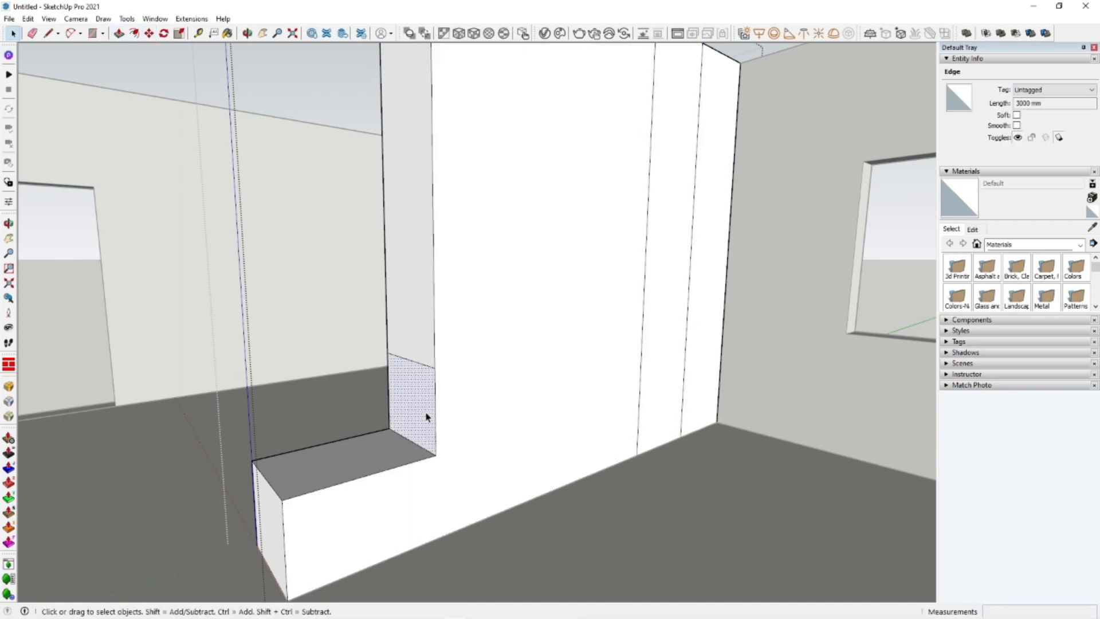
Push the end face above the bench back to the second vertical line, opening a gap under the upper block
key(p)
click(426, 417)
click(636, 431)
key(space)
Copy the bench's vertical end edge along its front to divide the front into two panels
middle_drag(615, 428, 437, 465)
middle_drag(355, 480, 406, 484)
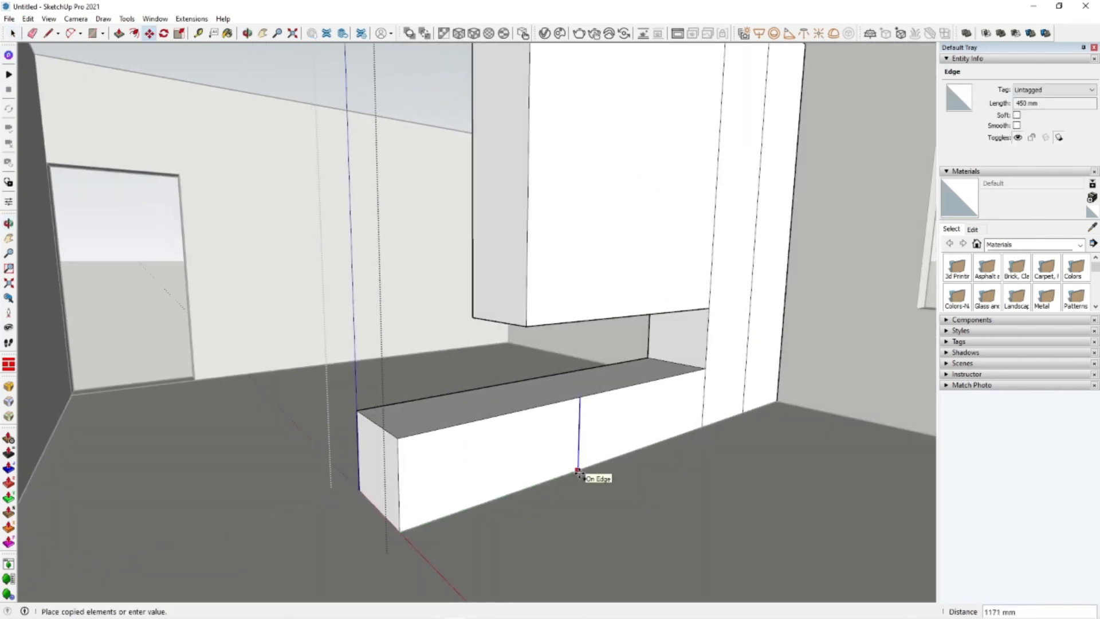
middle_drag(634, 420, 554, 317)
click(621, 418)
Copy the upper block's vertical edge across its front to divide it into three panels about 550 mm wide
middle_drag(556, 267, 724, 376)
click(724, 376)
key(m)
click(741, 66)
middle_drag(740, 67, 752, 98)
click(750, 81)
key(ctrl)
click(698, 61)
key(space)
Offset the outline of the upper block's end face 30 mm inward
mouse_move(525, 307)
middle_down()
mouse_move(555, 270)
mouse_move(583, 293)
mouse_move(535, 307)
middle_up()
click(486, 128)
middle_drag(488, 161, 495, 139)
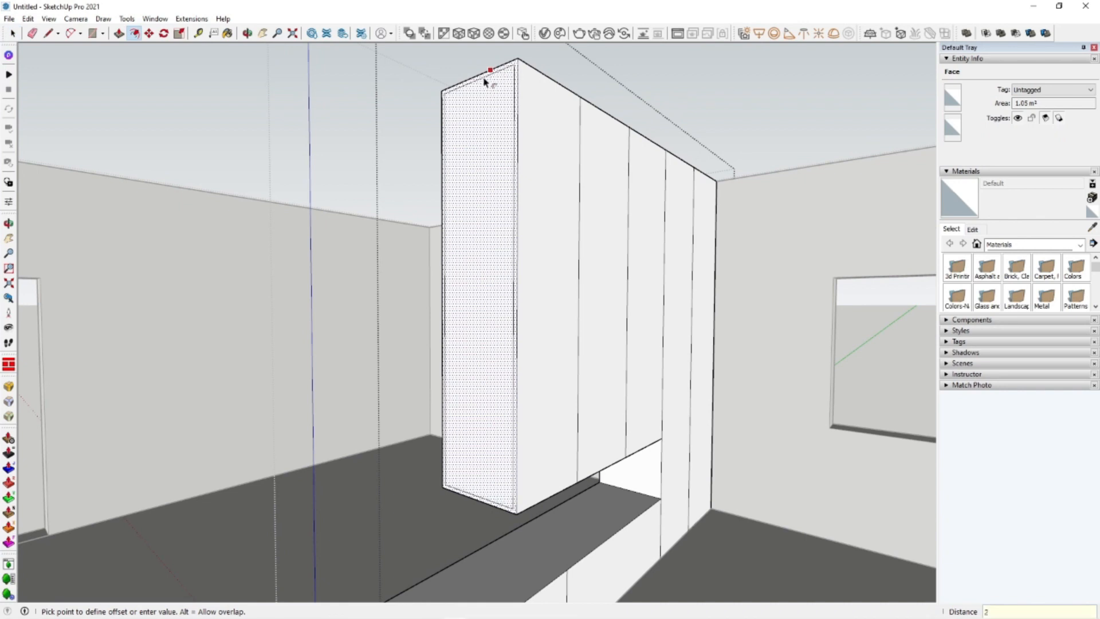
text(5)
key(Return)
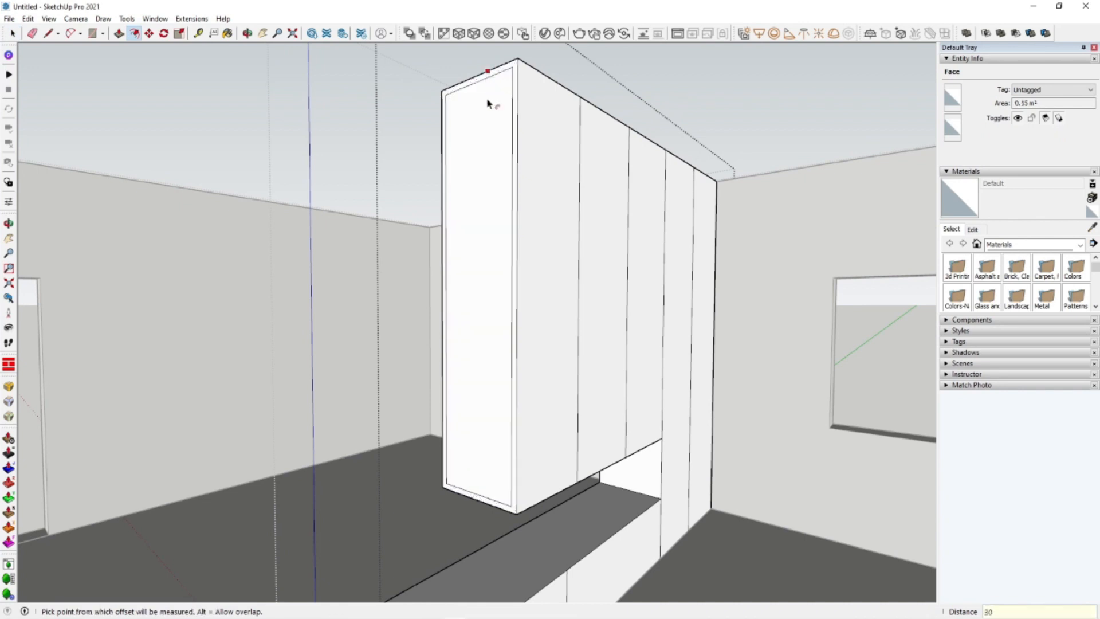
key(space)
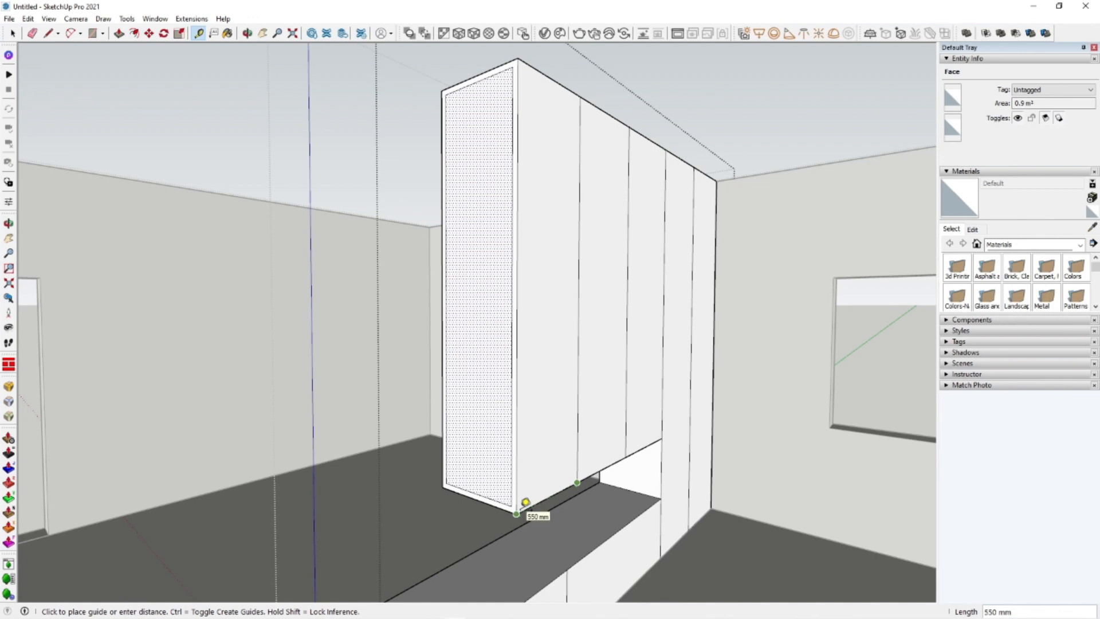
Push the inner end face 500 mm into the upper block to hollow out a tall niche
click(475, 429)
text(500)
key(Return)
middle_drag(479, 413, 491, 466)
click(503, 395)
key(space)
Copy the niche's bottom face out onto the floor beside the bench and make the copy a group
click(492, 467)
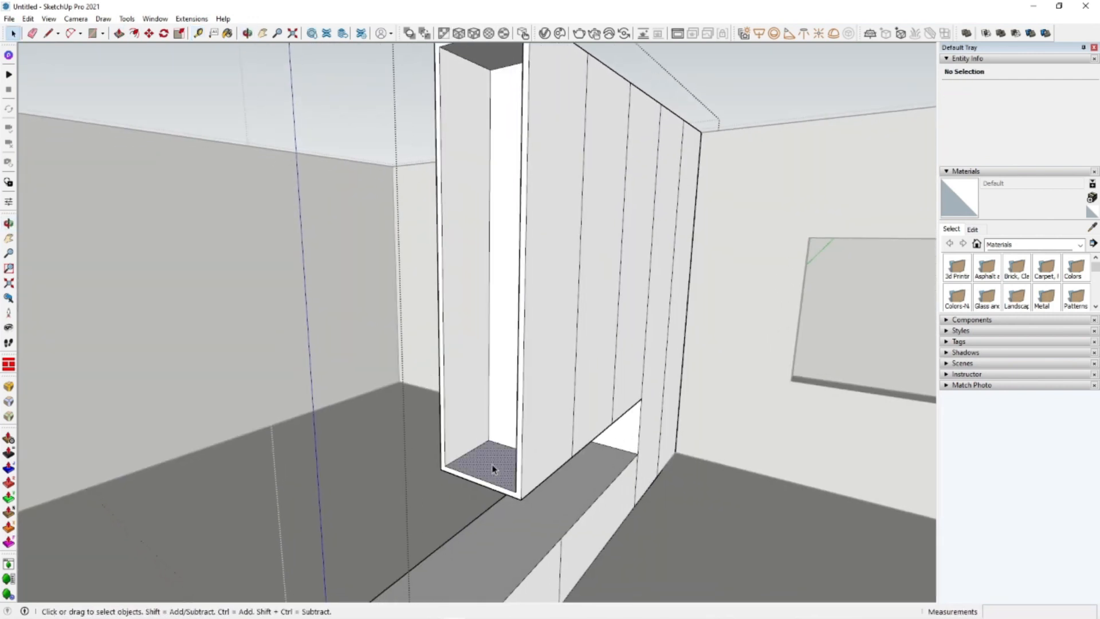
scroll(491, 466, up, 2)
key(m)
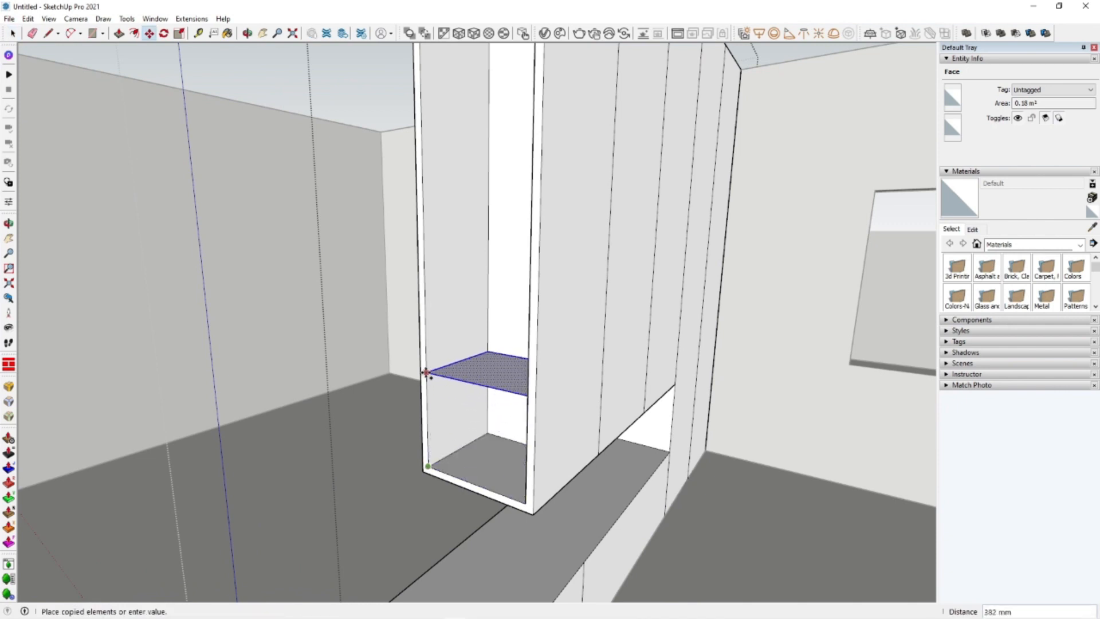
middle_drag(425, 367, 428, 374)
scroll(360, 370, down, 3)
scroll(440, 419, up, 1)
scroll(459, 263, down, 3)
scroll(321, 403, up, 4)
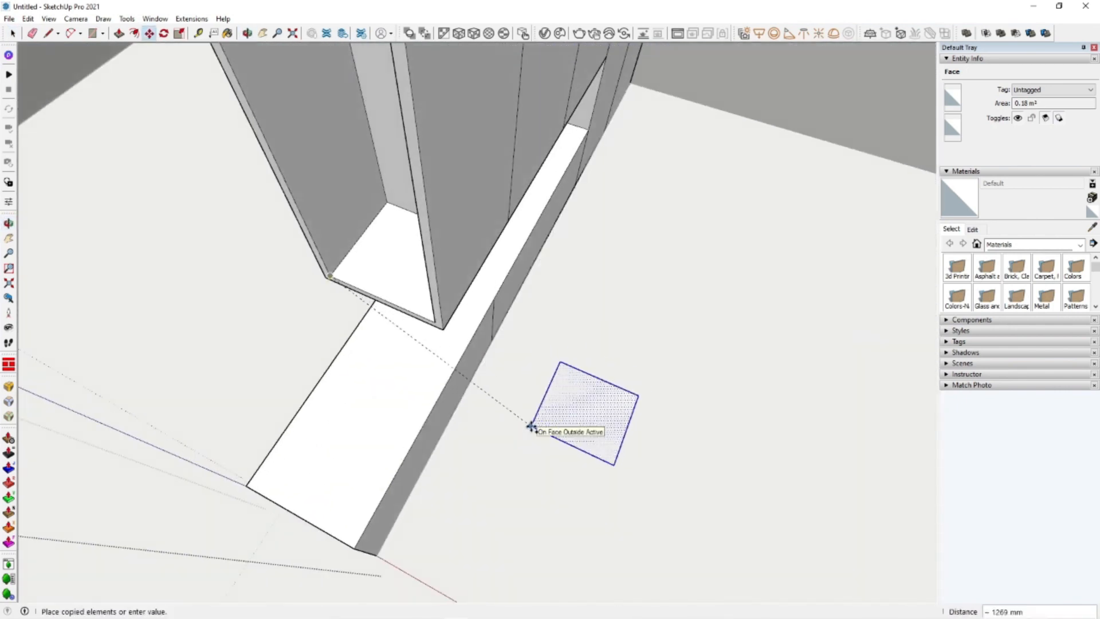
scroll(531, 426, down, 3)
shift+middle_drag(560, 334, 511, 361)
scroll(510, 361, up, 2)
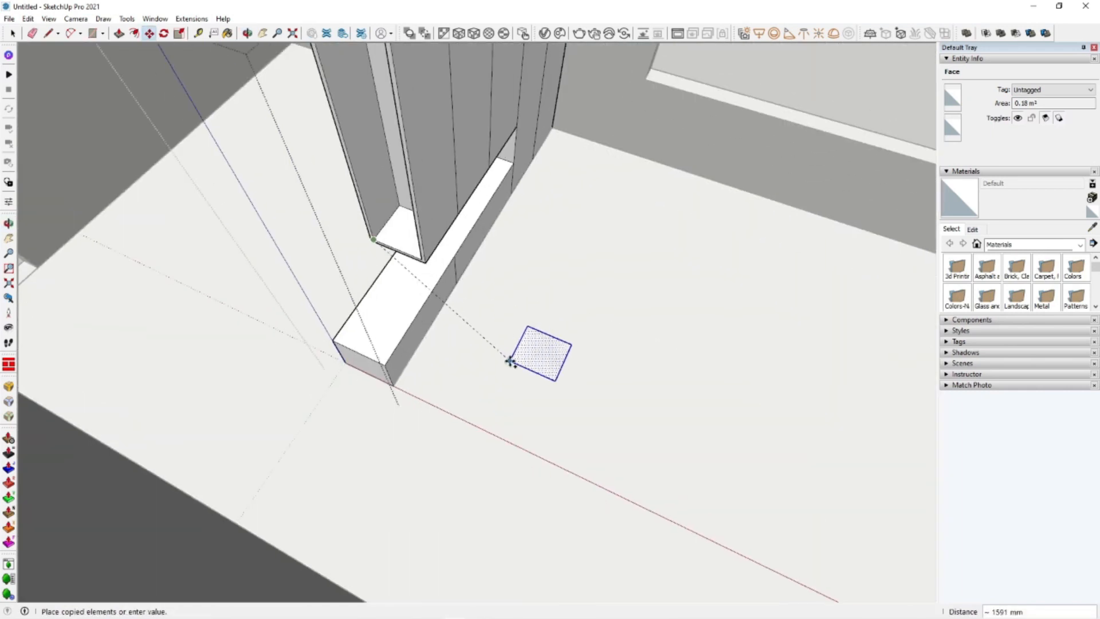
click(510, 361)
right_click(534, 353)
click(568, 454)
Move the grouped shelf by its corner back into the bottom corner of the niche
scroll(518, 349, up, 2)
click(512, 344)
click(326, 163)
shift+middle_drag(326, 164, 355, 298)
middle_drag(378, 435, 380, 396)
Convert the shelf group into a component
right_click(400, 441)
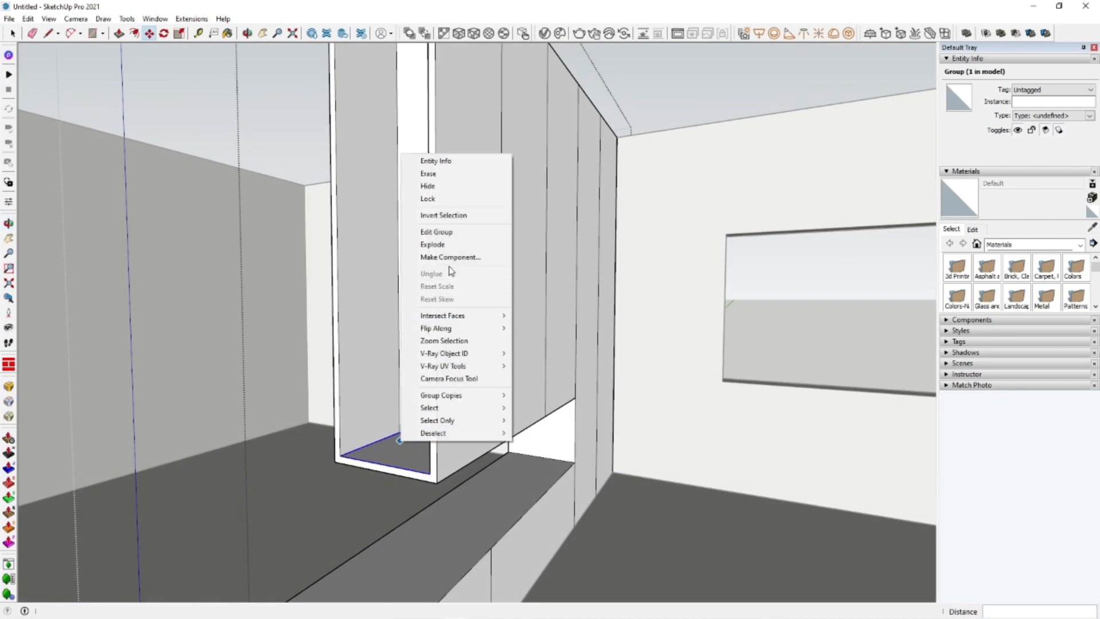
click(451, 257)
click(555, 440)
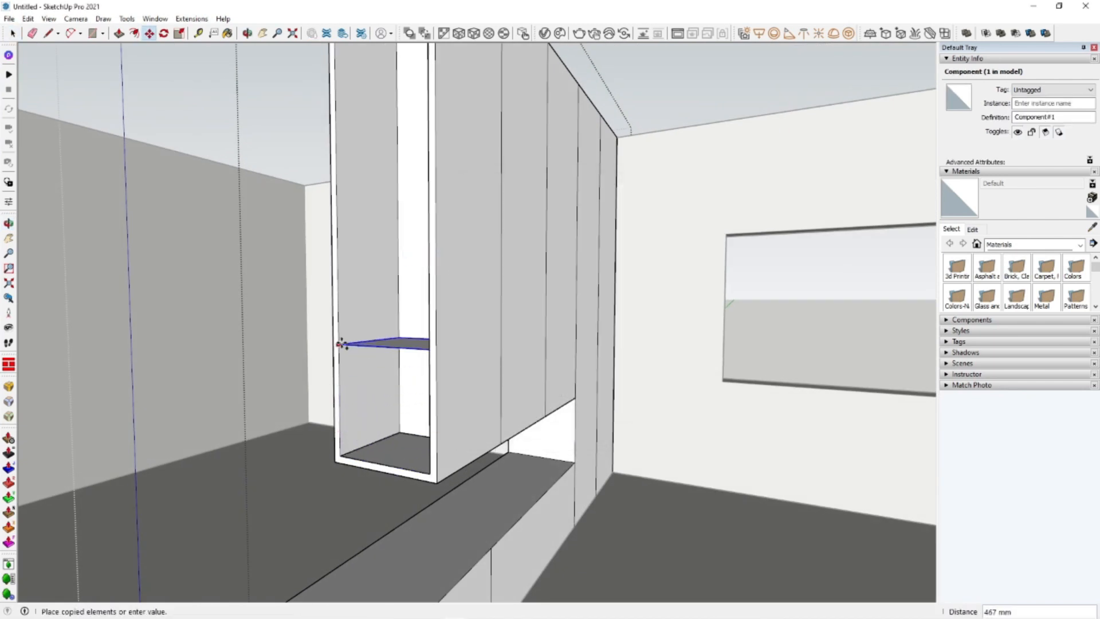
Copy the shelf to the niche's upper corner, divide the span into five equal spaces, and delete the surplus shelf
middle_drag(343, 222, 334, 170)
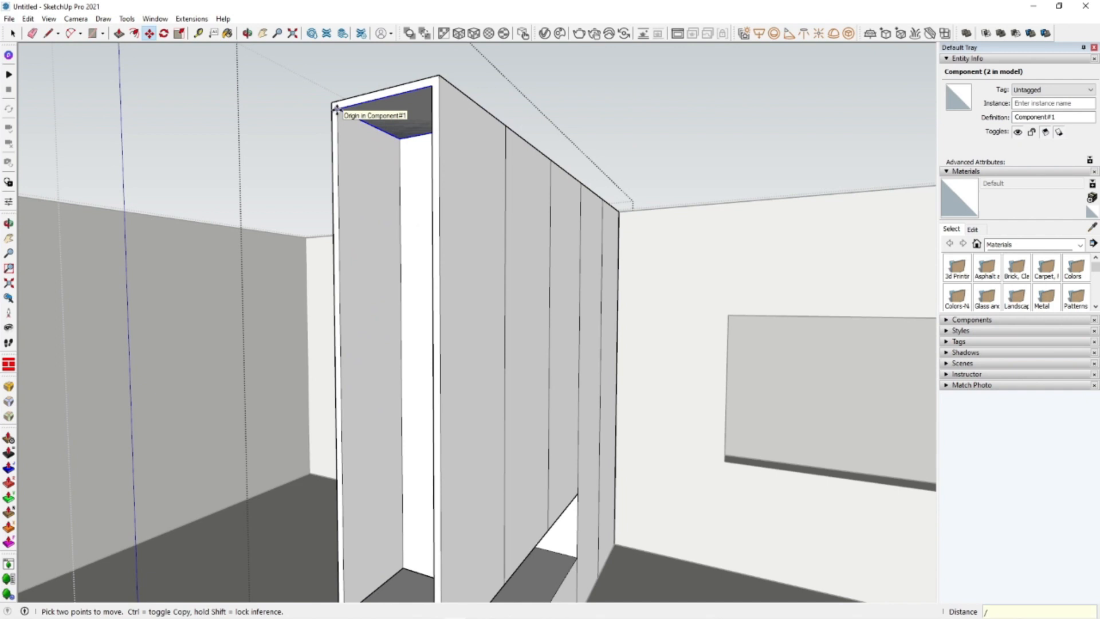
text(5)
key(Return)
middle_drag(392, 130, 410, 413)
key(Delete)
Open the shelf component above the niche's base and thicken its face upward with Push/Pull
scroll(405, 423, up, 4)
double_click(404, 425)
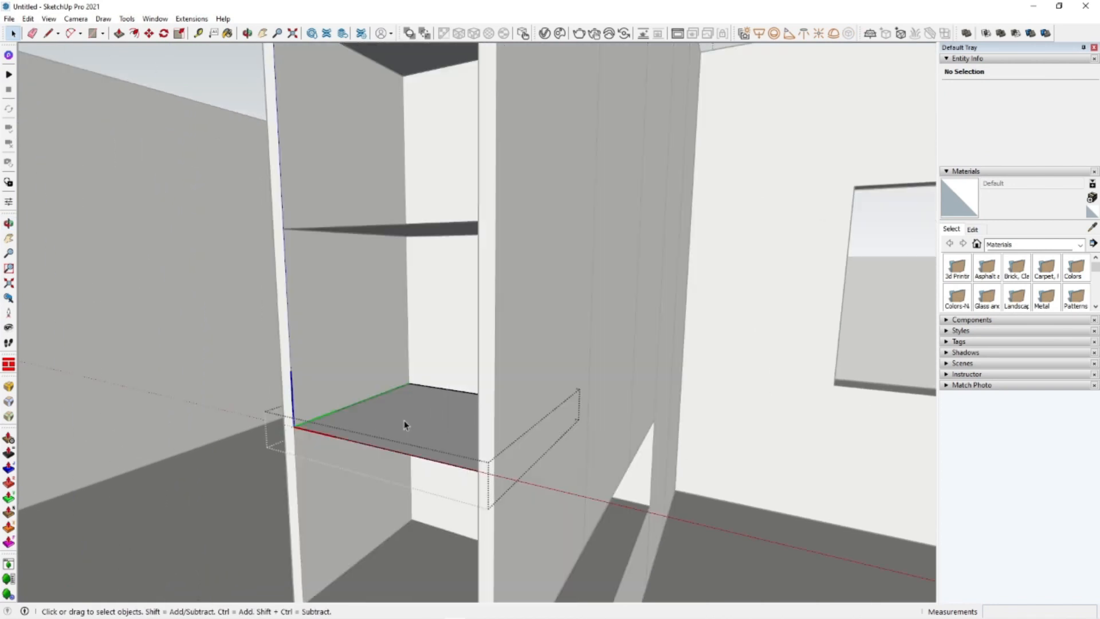
scroll(402, 427, up, 3)
key(p)
click(321, 436)
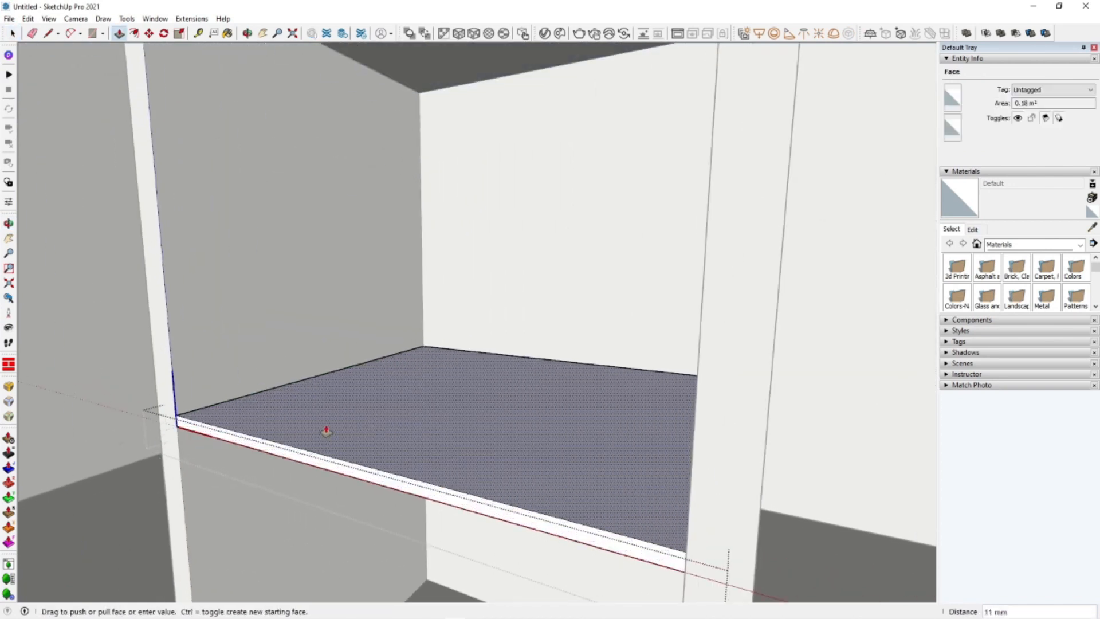
key(Return)
scroll(329, 425, down, 3)
Adjust the faces at the shelf niche with Push/Pull and finish the shelf edit
middle_drag(329, 426, 462, 386)
scroll(352, 413, up, 4)
middle_drag(354, 437, 401, 459)
key(space)
scroll(278, 487, up, 2)
click(274, 485)
middle_drag(286, 493, 350, 270)
scroll(404, 426, up, 2)
key(p)
click(407, 428)
click(409, 417)
scroll(321, 412, down, 2)
scroll(275, 421, up, 1)
double_click(263, 424)
scroll(264, 425, down, 5)
click(298, 338)
middle_drag(298, 338, 309, 418)
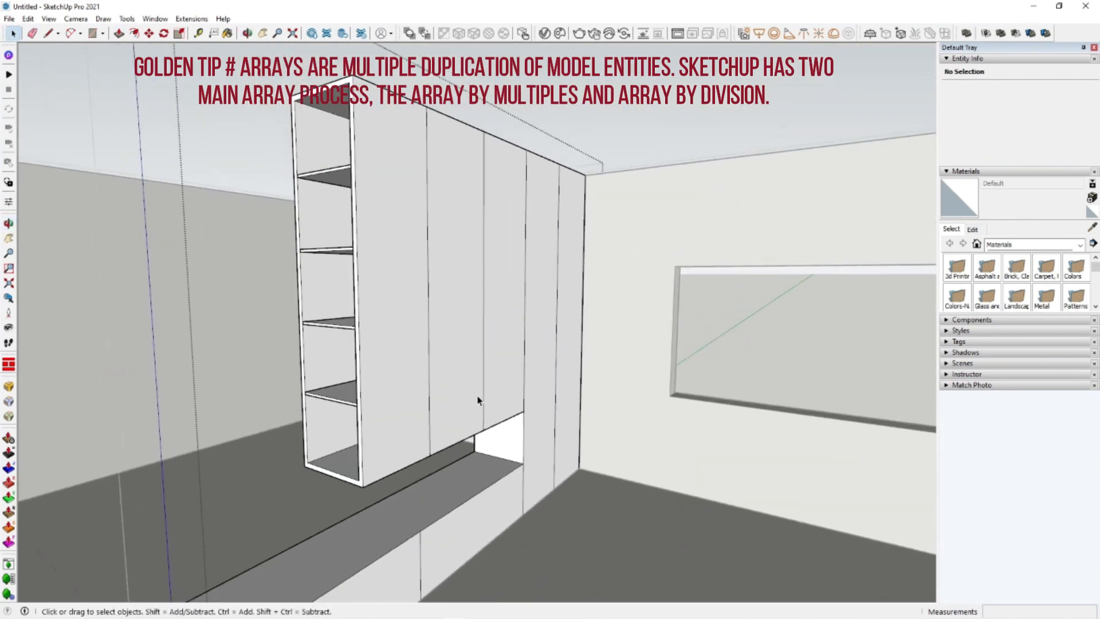
Make the tall door front nearest the wall, at the far end of the cabinet, a group
scroll(591, 172, up, 5)
scroll(564, 298, up, 2)
scroll(560, 162, down, 2)
middle_drag(560, 163, 491, 456)
click(525, 350)
right_click(525, 348)
click(580, 169)
shift+middle_drag(518, 315, 507, 567)
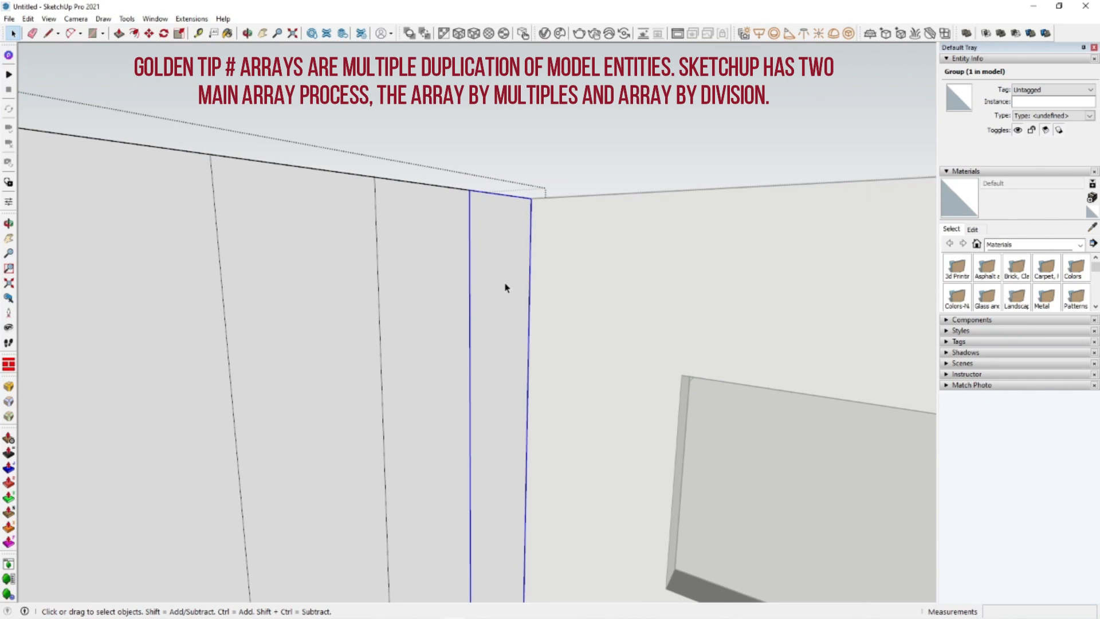
Open the grouped door front and push/pull its face into a solid panel
double_click(509, 282)
scroll(508, 286, up, 2)
key(p)
click(508, 315)
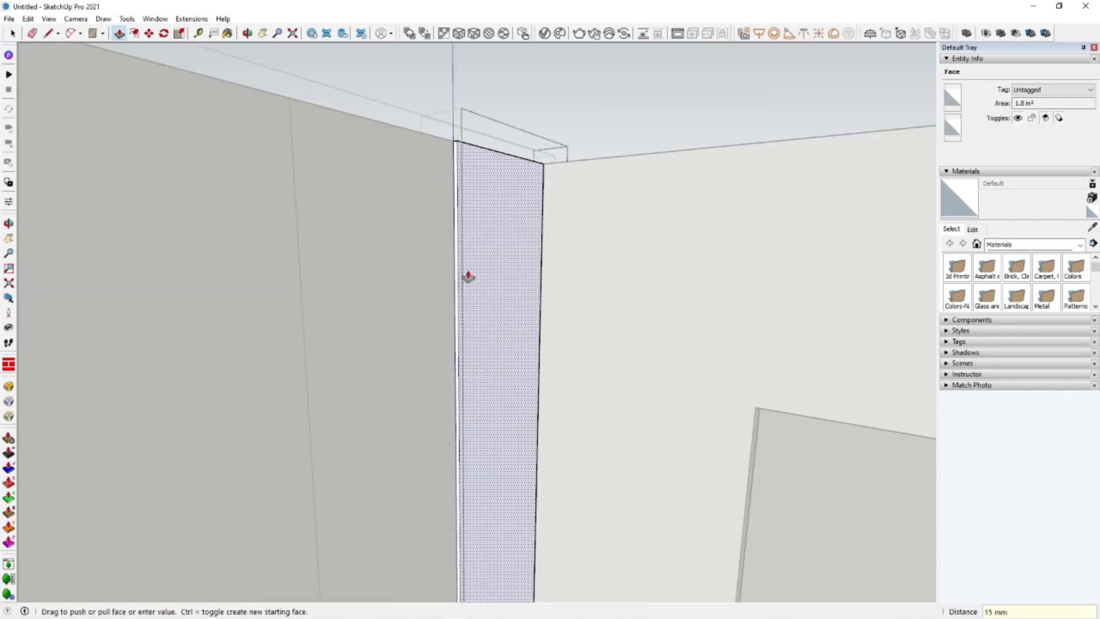
middle_drag(472, 287, 304, 272)
scroll(424, 262, up, 2)
click(437, 269)
key(Return)
Copy the solid door panel by its lower corner onto the adjacent cabinet front
scroll(715, 255, up, 2)
middle_drag(711, 256, 533, 192)
middle_drag(612, 284, 769, 337)
key(space)
scroll(760, 316, up, 2)
click(769, 337)
key(m)
click(768, 329)
key(ctrl)
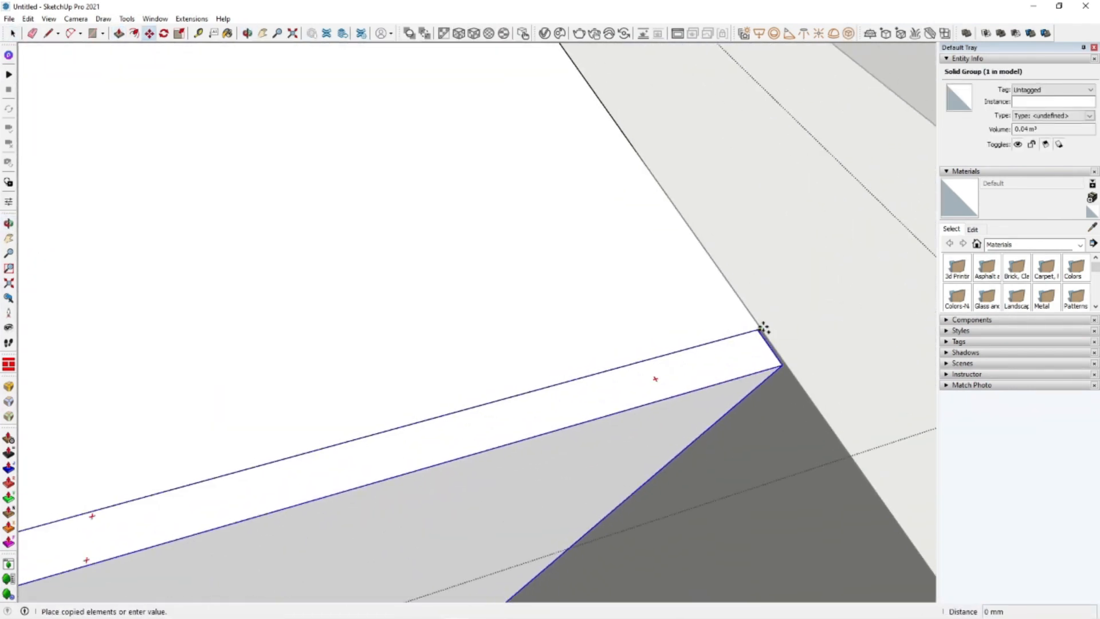
scroll(759, 331, down, 3)
scroll(346, 438, up, 3)
click(580, 394)
Copy the door panel at 600 mm spacing onto the remaining cabinet fronts up to the shelf niche
scroll(578, 395, down, 3)
click(575, 397)
key(ctrl)
middle_drag(575, 408, 458, 367)
click(352, 358)
middle_drag(352, 361, 793, 418)
click(729, 358)
key(ctrl)
click(524, 417)
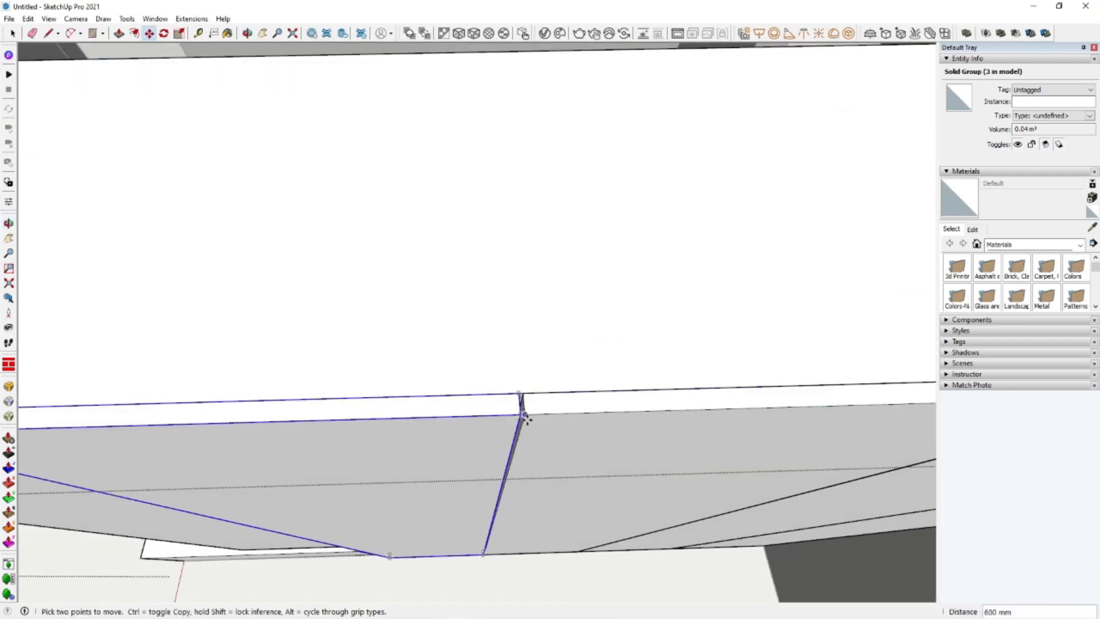
click(523, 416)
key(ctrl)
scroll(523, 417, down, 3)
click(657, 376)
Open the door panel beside the shelf niche and push/pull its side face to the cabinet's end corner
middle_drag(658, 376, 523, 359)
key(space)
double_click(523, 359)
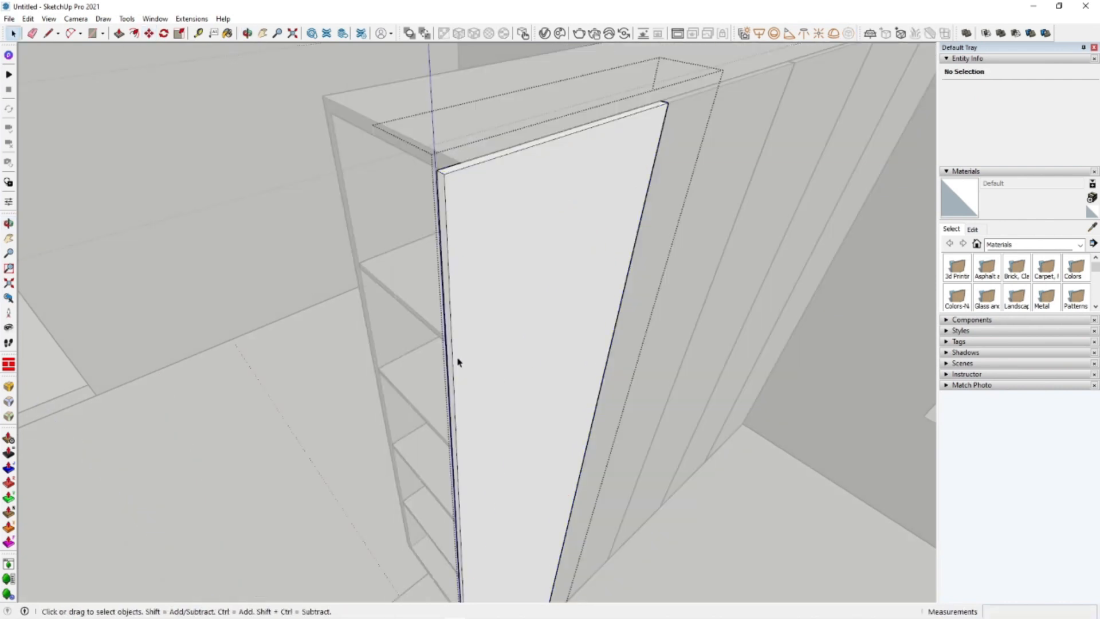
key(p)
click(457, 360)
click(411, 189)
Shorten the door panel beside the shelf niche to the underside of the upper cabinet
scroll(450, 295, down, 1)
key(space)
click(665, 361)
middle_drag(630, 367, 459, 447)
scroll(461, 455, up, 2)
double_click(461, 458)
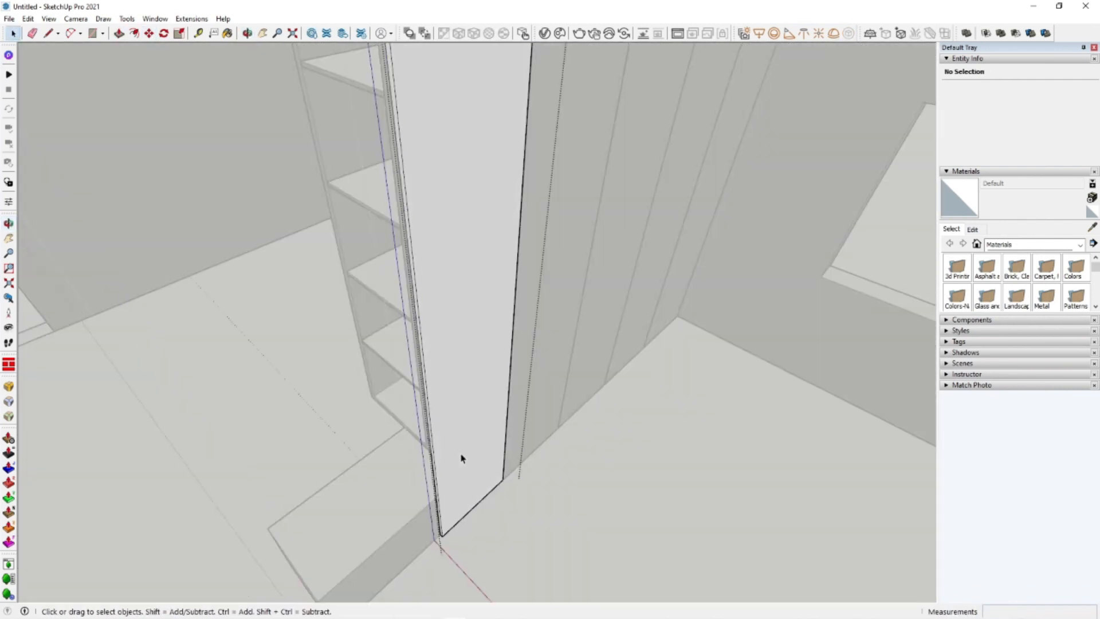
scroll(422, 446, up, 3)
click(429, 459)
scroll(430, 459, down, 3)
Shorten the second door panel by moving its bottom edges up to the upper cabinet's underside
middle_drag(604, 370, 395, 459)
key(space)
click(380, 510)
middle_drag(381, 511, 407, 429)
double_click(410, 428)
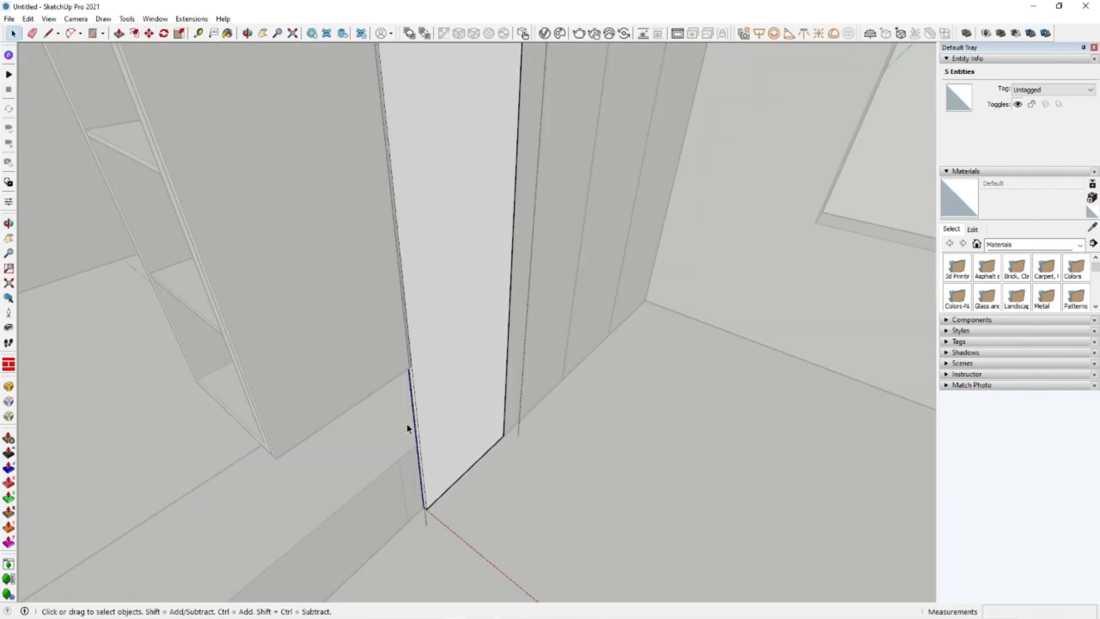
click(361, 403)
shift+middle_drag(509, 379, 451, 415)
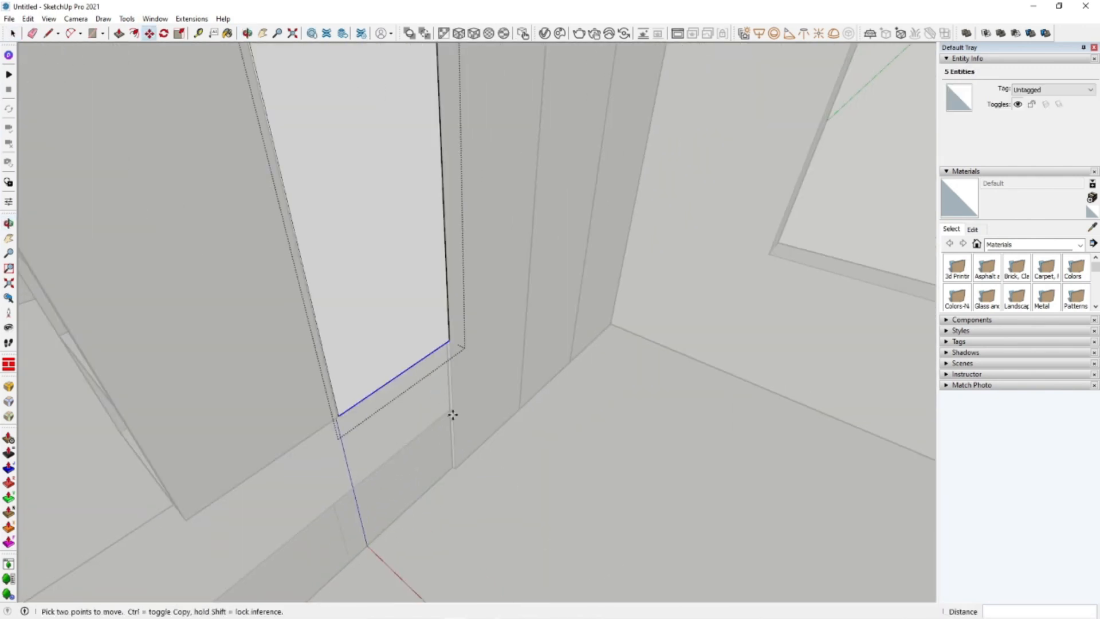
Raise the third door panel's bottom edges from the floor to align with the neighbouring shortened panel
key(space)
double_click(445, 425)
double_click(495, 358)
click(437, 370)
double_click(479, 372)
drag(421, 329, 613, 519)
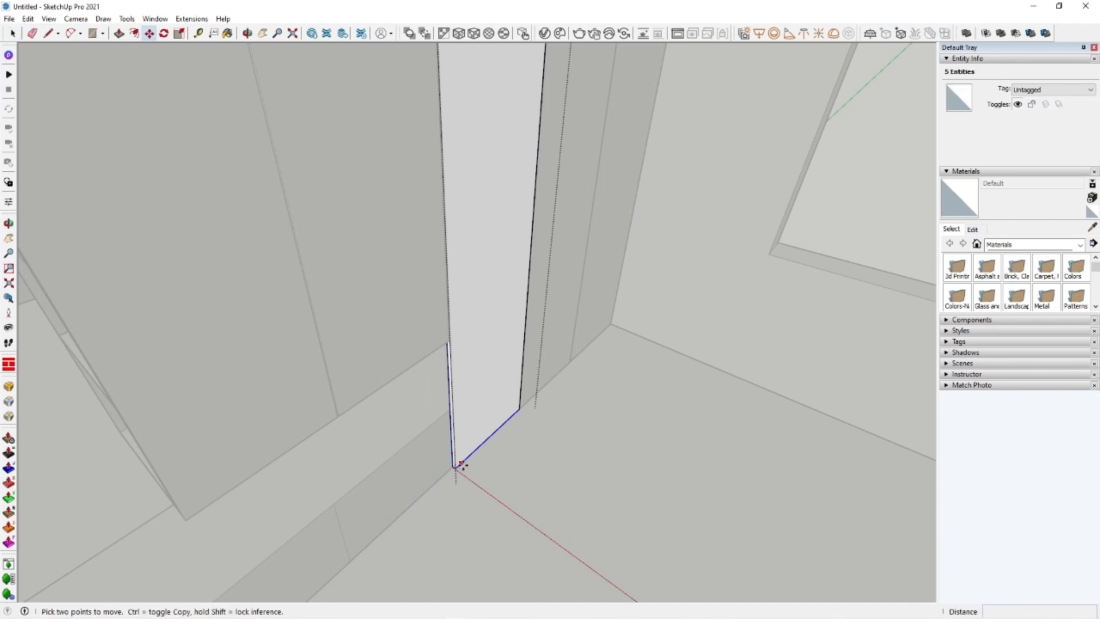
click(449, 344)
middle_drag(450, 345, 405, 201)
Copy the third door panel downward so its base stands on the floor in front of the bench
key(space)
click(497, 369)
click(528, 310)
scroll(528, 310, down, 3)
key(m)
scroll(520, 382, up, 5)
scroll(521, 347, up, 3)
click(520, 346)
shift+middle_drag(520, 361, 653, 92)
scroll(315, 393, down, 2)
click(580, 561)
scroll(526, 265, down, 4)
Open the lowered panel copy and reduce its height to the bench top
middle_drag(526, 265, 574, 415)
scroll(491, 447, down, 2)
key(space)
double_click(497, 285)
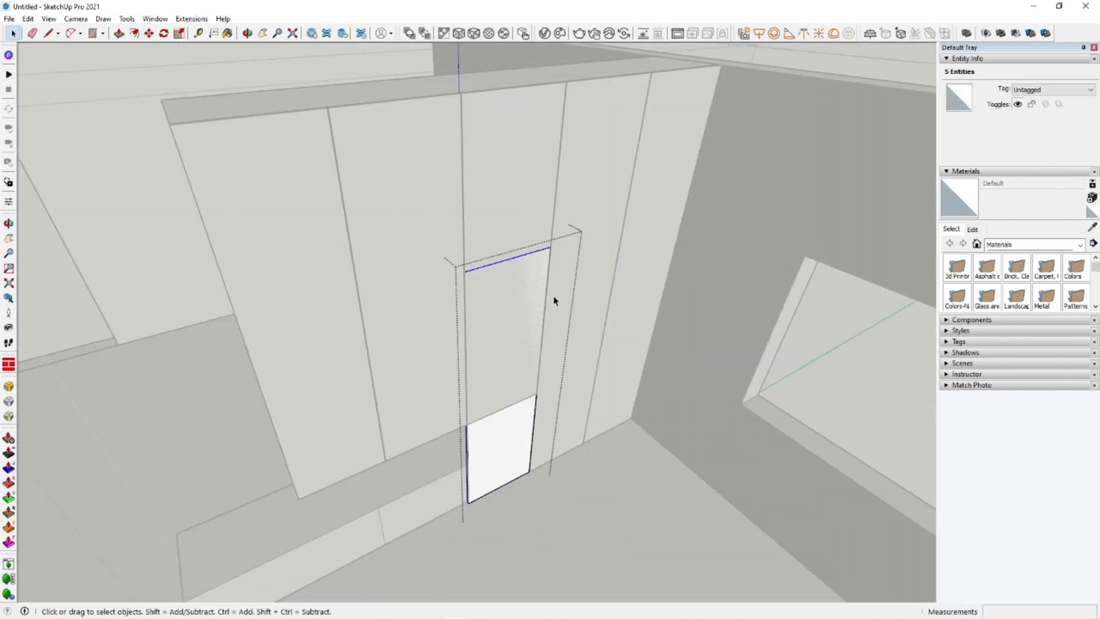
drag(442, 456, 477, 522)
scroll(477, 524, up, 5)
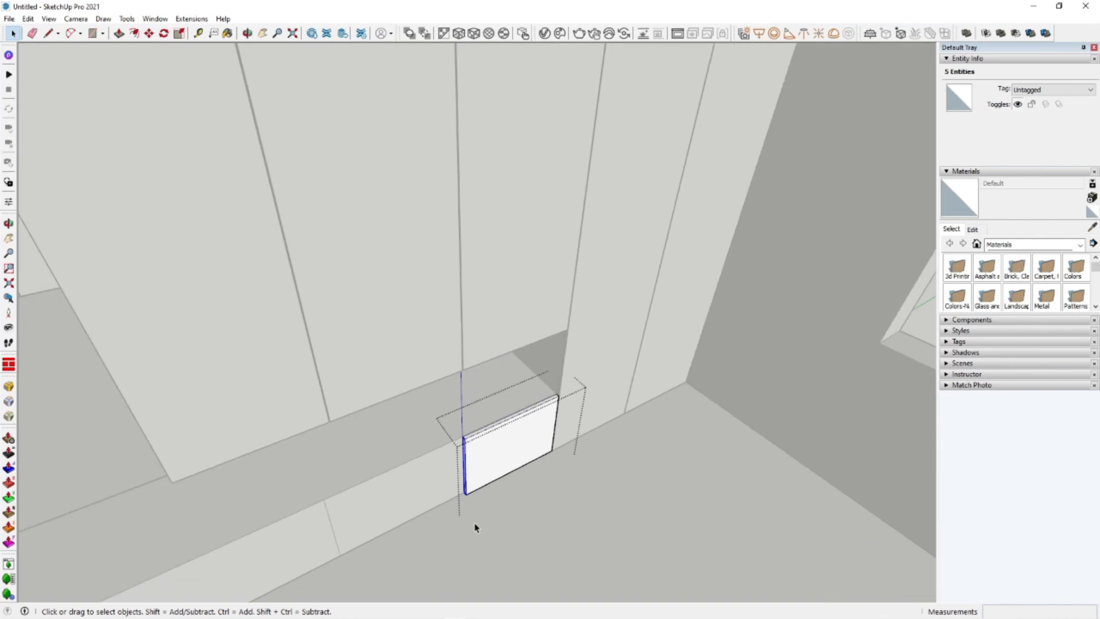
Stretch the bench front panel's free side along the bench to the next division line
key(m)
click(467, 495)
shift+middle_drag(468, 495, 609, 462)
click(442, 454)
scroll(442, 455, up, 2)
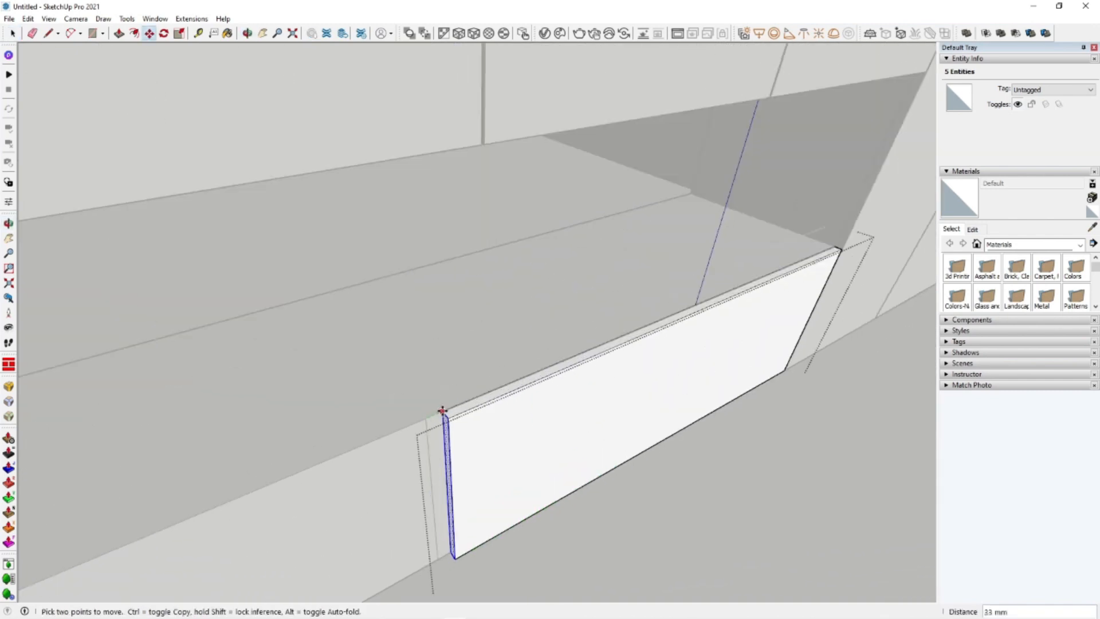
key(Return)
key(space)
Try to copy the bench front panel along to the bench's free end
middle_drag(452, 417, 673, 363)
click(487, 381)
key(m)
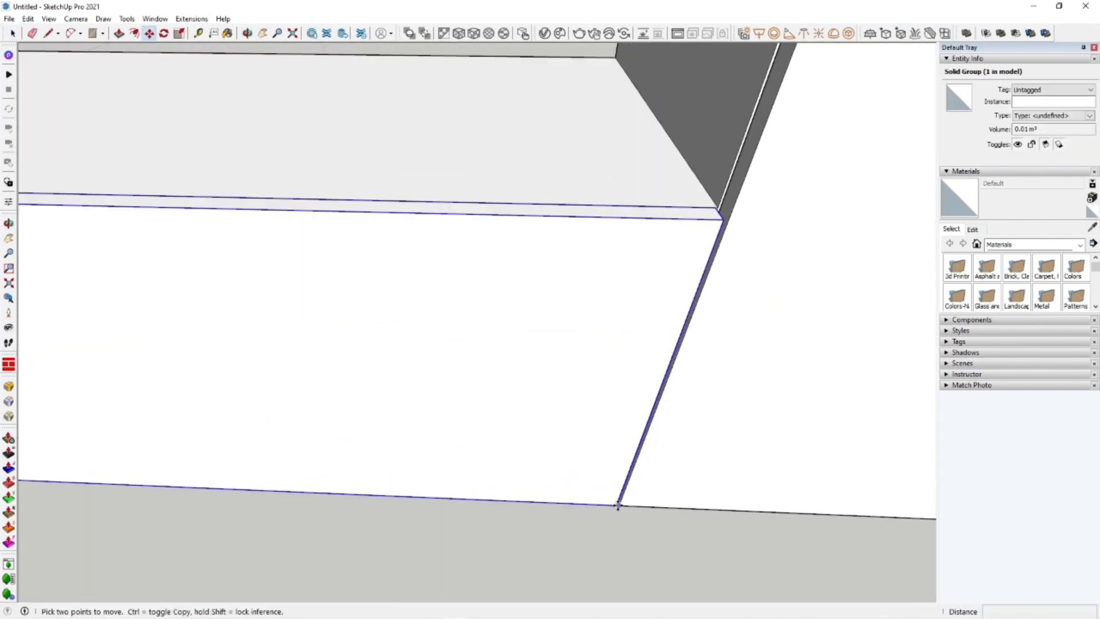
click(612, 505)
key(ctrl)
shift+middle_drag(346, 434, 545, 479)
middle_drag(391, 441, 515, 410)
key(space)
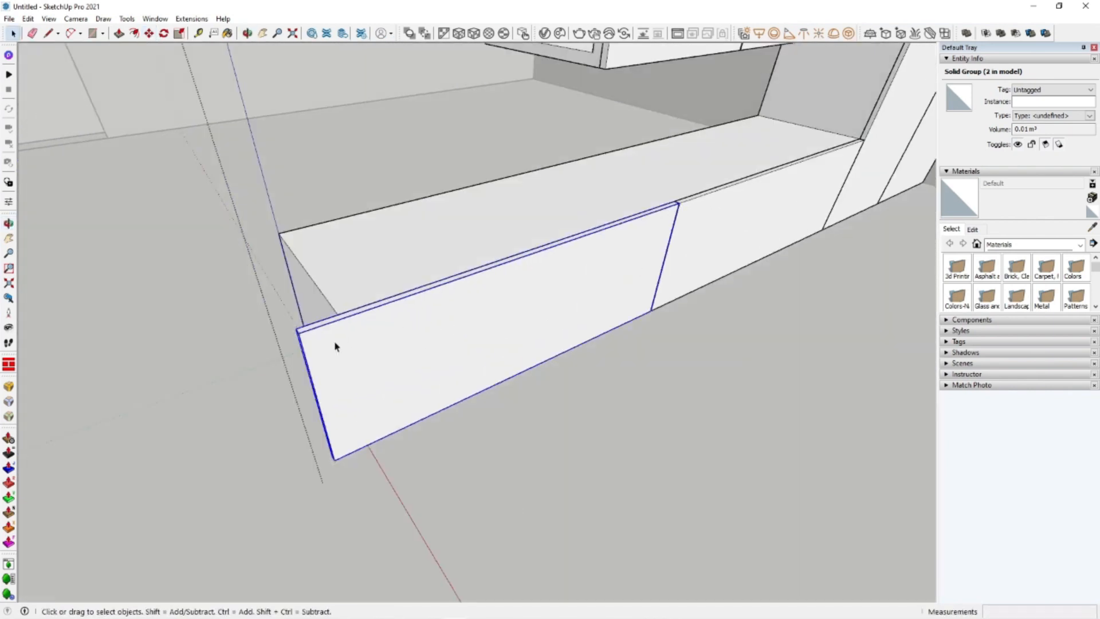
double_click(337, 345)
drag(201, 245, 355, 465)
click(518, 484)
key(Delete)
Copy the bench block's bottom edges upward to mark a plinth strip around its free end
middle_drag(399, 338, 476, 247)
middle_drag(380, 366, 398, 338)
click(405, 393)
middle_drag(405, 393, 482, 371)
click(382, 376)
click(558, 304)
middle_drag(310, 362, 427, 362)
drag(265, 330, 591, 422)
middle_drag(590, 421, 481, 419)
key(m)
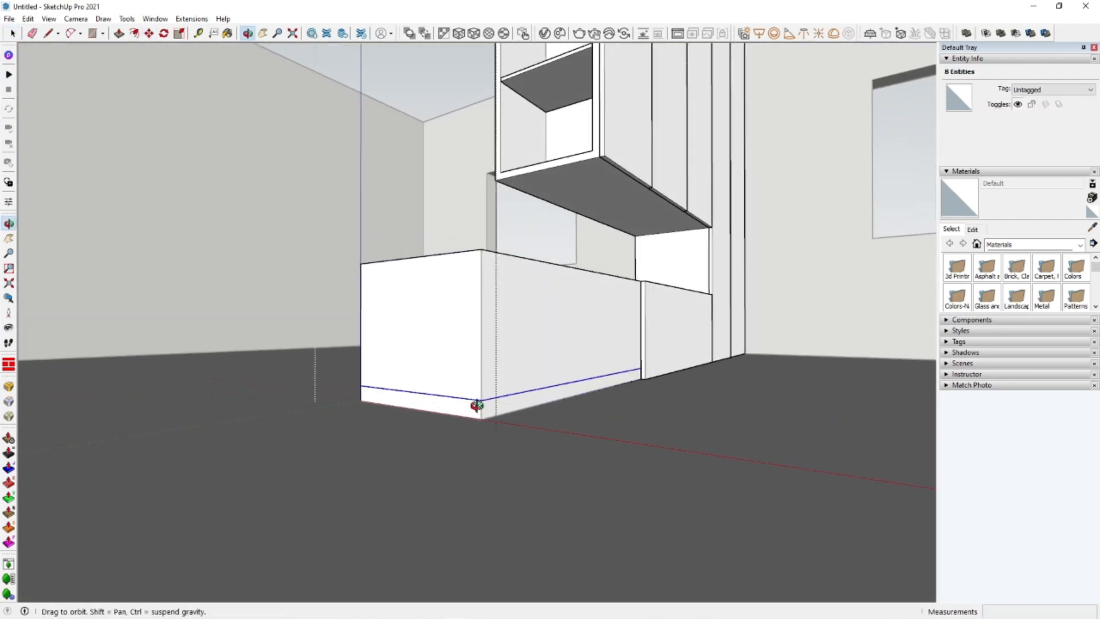
Push the plinth strip inward under the bench and push the recess's end face in behind the front panel
scroll(477, 406, up, 3)
key(p)
middle_drag(530, 407, 624, 420)
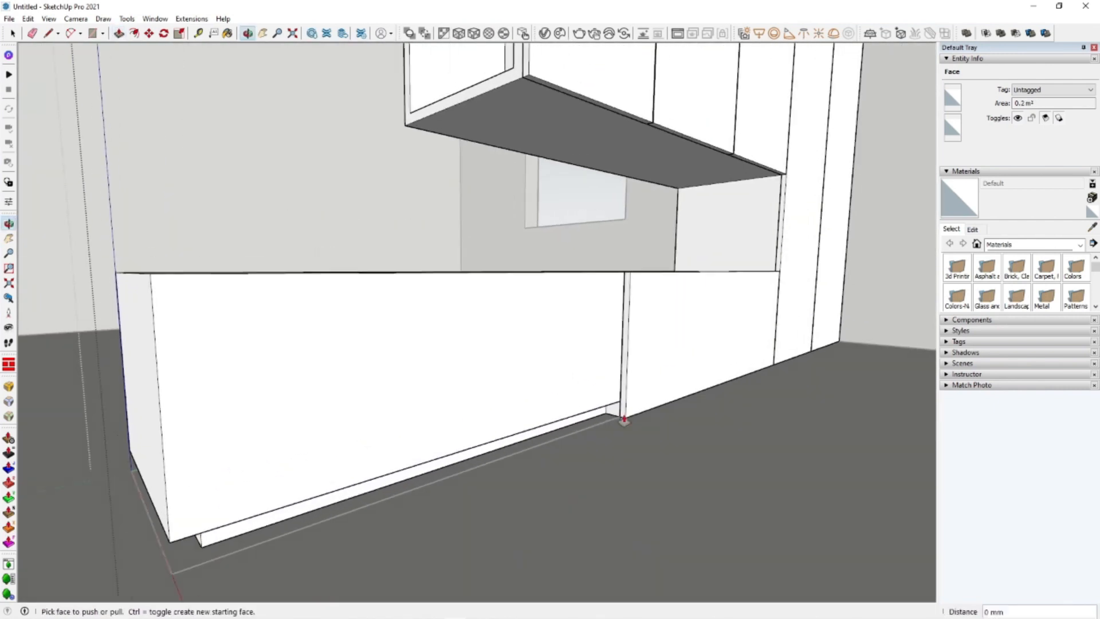
scroll(619, 416, up, 4)
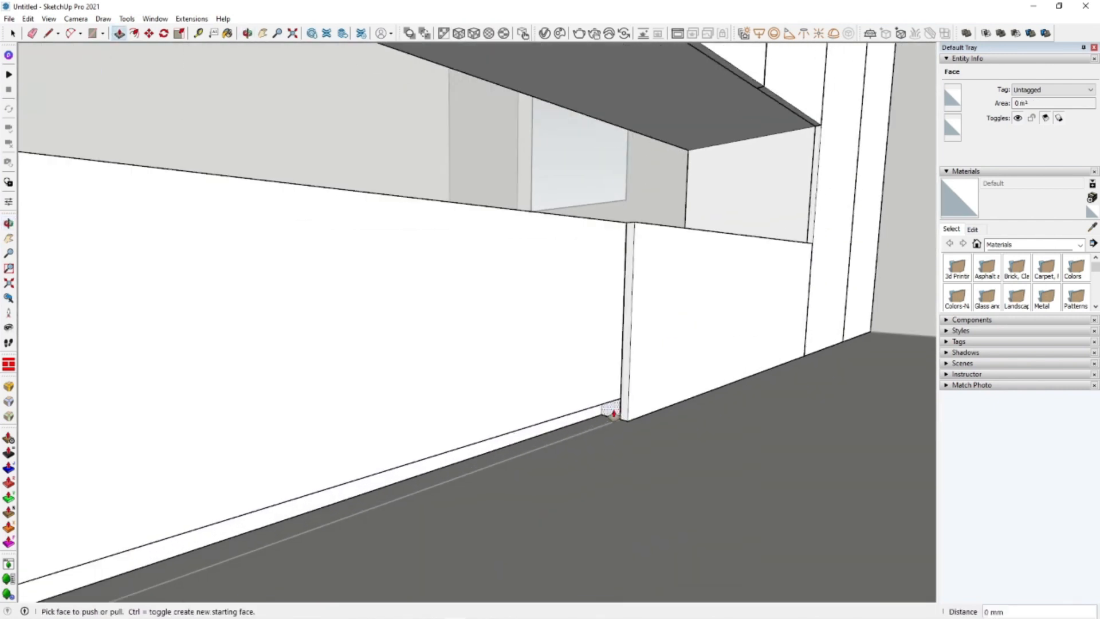
scroll(614, 414, up, 3)
middle_drag(614, 415, 635, 398)
click(615, 417)
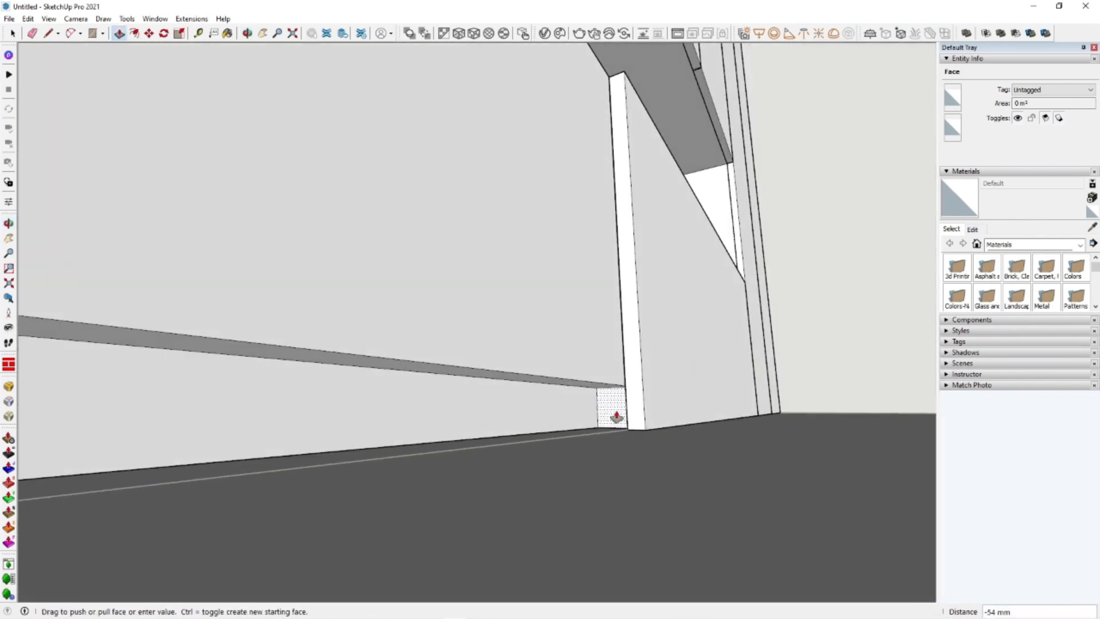
key(space)
Open the bench front panel and raise its bottom edges 50 mm to the plinth line
click(861, 406)
middle_drag(861, 406, 663, 492)
click(579, 481)
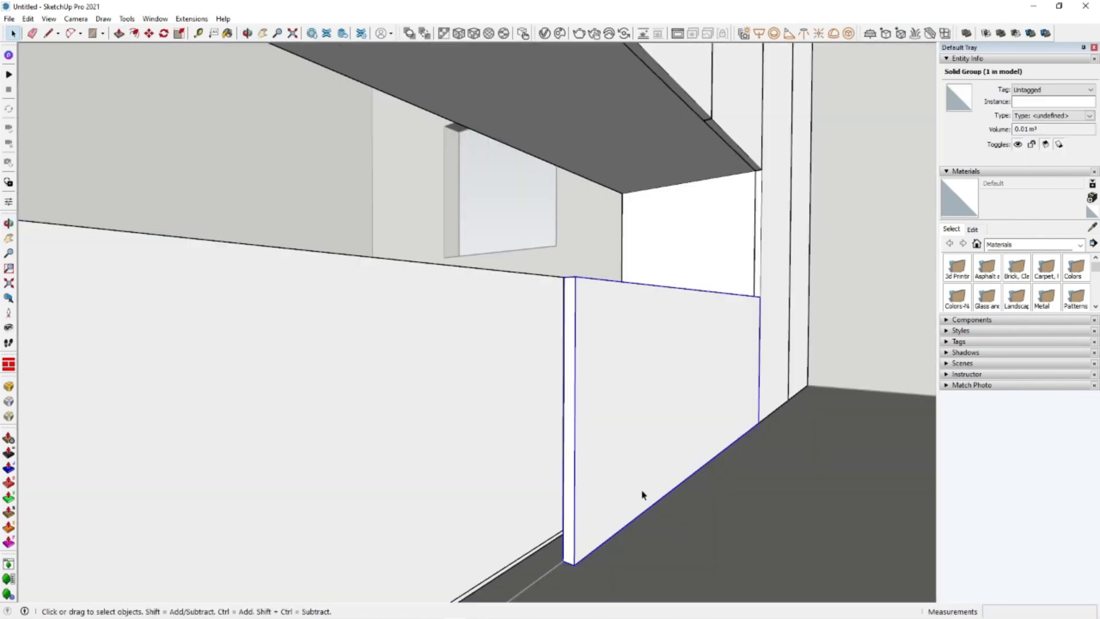
double_click(643, 493)
shift+middle_drag(481, 430, 512, 364)
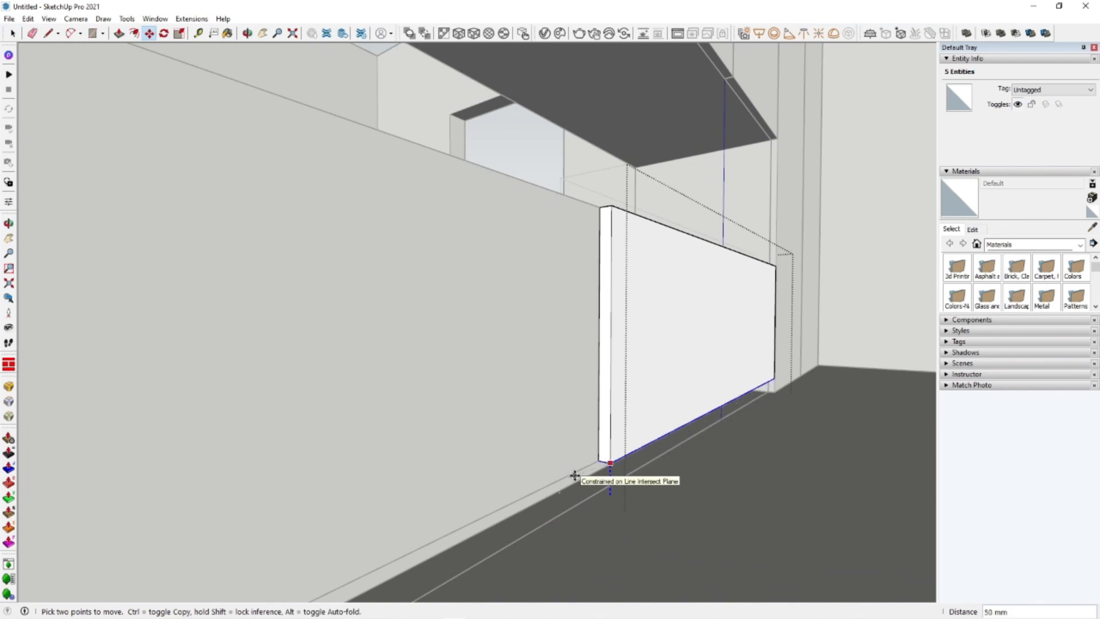
Complete the 50 mm raise of the bench front panel's bottom edges and leave the panel's editing context
click(574, 476)
middle_drag(574, 476, 493, 467)
key(space)
click(708, 395)
double_click(707, 395)
middle_drag(561, 436, 631, 440)
scroll(630, 440, up, 3)
click(621, 431)
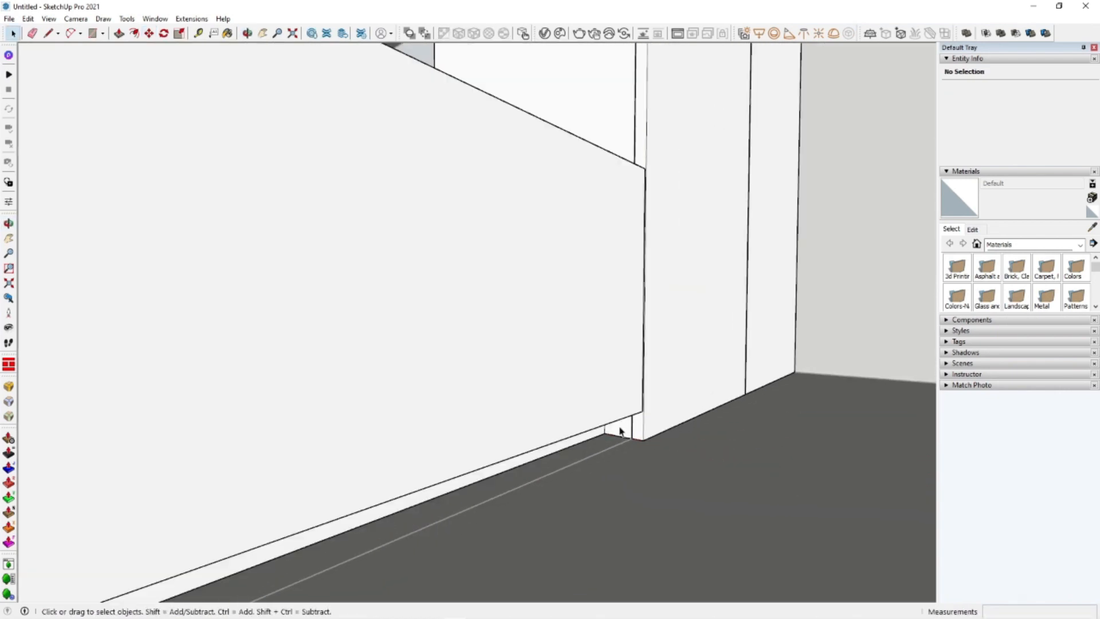
Raise the bottoms of the two tall door panels between the bench and the wall to the plinth line
mouse_move(645, 442)
middle_down()
mouse_move(727, 393)
mouse_move(725, 412)
mouse_move(600, 438)
middle_up()
key(space)
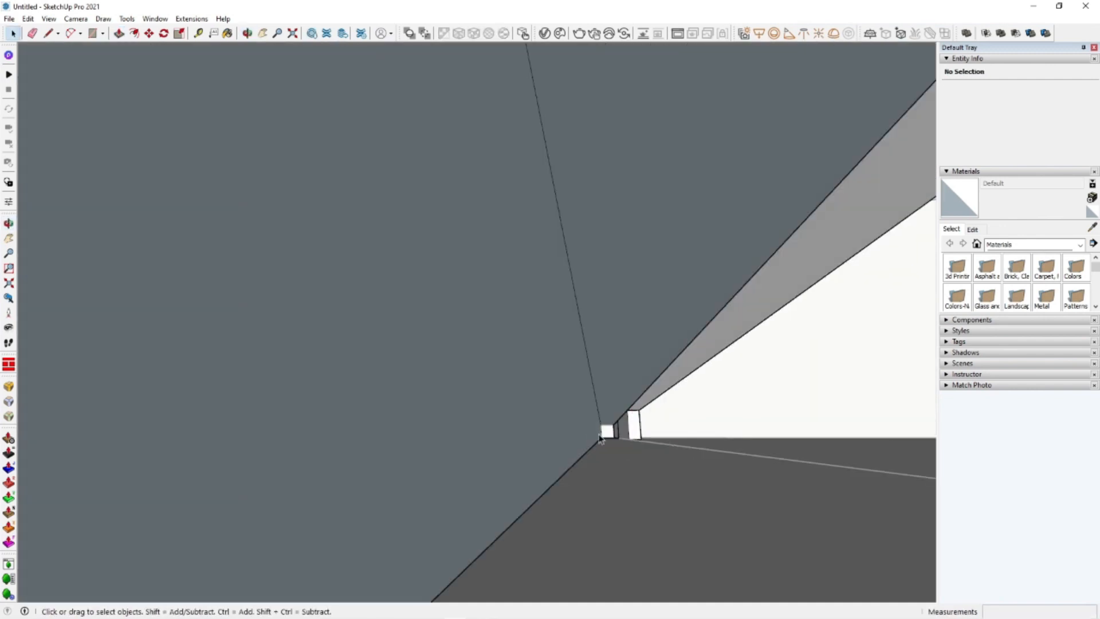
shift+click(631, 395)
right_click(631, 396)
click(684, 267)
middle_drag(691, 281, 578, 437)
key(space)
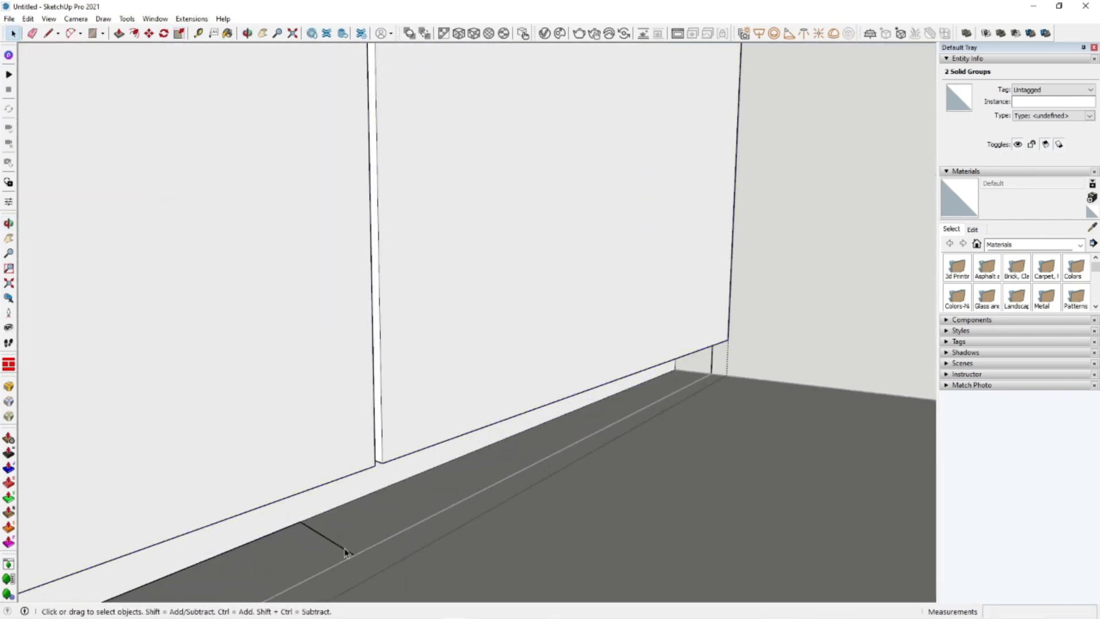
Copy the bench block's 400 mm front corner edge along its front face to the end of the front panel
scroll(683, 411, down, 10)
middle_drag(585, 399, 624, 441)
click(663, 475)
scroll(664, 475, up, 2)
middle_drag(663, 475, 640, 459)
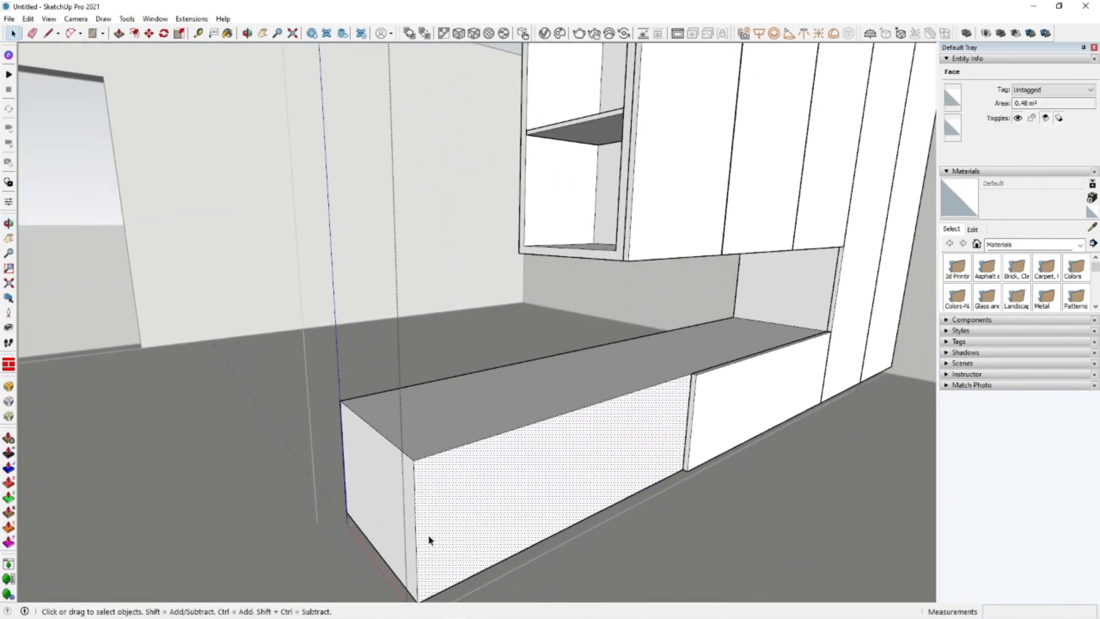
click(417, 537)
scroll(704, 392, up, 6)
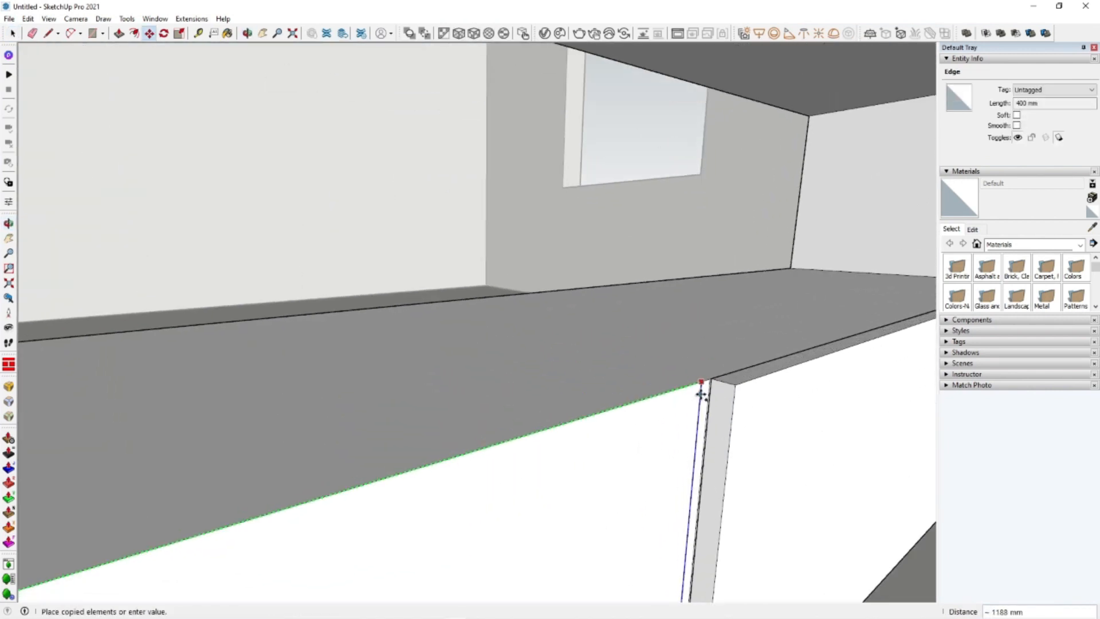
click(715, 370)
key(space)
scroll(650, 396, down, 4)
scroll(651, 396, down, 5)
Try to offset the bench's uncovered front face inward to outline a frame
key(t)
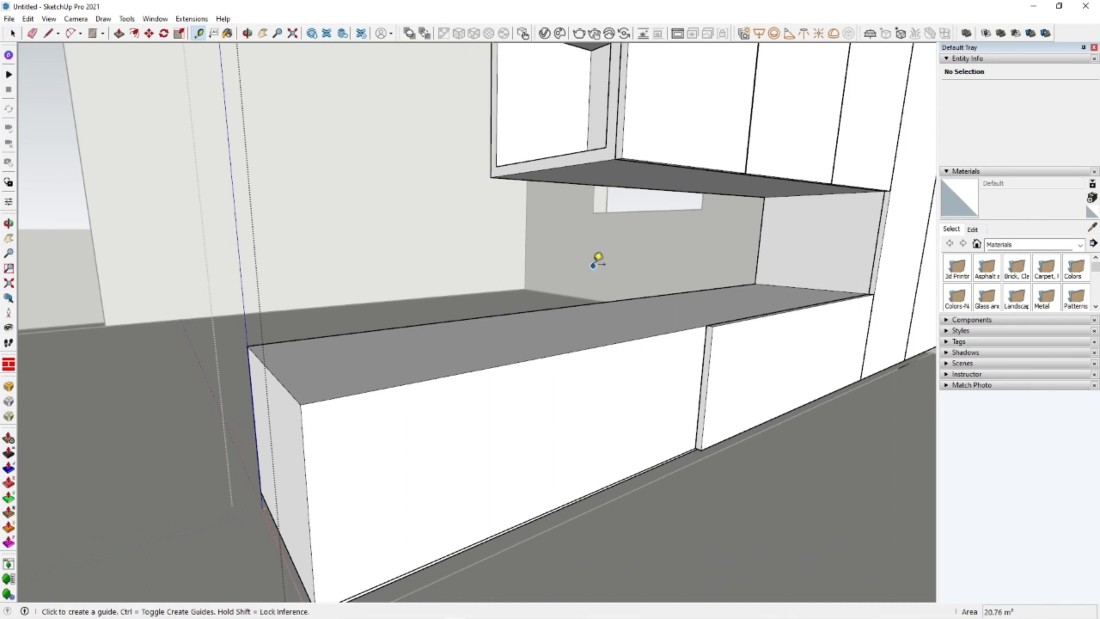
key(f)
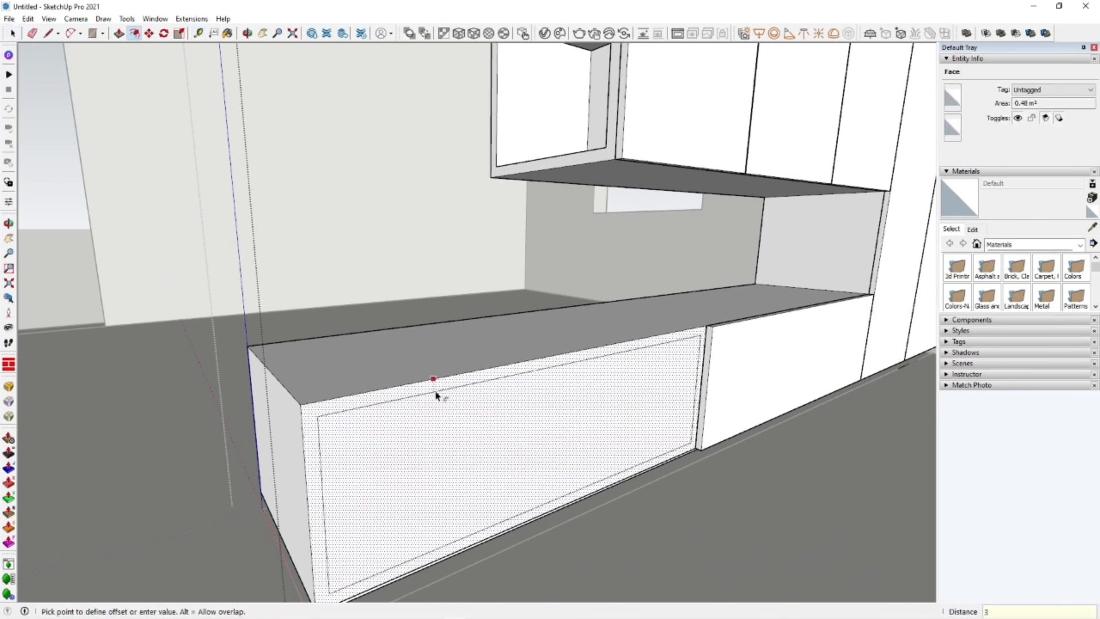
key(Return)
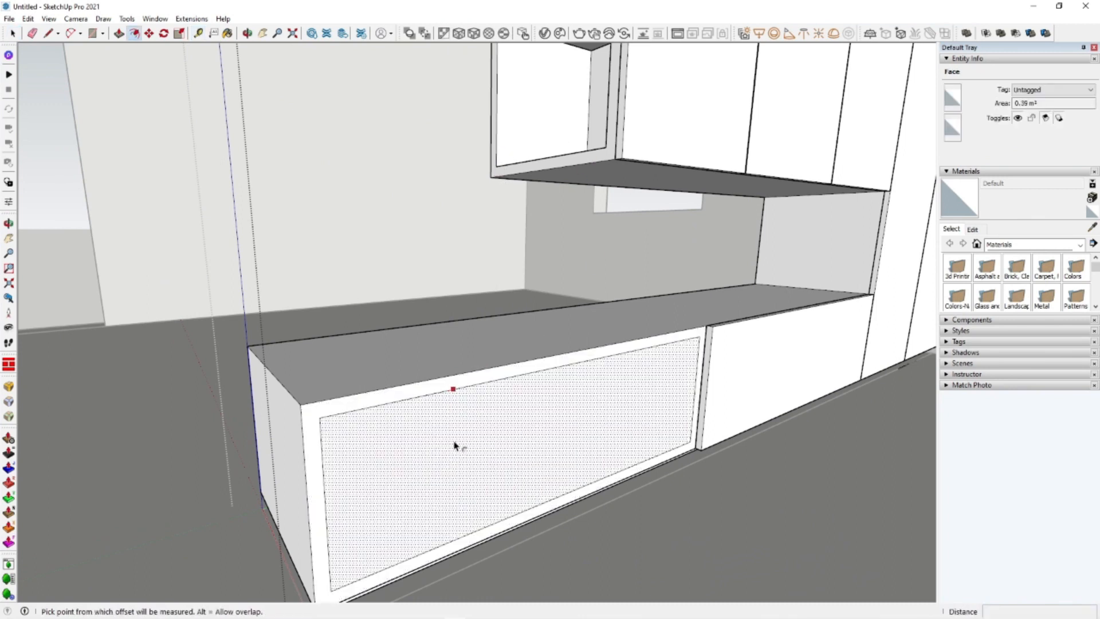
scroll(437, 424, down, 2)
key(space)
middle_drag(438, 425, 480, 410)
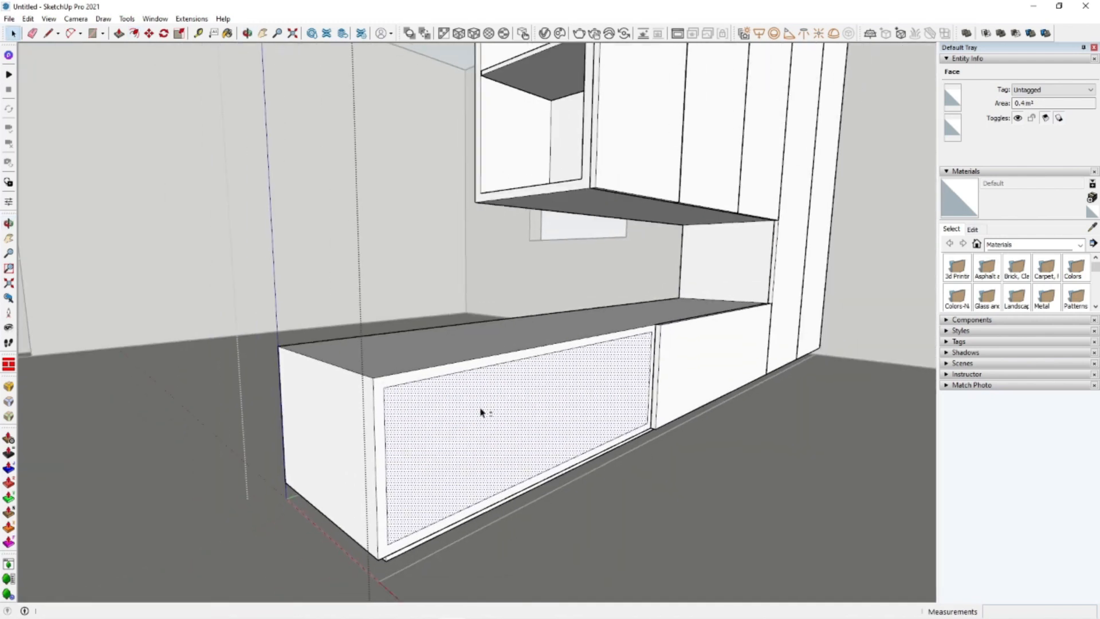
key(ctrl+z)
Offset the bench's uncovered front face inward as a thinner frame and push the inner face in to hollow out a niche
key(f)
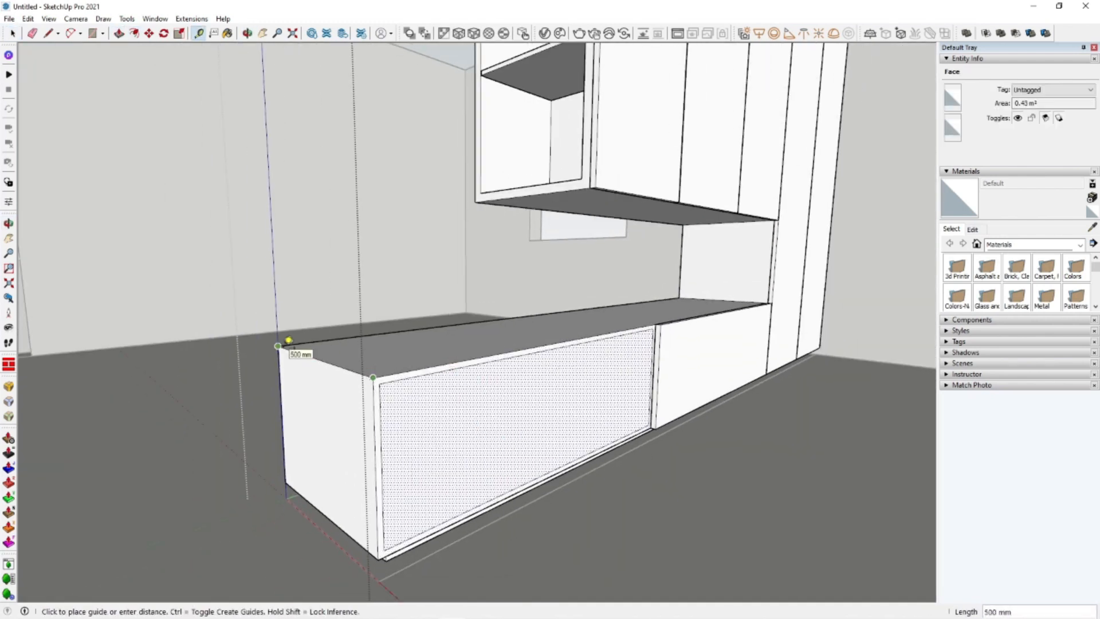
key(Return)
middle_drag(454, 438, 570, 471)
key(space)
Copy the 440 mm back edge inward on the underside above the topmost open shelf compartment and push the narrow strip
middle_drag(360, 498, 570, 403)
shift+middle_drag(519, 132, 631, 373)
scroll(423, 187, up, 5)
shift+middle_drag(470, 155, 557, 301)
scroll(590, 233, up, 4)
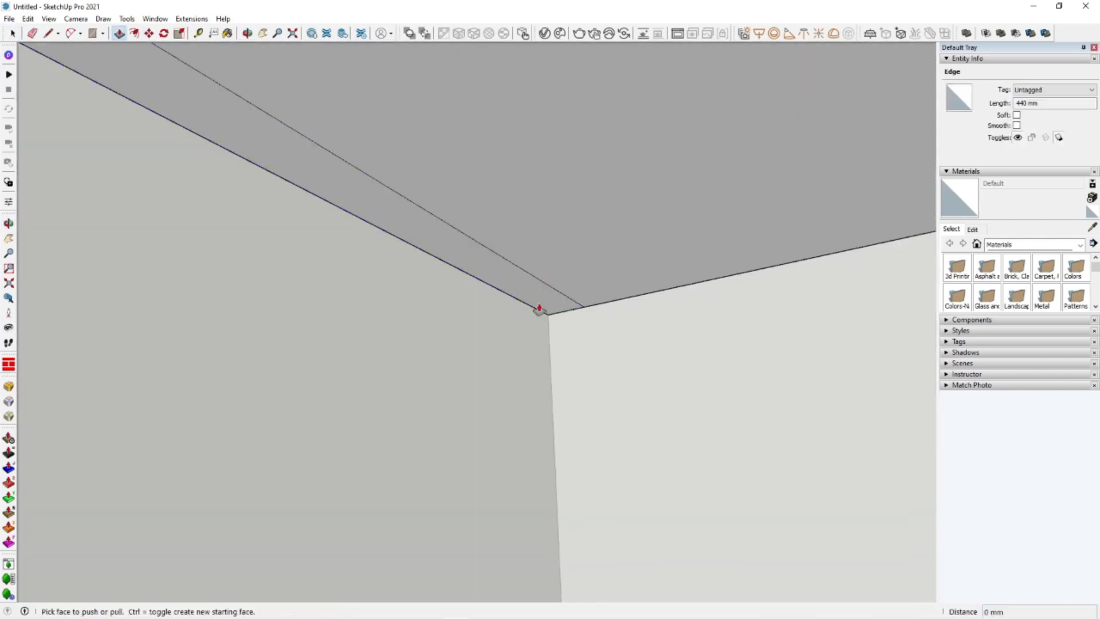
key(space)
Open the shelf platform component, copy its 440 mm underside back edge inward and push the resulting strip
middle_drag(548, 316, 676, 146)
scroll(376, 317, down, 4)
scroll(231, 370, down, 5)
scroll(481, 169, up, 3)
middle_drag(481, 169, 506, 174)
scroll(498, 187, up, 4)
double_click(496, 190)
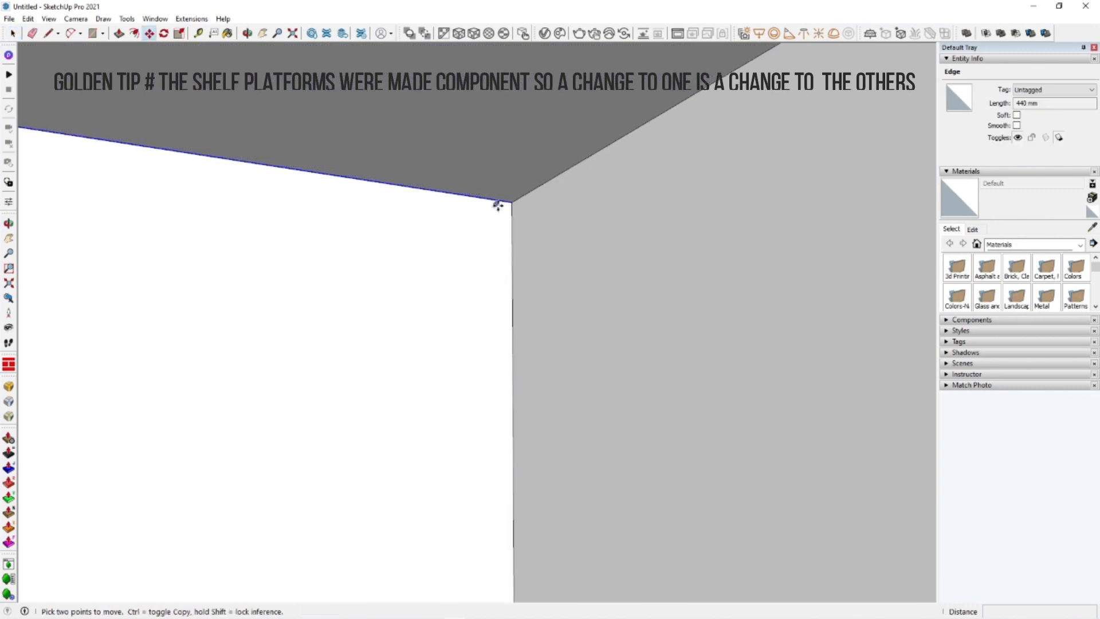
key(p)
click(513, 201)
click(513, 201)
key(space)
Examine the open shelves and the cabinet's place in the whole studio from above
middle_drag(514, 201, 479, 187)
click(325, 310)
scroll(477, 374, down, 5)
scroll(476, 373, up, 3)
middle_drag(477, 374, 396, 195)
scroll(521, 302, down, 3)
scroll(484, 418, down, 5)
scroll(282, 182, down, 3)
click(282, 182)
middle_drag(590, 573, 416, 388)
scroll(530, 474, down, 4)
scroll(447, 422, down, 3)
scroll(587, 331, up, 5)
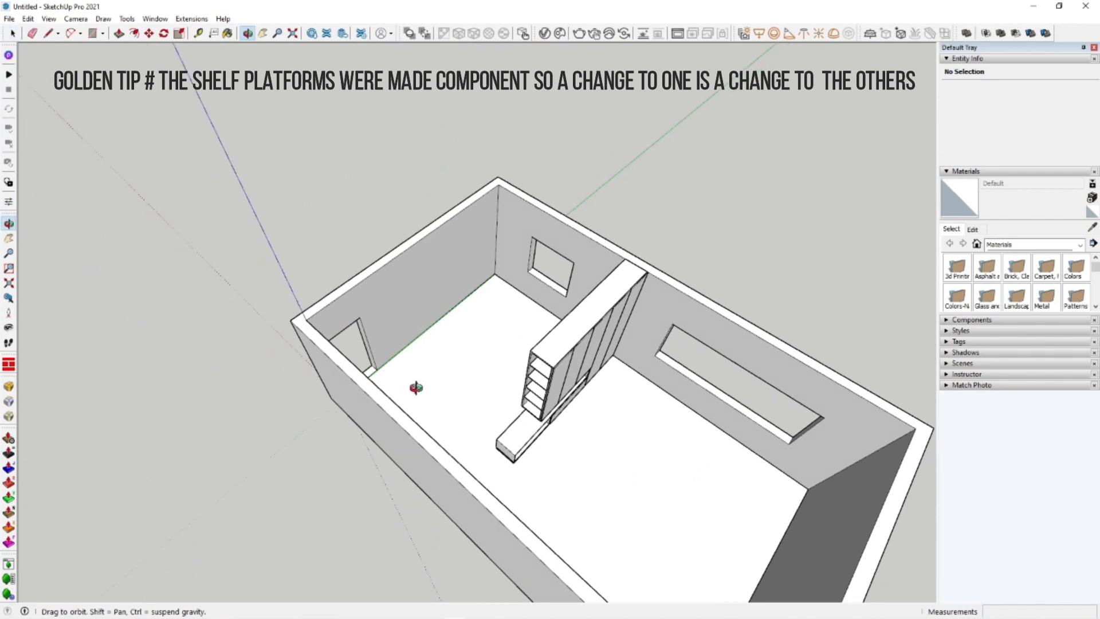
scroll(653, 462, down, 3)
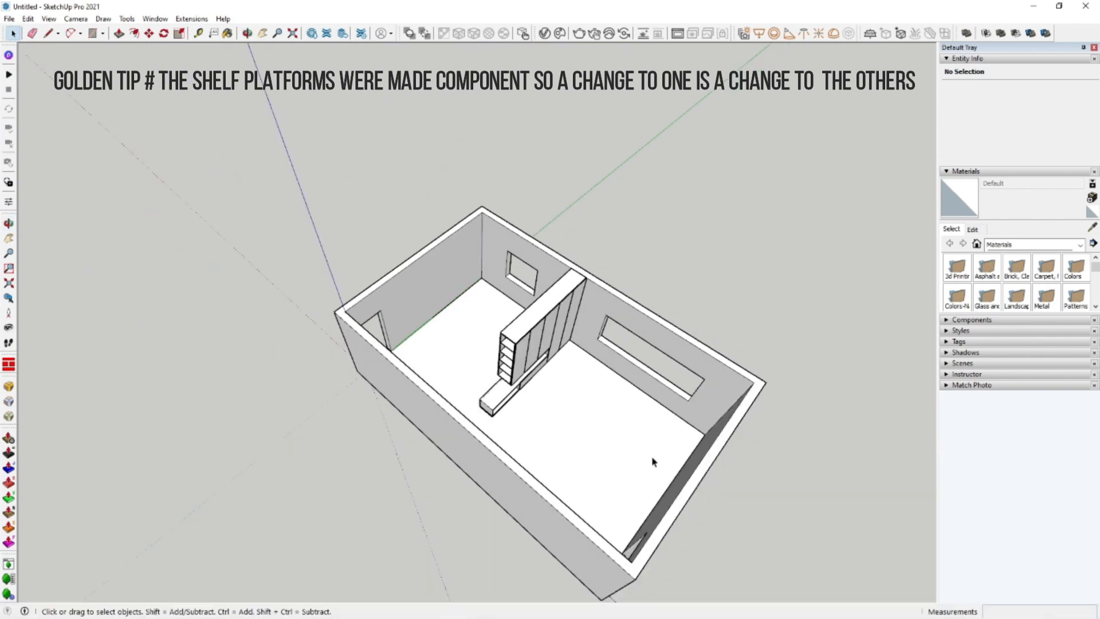
Open the floor slab and extend one of its long side faces out to the wall's outer face
middle_drag(600, 448, 749, 410)
scroll(542, 358, up, 5)
middle_drag(542, 359, 505, 384)
scroll(489, 401, down, 3)
click(489, 400)
middle_drag(619, 287, 685, 455)
double_click(517, 407)
scroll(517, 407, up, 4)
double_click(575, 355)
click(575, 355)
scroll(575, 354, down, 5)
scroll(578, 376, up, 3)
key(p)
click(593, 384)
click(685, 456)
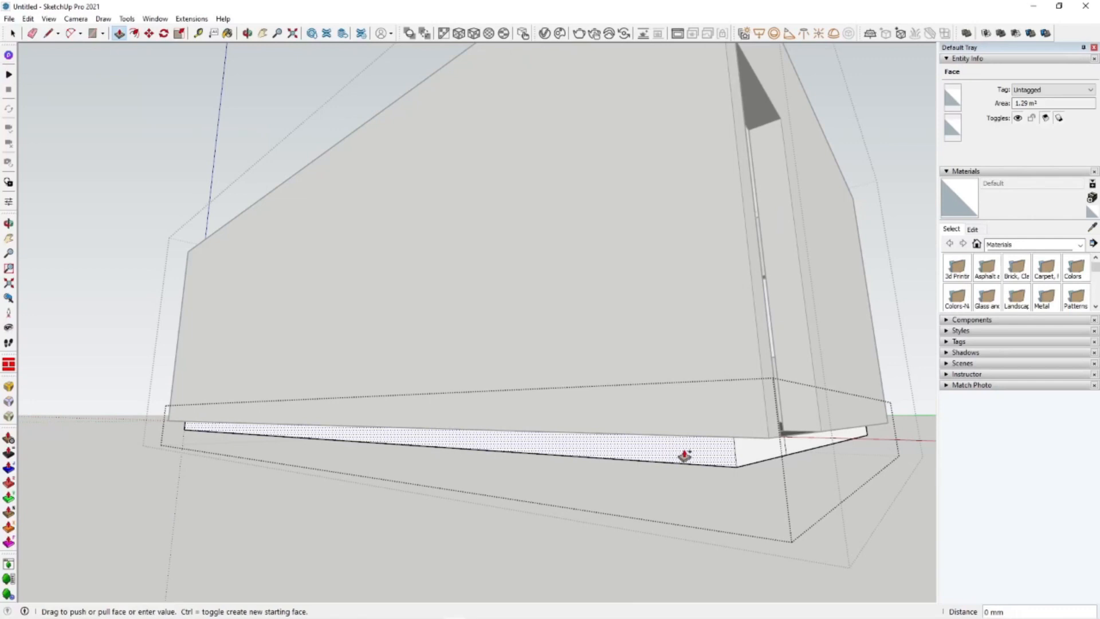
middle_drag(809, 442, 519, 480)
click(519, 479)
Extend the floor slab's further side faces outward by 200 mm beneath the walls
double_click(645, 466)
middle_drag(645, 466, 596, 508)
scroll(455, 442, down, 5)
double_click(609, 493)
scroll(624, 474, down, 2)
scroll(531, 420, up, 3)
middle_drag(624, 474, 467, 481)
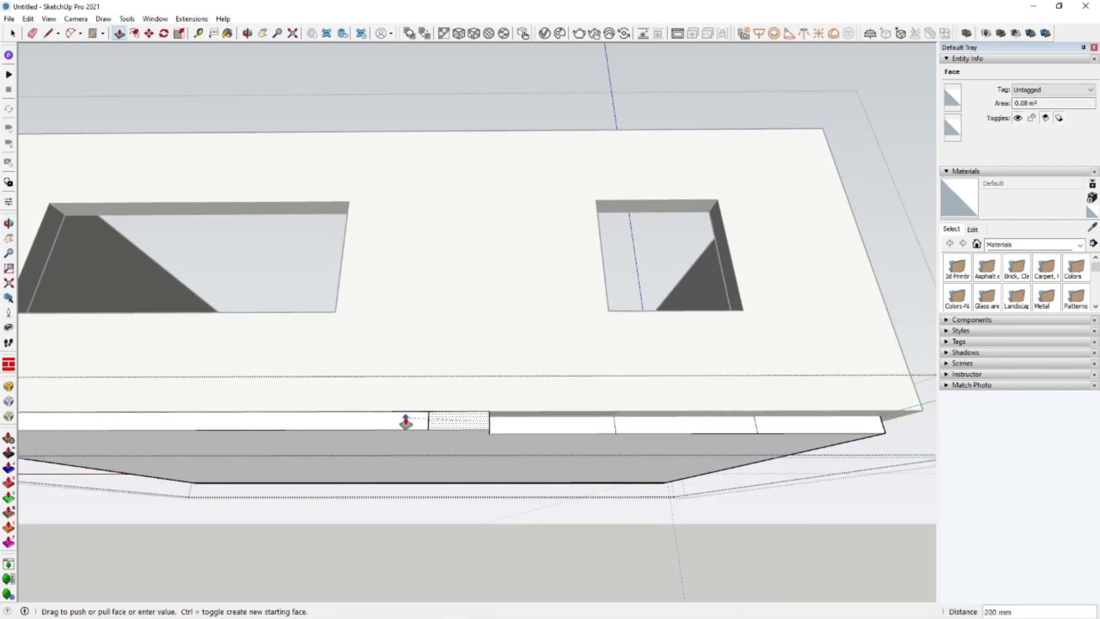
middle_drag(670, 398, 596, 411)
double_click(611, 415)
middle_drag(516, 424, 459, 396)
middle_drag(460, 351, 470, 381)
key(space)
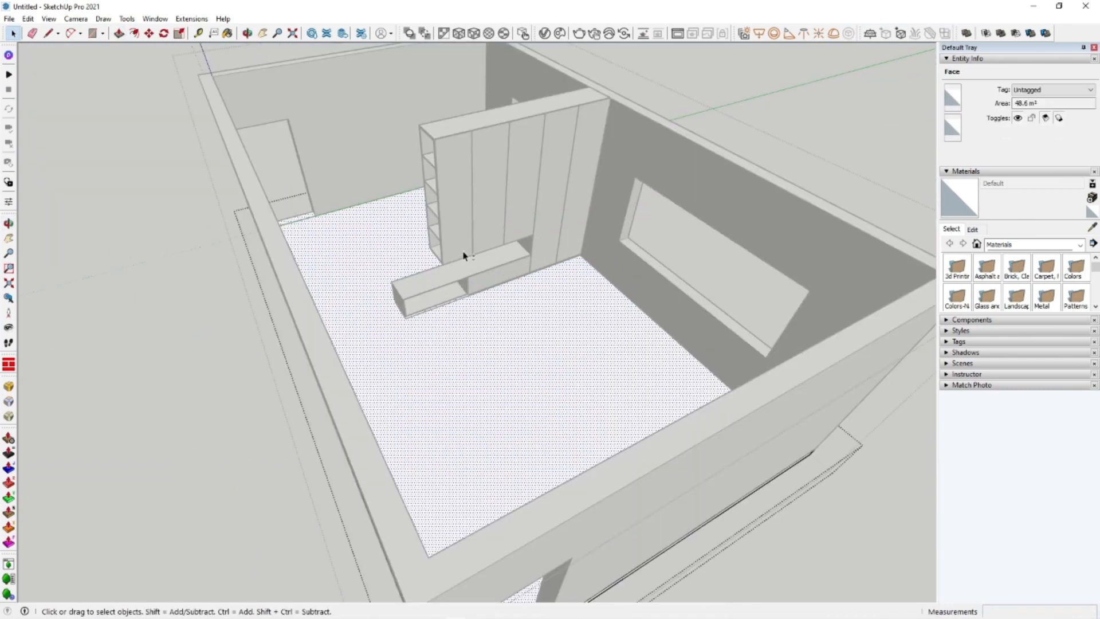
Draw lines on the floor from the short wall to the bench's free-end corner and on to the opposite wall
scroll(462, 256, up, 5)
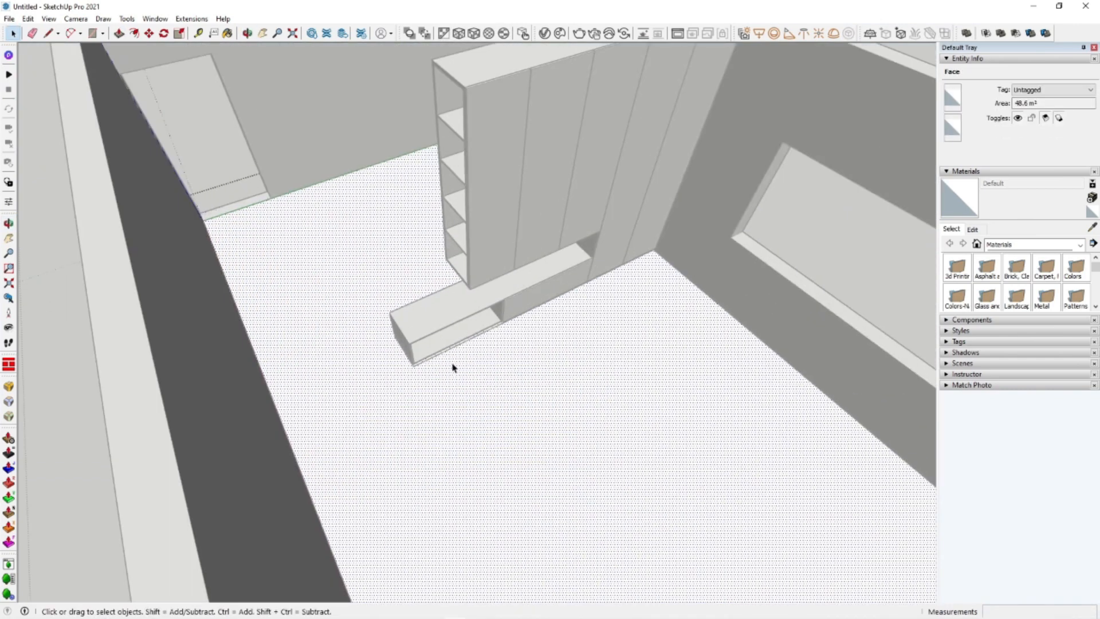
middle_drag(453, 368, 697, 394)
key(l)
drag(246, 367, 308, 346)
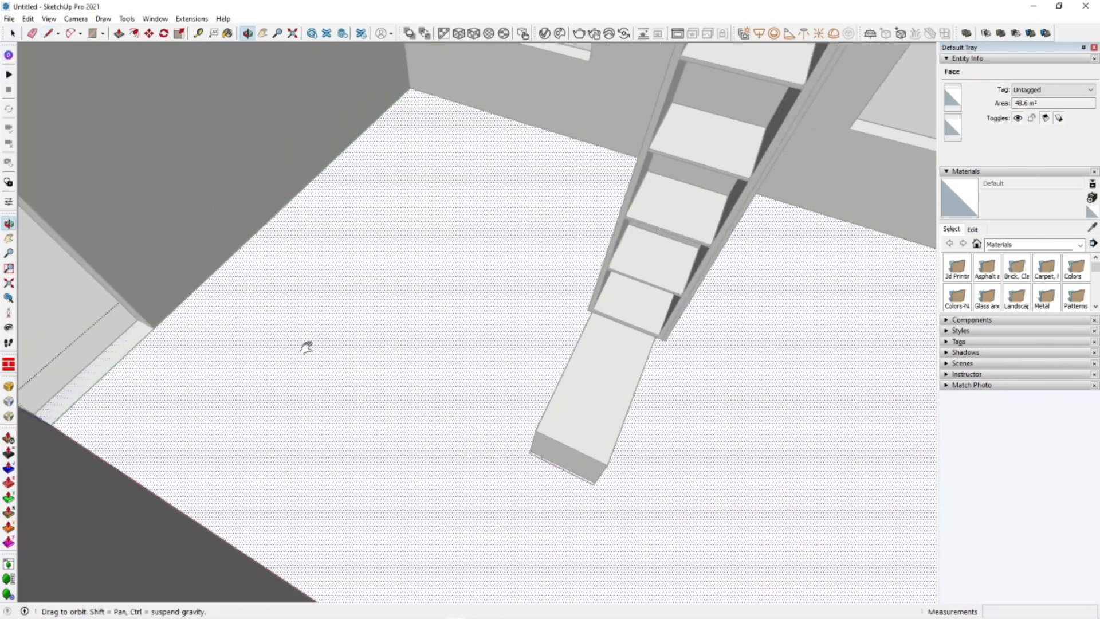
middle_drag(307, 347, 366, 344)
key(Right)
click(140, 339)
scroll(233, 349, down, 2)
scroll(558, 464, up, 3)
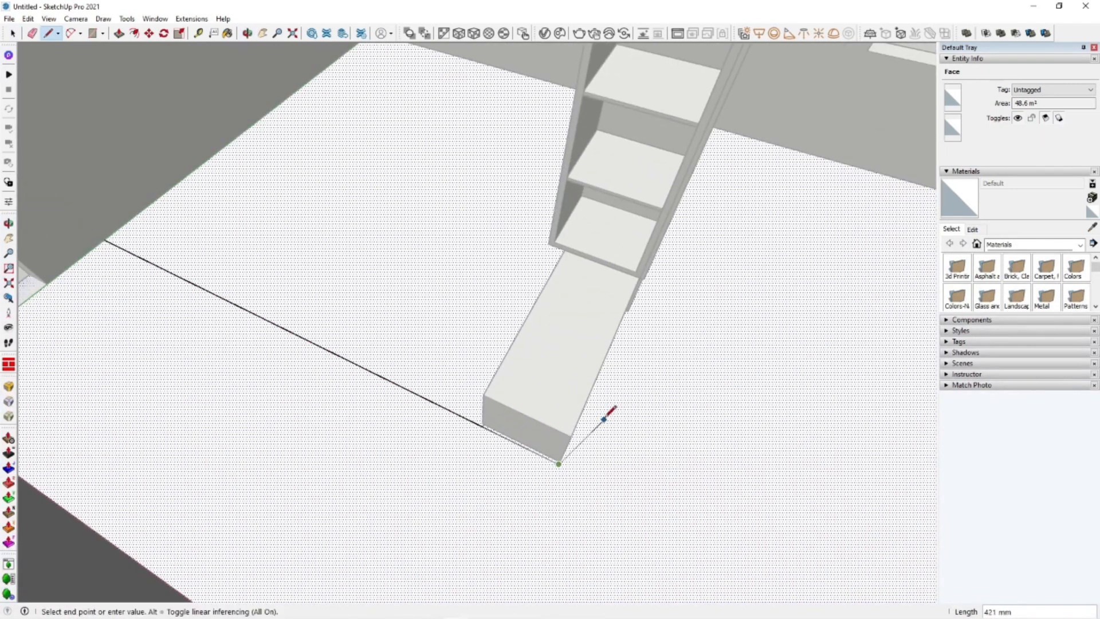
scroll(608, 427, down, 3)
middle_drag(561, 460, 507, 530)
key(Left)
click(372, 128)
Push the floor zone marked off by the new lines to a different level
scroll(452, 401, up, 2)
middle_drag(452, 400, 545, 344)
key(p)
scroll(553, 332, up, 2)
click(560, 317)
scroll(527, 341, up, 3)
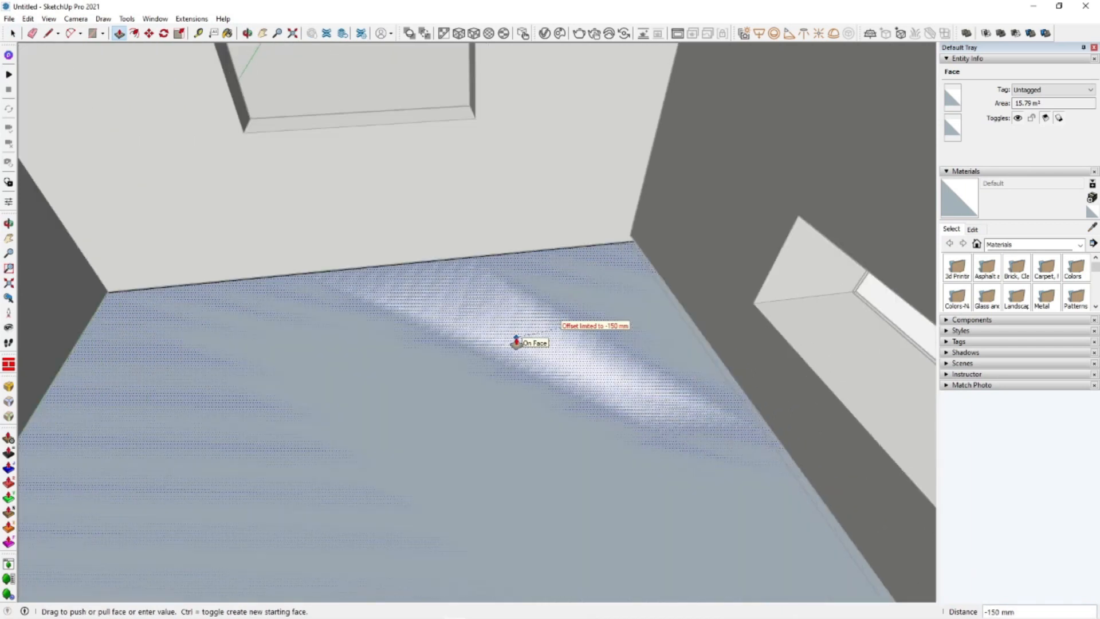
key(Return)
scroll(444, 322, down, 3)
Close the floor group and delete the leftover element at the foot of the bench's free end
middle_drag(445, 321, 319, 492)
key(space)
scroll(315, 496, up, 2)
click(329, 545)
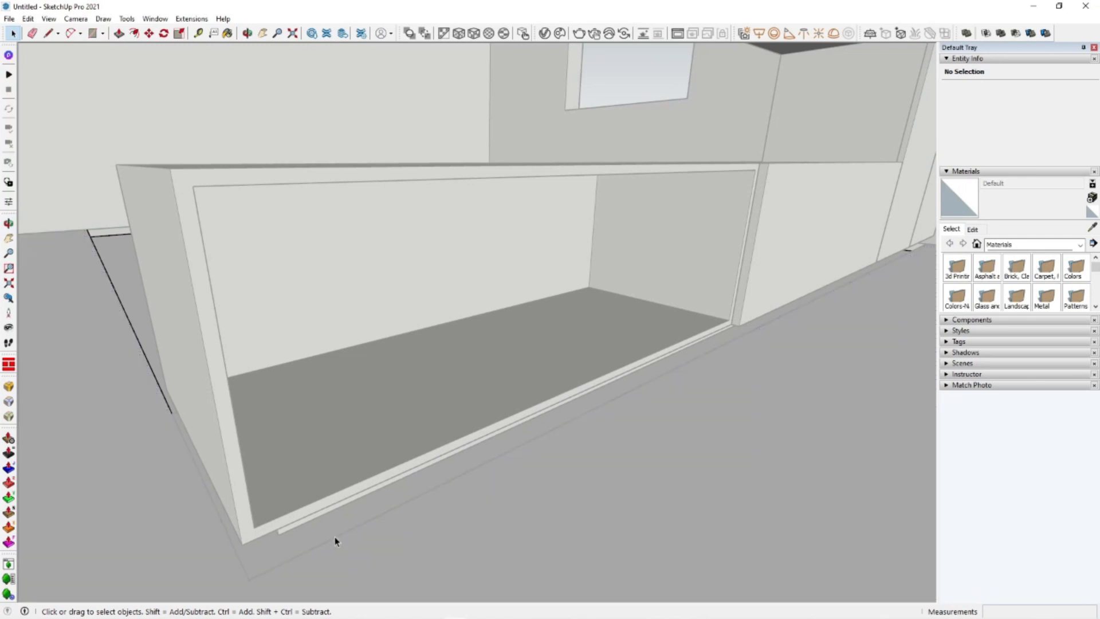
click(351, 480)
middle_drag(343, 350, 342, 444)
scroll(342, 445, down, 7)
right_click(631, 140)
click(655, 147)
scroll(359, 465, up, 6)
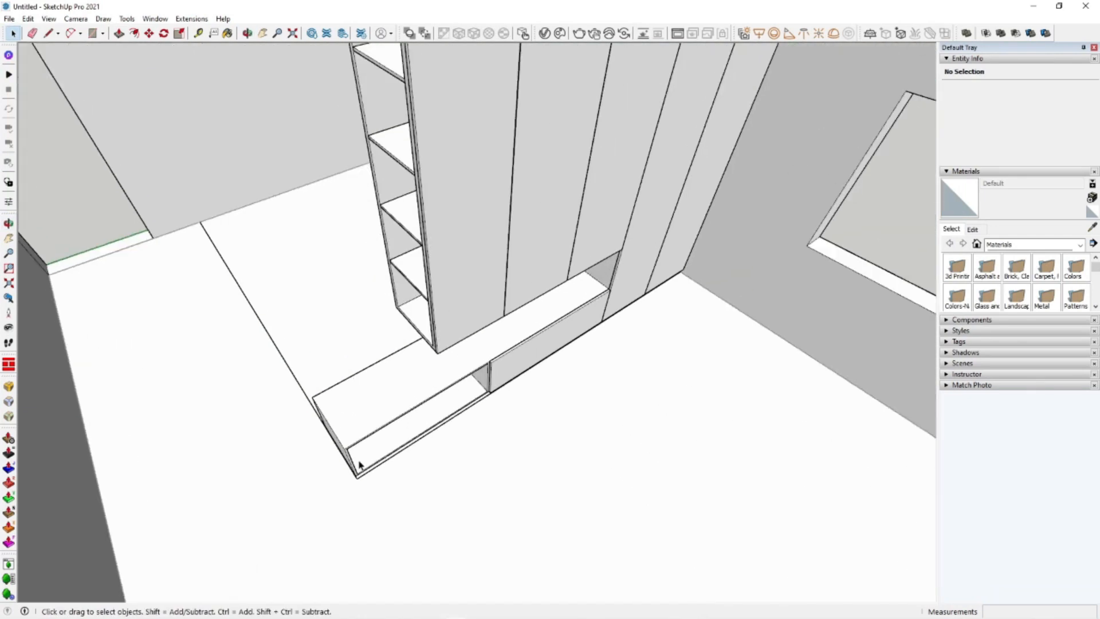
key(Delete)
scroll(361, 473, up, 2)
click(357, 474)
scroll(357, 452, down, 7)
Draw a closed rectangle on the floor beside the long wall near the window corner, 600 mm deep and about 1519 mm long
middle_drag(357, 447, 499, 427)
scroll(351, 393, up, 5)
middle_drag(541, 137, 573, 143)
double_click(607, 408)
middle_drag(606, 408, 636, 393)
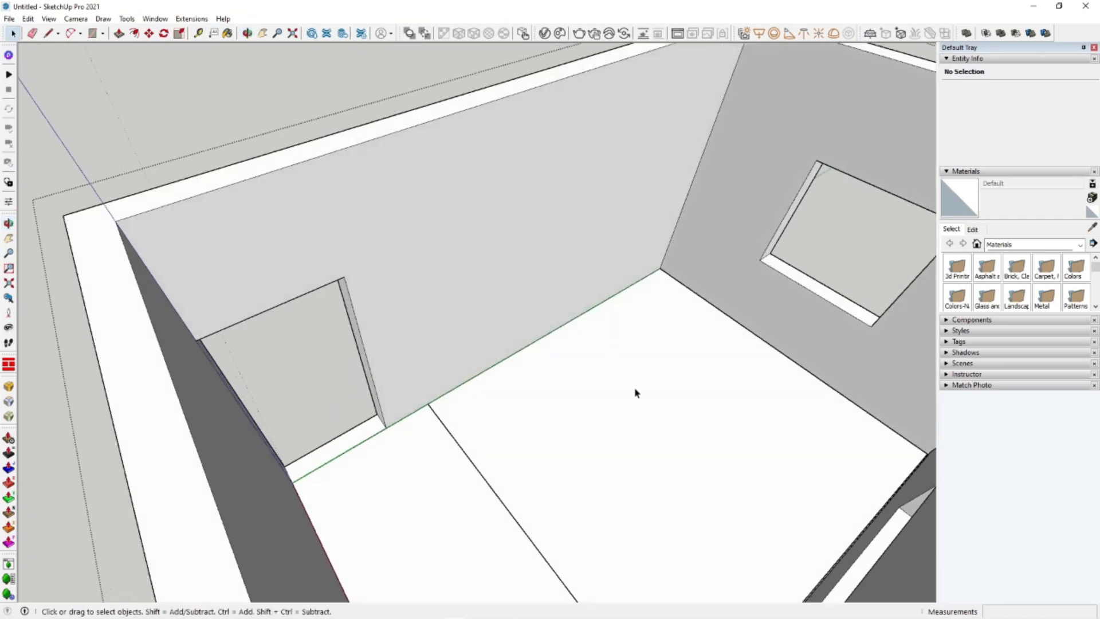
scroll(665, 319, up, 4)
key(l)
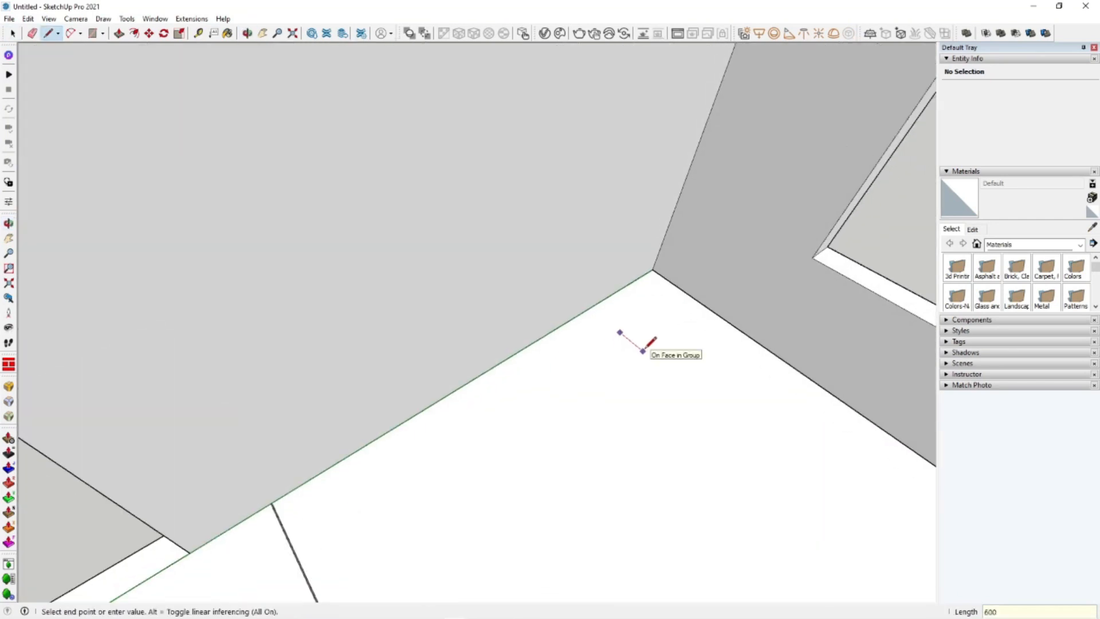
key(Return)
scroll(644, 350, down, 3)
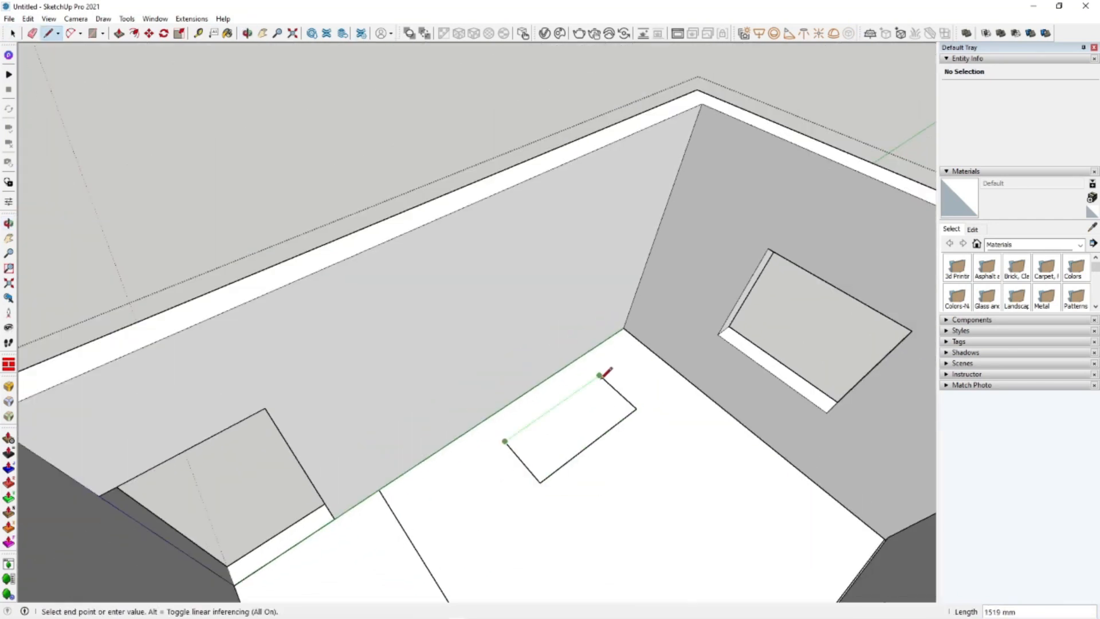
Raise the floor rectangle into a solid counter block with Push/Pull
double_click(602, 420)
key(p)
click(757, 363)
middle_drag(676, 378, 501, 454)
scroll(597, 335, up, 3)
Extend the counter block's back and far end faces to meet the adjoining walls
scroll(501, 454, down, 2)
drag(533, 441, 452, 462)
middle_drag(452, 462, 360, 337)
click(334, 404)
middle_drag(699, 200, 596, 321)
scroll(654, 265, up, 2)
click(600, 330)
mouse_move(847, 552)
middle_down()
mouse_move(762, 410)
mouse_move(850, 234)
mouse_move(803, 275)
middle_up()
click(762, 410)
click(727, 343)
Align the counter block's free end with the line dividing the floor zones
mouse_move(728, 344)
middle_down()
mouse_move(812, 418)
mouse_move(703, 432)
mouse_move(802, 333)
mouse_move(714, 415)
mouse_move(774, 427)
mouse_move(738, 306)
mouse_move(535, 277)
mouse_move(655, 322)
mouse_move(567, 344)
middle_up()
key(space)
click(795, 432)
click(739, 306)
click(701, 340)
click(643, 298)
click(840, 415)
key(space)
middle_drag(840, 415, 406, 412)
scroll(450, 455, down, 4)
key(p)
scroll(406, 413, up, 2)
click(360, 441)
click(370, 467)
middle_drag(370, 467, 273, 511)
middle_drag(516, 476, 229, 453)
middle_drag(637, 444, 682, 494)
scroll(682, 494, up, 3)
key(space)
middle_drag(760, 460, 739, 485)
scroll(673, 481, down, 6)
scroll(454, 366, up, 3)
click(455, 366)
key(Escape)
double_click(495, 370)
click(496, 370)
key(Escape)
Open the counter block for editing and copy its top face straight upward
click(676, 310)
mouse_move(676, 310)
middle_down()
mouse_move(696, 346)
mouse_move(679, 321)
middle_up()
scroll(678, 321, up, 3)
key(space)
double_click(686, 326)
click(686, 327)
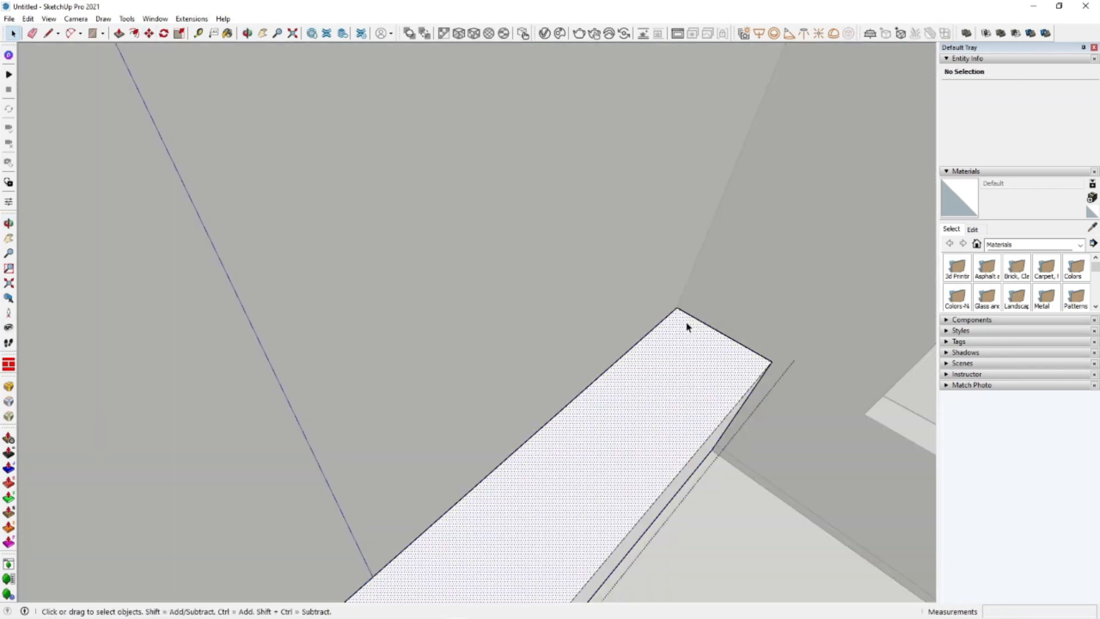
key(m)
scroll(684, 321, down, 2)
click(680, 313)
key(ctrl)
scroll(689, 292, down, 1)
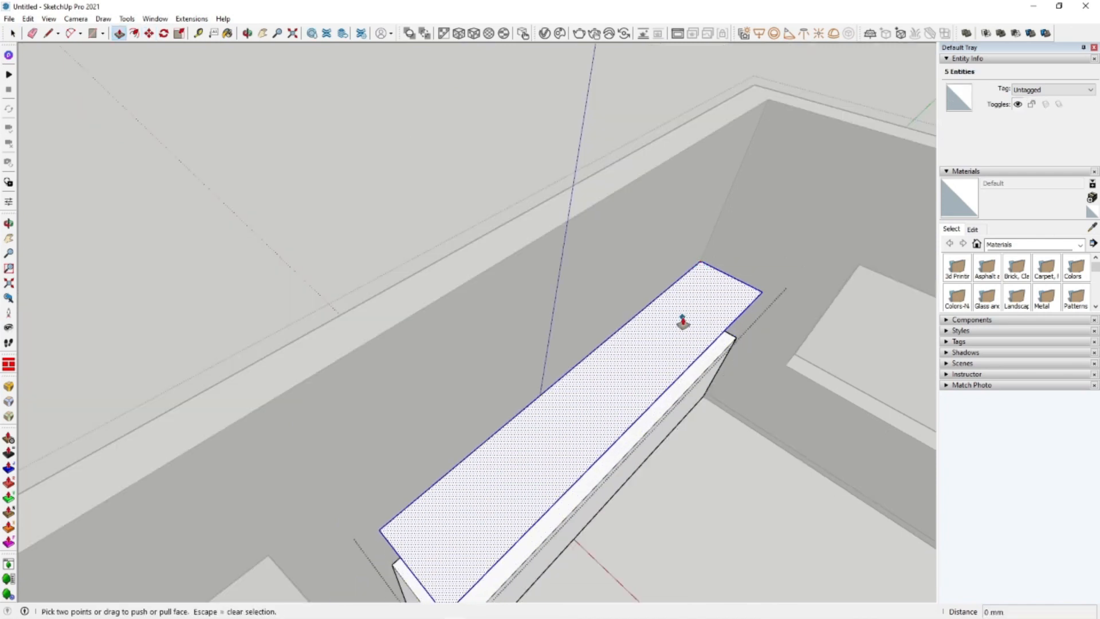
Pull the copied face up about 275 mm into an upper cabinet above the counter and close the group
drag(683, 321, 637, 252)
drag(516, 274, 479, 298)
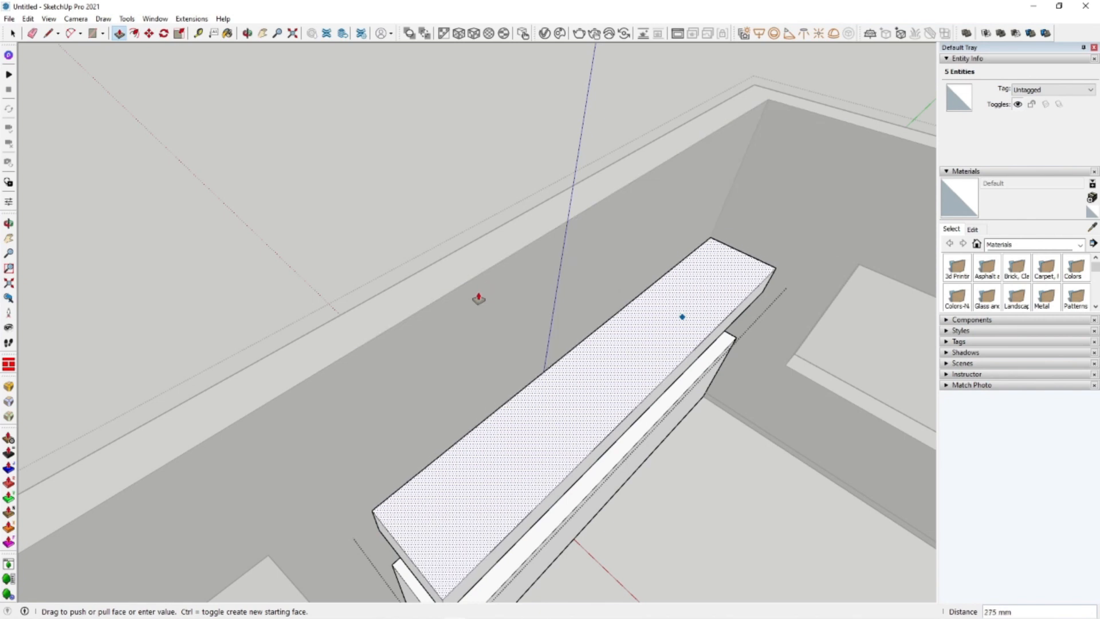
key(space)
right_click(387, 147)
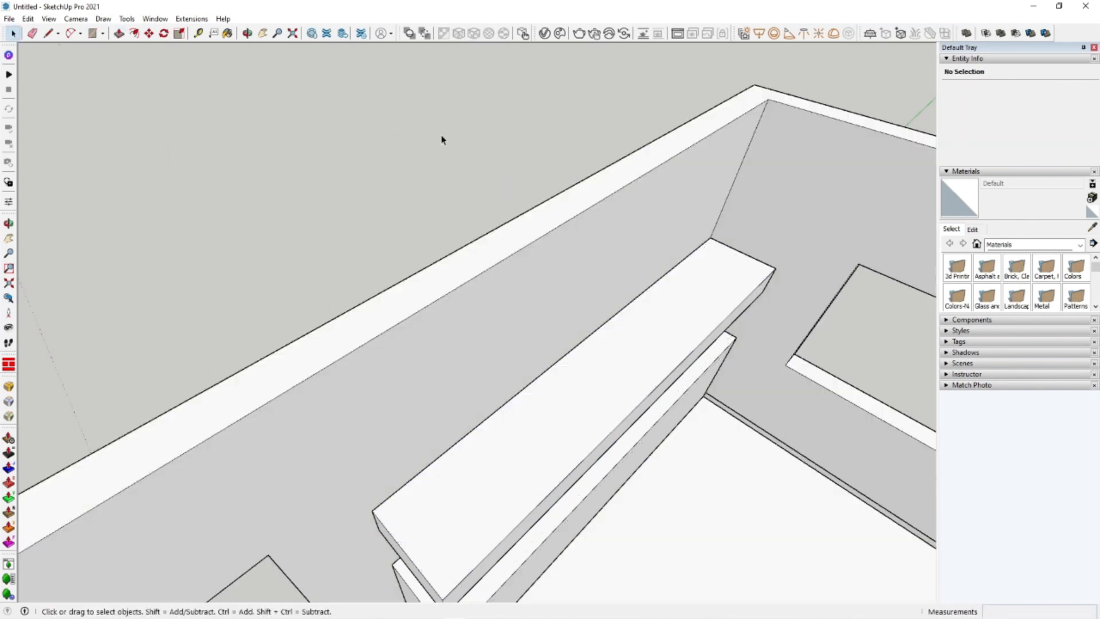
Unhide all elements at the top level and inside the room group
scroll(442, 140, down, 3)
click(28, 18)
click(217, 221)
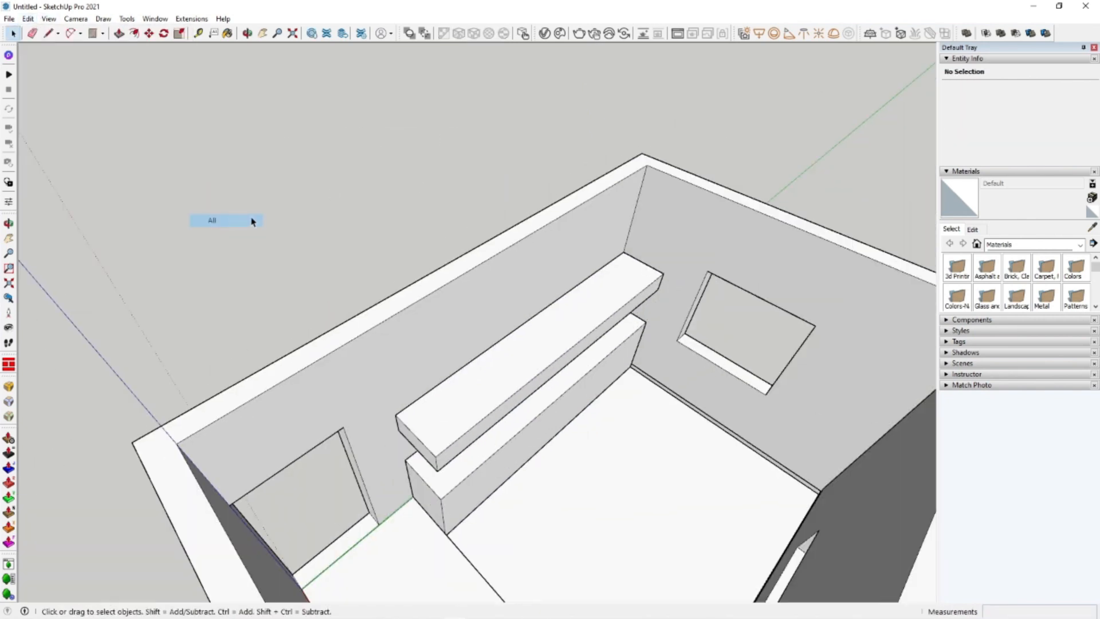
scroll(255, 221, down, 5)
click(27, 19)
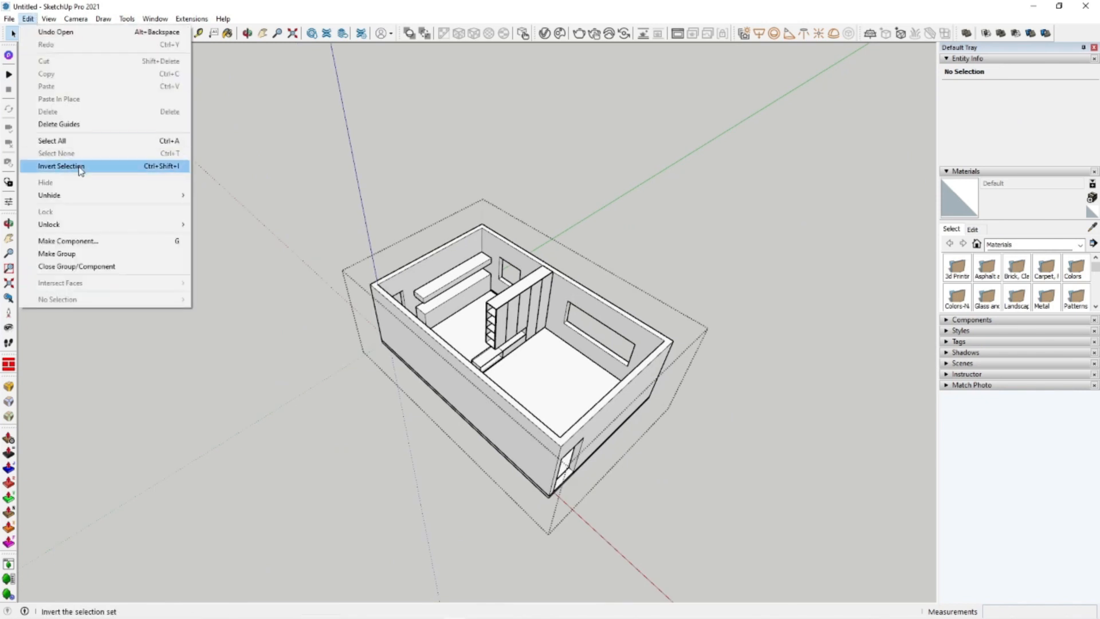
click(216, 221)
scroll(529, 301, up, 2)
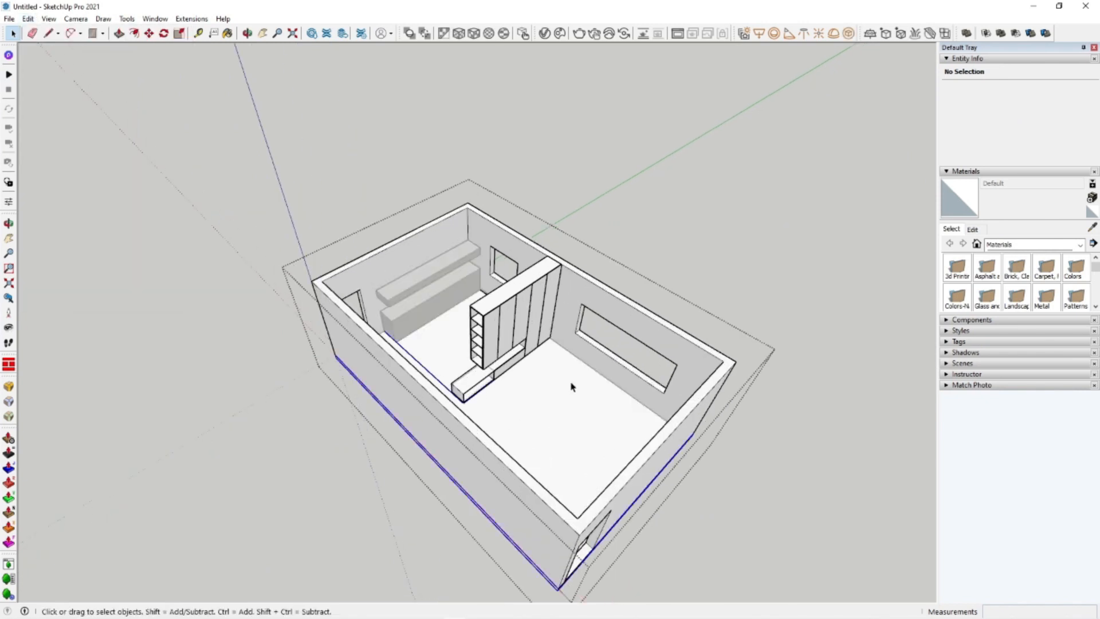
Unhide all elements inside the floor group, close it, and unhide everything at the level above
click(571, 387)
click(28, 19)
click(218, 221)
scroll(484, 162, down, 2)
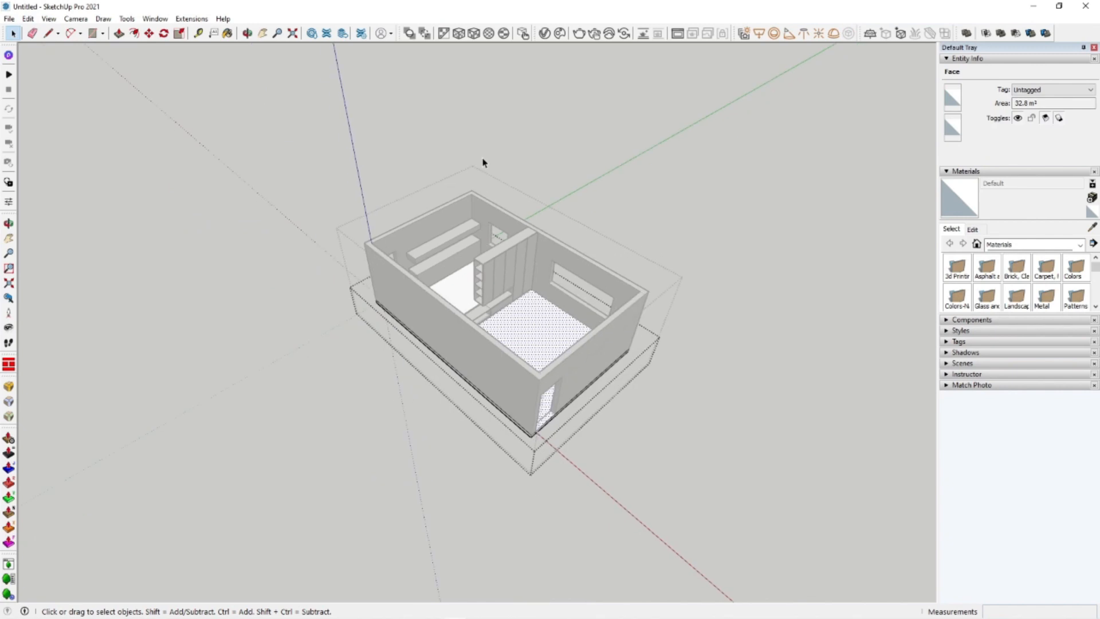
click(555, 145)
click(33, 20)
mouse_move(81, 199)
click(216, 221)
Unhide all elements inside the partition cabinet group, close it, and unhide everything in the enclosing group
scroll(475, 310, up, 5)
middle_drag(487, 307, 551, 314)
scroll(553, 319, down, 1)
double_click(554, 319)
scroll(551, 314, up, 1)
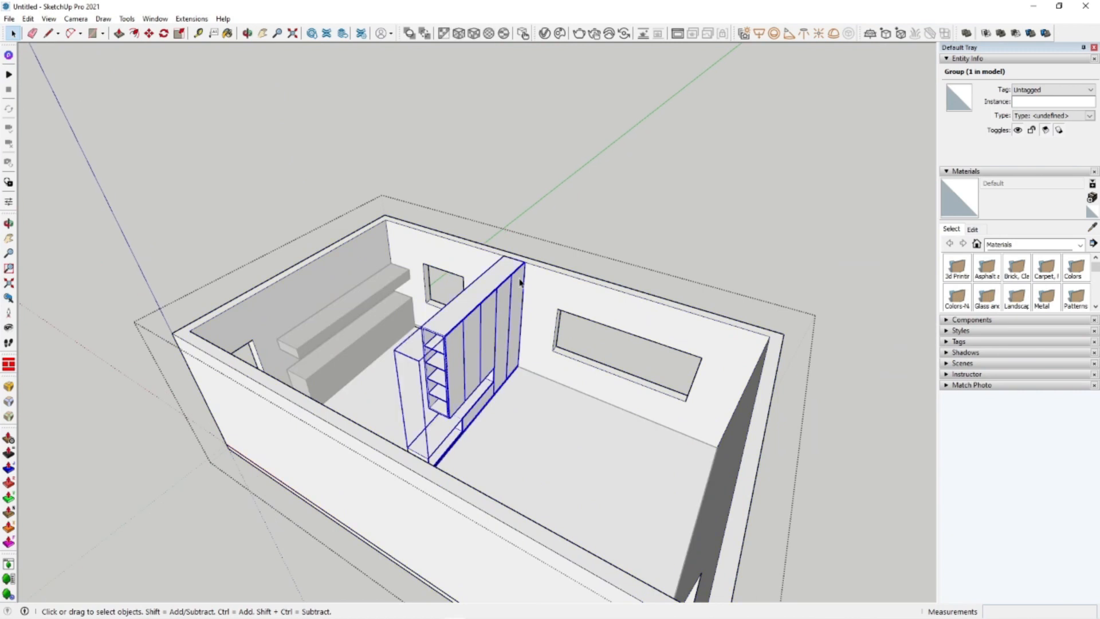
double_click(521, 281)
click(28, 19)
click(214, 221)
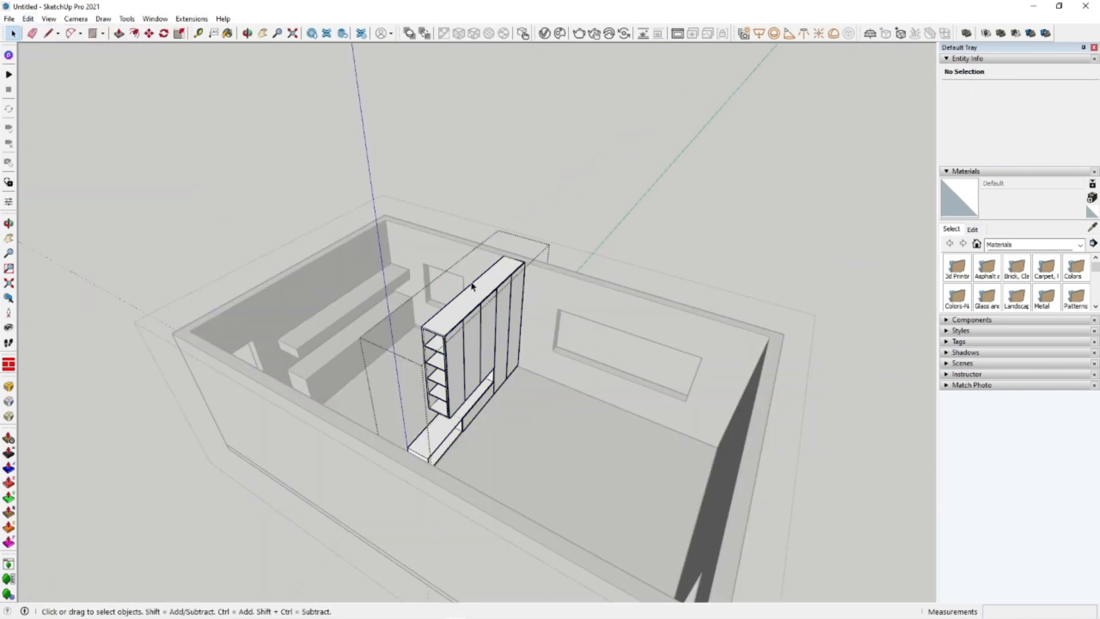
click(585, 281)
click(23, 20)
mouse_move(136, 197)
click(218, 221)
Push the narrow end face of the ceiling recess towards the partition cabinet
scroll(417, 277, down, 5)
middle_drag(417, 277, 263, 201)
scroll(467, 306, up, 3)
click(479, 321)
scroll(370, 268, up, 5)
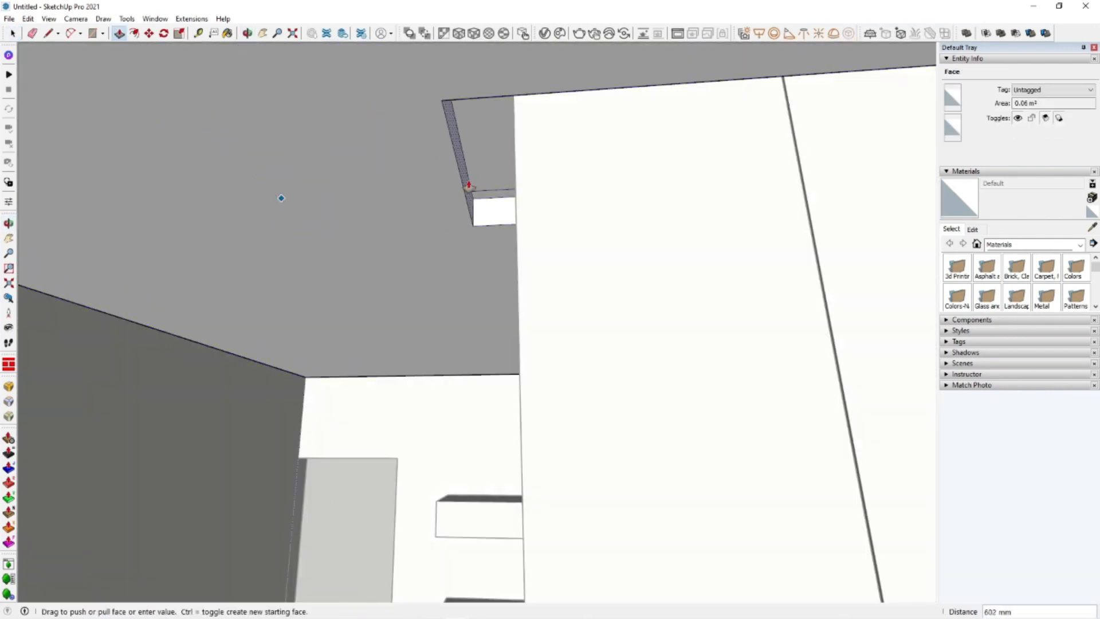
middle_drag(515, 195, 297, 137)
middle_drag(484, 116, 452, 190)
middle_drag(593, 229, 405, 234)
click(627, 232)
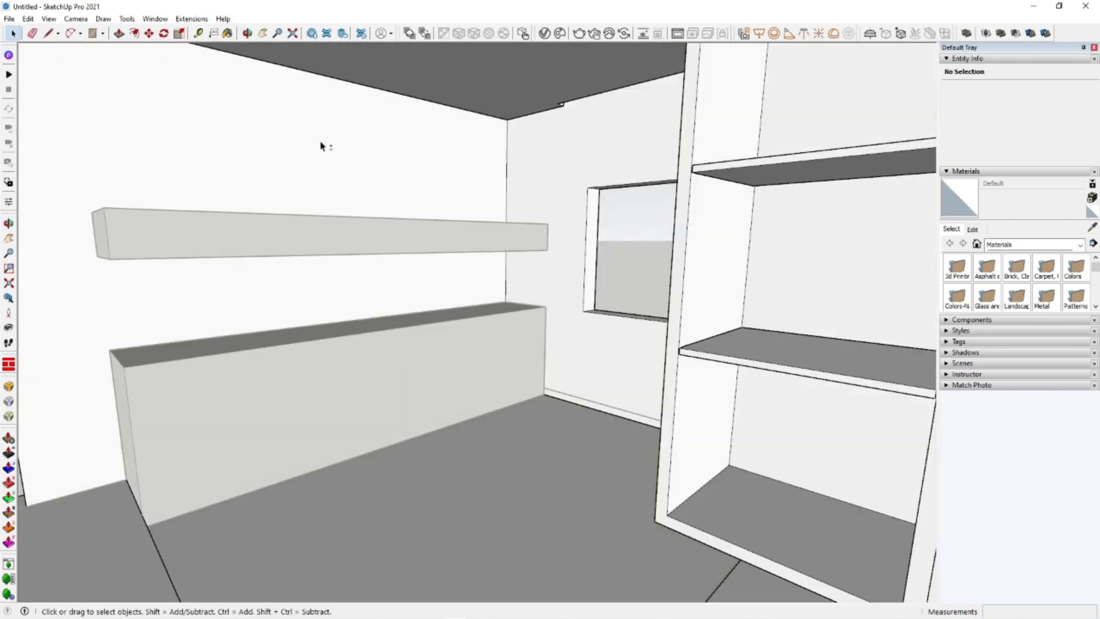
Push the ceiling face to the level of the notch in the wall edge above the window
middle_drag(321, 143, 346, 148)
click(371, 74)
middle_drag(372, 73, 542, 112)
double_click(542, 113)
click(542, 115)
middle_drag(568, 166, 397, 147)
middle_drag(460, 255, 561, 184)
key(space)
middle_drag(516, 247, 724, 293)
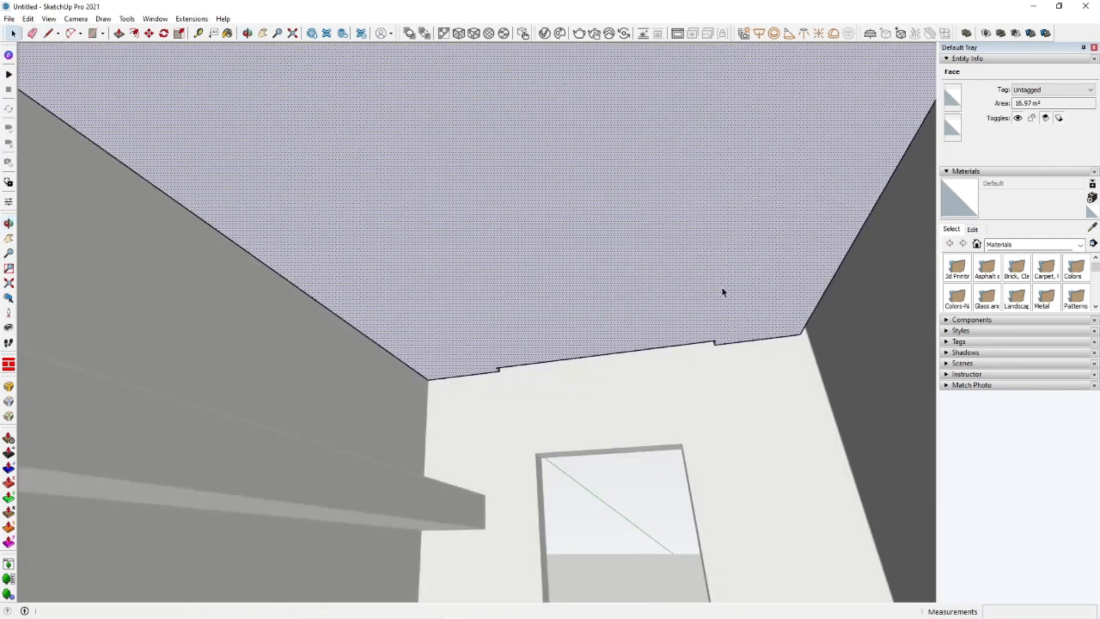
click(497, 367)
key(space)
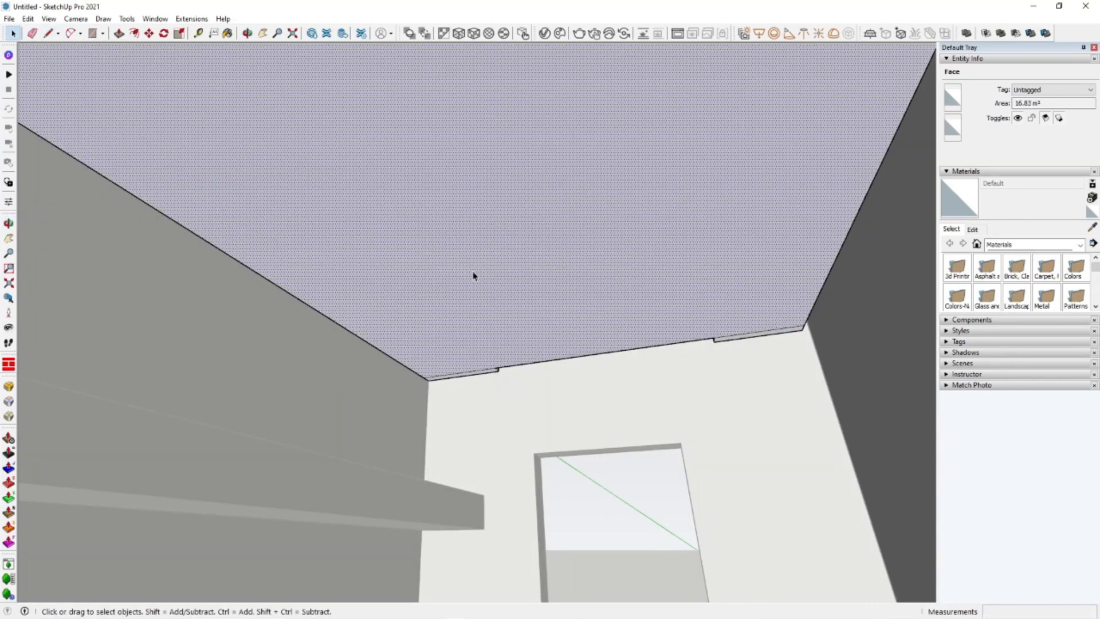
click(347, 325)
key(space)
Open the upper cabinet and extend its top face up to the ceiling
double_click(435, 501)
middle_drag(435, 501, 413, 518)
key(p)
click(417, 496)
click(512, 332)
middle_drag(418, 379, 459, 275)
key(space)
Draw a line across the ceiling from the upper cabinet's free end to mark off the counter zone
click(497, 312)
scroll(484, 354, up, 4)
key(l)
click(474, 366)
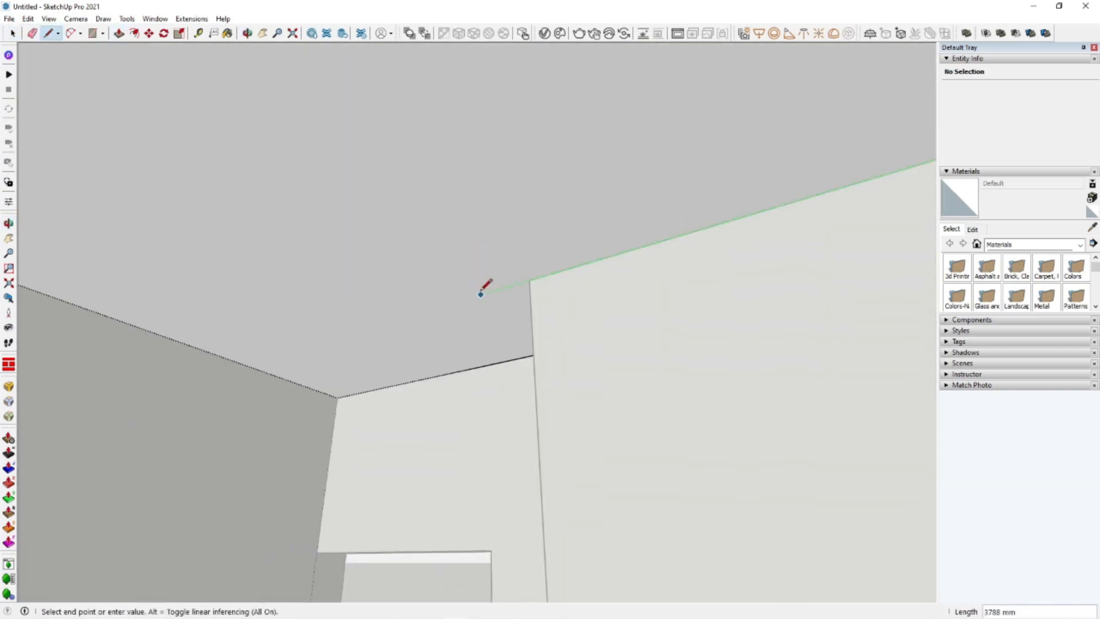
middle_drag(533, 277, 594, 268)
click(865, 407)
Offset the marked ceiling zone's outline inward and lower the resulting border strip by 75 mm
key(space)
click(590, 309)
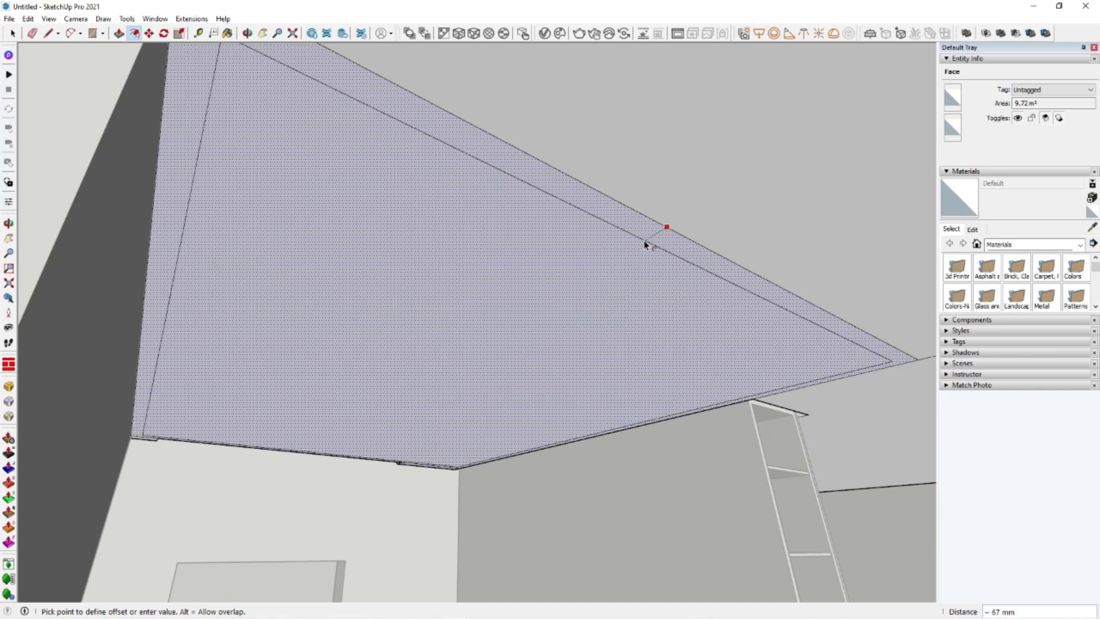
key(Return)
key(space)
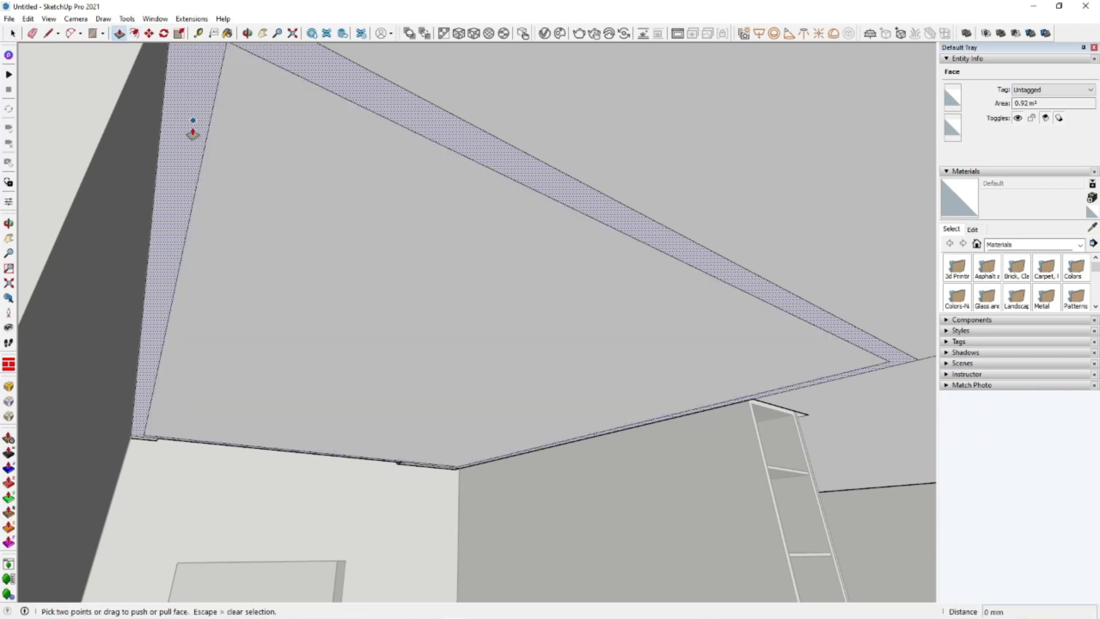
click(194, 133)
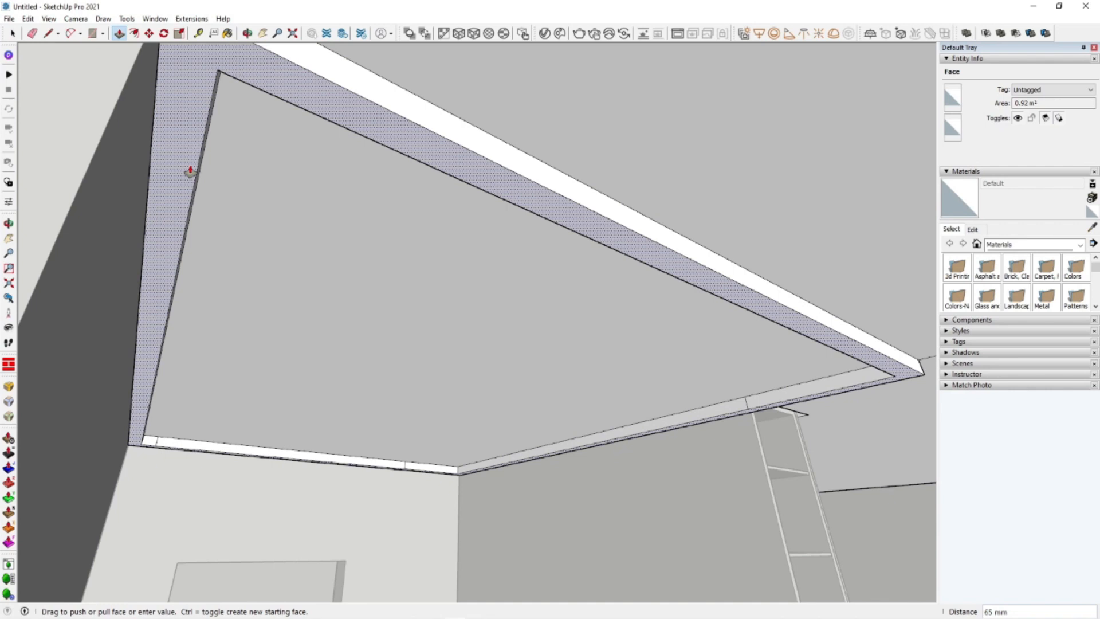
text(75)
key(Return)
Delete the vertical step face of the lowered border on the living-area side, beside the partition shelves
middle_drag(526, 184, 489, 193)
key(space)
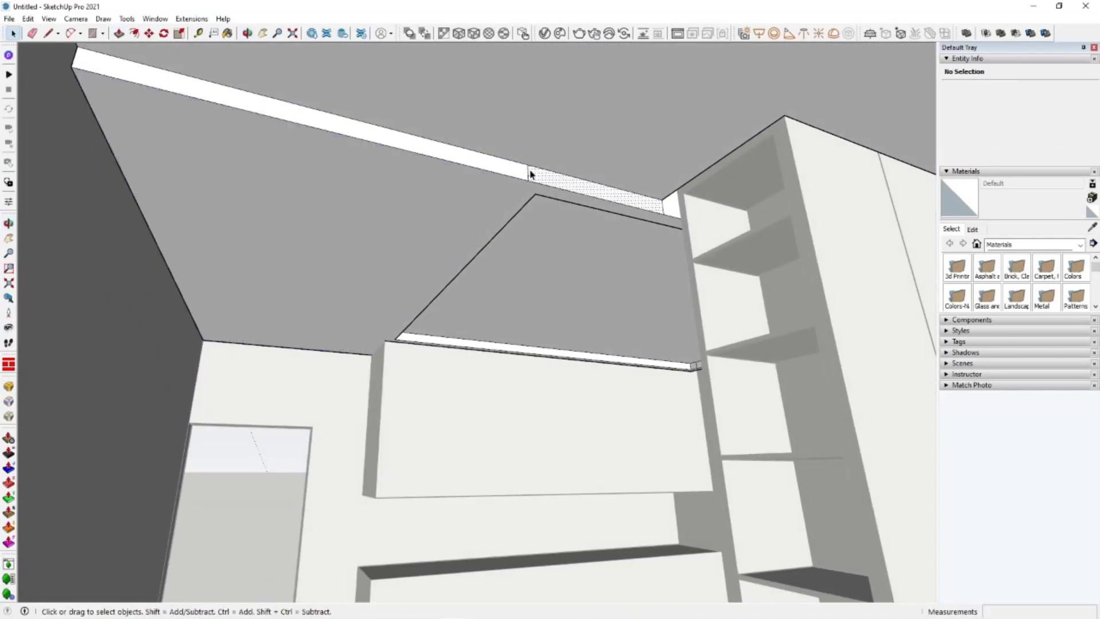
key(Delete)
scroll(615, 222, up, 1)
middle_drag(659, 210, 425, 233)
scroll(425, 234, up, 1)
Push the lowered ceiling face along the walls to a new level
key(p)
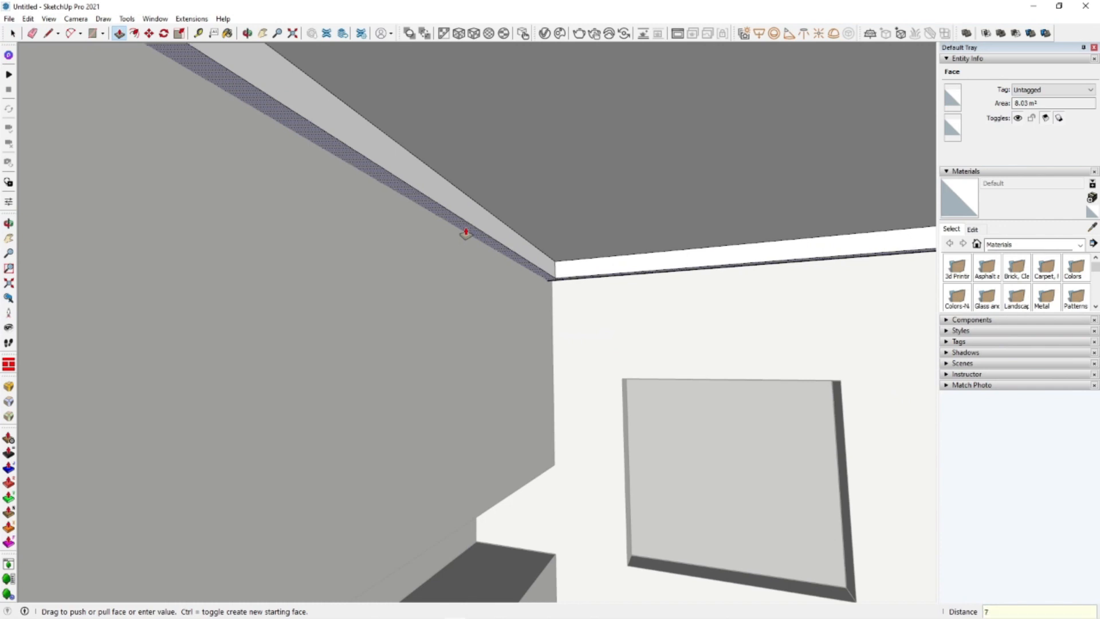
middle_drag(466, 234, 534, 334)
scroll(573, 278, up, 3)
Draw lines at the ends of the lowered ceiling border and delete the leftover faces of the step
click(532, 289)
click(437, 349)
middle_drag(438, 349, 528, 356)
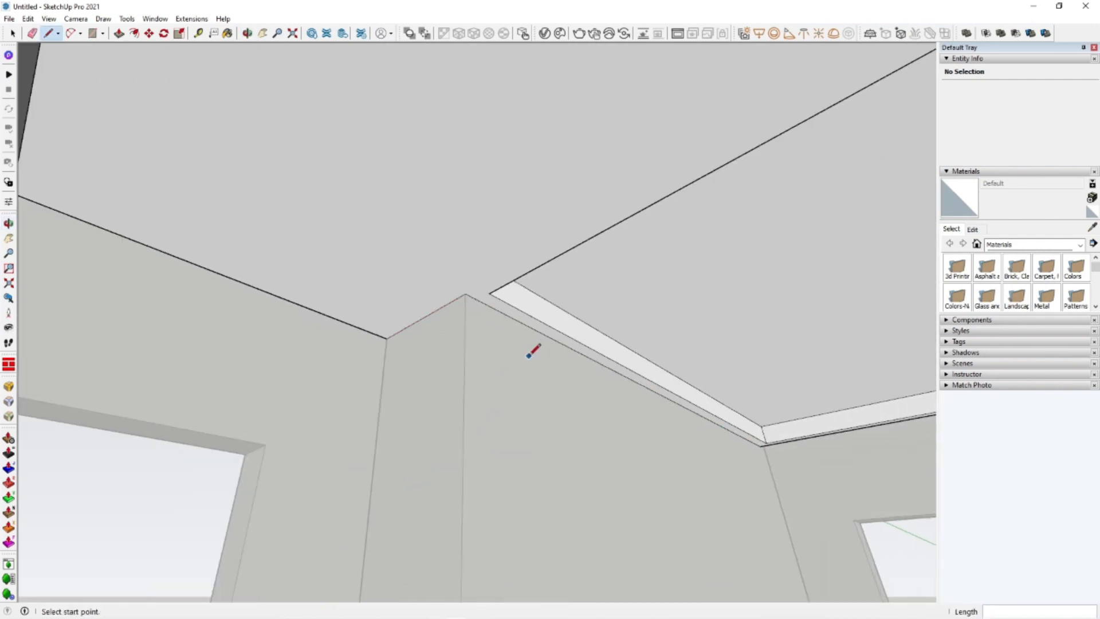
middle_drag(692, 395, 754, 298)
click(754, 298)
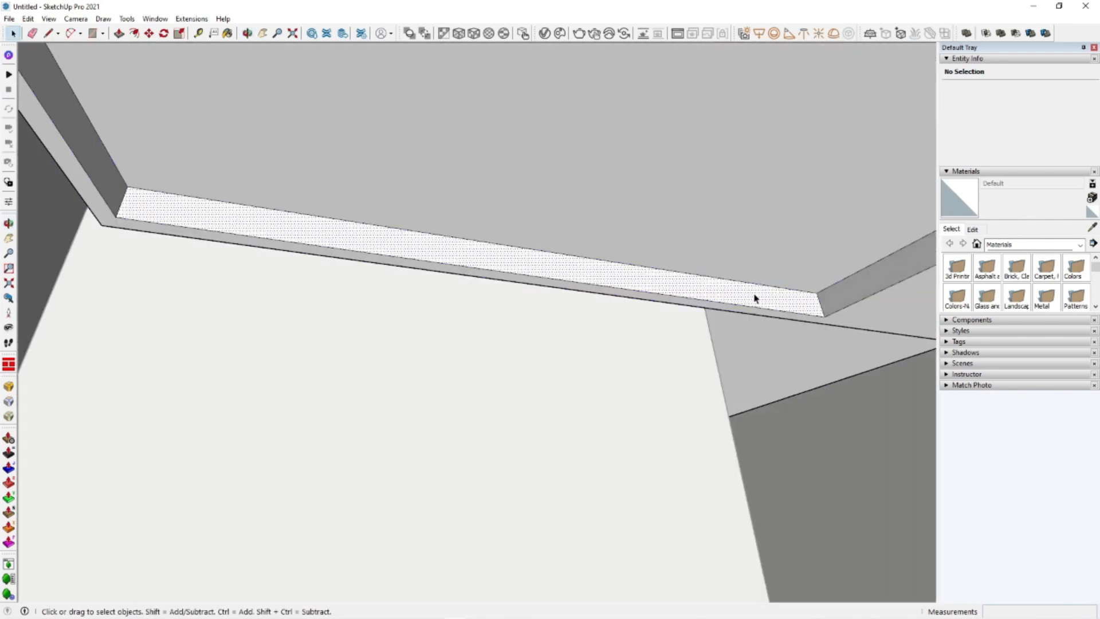
click(746, 314)
key(Delete)
Examine the lowered ceiling border, the partition shelves and the kitchen area from several angles
middle_drag(608, 297, 546, 178)
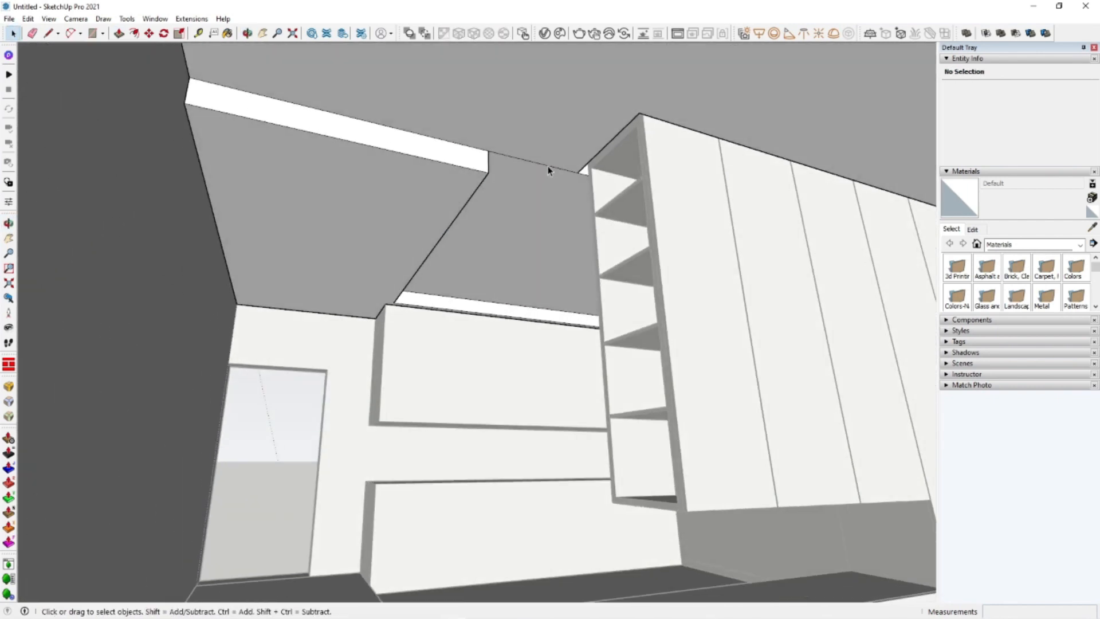
middle_drag(500, 185, 428, 194)
click(428, 194)
scroll(450, 277, up, 3)
scroll(450, 277, down, 3)
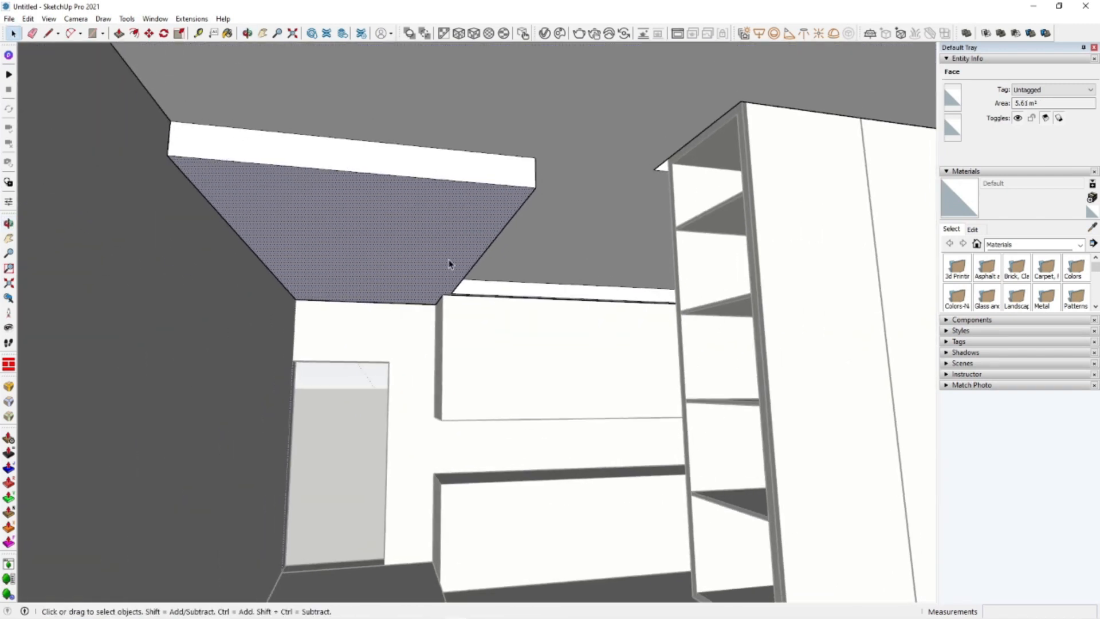
middle_drag(453, 258, 572, 128)
double_click(465, 127)
click(465, 127)
key(p)
middle_drag(311, 201, 246, 331)
middle_drag(516, 269, 435, 179)
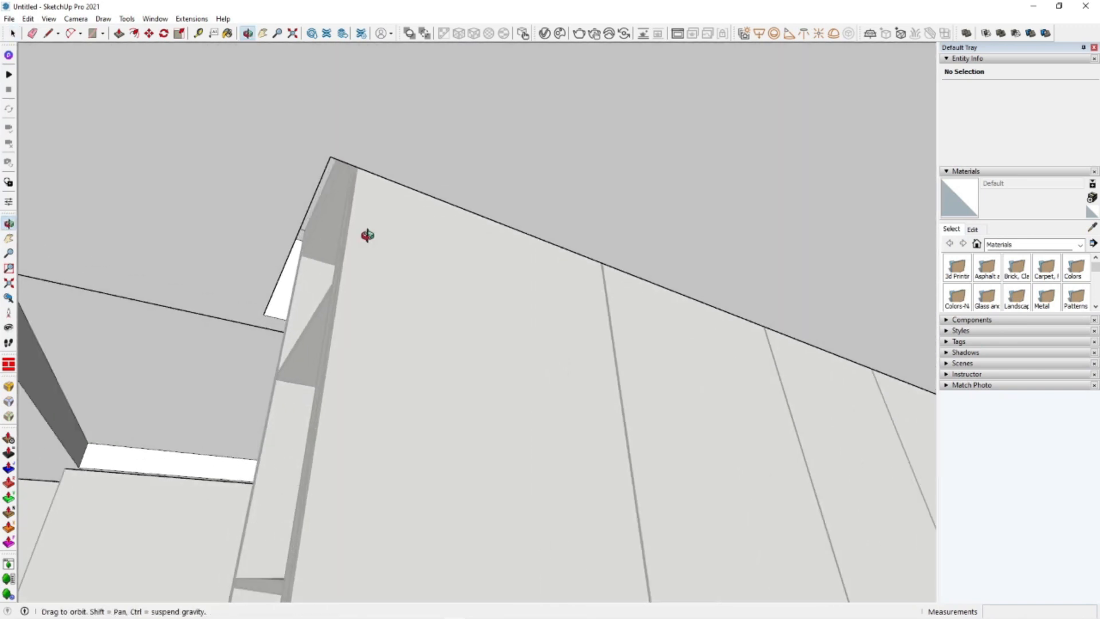
middle_drag(367, 236, 319, 304)
scroll(320, 216, up, 3)
click(320, 216)
double_click(418, 239)
click(419, 239)
middle_drag(419, 238, 664, 338)
scroll(447, 305, down, 4)
scroll(590, 161, up, 3)
middle_drag(590, 160, 565, 205)
scroll(563, 205, up, 3)
click(558, 183)
click(474, 268)
middle_drag(487, 258, 627, 272)
scroll(547, 250, down, 3)
scroll(626, 272, up, 3)
click(285, 287)
middle_drag(285, 287, 545, 367)
scroll(388, 292, up, 2)
middle_drag(388, 293, 579, 373)
Draw a rectangle over the wall between the kitchen counter and upper cabinet, group it, and extrude it 5 mm
click(659, 209)
scroll(351, 378, up, 3)
middle_drag(351, 378, 436, 389)
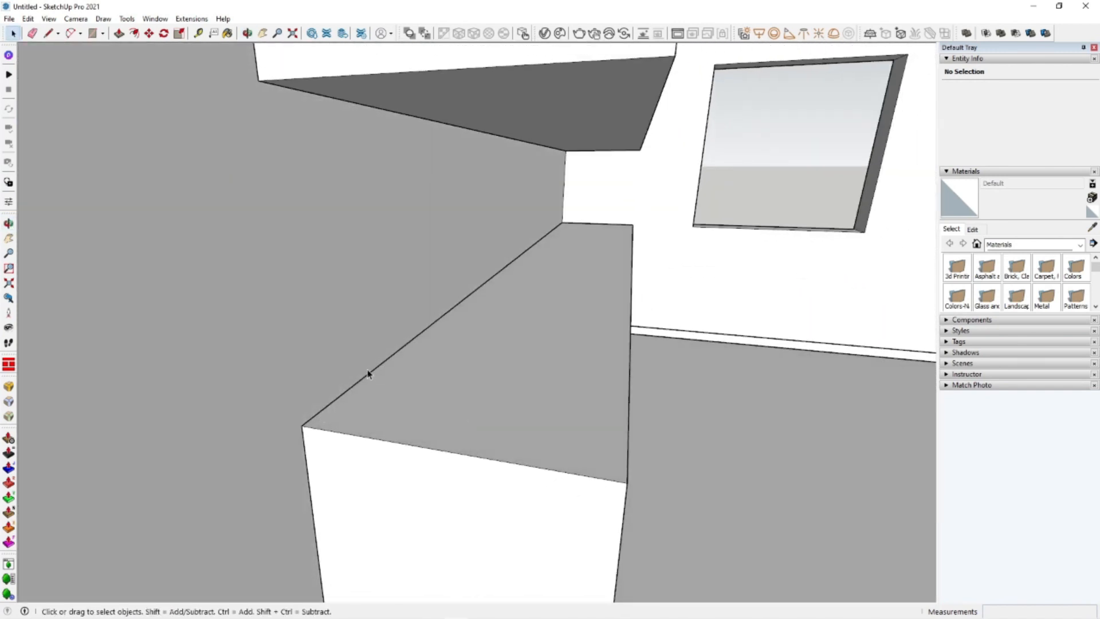
click(259, 81)
key(space)
double_click(357, 188)
right_click(356, 187)
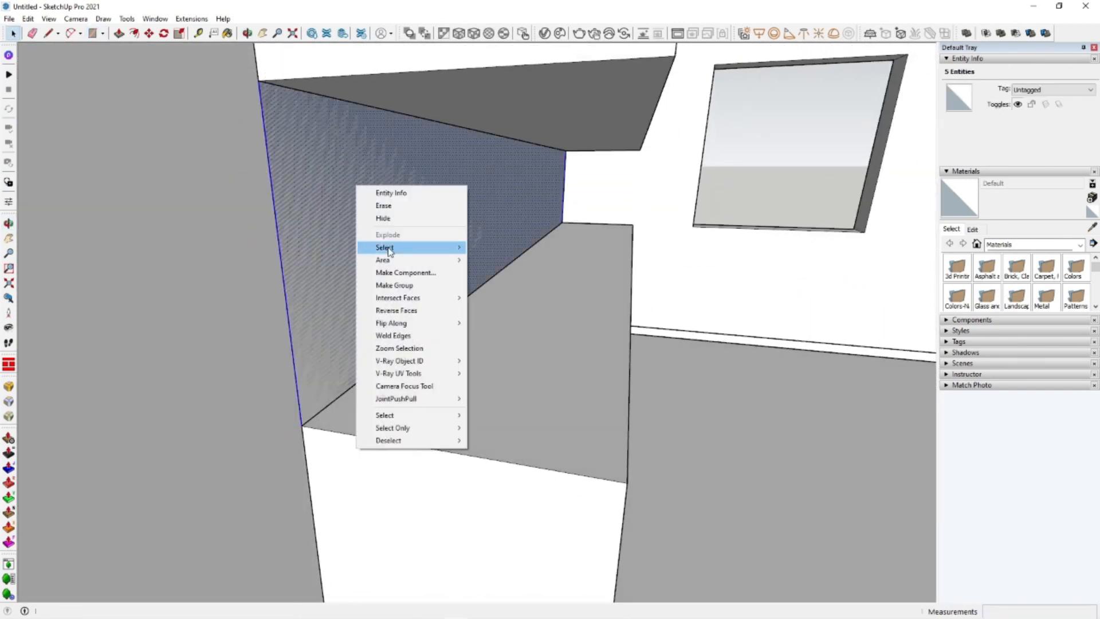
click(452, 285)
double_click(383, 234)
scroll(382, 238, up, 1)
text(p5)
key(Return)
middle_drag(383, 255, 292, 271)
key(space)
click(518, 339)
Draw a rectangle over the upper kitchen cabinet's front and make it a group
middle_drag(518, 339, 638, 215)
middle_drag(588, 245, 646, 208)
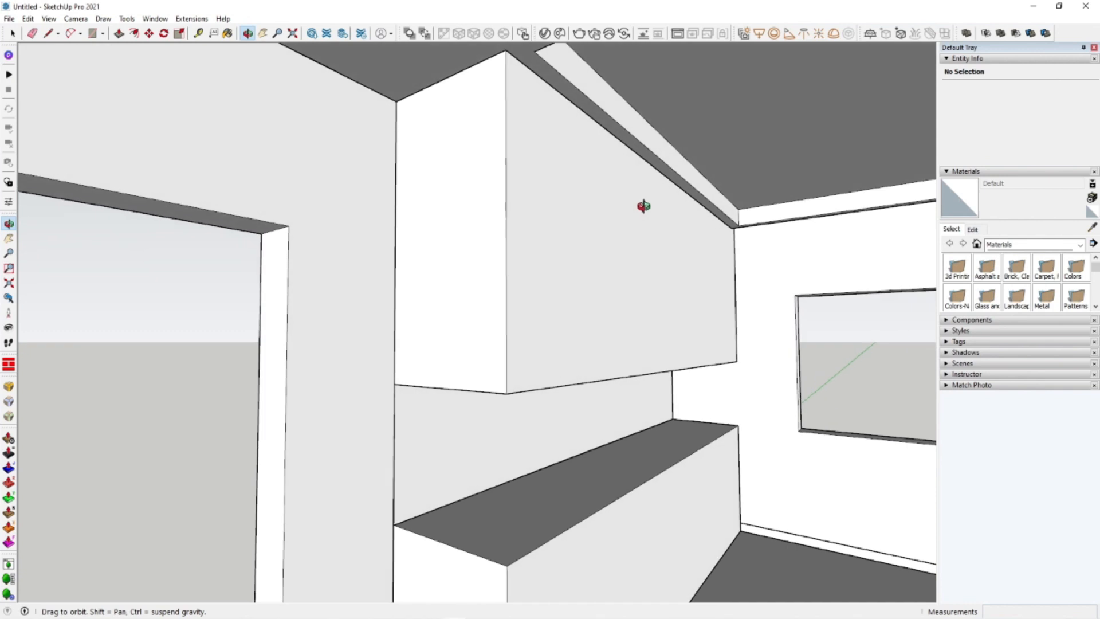
click(731, 259)
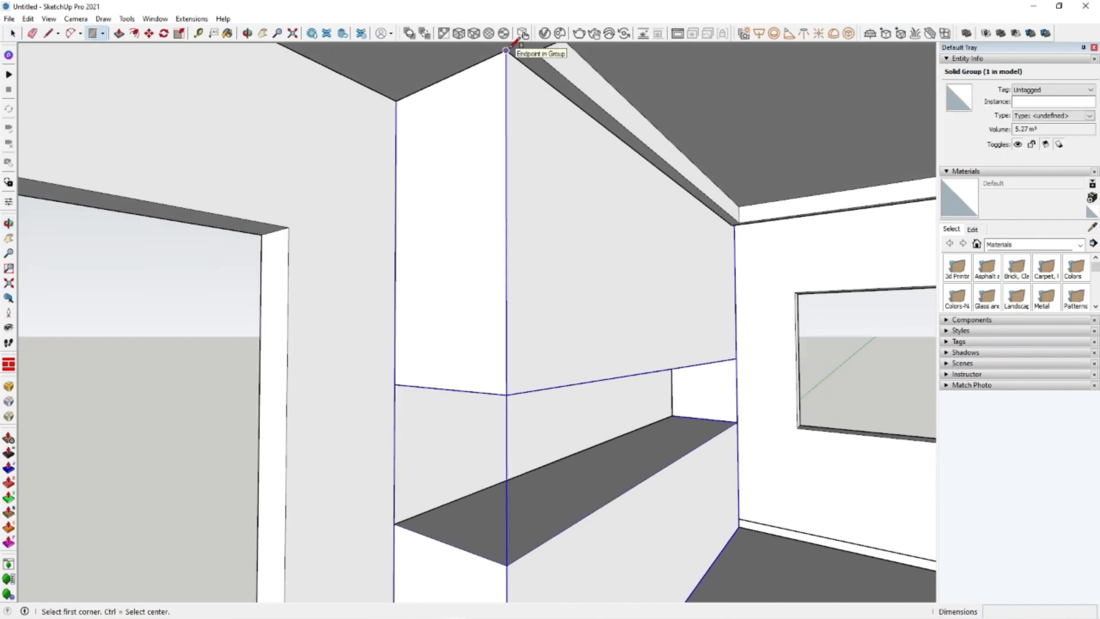
click(736, 359)
key(space)
double_click(587, 250)
right_click(587, 249)
click(644, 349)
Divide the upper cabinet front with a horizontal line near its upper edge and vertical edge copies forming five equal columns
double_click(585, 201)
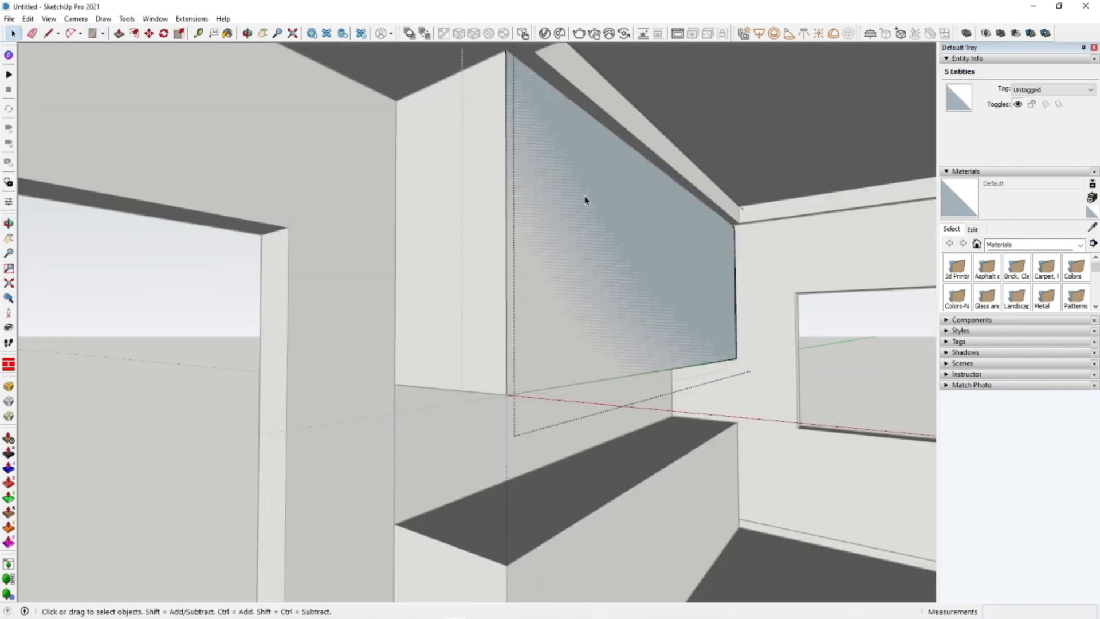
shift+middle_drag(502, 118, 500, 133)
key(l)
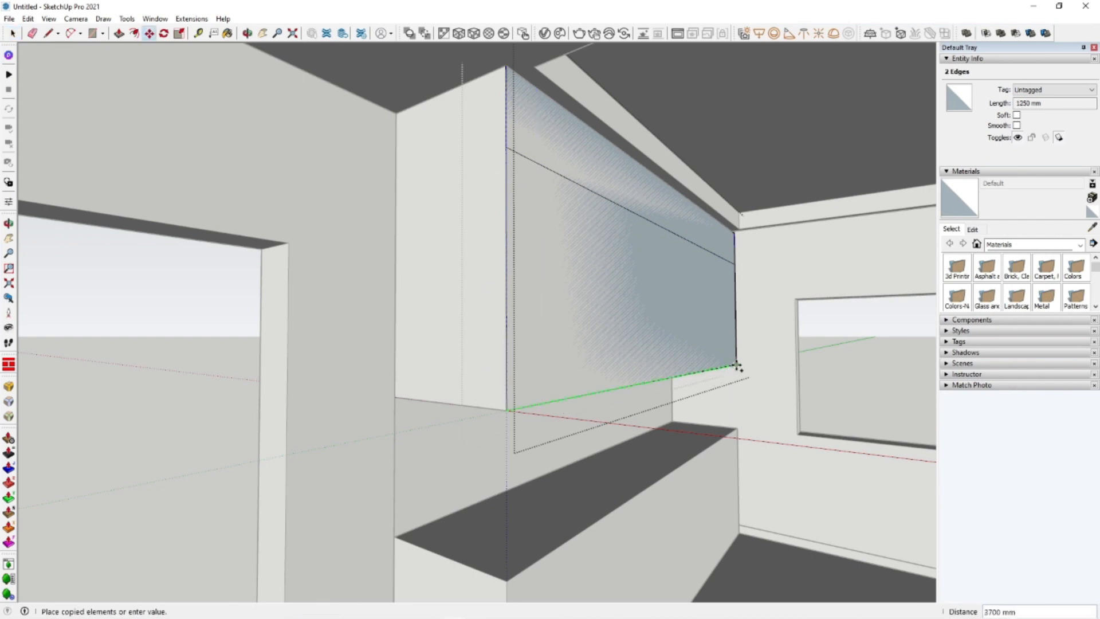
text(5)
key(Return)
key(space)
Draw a rectangle over the kitchen counter's front and make it a group
middle_drag(728, 362, 636, 453)
shift+middle_drag(636, 453, 725, 375)
click(666, 435)
middle_drag(666, 435, 623, 349)
click(756, 317)
mouse_move(756, 317)
middle_down()
mouse_move(570, 518)
mouse_move(401, 527)
mouse_move(629, 481)
middle_up()
click(382, 543)
key(space)
key(Delete)
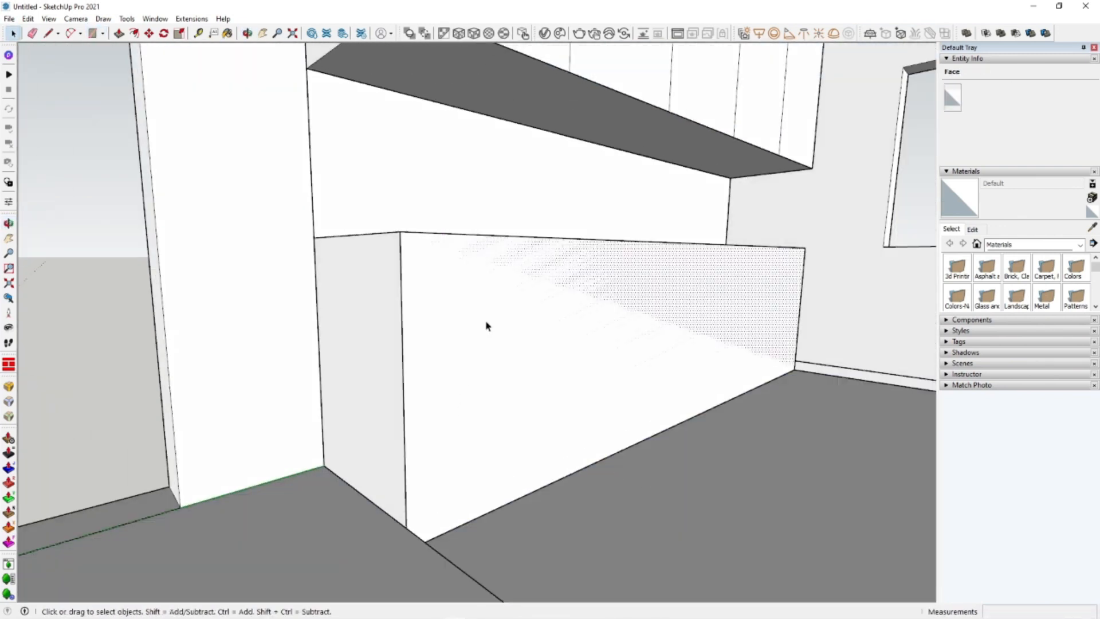
right_click(486, 325)
click(539, 424)
Copy the counter front's side edge to the opposite end and divide the front into five equal panels
double_click(513, 248)
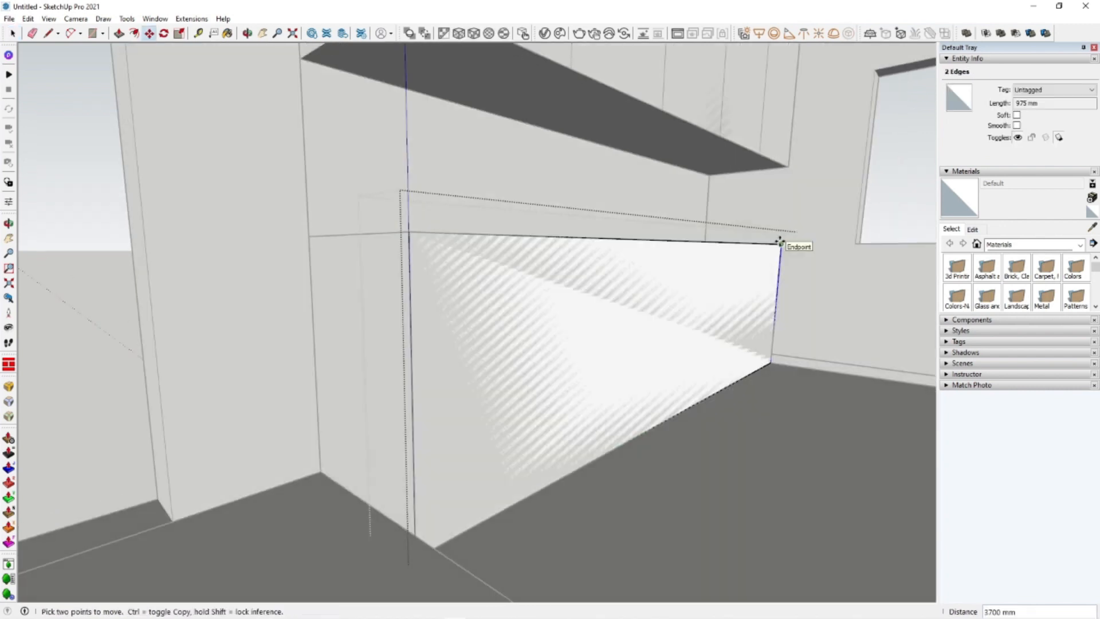
text(/5)
key(Return)
middle_drag(714, 397, 804, 303)
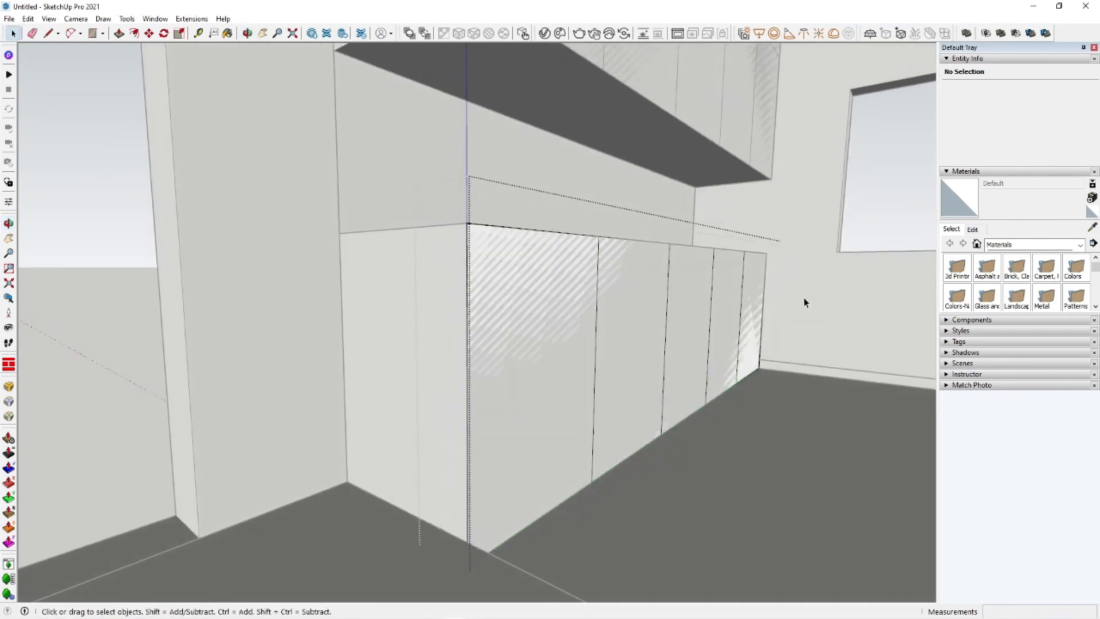
click(805, 303)
Scale the counter's front panel group to 0.92 in height above a plinth strip, and copy the counter's bottom edge upward
click(633, 432)
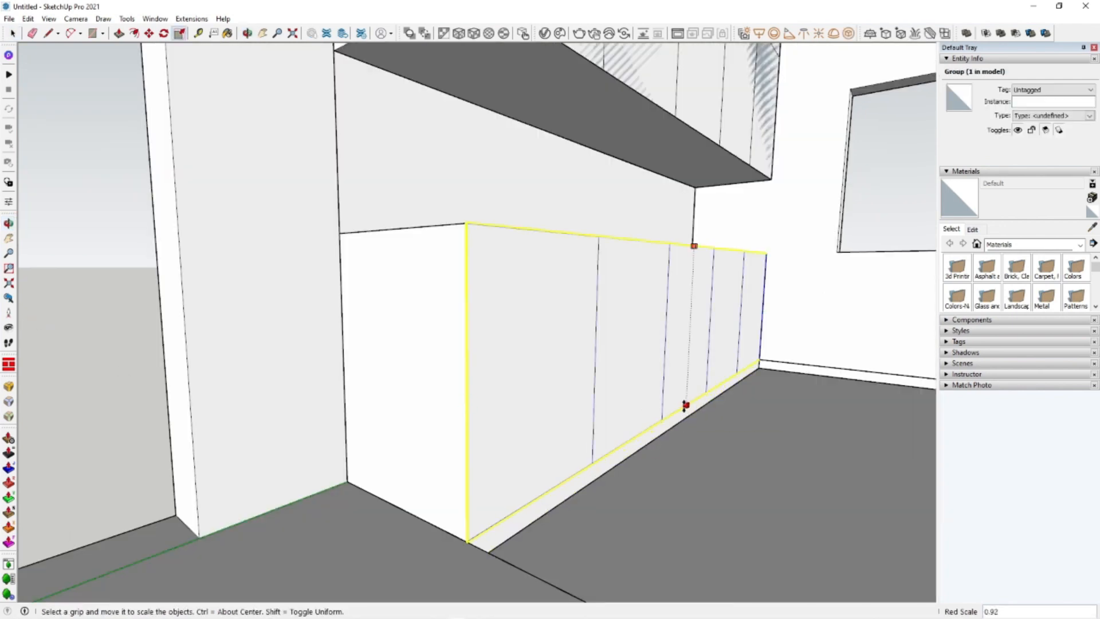
key(space)
double_click(515, 529)
scroll(545, 519, up, 2)
key(m)
key(ctrl)
click(539, 518)
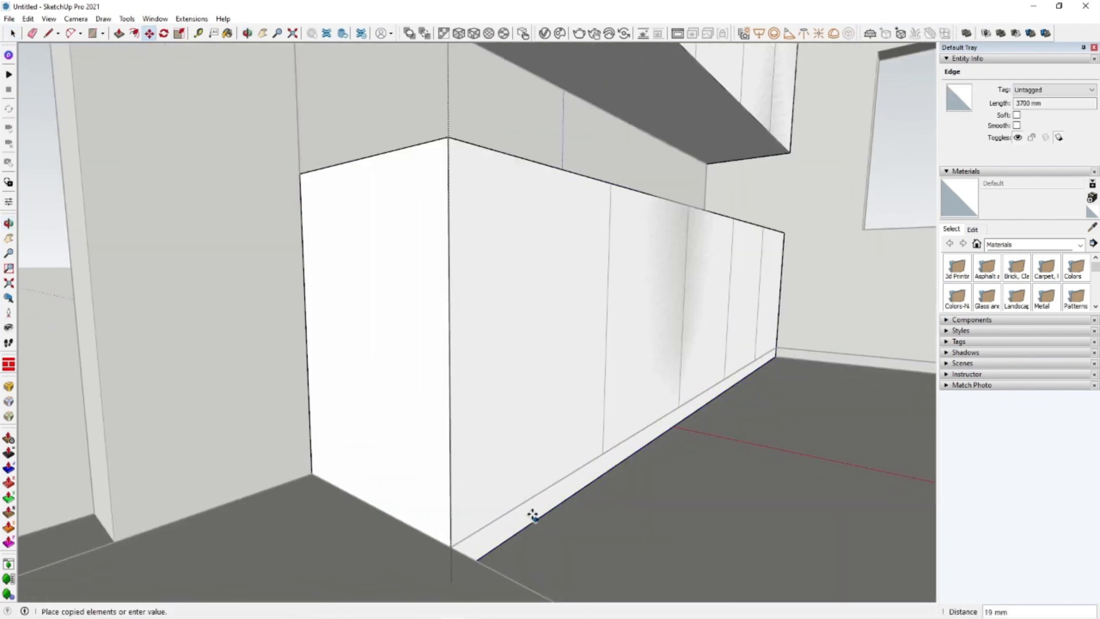
middle_drag(535, 509, 596, 373)
Copy the four vertical dividing lines of the counter front 2 mm sideways to form narrow gaps between the doors
key(space)
click(707, 278)
double_click(592, 290)
middle_drag(707, 277, 607, 294)
click(534, 286)
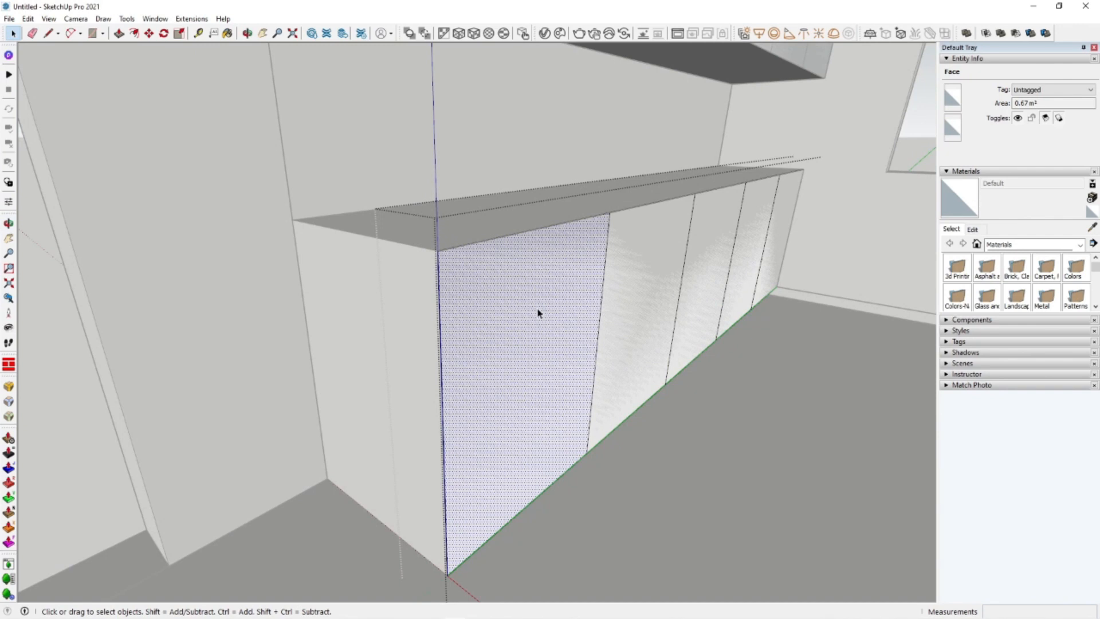
middle_drag(612, 229, 600, 255)
scroll(600, 254, up, 4)
click(594, 257)
shift+middle_drag(842, 221, 624, 268)
shift+click(739, 256)
shift+click(623, 269)
shift+click(791, 228)
shift+middle_drag(257, 355, 582, 304)
key(m)
scroll(523, 297, up, 4)
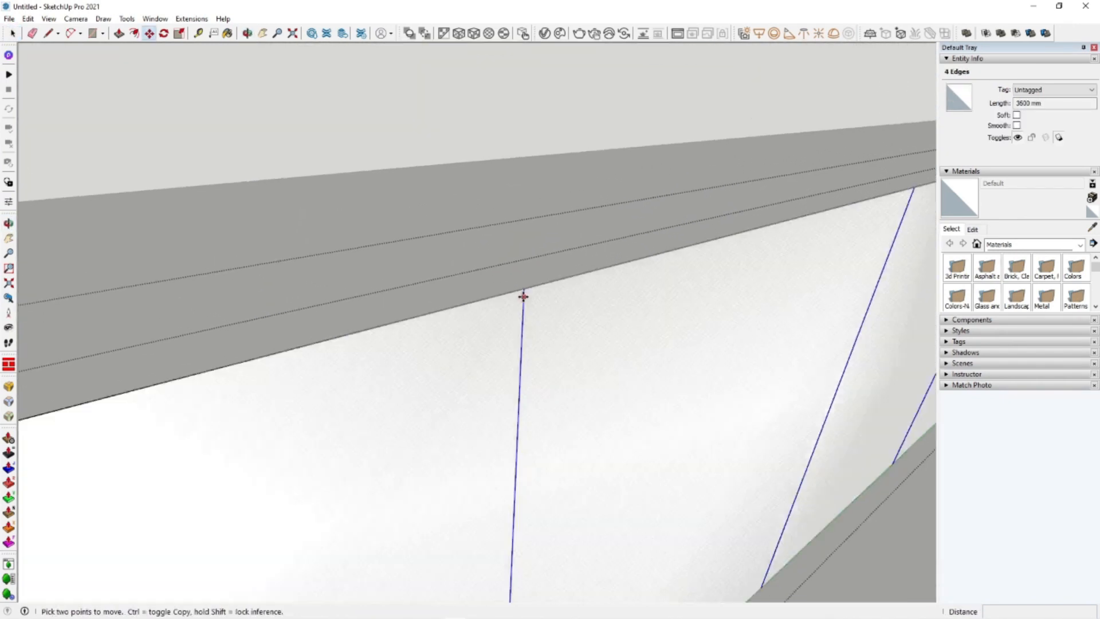
key(ctrl)
click(525, 285)
text(2)
key(Return)
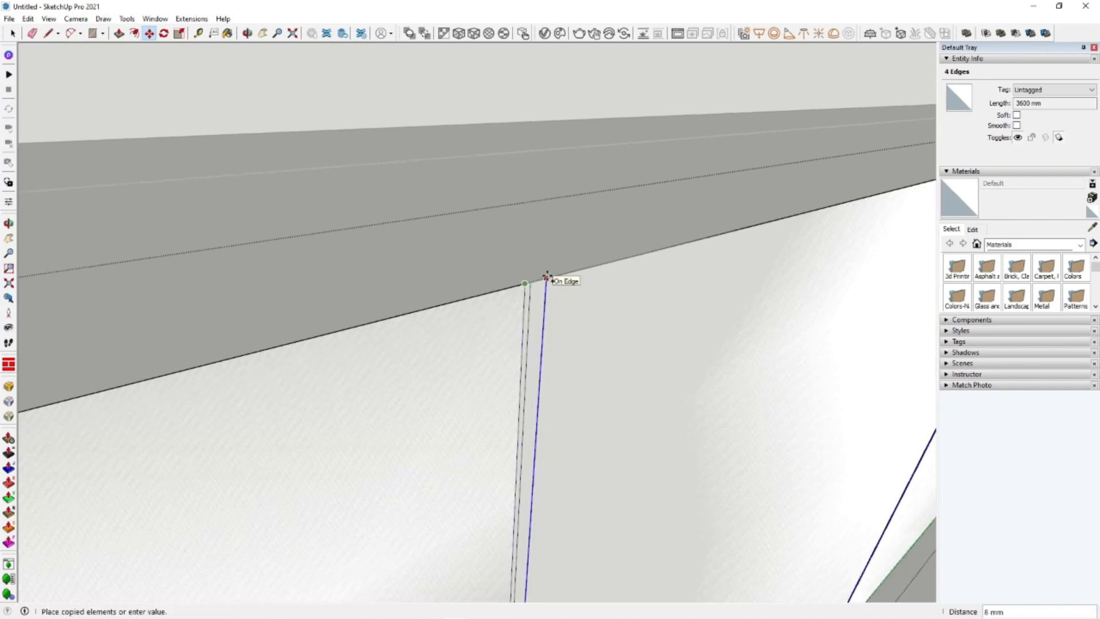
key(space)
click(530, 294)
middle_drag(530, 294, 413, 402)
click(451, 344)
scroll(452, 344, down, 2)
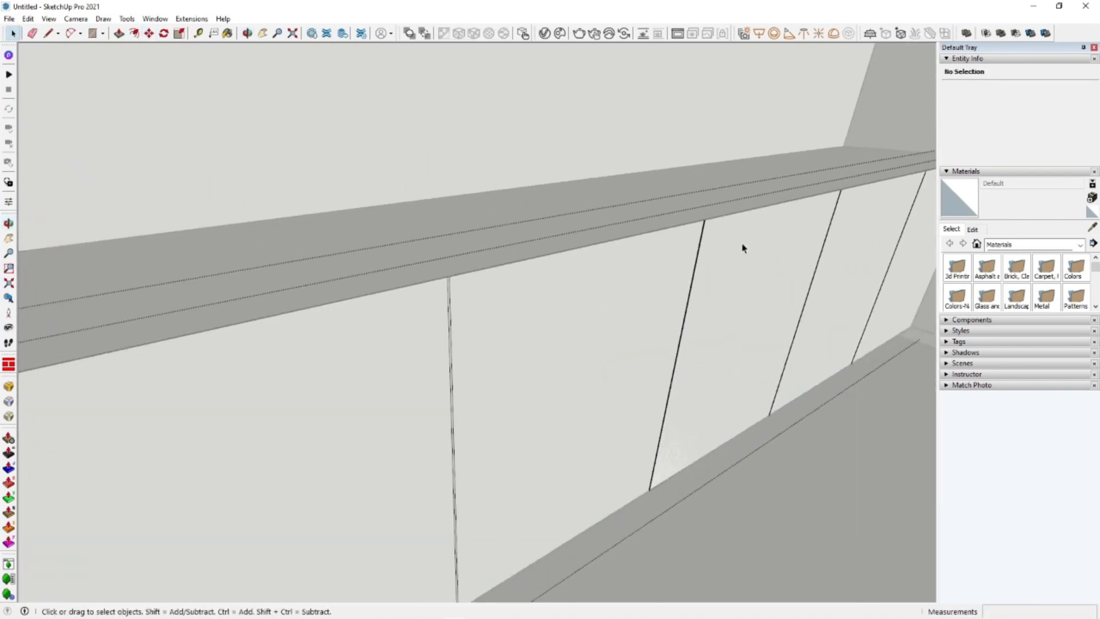
Extrude the counter's first door panel outward by 15 mm
scroll(743, 248, down, 2)
middle_drag(493, 351, 600, 338)
scroll(580, 349, up, 3)
key(p)
click(580, 357)
click(586, 369)
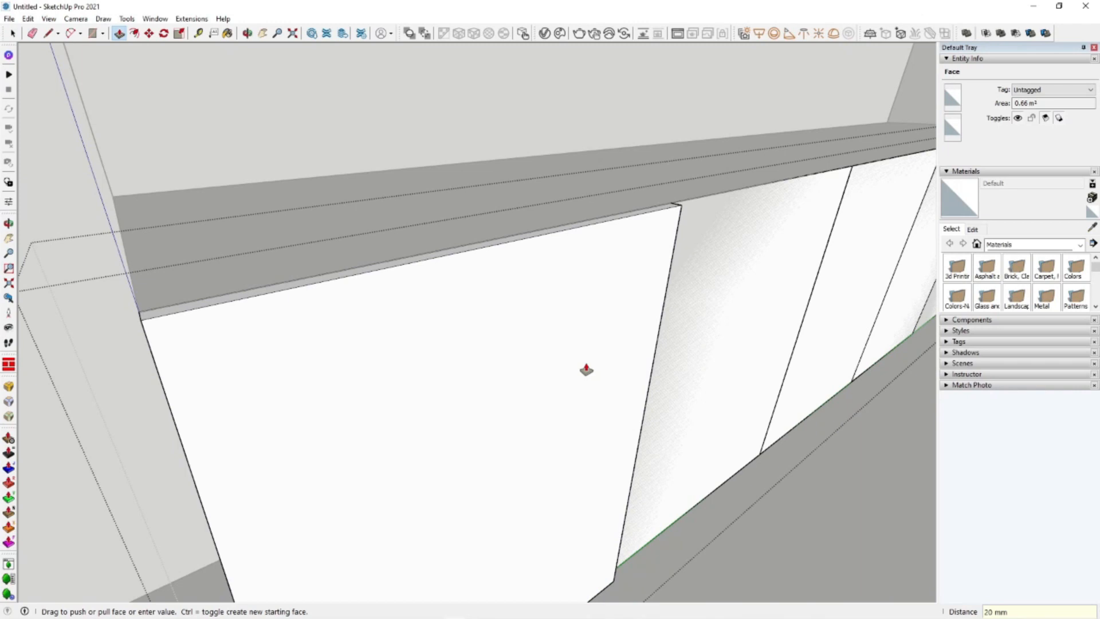
scroll(585, 368, down, 3)
Apply the same 15 mm extrusion to the remaining counter door panels
middle_drag(620, 349, 729, 312)
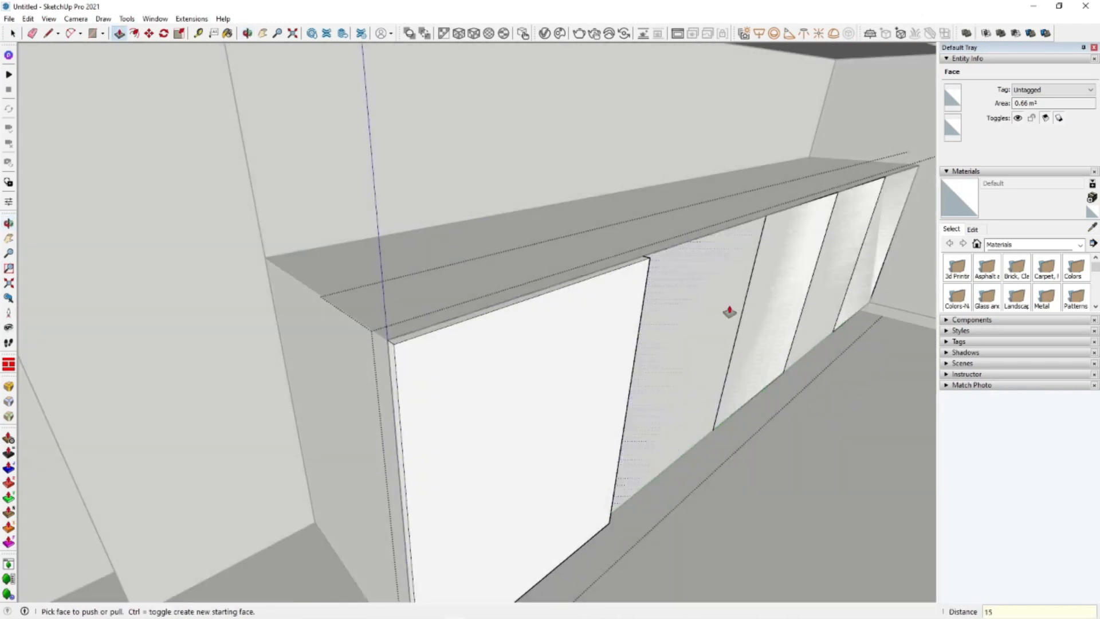
scroll(729, 311, up, 3)
double_click(712, 248)
double_click(805, 224)
double_click(872, 206)
scroll(665, 381, down, 6)
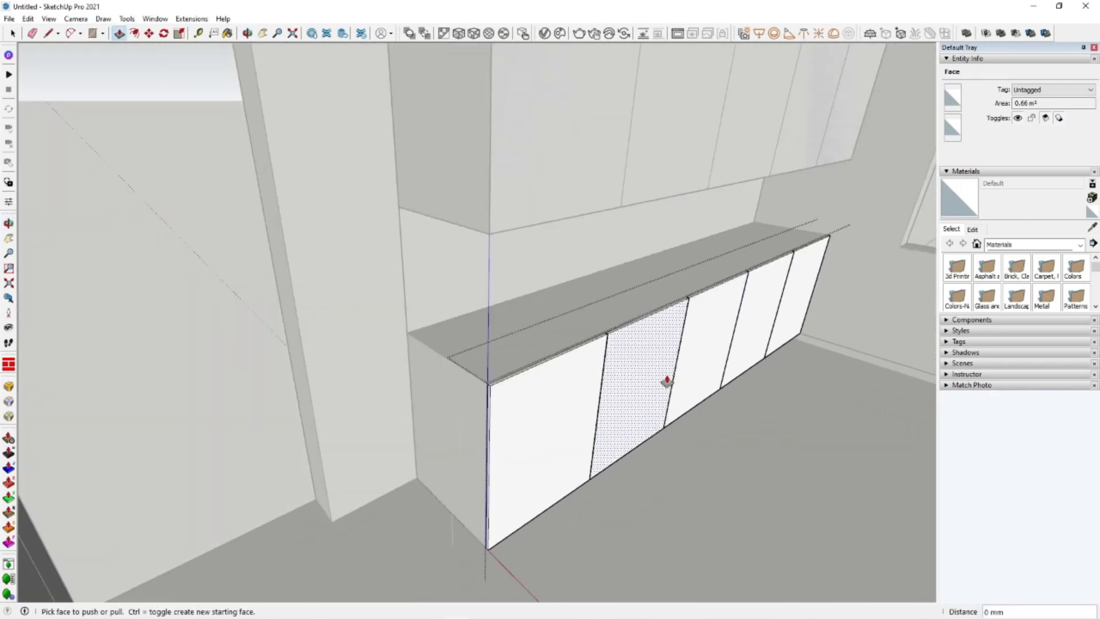
scroll(655, 398, up, 2)
key(space)
middle_drag(656, 397, 485, 484)
key(Escape)
Offset the outline of each upper cabinet door panel inward by 2 mm
scroll(558, 401, up, 5)
scroll(572, 394, down, 5)
middle_drag(572, 393, 524, 229)
double_click(523, 222)
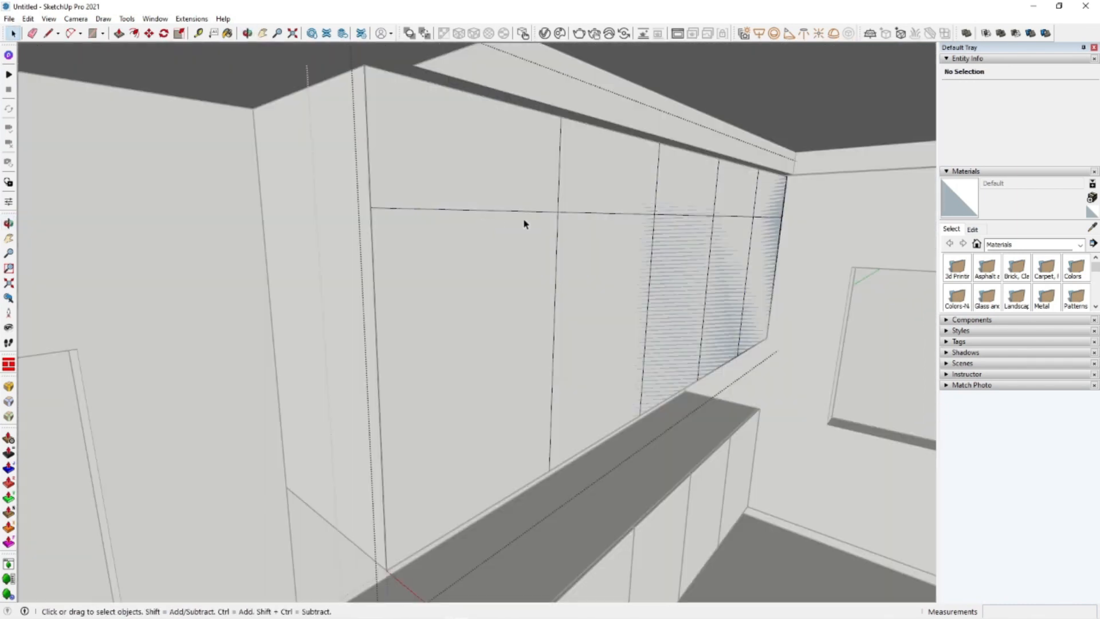
double_click(540, 163)
triple_click(542, 163)
key(Escape)
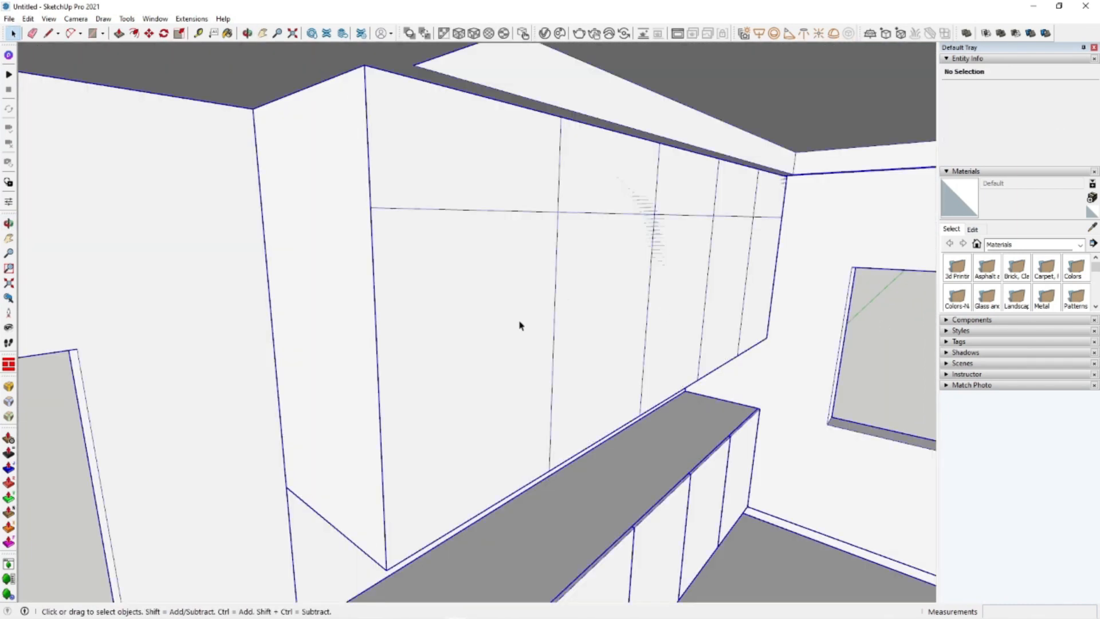
double_click(553, 383)
scroll(523, 251, up, 3)
key(f)
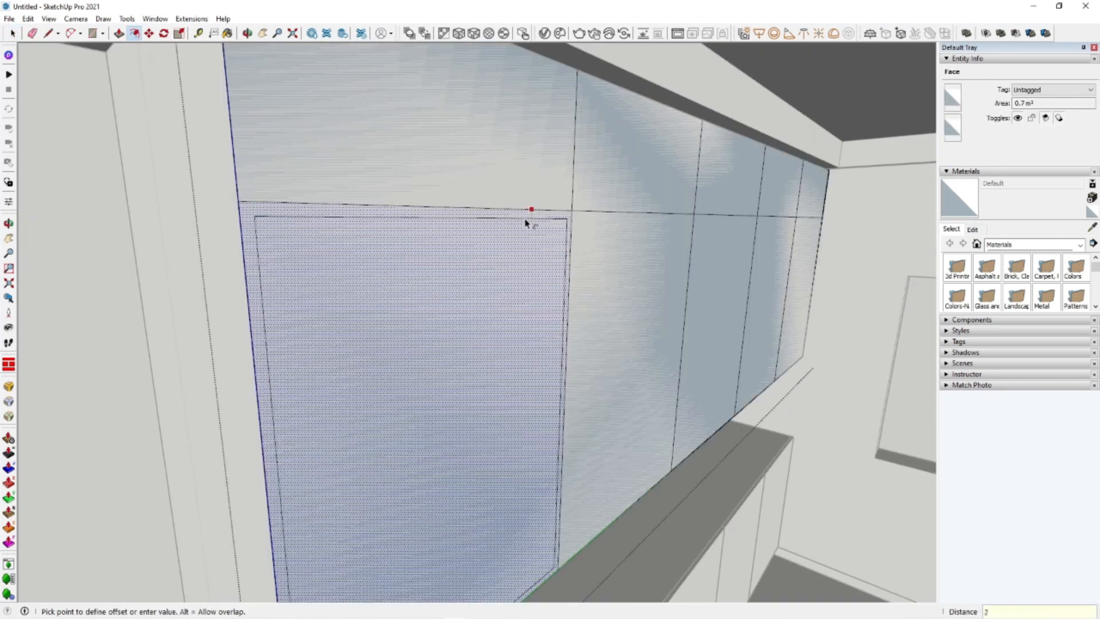
key(Return)
scroll(645, 263, up, 5)
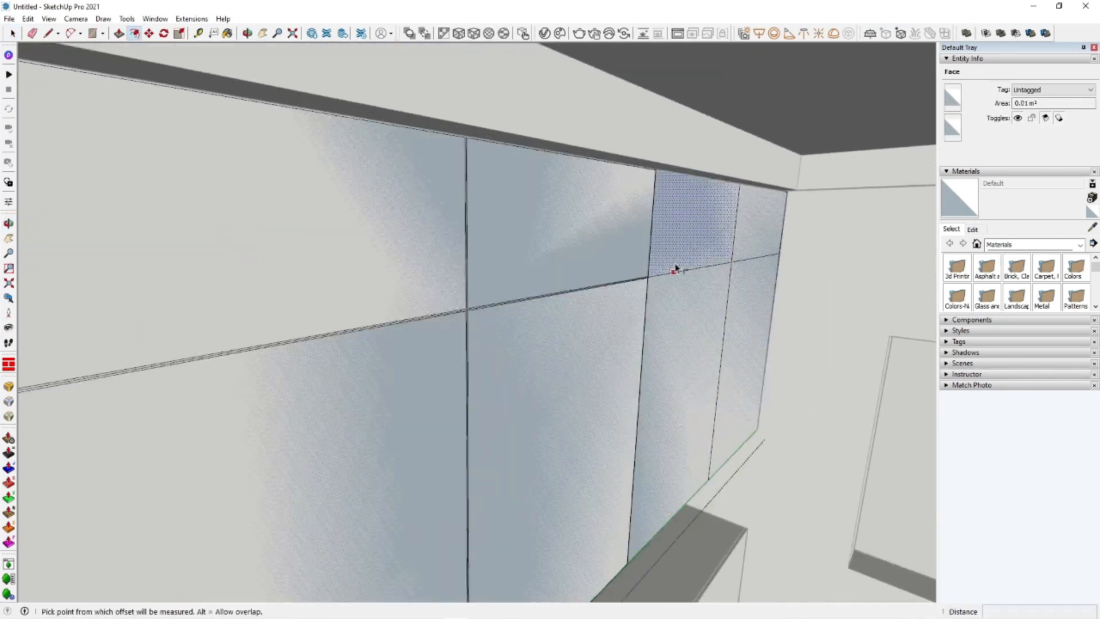
scroll(754, 231, down, 5)
scroll(516, 262, up, 4)
middle_drag(424, 286, 452, 291)
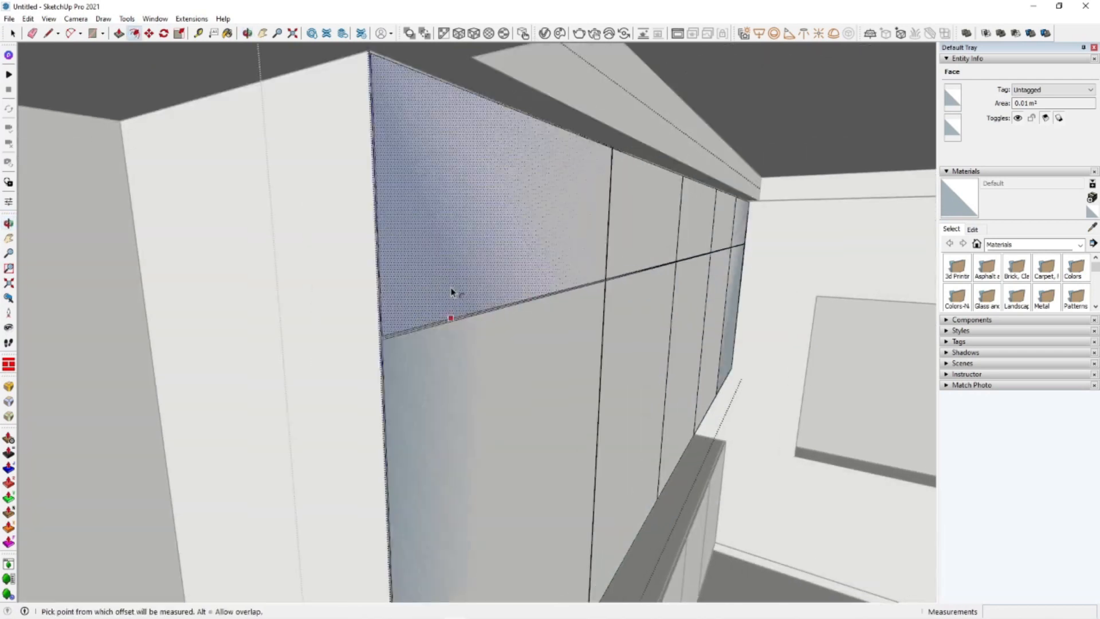
Reverse all faces of the upper cabinet's front panel group
key(p)
scroll(457, 259, up, 2)
click(457, 259)
key(Escape)
key(space)
triple_click(535, 282)
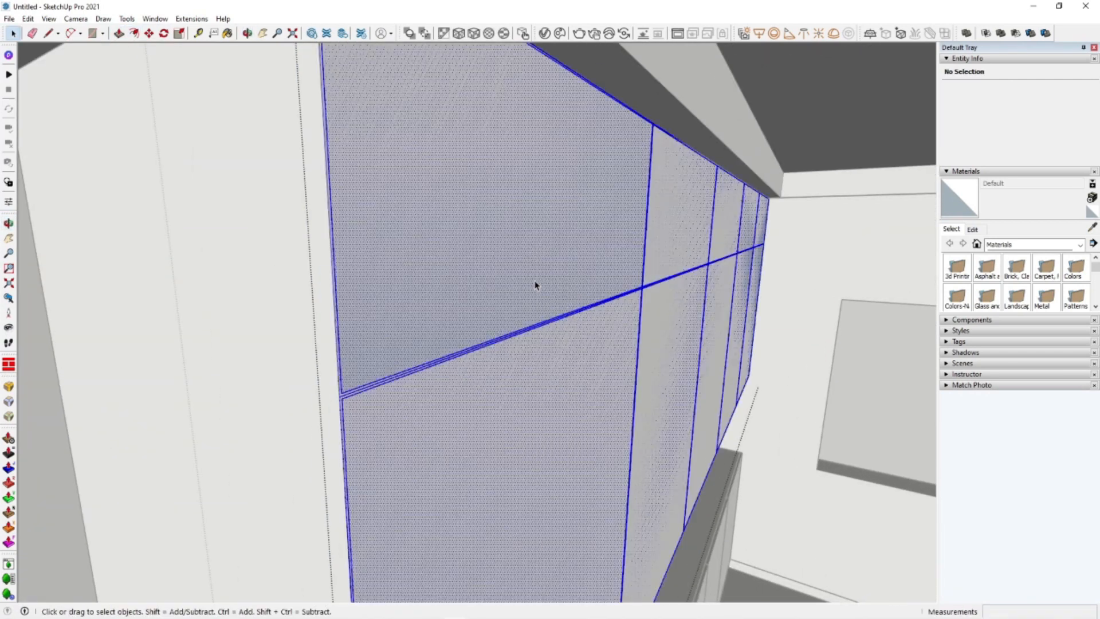
right_click(534, 279)
click(563, 403)
Extrude the upper cabinet's door panels outward by 15 mm
key(p)
click(527, 291)
scroll(533, 290, down, 1)
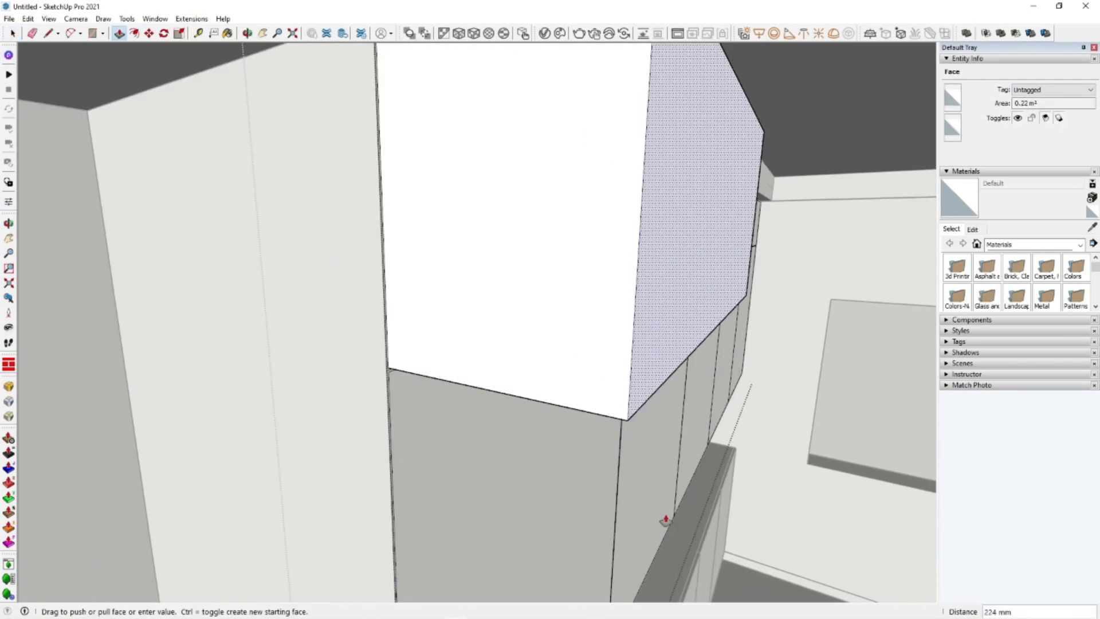
text(15)
key(Return)
middle_drag(655, 339, 641, 252)
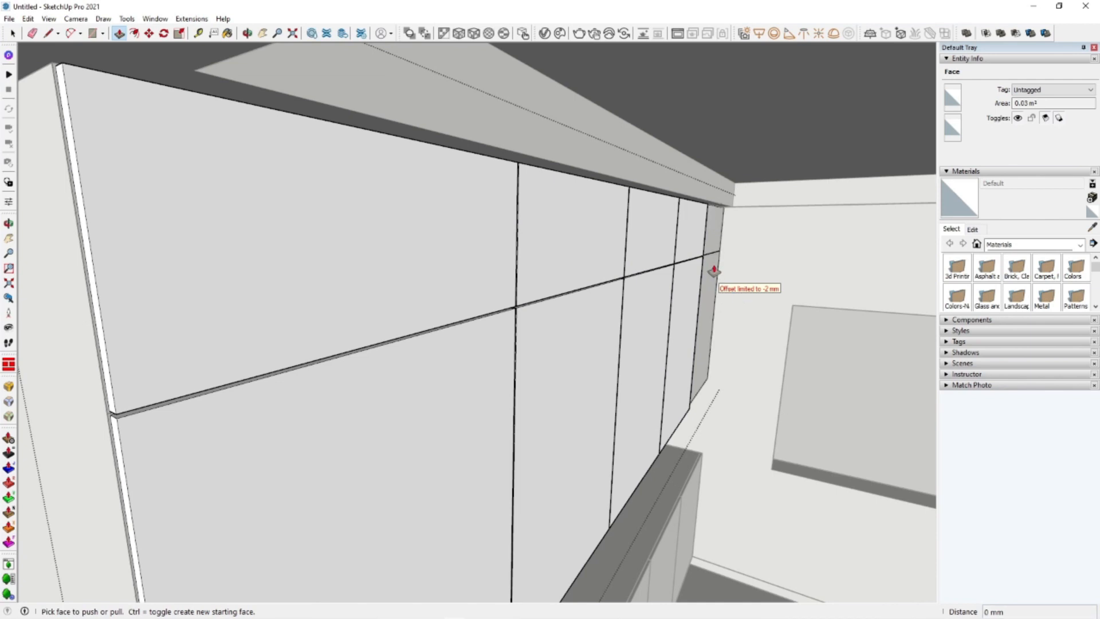
Push the side face of the upper cabinet's end door panel by 2 mm
double_click(711, 288)
scroll(709, 289, down, 3)
middle_drag(611, 339, 442, 158)
click(442, 158)
Shorten the lower end of the wide upper cabinet door next to the narrower end doors by 25 mm
middle_drag(441, 339, 631, 286)
scroll(674, 315, up, 2)
scroll(654, 312, down, 2)
scroll(697, 309, up, 3)
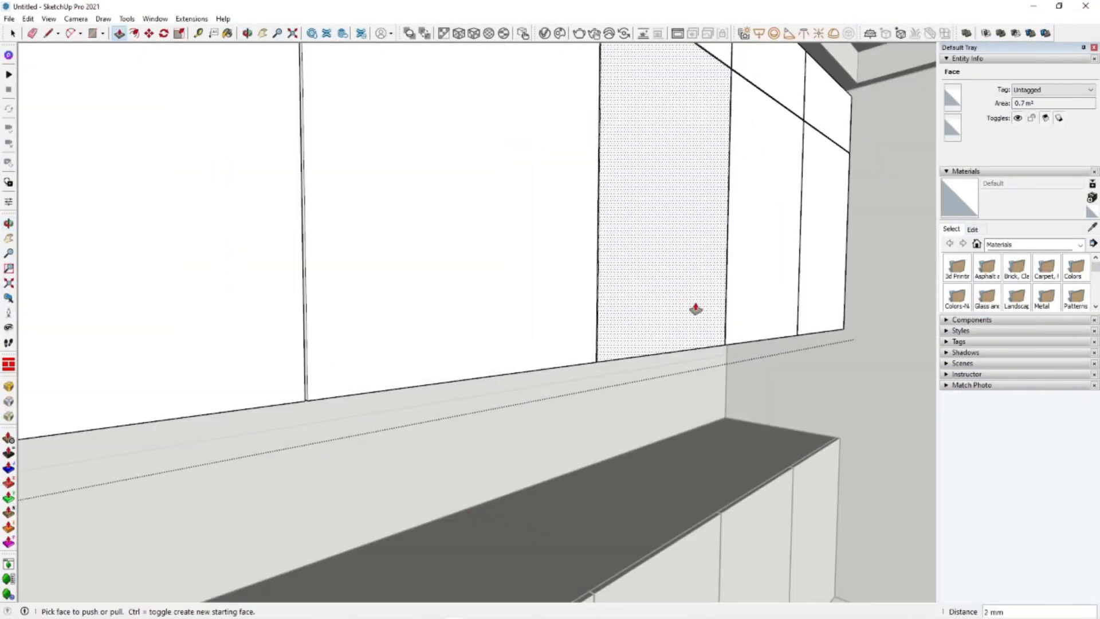
scroll(696, 310, up, 2)
middle_drag(668, 371, 596, 371)
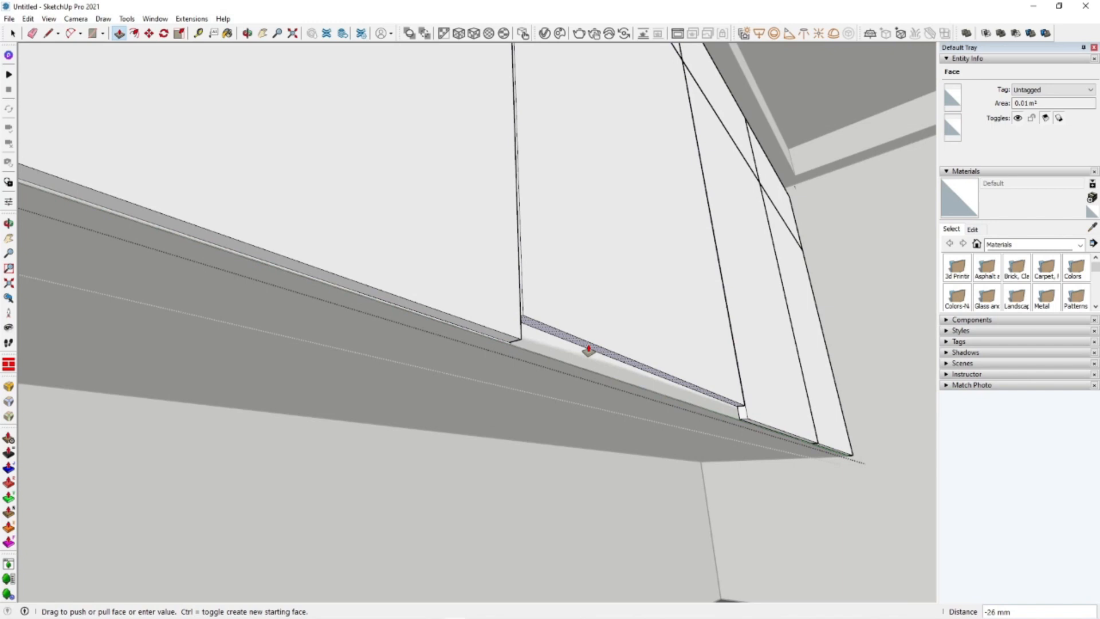
text(25)
key(Return)
middle_drag(594, 312, 533, 327)
key(space)
double_click(518, 396)
click(522, 387)
middle_drag(524, 385, 602, 329)
key(Delete)
click(624, 396)
mouse_move(622, 395)
middle_down()
mouse_move(611, 346)
mouse_move(609, 390)
middle_up()
key(ctrl+z)
click(602, 350)
middle_drag(601, 349, 413, 321)
scroll(629, 353, up, 1)
Draw a rectangle on the upper cabinet's underside behind the shortened door and push it up into a recess
key(r)
click(657, 379)
scroll(239, 269, up, 1)
scroll(239, 268, up, 2)
middle_drag(245, 278, 594, 348)
key(space)
click(559, 364)
key(p)
click(594, 348)
scroll(499, 406, down, 2)
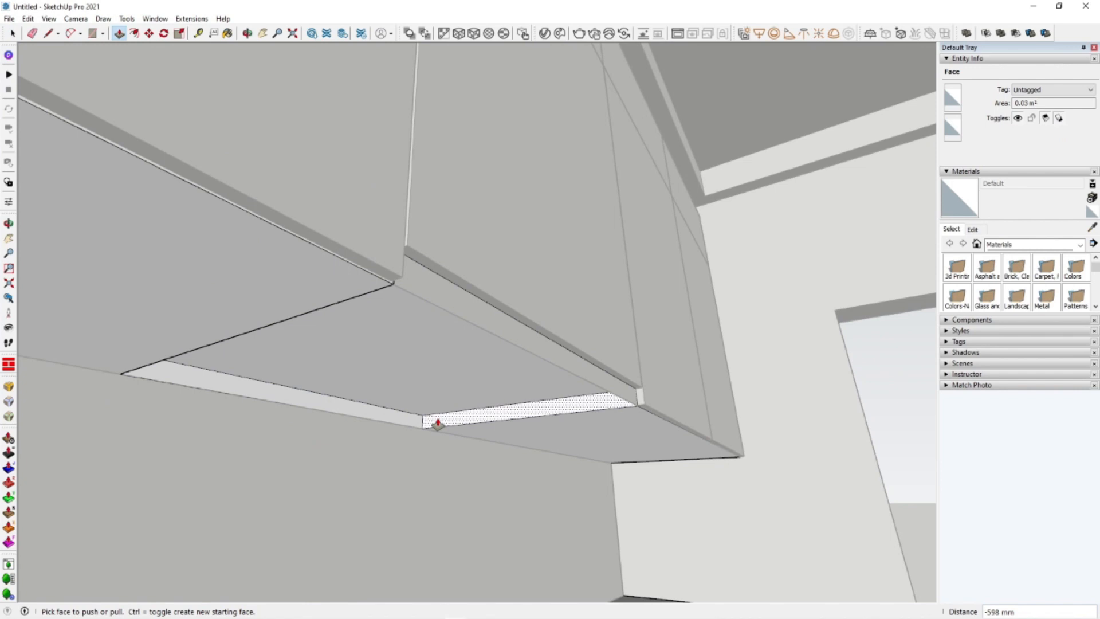
Push the leftover strip at the underside recess and delete the stray geometry there
middle_drag(395, 440, 388, 345)
click(388, 345)
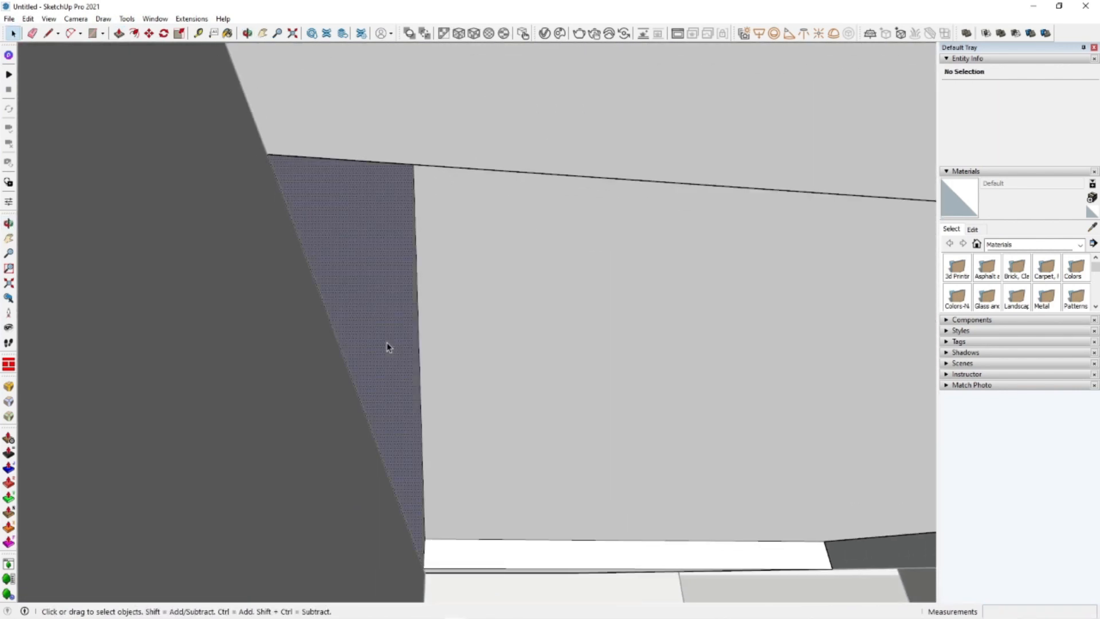
key(p)
click(386, 344)
click(398, 304)
middle_drag(491, 347, 304, 460)
scroll(304, 460, down, 2)
scroll(304, 459, down, 1)
middle_drag(562, 374, 550, 429)
key(space)
double_click(702, 382)
key(Delete)
middle_drag(703, 382, 667, 392)
click(771, 392)
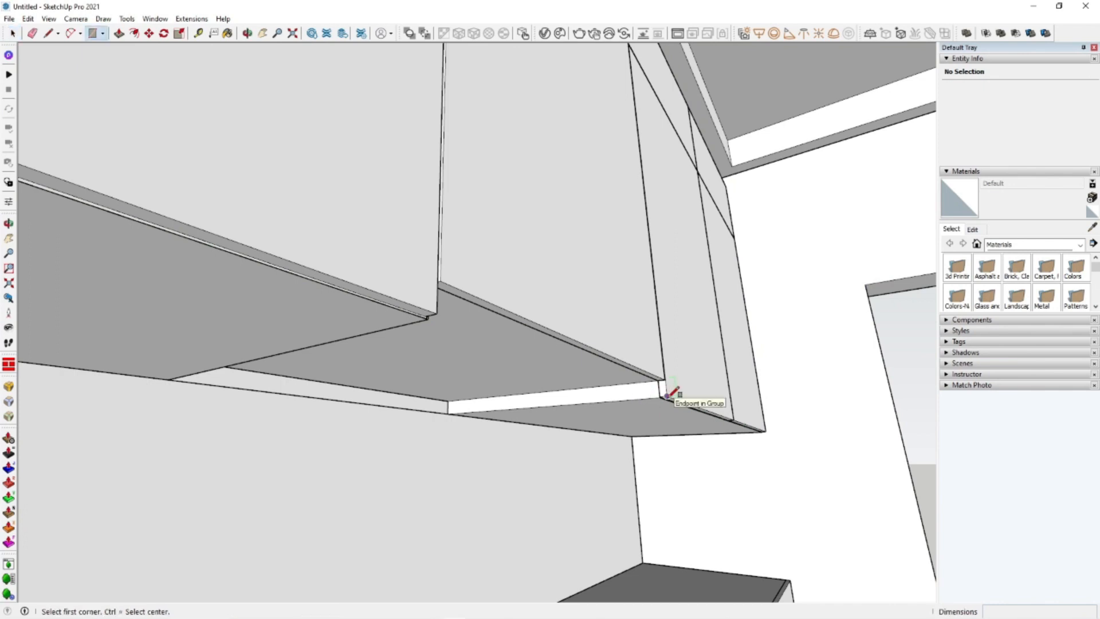
Draw a rectangle across the cabinet's underside recess and group it as the range hood base
scroll(667, 395, up, 3)
scroll(444, 335, down, 3)
middle_drag(426, 400, 579, 312)
click(363, 408)
key(space)
double_click(556, 338)
right_click(556, 338)
click(594, 437)
double_click(604, 367)
middle_drag(604, 367, 626, 363)
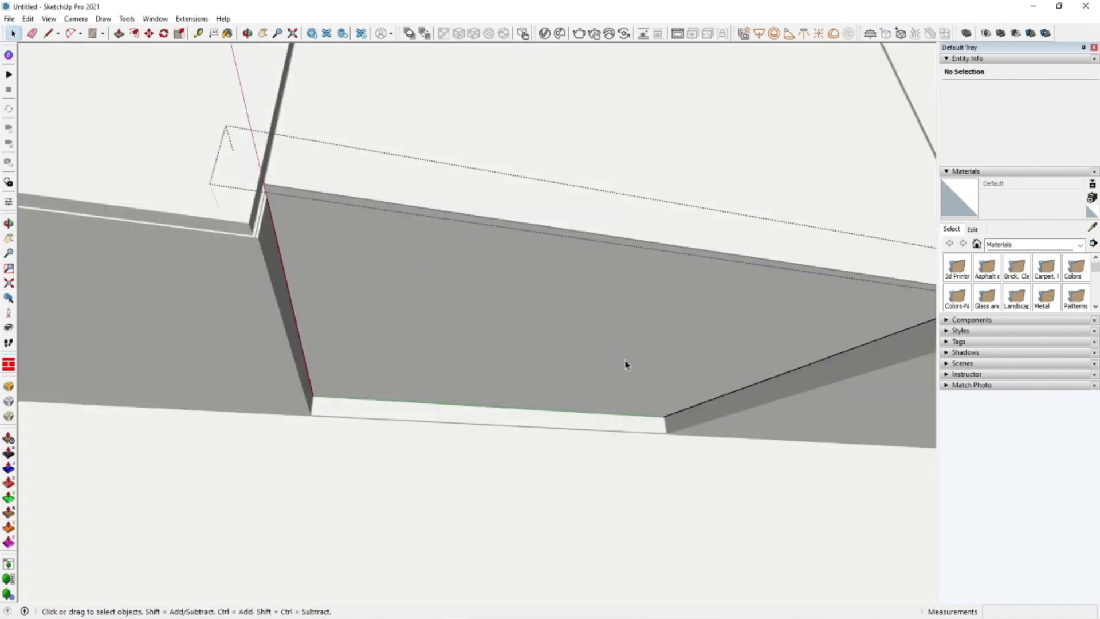
Extrude the range hood rectangle so its body fills the recess below the shortened door
key(p)
click(627, 363)
click(219, 281)
middle_drag(229, 280, 662, 338)
key(space)
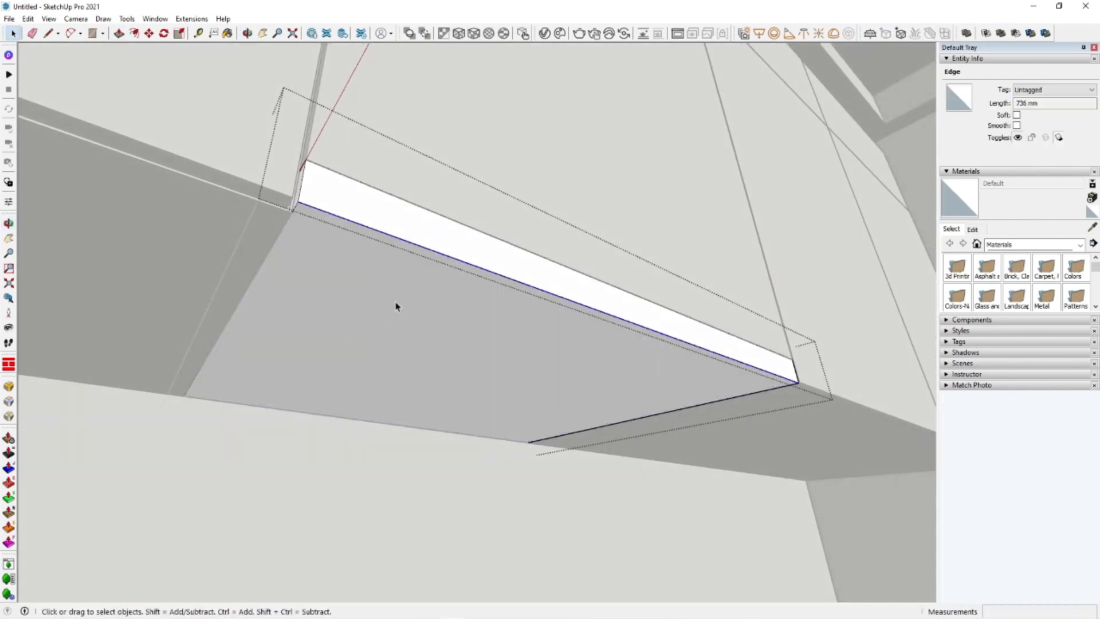
Offset the range hood's bottom face inward and push the inner face up to leave a frame
click(396, 306)
key(f)
click(424, 276)
key(p)
scroll(401, 353, up, 3)
click(404, 360)
middle_drag(405, 358, 488, 391)
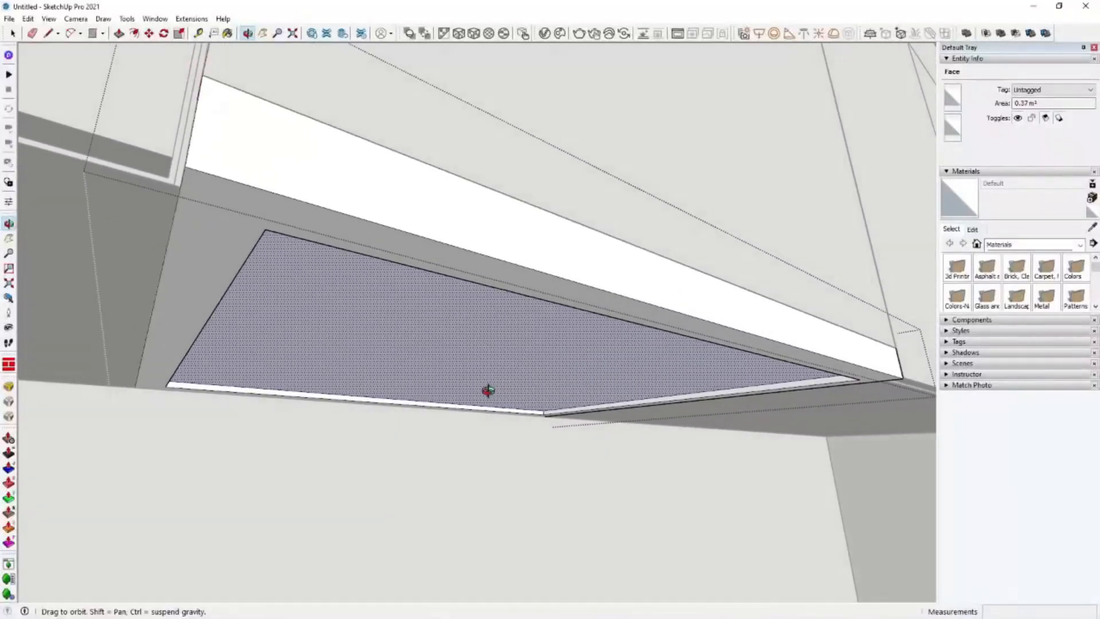
Round the range hood's lower front edge with a 2 mm offset and 6 segments
key(space)
click(378, 226)
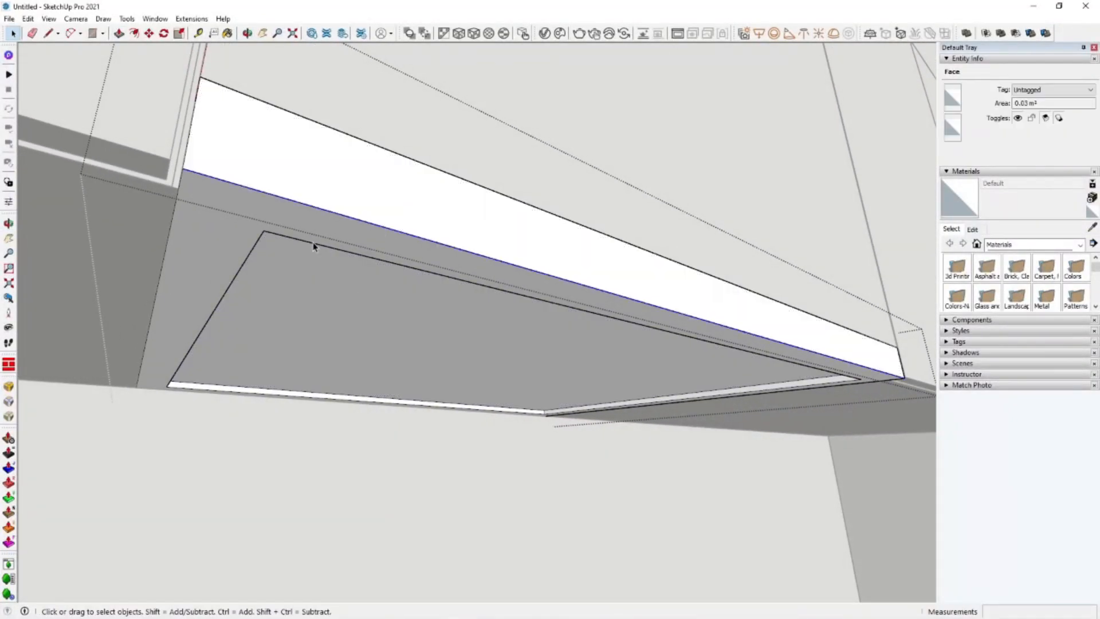
click(11, 388)
key(Return)
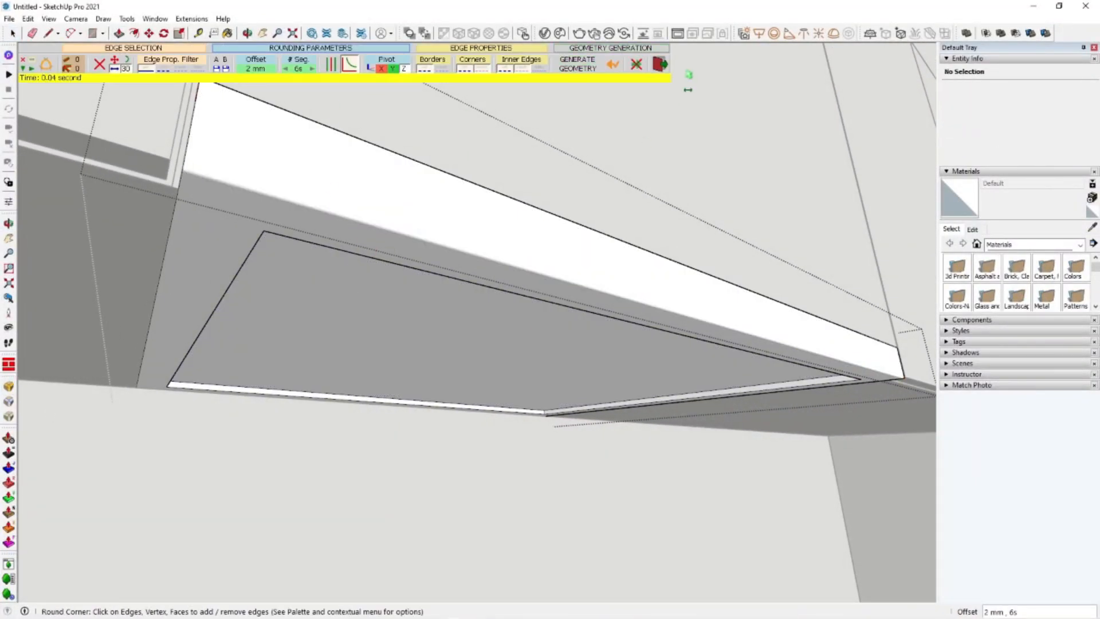
click(14, 34)
Draw a thin slot rectangle about 507 by 6 mm along one short side of the hood's recessed face
middle_drag(459, 285, 422, 299)
click(515, 312)
click(292, 277)
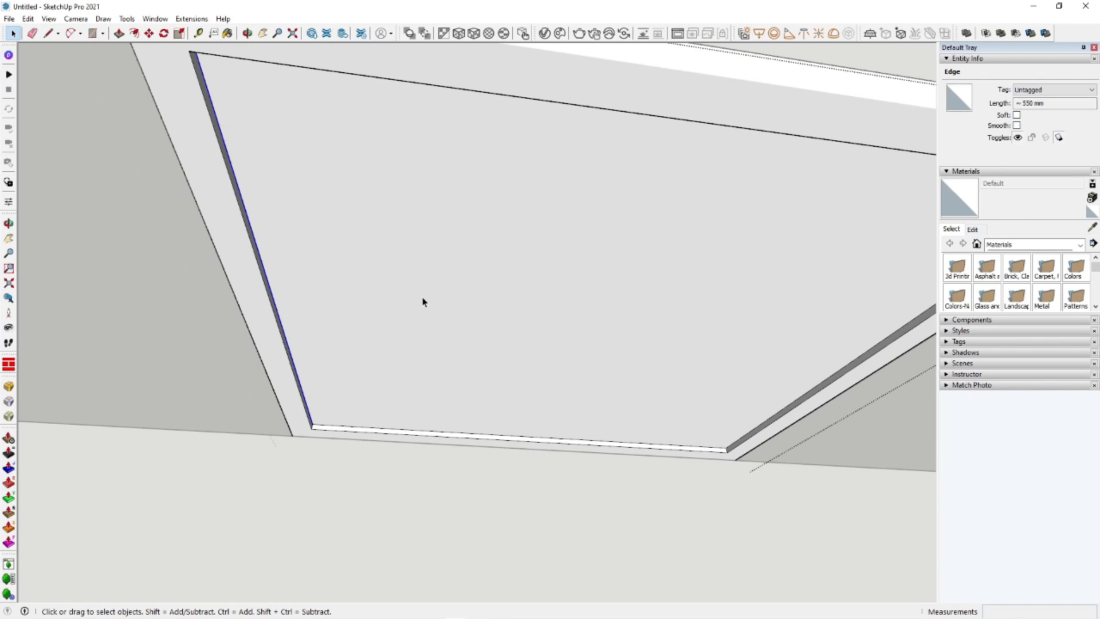
middle_drag(326, 151, 218, 141)
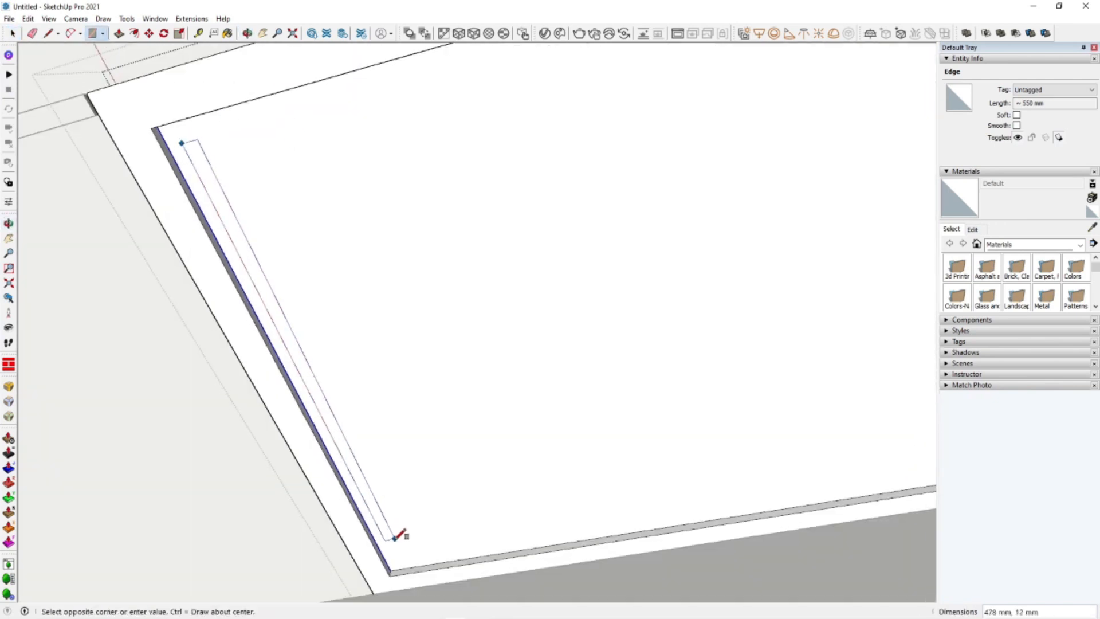
scroll(395, 537, up, 3)
scroll(393, 551, up, 1)
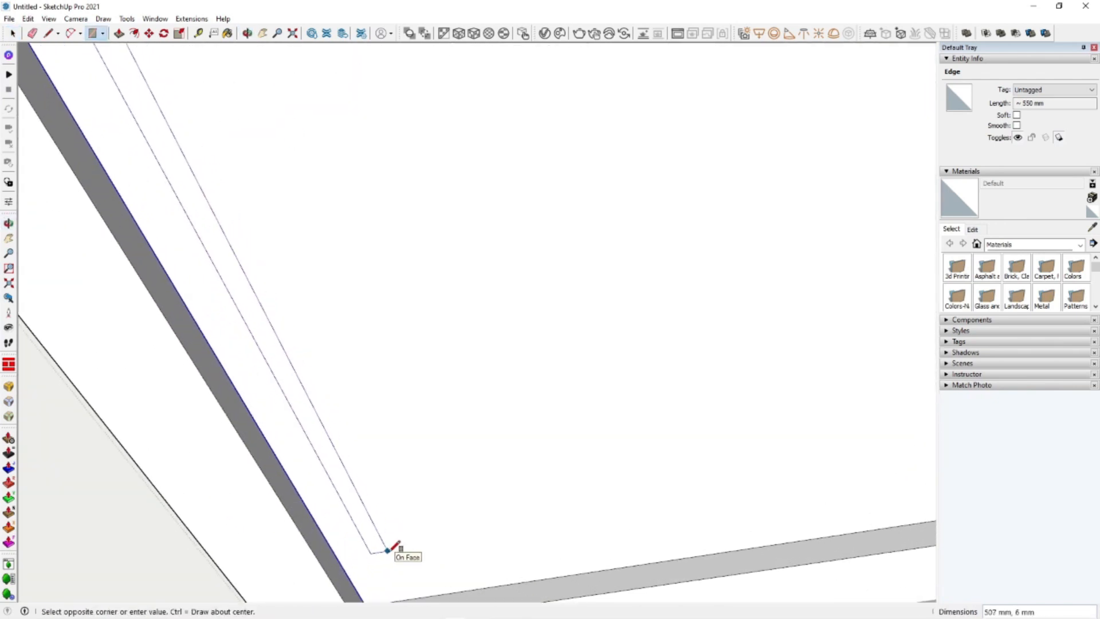
click(388, 551)
key(space)
Copy the slot rectangle to the opposite side of the hood face and divide the spacing into 20 copies
click(373, 538)
middle_drag(374, 539, 358, 458)
key(m)
click(333, 463)
key(ctrl)
scroll(333, 463, down, 3)
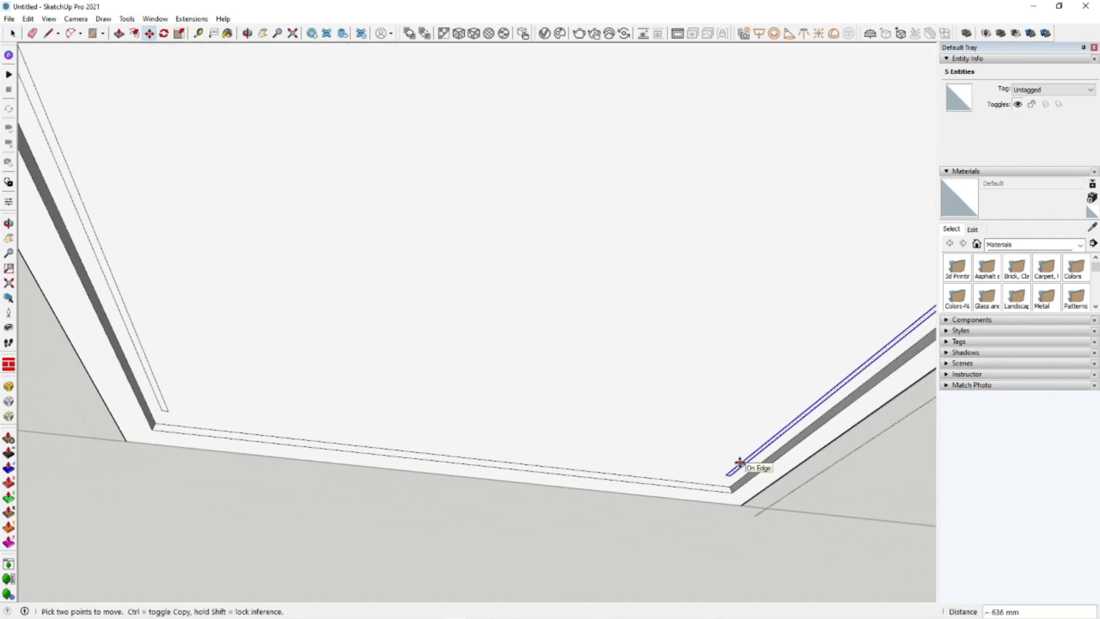
key(Return)
text(/20)
key(Return)
Push the first slot of the hood grille into the recessed face
key(space)
scroll(597, 448, down, 2)
middle_drag(253, 321, 290, 319)
key(p)
scroll(287, 318, up, 4)
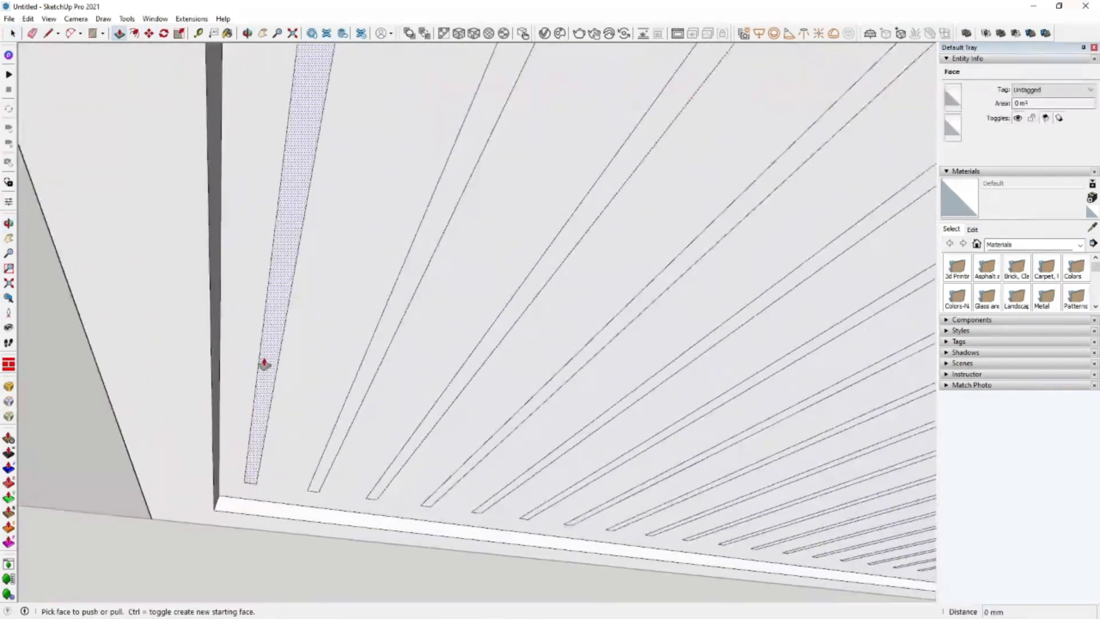
scroll(265, 363, up, 1)
click(270, 365)
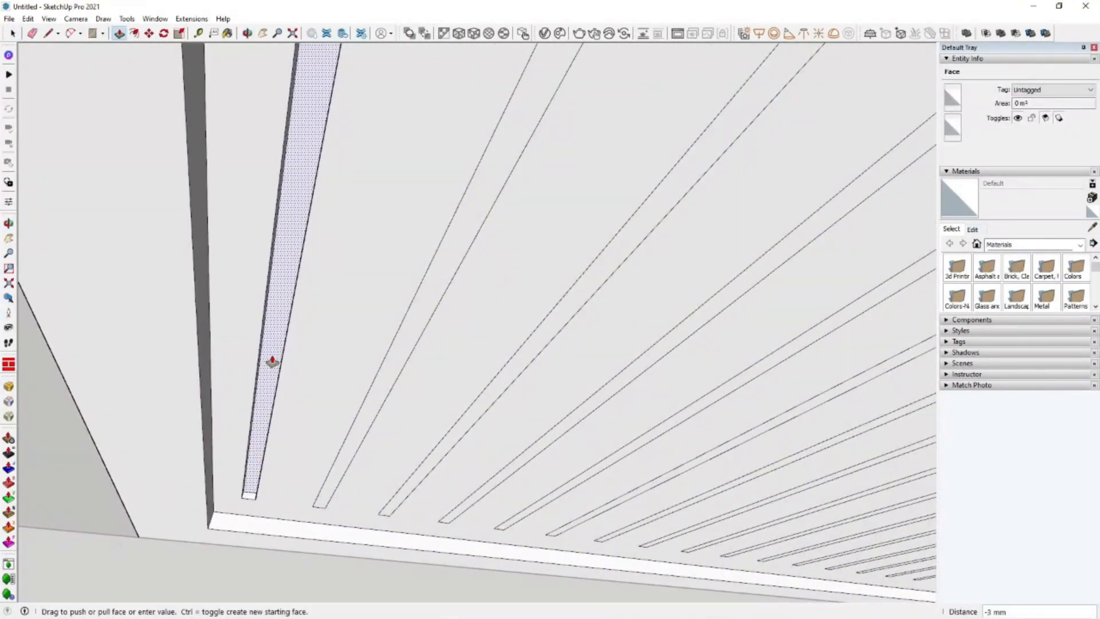
click(352, 444)
Apply the same recess depth to all the remaining grille slots and close the hood group
middle_drag(484, 494, 326, 405)
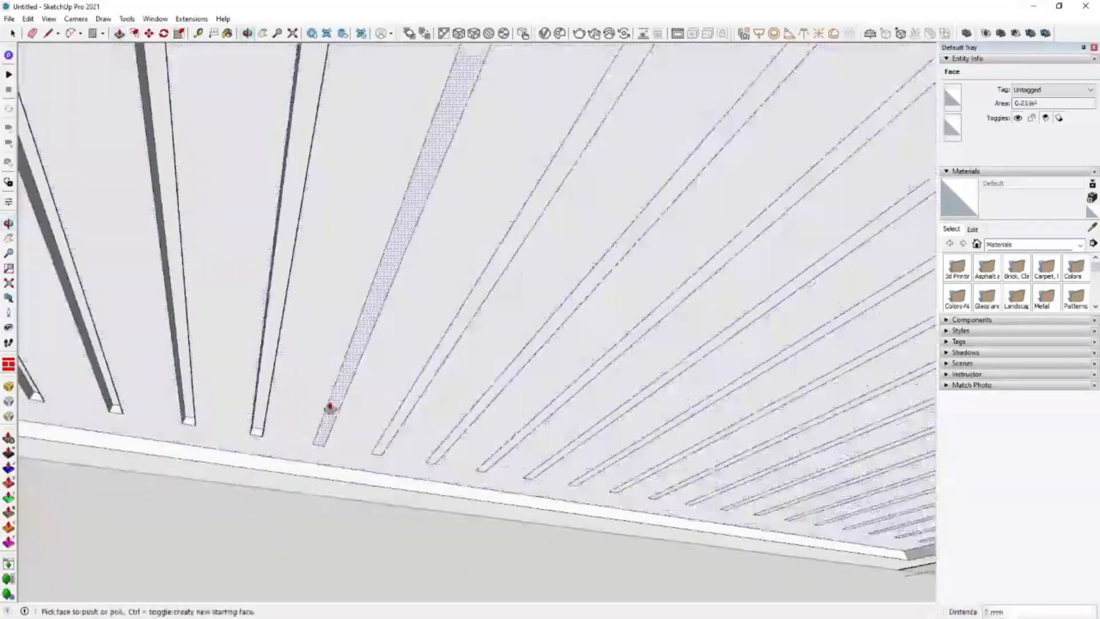
double_click(401, 423)
double_click(456, 436)
double_click(506, 448)
shift+middle_drag(521, 447, 280, 386)
double_click(296, 400)
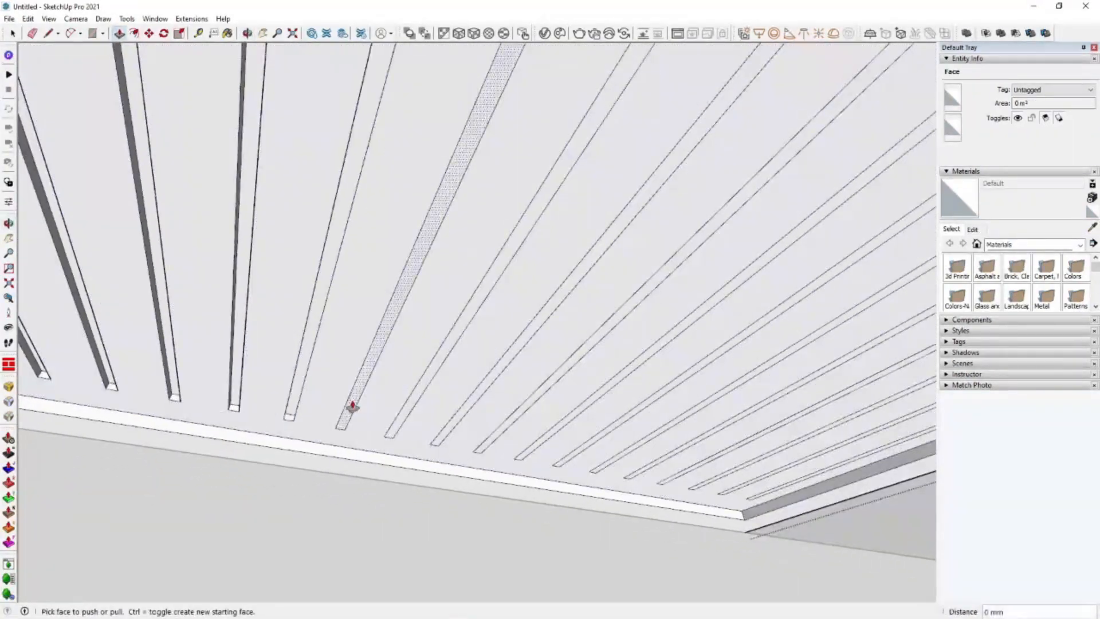
double_click(351, 407)
shift+middle_drag(408, 418, 266, 390)
click(266, 390)
click(191, 331)
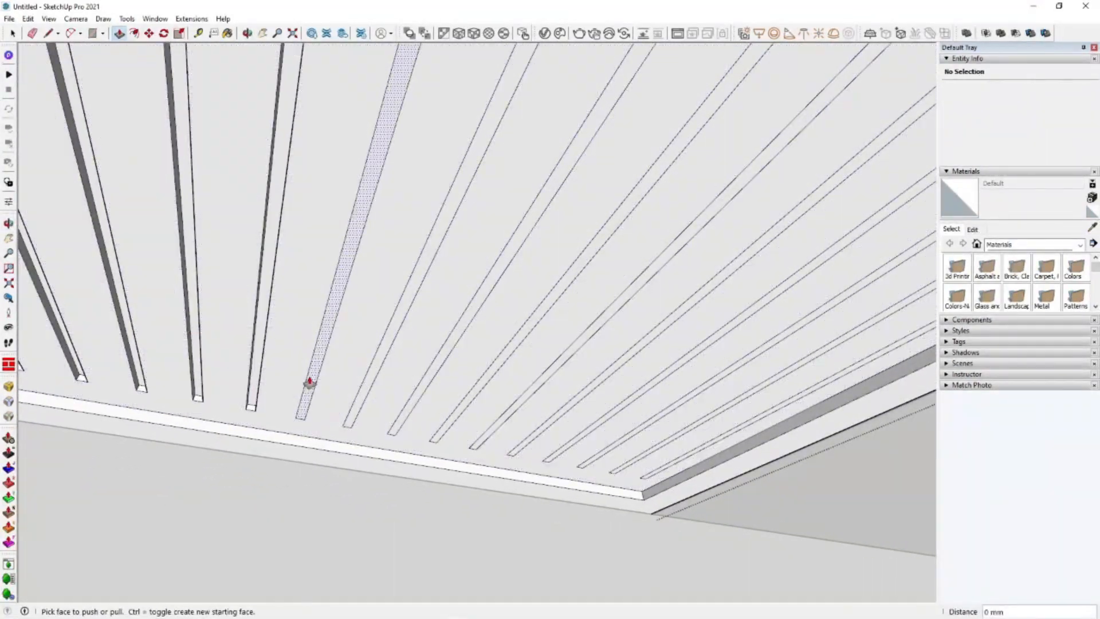
scroll(251, 354, up, 3)
shift+middle_drag(256, 345, 202, 331)
key(Escape)
double_click(288, 414)
double_click(380, 421)
double_click(446, 445)
double_click(507, 467)
shift+middle_drag(525, 461, 282, 418)
double_click(325, 433)
double_click(388, 442)
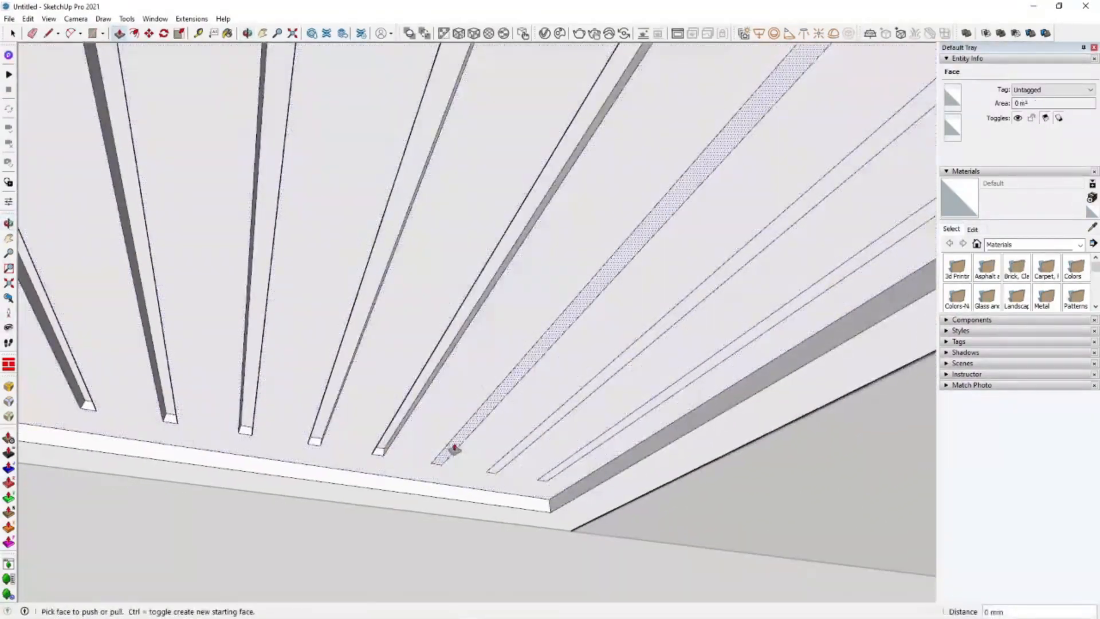
double_click(452, 450)
shift+middle_drag(465, 449, 301, 421)
click(342, 428)
click(341, 429)
double_click(403, 433)
key(space)
scroll(403, 388, down, 5)
middle_drag(400, 309, 411, 343)
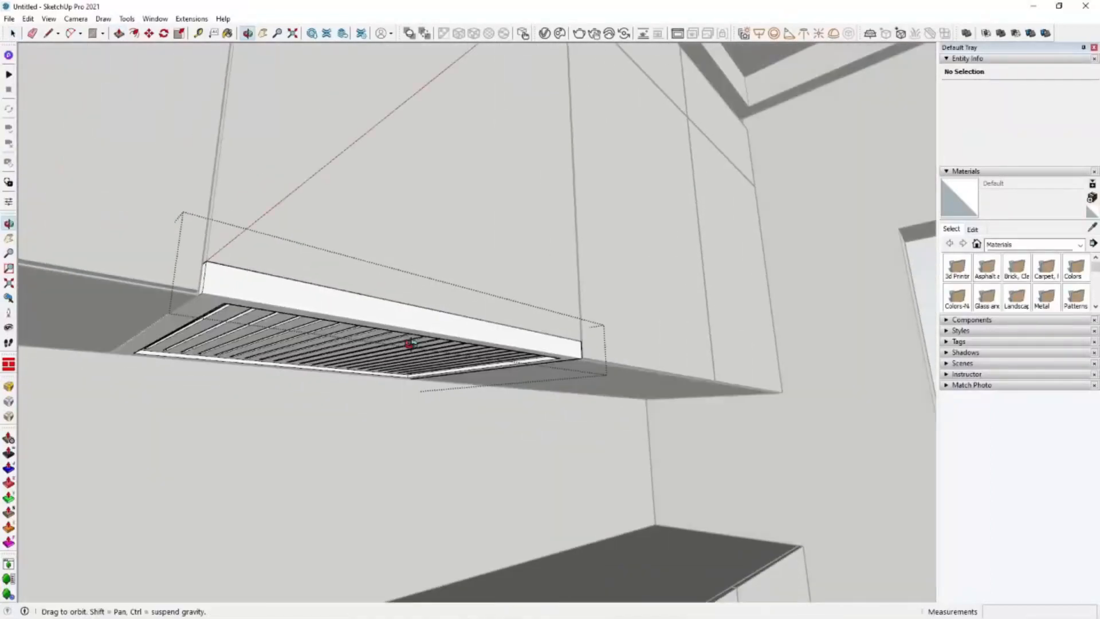
middle_drag(337, 273, 360, 336)
key(Escape)
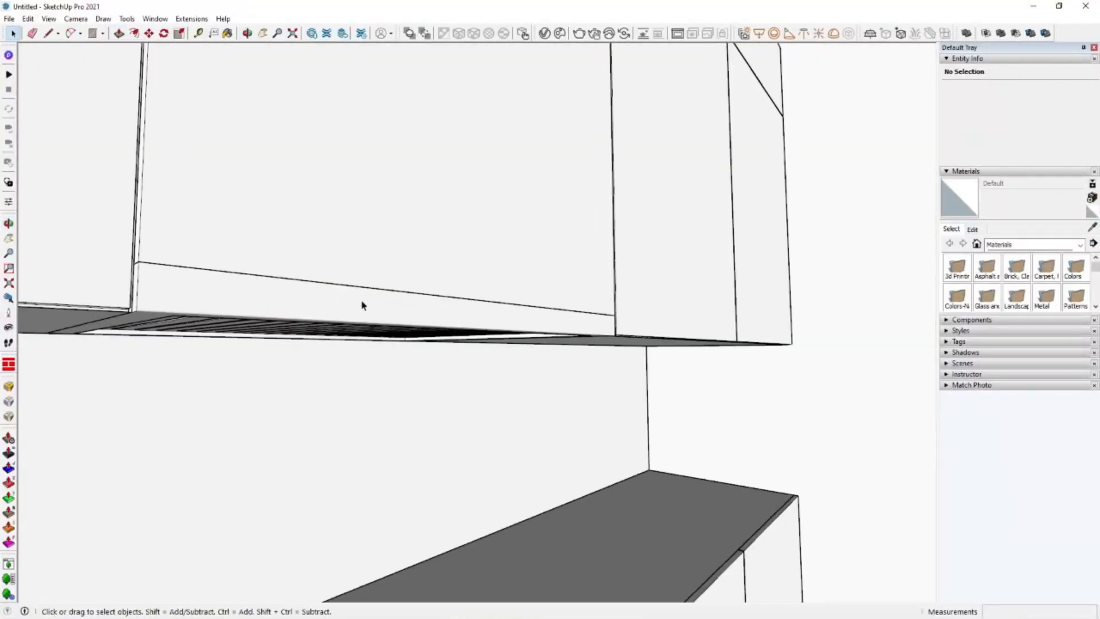
Draw a small horizontal rectangle on the range hood's front strip and make it a group
scroll(344, 305, up, 3)
key(r)
scroll(329, 308, up, 1)
click(307, 291)
key(space)
double_click(430, 315)
right_click(430, 315)
middle_drag(424, 312, 367, 312)
key(g)
Extrude the small rectangle on the hood's front into a thin panel and close its group
double_click(431, 316)
key(p)
click(433, 313)
key(space)
scroll(431, 310, down, 3)
click(479, 199)
scroll(573, 275, down, 5)
middle_drag(590, 324, 515, 270)
Move the small front panel group about 52 mm along the range hood's front strip
scroll(436, 219, up, 3)
click(434, 218)
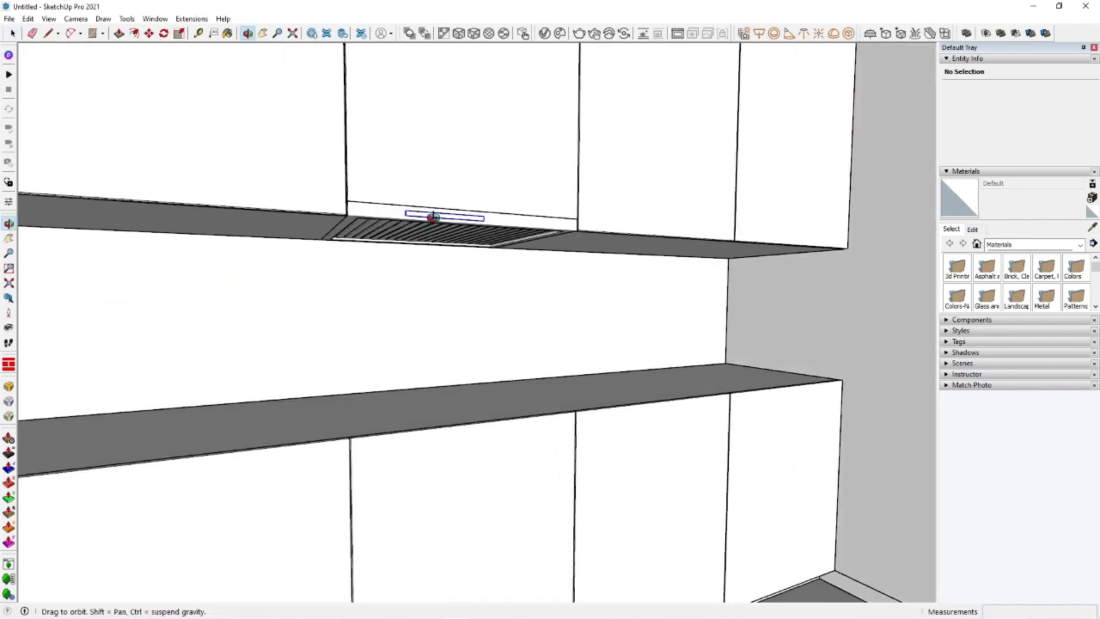
scroll(434, 217, up, 2)
key(m)
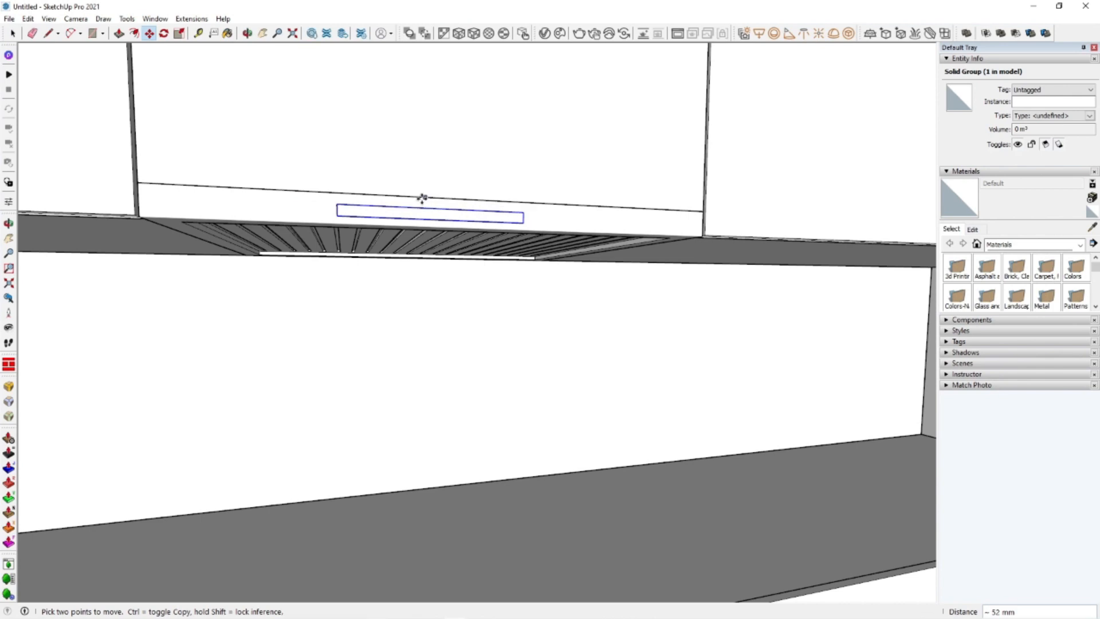
scroll(423, 198, down, 8)
key(space)
Draw a rectangle of about 613 by 3700 mm over the top of the kitchen base cabinets and make it a group
middle_drag(568, 386, 766, 322)
click(766, 322)
scroll(590, 322, up, 5)
key(r)
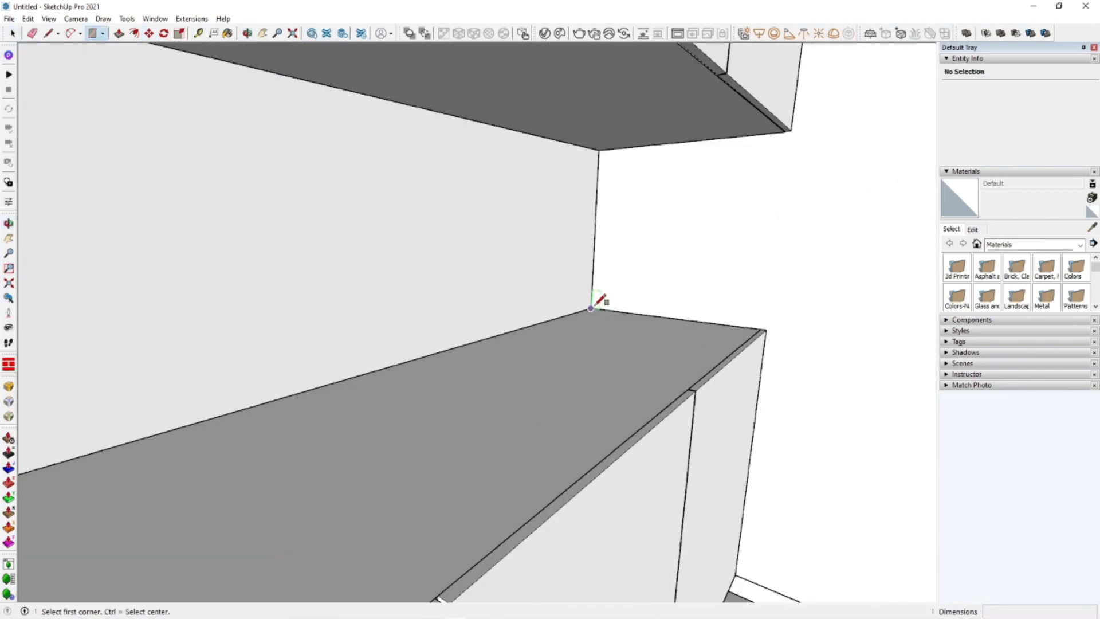
click(591, 308)
scroll(591, 309, down, 5)
scroll(381, 441, up, 2)
scroll(393, 450, up, 2)
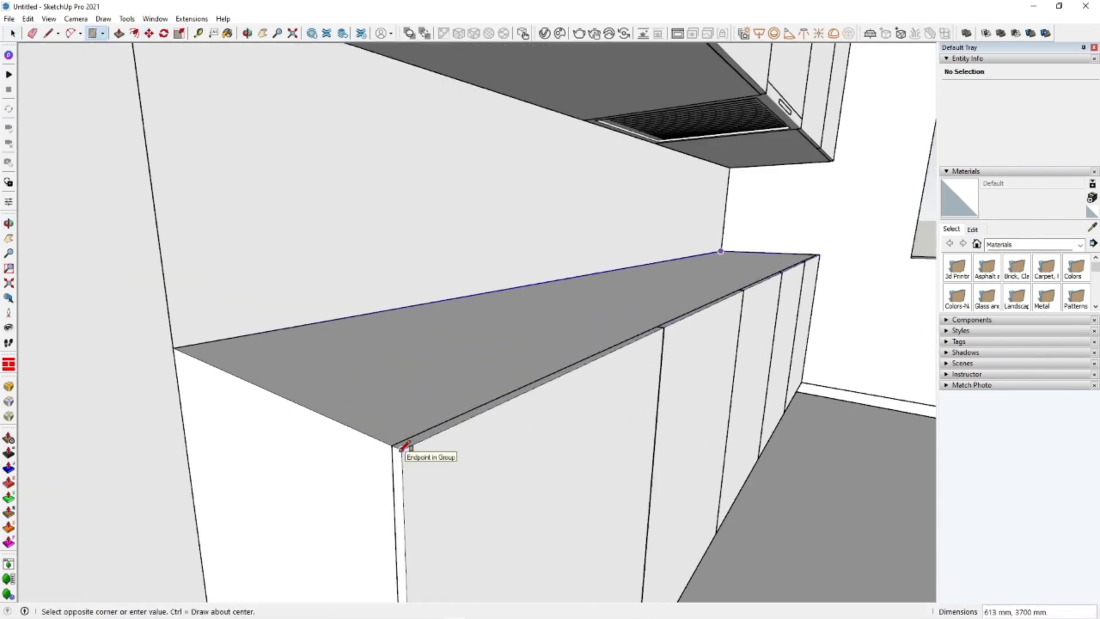
click(402, 450)
key(space)
double_click(454, 336)
right_click(454, 336)
click(493, 437)
Extrude the rectangle on the base cabinets upward into a thin countertop slab and close its group
double_click(493, 361)
key(p)
click(497, 356)
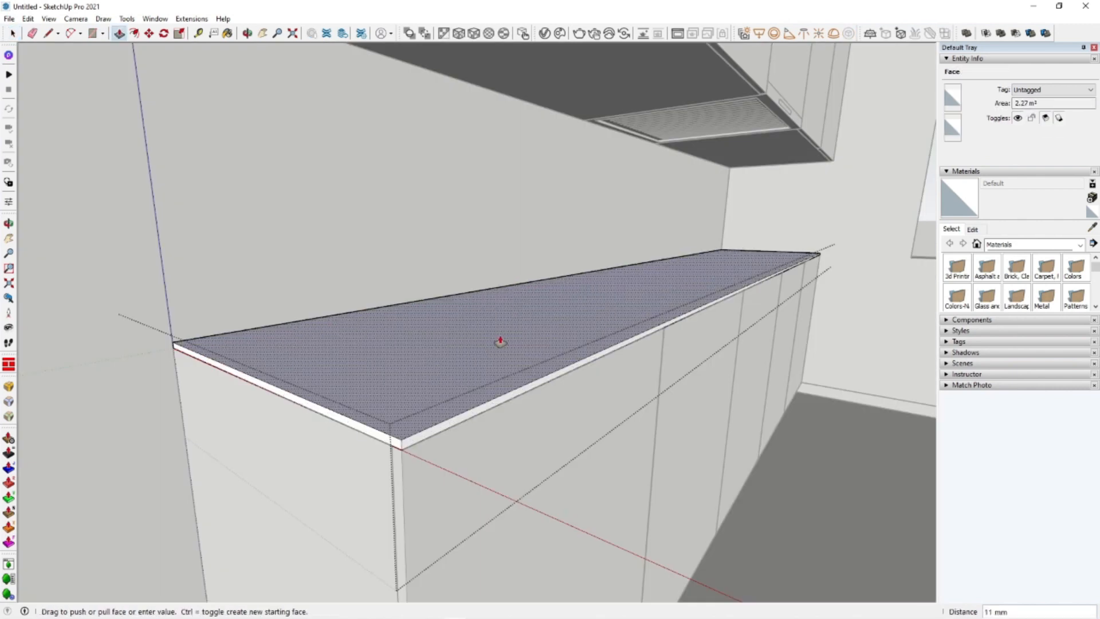
key(Return)
scroll(530, 402, down, 2)
middle_drag(531, 403, 501, 381)
key(space)
Select the small panel on the range hood's front strip and move it about 20 mm
scroll(545, 385, down, 2)
click(607, 341)
click(572, 281)
middle_drag(571, 281, 386, 240)
scroll(460, 277, up, 3)
scroll(395, 253, up, 3)
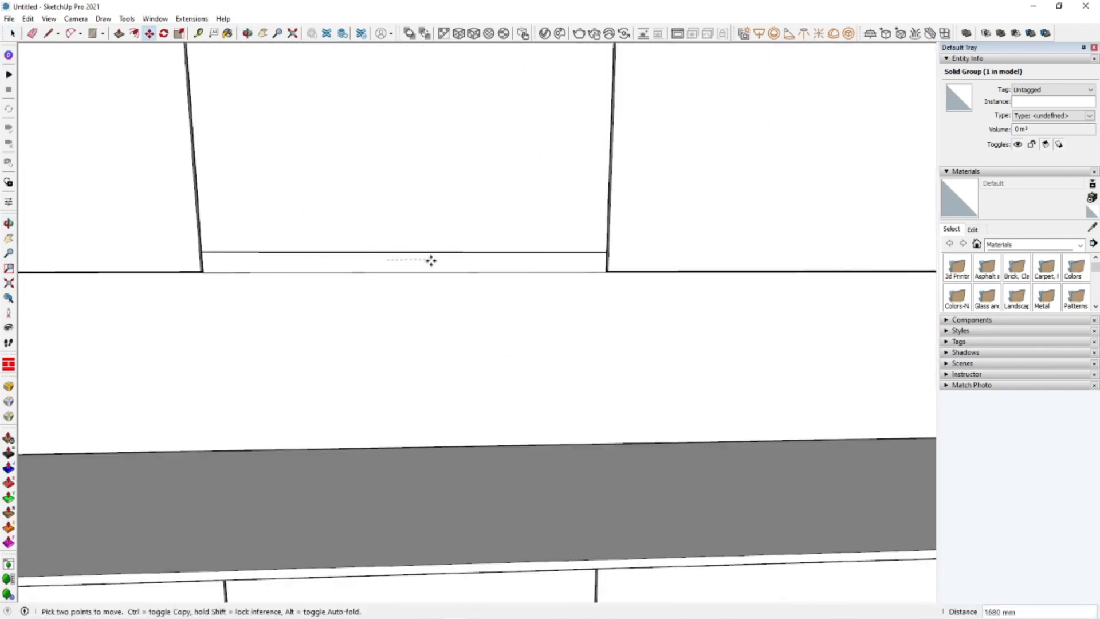
key(Escape)
scroll(366, 261, up, 4)
key(Escape)
scroll(400, 260, down, 4)
middle_drag(400, 260, 573, 189)
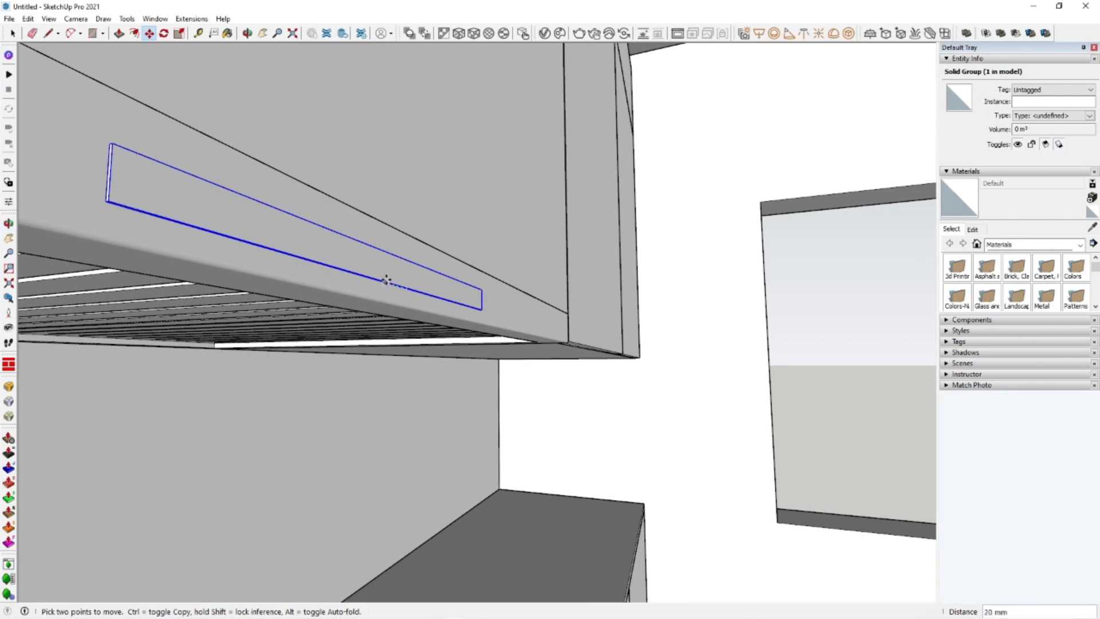
middle_drag(460, 262, 189, 278)
scroll(458, 318, down, 3)
middle_drag(458, 318, 636, 275)
key(space)
scroll(426, 317, down, 4)
scroll(460, 383, down, 3)
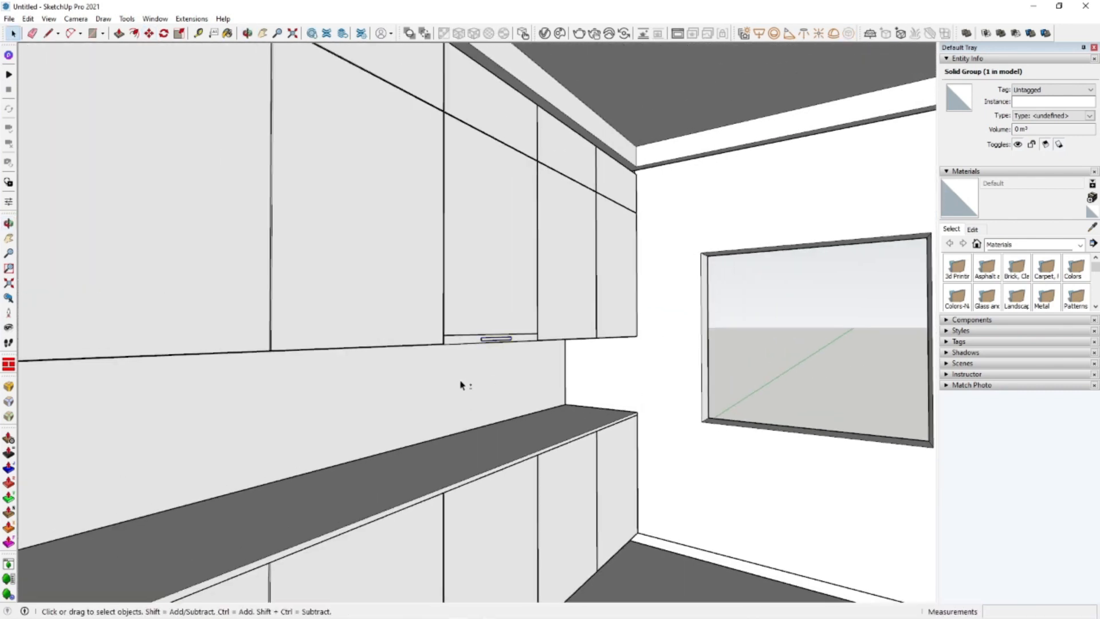
Select the kitchen's cabinet, countertop and range hood parts and combine them into one group
click(460, 383)
middle_drag(460, 383, 531, 278)
scroll(609, 326, up, 3)
click(609, 327)
shift+click(574, 325)
scroll(575, 324, down, 4)
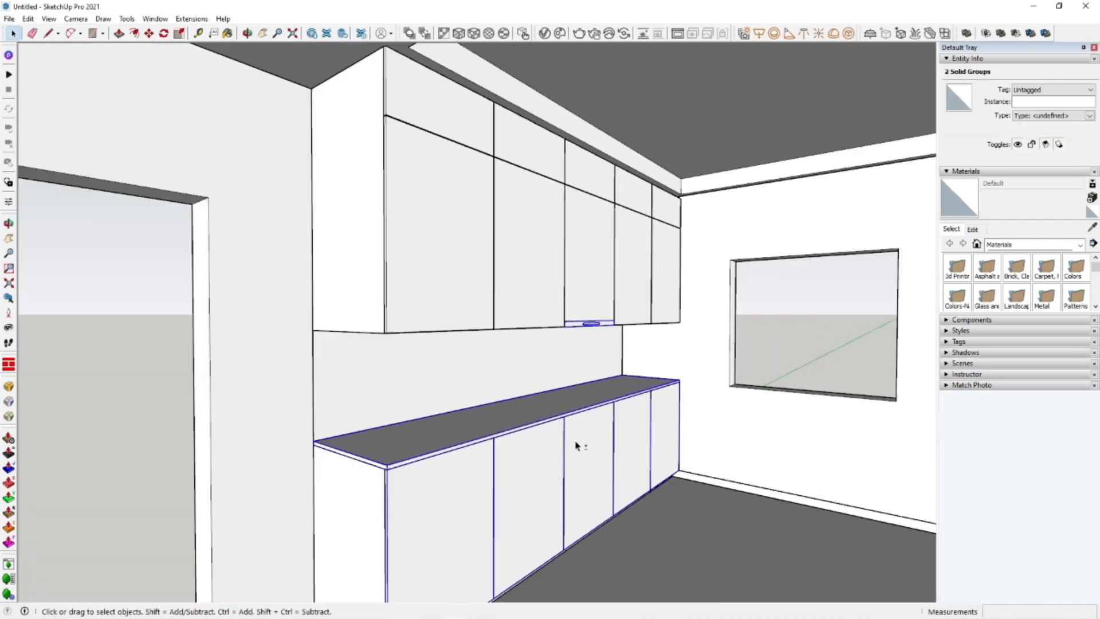
right_click(364, 281)
click(417, 395)
Draw a floor rectangle of about 2260 by 602 mm in front of the kitchen cabinets for an island and make it a group
middle_drag(384, 292, 521, 343)
scroll(510, 457, down, 3)
middle_drag(510, 457, 653, 450)
scroll(692, 408, up, 3)
key(r)
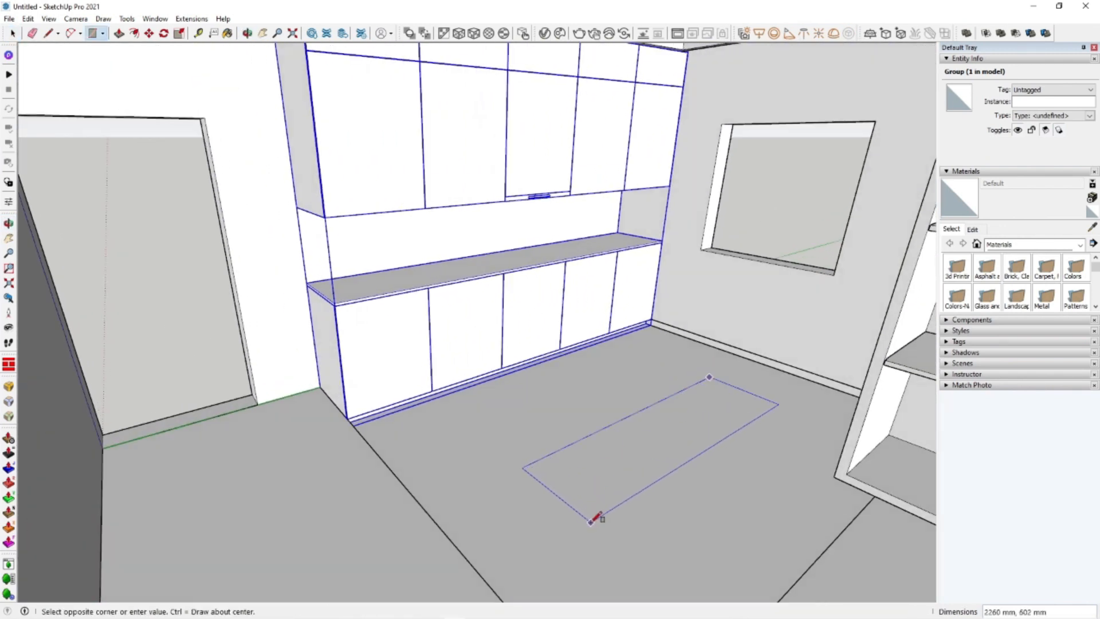
double_click(611, 464)
right_click(612, 463)
click(649, 296)
Extrude the island rectangle up to the height of the kitchen countertop
double_click(632, 471)
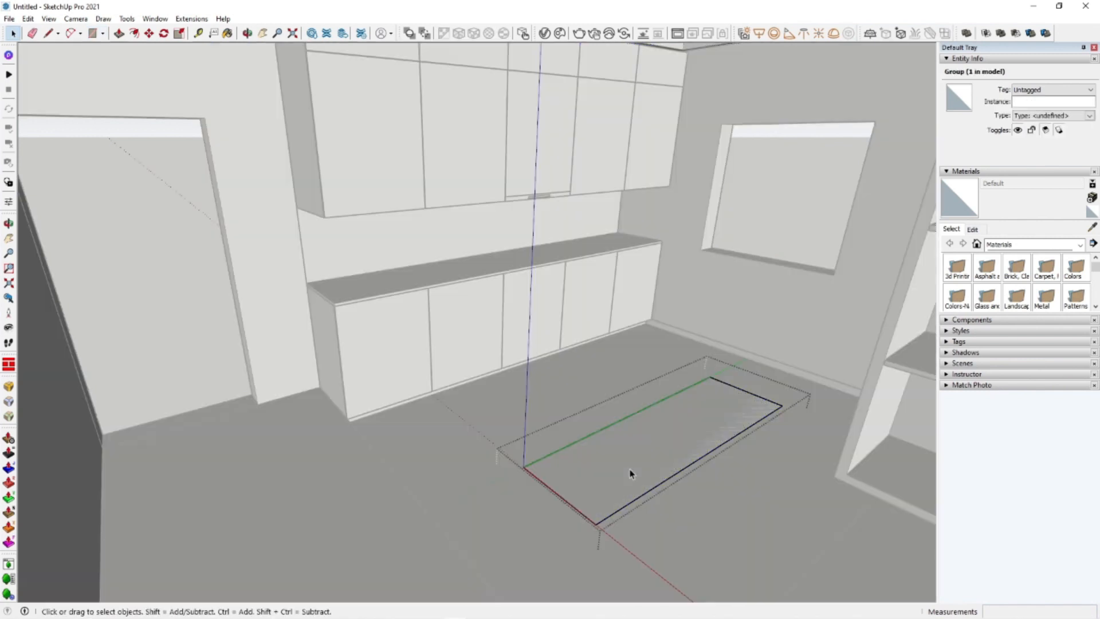
key(p)
click(640, 462)
click(364, 304)
middle_drag(363, 304, 430, 347)
Copy the island's bottom edges upward and recess the resulting plinth strip by about 25 mm on two adjacent sides
key(space)
drag(431, 347, 773, 521)
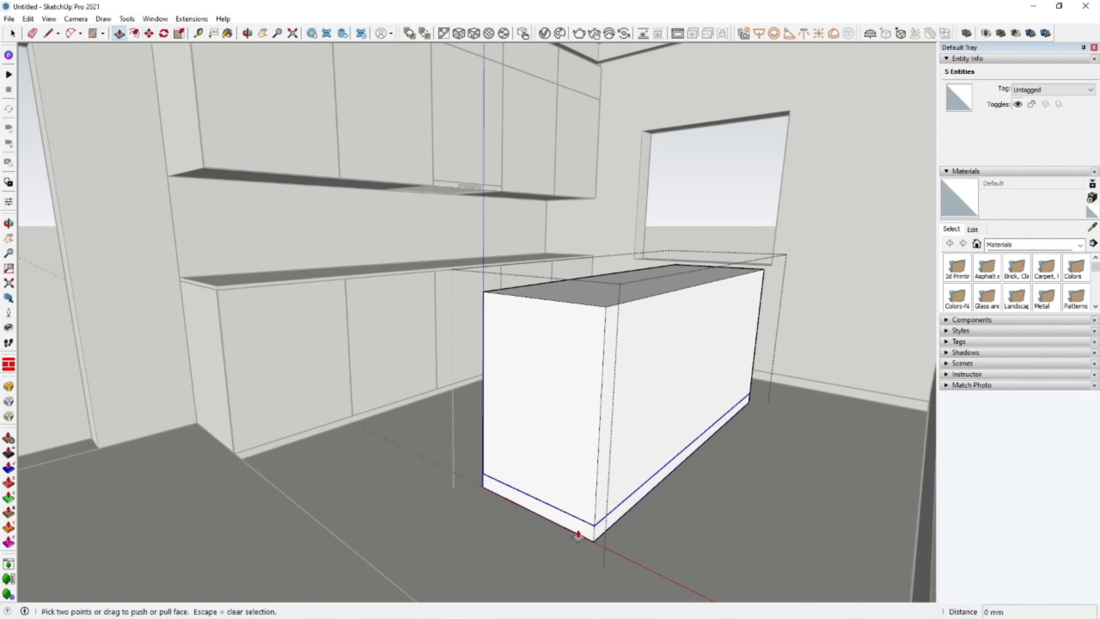
scroll(578, 536, up, 2)
click(593, 533)
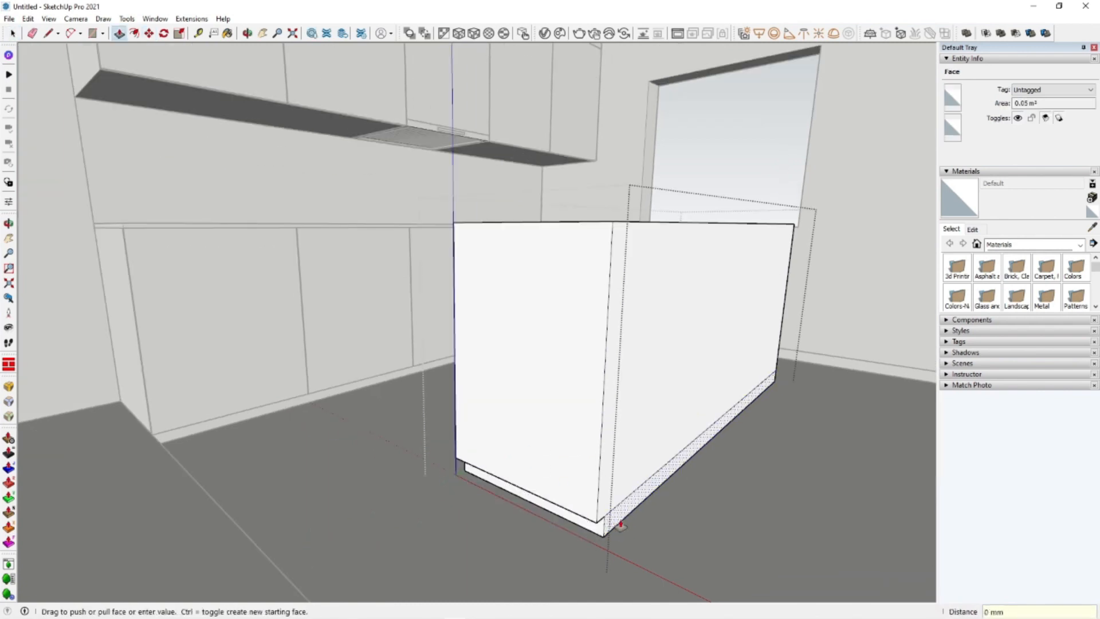
double_click(621, 525)
scroll(544, 393, up, 3)
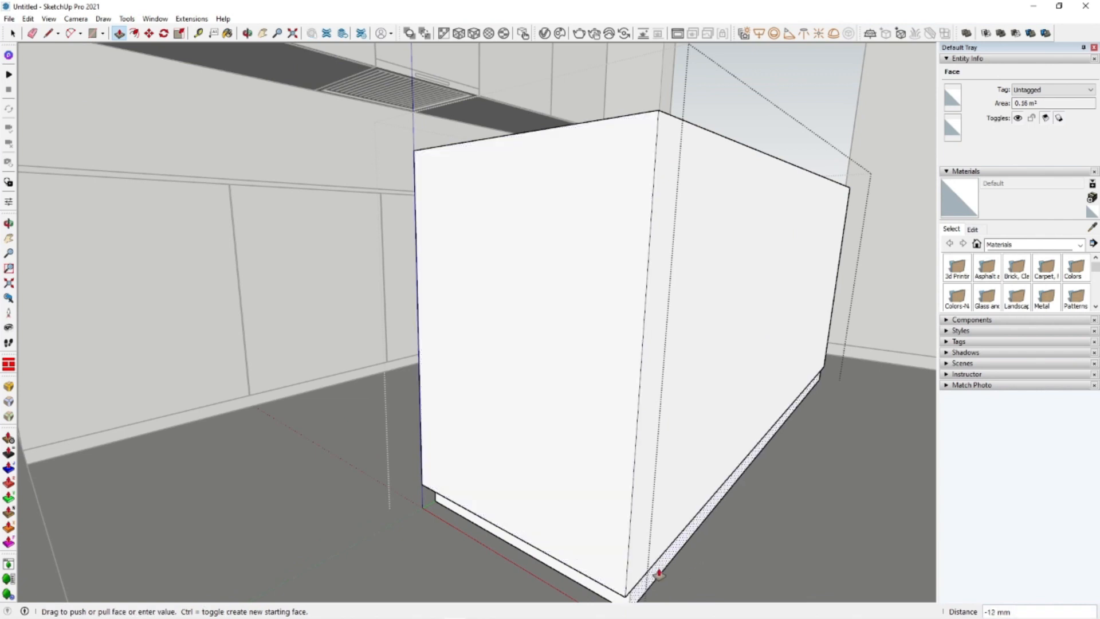
click(582, 591)
Recess the plinth strip on the island's remaining sides by 25 mm
middle_drag(518, 482, 592, 501)
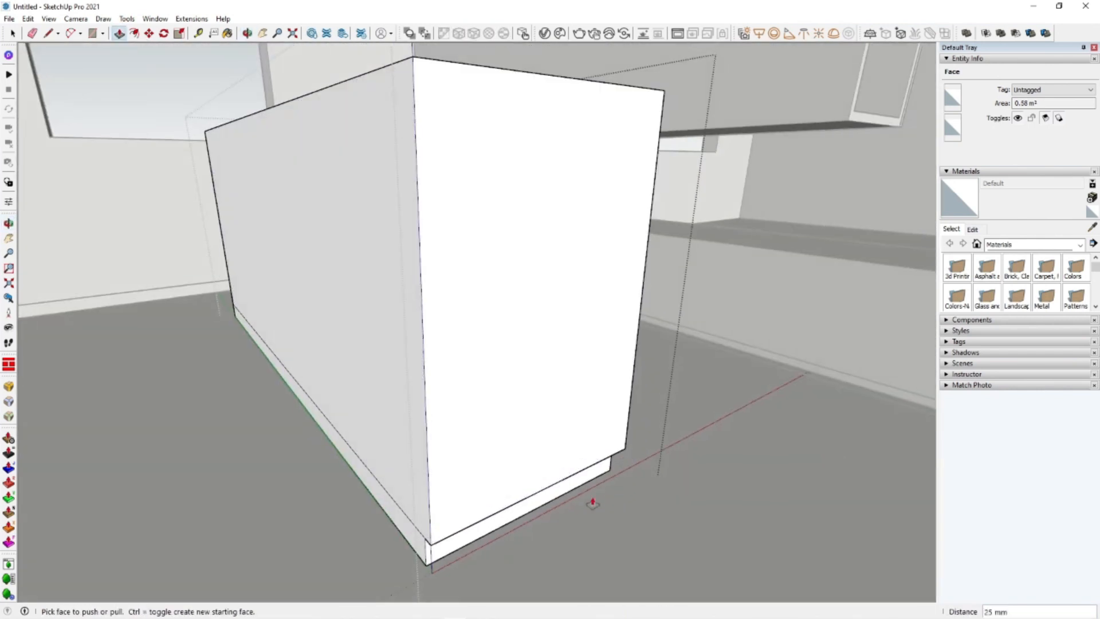
key(Return)
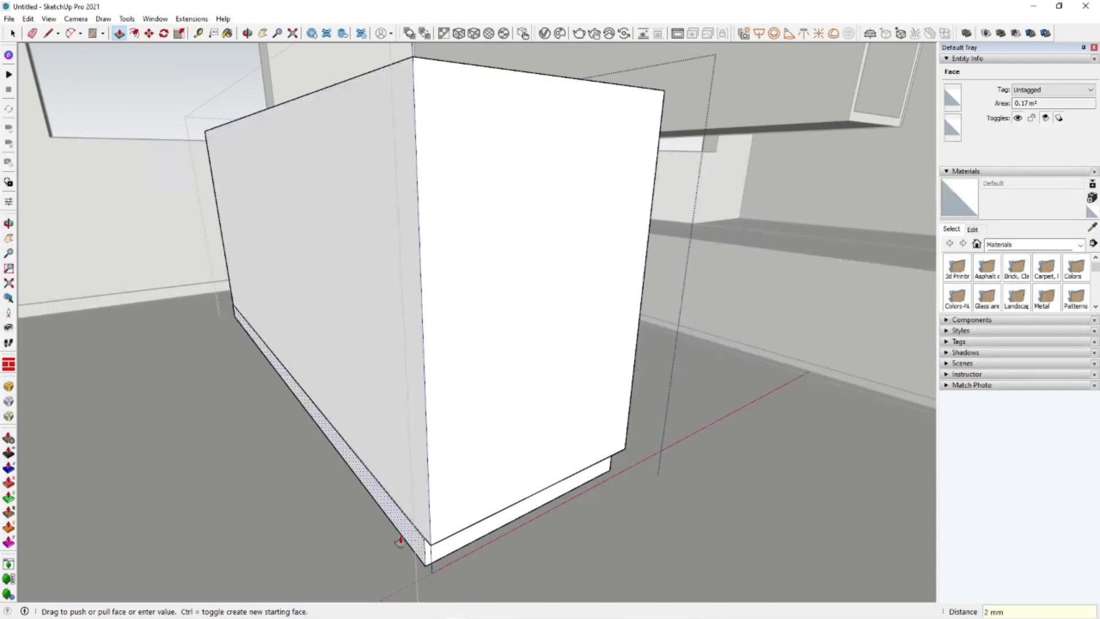
key(Return)
middle_drag(301, 304, 424, 480)
scroll(458, 516, up, 2)
middle_drag(509, 533, 592, 315)
middle_drag(719, 384, 850, 362)
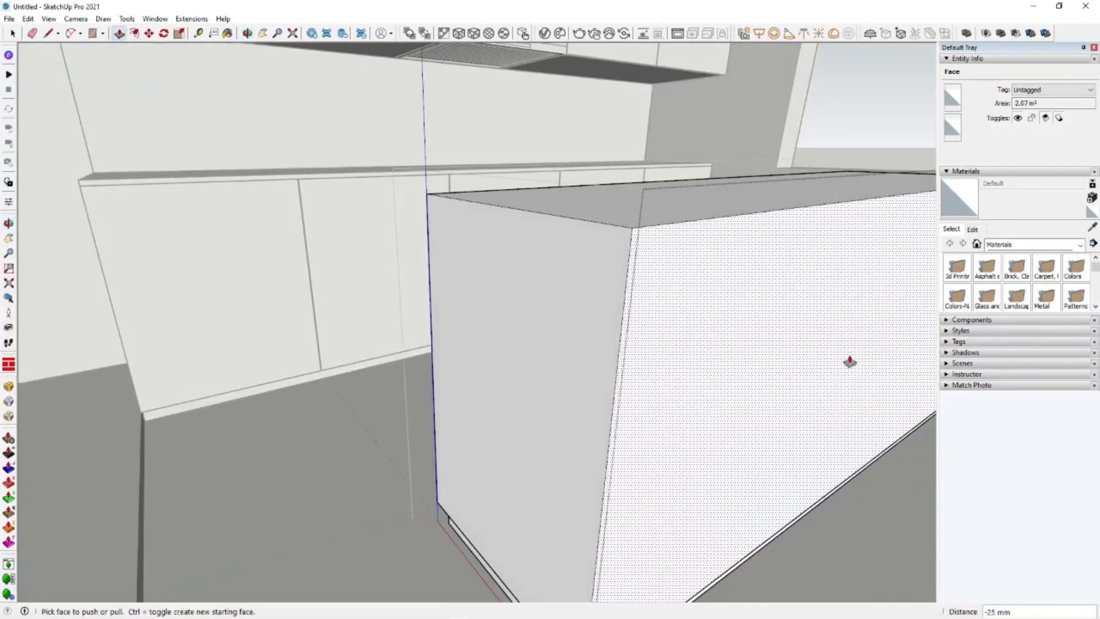
scroll(850, 361, up, 3)
middle_drag(579, 338, 562, 353)
Close the island group and scale it shorter along its length
key(space)
key(Escape)
click(712, 287)
middle_drag(712, 287, 722, 326)
key(s)
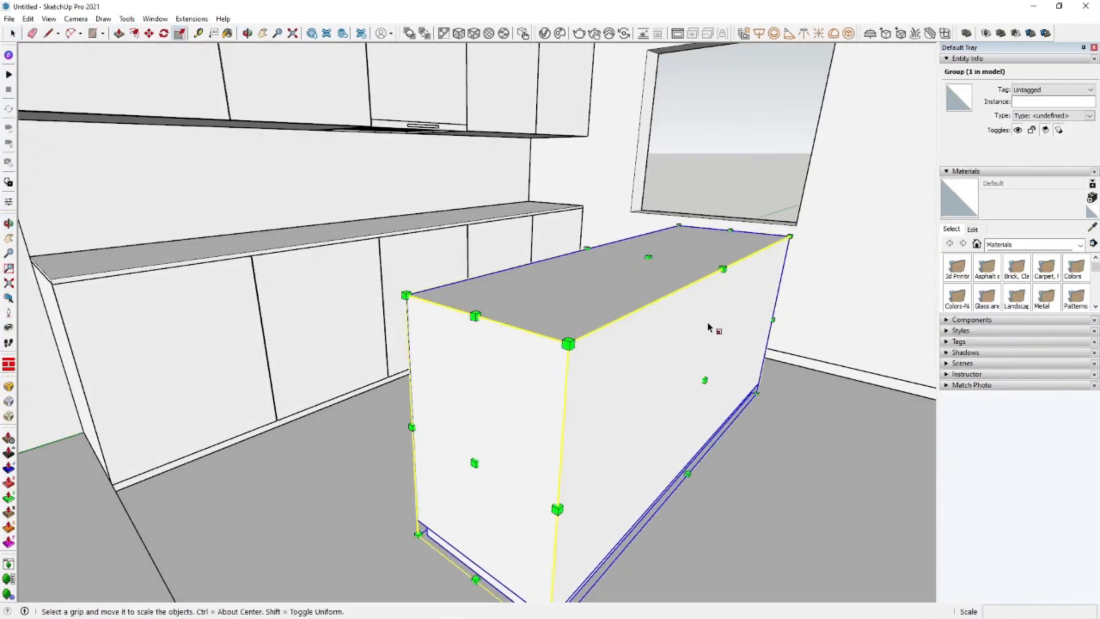
middle_drag(676, 365, 172, 307)
key(space)
middle_drag(553, 304, 496, 319)
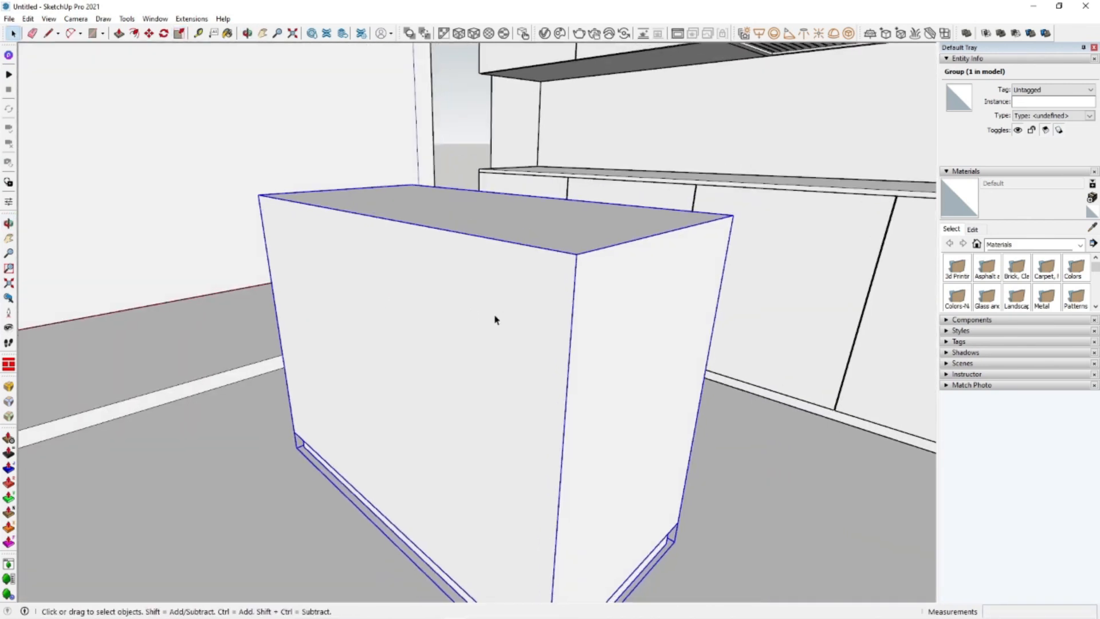
Copy the island's upper long and short edges down about 25 mm to mark the tabletop thickness
double_click(597, 252)
click(596, 254)
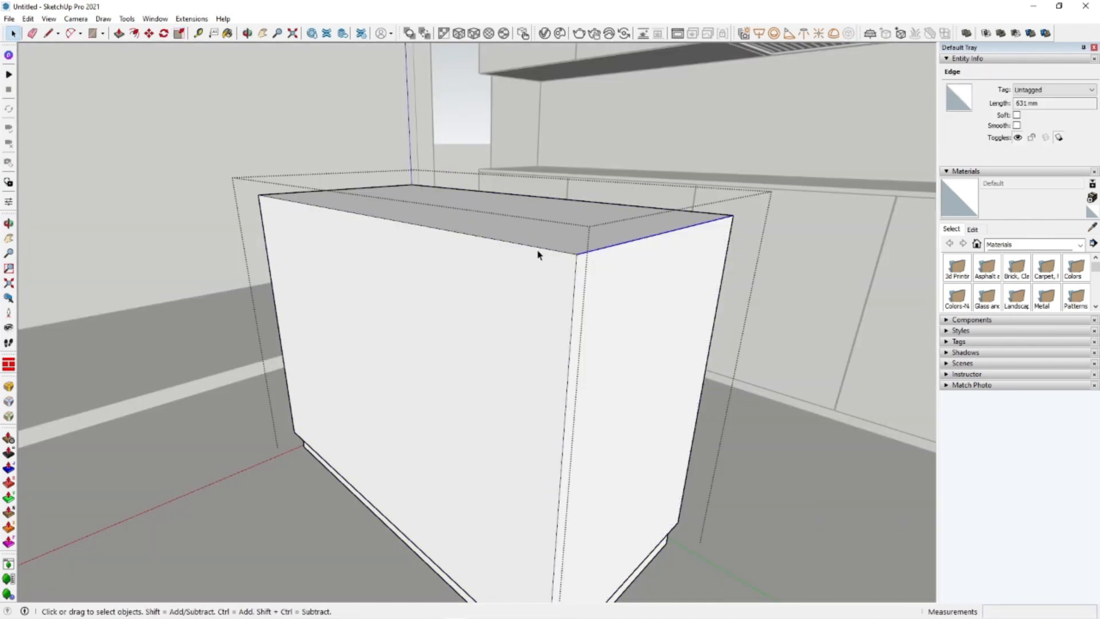
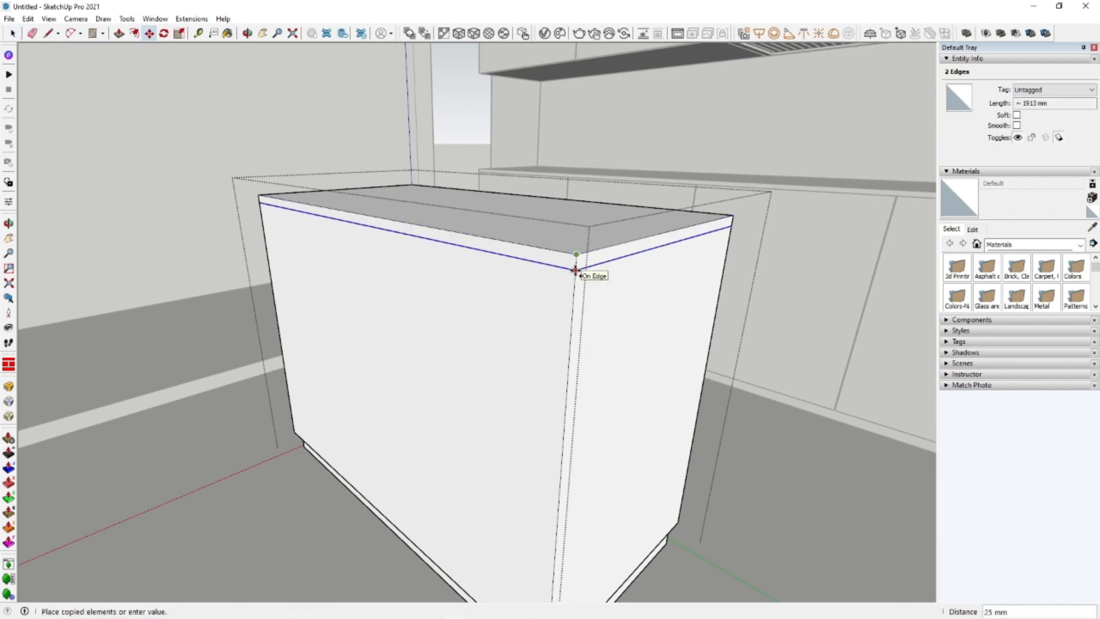
middle_drag(575, 270, 449, 275)
key(space)
Extend the island's tabletop strip lengthwise into an overhang, form a leg panel at its end and close the group
key(p)
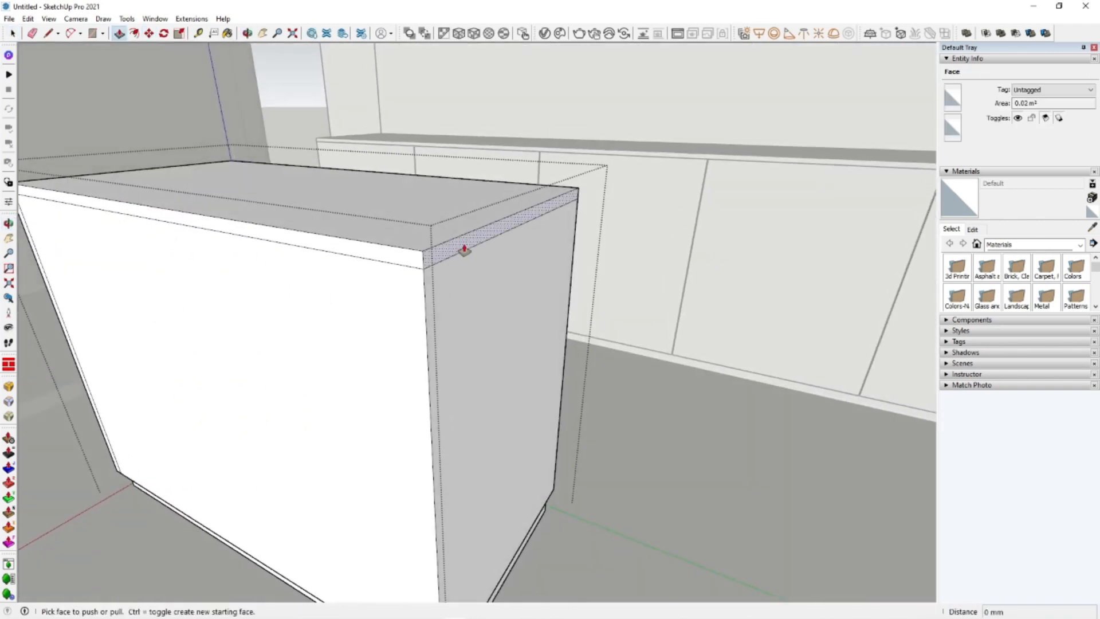
click(462, 248)
shift+middle_drag(635, 296, 521, 279)
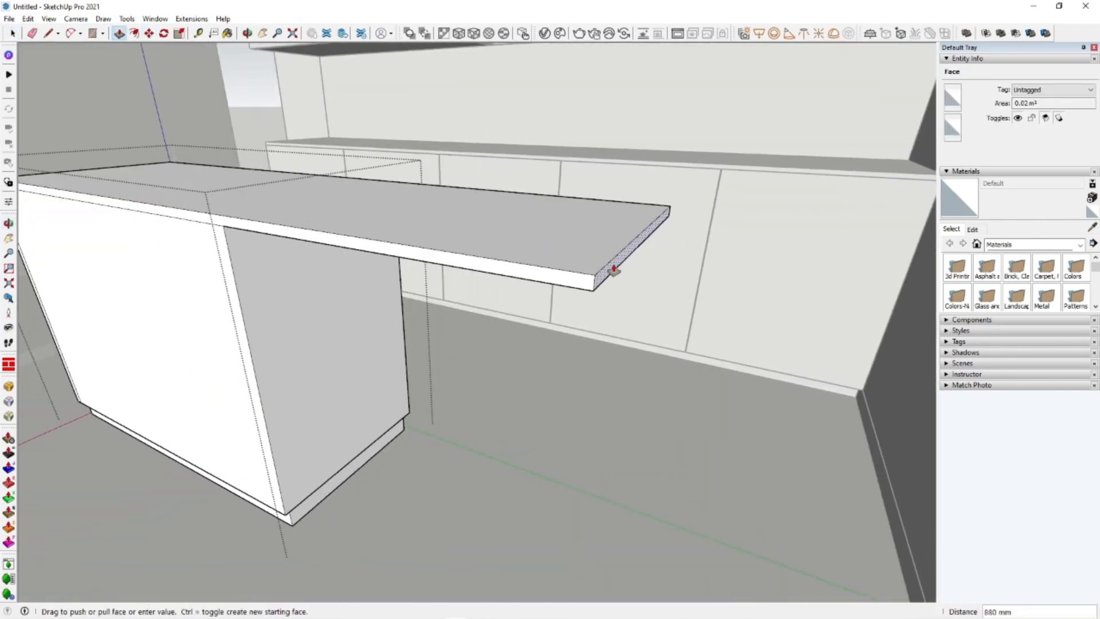
click(411, 261)
middle_drag(410, 260, 834, 397)
key(space)
click(634, 342)
key(space)
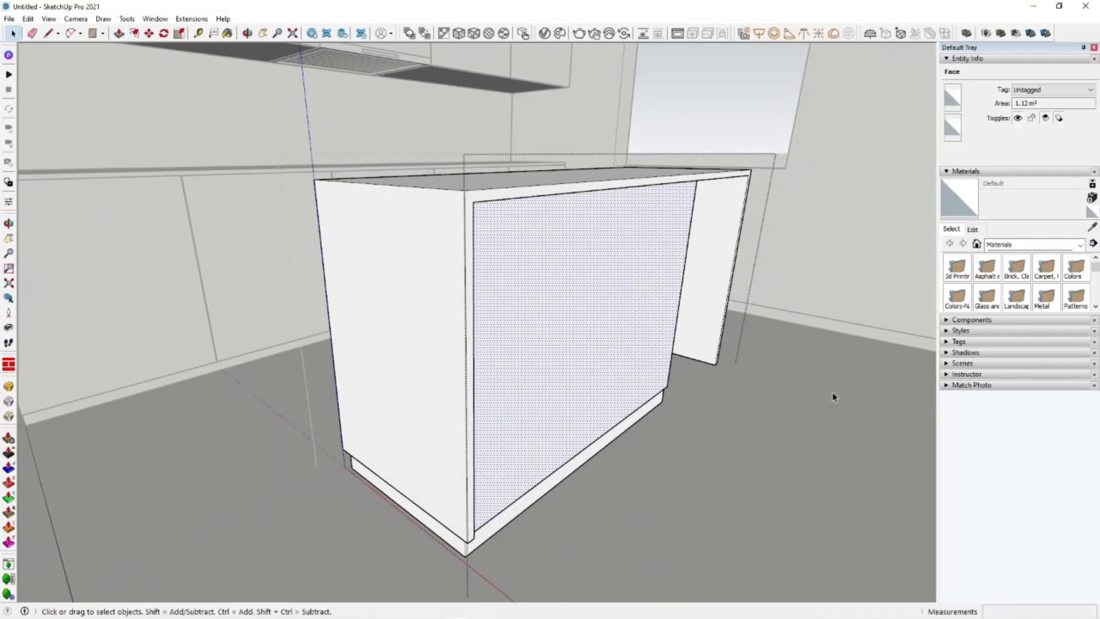
click(837, 207)
Draw a rectangle covering the island's long recessed front face and make it a group
middle_drag(653, 229, 207, 437)
scroll(665, 192, up, 5)
key(r)
click(709, 190)
click(282, 429)
key(space)
double_click(317, 366)
right_click(317, 366)
click(381, 201)
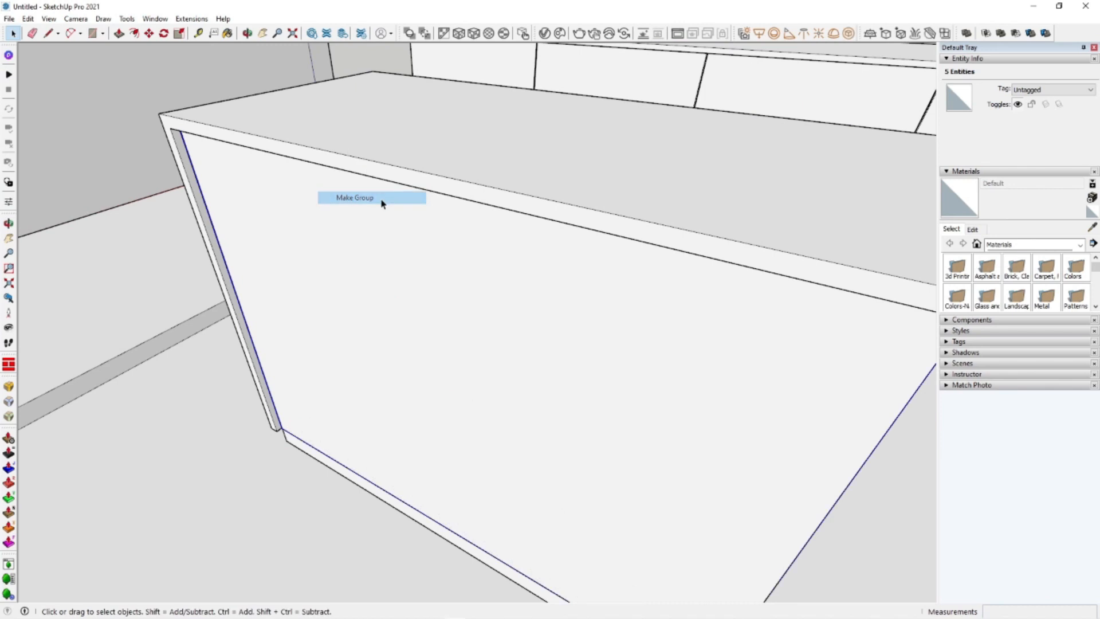
Divide the island's front rectangle into four door faces by copying its side edge and bottom edge to the middle
scroll(622, 270, down, 5)
click(636, 275)
middle_drag(636, 275, 583, 257)
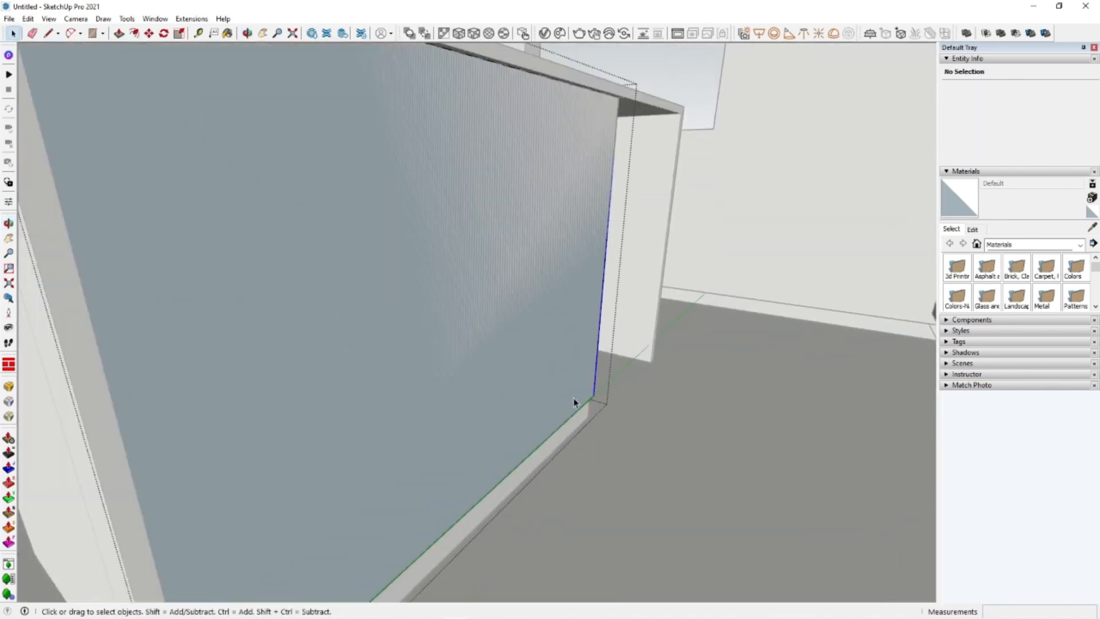
middle_drag(574, 403, 596, 390)
click(610, 367)
key(m)
key(ctrl)
click(610, 380)
scroll(573, 406, down, 3)
click(520, 451)
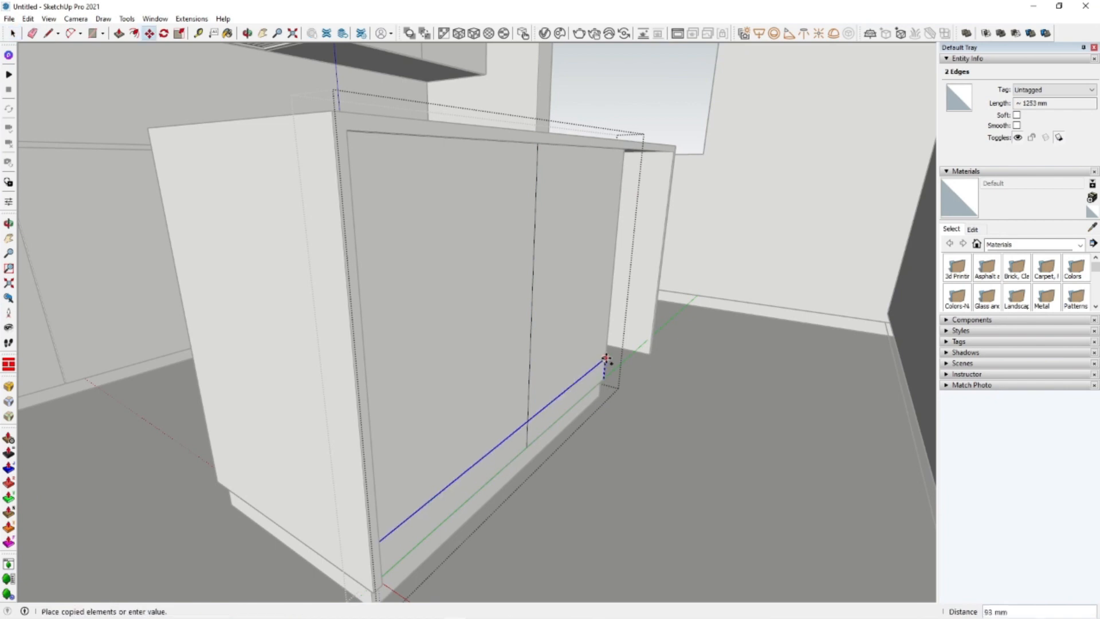
Try to offset the island's door faces inward by 12 mm, and undo the offsets
key(f)
scroll(542, 315, up, 3)
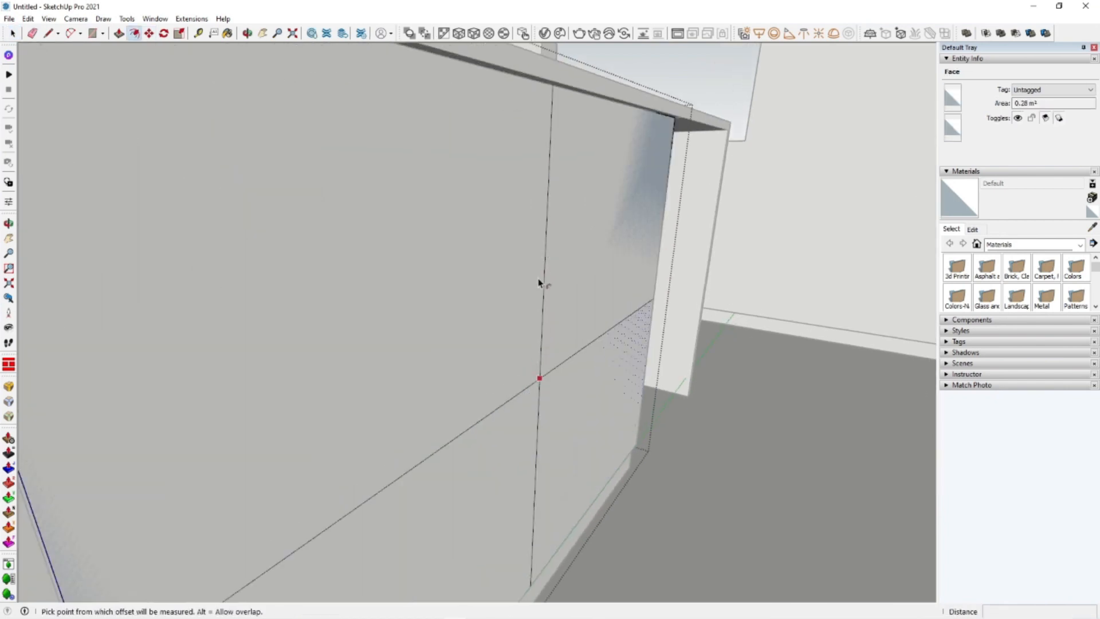
text(12)
key(Return)
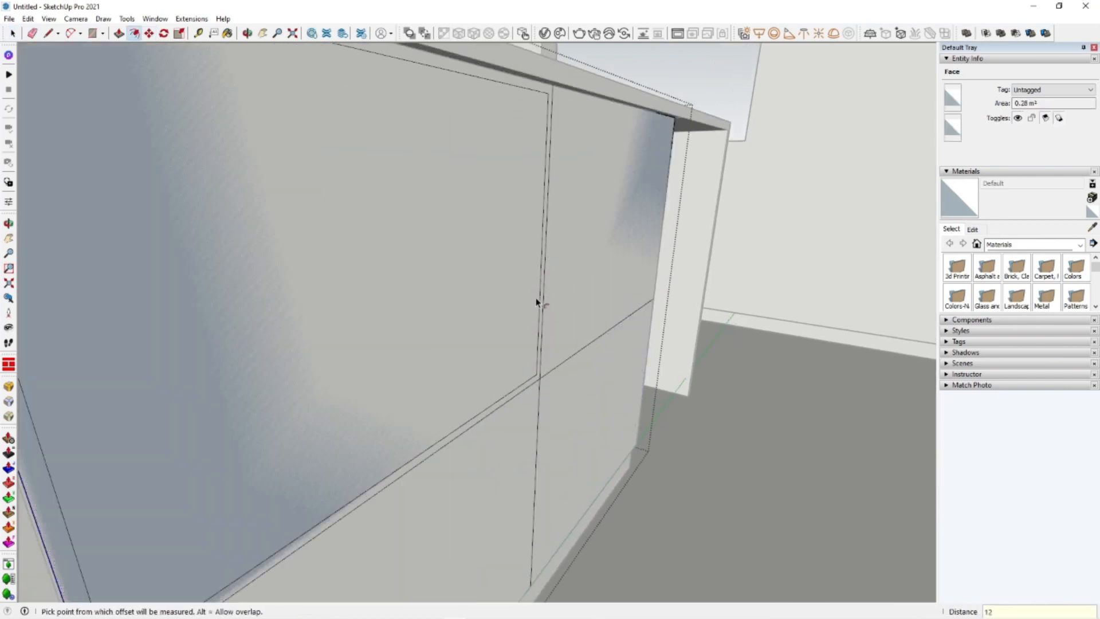
scroll(580, 304, down, 4)
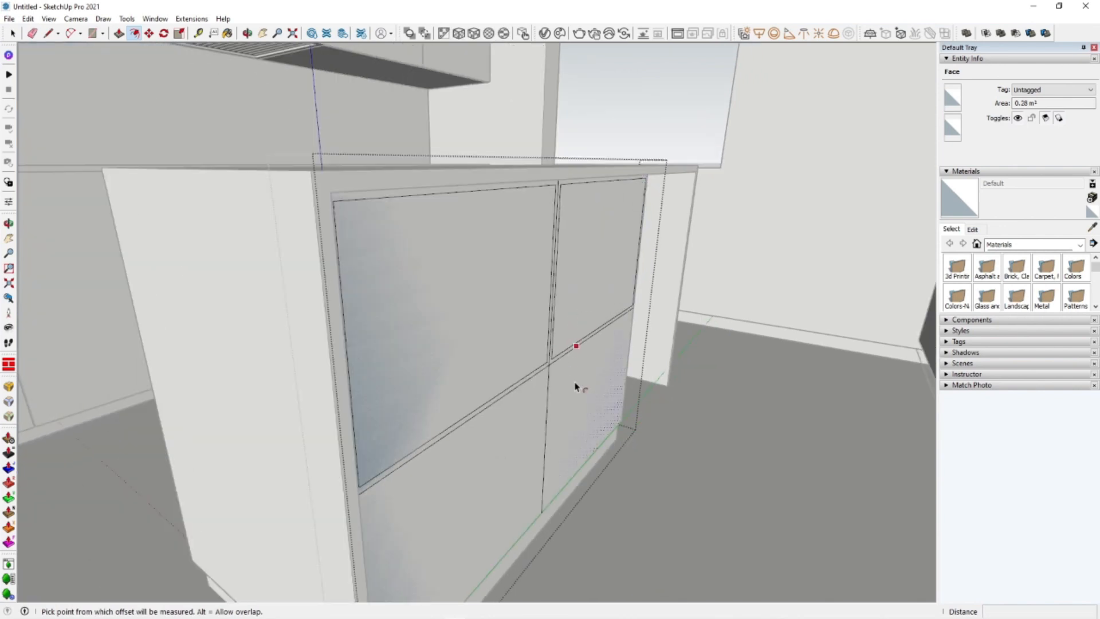
key(ctrl+z)
key(ctrl+z)
Offset the island's four door faces inward by a narrower gap and delete the dividing edges between them
click(548, 345)
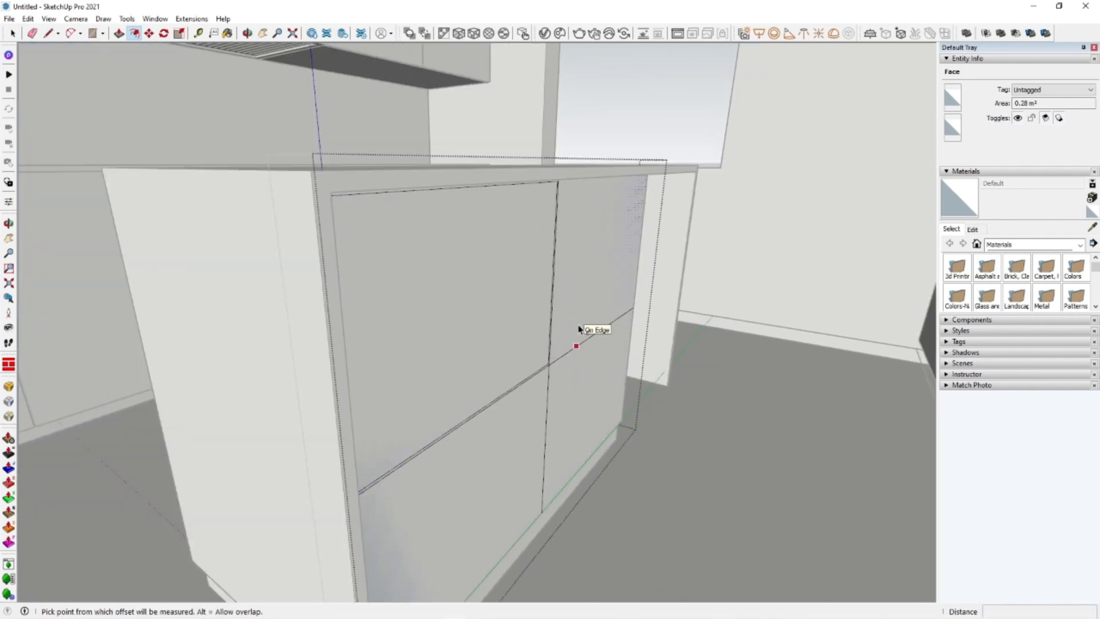
scroll(564, 378, down, 3)
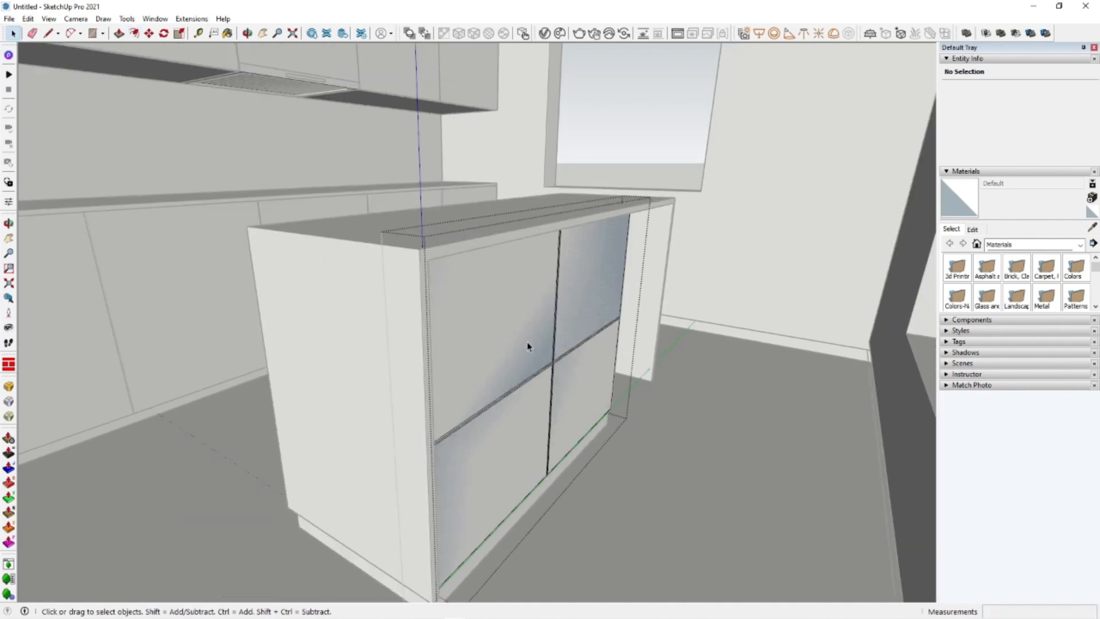
scroll(528, 347, up, 8)
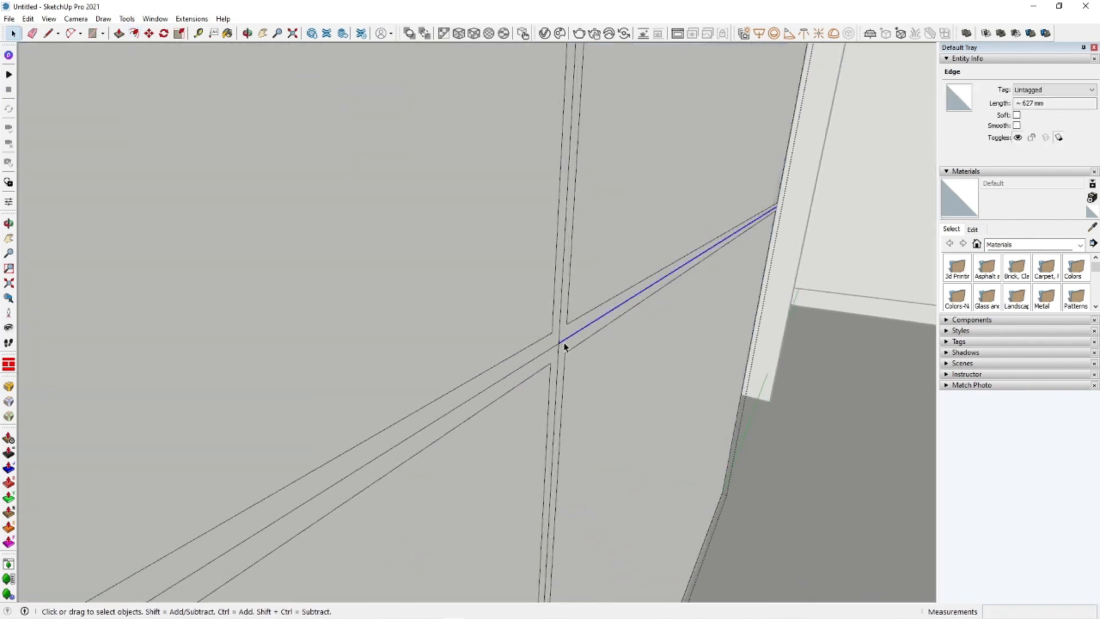
scroll(553, 330, down, 6)
Pull the island's four door faces outward by the same thickness to form raised door panels
key(p)
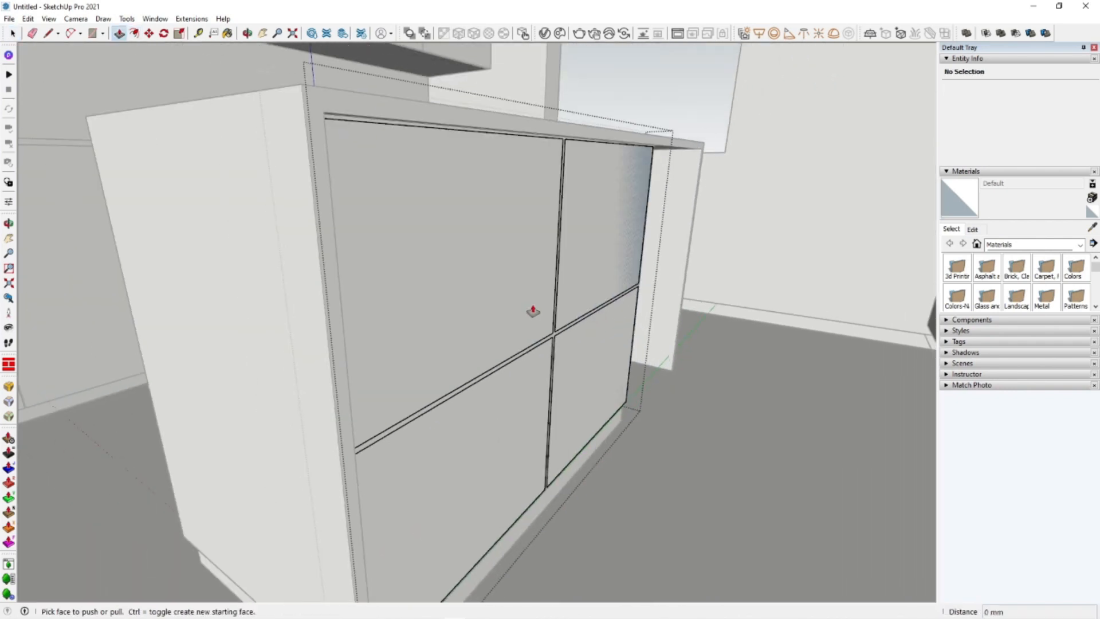
click(346, 456)
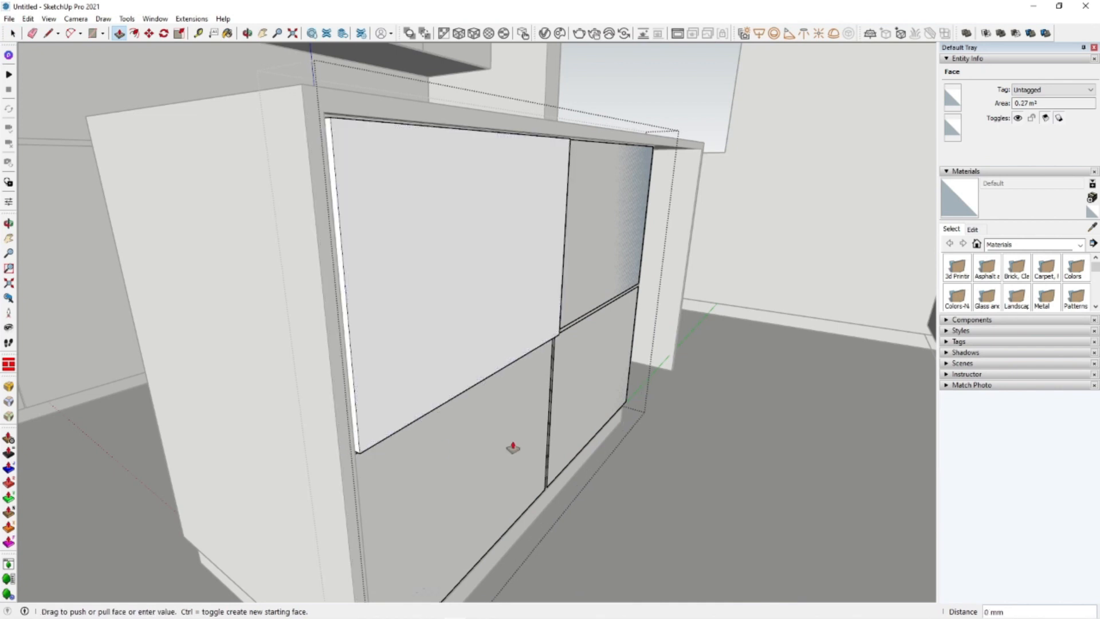
double_click(513, 447)
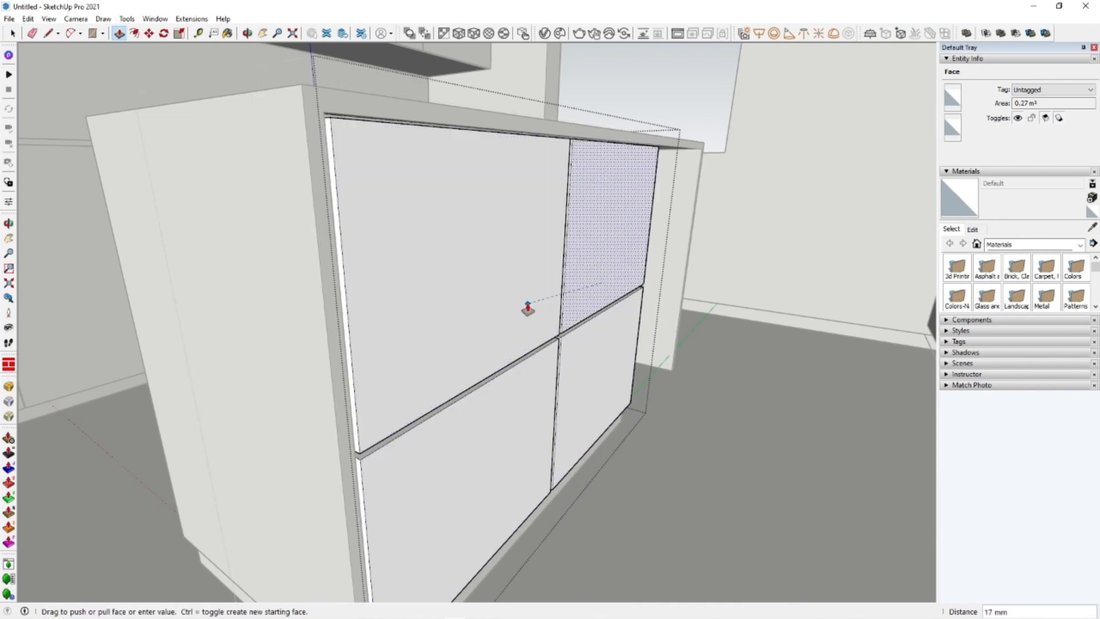
scroll(582, 304, down, 3)
scroll(620, 271, up, 6)
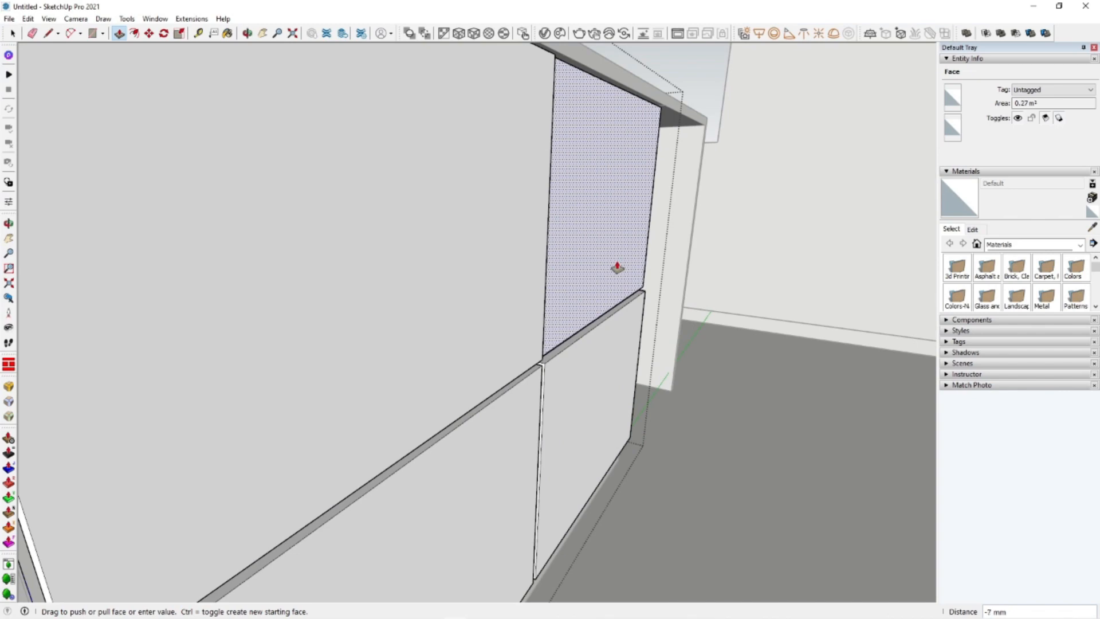
double_click(612, 272)
scroll(525, 376, down, 8)
key(space)
key(Escape)
middle_drag(567, 376, 547, 440)
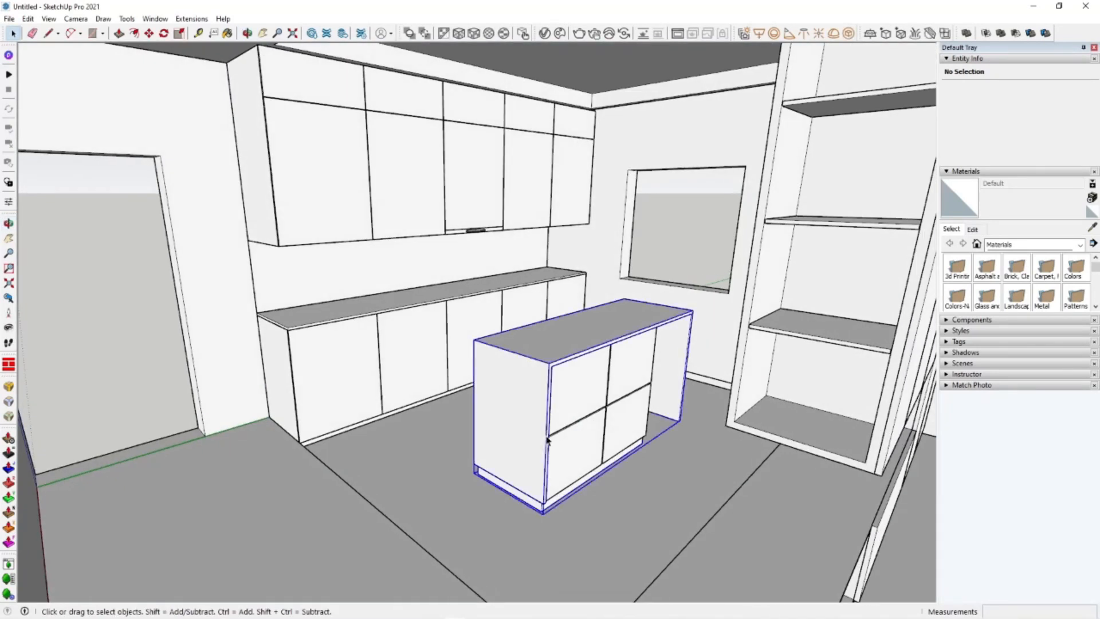
Group the island body together with its doors and scale the group slightly longer at its closed end
right_click(622, 395)
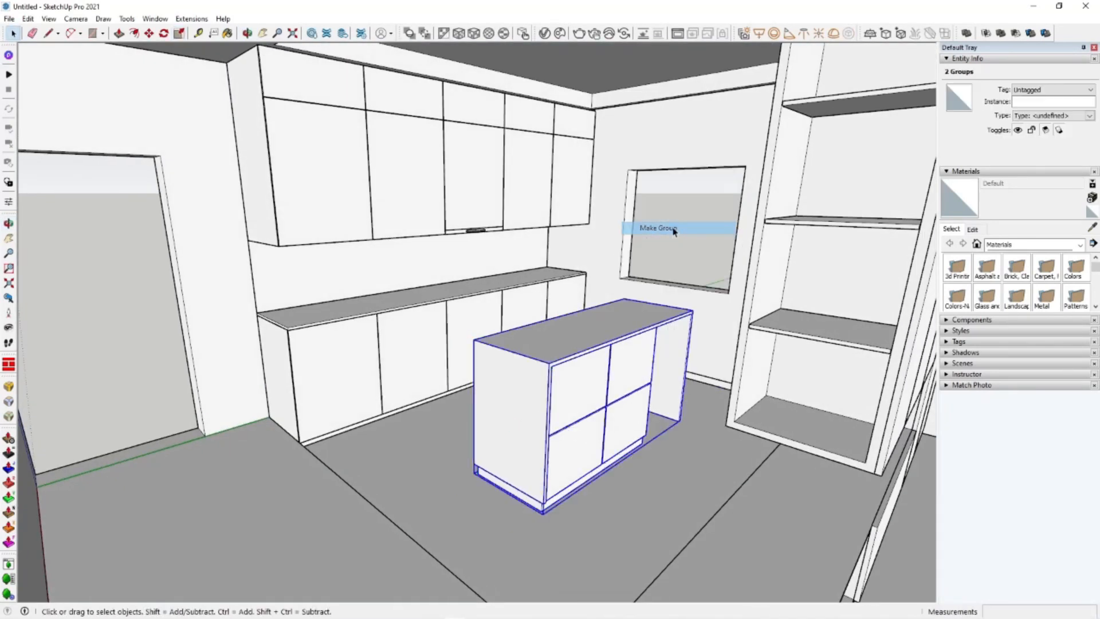
drag(494, 430, 489, 432)
middle_drag(612, 437, 616, 427)
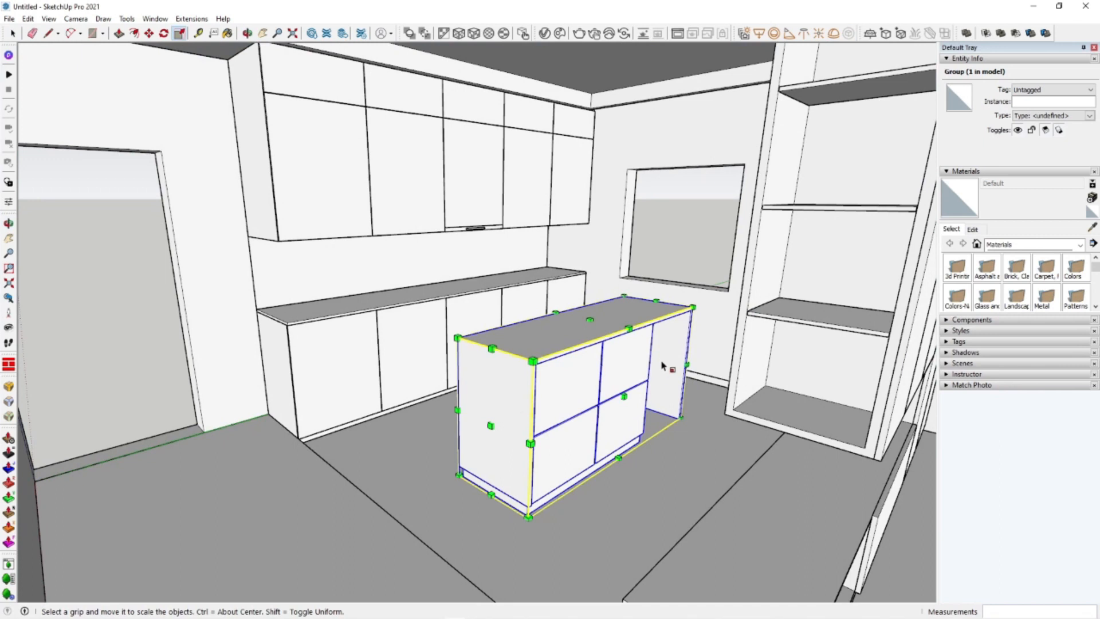
middle_drag(669, 348, 738, 336)
key(space)
Push/Pull the face of the low cabinet beside the partition by 450 mm
click(634, 500)
key(p)
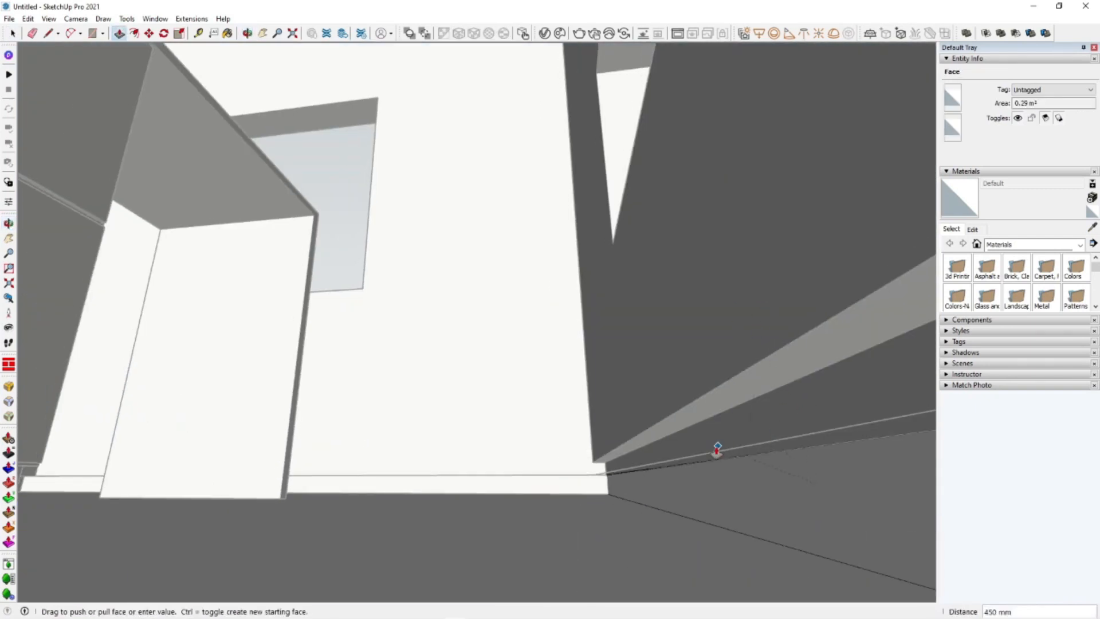
middle_drag(718, 450, 760, 434)
middle_drag(712, 366, 240, 464)
key(space)
click(491, 439)
scroll(491, 440, down, 6)
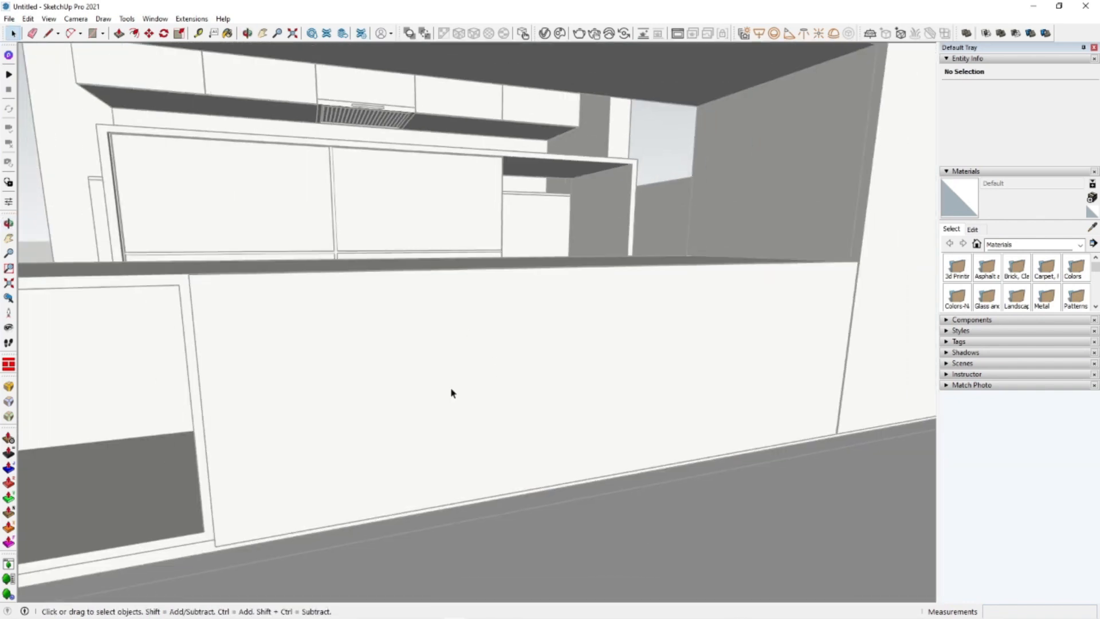
Group the rectangle covering the large window opening, offset its outline inward and extrude the border into a window frame
middle_drag(451, 393, 668, 411)
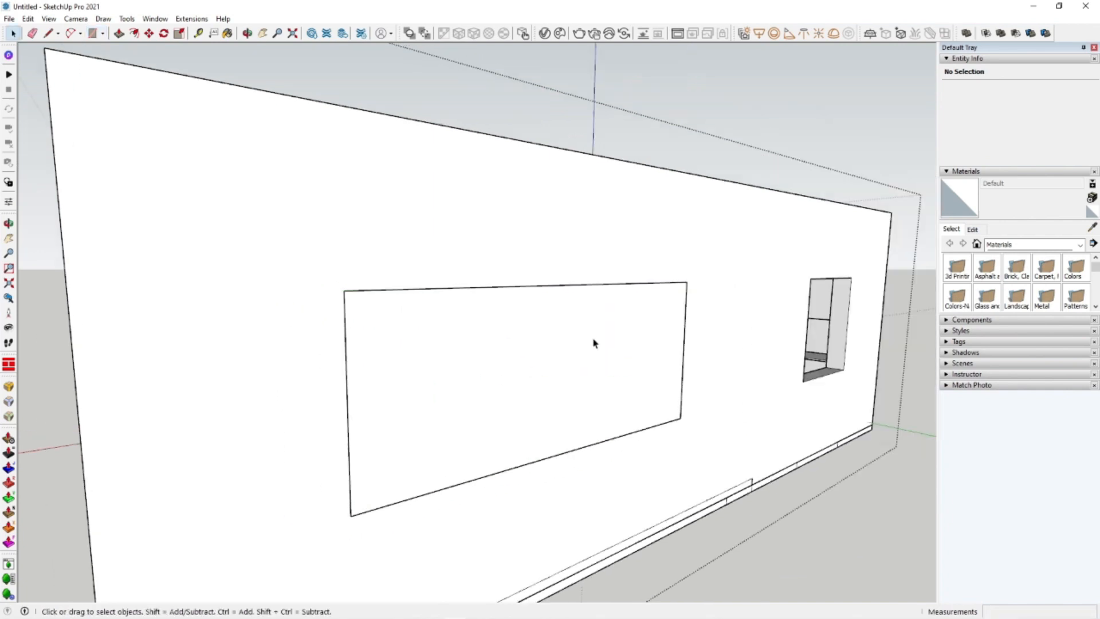
right_click(607, 339)
click(665, 437)
double_click(579, 338)
scroll(526, 344, up, 3)
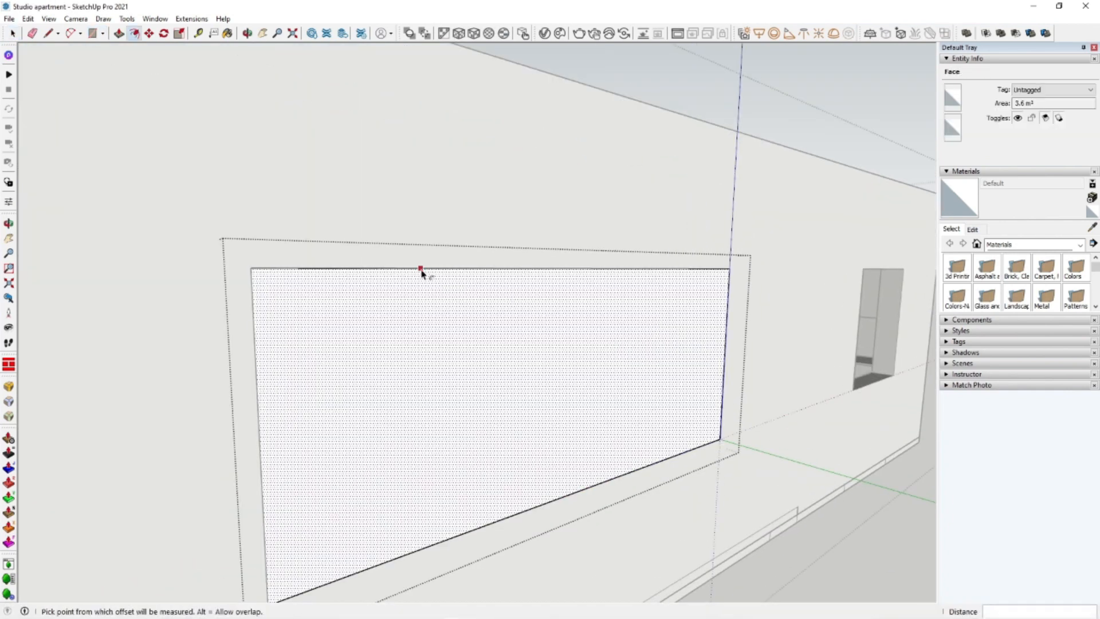
click(423, 280)
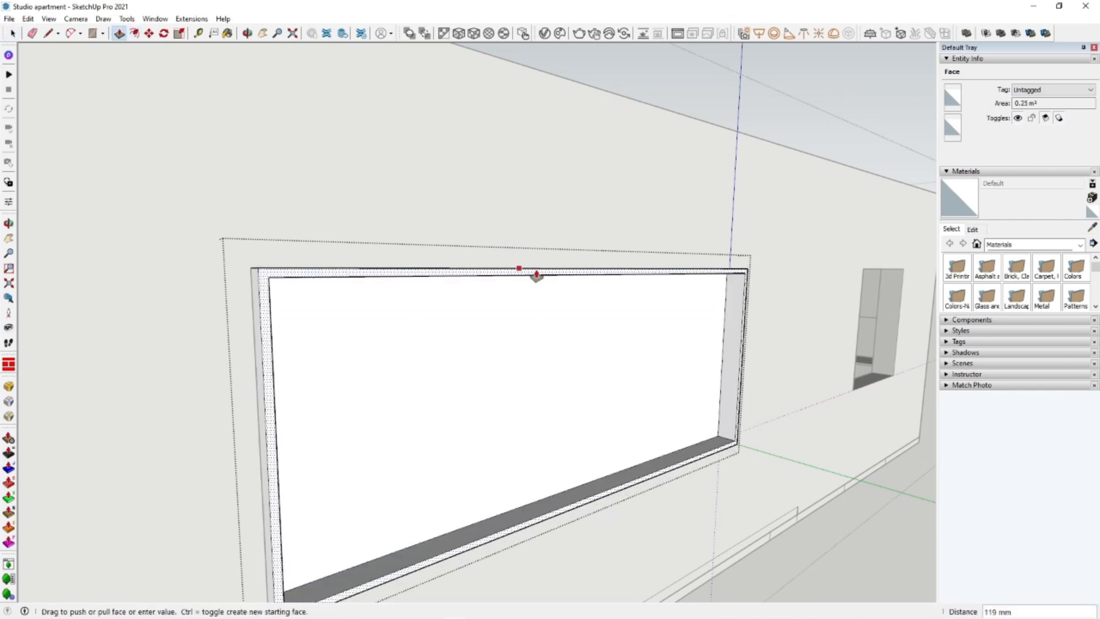
key(space)
Split the large window's inner face into two halves with a vertical line at its midpoint
click(634, 346)
middle_drag(634, 346, 663, 479)
scroll(665, 479, up, 2)
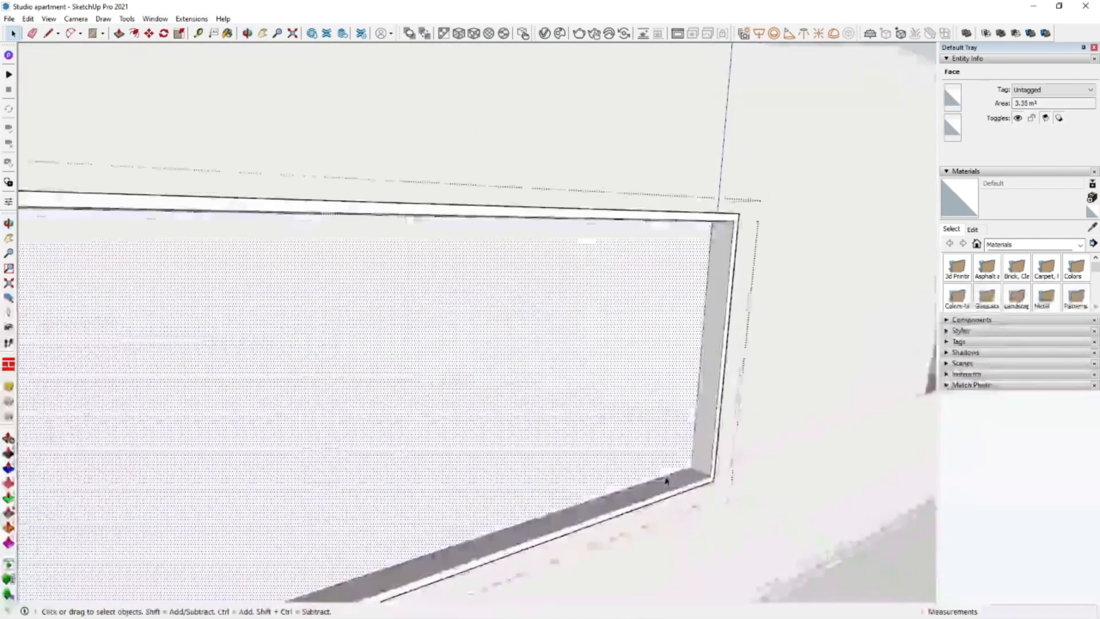
scroll(656, 460, down, 2)
key(l)
middle_drag(505, 520, 505, 452)
middle_drag(685, 457, 470, 507)
key(l)
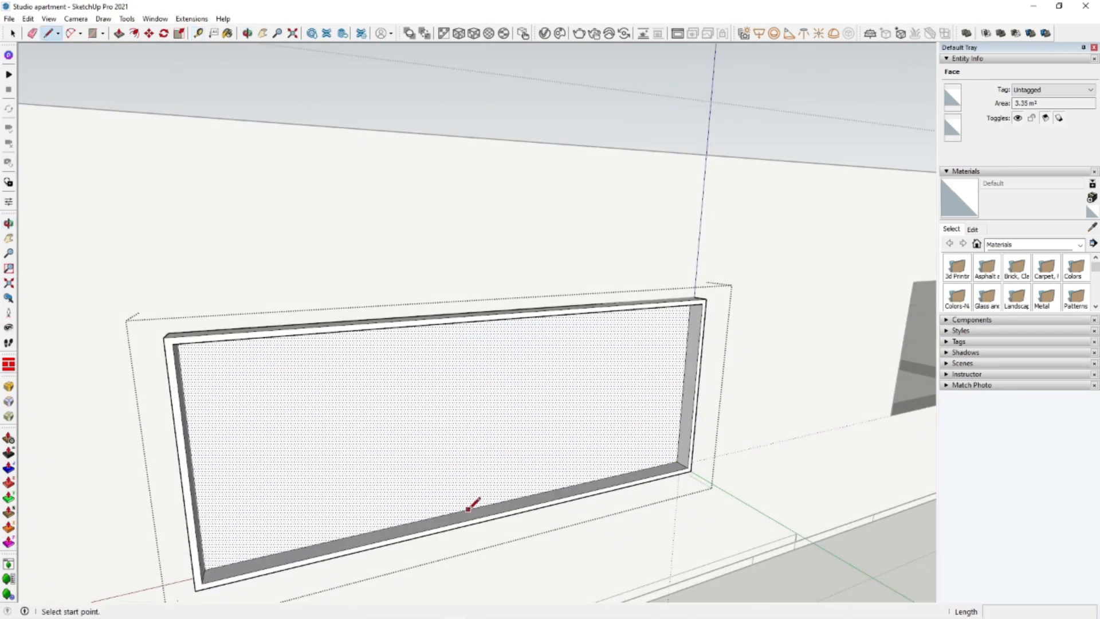
middle_drag(491, 467, 546, 406)
click(482, 324)
key(space)
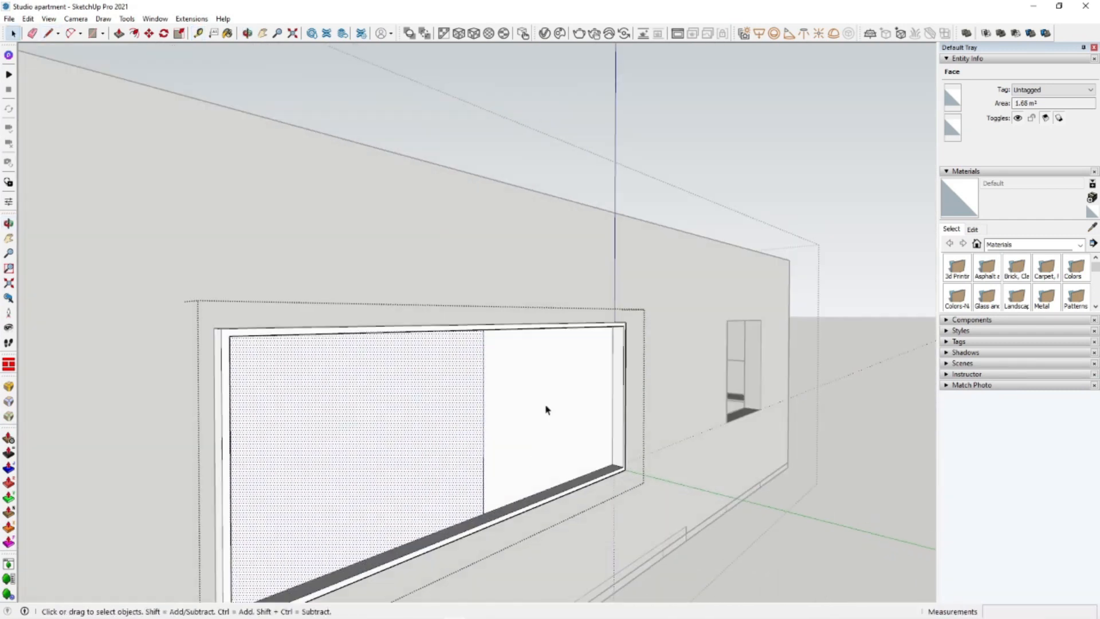
Make the half of the window face nearest the small opening a group
double_click(552, 390)
right_click(552, 391)
click(586, 212)
Offset the half-window face inward and extrude its border 59 mm as a sash frame
double_click(543, 403)
scroll(544, 402, up, 2)
key(f)
scroll(544, 406, up, 3)
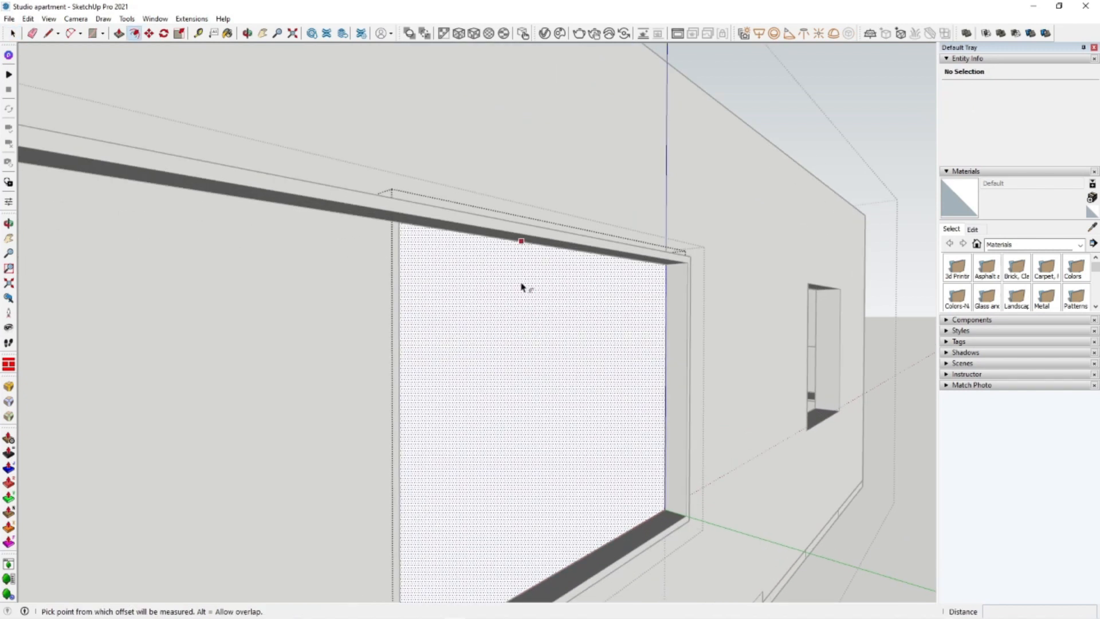
click(522, 237)
key(Return)
key(p)
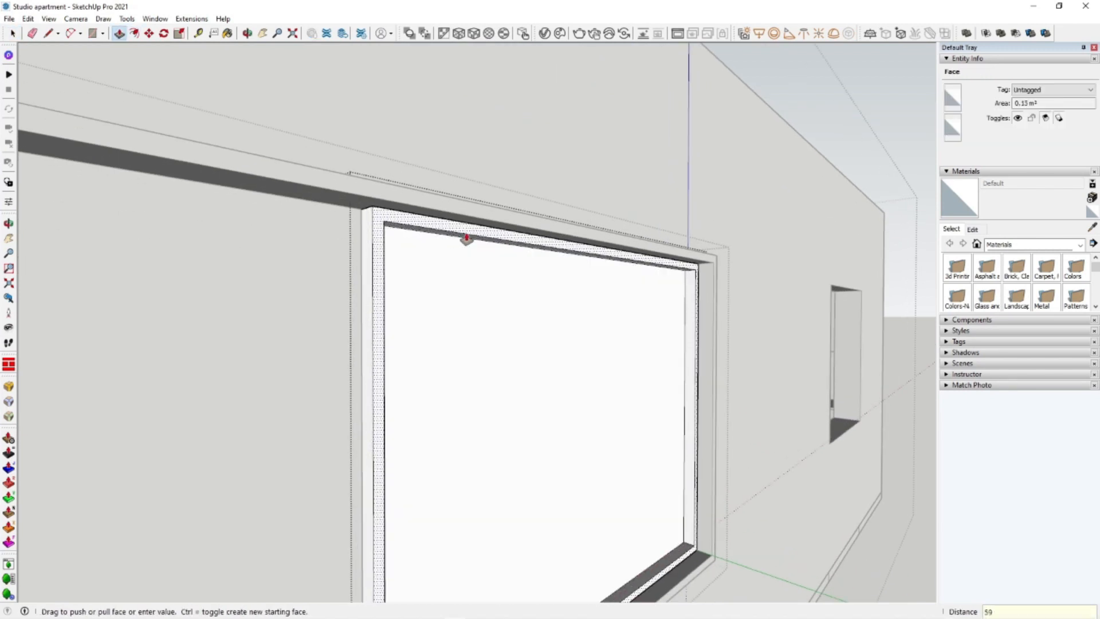
key(Return)
key(space)
Make the sash's inner pane a group and move it outward into the depth of the sash frame
middle_drag(594, 378, 625, 501)
scroll(625, 501, up, 3)
double_click(634, 437)
right_click(634, 438)
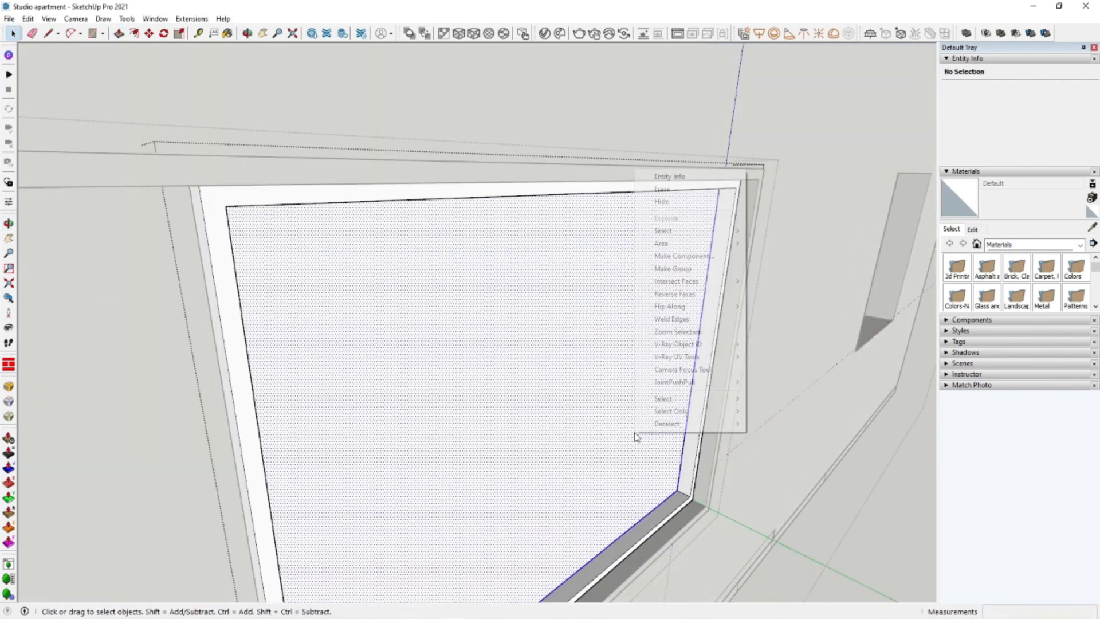
click(676, 269)
scroll(678, 491, up, 3)
key(m)
click(678, 491)
click(692, 501)
scroll(692, 500, down, 6)
middle_drag(659, 435, 589, 380)
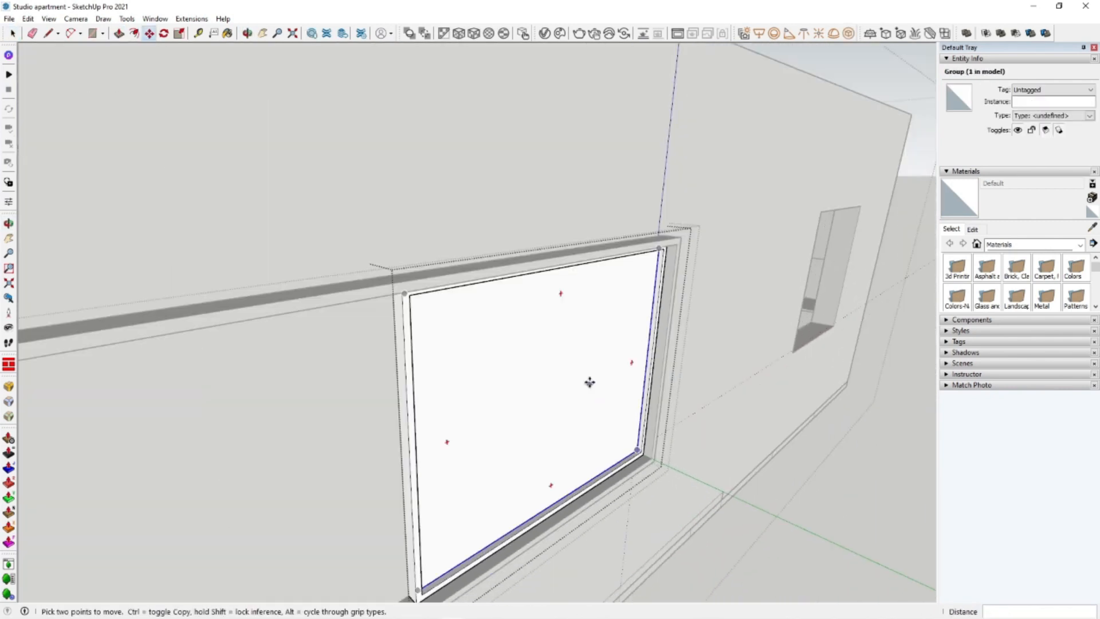
Offset the outer and inner faces of the sash frame and push the resulting bands 11 mm for a stepped profile
key(space)
key(Escape)
middle_drag(585, 323, 605, 328)
scroll(648, 399, up, 5)
click(653, 393)
double_click(649, 392)
click(648, 392)
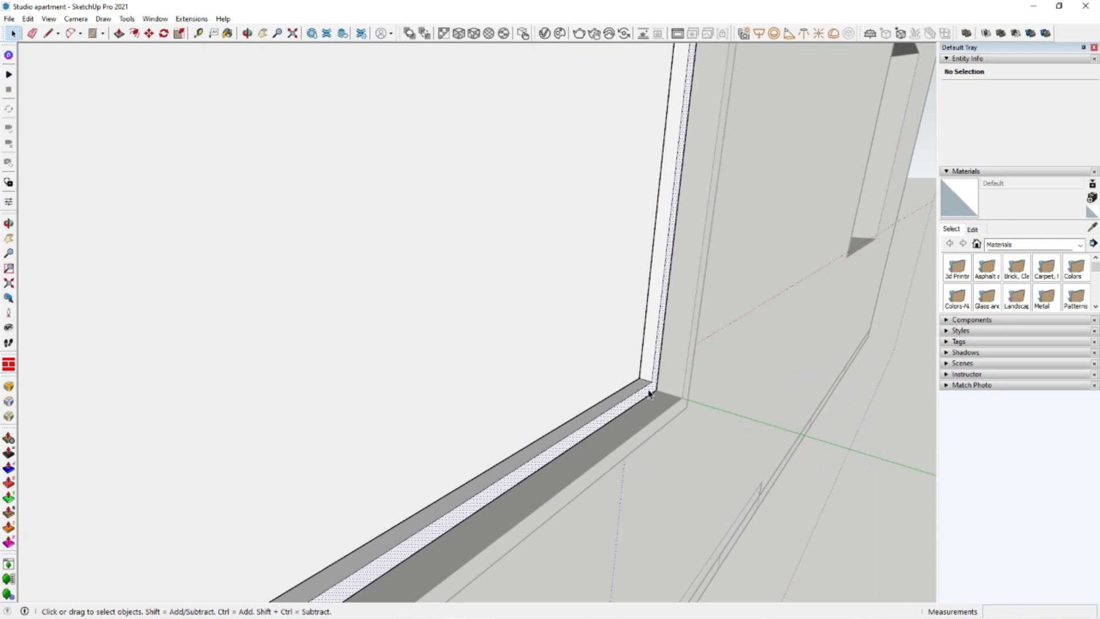
click(661, 392)
scroll(621, 410, down, 6)
middle_drag(596, 401, 557, 359)
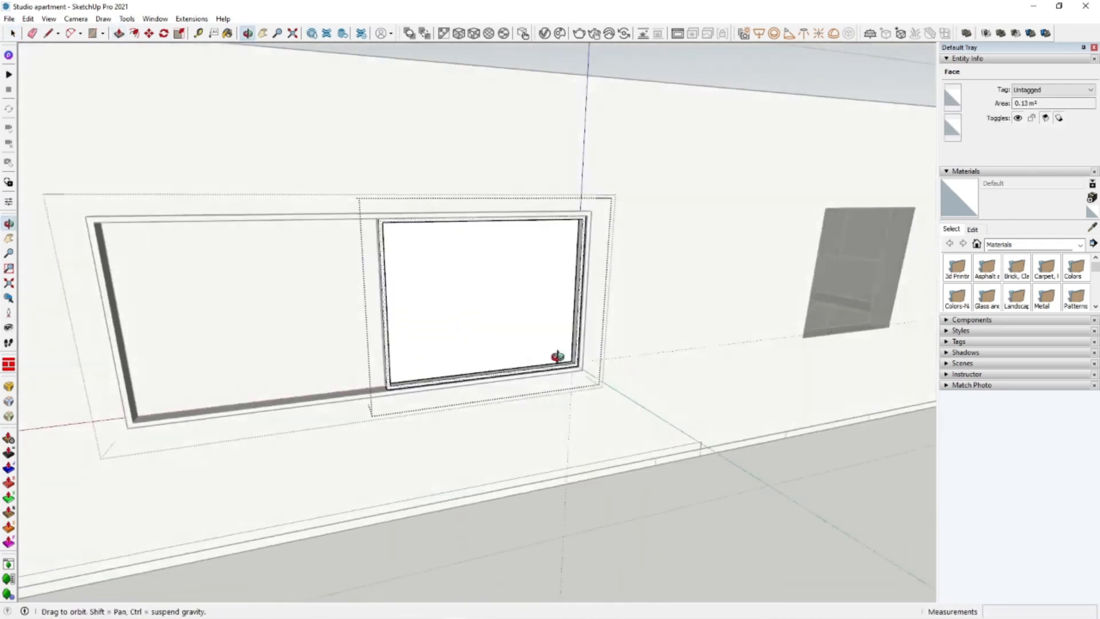
scroll(544, 370, down, 3)
key(space)
scroll(566, 291, up, 6)
scroll(584, 213, up, 5)
middle_drag(607, 304, 626, 225)
scroll(619, 217, up, 1)
key(f)
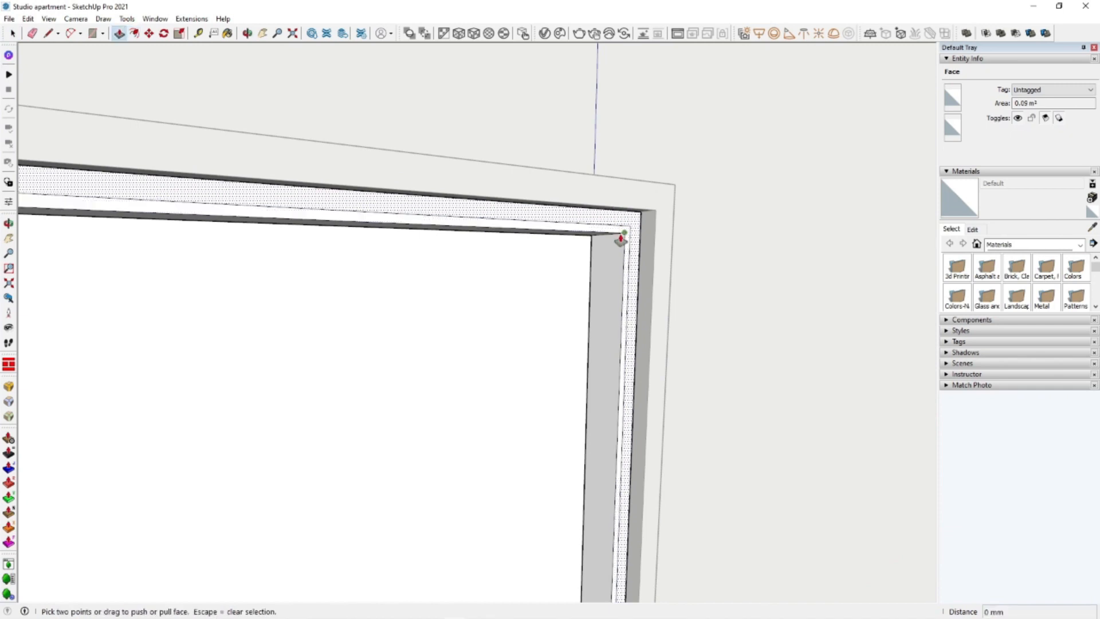
scroll(622, 238, up, 1)
click(627, 242)
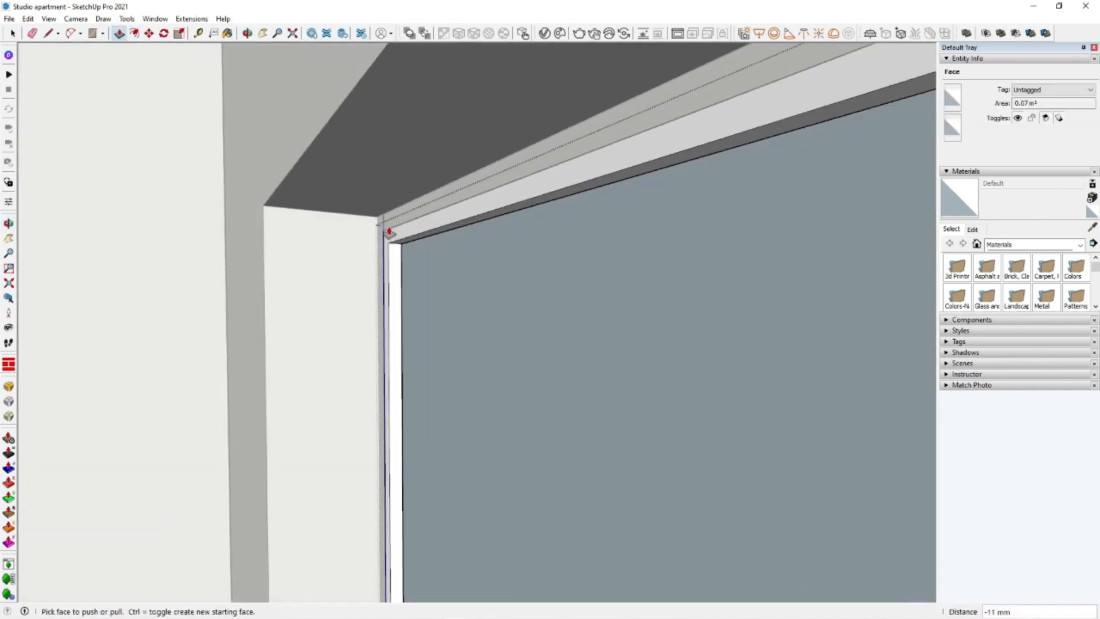
key(f)
middle_drag(442, 246, 609, 324)
scroll(610, 325, down, 4)
key(space)
Move the sash group by its upper corner so it sits within the depth of the outer window frame
click(401, 310)
middle_drag(401, 310, 511, 521)
scroll(493, 493, down, 3)
scroll(453, 183, up, 4)
click(440, 180)
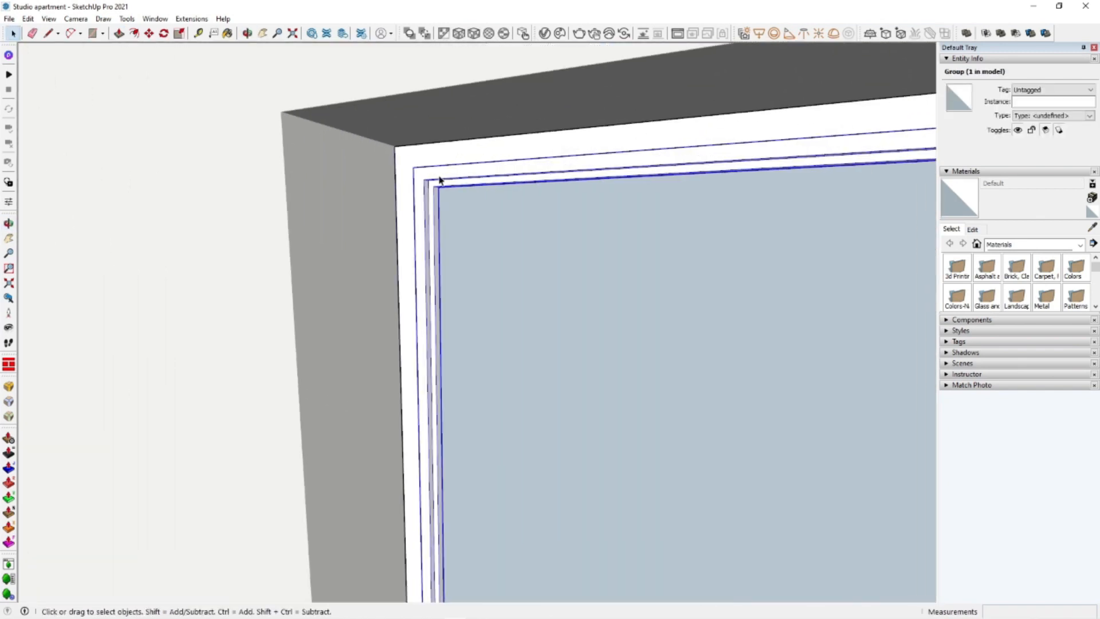
middle_drag(440, 179, 533, 115)
key(m)
click(414, 177)
click(440, 172)
middle_drag(440, 172, 555, 336)
scroll(556, 337, down, 4)
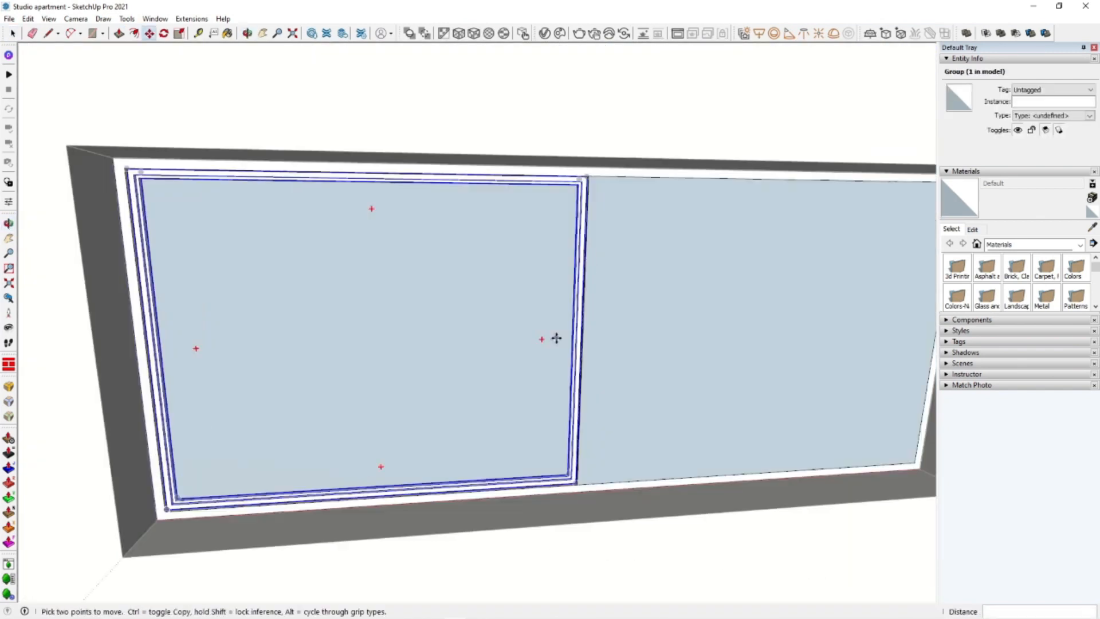
scroll(555, 336, down, 3)
Delete the leftover flat face in the other half of the window frame
key(space)
click(692, 349)
key(Delete)
key(ctrl+z)
click(697, 347)
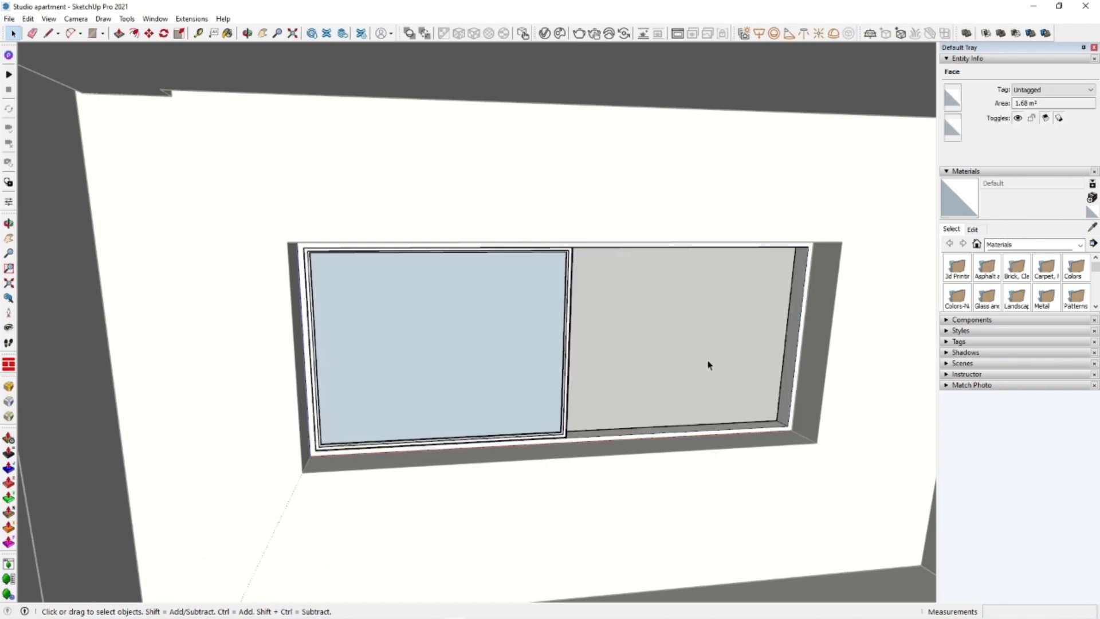
key(Delete)
Copy the finished sash into the empty half of the large window frame, next to the original
middle_drag(709, 364, 513, 361)
key(m)
scroll(280, 424, up, 8)
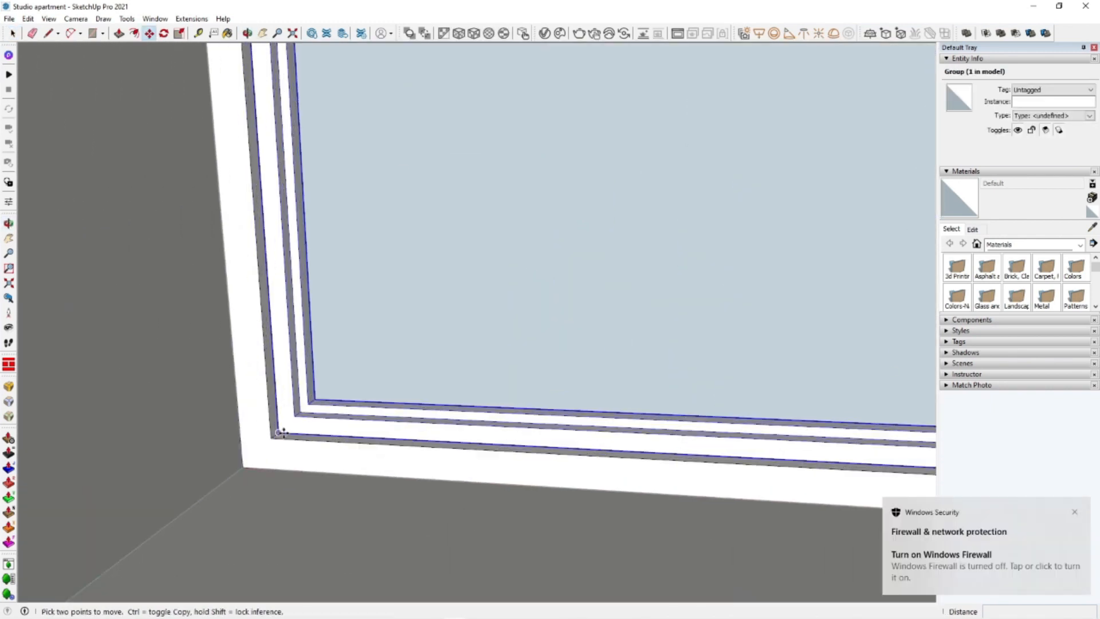
click(276, 436)
key(ctrl)
scroll(401, 439, down, 6)
scroll(186, 356, up, 4)
scroll(195, 358, down, 2)
click(605, 391)
scroll(378, 346, down, 7)
key(space)
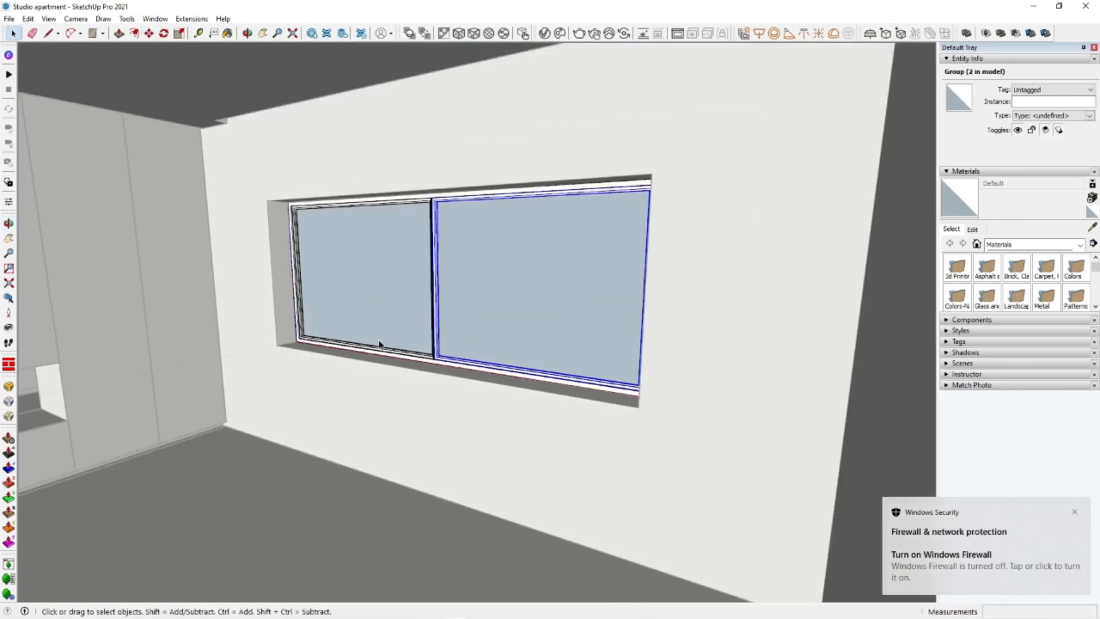
Paint the copied sash's pane with Translucent Glass Blue from the Glass and Mirrors materials
middle_drag(380, 347, 564, 378)
scroll(123, 356, down, 5)
scroll(425, 336, up, 8)
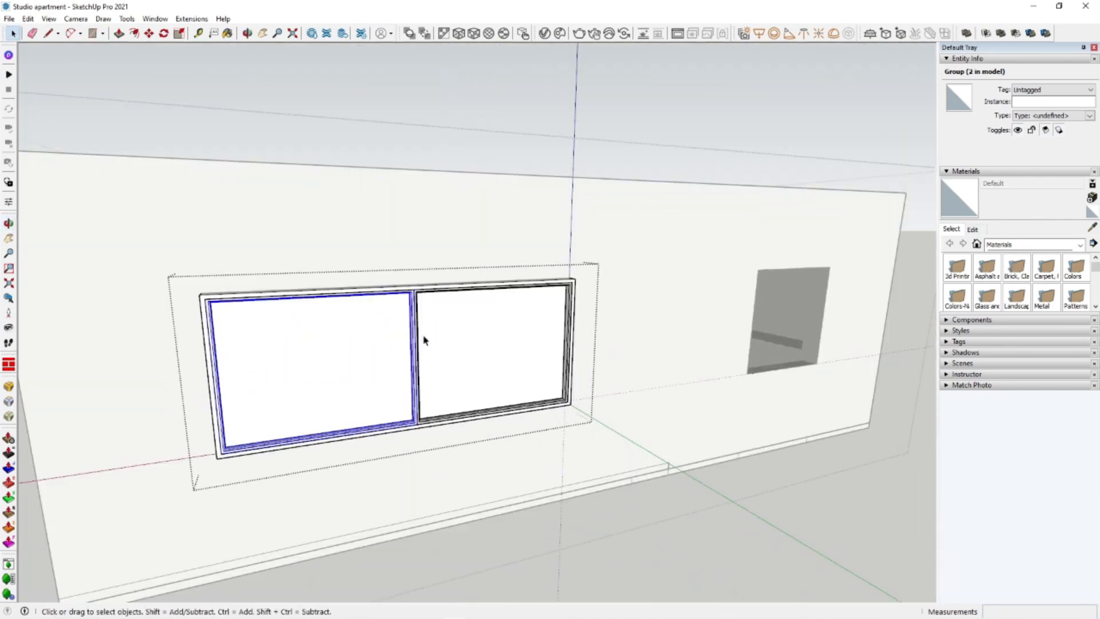
double_click(375, 290)
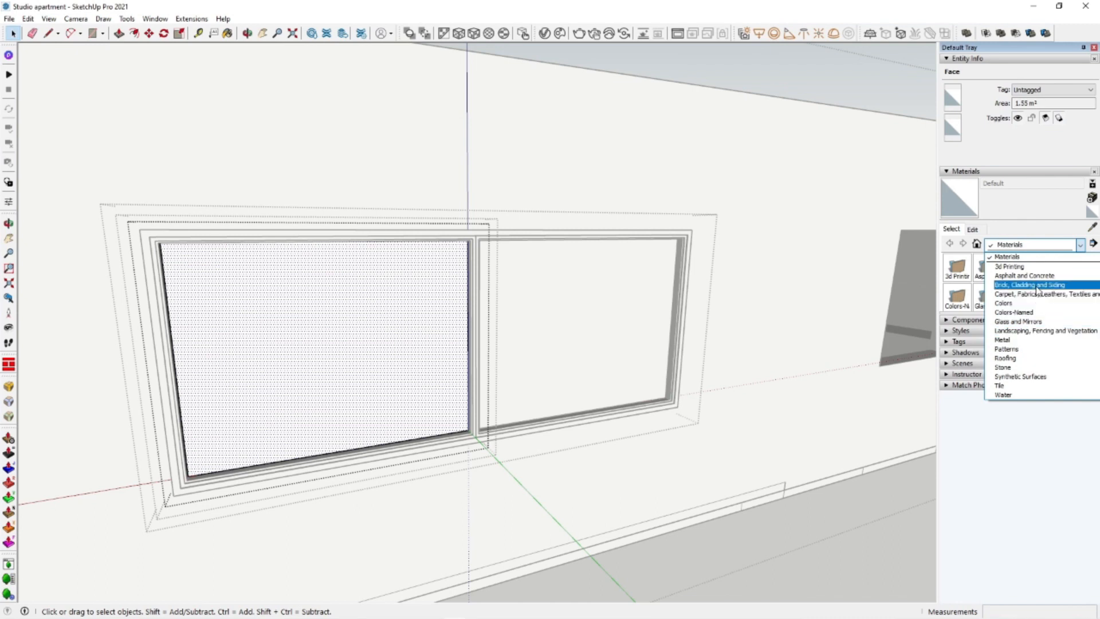
click(1037, 322)
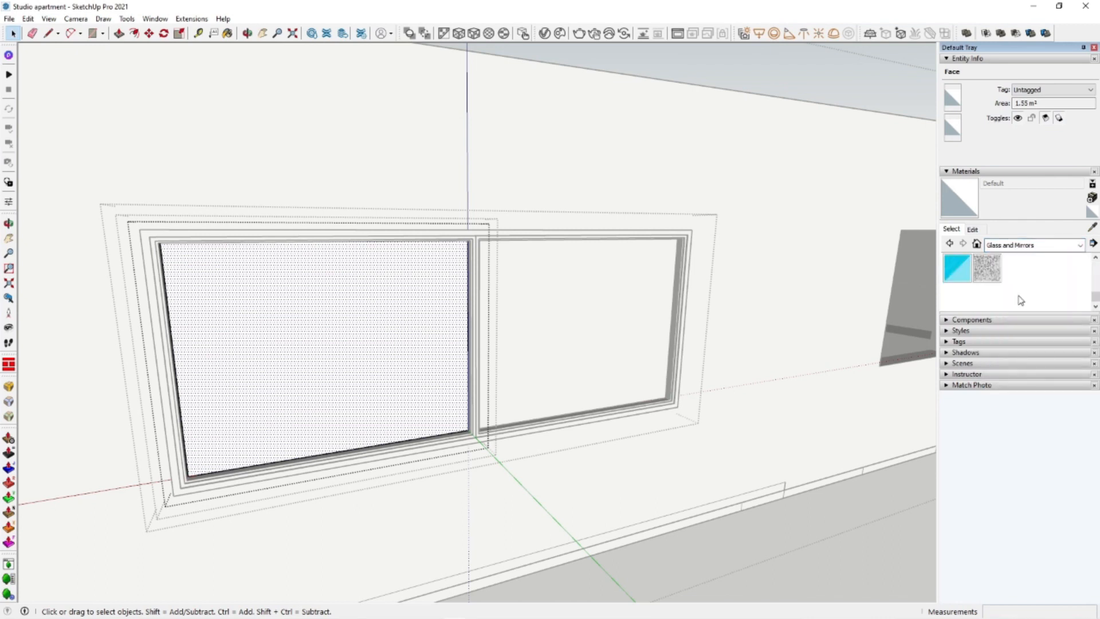
click(421, 321)
key(space)
Paint the original sash's pane with the same Translucent Glass Blue material
click(594, 284)
double_click(596, 282)
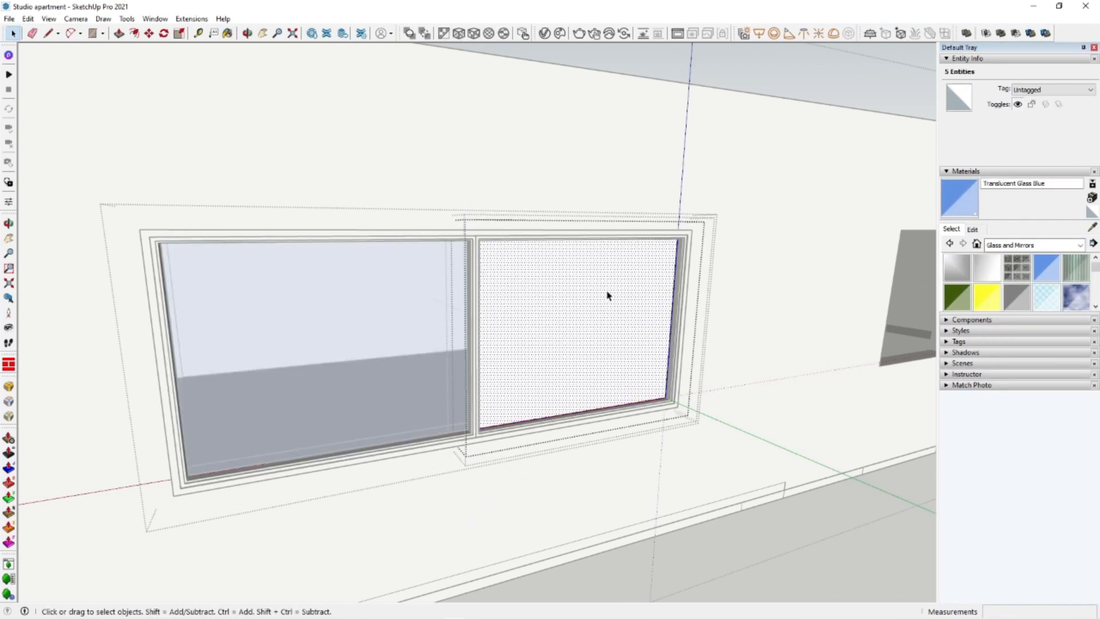
key(b)
click(607, 295)
key(space)
Copy the complete two-sash window group along the outer wall over the smaller window opening
scroll(607, 296, down, 4)
click(692, 214)
middle_drag(626, 302, 678, 447)
scroll(671, 393, up, 5)
click(671, 393)
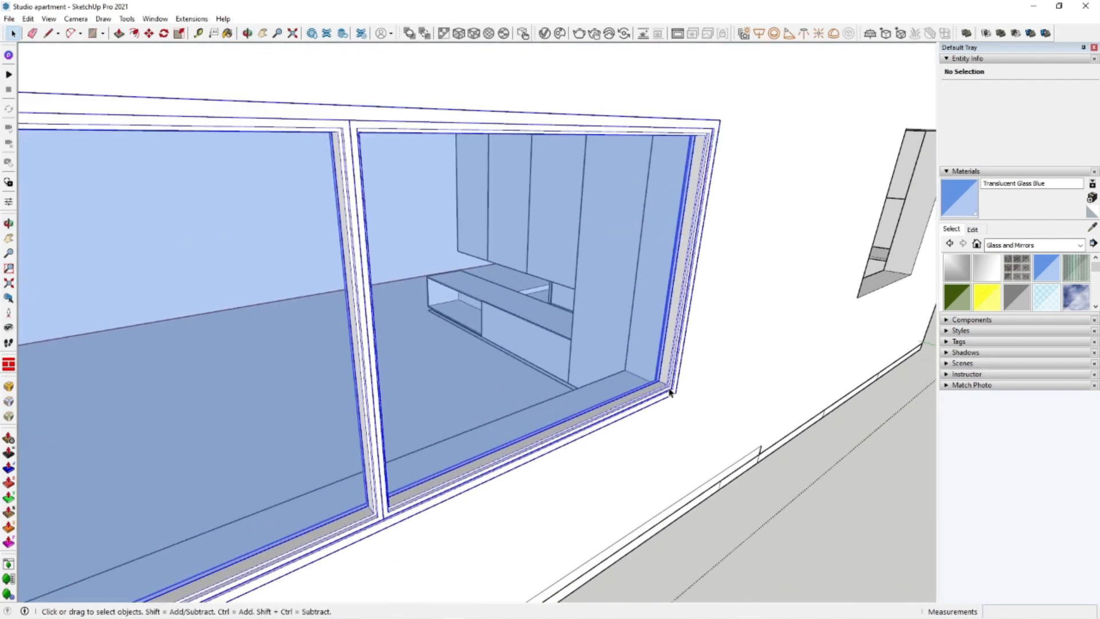
key(m)
scroll(670, 393, up, 3)
click(664, 395)
key(ctrl)
scroll(664, 394, down, 6)
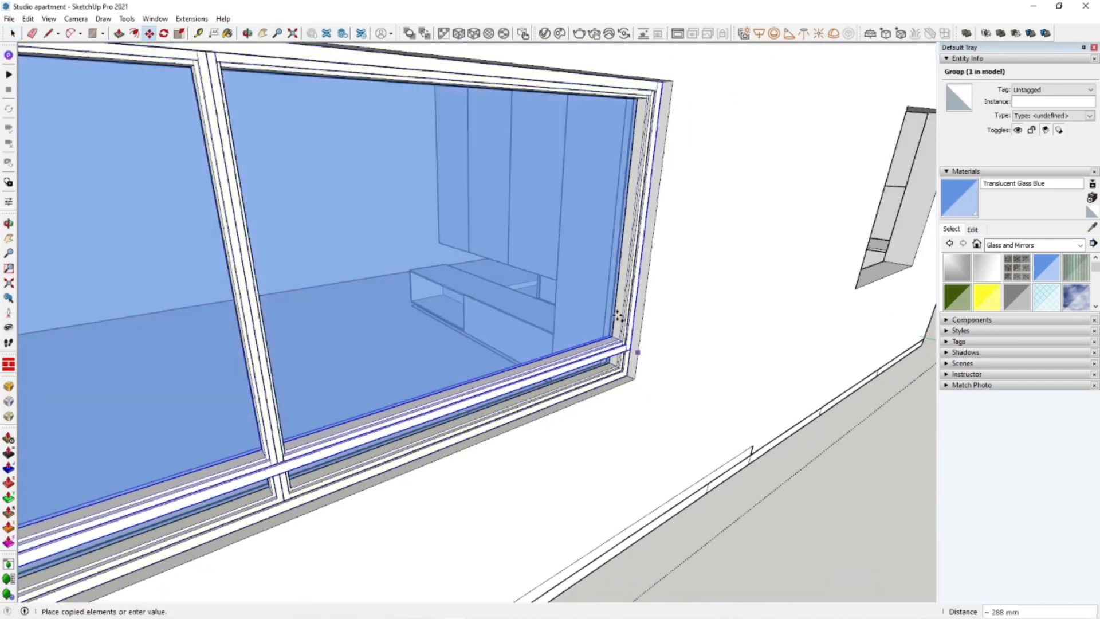
click(613, 392)
scroll(486, 446, down, 5)
middle_drag(486, 446, 655, 340)
middle_drag(487, 281, 555, 236)
key(space)
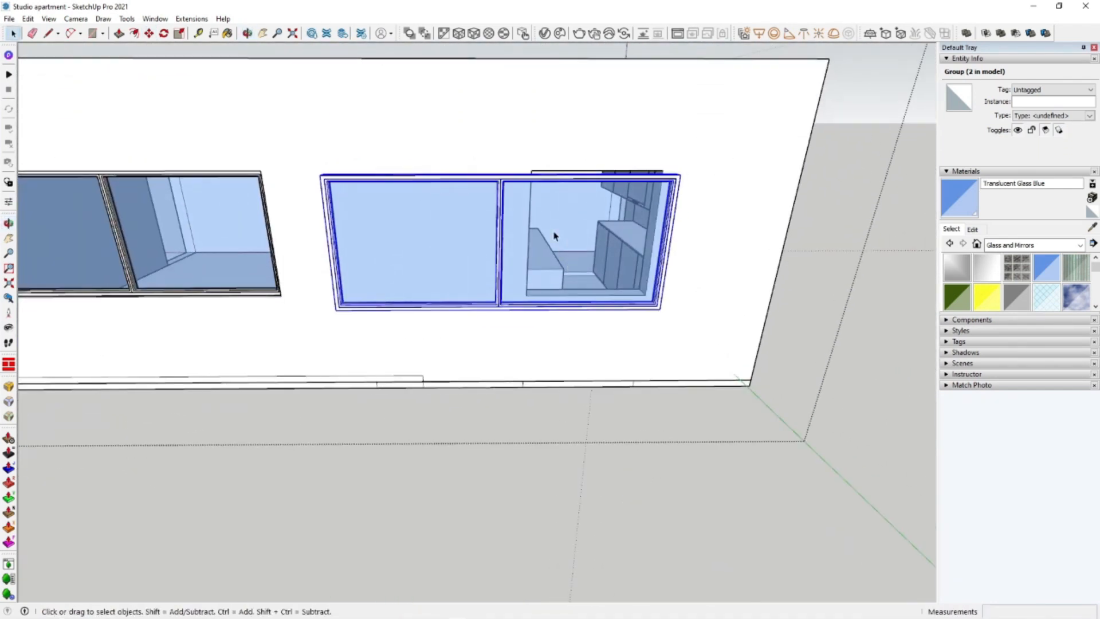
Open the right sash of the copied window and move its inner stile outward to start narrowing the pane
double_click(551, 235)
triple_click(516, 276)
key(m)
scroll(438, 384, up, 8)
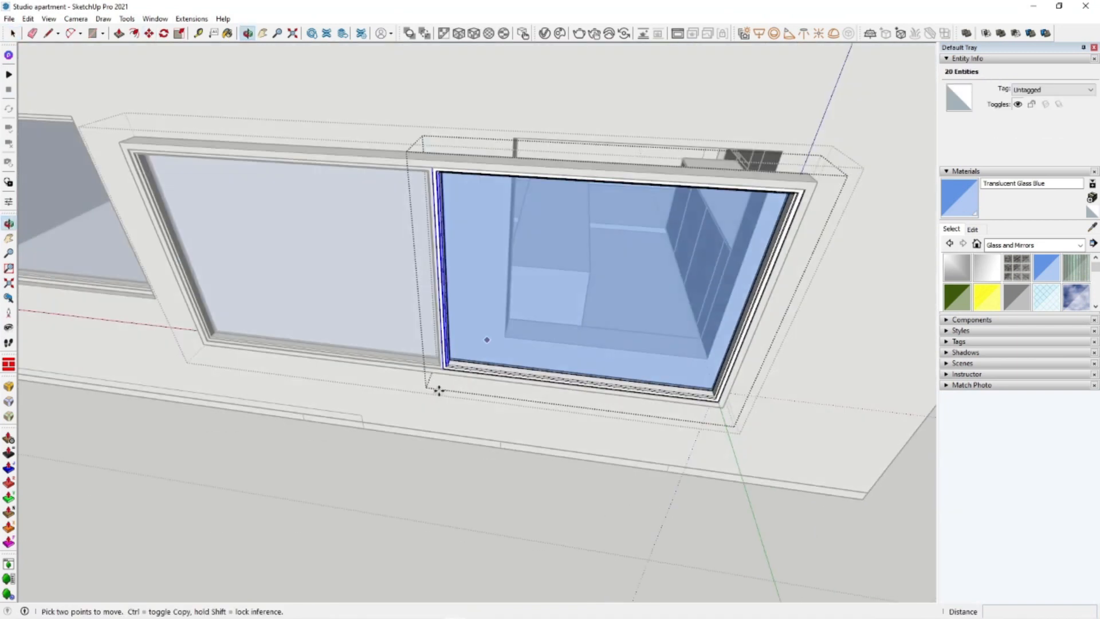
scroll(501, 367, down, 6)
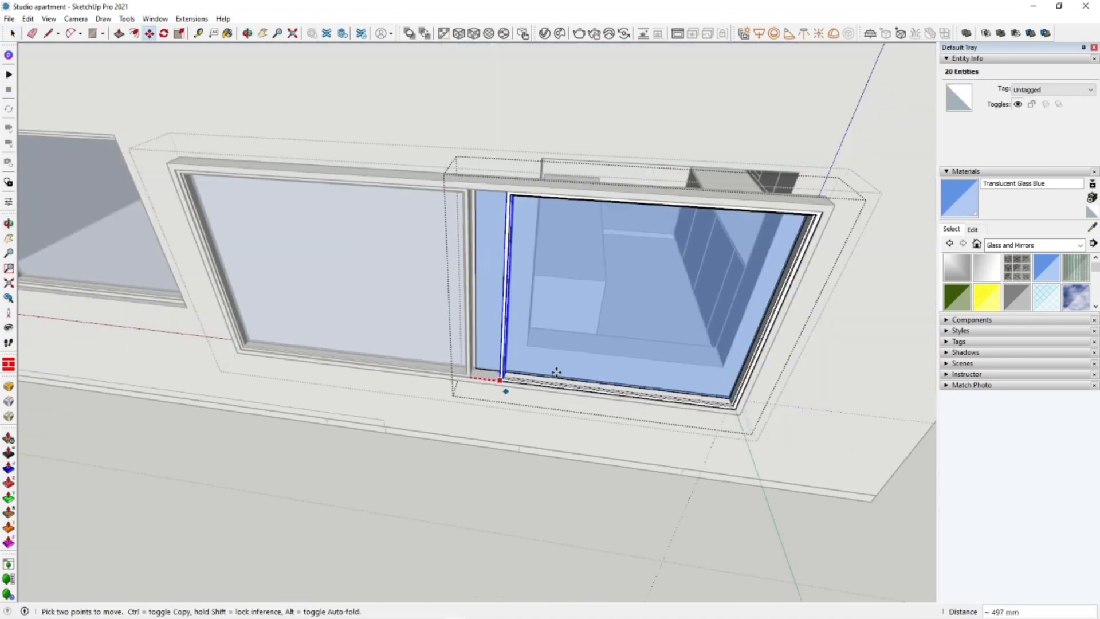
middle_drag(555, 371, 556, 394)
scroll(534, 411, down, 4)
key(space)
click(504, 423)
middle_drag(493, 501, 468, 424)
Move the right sash's inner side further toward the outer jamb to suit the smaller opening
drag(393, 252, 508, 518)
key(m)
scroll(447, 481, up, 4)
scroll(447, 481, up, 4)
click(423, 467)
scroll(444, 467, down, 2)
scroll(718, 496, up, 2)
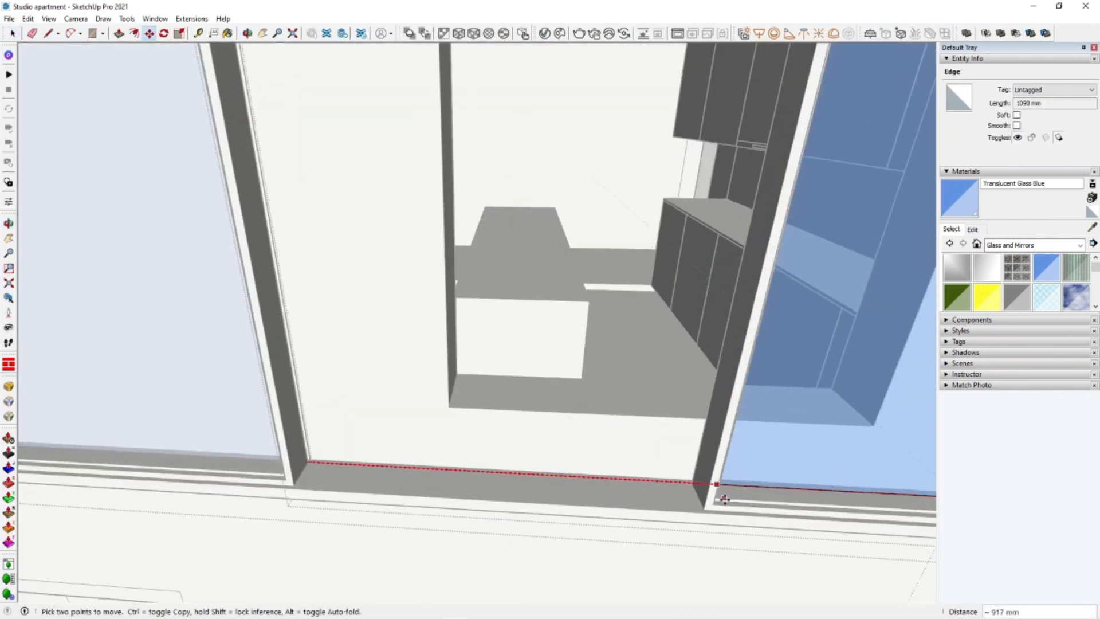
shift+middle_drag(720, 496, 462, 484)
scroll(462, 485, up, 2)
click(463, 465)
scroll(559, 432, down, 2)
key(space)
scroll(492, 312, down, 6)
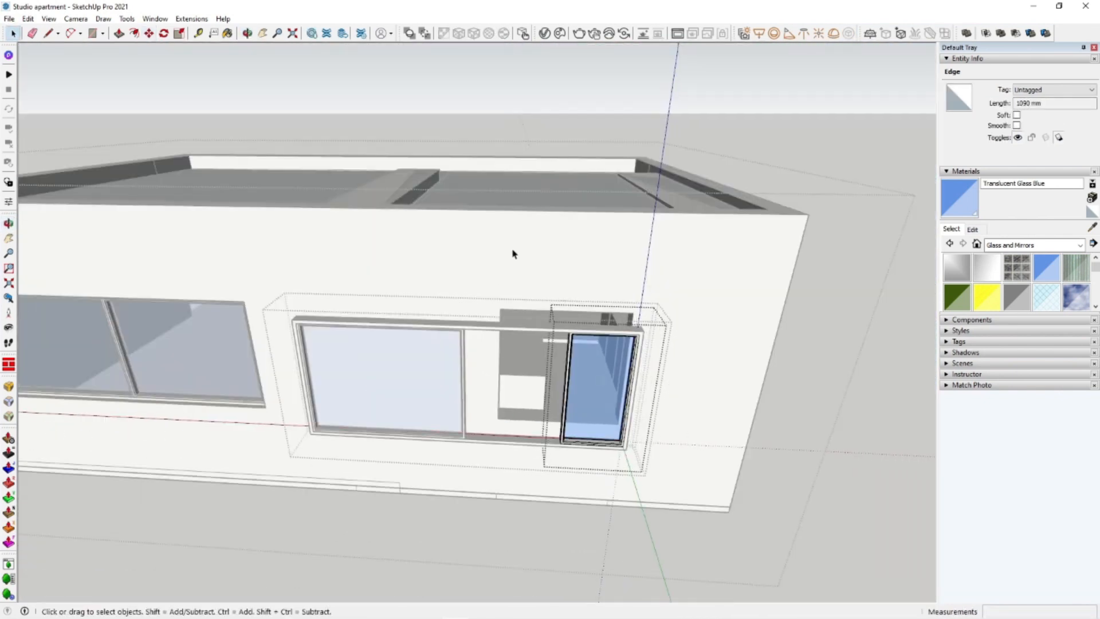
Copy the narrowed sash directly beside itself within the frame, replacing the old wide left sash
click(579, 395)
key(m)
scroll(601, 425, up, 8)
click(699, 492)
key(ctrl)
scroll(630, 470, down, 2)
shift+middle_drag(373, 467, 645, 447)
key(space)
scroll(631, 453, down, 7)
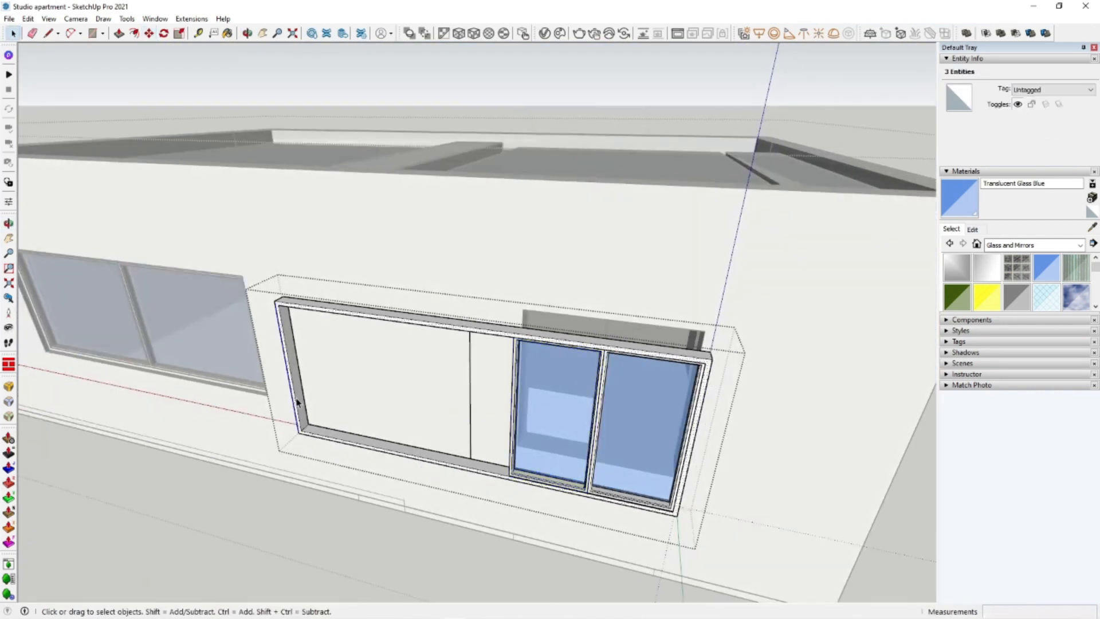
Move the far side of the outer window frame 1800 mm inward to meet the two narrowed sashes
key(m)
scroll(308, 431, up, 5)
click(281, 433)
scroll(285, 434, down, 3)
scroll(639, 492, up, 5)
shift+middle_drag(639, 492, 445, 409)
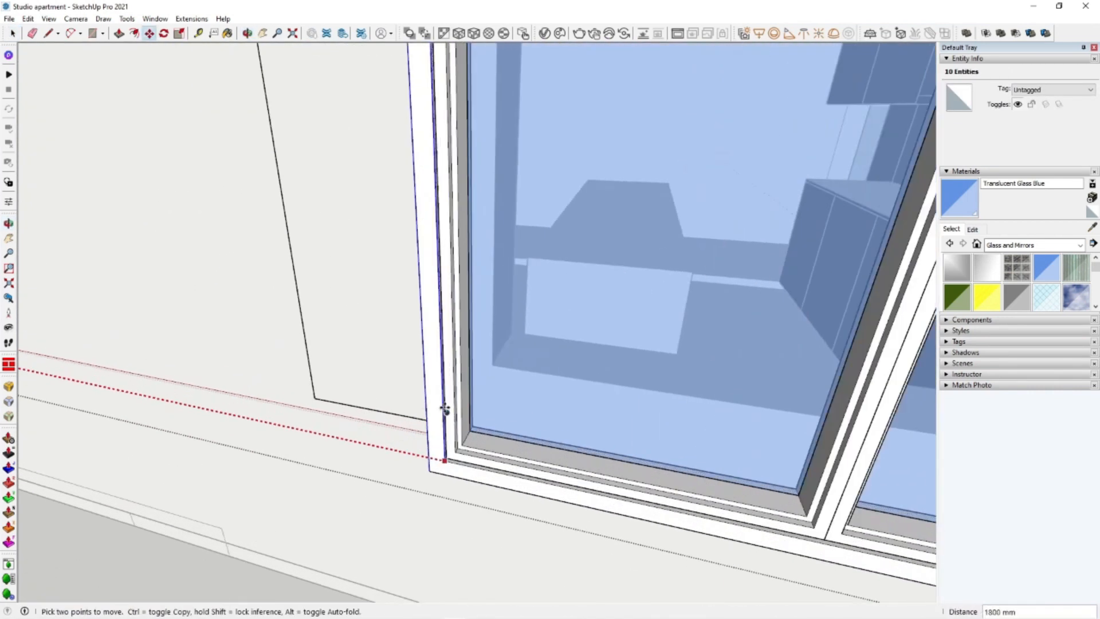
scroll(447, 396, down, 7)
key(space)
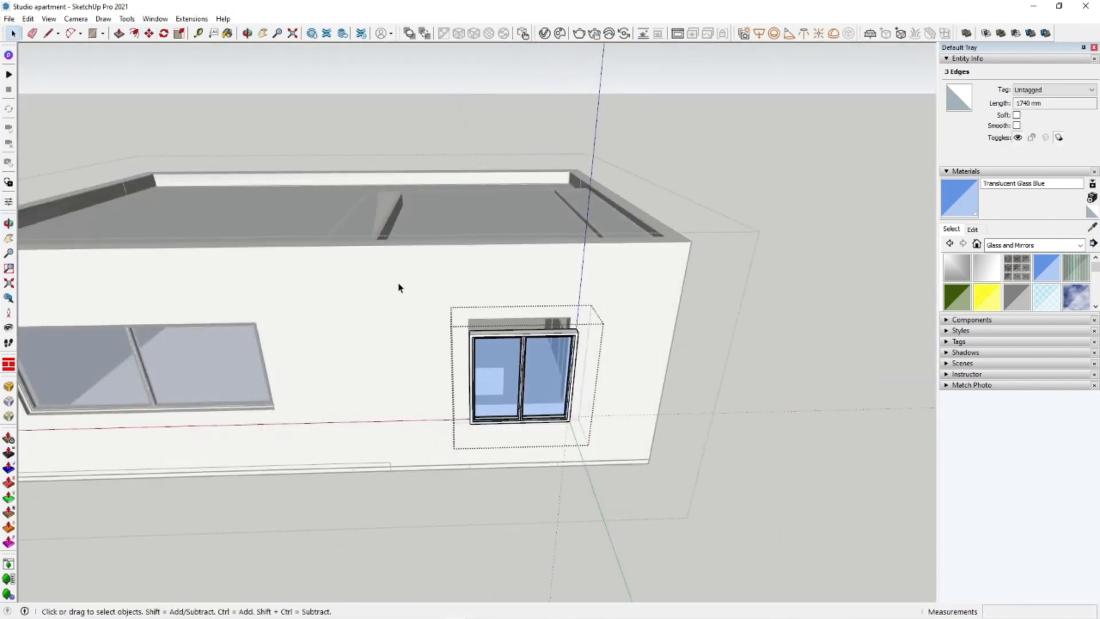
click(399, 287)
Move the narrowed window group into the smaller wall opening
click(533, 351)
middle_drag(533, 351, 569, 373)
scroll(569, 374, up, 5)
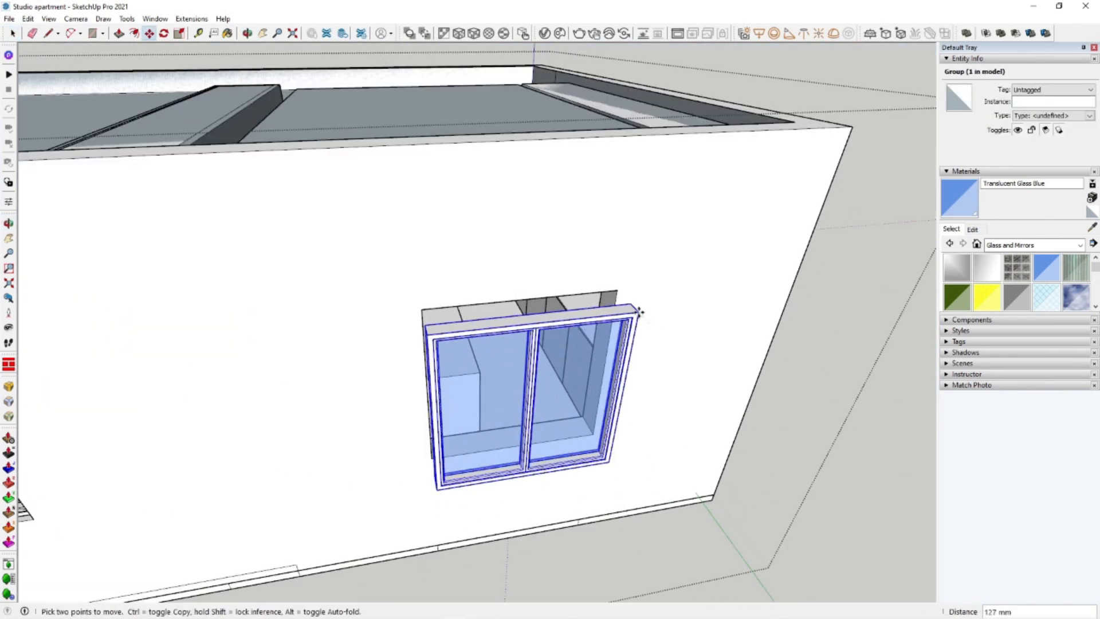
scroll(640, 313, down, 3)
scroll(228, 449, up, 5)
click(376, 430)
scroll(376, 430, down, 5)
Frame the studio interior toward the partition cabinet and window, and add a scene for this view
middle_drag(385, 376, 457, 366)
middle_drag(717, 333, 532, 377)
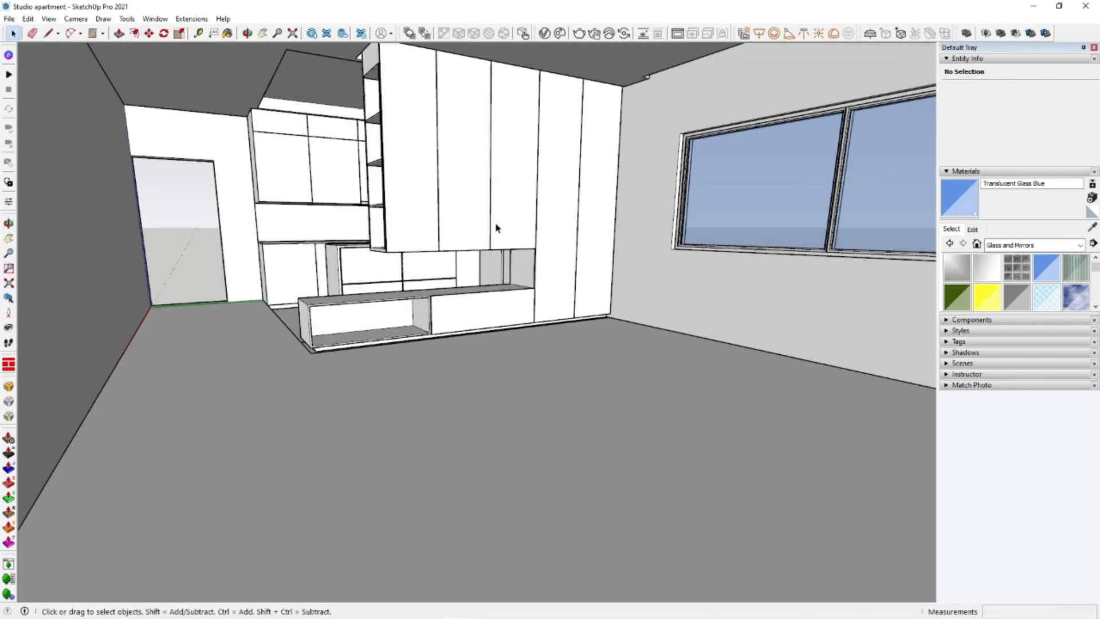
middle_drag(493, 229, 531, 163)
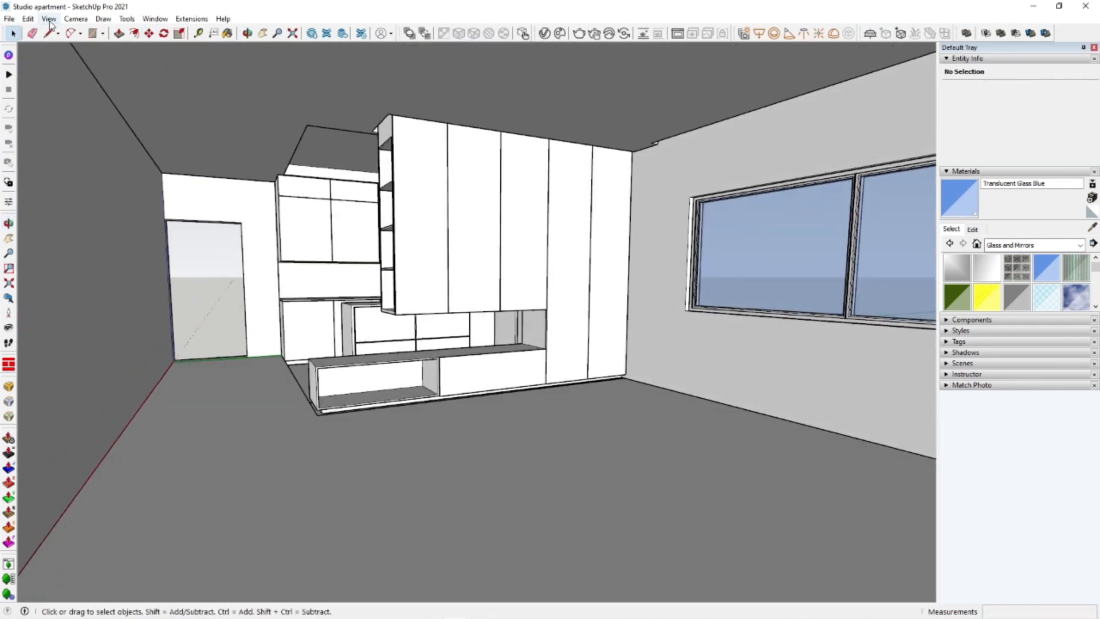
click(171, 227)
Set the camera's field of view to 45 degrees and reframe the view closer to the partition cabinet
middle_drag(498, 321, 555, 408)
key(z)
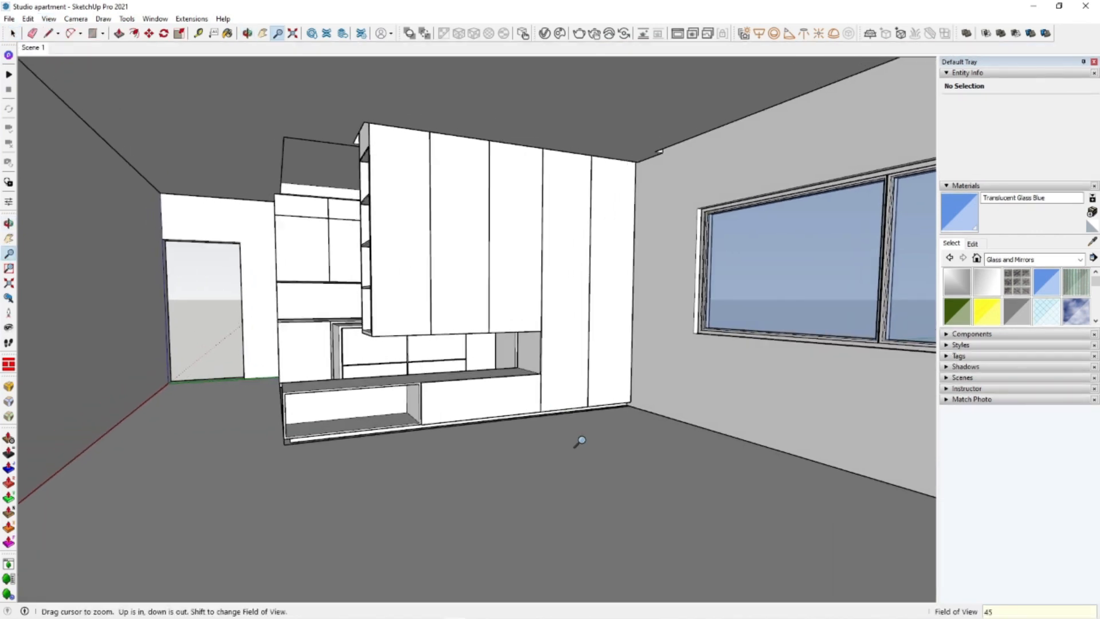
key(Return)
scroll(573, 456, down, 2)
scroll(414, 339, up, 2)
shift+middle_drag(497, 347, 541, 399)
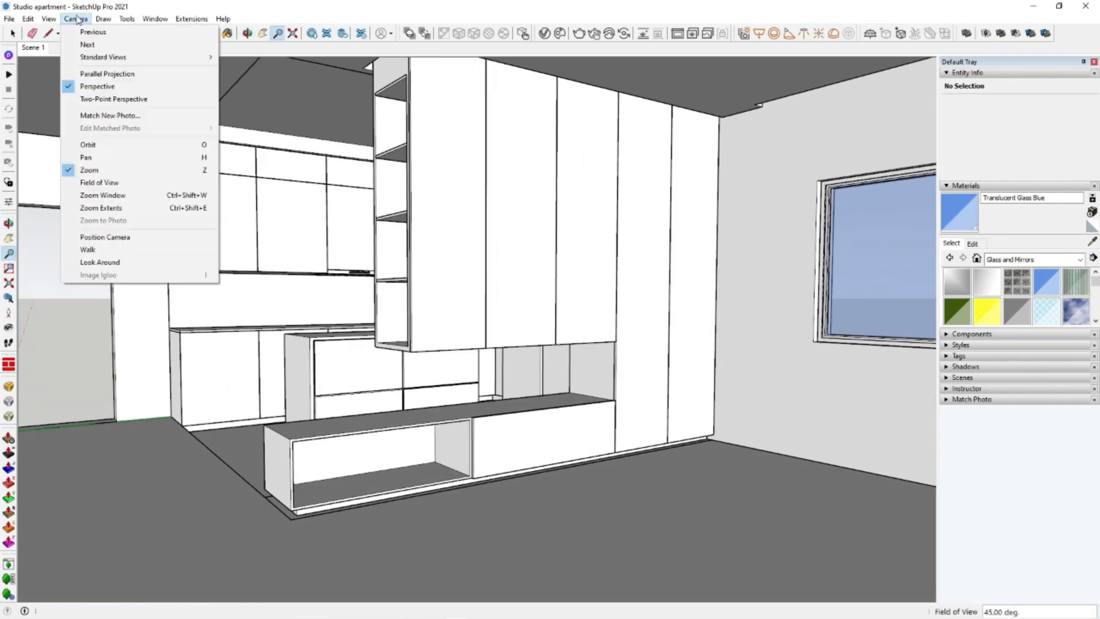
Switch the camera to Two-Point Perspective and save the reframed cabinet and kitchen view as a second scene
click(114, 98)
shift+middle_drag(498, 255, 559, 390)
click(81, 99)
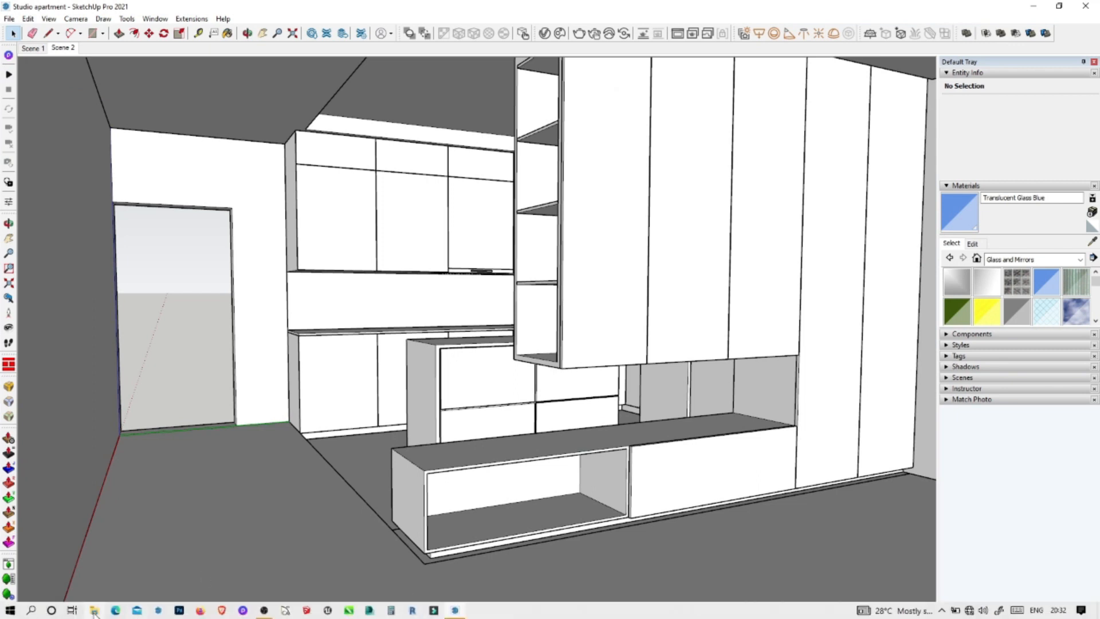
Import the Untitled(6) door model from the Downloads folder in File Explorer and place it near the entrance opening
click(94, 611)
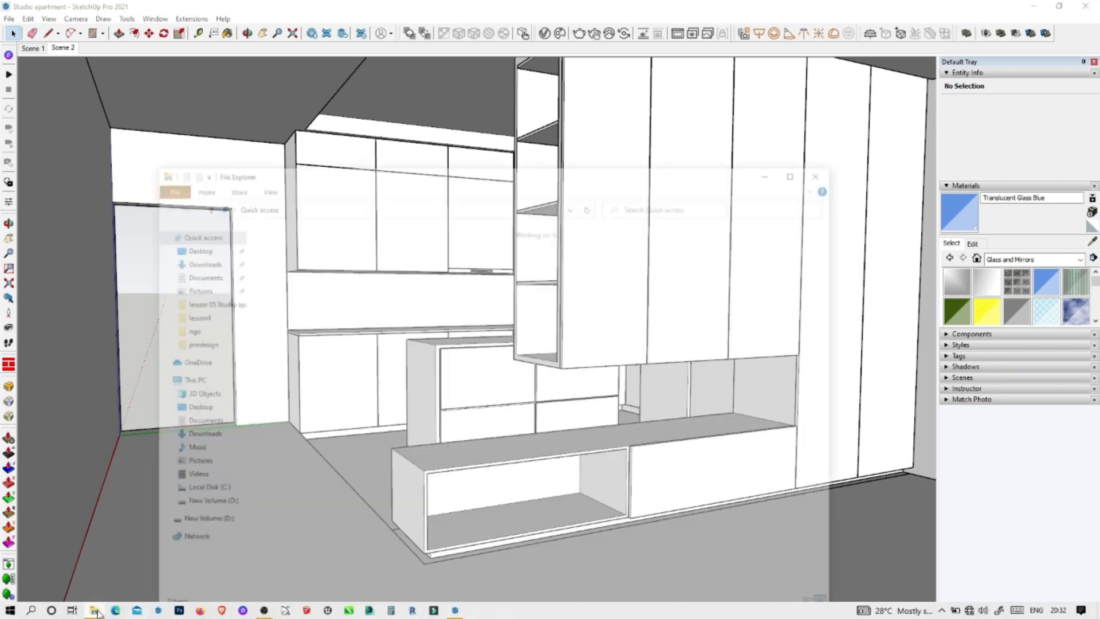
click(198, 252)
drag(401, 161, 840, 167)
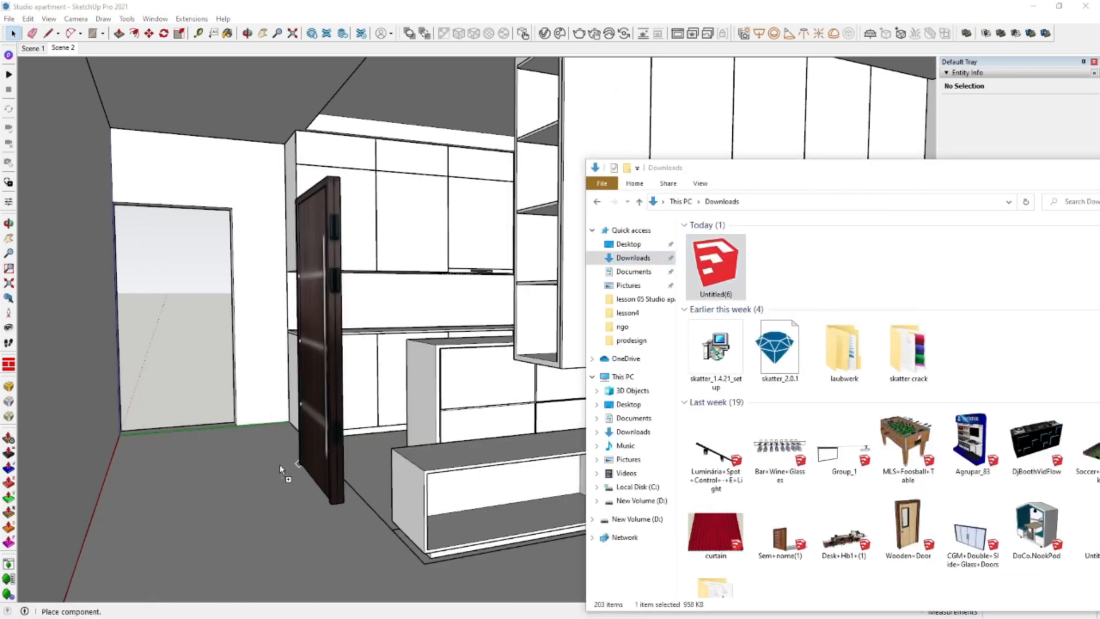
drag(912, 183, 599, 164)
click(896, 149)
Rotate the imported door on the floor so it lies parallel to the entrance opening
middle_drag(280, 466, 288, 486)
scroll(281, 459, up, 5)
mouse_move(284, 430)
middle_down()
mouse_move(373, 595)
mouse_move(345, 476)
middle_up()
scroll(344, 467, down, 3)
key(q)
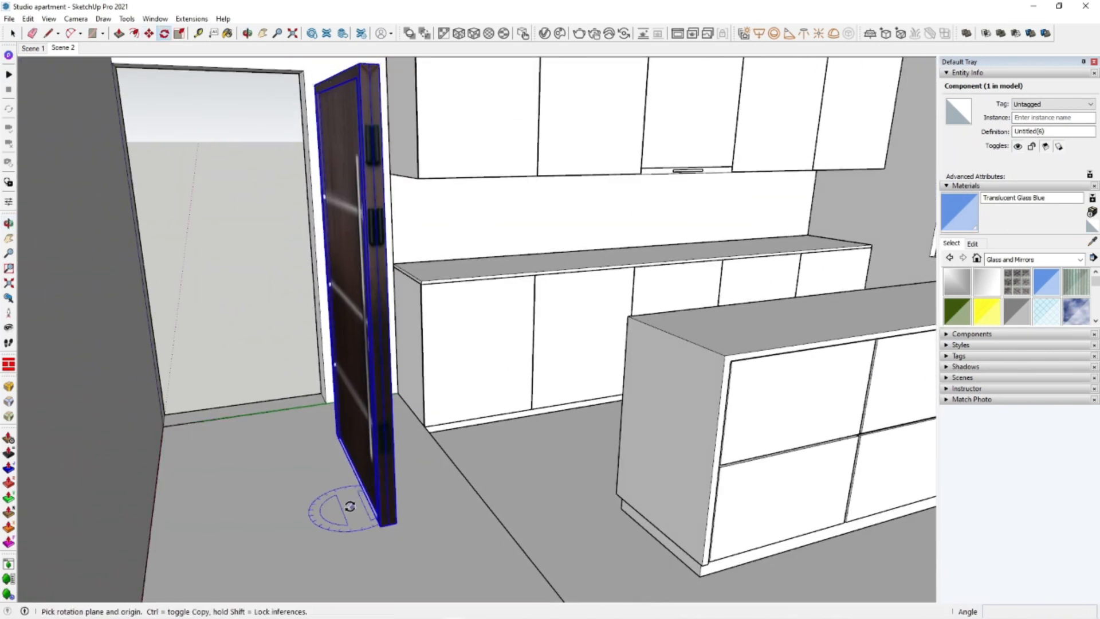
click(341, 495)
click(350, 515)
middle_drag(383, 421, 404, 435)
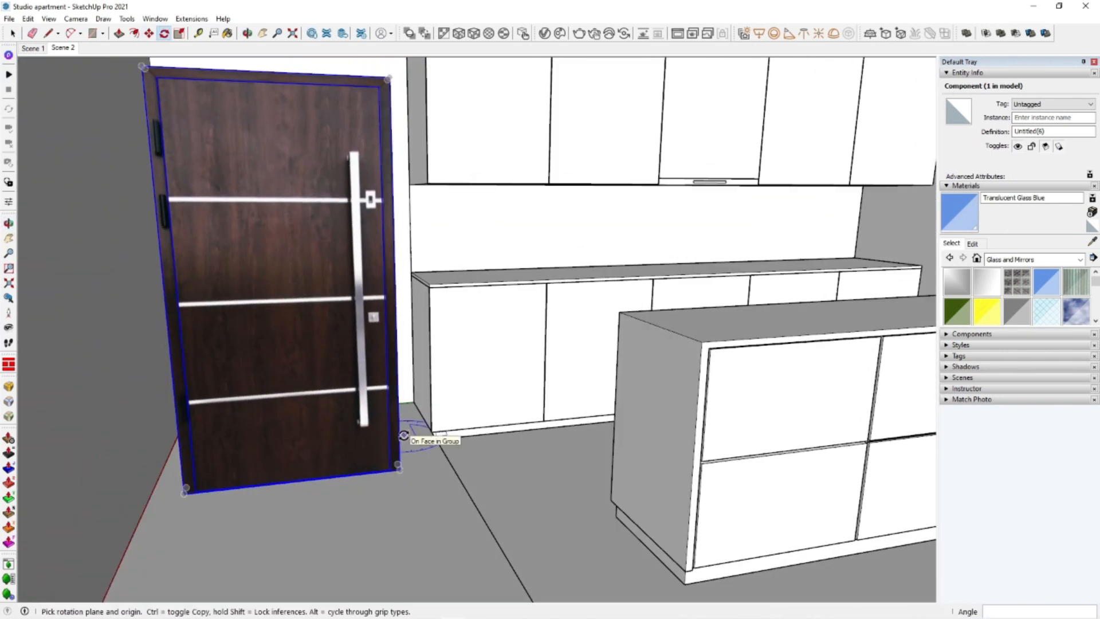
Move the door by its lower corner into the matching corner of the entrance opening
click(400, 471)
scroll(320, 370, up, 2)
click(356, 425)
scroll(355, 424, down, 2)
shift+middle_drag(307, 338, 333, 411)
Scale the door to the width and height of the entrance opening
key(s)
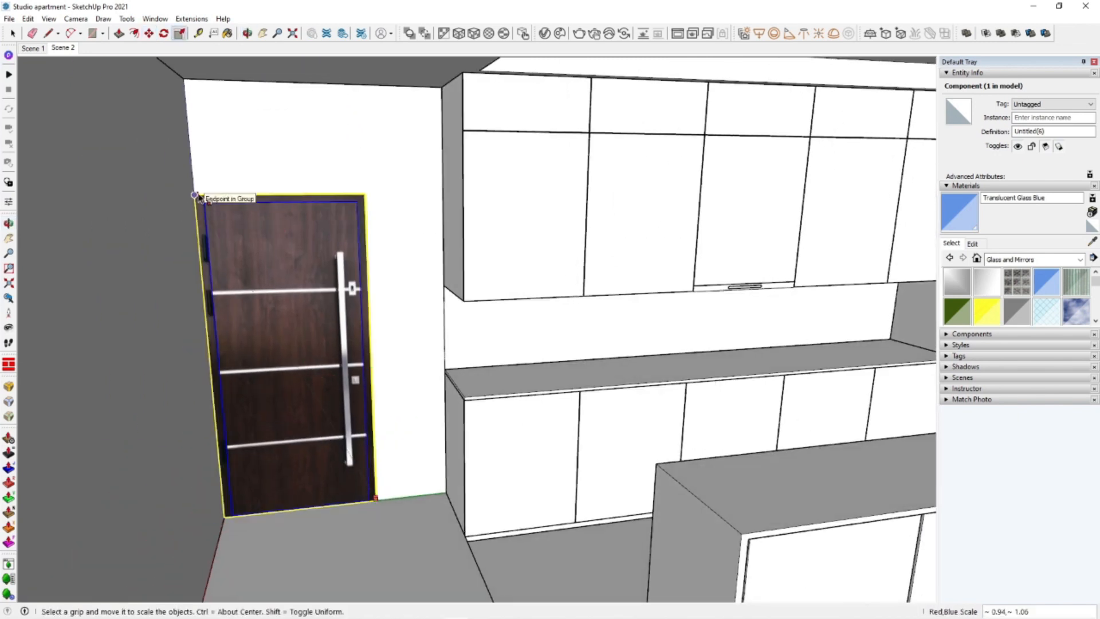
click(198, 195)
scroll(373, 505, up, 4)
middle_drag(375, 493, 546, 400)
Open the door component and draw a rectangle about 1463 by 37 mm over the long handle on its face
double_click(451, 130)
scroll(484, 104, up, 2)
shift+middle_drag(484, 104, 499, 167)
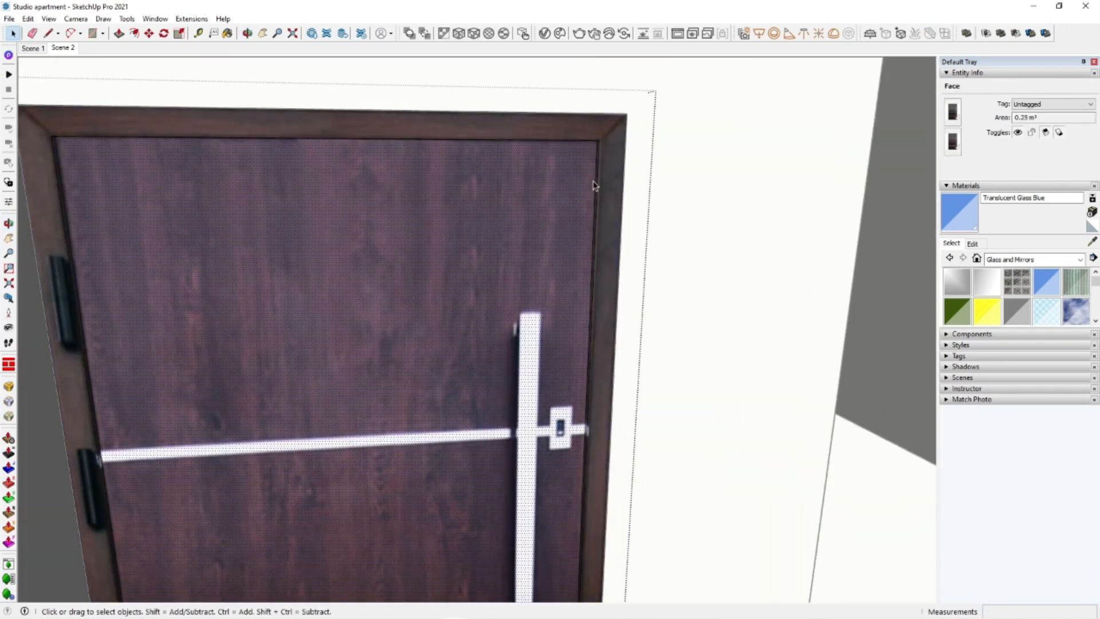
scroll(598, 186, up, 2)
shift+middle_drag(510, 474, 577, 184)
scroll(573, 133, up, 1)
key(r)
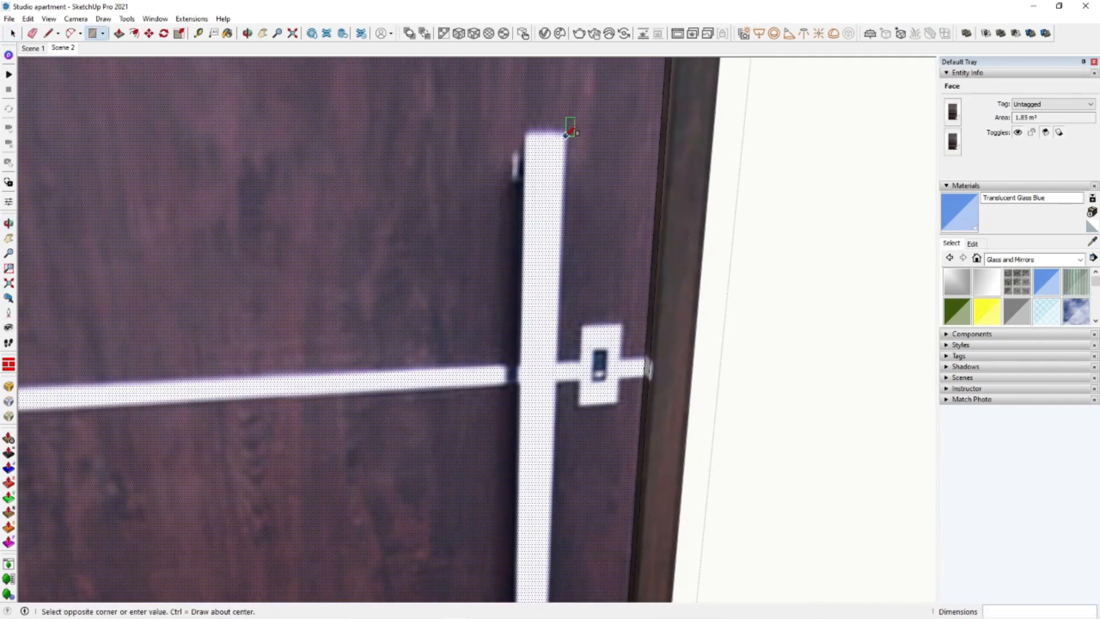
scroll(570, 132, down, 5)
scroll(526, 467, up, 5)
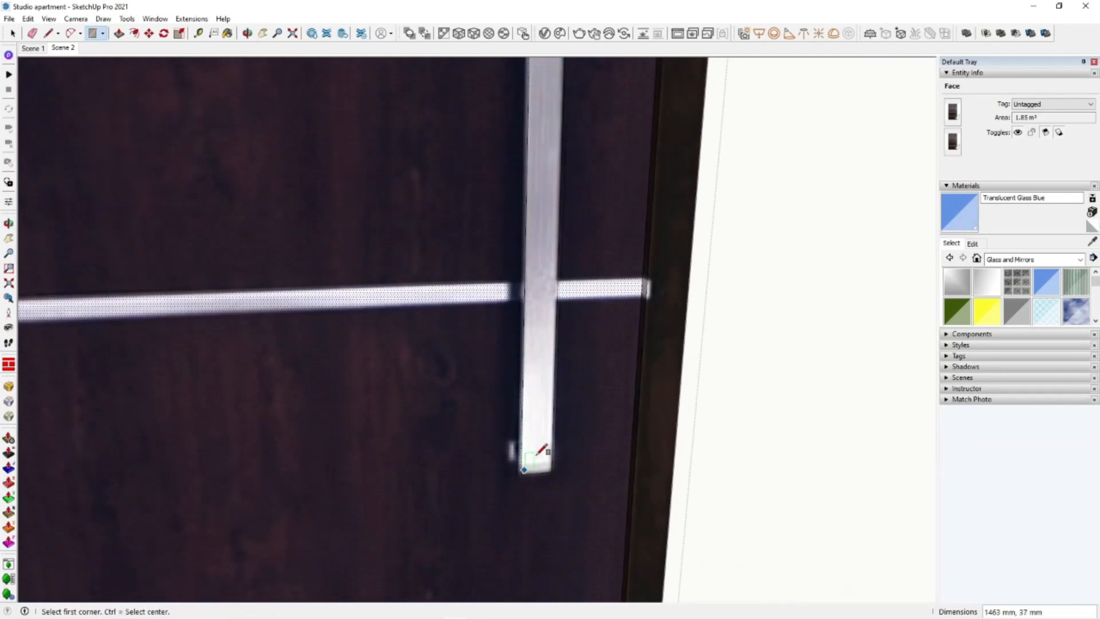
Group the long handle's face on the door and extrude it 25 mm
key(space)
scroll(537, 456, down, 5)
scroll(565, 134, up, 4)
shift+middle_drag(567, 135, 579, 295)
click(578, 294)
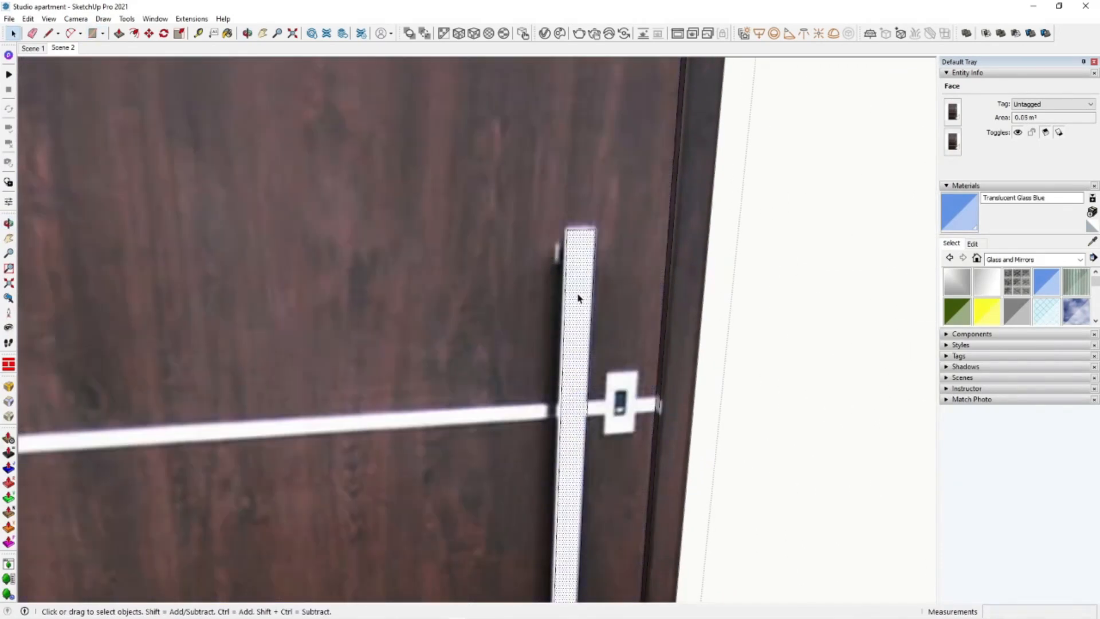
click(616, 393)
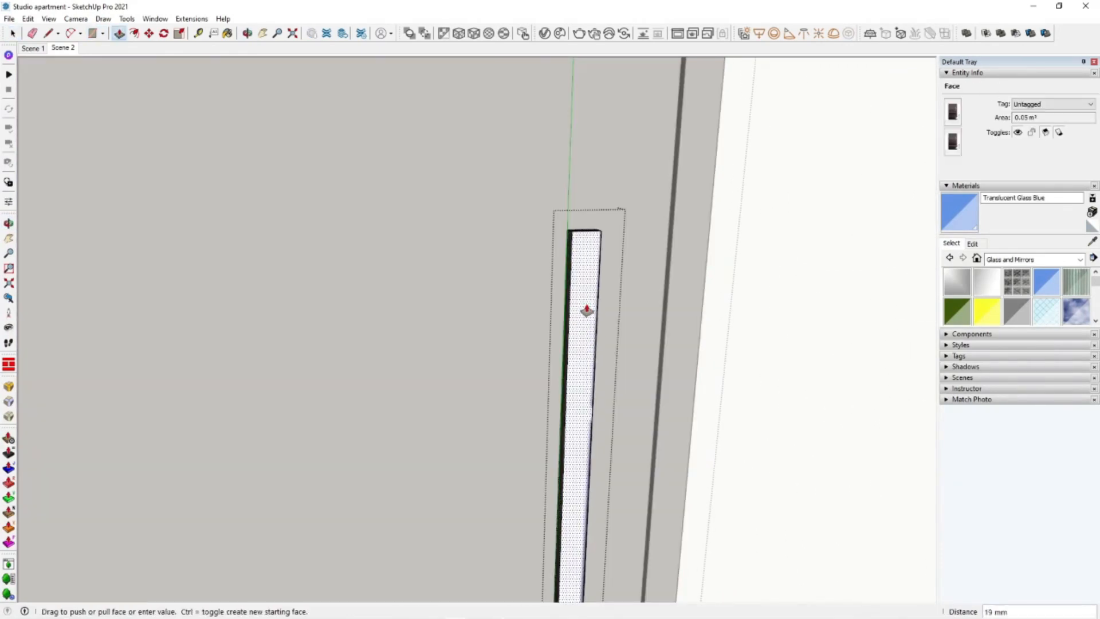
text(25)
key(Return)
Leave the door component and examine the raised handle in the entrance
scroll(484, 223, down, 4)
key(space)
click(592, 489)
shift+middle_drag(593, 489, 573, 441)
scroll(624, 244, up, 4)
middle_drag(624, 243, 493, 405)
scroll(521, 256, down, 6)
scroll(231, 231, down, 3)
middle_drag(485, 220, 514, 209)
click(513, 209)
scroll(459, 212, down, 4)
Copy the finished door from the entrance to the door opening in the opposite wall
click(341, 357)
key(m)
scroll(355, 423, up, 8)
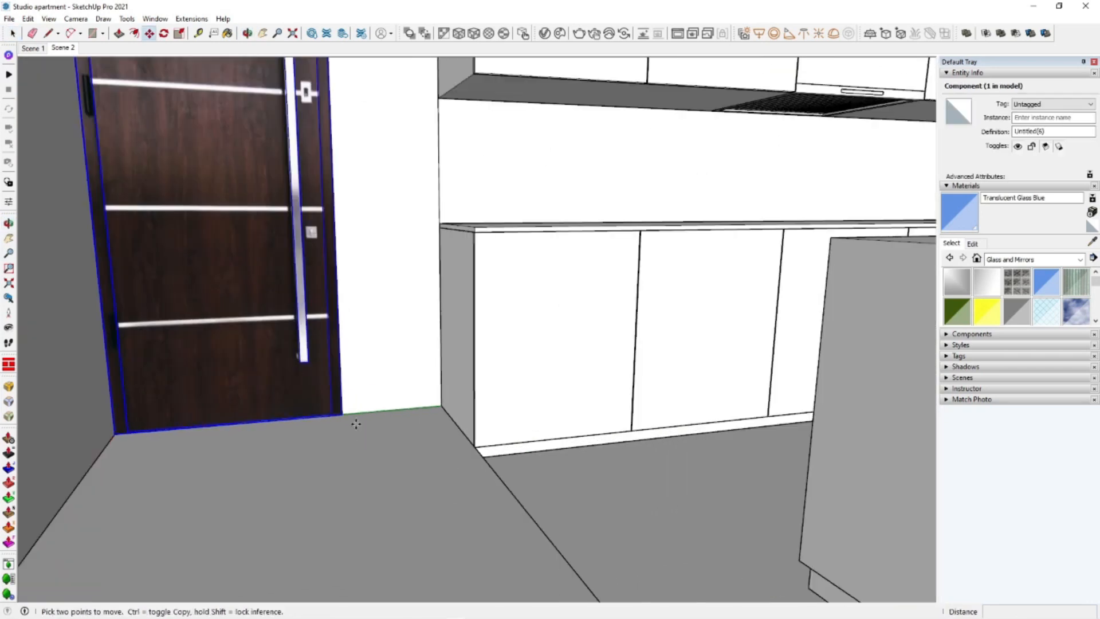
scroll(356, 424, up, 5)
click(342, 414)
middle_drag(334, 435, 482, 356)
scroll(403, 304, up, 3)
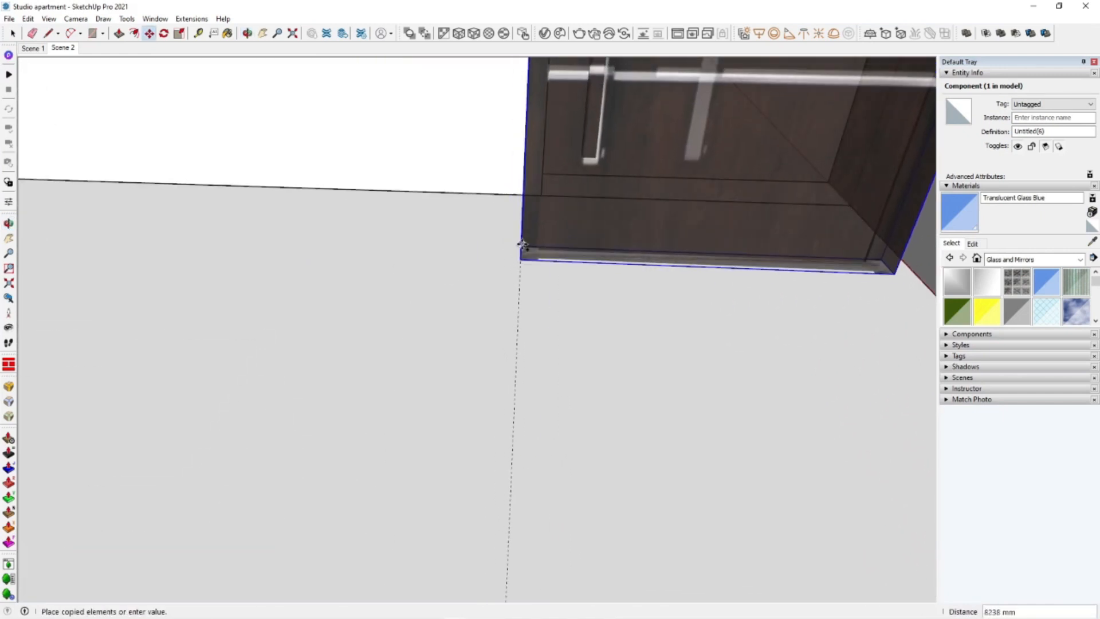
scroll(594, 167, up, 4)
middle_drag(597, 118, 594, 109)
click(575, 344)
Flip the copied door and move it by its lower corner into the opposite opening
right_click(612, 342)
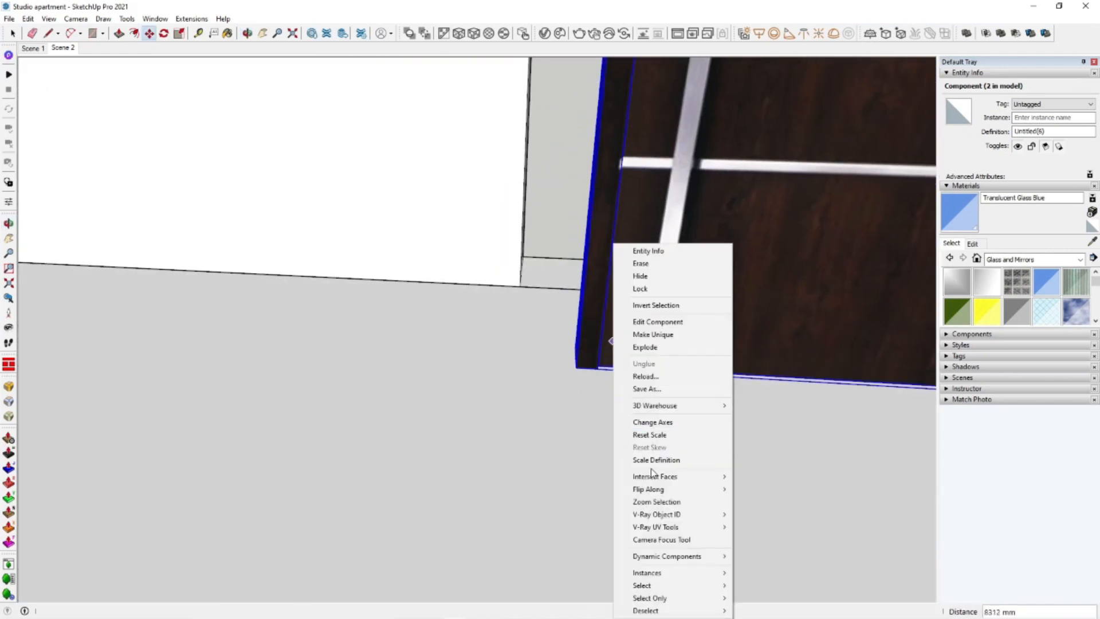
click(763, 492)
click(578, 372)
click(516, 280)
middle_drag(441, 306, 532, 333)
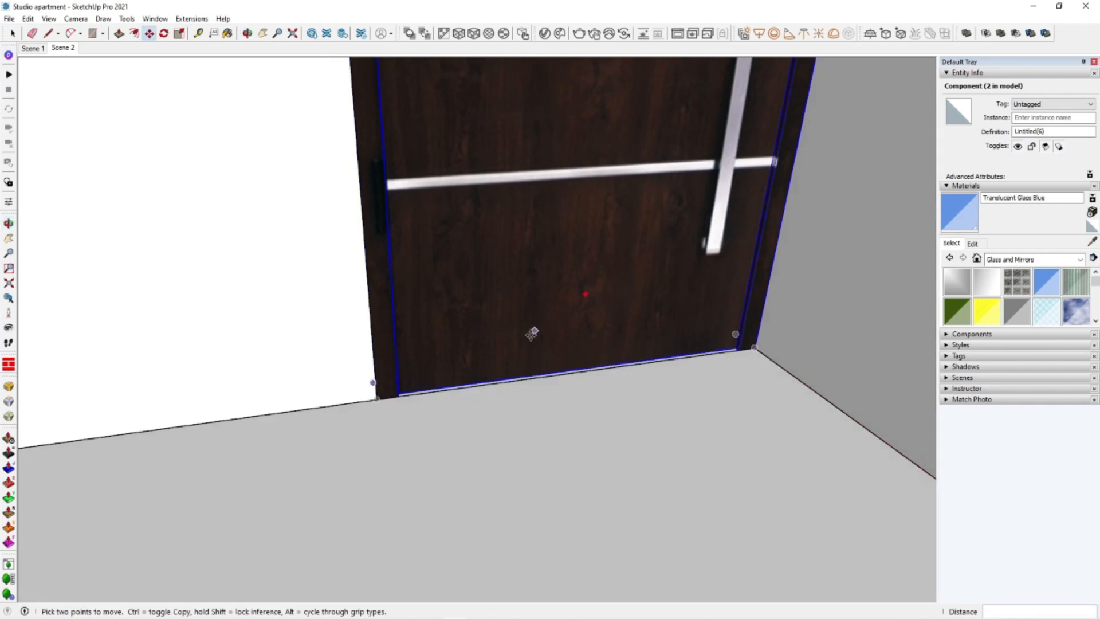
scroll(473, 364, up, 1)
Flip the copied door again within its opening to set its handle side and facing direction
right_click(563, 302)
click(727, 491)
scroll(590, 310, up, 2)
right_click(611, 268)
click(763, 490)
Group the studio's walls, windows and doors together
middle_drag(669, 364, 418, 344)
scroll(436, 481, up, 3)
right_click(58, 196)
click(576, 289)
middle_drag(576, 289, 590, 339)
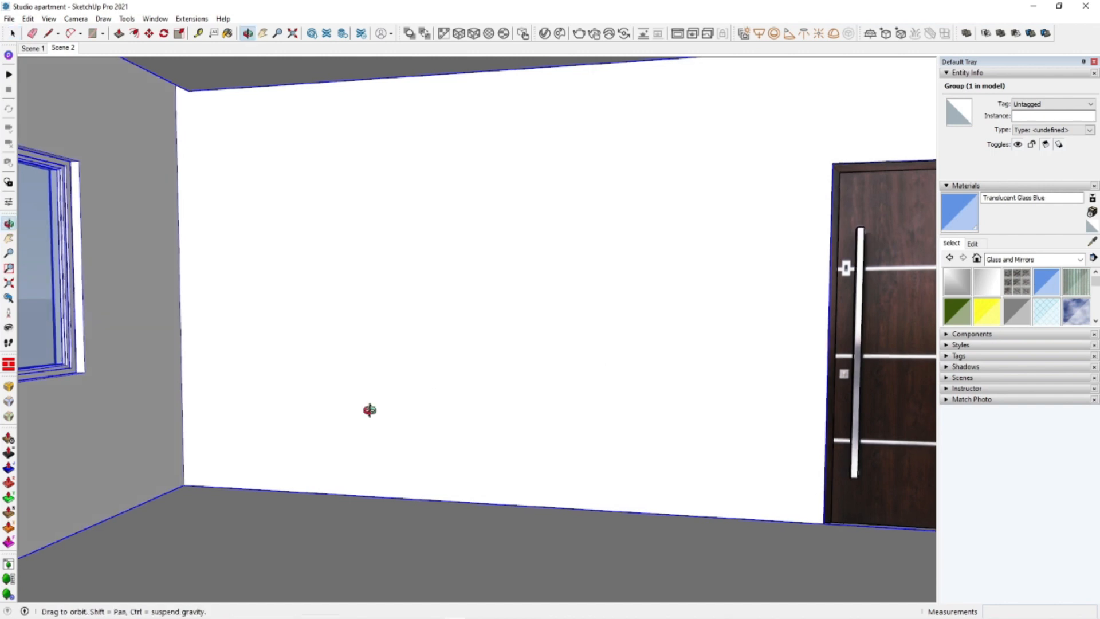
Draw a rectangle about 4042 by 2721 mm on the wall beside the copied door and group it
middle_drag(370, 410, 433, 342)
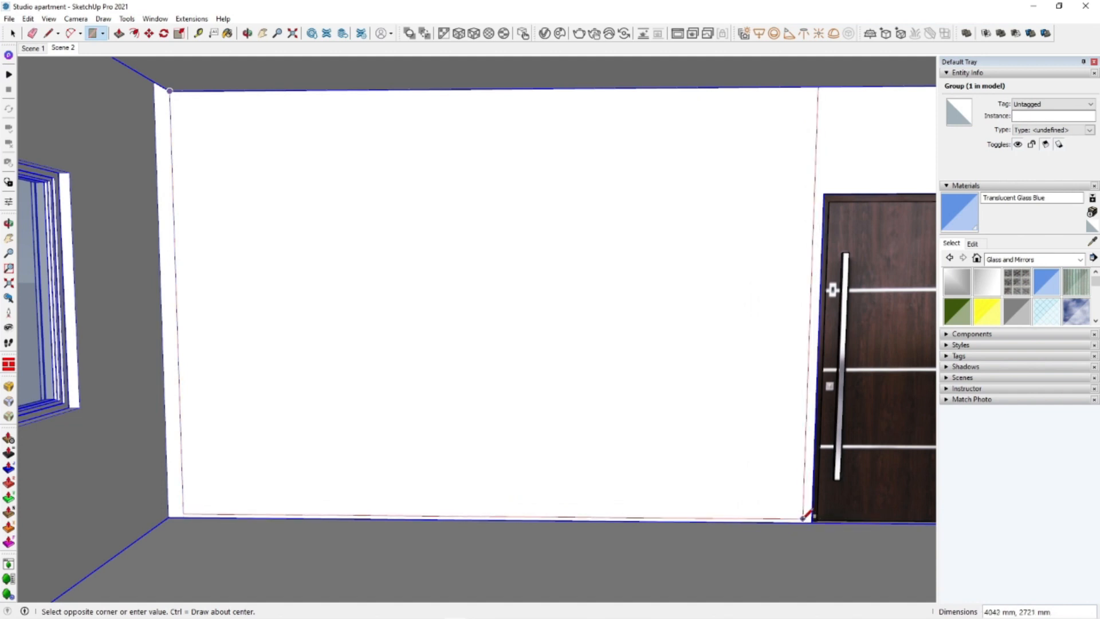
middle_drag(806, 515, 783, 526)
click(802, 541)
key(space)
double_click(665, 321)
right_click(667, 322)
click(731, 419)
Open the wall panel group and extrude its face 5 mm
middle_drag(659, 430, 708, 427)
double_click(665, 373)
click(665, 373)
key(p)
scroll(738, 501, up, 5)
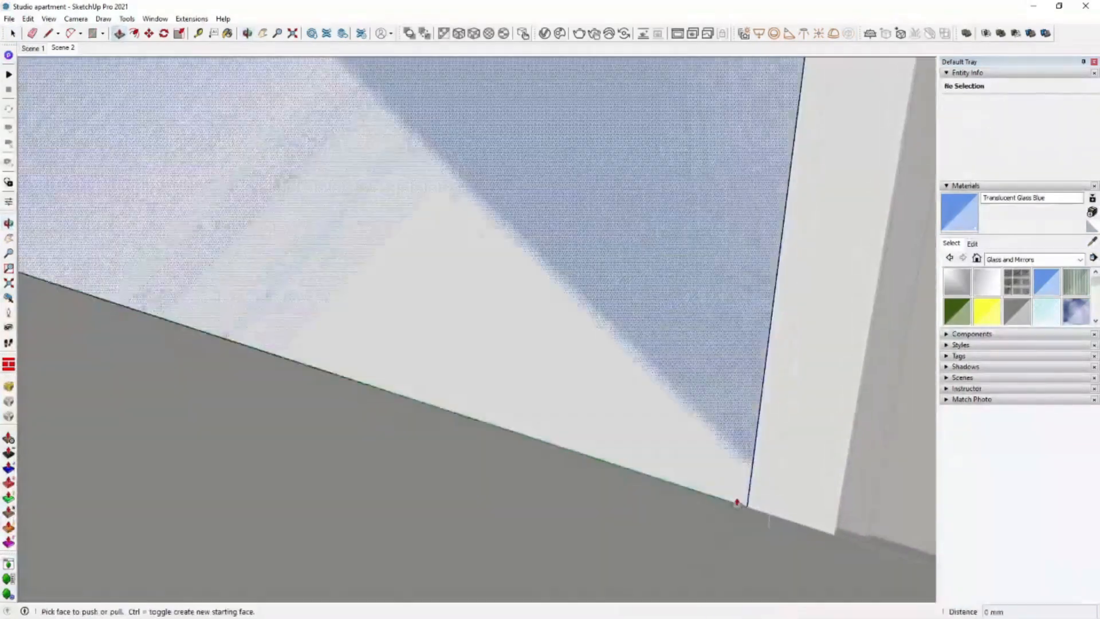
click(744, 502)
text(5)
key(Return)
Draw a small rectangular slat profile with lines at the wall panel's lower corner nearest the door and group it
key(space)
click(763, 493)
scroll(751, 496, down, 5)
middle_drag(648, 371, 742, 526)
scroll(742, 526, up, 4)
scroll(742, 527, up, 3)
key(l)
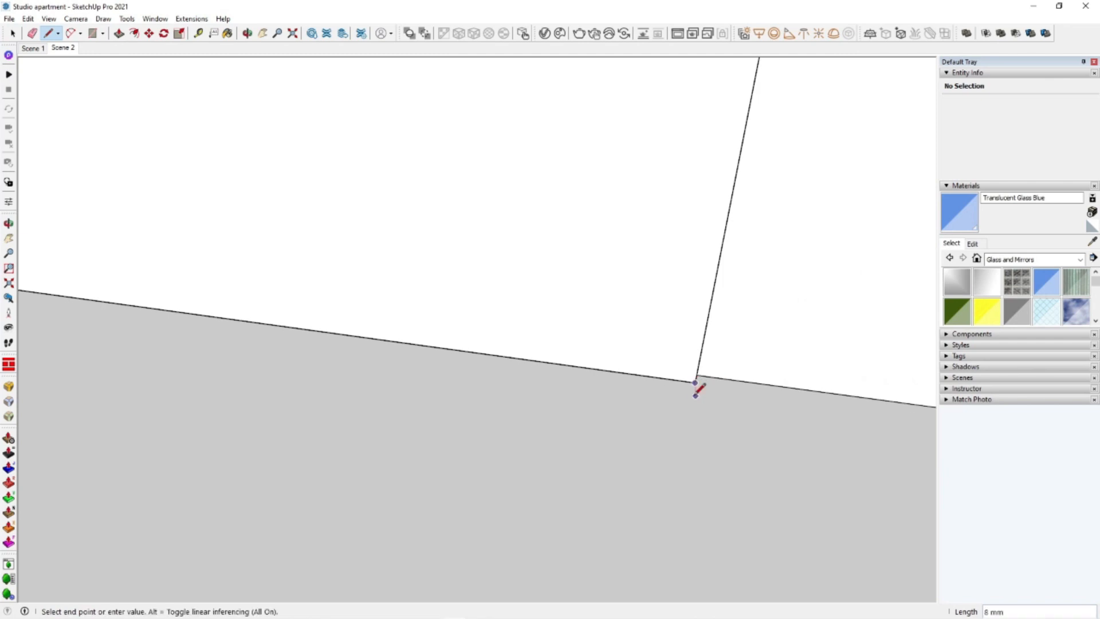
mouse_move(696, 395)
middle_down()
mouse_move(626, 388)
mouse_move(625, 399)
mouse_move(626, 379)
middle_up()
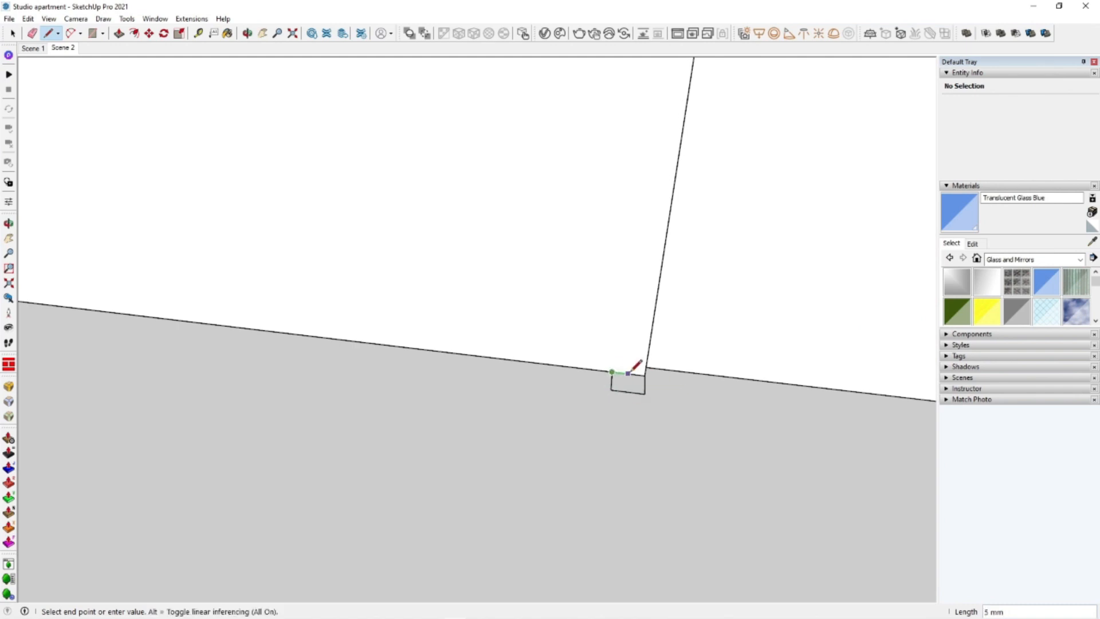
double_click(635, 390)
right_click(635, 390)
click(675, 224)
Open the slat group and extrude its profile upward to the wall panel's full height
double_click(628, 385)
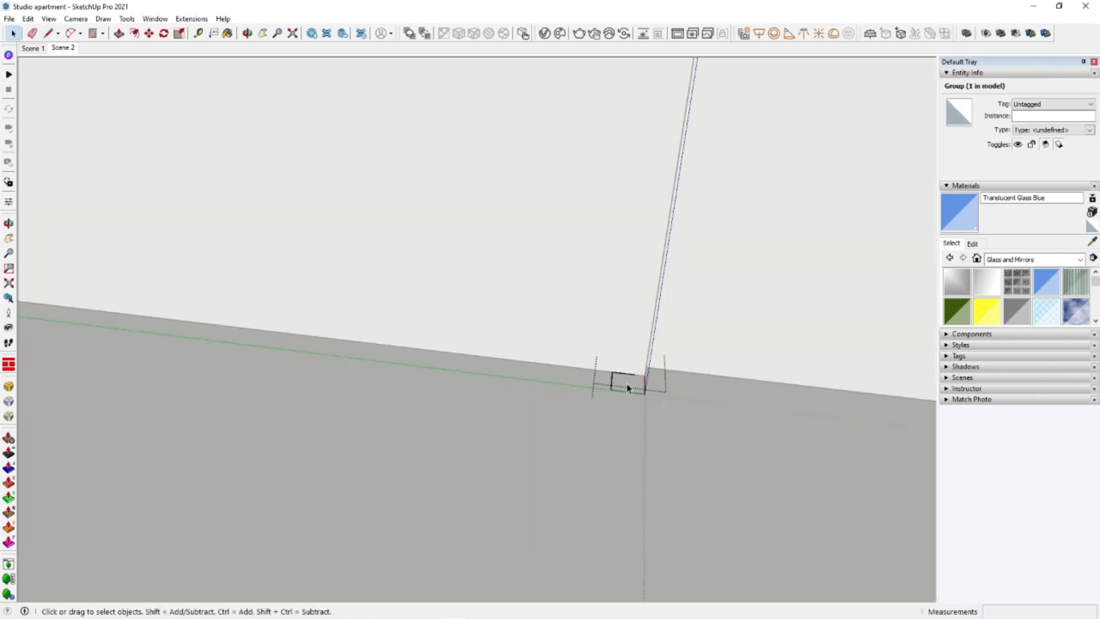
middle_drag(629, 385, 626, 343)
key(p)
click(626, 335)
middle_drag(629, 196, 734, 216)
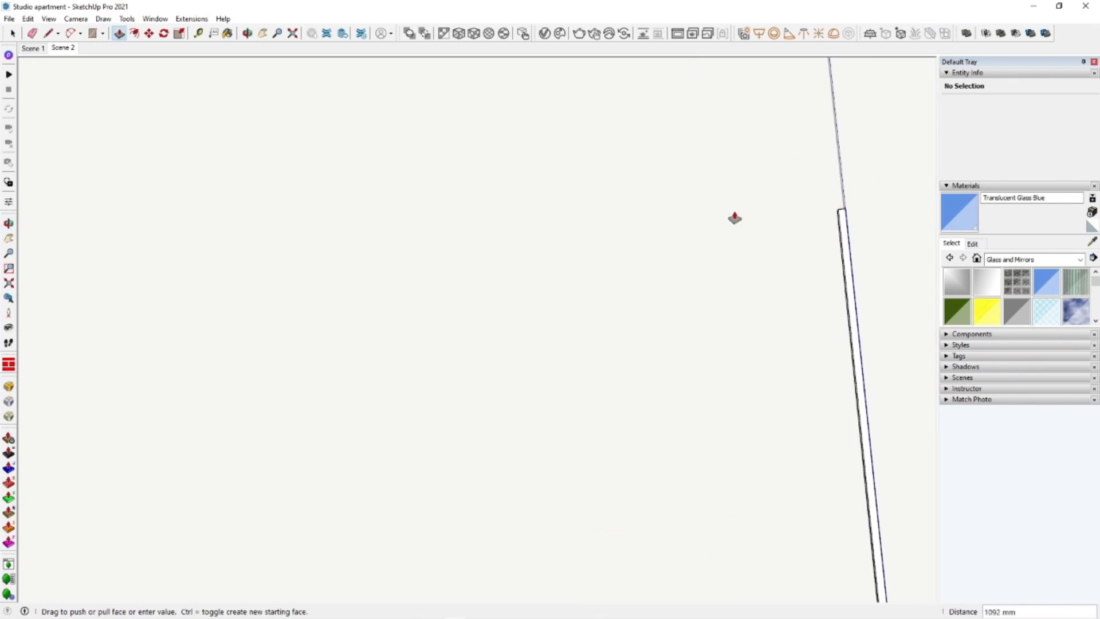
click(590, 107)
middle_drag(591, 109, 658, 456)
key(space)
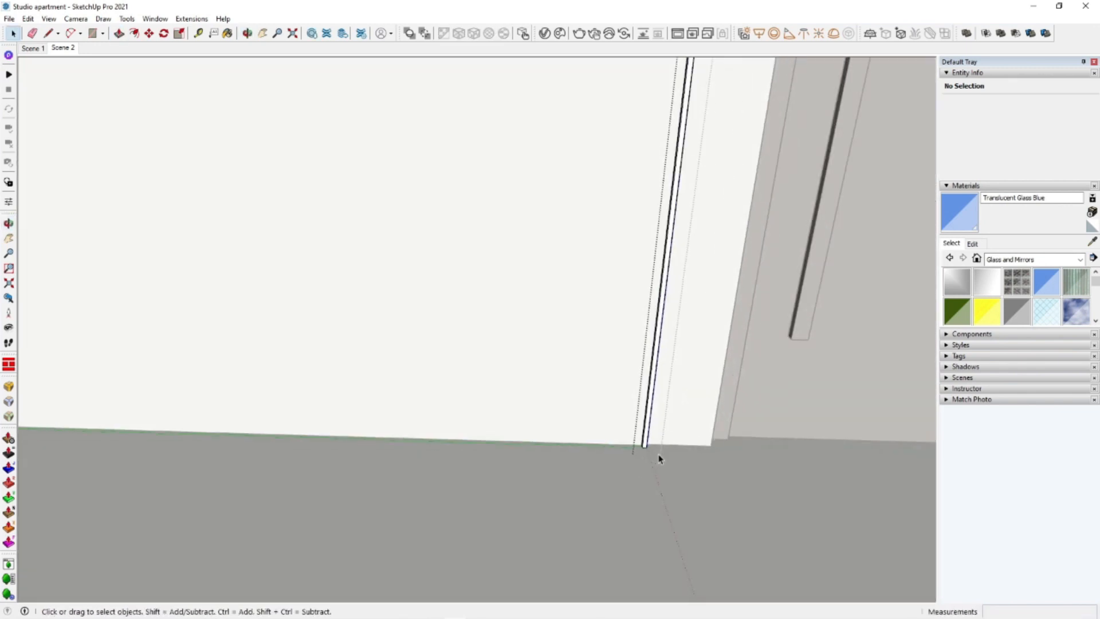
Adjust the slat's face at its lower end with Push/Pull and close its group
scroll(659, 457, up, 3)
double_click(643, 453)
key(p)
drag(637, 451, 661, 474)
key(space)
click(659, 474)
Copy the slat along the wall panel with small equal gaps and multiply the last copy by 70
middle_drag(628, 459, 599, 466)
key(m)
key(ctrl)
click(623, 488)
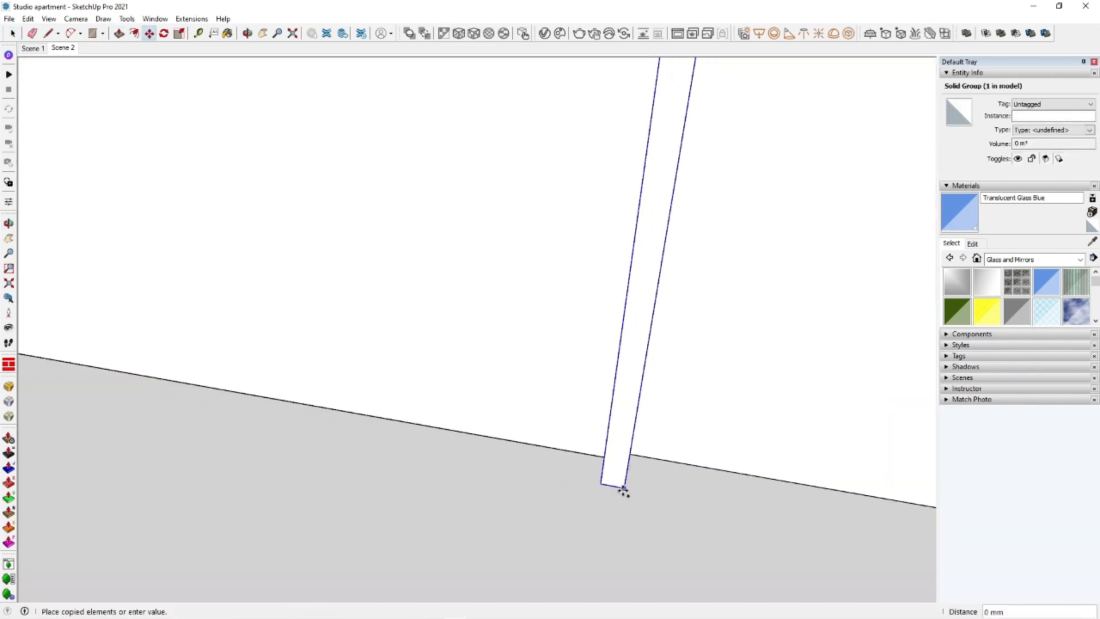
scroll(596, 485, up, 2)
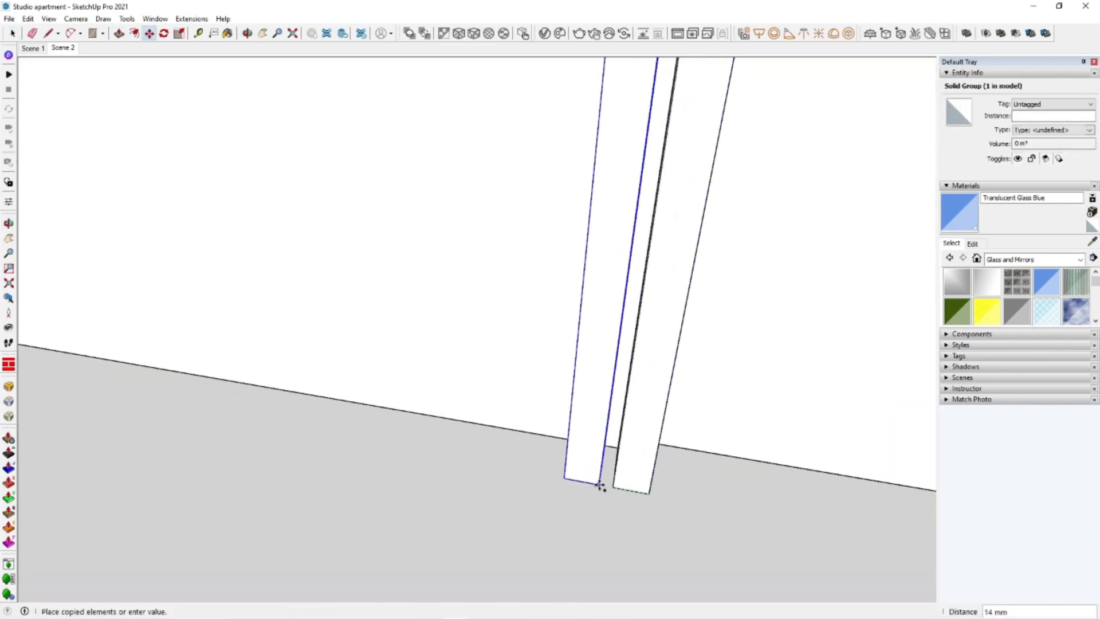
click(649, 494)
click(551, 474)
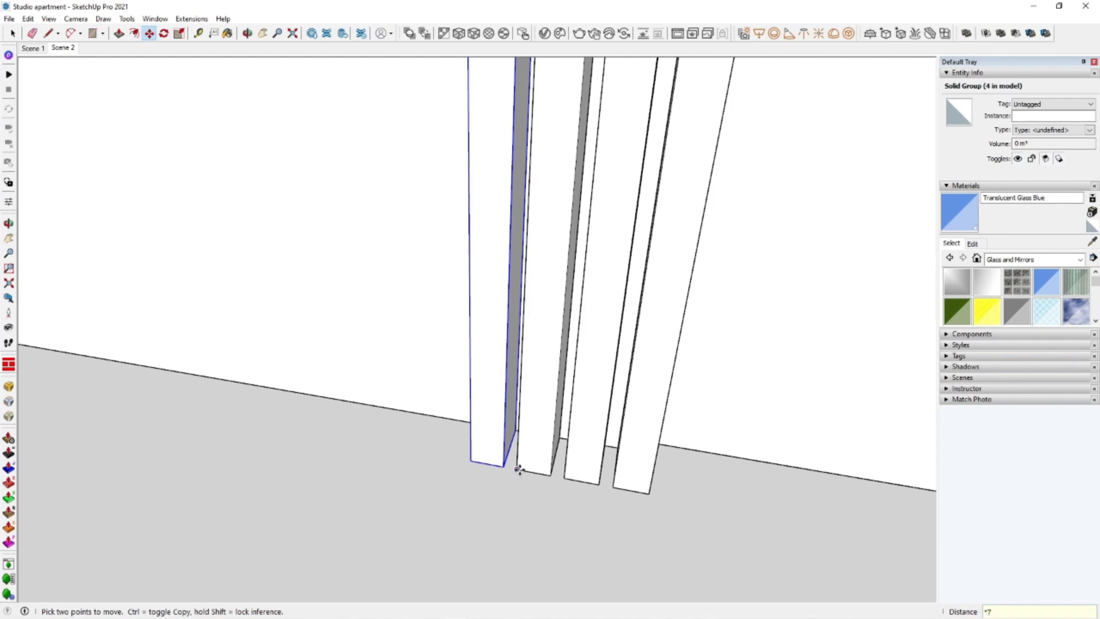
text(0)
key(Return)
Select all the vertical slats on the wall panel and combine them into one group
scroll(518, 470, down, 3)
middle_drag(520, 461, 659, 542)
key(space)
scroll(493, 384, down, 4)
scroll(315, 347, down, 3)
scroll(510, 400, down, 2)
scroll(736, 508, up, 5)
scroll(735, 509, up, 2)
click(723, 496)
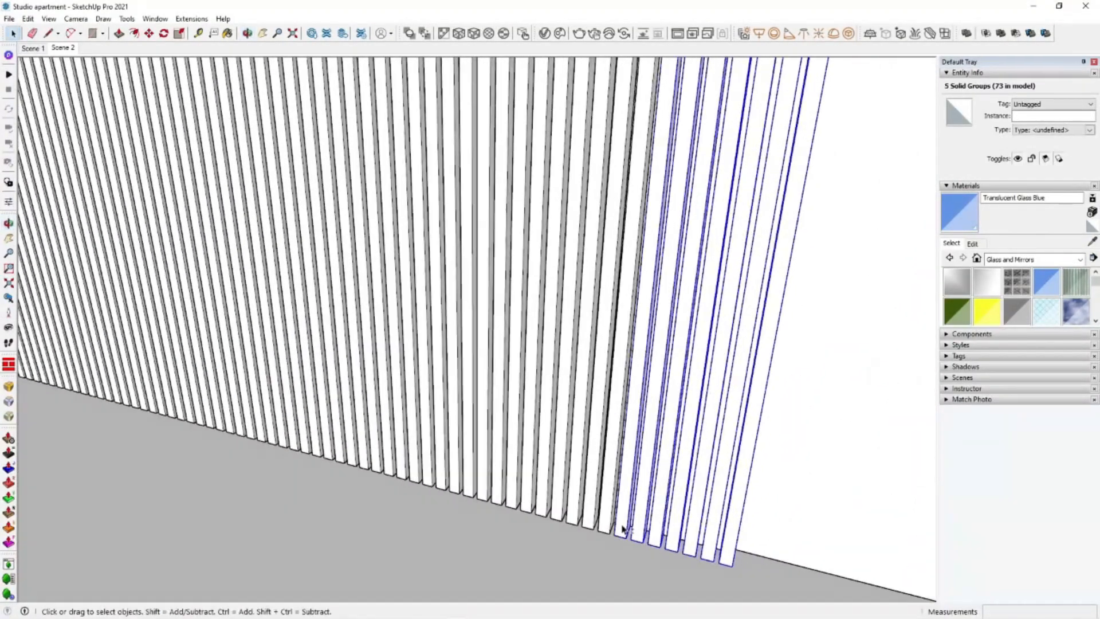
scroll(614, 461, down, 10)
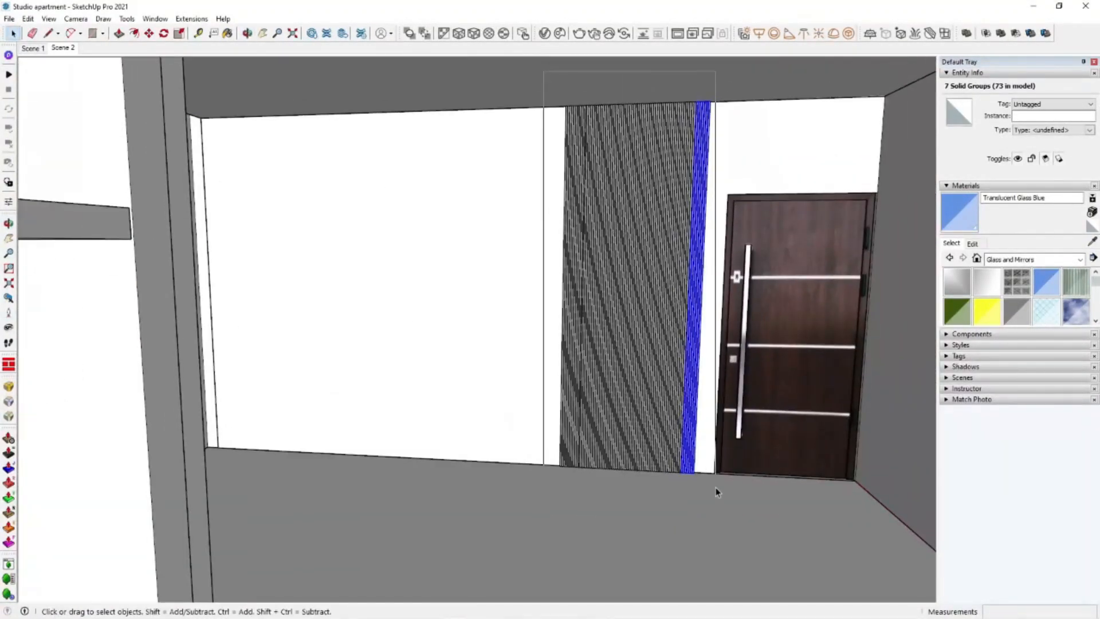
drag(722, 513, 722, 513)
middle_drag(710, 494, 676, 481)
scroll(704, 473, up, 6)
right_click(721, 504)
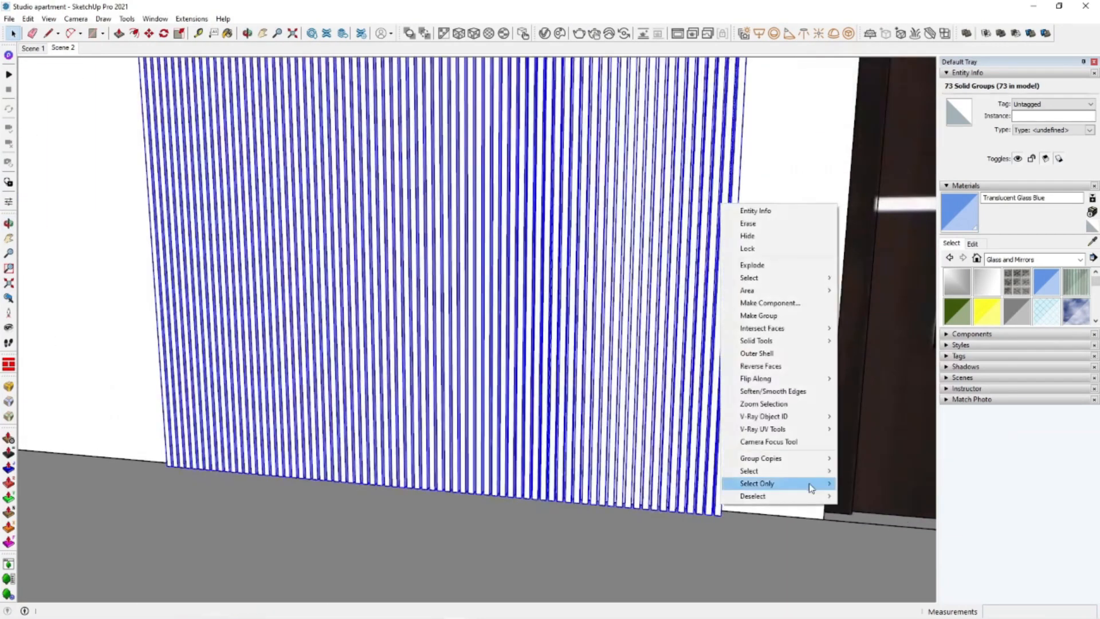
click(768, 316)
Copy the slat group along the wall so it continues the row of slats without a break
key(m)
scroll(710, 523, up, 3)
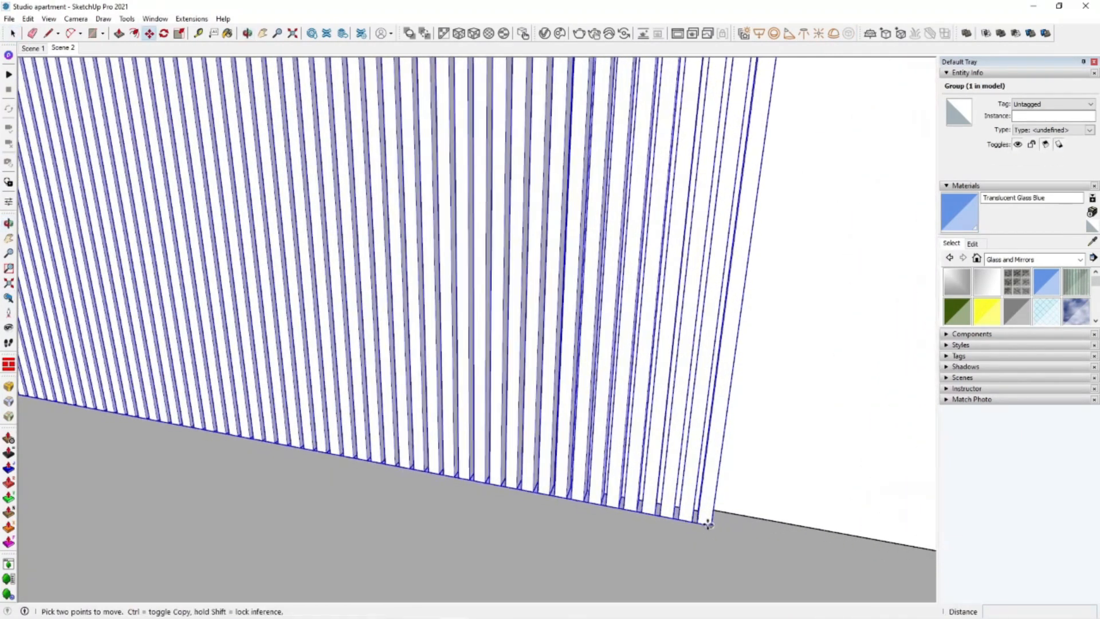
click(709, 522)
key(ctrl)
scroll(523, 457, up, 2)
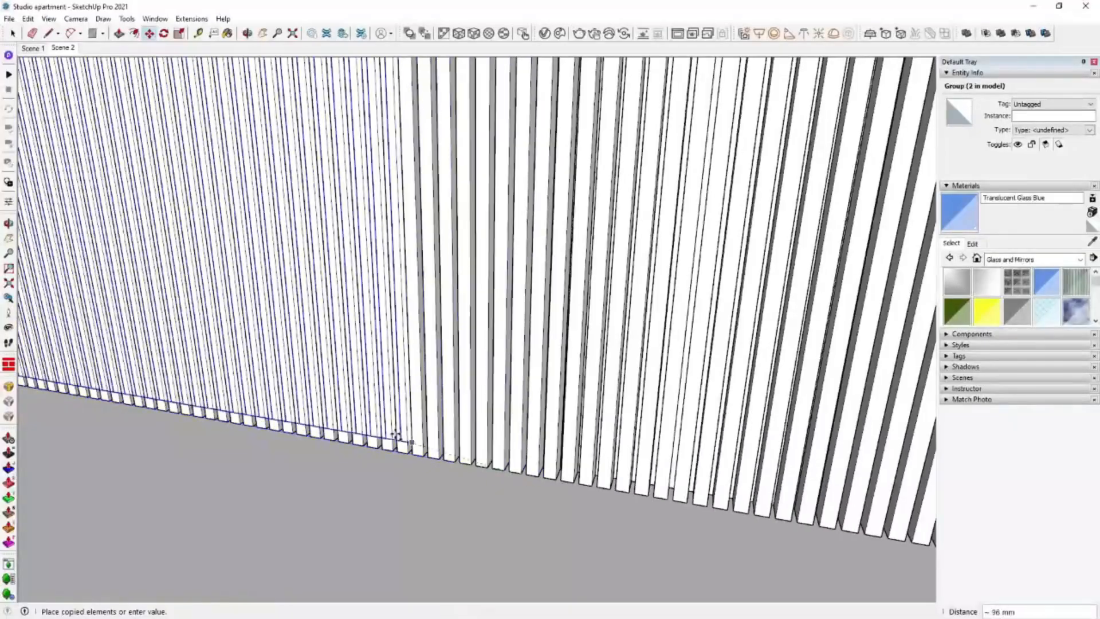
scroll(411, 441, down, 6)
scroll(534, 480, up, 6)
click(517, 482)
scroll(553, 440, down, 7)
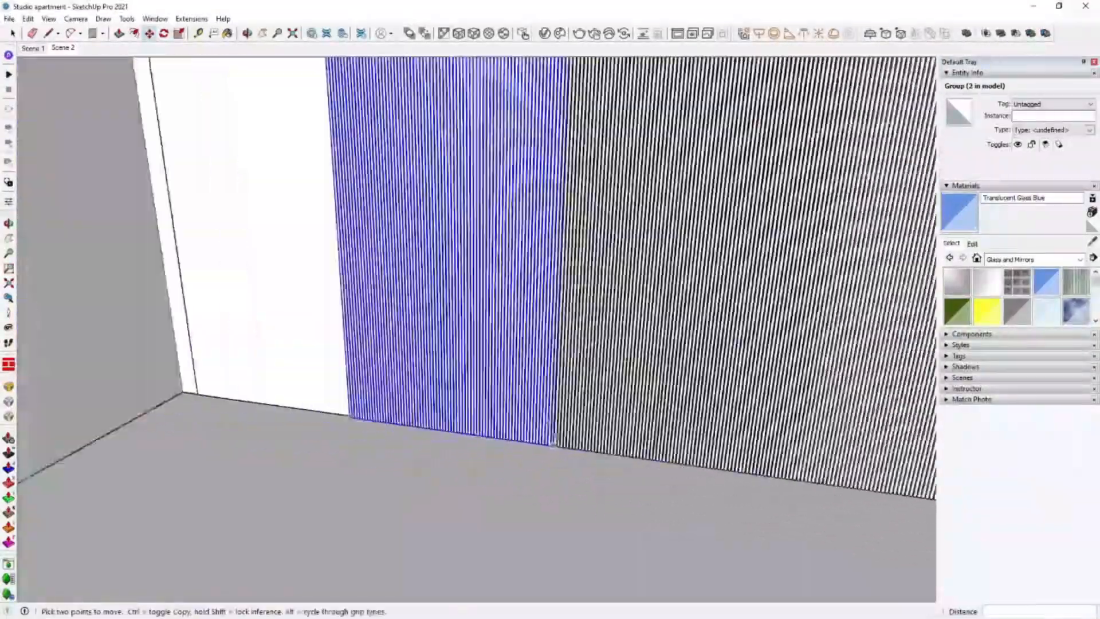
Place another copy of the slat group to extend the slats to the far end of the wall panel
scroll(344, 504, up, 5)
middle_drag(344, 513, 479, 545)
scroll(485, 536, up, 2)
click(497, 509)
key(ctrl)
scroll(367, 506, down, 2)
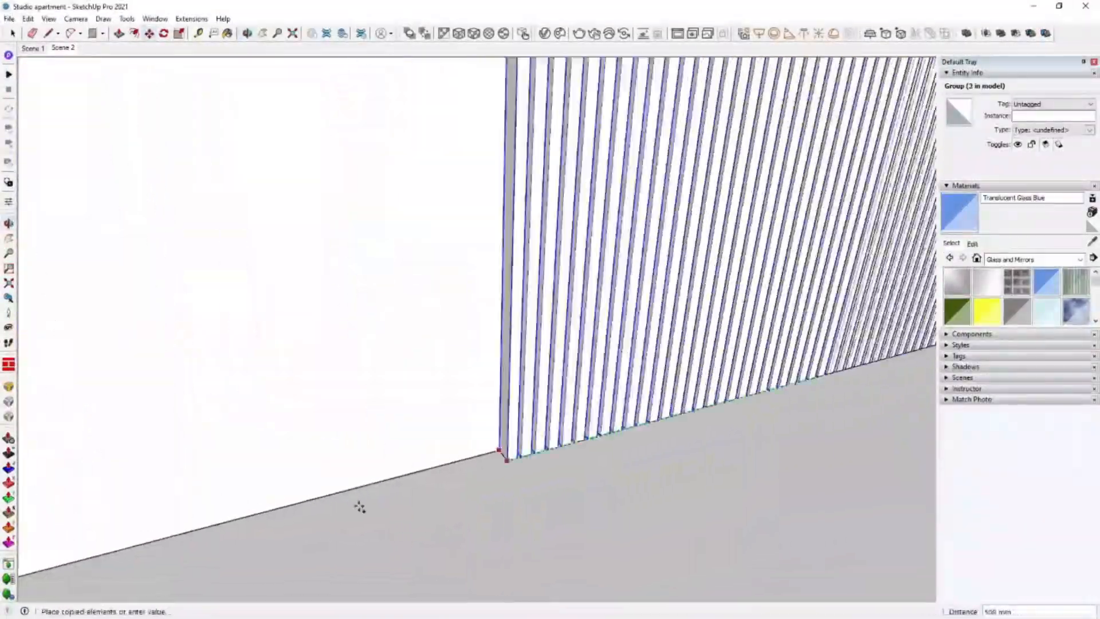
middle_drag(156, 509, 435, 530)
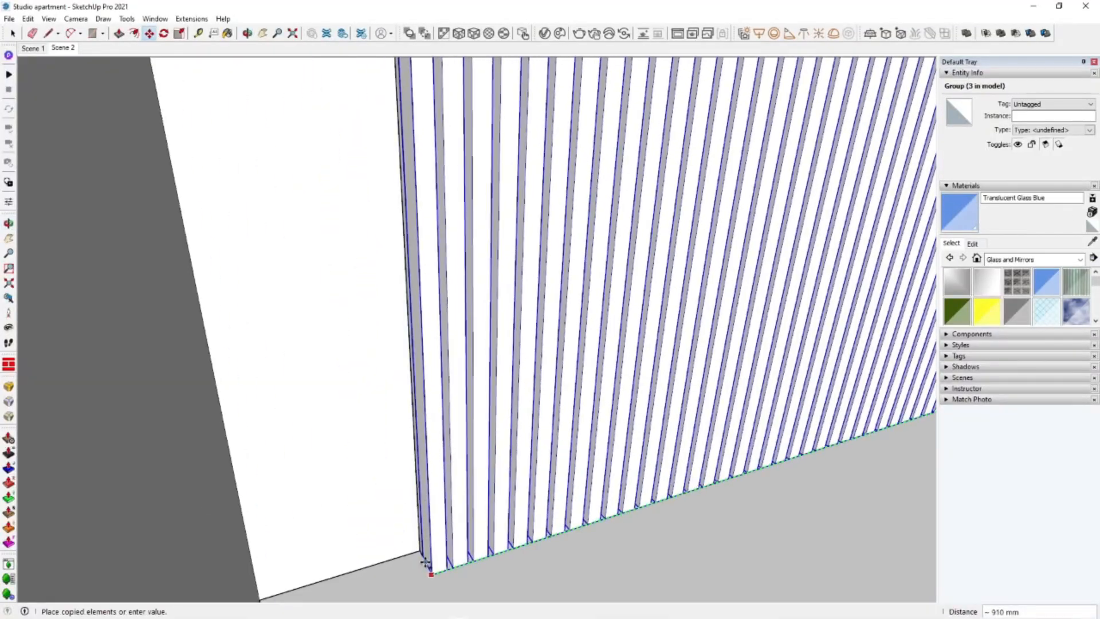
key(space)
Draw a narrow floor-to-ceiling rectangle in front of the middle part of the slatted wall
scroll(598, 510, down, 3)
middle_drag(599, 510, 516, 487)
scroll(432, 439, down, 4)
shift+middle_drag(432, 344, 659, 438)
scroll(576, 423, down, 4)
click(729, 590)
scroll(452, 155, up, 3)
key(r)
scroll(466, 89, up, 8)
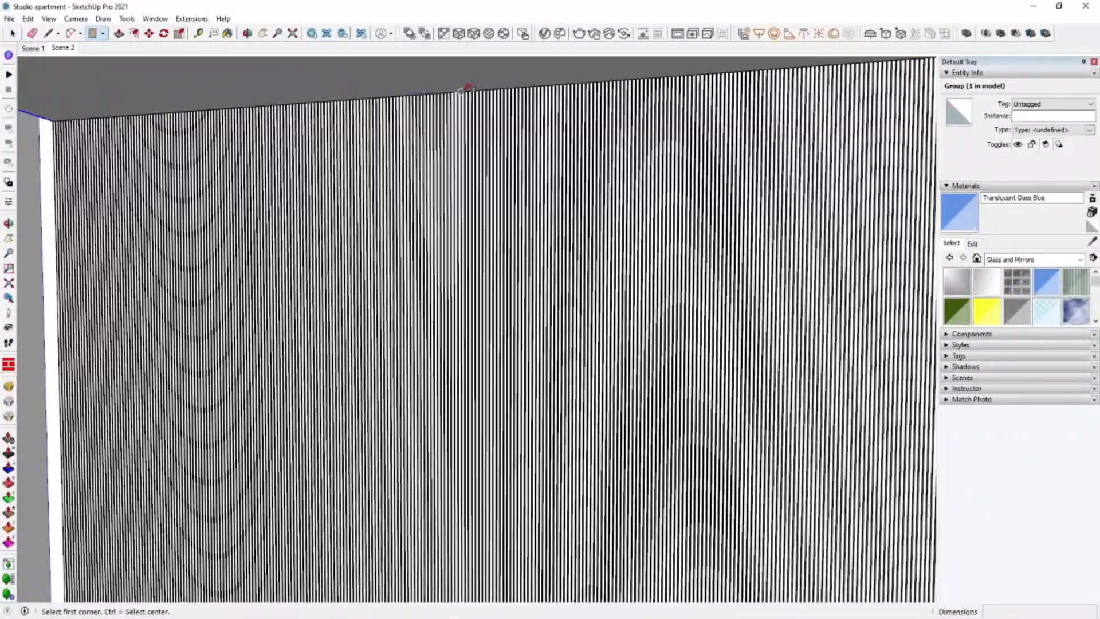
click(489, 90)
scroll(200, 441, down, 3)
shift+middle_drag(201, 442, 206, 327)
scroll(300, 418, down, 4)
shift+middle_drag(299, 418, 293, 140)
scroll(356, 545, up, 7)
scroll(356, 546, up, 3)
click(355, 546)
key(space)
Group the narrow rectangle in front of the slats and extrude its face 15 mm
click(370, 531)
scroll(361, 542, up, 5)
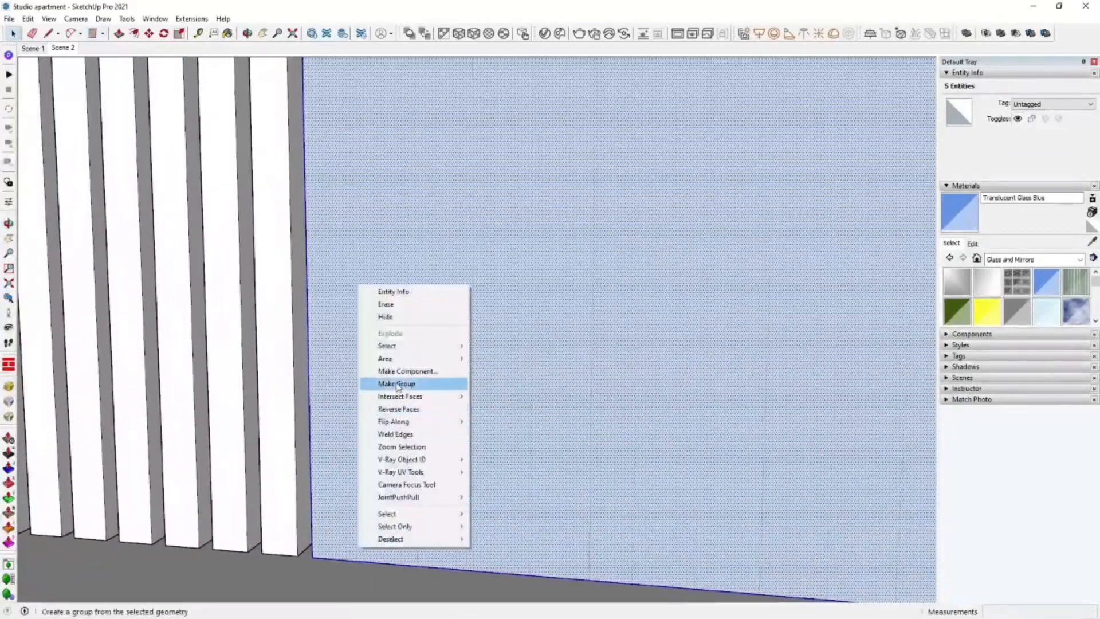
click(398, 384)
key(p)
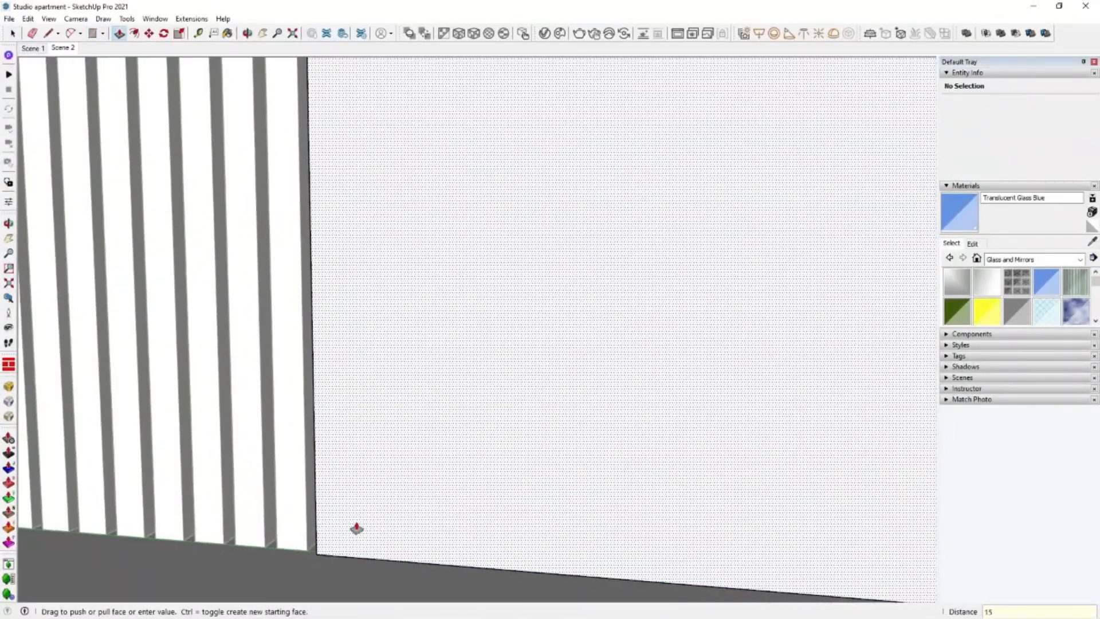
scroll(356, 528, down, 3)
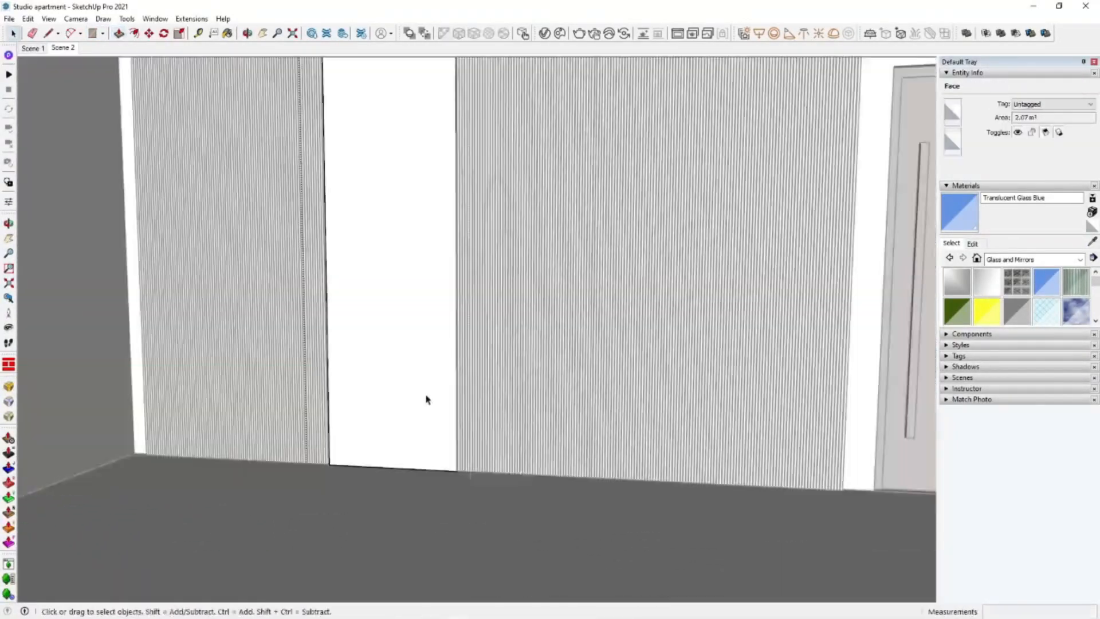
scroll(425, 397, down, 3)
Open the studio's wall and ceiling group, paint its connected faces with Color M00 from Colors, and close the group
middle_drag(644, 496, 334, 153)
double_click(339, 137)
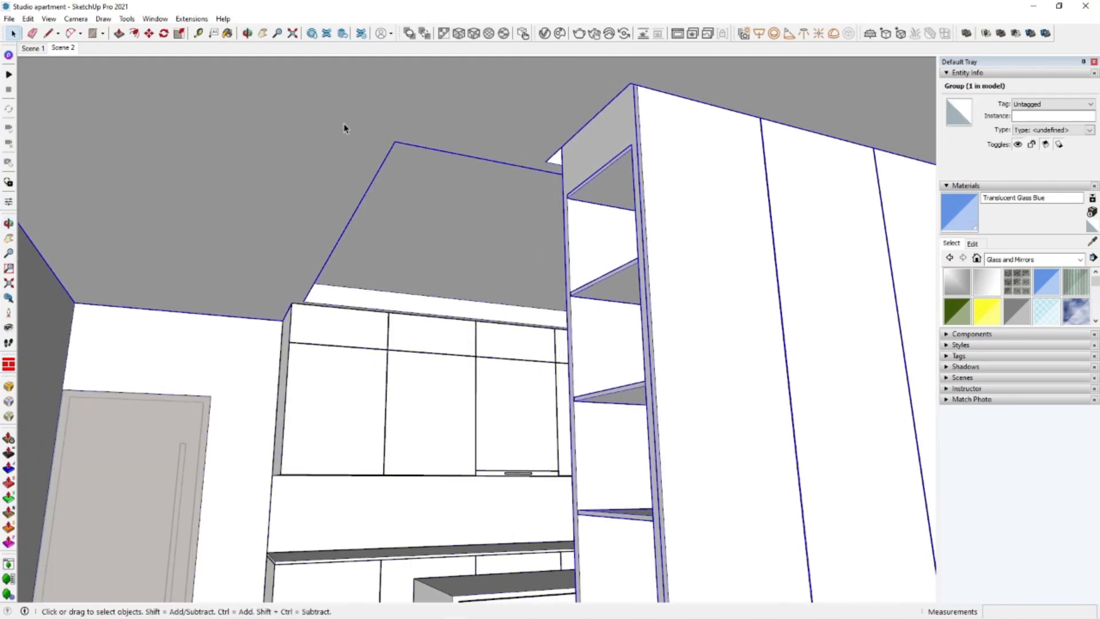
click(364, 136)
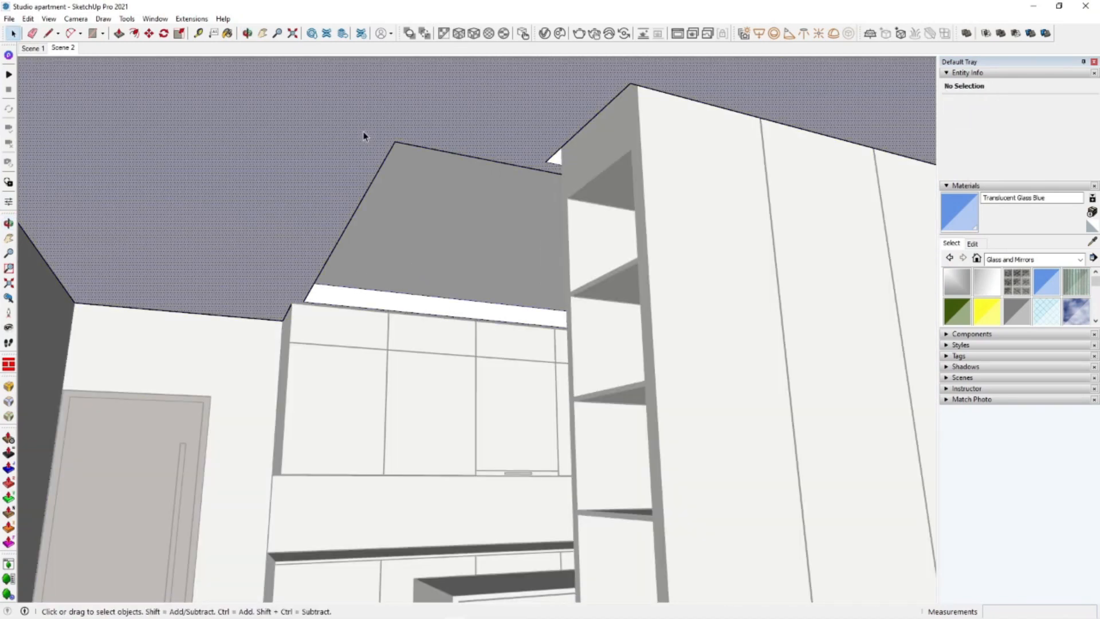
click(1083, 261)
click(1035, 311)
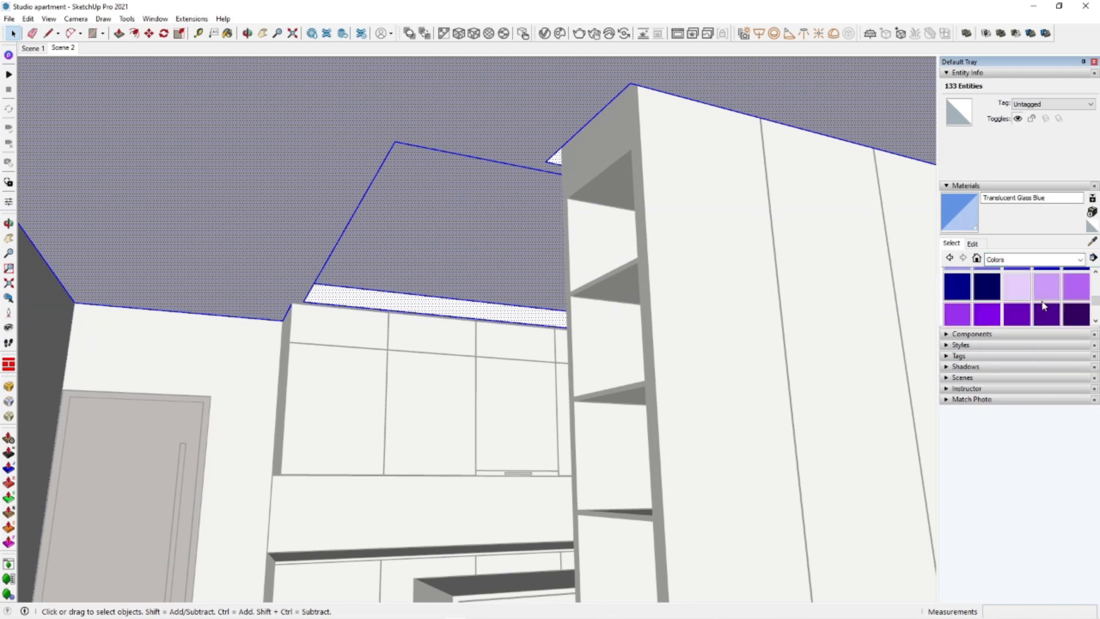
middle_drag(487, 286, 764, 411)
key(space)
click(642, 319)
right_click(715, 398)
click(752, 405)
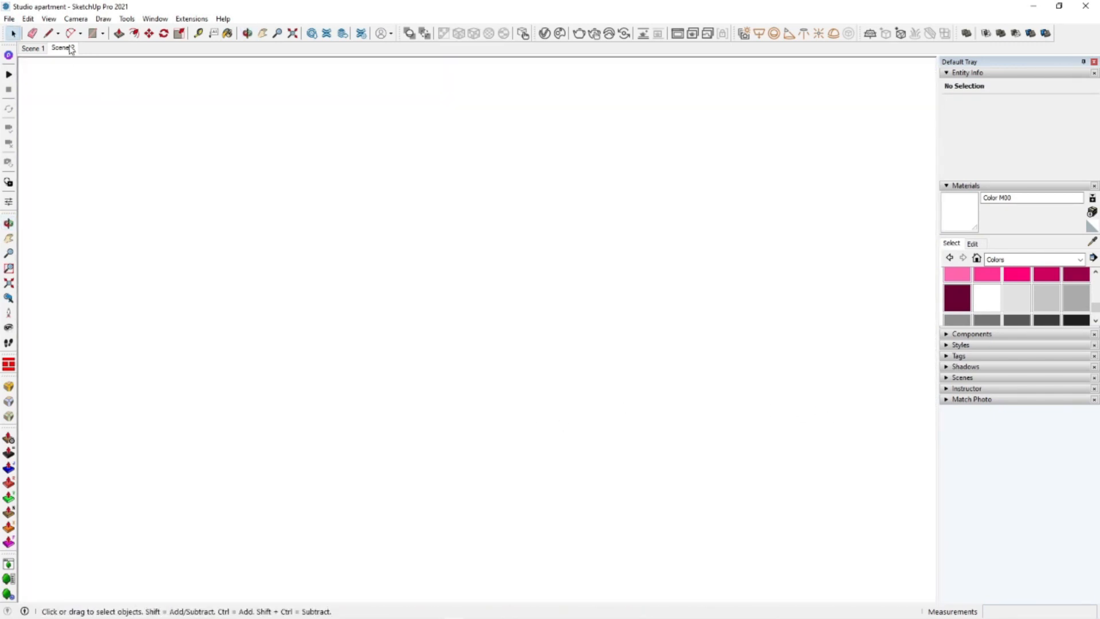
scroll(583, 357, down, 5)
right_click(884, 228)
click(919, 236)
Draw a 100 by 100 mm square on the ceiling in front of the tall cabinet and group it
shift+middle_drag(686, 234, 659, 375)
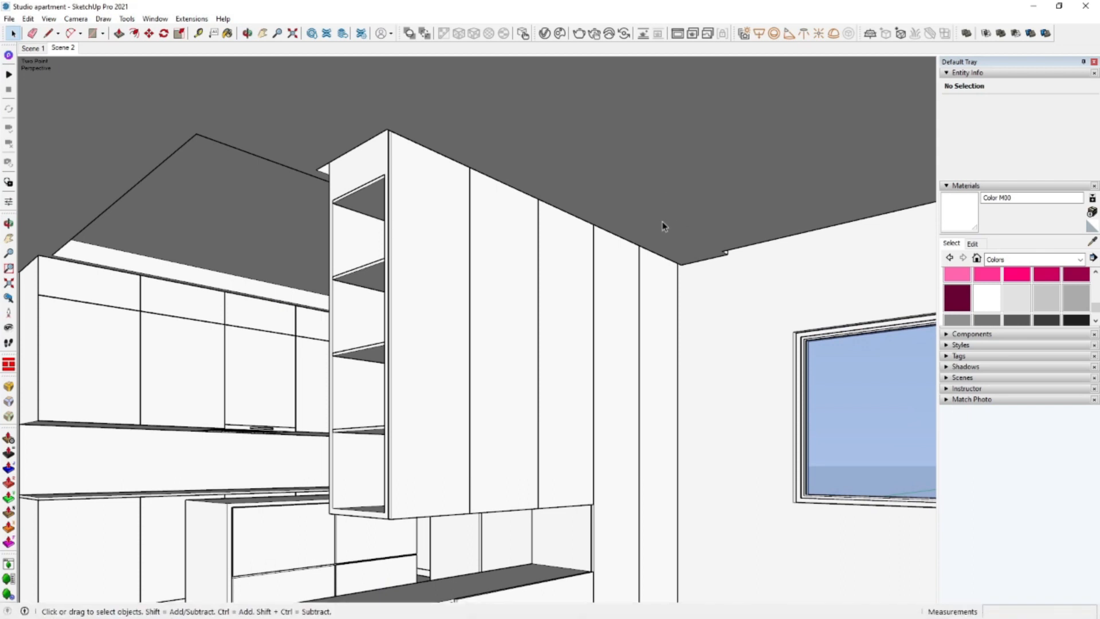
shift+middle_drag(717, 185, 703, 199)
key(r)
scroll(680, 239, up, 3)
middle_drag(679, 239, 634, 231)
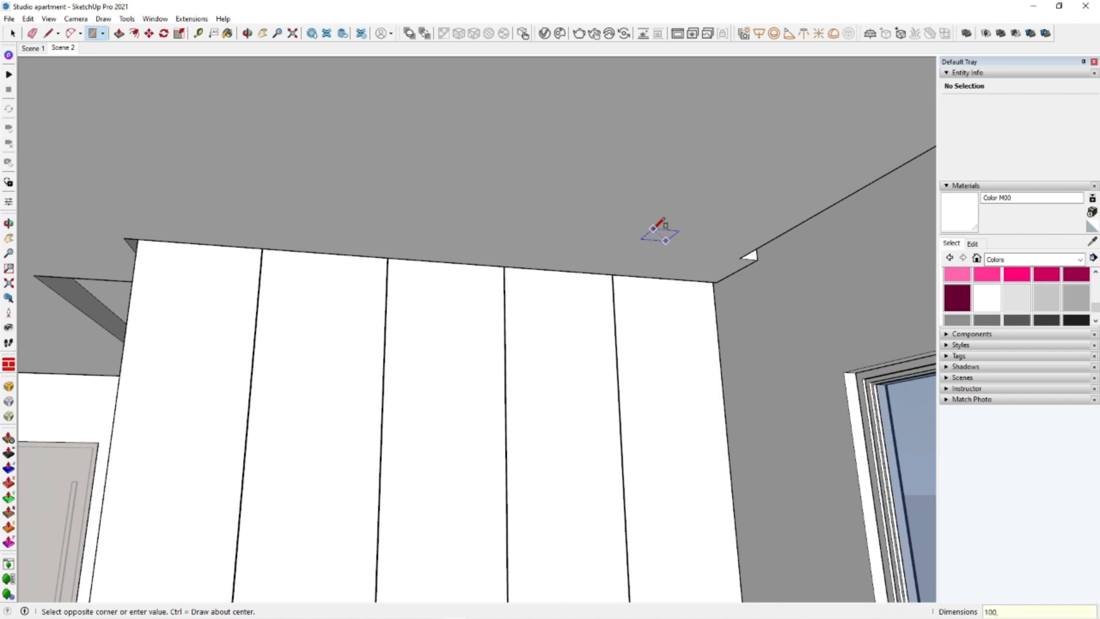
mouse_move(660, 223)
middle_down()
mouse_move(813, 240)
mouse_move(668, 241)
middle_up()
key(space)
right_click(669, 241)
click(720, 346)
Open the ceiling square's group and offset its outline inward about 8 mm
double_click(669, 247)
scroll(676, 243, up, 4)
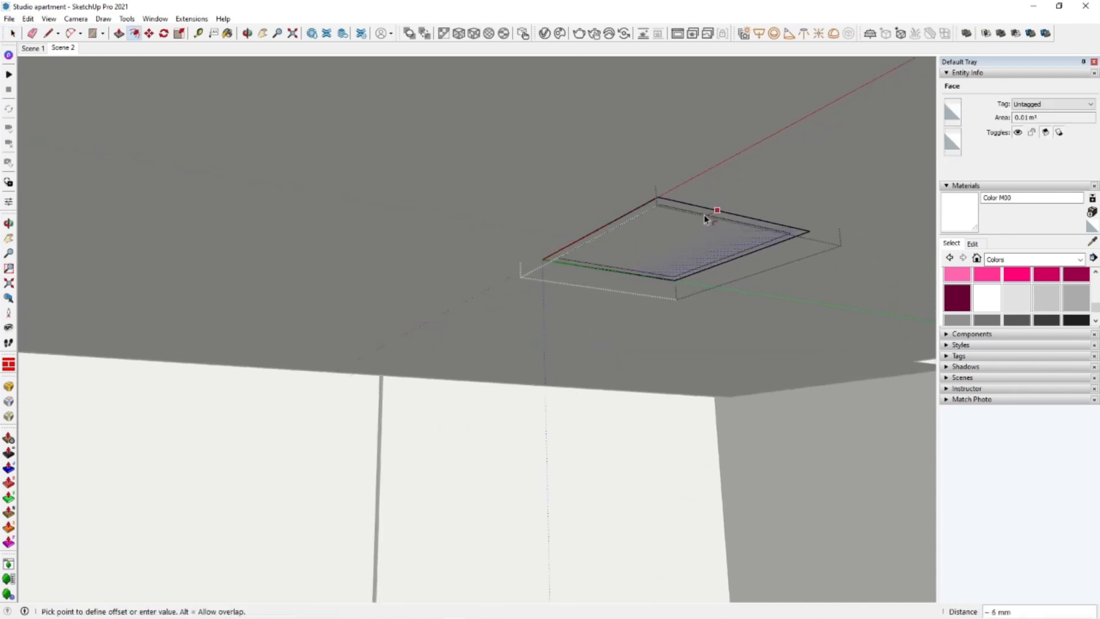
click(697, 215)
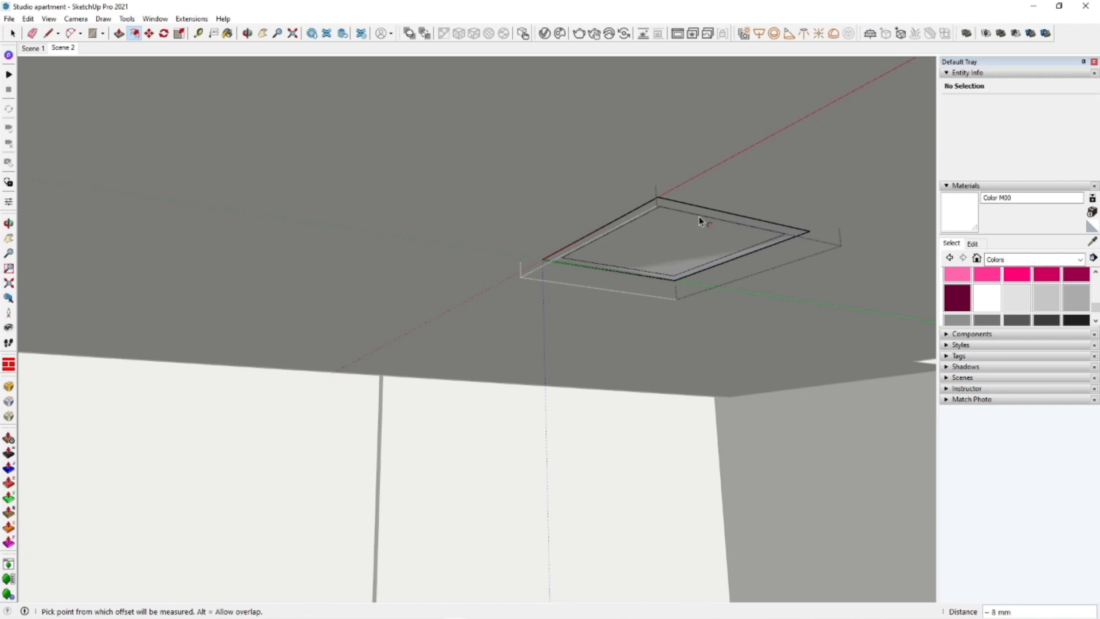
key(p)
key(space)
Group the border around the ceiling square as a frame and extrude it downward from the ceiling
double_click(790, 232)
right_click(792, 231)
click(834, 331)
double_click(790, 232)
key(p)
click(791, 236)
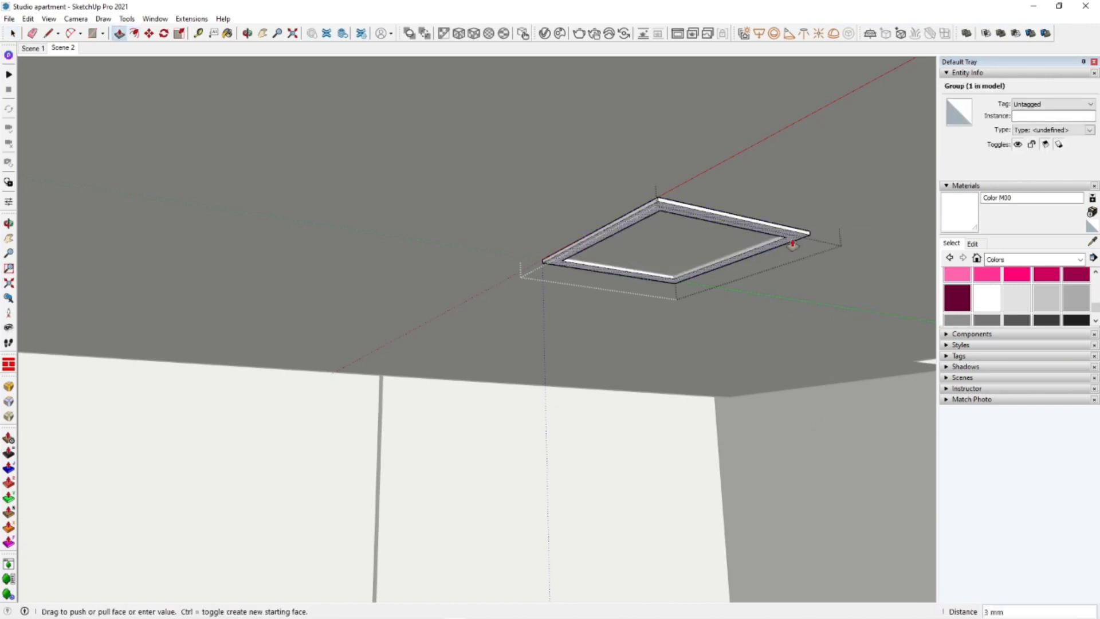
click(793, 254)
key(space)
click(742, 147)
Draw a guide line about 84 mm long across the middle of the frame's inner face
click(675, 245)
middle_drag(675, 244, 650, 238)
key(l)
middle_drag(612, 295, 624, 247)
click(646, 184)
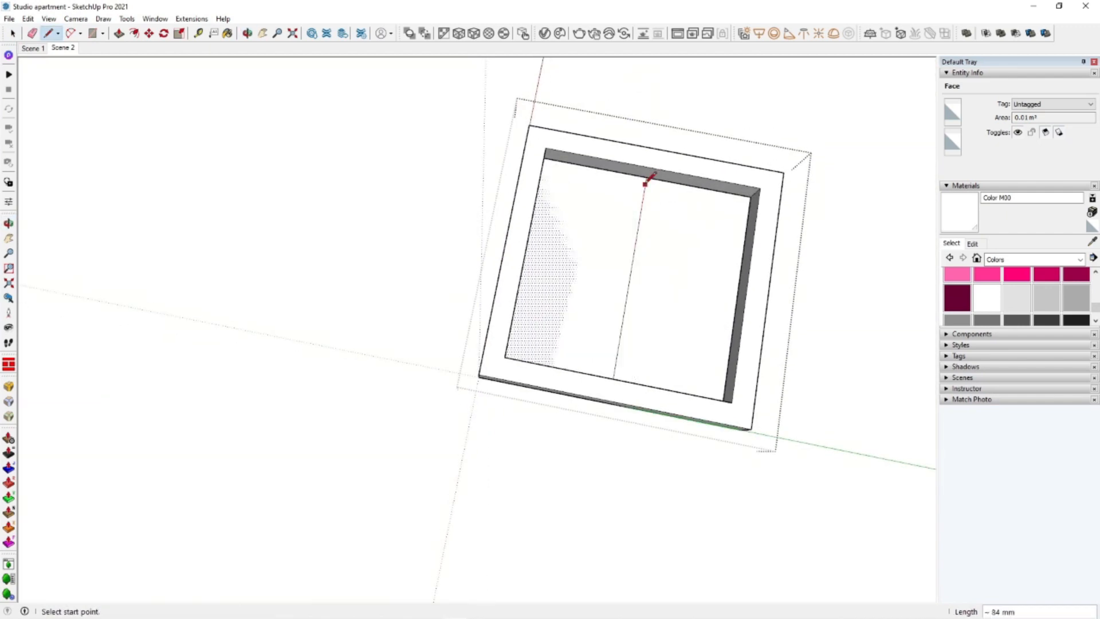
Draw a circle at the centre of the frame's inner face and extrude it into a thin lamp disc
click(665, 218)
middle_drag(638, 320, 596, 273)
key(space)
click(634, 254)
key(p)
click(668, 270)
click(633, 235)
click(658, 287)
click(657, 291)
click(595, 287)
click(596, 289)
middle_drag(670, 287, 579, 282)
click(612, 296)
click(616, 298)
scroll(615, 296, down, 2)
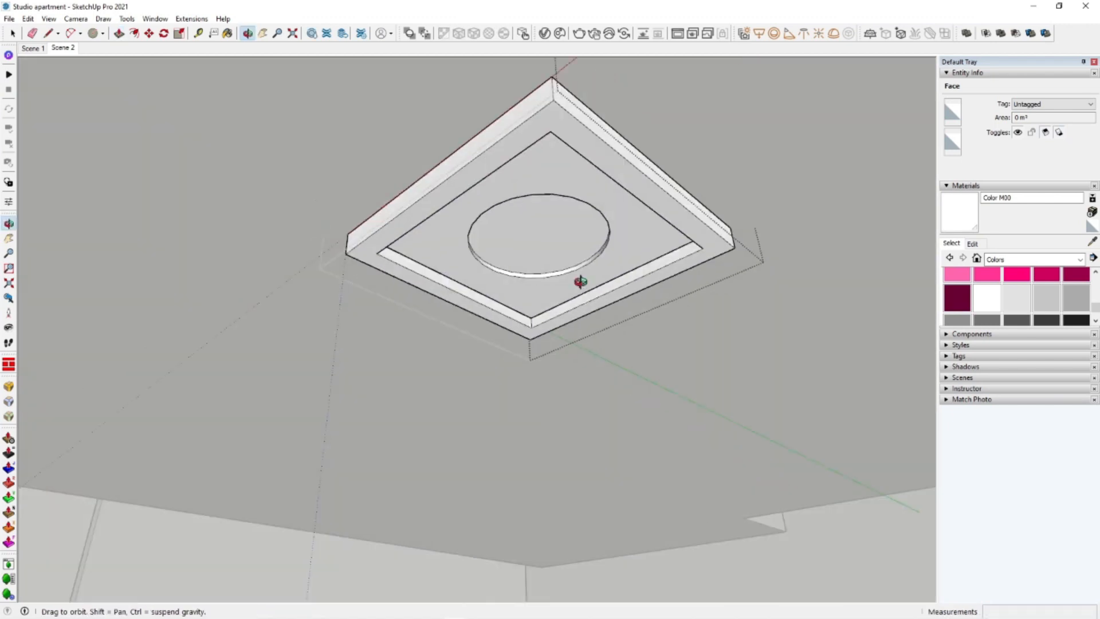
Convert the finished ceiling downlight group into a component
scroll(636, 201, down, 2)
key(space)
click(748, 187)
right_click(636, 201)
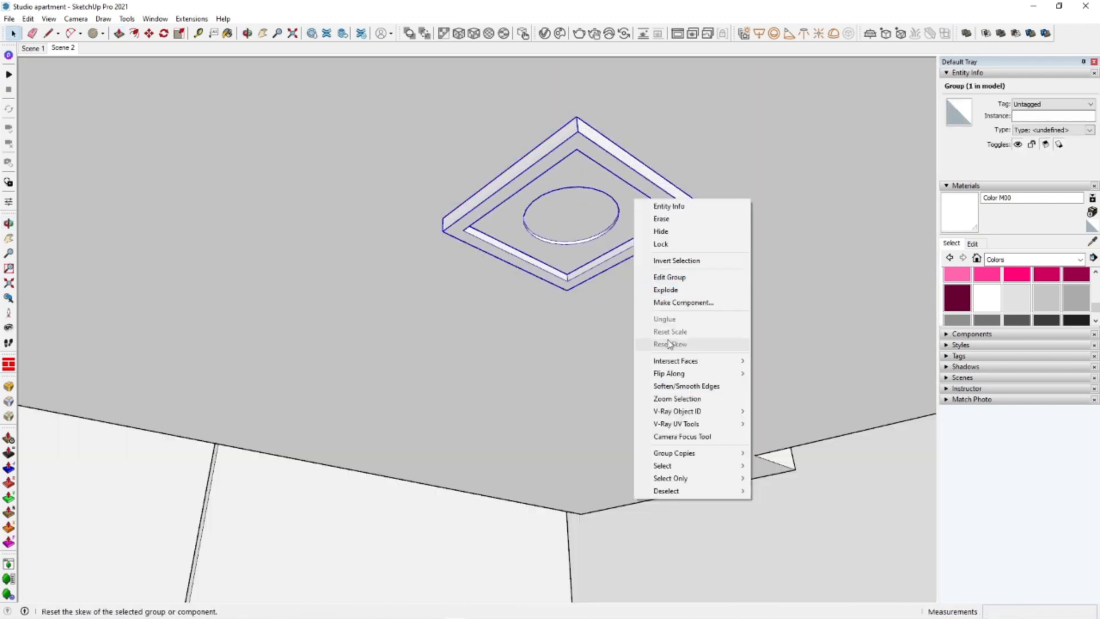
click(682, 305)
click(565, 433)
Copy the downlight component about 2293 mm along the ceiling beside the tall cabinet fronts
scroll(626, 226, down, 3)
click(626, 227)
middle_drag(625, 229, 603, 224)
click(597, 171)
scroll(597, 171, down, 3)
scroll(636, 198, up, 2)
key(m)
key(ctrl)
click(644, 194)
scroll(492, 167, down, 5)
middle_drag(493, 166, 693, 179)
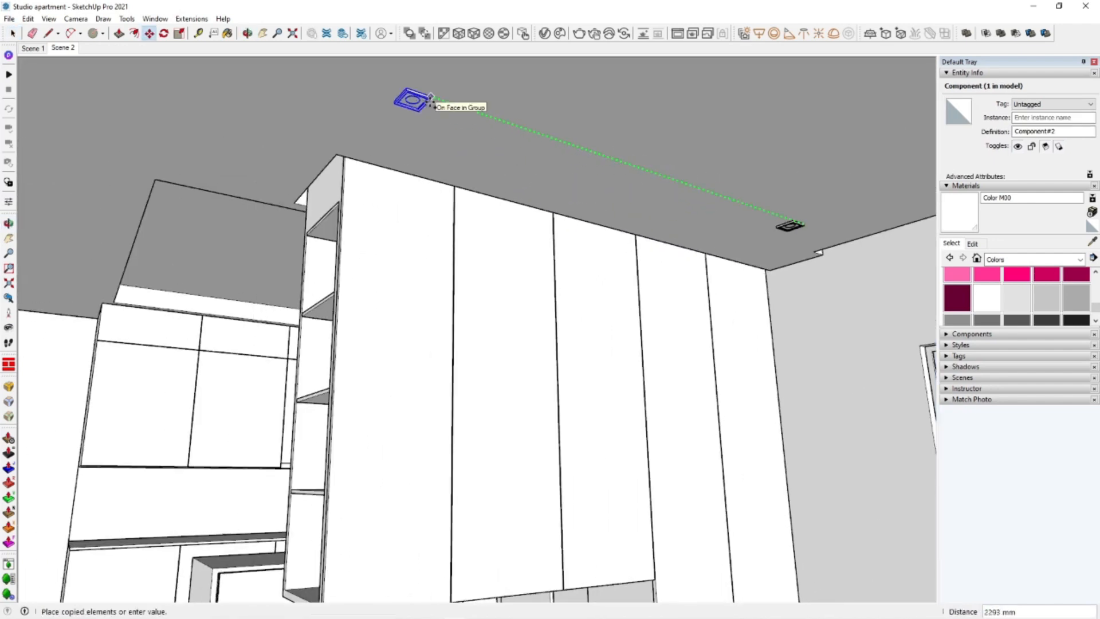
click(425, 99)
middle_drag(424, 98, 572, 262)
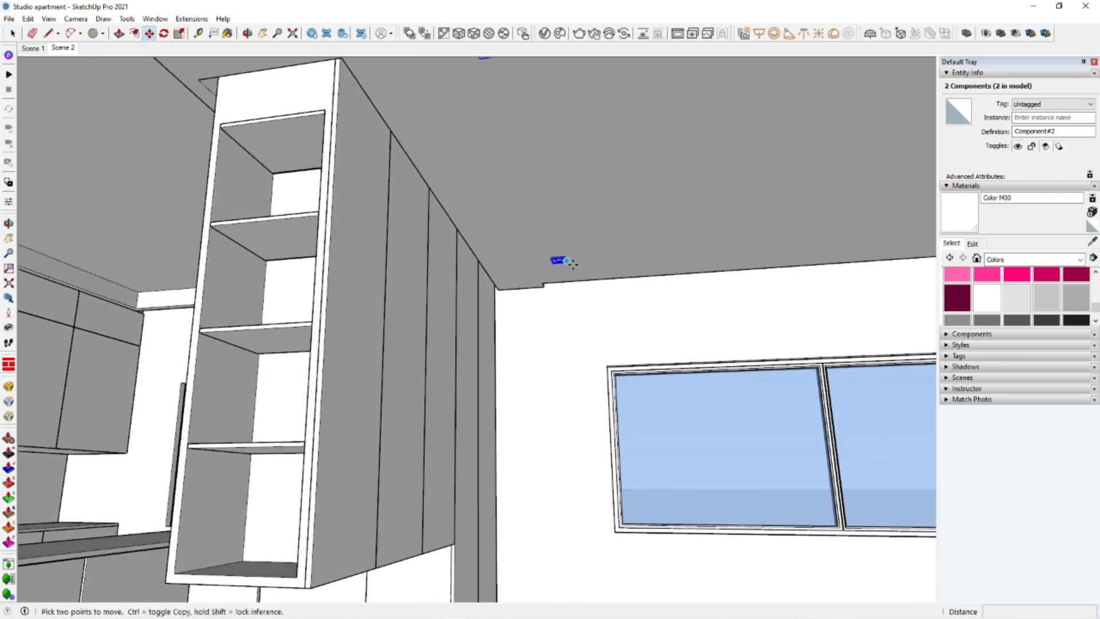
Recall Scene 2 and set the camera's field of view to 60 degrees
scroll(572, 277, up, 2)
scroll(618, 283, up, 2)
click(52, 50)
middle_drag(653, 275, 599, 314)
text(z60)
key(Return)
Copy the downlight pair about 3858 mm across the ceiling towards the slatted wall and divide the distance into two equal spacings
key(space)
scroll(654, 224, up, 2)
key(m)
middle_drag(467, 172, 287, 201)
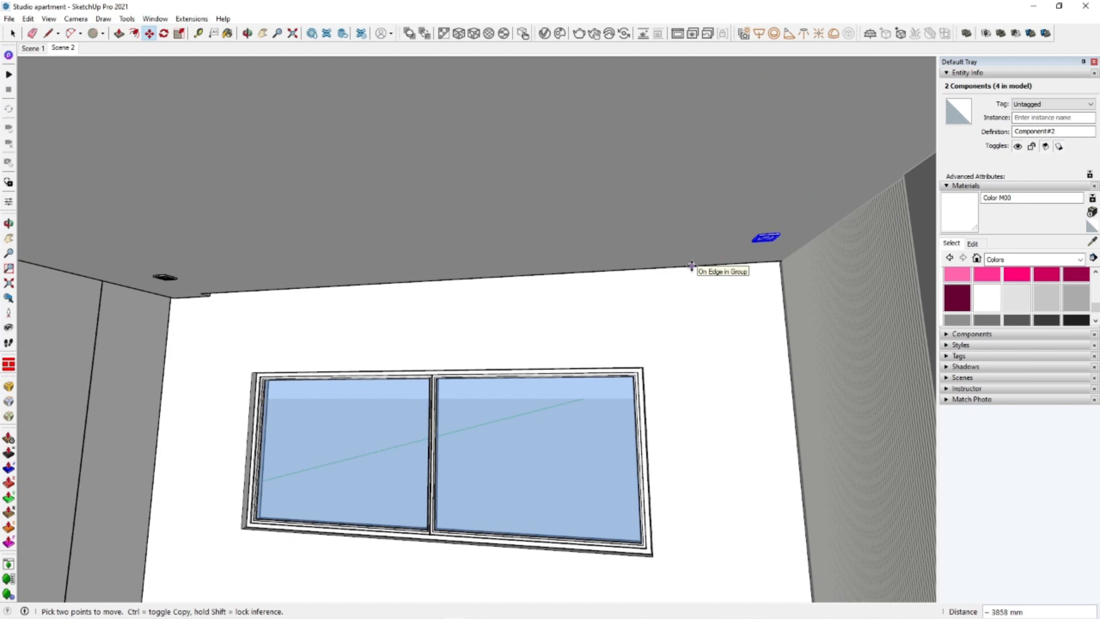
text(/2)
key(Return)
key(space)
middle_drag(343, 266, 630, 292)
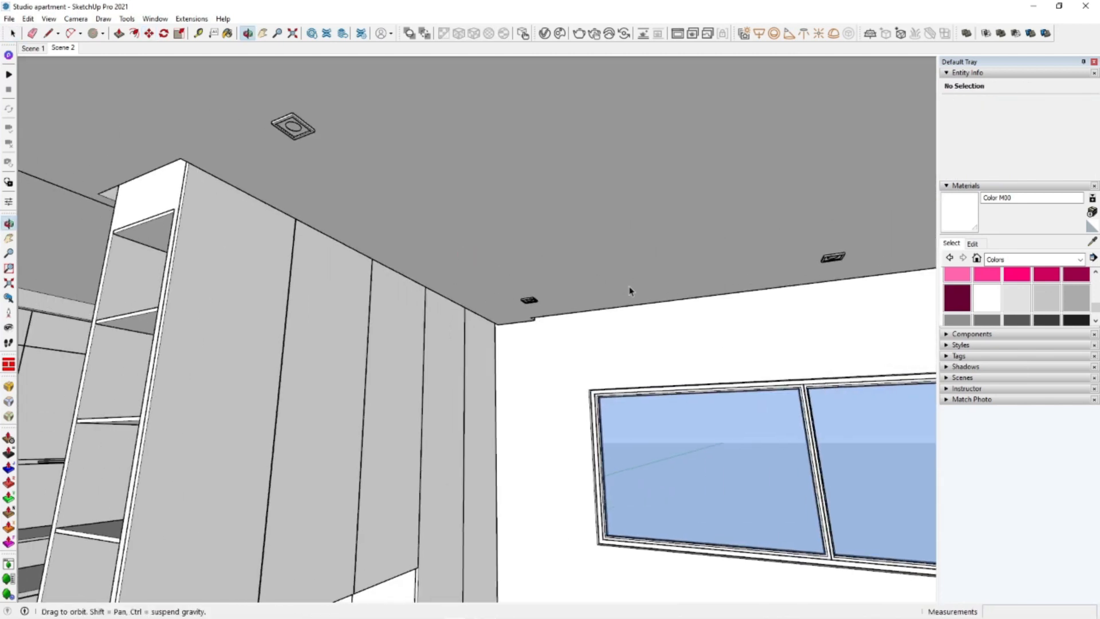
Copy the two downlights beside the tall cabinets into the recessed ceiling over the kitchen
shift+click(306, 131)
key(m)
middle_drag(577, 251, 594, 251)
middle_drag(622, 188, 489, 208)
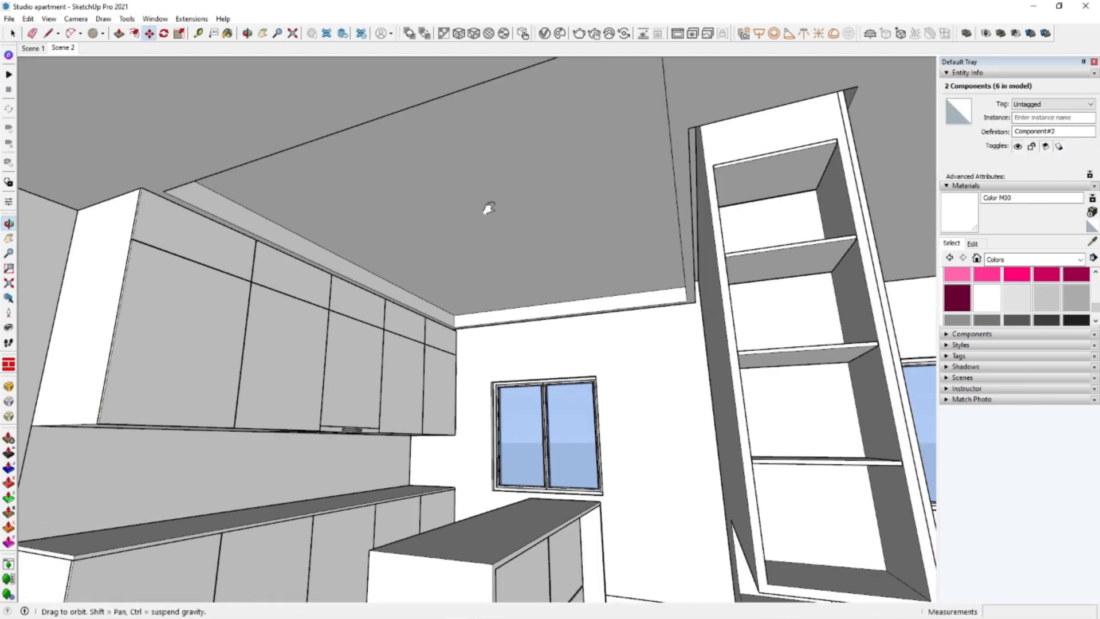
key(ctrl)
click(482, 158)
click(620, 121)
scroll(591, 161, up, 4)
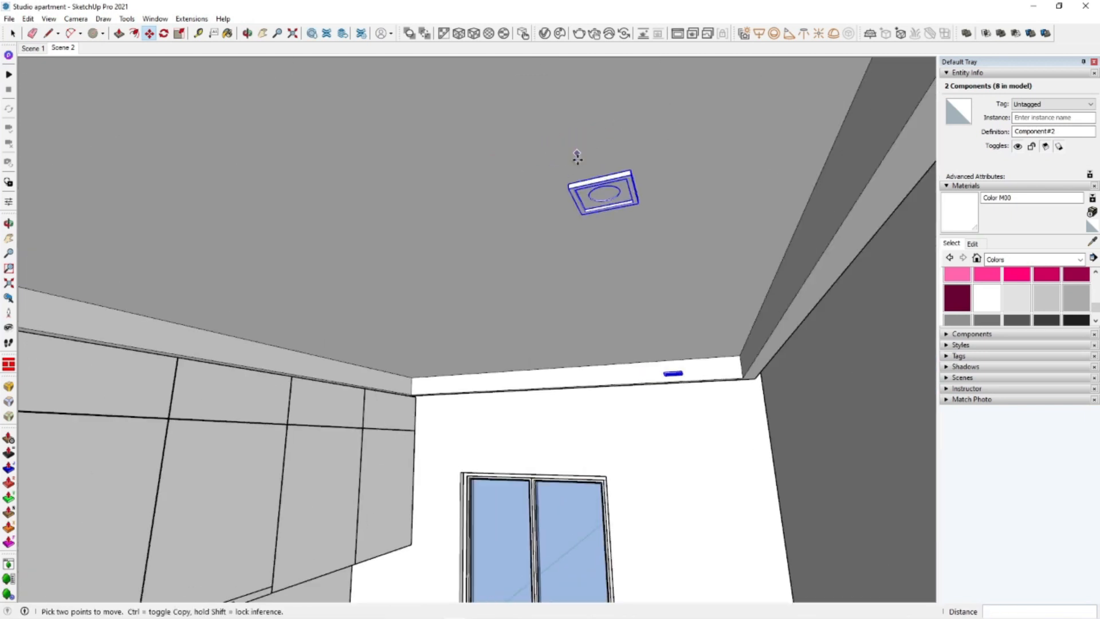
Copy the kitchen downlight pair across the recessed ceiling towards the upper cabinets
middle_drag(413, 159, 597, 157)
key(ctrl)
click(744, 146)
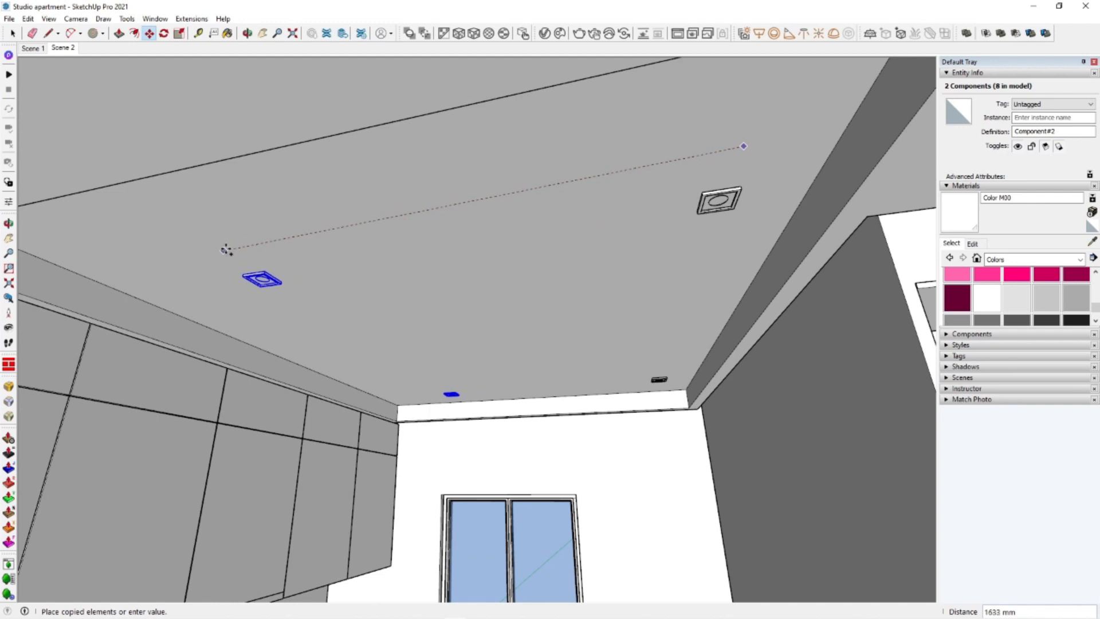
click(150, 248)
middle_drag(487, 258, 250, 315)
scroll(710, 263, down, 5)
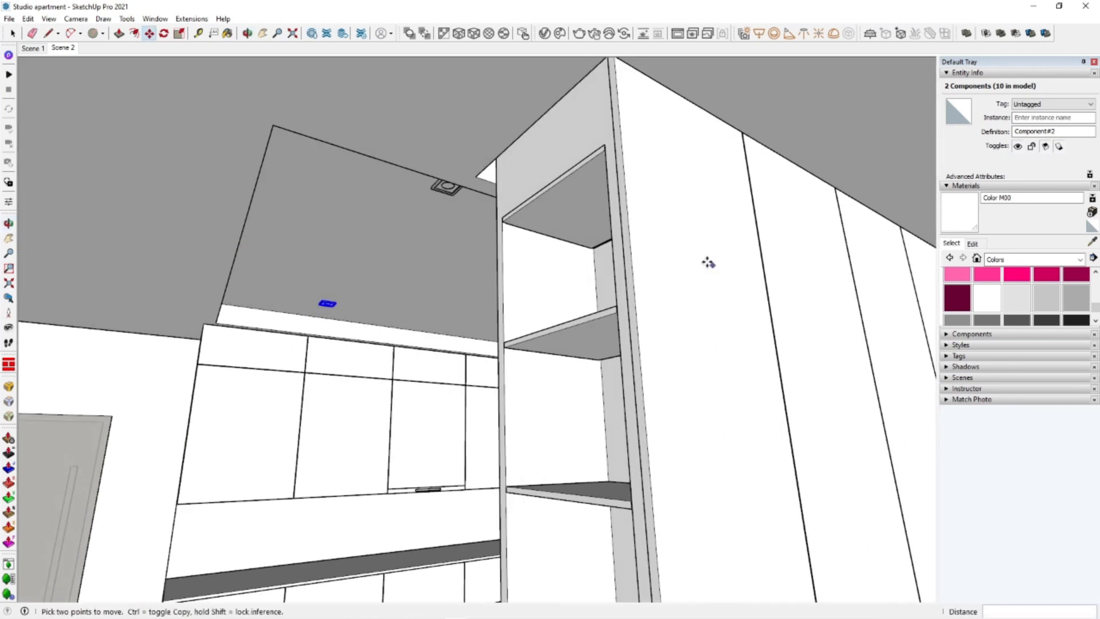
shift+middle_drag(598, 264, 708, 208)
key(space)
middle_drag(552, 247, 400, 296)
scroll(523, 223, up, 8)
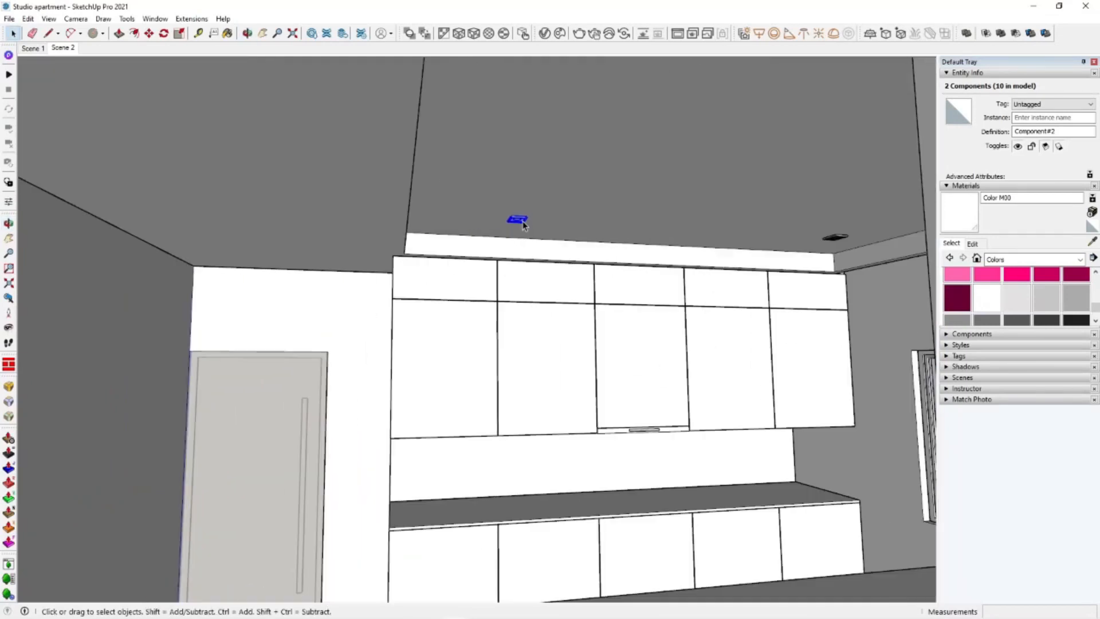
Copy a single downlight about 3743 mm to the empty part of the main ceiling beyond the kitchen recess
key(ctrl+t)
key(m)
middle_drag(524, 218, 745, 143)
scroll(312, 177, down, 5)
middle_drag(304, 172, 567, 220)
scroll(312, 178, up, 1)
click(314, 180)
shift+middle_drag(567, 221, 615, 277)
scroll(577, 244, down, 2)
scroll(522, 530, up, 4)
click(525, 533)
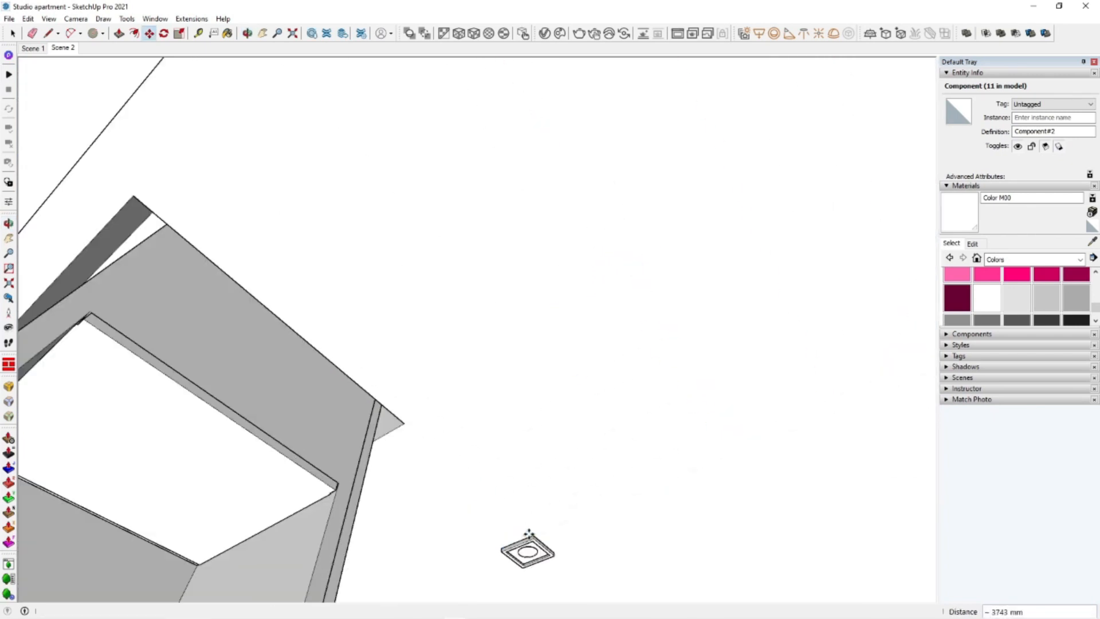
Place another copy of the single downlight farther across the main ceiling
scroll(525, 533, down, 3)
middle_drag(825, 252, 764, 234)
click(407, 488)
scroll(780, 294, up, 1)
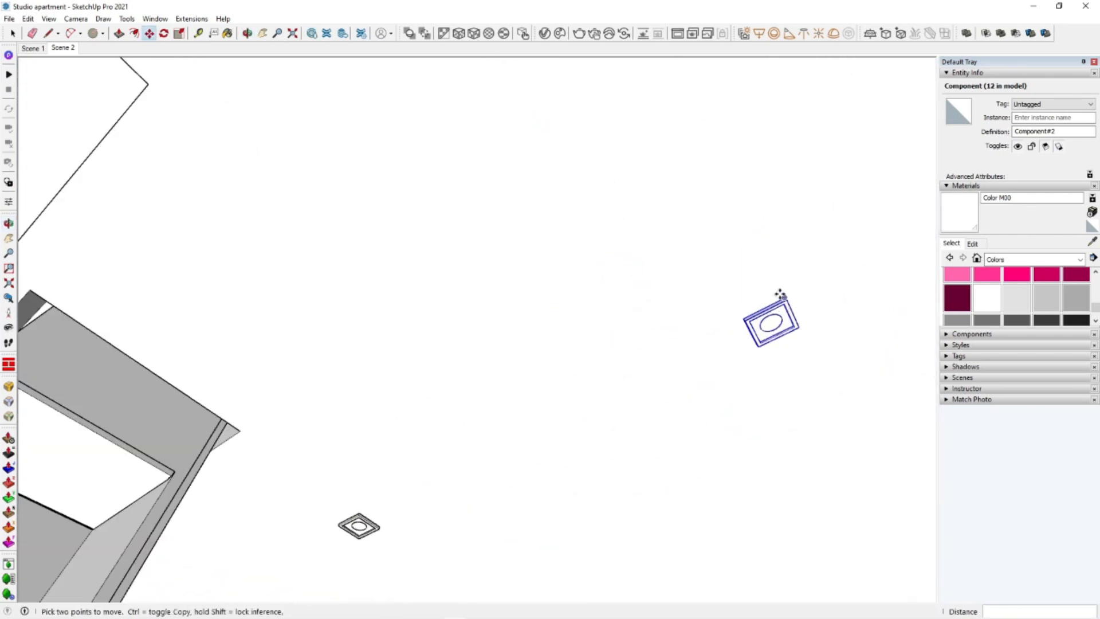
middle_drag(816, 396, 705, 350)
scroll(589, 452, up, 3)
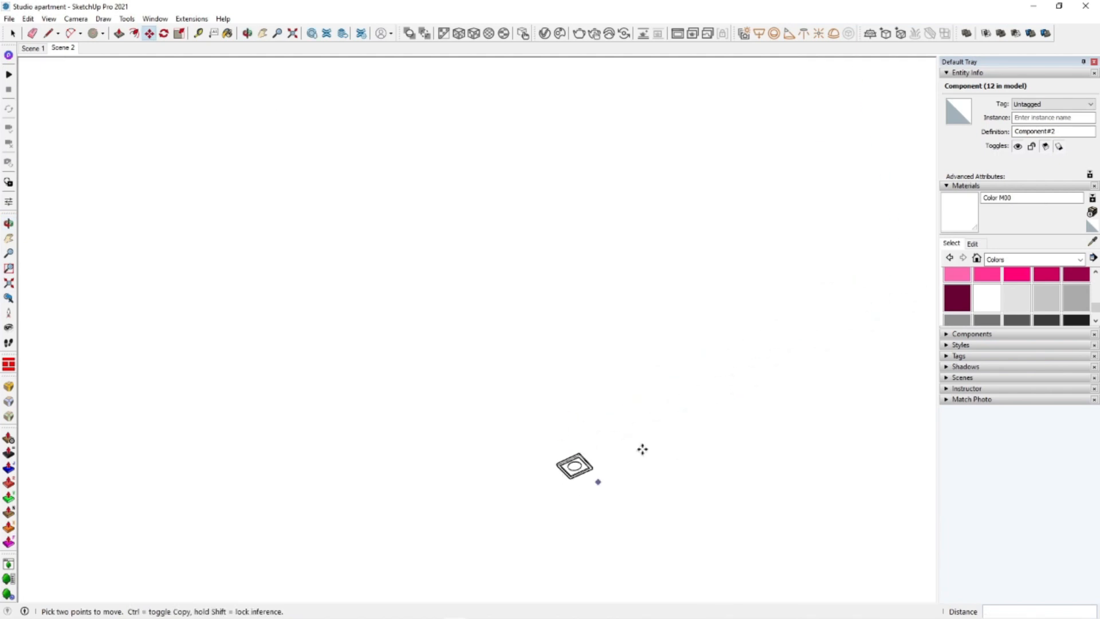
scroll(642, 450, down, 3)
middle_drag(677, 418, 785, 321)
scroll(799, 291, up, 2)
Copy the downlight about 1929 mm along the ceiling beside the slatted wall and return to Scene 2
click(799, 290)
key(ctrl)
scroll(627, 590, up, 1)
middle_drag(631, 508, 625, 452)
scroll(623, 482, up, 2)
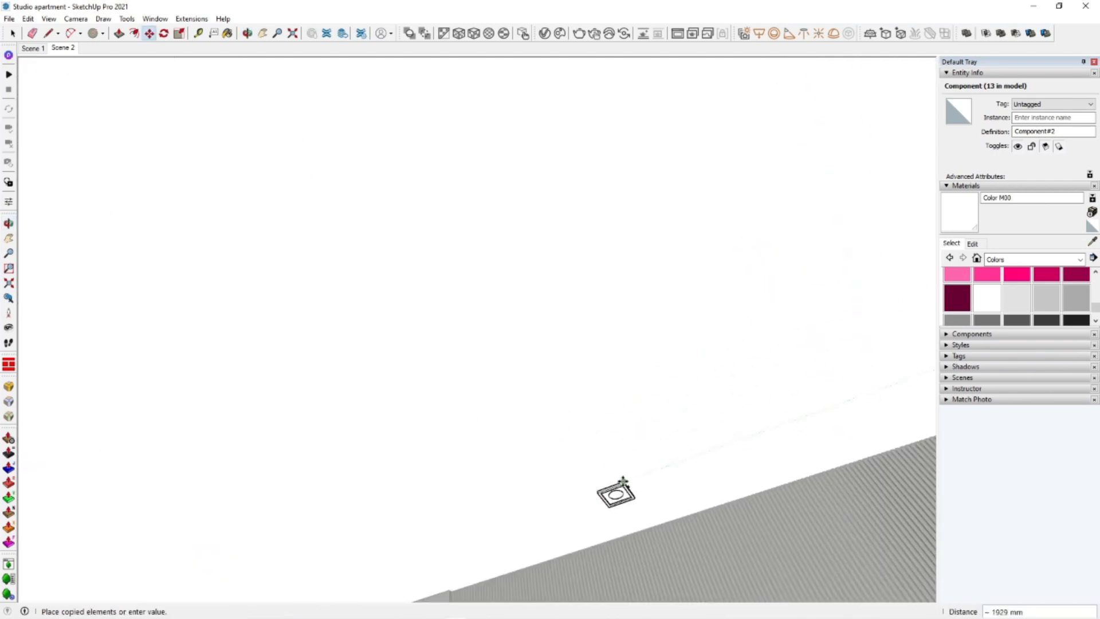
click(624, 482)
key(space)
scroll(585, 339, down, 2)
middle_drag(584, 339, 642, 350)
click(71, 48)
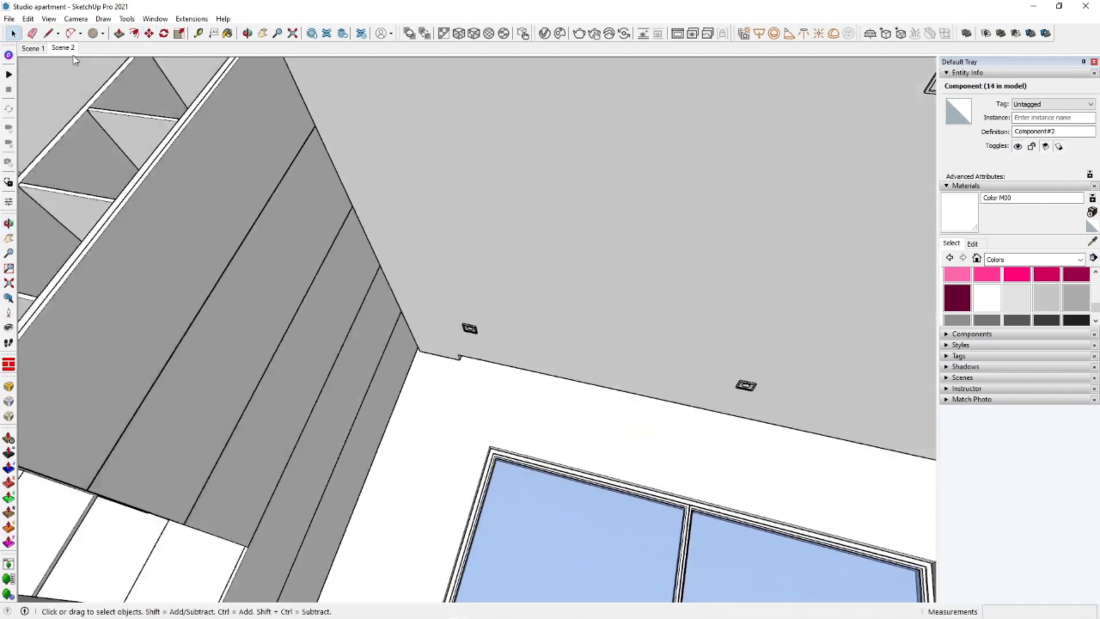
Open the downlight component near the window wall and paint its square frame black with Color M09
middle_drag(59, 128, 474, 58)
right_click(819, 143)
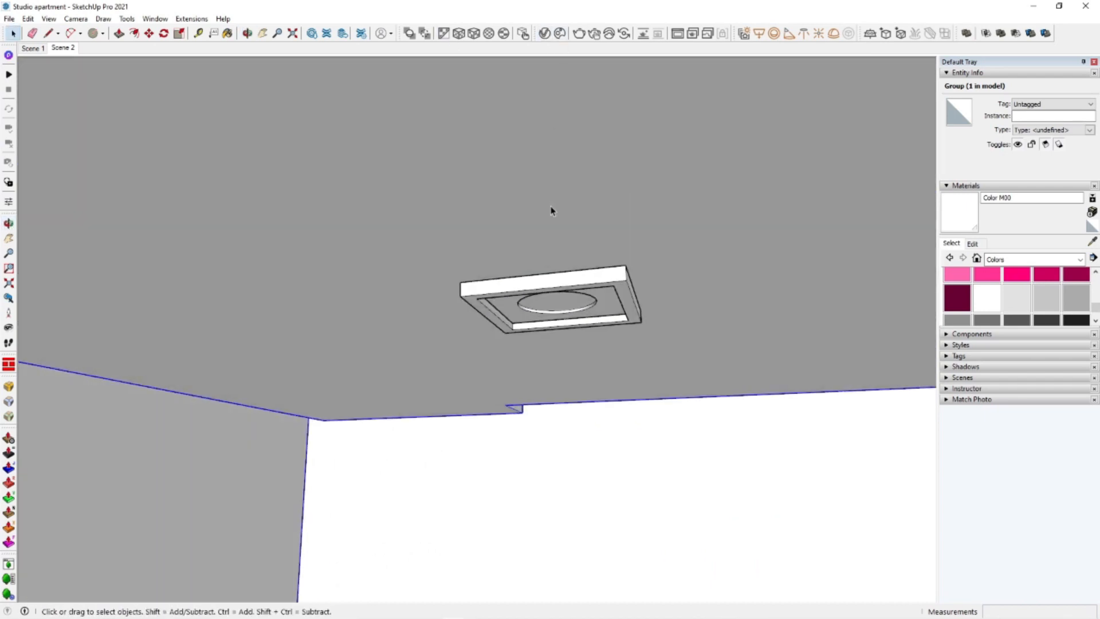
shift+middle_drag(347, 155, 682, 286)
double_click(355, 373)
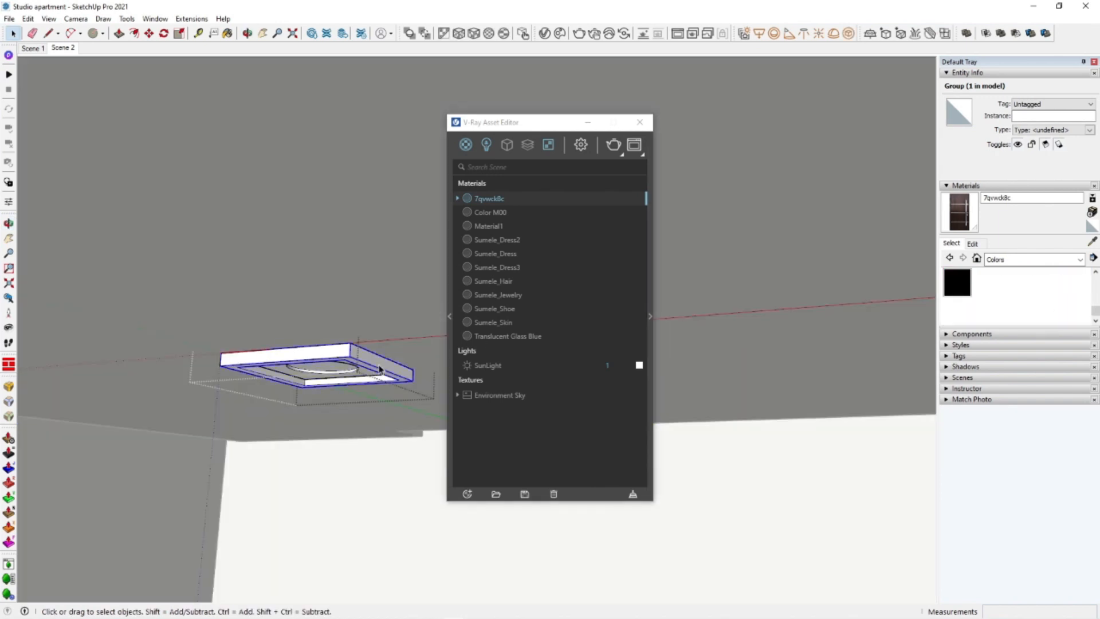
click(389, 357)
scroll(393, 321, up, 3)
key(space)
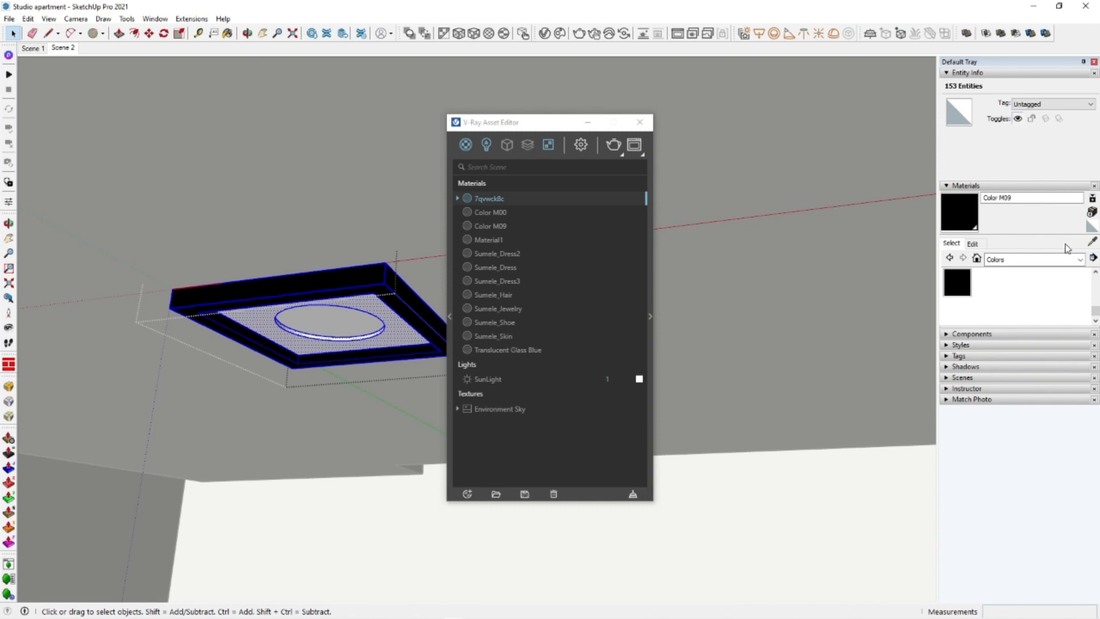
Apply the LED 5500k emissive material from the V-Ray library to the downlight's round lamp face
click(450, 316)
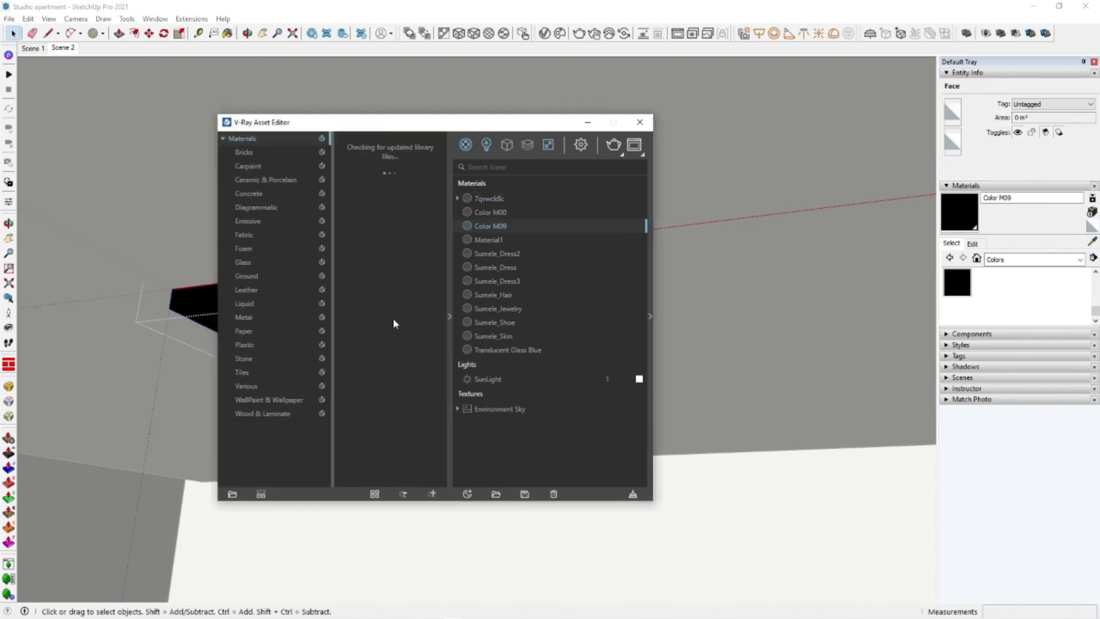
click(418, 249)
click(281, 223)
scroll(376, 392, down, 2)
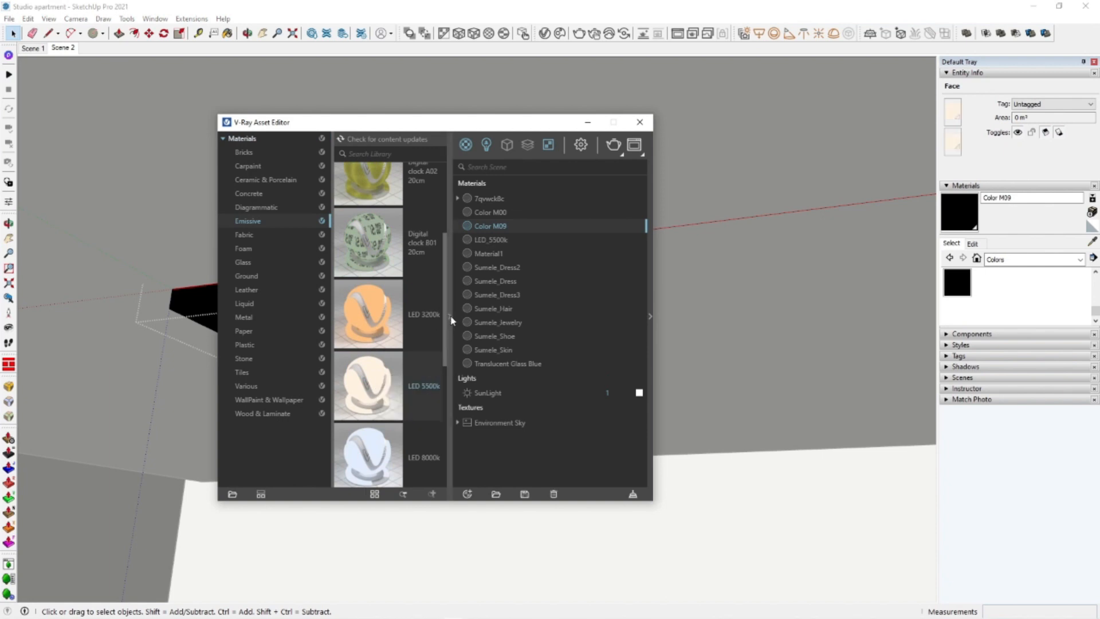
click(450, 318)
click(589, 122)
Open the kitchen island's drawer-front group and paint all its faces with Color M03
scroll(553, 338, down, 4)
mouse_move(553, 338)
middle_down()
mouse_move(557, 353)
mouse_move(493, 315)
mouse_move(507, 225)
mouse_move(754, 255)
mouse_move(710, 349)
mouse_move(709, 281)
mouse_move(734, 295)
mouse_move(634, 337)
mouse_move(526, 293)
mouse_move(562, 298)
mouse_move(424, 362)
mouse_move(294, 504)
mouse_move(443, 381)
mouse_move(469, 298)
middle_up()
scroll(494, 314, down, 6)
click(508, 226)
click(685, 287)
double_click(483, 292)
key(ctrl+a)
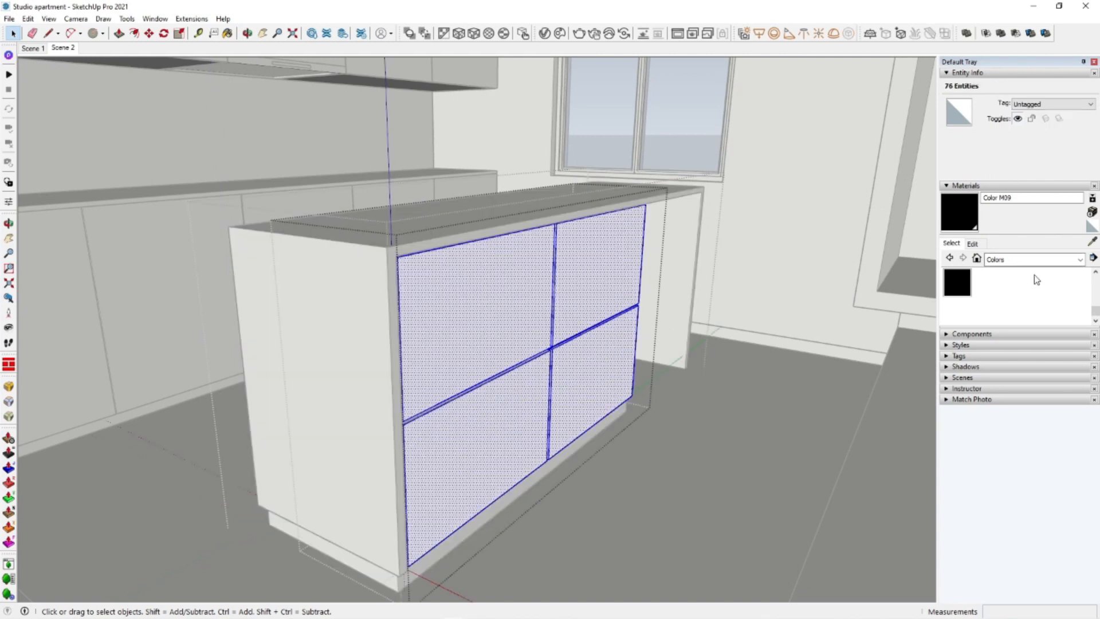
click(1071, 303)
click(512, 311)
Open the island's outer body with the countertop and paint all its faces with Color M03
key(space)
click(430, 206)
double_click(444, 215)
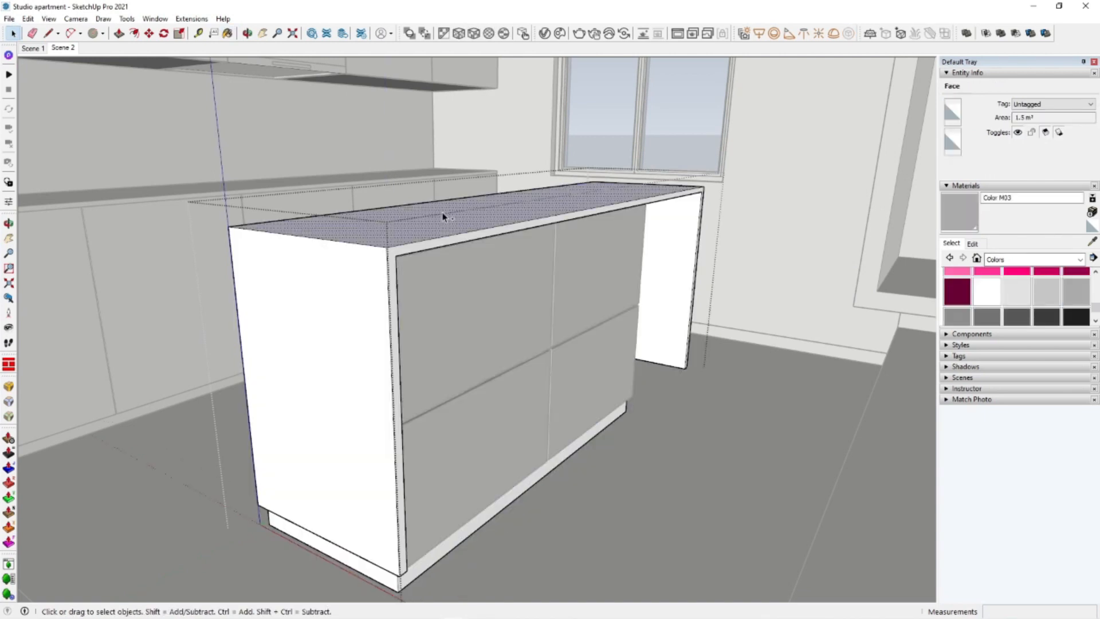
key(ctrl+a)
key(b)
click(442, 212)
Return to Scene 2 and darken the V-Ray diffuse colour of the Color M03 material
key(space)
click(573, 308)
scroll(572, 308, up, 6)
middle_drag(573, 308, 446, 232)
scroll(442, 300, down, 9)
scroll(508, 311, up, 5)
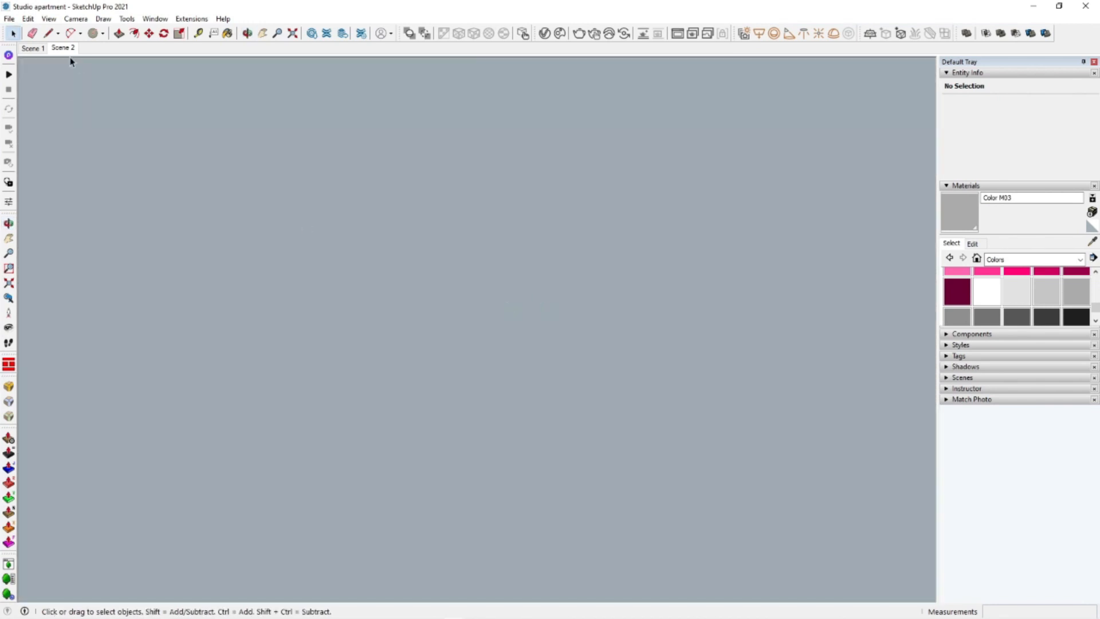
click(63, 49)
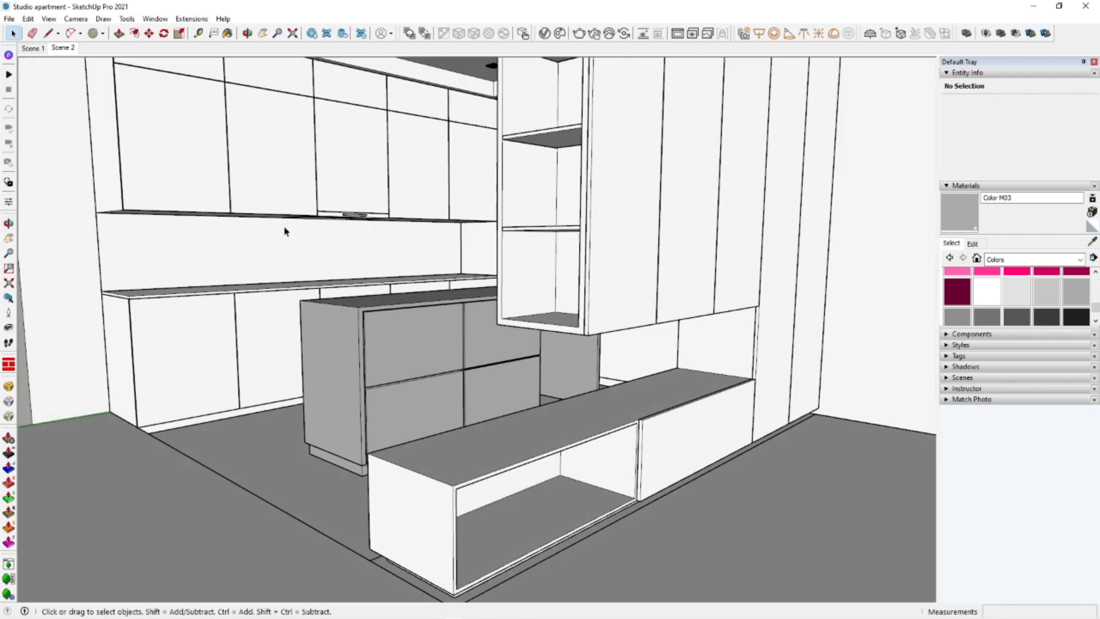
click(543, 33)
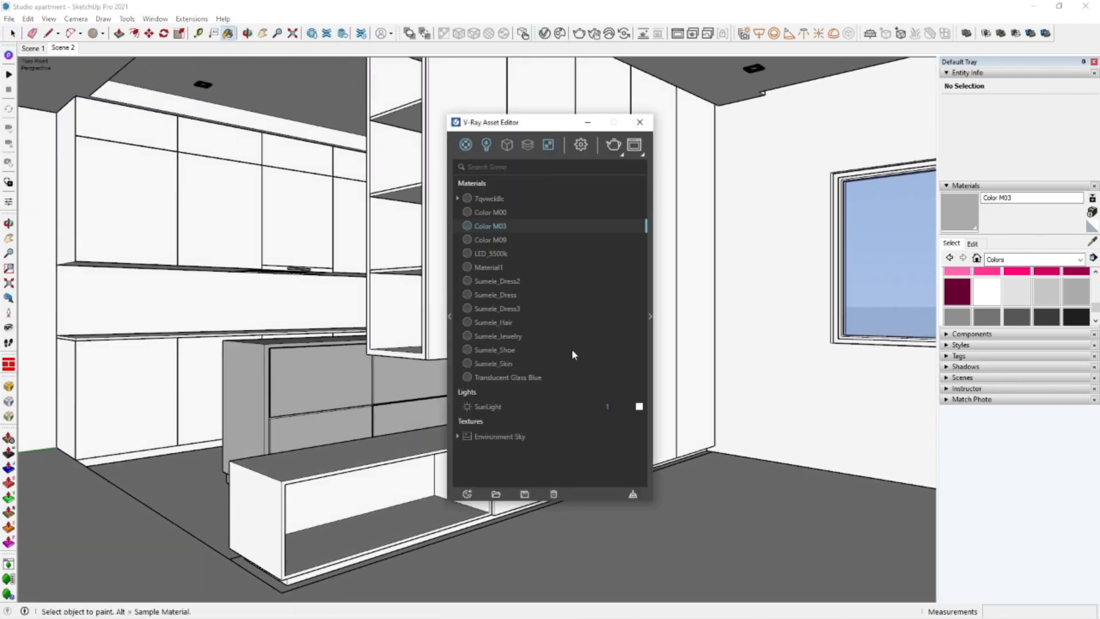
click(649, 317)
drag(788, 340, 783, 338)
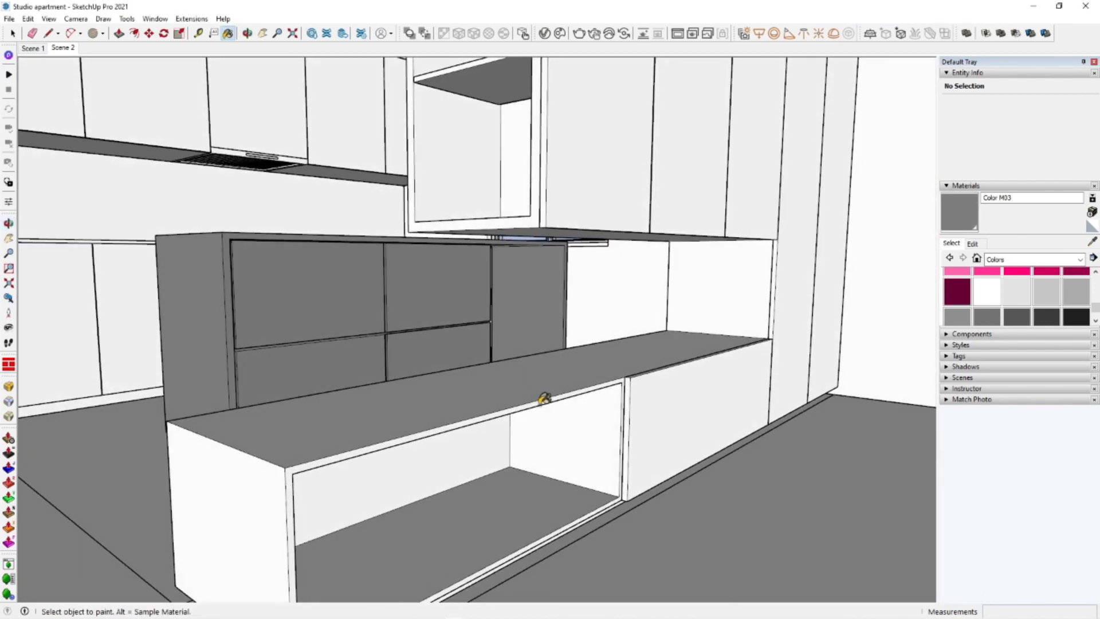
Open the range hood's group and apply the Aluminum Anodized Clear metal material to all its faces
middle_drag(545, 398, 514, 376)
scroll(459, 246, up, 5)
middle_drag(459, 247, 454, 195)
scroll(455, 194, up, 3)
key(space)
triple_click(508, 208)
double_click(507, 208)
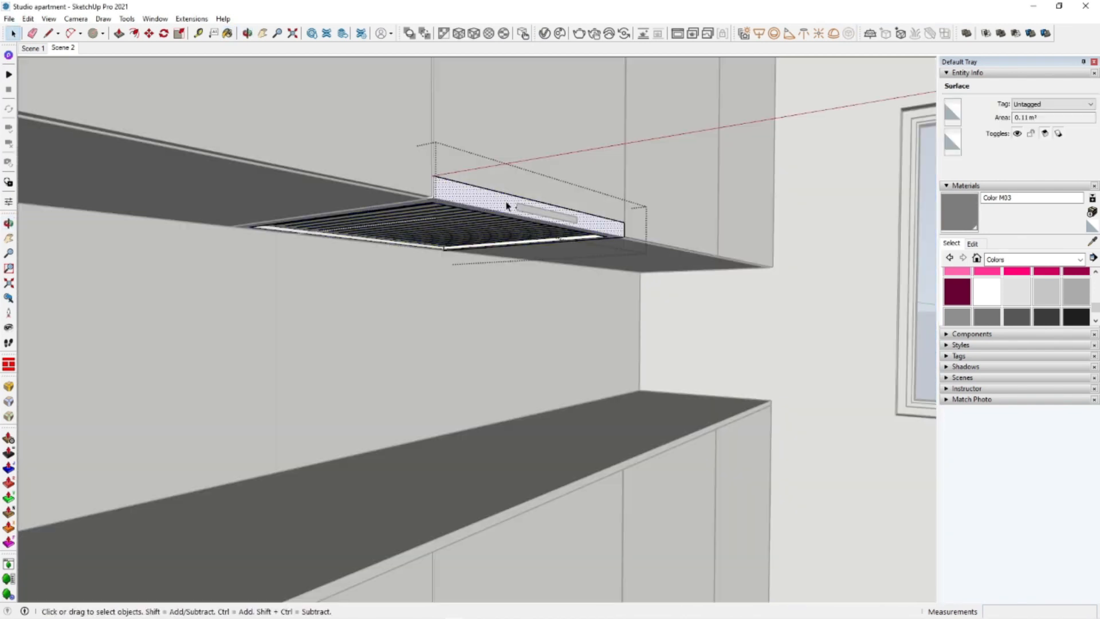
click(544, 34)
click(449, 317)
drag(433, 124, 518, 116)
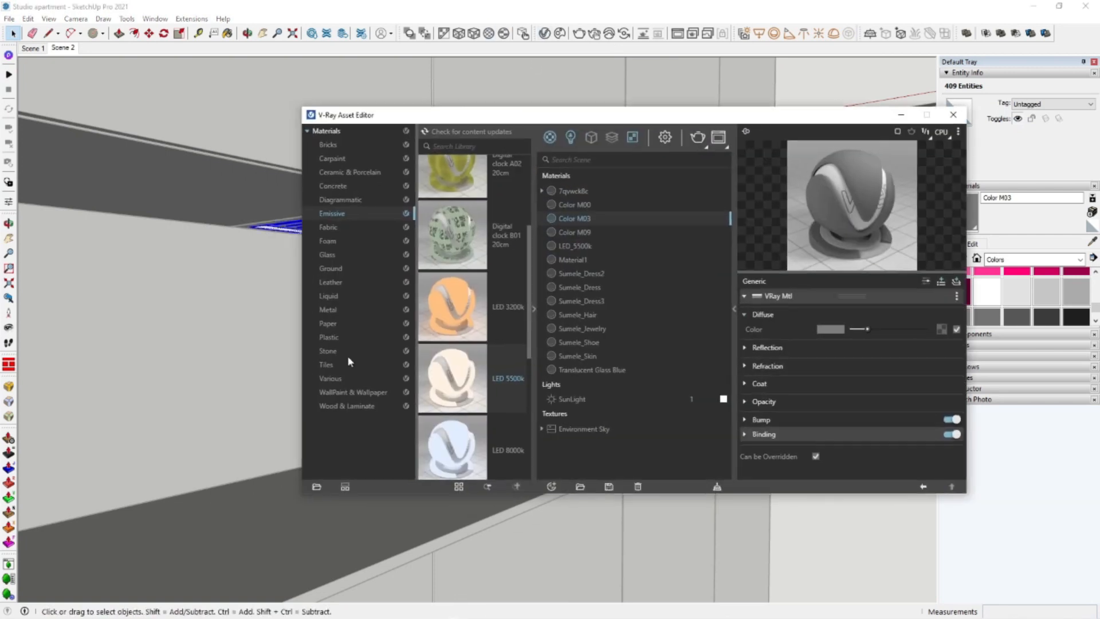
click(331, 310)
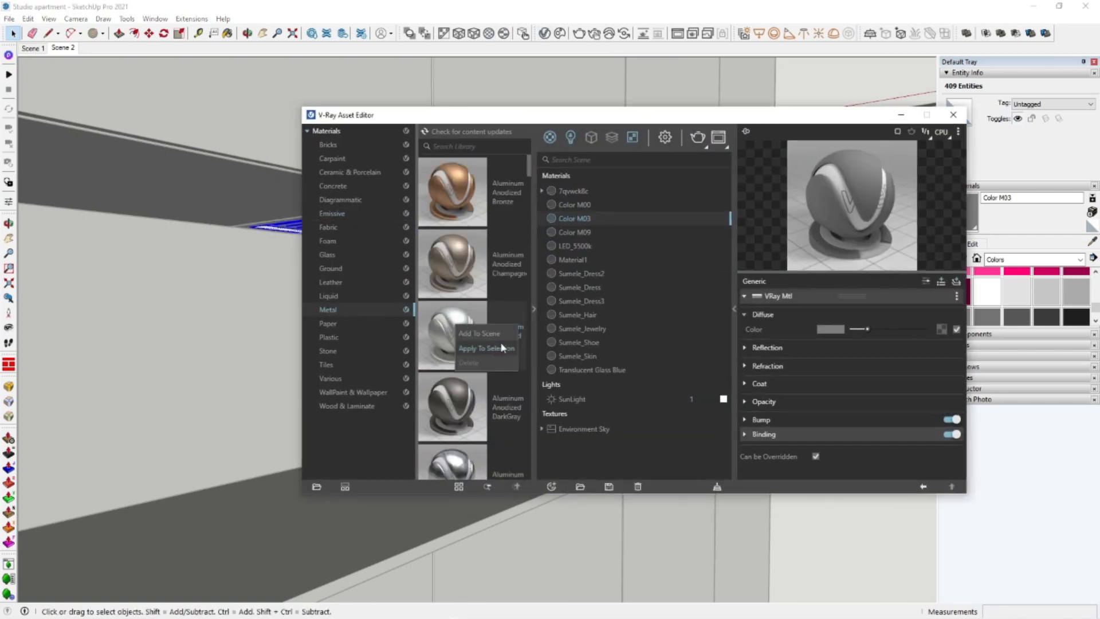
click(534, 313)
click(733, 269)
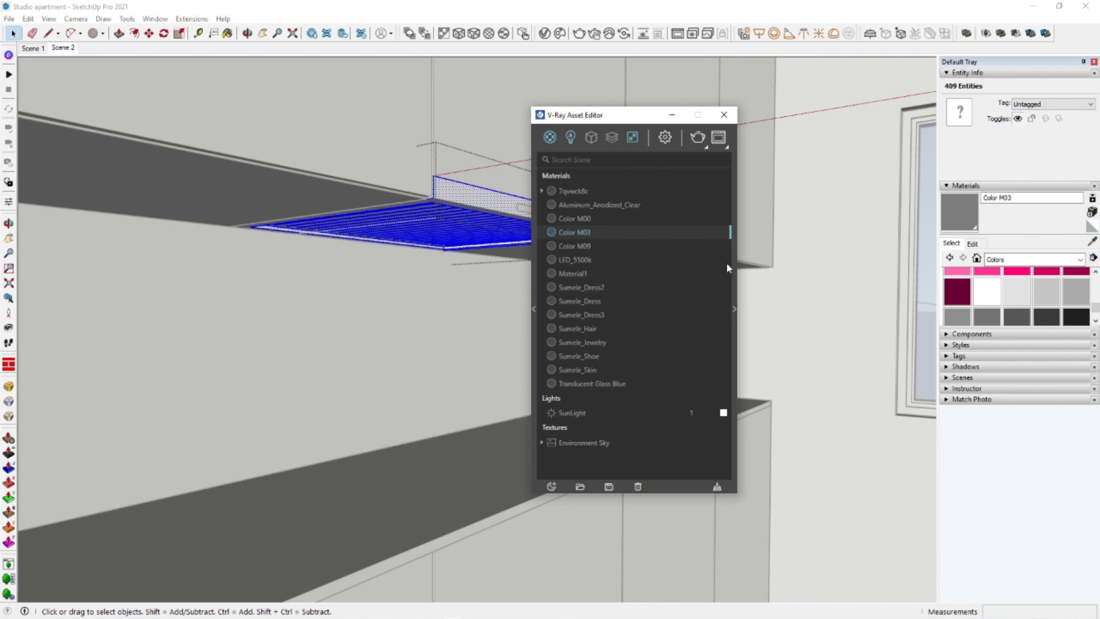
click(679, 117)
Open the small plate group on the range hood's front and apply the Chrome Black Chameleon metal material to it
scroll(545, 222, up, 3)
click(555, 206)
click(556, 207)
mouse_move(555, 207)
middle_down()
mouse_move(592, 114)
mouse_move(564, 204)
middle_up()
double_click(563, 208)
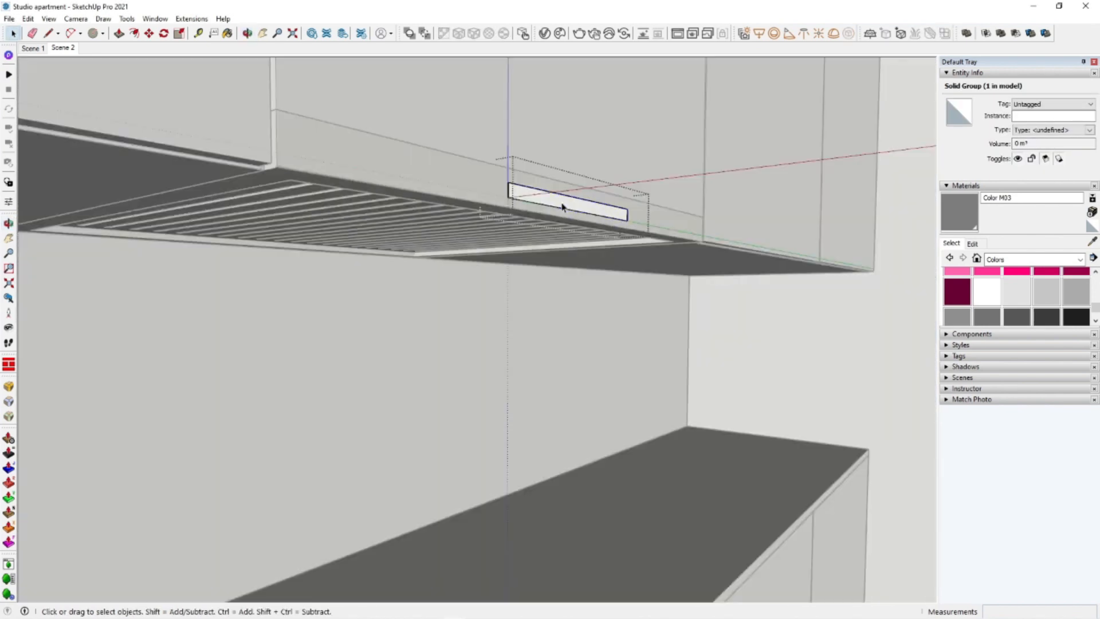
click(545, 35)
click(533, 311)
scroll(469, 321, down, 1)
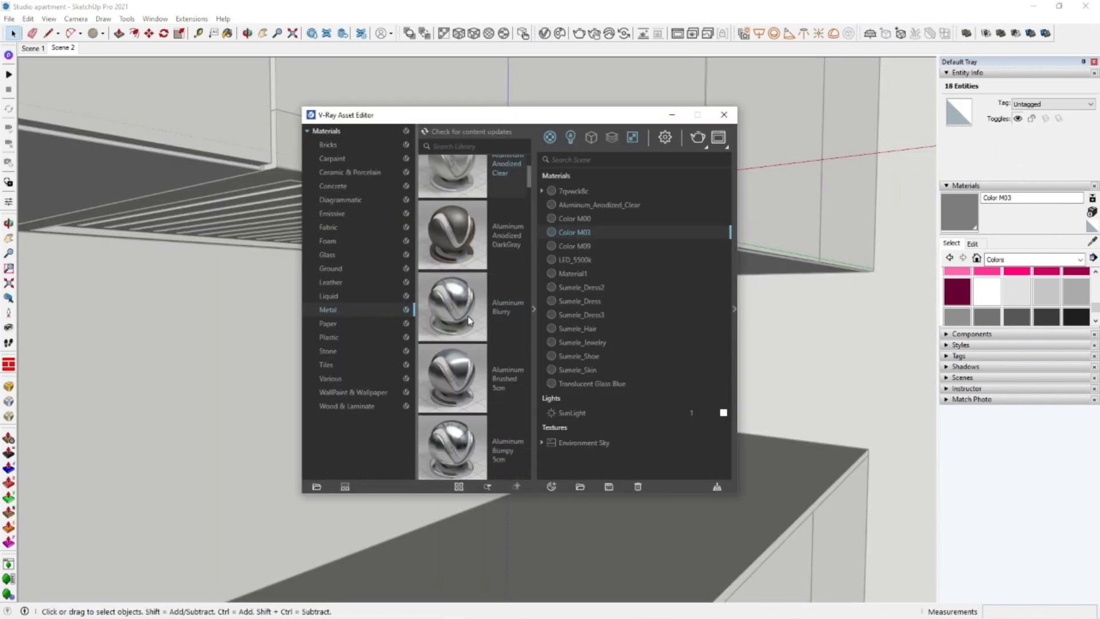
click(497, 321)
scroll(489, 413, down, 3)
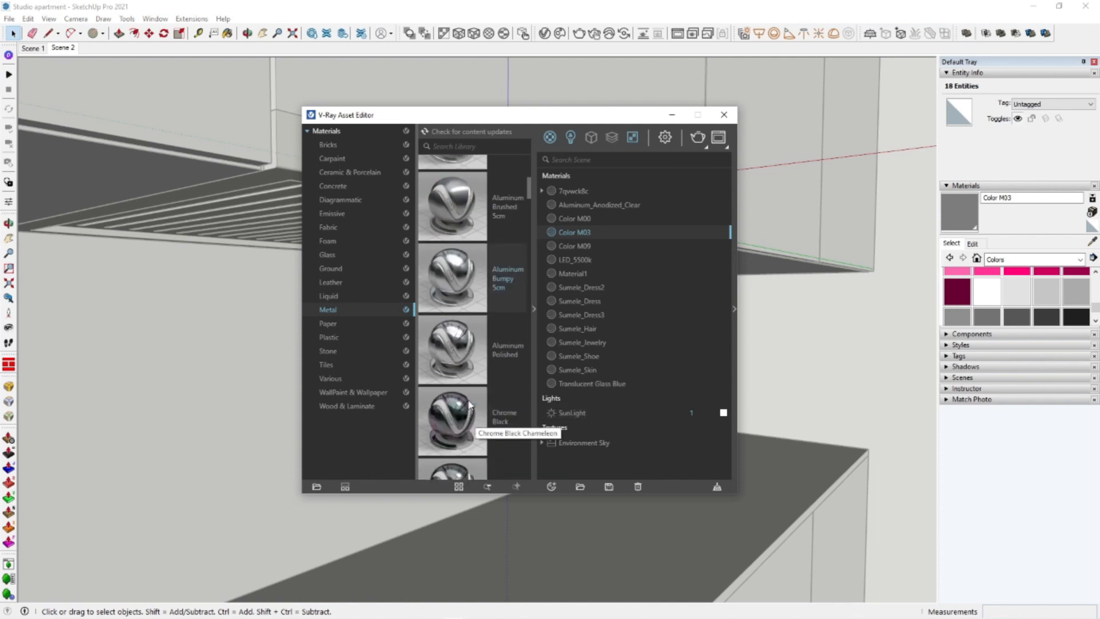
click(501, 423)
click(534, 310)
click(722, 115)
Open the upper kitchen cabinet fronts group and apply the Laminate B01 120cm wood material to everything in it
click(553, 262)
middle_drag(553, 262, 688, 269)
shift+middle_drag(687, 269, 526, 259)
click(622, 326)
scroll(622, 325, down, 2)
triple_click(526, 259)
click(527, 260)
key(ctrl+a)
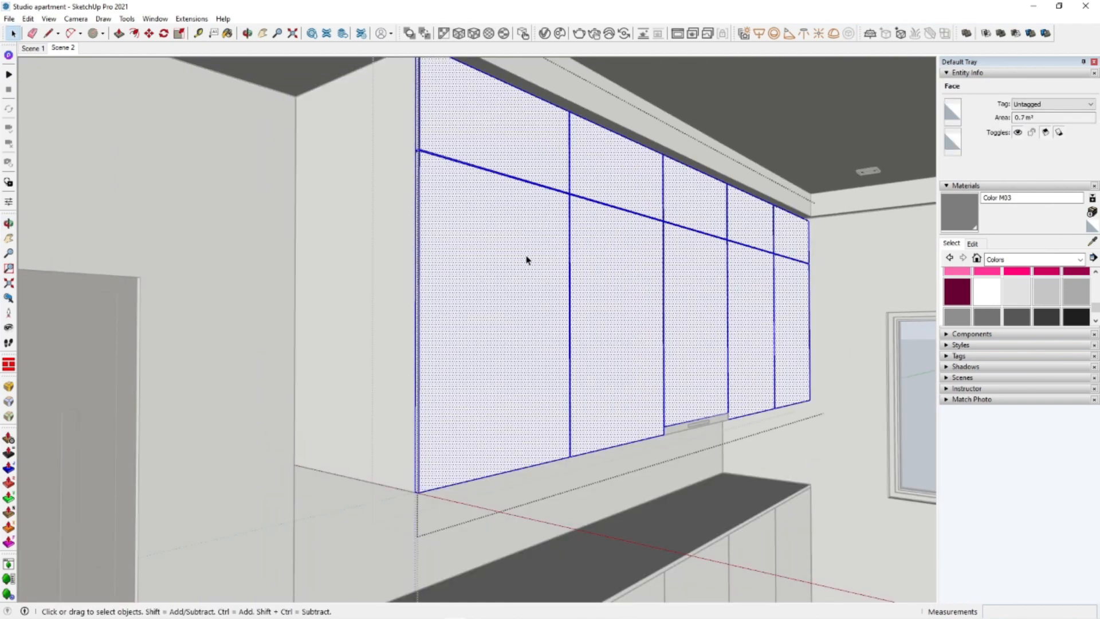
click(546, 35)
click(535, 310)
click(347, 406)
scroll(457, 364, down, 1)
scroll(466, 360, down, 10)
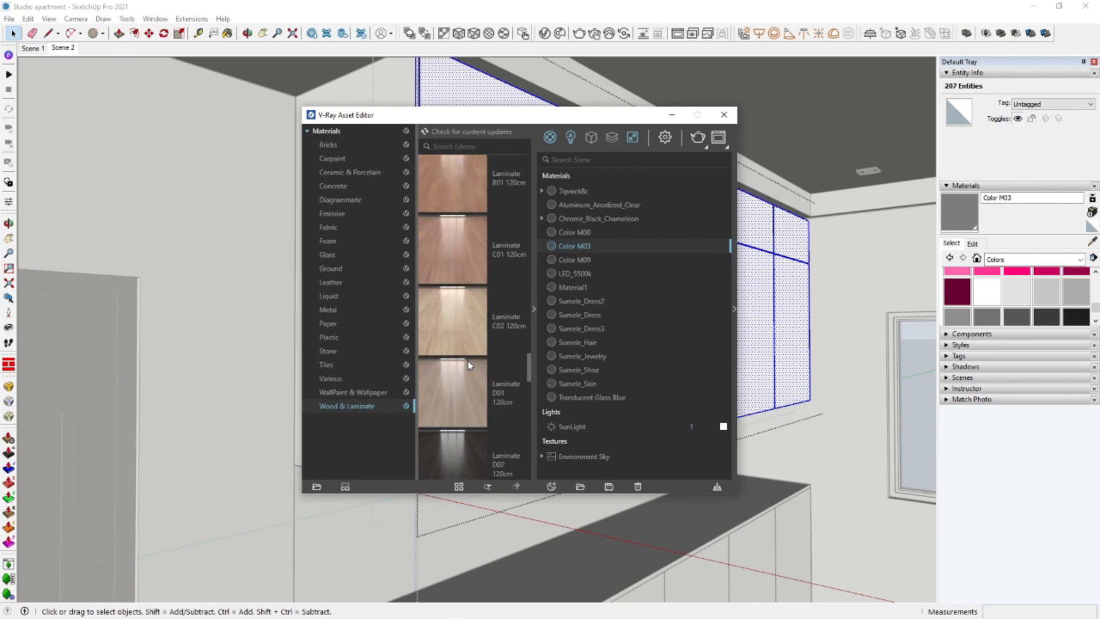
click(466, 235)
click(504, 252)
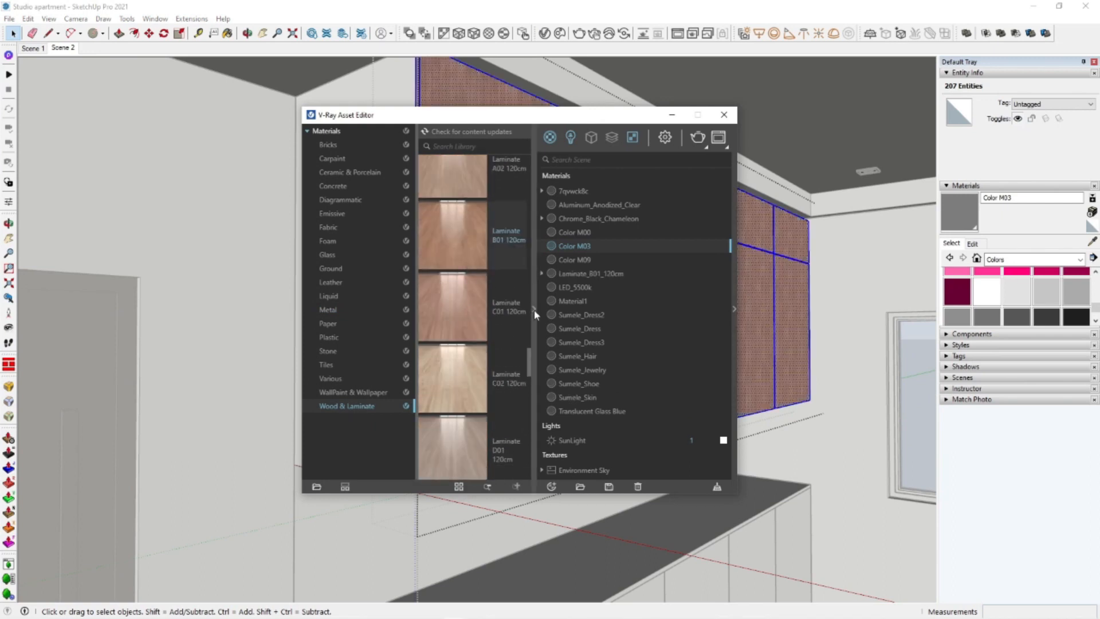
Set the Laminate_B01_120cm texture size to 2254 mm
click(534, 310)
click(672, 115)
click(978, 245)
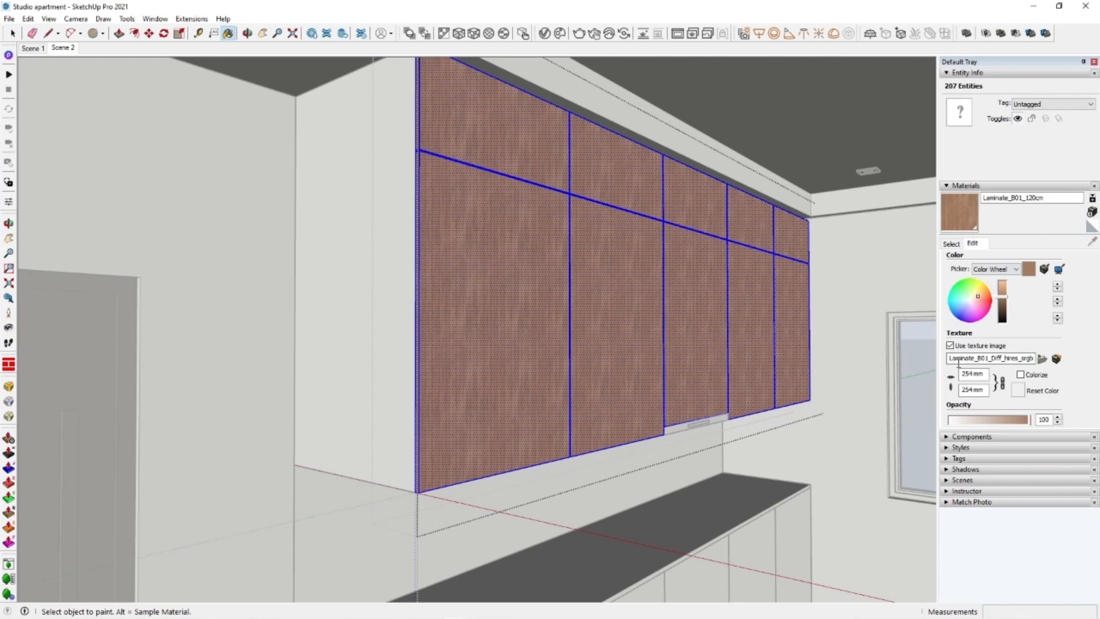
text(2)
middle_drag(588, 372, 564, 382)
key(space)
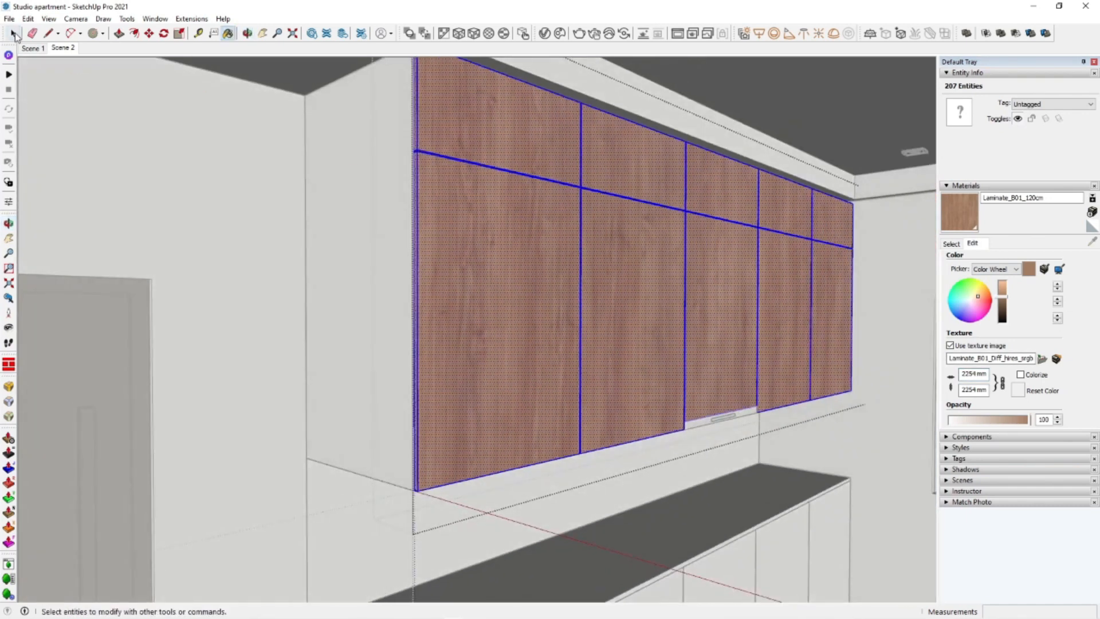
Open the kitchen cabinets' outer body, paint its faces with Laminate_B01_120cm, and return to Scene 2
click(871, 403)
middle_drag(659, 372, 376, 270)
double_click(411, 275)
click(411, 275)
click(376, 253)
click(399, 324)
key(space)
mouse_move(713, 487)
middle_down()
mouse_move(688, 481)
mouse_move(739, 481)
middle_up()
click(687, 482)
click(64, 48)
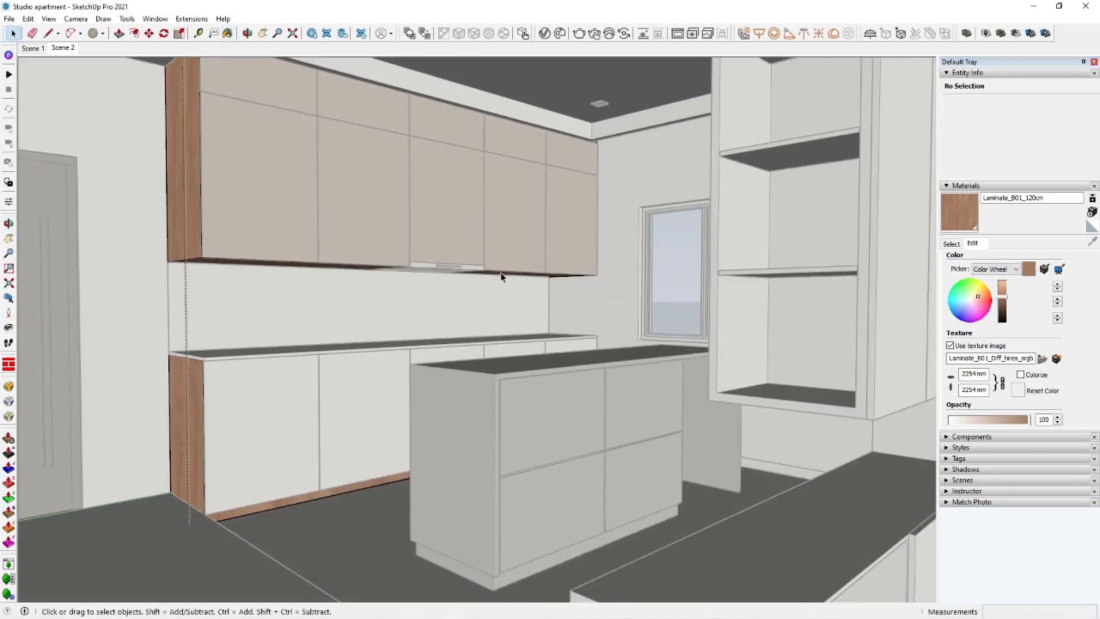
Open the base cabinet fronts and paint them with Laminate_B01_120cm
click(865, 223)
mouse_move(865, 223)
middle_down()
mouse_move(283, 381)
mouse_move(381, 449)
mouse_move(373, 294)
mouse_move(679, 225)
mouse_move(511, 368)
mouse_move(445, 373)
middle_up()
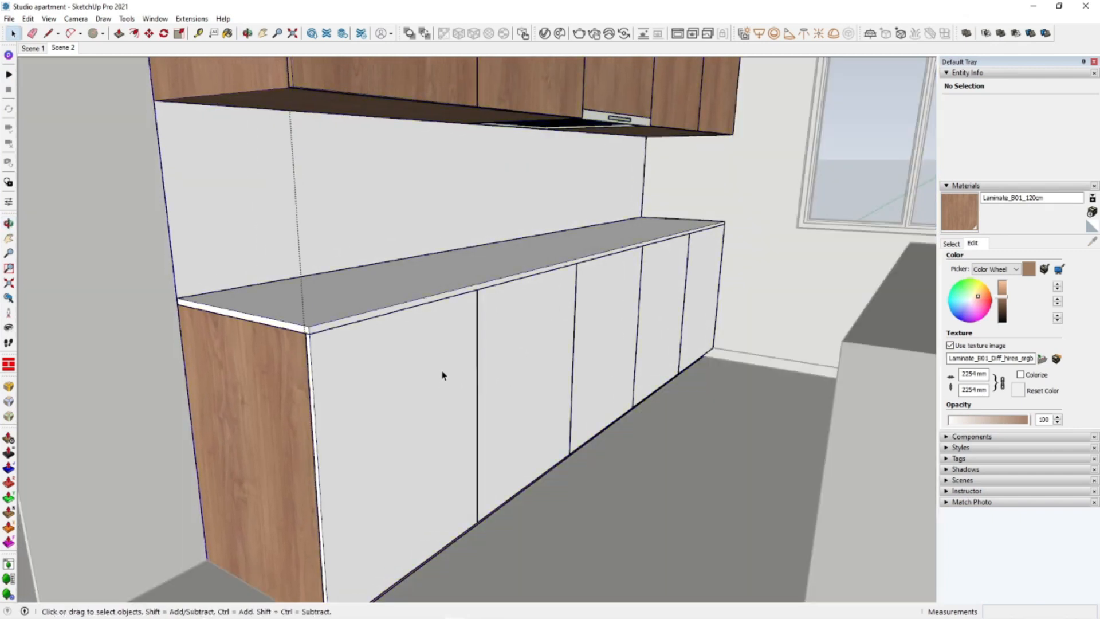
triple_click(446, 367)
key(b)
click(451, 347)
key(space)
click(835, 150)
click(835, 149)
Open the room group and combine the main floor with the narrow step face bordering the kitchen floor into one surface
mouse_move(503, 299)
middle_down()
mouse_move(641, 342)
mouse_move(476, 410)
middle_up()
middle_drag(680, 445, 515, 412)
middle_drag(656, 376, 601, 401)
triple_click(500, 422)
click(500, 423)
middle_drag(500, 423, 499, 484)
click(305, 287)
scroll(631, 523, up, 5)
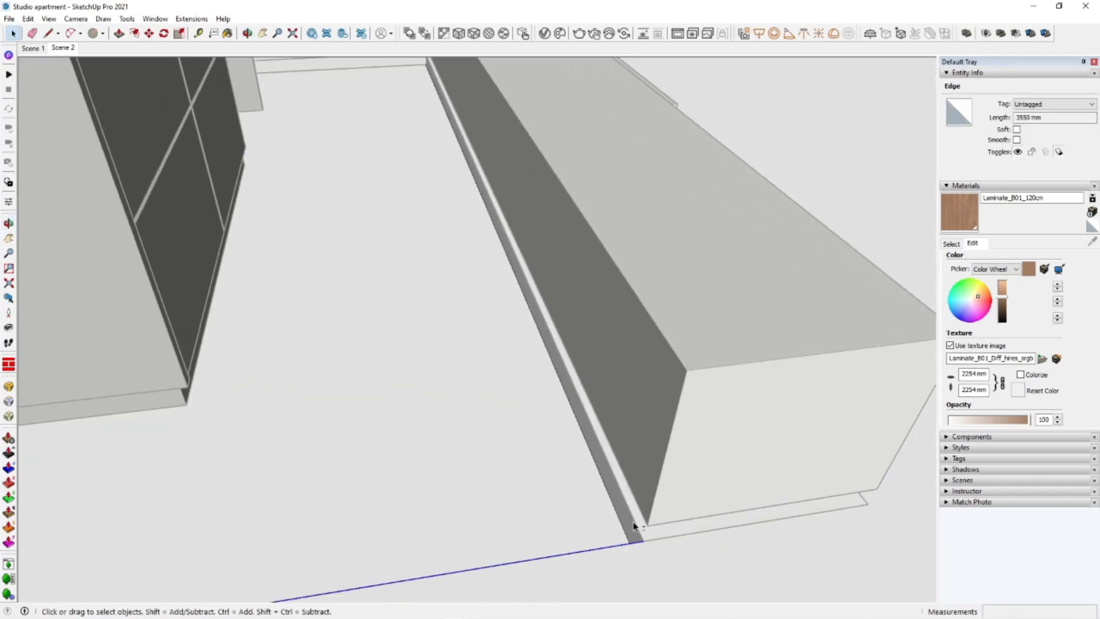
click(737, 463)
middle_drag(737, 463, 696, 401)
scroll(695, 400, up, 3)
click(720, 404)
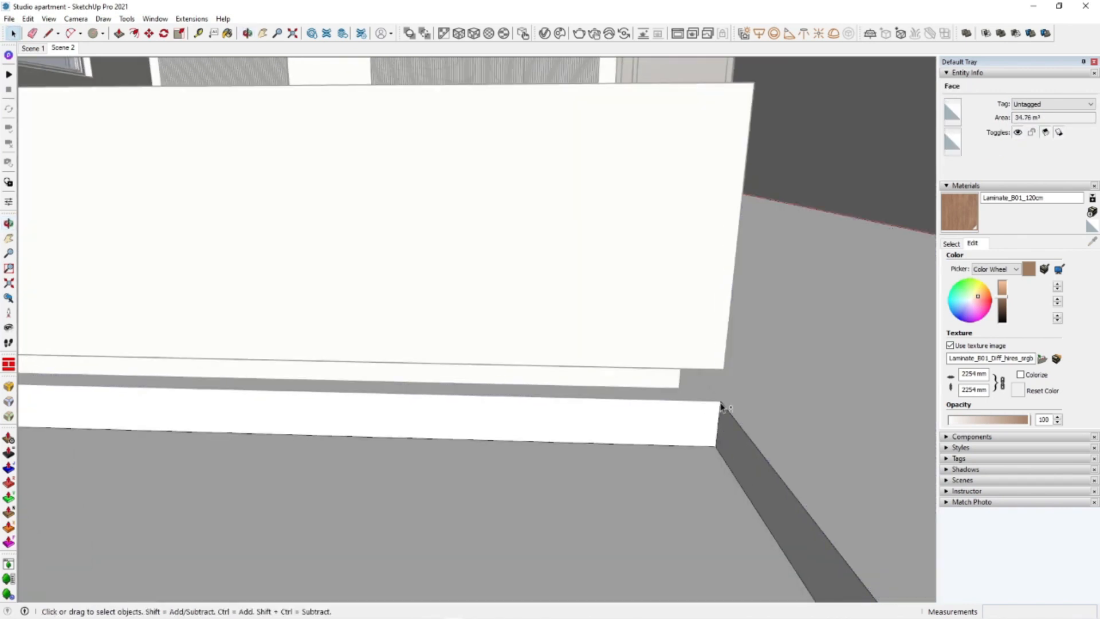
click(9, 402)
click(799, 389)
Select the main floor surface and browse the V-Ray Wood & Laminate library for a floor material
middle_drag(802, 388, 398, 497)
key(space)
click(427, 509)
click(545, 33)
click(534, 310)
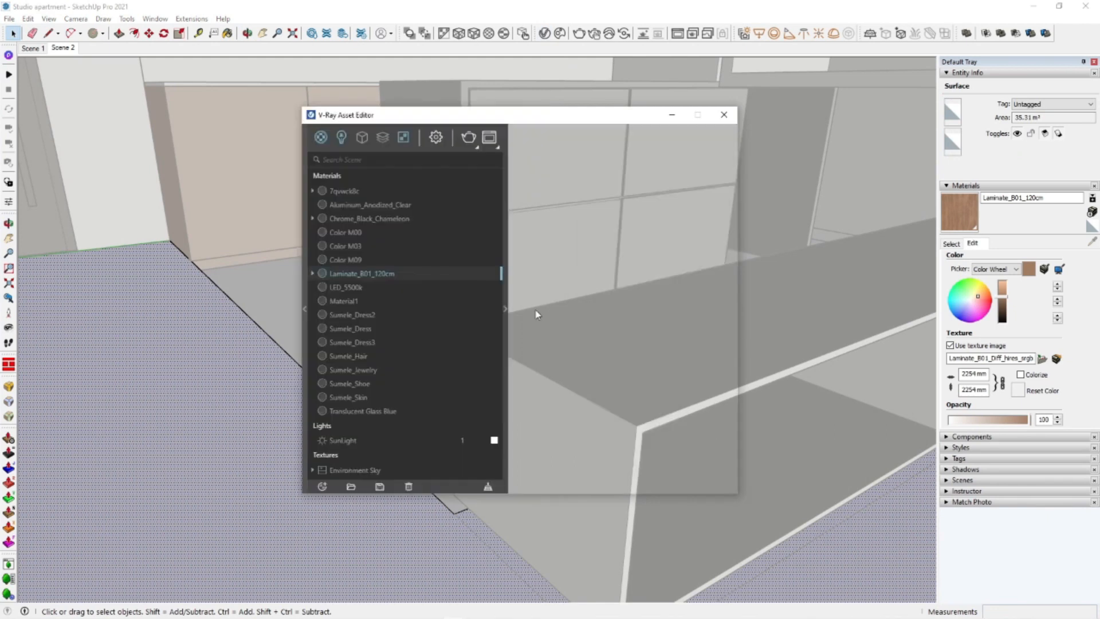
scroll(463, 378, down, 10)
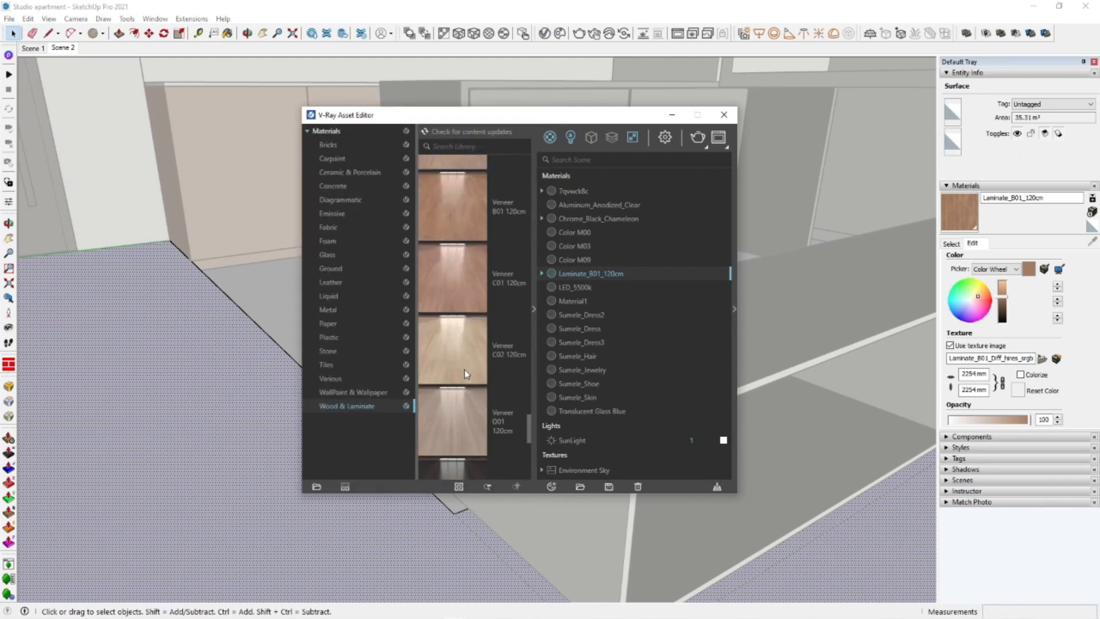
Apply the Flooring Parquet Parallel D01 120cm material from the V-Ray wood library to the selected floor
scroll(468, 352, up, 3)
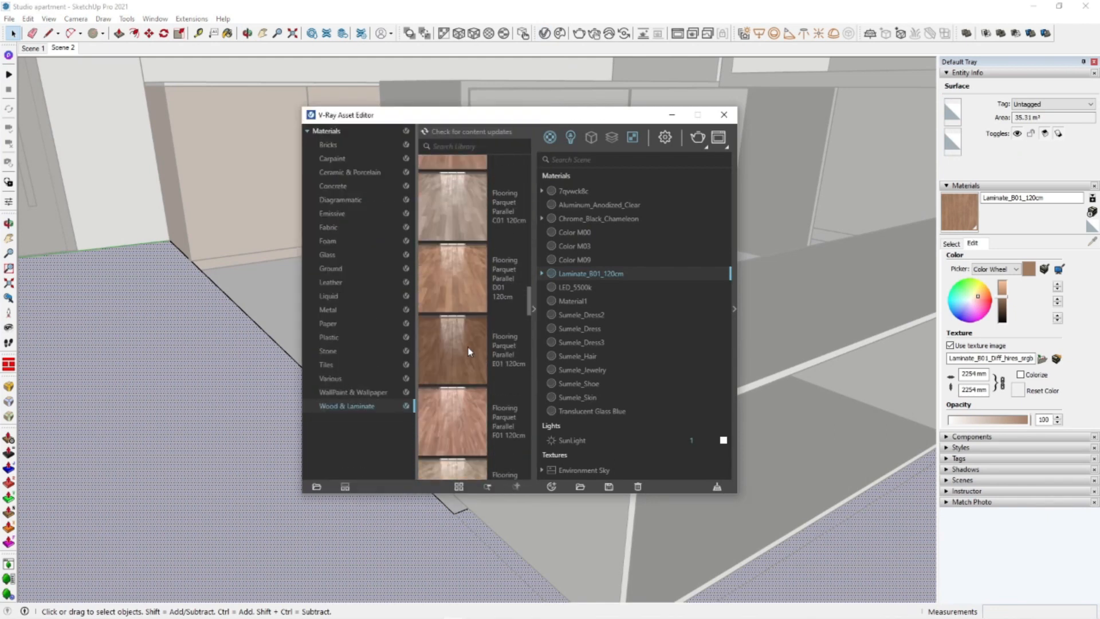
scroll(466, 329, up, 5)
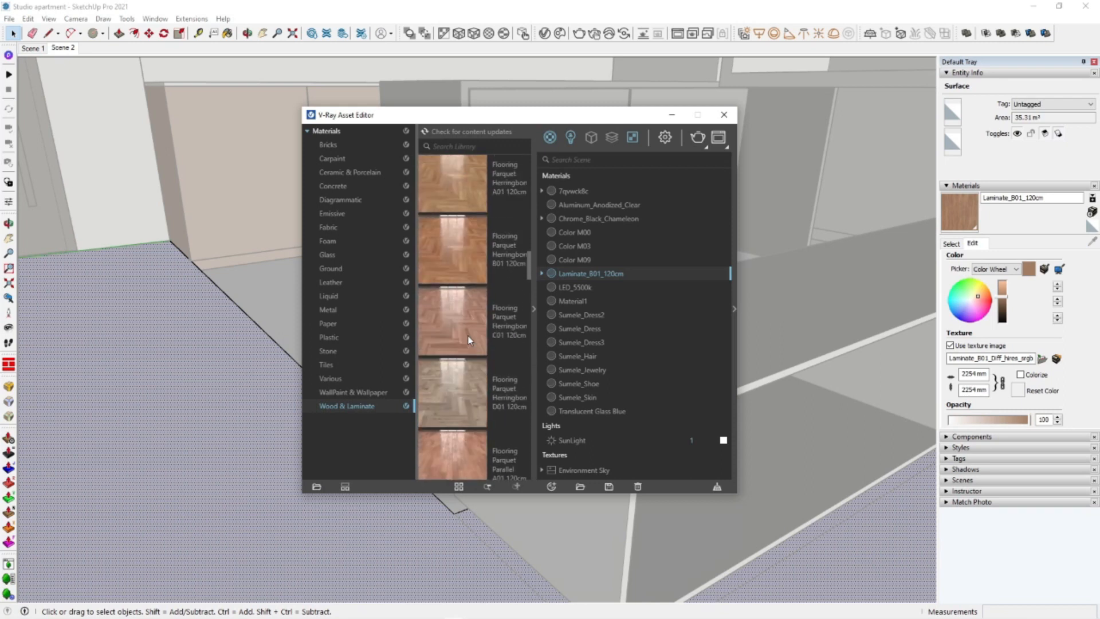
scroll(463, 304, down, 5)
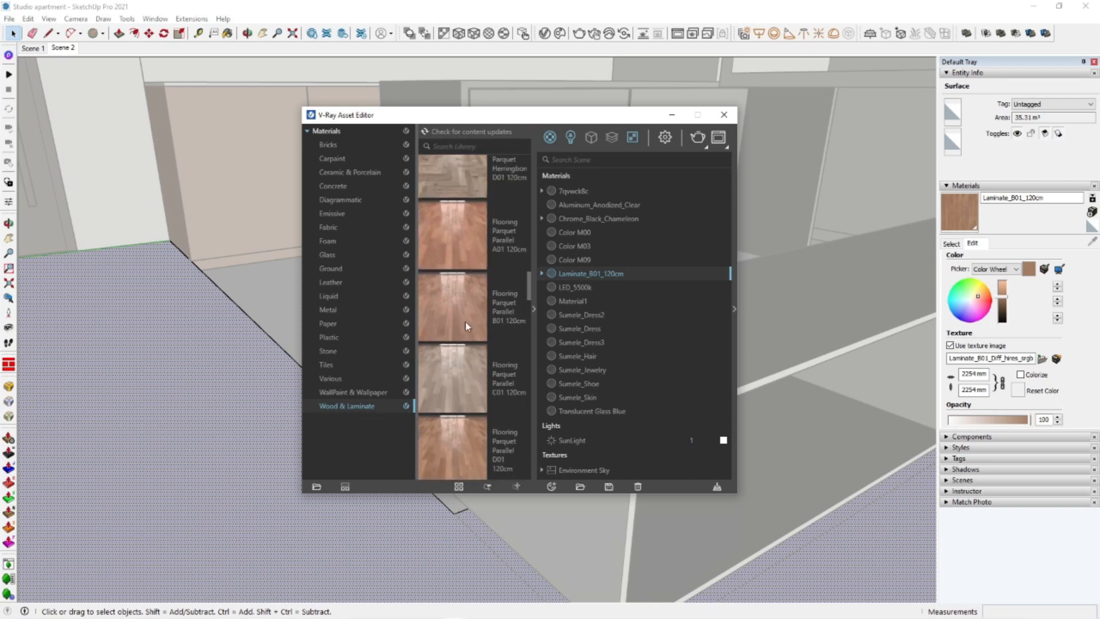
click(513, 353)
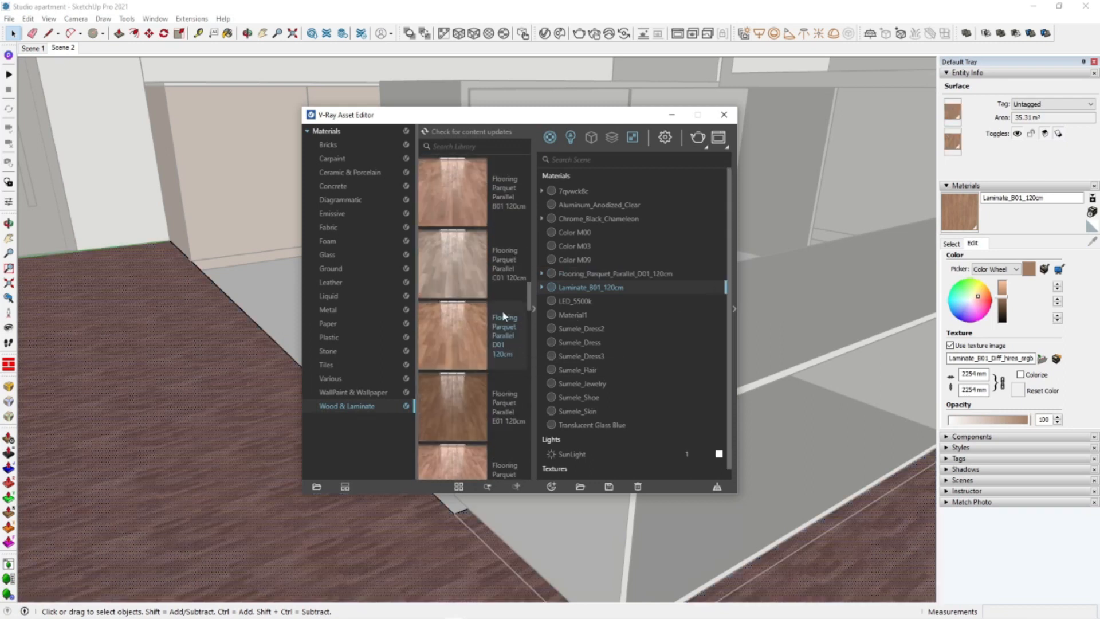
click(723, 116)
Set the floor parquet material's texture width to 2254 mm
key(b)
click(973, 244)
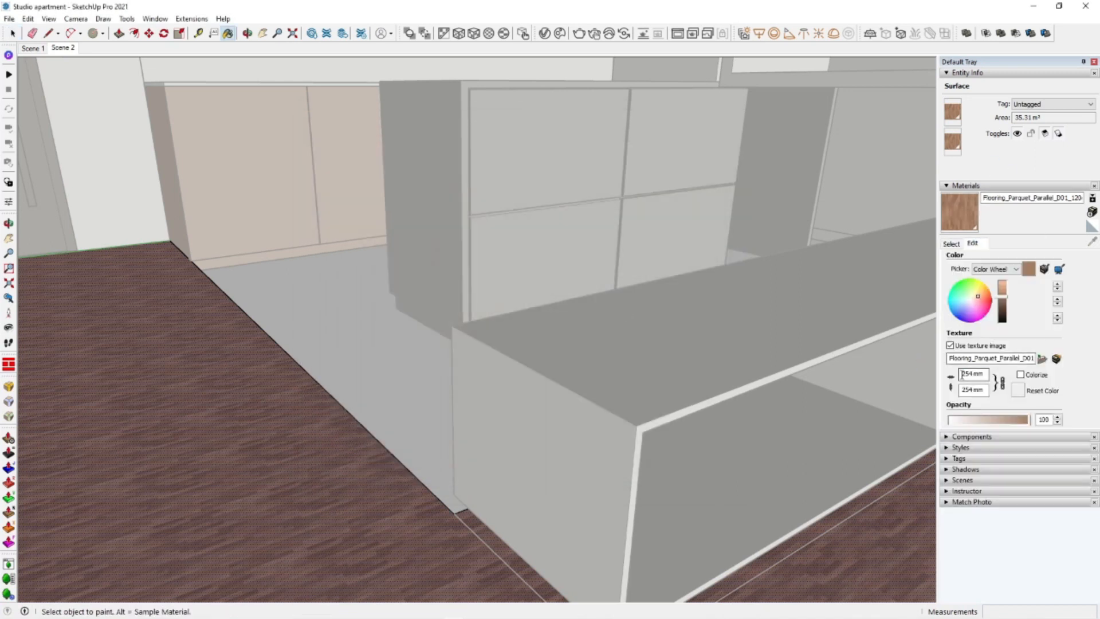
click(962, 374)
text(2)
Sample the parquet from the floor, paint it onto the adjoining floor area, and close the floor group
scroll(321, 364, down, 5)
middle_drag(749, 511, 643, 409)
key(space)
click(237, 418)
click(960, 245)
click(1093, 242)
click(586, 499)
click(213, 439)
mouse_move(223, 439)
middle_down()
mouse_move(344, 507)
mouse_move(673, 452)
mouse_move(232, 310)
mouse_move(555, 501)
mouse_move(585, 497)
middle_up()
key(space)
scroll(233, 310, down, 5)
right_click(830, 189)
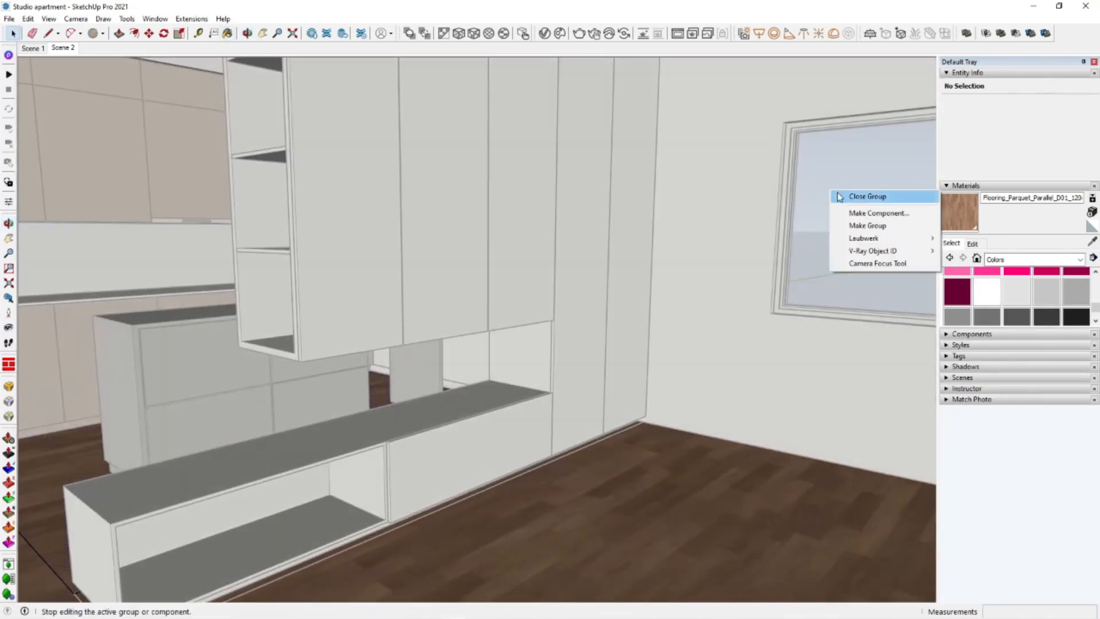
click(837, 196)
Open the tall wall cabinet group, select all its connected geometry, and paint it with Color L16
middle_drag(562, 206, 621, 201)
double_click(621, 201)
triple_click(637, 204)
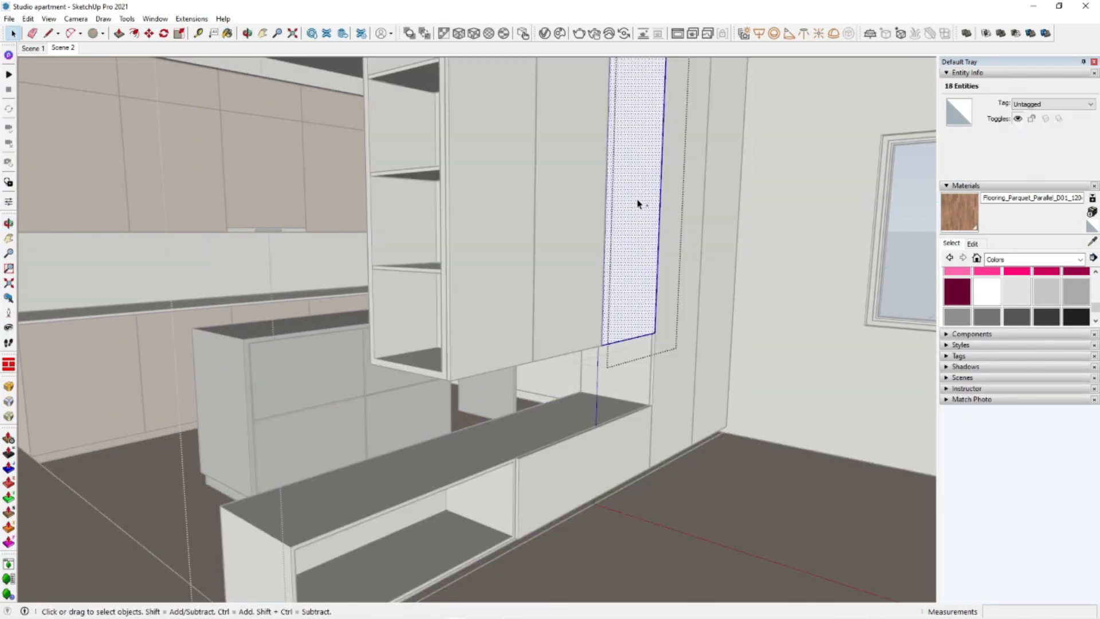
triple_click(706, 297)
middle_click(621, 170)
middle_click(622, 169)
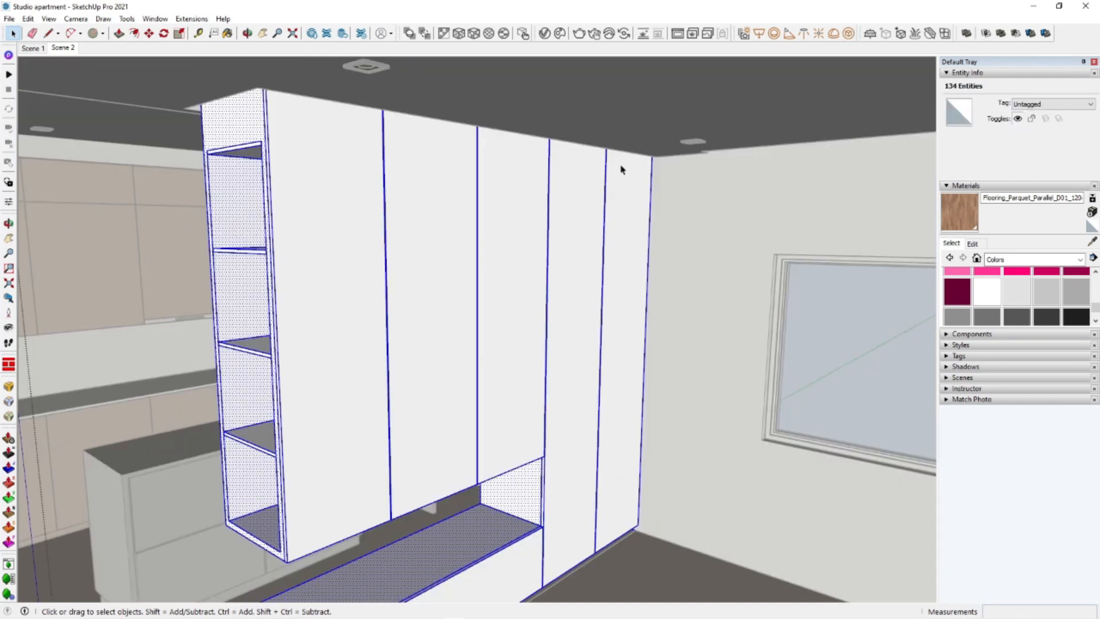
scroll(621, 171, down, 1)
middle_drag(574, 261, 564, 227)
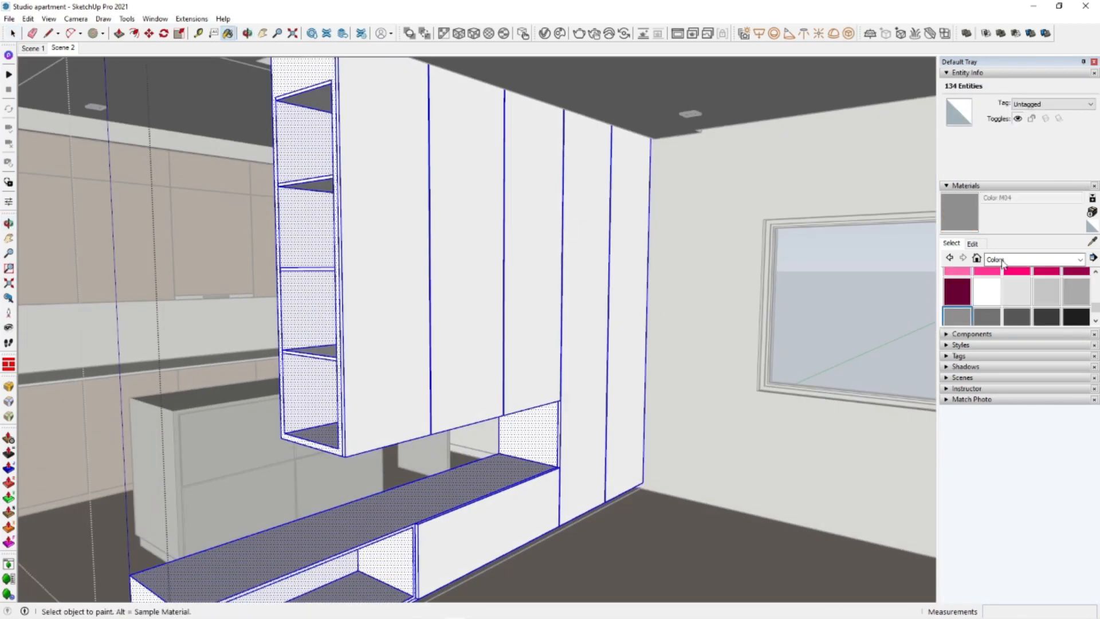
click(535, 207)
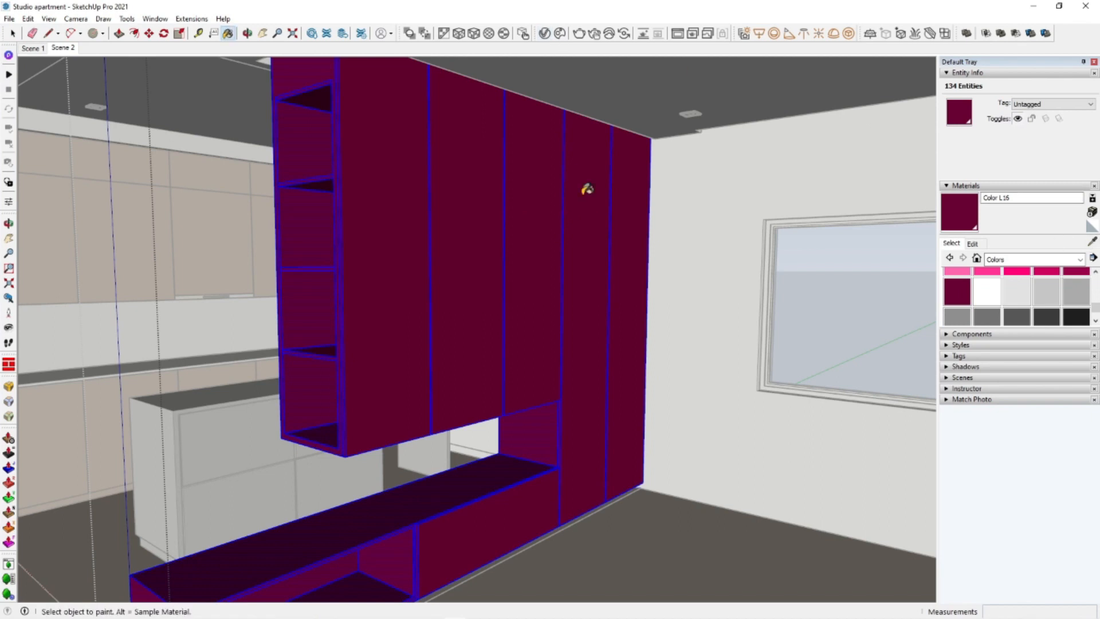
Set the diffuse color of the Color L16 material to white in the V-Ray Asset Editor
click(534, 310)
click(740, 310)
click(829, 329)
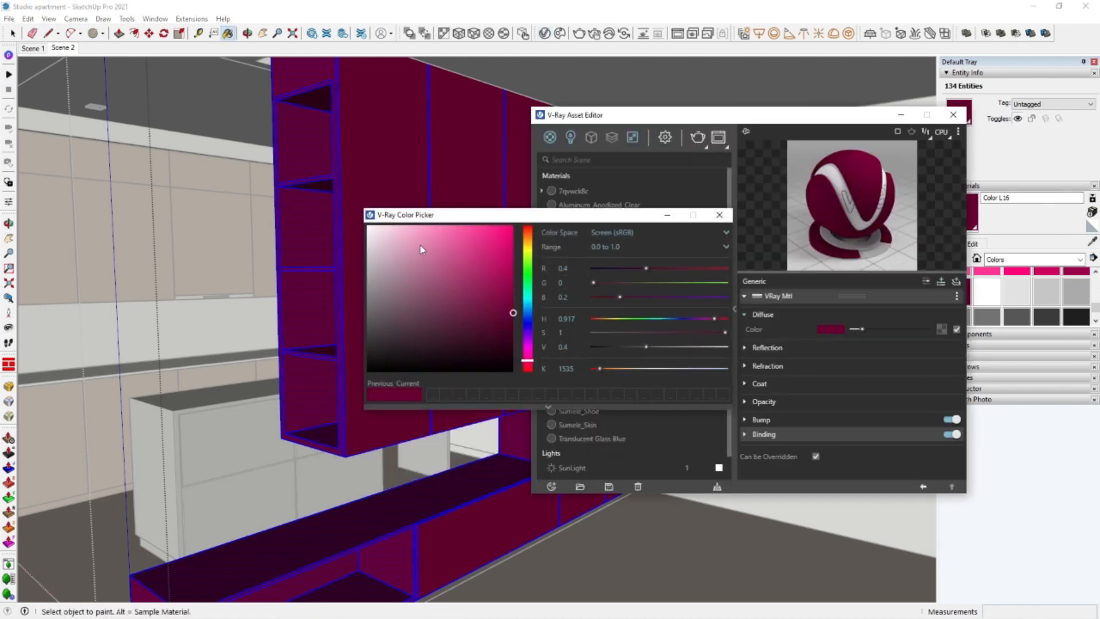
drag(421, 246, 364, 223)
click(719, 216)
click(734, 309)
click(725, 115)
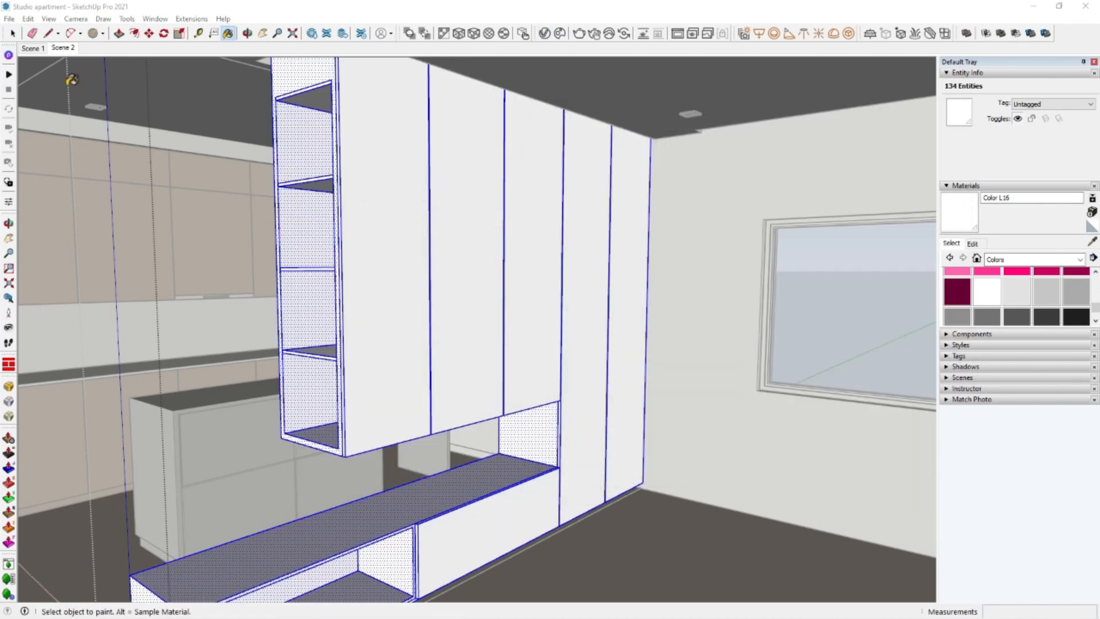
Apply the Veneer B01 120cm library material to the inner back face of the cabinet's upper open shelving
middle_drag(352, 329, 402, 358)
click(353, 294)
click(544, 33)
click(534, 310)
scroll(438, 375, down, 12)
scroll(452, 376, down, 8)
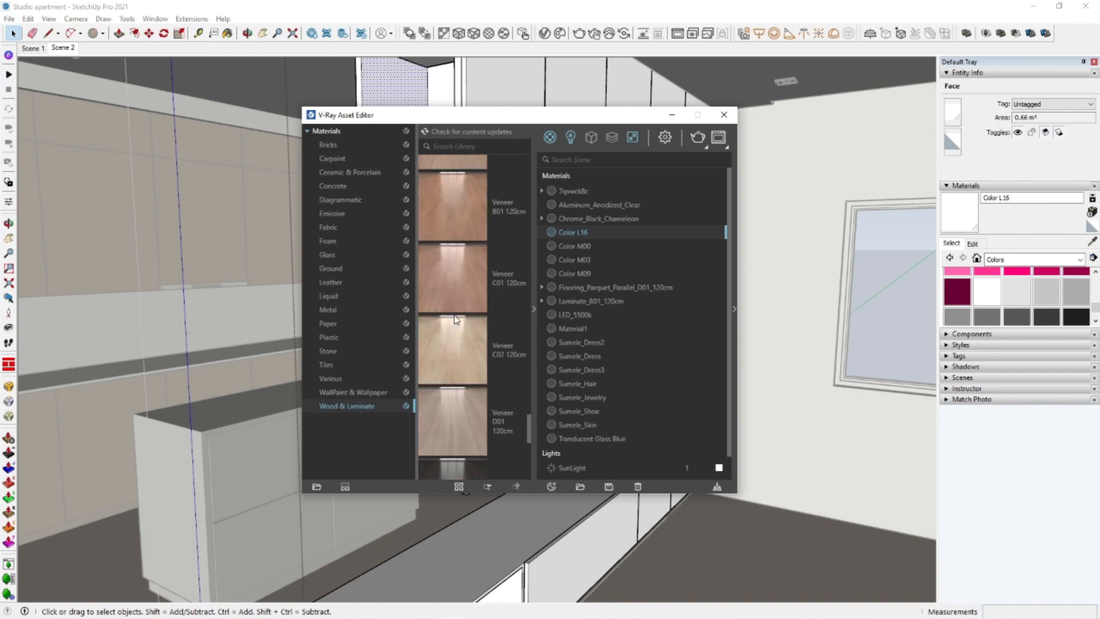
click(534, 310)
click(724, 114)
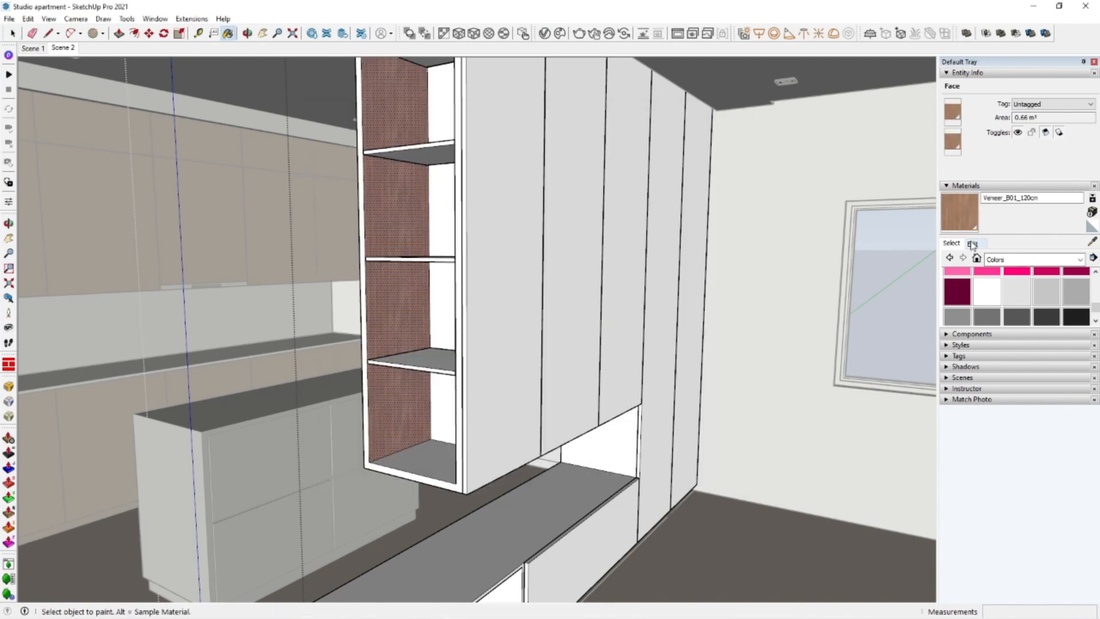
Enlarge the veneer texture, sample it, and paint the remaining inner faces of the upper open shelving with it
click(973, 244)
click(659, 321)
scroll(493, 311, up, 2)
middle_drag(493, 311, 573, 314)
click(953, 244)
click(1092, 242)
click(396, 315)
mouse_move(396, 315)
middle_down()
mouse_move(597, 447)
mouse_move(494, 459)
mouse_move(373, 417)
middle_up()
click(597, 447)
click(493, 459)
click(519, 466)
Paint the inner side, back and bottom faces of the low cabinet's open niche with Veneer_B01_120cm
key(space)
double_click(521, 463)
triple_click(522, 460)
click(521, 460)
key(space)
key(Escape)
mouse_move(558, 418)
middle_down()
mouse_move(575, 348)
mouse_move(523, 224)
mouse_move(548, 329)
mouse_move(655, 411)
mouse_move(621, 428)
mouse_move(541, 394)
middle_up()
double_click(540, 394)
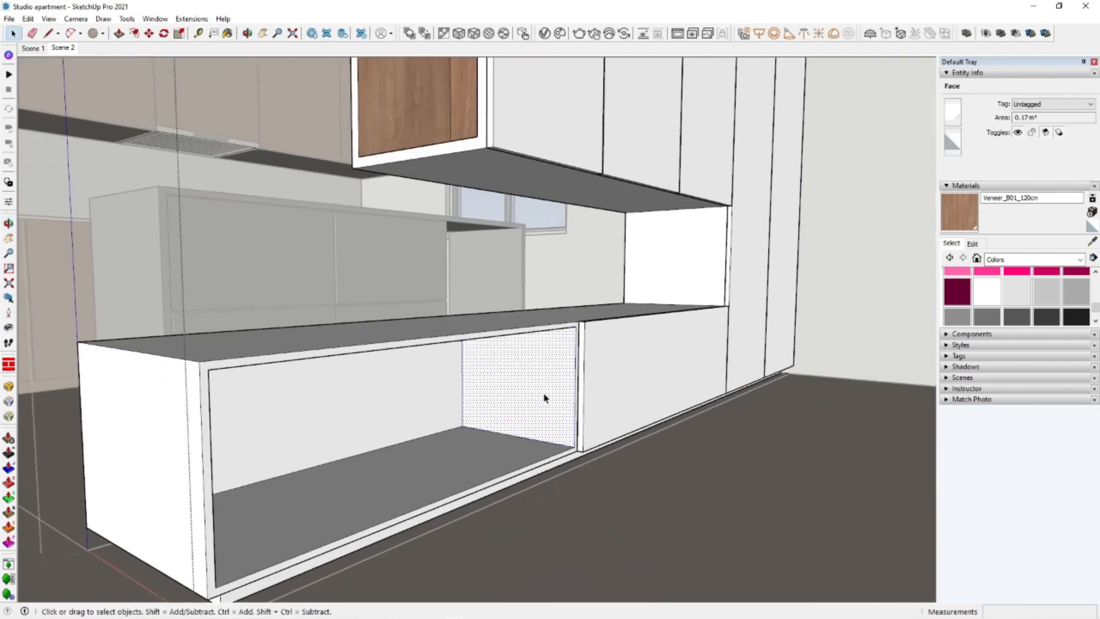
key(b)
click(545, 395)
click(487, 459)
click(439, 391)
mouse_move(439, 391)
middle_down()
mouse_move(132, 405)
mouse_move(268, 346)
mouse_move(380, 395)
mouse_move(464, 410)
mouse_move(494, 455)
middle_up()
click(77, 409)
key(space)
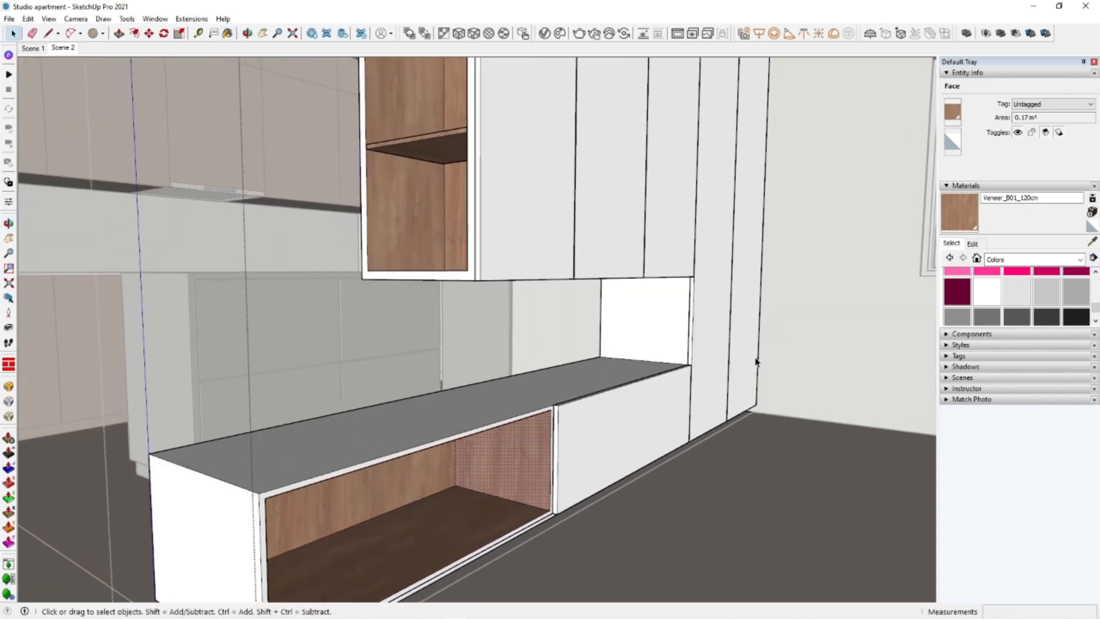
Clear the selection and close the cabinet group
click(831, 291)
middle_drag(702, 362, 684, 429)
click(802, 338)
middle_drag(567, 321, 492, 324)
right_click(858, 206)
click(865, 215)
Open the window group and paint its frame with the dark gray Color M07
middle_drag(565, 293, 435, 442)
scroll(540, 417, up, 3)
double_click(540, 420)
click(540, 420)
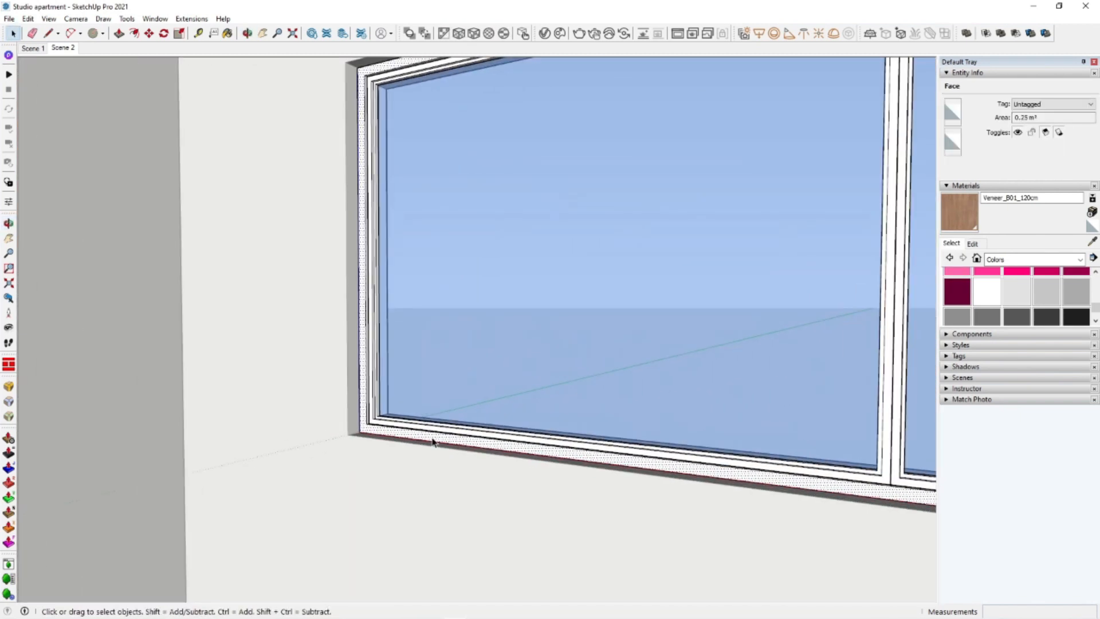
scroll(434, 442, down, 2)
click(677, 312)
click(1047, 317)
click(710, 462)
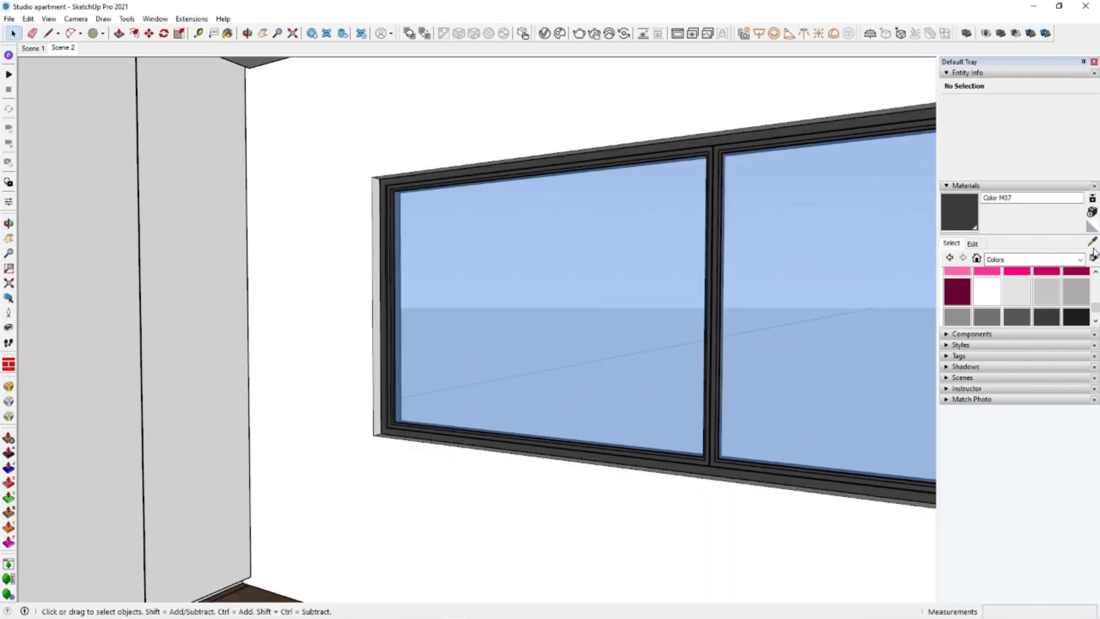
Sample the window frame color and open the diffuse color of Color M07 in the V-Ray material settings
click(1092, 243)
scroll(734, 466, up, 2)
click(544, 33)
click(735, 310)
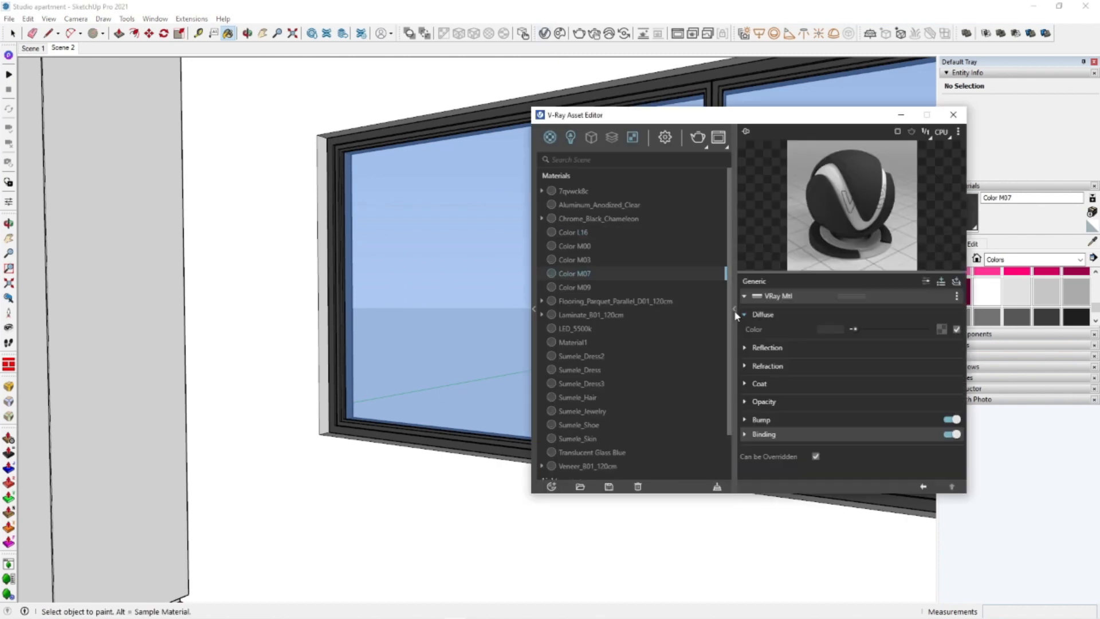
click(830, 330)
click(737, 329)
click(737, 329)
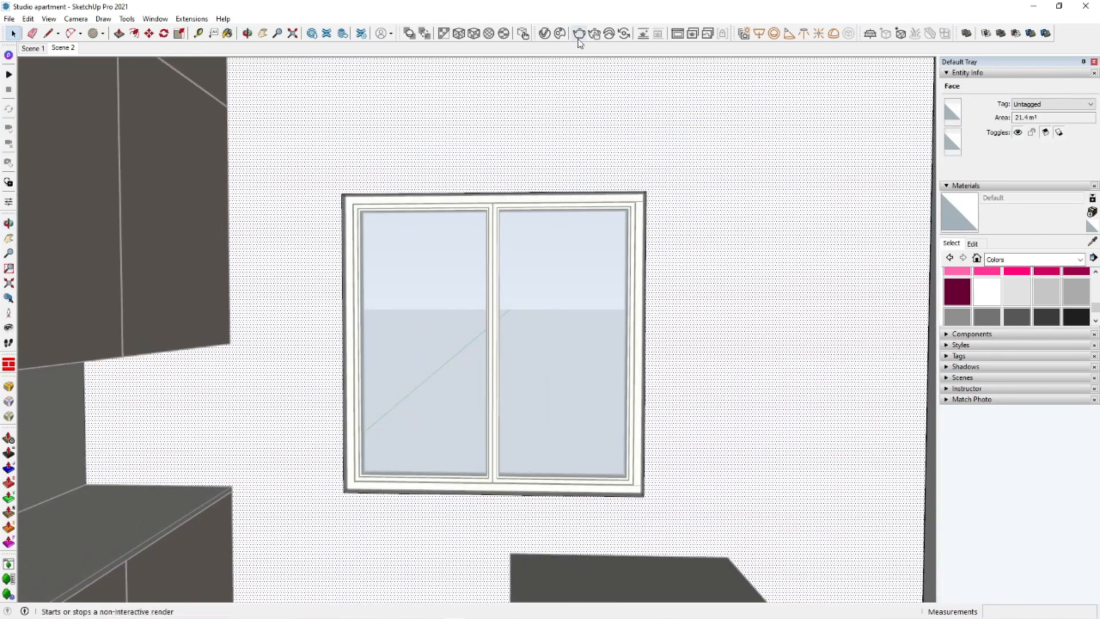
Apply the WallPaint Simple Reflective material from the WallPaint & Wallpaper library to the selected window wall
click(545, 33)
click(534, 310)
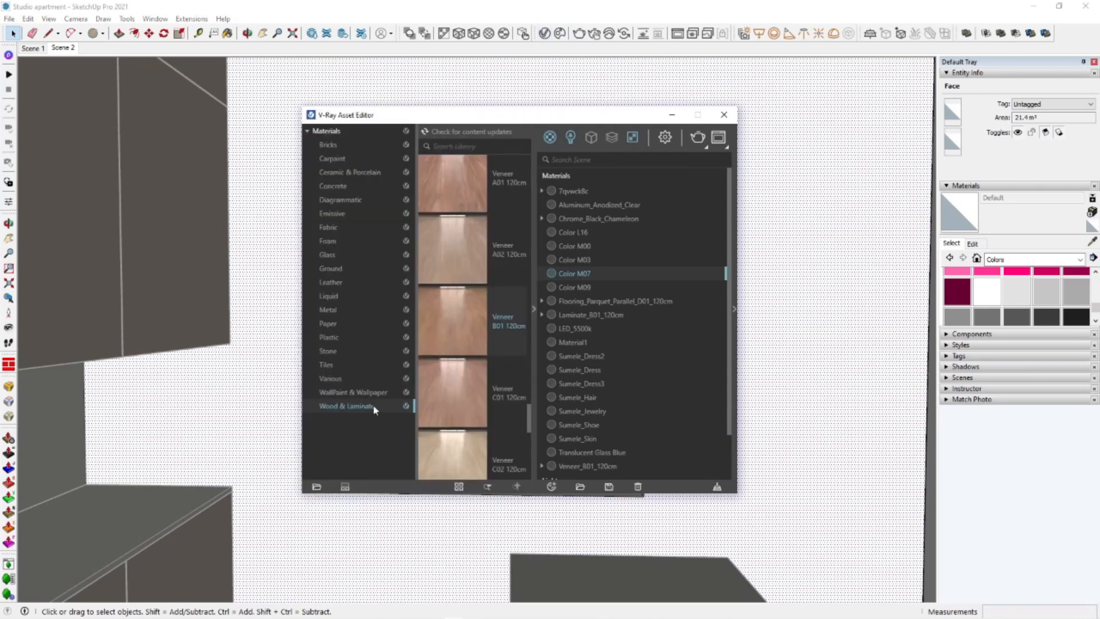
click(352, 392)
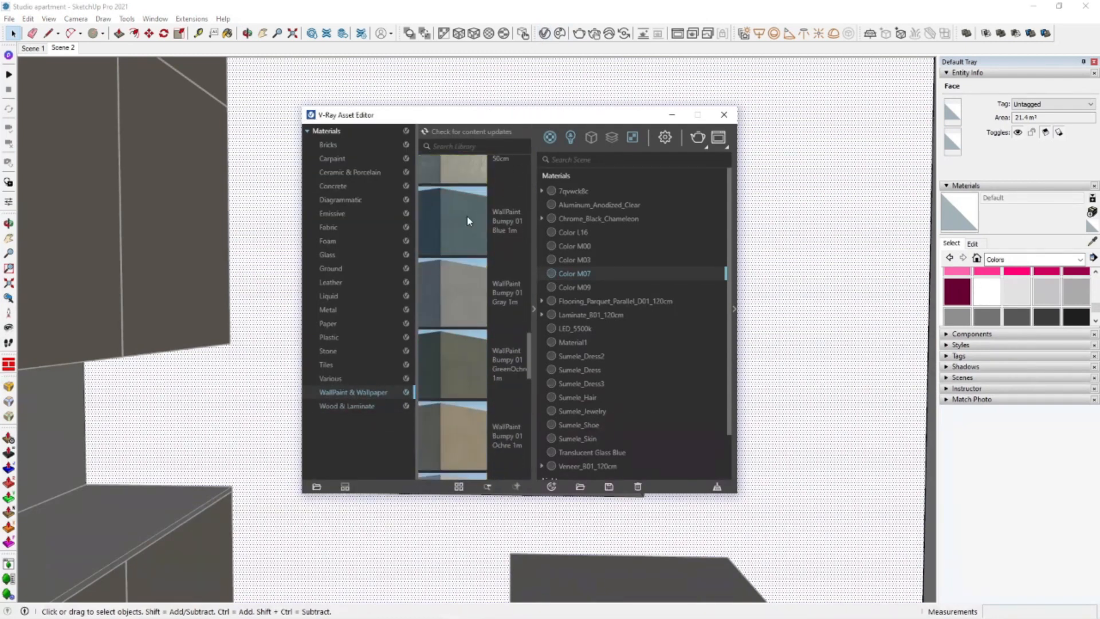
scroll(464, 326, down, 1)
click(525, 454)
click(534, 308)
click(723, 115)
Sample the blue wall paint and apply it to the reveal faces around the window opening
mouse_move(512, 419)
middle_down()
mouse_move(479, 460)
mouse_move(385, 513)
mouse_move(415, 346)
mouse_move(405, 454)
middle_up()
scroll(410, 468, up, 3)
key(b)
scroll(404, 475, up, 2)
key(space)
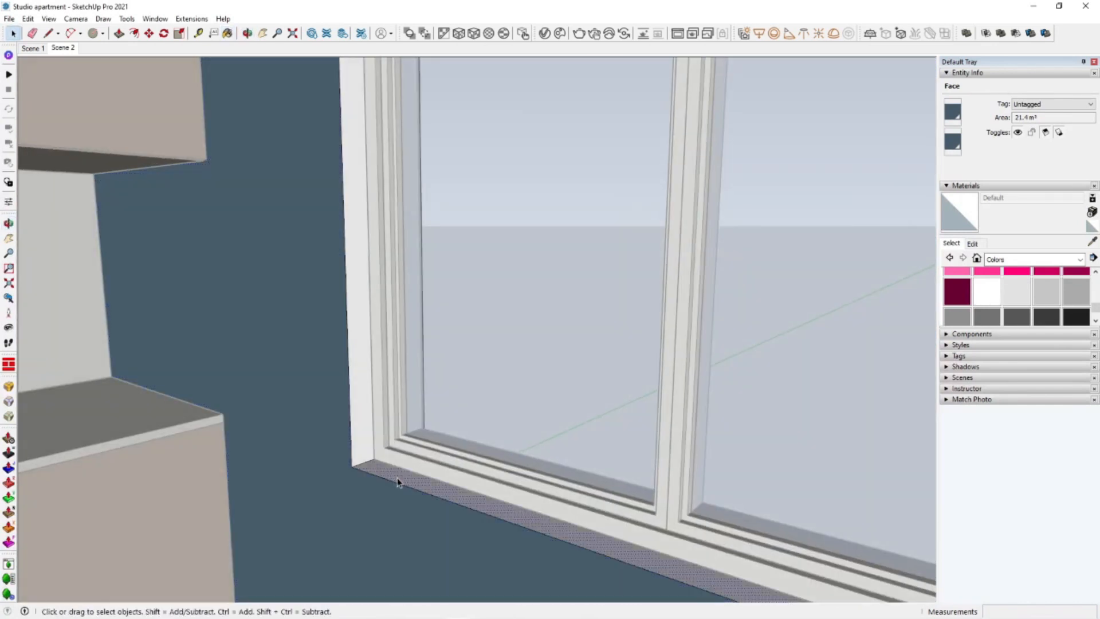
click(1093, 243)
click(447, 544)
click(430, 490)
click(364, 421)
middle_drag(367, 421, 749, 534)
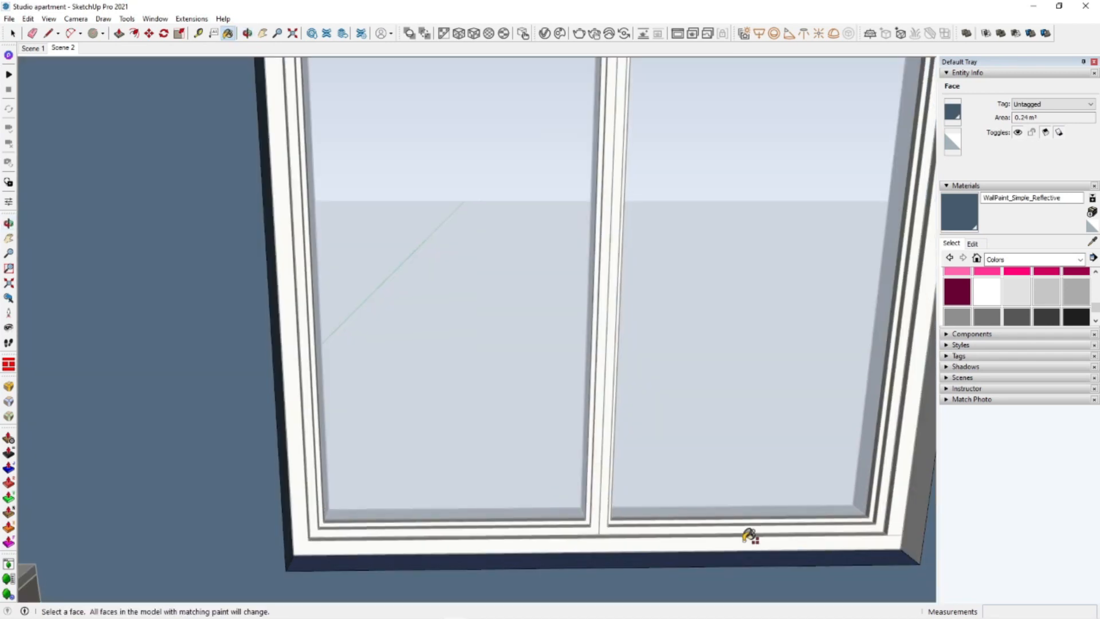
click(528, 430)
click(510, 225)
Paint the remaining room wall faces with WallPaint_Simple_Reflective
mouse_move(528, 430)
middle_down()
mouse_move(524, 229)
mouse_move(442, 393)
mouse_move(375, 390)
middle_up()
key(space)
click(617, 324)
mouse_move(616, 324)
middle_down()
mouse_move(292, 447)
mouse_move(719, 526)
mouse_move(637, 364)
mouse_move(470, 455)
mouse_move(481, 292)
mouse_move(492, 332)
mouse_move(589, 355)
middle_up()
key(b)
scroll(459, 386, up, 3)
click(459, 385)
middle_drag(459, 386, 630, 390)
middle_drag(630, 390, 430, 172)
scroll(397, 447, up, 4)
click(422, 216)
click(431, 190)
scroll(194, 379, down, 4)
middle_drag(195, 378, 682, 367)
click(224, 212)
mouse_move(224, 211)
middle_down()
mouse_move(412, 285)
mouse_move(329, 385)
mouse_move(367, 384)
middle_up()
click(413, 284)
Switch to File Explorer and open the PBR TEXTURES folder on drive D
scroll(459, 376, up, 3)
key(space)
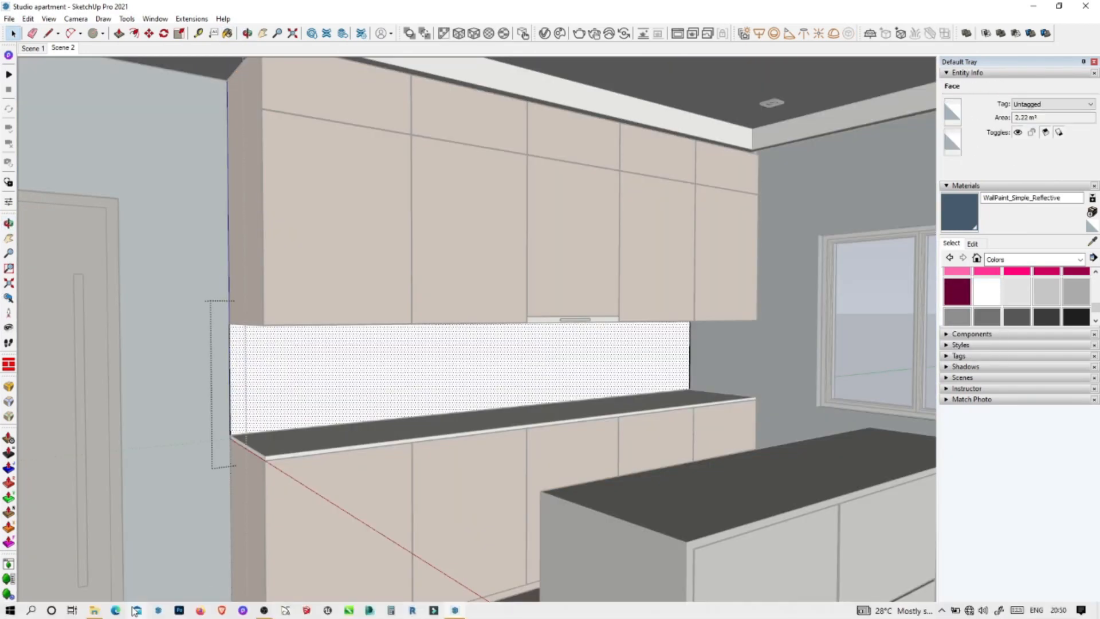
click(134, 611)
click(326, 502)
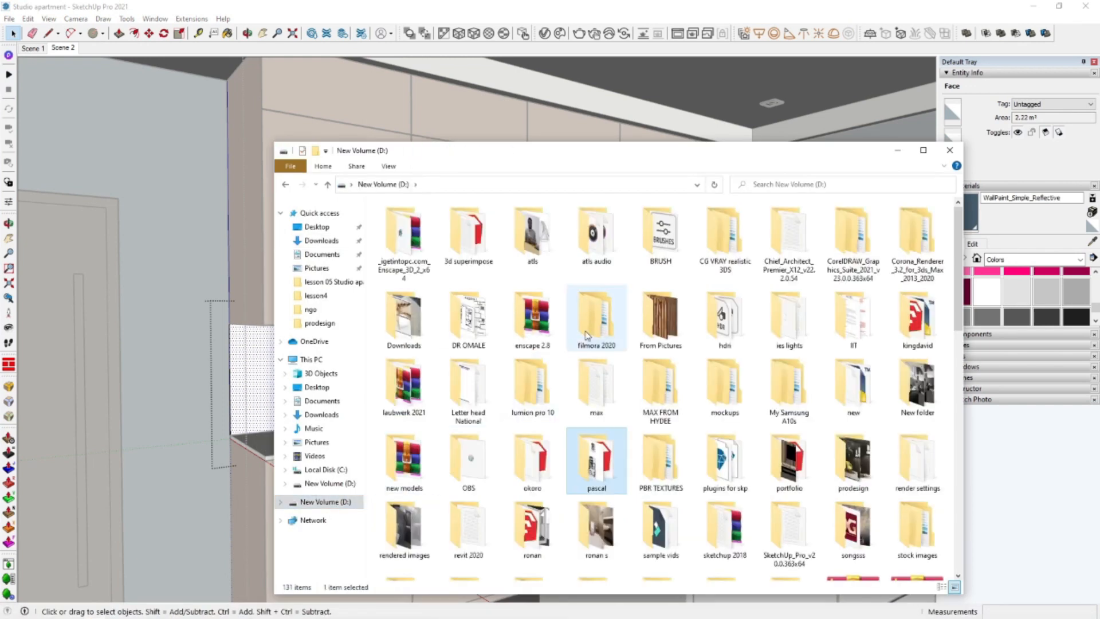
double_click(661, 470)
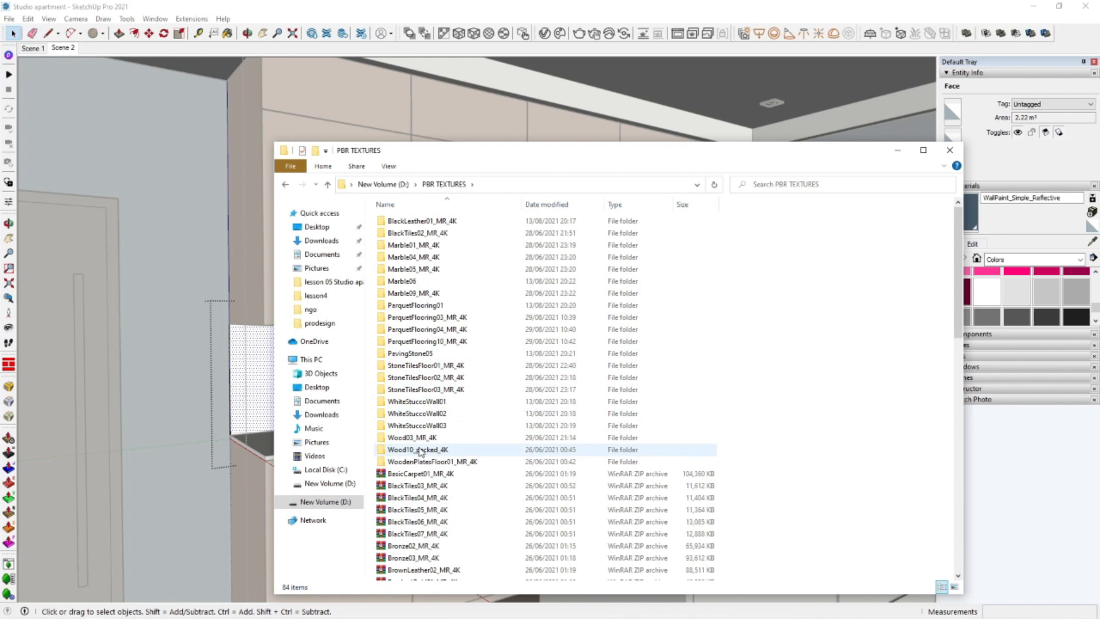
Examine the texture maps in the Marble09, Marble06, Marble04, BlackTiles02, BlackLeather01 and Wood03 folders for the kitchen backsplash
double_click(412, 293)
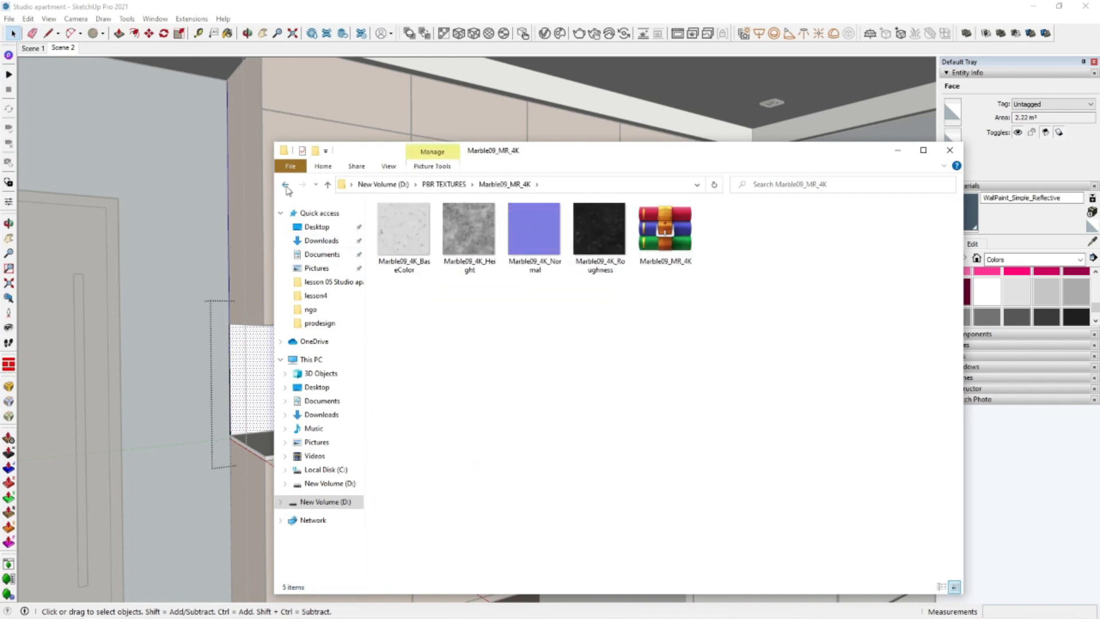
click(285, 185)
double_click(413, 279)
click(285, 185)
double_click(414, 256)
click(285, 184)
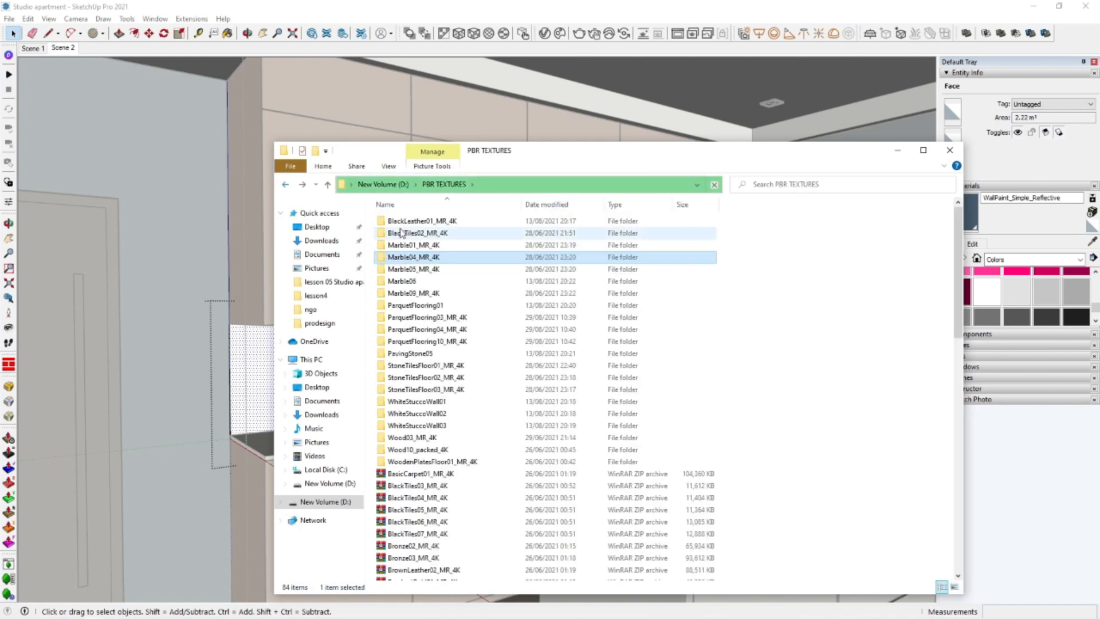
double_click(410, 233)
drag(565, 155, 743, 162)
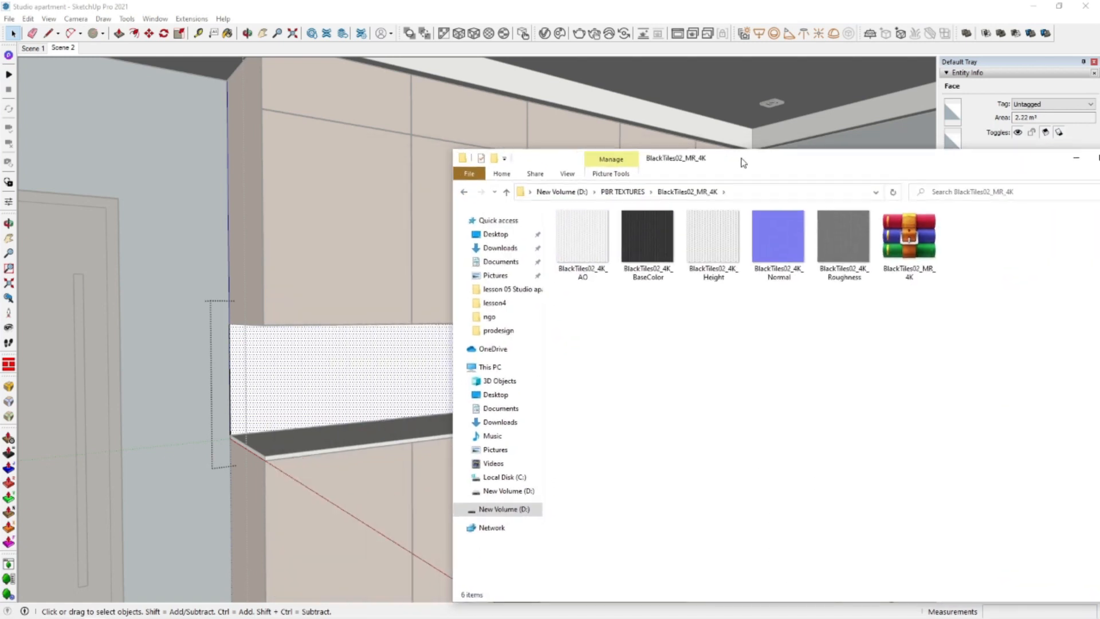
click(466, 196)
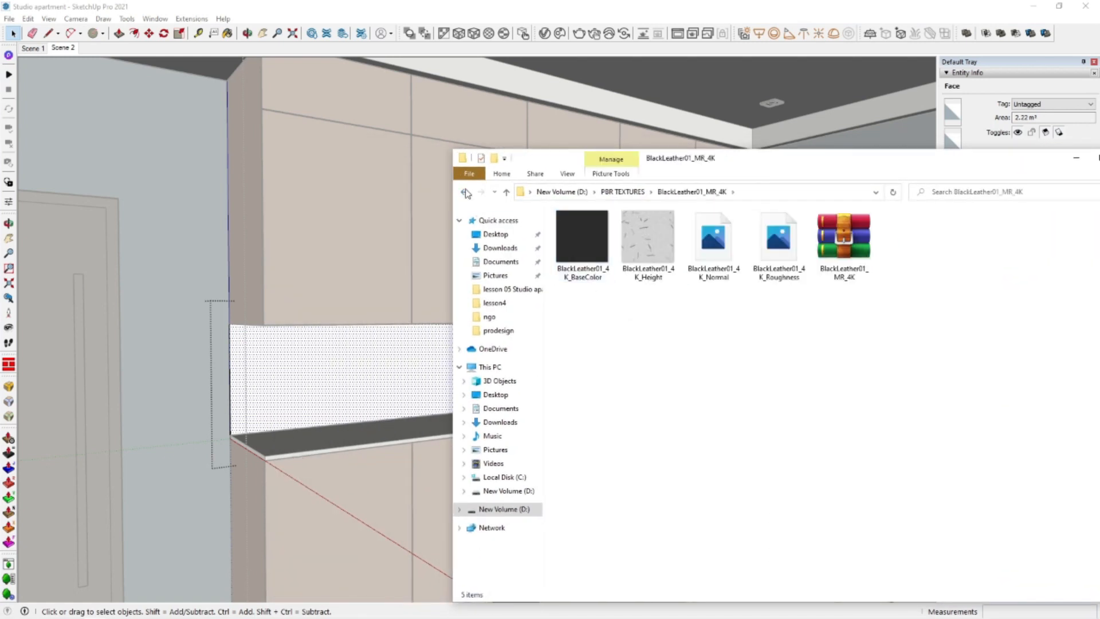
double_click(591, 445)
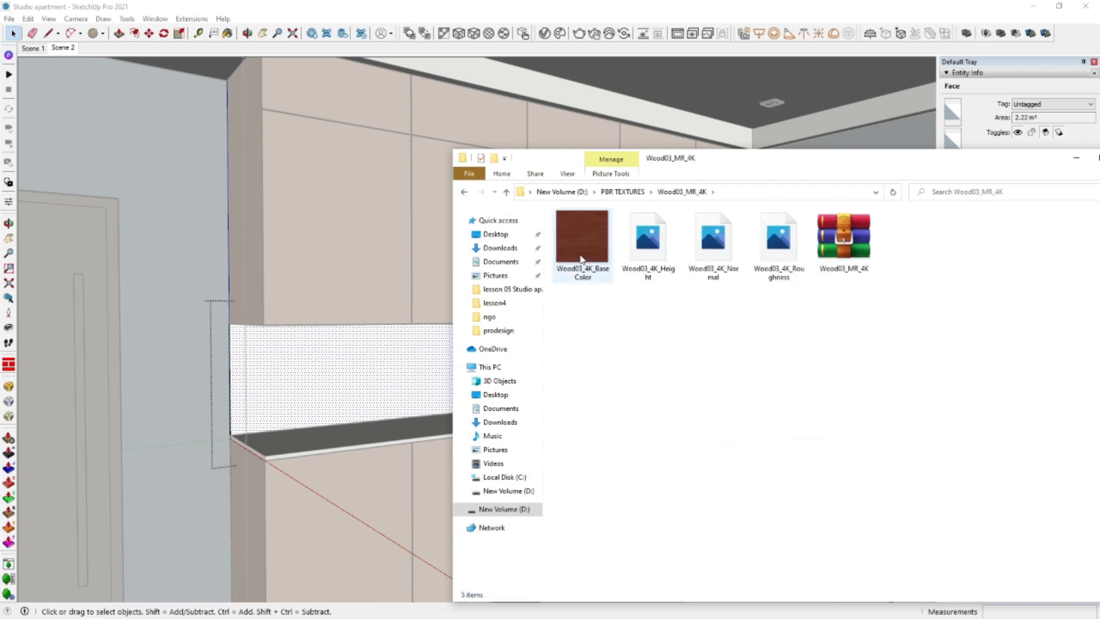
click(465, 196)
Reopen the Marble09_MR_4K folder and select its base color map
double_click(596, 303)
click(584, 238)
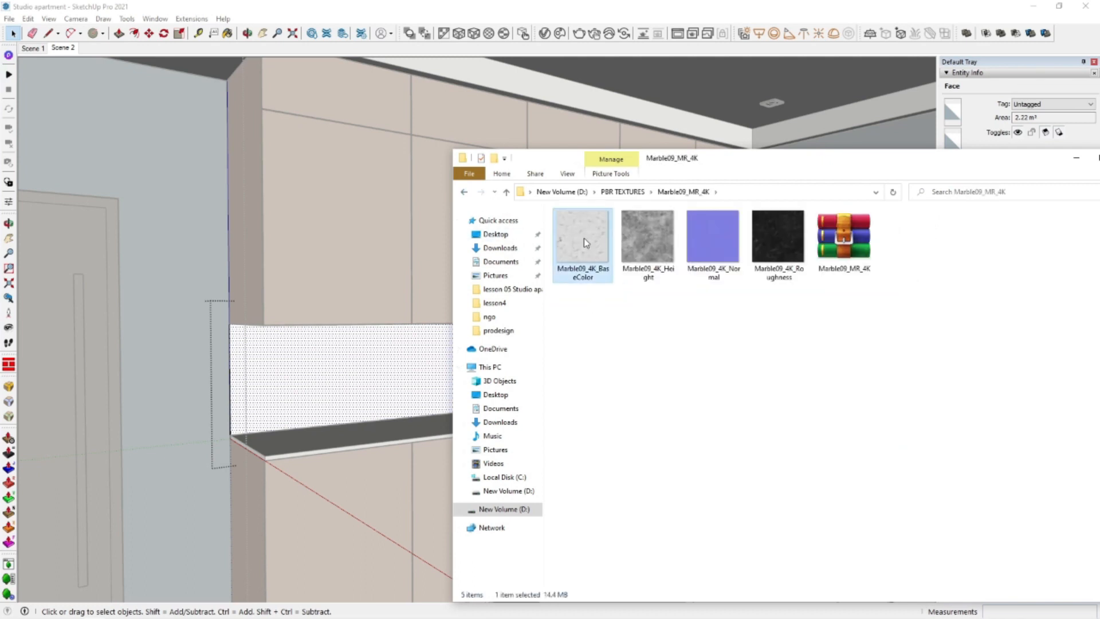
click(740, 198)
Paint the kitchen backsplash face with Color I01 and load the Marble09_4K_BaseColor map as its V-Ray diffuse texture
click(345, 389)
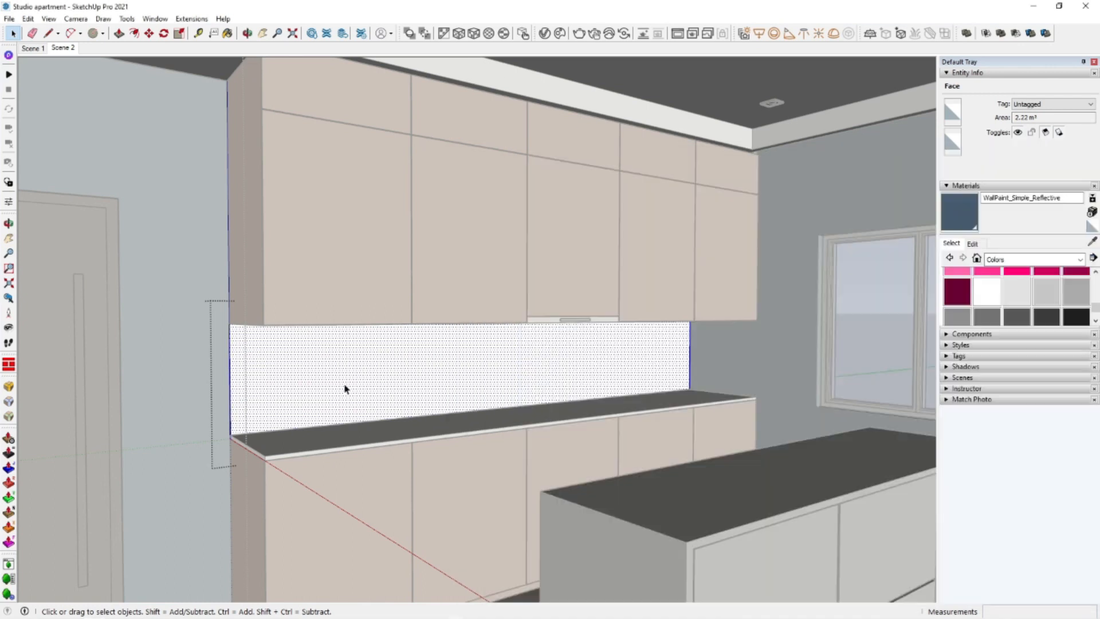
click(545, 33)
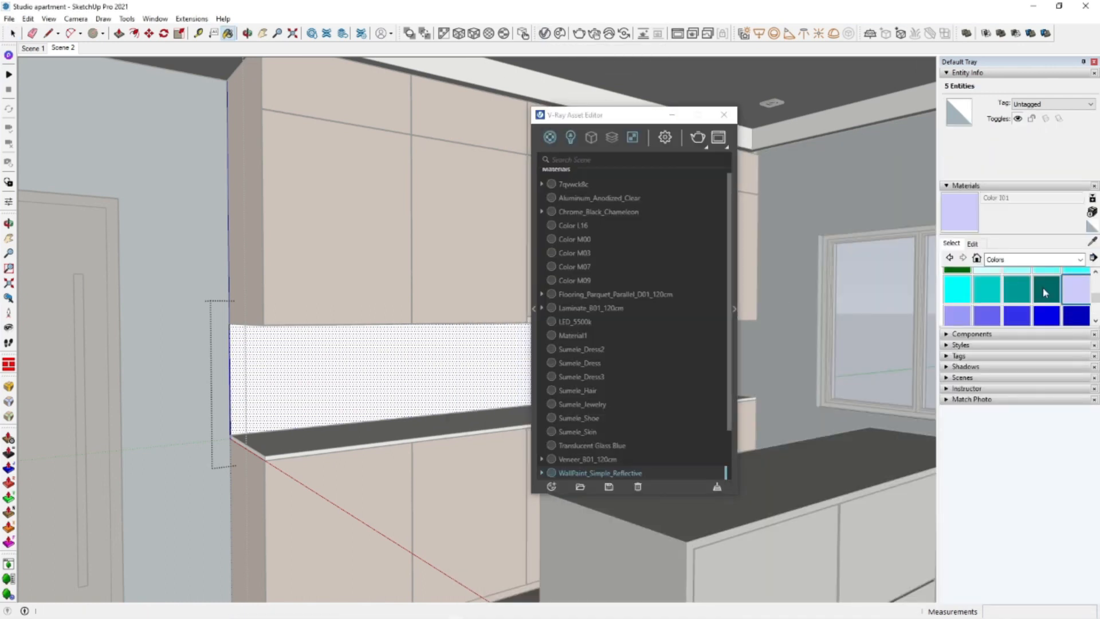
click(734, 310)
click(947, 337)
click(908, 145)
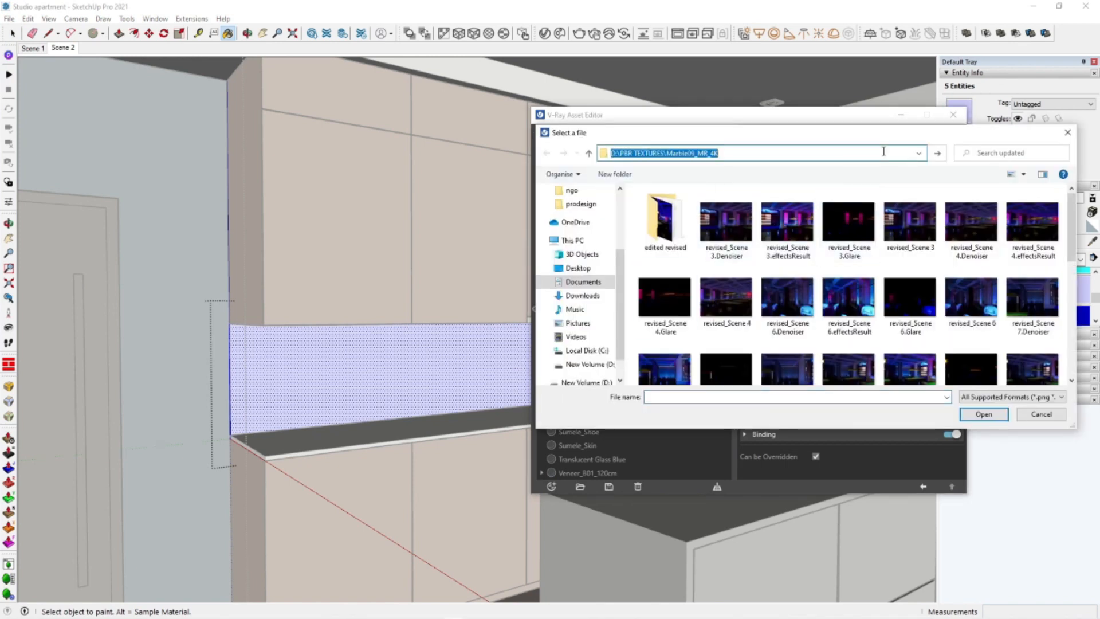
key(Return)
click(665, 226)
click(984, 414)
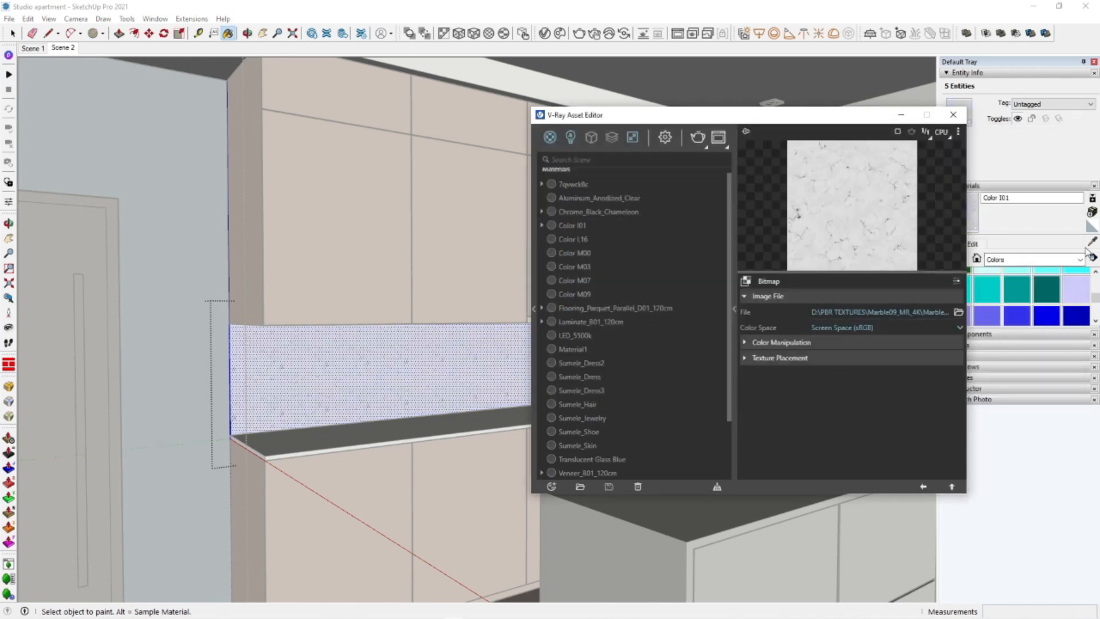
Set the backsplash marble texture's size to 1254 mm and exit the group being edited
click(1091, 243)
drag(883, 117, 836, 117)
click(975, 244)
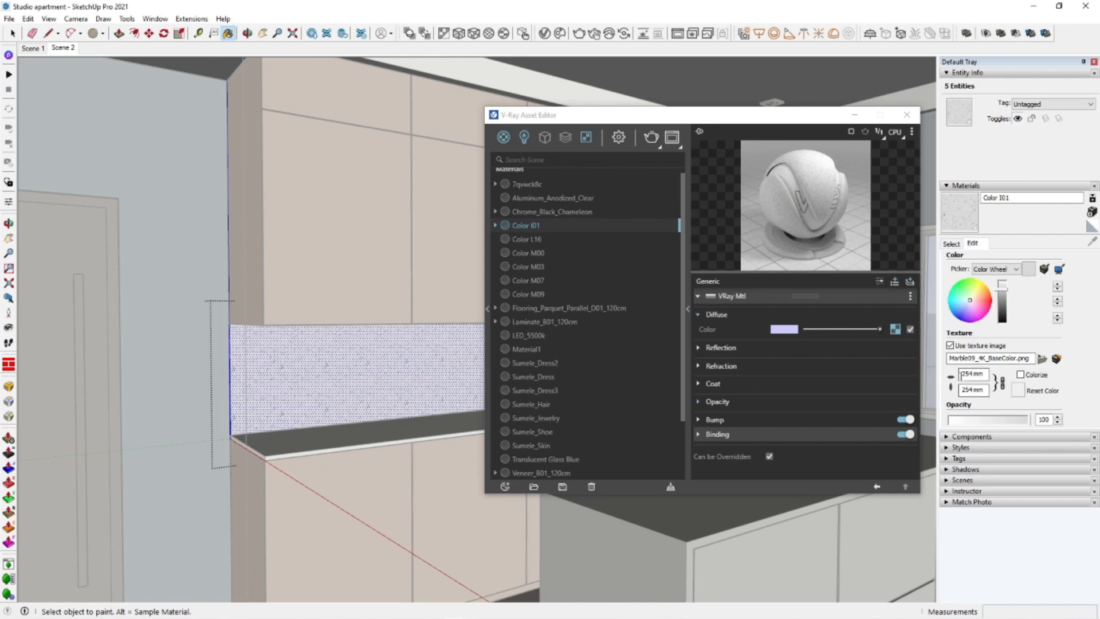
click(689, 318)
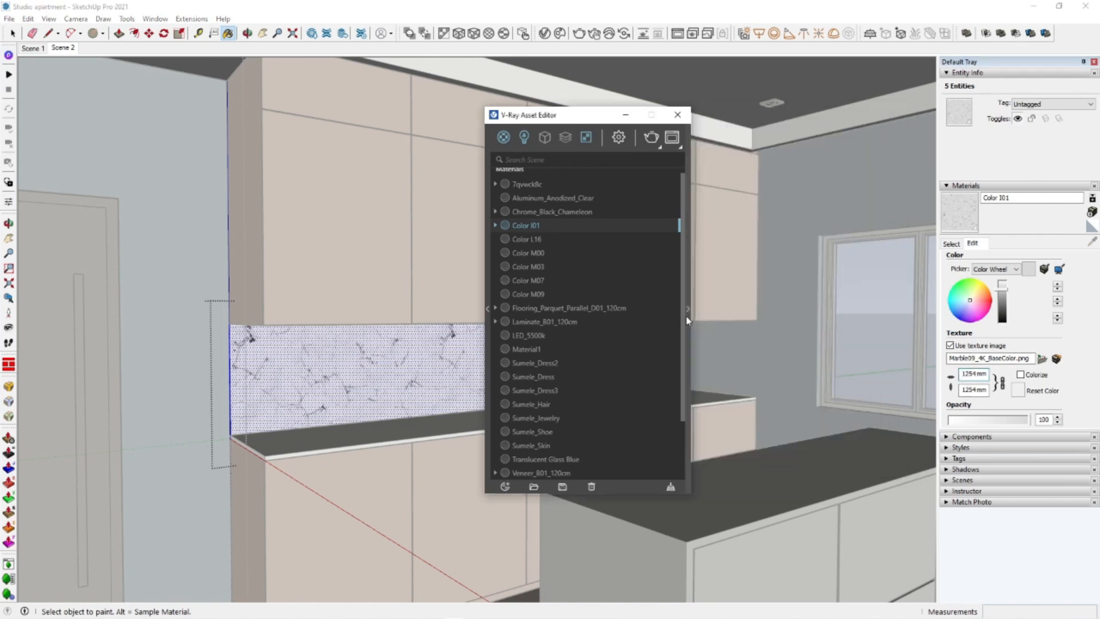
click(677, 115)
click(866, 286)
right_click(862, 263)
click(895, 270)
middle_drag(612, 393, 626, 394)
Sample the wall paint material WallPaint_Simple_Reflective and change its diffuse color to white
click(954, 244)
click(1092, 243)
click(545, 35)
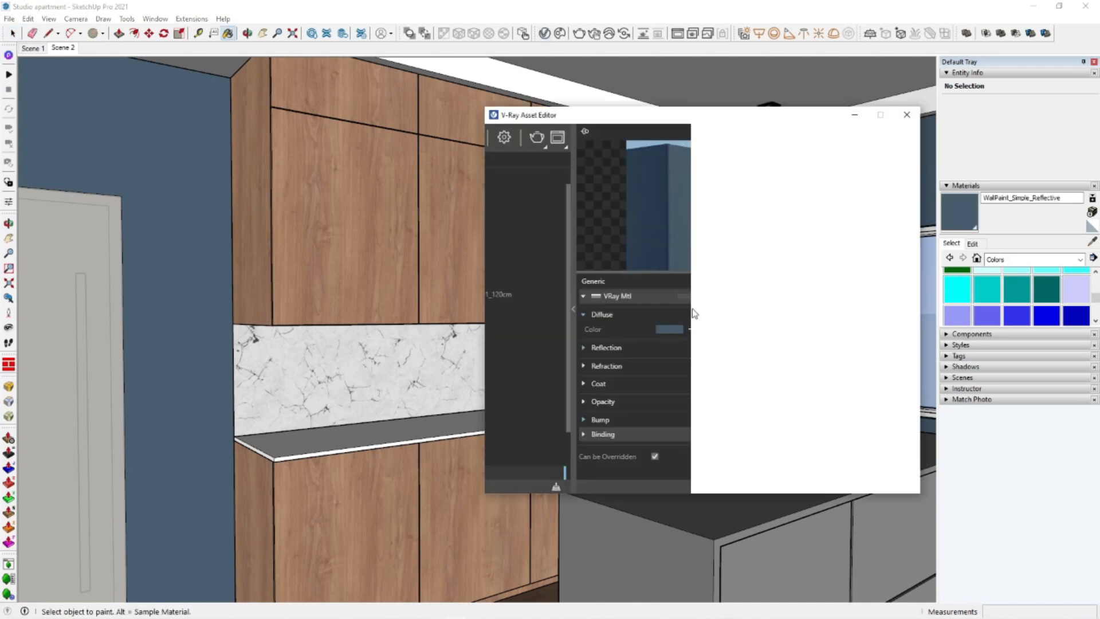
click(784, 329)
click(368, 227)
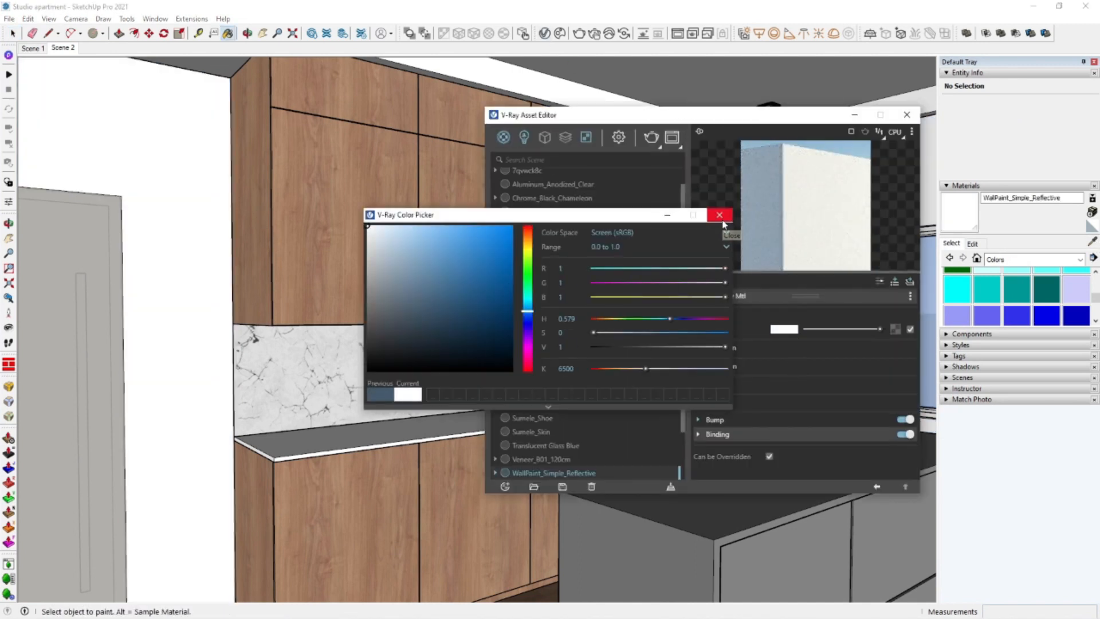
click(720, 215)
click(907, 114)
Apply the emissive LED 3200k library material to the narrow strip face along the edge beneath the wooden upper kitchen cabinets
middle_drag(625, 299, 704, 352)
scroll(417, 283, up, 1)
scroll(302, 303, up, 3)
middle_drag(298, 289, 551, 407)
scroll(471, 348, up, 5)
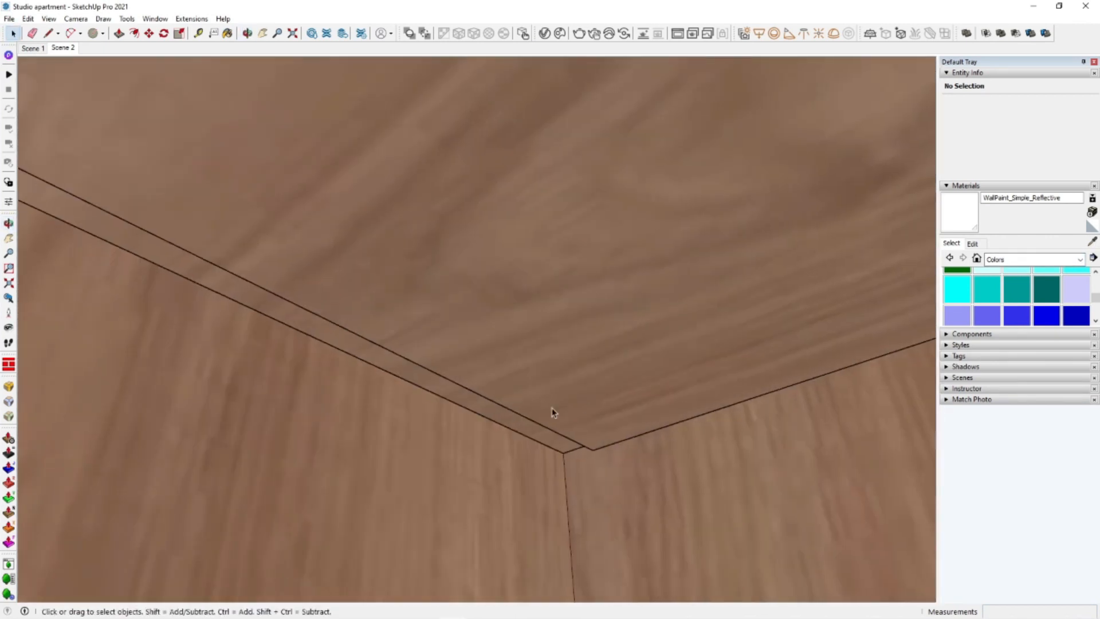
scroll(550, 432, up, 3)
double_click(546, 447)
double_click(559, 450)
click(559, 450)
click(544, 34)
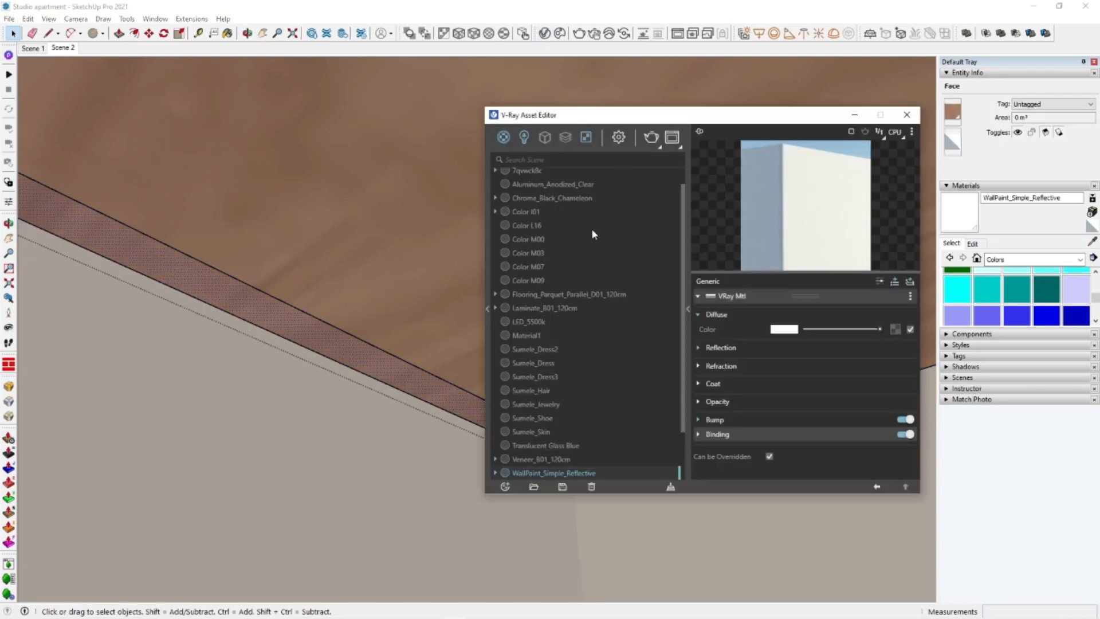
click(488, 310)
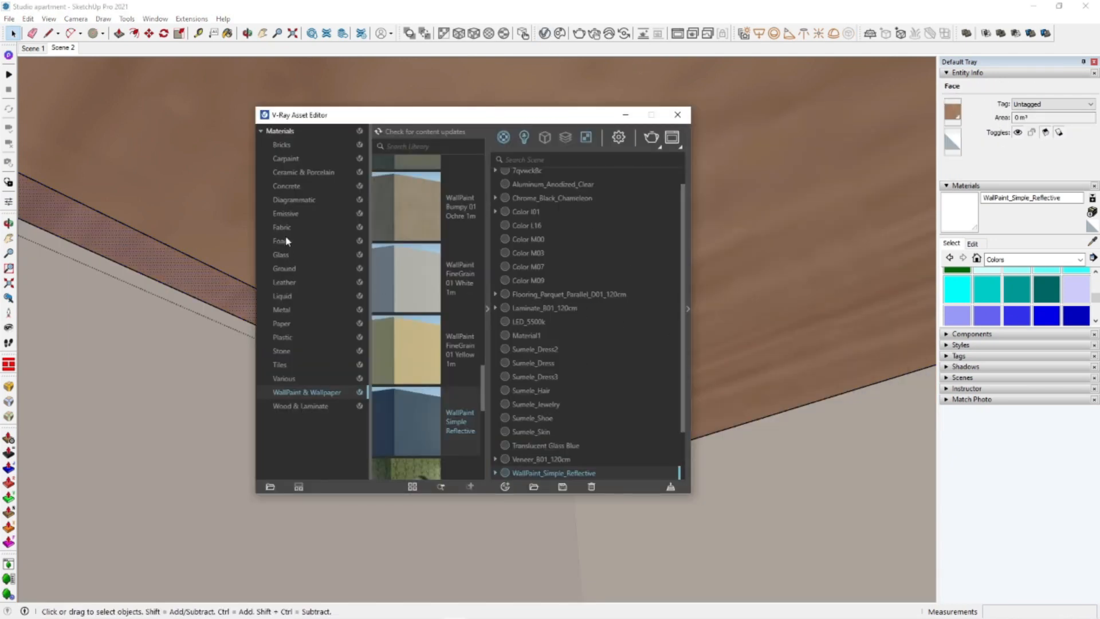
click(286, 213)
scroll(410, 354, down, 3)
right_click(410, 354)
click(447, 379)
click(1090, 244)
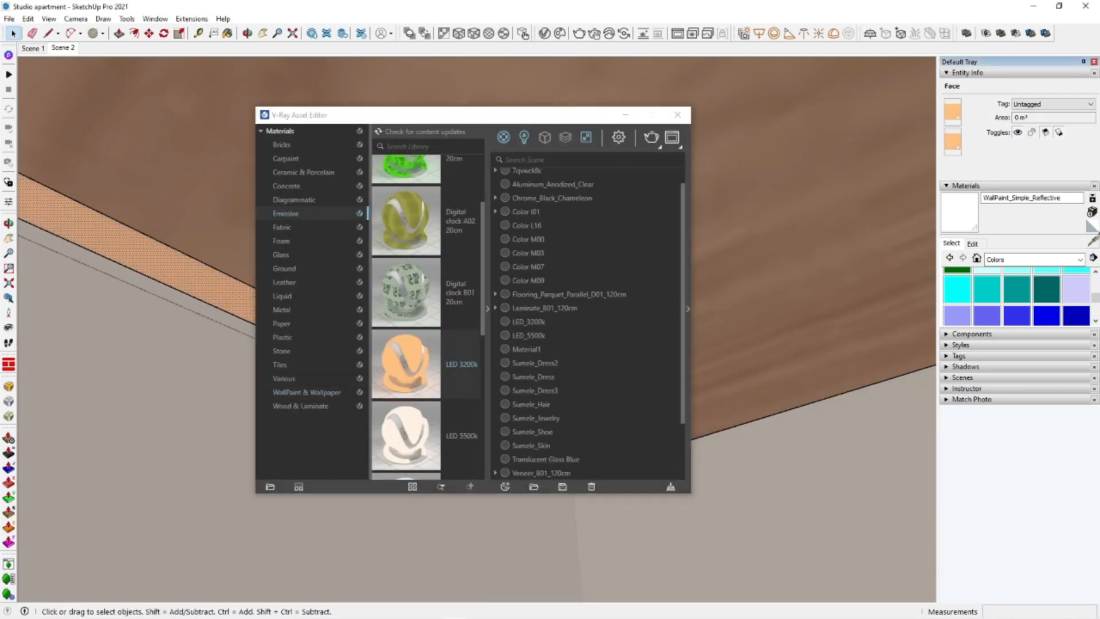
Check the LED_3200k emissive settings and exit the cabinet group being edited
click(528, 322)
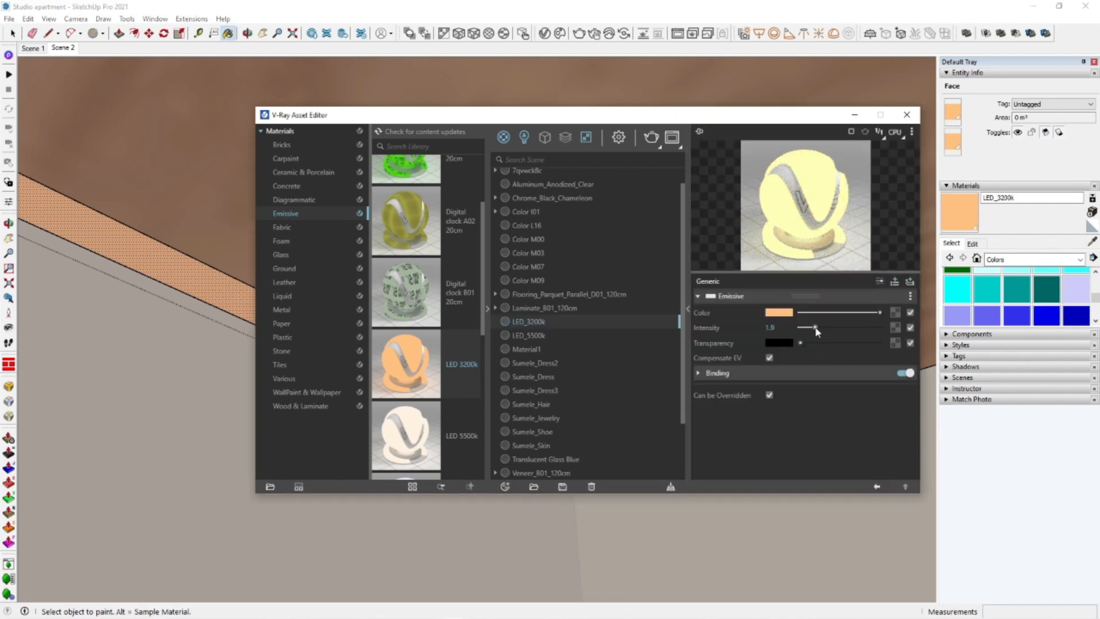
click(688, 311)
click(488, 310)
click(672, 115)
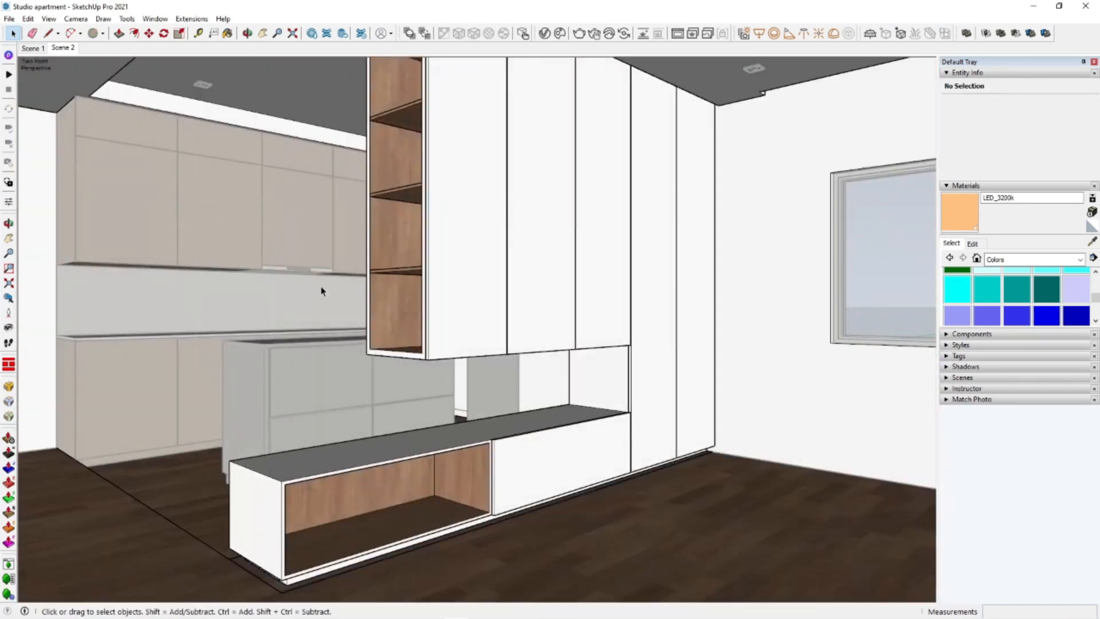
right_click(863, 234)
click(877, 238)
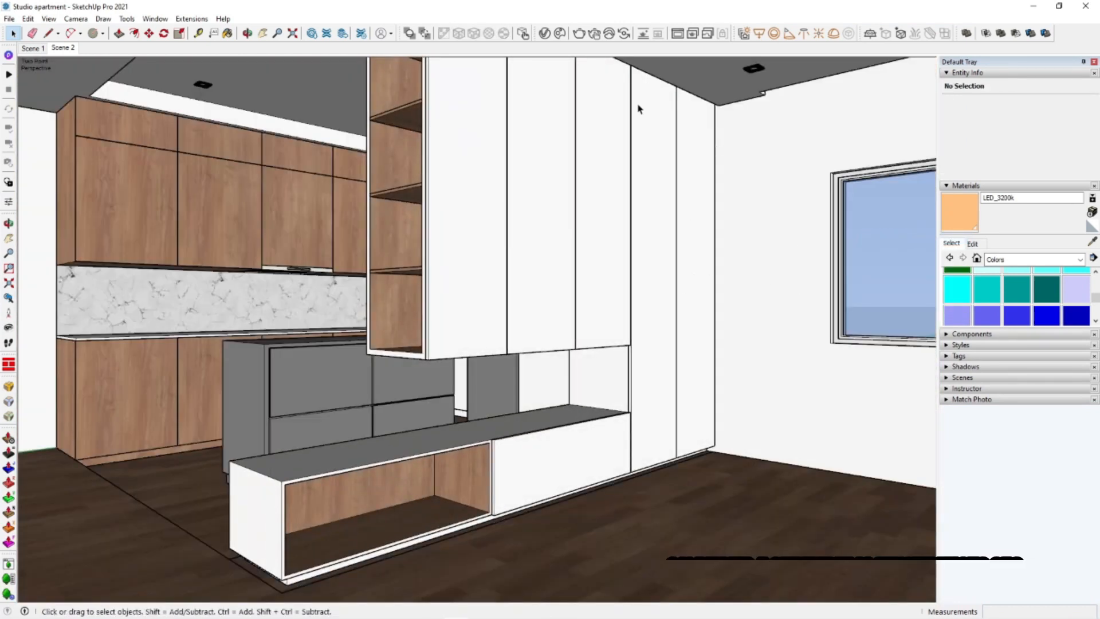
Start an interactive render, set the advanced camera's film sensitivity to 250 and shutter speed to 250, and close the render
click(594, 33)
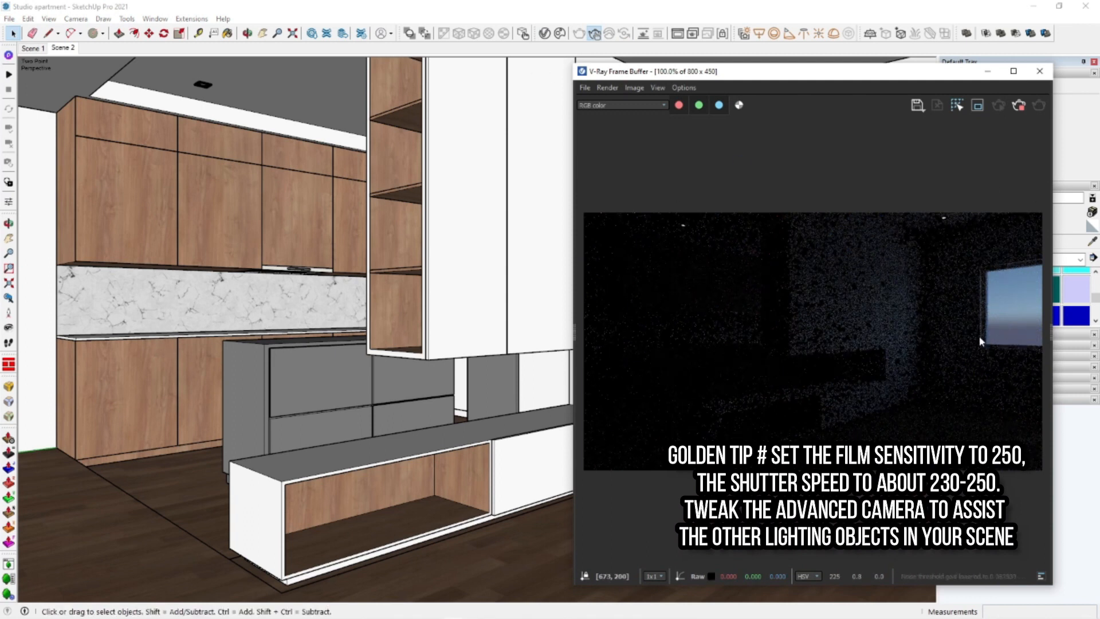
click(546, 33)
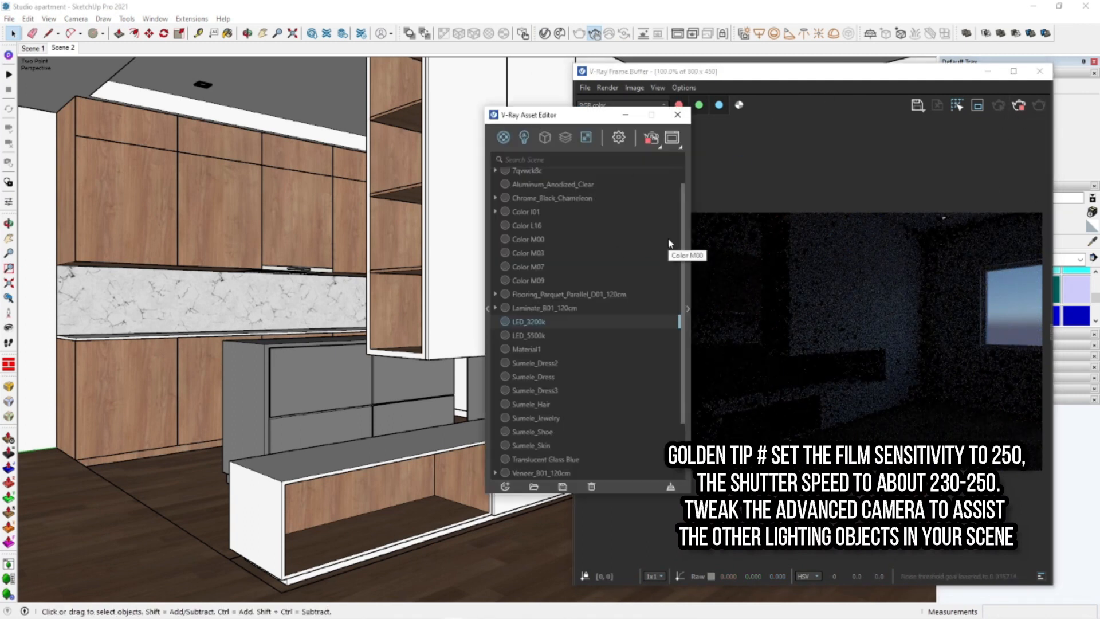
click(618, 137)
click(689, 310)
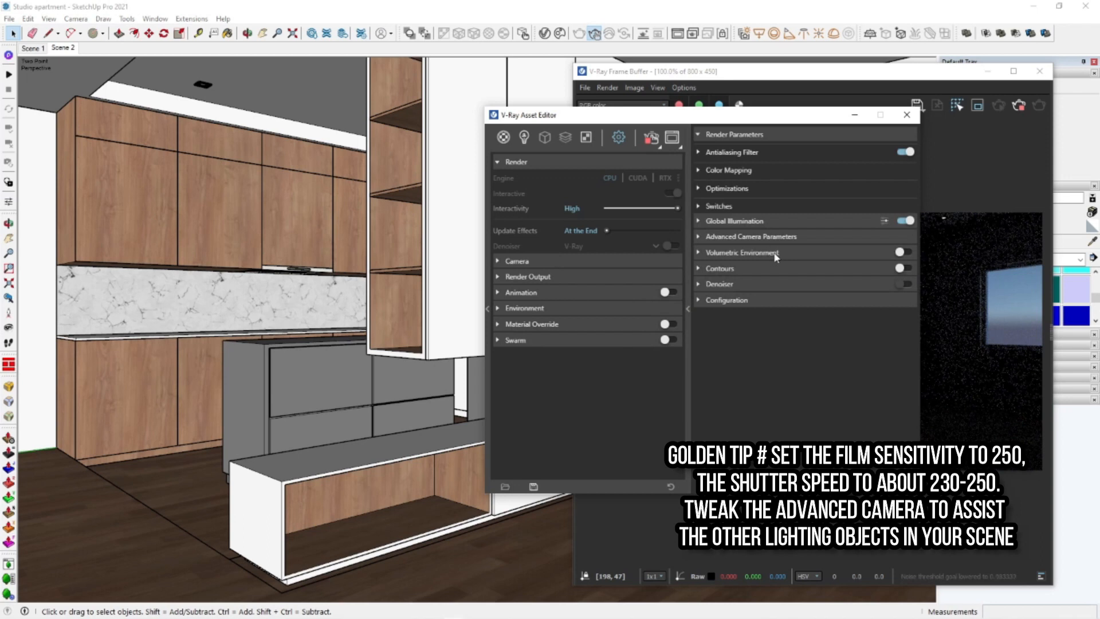
click(751, 237)
text(250)
key(Return)
drag(782, 284, 750, 286)
text(250)
key(Return)
click(688, 310)
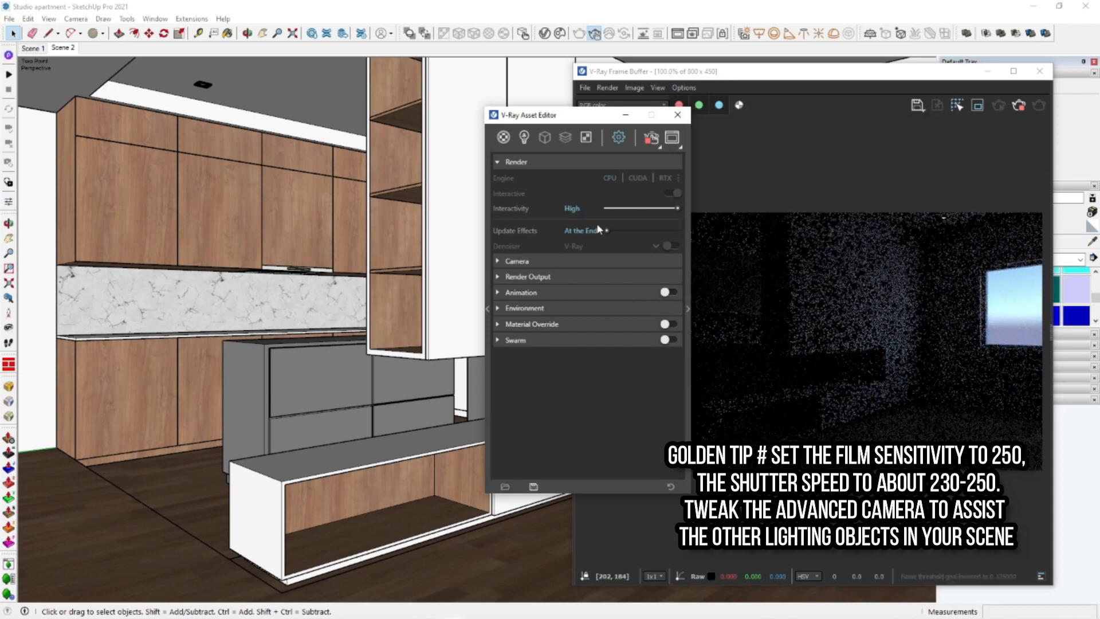
click(677, 118)
click(1040, 72)
Draw a V-Ray rectangle light over the large window from outside the apartment
scroll(595, 328, down, 5)
mouse_move(594, 327)
middle_down()
mouse_move(302, 351)
mouse_move(784, 280)
mouse_move(471, 333)
middle_up()
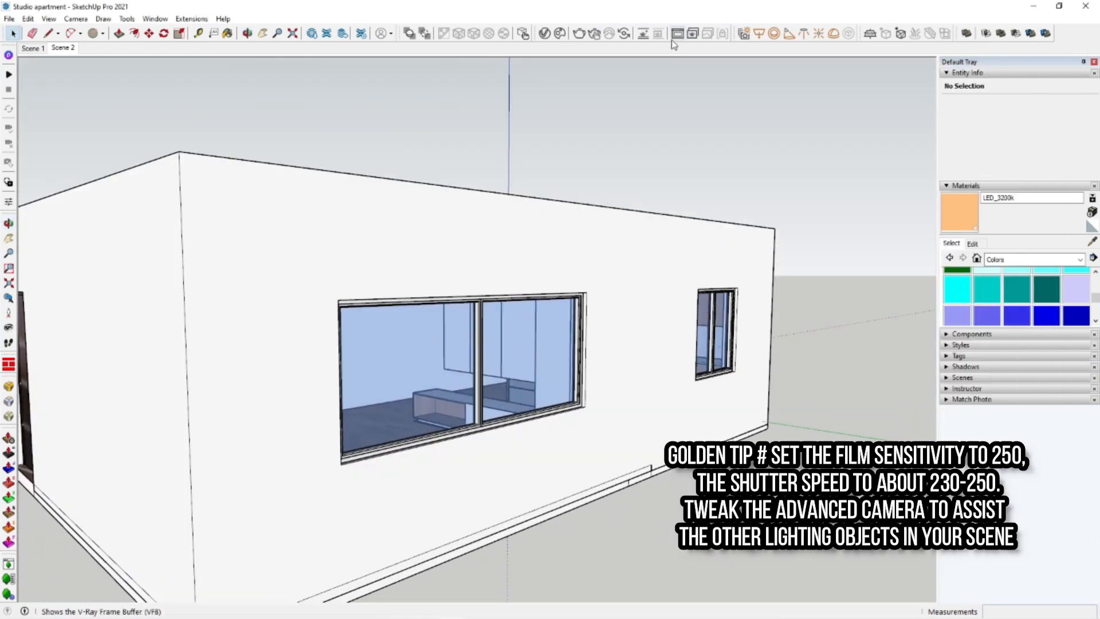
click(758, 37)
scroll(583, 300, up, 3)
click(591, 285)
scroll(605, 254, down, 2)
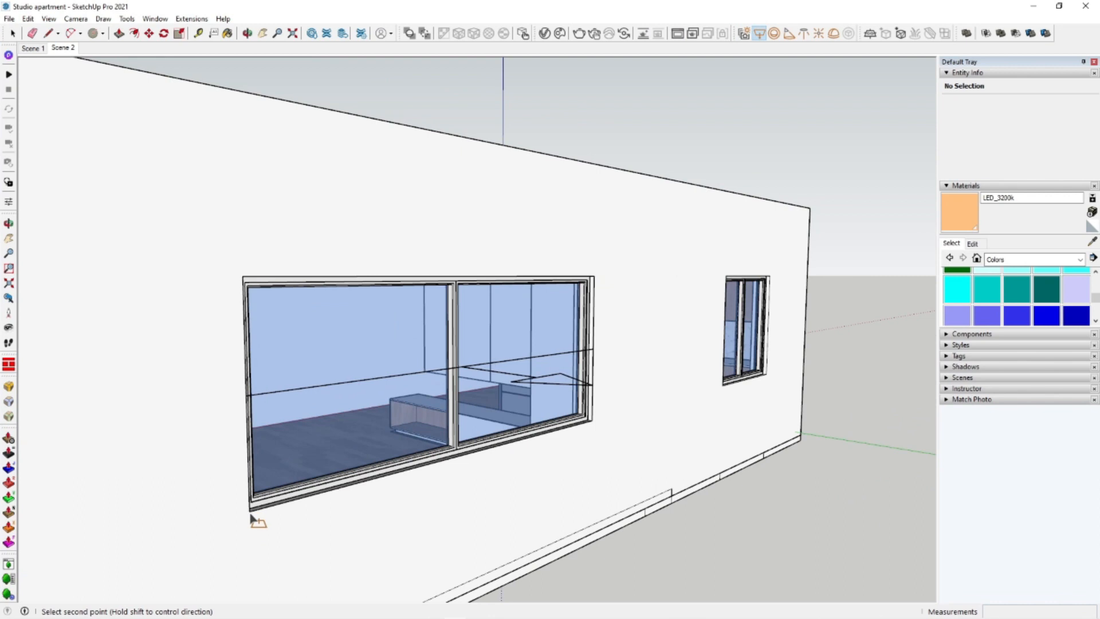
key(space)
Rotate the large window's rectangle light 180 degrees so it points into the room
middle_drag(607, 327, 436, 447)
click(587, 393)
scroll(430, 438, up, 2)
key(q)
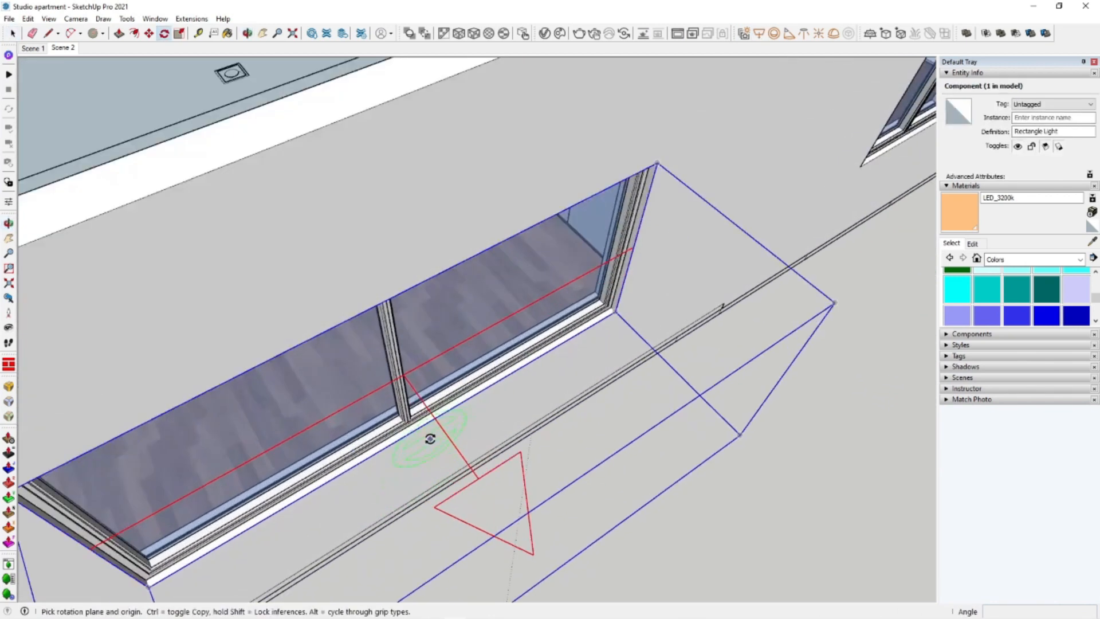
scroll(425, 436, up, 1)
click(407, 428)
click(437, 457)
text(180)
key(Return)
Move the rectangle light about 28 mm outward from the large window
scroll(372, 452, down, 2)
middle_drag(424, 442, 519, 421)
scroll(573, 339, up, 4)
key(m)
click(663, 257)
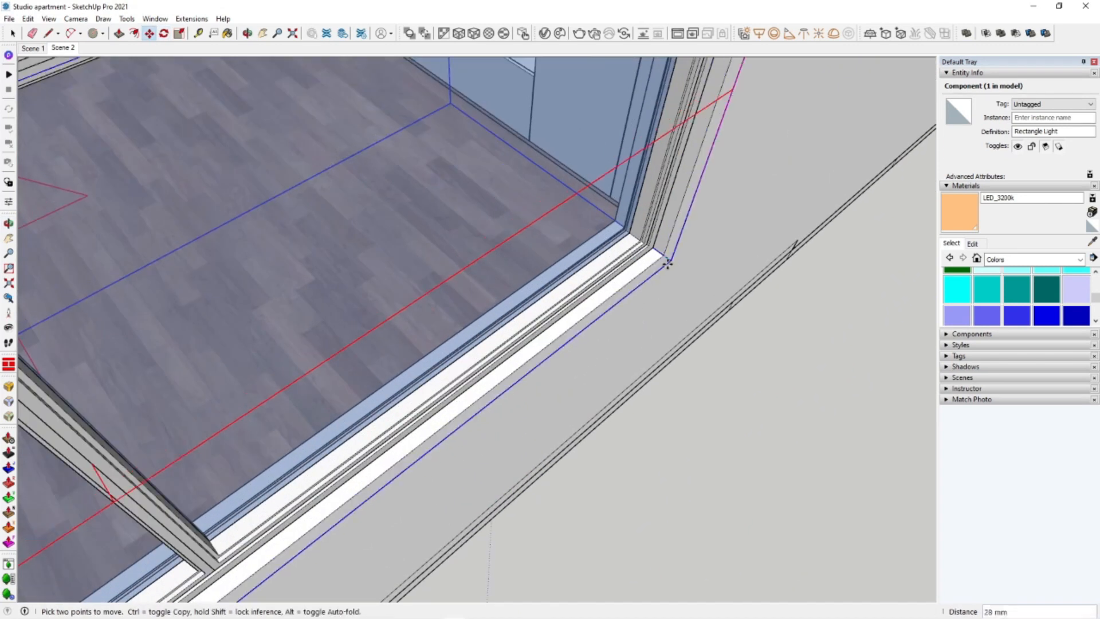
key(Escape)
Copy the rectangle light from the large window to the small window on the same wall
scroll(459, 349, down, 4)
middle_drag(459, 350, 350, 379)
click(372, 343)
key(ctrl)
click(593, 304)
Scale the copied rectangle light to about 0.40 along its width to fit the small window
middle_drag(487, 330, 244, 347)
key(s)
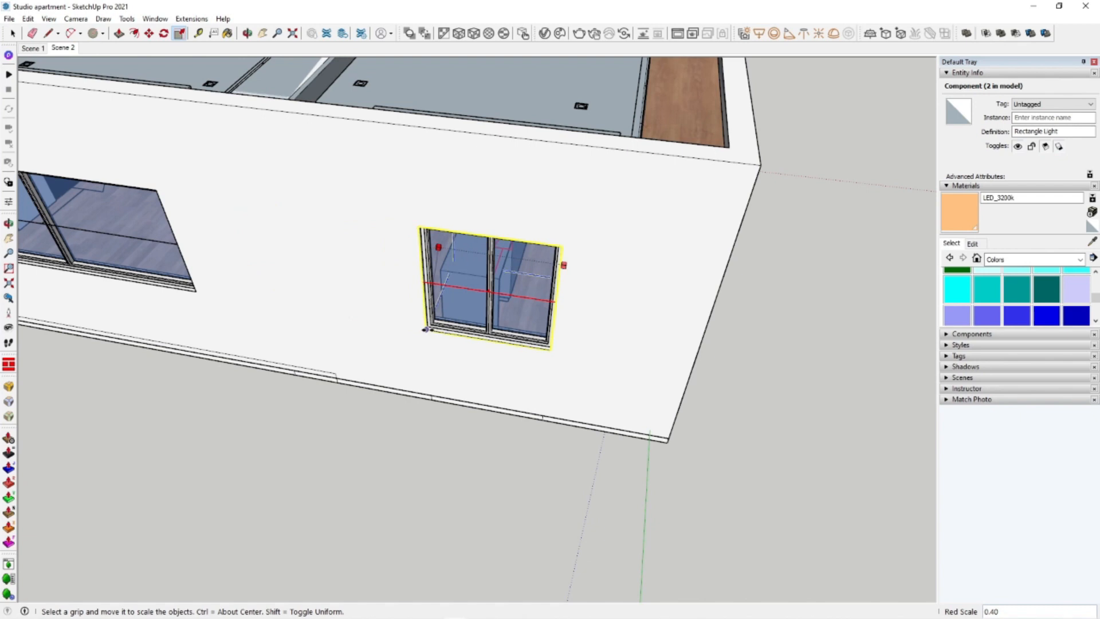
click(427, 330)
middle_drag(428, 330, 499, 318)
key(space)
Return to Scene 2, start an interactive render and inspect the lighting in the enlarged frame buffer
click(53, 49)
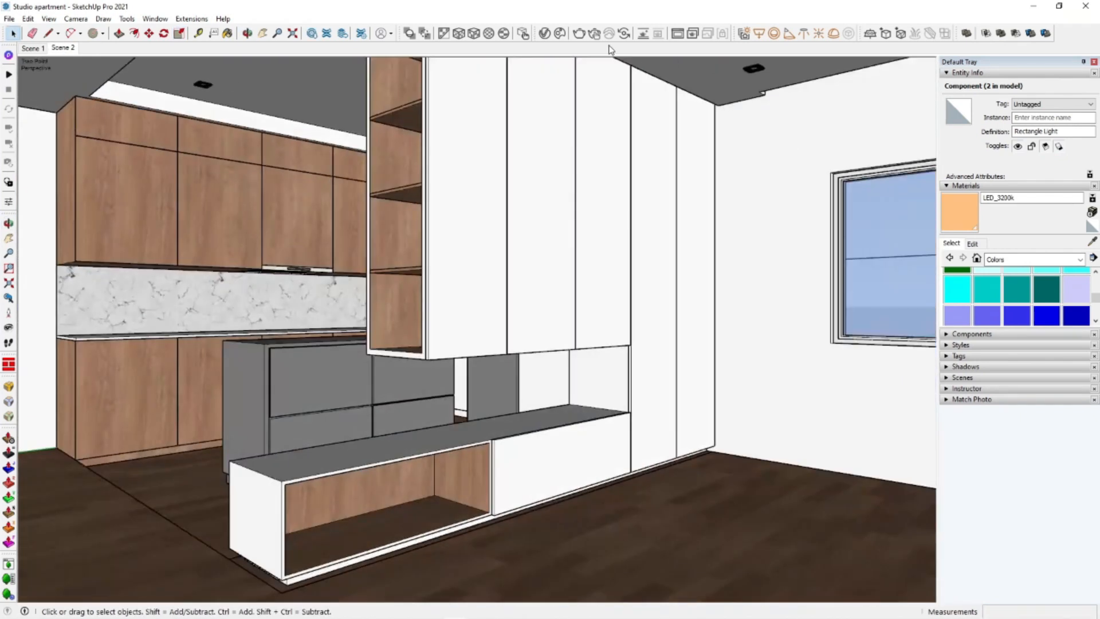
click(579, 33)
click(1015, 70)
scroll(613, 359, up, 1)
scroll(613, 359, down, 1)
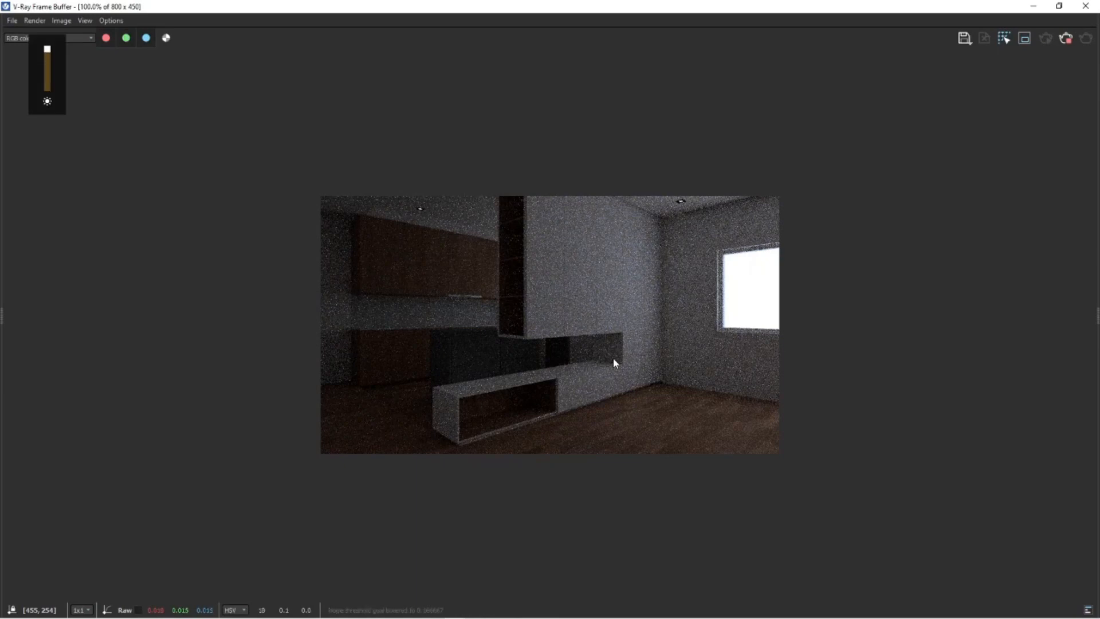
scroll(588, 325, up, 1)
click(1067, 4)
Enable the safe frame in the render output and set the aspect ratio to 5:4 - Landscape
click(545, 33)
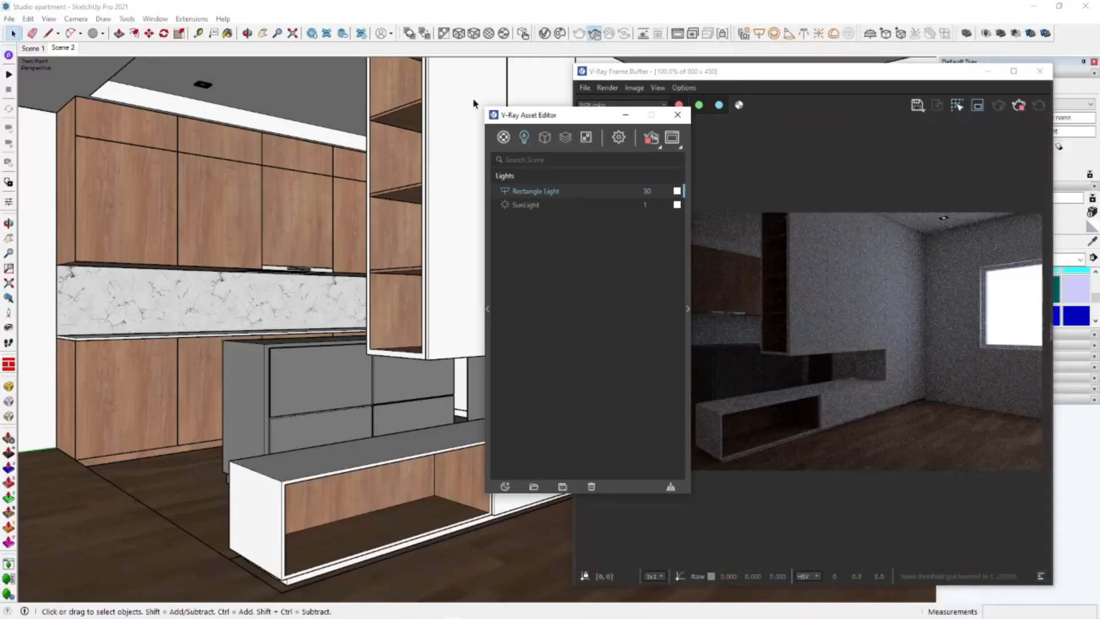
click(619, 137)
click(537, 278)
click(667, 292)
click(659, 324)
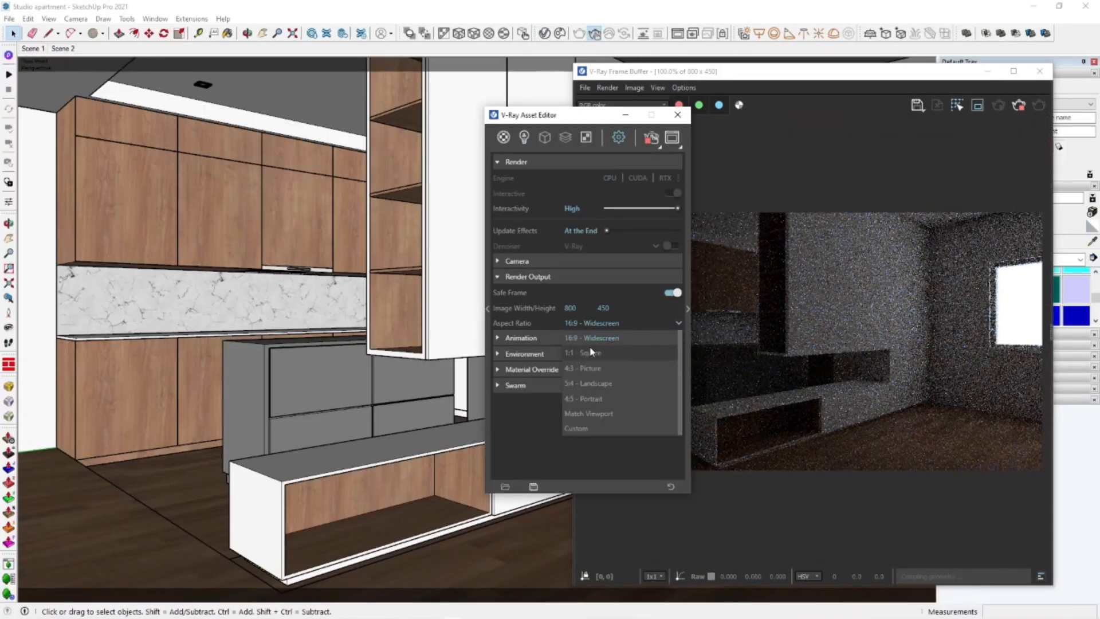
click(596, 353)
drag(592, 118, 502, 115)
click(589, 319)
click(511, 383)
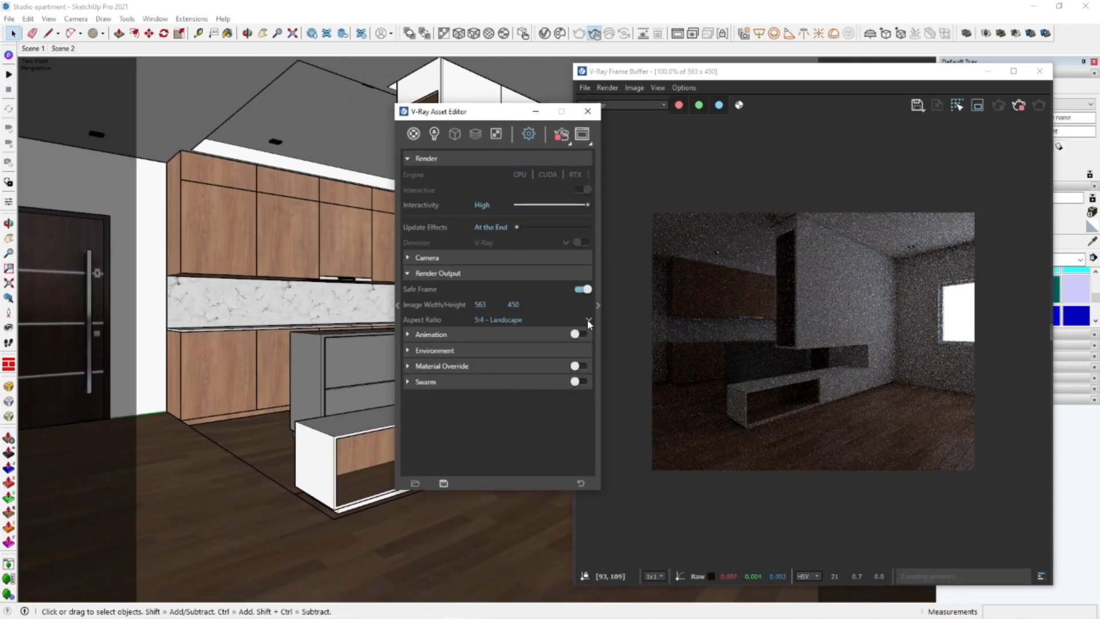
Try the 4:5 - Portrait and 4:3 - Picture aspect ratios, returning to 5:4 - Landscape
click(589, 320)
click(539, 357)
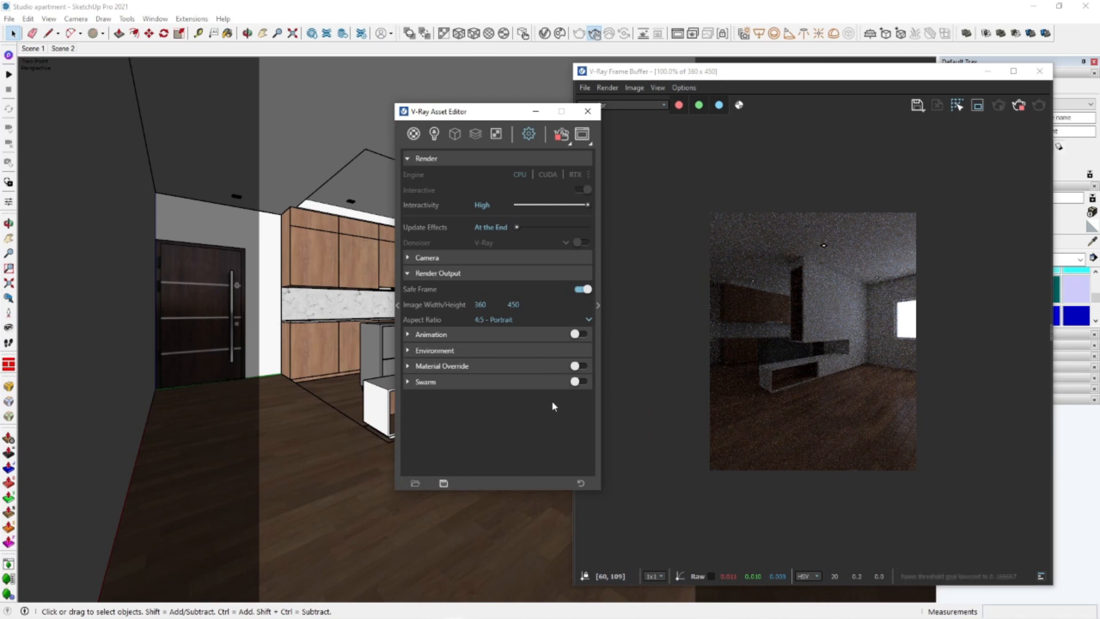
click(589, 319)
click(548, 356)
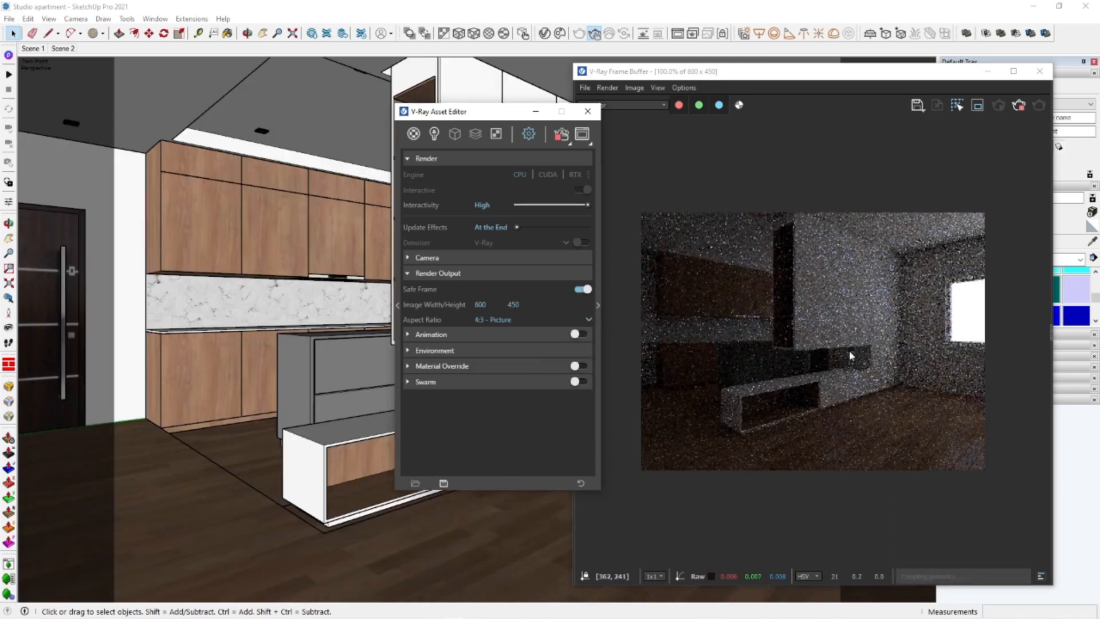
click(522, 320)
click(519, 381)
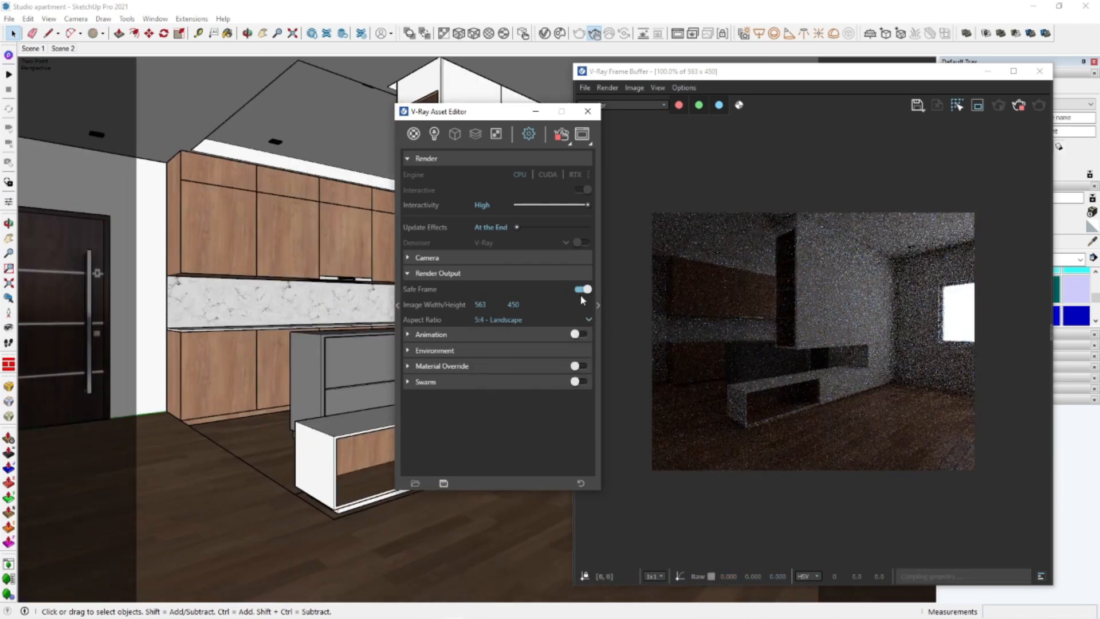
Reframe the room view with a field of view of about 69.81 degrees in two-point perspective
click(277, 34)
drag(301, 378, 300, 344)
shift+middle_drag(267, 343, 302, 362)
click(76, 19)
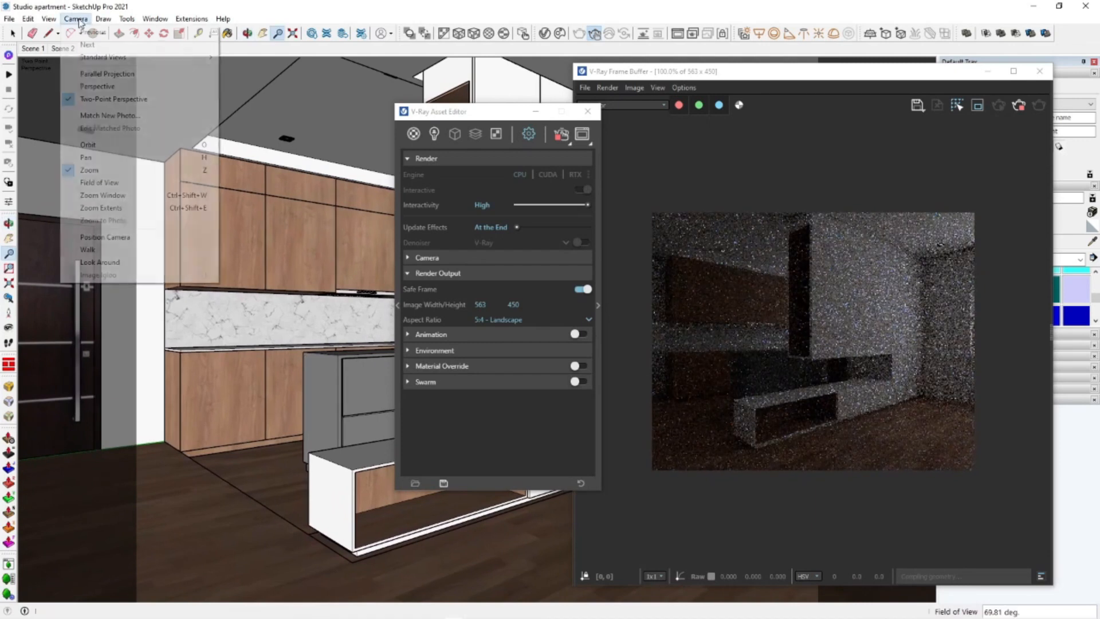
click(117, 98)
Save the reframed view as a new scene and close the frame buffer
right_click(68, 49)
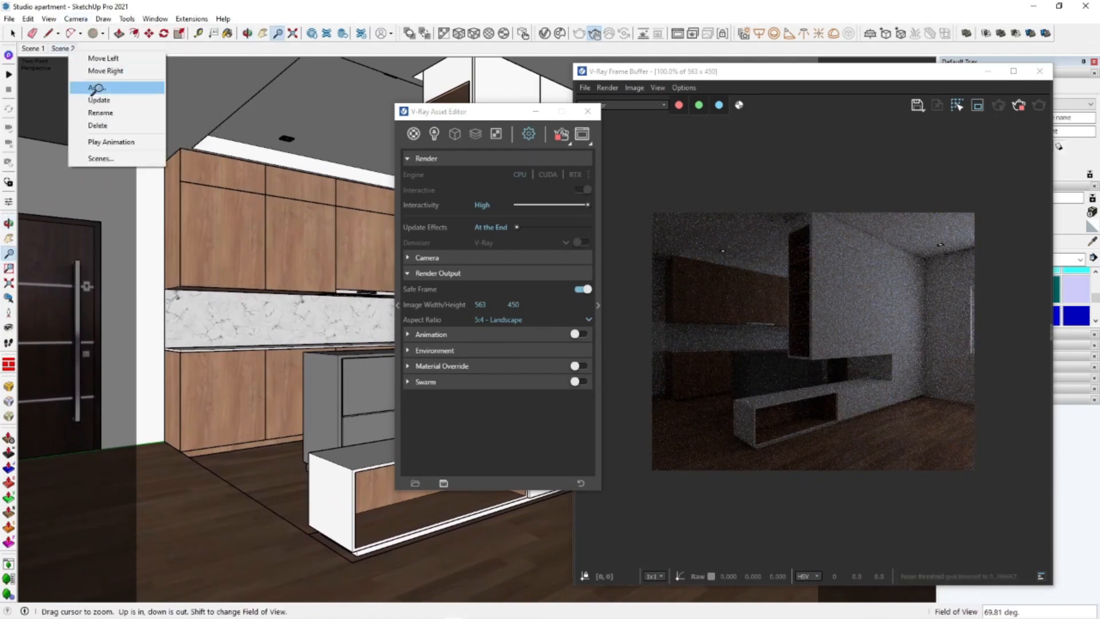
click(92, 90)
click(1040, 71)
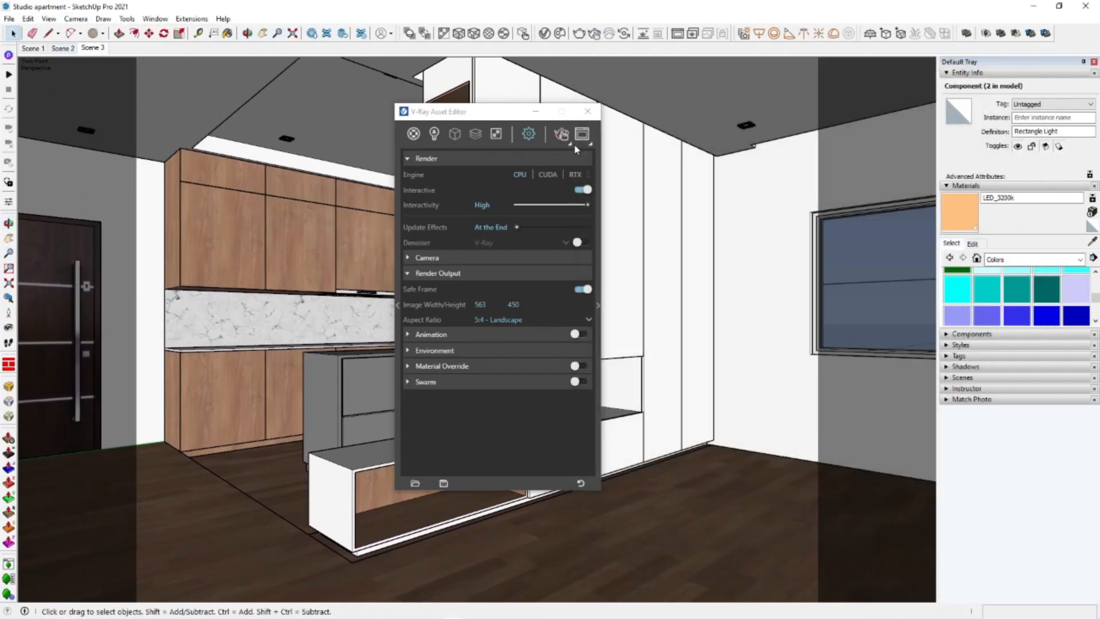
Give the window's Rectangle Light a pale blue colour (hue 0.528, saturation 0.114) and set its intensity to 60
click(588, 111)
middle_drag(707, 378, 817, 282)
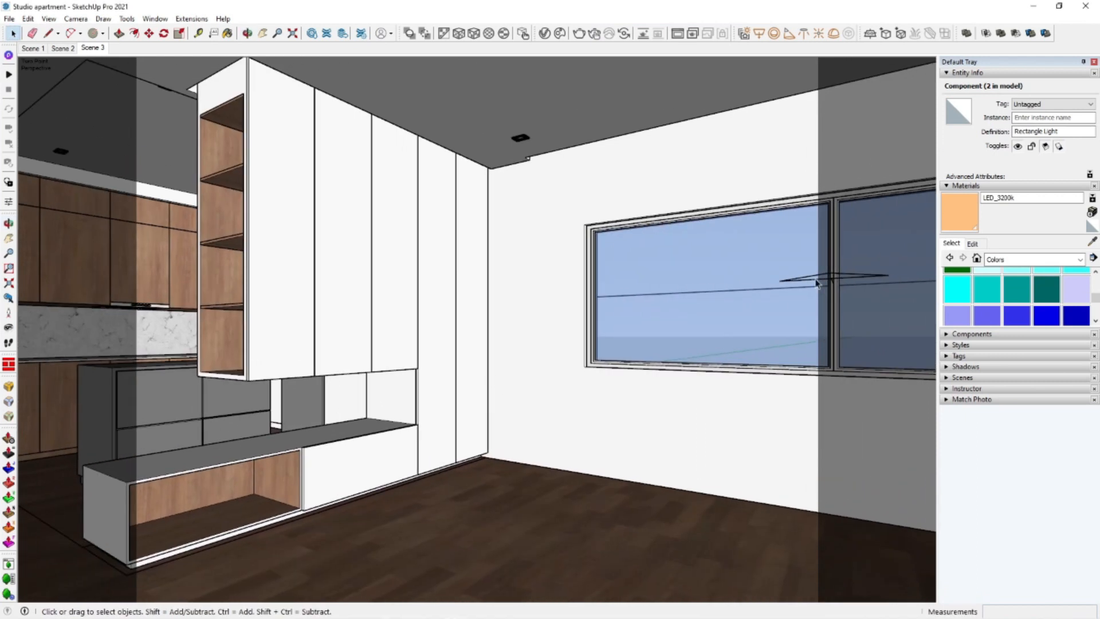
click(561, 34)
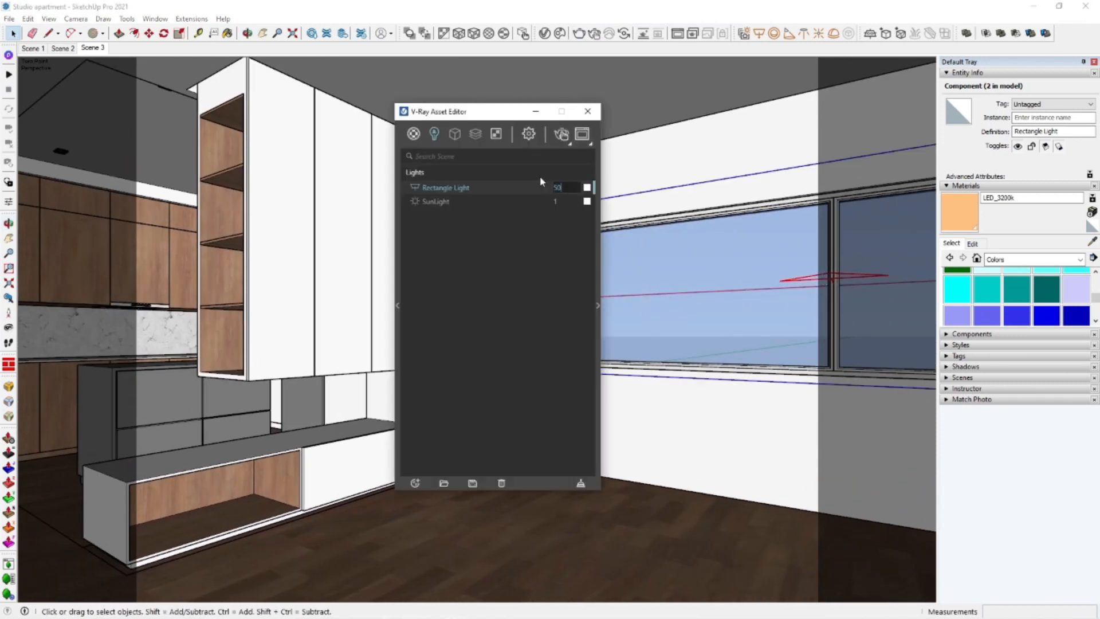
click(587, 188)
click(527, 301)
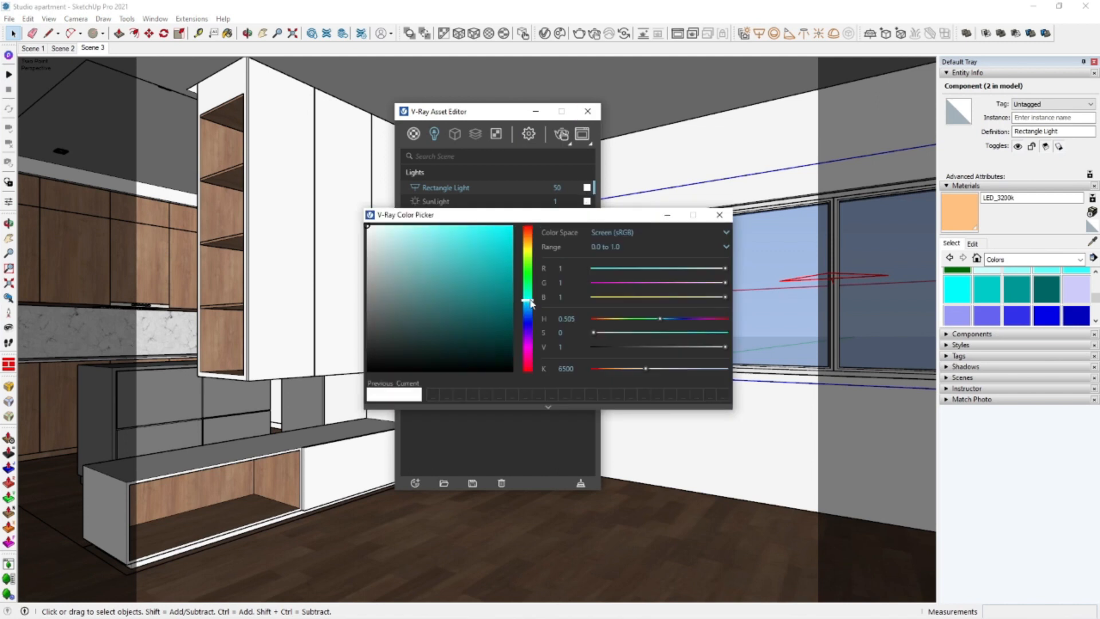
click(527, 304)
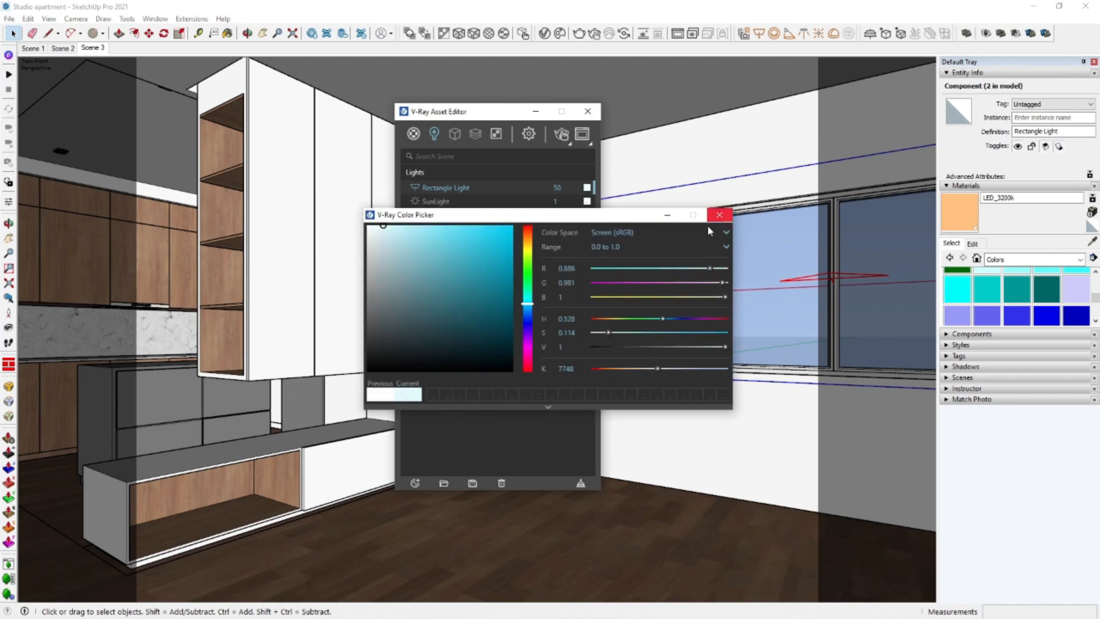
click(720, 215)
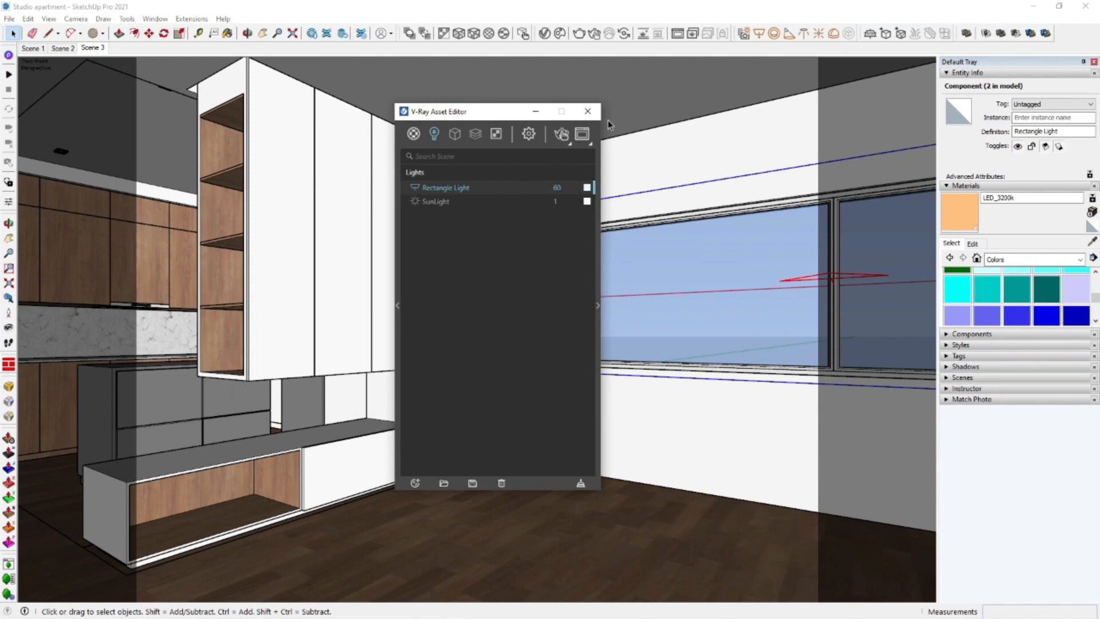
click(588, 111)
Preview Scene 3 in an interactive render, inspect the kitchen area up close, and close the frame buffer
click(93, 48)
click(594, 33)
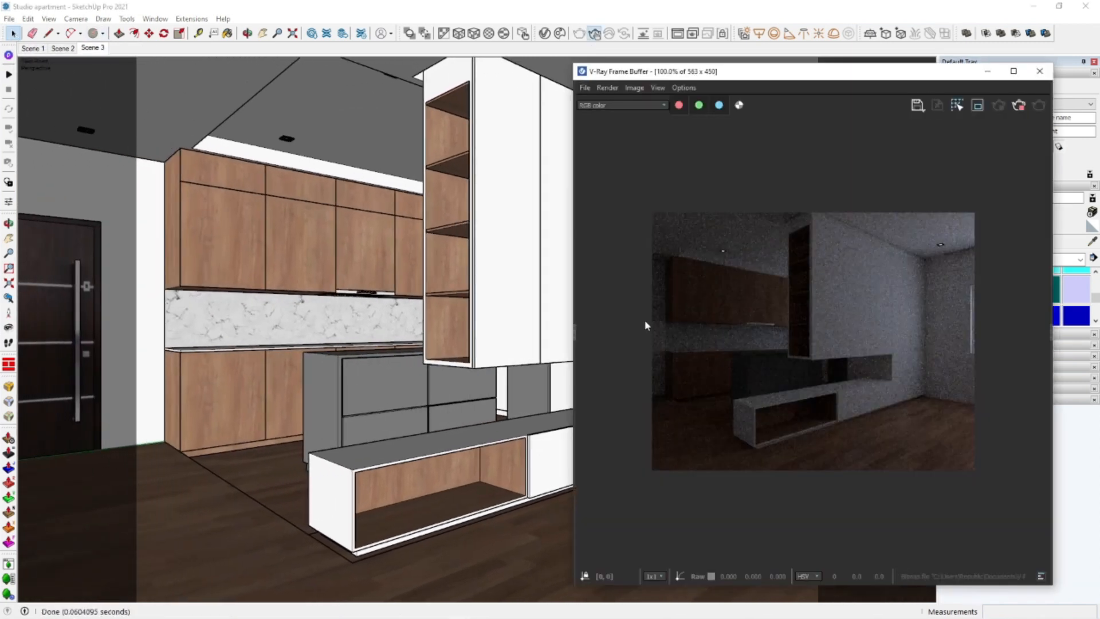
scroll(799, 335, up, 1)
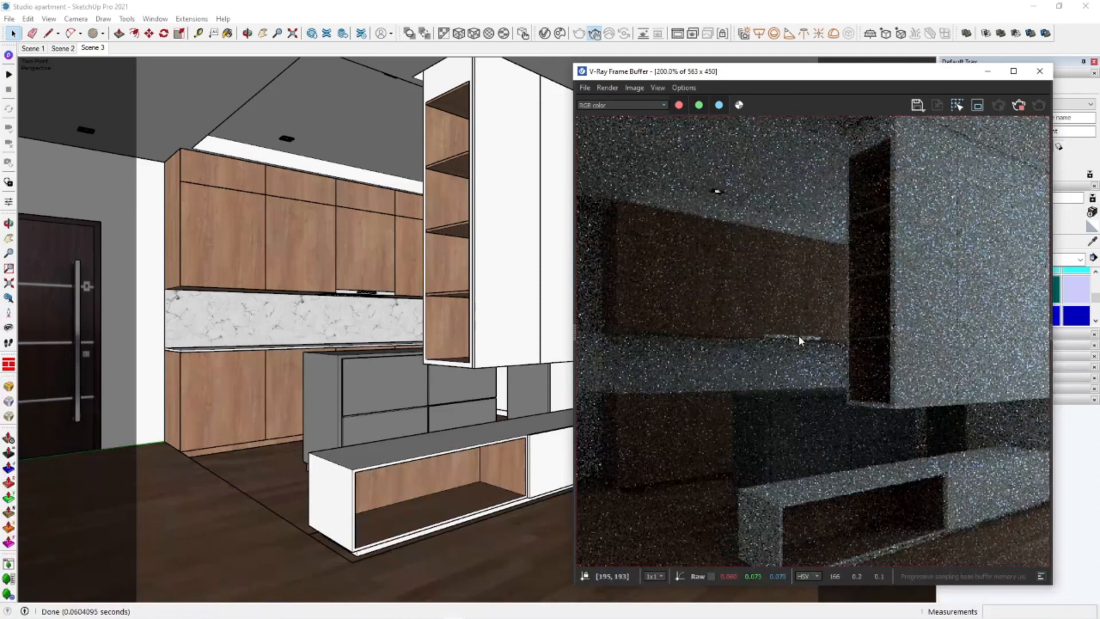
click(1040, 71)
Open the tall white cabinet's Color L16 material settings and start an interactive render of that area
scroll(596, 275, up, 4)
middle_drag(599, 280, 653, 309)
shift+middle_drag(654, 310, 524, 439)
click(546, 35)
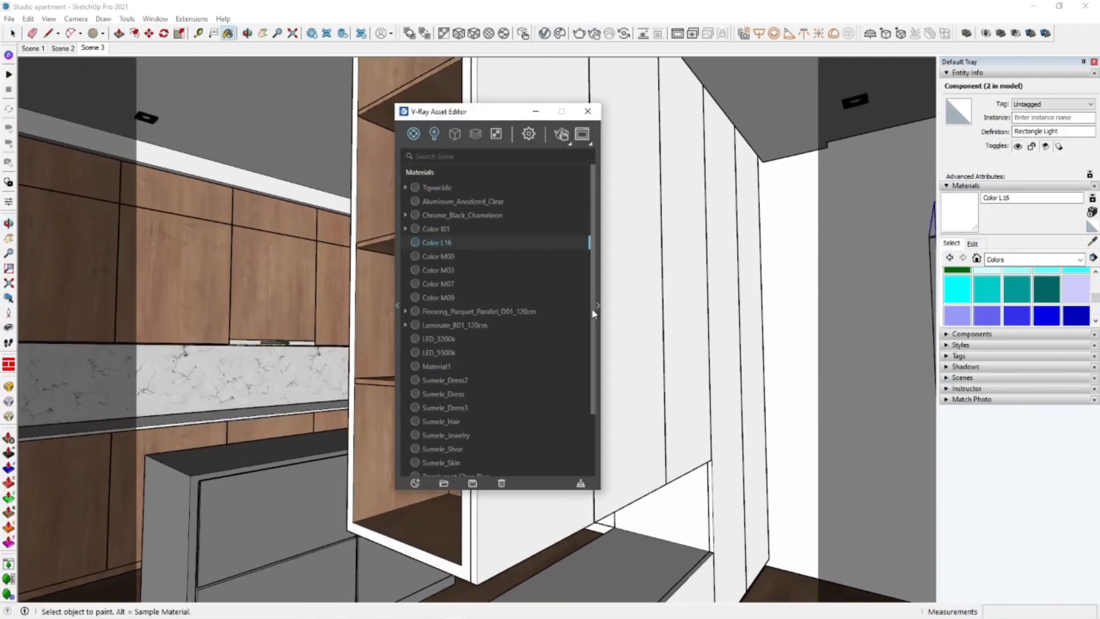
click(599, 331)
drag(487, 111, 123, 117)
click(197, 140)
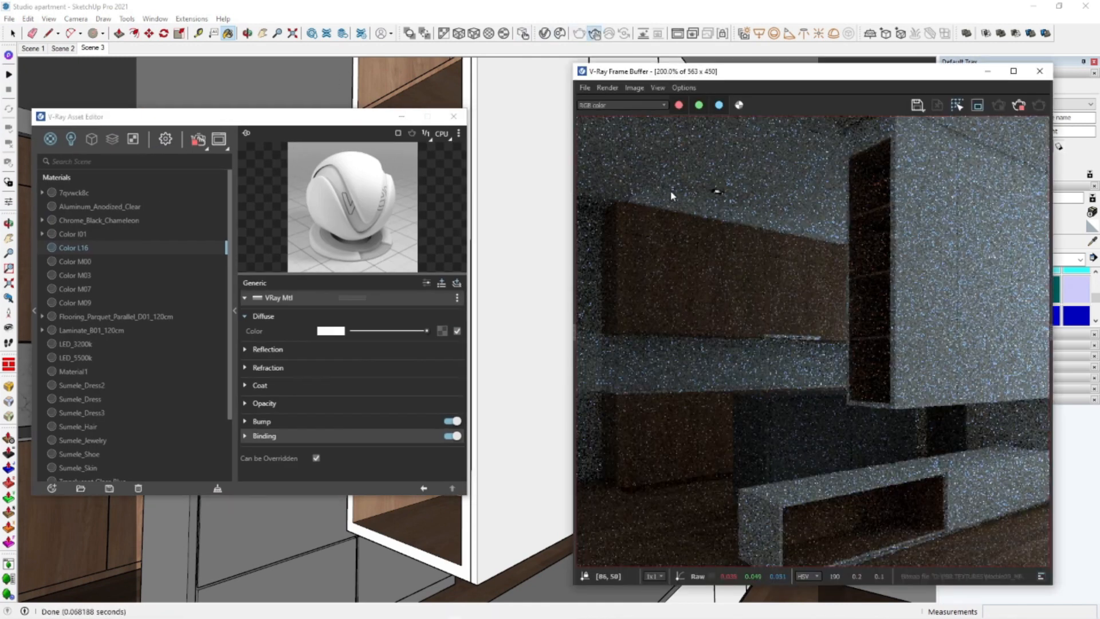
Give the Color L16 material a light grey reflection colour with a reflection glossiness of 0.95
scroll(694, 300, down, 1)
drag(723, 78, 807, 64)
drag(948, 61, 824, 269)
click(252, 349)
drag(351, 363, 419, 380)
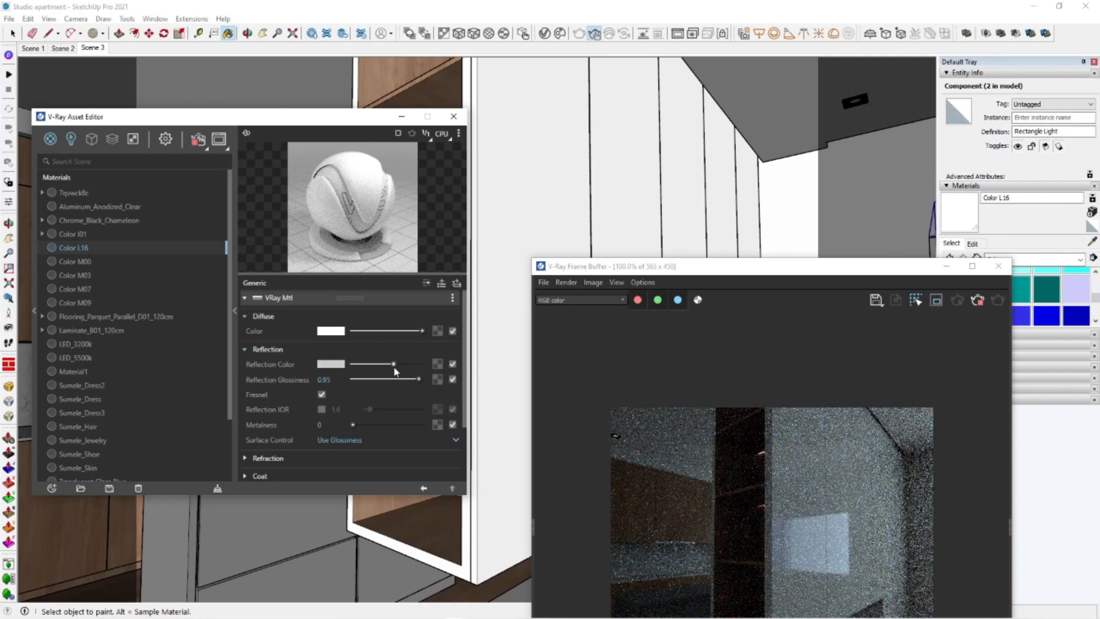
mouse_move(719, 268)
mouse_down()
mouse_move(766, 105)
mouse_move(742, 149)
mouse_up()
Sample the shelf unit's Veneer_B01_120cm material and set its bump amount to 0.06
key(alt)
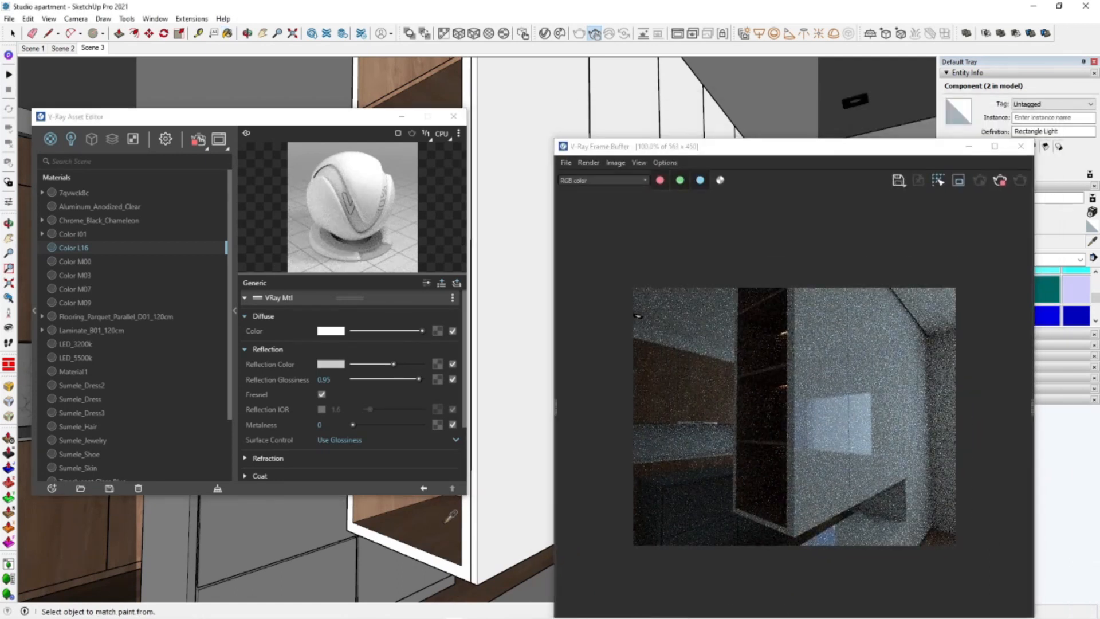
alt+click(442, 519)
click(420, 422)
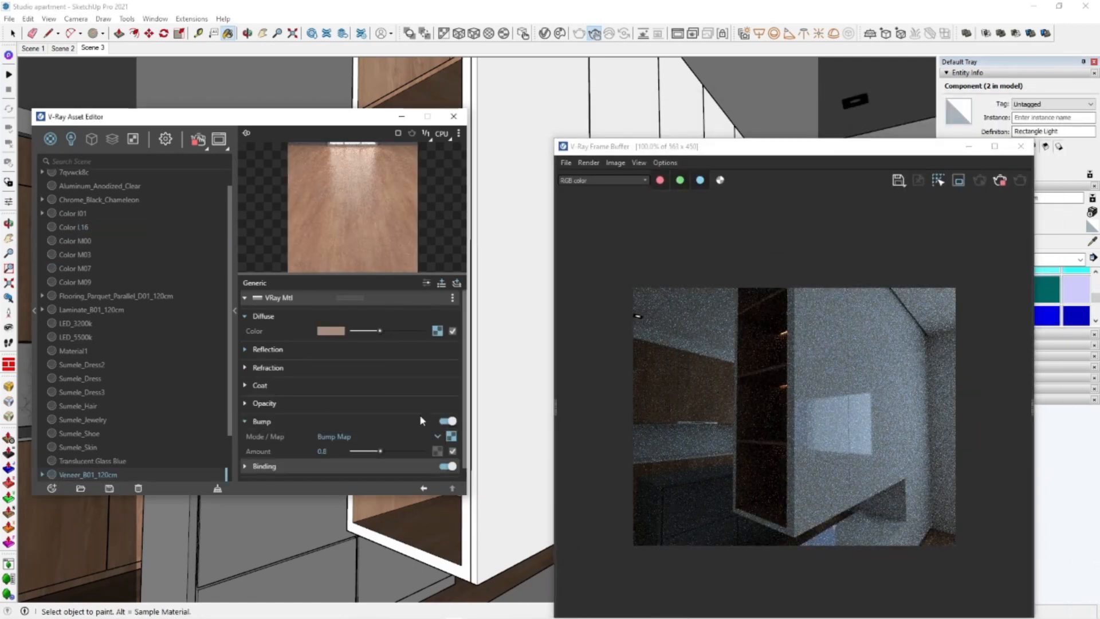
drag(359, 453, 355, 439)
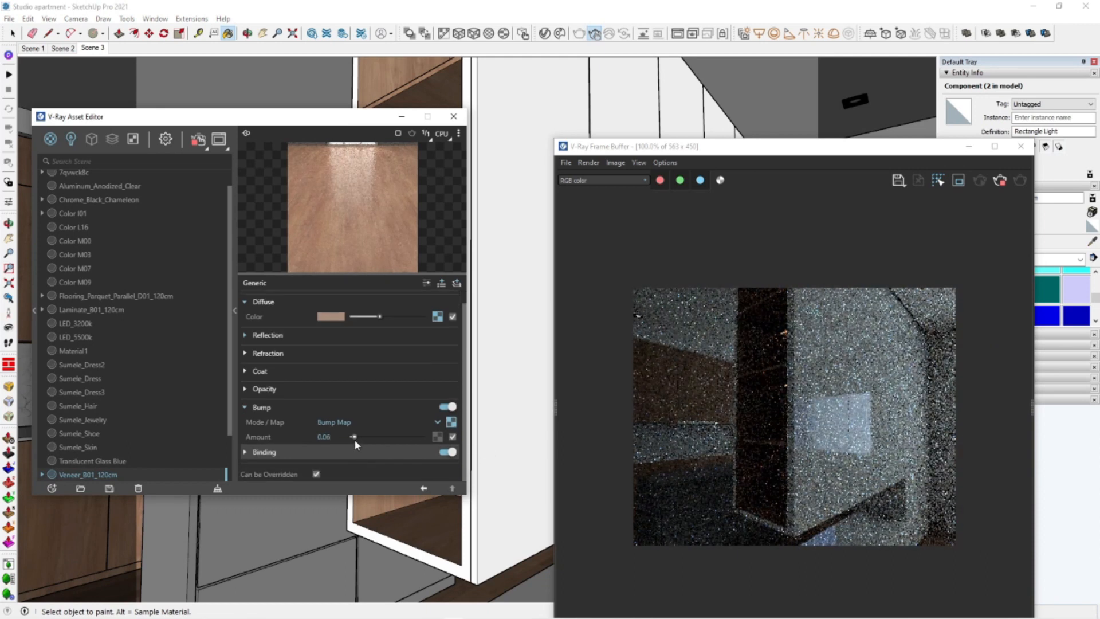
click(457, 283)
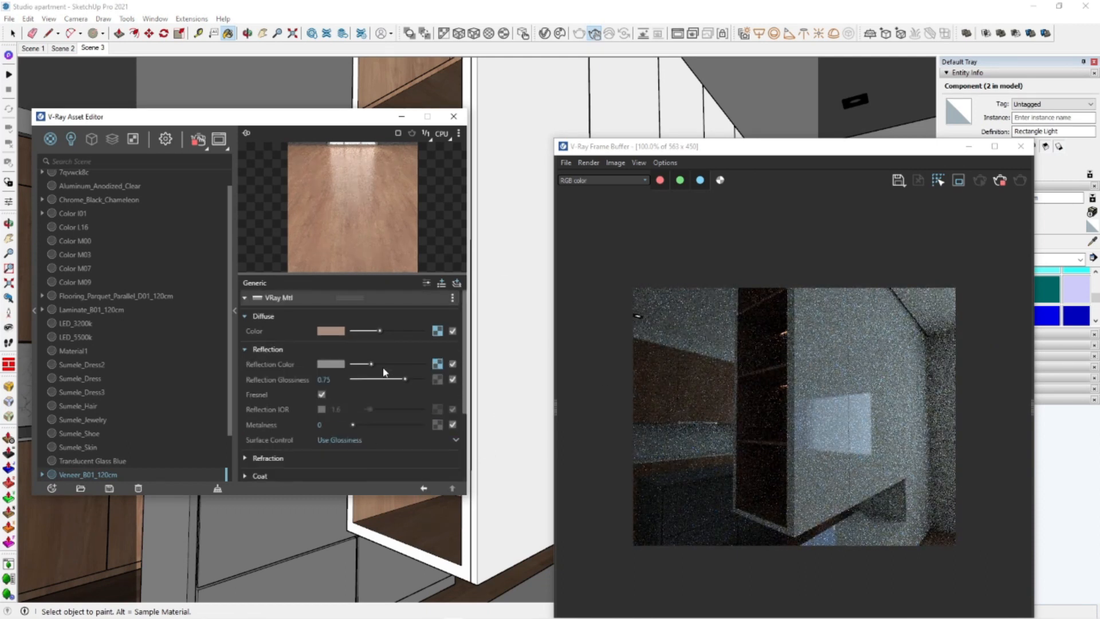
click(236, 312)
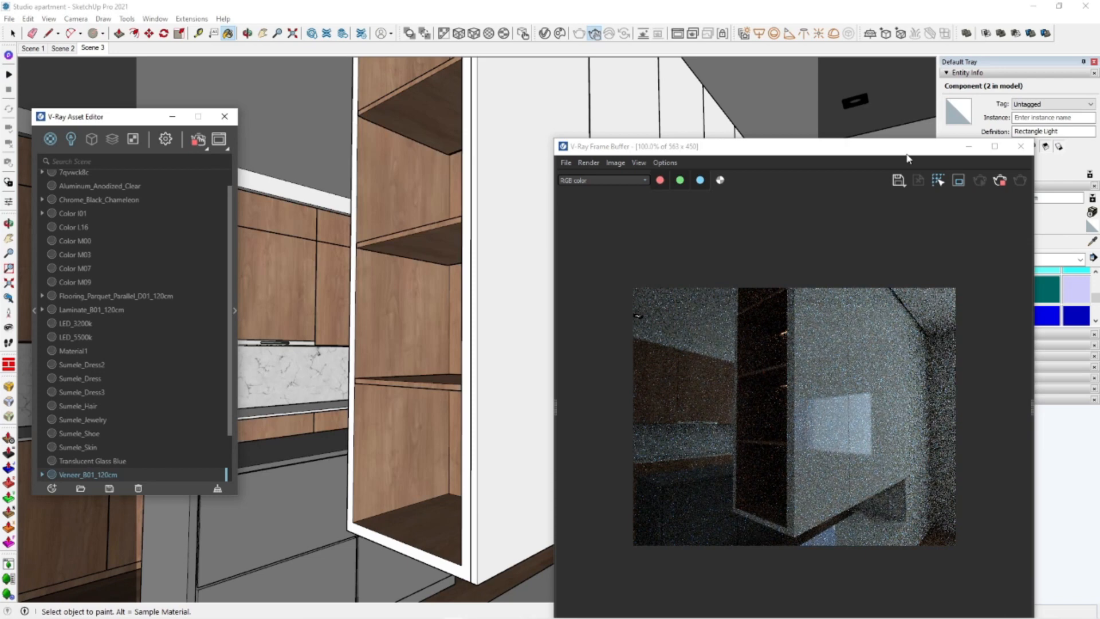
Sample the black Color M09 material of the ceiling spotlight and give it a grey reflection with glossiness 0.9
drag(911, 158, 578, 207)
middle_drag(794, 127, 594, 198)
scroll(764, 177, up, 8)
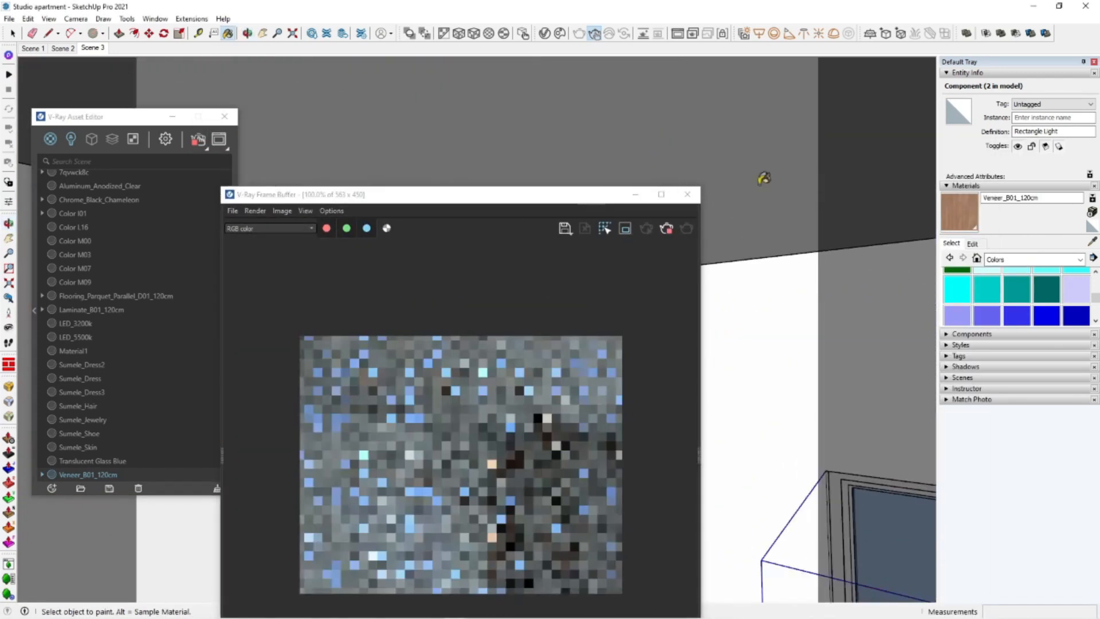
mouse_move(762, 228)
middle_down()
mouse_move(805, 153)
mouse_move(768, 278)
middle_up()
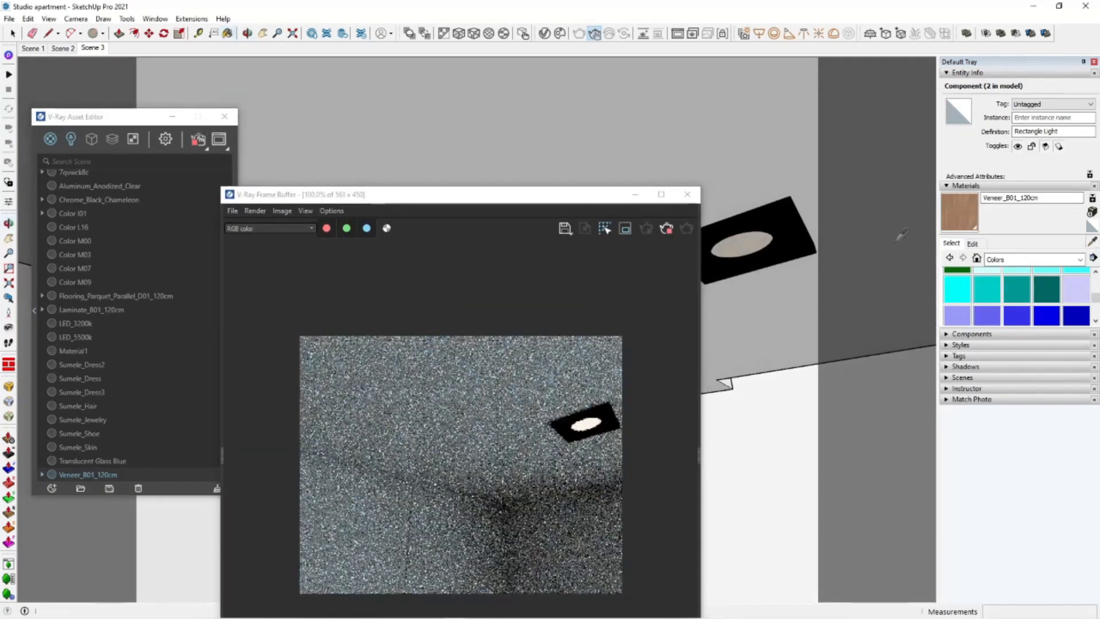
click(184, 282)
drag(150, 117, 129, 72)
drag(514, 196, 530, 78)
click(213, 266)
click(241, 304)
drag(349, 320, 394, 335)
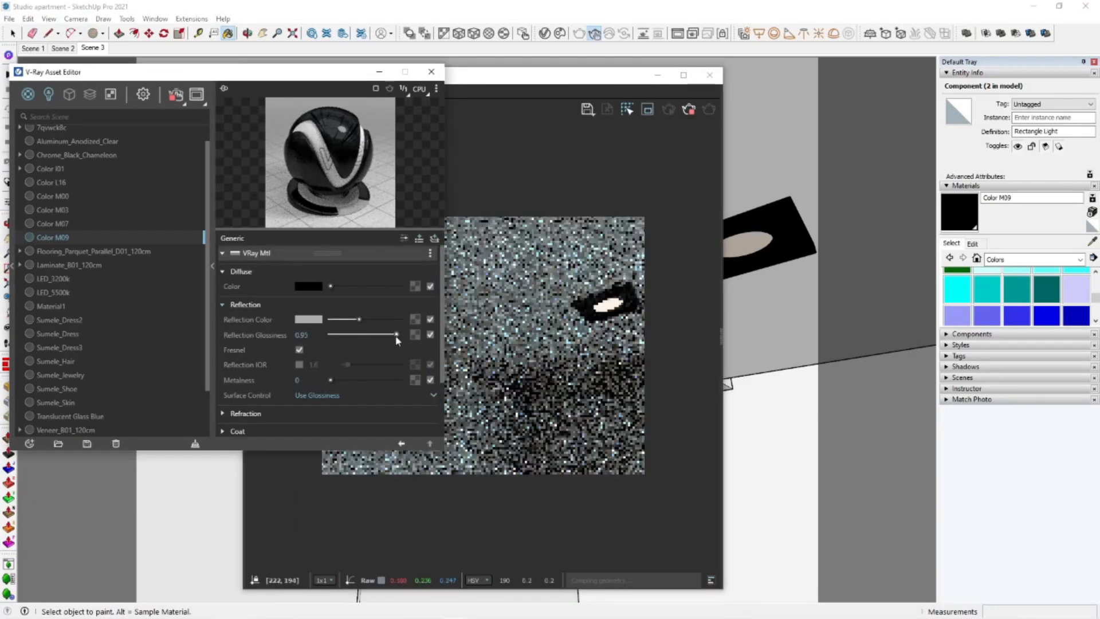
Sample the parquet floor material and set its reflection glossiness to 0.85
mouse_move(679, 395)
middle_down()
mouse_move(663, 419)
mouse_move(898, 397)
mouse_move(836, 340)
middle_up()
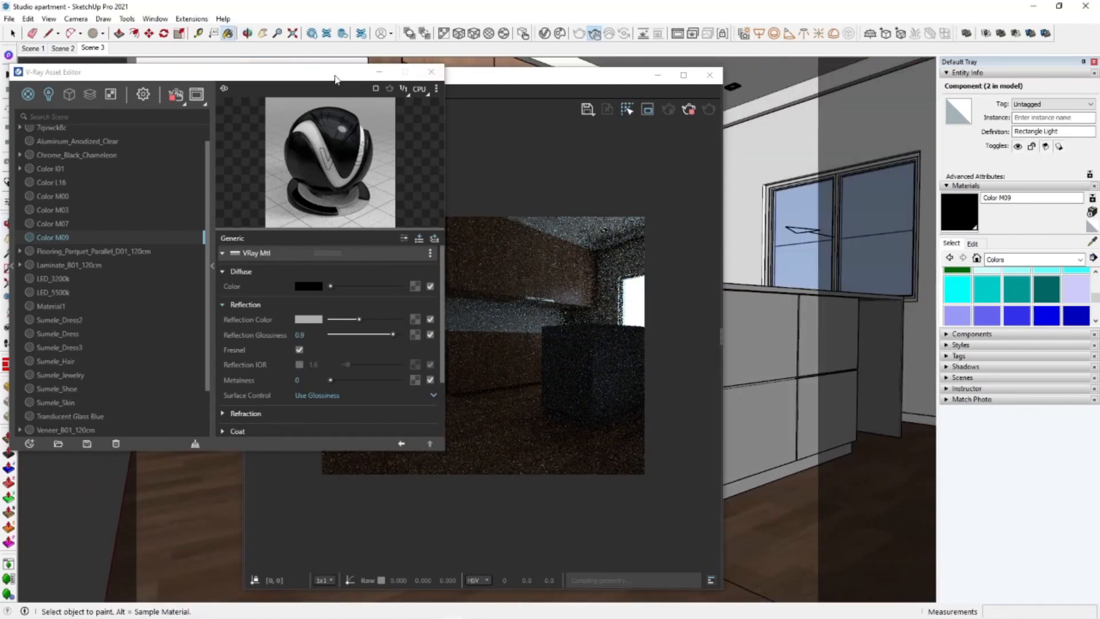
drag(335, 80, 162, 97)
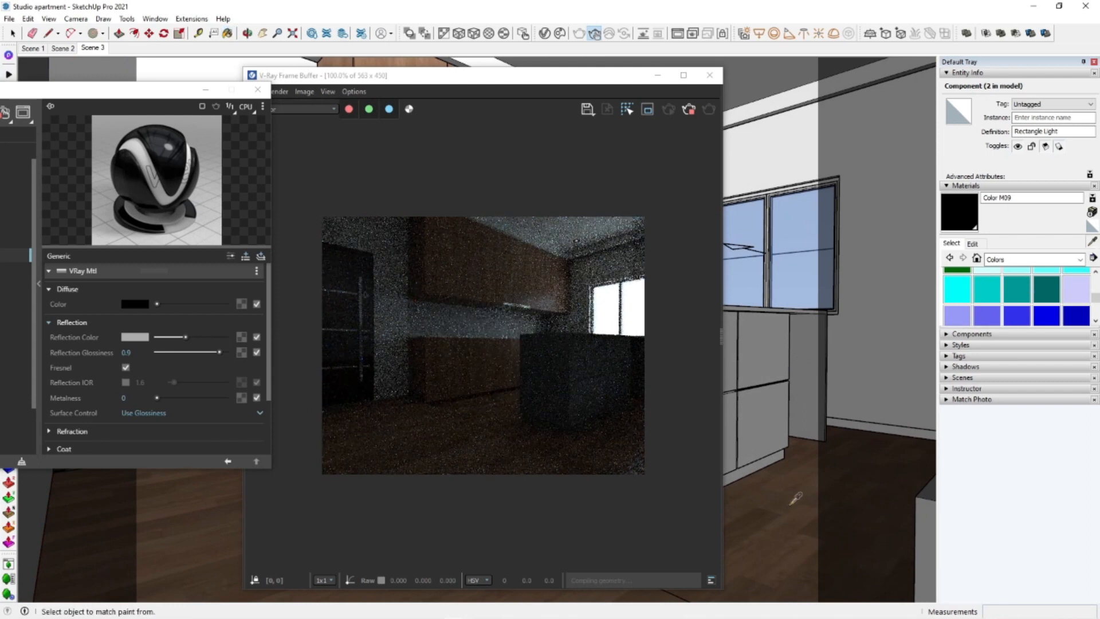
alt+click(793, 503)
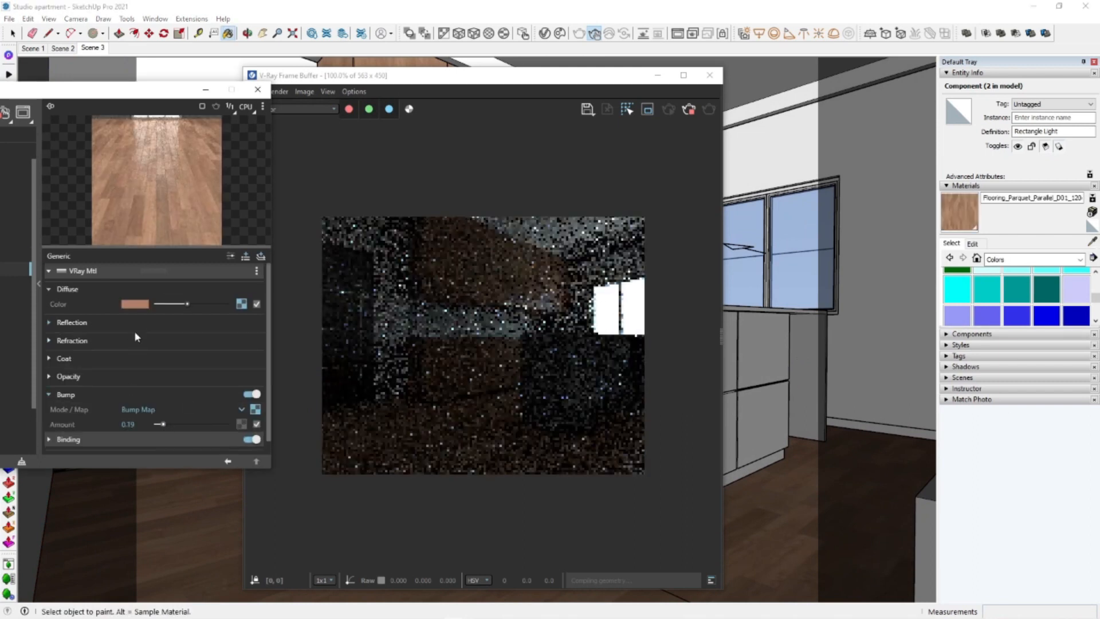
click(136, 330)
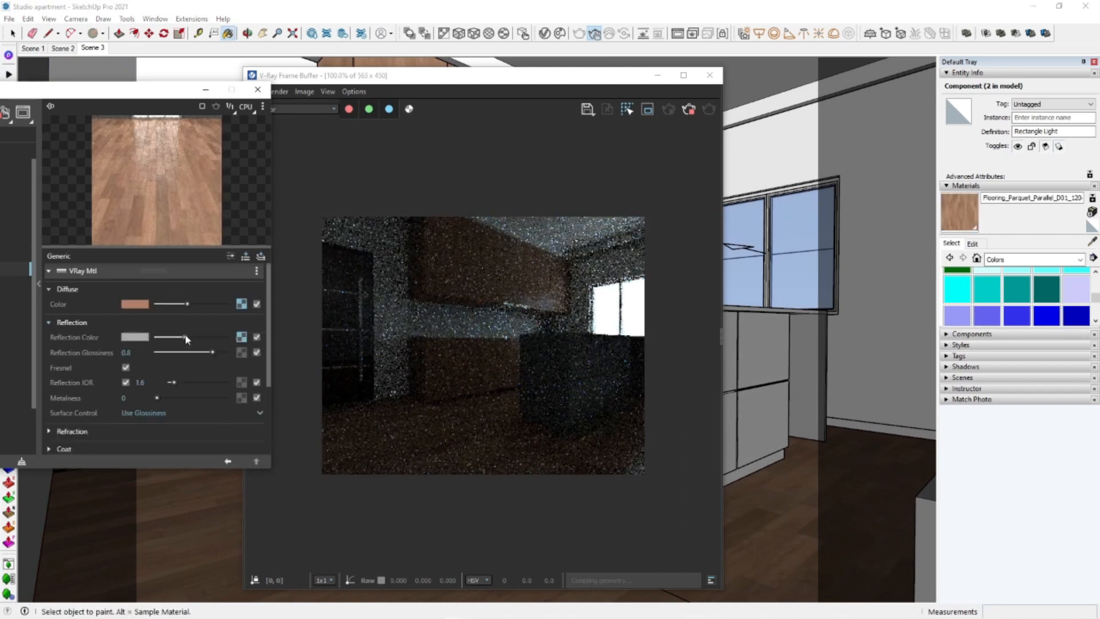
Wrap the floor's diffuse texture in a Color Correction with saturation -0.22 and Gain / Gamma / Lift mode, gain 1.31 and gamma 1.14
right_click(243, 305)
mouse_move(218, 357)
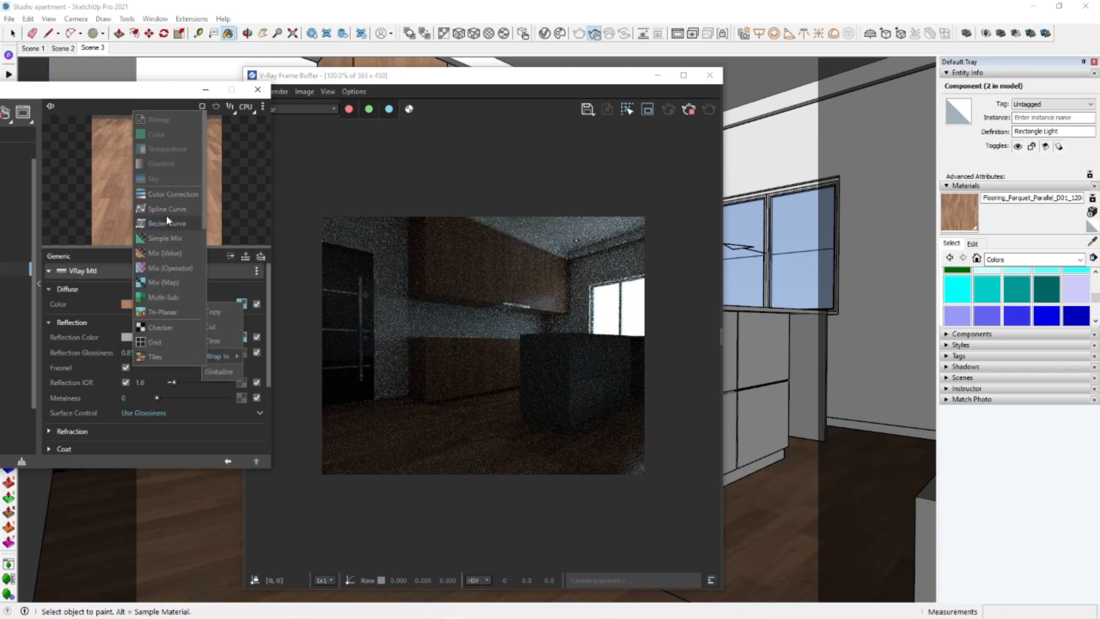
click(172, 194)
drag(208, 334, 188, 334)
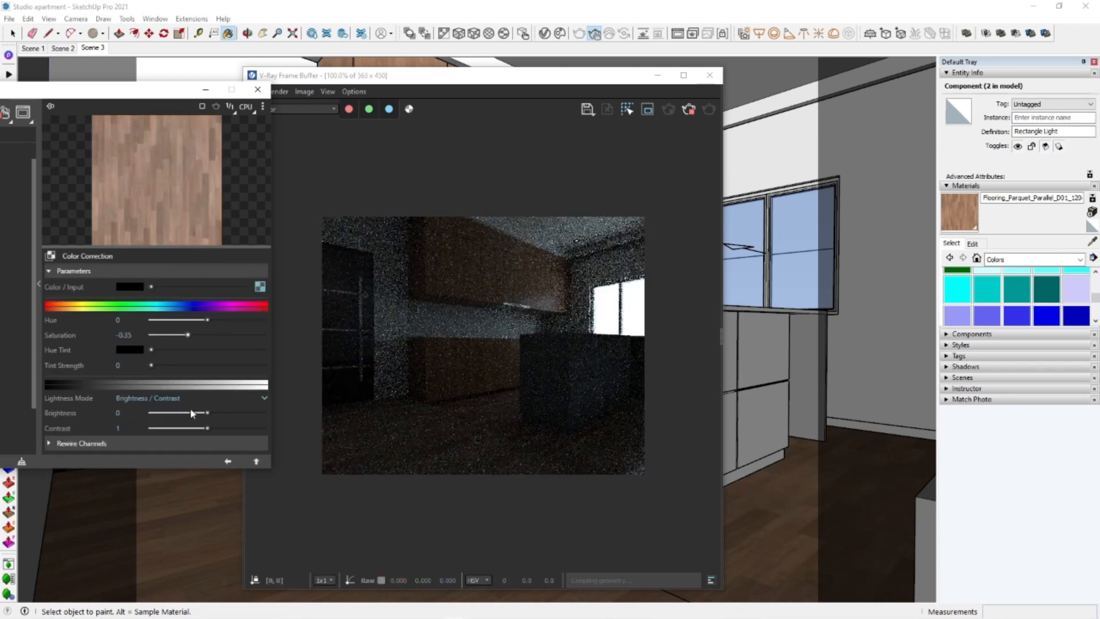
click(172, 428)
mouse_move(204, 414)
mouse_down()
mouse_move(219, 417)
mouse_move(212, 429)
mouse_up()
drag(186, 335, 194, 335)
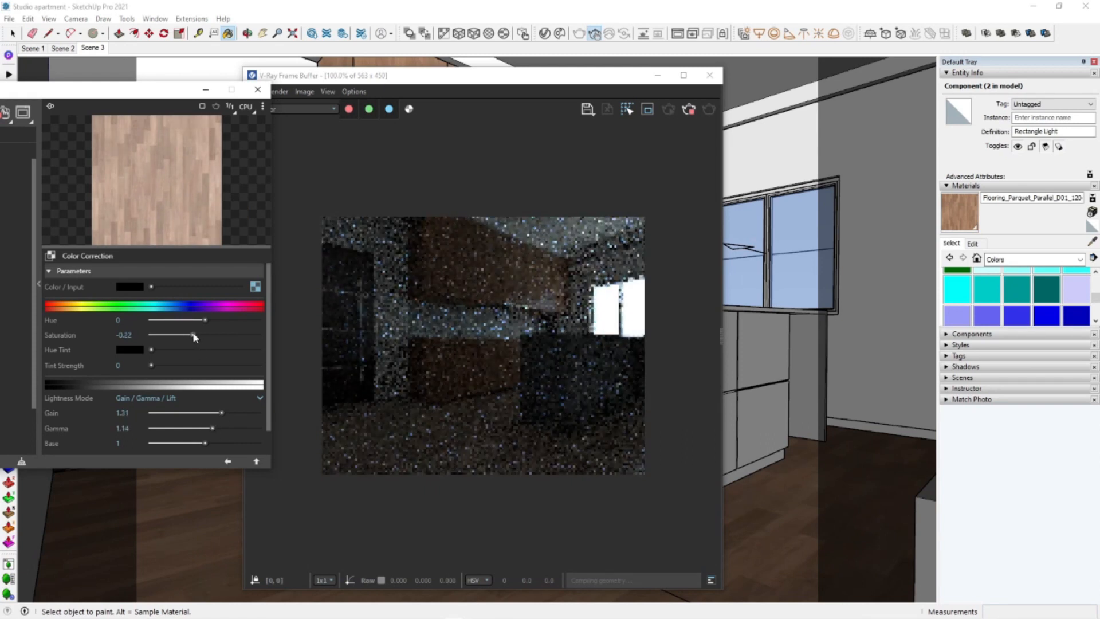
click(257, 462)
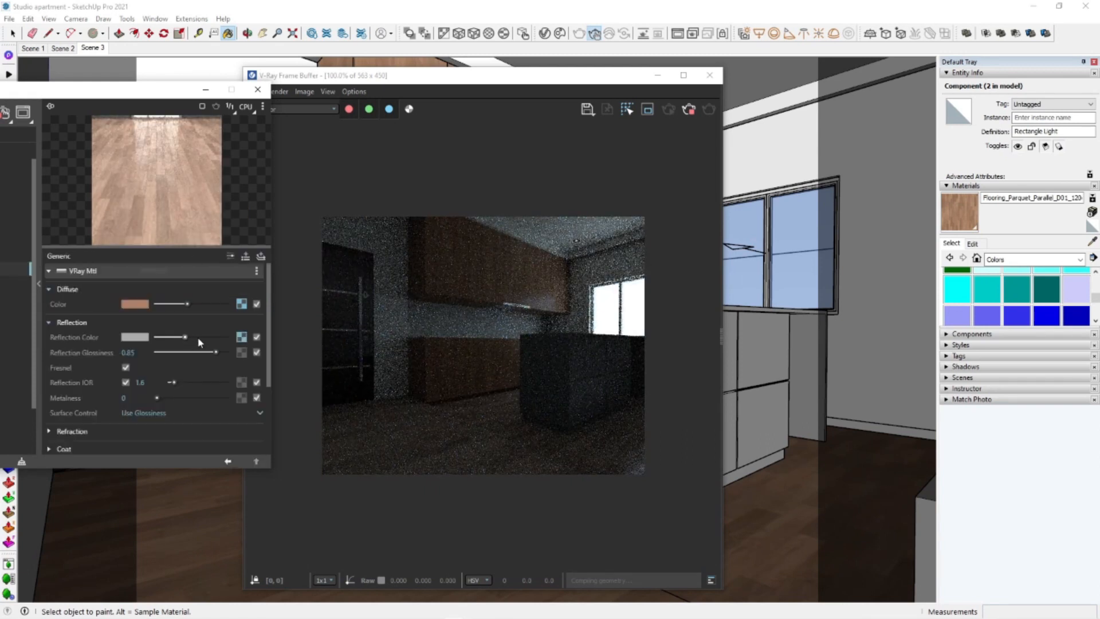
Lighten the parquet floor material's reflection colour to a very light grey
scroll(196, 401, down, 3)
scroll(192, 356, up, 2)
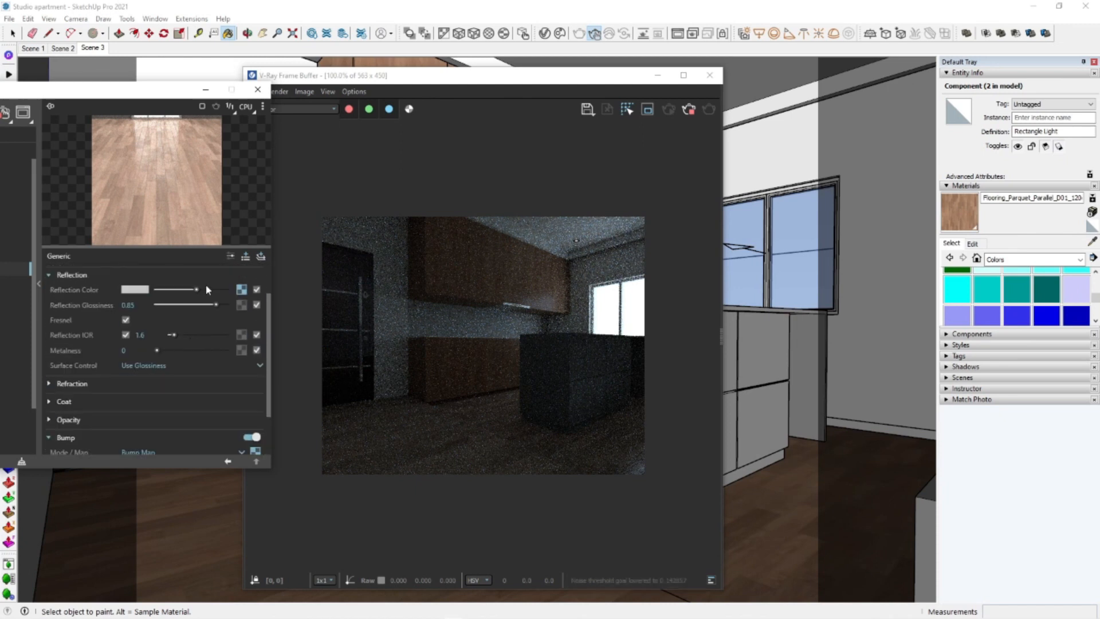
drag(83, 90, 140, 91)
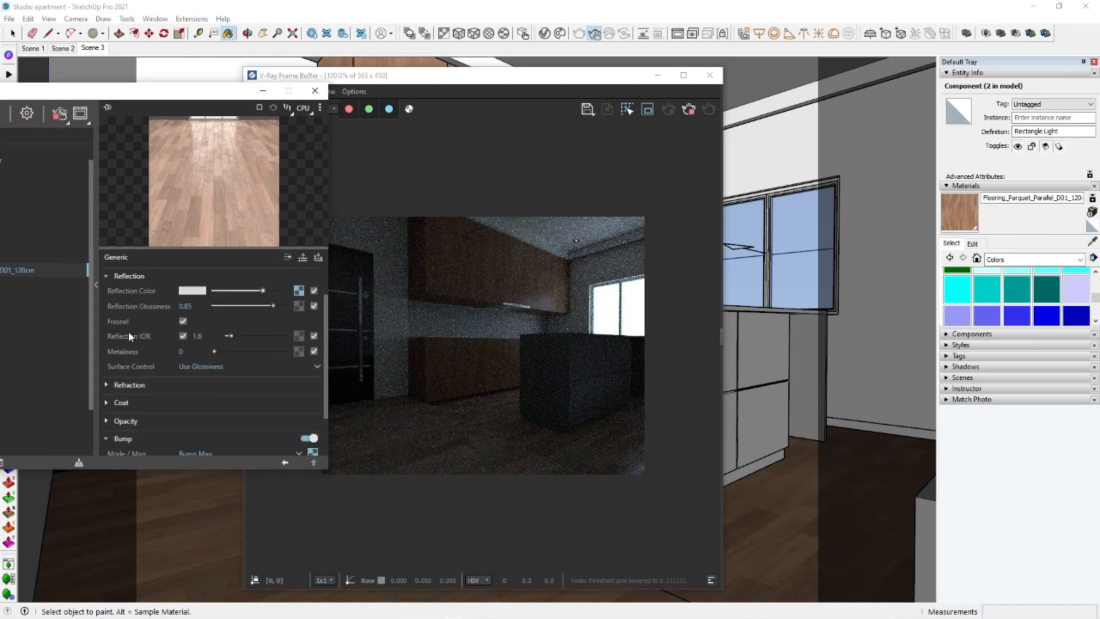
Sample the kitchen cabinets' Laminate_B01_120cm material and set its bump amount to 0.2
click(96, 290)
drag(572, 84, 533, 227)
click(96, 287)
click(210, 327)
scroll(223, 401, down, 3)
click(213, 405)
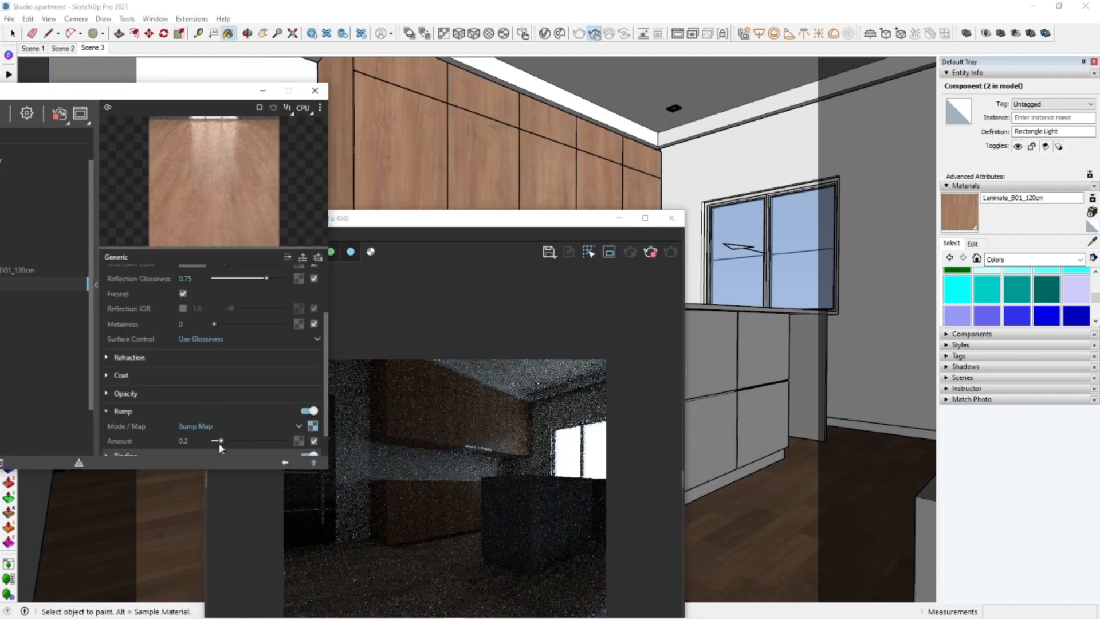
Darken the kitchen island's Color M03 material to a deeper grey and add a light grey reflection with glossiness 0.8
click(97, 288)
drag(533, 221, 390, 150)
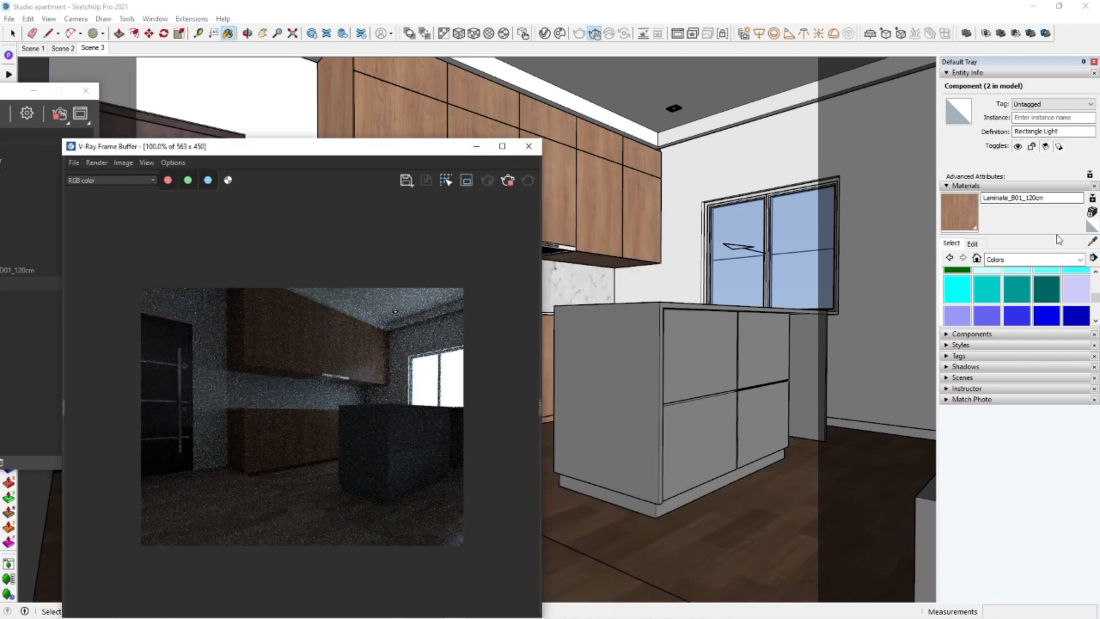
drag(280, 148, 725, 142)
click(96, 286)
click(223, 307)
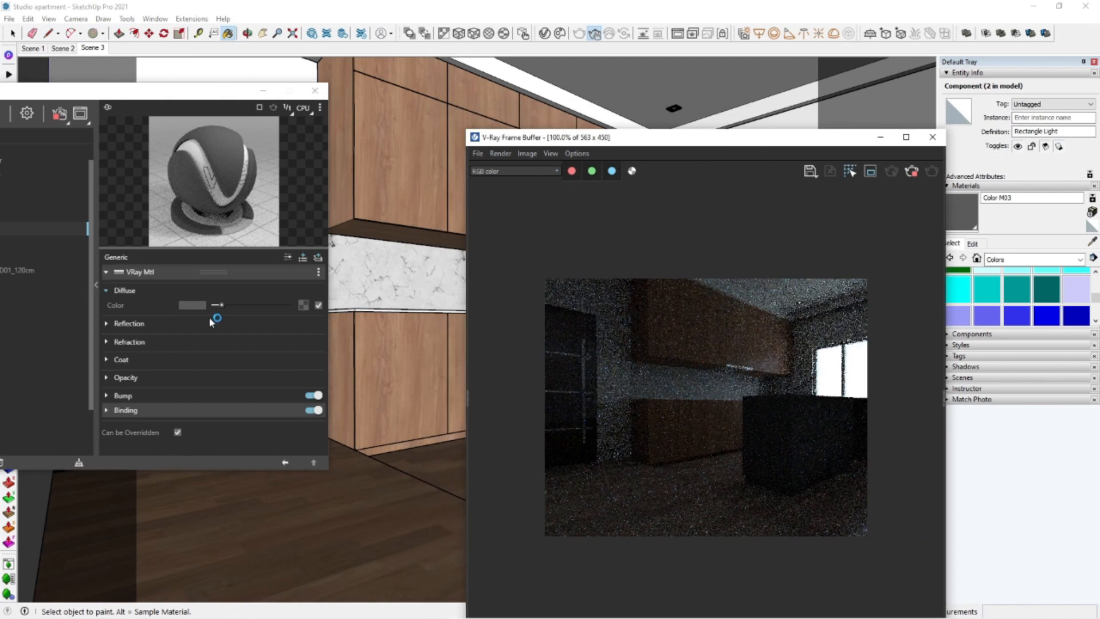
click(212, 322)
click(245, 339)
click(251, 339)
click(270, 354)
Change the island material's diffuse to dark brown (R 0.249, G 0.204, B 0.204) and its reflection glossiness to 0.9
drag(756, 143, 410, 149)
scroll(781, 440, up, 6)
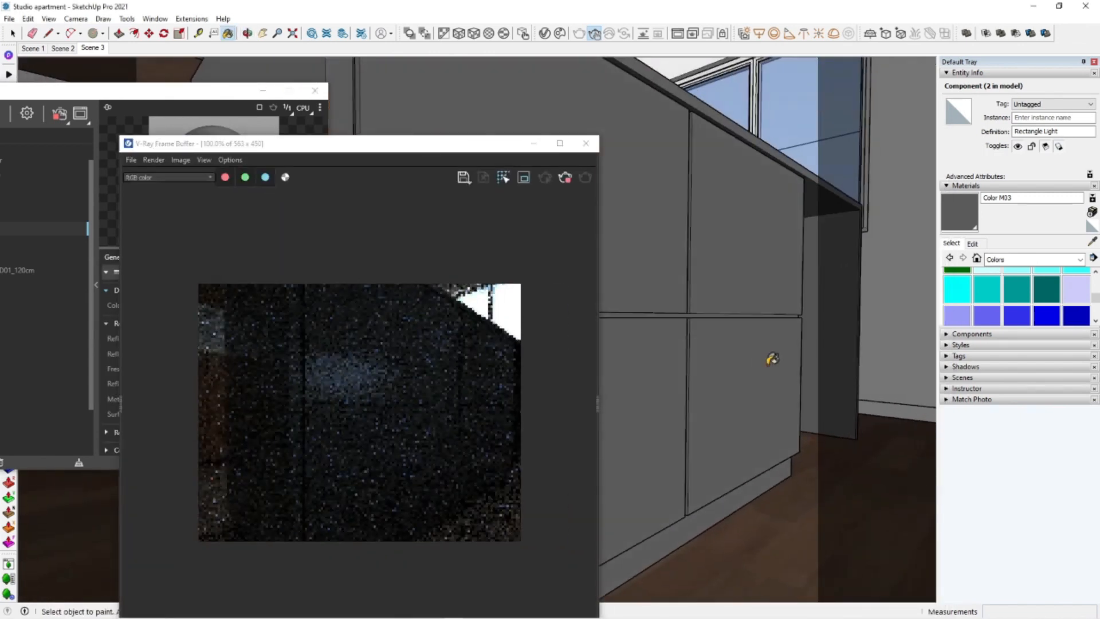
scroll(762, 362, down, 2)
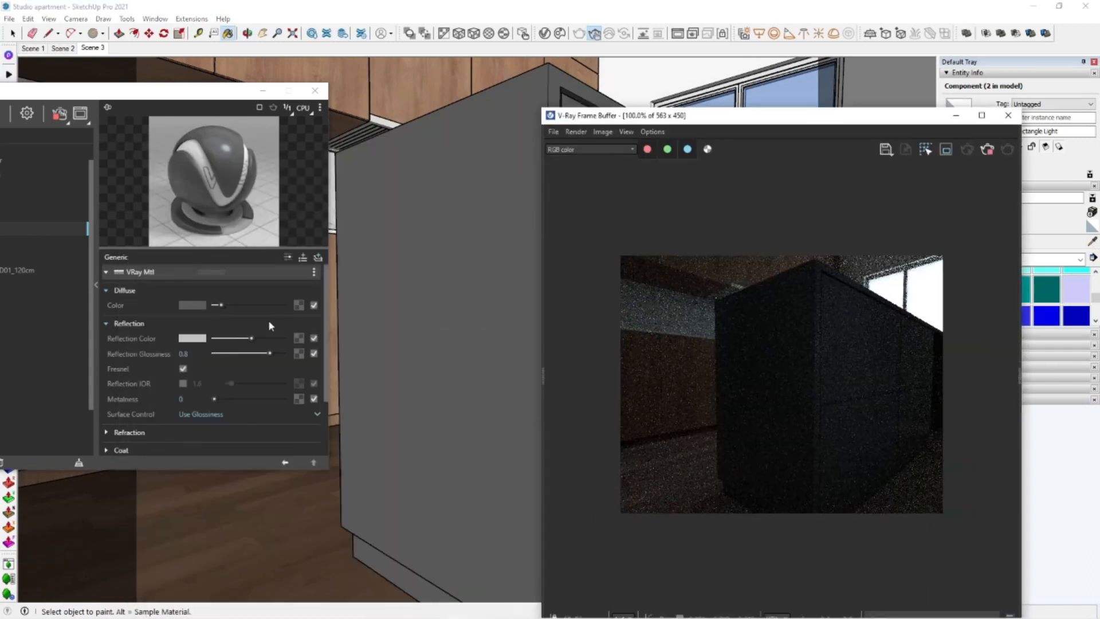
click(199, 307)
mouse_move(381, 326)
mouse_down()
mouse_move(397, 328)
mouse_move(394, 338)
mouse_up()
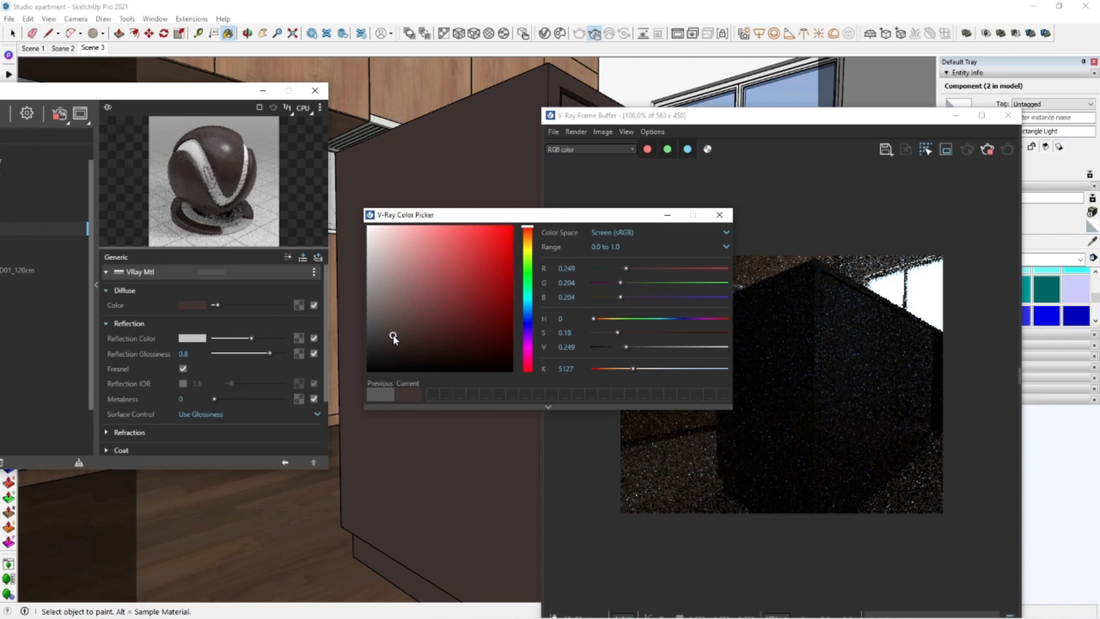
click(720, 215)
drag(269, 354, 276, 353)
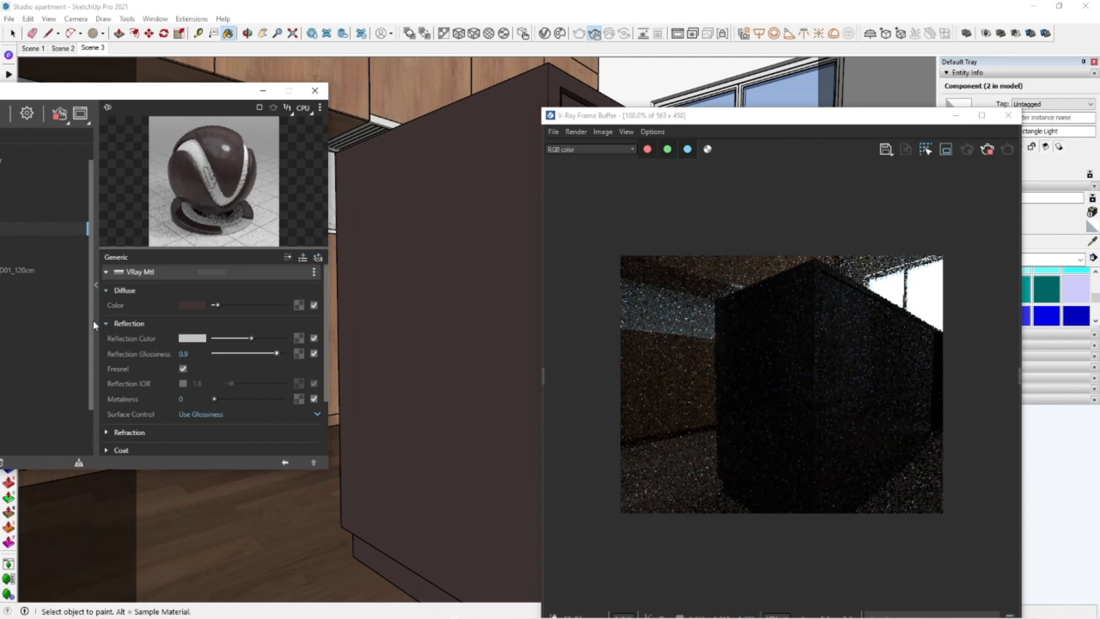
Close the render window, sample the kitchen cabinets' Laminate_B01_120cm material and display its V-Ray settings
click(95, 314)
click(86, 92)
click(1008, 116)
middle_drag(764, 230, 941, 290)
click(637, 251)
click(545, 34)
click(95, 207)
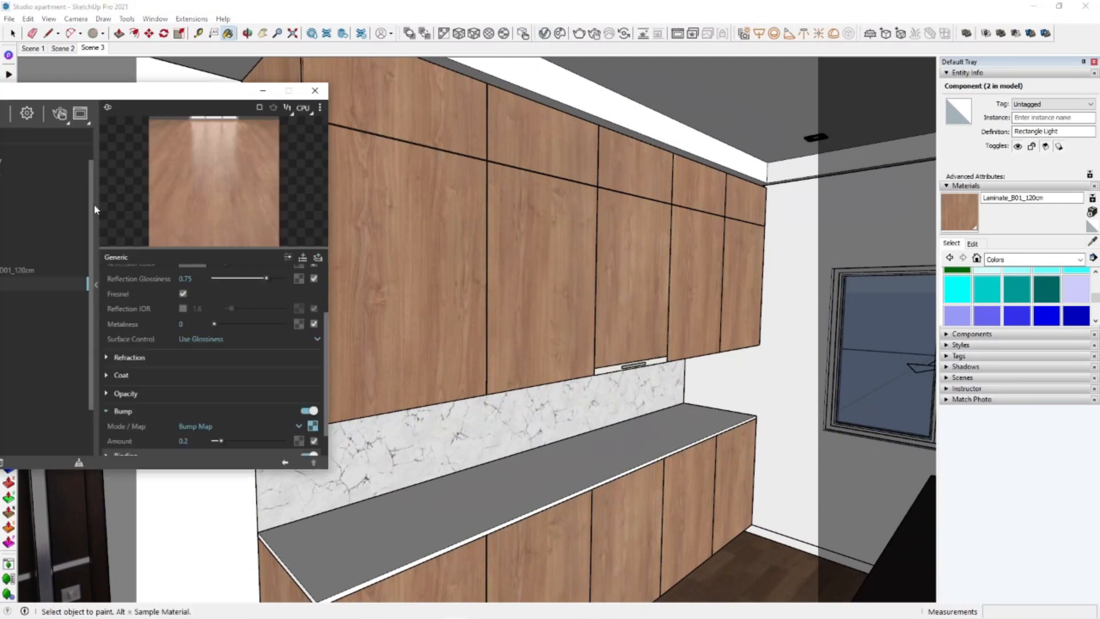
drag(119, 90, 222, 89)
Wrap the laminate's diffuse texture in a Color Correction with saturation -0.34 and Gain / Gamma / Lift lightness mode
scroll(363, 315, up, 3)
click(411, 300)
click(396, 457)
right_click(411, 300)
mouse_move(393, 358)
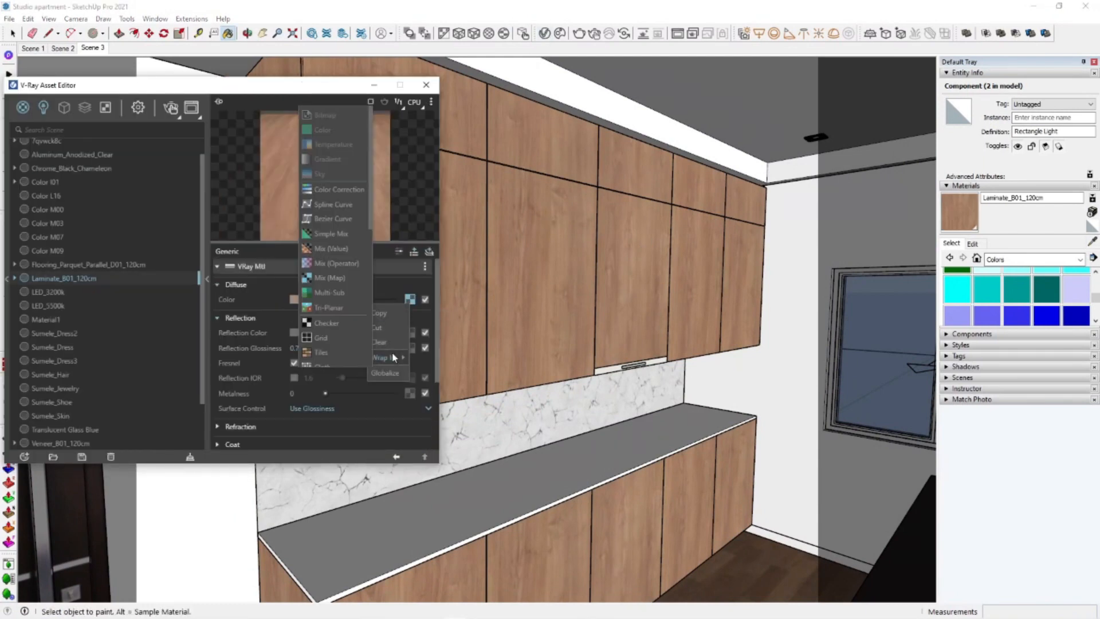
click(330, 190)
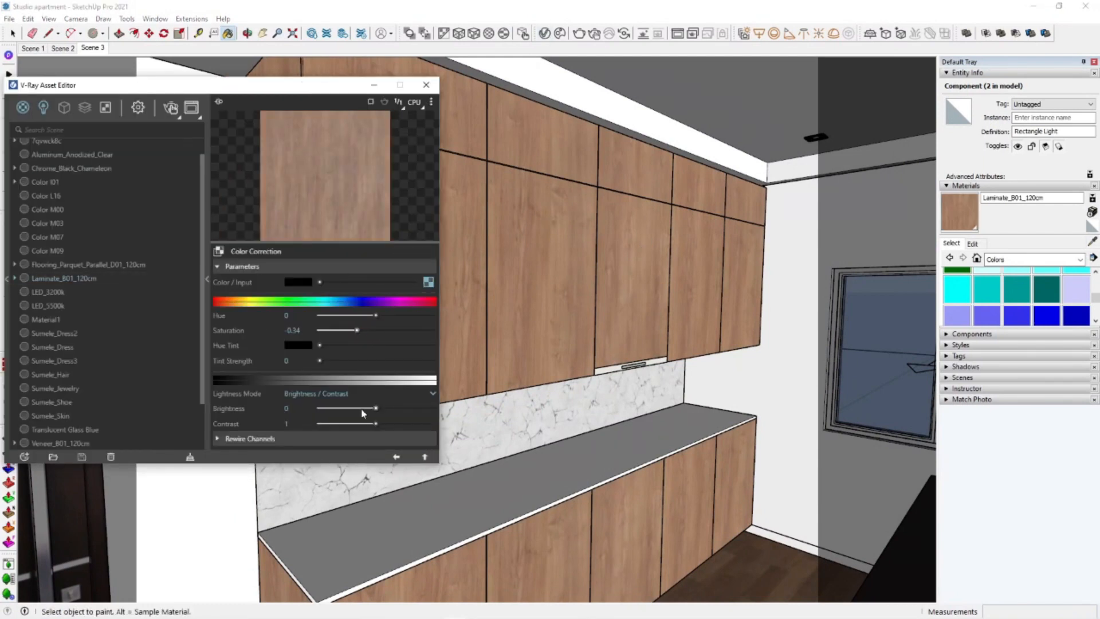
click(352, 423)
Adjust the laminate bitmap's gamma, and set the Color Correction's gain to 1.01 and saturation to -0.12
click(429, 282)
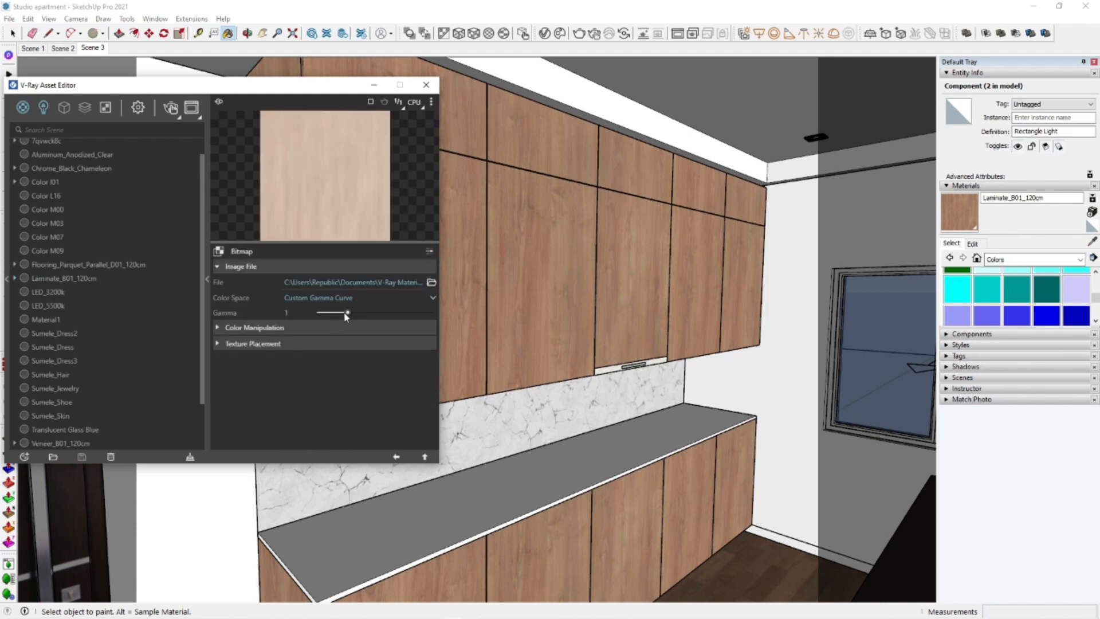
drag(341, 314, 339, 313)
click(396, 457)
drag(381, 409, 376, 409)
click(396, 457)
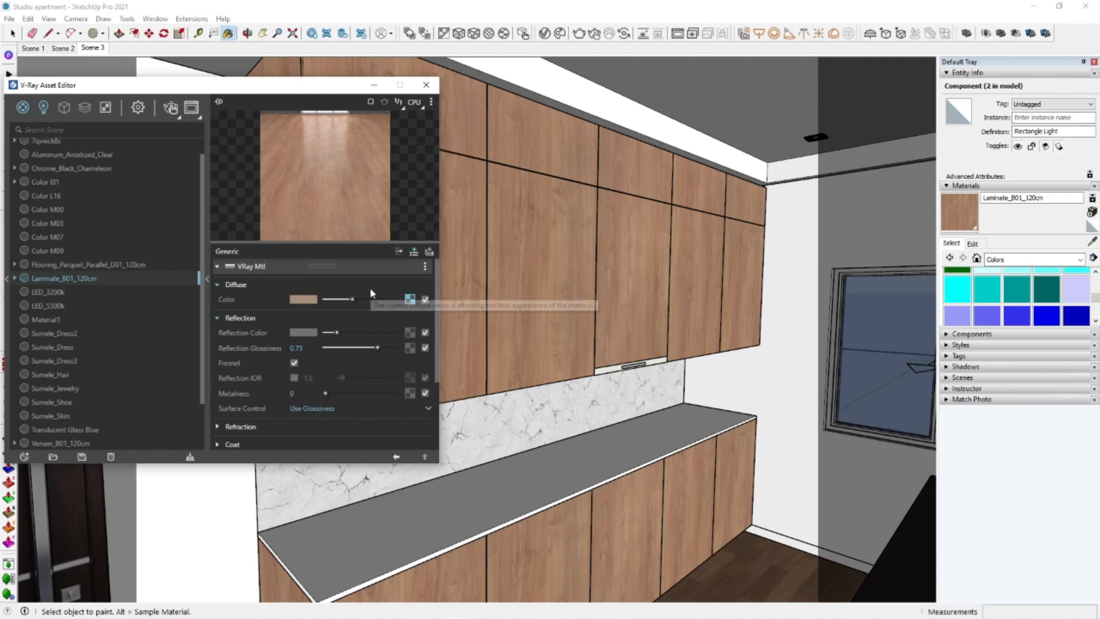
click(410, 299)
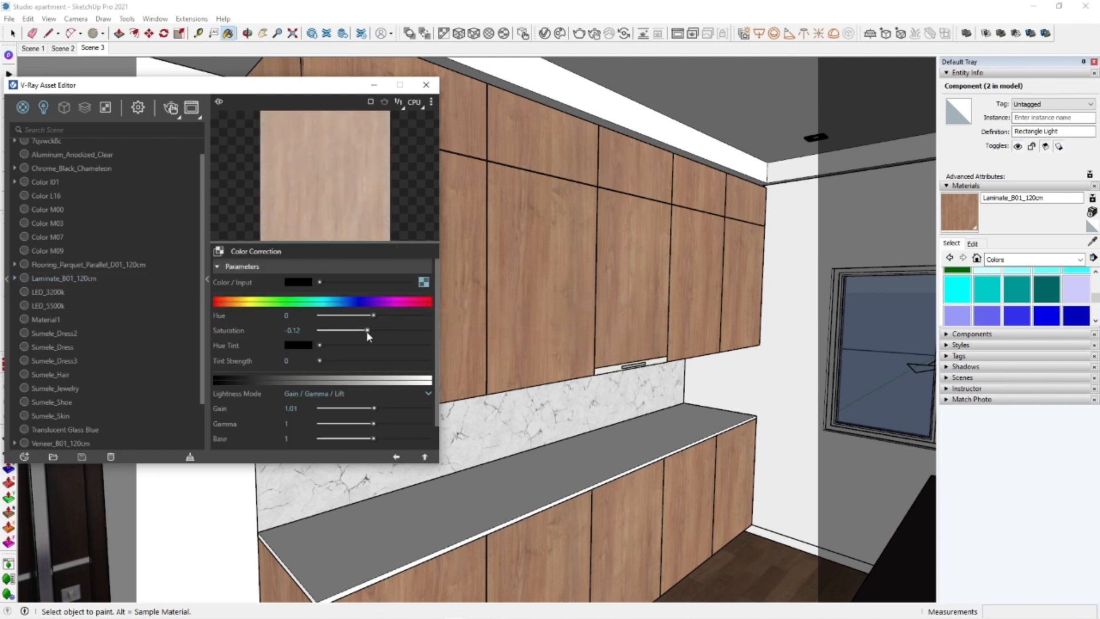
click(396, 457)
Set the laminate bitmap's colour space to Screen Space (sRGB) and the Color Correction's gain to 1.27
click(410, 299)
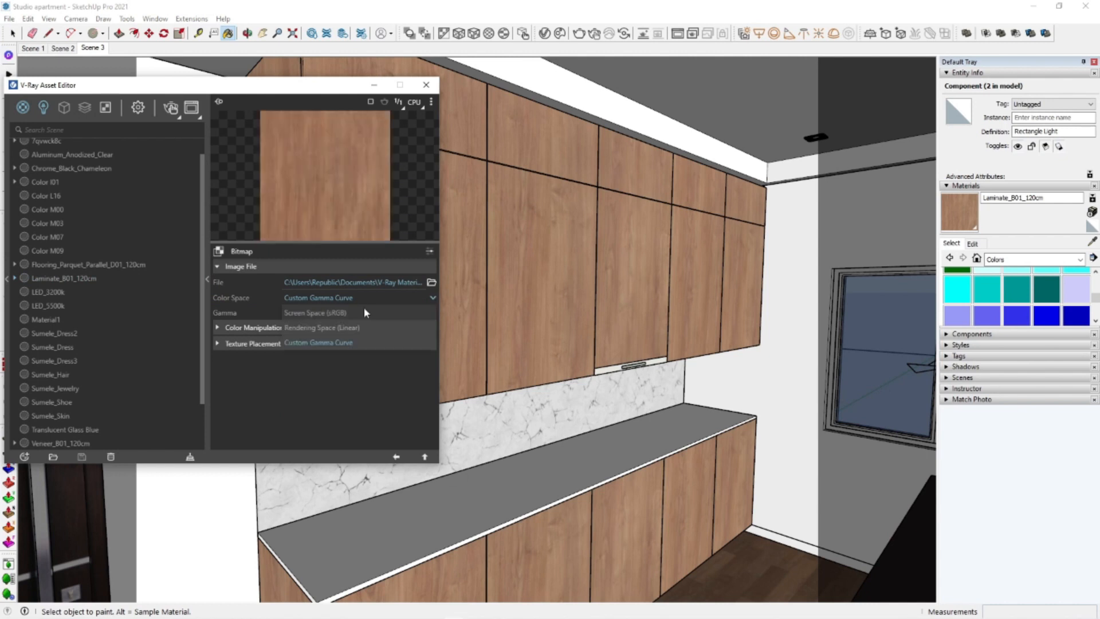
click(364, 313)
click(396, 457)
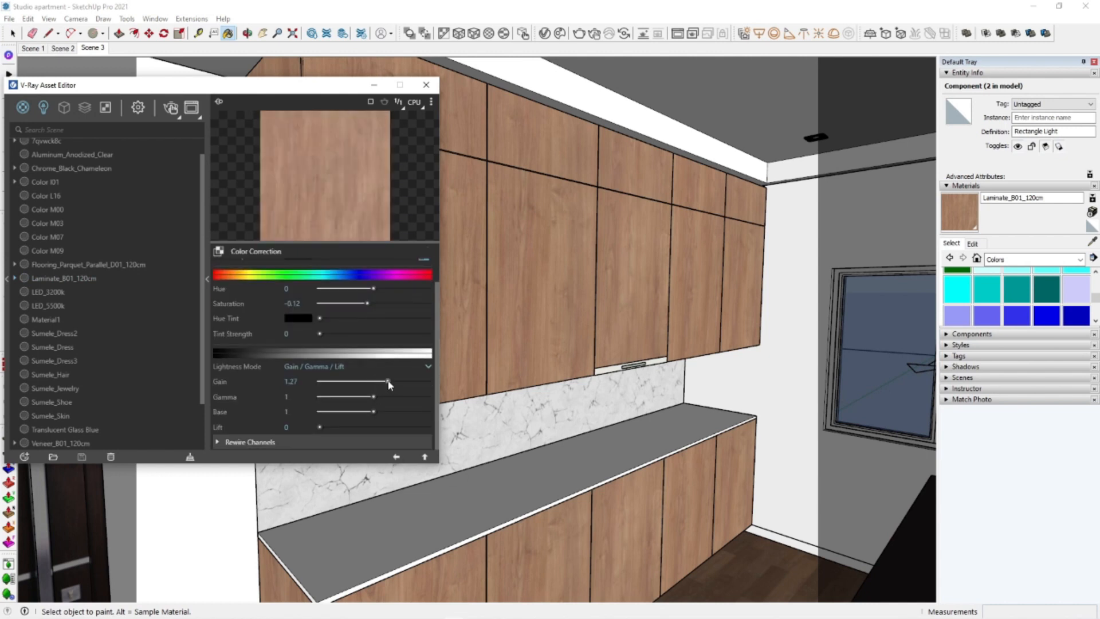
click(396, 456)
click(205, 280)
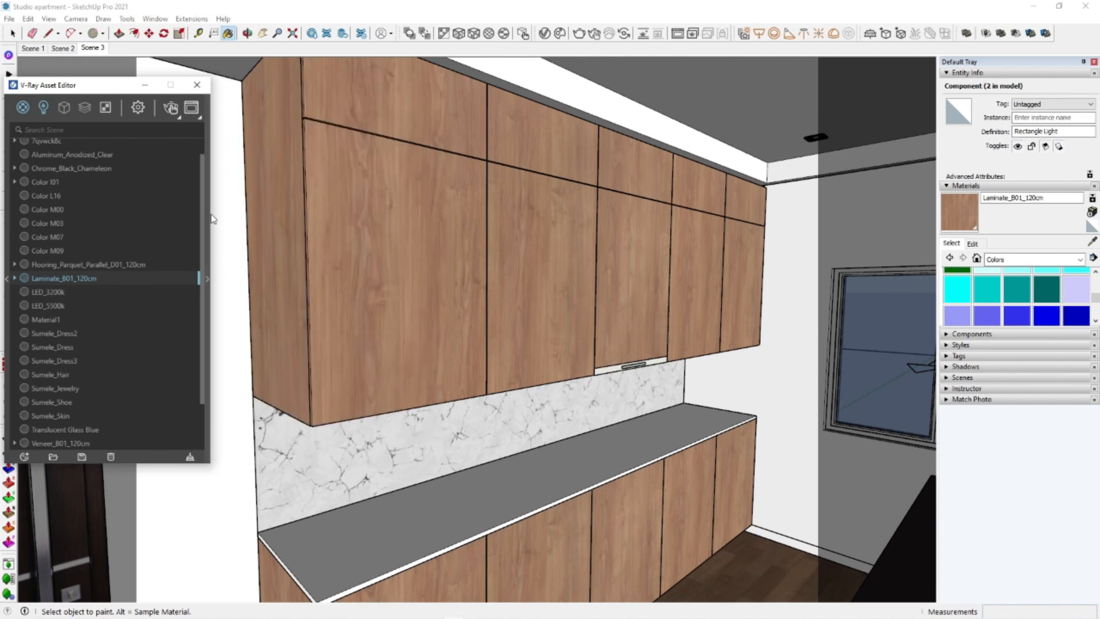
click(197, 85)
Give the marble backsplash material Color I01 a light grey reflection with glossiness 0.85
key(space)
middle_drag(466, 278, 476, 404)
click(546, 34)
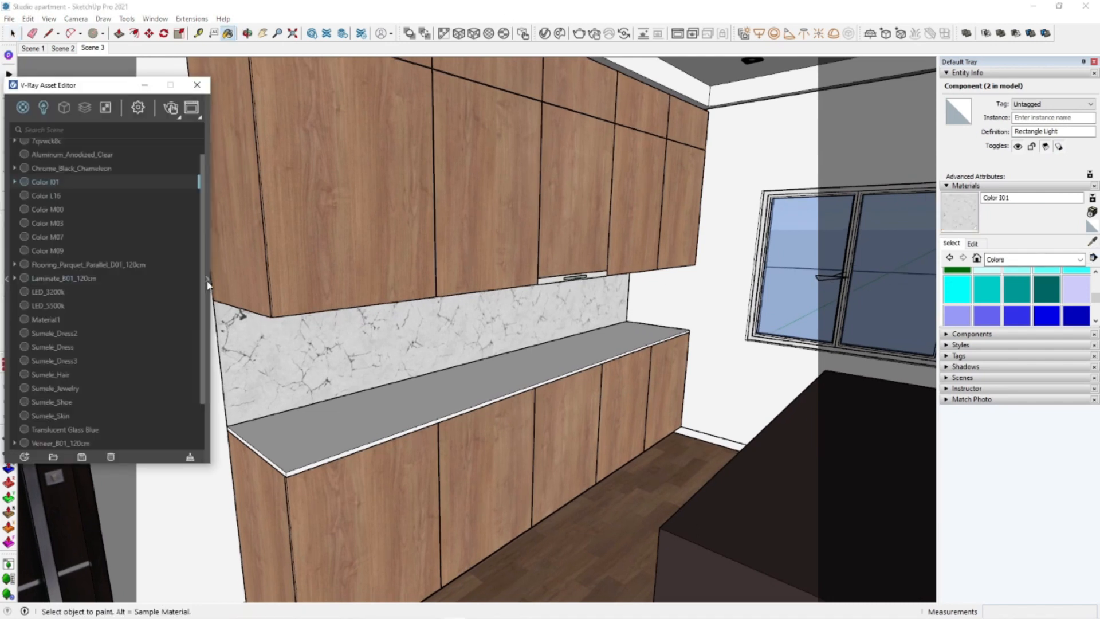
click(207, 280)
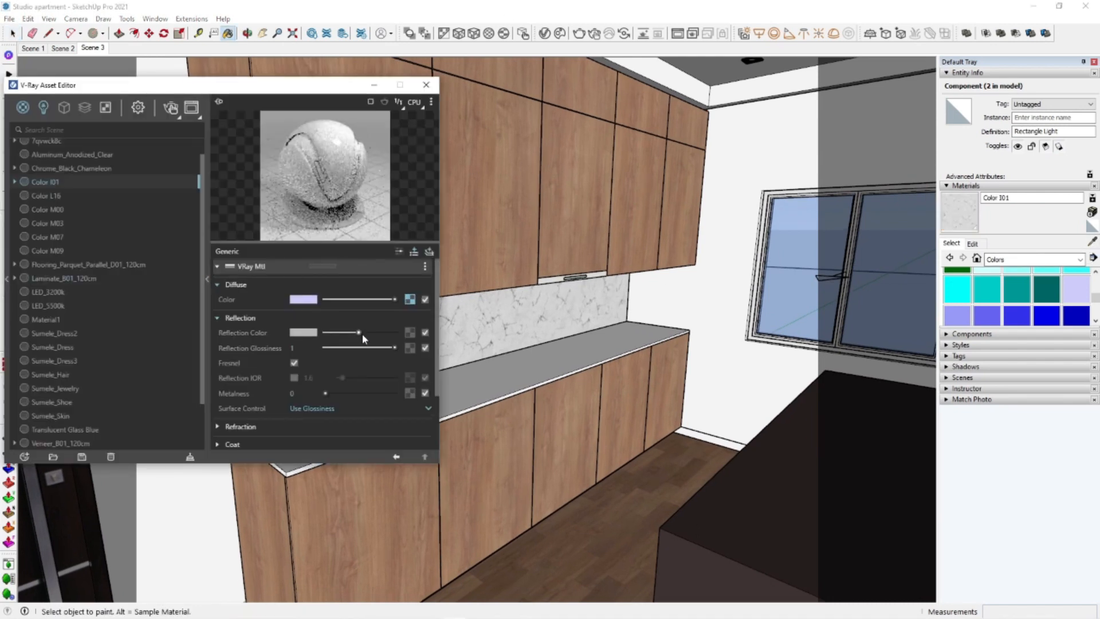
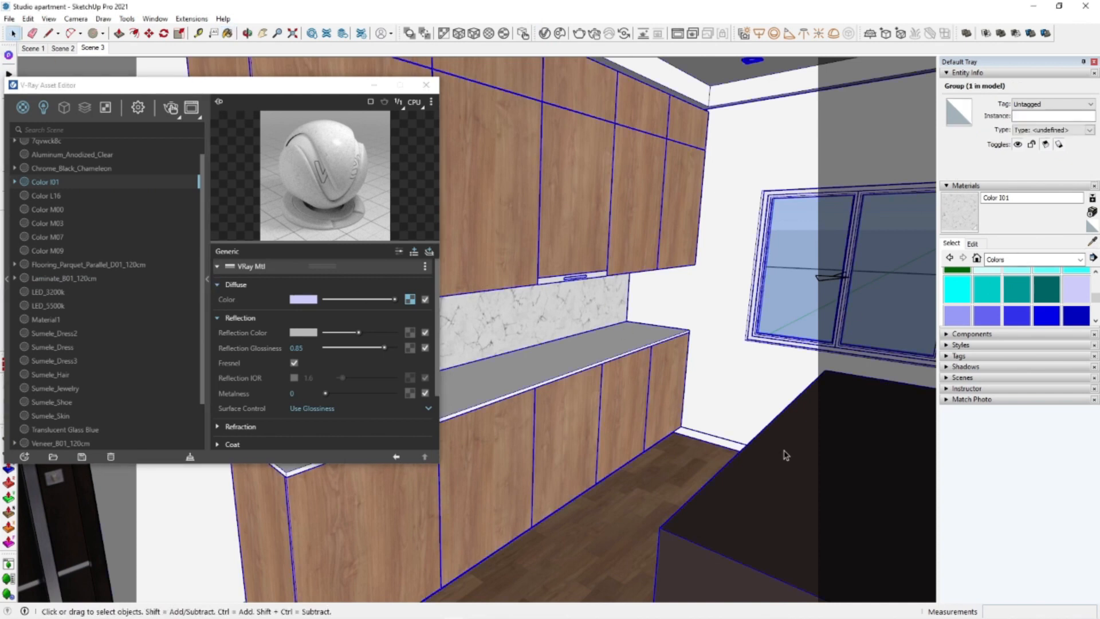
Sample the kitchen island's Color M03 material and review its reflection settings
click(1092, 242)
click(794, 442)
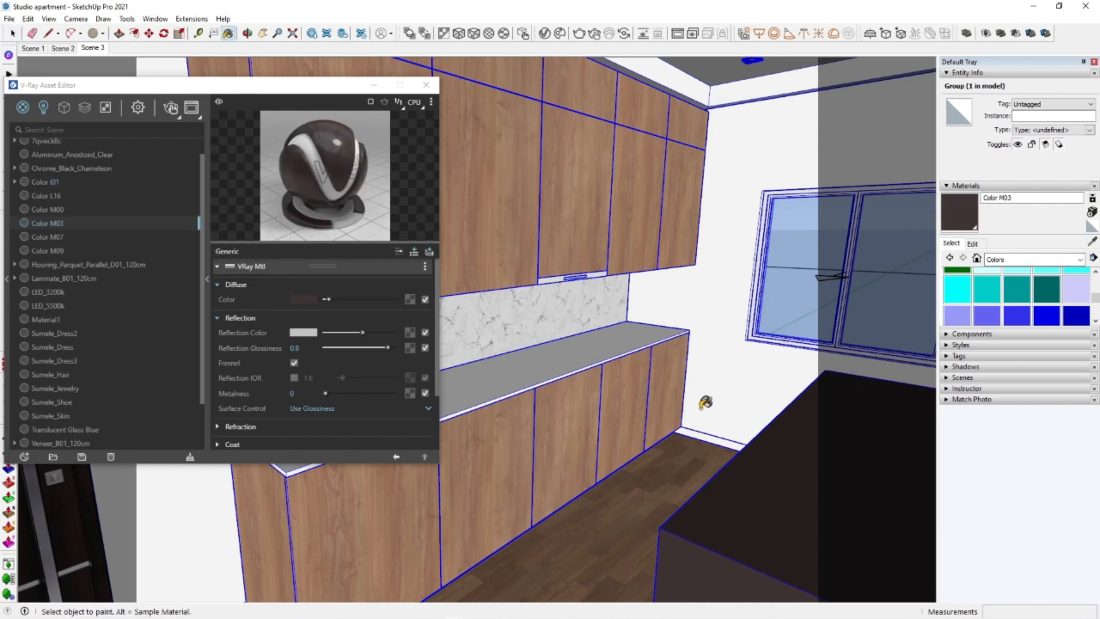
click(427, 85)
Sample the backsplash's Color I01 material and apply it to the kitchen worktop inside the cabinet group
click(13, 33)
click(537, 319)
key(space)
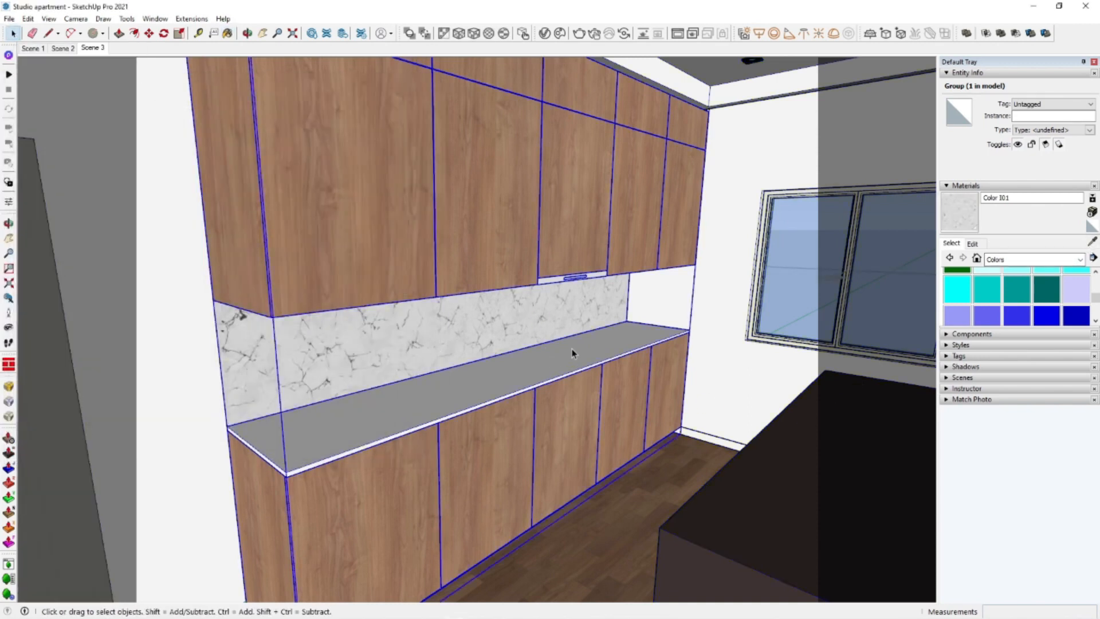
double_click(580, 350)
click(583, 342)
key(space)
click(768, 351)
click(768, 352)
mouse_move(768, 351)
middle_down()
mouse_move(712, 349)
mouse_move(757, 309)
middle_up()
click(797, 251)
right_click(783, 253)
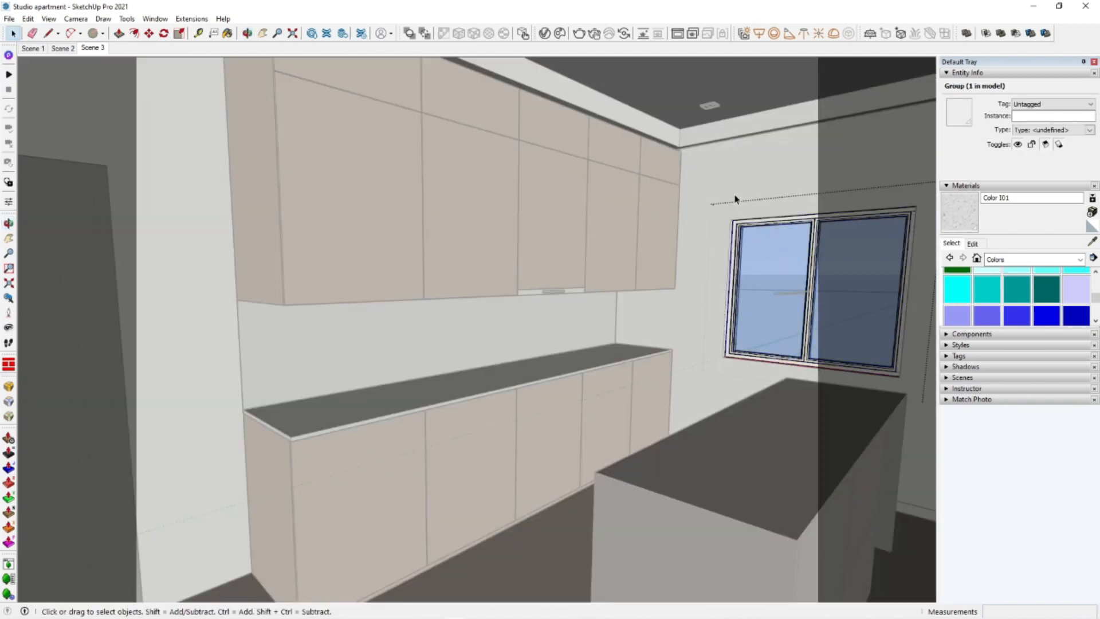
Return to Scene 3 and run a brief interactive render
click(93, 48)
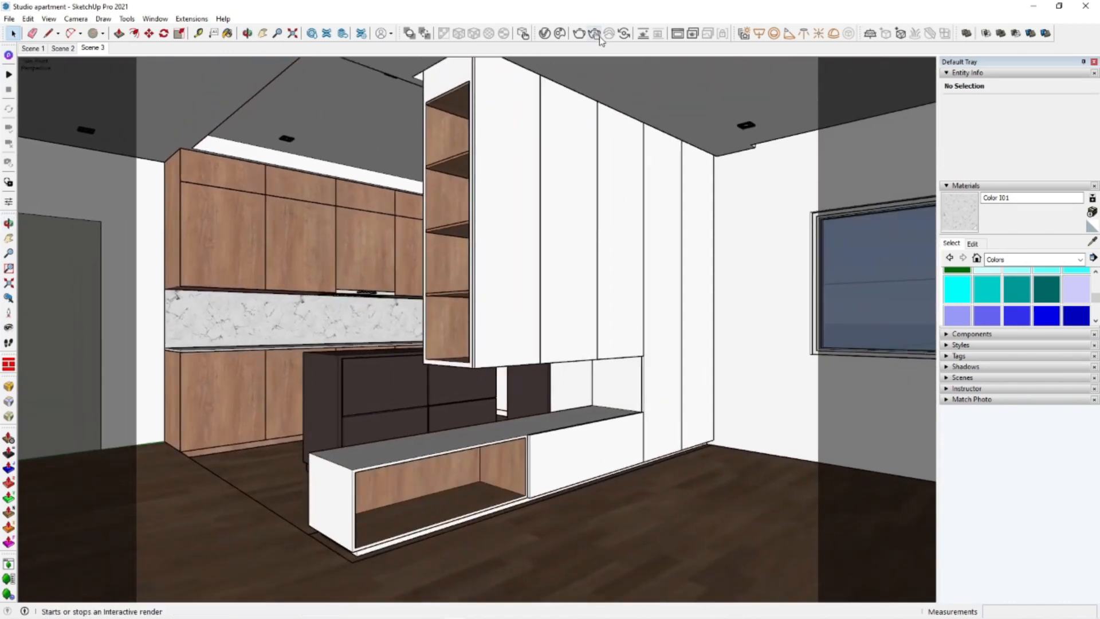
click(599, 37)
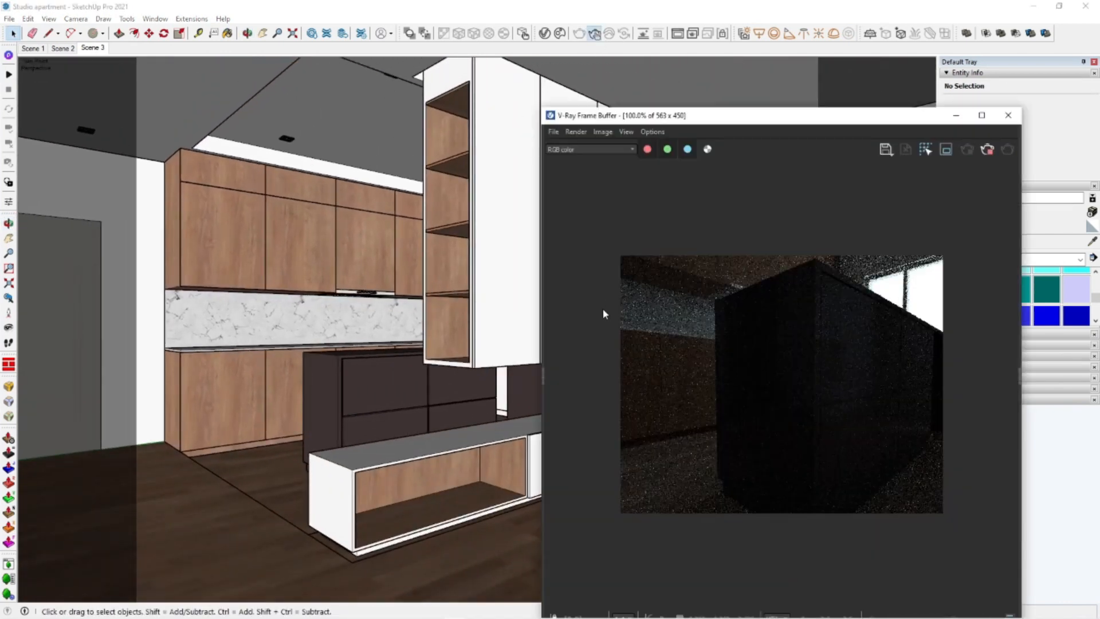
click(1008, 115)
Apply the library's LED 5500k emissive material to the narrow recessed face beside the cabinetry
mouse_move(596, 193)
middle_down()
mouse_move(577, 275)
mouse_move(592, 177)
mouse_move(386, 143)
mouse_move(356, 153)
middle_up()
scroll(564, 172, up, 5)
triple_click(442, 307)
click(441, 309)
mouse_move(442, 309)
middle_down()
mouse_move(423, 313)
mouse_move(435, 398)
mouse_move(438, 362)
middle_up()
click(544, 38)
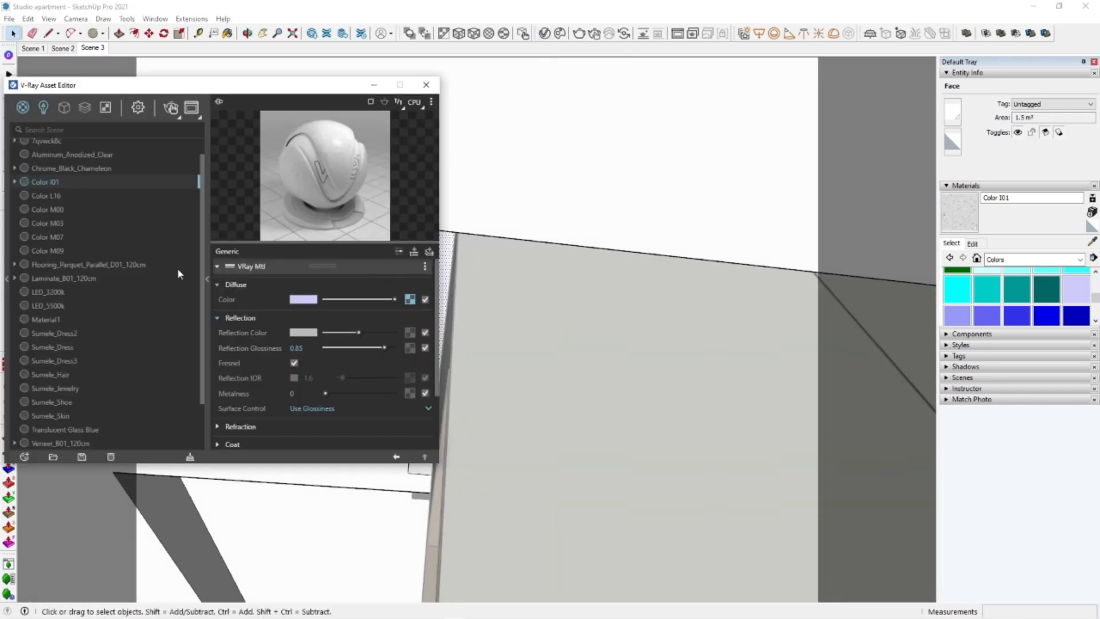
drag(195, 88, 658, 102)
click(473, 295)
scroll(401, 374, down, 1)
right_click(404, 361)
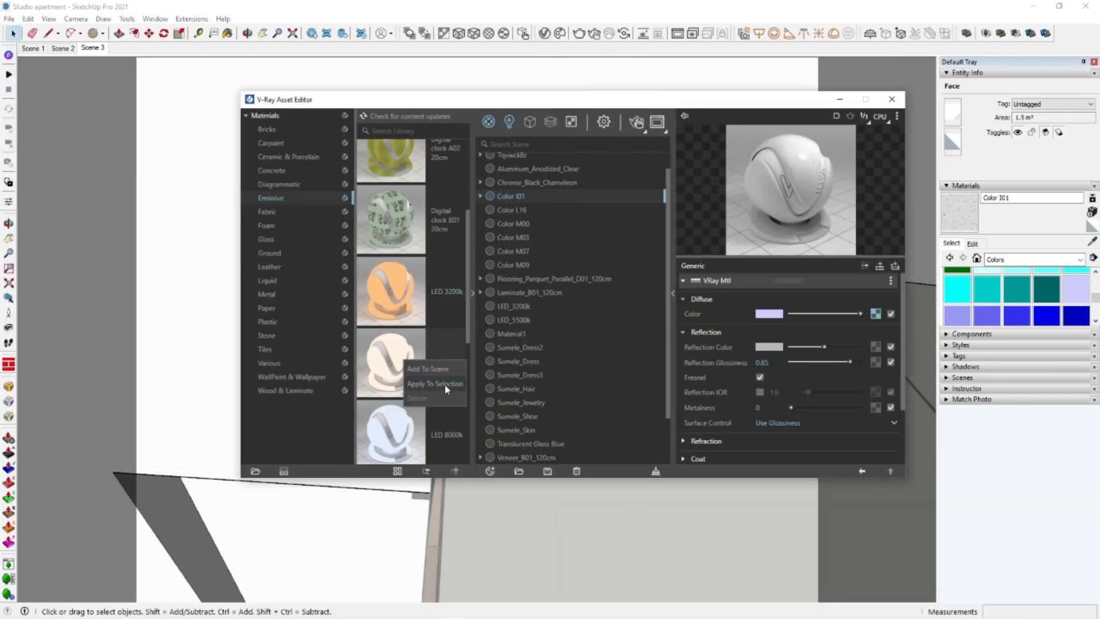
click(445, 386)
click(473, 297)
click(674, 297)
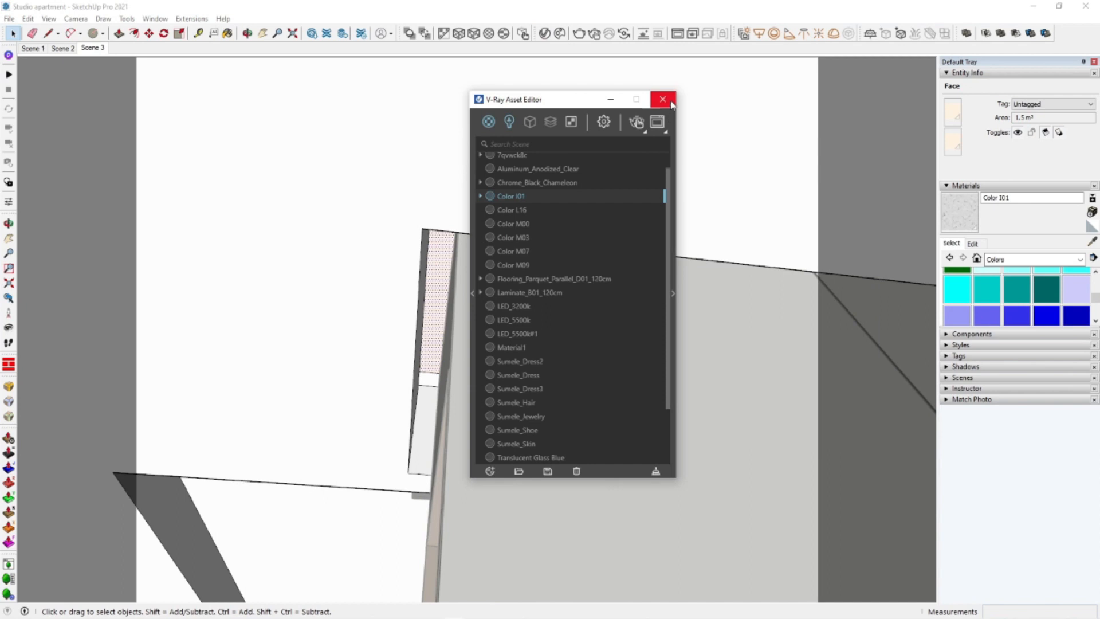
Sample the LED_5500k#1 material and set its emissive intensity to 2.7
click(1092, 243)
click(444, 255)
click(674, 294)
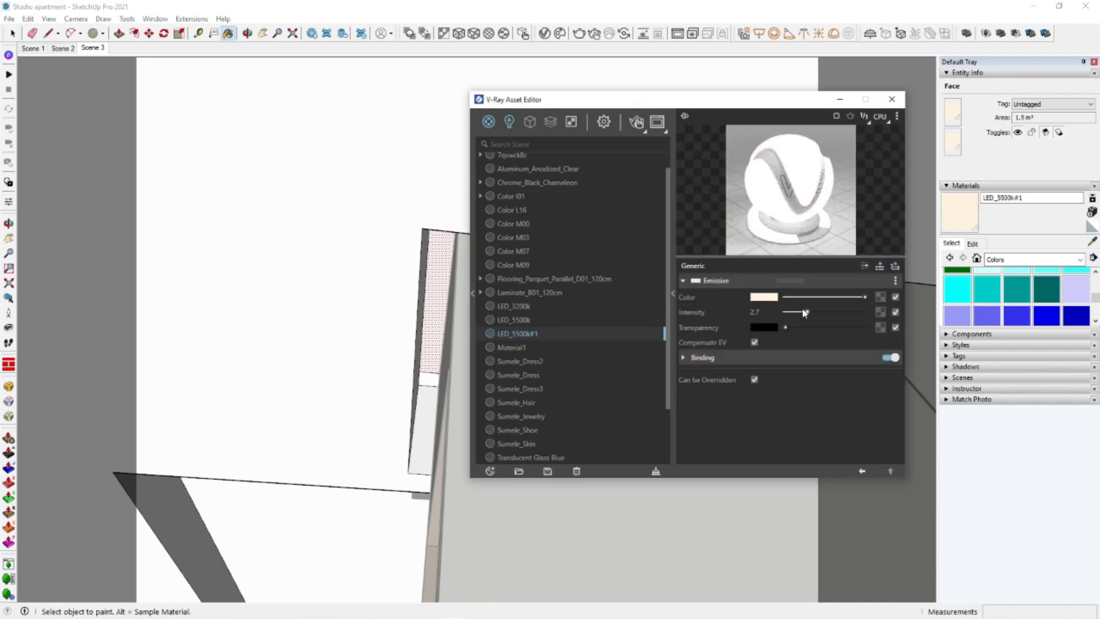
click(674, 294)
click(660, 99)
Restore the Scene 3 view and check the new LED strip in an interactive render
mouse_move(429, 375)
middle_down()
mouse_move(757, 329)
mouse_move(594, 147)
middle_up()
middle_drag(532, 97, 467, 276)
key(space)
click(93, 49)
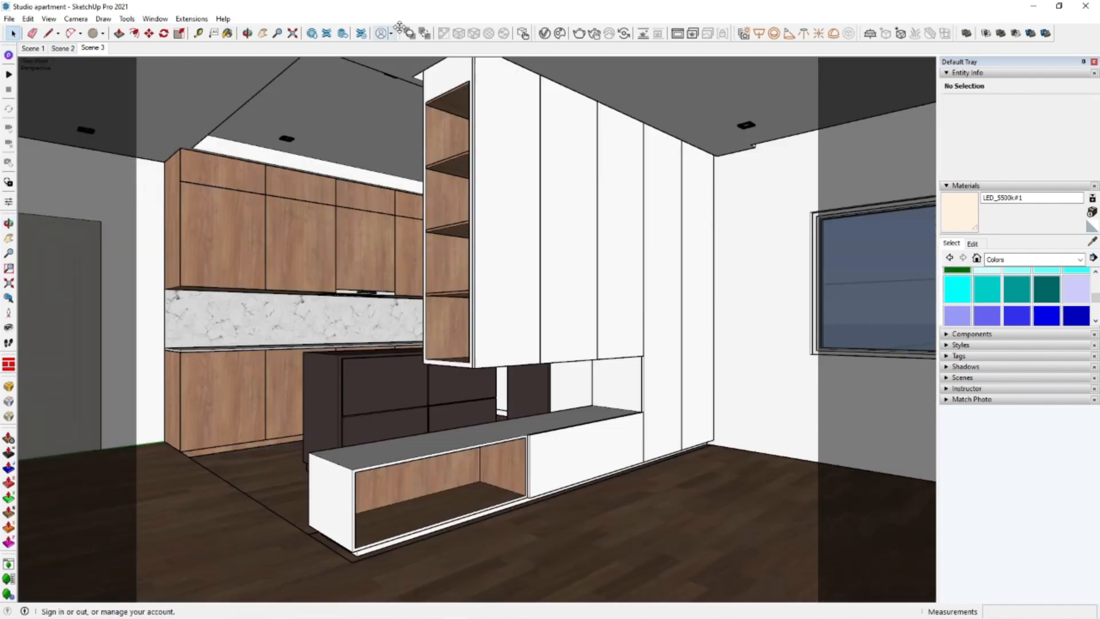
click(595, 33)
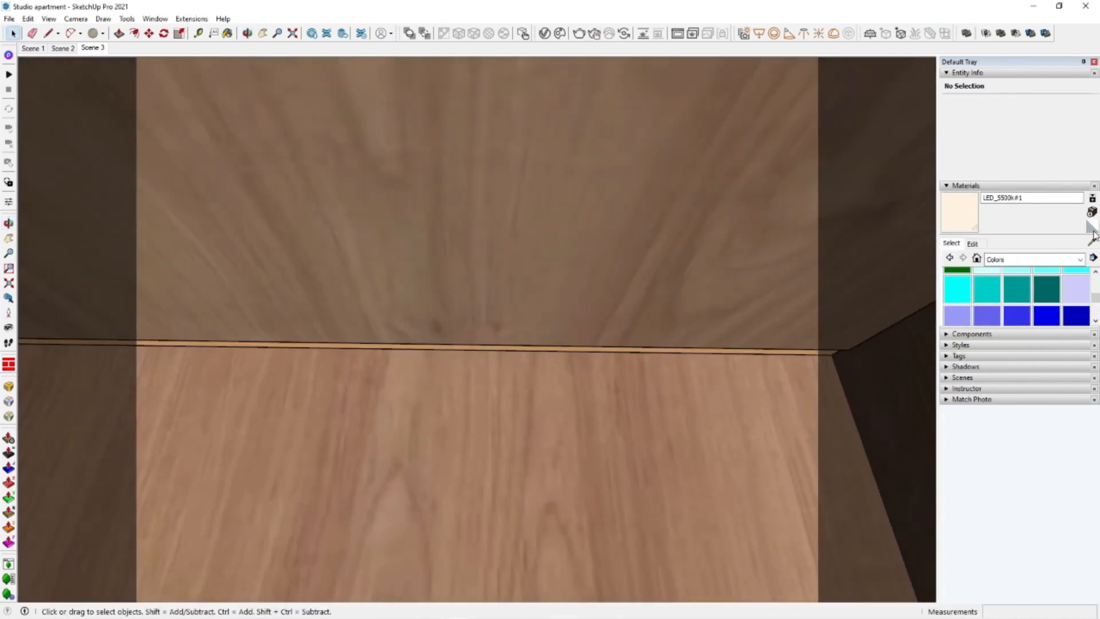
Sample the LED_3200k material from the existing light strip inside the wooden shelf compartment
click(1093, 241)
middle_drag(579, 344, 435, 455)
click(761, 387)
scroll(484, 393, down, 10)
scroll(435, 455, up, 10)
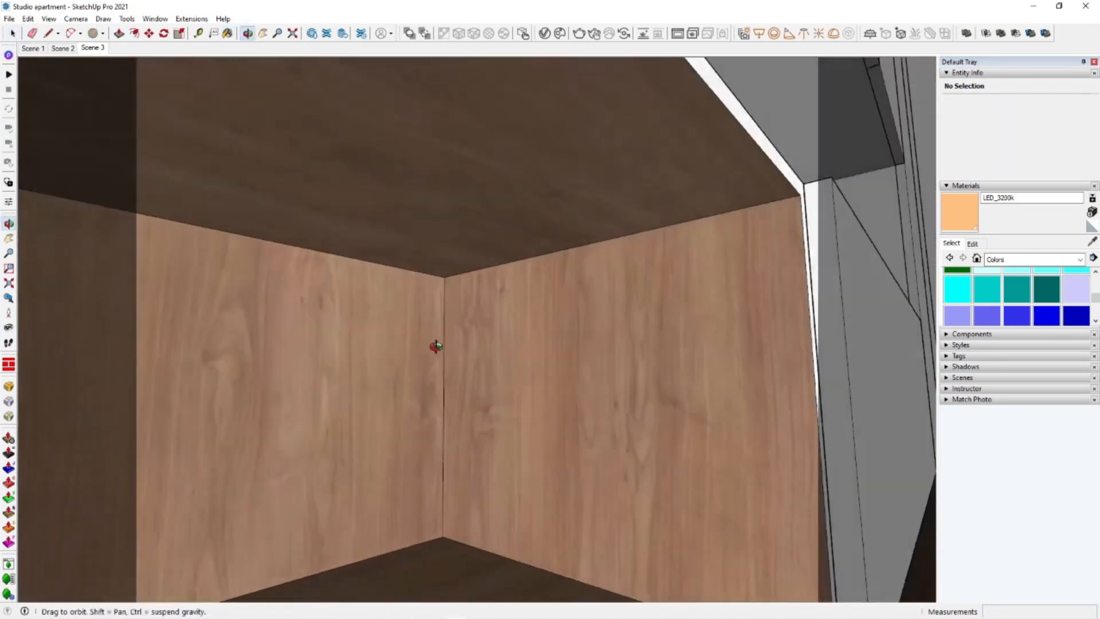
Form a narrow strip along the wooden niche's upper back edge and paint it with LED_3200k
key(space)
click(478, 351)
key(m)
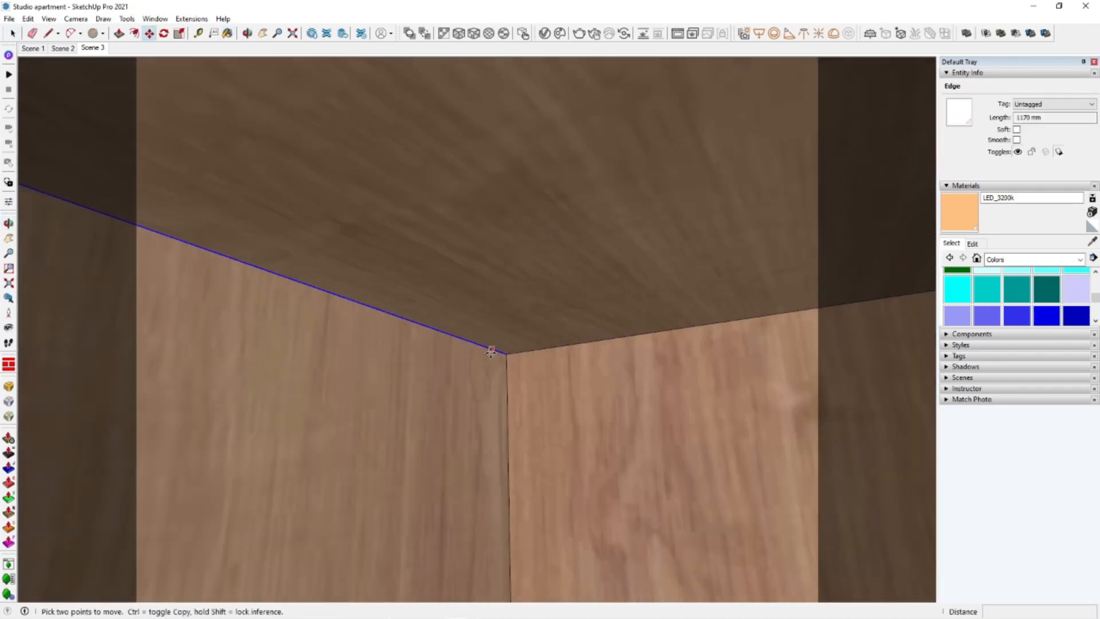
click(524, 351)
key(p)
click(506, 350)
click(508, 348)
key(b)
click(507, 335)
mouse_move(506, 335)
middle_down()
mouse_move(355, 385)
mouse_move(231, 497)
middle_up()
Close the groups opened for editing around the niche
key(space)
scroll(231, 496, down, 8)
middle_drag(462, 273, 429, 228)
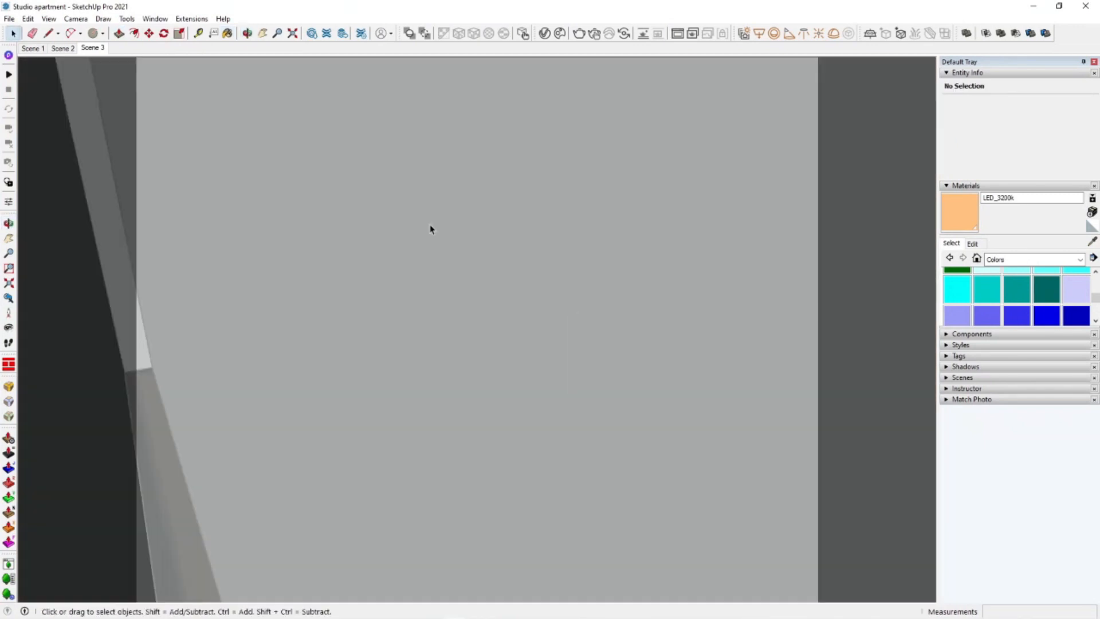
scroll(314, 338, up, 3)
right_click(364, 198)
click(376, 205)
middle_drag(376, 205, 534, 301)
right_click(433, 104)
click(445, 111)
Open the shelf component and draw a V-Ray rectangle light over its LED_3200k strip
scroll(648, 236, up, 4)
scroll(489, 398, down, 4)
scroll(510, 358, up, 4)
click(512, 357)
double_click(534, 301)
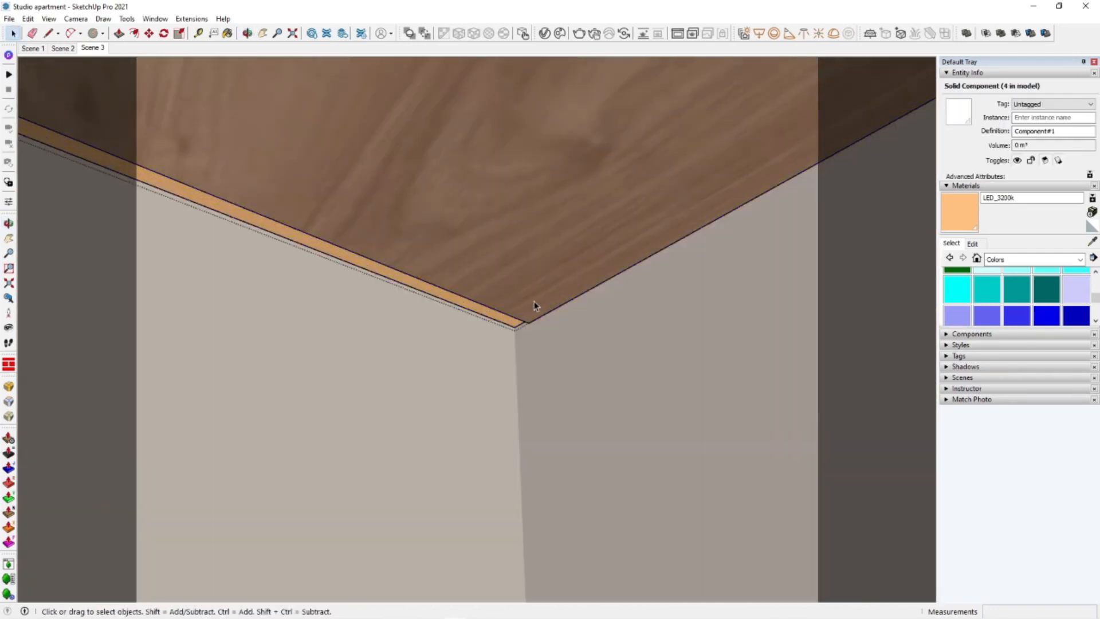
click(534, 300)
click(760, 33)
middle_drag(559, 338, 624, 344)
middle_drag(447, 327, 315, 399)
scroll(440, 338, up, 3)
click(13, 34)
Move the rectangle light slightly below the shelf's LED strip
middle_drag(487, 321, 623, 356)
middle_drag(860, 448, 629, 356)
scroll(629, 349, up, 2)
click(627, 340)
click(629, 349)
scroll(627, 343, up, 5)
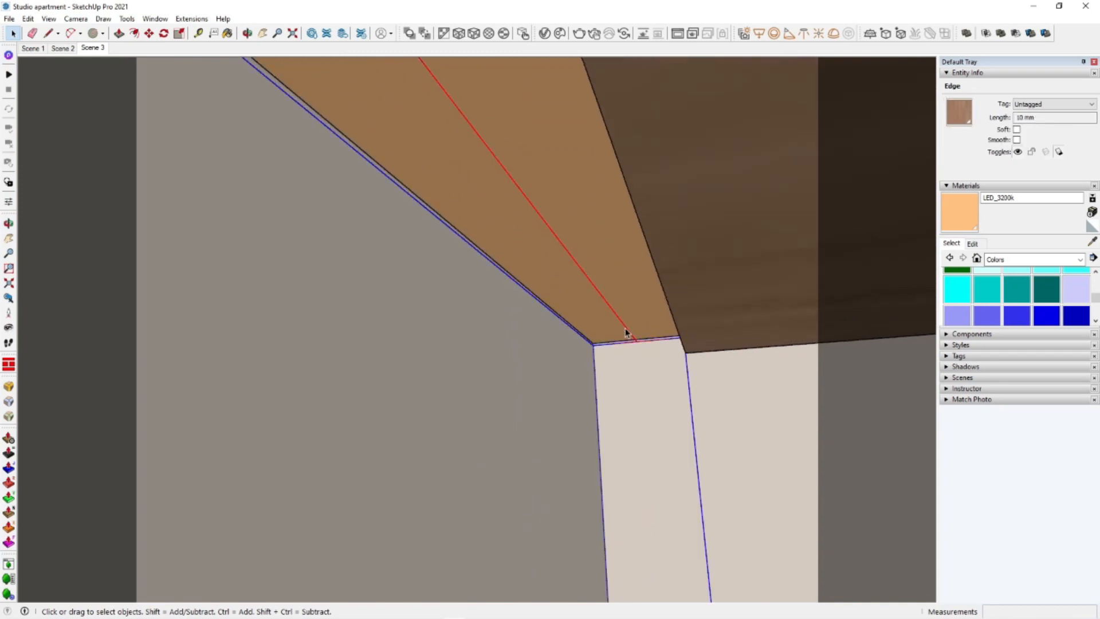
key(m)
click(573, 354)
key(space)
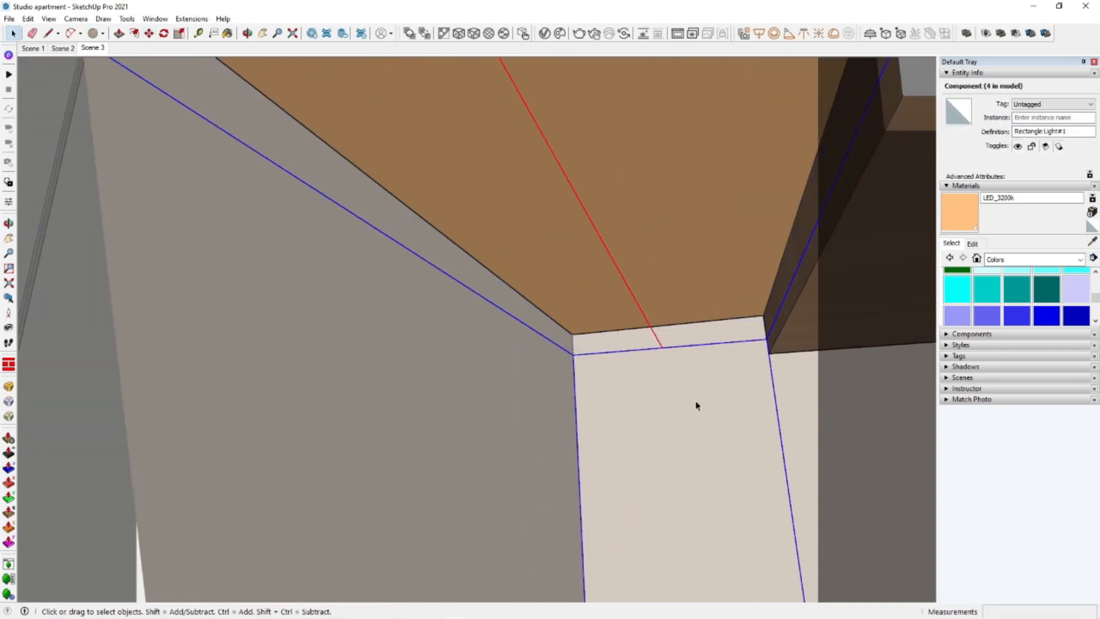
Return to Scene 3, close the open groups and start an interactive render of the room
click(697, 406)
click(93, 50)
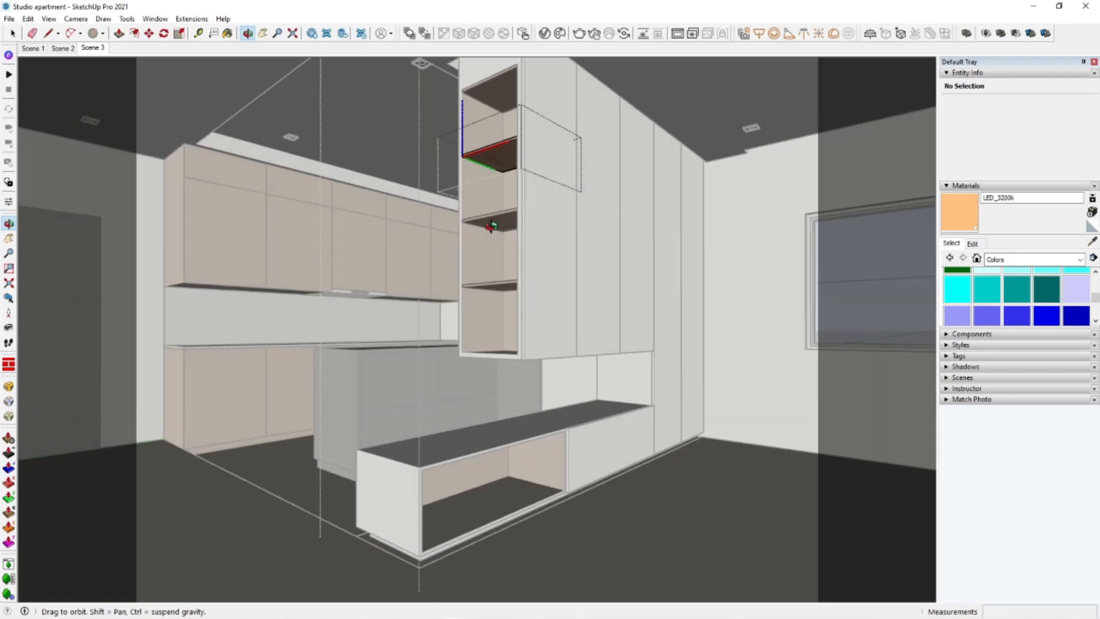
right_click(319, 158)
right_click(293, 152)
click(304, 159)
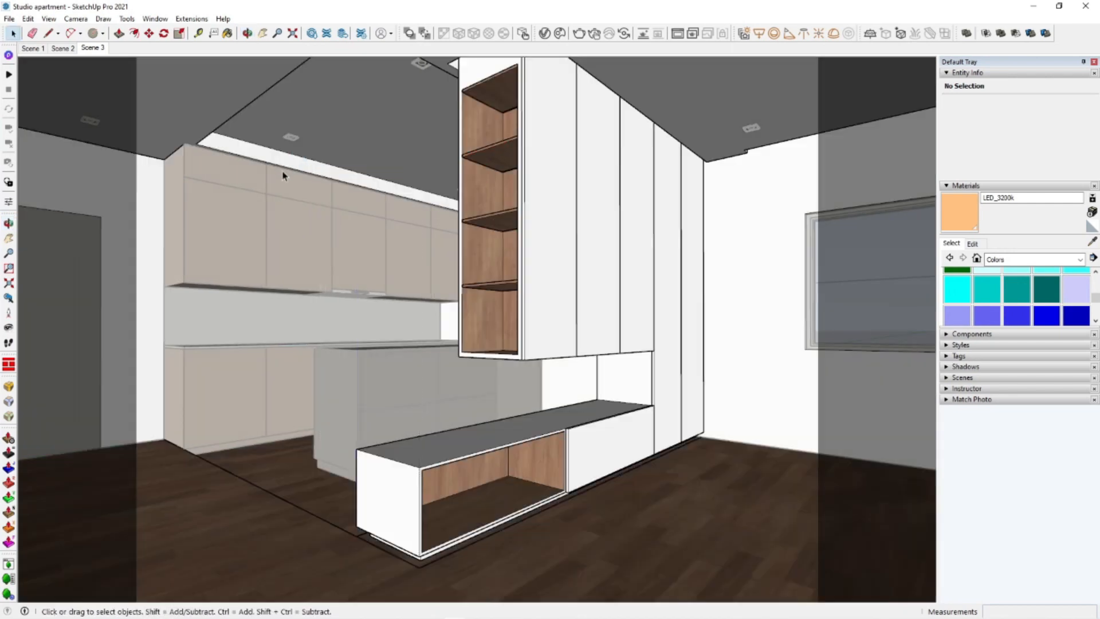
double_click(293, 207)
right_click(92, 143)
click(112, 152)
click(599, 36)
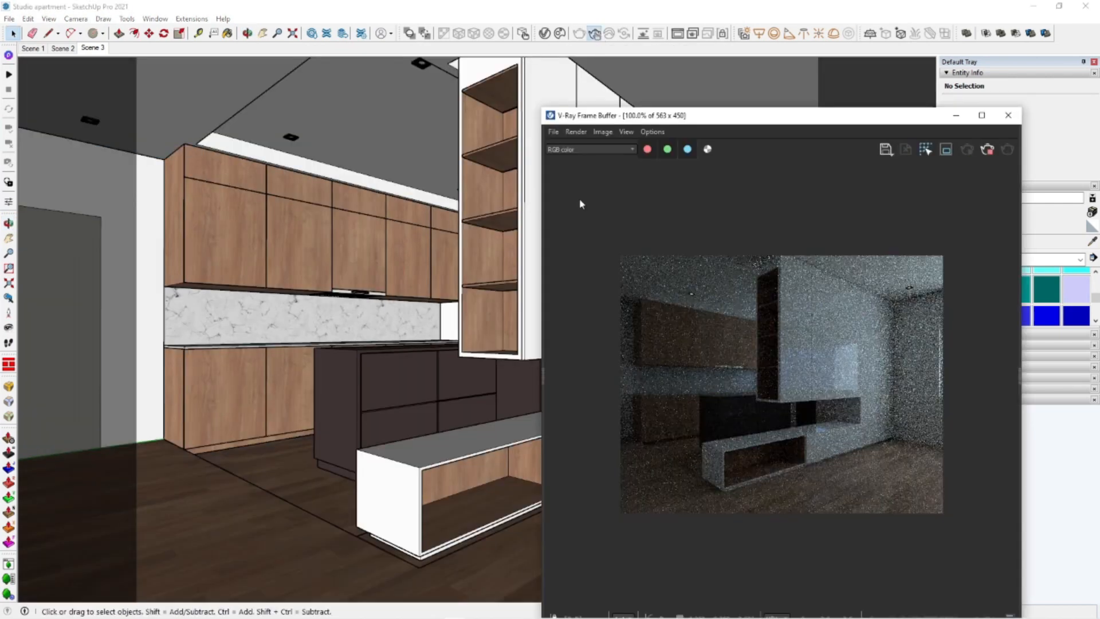
Select a rectangle light inside the open shelf unit and set the Rectangle Light#1 colour temperature to 3500 K
scroll(469, 215, up, 2)
middle_drag(469, 215, 659, 197)
shift+middle_drag(659, 198, 467, 181)
scroll(467, 179, up, 1)
click(467, 175)
double_click(467, 175)
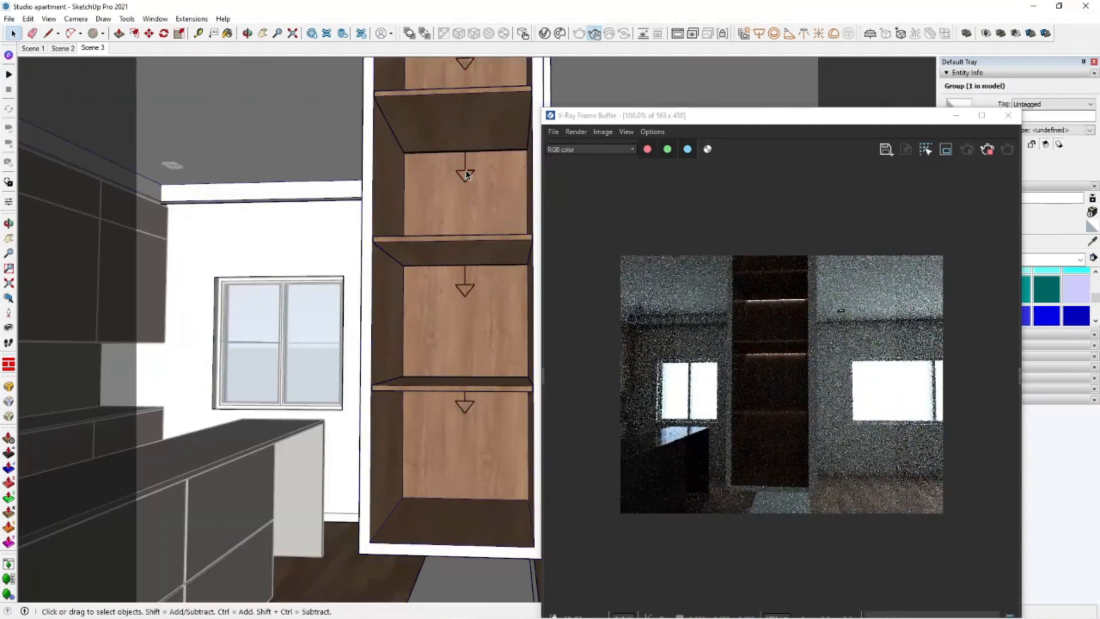
click(469, 175)
click(541, 34)
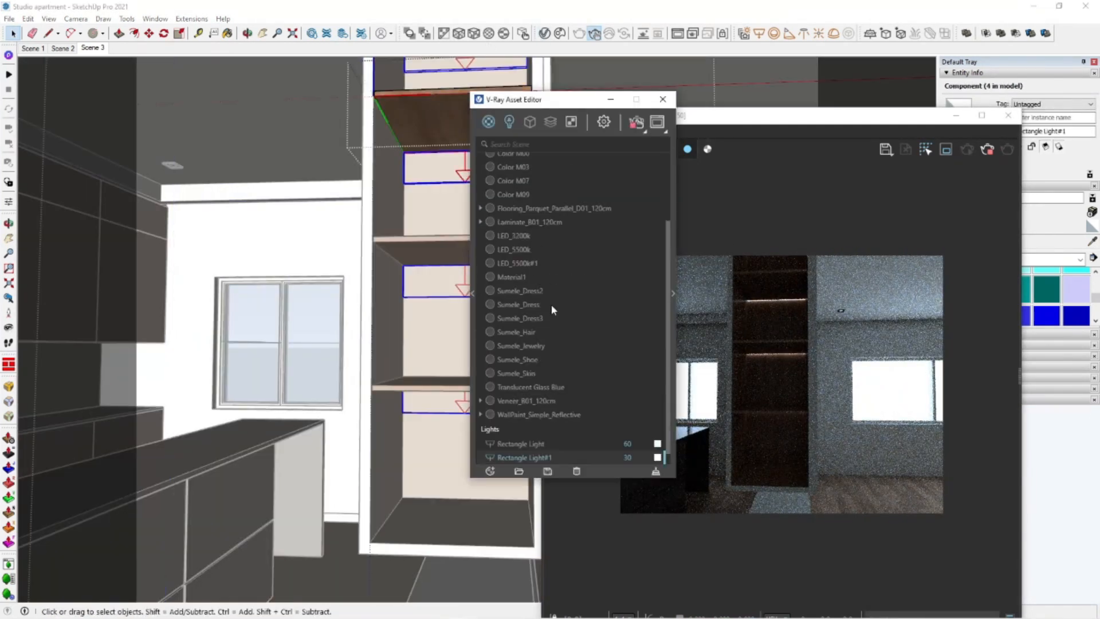
scroll(653, 240, down, 5)
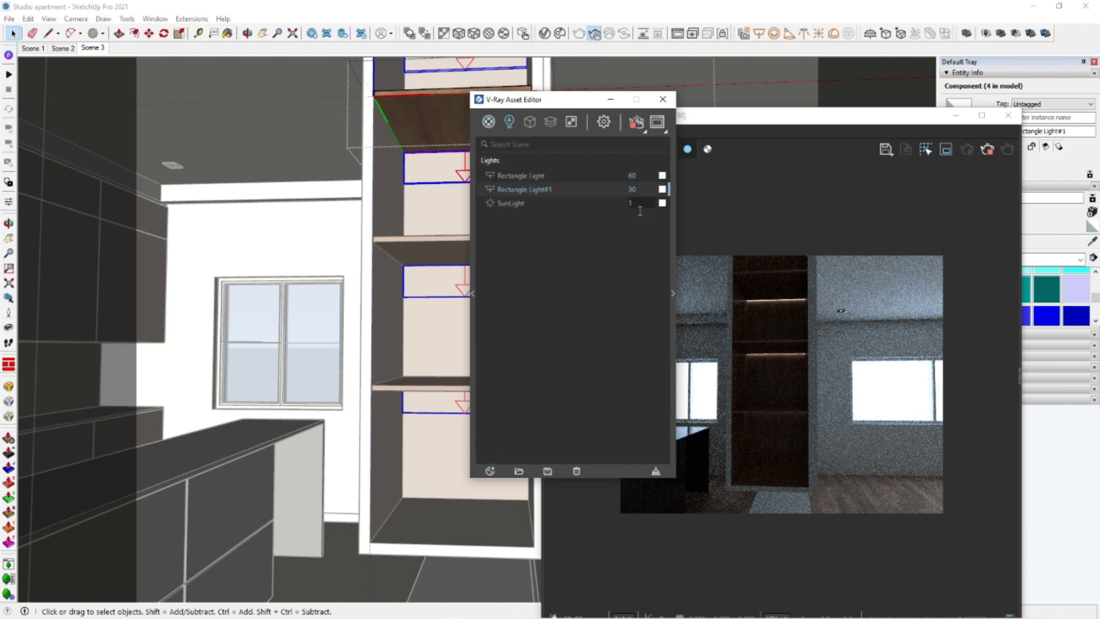
click(663, 189)
text(3500)
key(Return)
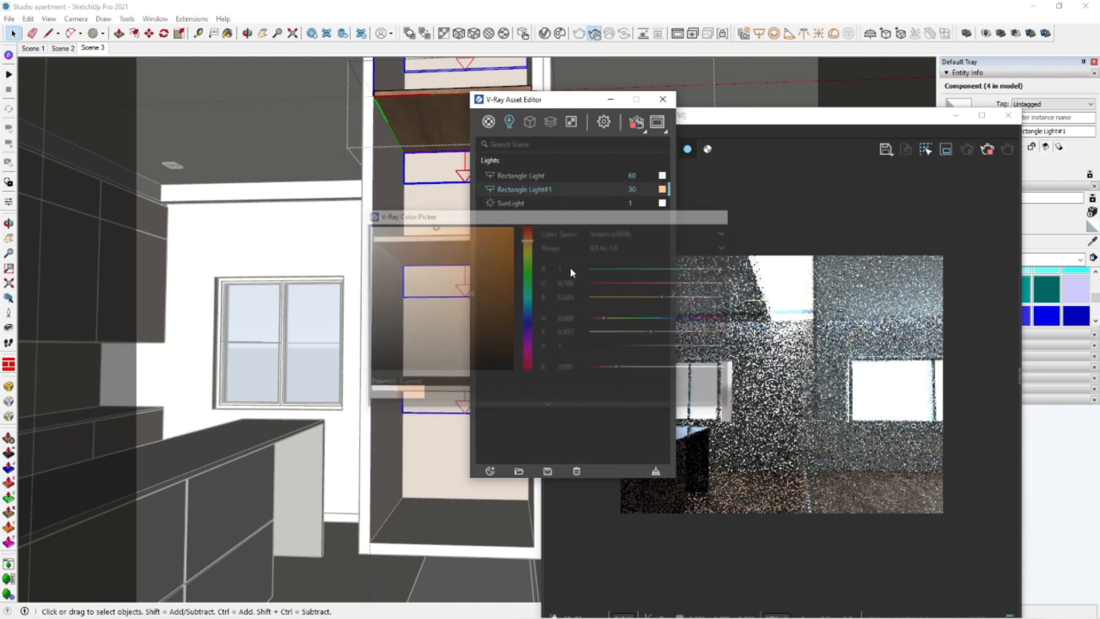
Set the intensity of Rectangle Light#1 to 50
drag(583, 107, 281, 119)
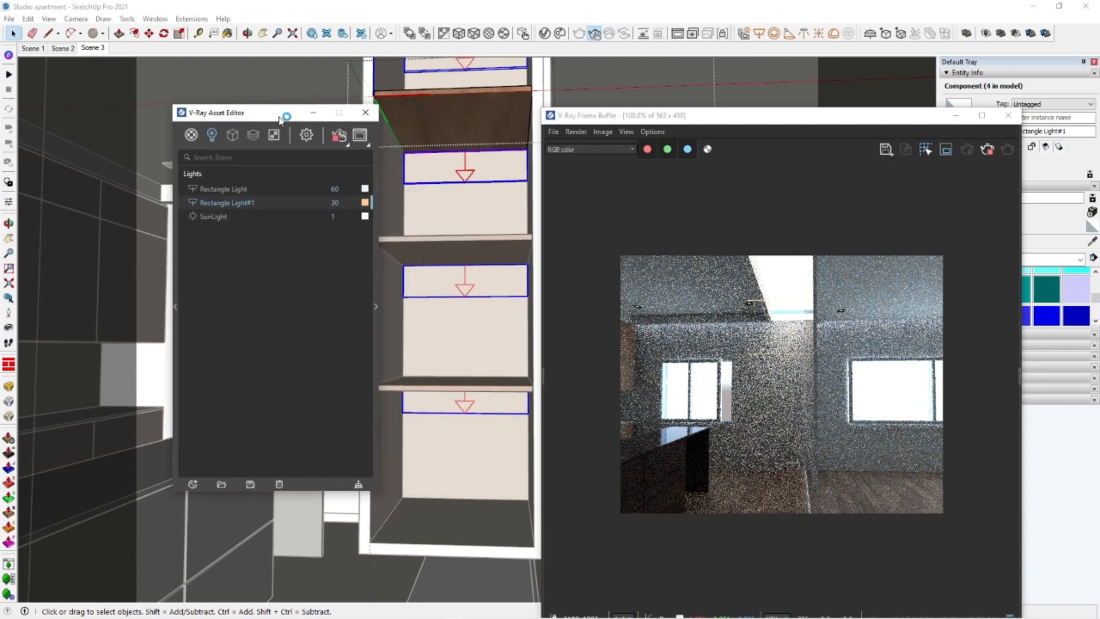
double_click(334, 203)
text(5)
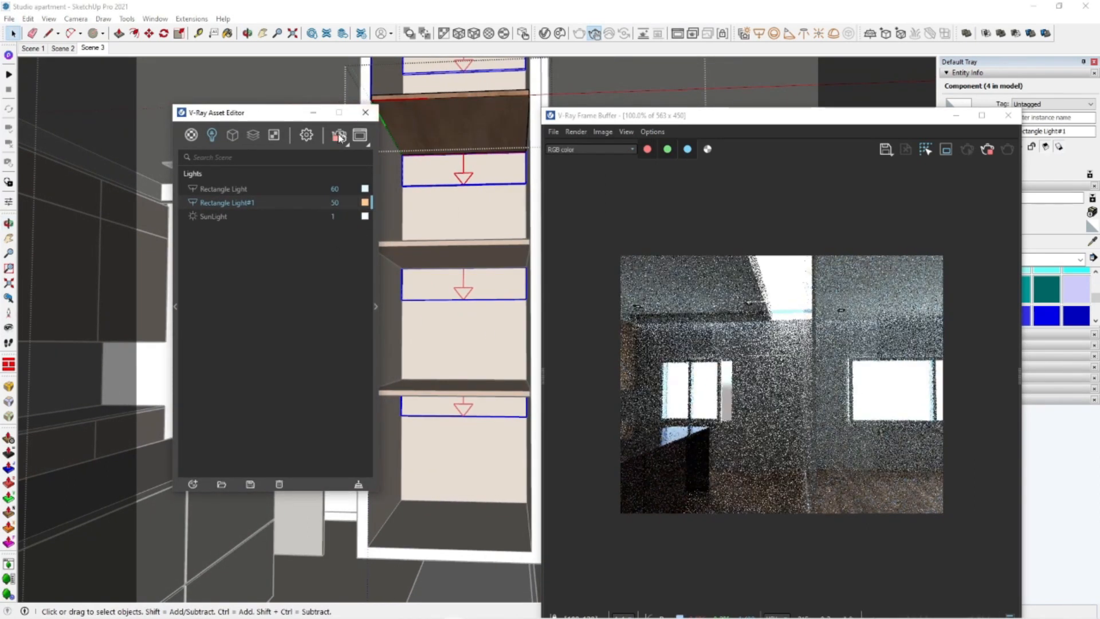
Stop the interactive render and close the shelf groups opened for editing
right_click(261, 90)
click(281, 93)
double_click(293, 304)
right_click(302, 189)
click(318, 196)
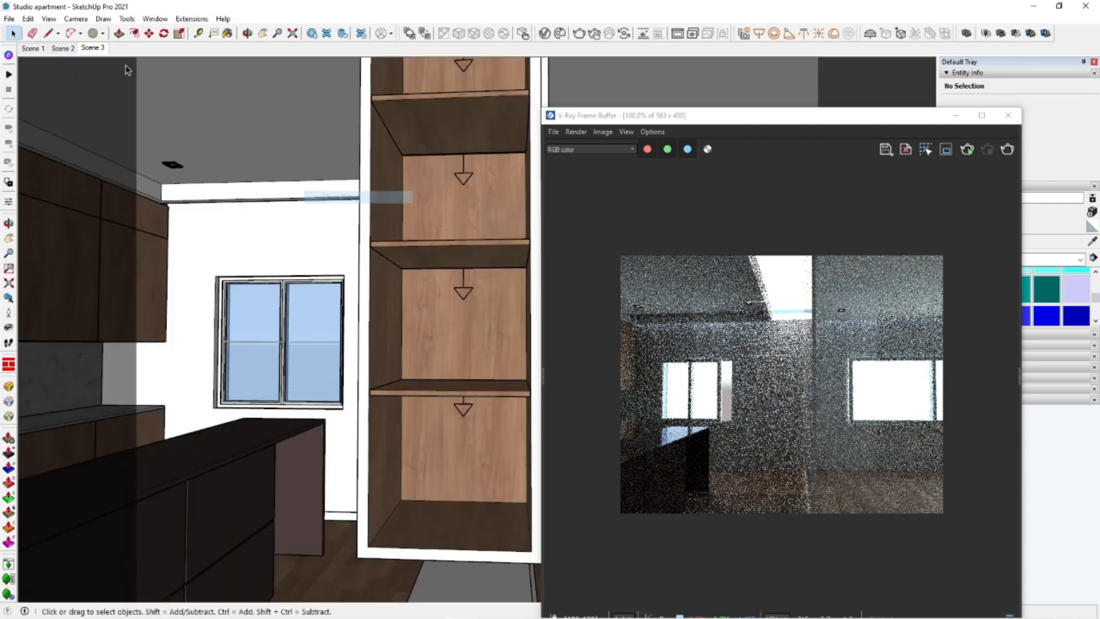
Restart the interactive render and check the lit shelves from Scene 3, Scene 2 and Scene 1
click(93, 49)
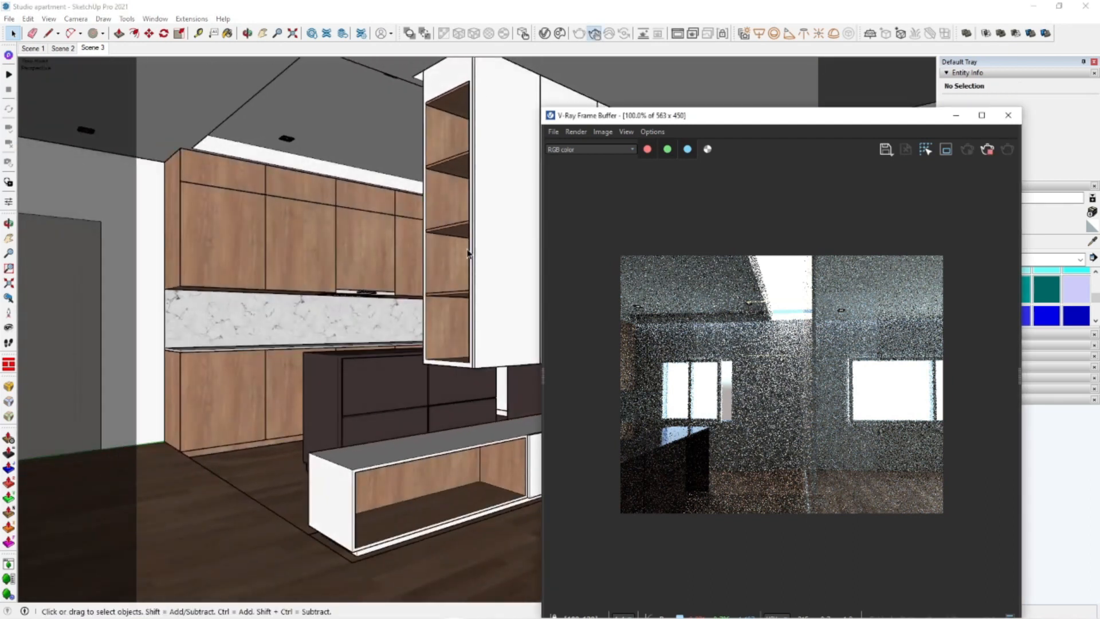
middle_drag(412, 380, 452, 393)
click(63, 49)
key(Page_Up)
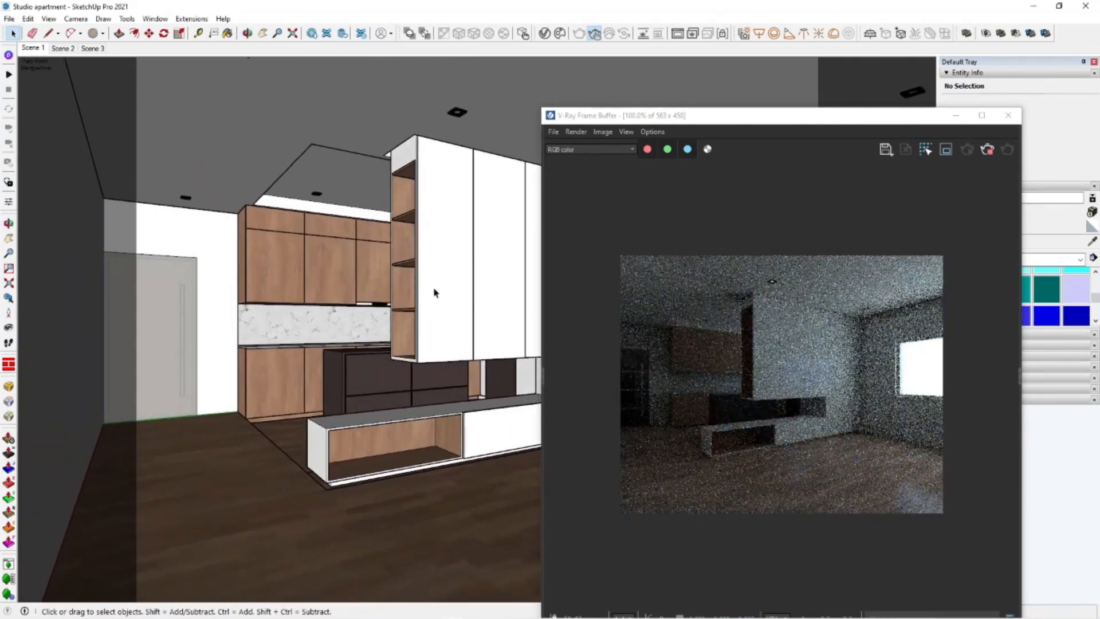
middle_drag(434, 293, 451, 316)
Return to Scene 3 and walk to a new viewpoint showing the kitchen, lit shelf unit and low bench
click(92, 47)
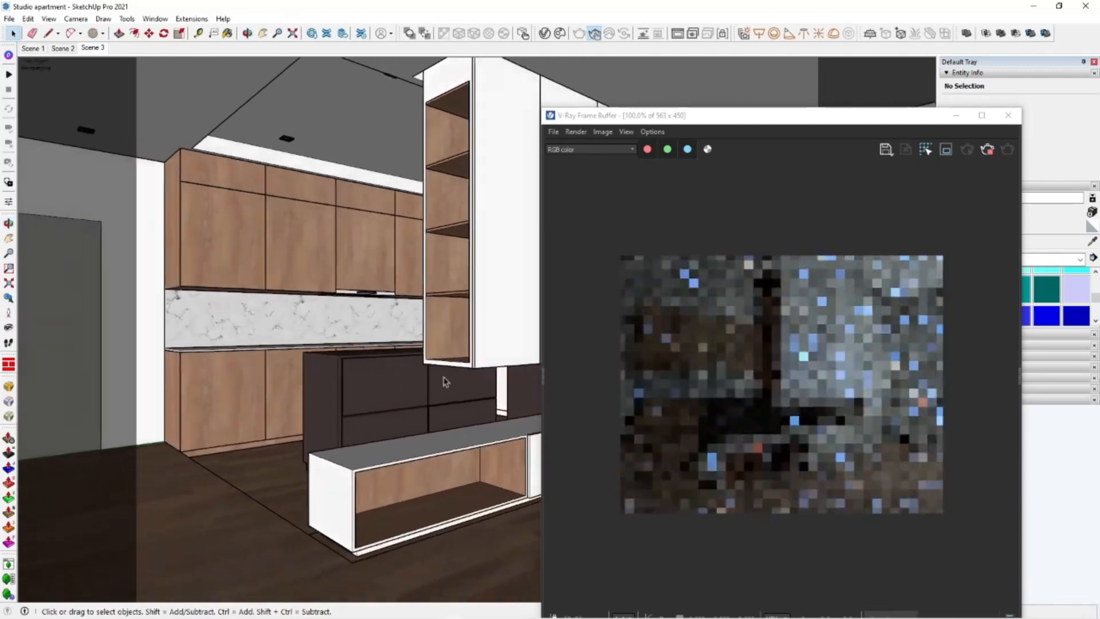
middle_drag(423, 474, 372, 422)
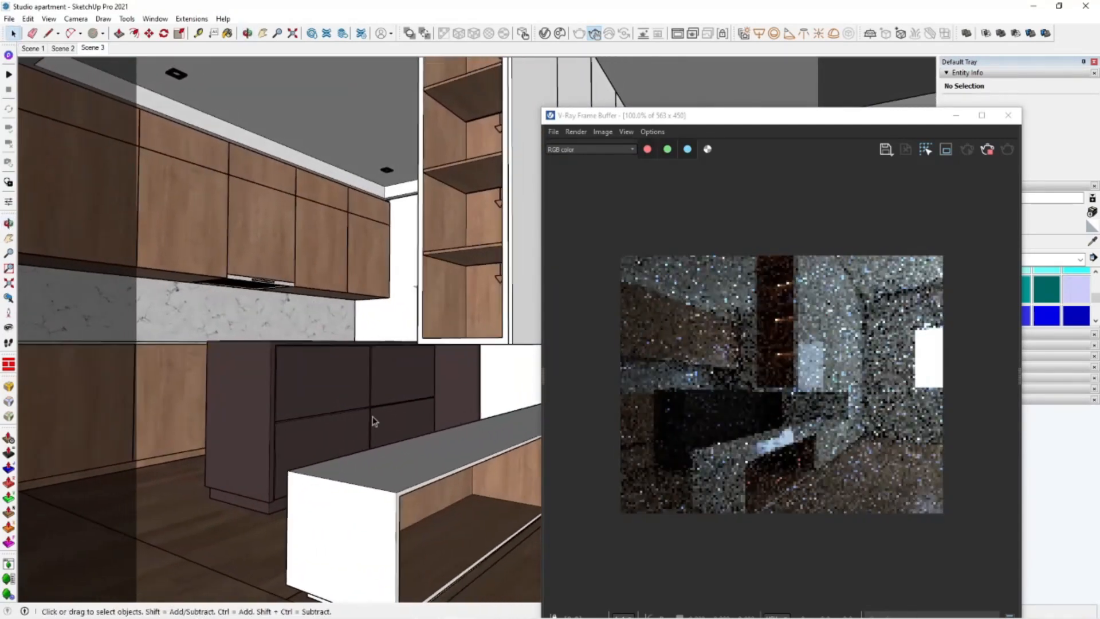
drag(377, 377, 355, 447)
click(10, 344)
mouse_move(396, 368)
shift+middle_down()
mouse_move(386, 390)
mouse_move(322, 363)
mouse_move(411, 377)
shift+middle_up()
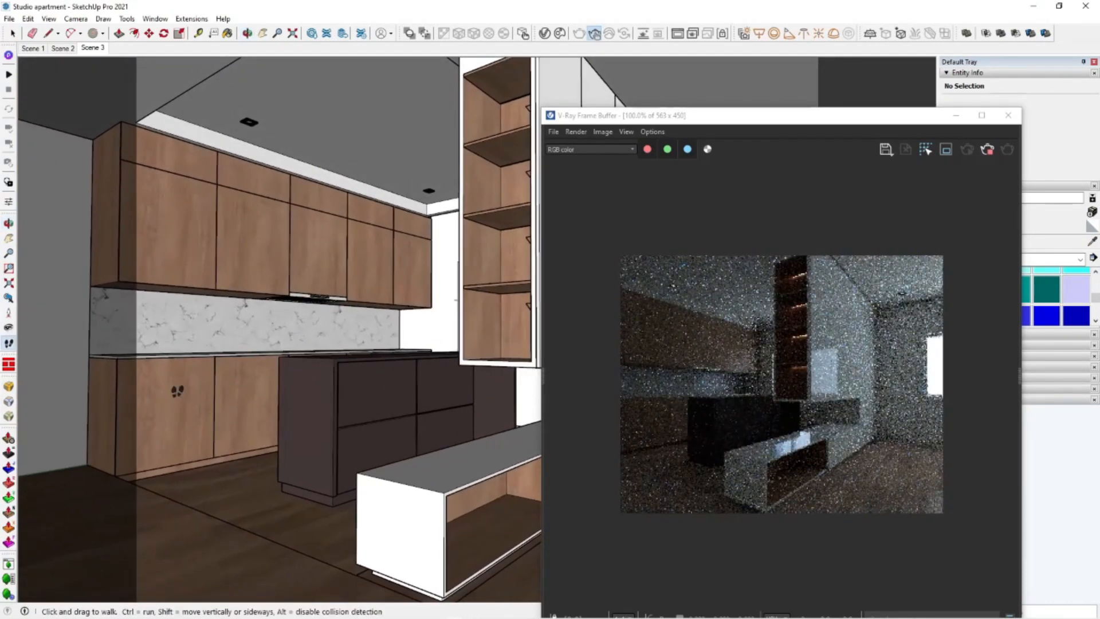
drag(862, 117, 668, 92)
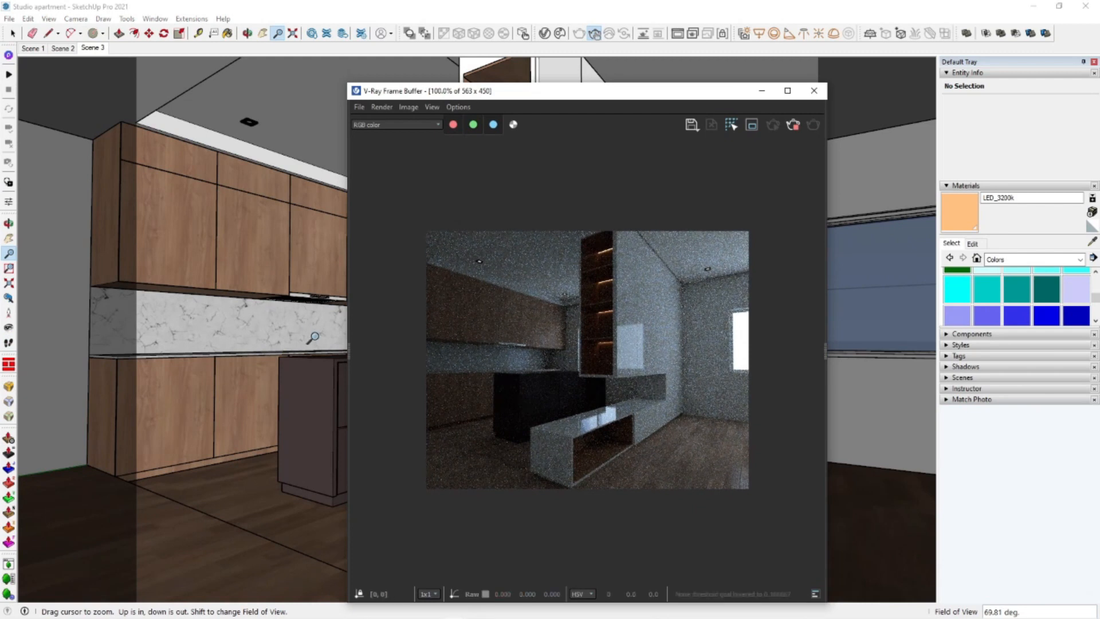
Try a camera field of view of 80 degrees for the kitchen view
click(996, 609)
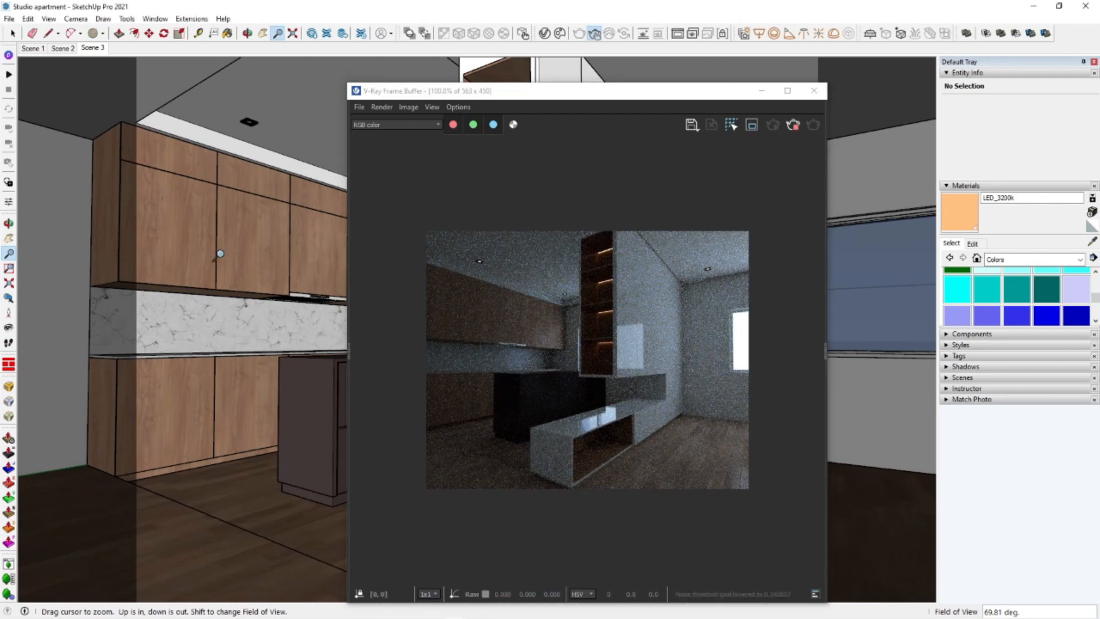
text(80)
key(Return)
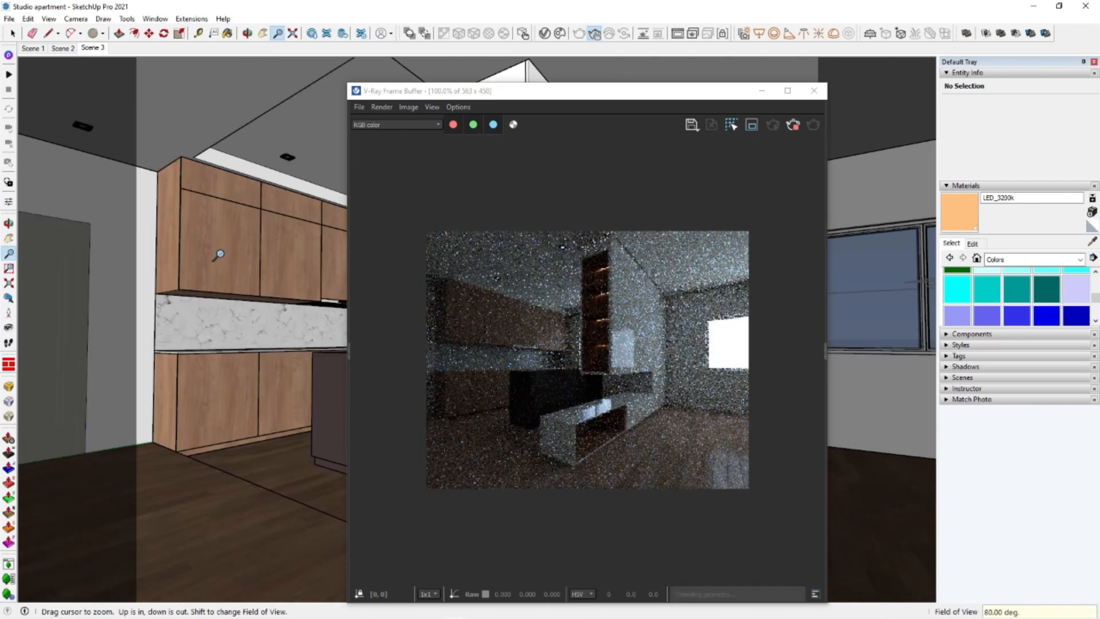
Set the camera's field of view to 75 degrees and update Scene 3 with the new view
text(75)
key(Return)
scroll(266, 277, up, 1)
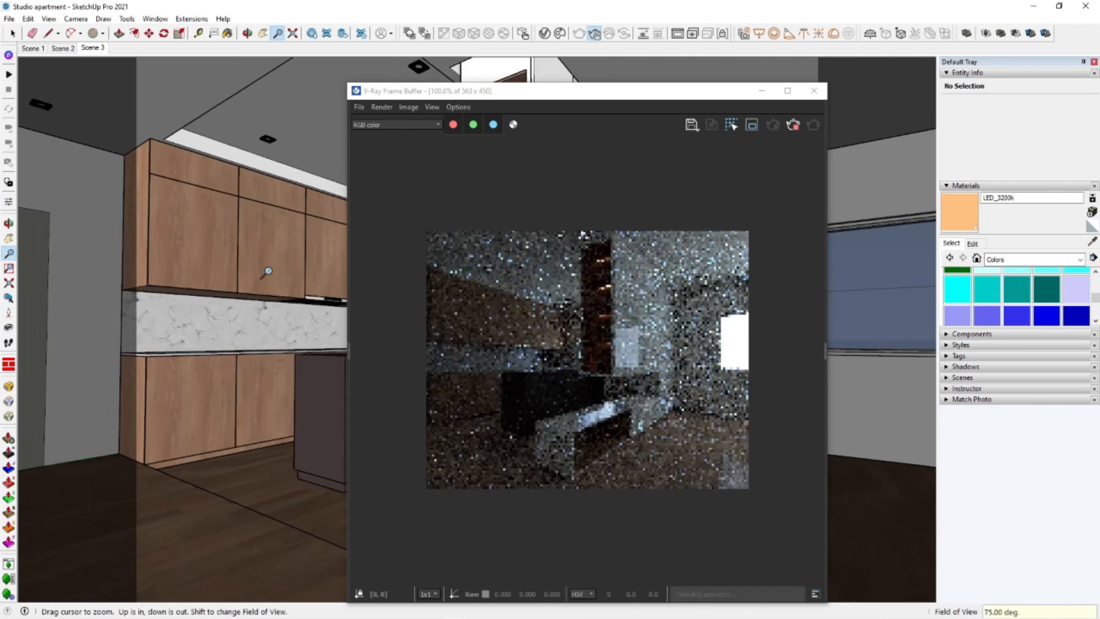
right_click(95, 50)
click(118, 98)
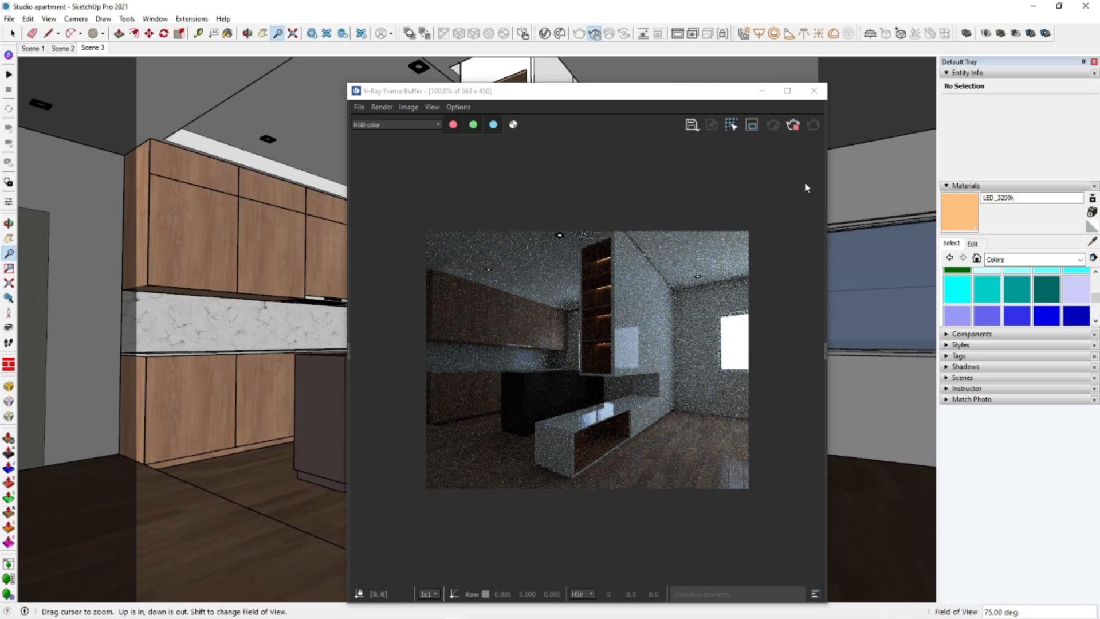
Stop the interactive render and close the frame buffer to return to the model
click(793, 131)
click(816, 93)
mouse_move(467, 261)
middle_down()
mouse_move(372, 270)
mouse_move(467, 269)
middle_up()
shift+middle_drag(599, 404, 558, 425)
middle_drag(453, 378, 573, 369)
shift+middle_drag(438, 396, 562, 428)
scroll(574, 434, down, 5)
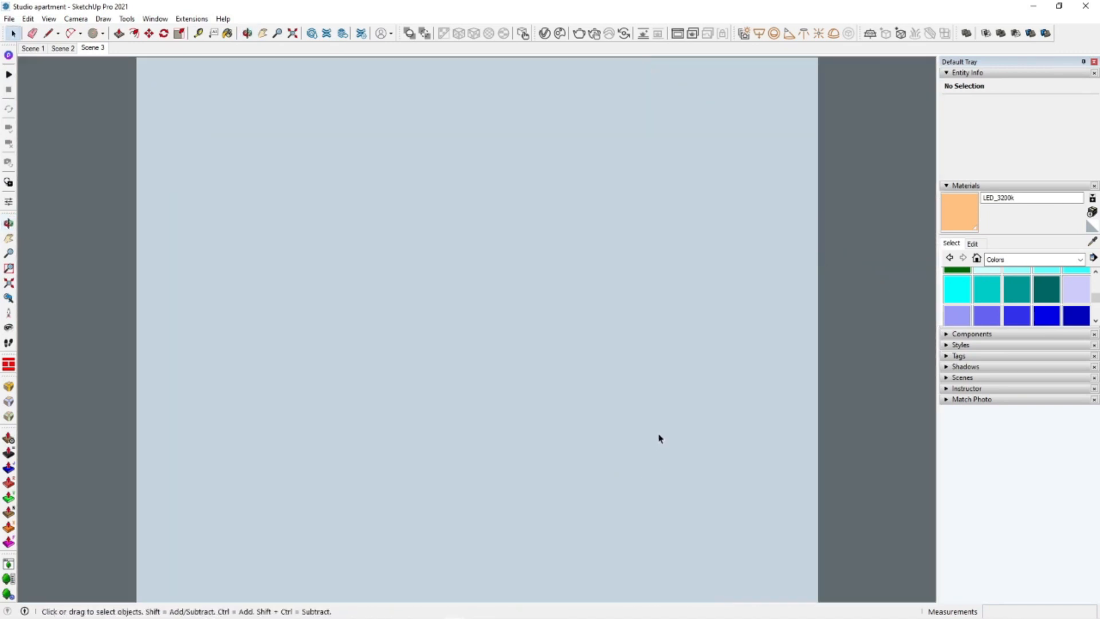
middle_drag(659, 439, 445, 405)
scroll(658, 236, up, 5)
Open the first section of the slatted wall and explode all its individual slat groups
click(762, 346)
middle_drag(658, 235, 258, 321)
right_click(124, 257)
double_click(393, 256)
click(393, 256)
scroll(379, 491, up, 4)
scroll(400, 481, up, 4)
mouse_move(379, 492)
middle_down()
mouse_move(399, 481)
mouse_move(319, 461)
mouse_move(373, 501)
middle_up()
scroll(356, 462, up, 3)
click(359, 462)
key(ctrl+a)
right_click(382, 458)
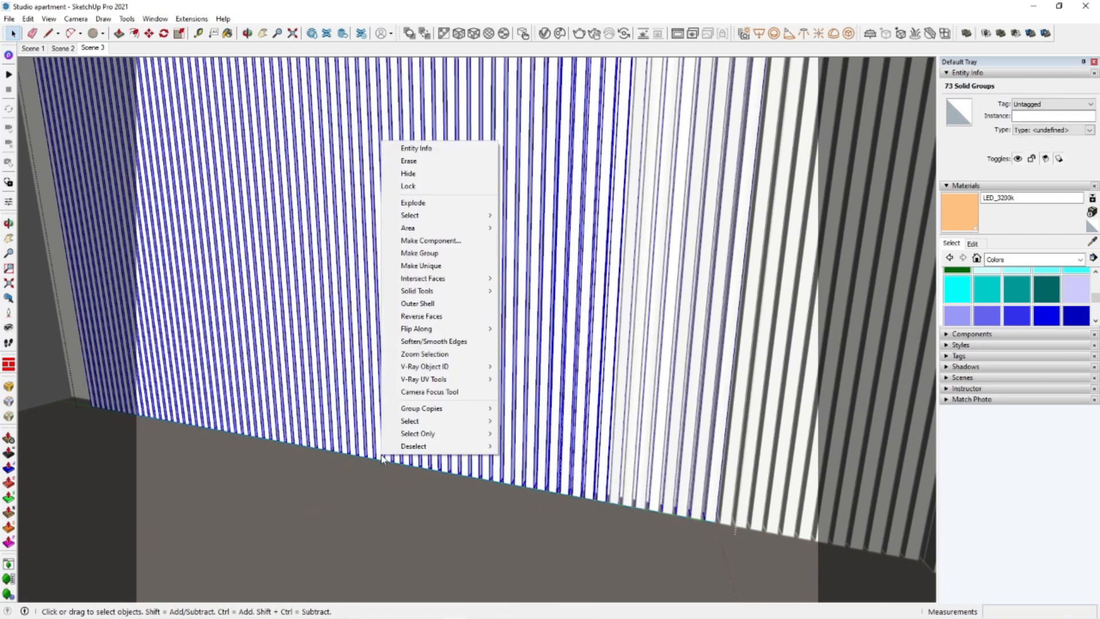
click(422, 204)
key(Escape)
Open the adjoining section of the slatted wall and explode its nested slat groups
middle_drag(464, 317, 492, 490)
double_click(491, 490)
click(493, 484)
key(ctrl+a)
right_click(493, 485)
click(533, 230)
middle_drag(533, 231, 466, 493)
key(ctrl+a)
right_click(464, 488)
click(512, 231)
Explode all slat groups in the remaining wall section near the entrance door and close the section
middle_drag(512, 232, 575, 480)
double_click(574, 481)
click(575, 483)
key(ctrl+a)
right_click(576, 480)
click(621, 237)
middle_drag(621, 238, 494, 442)
click(695, 385)
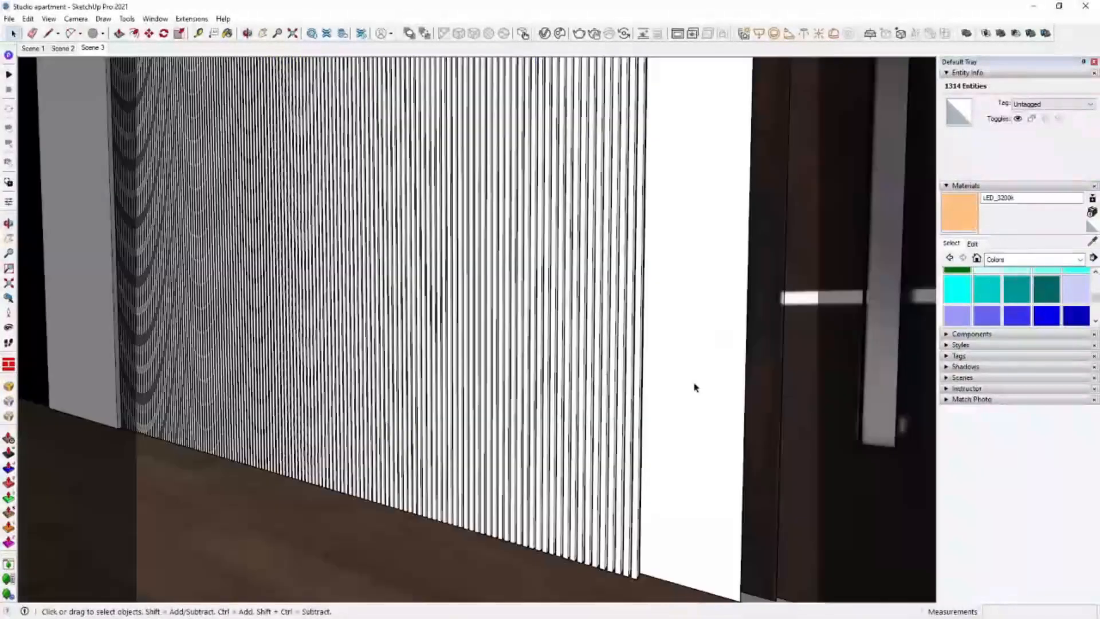
click(683, 453)
Paint the first slatted wall sections with the dark teal Color H08 material
middle_drag(683, 452, 593, 412)
scroll(587, 526, up, 4)
scroll(588, 526, up, 2)
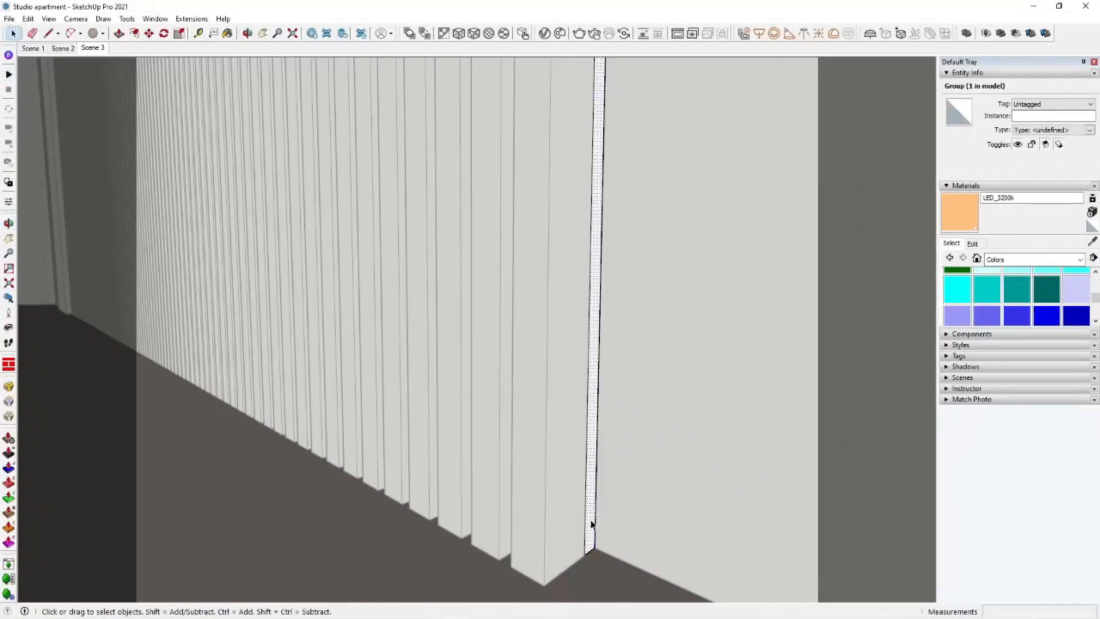
key(space)
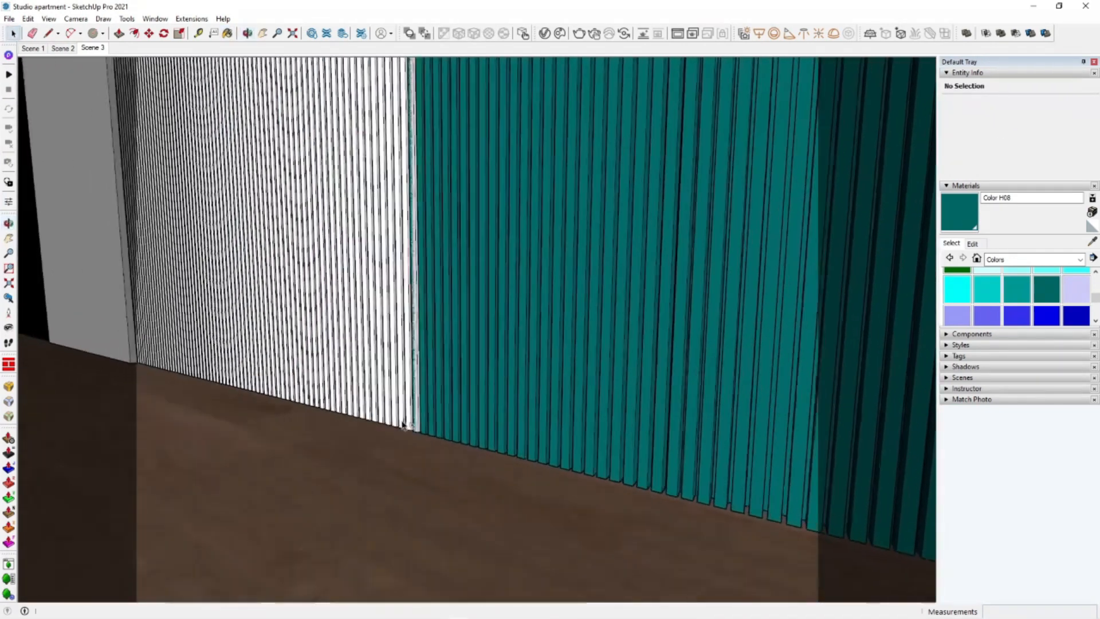
click(407, 421)
click(410, 411)
scroll(410, 412, down, 1)
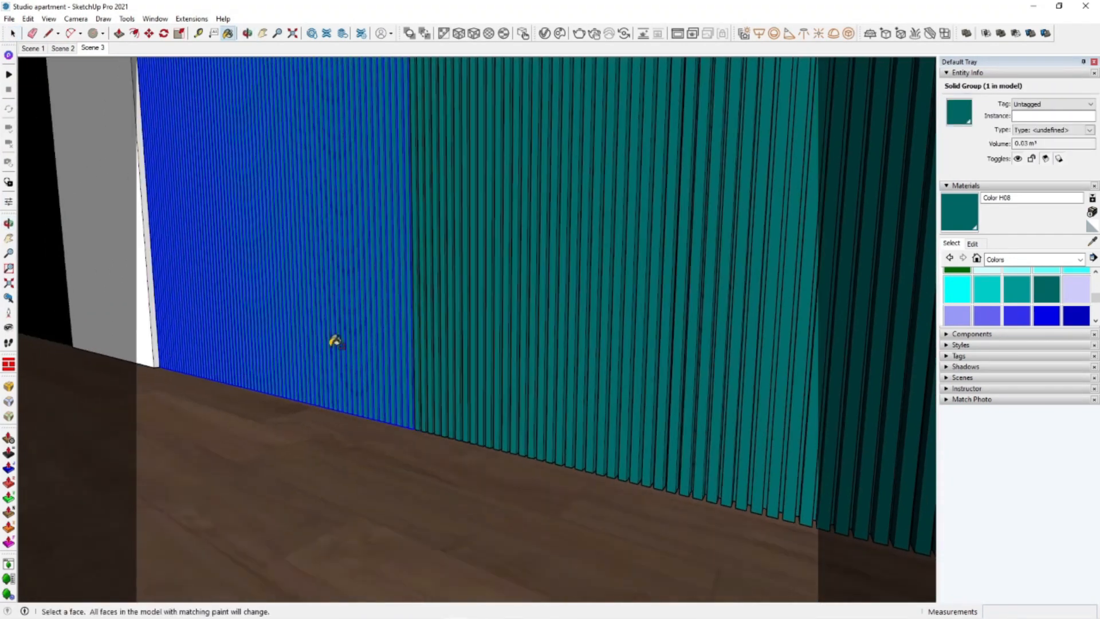
Paint the remaining unpainted slatted sections with Color H08
shift+middle_drag(336, 341, 639, 444)
shift+middle_drag(229, 357, 281, 399)
click(256, 379)
scroll(213, 372, up, 3)
scroll(246, 421, up, 7)
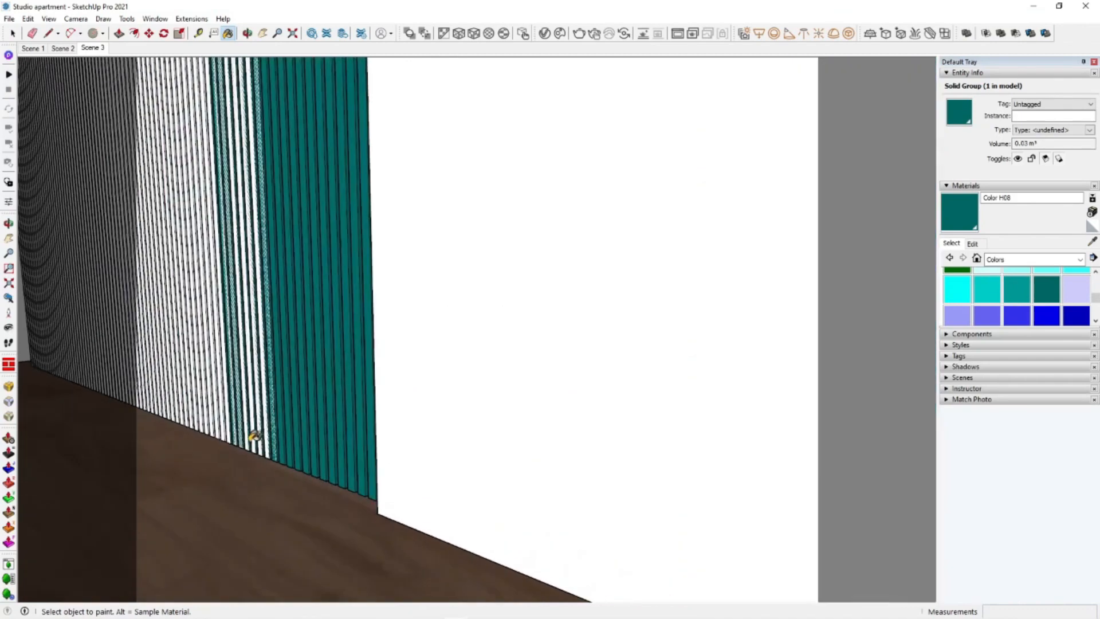
shift+middle_drag(272, 447, 512, 345)
click(342, 306)
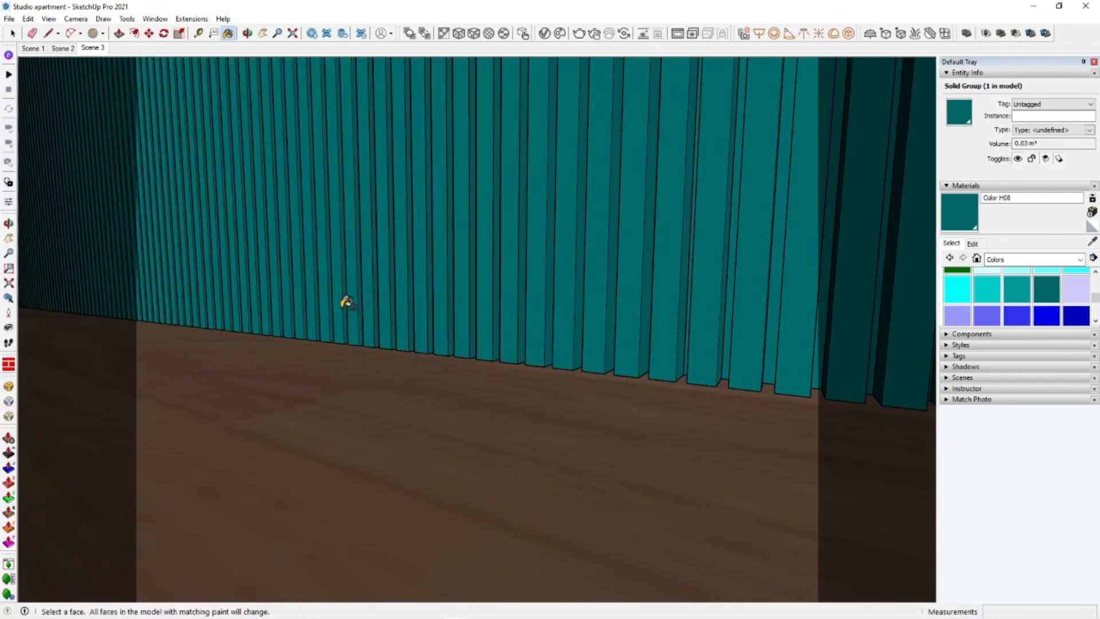
shift+middle_drag(342, 306, 260, 383)
scroll(260, 383, down, 8)
middle_drag(411, 388, 447, 311)
double_click(452, 276)
click(452, 275)
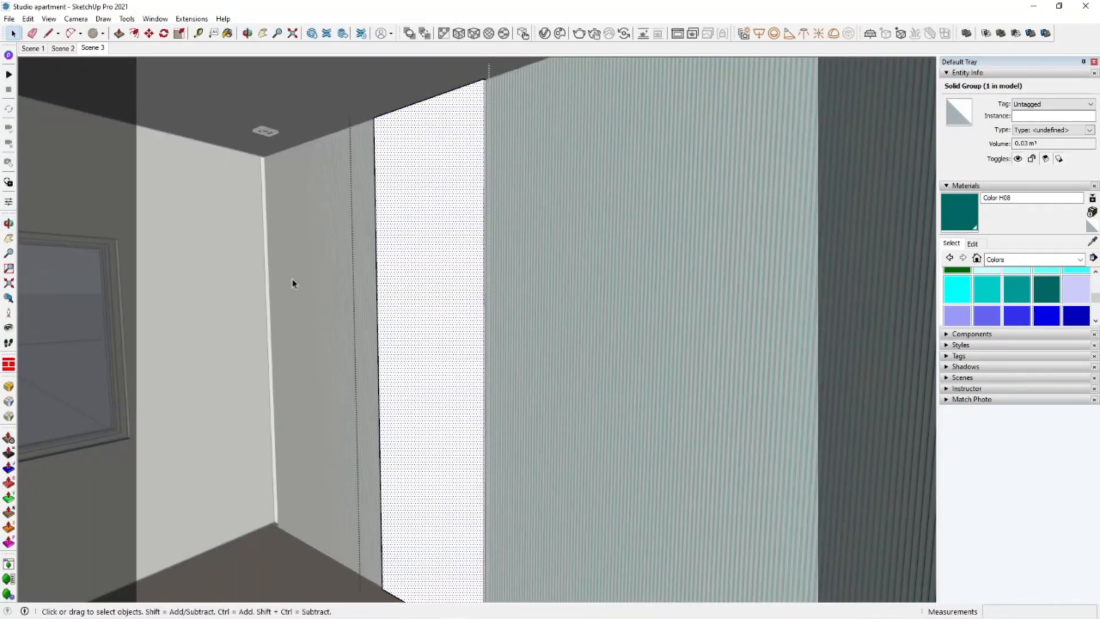
click(293, 282)
scroll(440, 281, down, 2)
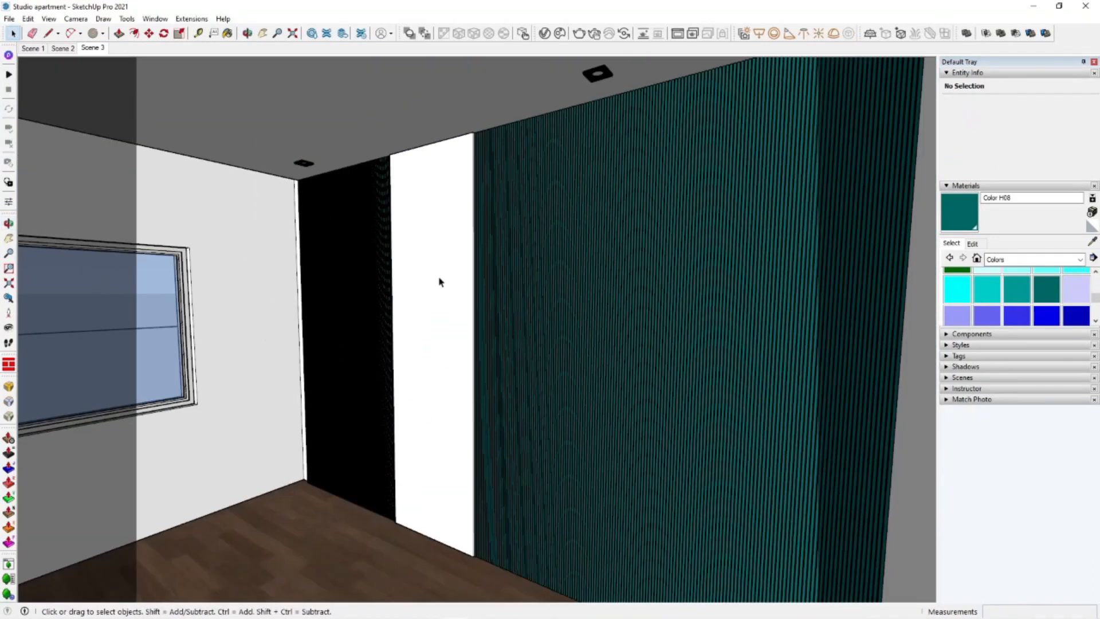
Open the slats' Color H08 material in the V-Ray Asset Editor and start an interactive render of the slatted wall
click(1093, 242)
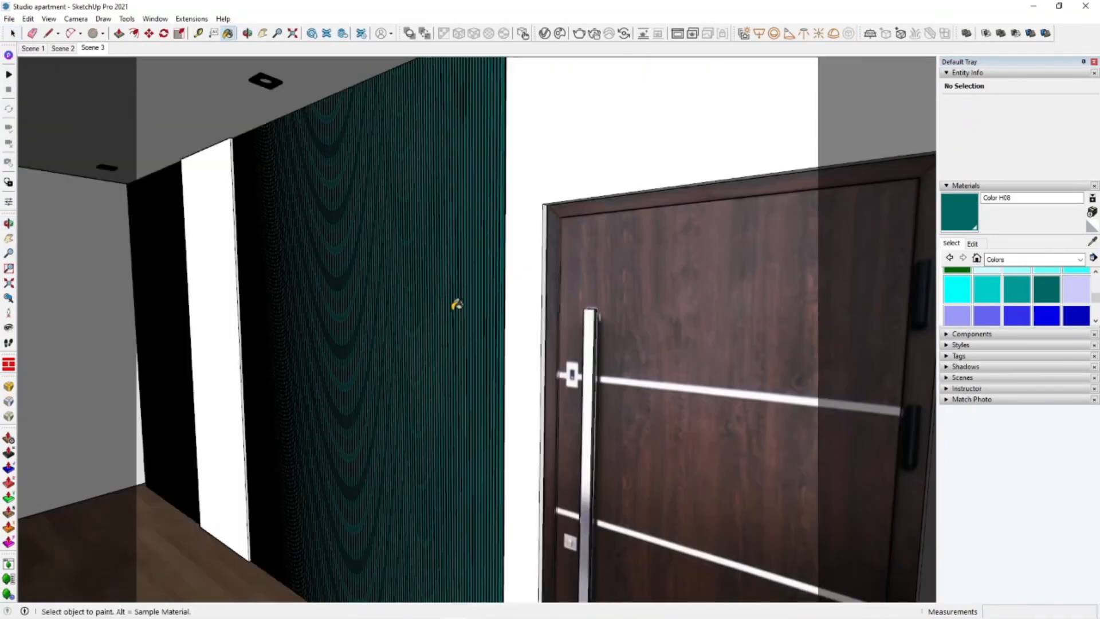
middle_drag(456, 305, 636, 181)
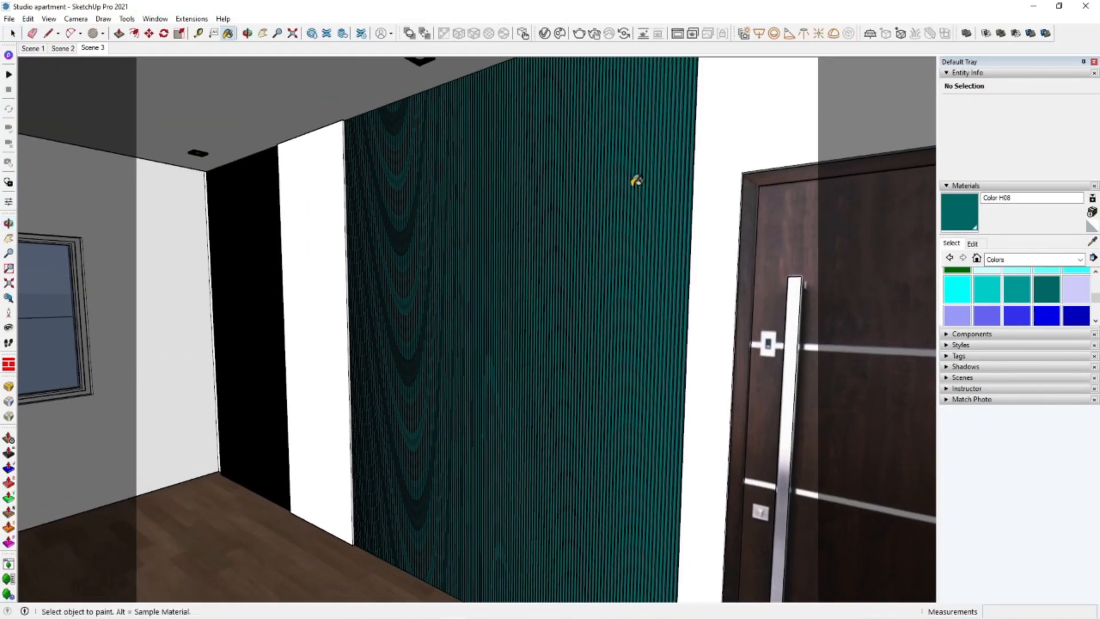
click(542, 37)
middle_drag(576, 350, 579, 88)
click(595, 35)
drag(275, 113, 150, 105)
Change the Color H08 diffuse colour from teal to a light tan, RGB 0.78, 0.641, 0.502
click(251, 303)
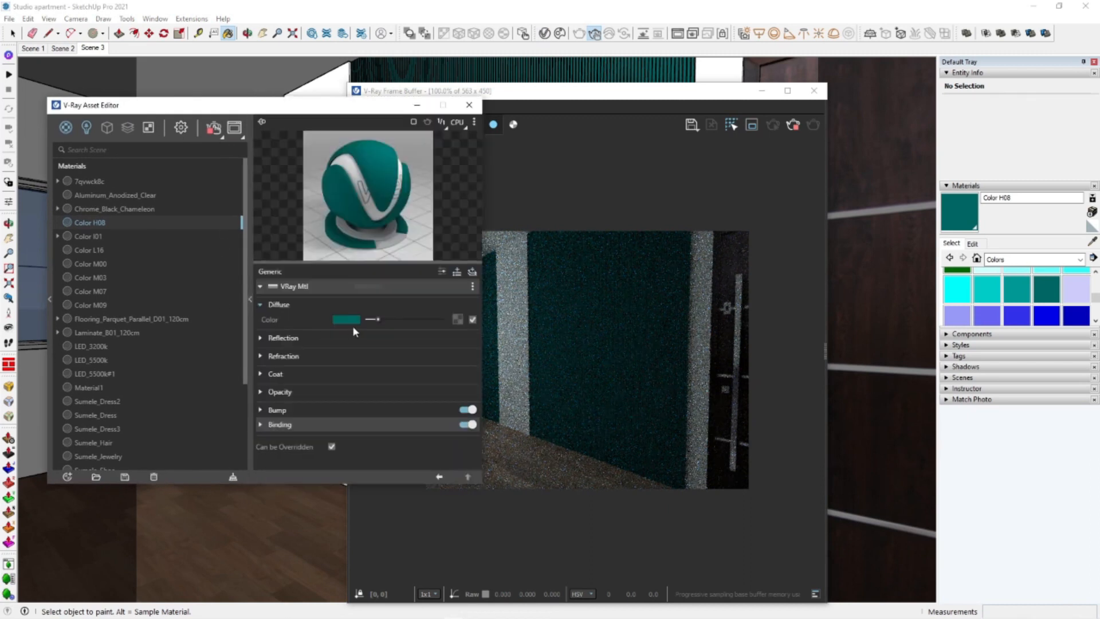
click(347, 320)
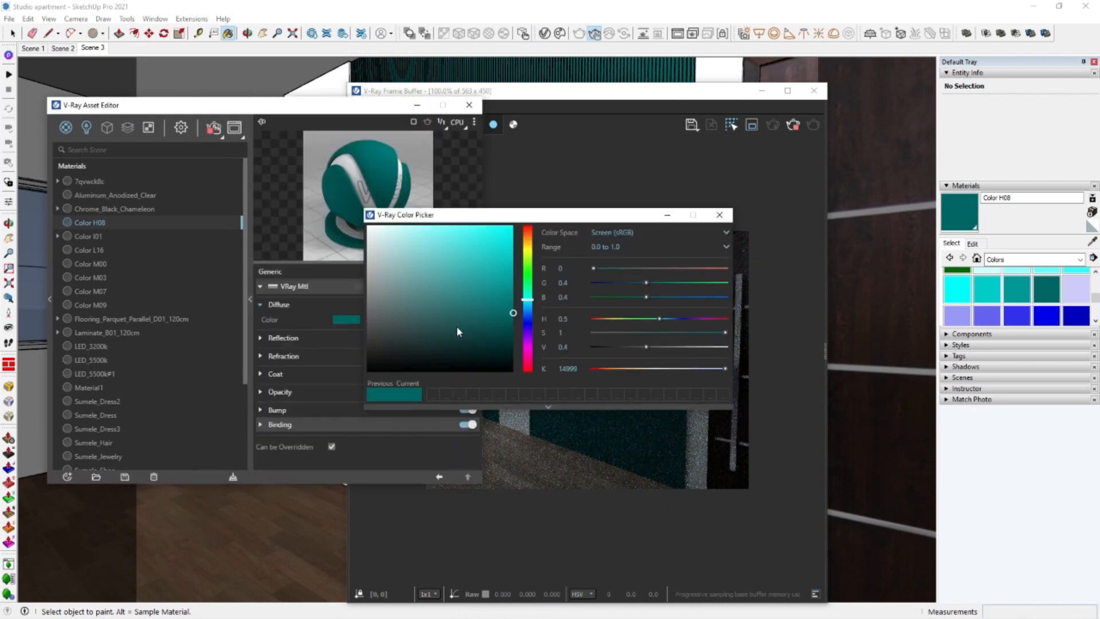
drag(456, 325, 367, 333)
click(528, 240)
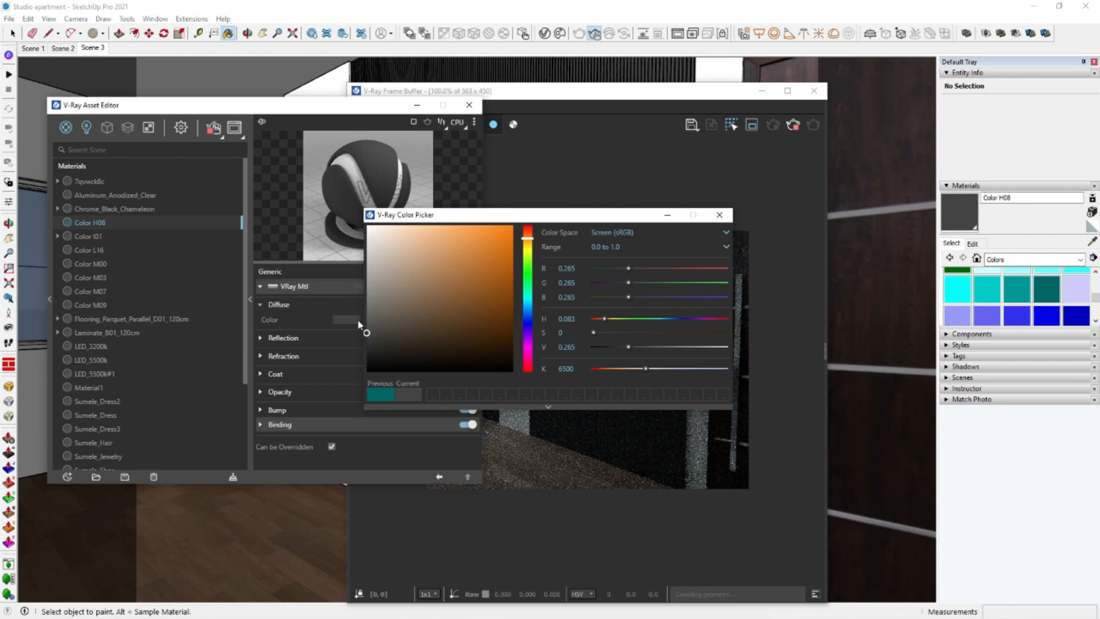
click(421, 298)
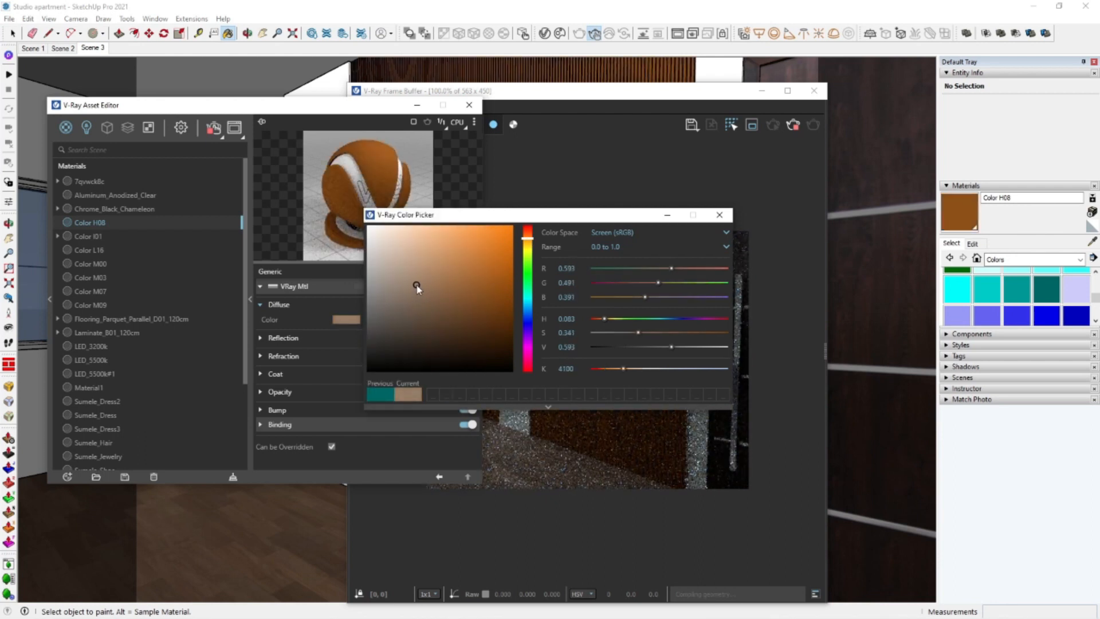
drag(418, 286, 415, 286)
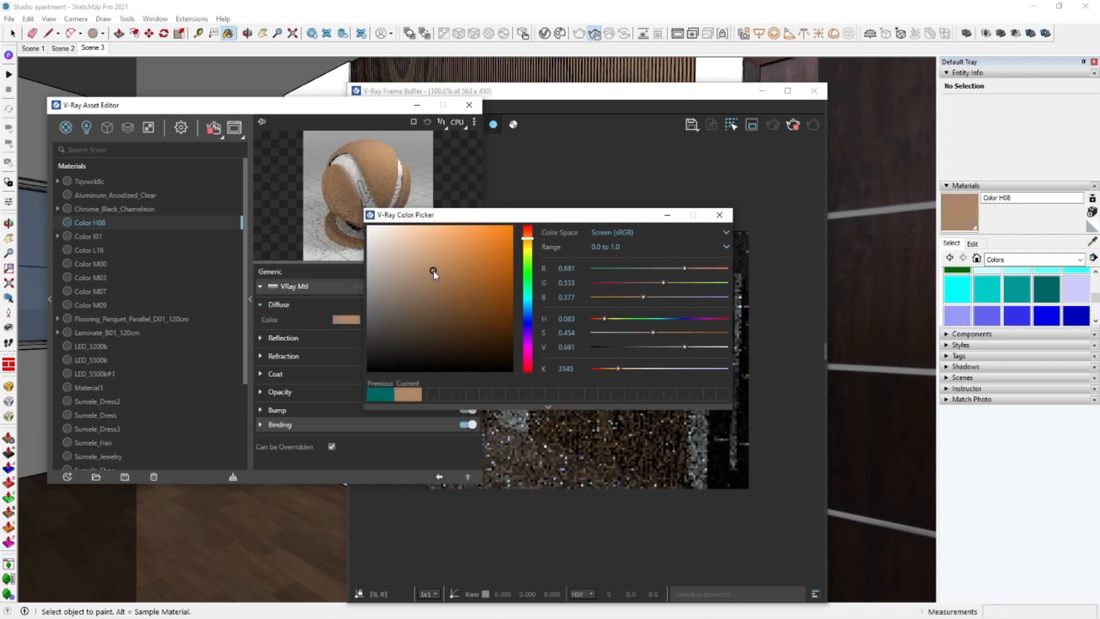
drag(432, 263, 420, 259)
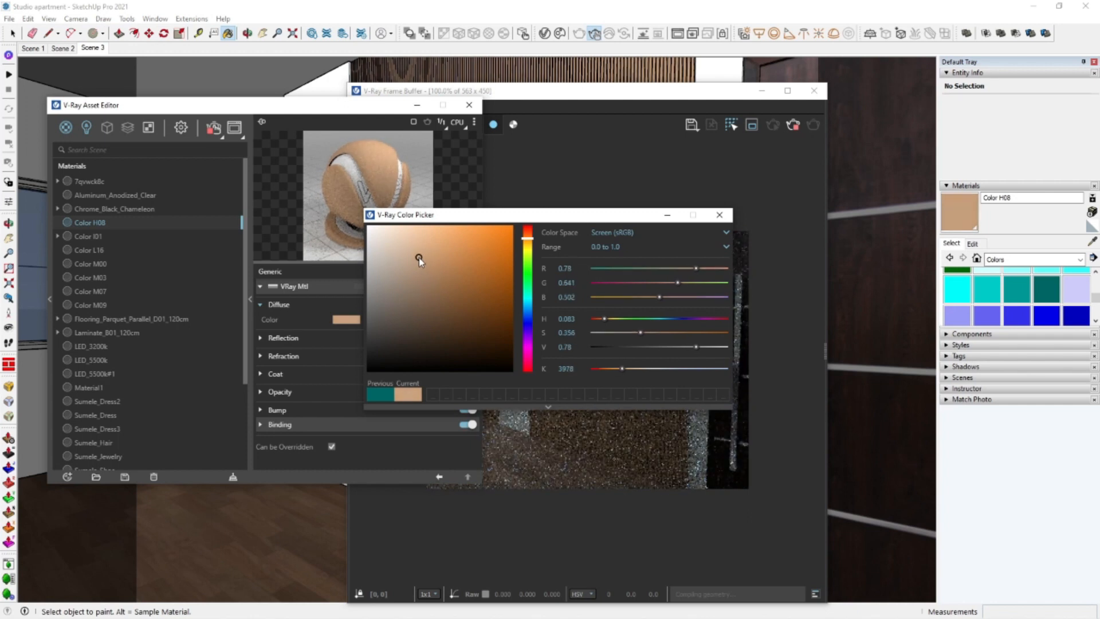
click(720, 214)
Give the Color H08 material a light grey reflection colour with a reflection glossiness of 0.8
middle_drag(266, 525, 378, 522)
click(330, 340)
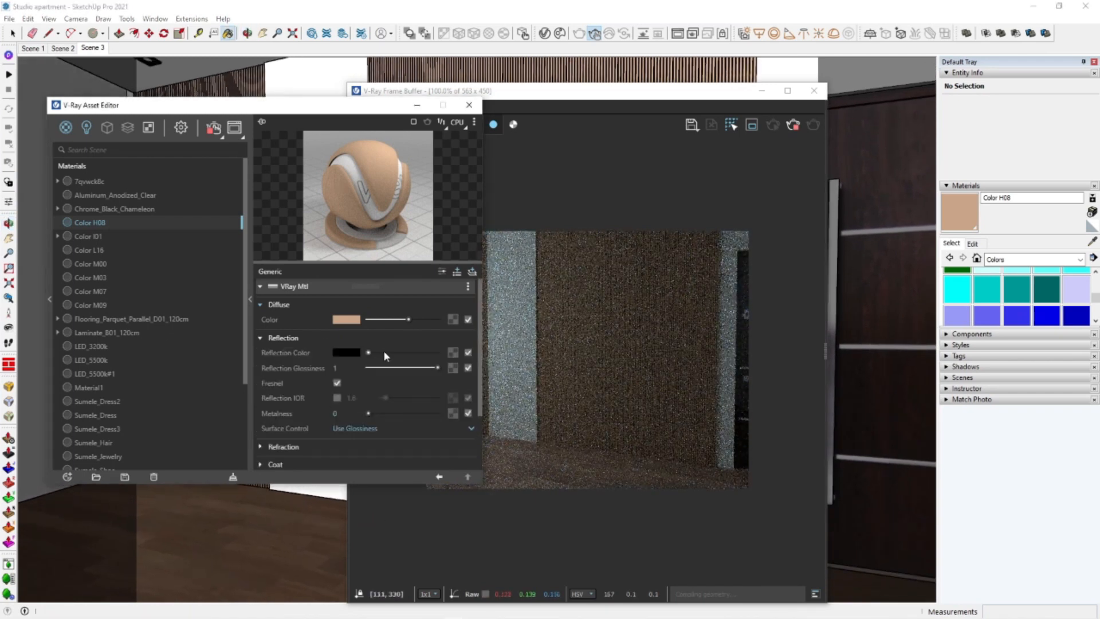
drag(428, 366, 424, 367)
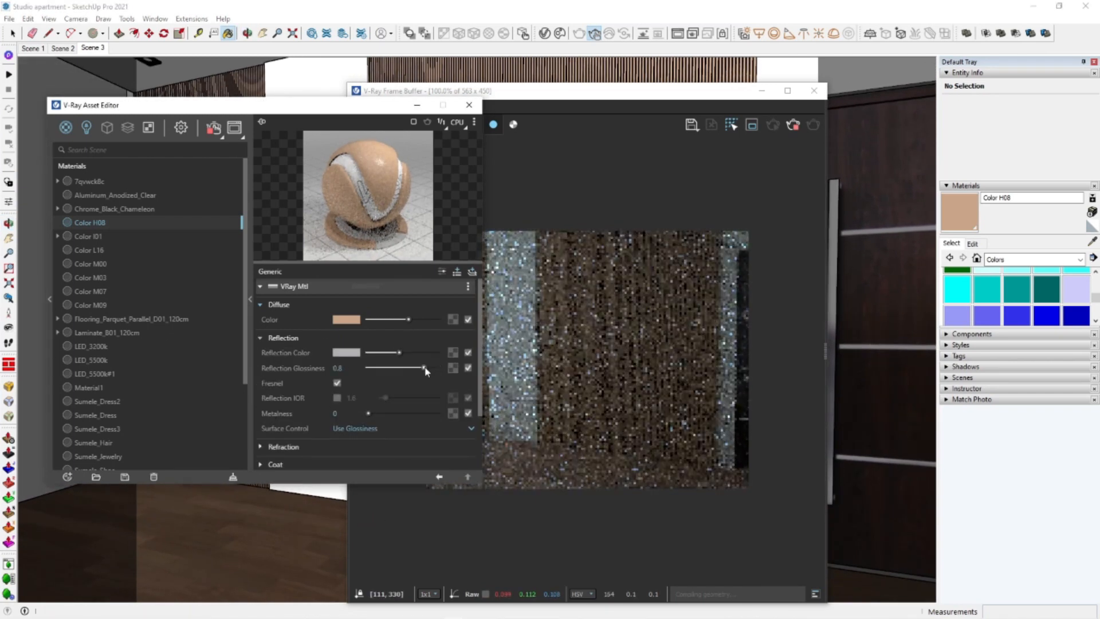
Set the Color H08 diffuse to a more saturated orange-tan, RGB 0.788, 0.58, 0.375, and close the V-Ray windows
click(343, 320)
drag(449, 258, 444, 257)
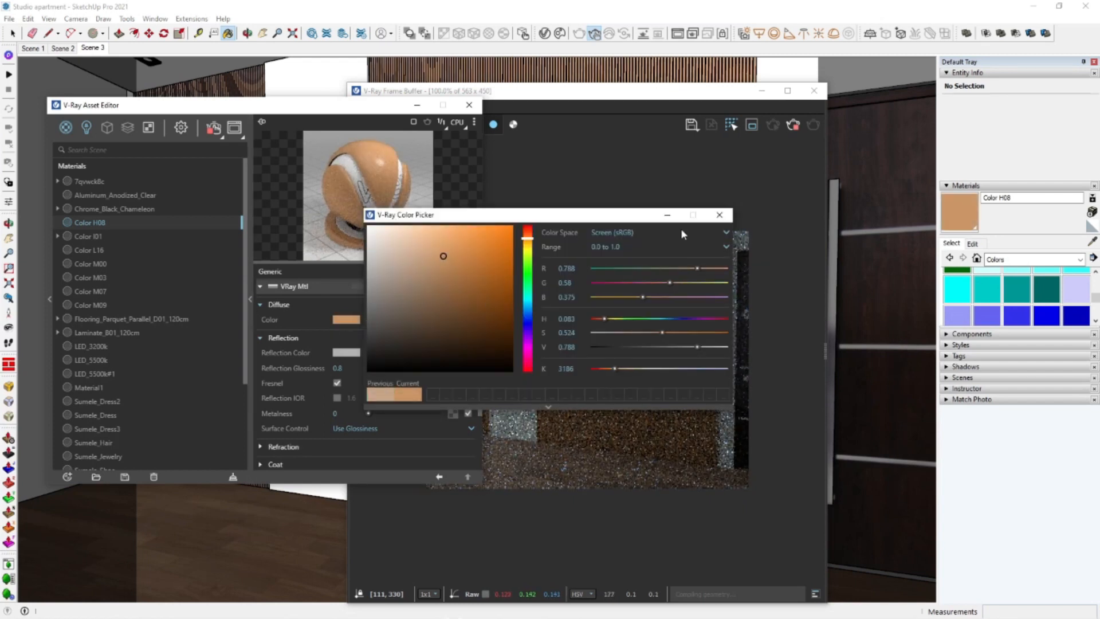
click(720, 214)
click(250, 299)
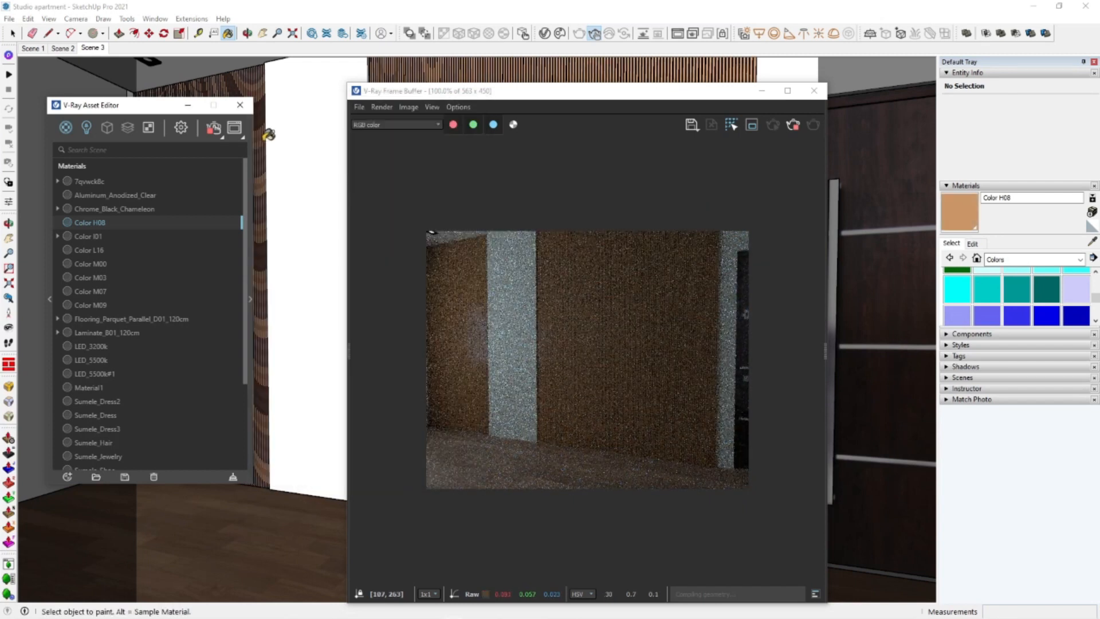
click(240, 105)
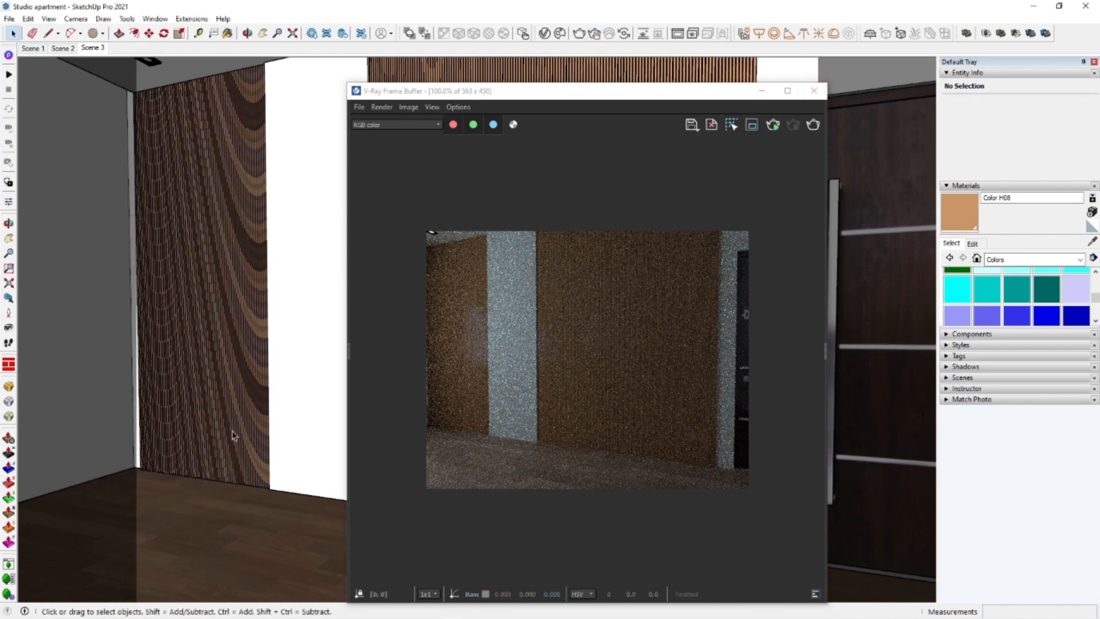
click(814, 89)
Select the kitchen cabinet group in the apartment model
mouse_move(673, 412)
middle_down()
mouse_move(563, 432)
mouse_move(521, 462)
mouse_move(474, 413)
mouse_move(412, 386)
mouse_move(646, 413)
mouse_move(458, 472)
mouse_move(413, 435)
middle_up()
key(space)
click(321, 241)
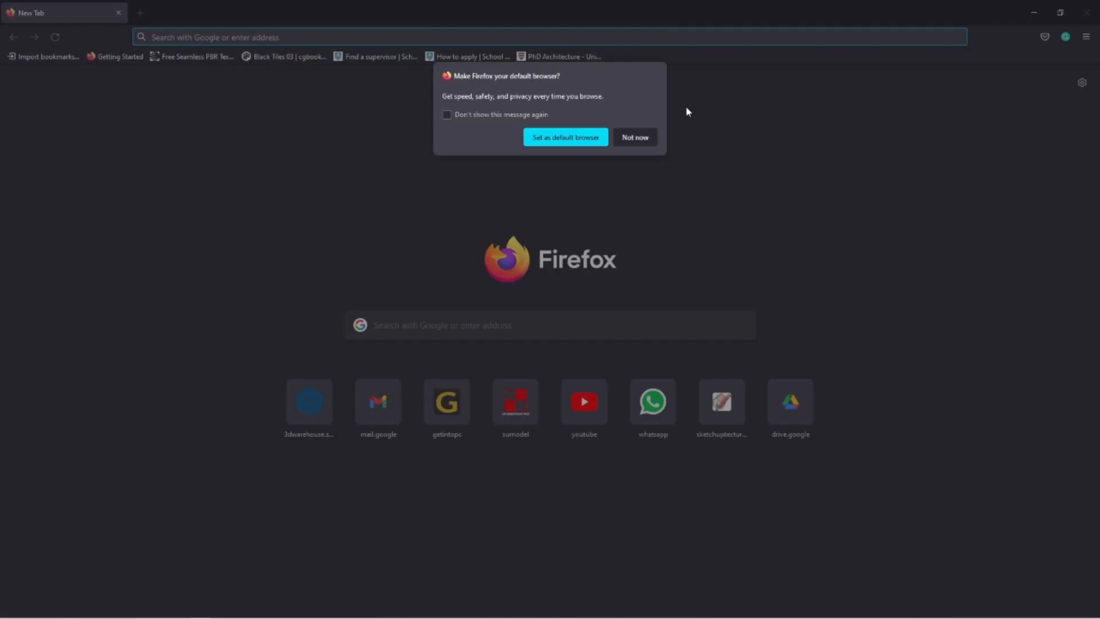
Switch to Firefox, dismiss the default-browser prompt, and log in to the SketchUp Texture Club website
click(635, 137)
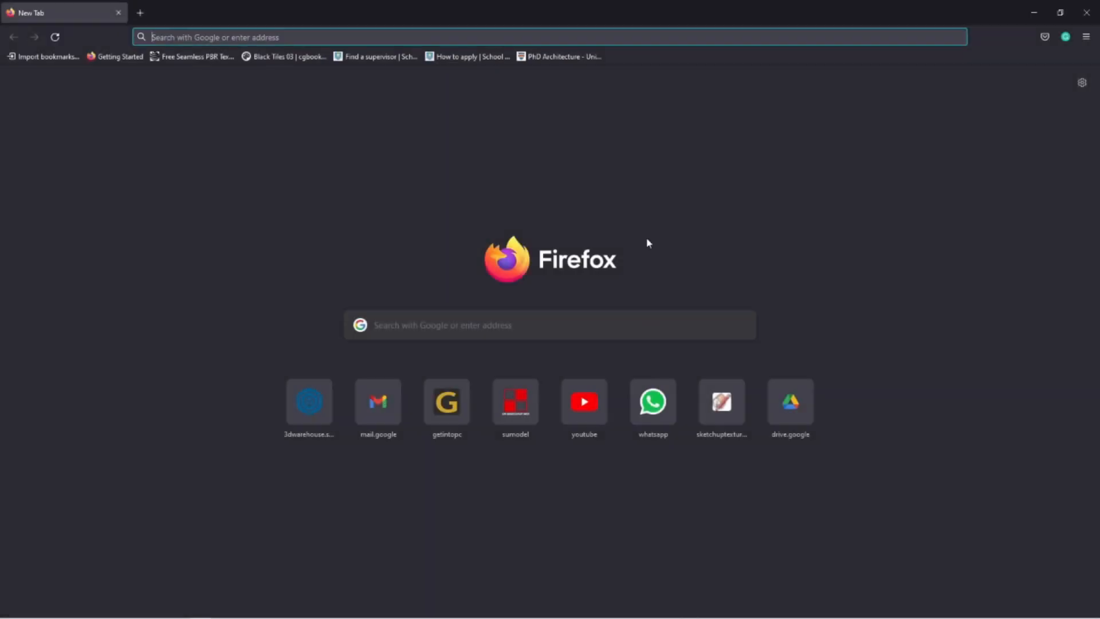
click(733, 404)
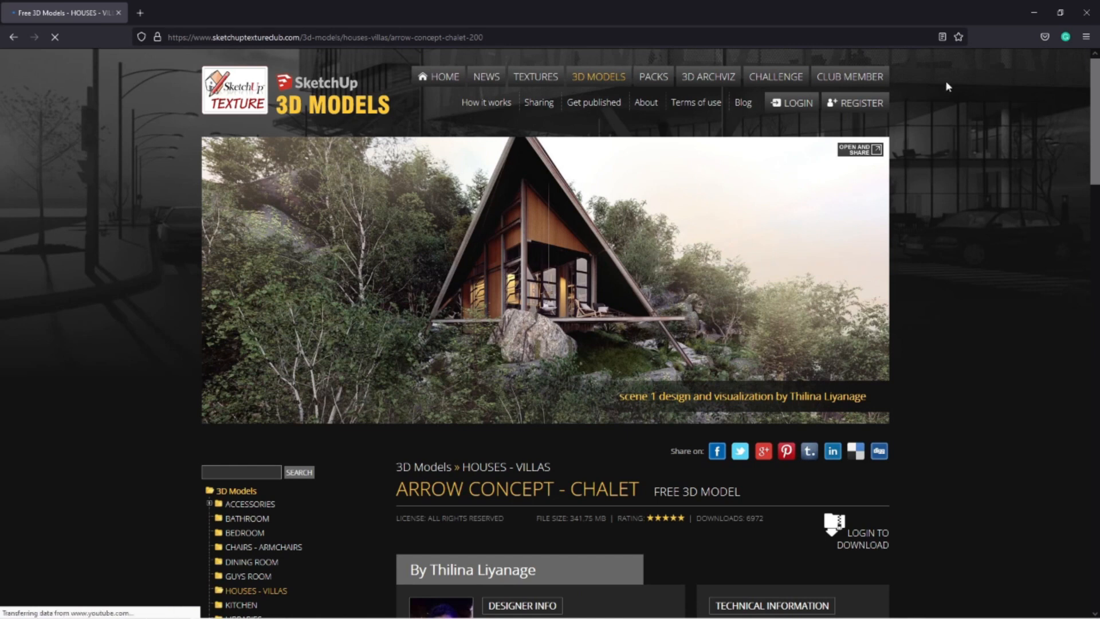
click(811, 104)
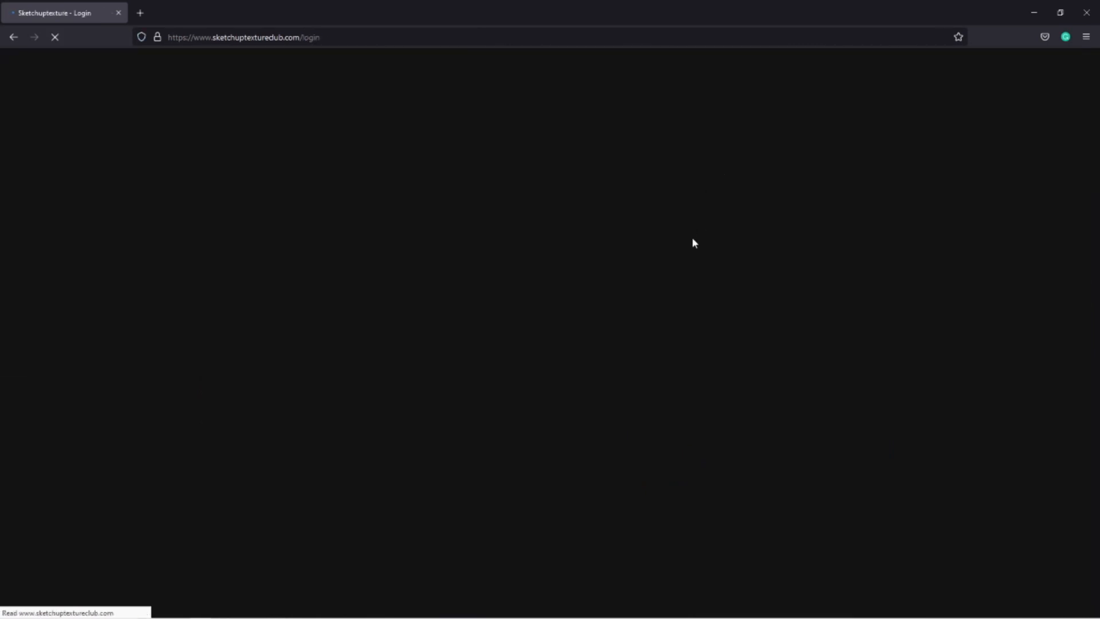
click(564, 344)
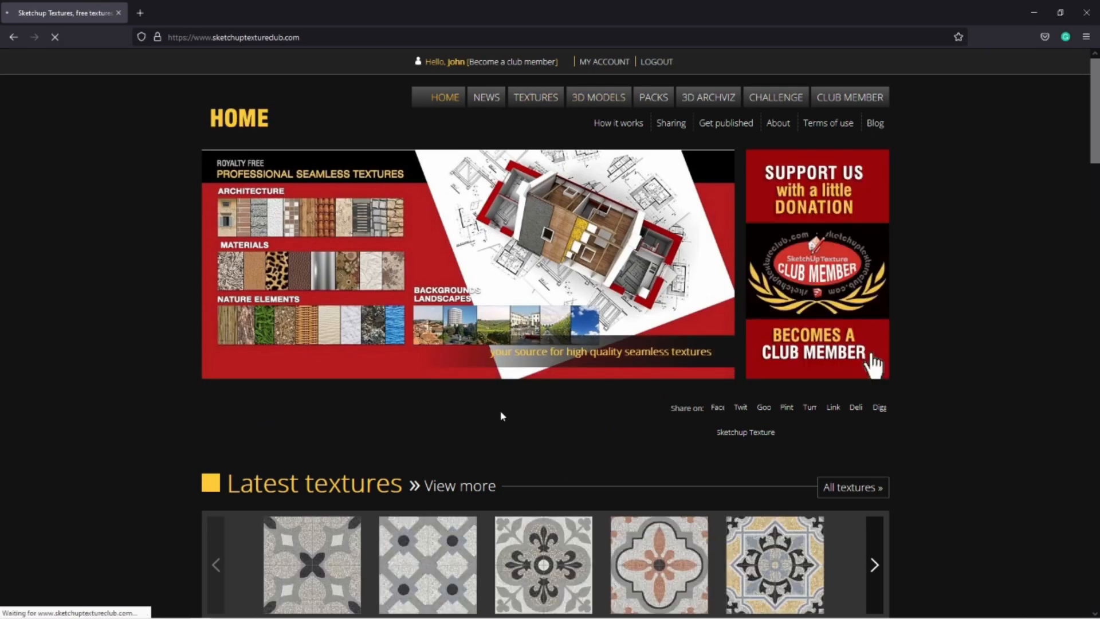
Open the cream marble slabs category under the site's architecture textures
scroll(383, 384, down, 2)
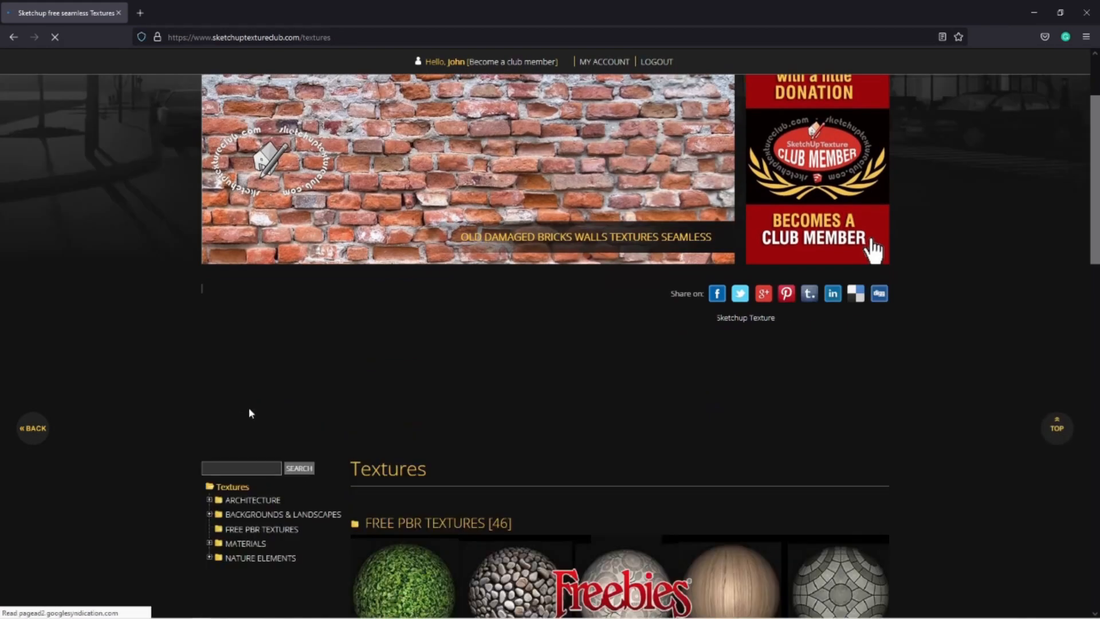
scroll(249, 409, down, 4)
click(209, 266)
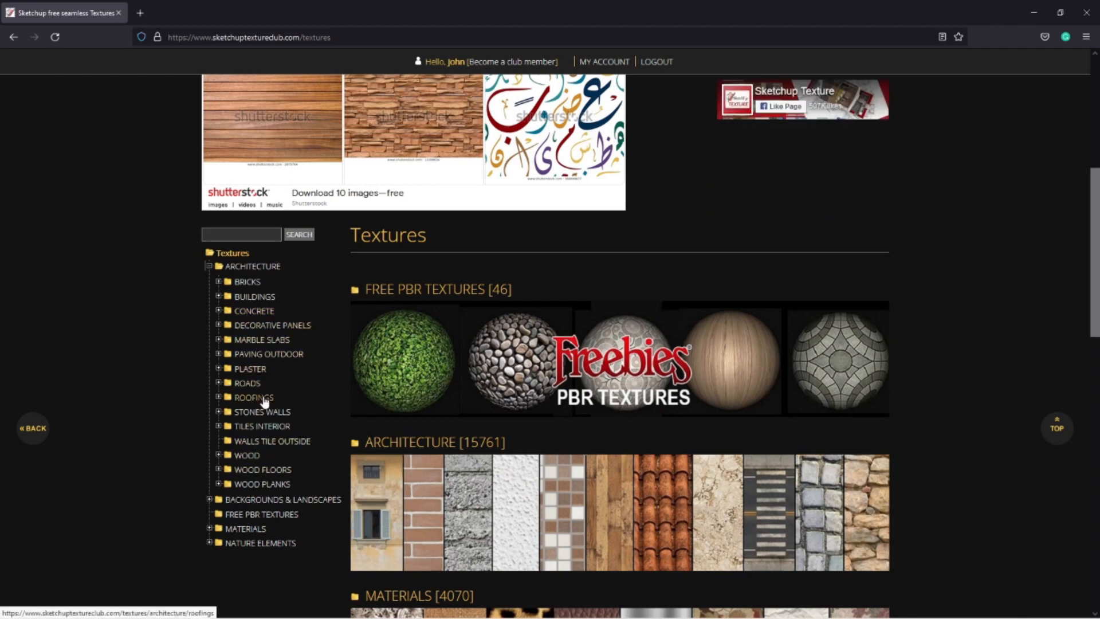
click(219, 339)
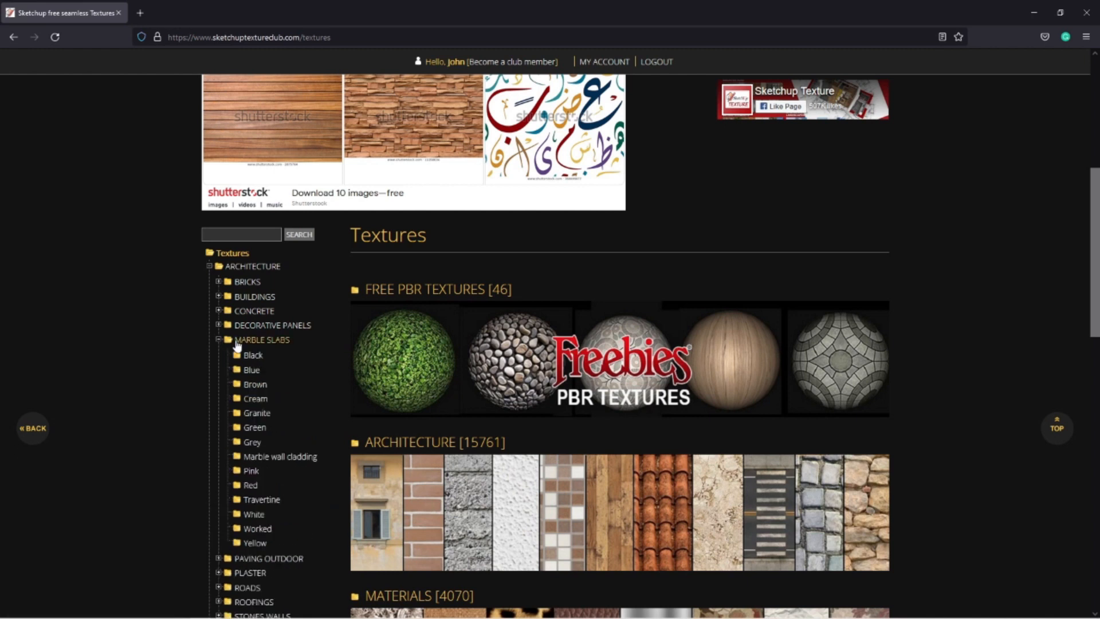
click(255, 400)
click(607, 401)
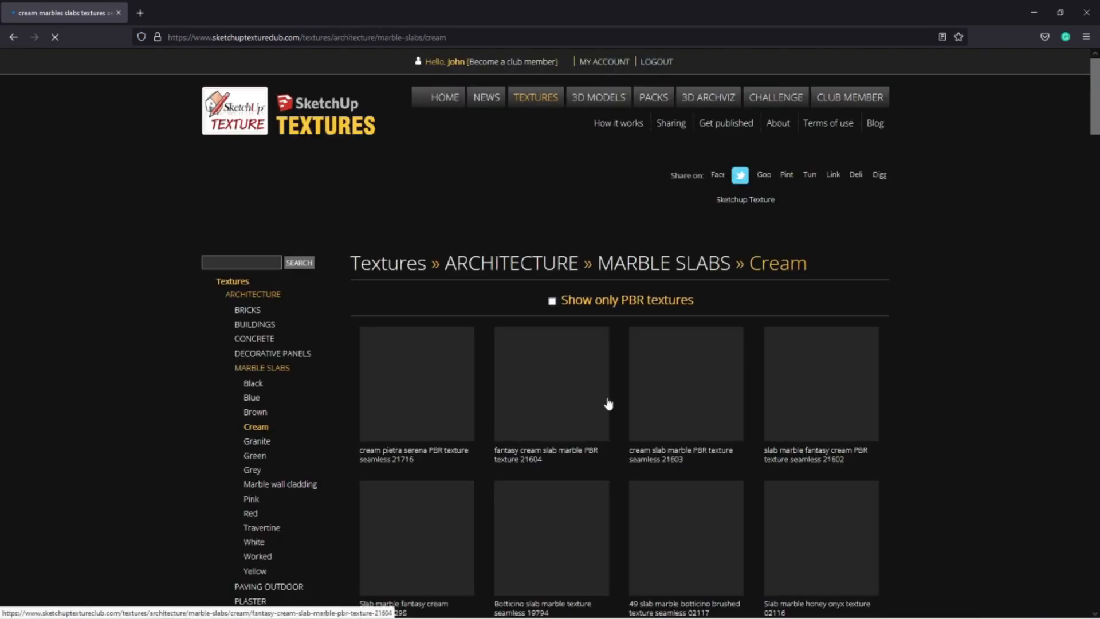
Browse the cream marble slab textures for a suitable kitchen finish
scroll(734, 404, down, 4)
scroll(735, 404, down, 15)
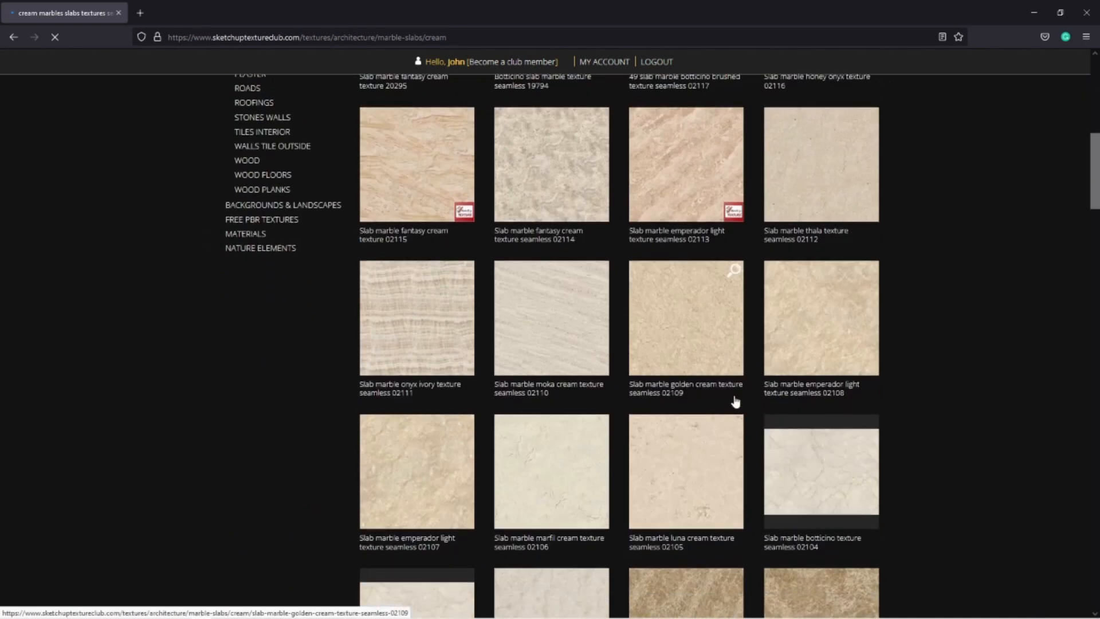
scroll(740, 401, down, 15)
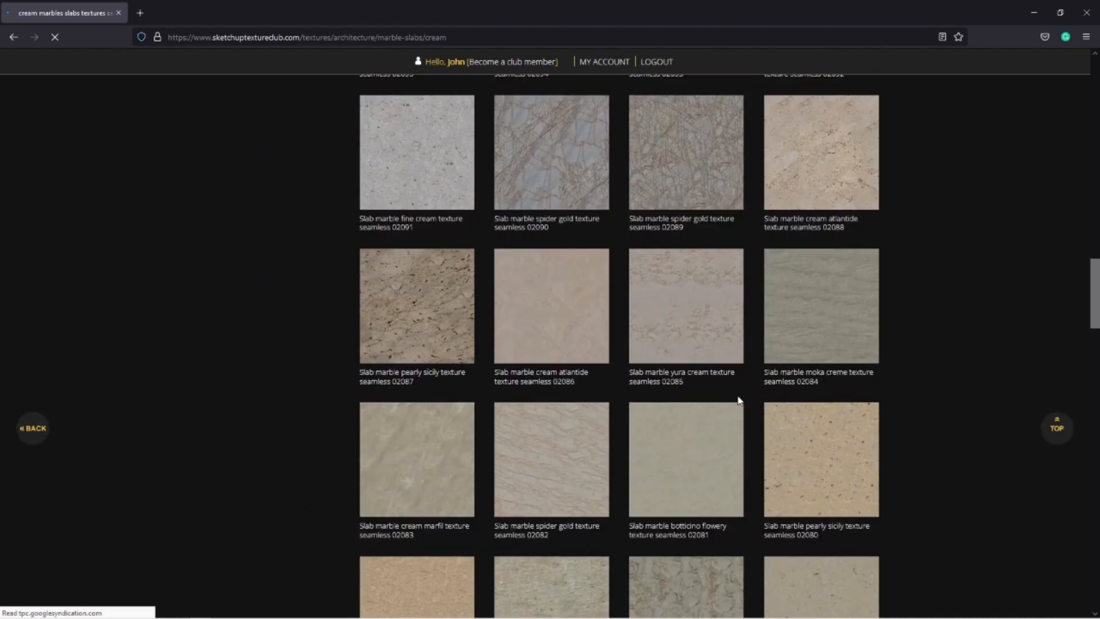
scroll(740, 401, down, 20)
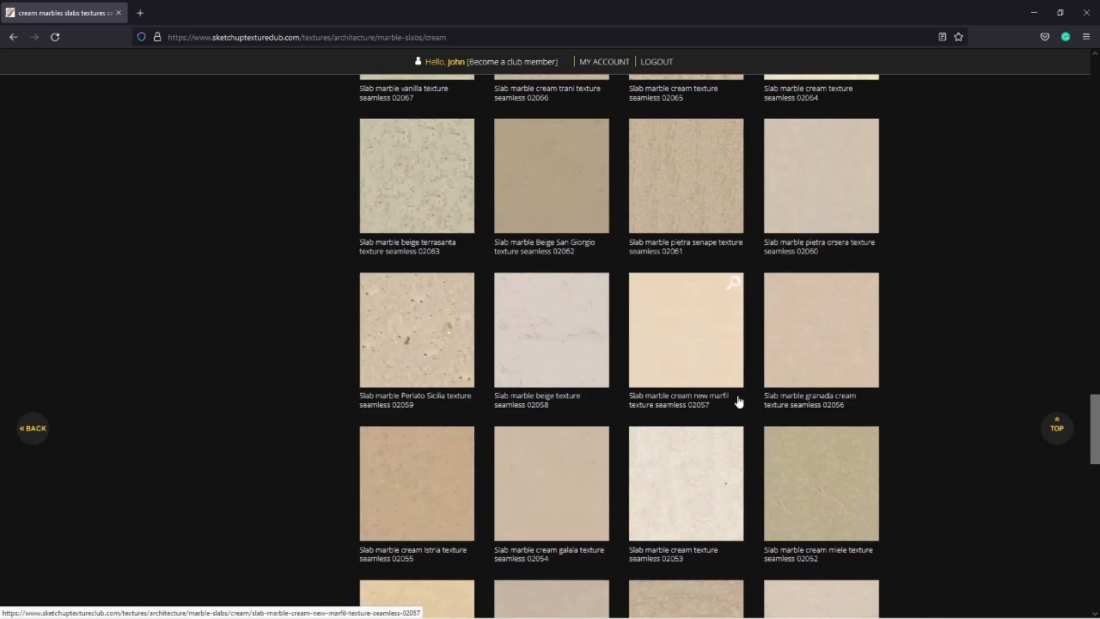
scroll(742, 384, up, 20)
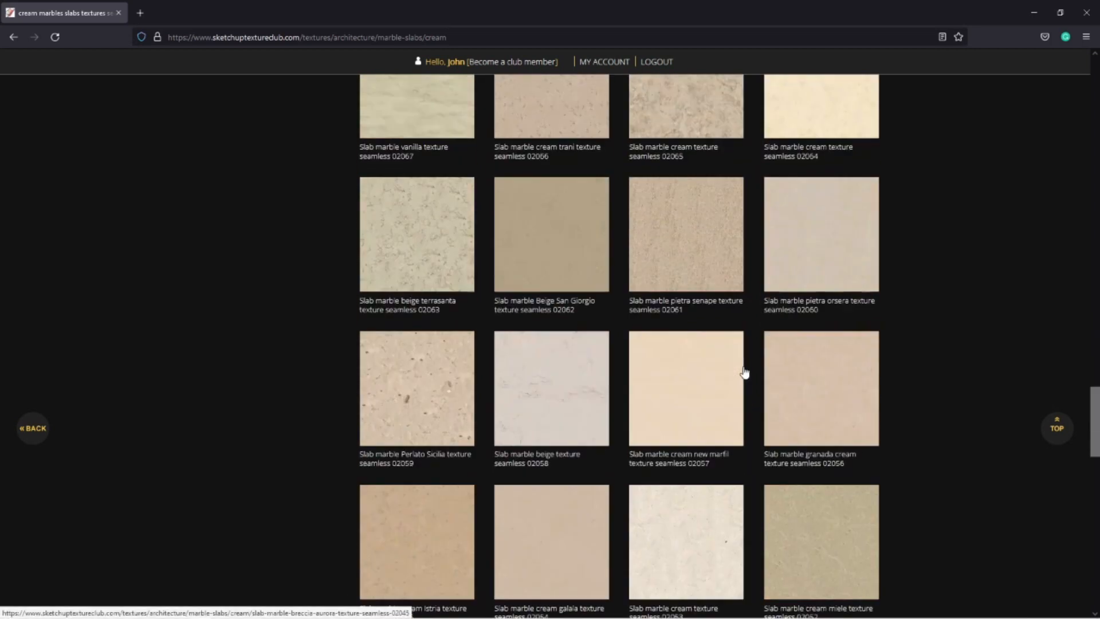
scroll(744, 373, up, 5)
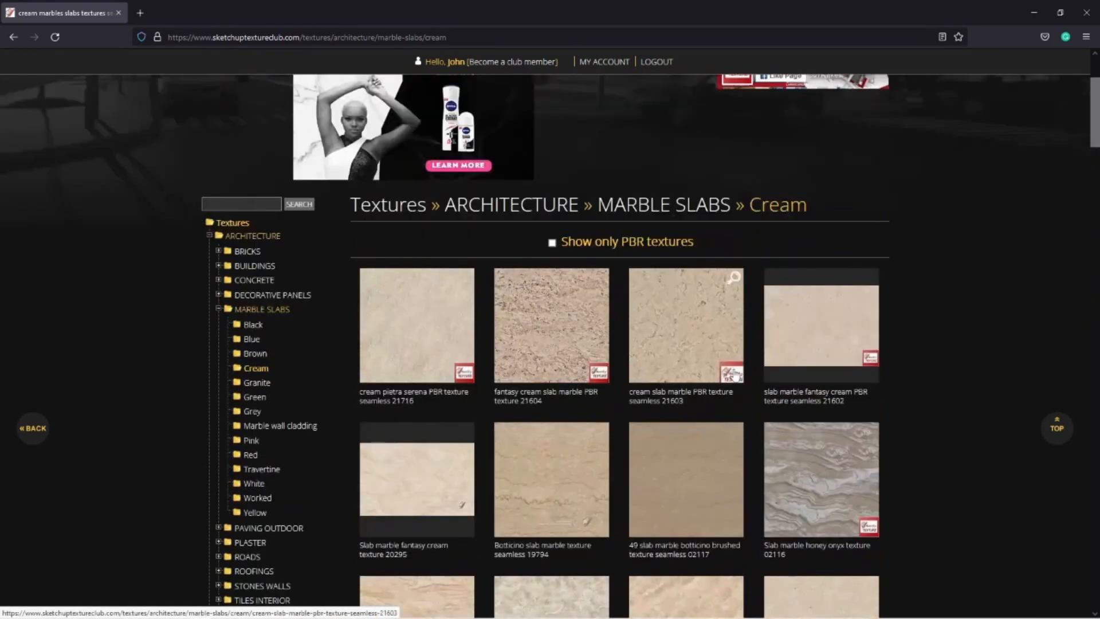
Open the brown marble slabs category and look through its textures
click(256, 354)
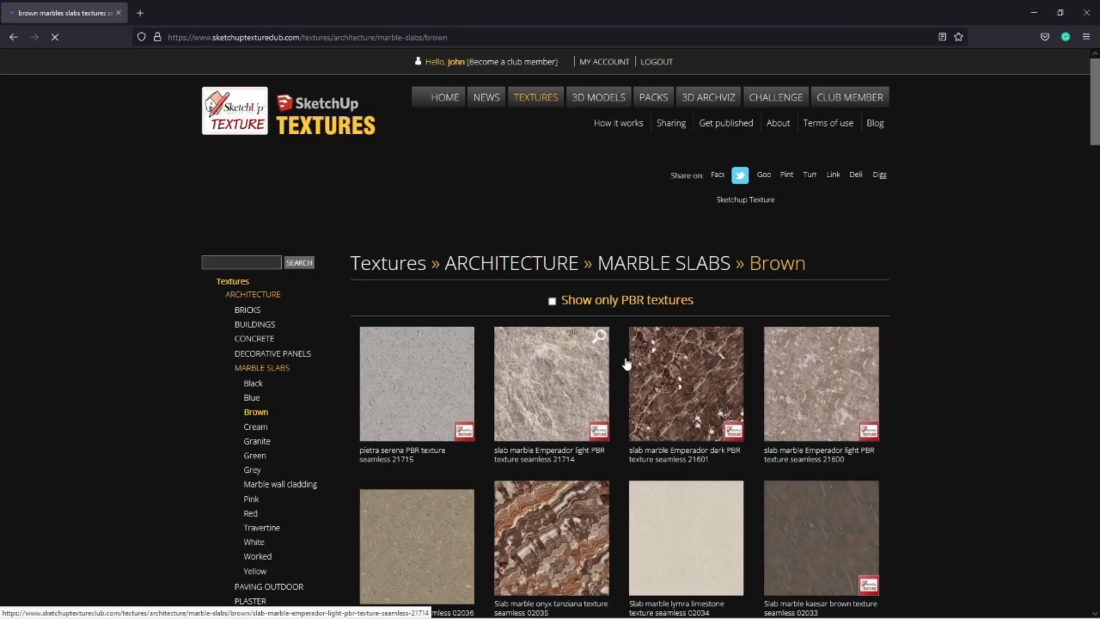
scroll(627, 363, down, 9)
scroll(627, 363, down, 5)
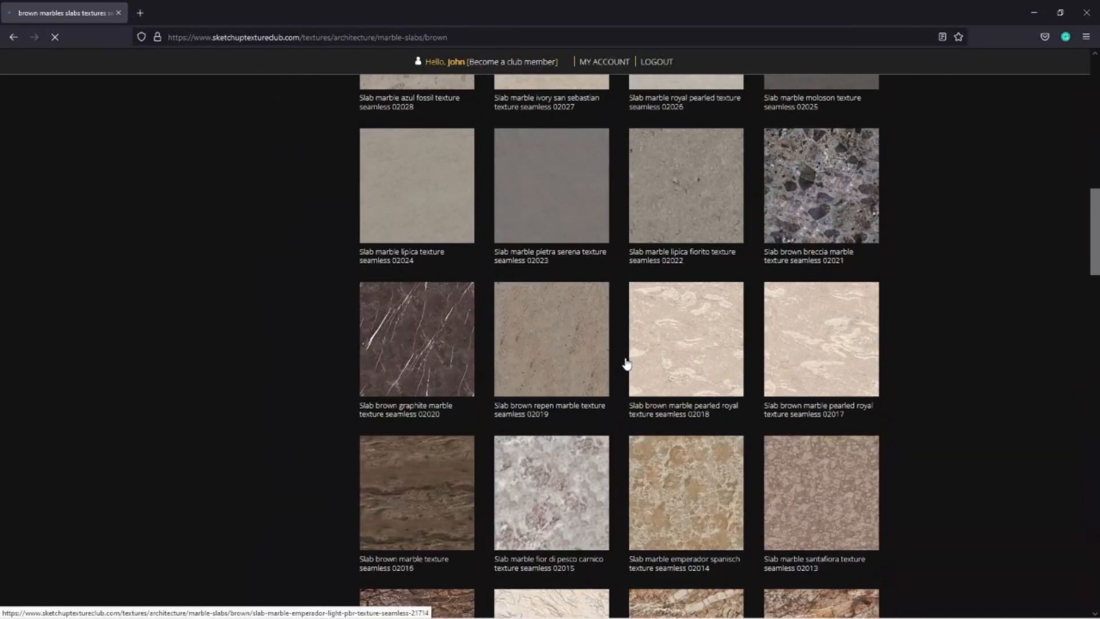
scroll(627, 363, down, 2)
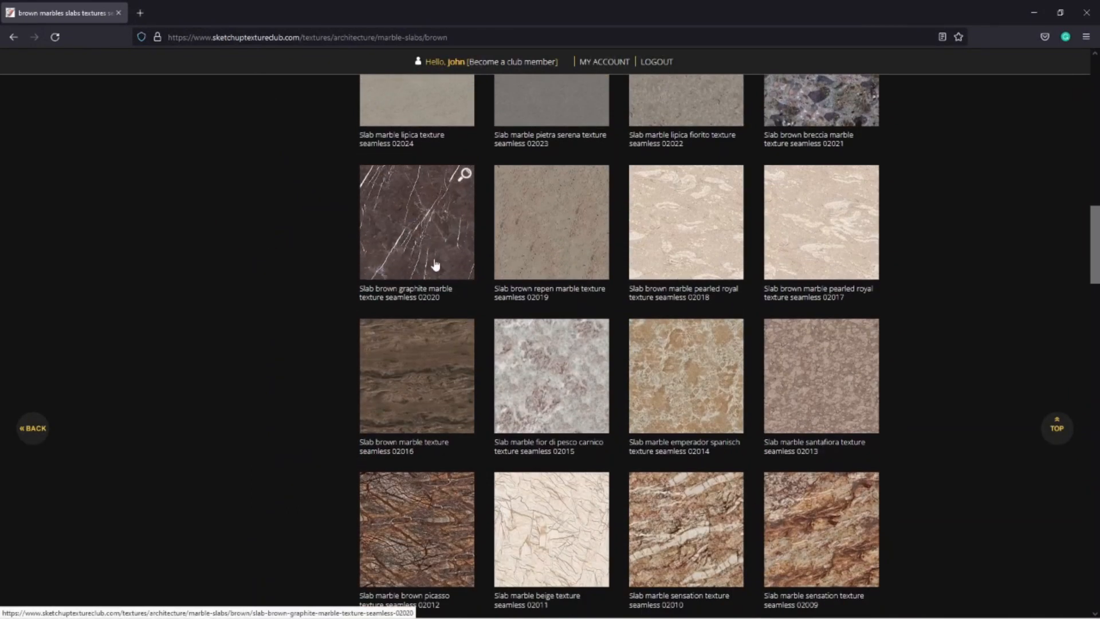
scroll(459, 331, down, 5)
scroll(459, 331, down, 20)
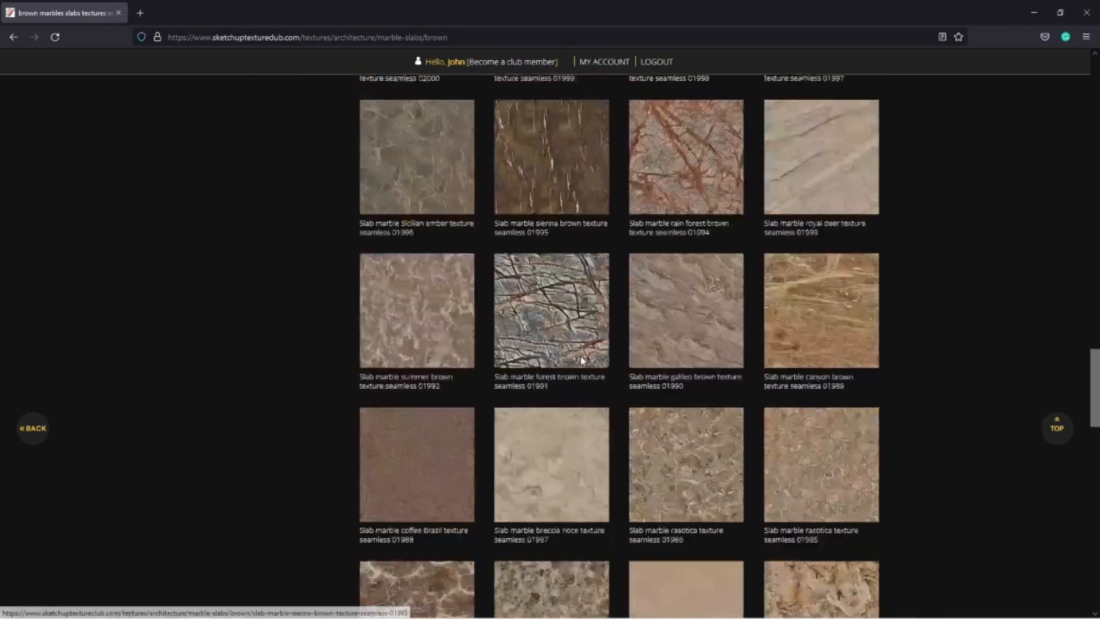
scroll(684, 361, down, 5)
scroll(713, 361, up, 20)
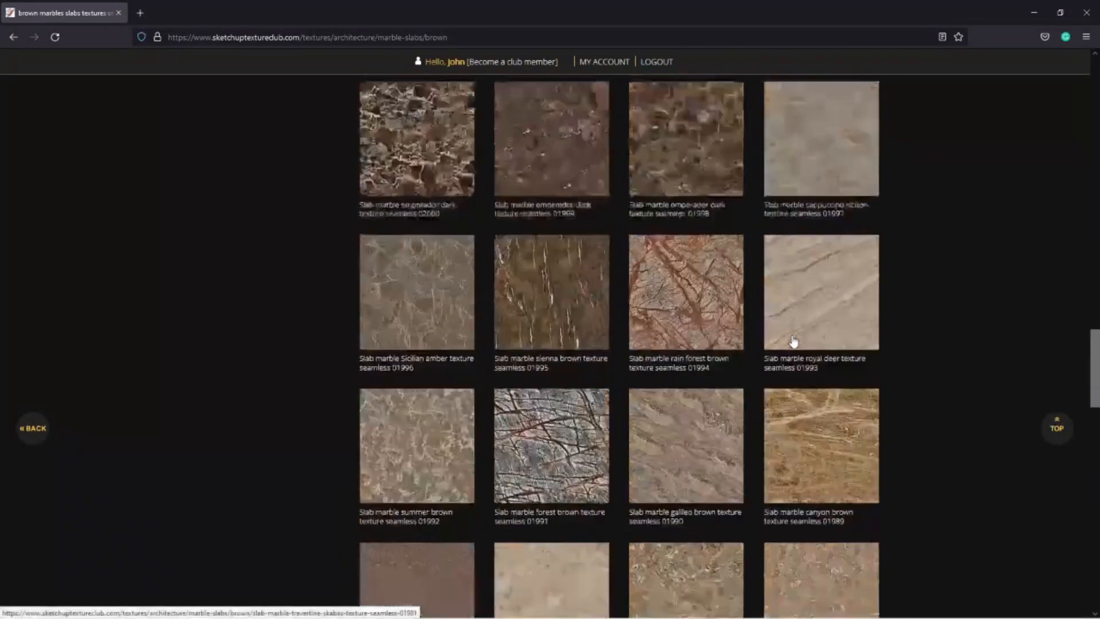
Download the free 1000x1000 px version of Slab marble bronze texture seamless 02005 as a ZIP file
click(832, 292)
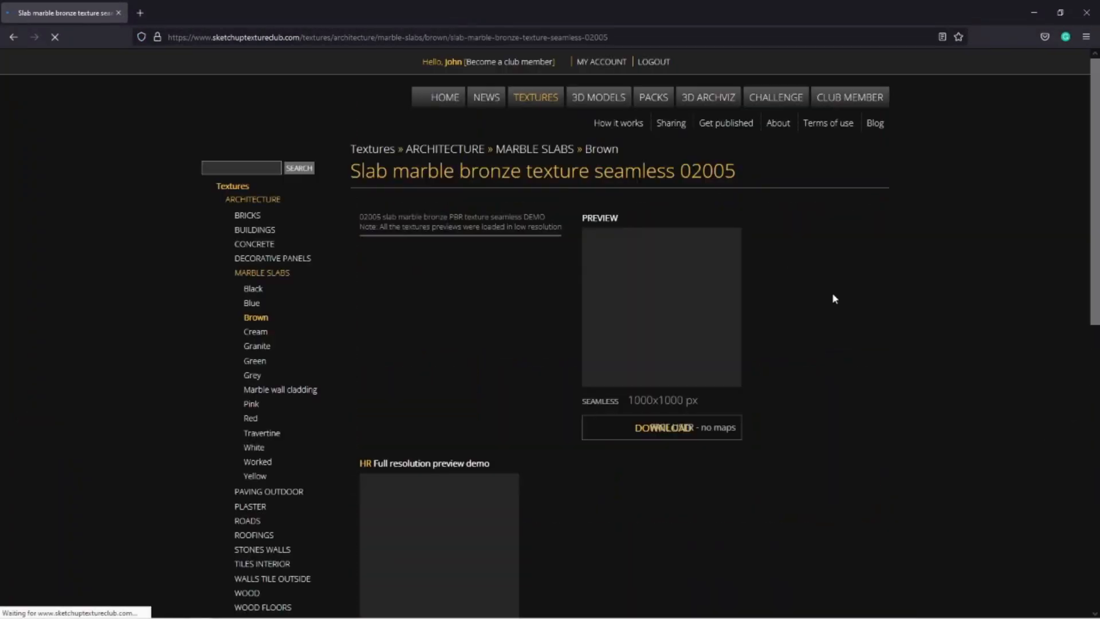
scroll(474, 399, down, 4)
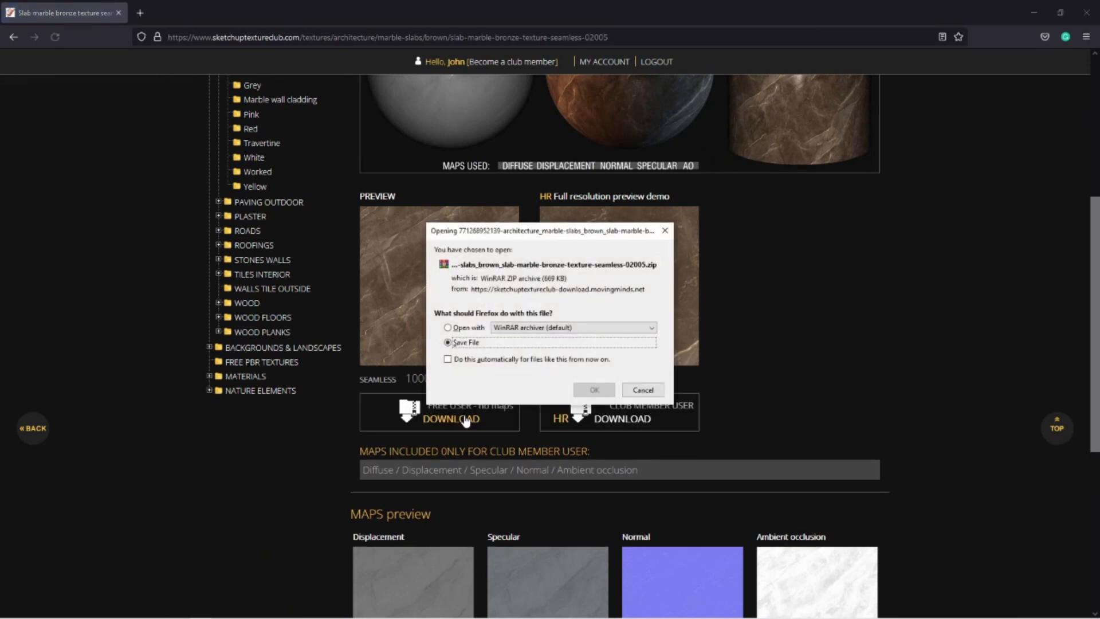
click(595, 391)
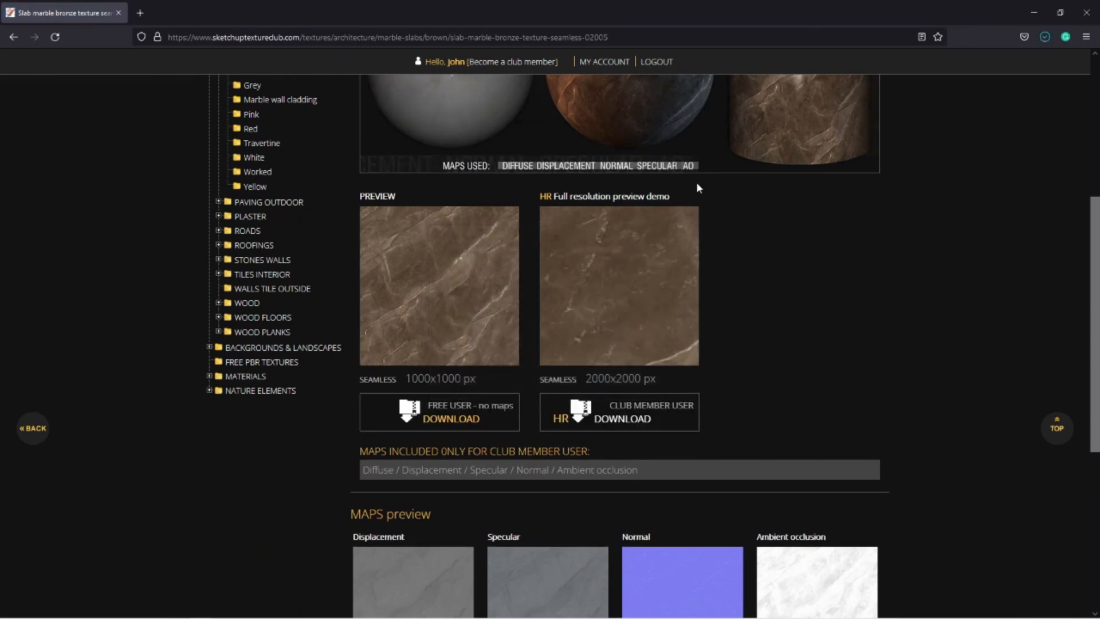
Switch to File Explorer and open the Downloads folder containing the marble texture archive
click(455, 611)
click(95, 611)
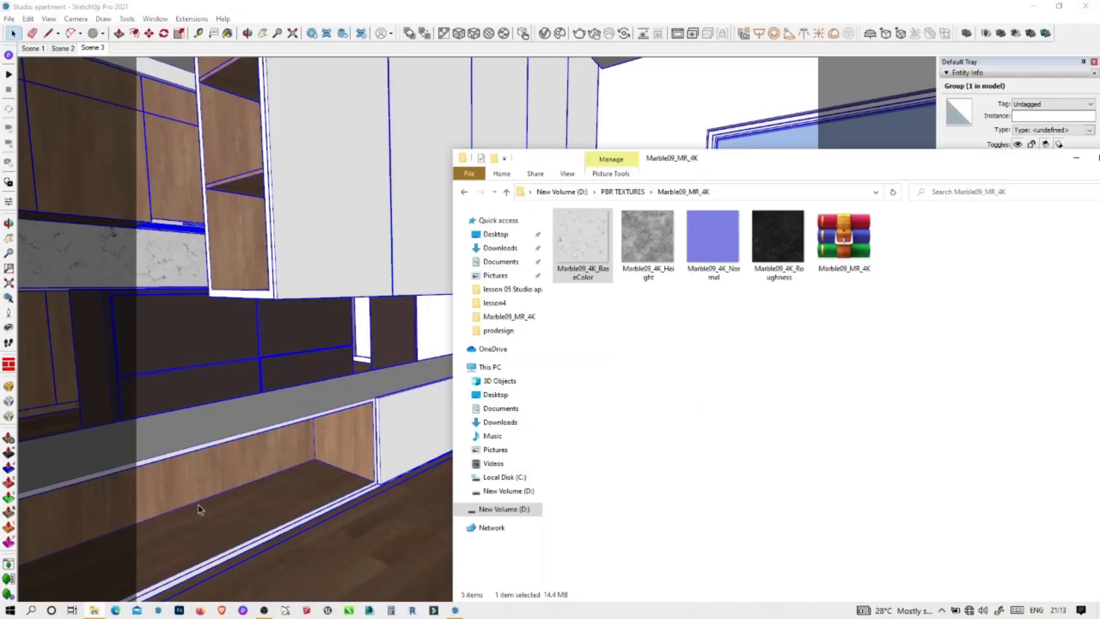
click(494, 261)
click(494, 248)
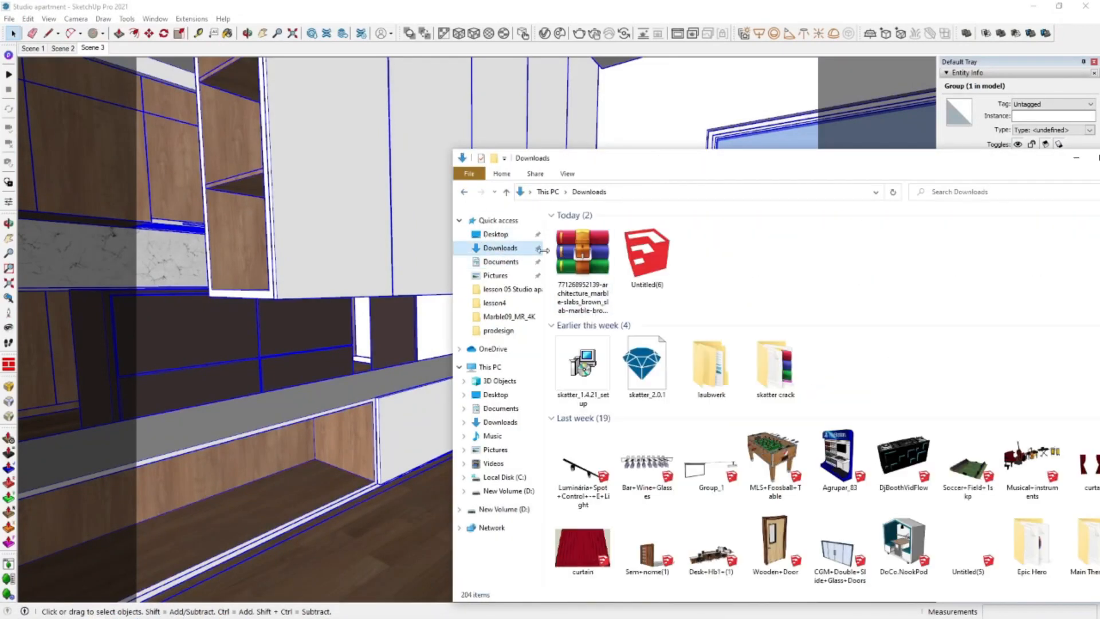
Move the marble texture archive and the Untitled(6) file from Downloads into the lesson 05 Studio apartment folder
drag(761, 292, 585, 250)
right_click(575, 248)
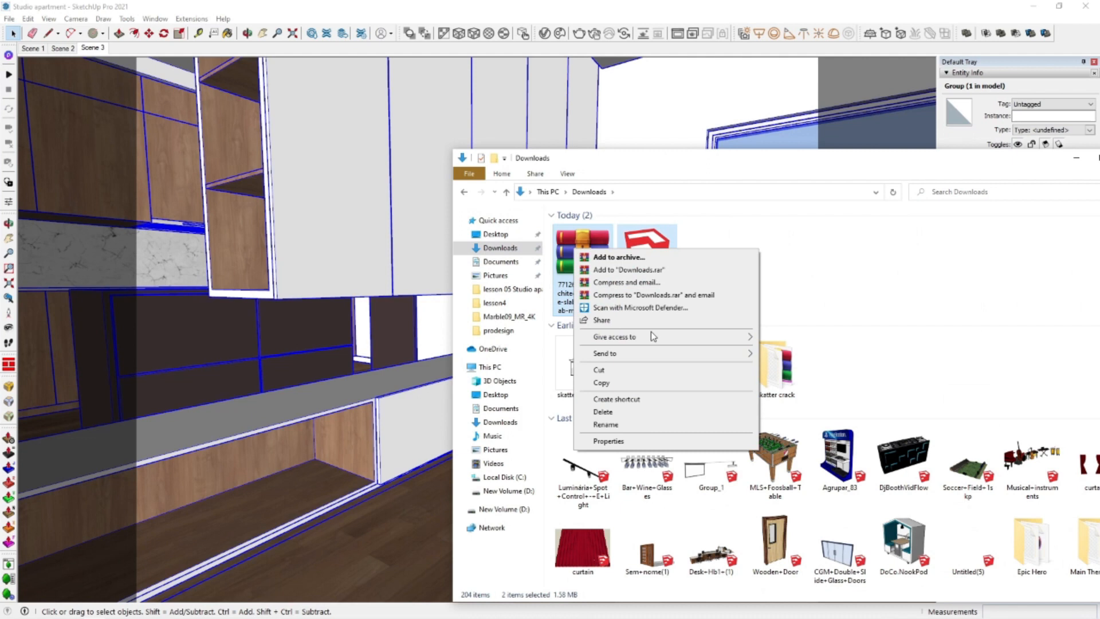
click(635, 369)
click(497, 289)
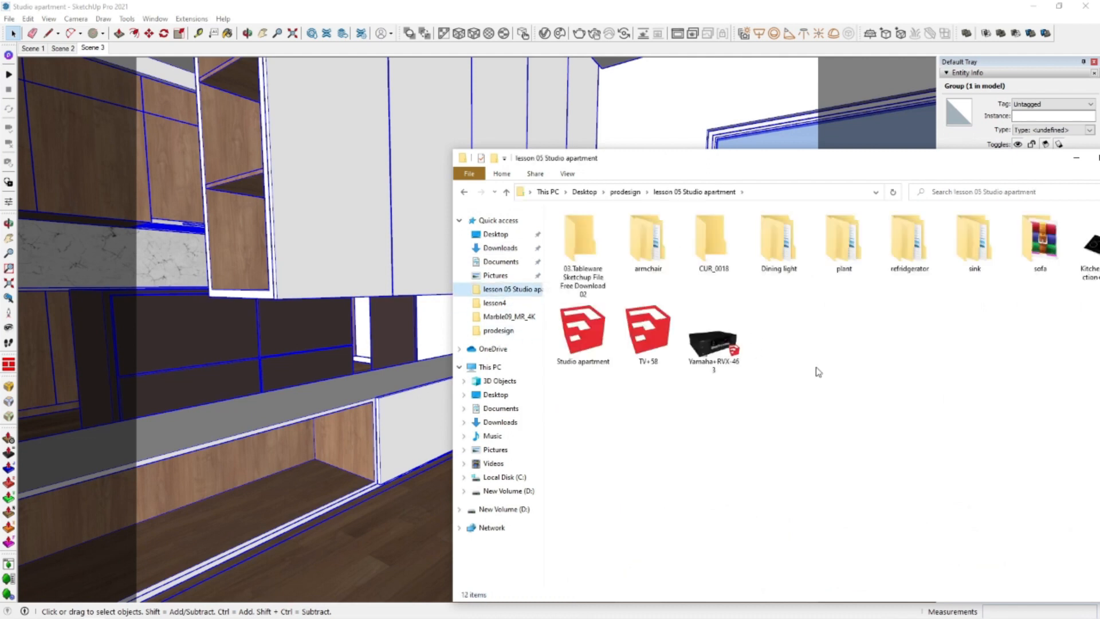
right_click(868, 337)
click(895, 400)
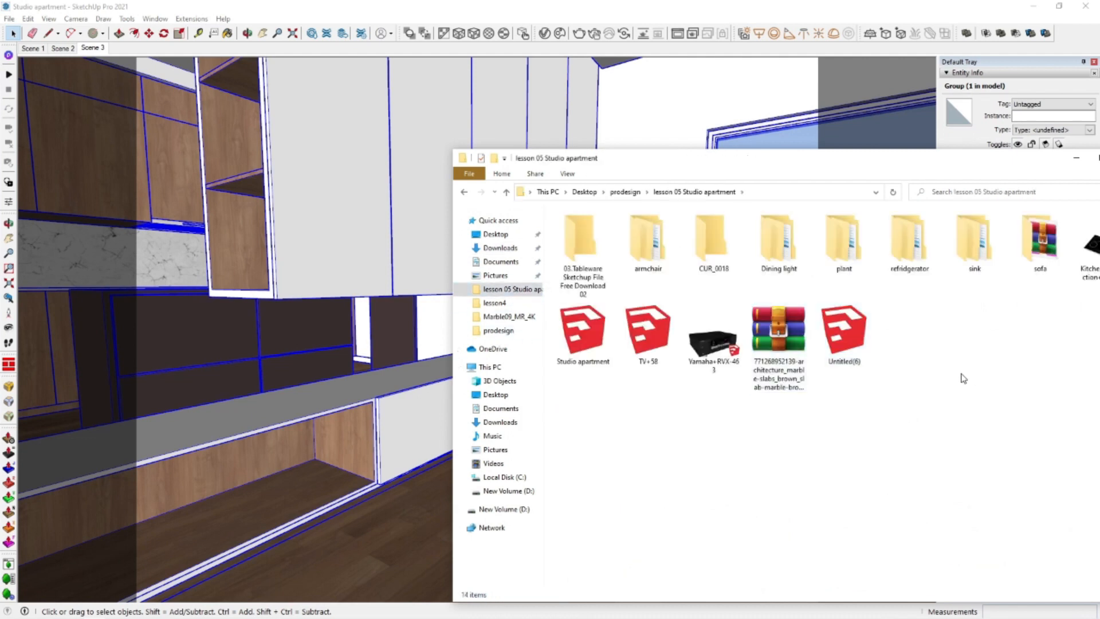
Create a folder named marble in the lesson folder, move the marble texture archive into it and open it
right_click(837, 410)
mouse_move(879, 547)
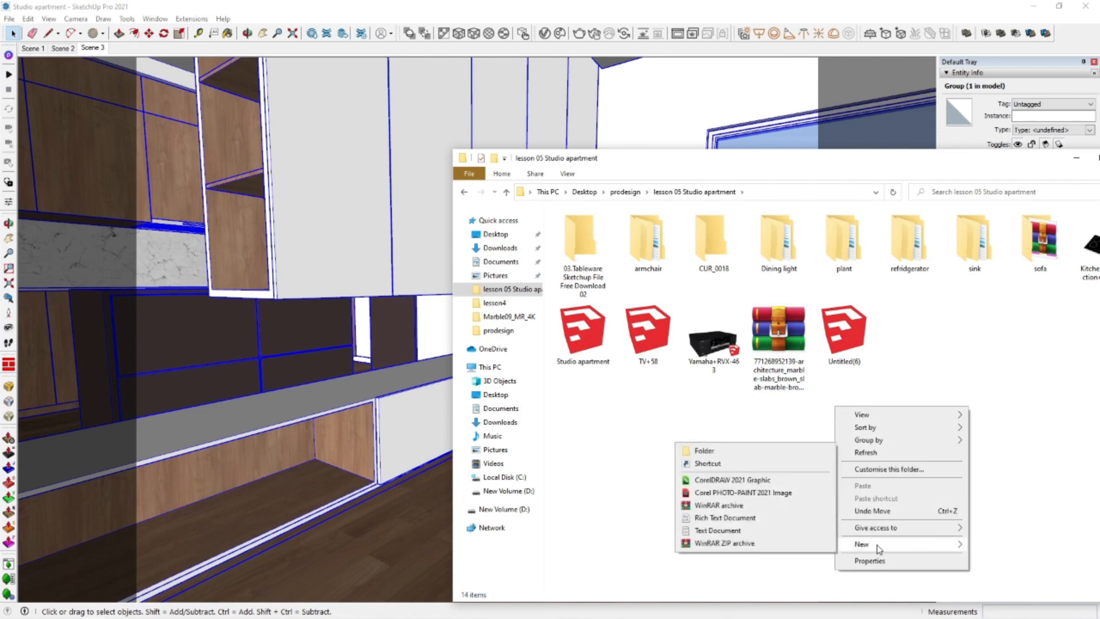
click(723, 451)
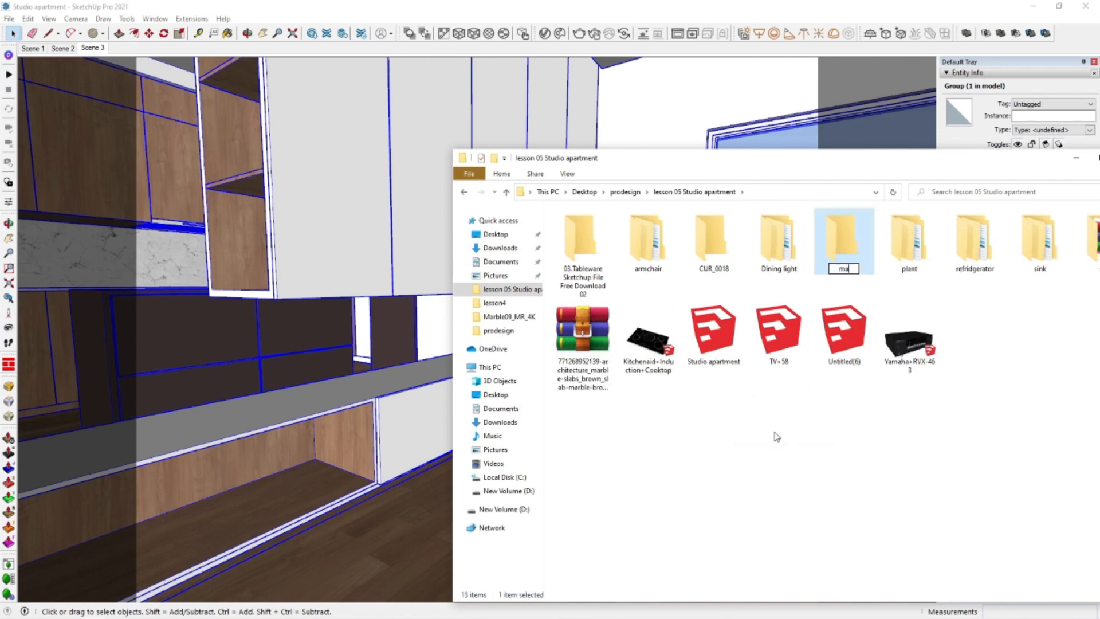
click(782, 457)
drag(583, 338, 842, 245)
double_click(838, 253)
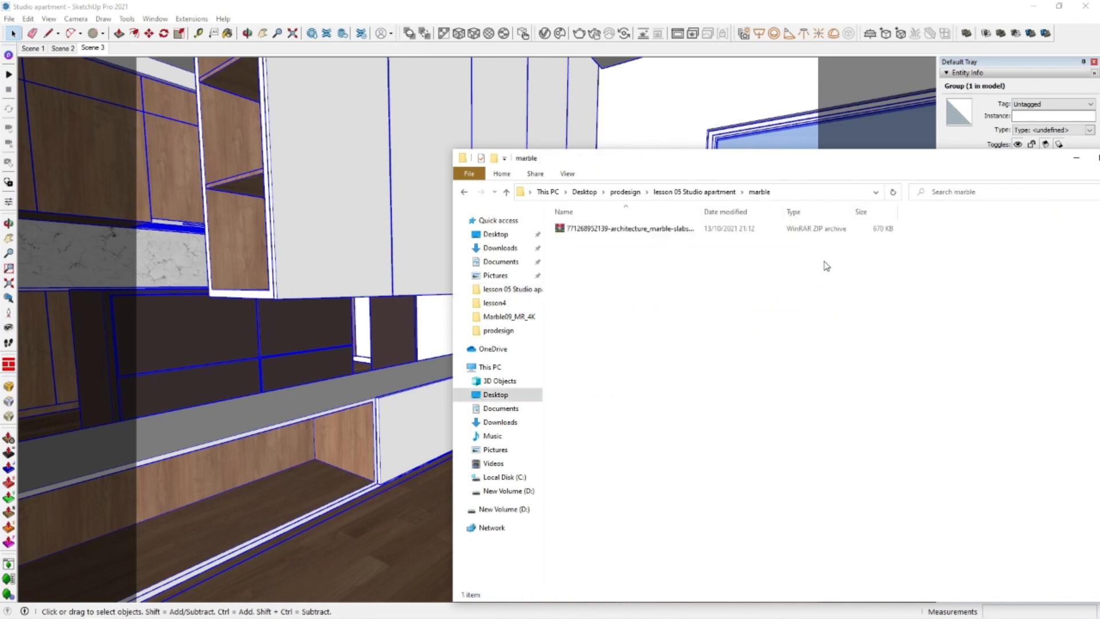
Extract the marble texture archive directly into the marble folder
click(598, 229)
right_click(599, 228)
click(636, 288)
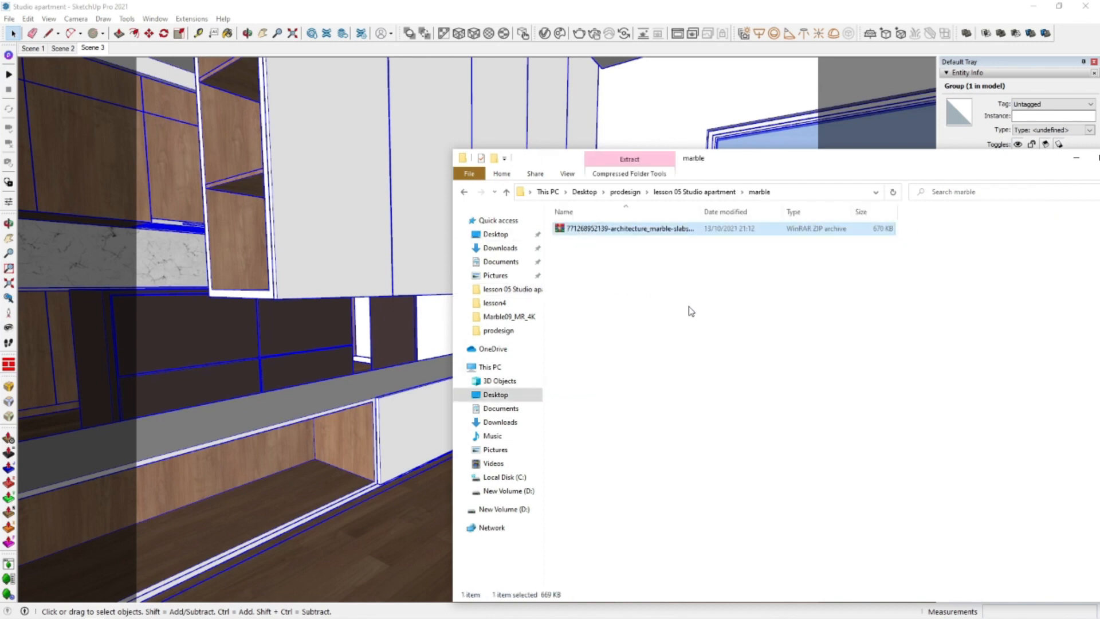
click(691, 338)
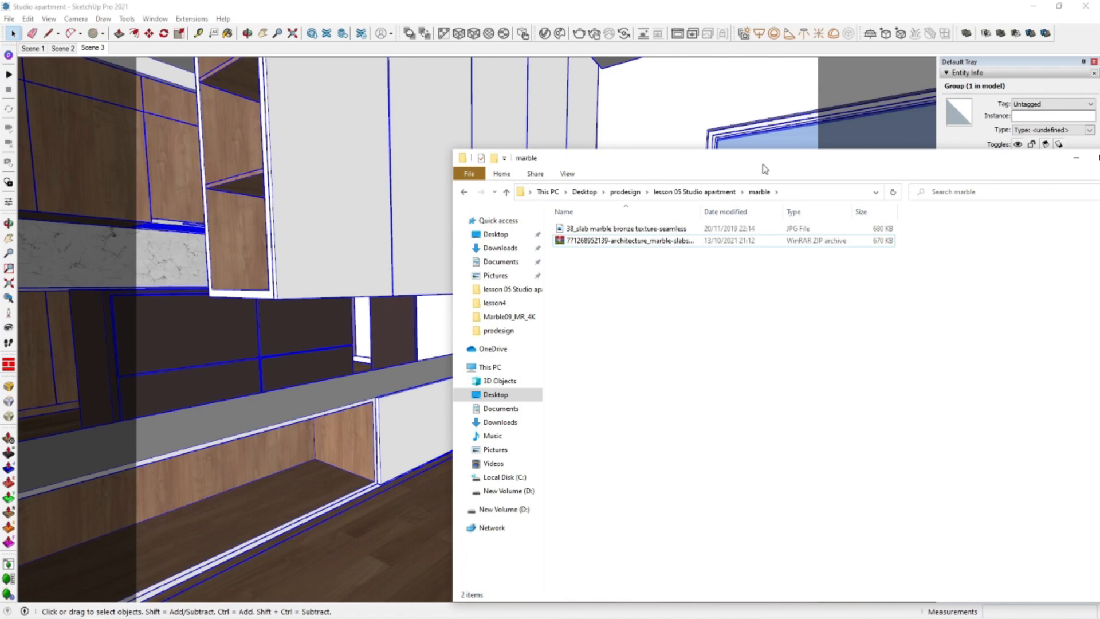
drag(765, 170, 439, 134)
Switch back to SketchUp and paint the flat panel between the slatted wall sections with green Color F05
click(807, 561)
mouse_move(870, 436)
middle_down()
mouse_move(908, 423)
mouse_move(719, 376)
mouse_move(651, 381)
mouse_move(555, 346)
mouse_move(528, 368)
middle_up()
click(474, 311)
double_click(474, 308)
click(475, 305)
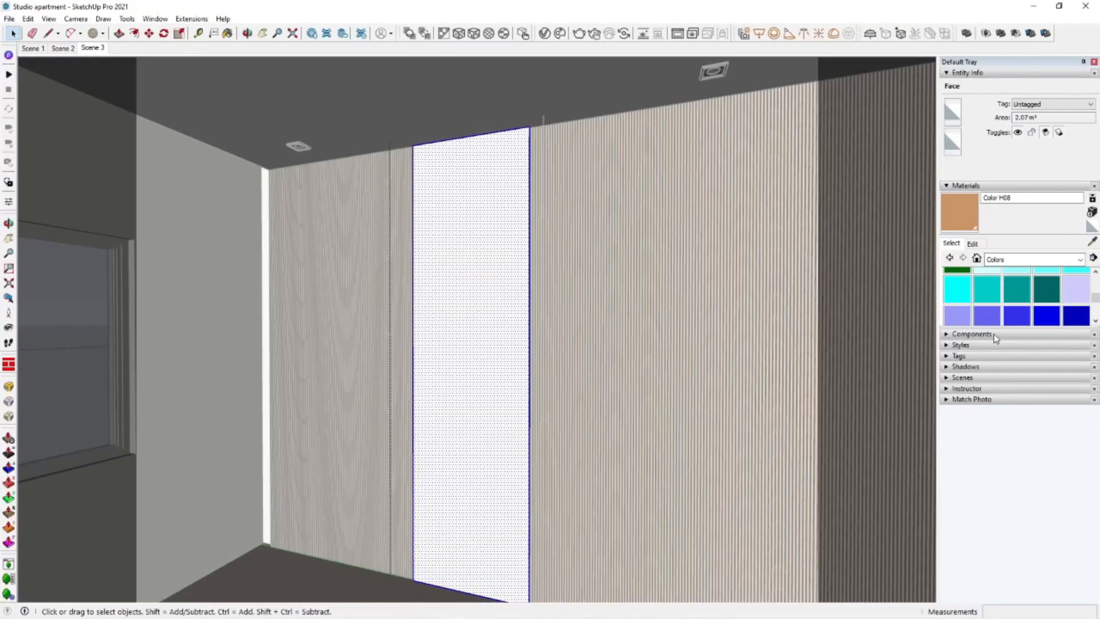
scroll(1066, 301, up, 5)
click(987, 290)
click(428, 273)
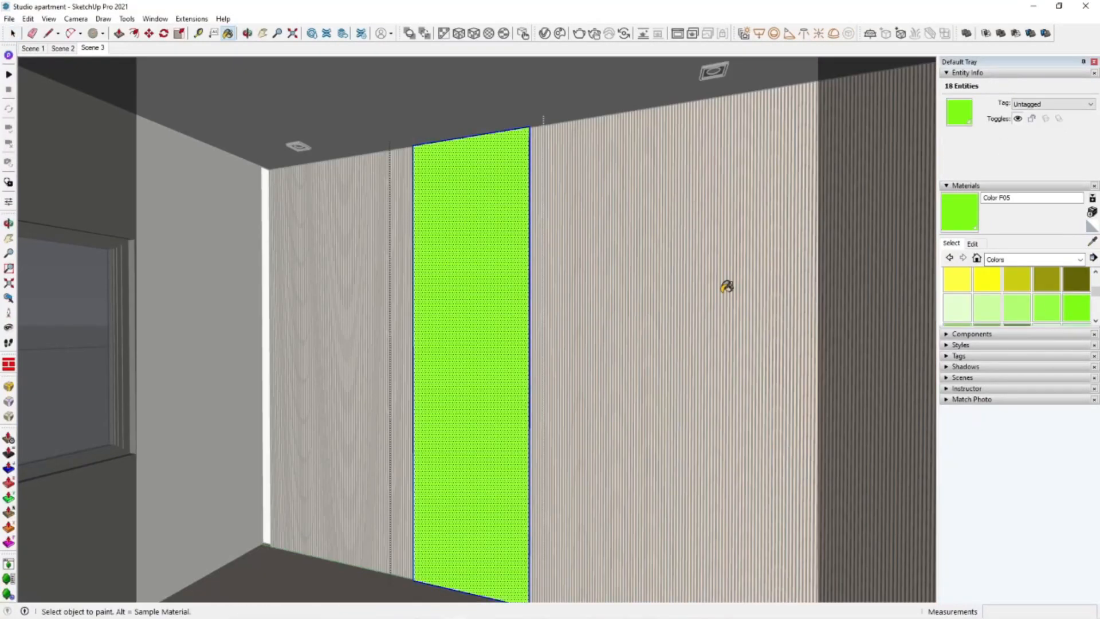
Give Color F05 the texture image 38_slab marble bronze texture-seamless from the marble folder, and exit the panel's group
click(973, 244)
click(1043, 359)
scroll(407, 298, up, 2)
click(419, 257)
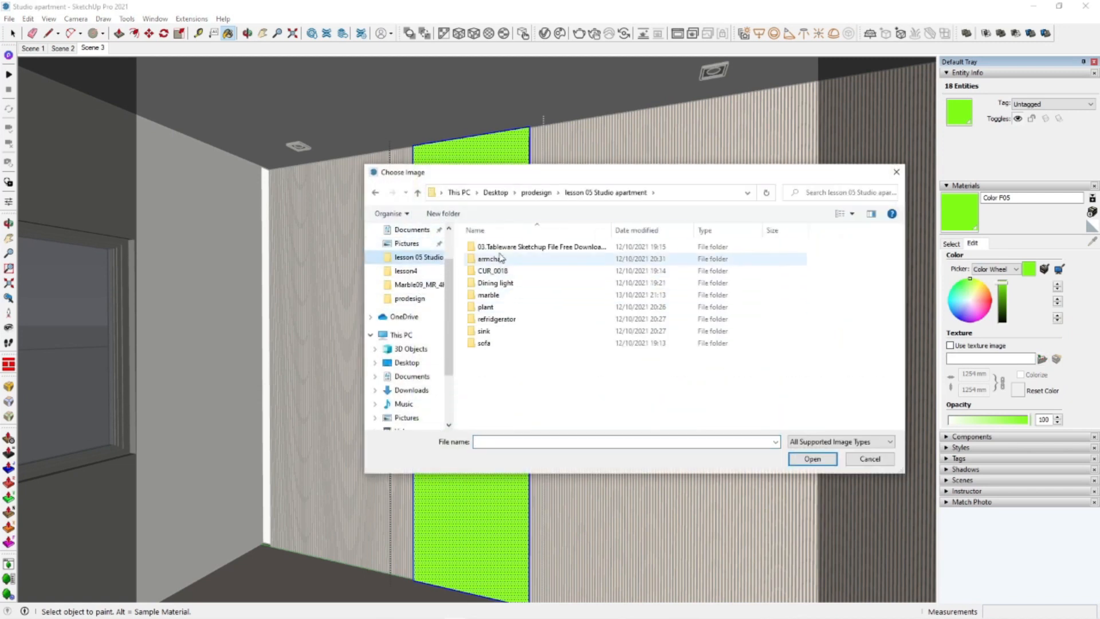
double_click(489, 295)
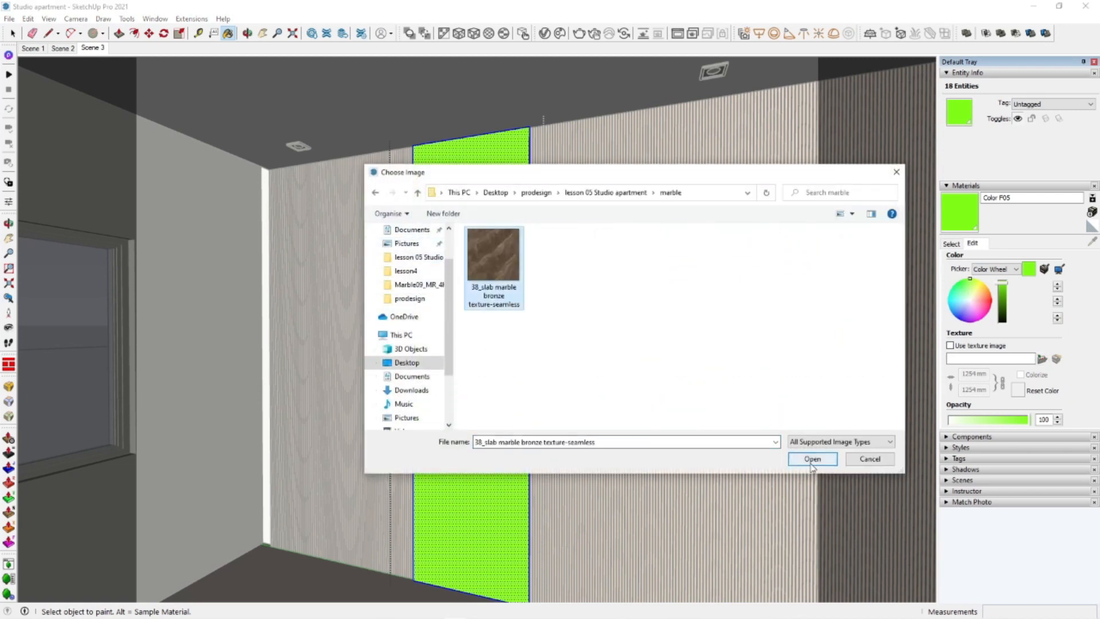
click(812, 462)
click(952, 245)
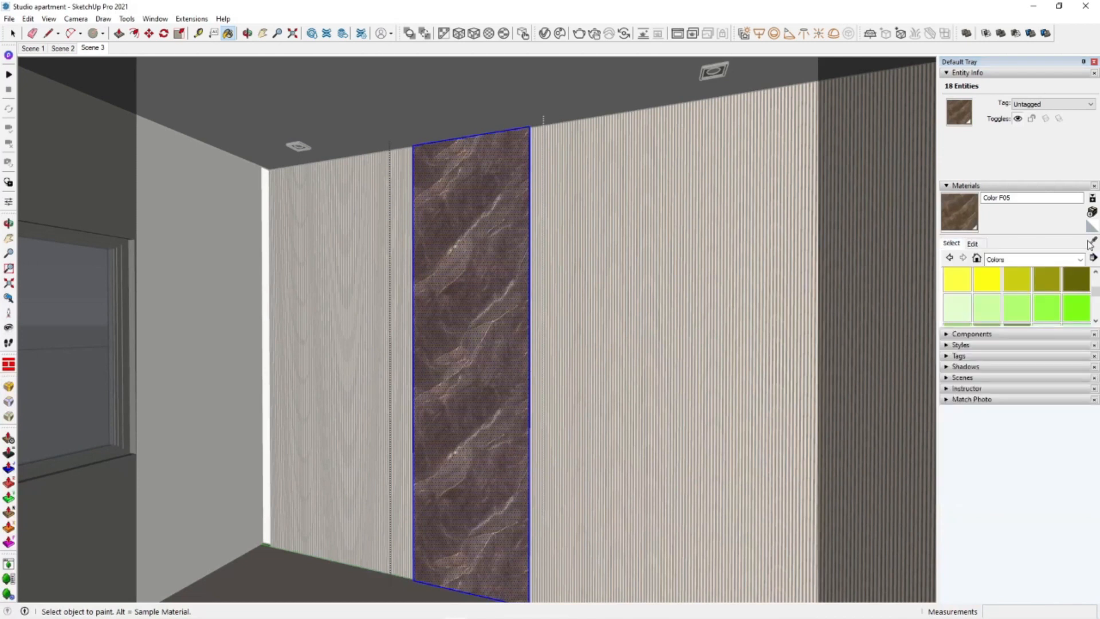
click(502, 265)
middle_drag(502, 266, 521, 333)
key(space)
click(284, 304)
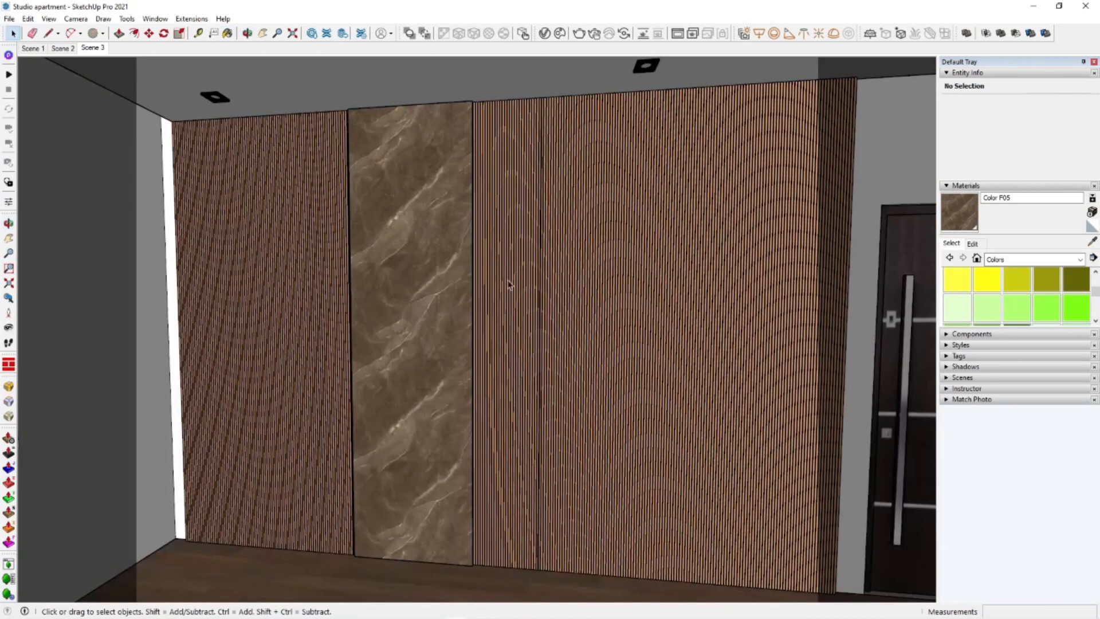
Try larger marble texture sizes of 1554 mm and 1954 mm on the wall panel
click(974, 244)
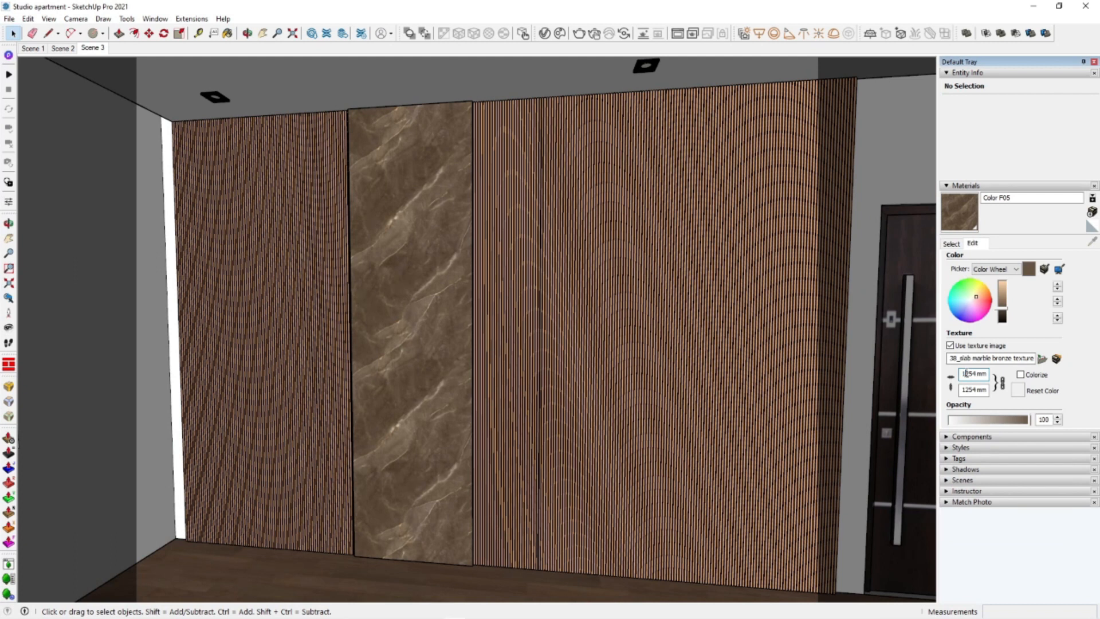
key(Delete)
text(5)
key(Return)
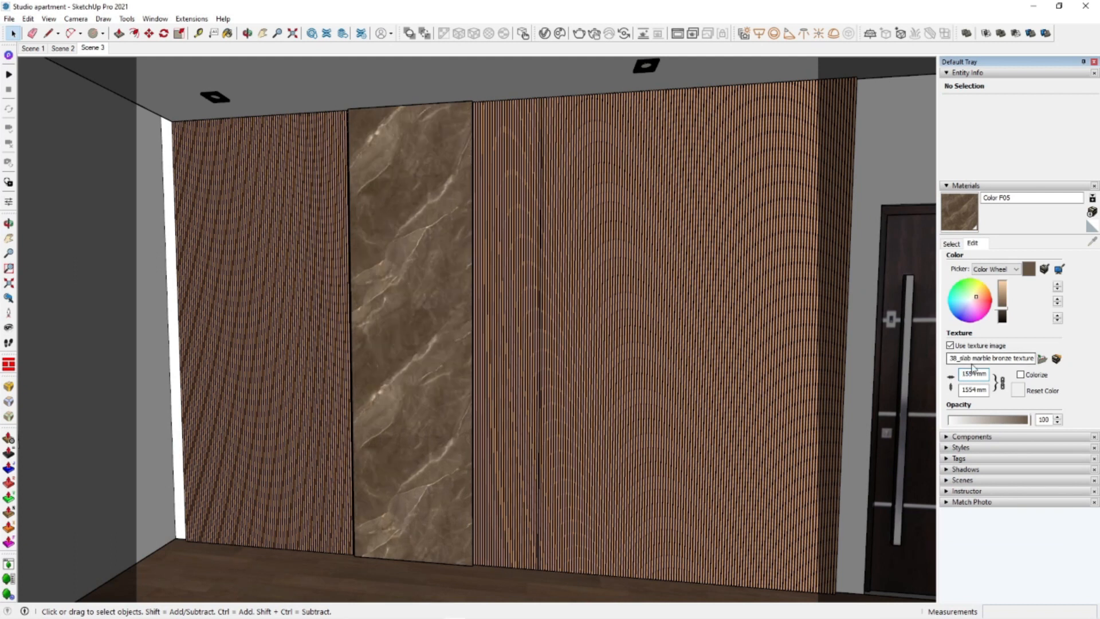
key(Delete)
text(9)
key(Return)
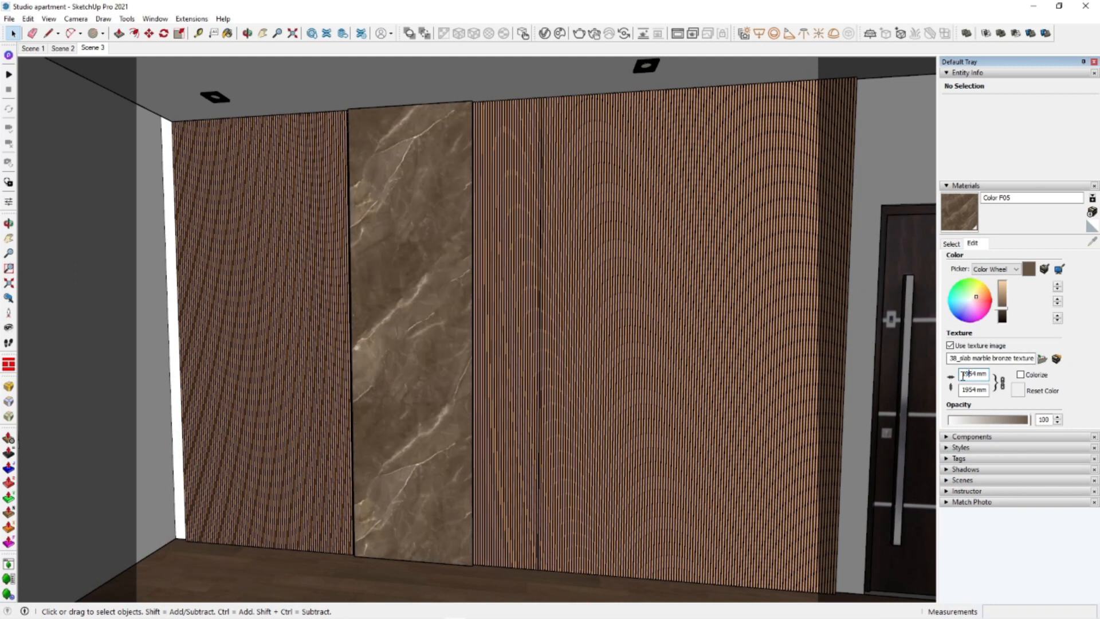
Set the marble texture size to 1254 mm
scroll(456, 447, up, 10)
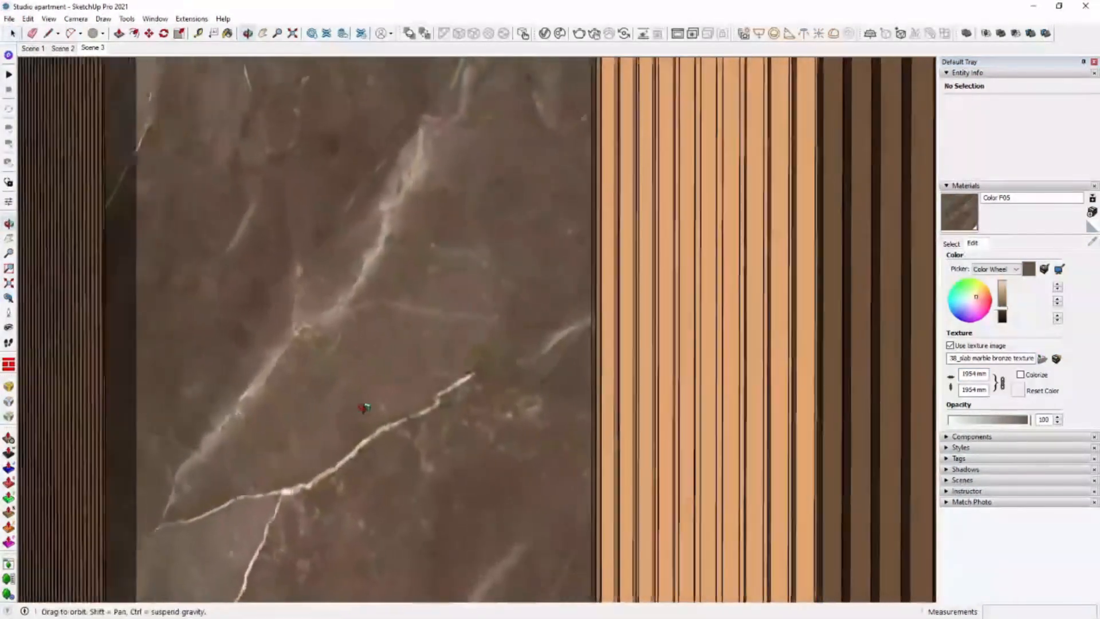
key(Delete)
text(2)
key(Return)
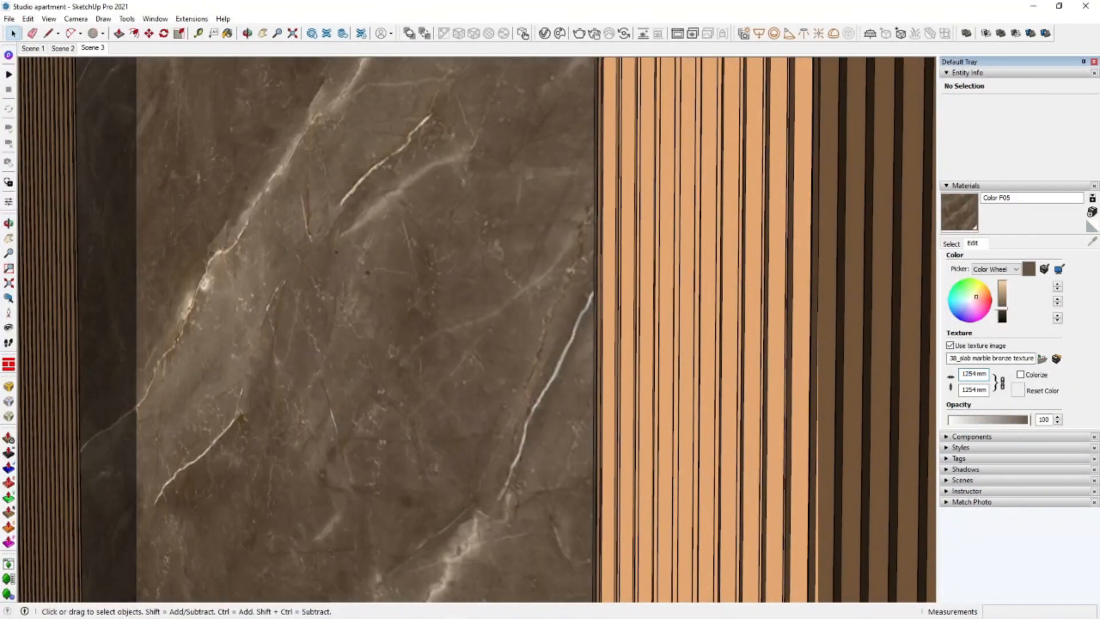
scroll(515, 352, down, 10)
shift+middle_drag(502, 347, 515, 368)
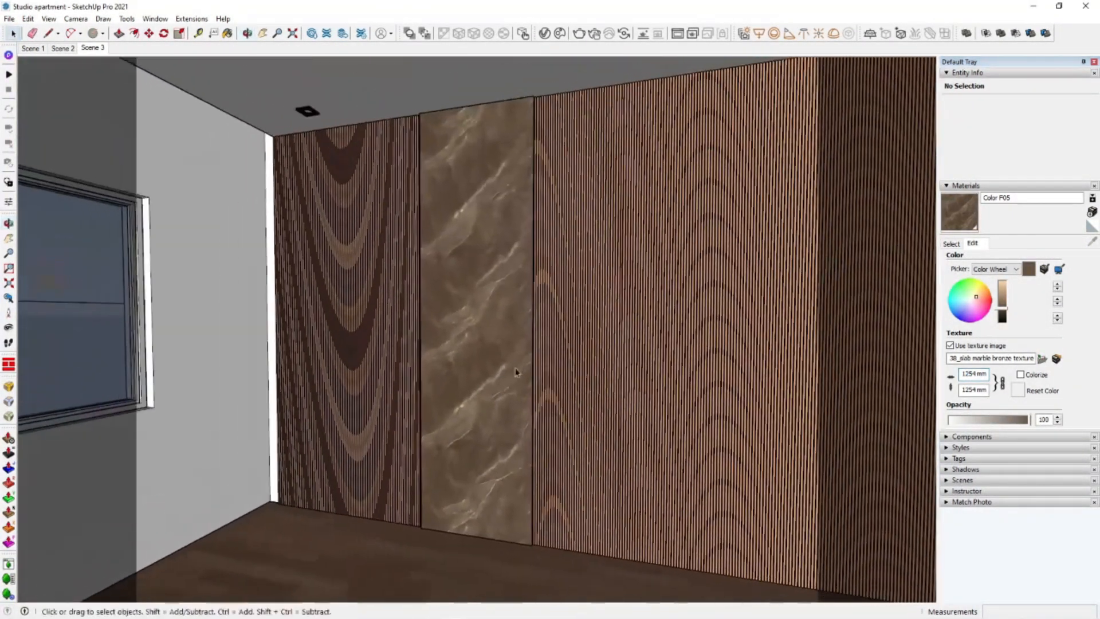
Open the marble material Color F05 in the V-Ray Asset Editor and give it a grey reflection with glossiness 0.7
click(101, 259)
middle_drag(249, 252, 441, 372)
click(951, 243)
click(1093, 241)
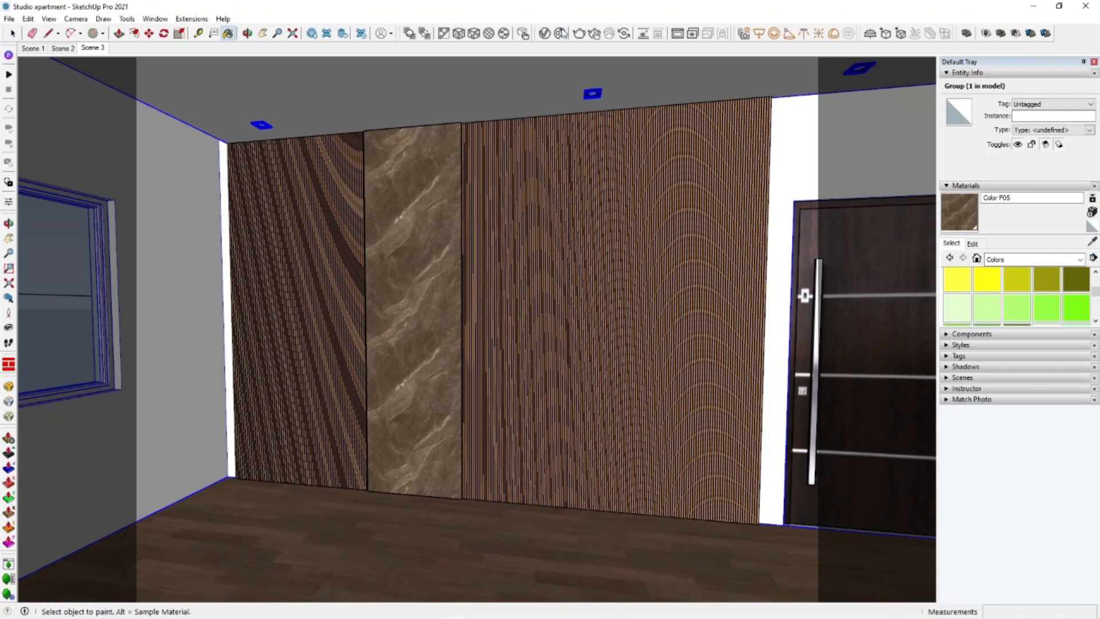
click(545, 34)
click(251, 305)
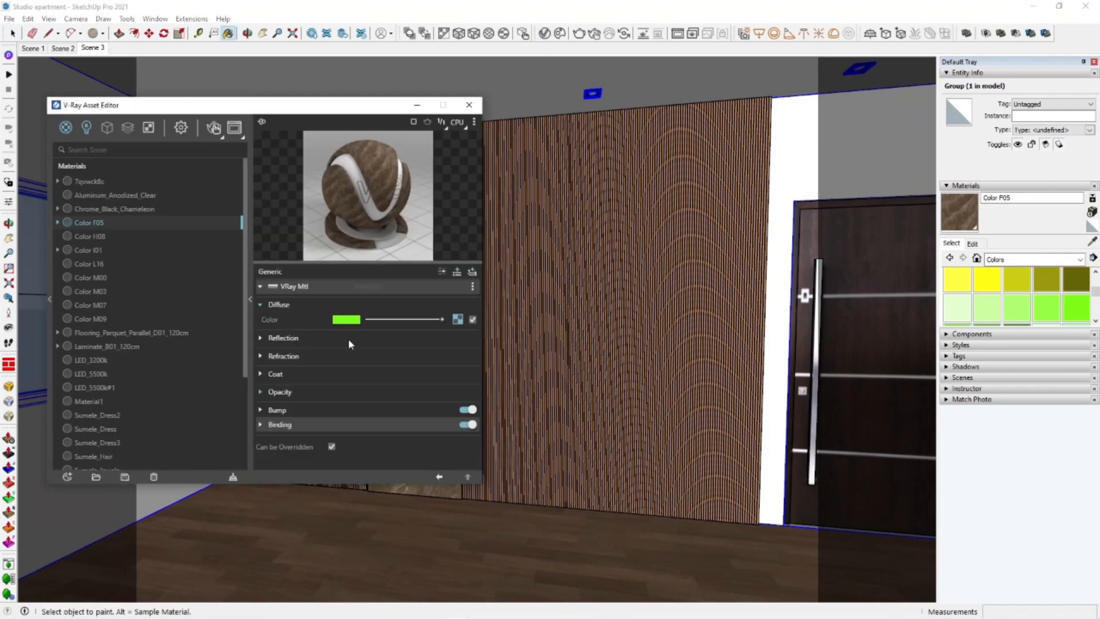
click(349, 339)
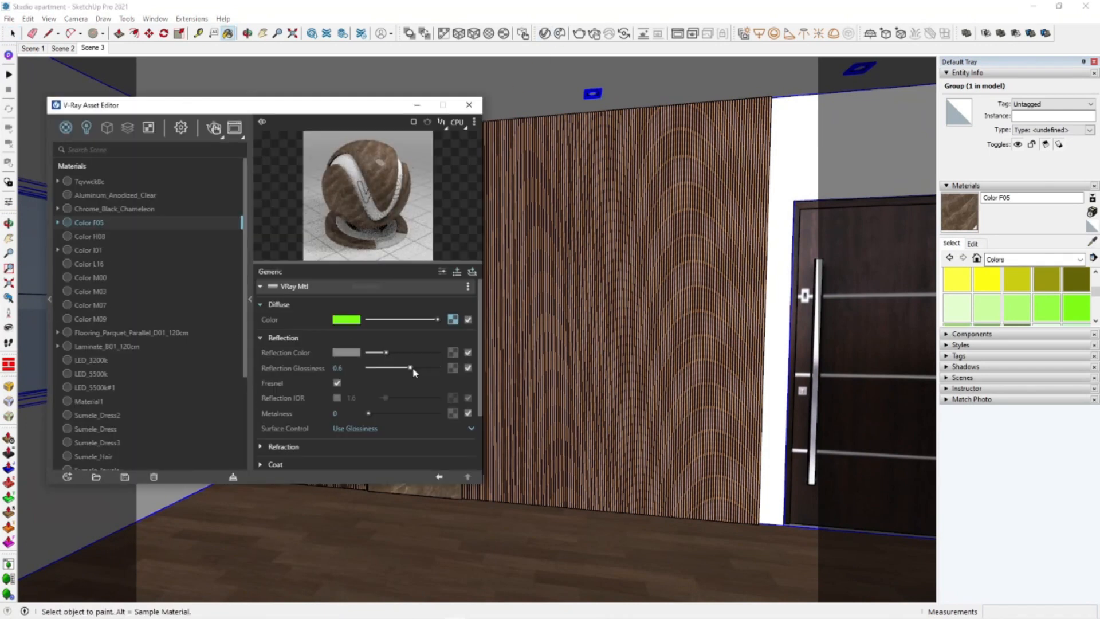
Start an interactive V-Ray render framed on the marble panel and set the marble's reflection glossiness to 0.6
middle_drag(547, 362, 566, 131)
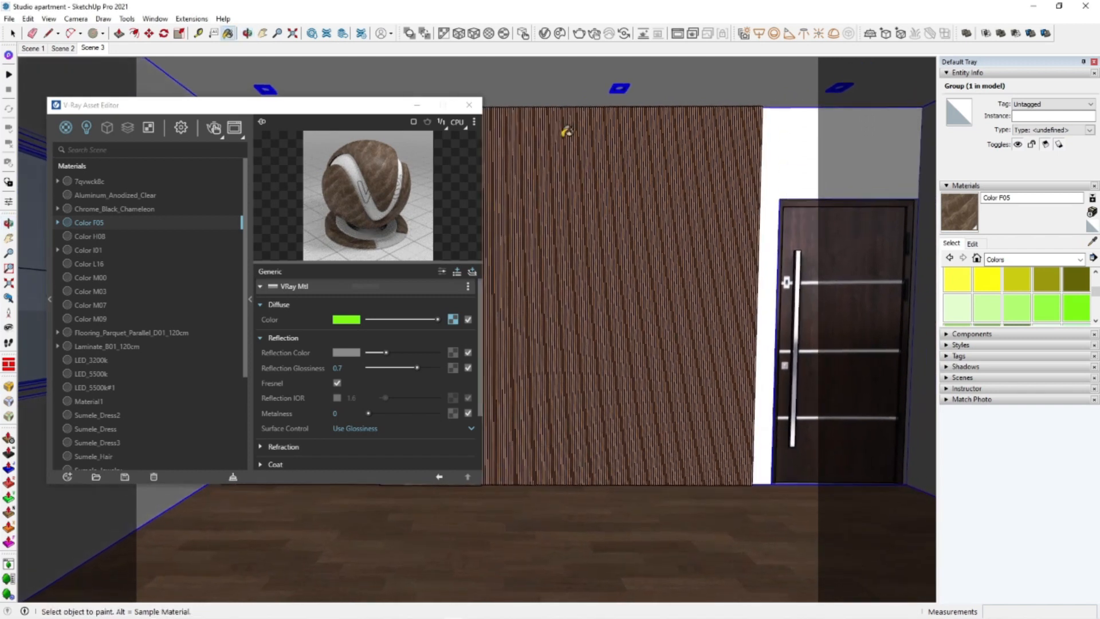
click(596, 35)
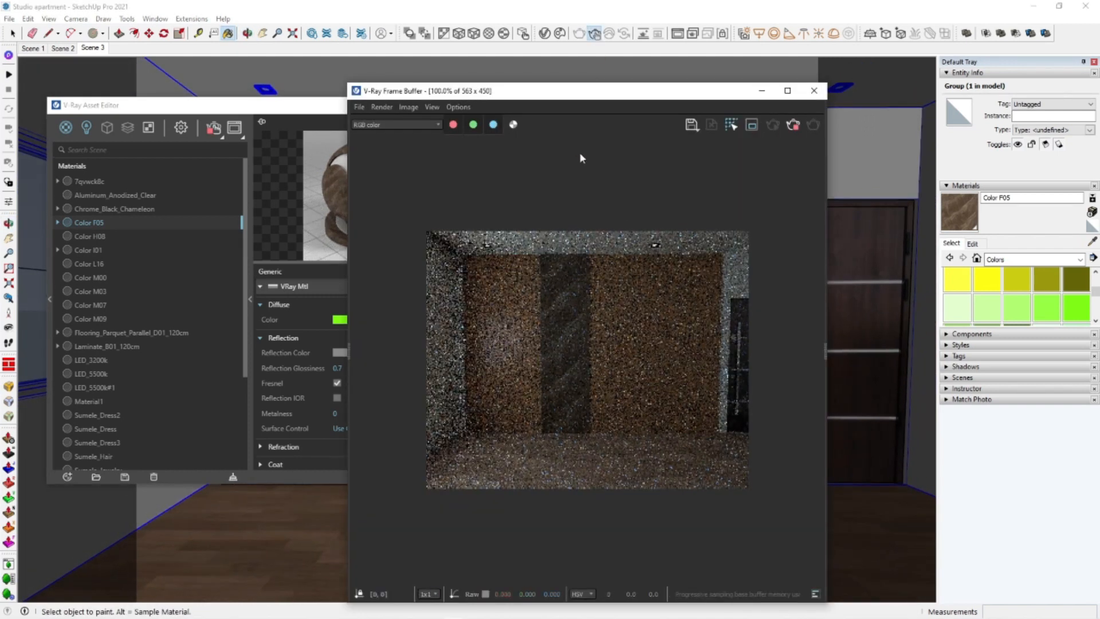
drag(560, 94, 814, 92)
scroll(524, 359, up, 3)
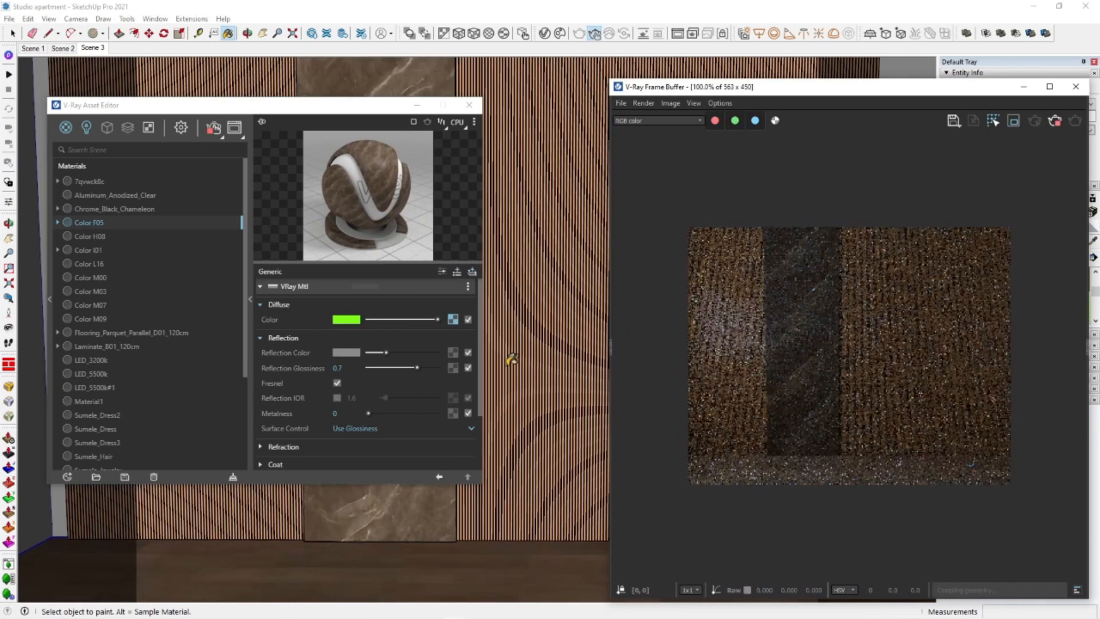
drag(417, 367, 407, 368)
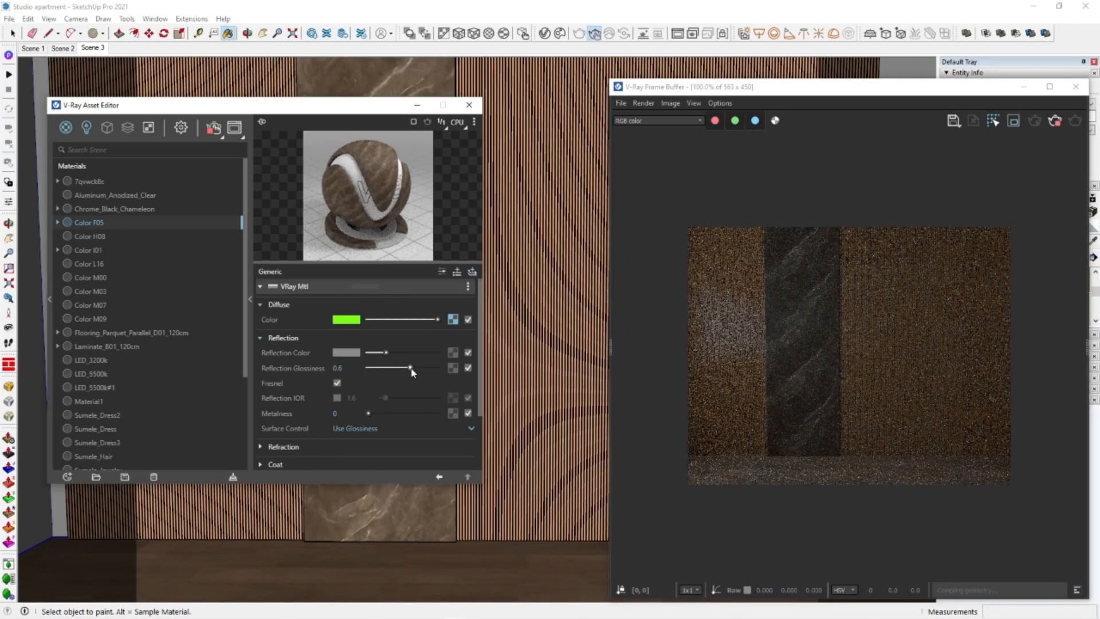
Set the marble bitmap's color space to Custom Gamma Curve with gamma 0.6 and close the V-Ray Asset Editor
click(452, 319)
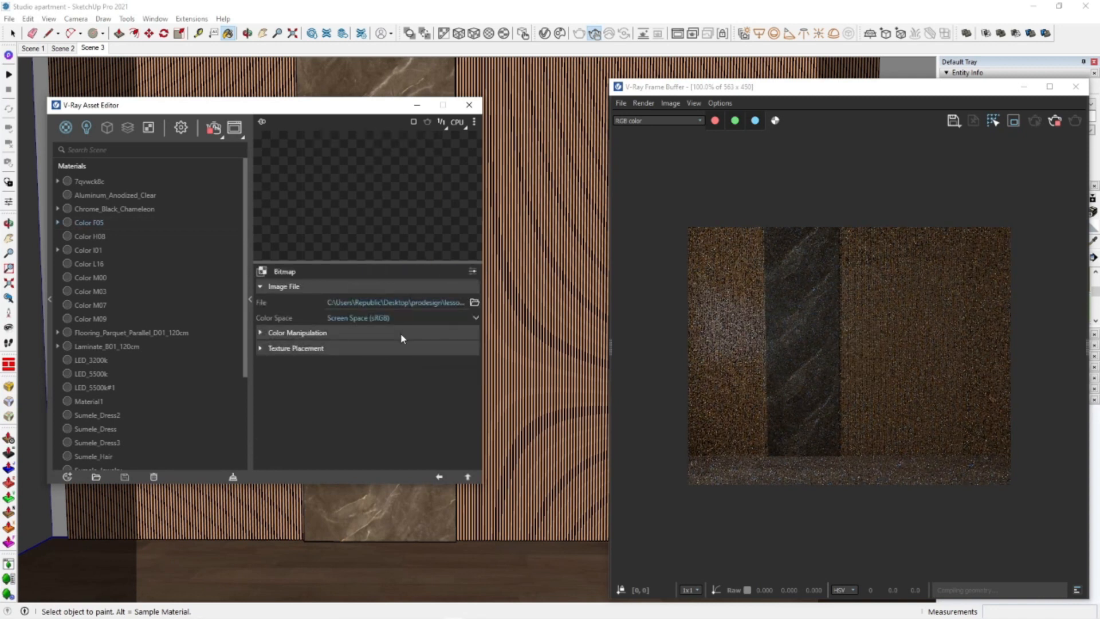
click(402, 318)
click(388, 365)
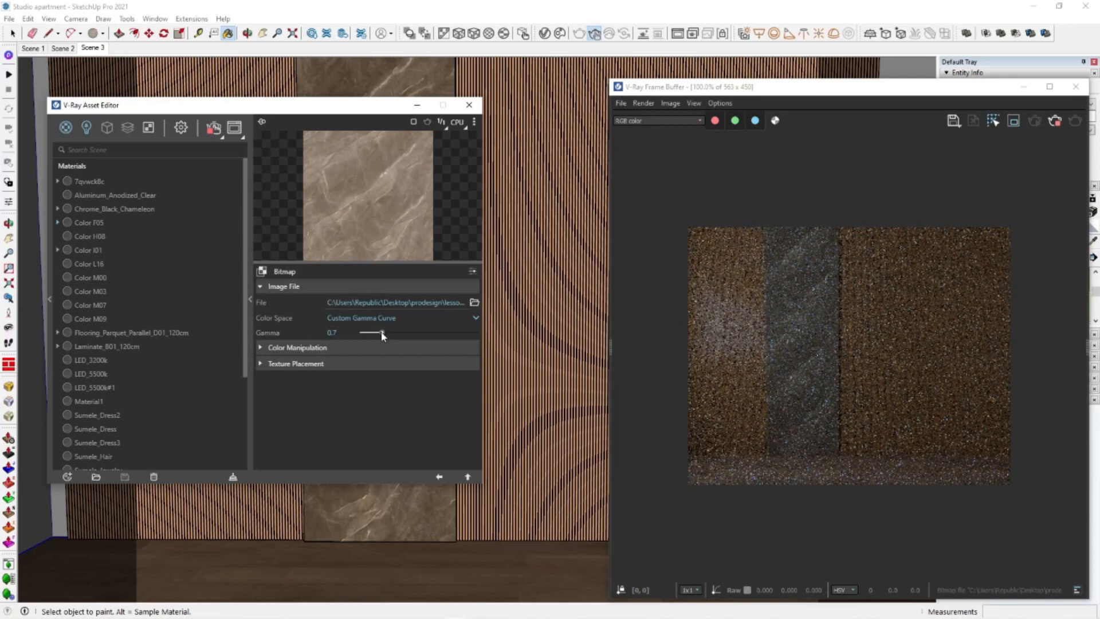
drag(382, 333, 379, 332)
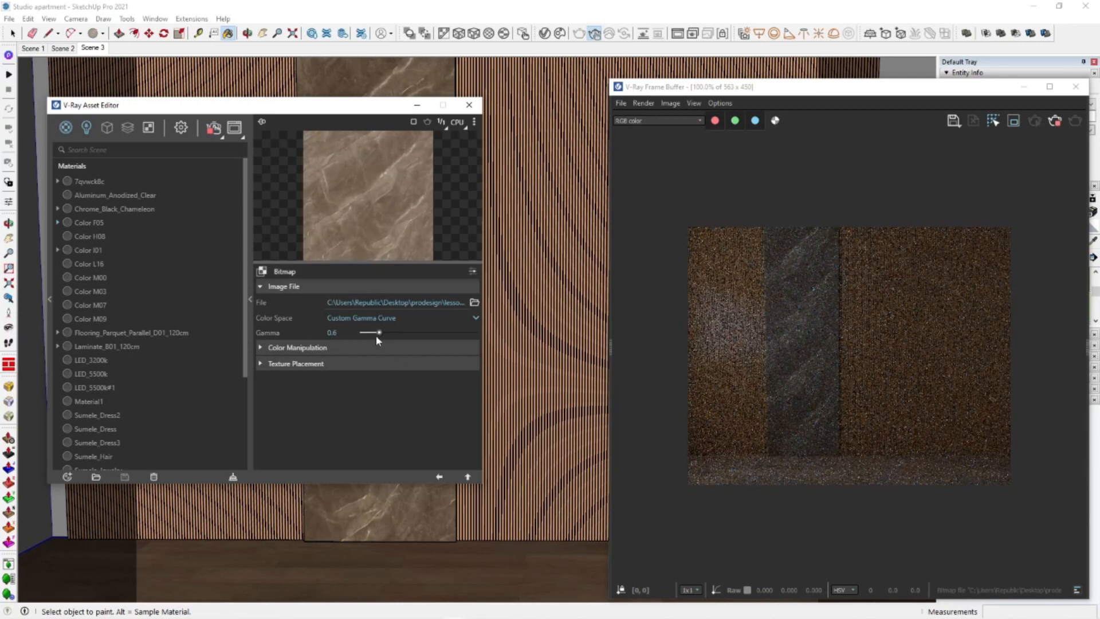
click(440, 476)
right_click(451, 321)
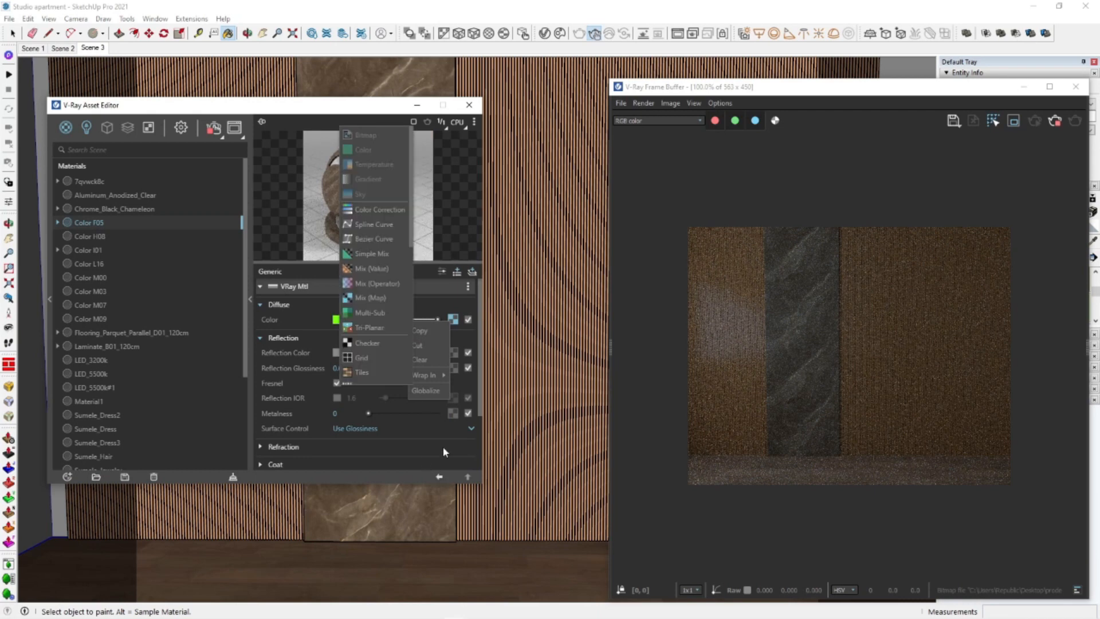
click(480, 395)
click(252, 281)
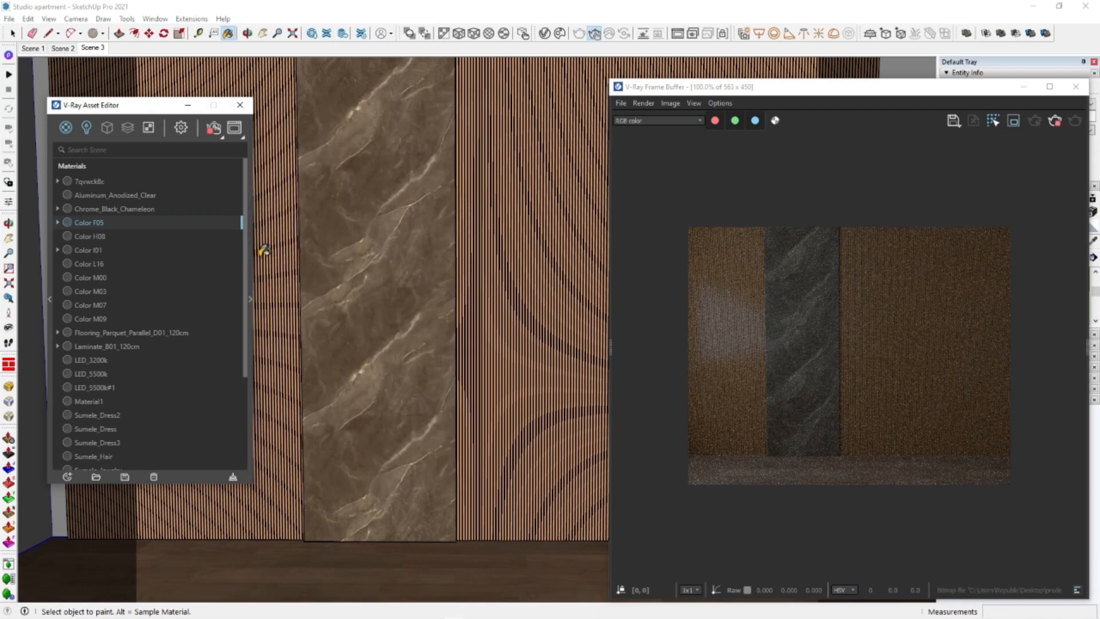
click(243, 109)
Review the marble and slatted wall in the interactive render from wider angles, and close the V-Ray Frame Buffer
scroll(454, 388, down, 1)
mouse_move(454, 388)
middle_down()
mouse_move(396, 361)
mouse_move(467, 337)
middle_up()
scroll(438, 322, down, 1)
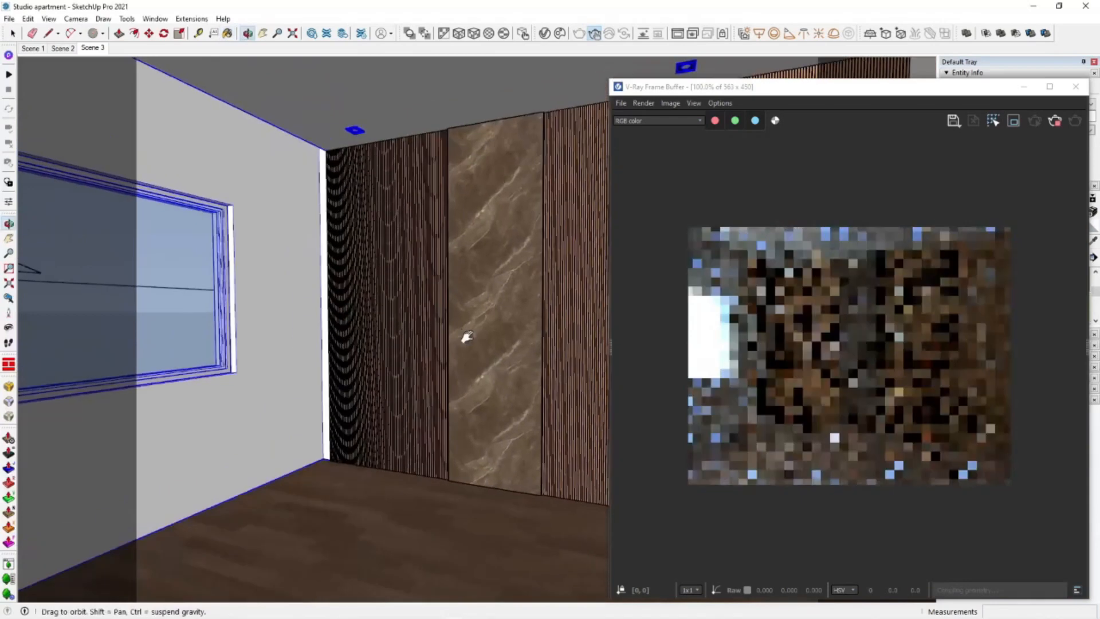
key(b)
mouse_move(346, 452)
middle_down()
mouse_move(307, 452)
mouse_move(348, 450)
mouse_move(344, 430)
mouse_move(220, 428)
middle_up()
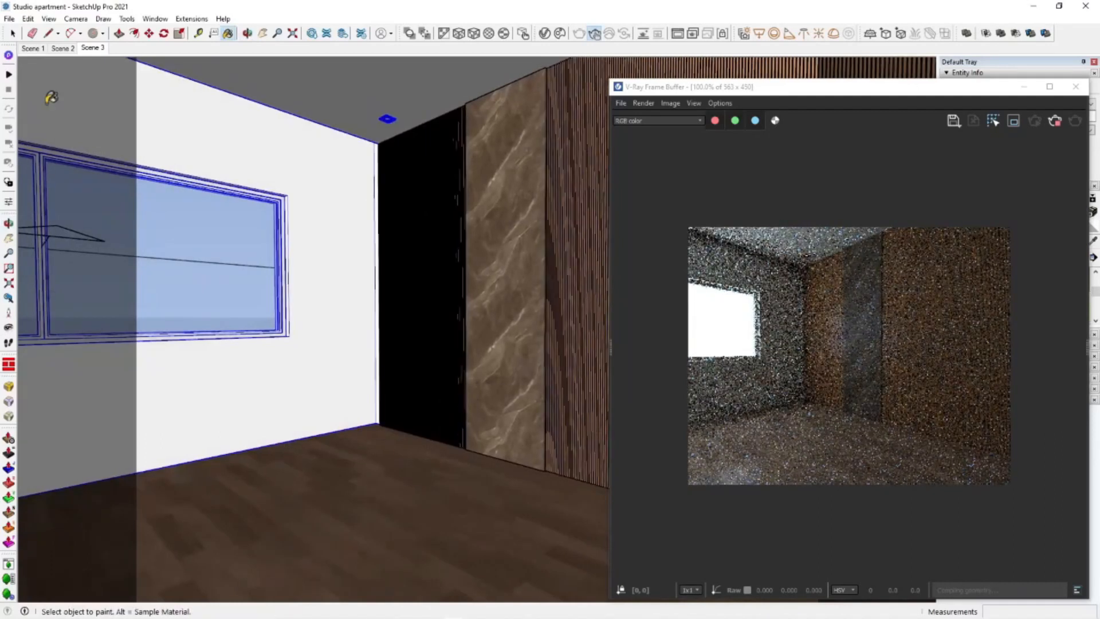
click(1076, 86)
scroll(378, 154, up, 5)
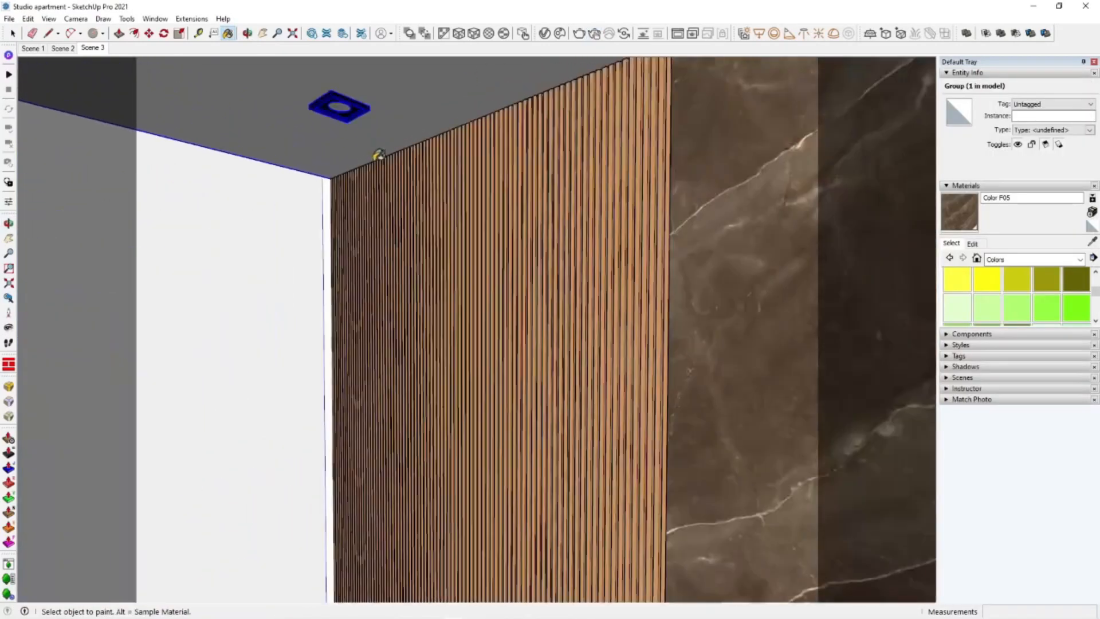
Open the recessed ceiling spotlight component beside the slatted wall for editing and select the black face around its round opening
scroll(304, 119, up, 4)
middle_drag(401, 109, 496, 198)
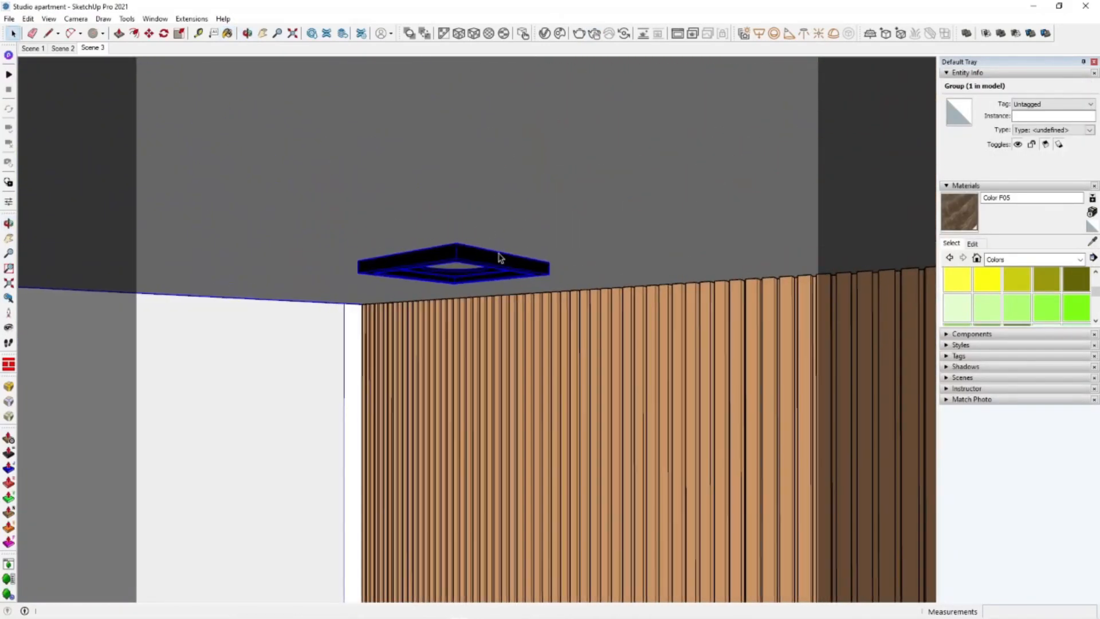
middle_drag(501, 255, 462, 301)
double_click(505, 294)
click(507, 293)
scroll(482, 296, up, 3)
double_click(518, 281)
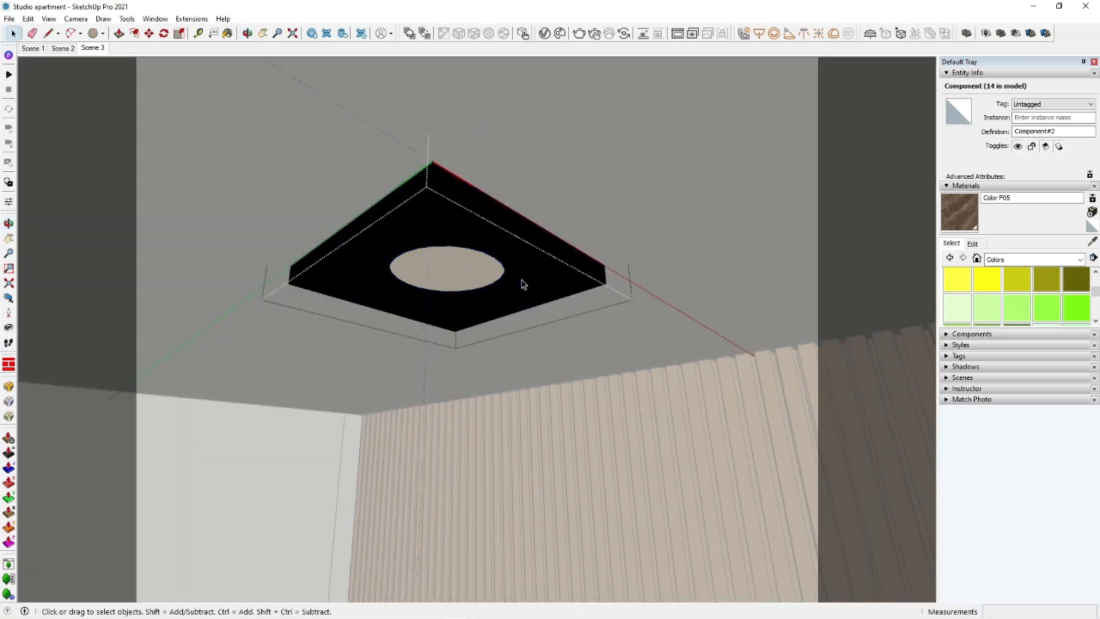
click(519, 280)
Place a V-Ray IES light in the spotlight's round opening using cylinder-wide.ies from the ies-lights-pack folder on drive D
click(805, 36)
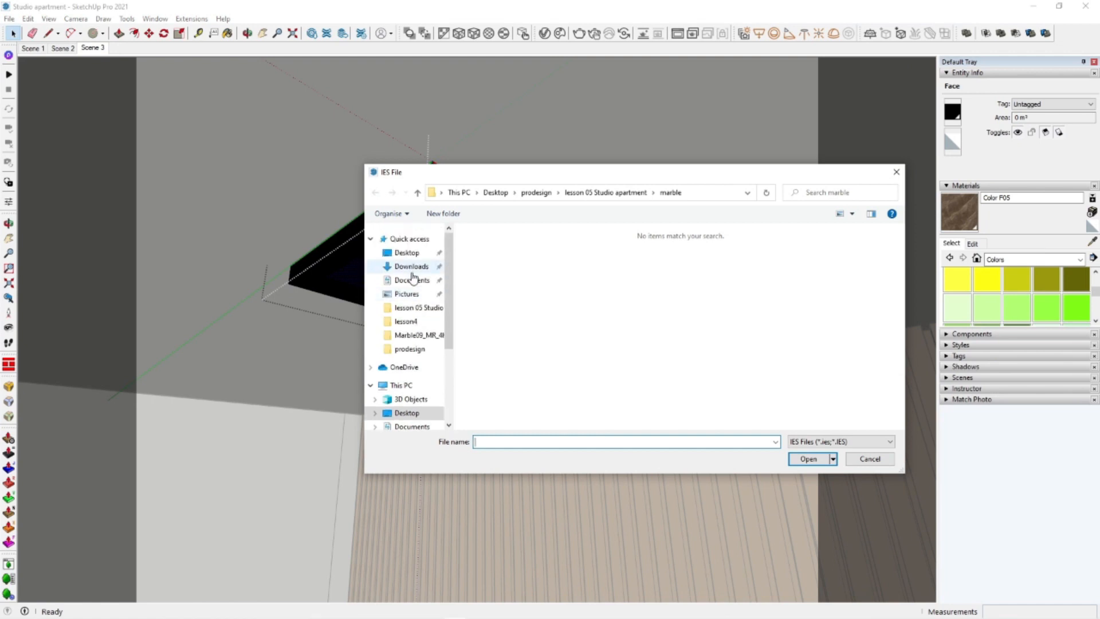
scroll(413, 286, down, 3)
click(415, 394)
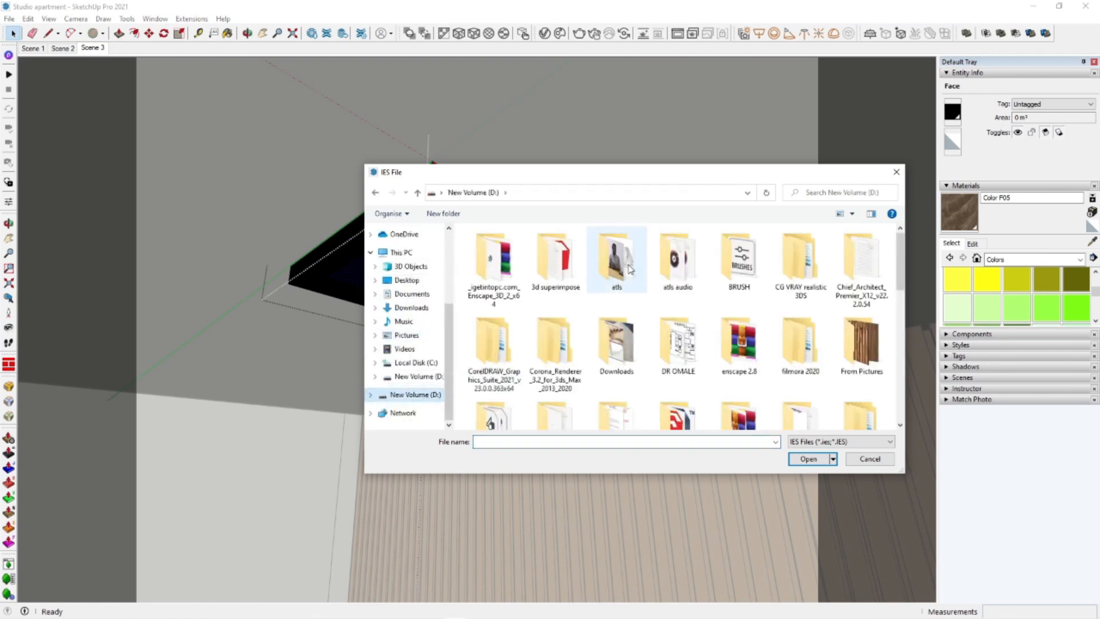
scroll(629, 281, down, 3)
double_click(547, 268)
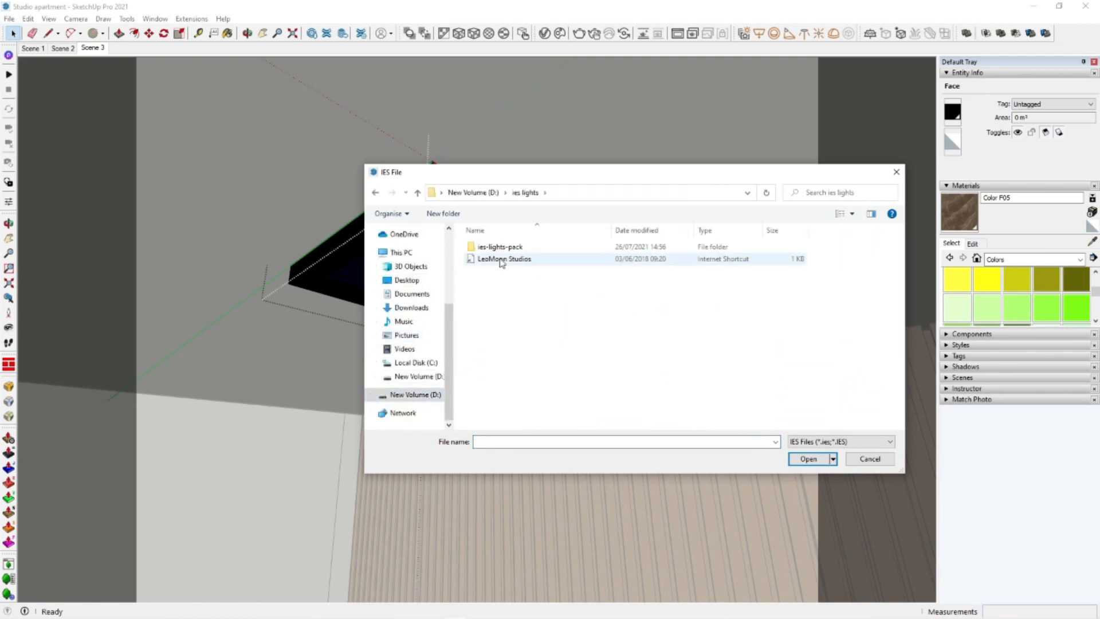
click(503, 247)
key(Return)
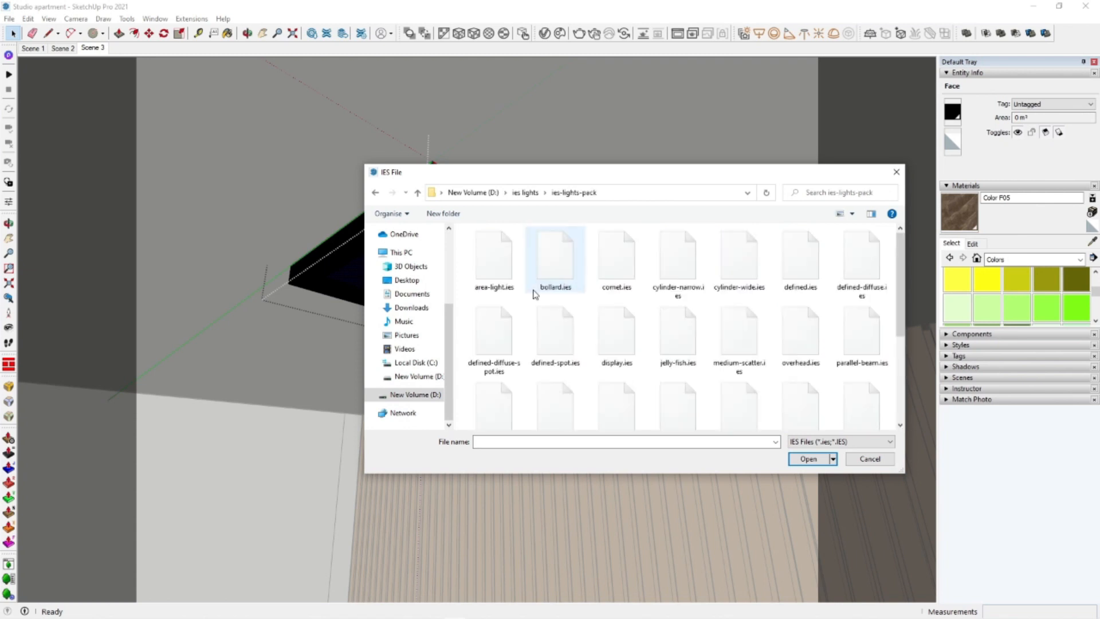
click(560, 334)
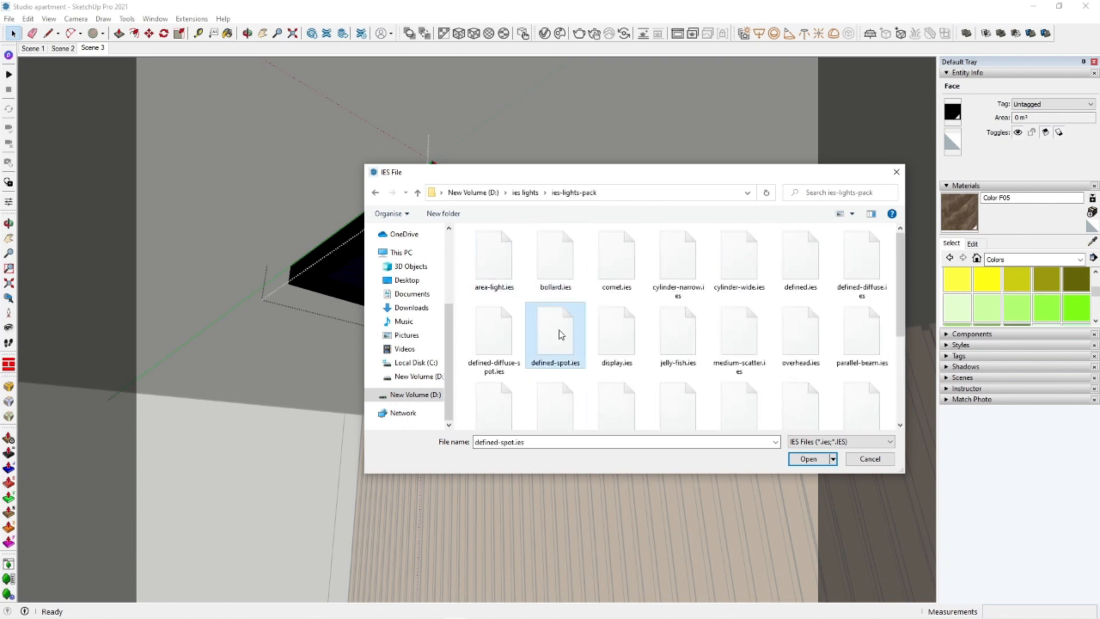
click(743, 272)
click(809, 459)
click(450, 270)
Open the V-Ray Asset Editor, select the new IES light and leave the spotlight component
scroll(472, 313, down, 3)
shift+middle_drag(479, 394, 569, 309)
scroll(522, 370, down, 4)
click(523, 33)
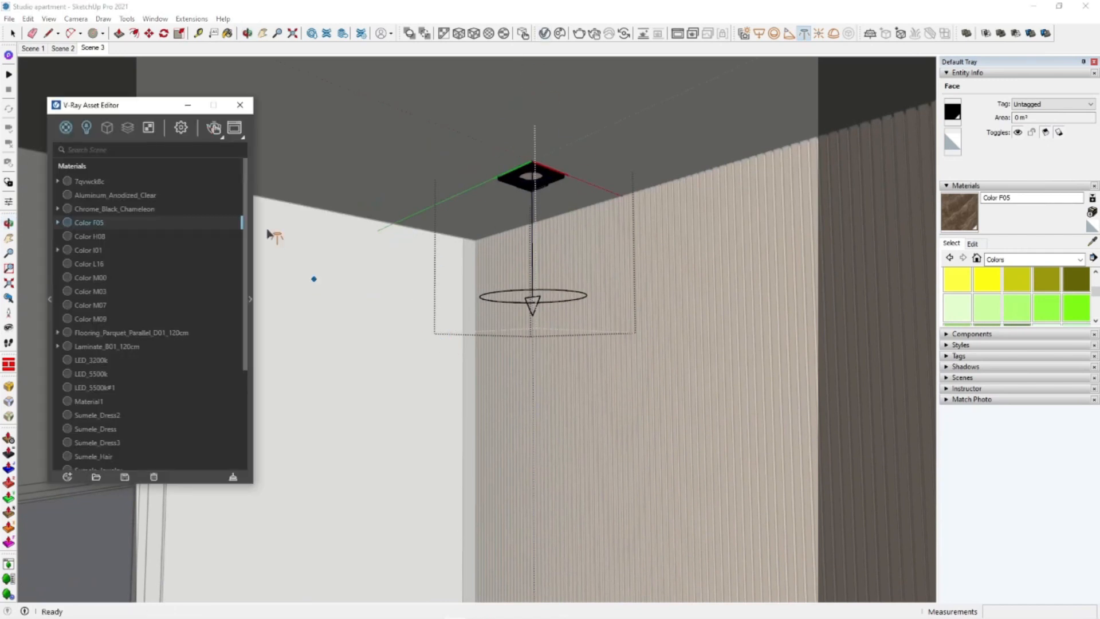
click(535, 295)
click(363, 342)
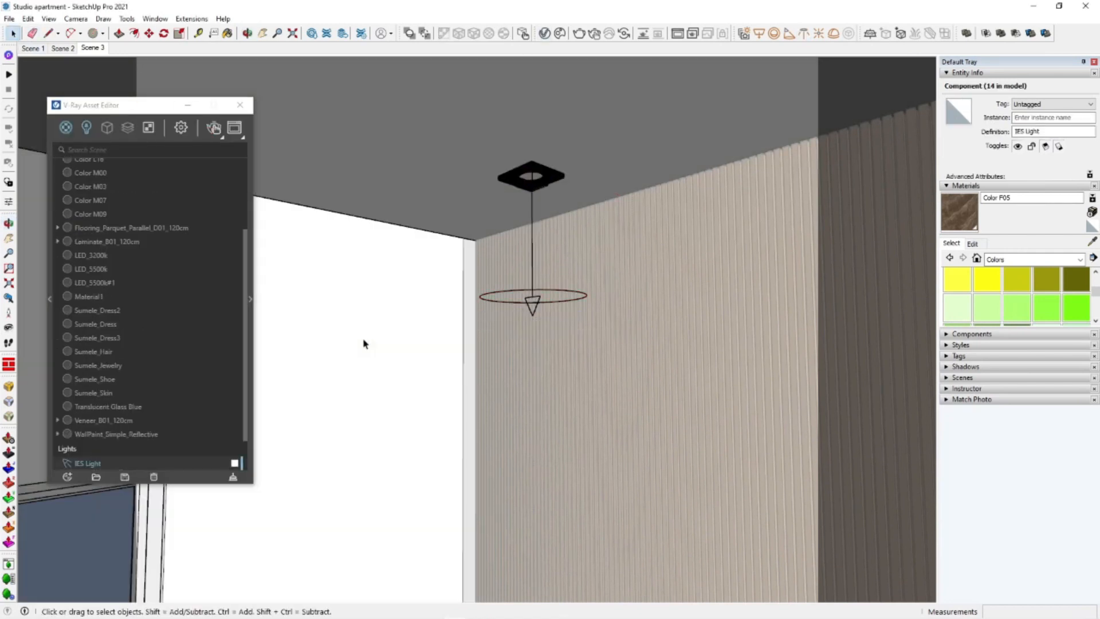
Close the group containing the ceiling spotlights and frame the lit corner with the slatted wall and marble panel
scroll(368, 346, down, 2)
shift+middle_drag(529, 380, 532, 321)
right_click(536, 336)
double_click(586, 412)
right_click(383, 335)
click(400, 347)
shift+middle_drag(543, 381, 548, 353)
scroll(578, 367, down, 2)
shift+middle_drag(645, 383, 608, 395)
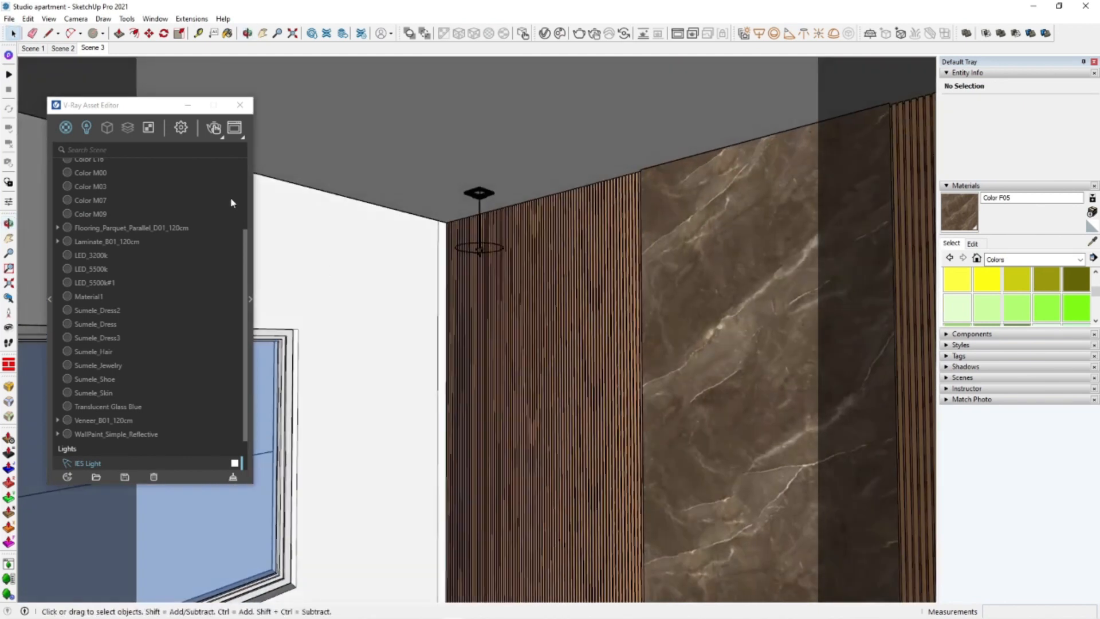
Set the IES Light's color temperature to 3000 K in the V-Ray Asset Editor
click(87, 127)
click(239, 181)
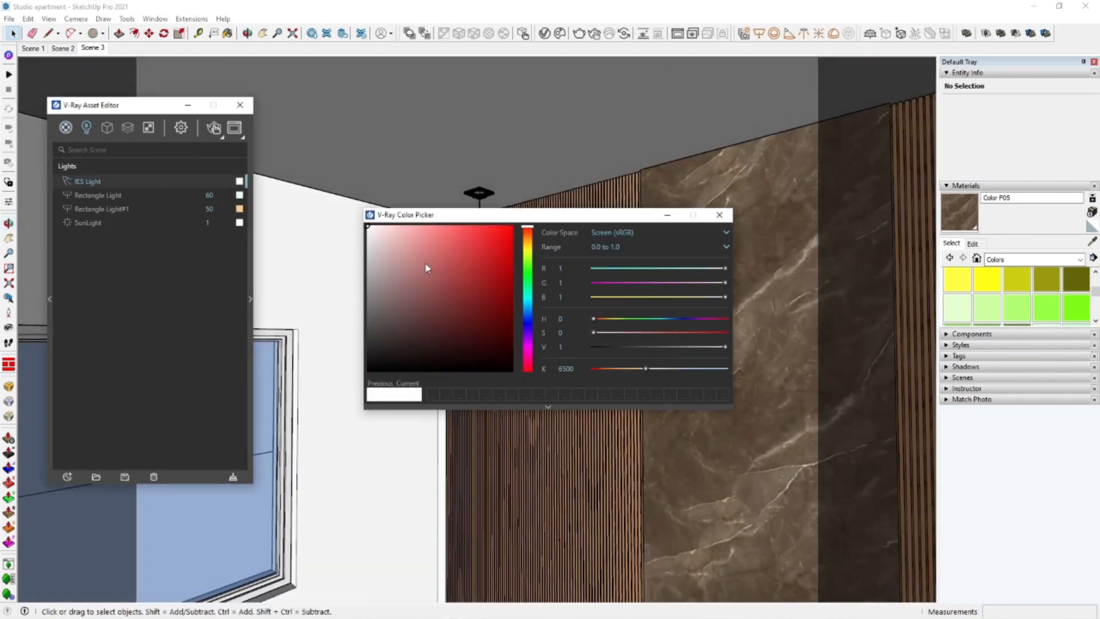
double_click(577, 370)
text(3000)
key(Return)
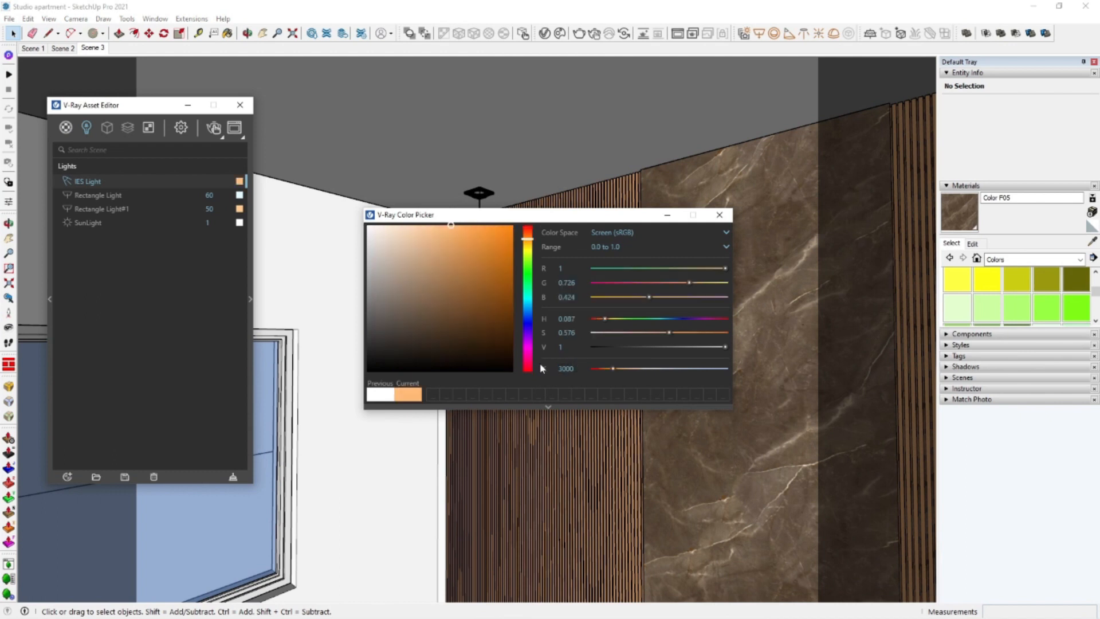
click(720, 215)
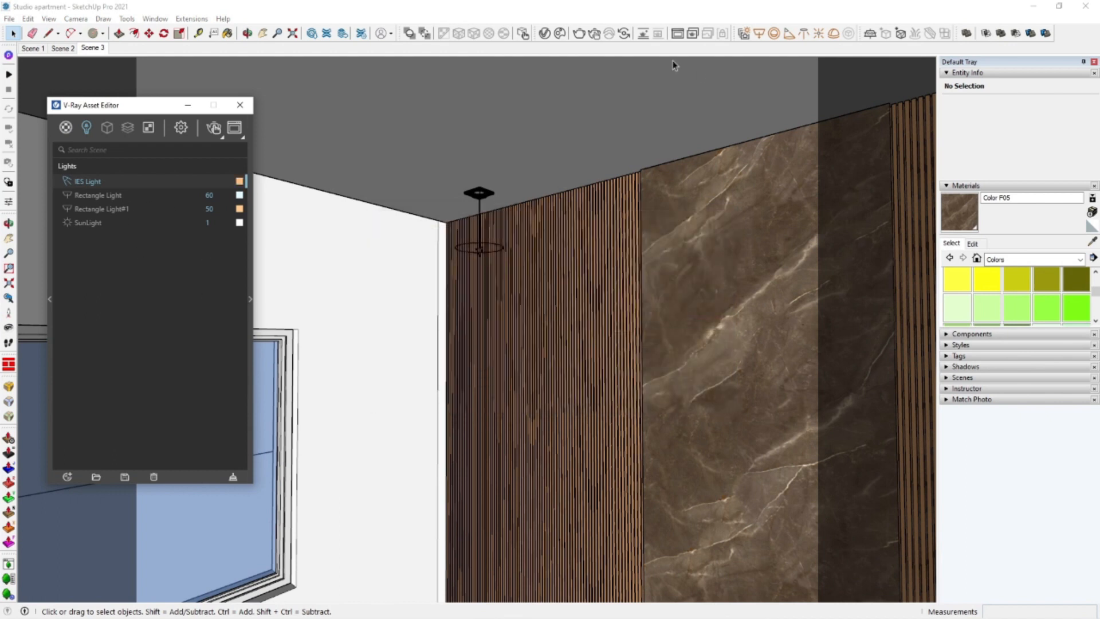
Start an interactive V-Ray render and examine the IES lighting at the slatted corner, in the kitchen and around the shelving unit
click(598, 36)
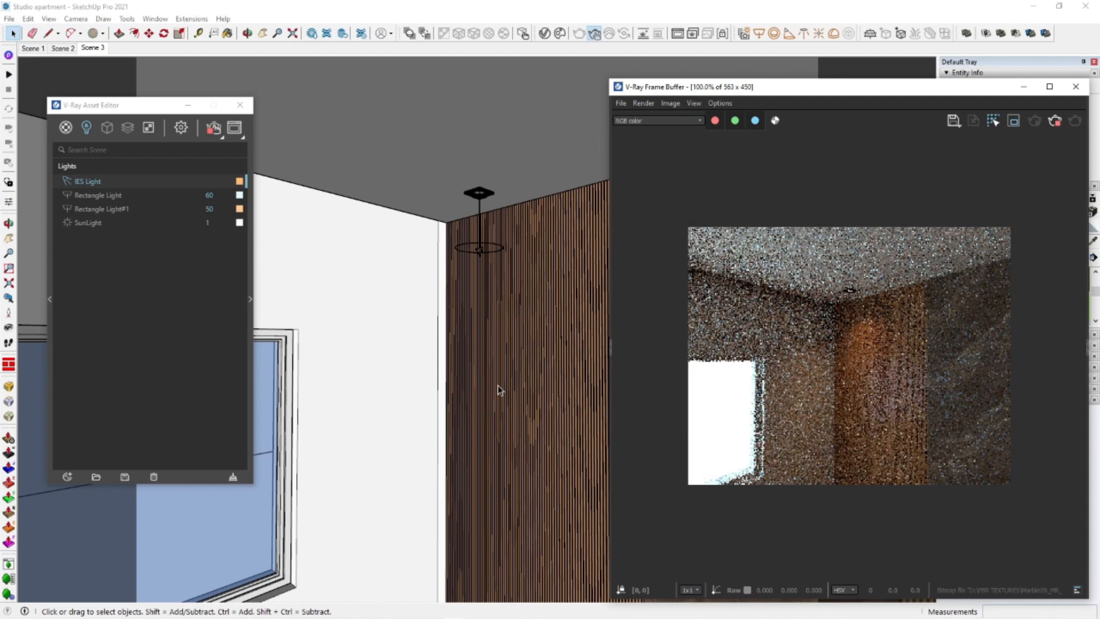
mouse_move(481, 450)
middle_down()
mouse_move(543, 445)
mouse_move(284, 426)
middle_up()
mouse_move(386, 427)
middle_down()
mouse_move(380, 435)
mouse_move(438, 445)
mouse_move(351, 428)
mouse_move(438, 401)
mouse_move(137, 381)
mouse_move(167, 327)
mouse_move(442, 349)
mouse_move(445, 373)
mouse_move(538, 366)
mouse_move(456, 365)
middle_up()
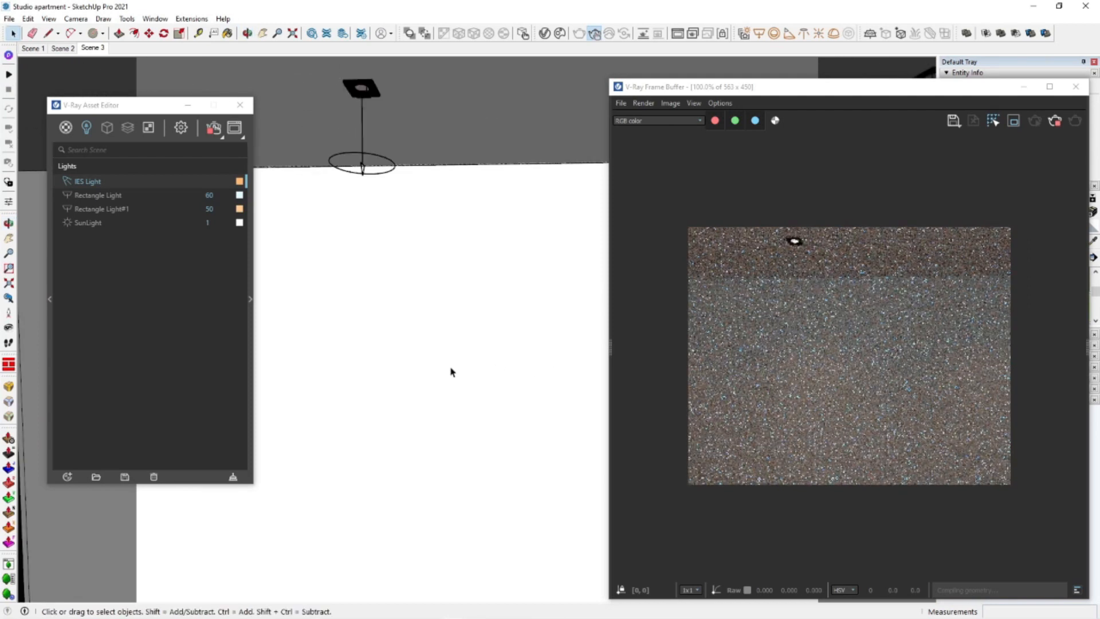
mouse_move(433, 325)
middle_down()
mouse_move(413, 346)
mouse_move(472, 380)
mouse_move(321, 343)
mouse_move(342, 359)
mouse_move(487, 353)
mouse_move(482, 325)
mouse_move(496, 306)
mouse_move(532, 305)
mouse_move(525, 338)
mouse_move(534, 340)
mouse_move(489, 331)
mouse_move(474, 356)
mouse_move(523, 422)
mouse_move(437, 402)
mouse_move(420, 432)
mouse_move(568, 305)
middle_up()
scroll(533, 307, up, 8)
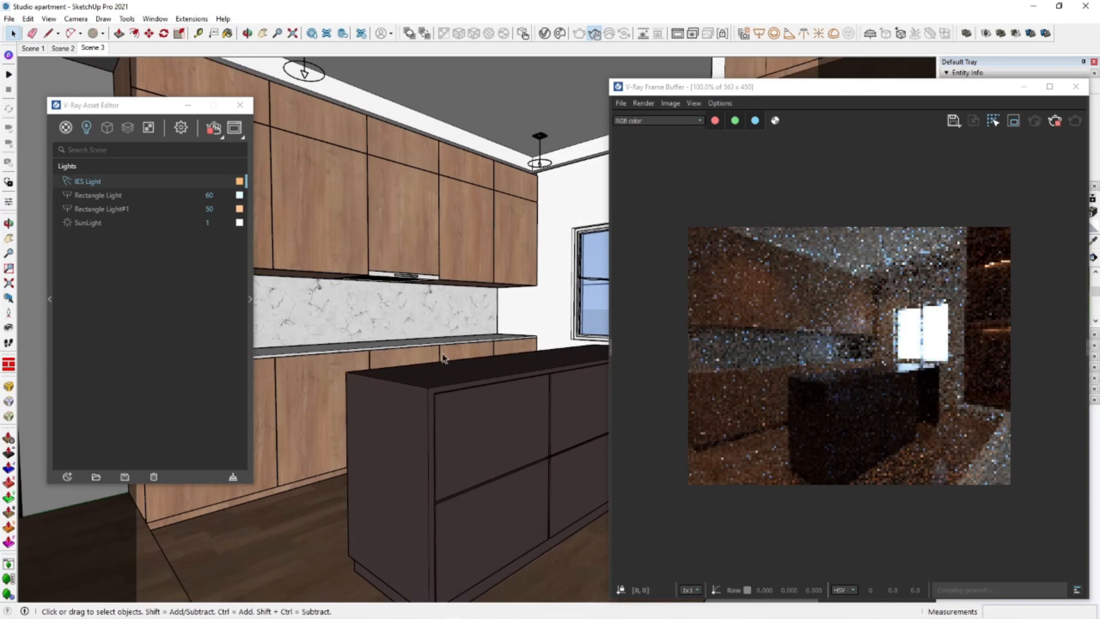
middle_drag(442, 358, 348, 330)
shift+middle_drag(411, 375, 451, 400)
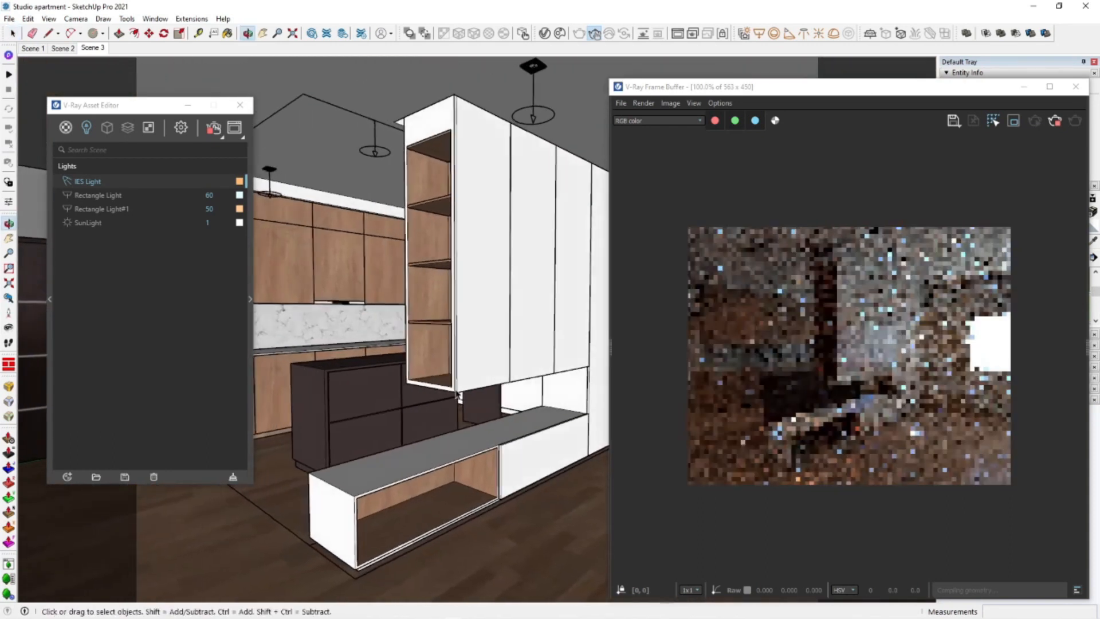
Stop the interactive render and close the V-Ray Asset Editor and Frame Buffer
click(214, 130)
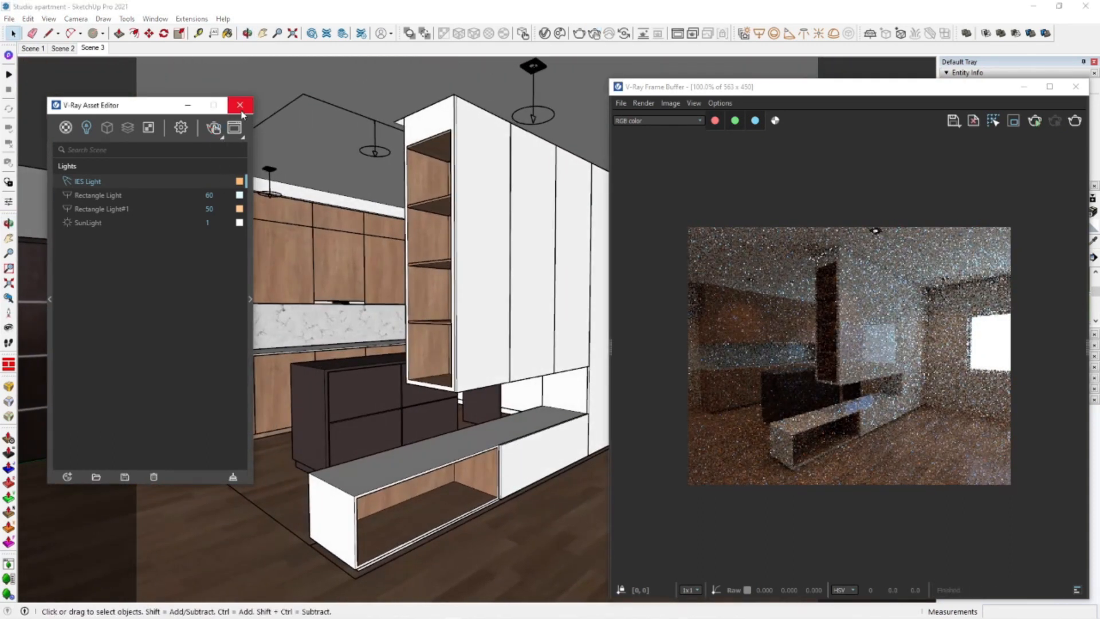
click(239, 105)
middle_drag(475, 373, 471, 356)
mouse_move(353, 337)
middle_down()
mouse_move(427, 353)
mouse_move(446, 411)
mouse_move(498, 405)
mouse_move(279, 295)
middle_up()
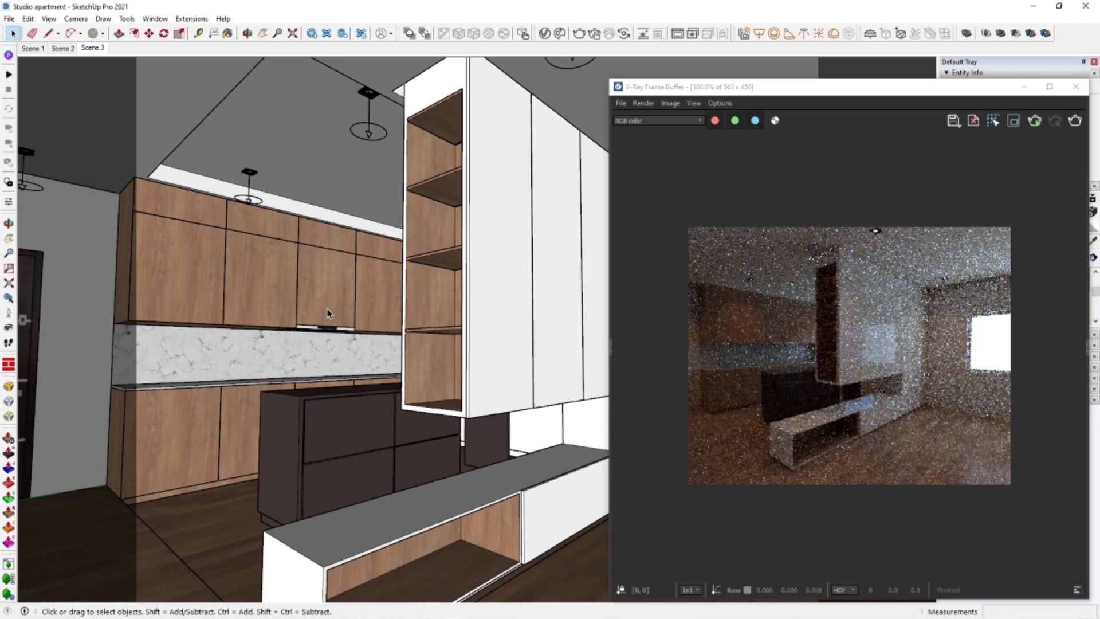
click(1076, 87)
Import the LCE_0002 chandelier model from the Dining light folder into the living area
mouse_move(541, 228)
middle_down()
mouse_move(698, 363)
mouse_move(474, 384)
mouse_move(590, 425)
mouse_move(561, 431)
middle_up()
click(94, 610)
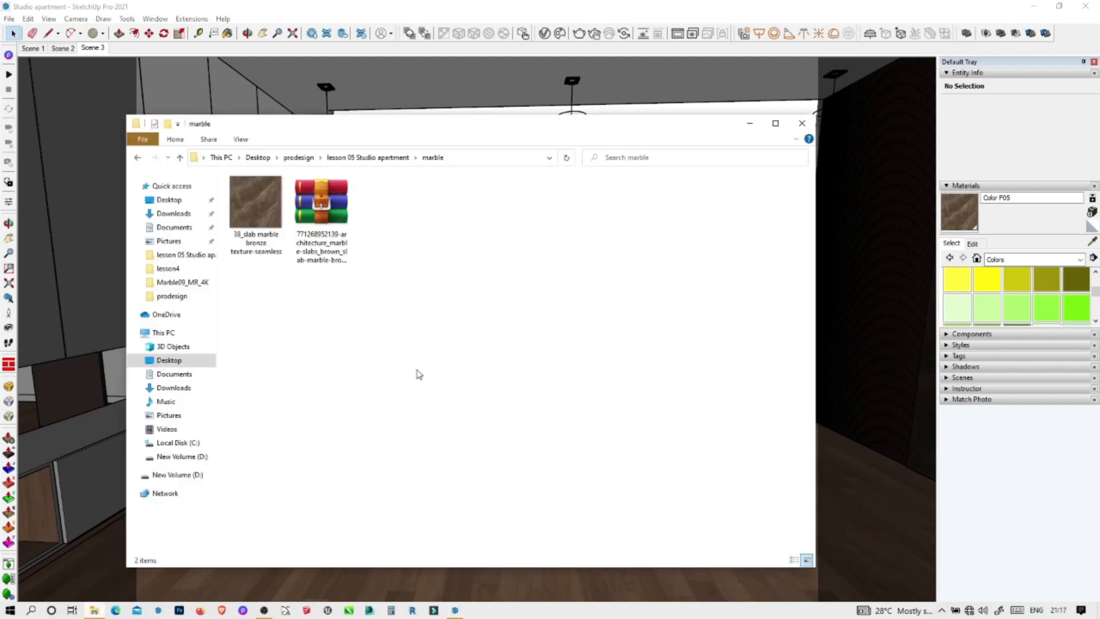
click(137, 157)
double_click(454, 232)
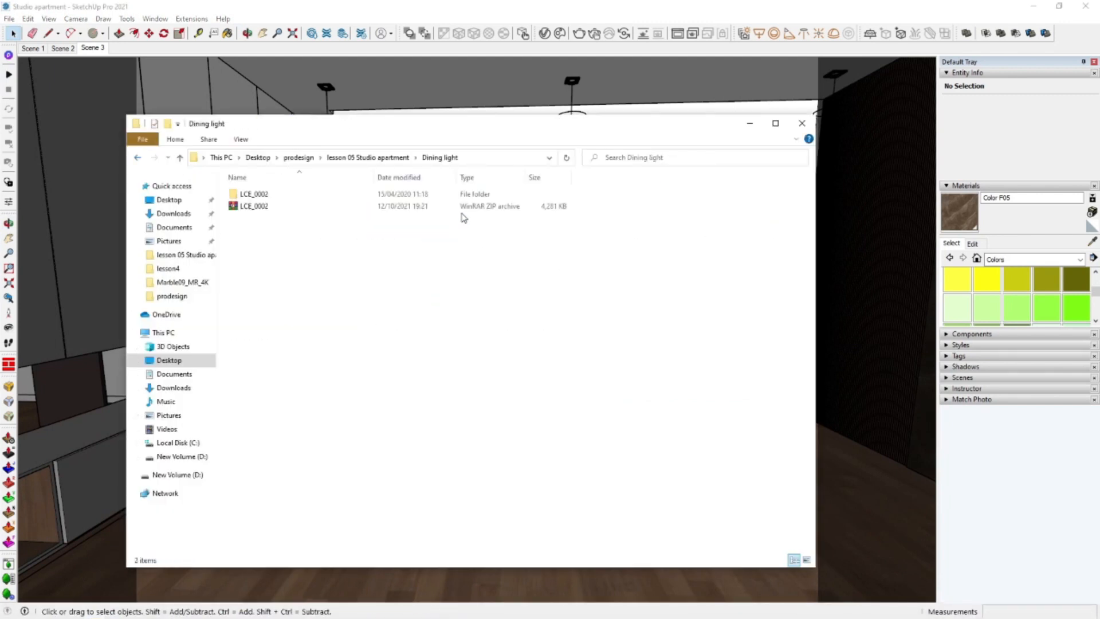
double_click(371, 190)
drag(405, 141, 738, 134)
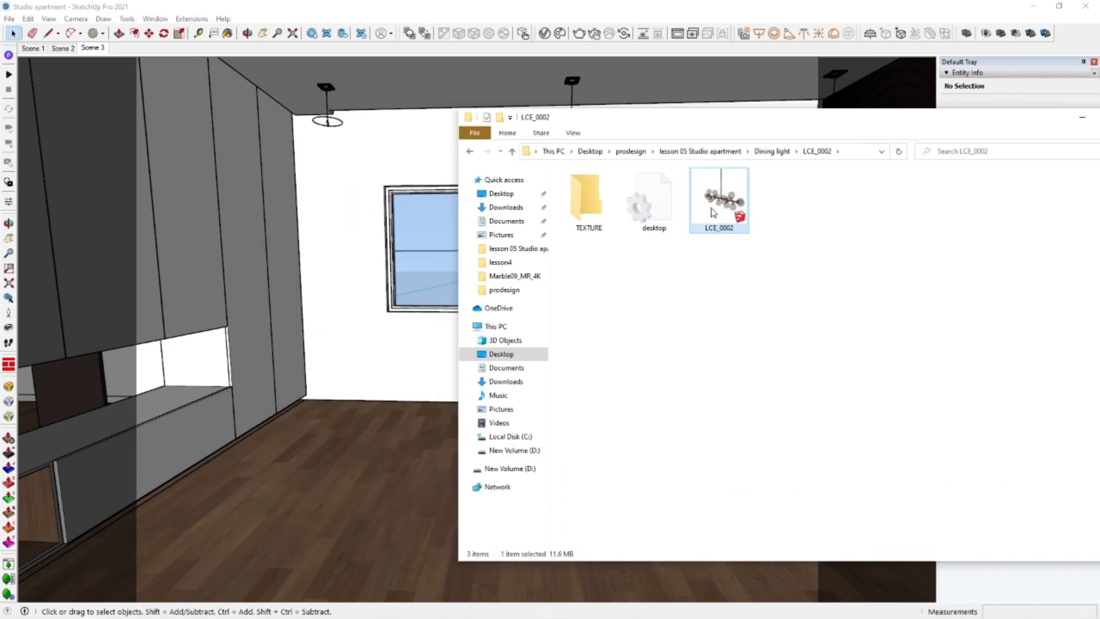
click(369, 446)
Lower the chandelier so its canopy sits at the ceiling and scale the fixture down uniformly
mouse_move(622, 322)
middle_down()
mouse_move(594, 382)
mouse_move(608, 408)
mouse_move(599, 401)
middle_up()
key(m)
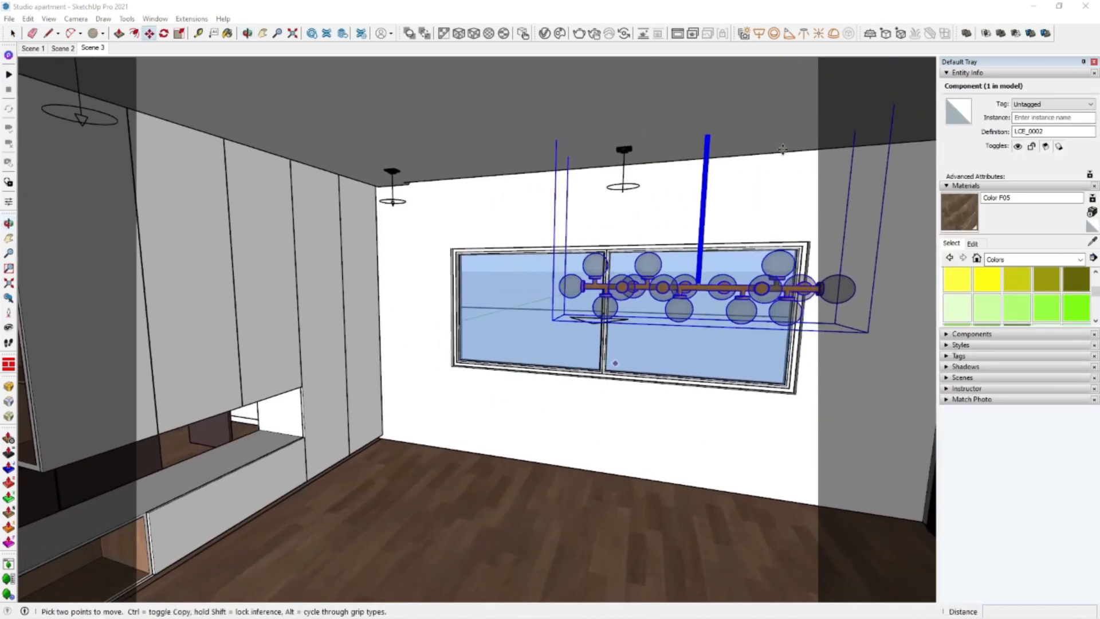
click(900, 172)
click(888, 302)
key(s)
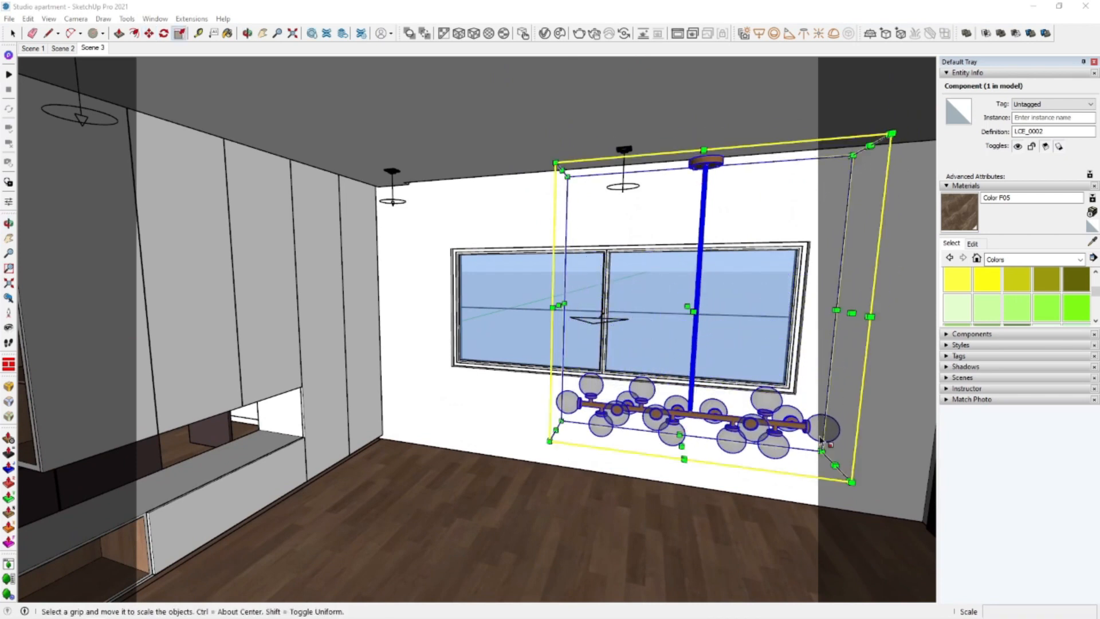
drag(852, 483, 737, 344)
scroll(626, 155, up, 3)
Move the chandelier by its canopy from the living area to the ceiling above the kitchen island
key(m)
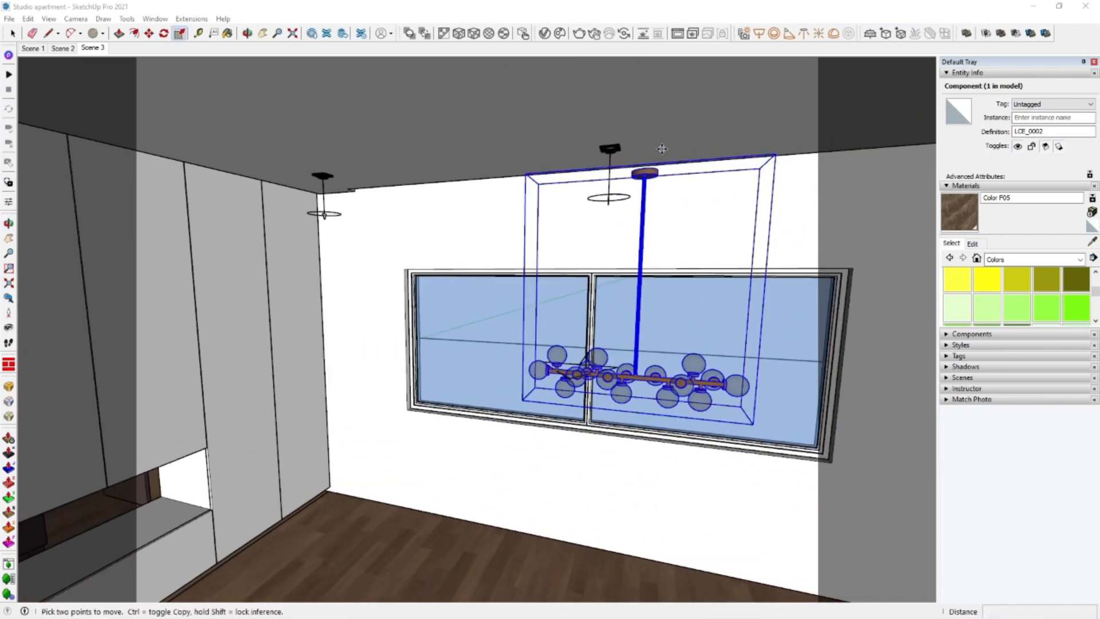
click(641, 176)
scroll(449, 277, down, 6)
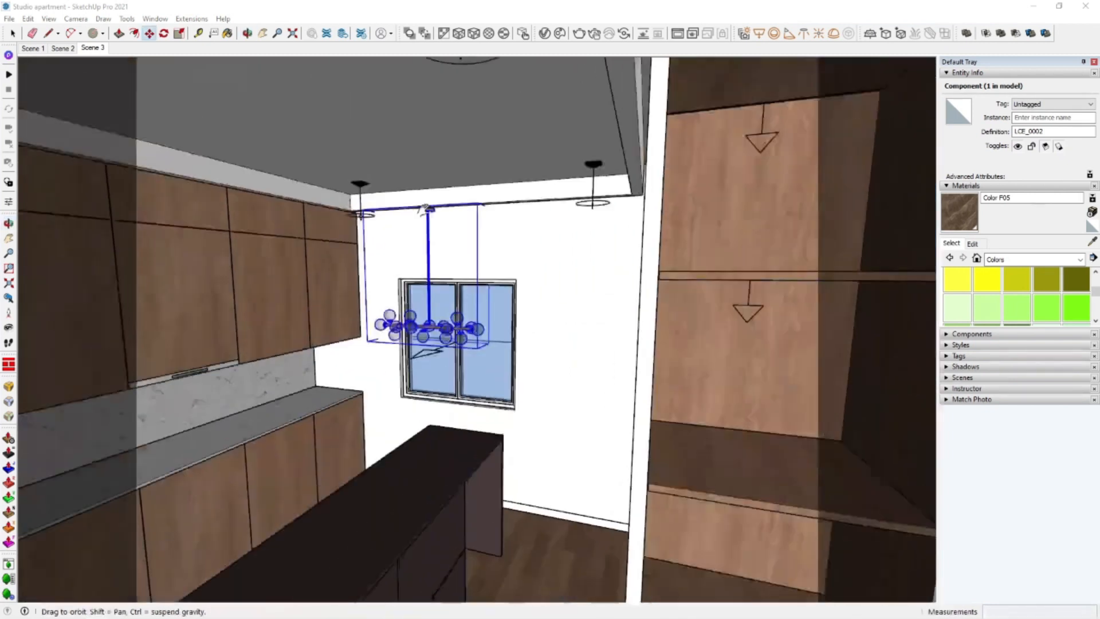
scroll(449, 57, up, 2)
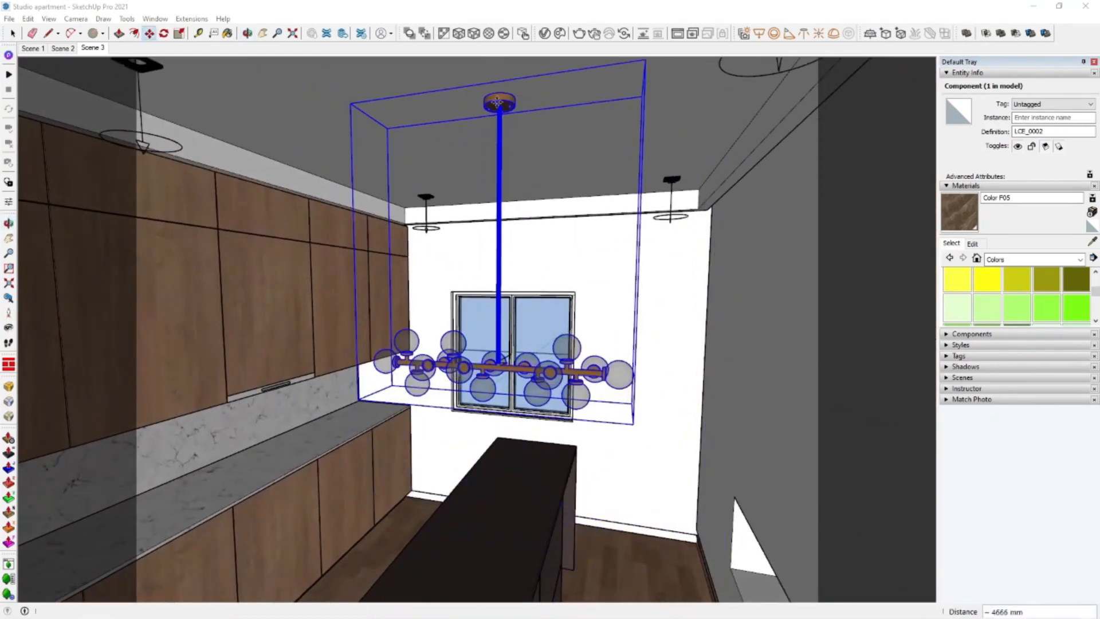
click(518, 139)
Rotate the chandelier in the ceiling plane so its arm runs lengthwise with the kitchen island
key(q)
click(531, 140)
click(558, 137)
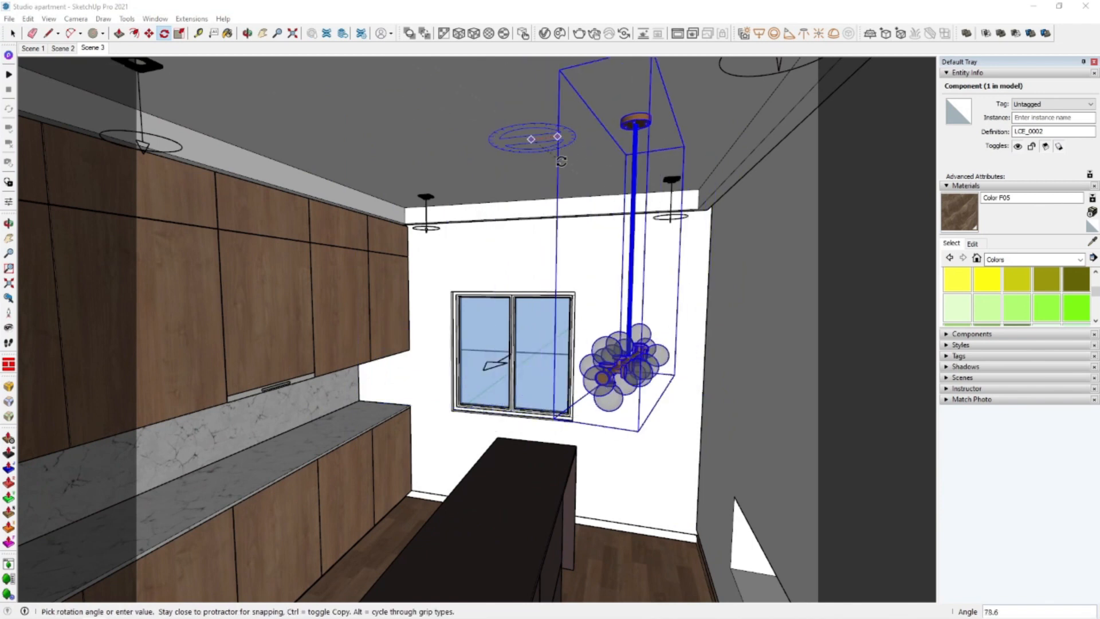
click(551, 170)
middle_drag(552, 170, 604, 186)
Scale the chandelier down further and reposition it at the ceiling so it hangs over the kitchen island
key(s)
drag(656, 403, 633, 324)
middle_drag(633, 324, 536, 334)
key(m)
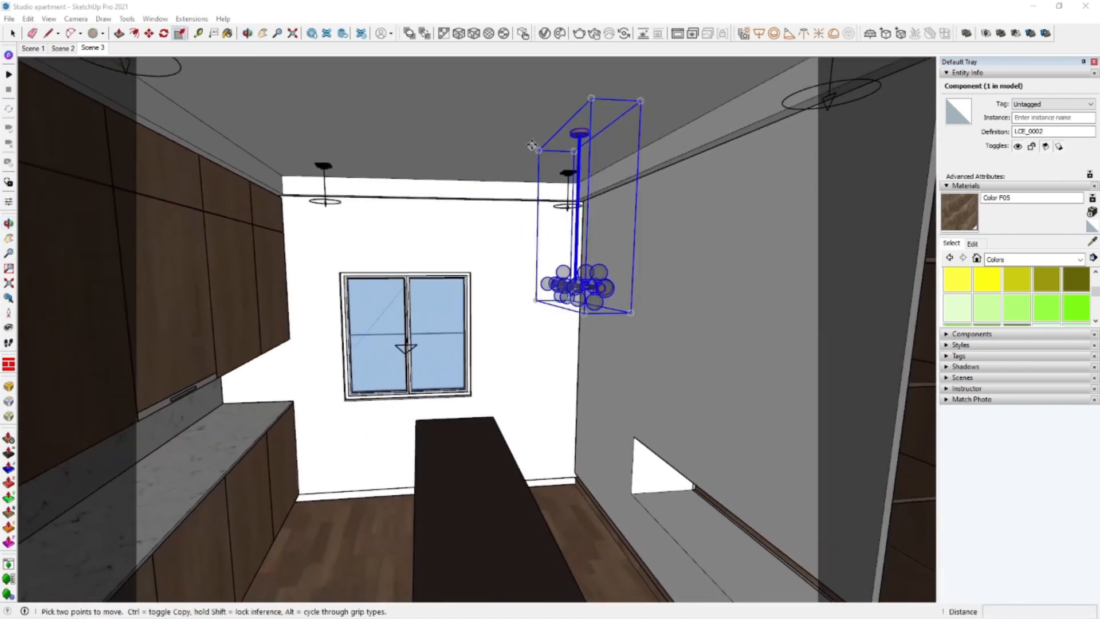
click(553, 102)
click(410, 94)
middle_drag(498, 337, 576, 172)
click(573, 113)
click(534, 95)
Open the chandelier component and its nested group holding the rod and canopy for editing
middle_drag(676, 167, 660, 281)
key(space)
scroll(649, 157, up, 6)
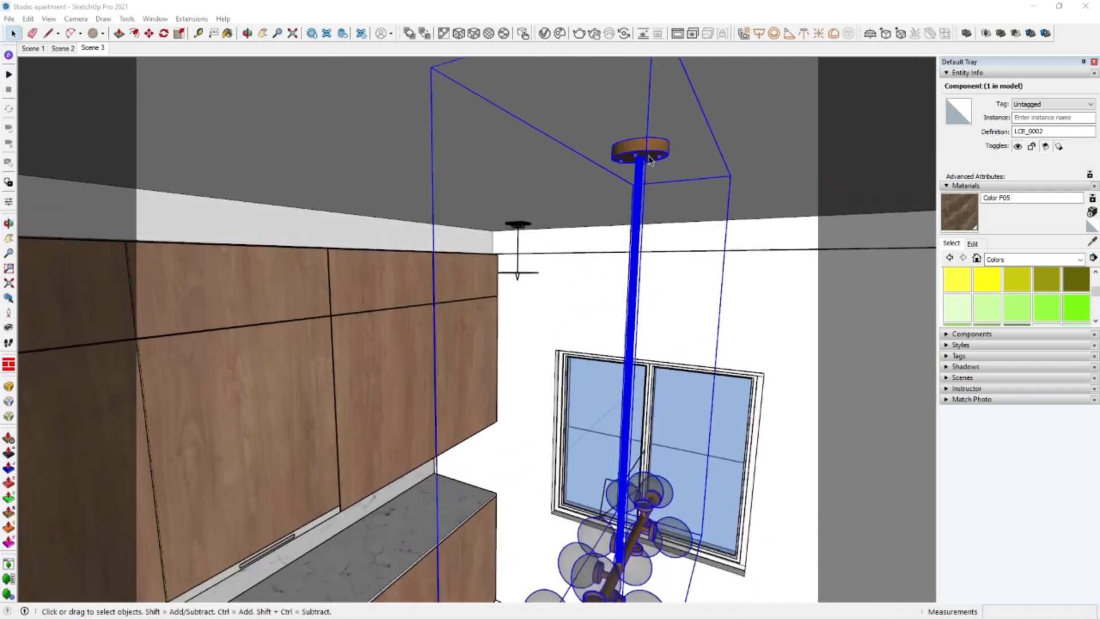
double_click(650, 159)
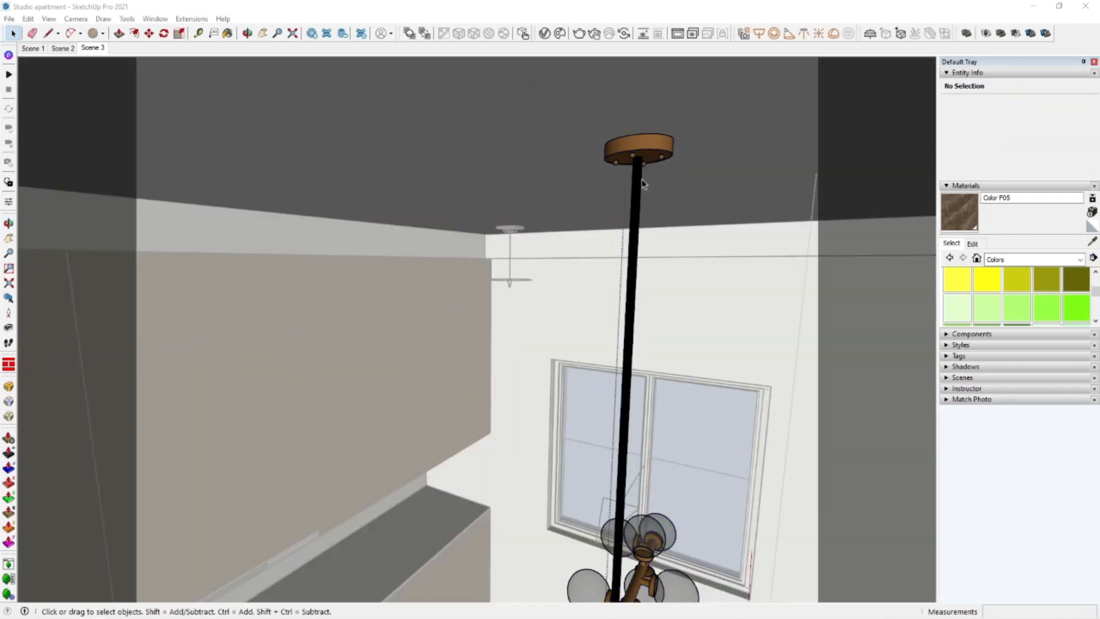
click(641, 181)
key(Escape)
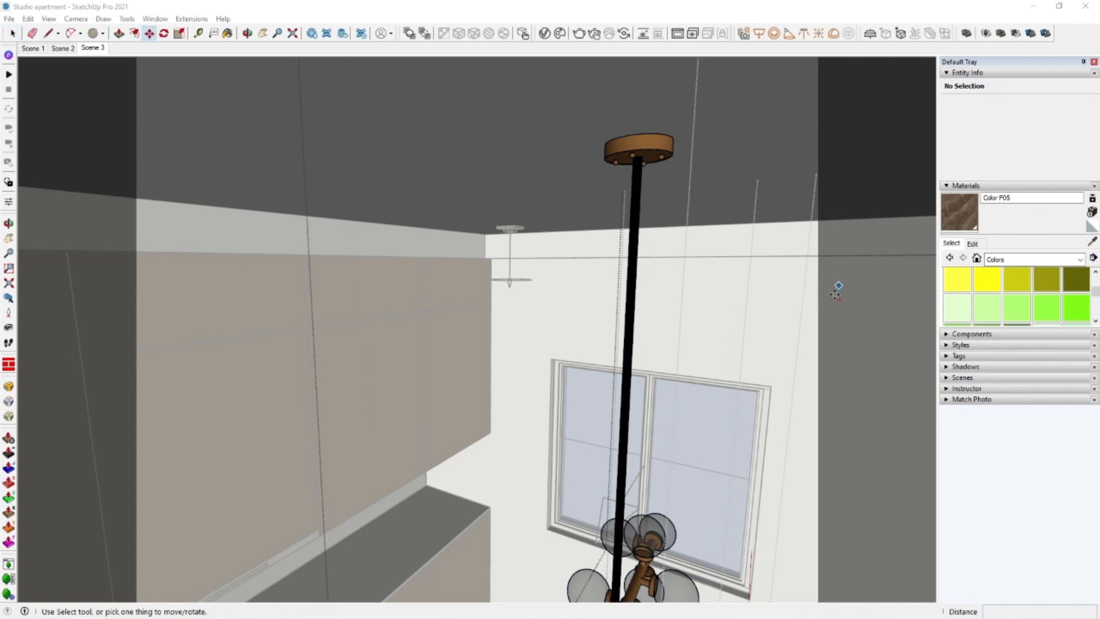
scroll(635, 182, up, 5)
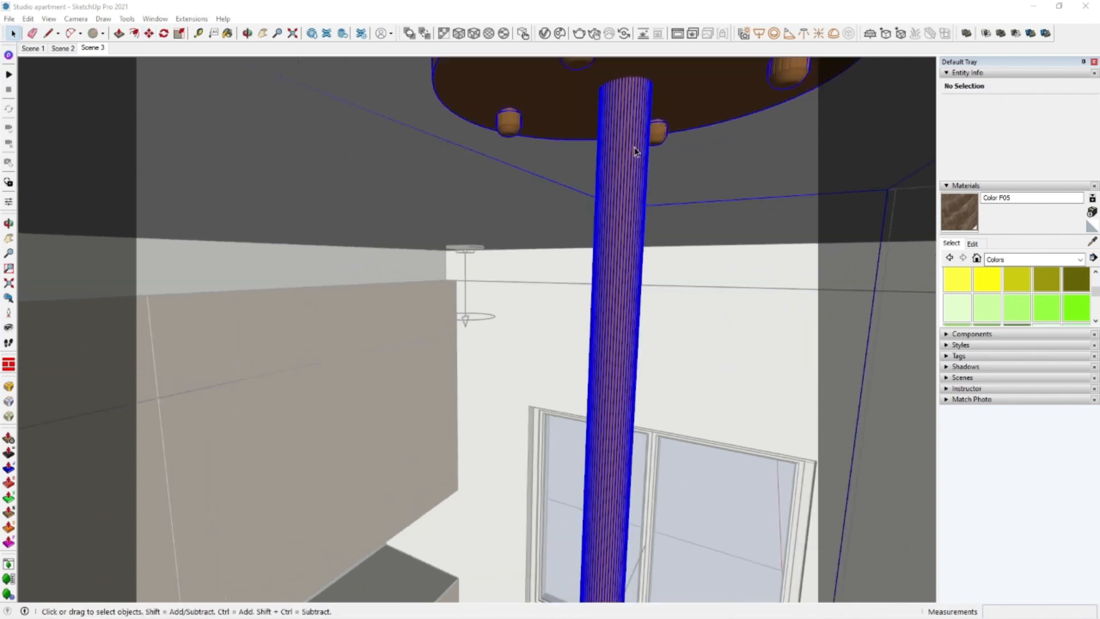
double_click(635, 152)
Move the chandelier's canopy together with the rod's upper end vertically to adjust the rod's length
scroll(624, 165, down, 3)
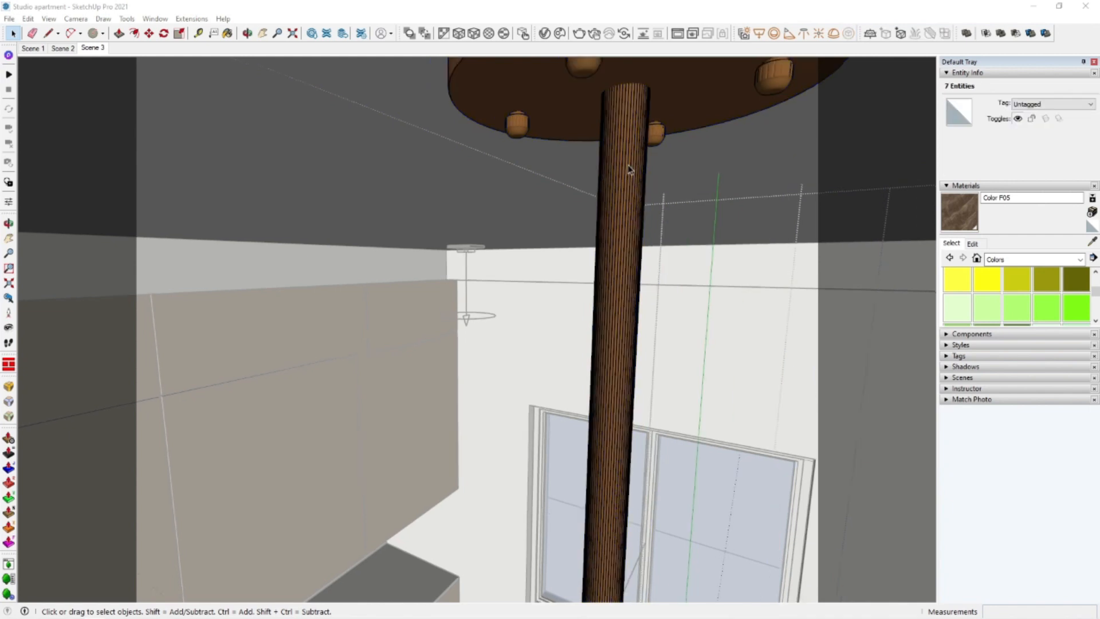
scroll(625, 165, down, 3)
middle_drag(526, 66, 543, 195)
drag(753, 361, 754, 361)
middle_drag(755, 361, 774, 316)
scroll(762, 326, down, 3)
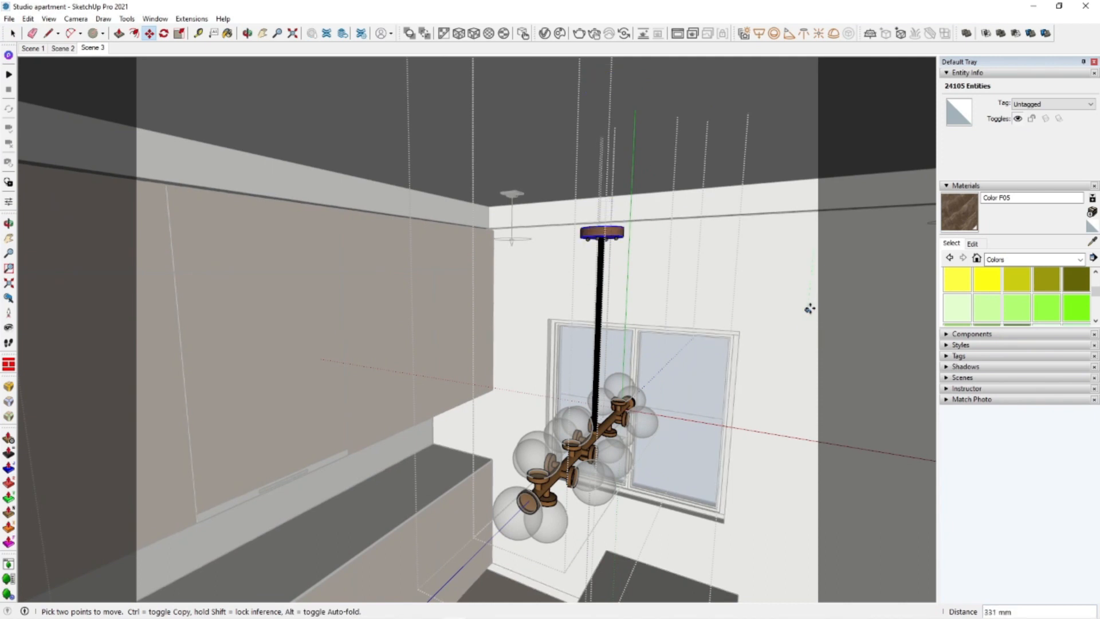
Clear the selection and close the nested chandelier groups to return to the whole apartment model
key(space)
click(827, 343)
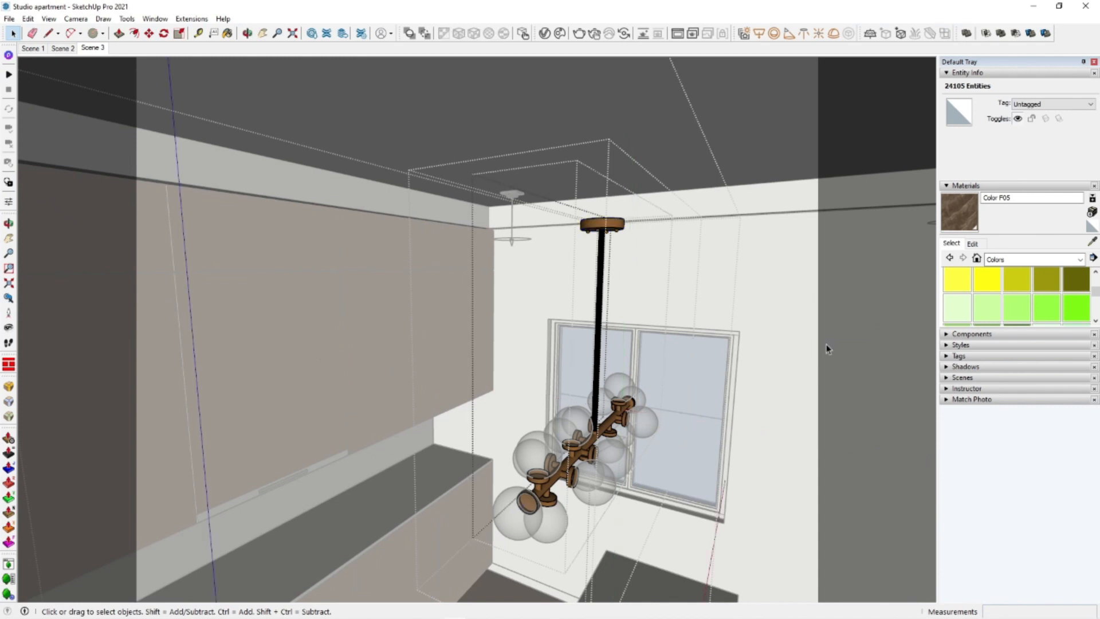
right_click(841, 341)
click(840, 335)
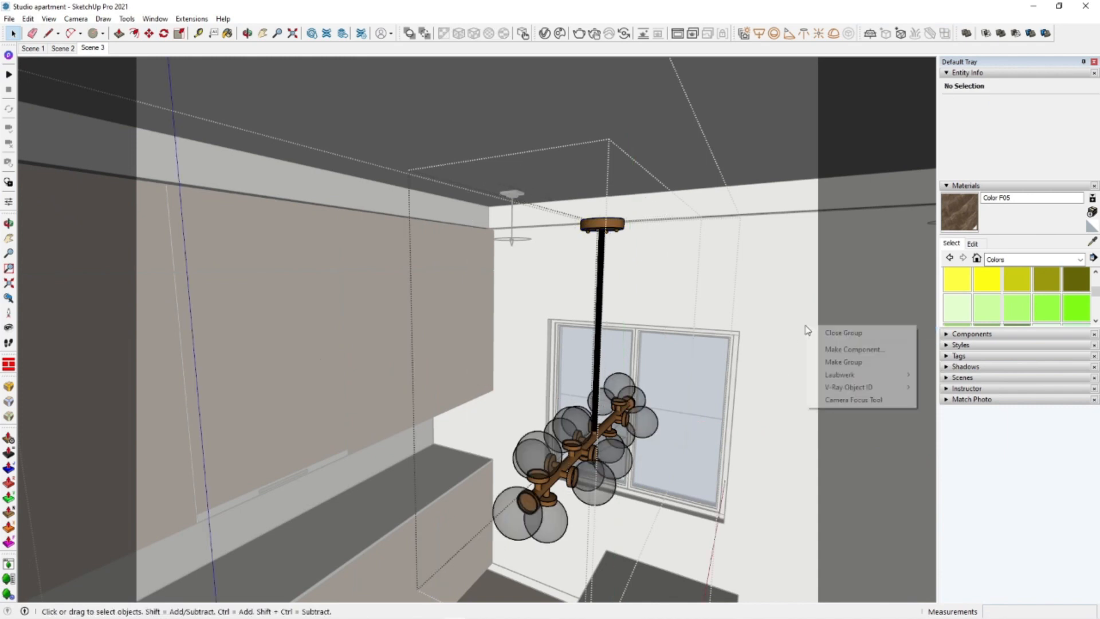
right_click(792, 334)
click(798, 337)
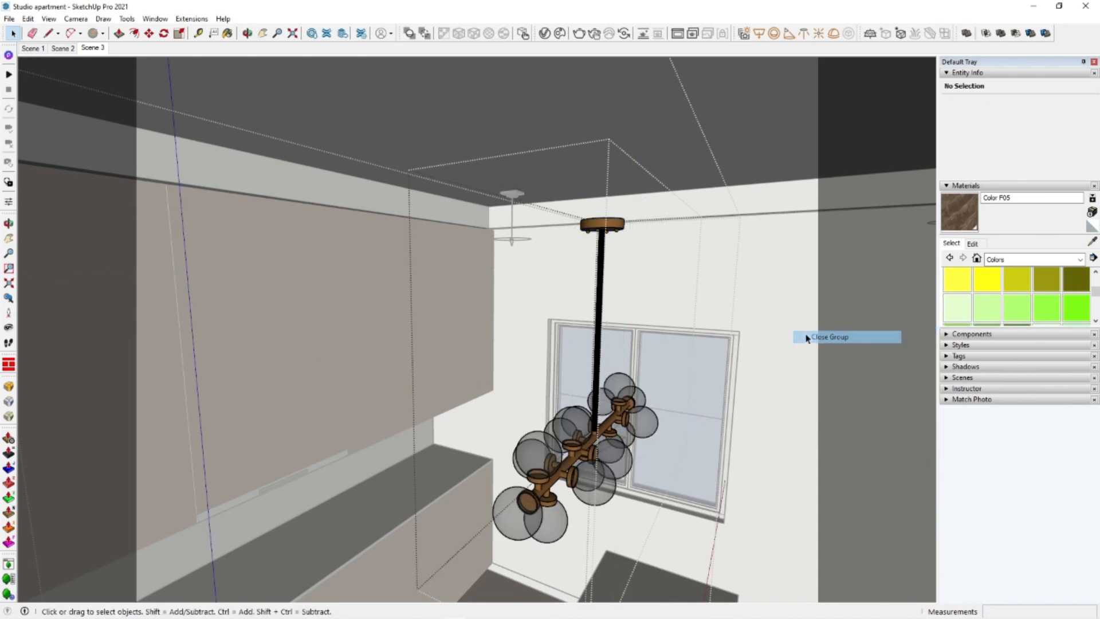
right_click(798, 319)
click(805, 325)
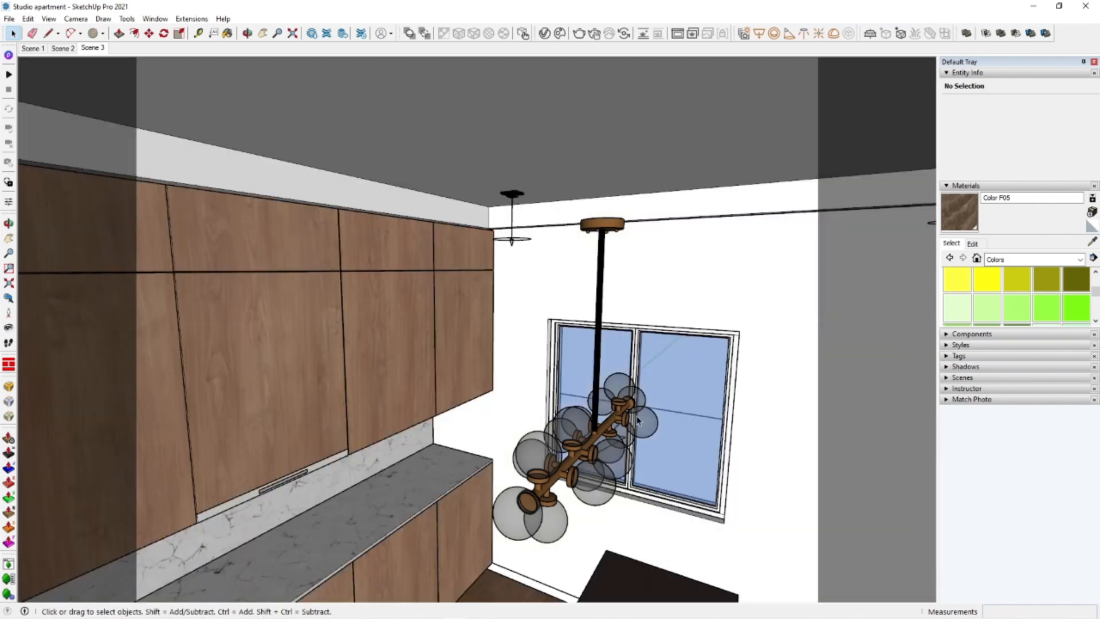
Scale the whole chandelier component and move it so its canopy meets the ceiling above the kitchen island
click(607, 412)
key(s)
drag(522, 477, 493, 525)
key(m)
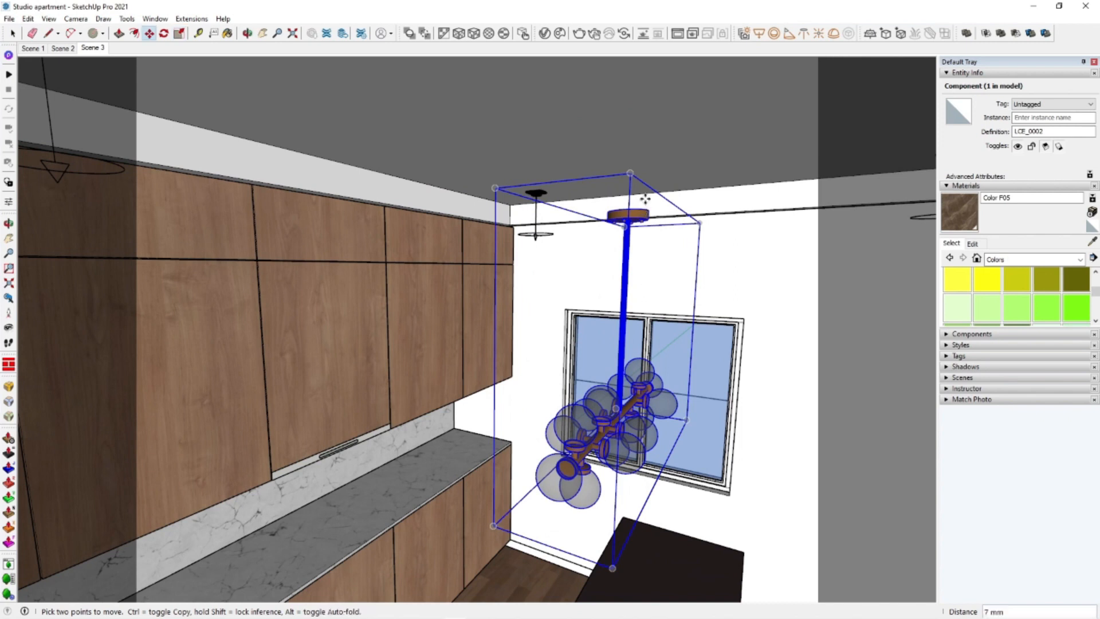
click(740, 129)
scroll(697, 152, down, 3)
middle_drag(696, 153, 631, 283)
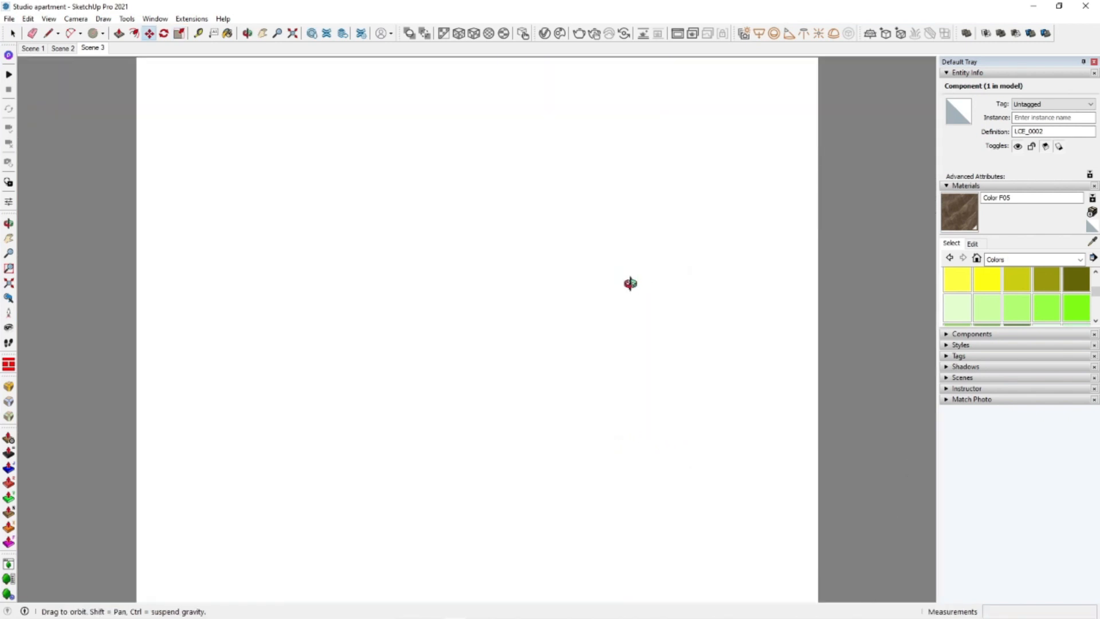
Restore the Scene 3 view and start a V-Ray interactive render
click(92, 47)
key(space)
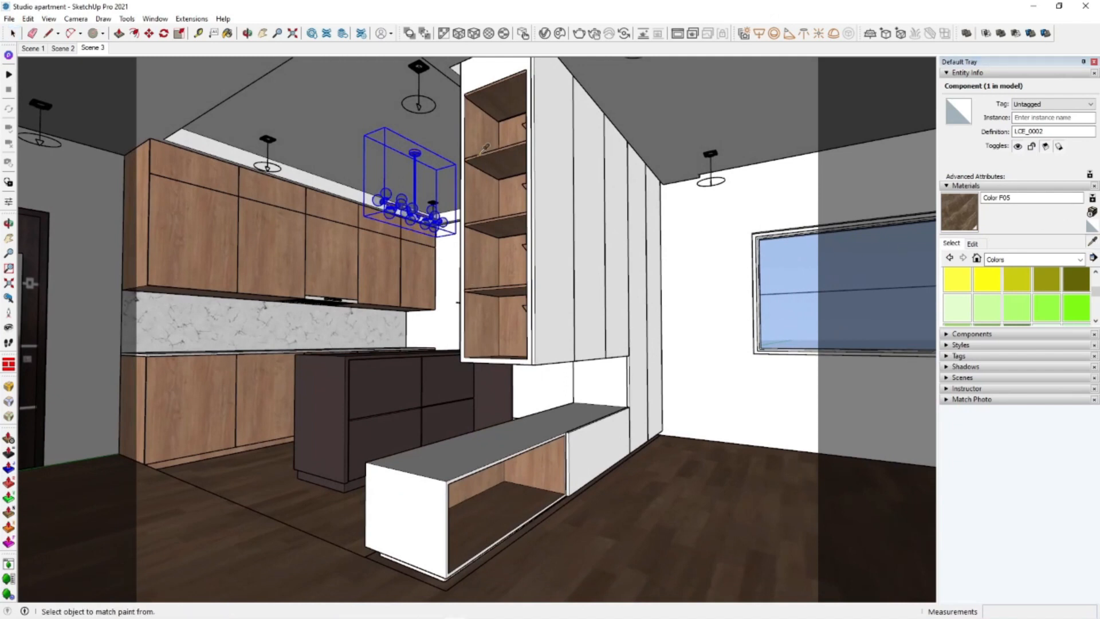
click(596, 35)
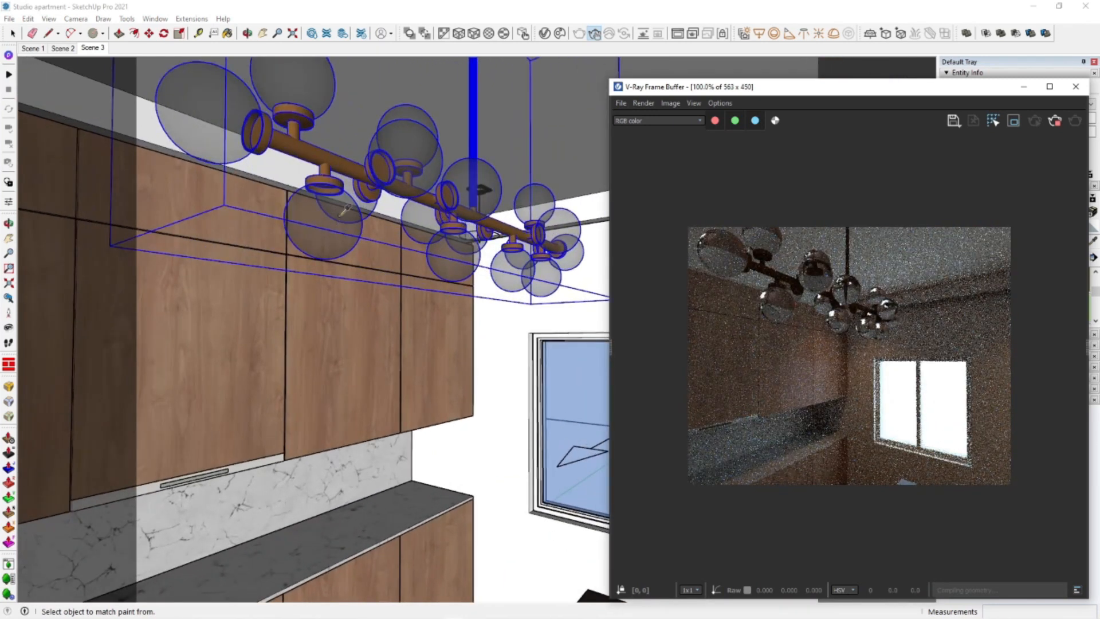
Turn the chandelier's brown frame material into metal with metalness 1, a light grey reflection color and reflection glossiness 0.85
click(340, 156)
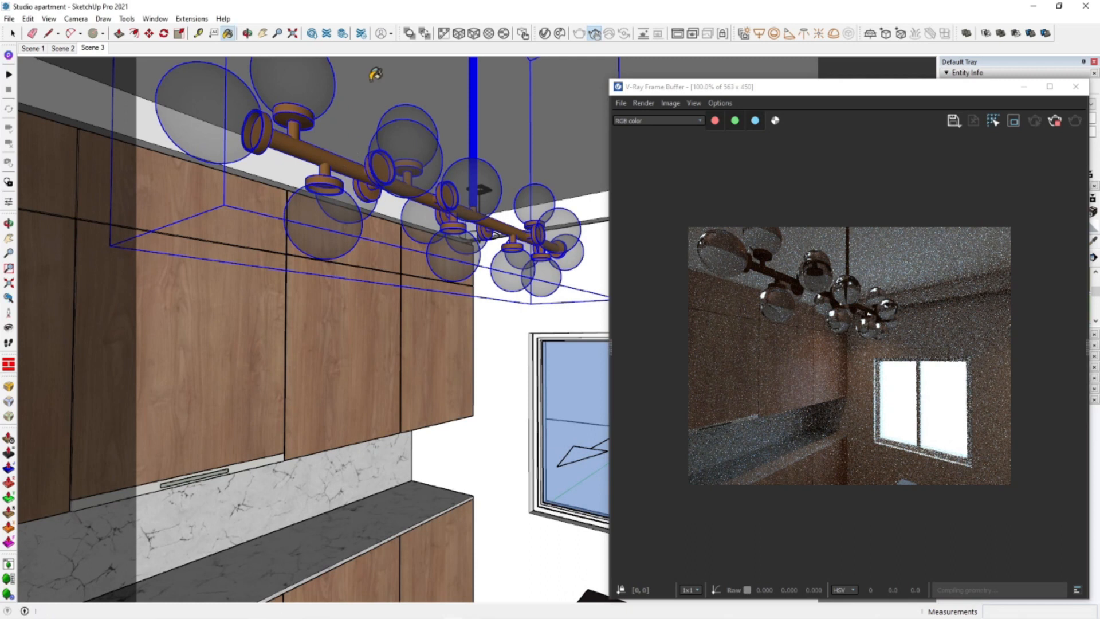
click(561, 35)
click(252, 304)
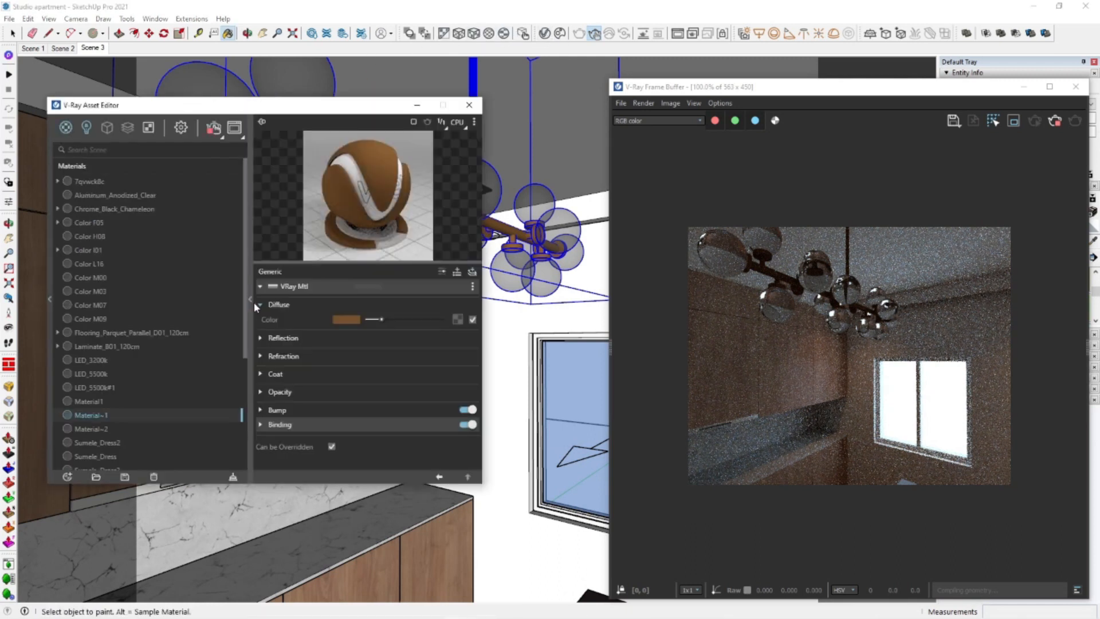
click(347, 342)
drag(407, 419, 434, 423)
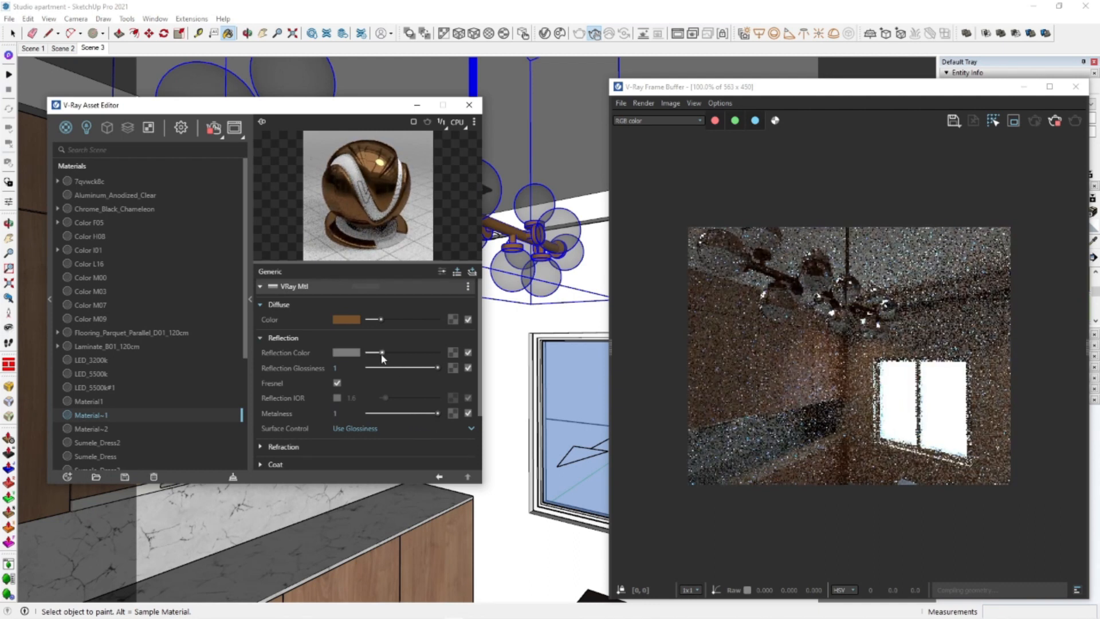
drag(394, 355, 399, 357)
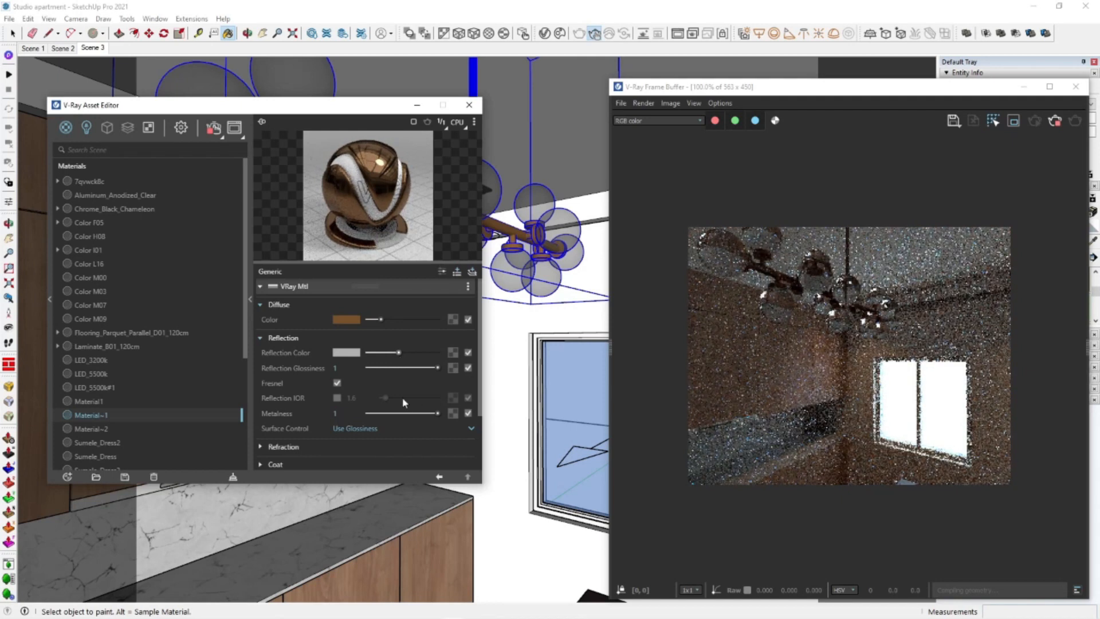
click(427, 372)
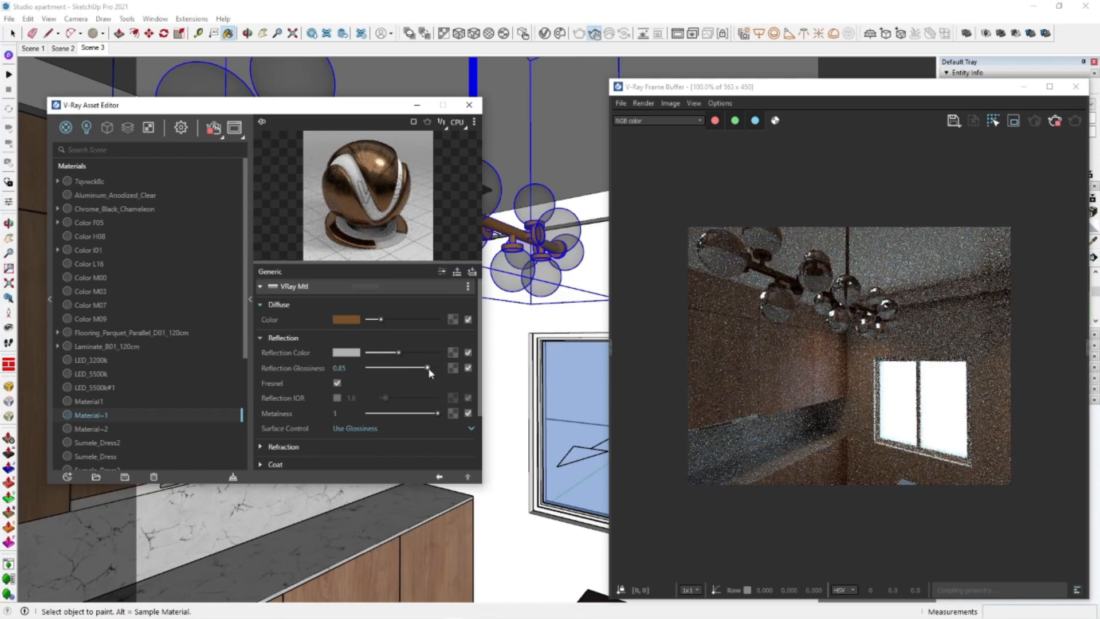
Sample the chandelier globes' glass material and make it opaque white, with a black refraction color and a white diffuse color
drag(938, 88, 862, 155)
click(1093, 242)
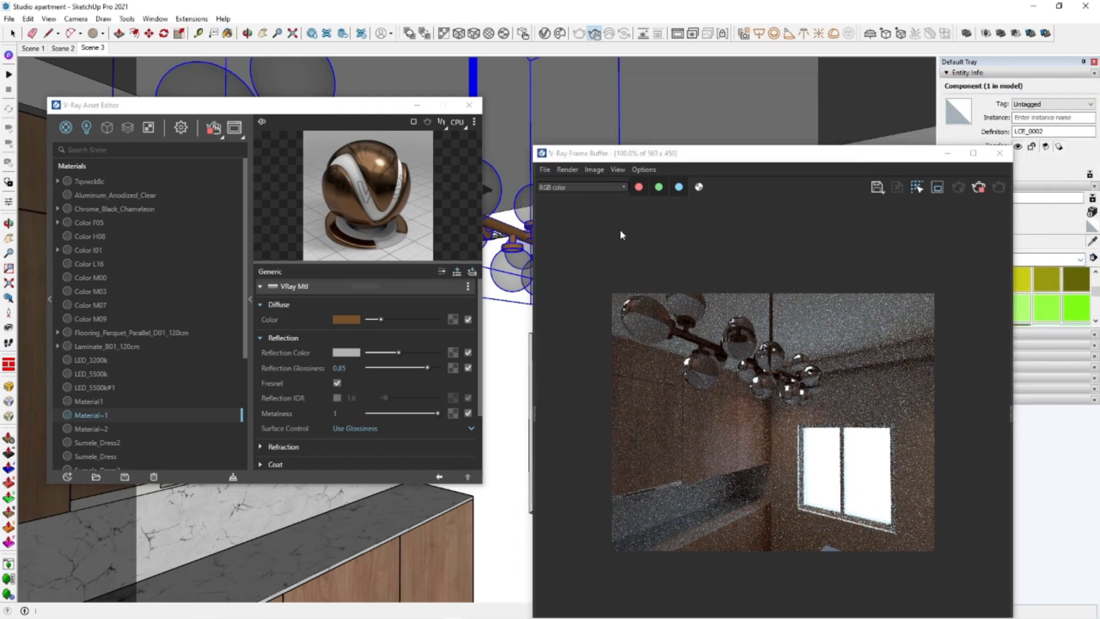
alt+click(494, 173)
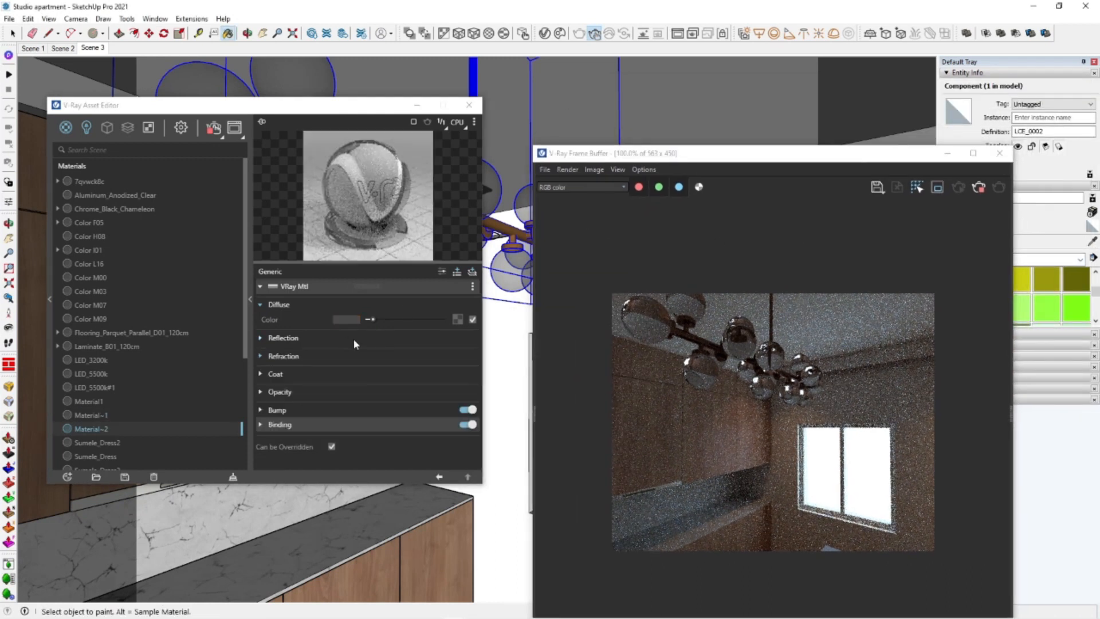
click(357, 356)
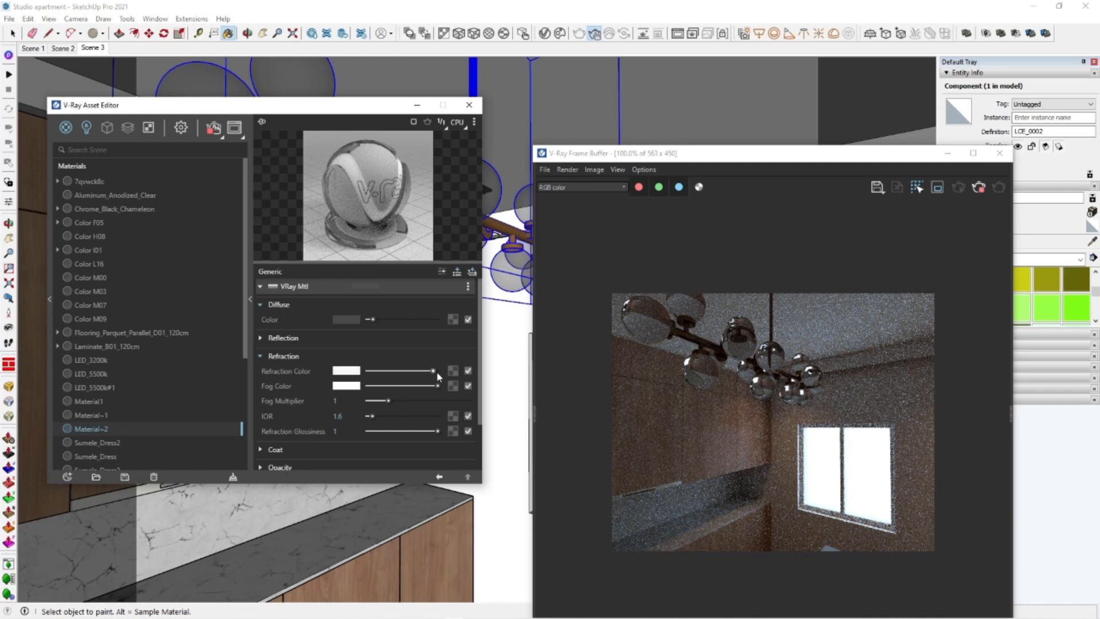
drag(434, 371, 368, 372)
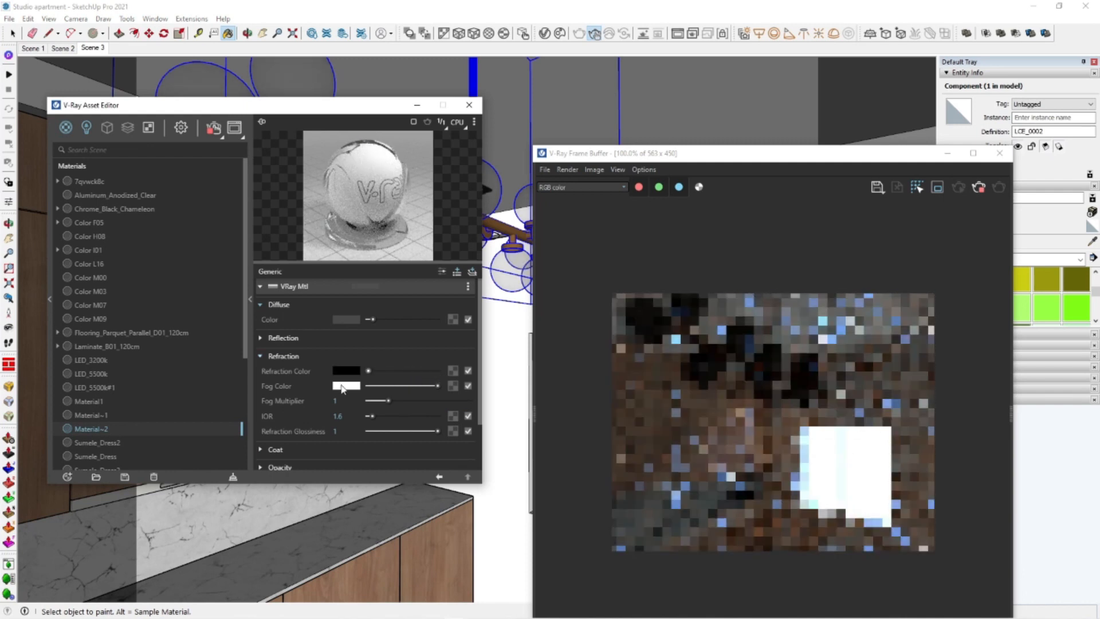
click(355, 320)
drag(383, 252, 310, 195)
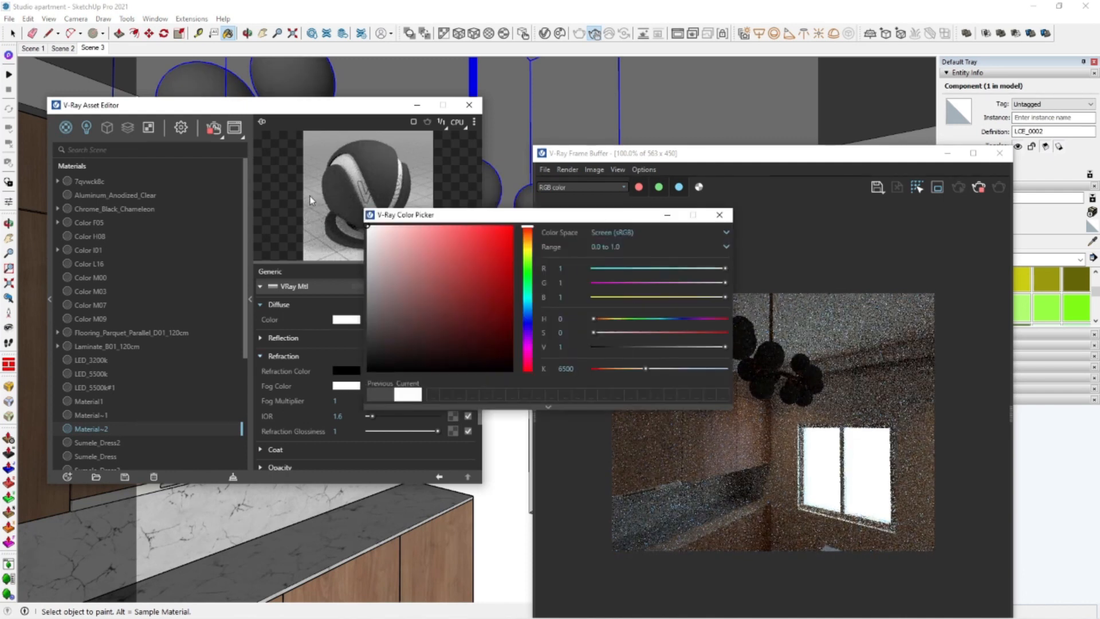
click(719, 215)
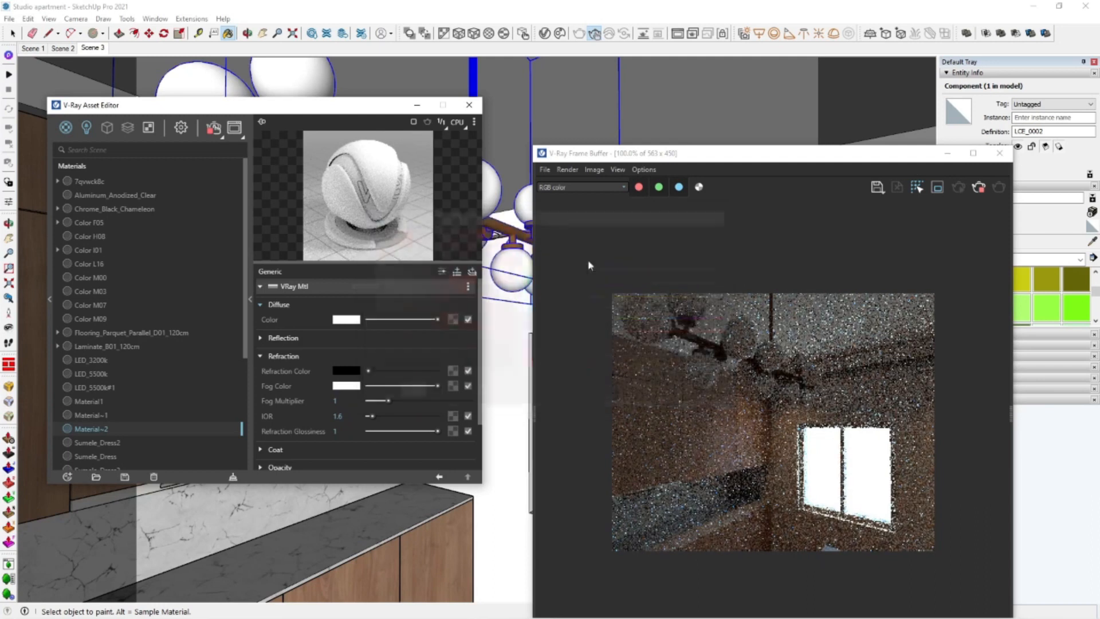
Brighten the globe material's reflection color to near white and put the material editor away
click(362, 338)
drag(395, 356, 420, 361)
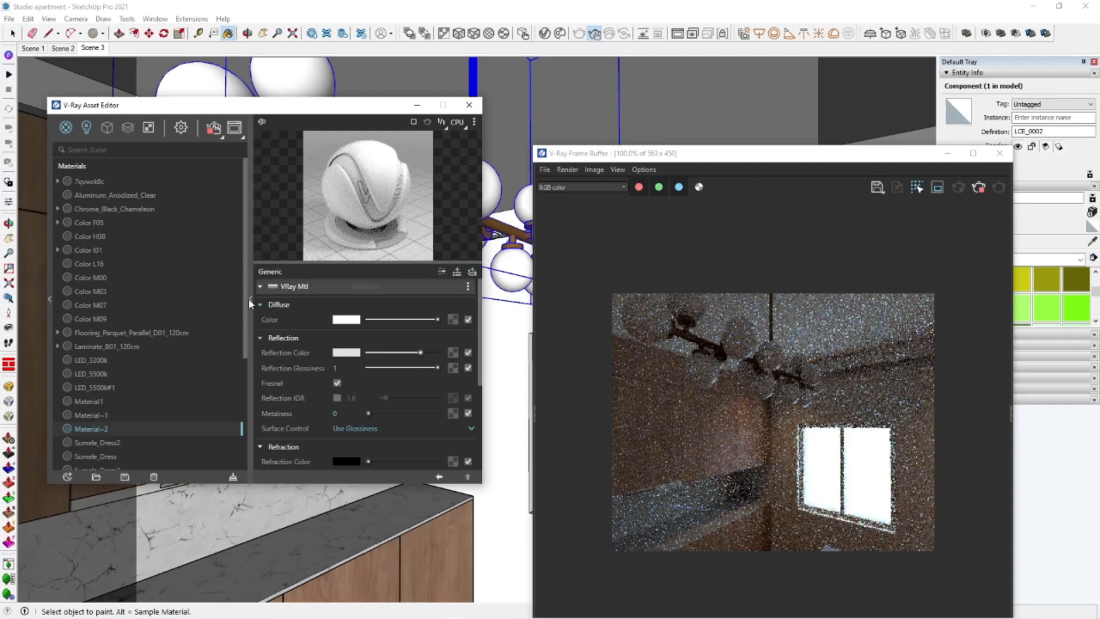
drag(432, 358, 430, 363)
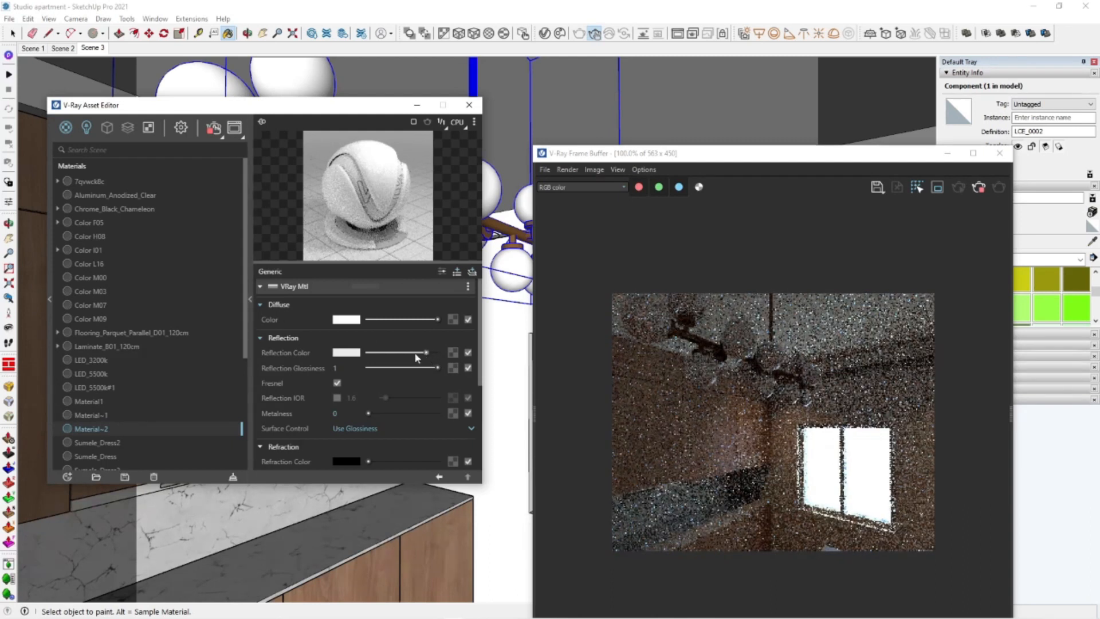
click(250, 298)
click(240, 105)
Examine the chandelier in the kitchen through the interactive render from Scene 3, ending with the frame buffer closed
scroll(363, 198, down, 6)
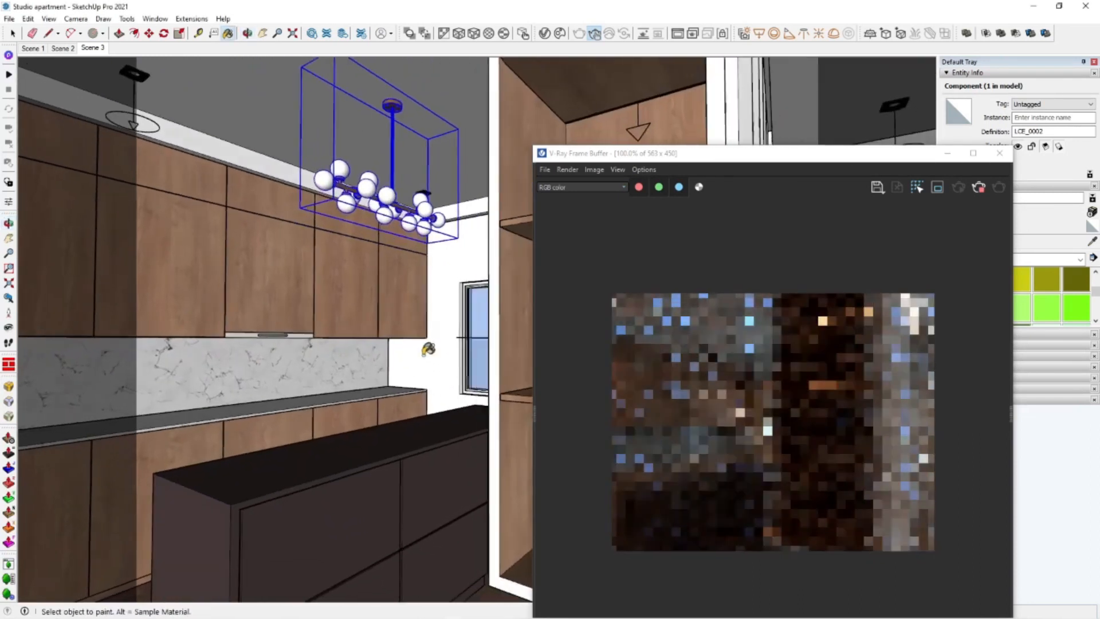
key(space)
middle_drag(457, 409, 447, 406)
click(979, 189)
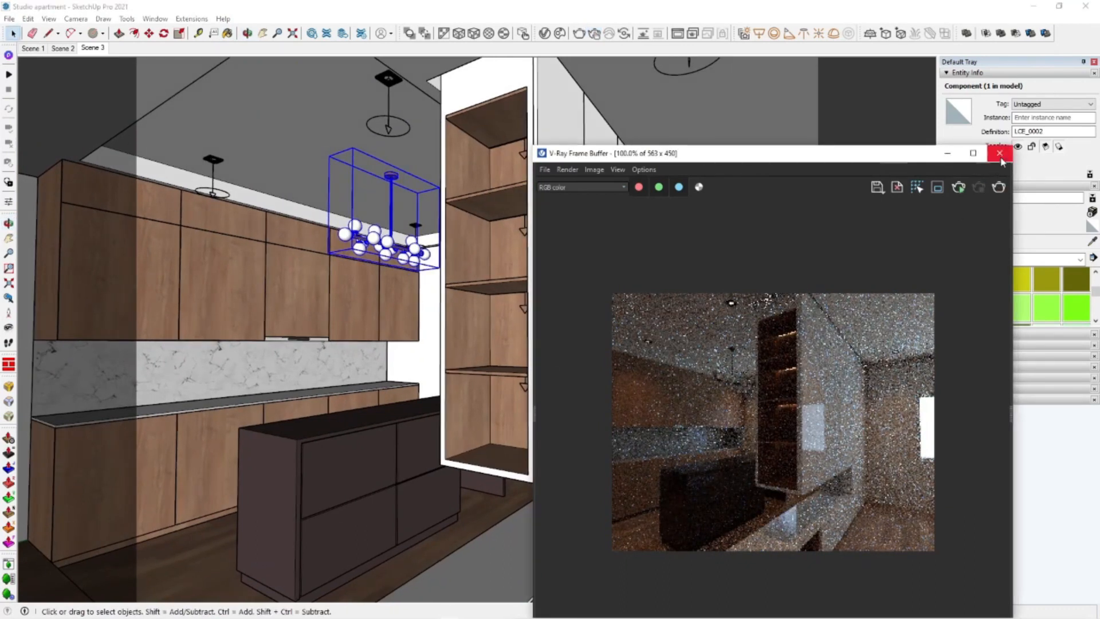
click(1001, 154)
click(95, 48)
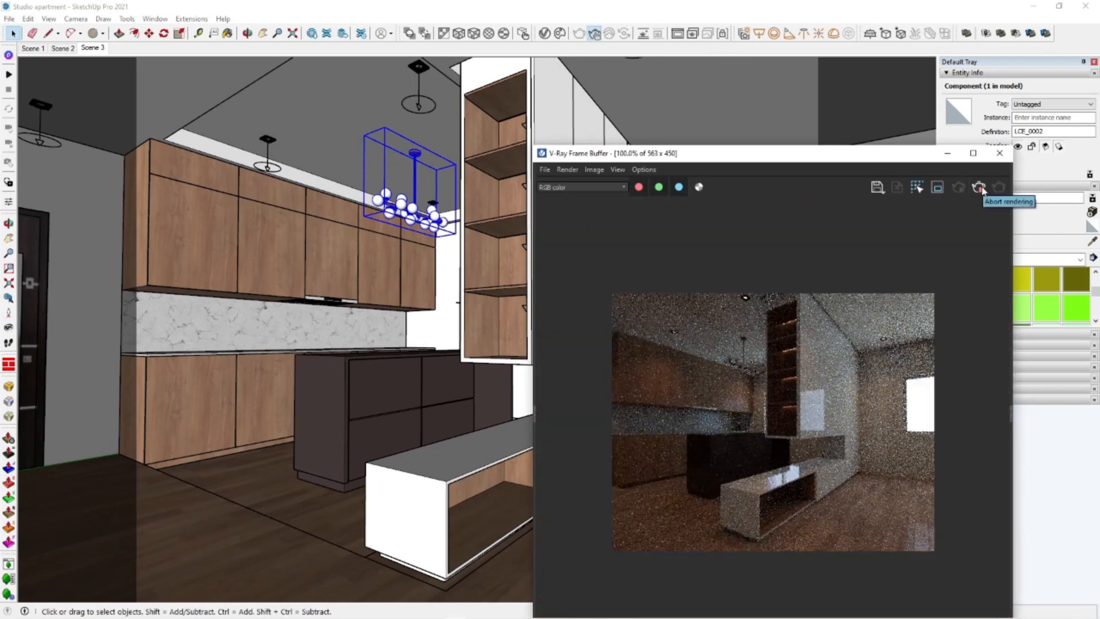
click(1000, 158)
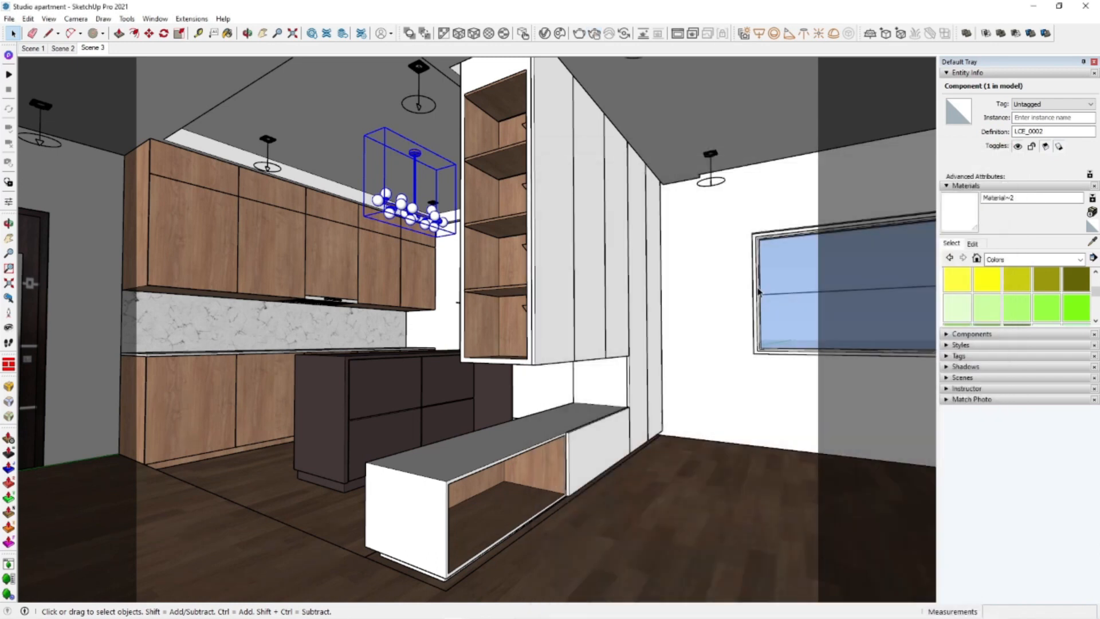
Switch to File Explorer and bring the CUR_0018 curtain model from the lesson 05 Studio apartment folder into the apartment
click(95, 611)
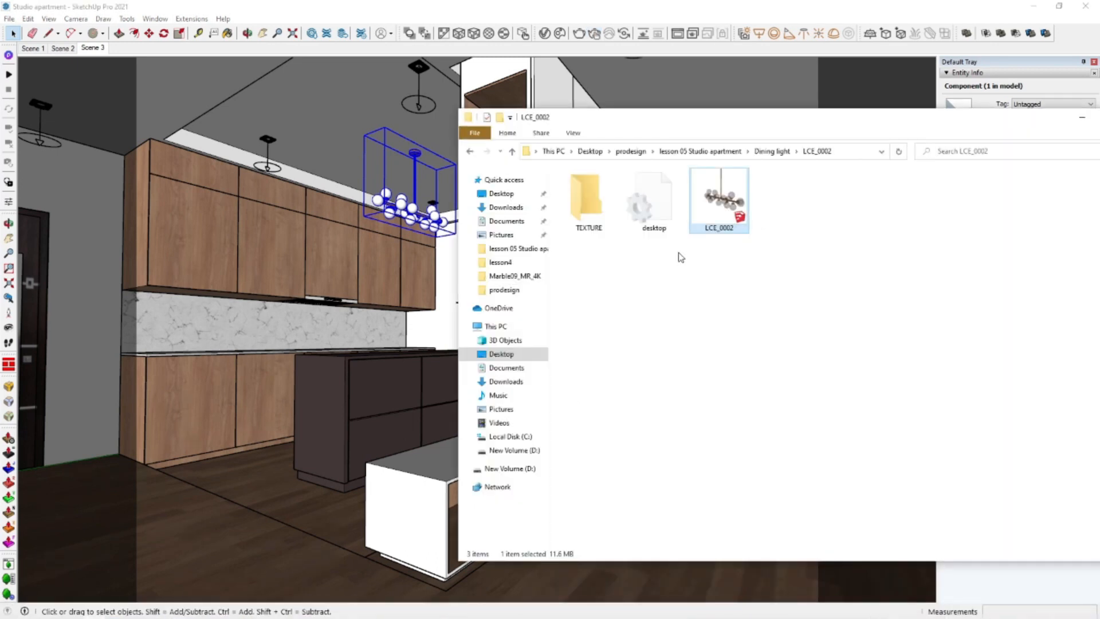
click(471, 152)
click(472, 152)
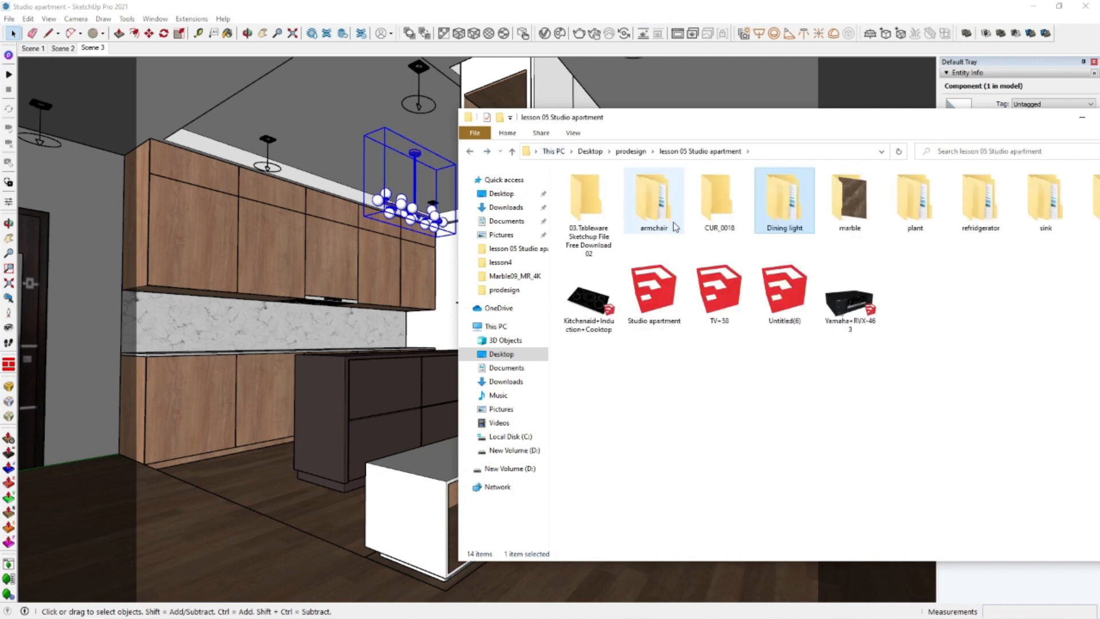
double_click(720, 201)
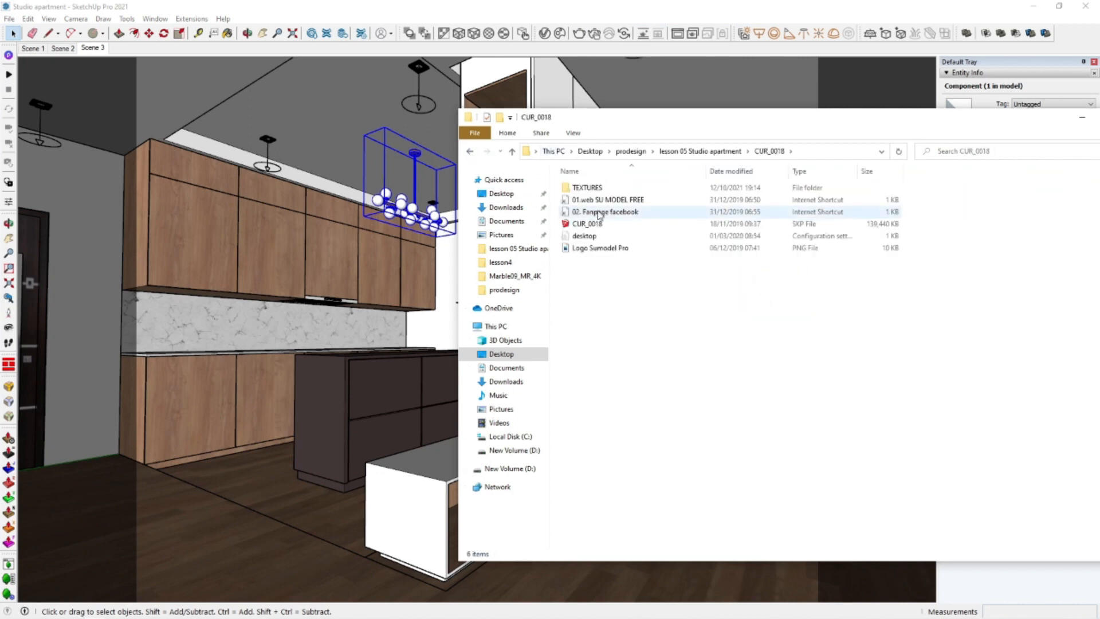
drag(911, 127, 770, 127)
click(998, 554)
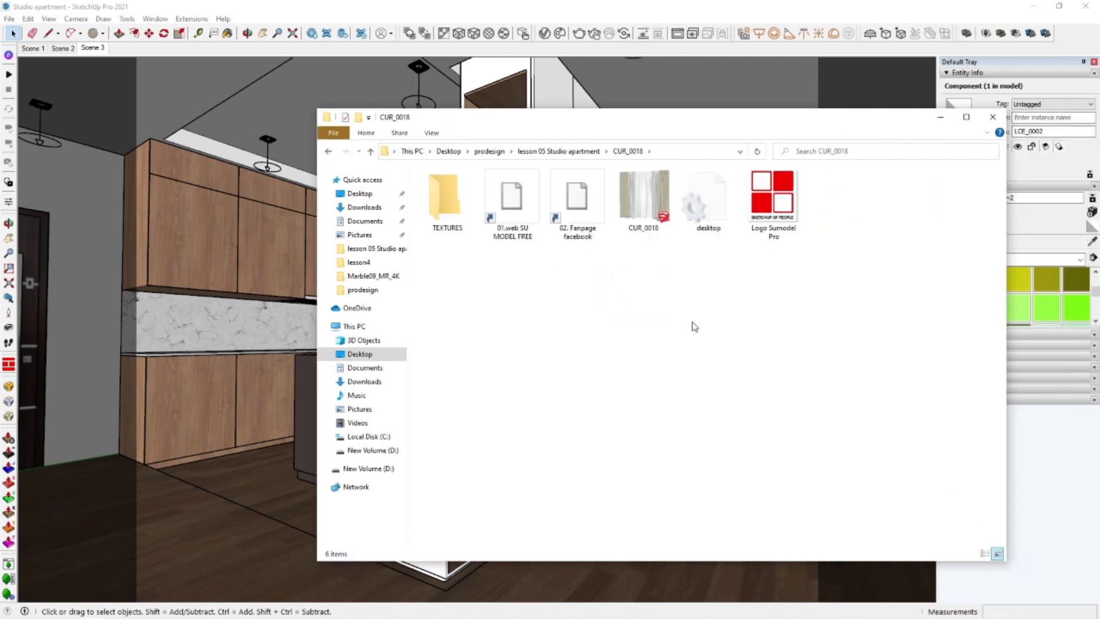
drag(563, 125, 776, 120)
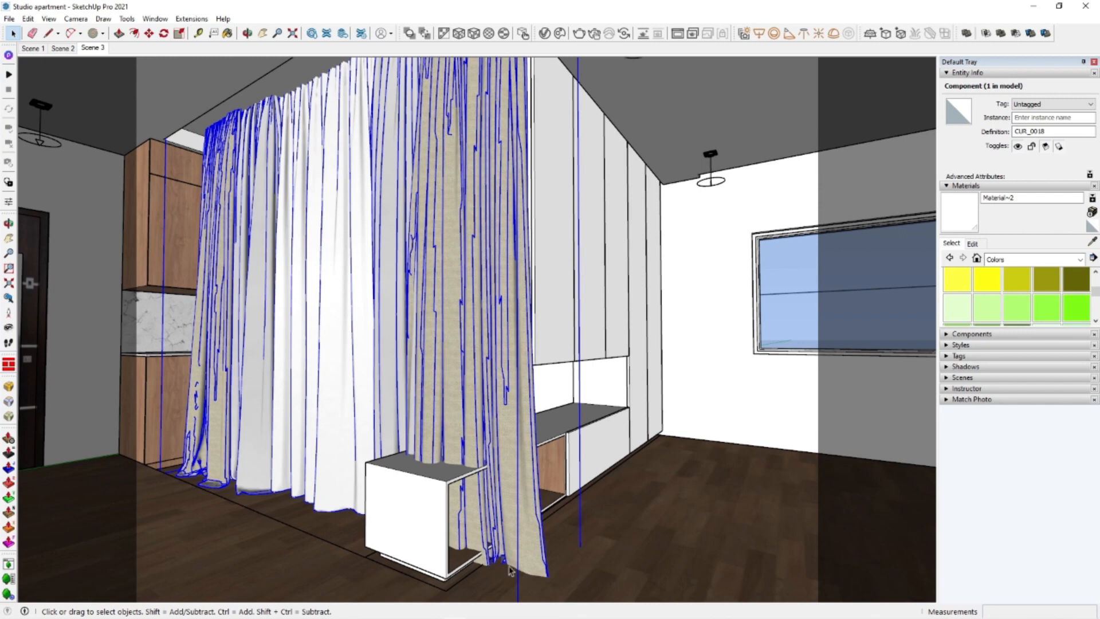
Move the imported curtain across the floor toward the window wall and rotate it about 12 degrees to line up with the room
key(m)
click(314, 524)
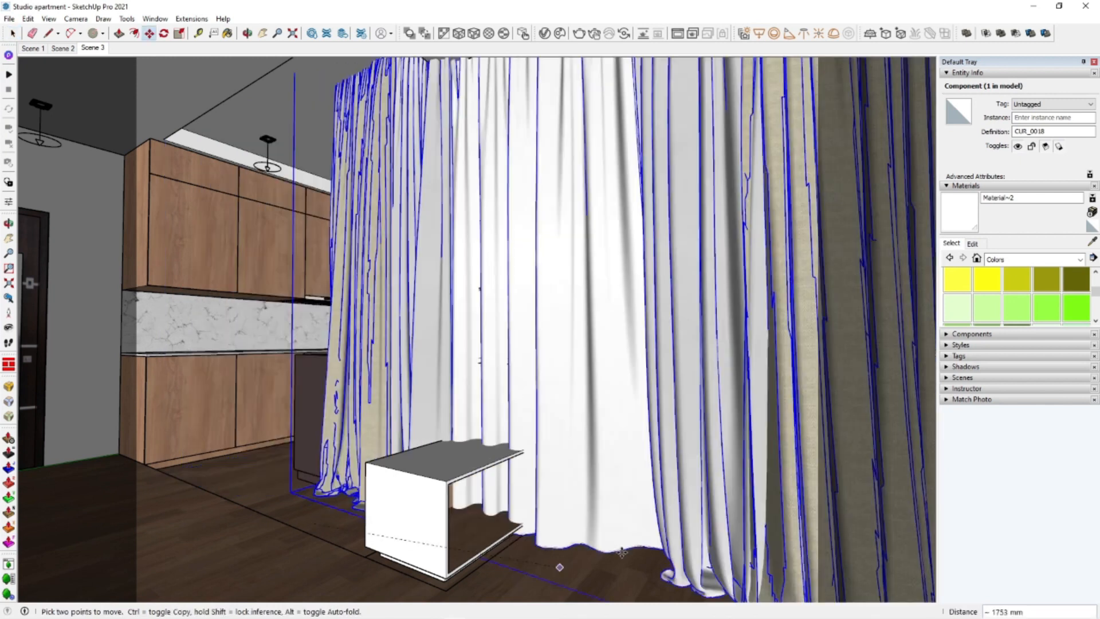
middle_drag(765, 539, 453, 516)
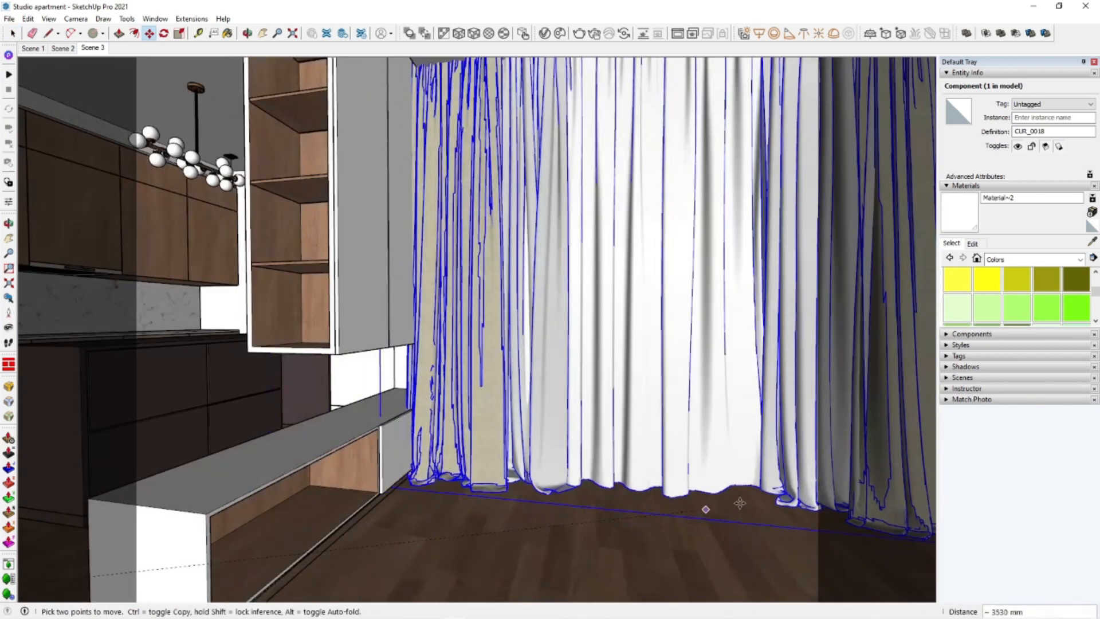
key(q)
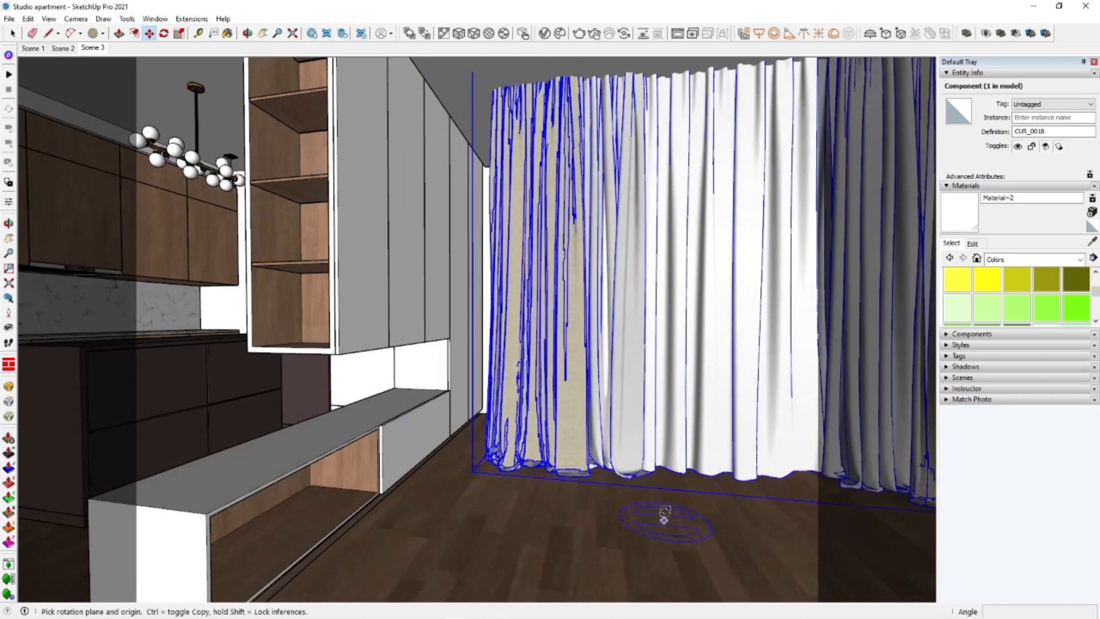
click(719, 504)
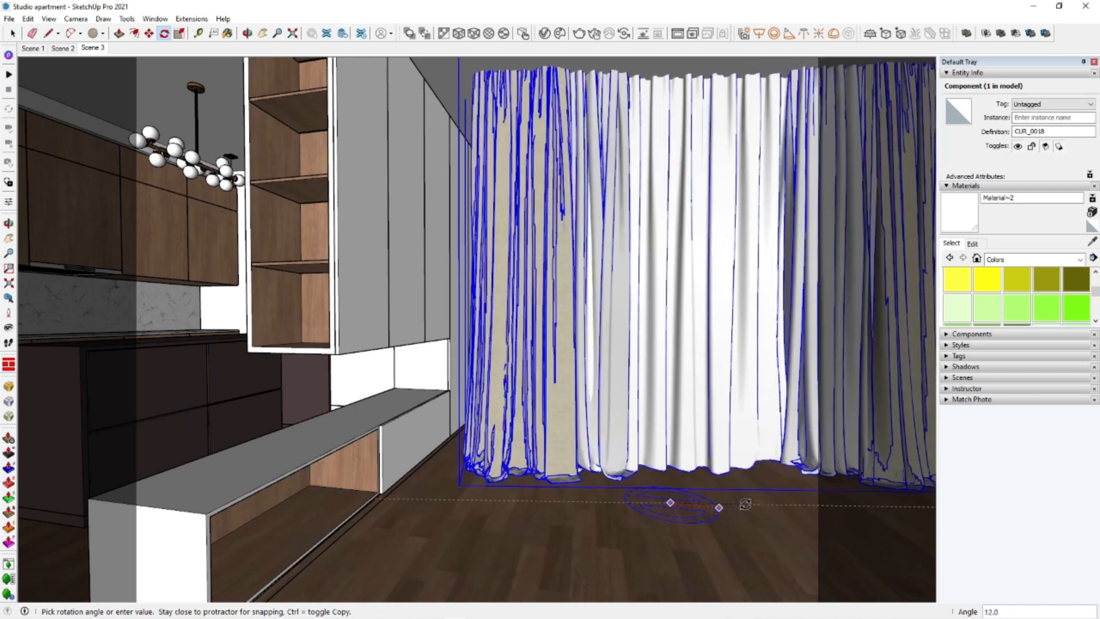
click(737, 500)
middle_drag(752, 398, 749, 468)
Open the curtain component's nested group and delete the two narrow sheer panels beside the beige side drapes
key(space)
double_click(750, 468)
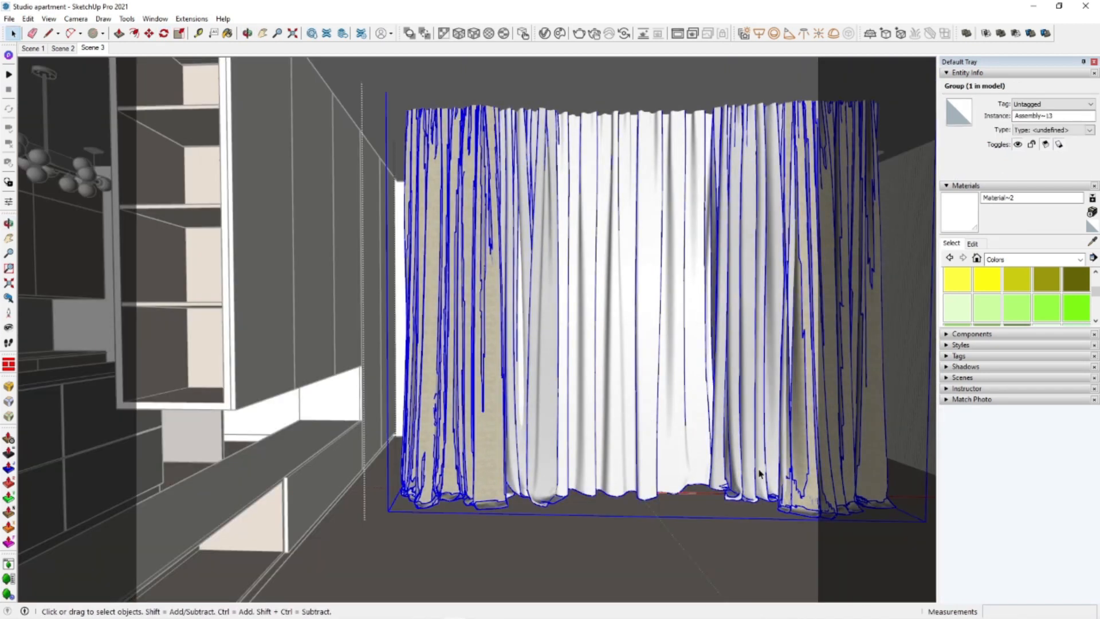
double_click(760, 473)
key(Delete)
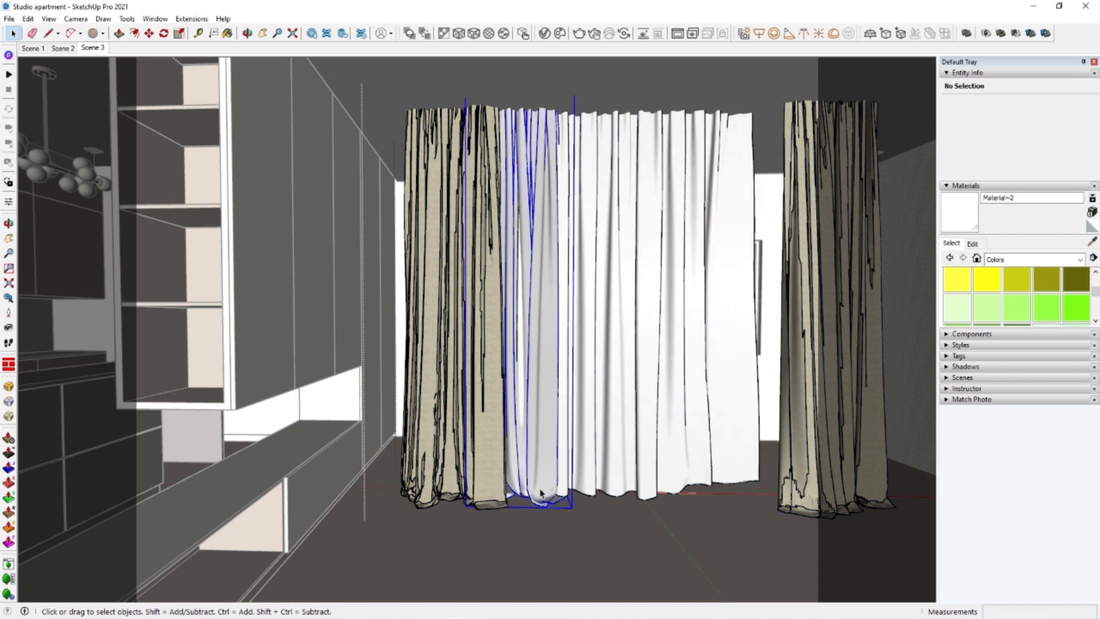
Move the left beige drape inward against the remaining sheer panel
click(488, 453)
key(m)
click(488, 522)
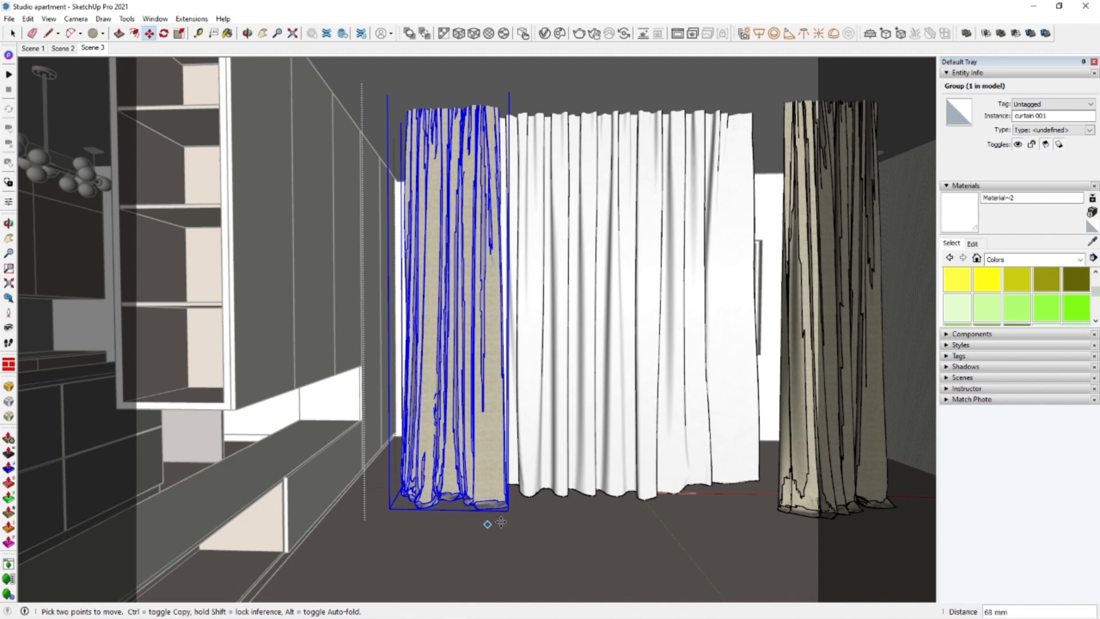
click(517, 525)
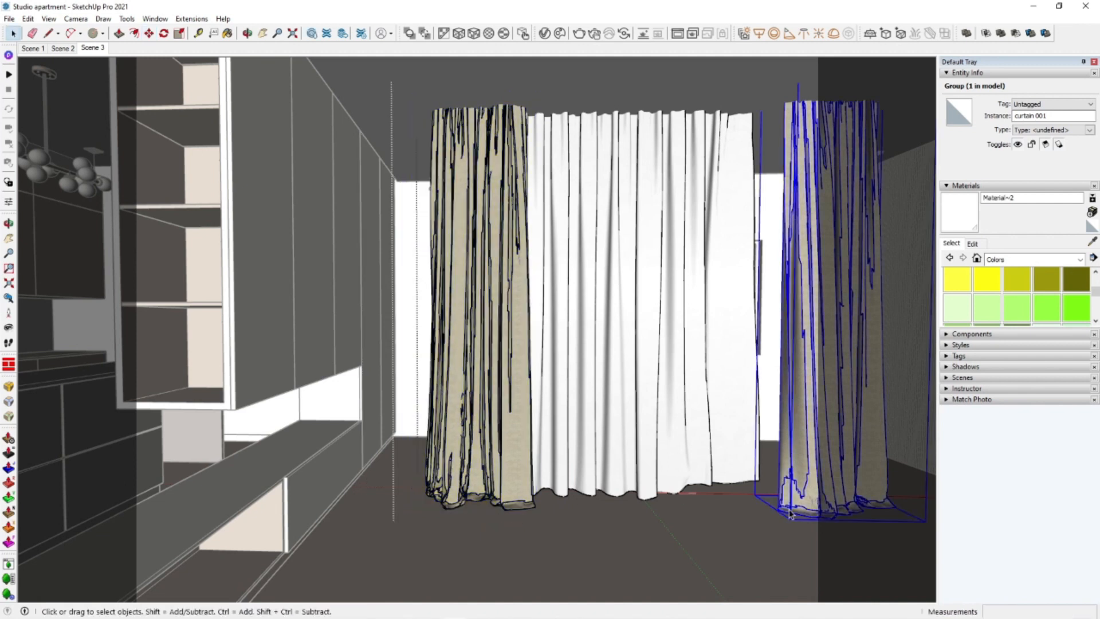
Move the right beige drape inward so it overlaps the sheer panel's edge, and finish editing the curtain component
click(787, 542)
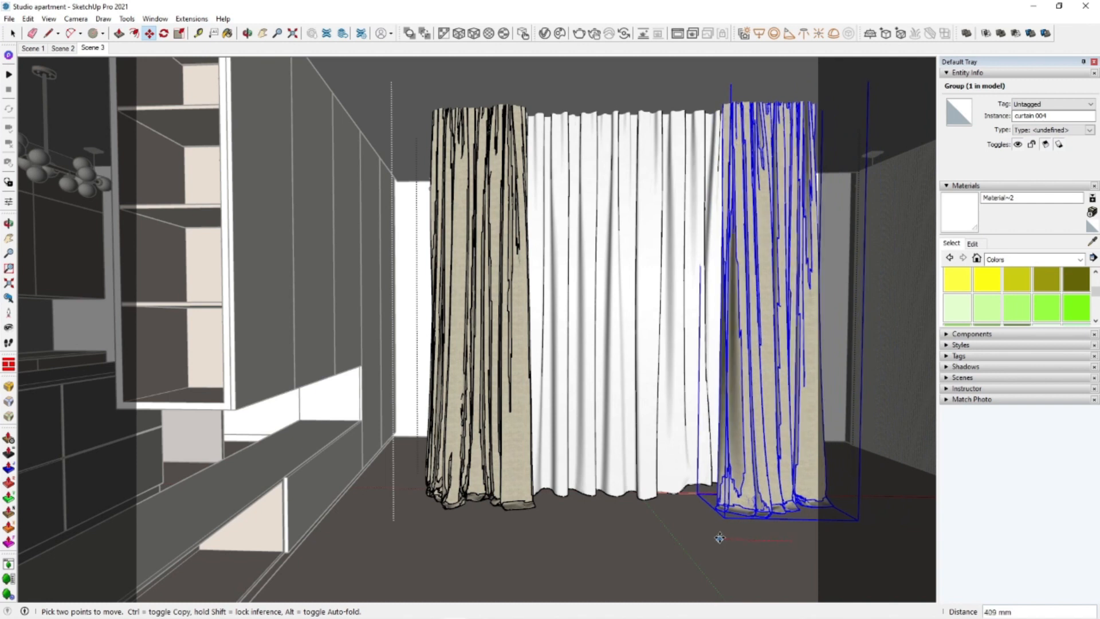
click(704, 538)
key(space)
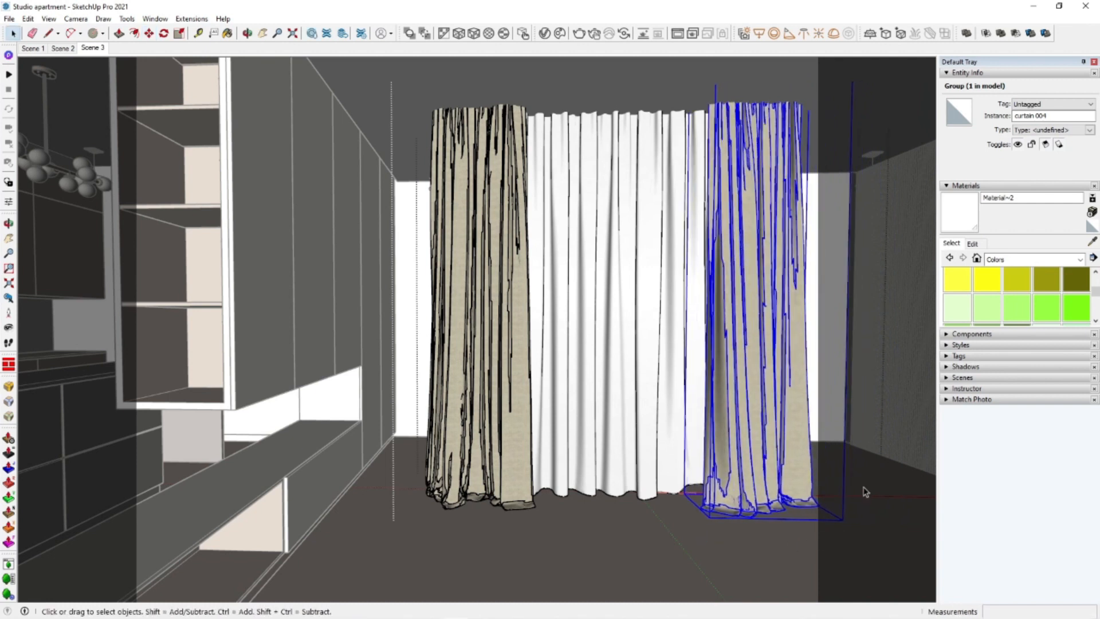
click(889, 464)
click(784, 347)
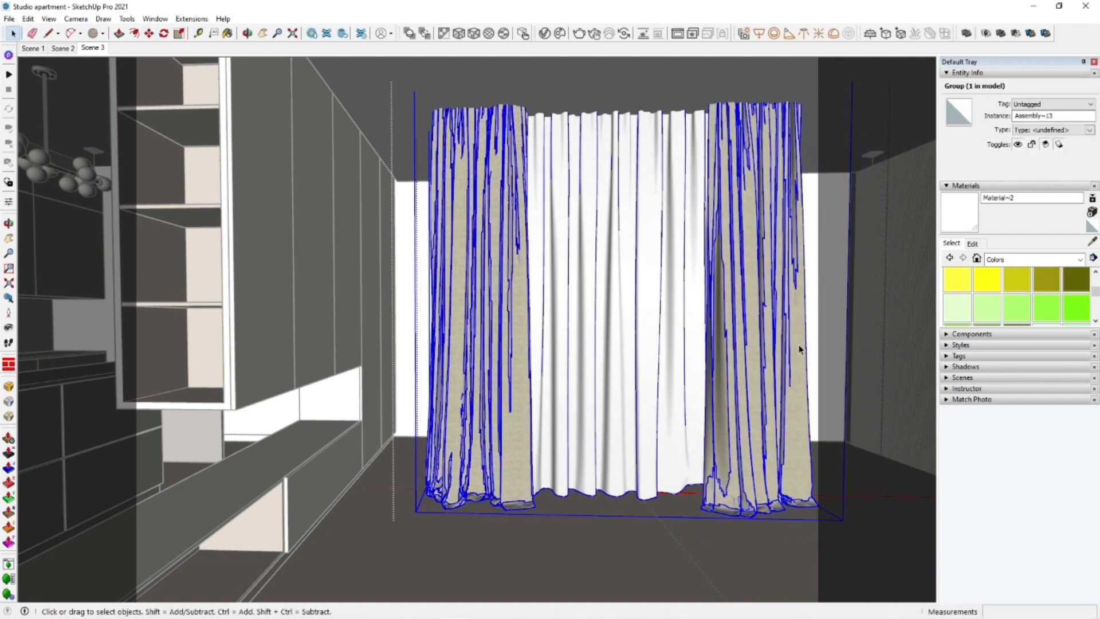
click(902, 380)
click(739, 345)
key(s)
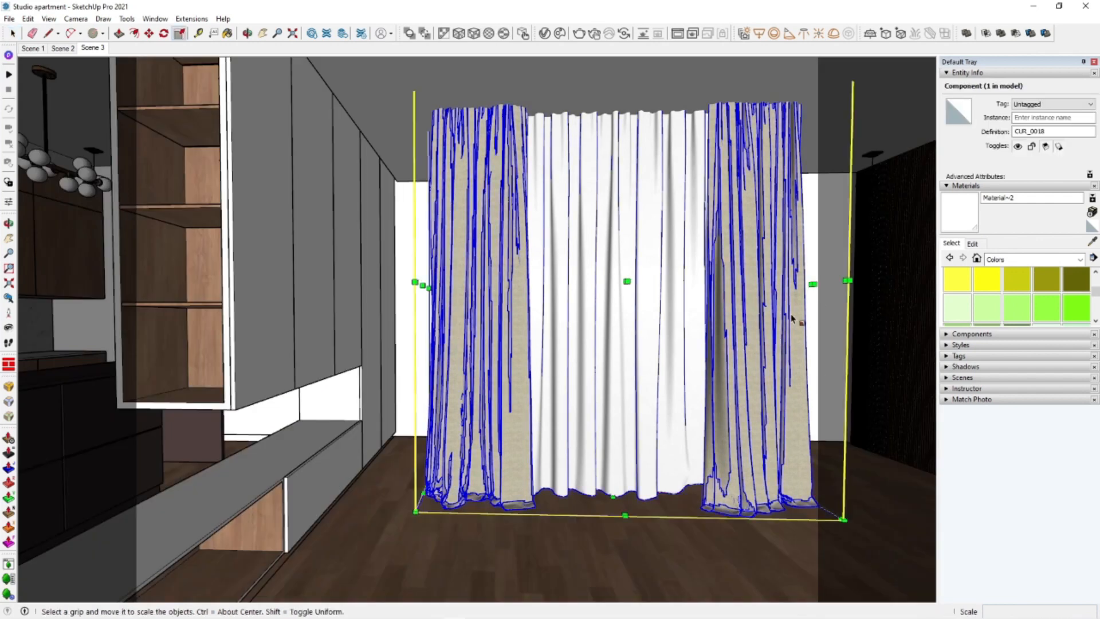
middle_drag(779, 294, 459, 373)
key(space)
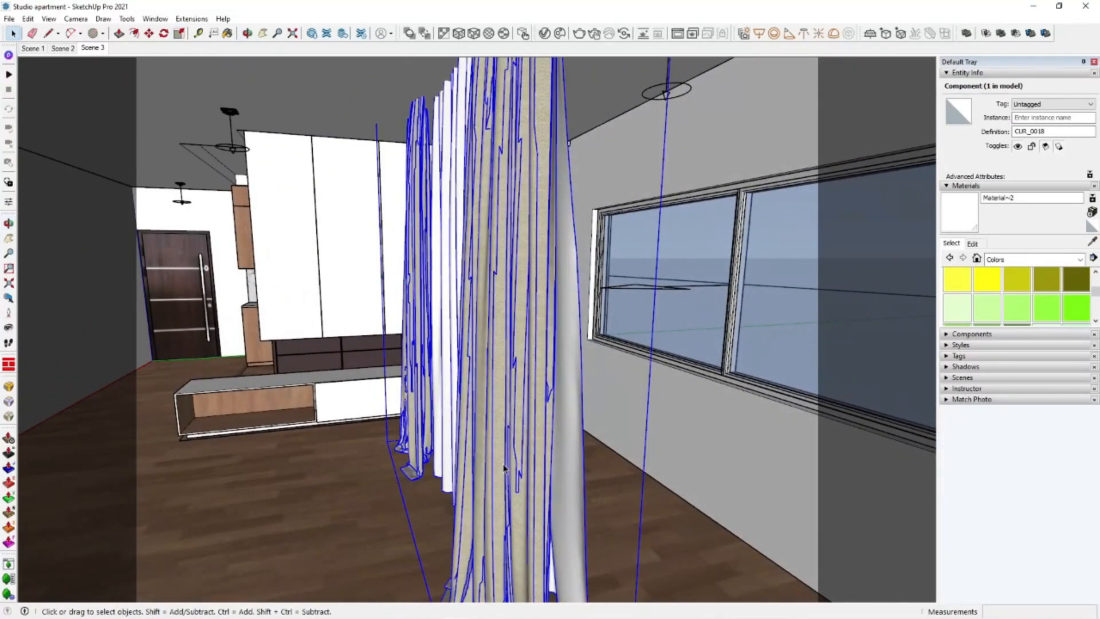
Inside the curtain component, select both beige drapes, shift them to the room side of the sheer panel, and close the component
double_click(514, 435)
click(514, 435)
click(519, 427)
middle_drag(477, 486, 367, 383)
middle_drag(427, 442, 472, 555)
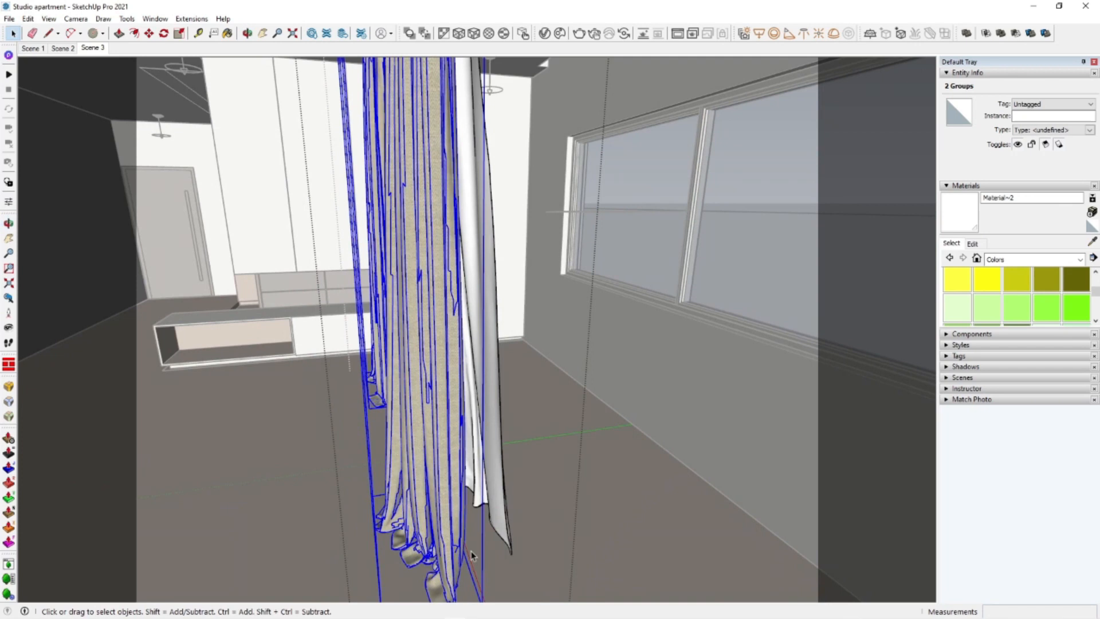
click(502, 582)
middle_drag(521, 580, 610, 454)
key(space)
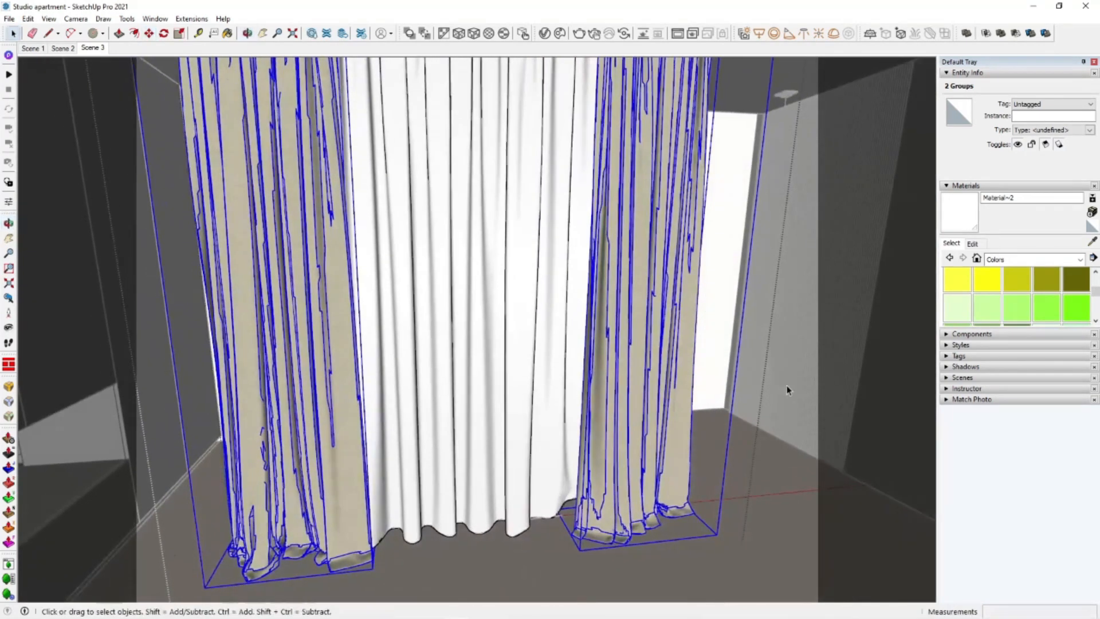
click(805, 369)
click(824, 351)
Scale the whole curtain component down in depth so that it becomes thinner
click(656, 385)
middle_drag(656, 385, 292, 343)
key(s)
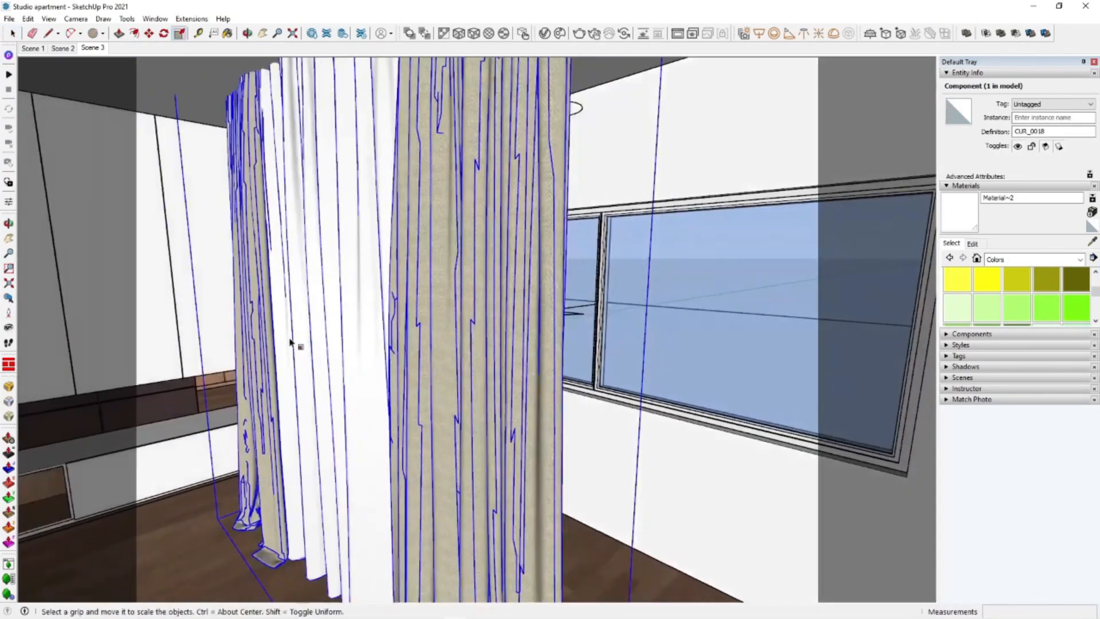
drag(274, 322, 353, 315)
middle_drag(353, 315, 484, 359)
Move the curtain component across the floor and up against the window wall
key(m)
click(628, 500)
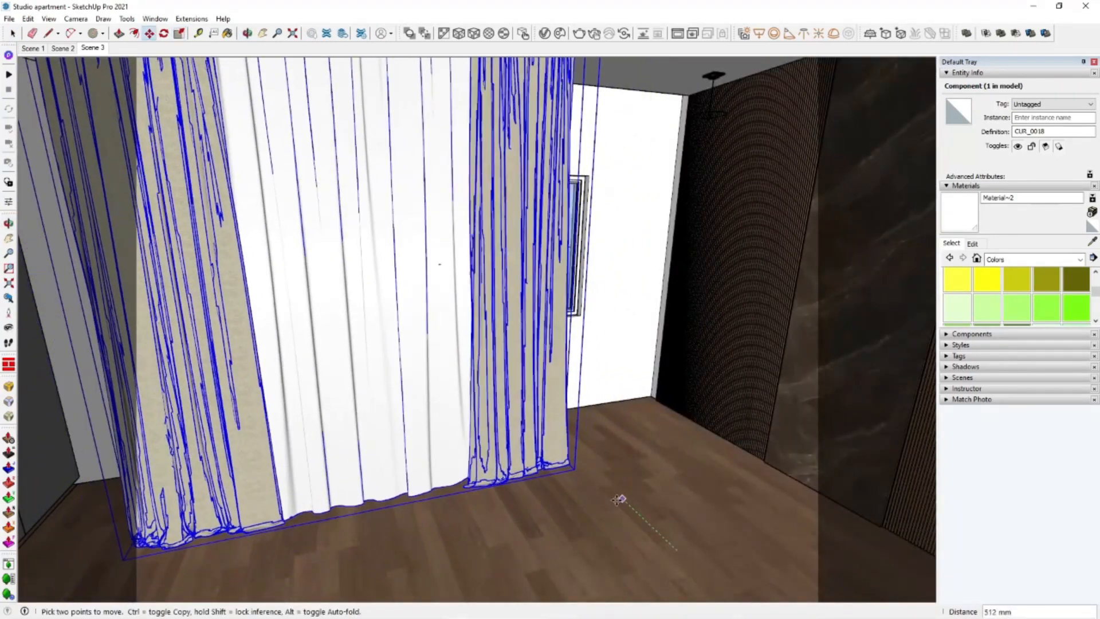
click(564, 446)
middle_drag(564, 445, 574, 298)
Stretch the curtain component's width along the wall so that it covers the whole window
key(s)
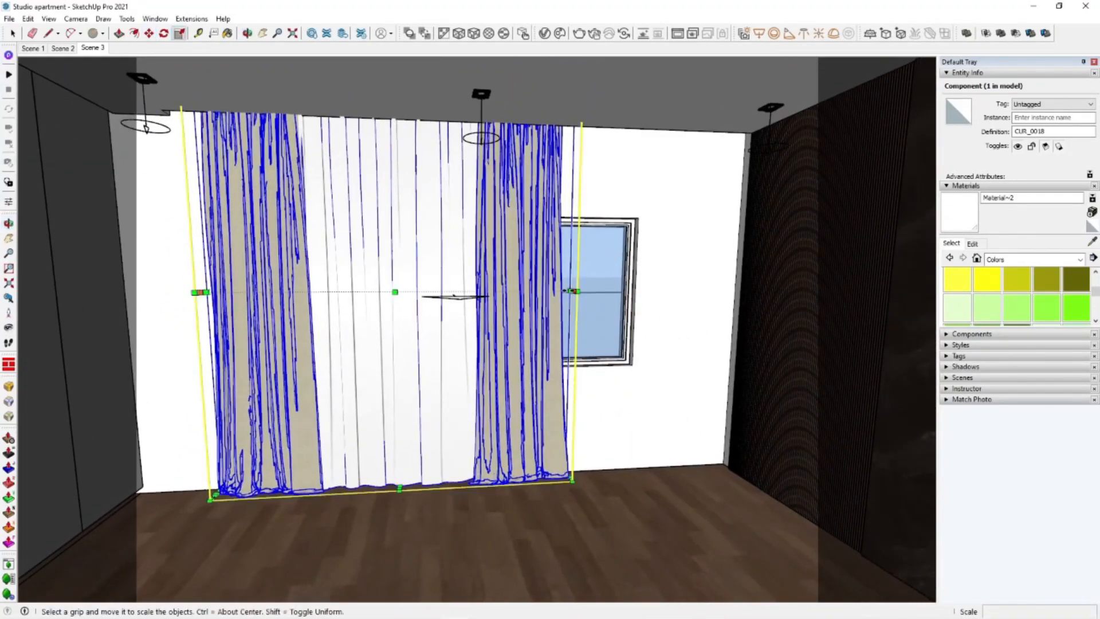
drag(598, 284, 678, 269)
middle_drag(522, 361, 235, 275)
key(space)
click(245, 283)
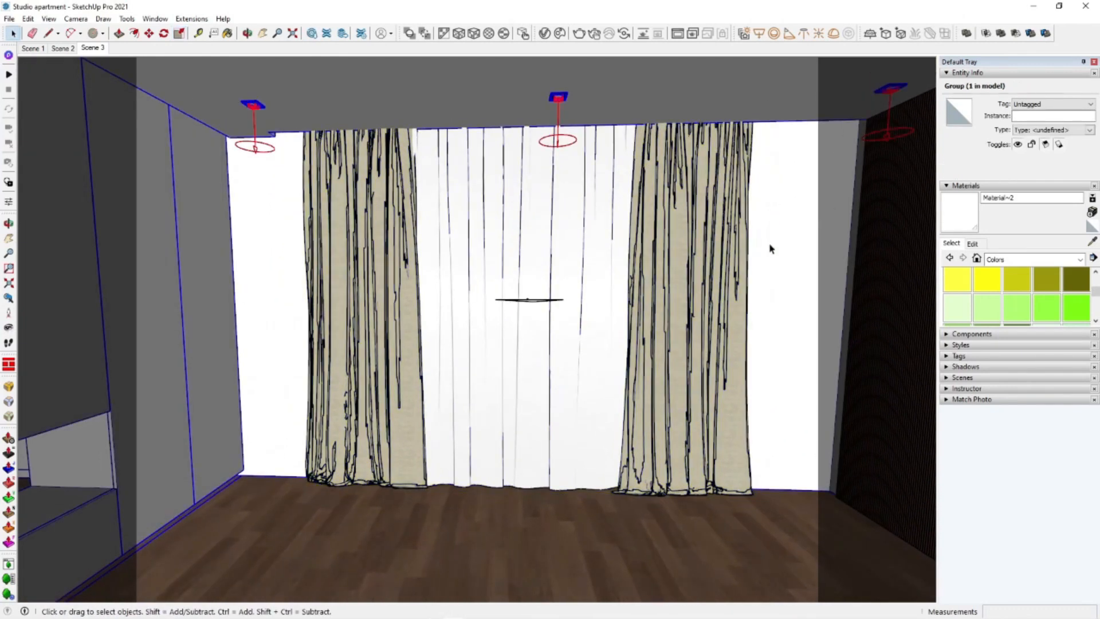
Sample the beige drape's fabric material and view its texture image in the external image viewer
alt+click(408, 302)
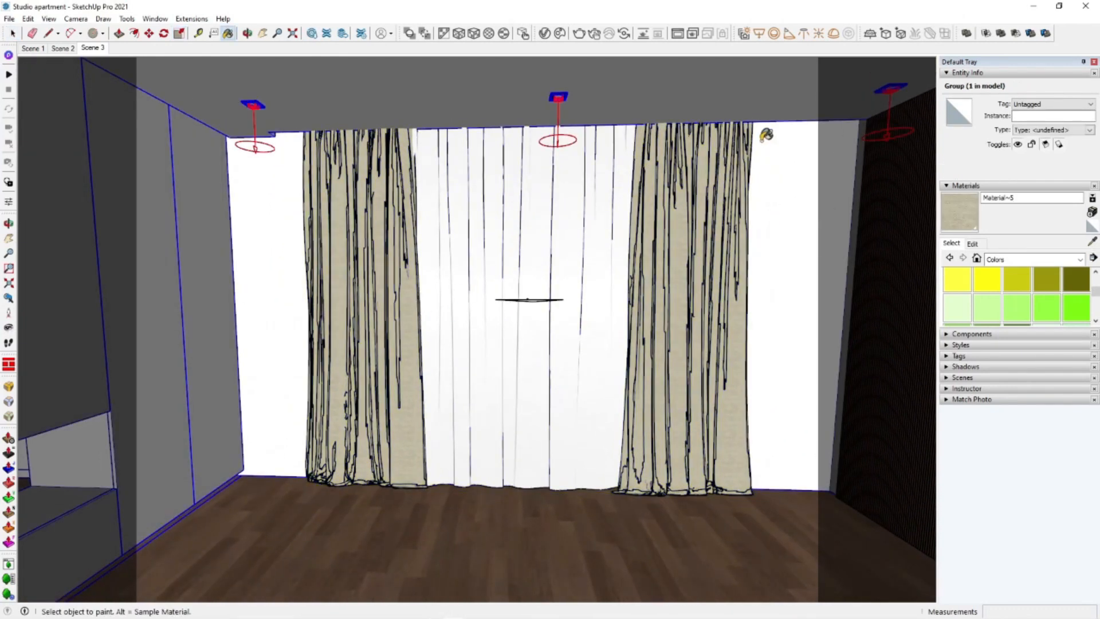
click(986, 245)
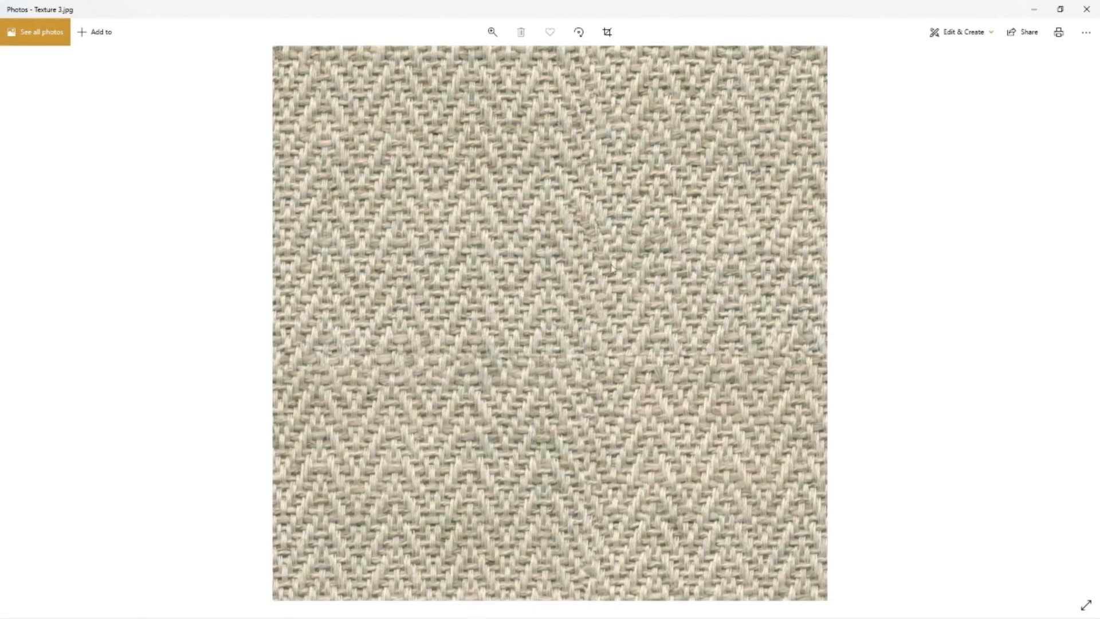
right_click(606, 192)
click(622, 380)
click(1034, 10)
Switch to File Explorer, open the CUR_0018 model's TEXTURES folder and copy its folder path
click(94, 611)
drag(852, 118, 577, 207)
double_click(386, 282)
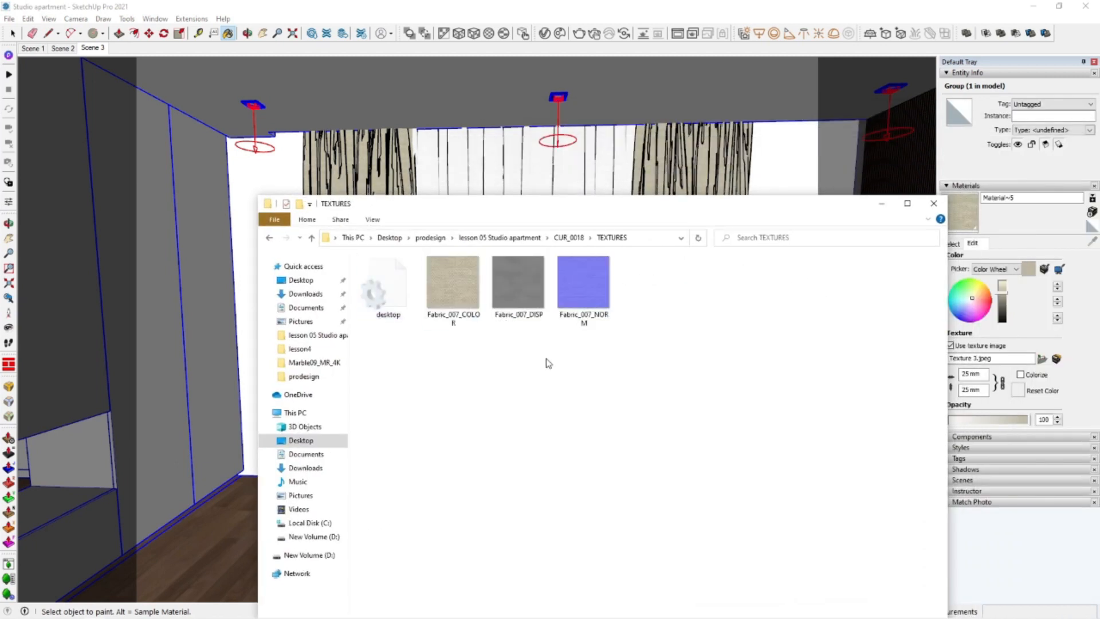
drag(780, 210, 756, 260)
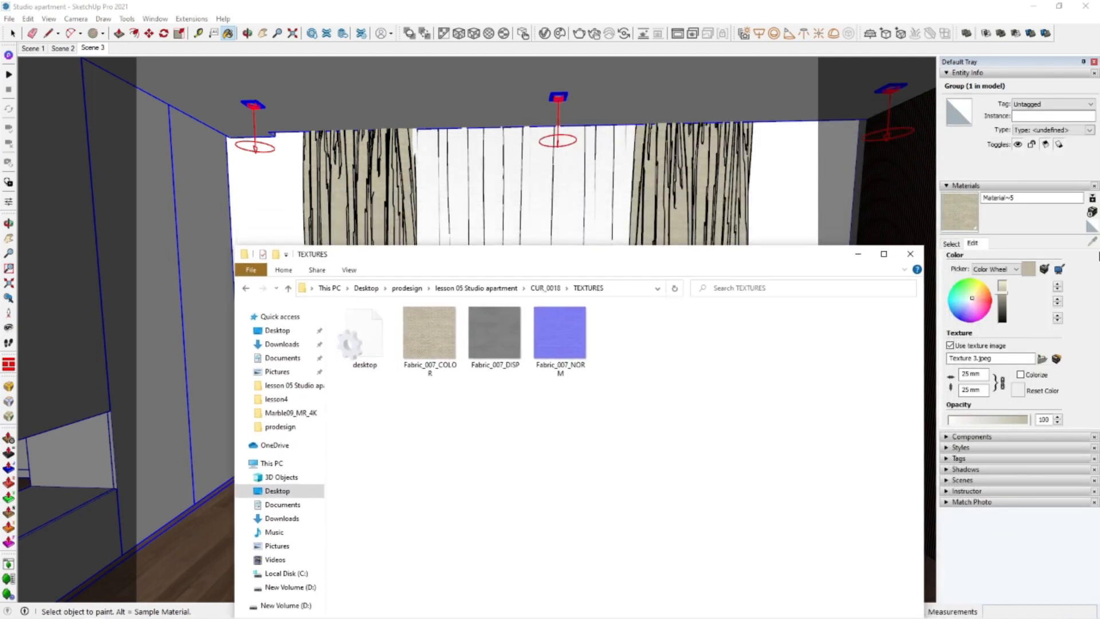
click(953, 245)
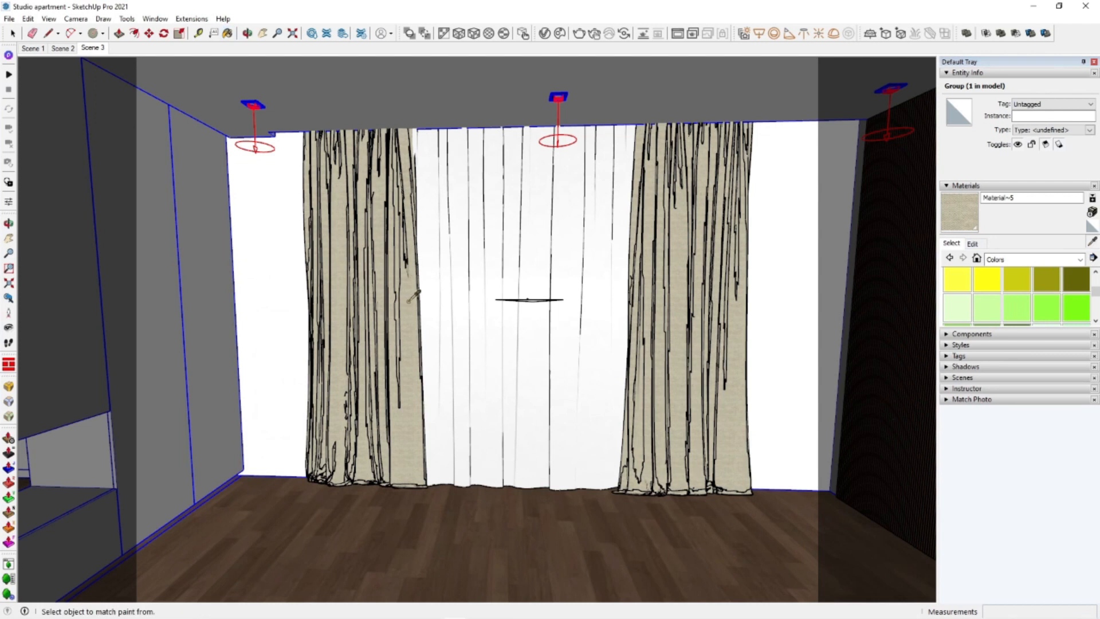
click(94, 610)
click(626, 287)
In the V-Ray Asset Editor, relink Material~5's diffuse bitmap to Fabric_007_COLOR from the CUR_0018 TEXTURES folder
click(543, 34)
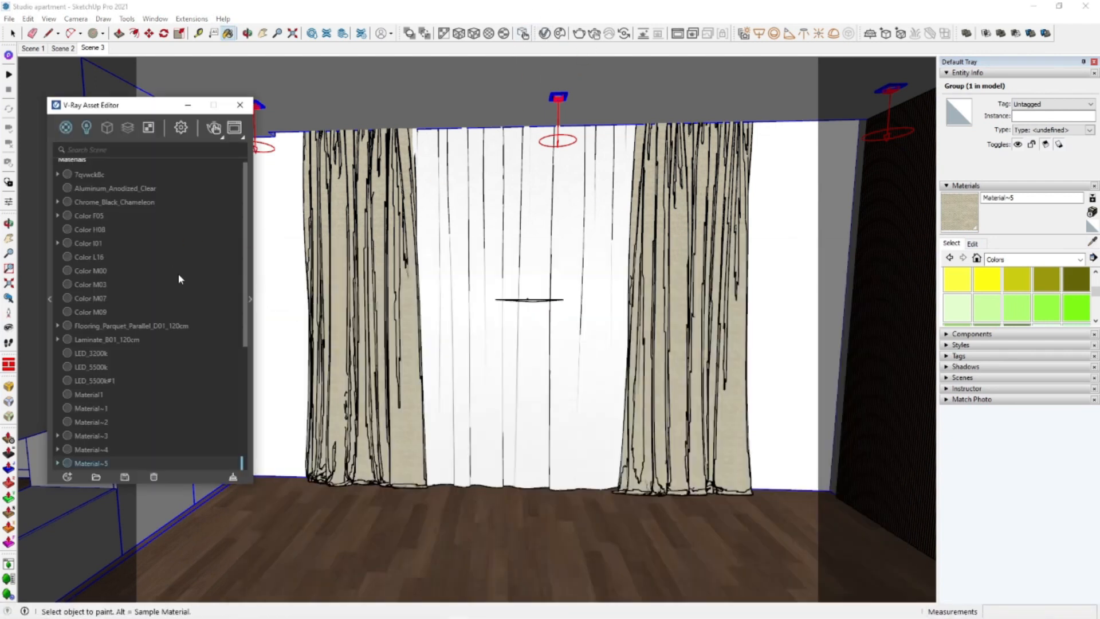
click(250, 301)
click(457, 320)
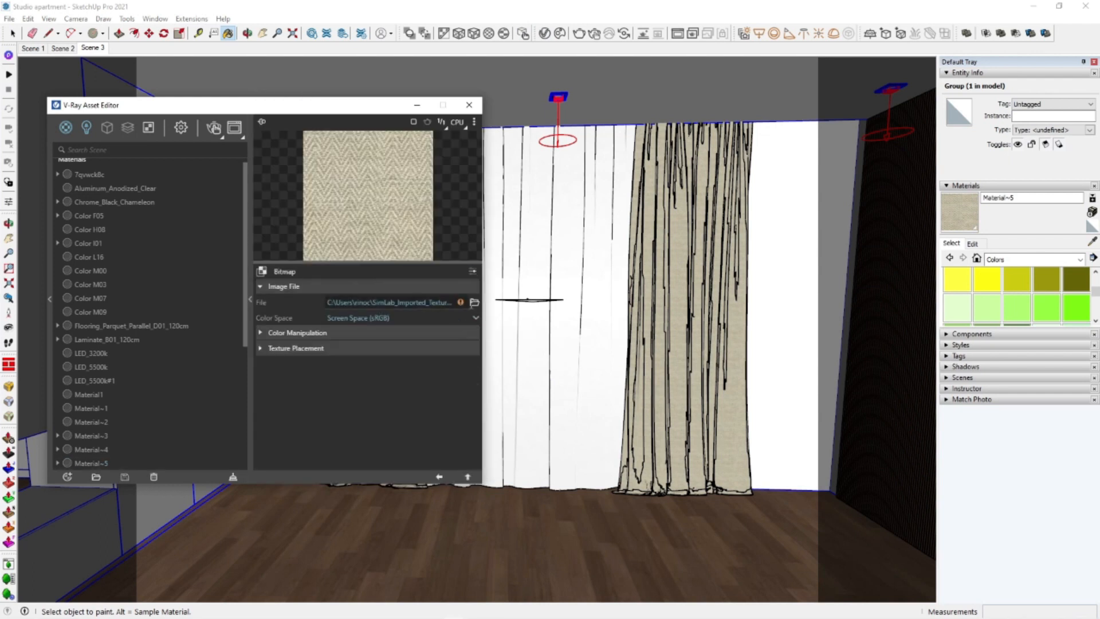
click(375, 144)
key(ctrl+v)
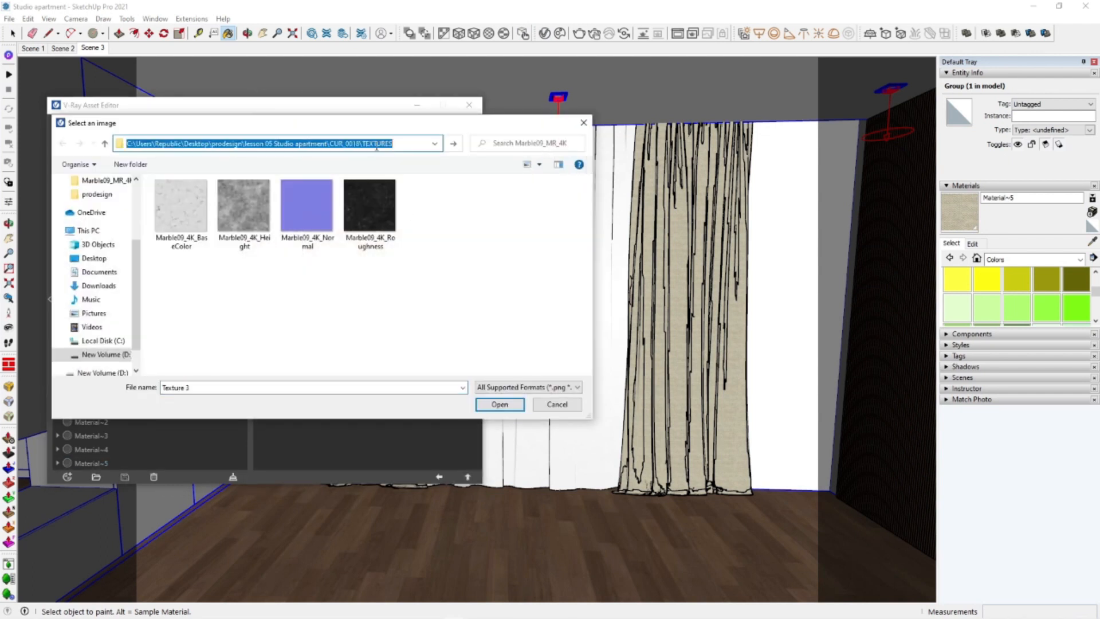
key(Return)
click(182, 214)
click(499, 404)
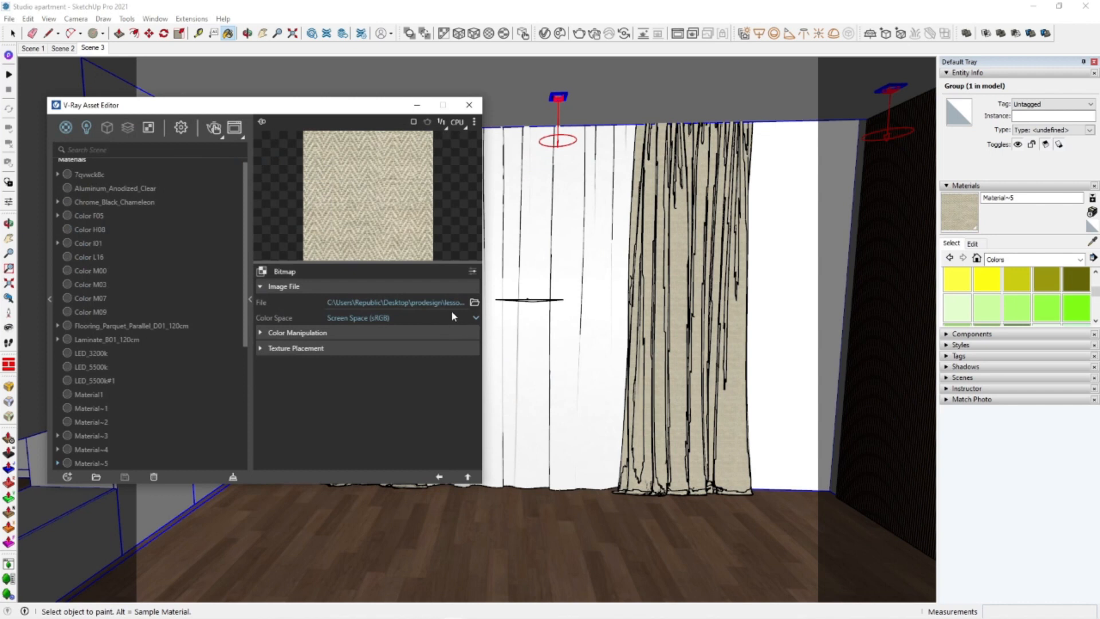
click(439, 477)
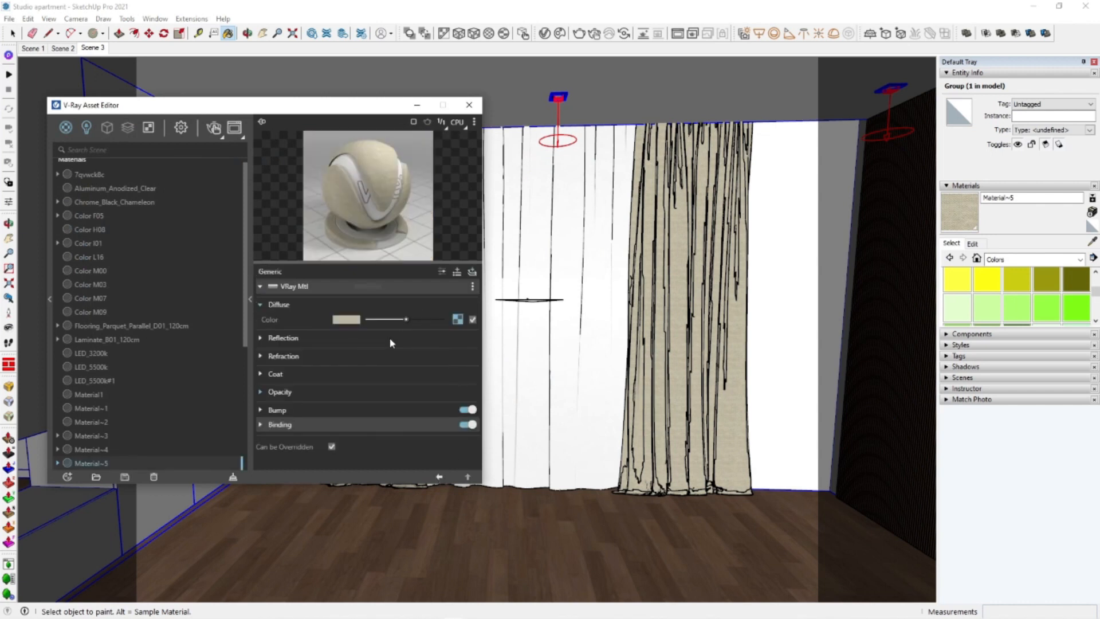
Load the Fabric_007_NORM image as Material~5's bump map and set the bump amount to 0.19
click(402, 409)
click(467, 425)
click(439, 150)
click(307, 206)
click(499, 405)
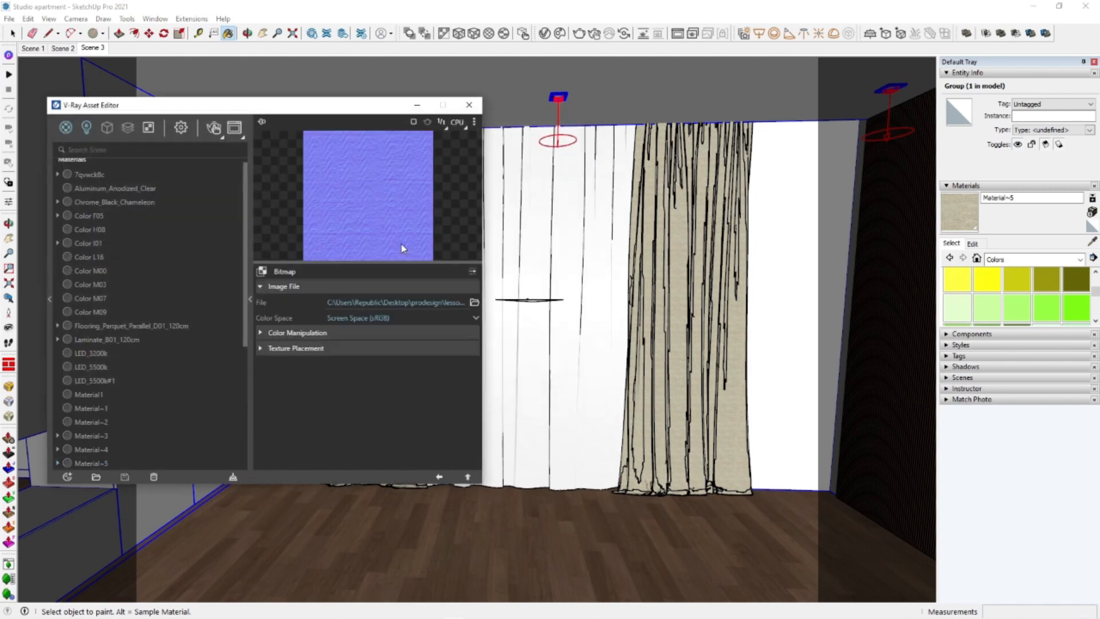
click(376, 319)
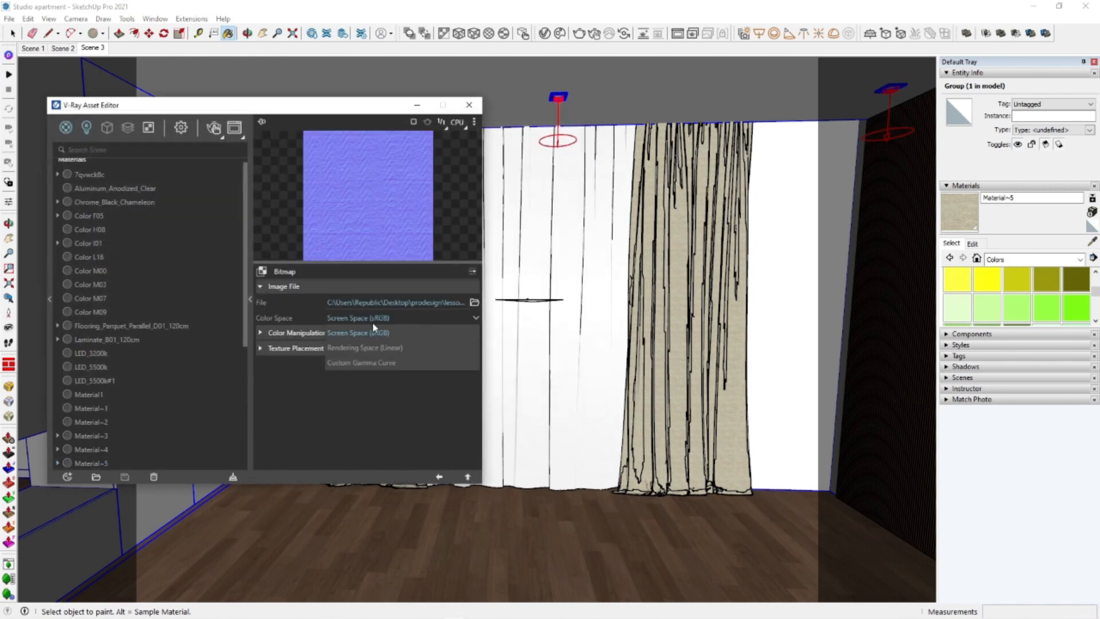
click(439, 477)
drag(377, 440, 374, 440)
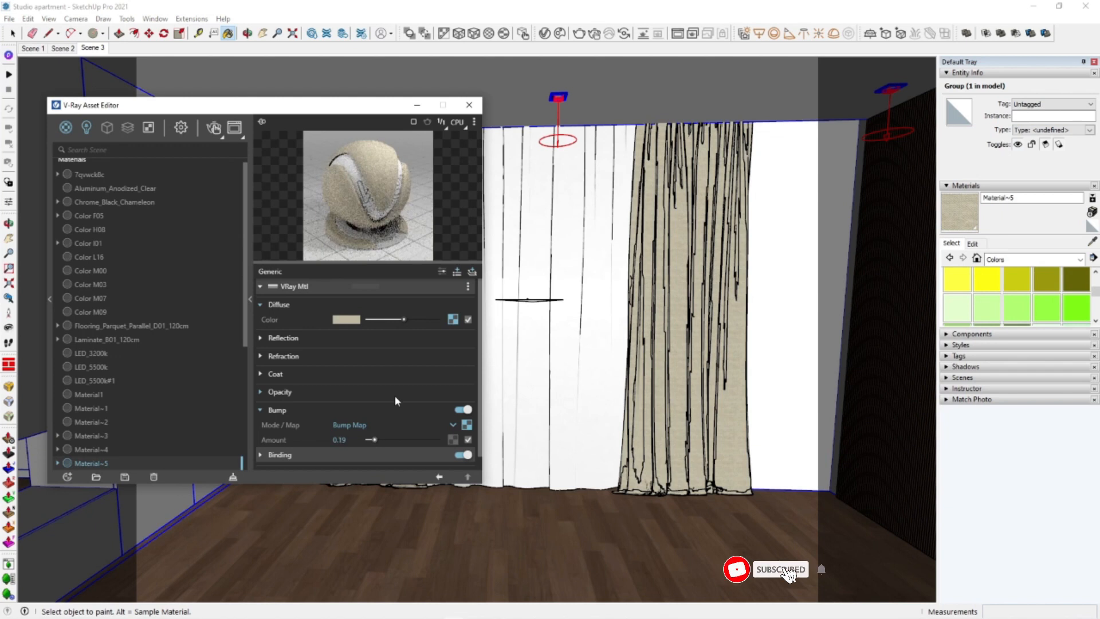
Wrap the fabric material's diffuse texture in a Falloff map
drag(349, 108, 222, 162)
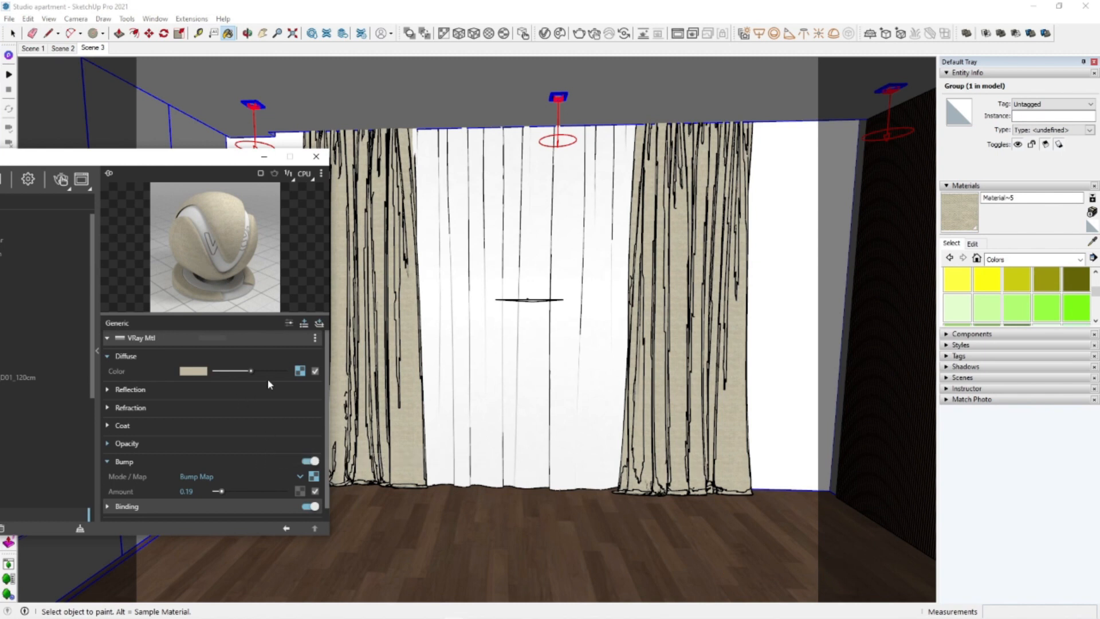
right_click(299, 372)
mouse_move(283, 428)
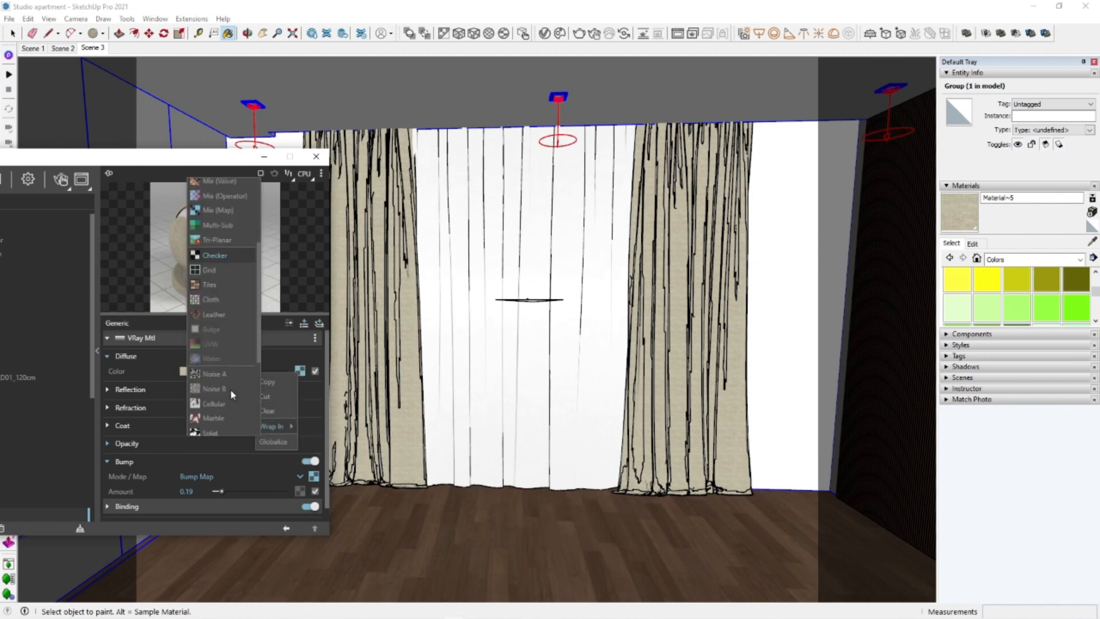
scroll(227, 378, up, 3)
click(227, 385)
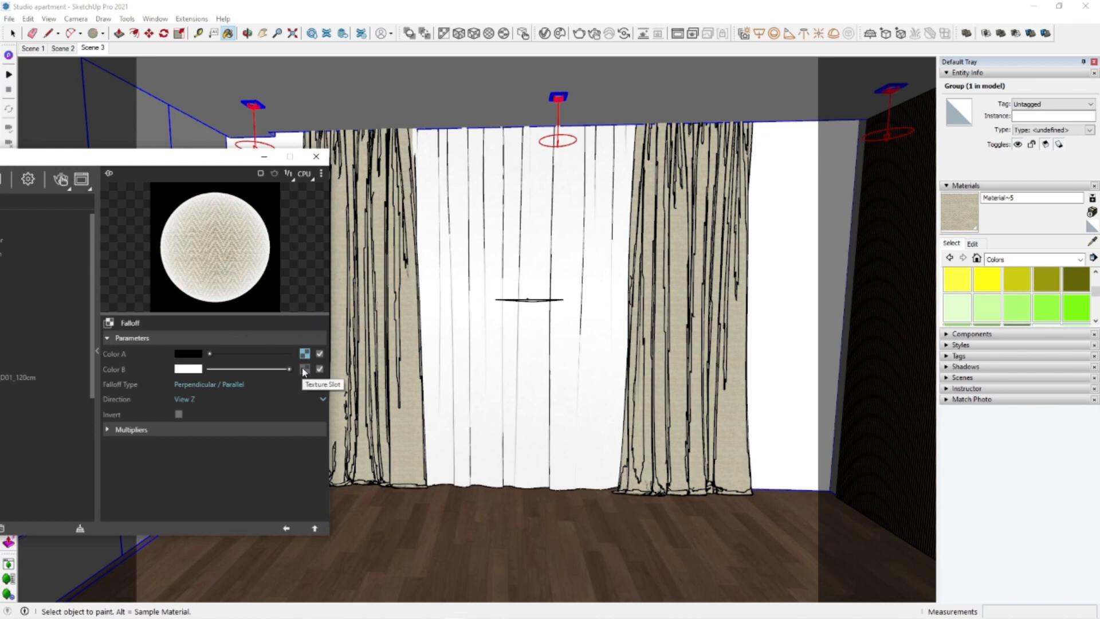
Set the Falloff map's type to Fresnel with a Fresnel IOR of 1.2 and return to the fabric material
click(231, 386)
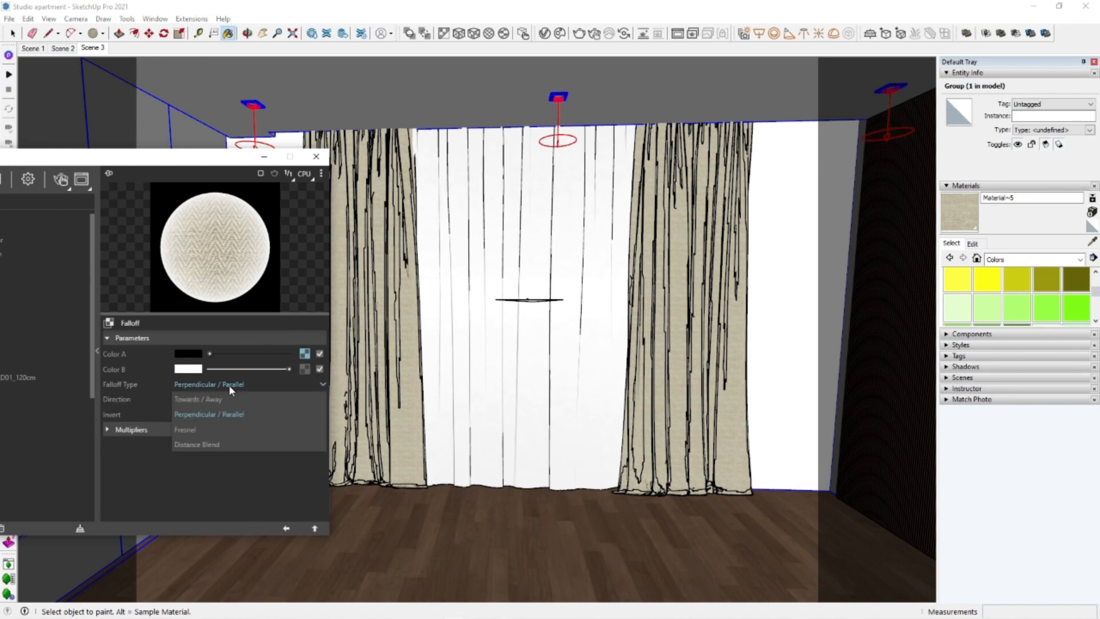
click(212, 434)
drag(229, 439, 226, 441)
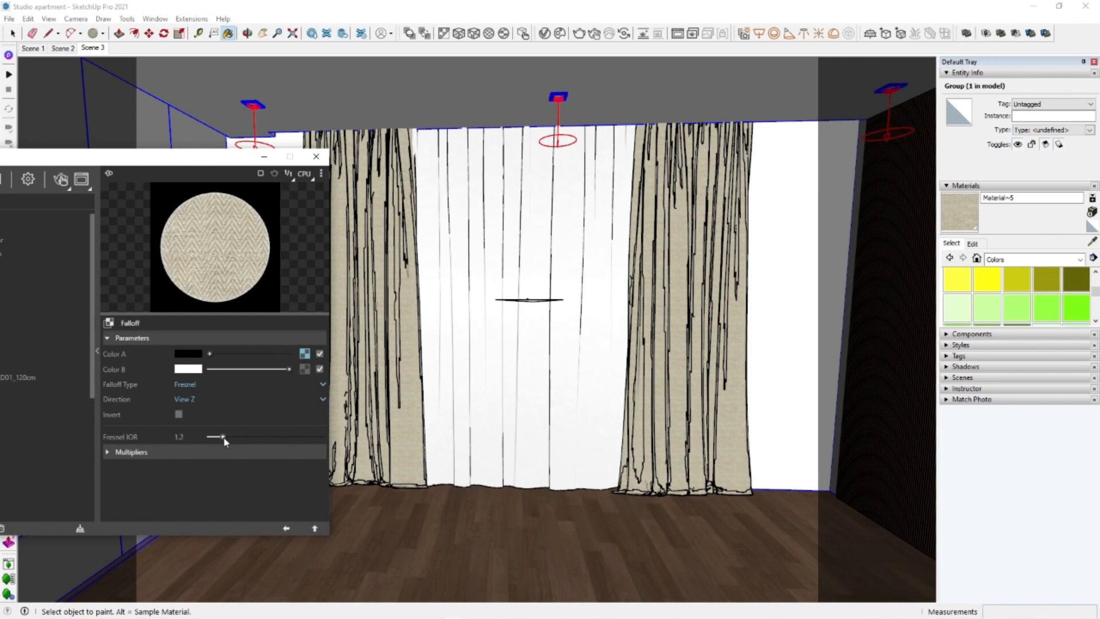
click(286, 528)
Sample Material~3 from the sheer middle curtain and give its V-Ray refraction a mid-grey color
click(1091, 243)
click(529, 344)
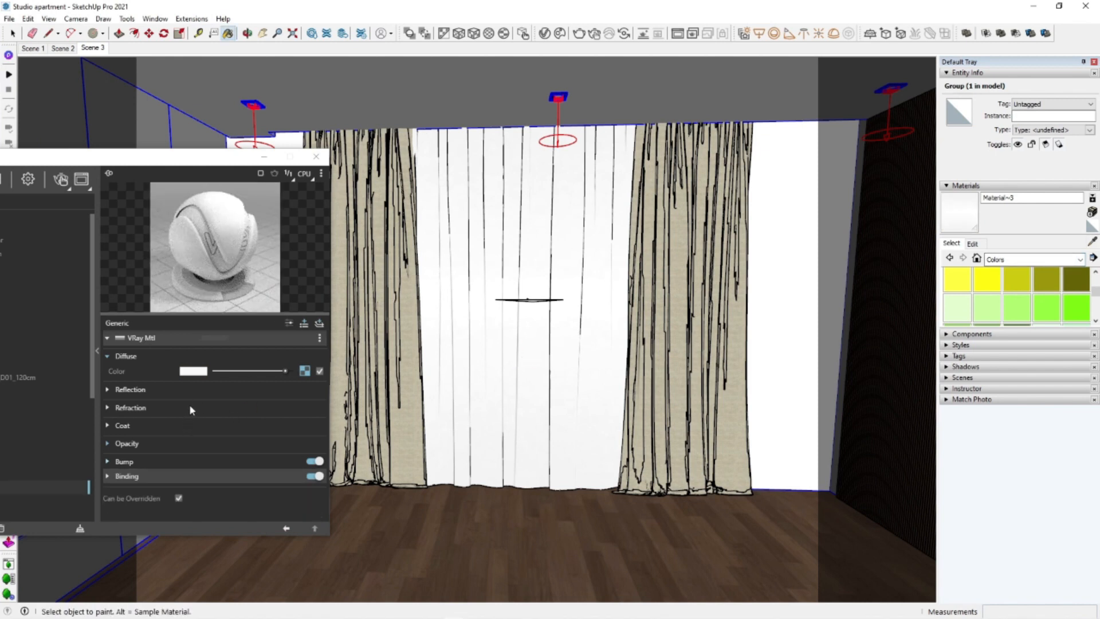
click(131, 407)
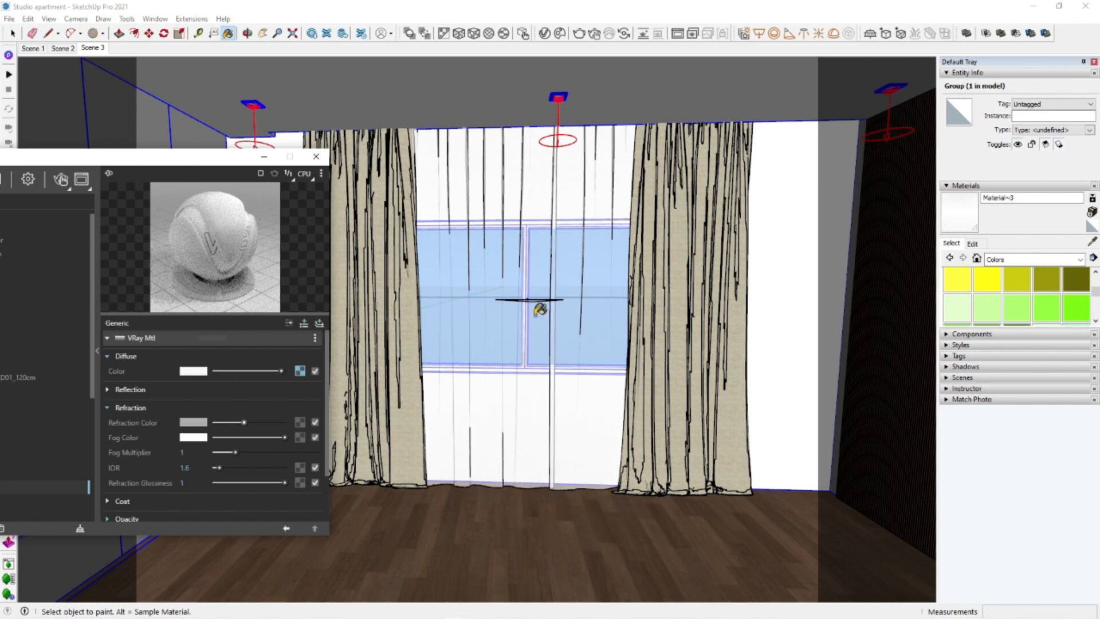
Raise Material~3's fog multiplier and adjust its refraction color while checking the sheer curtain in an interactive render
middle_drag(636, 291, 723, 127)
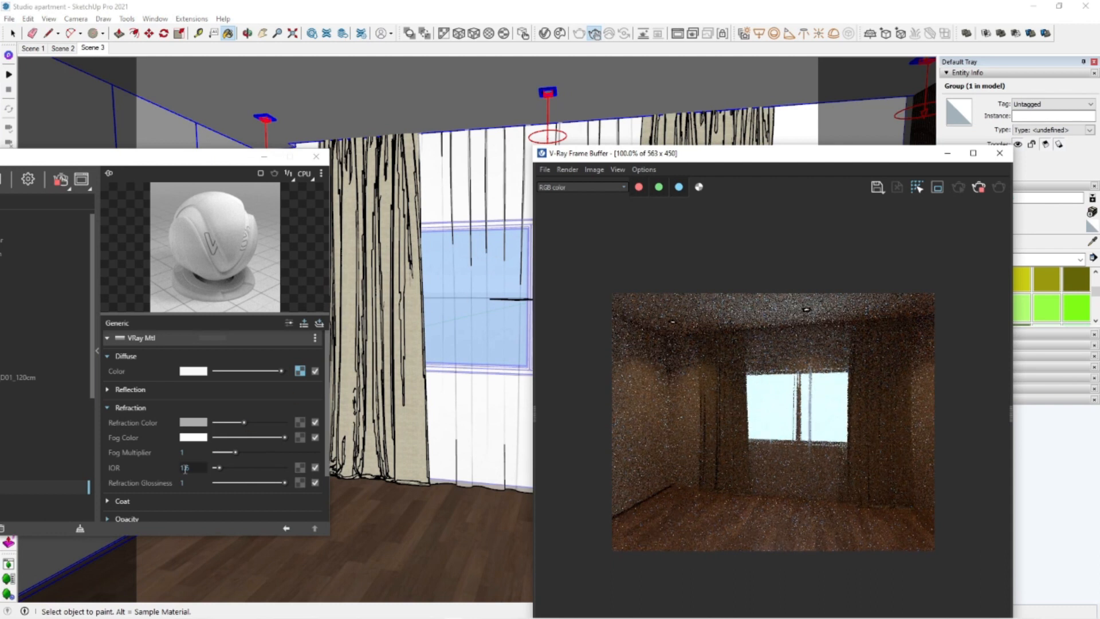
scroll(189, 407, down, 3)
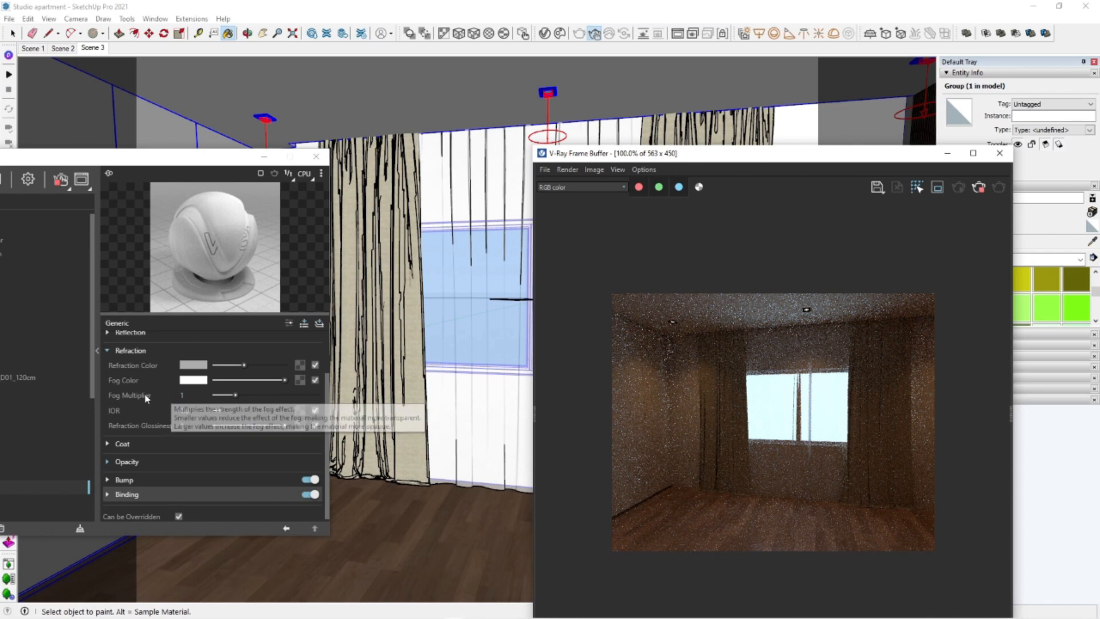
drag(241, 396, 262, 396)
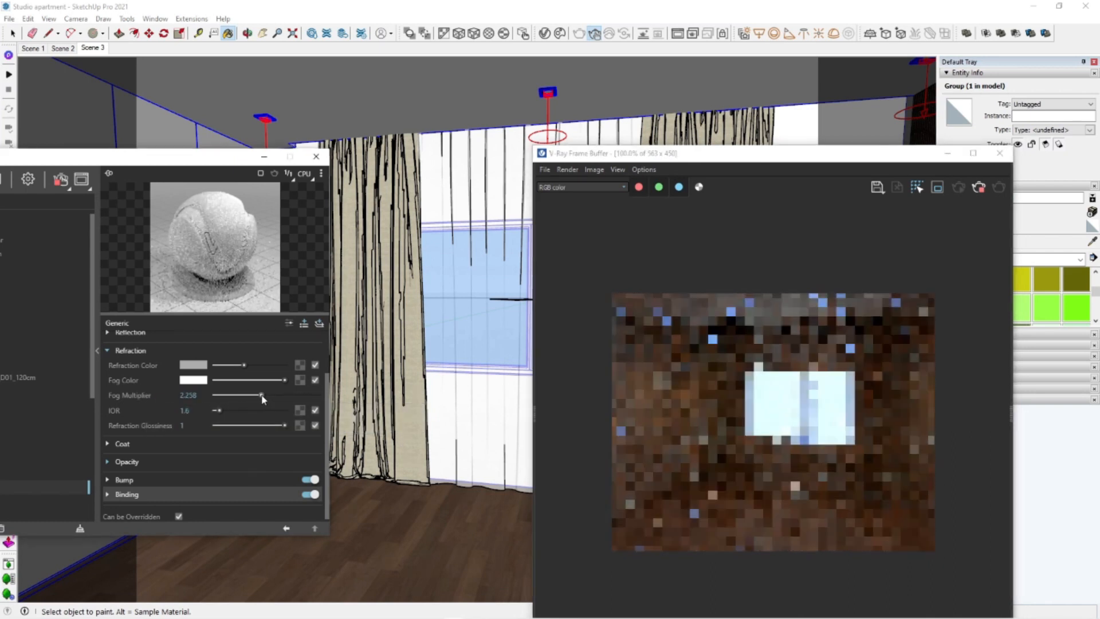
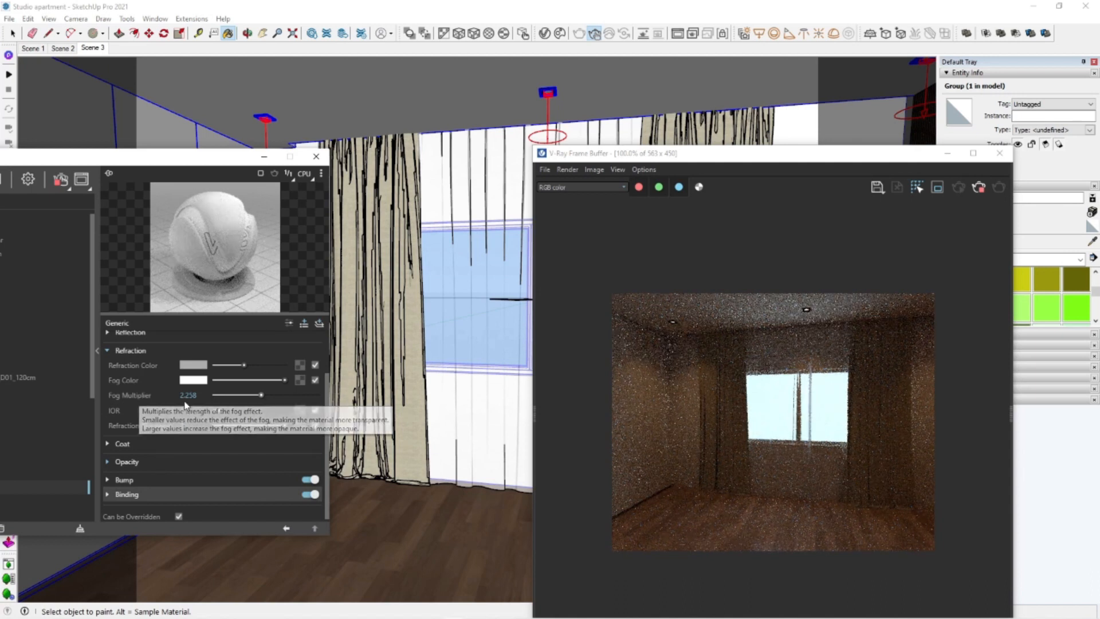
drag(273, 400, 289, 393)
click(235, 365)
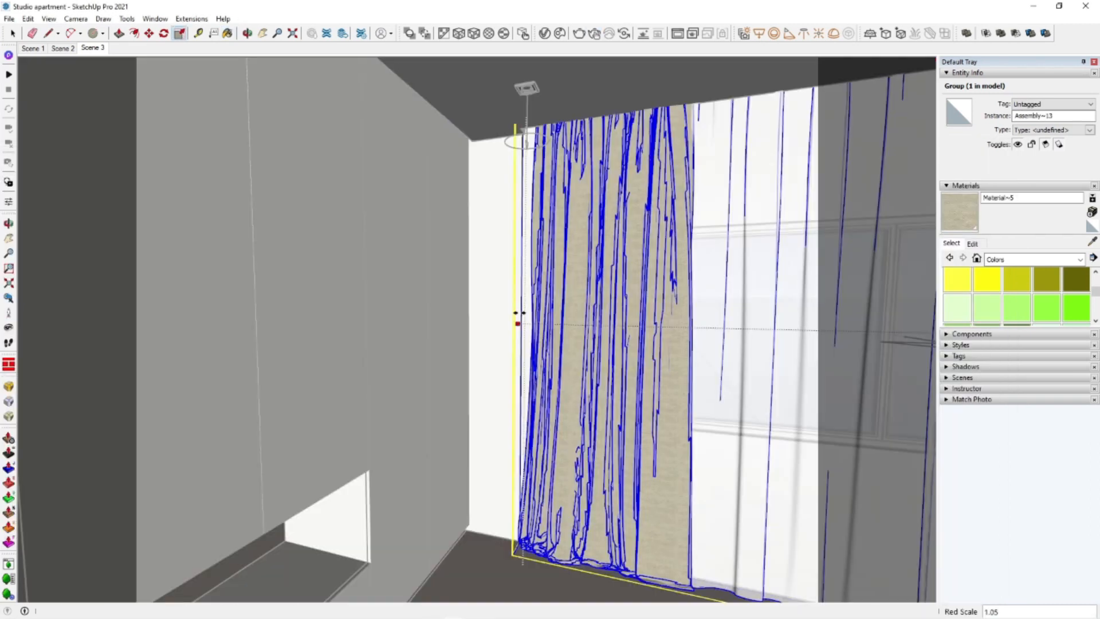
Deselect the curtain, switch to File Explorer and go back to the lesson 05 Studio apartment folder
key(space)
key(Escape)
mouse_move(385, 447)
middle_down()
mouse_move(435, 415)
mouse_move(447, 368)
mouse_move(614, 393)
mouse_move(600, 476)
middle_up()
scroll(447, 368, down, 3)
scroll(600, 475, down, 1)
scroll(599, 474, down, 5)
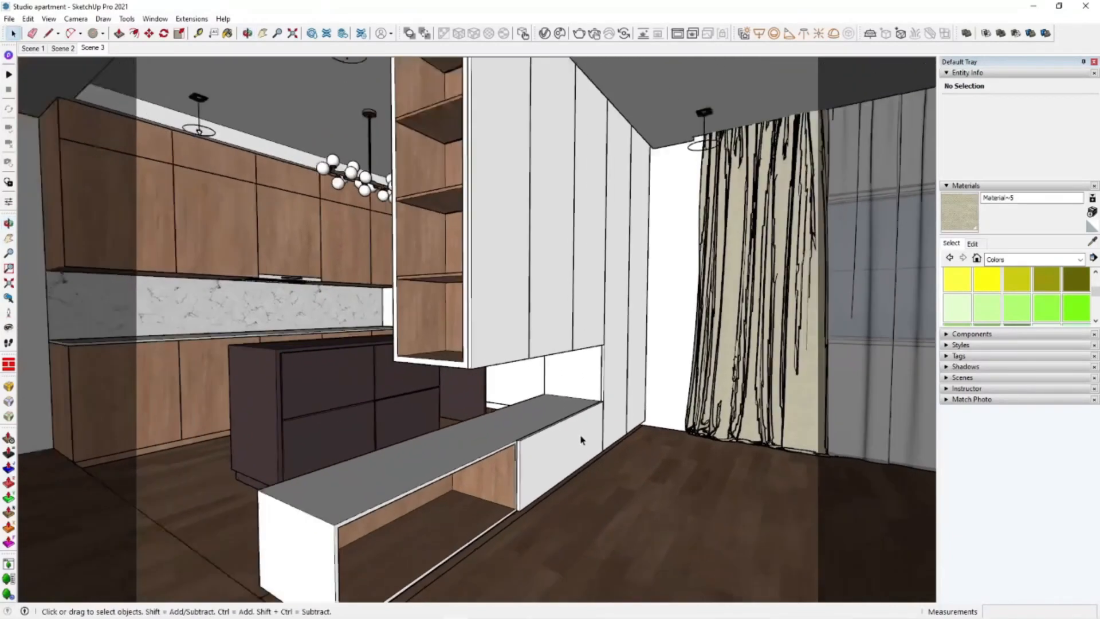
click(95, 611)
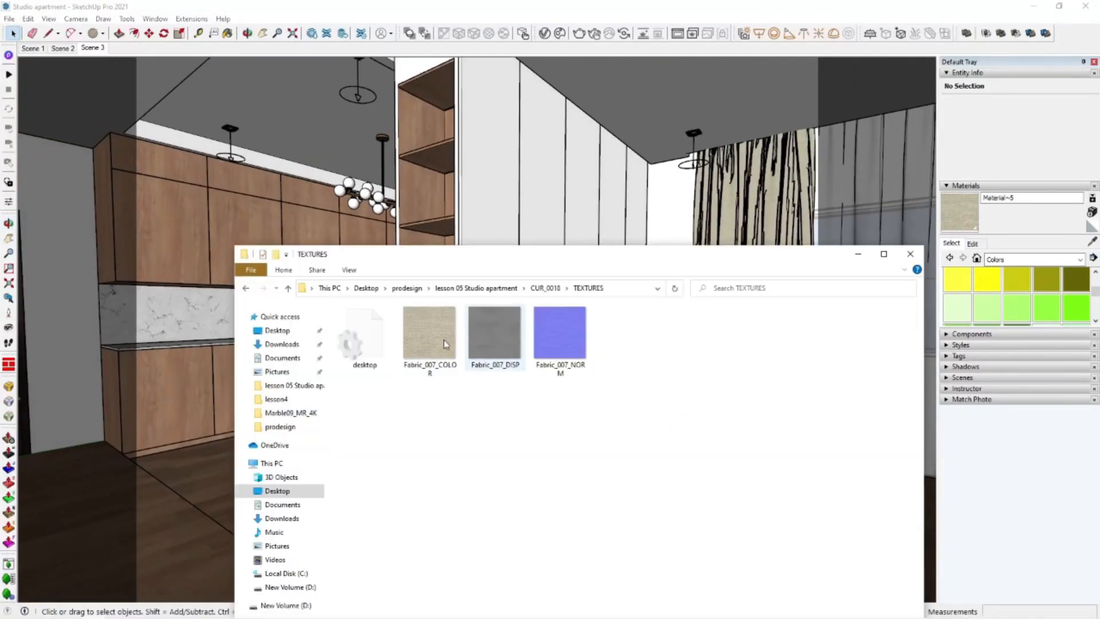
click(246, 290)
click(245, 290)
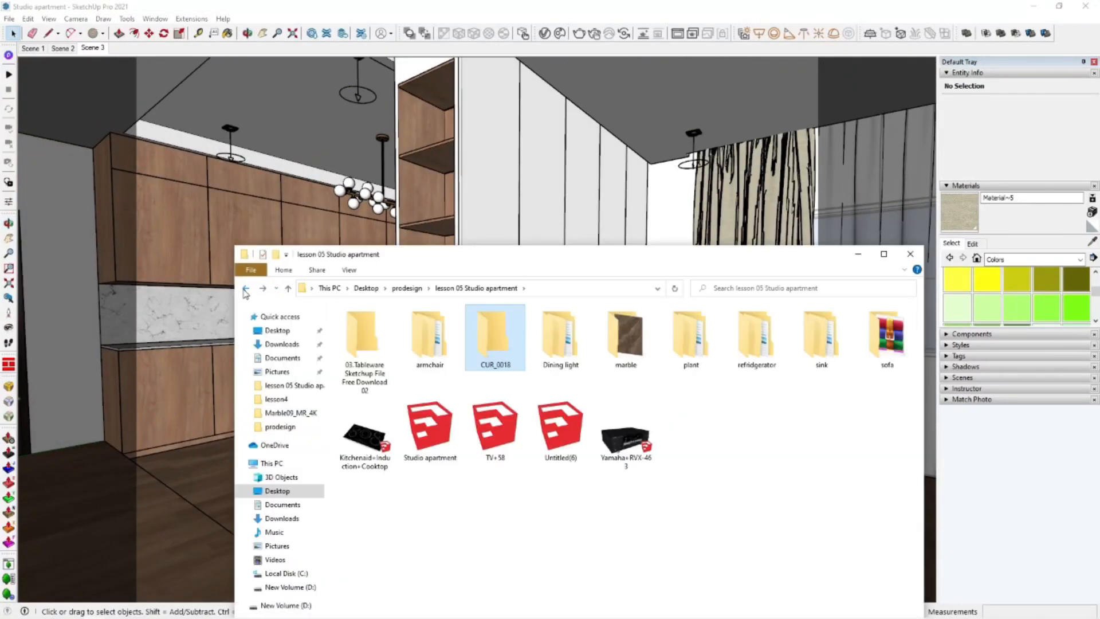
drag(691, 260, 969, 270)
Insert the Kitchenaid Induction Cooktop model on the kitchen's marble countertop and rotate it 90 degrees to run along the counter
scroll(255, 355, up, 6)
middle_drag(270, 329, 331, 447)
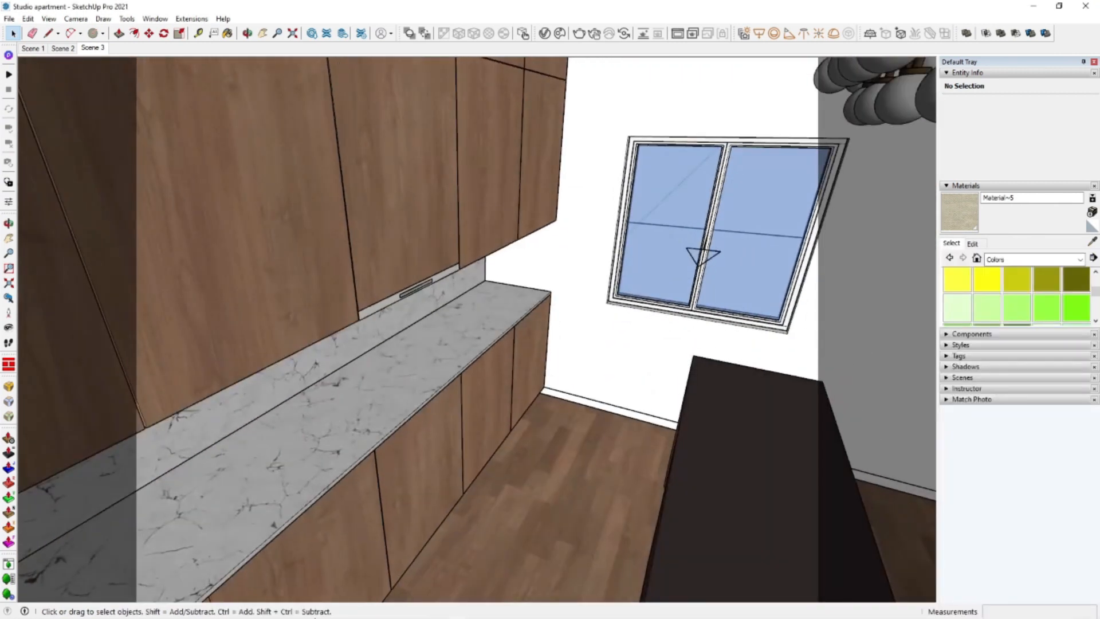
click(98, 614)
mouse_move(639, 449)
mouse_down()
mouse_move(540, 498)
mouse_move(350, 433)
mouse_up()
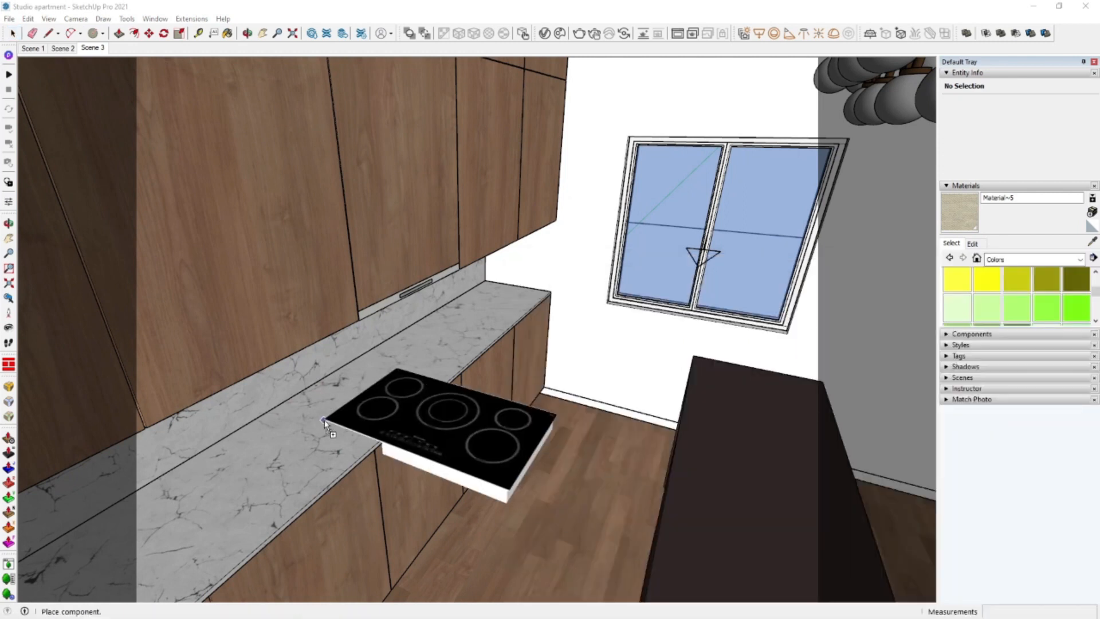
click(333, 426)
click(330, 425)
click(334, 430)
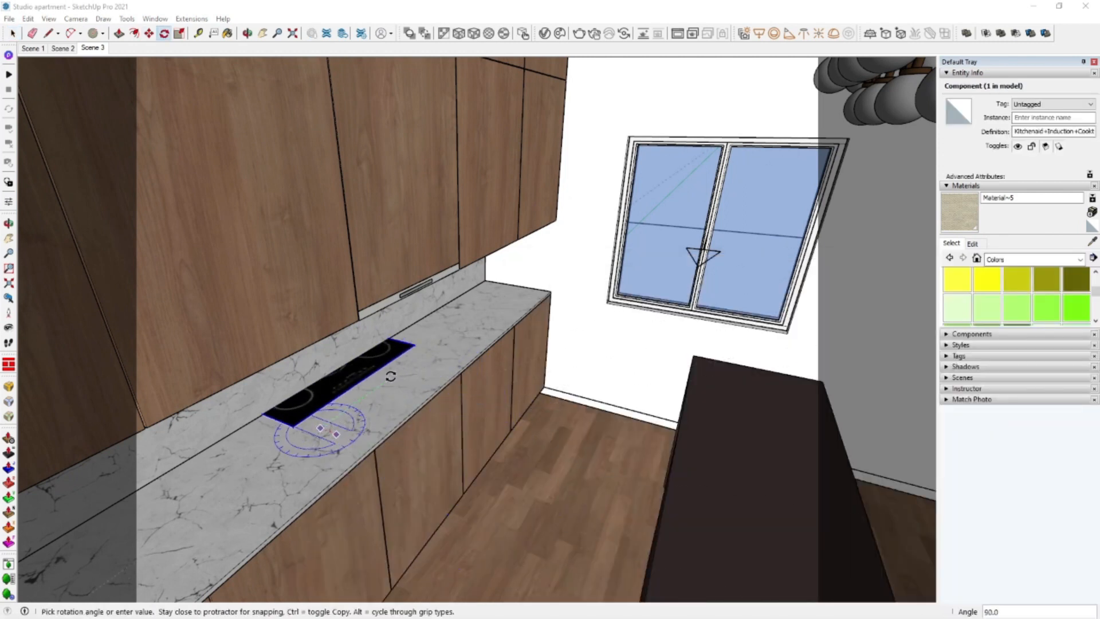
click(332, 438)
Move the cooktop to the countertop's front edge and sink it into the counter so only its thin glass top stands out
scroll(330, 465, up, 4)
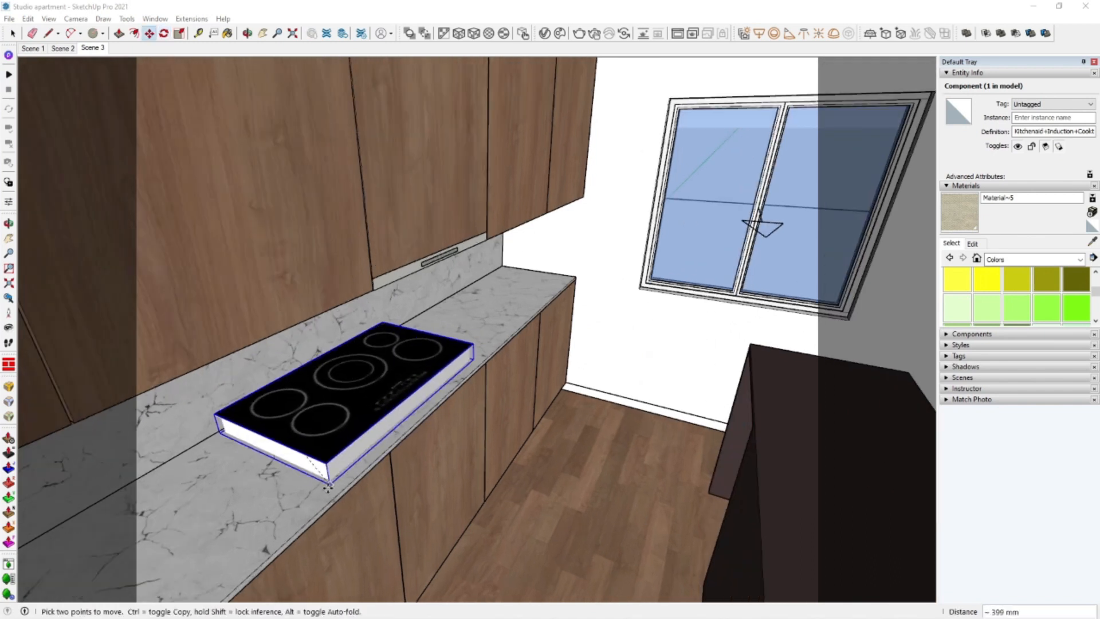
click(335, 491)
scroll(348, 469, up, 3)
middle_drag(348, 469, 458, 363)
scroll(389, 419, up, 3)
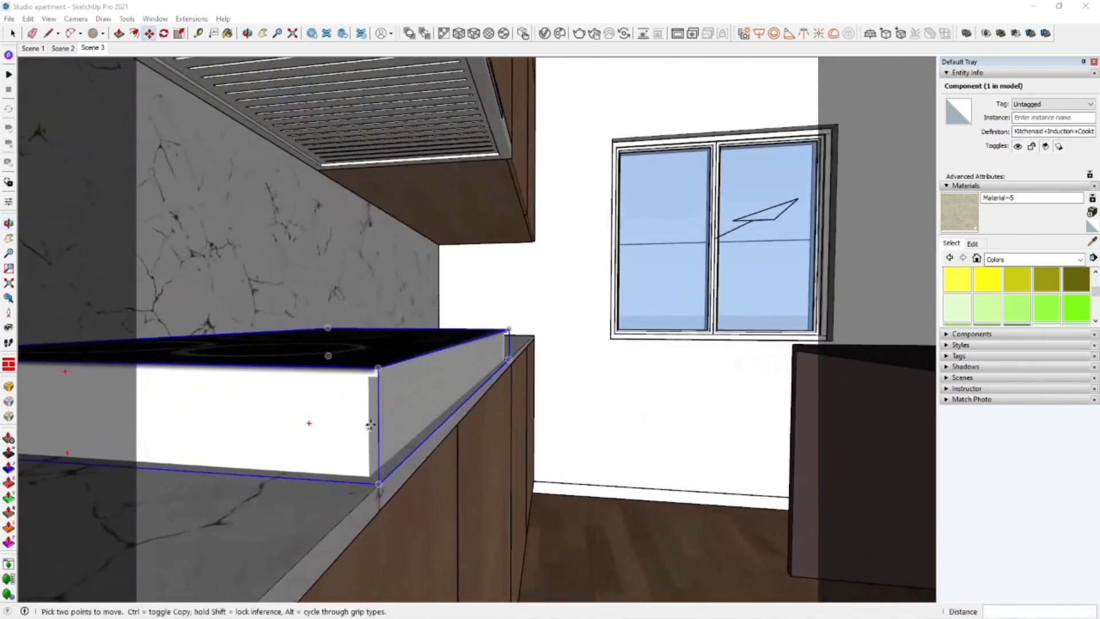
click(376, 372)
click(283, 525)
Sample the cooktop's kicu568sbl-largeview material and give it a grey V-Ray reflection color
middle_drag(282, 526, 244, 513)
scroll(367, 465, down, 3)
middle_drag(367, 458, 408, 508)
click(1090, 244)
click(525, 434)
scroll(496, 380, up, 3)
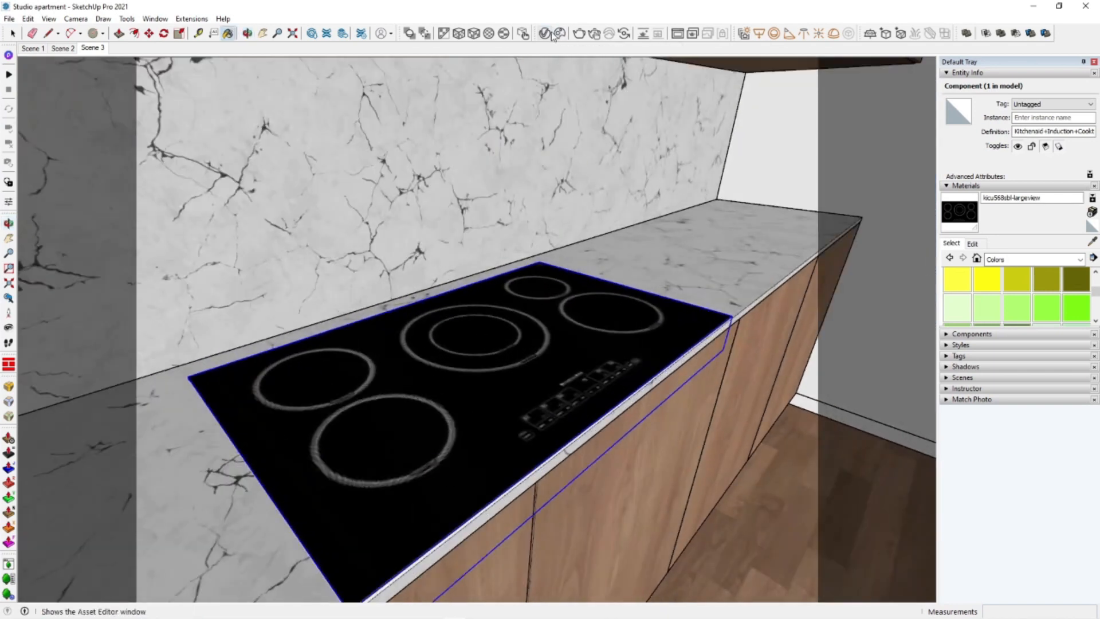
click(552, 35)
click(235, 405)
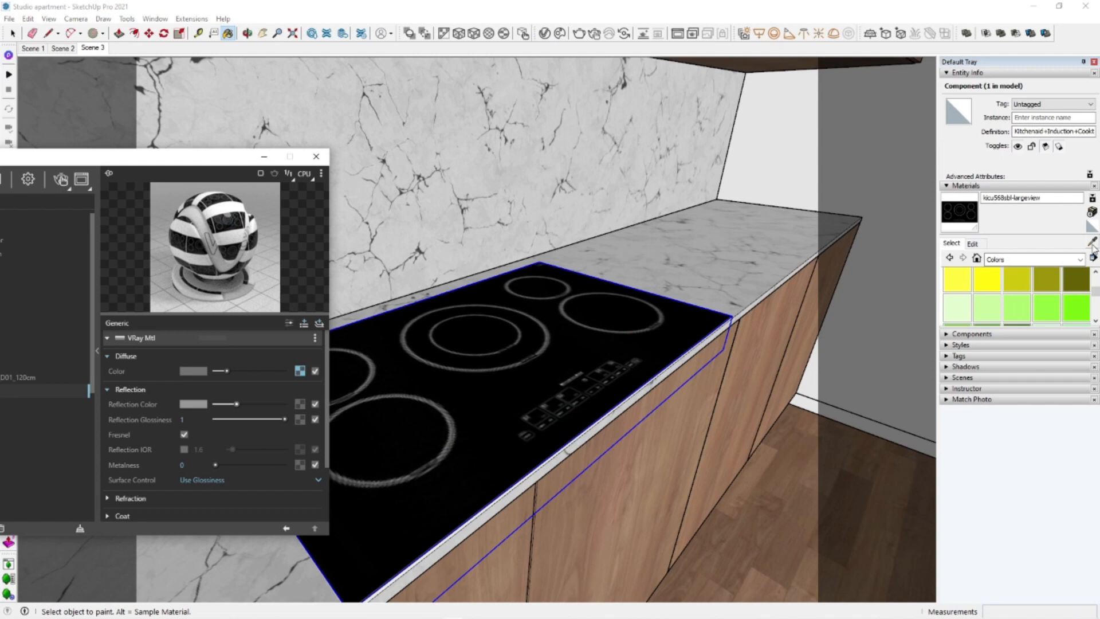
click(100, 351)
click(87, 156)
Open the cooktop component and paint the thin side faces of its glass top with Color E06
key(space)
mouse_move(458, 370)
middle_down()
mouse_move(498, 310)
mouse_move(497, 275)
middle_up()
double_click(418, 449)
double_click(431, 451)
click(445, 449)
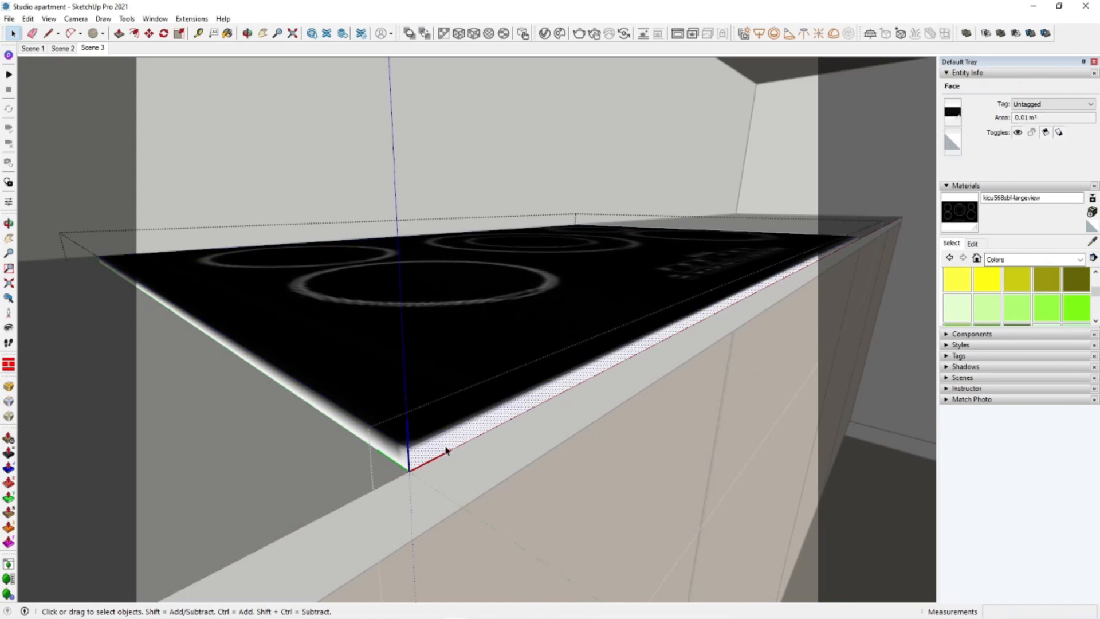
click(1017, 279)
click(436, 447)
mouse_move(392, 443)
middle_down()
mouse_move(483, 413)
mouse_move(565, 425)
mouse_move(368, 455)
mouse_move(358, 404)
mouse_move(663, 325)
mouse_move(570, 364)
mouse_move(789, 383)
mouse_move(811, 473)
mouse_move(591, 386)
middle_up()
click(640, 418)
click(609, 430)
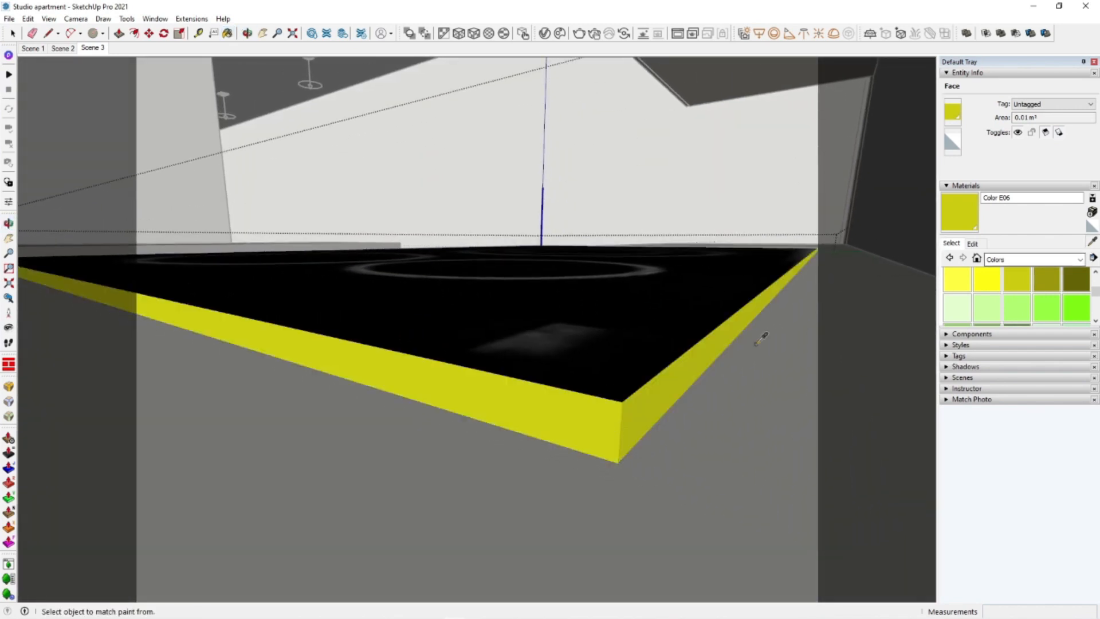
Darken Color E06 to black and give it a light grey V-Ray reflection color
click(974, 244)
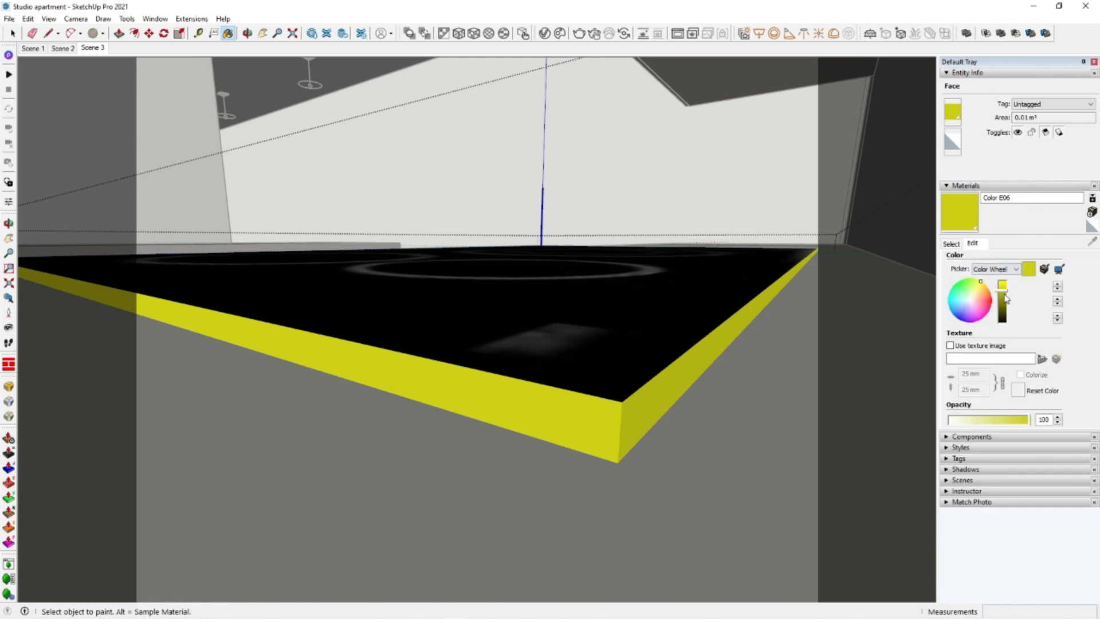
drag(1003, 291, 985, 384)
middle_drag(625, 368, 644, 441)
scroll(777, 378, down, 3)
click(545, 34)
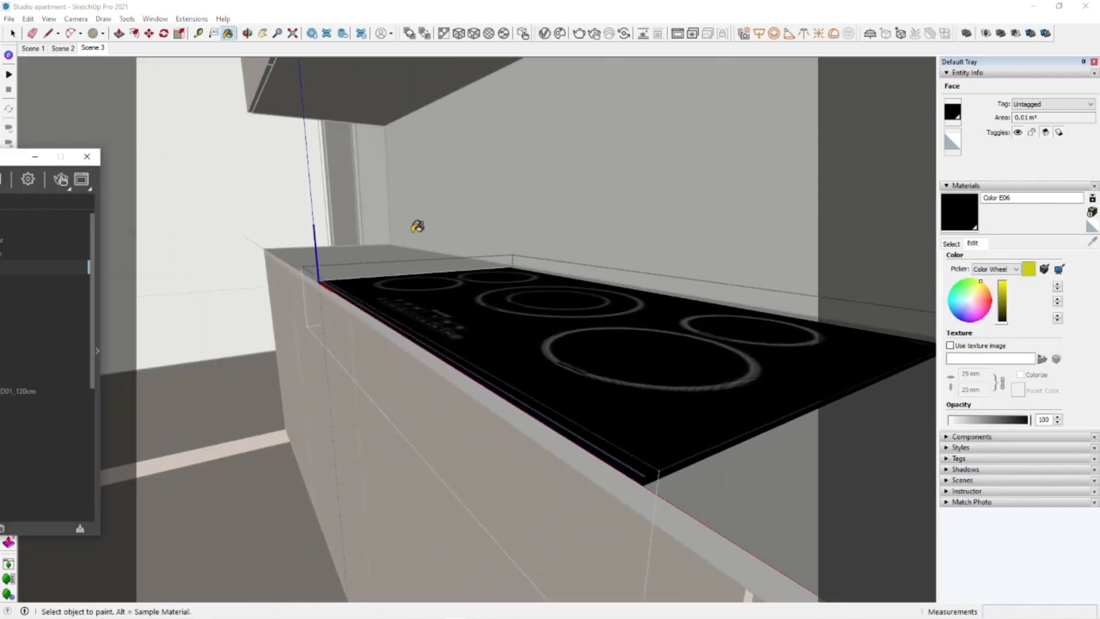
click(96, 353)
drag(242, 405, 251, 405)
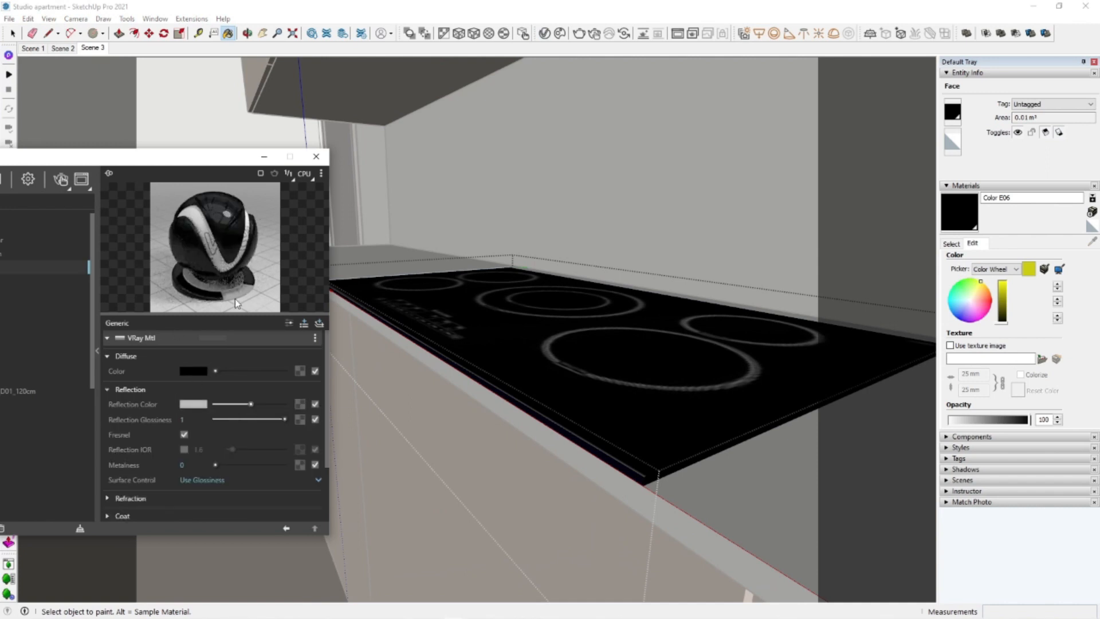
Leave the cooktop component and move the cooktop along the countertop to line up under the range hood
mouse_move(301, 141)
middle_down()
mouse_move(516, 275)
mouse_move(687, 344)
mouse_move(634, 418)
mouse_move(651, 423)
middle_up()
key(space)
click(562, 372)
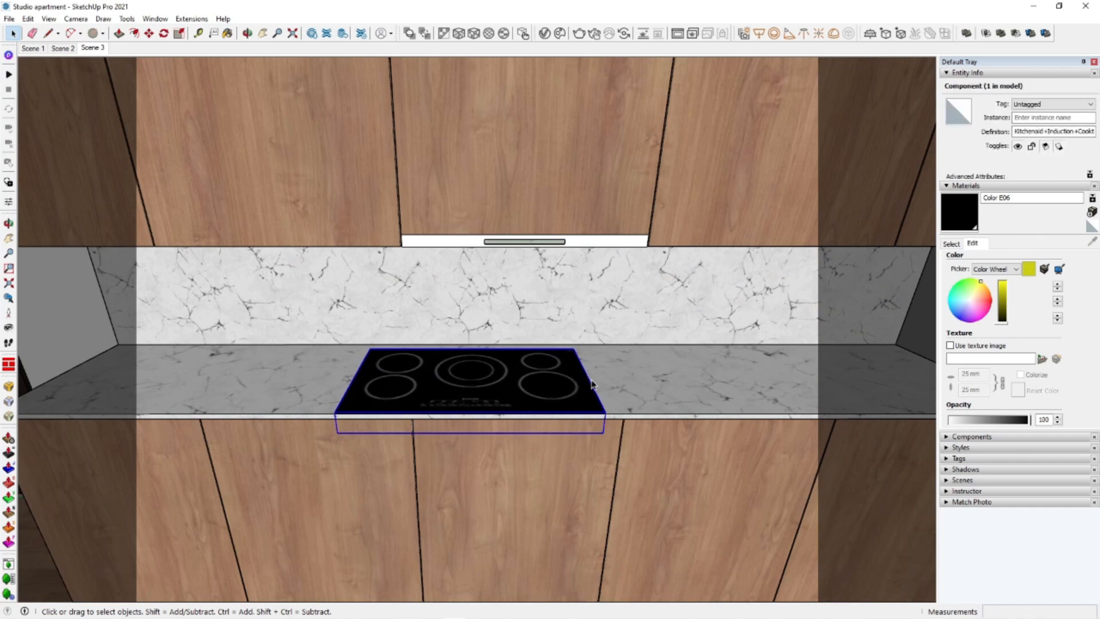
key(m)
click(677, 378)
key(space)
Open the refridgerator folder in File Explorer and insert its fridge model on the floor beside the kitchen cabinets
scroll(309, 412, down, 3)
middle_drag(309, 412, 581, 355)
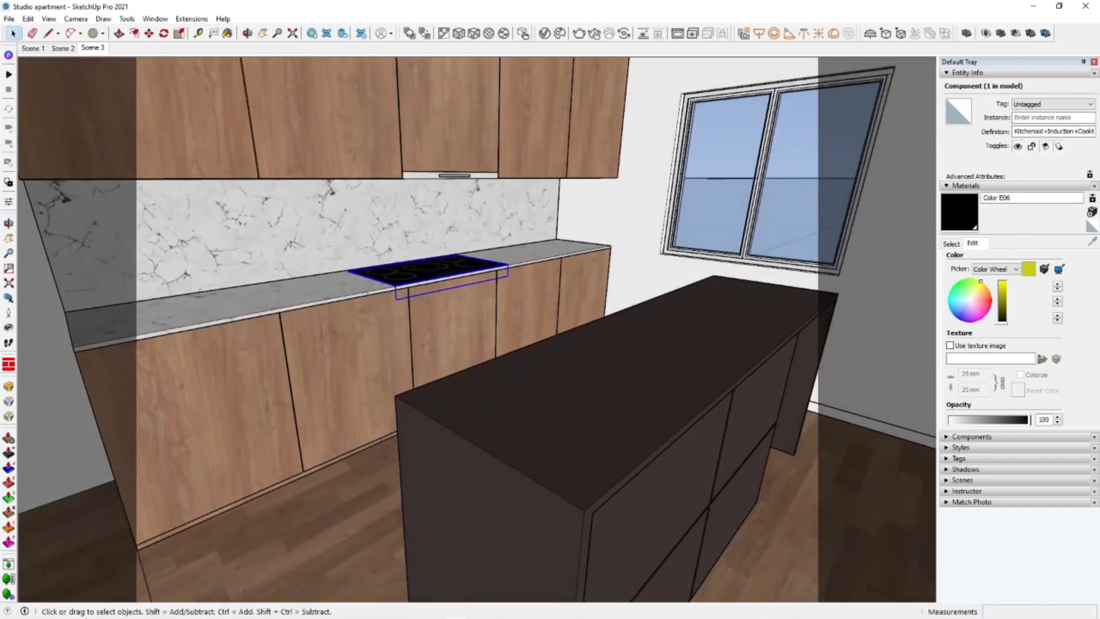
click(96, 613)
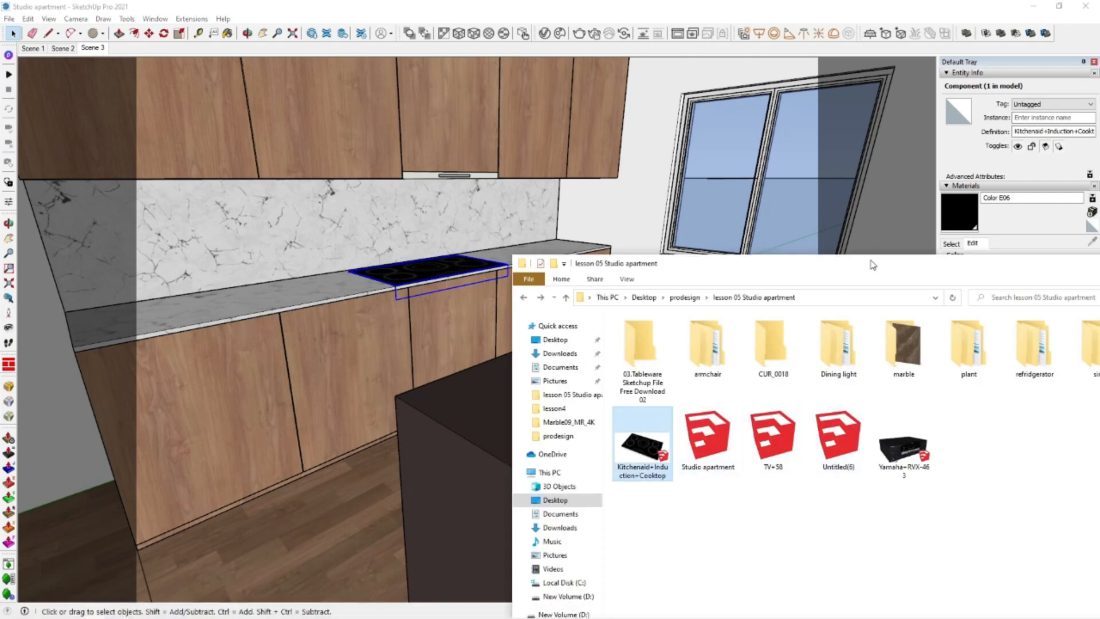
drag(715, 273, 518, 261)
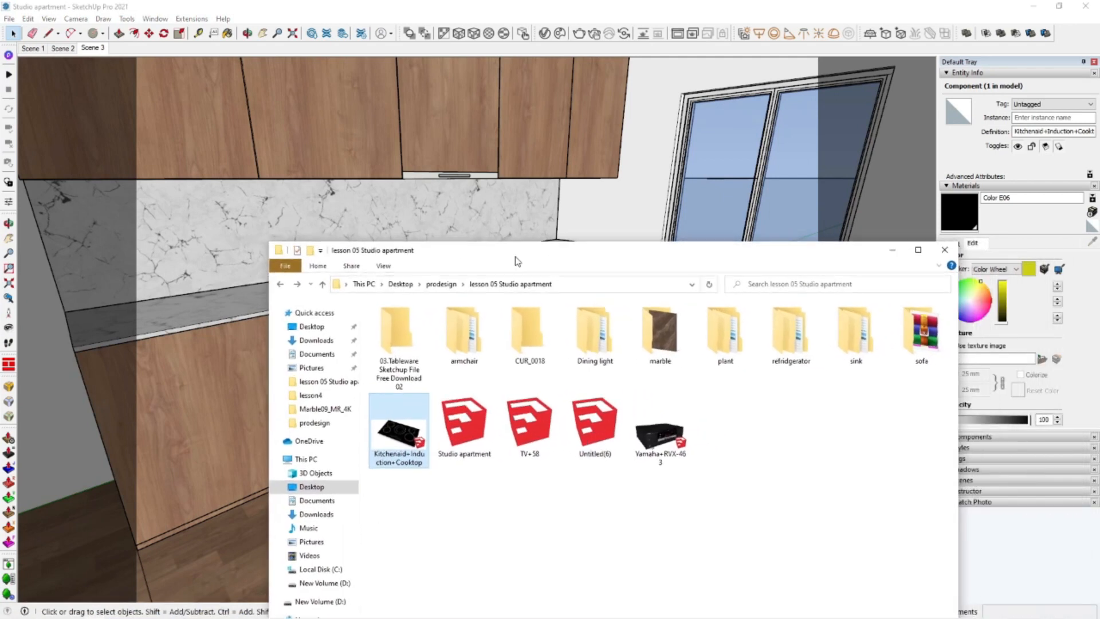
click(794, 347)
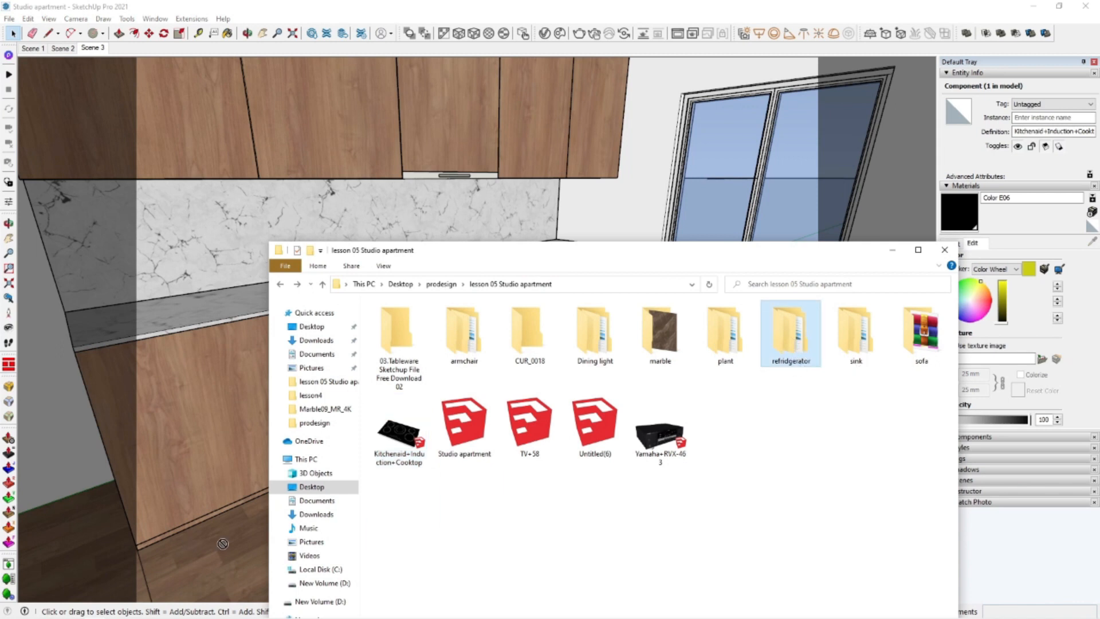
double_click(773, 344)
double_click(406, 323)
drag(420, 335, 146, 560)
click(220, 540)
Rotate the fridge so its doors face the same way as the kitchen cabinets at the end of the counter
middle_drag(246, 499, 458, 510)
shift+middle_drag(321, 544, 427, 475)
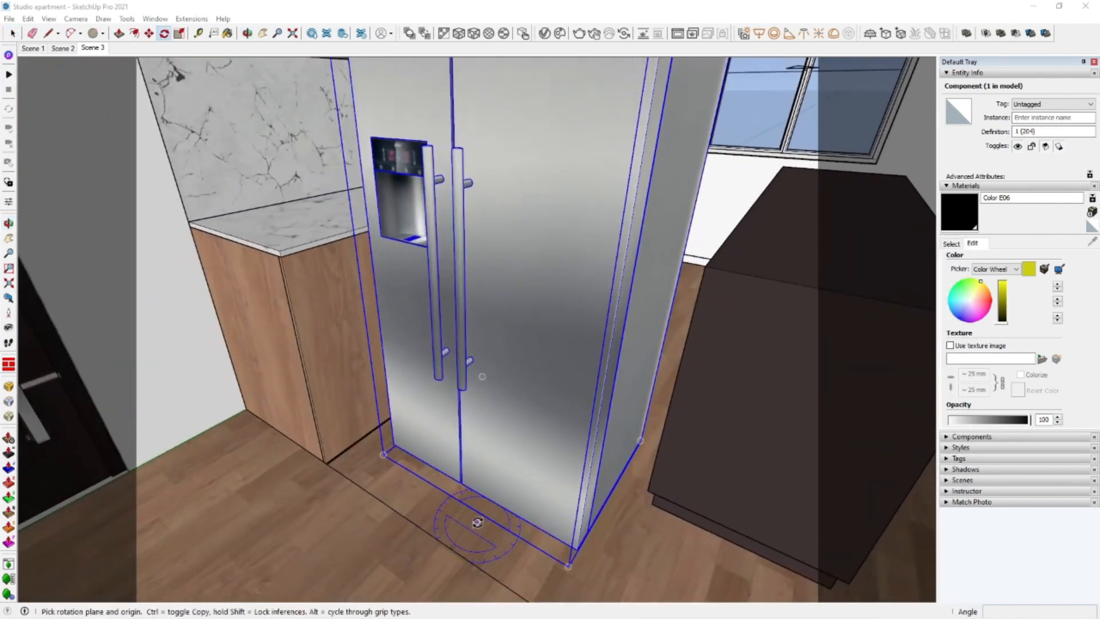
click(477, 523)
click(445, 502)
middle_drag(534, 475, 545, 299)
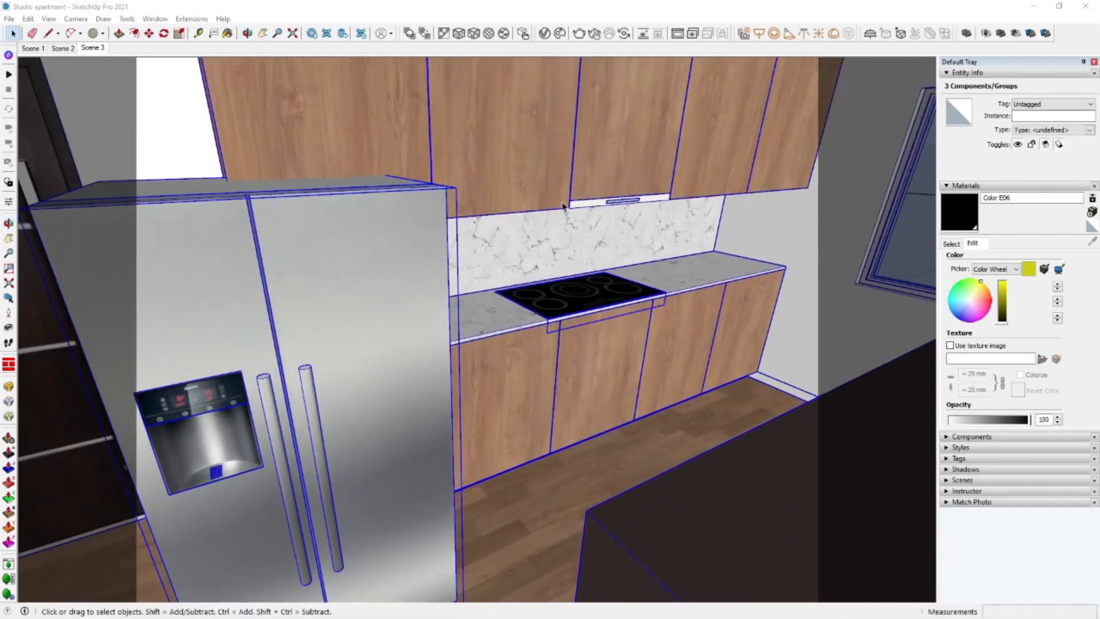
Close the opened groups and delete the cooktop from the countertop
double_click(678, 275)
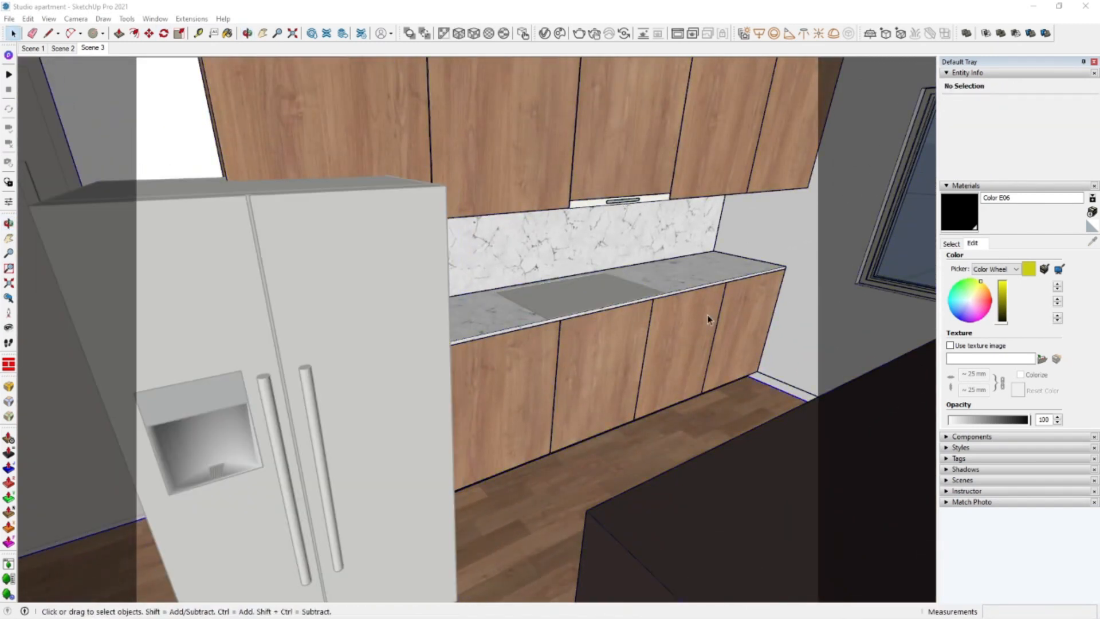
right_click(894, 252)
double_click(622, 290)
right_click(708, 203)
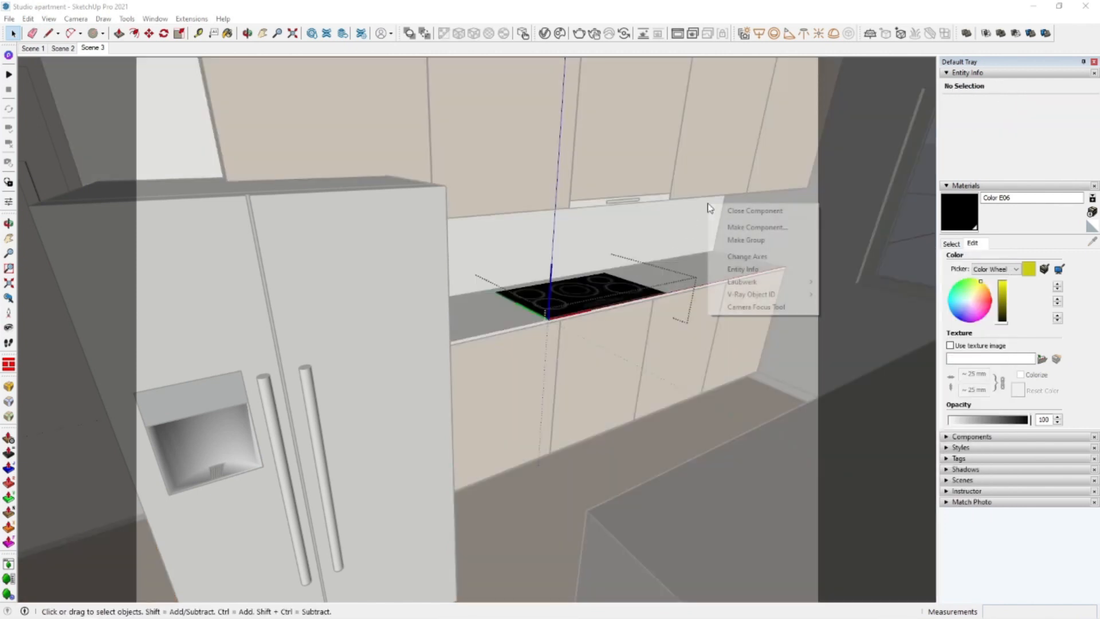
click(717, 209)
click(595, 288)
key(Delete)
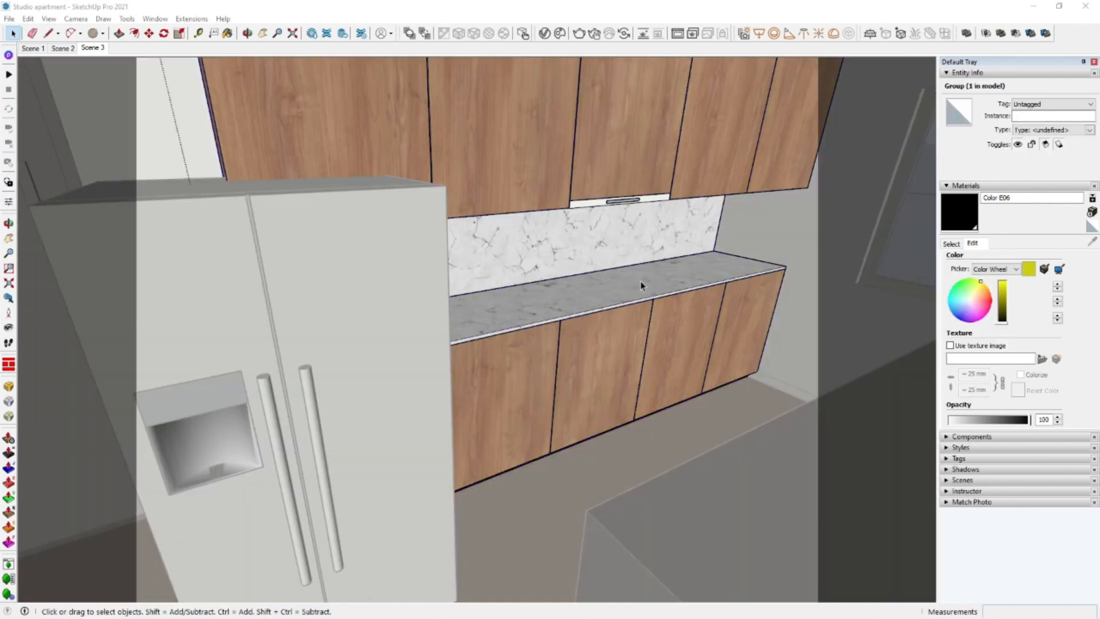
Paste the cut cooktop in place on the countertop inside the kitchen group and close the group
click(27, 19)
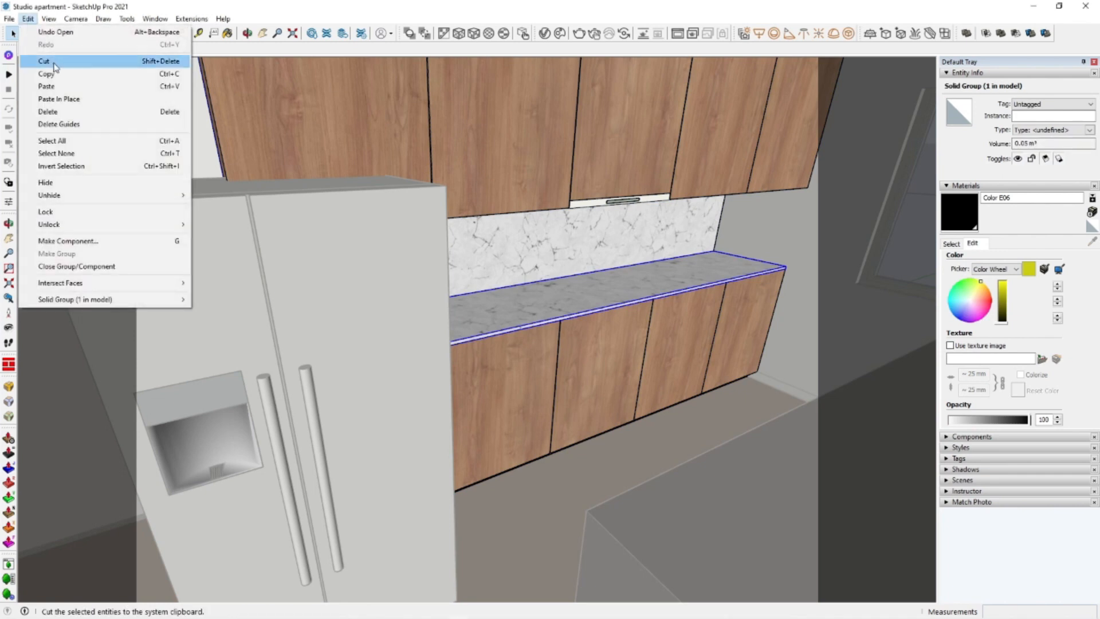
click(63, 96)
right_click(886, 253)
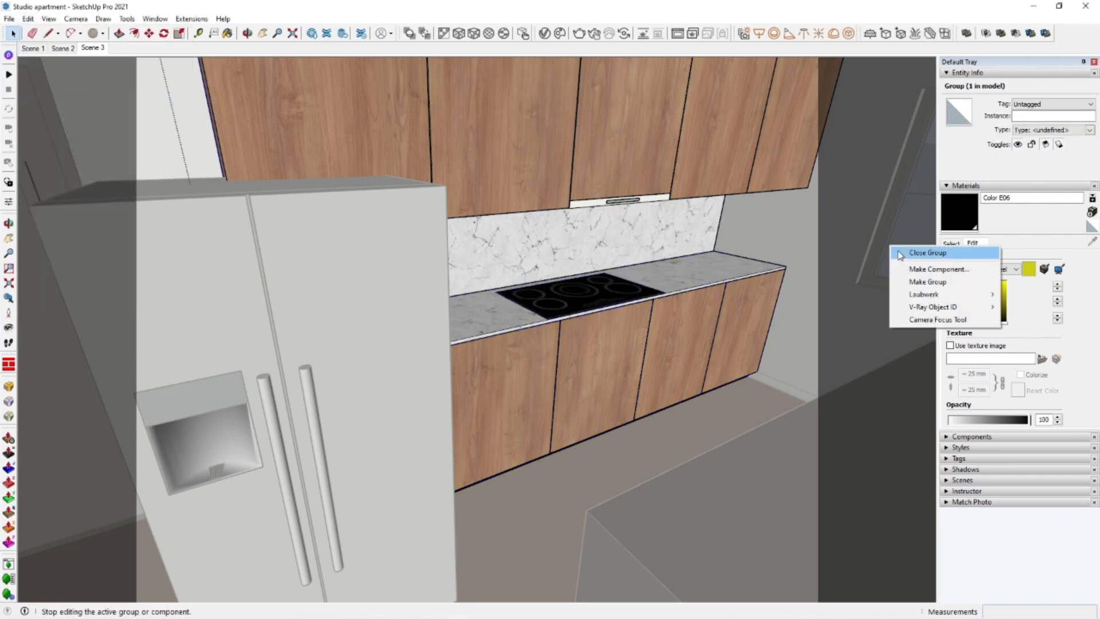
click(897, 255)
click(681, 342)
Select the fridge and move it across the floor towards the end of the kitchen cabinets
middle_drag(575, 330, 517, 378)
middle_drag(450, 382, 304, 425)
middle_drag(389, 403, 600, 503)
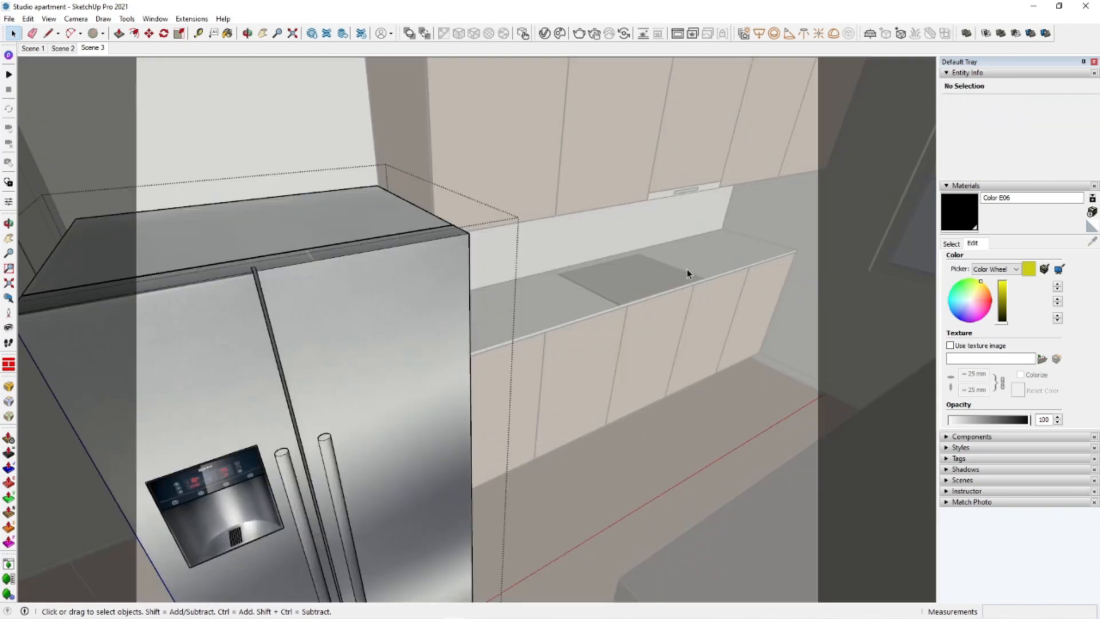
click(359, 400)
middle_drag(359, 401, 449, 414)
key(m)
click(494, 515)
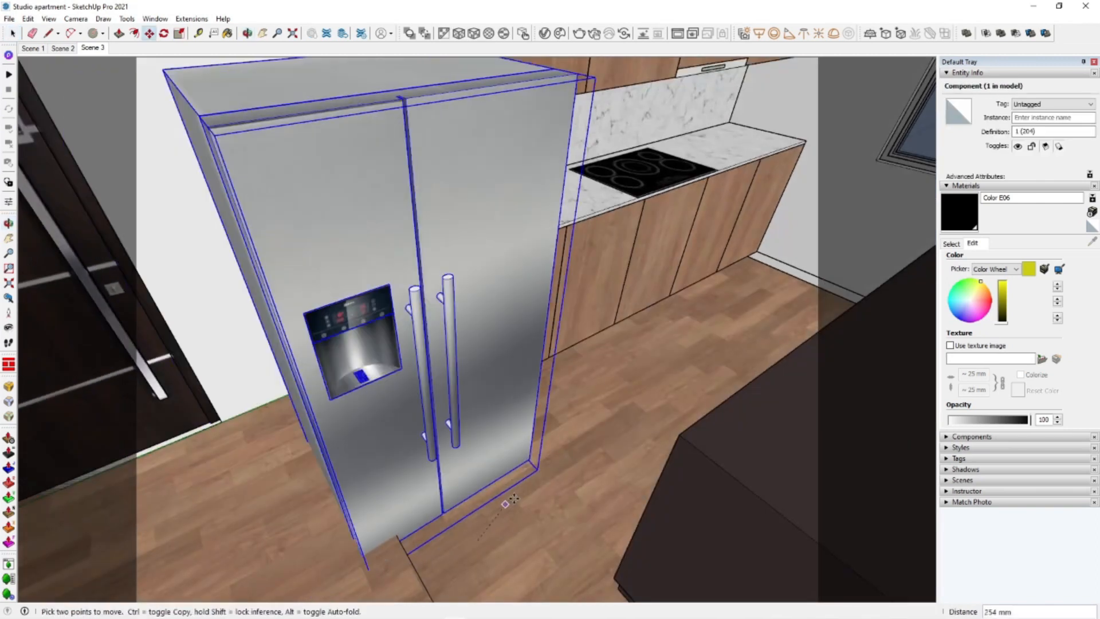
click(443, 418)
Move the fridge by its lower front corner onto the bottom corner of the adjoining base cabinet
scroll(443, 418, up, 2)
scroll(443, 418, up, 2)
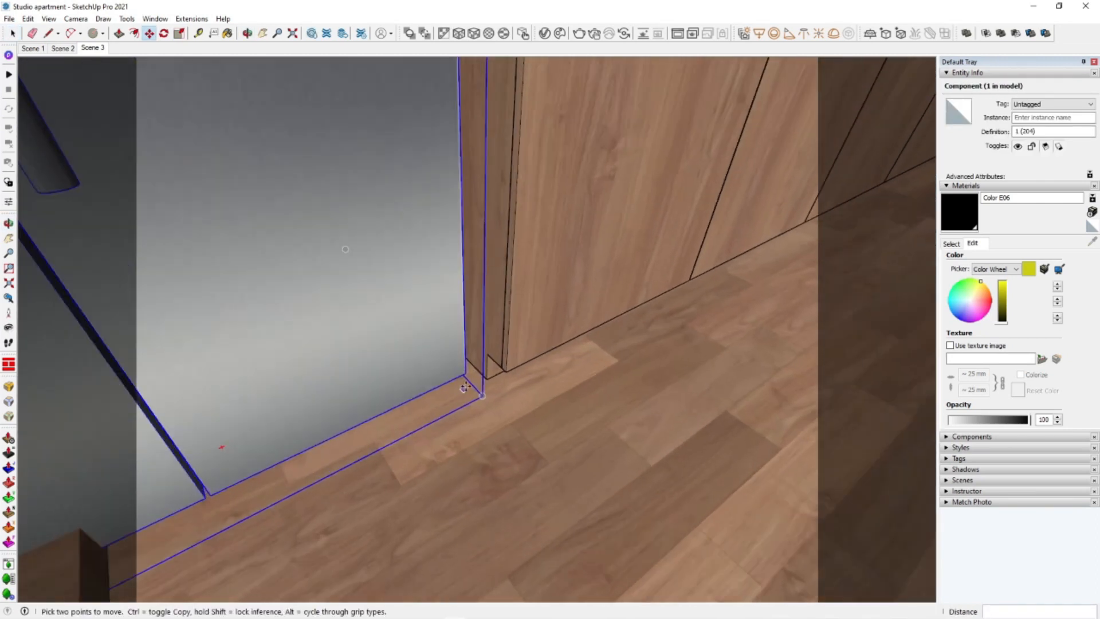
click(465, 373)
click(487, 378)
Scale the fridge's width along the red axis from its side facing the entrance door
scroll(485, 383, down, 7)
middle_drag(447, 385, 409, 426)
key(s)
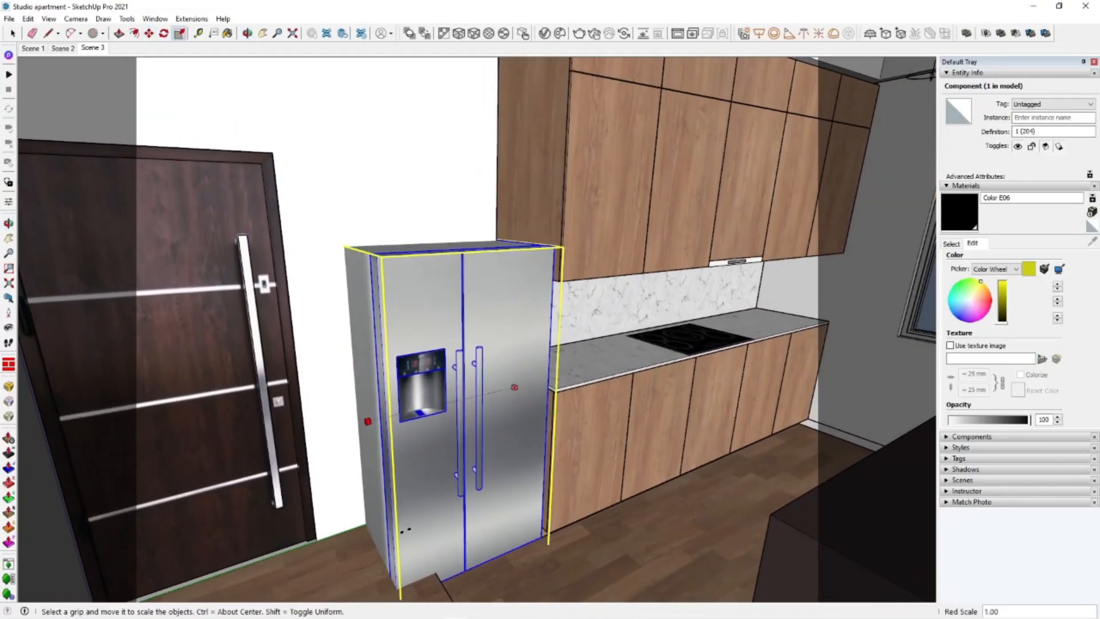
drag(370, 422, 451, 599)
middle_drag(452, 599, 480, 443)
Open the kitchen group, scale all its contents from the end beside the fridge towards the fridge, and close the group
click(622, 366)
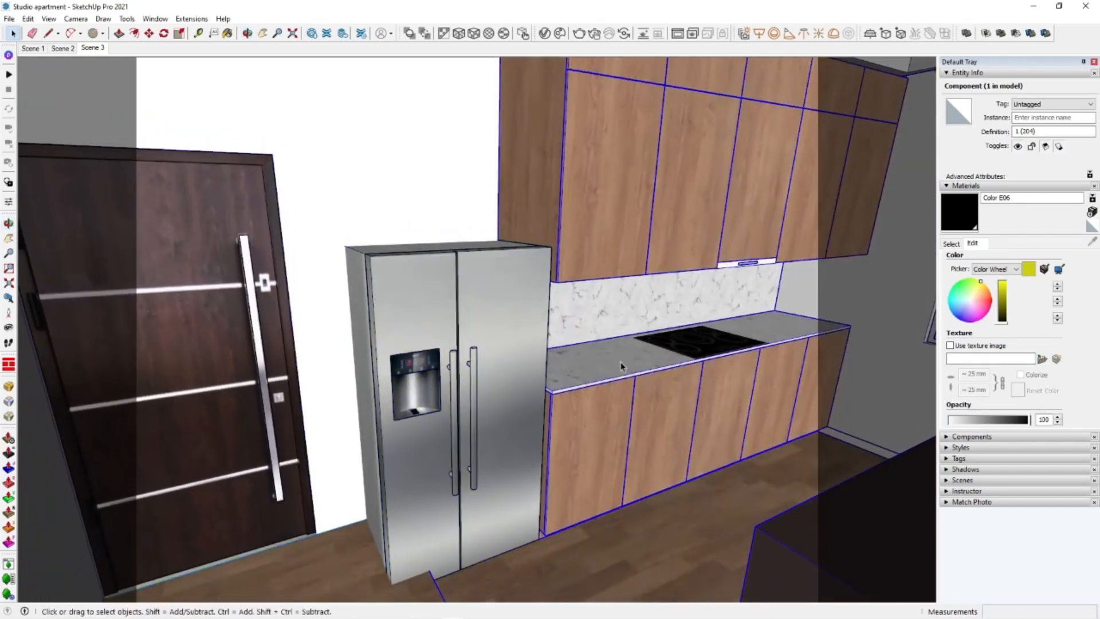
middle_drag(622, 366, 610, 383)
double_click(627, 379)
key(ctrl+a)
key(s)
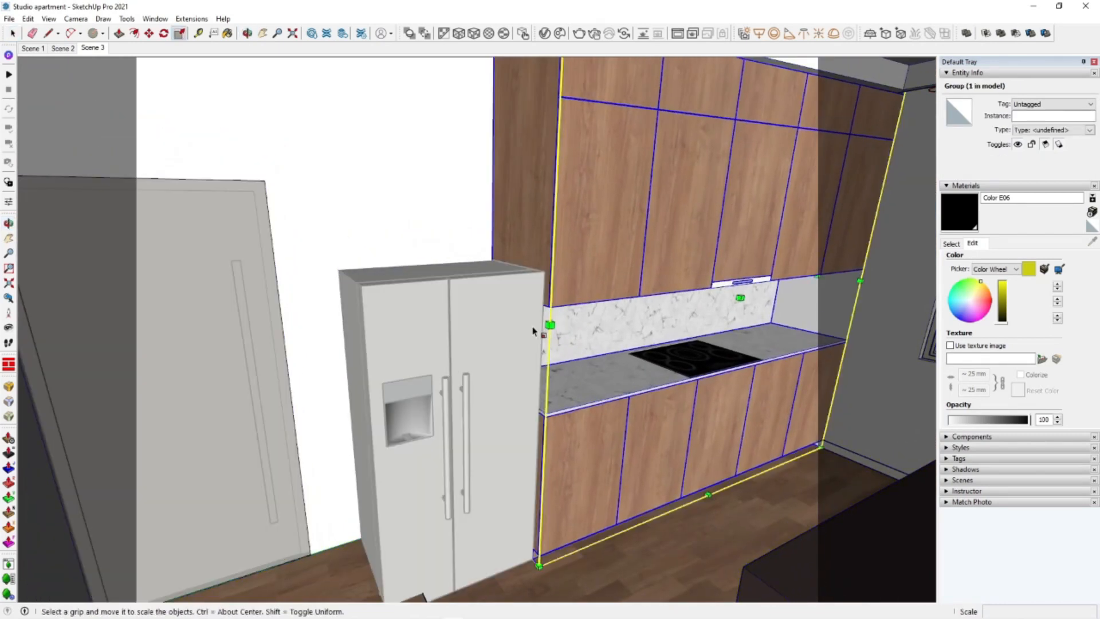
drag(549, 321, 508, 357)
key(space)
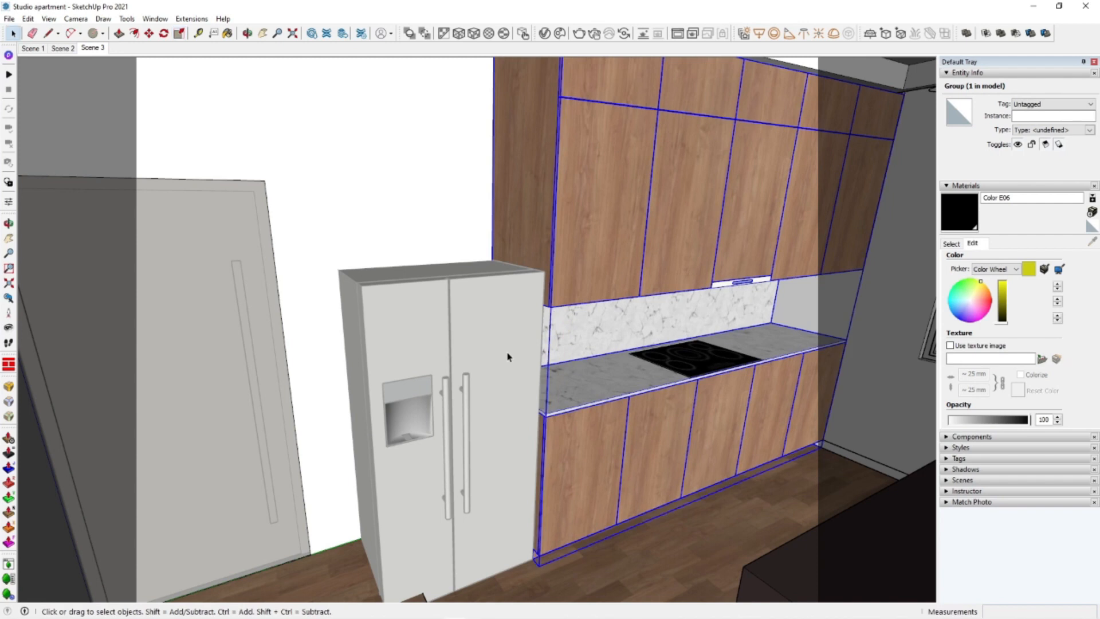
right_click(391, 292)
click(371, 291)
click(371, 291)
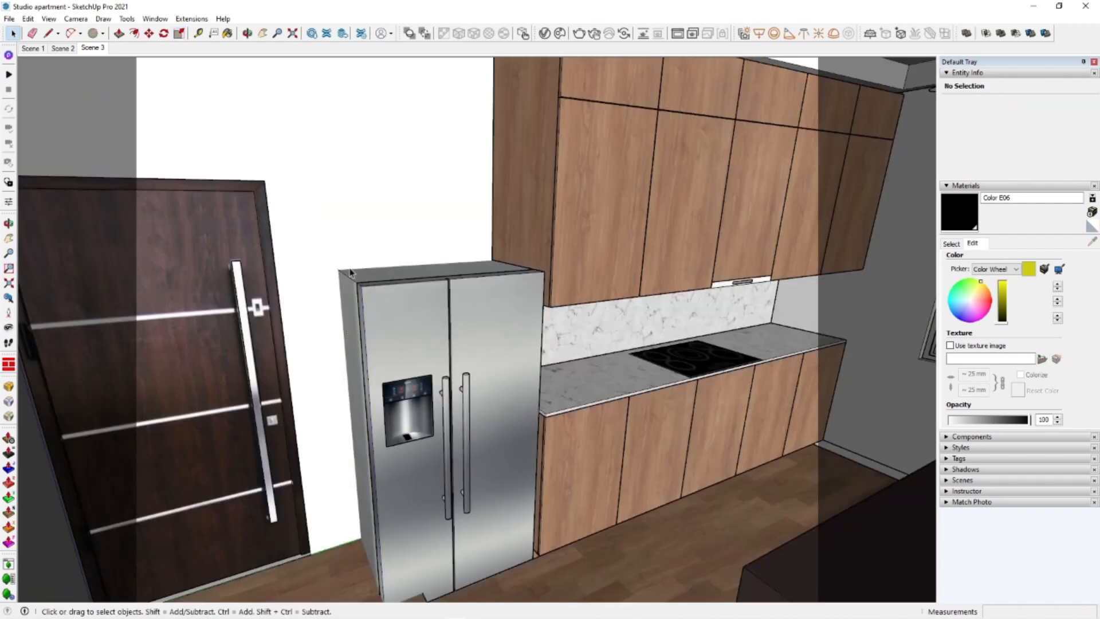
Move the refrigerator sideways so it sits flush against the end of the lower kitchen cabinets
click(402, 335)
middle_drag(401, 335, 391, 286)
key(m)
scroll(380, 543, up, 3)
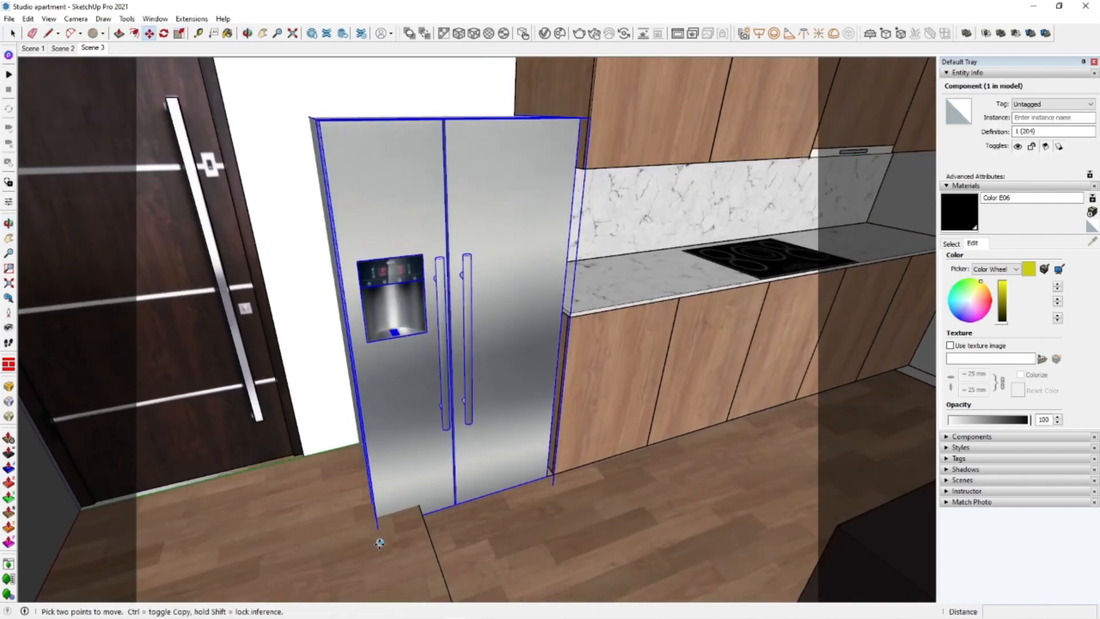
click(459, 537)
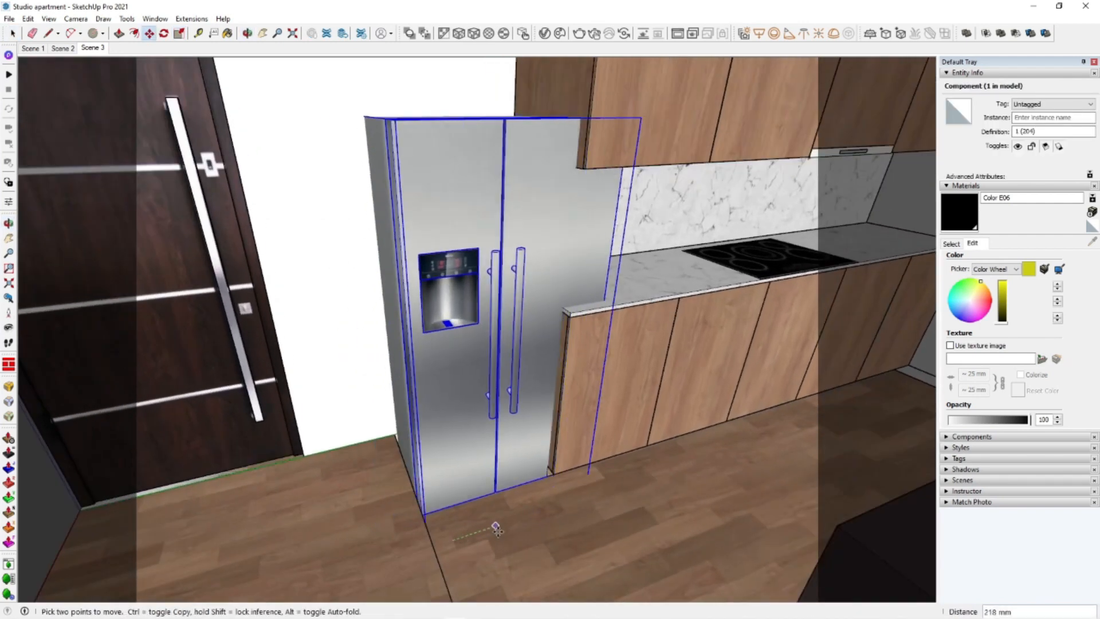
click(431, 510)
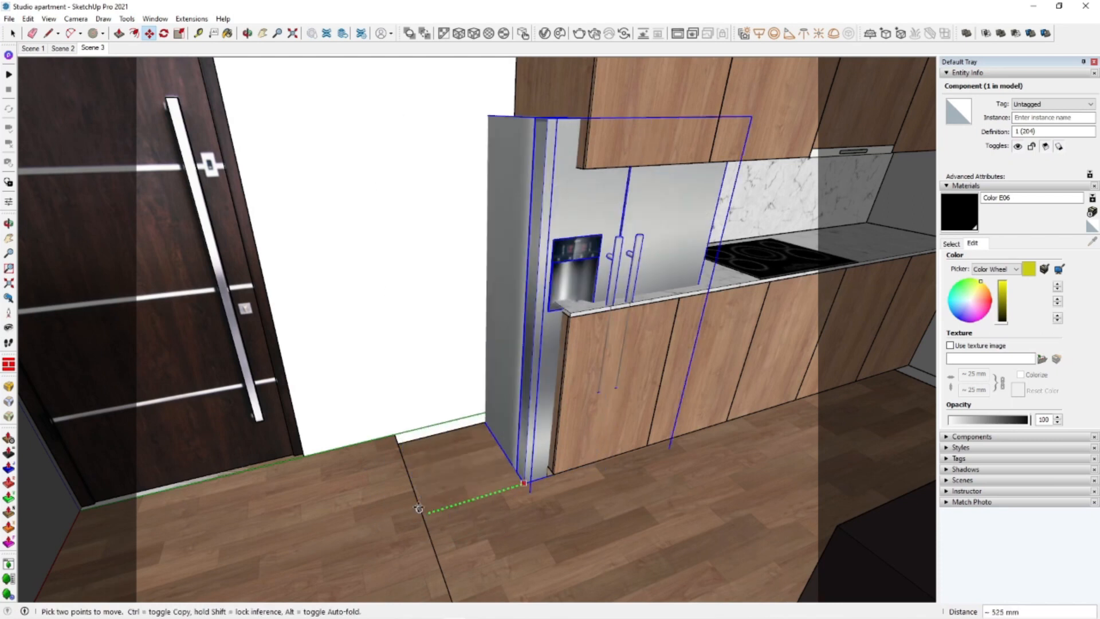
scroll(522, 484, up, 5)
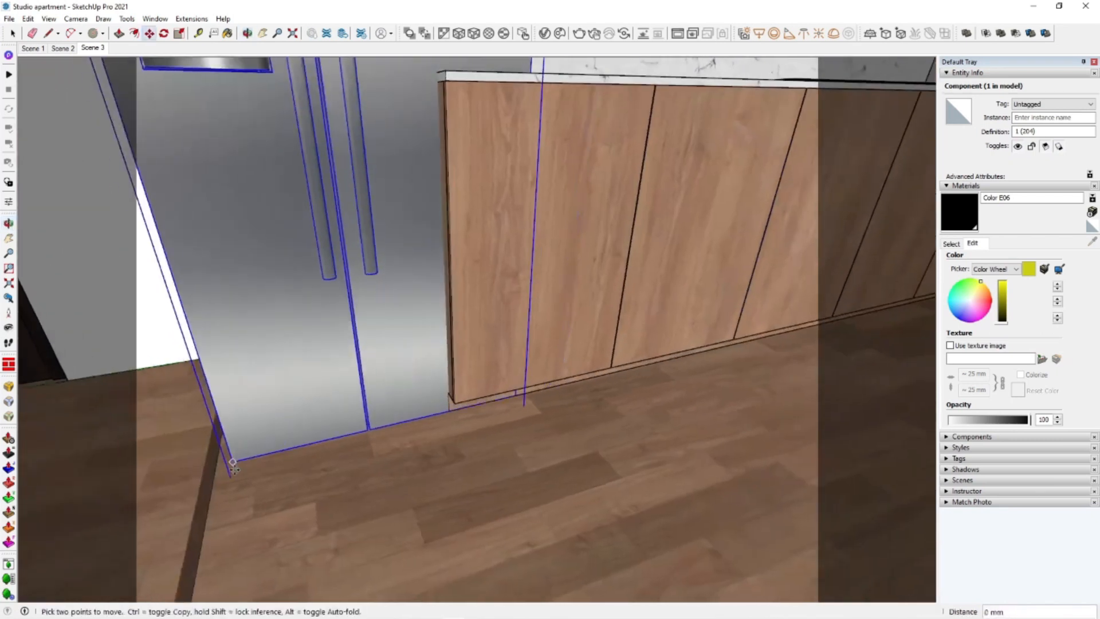
click(211, 466)
scroll(252, 487, down, 3)
scroll(501, 346, down, 4)
middle_drag(368, 298, 499, 401)
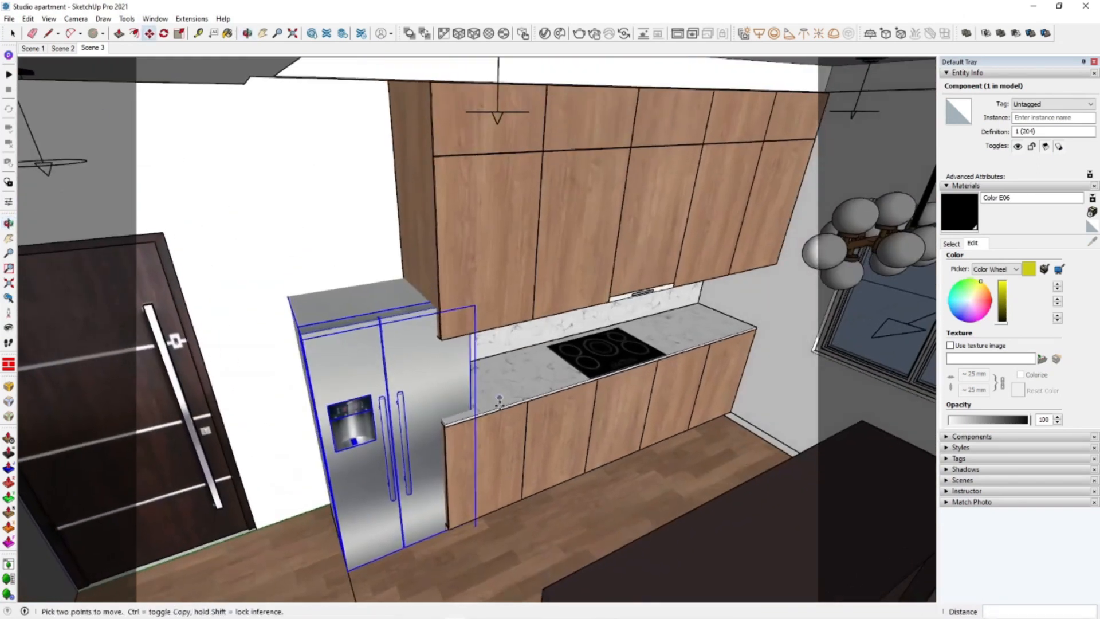
Open the upper cabinet body for editing and copy its side panel's bottom edge up to the refrigerator's top
double_click(528, 411)
key(s)
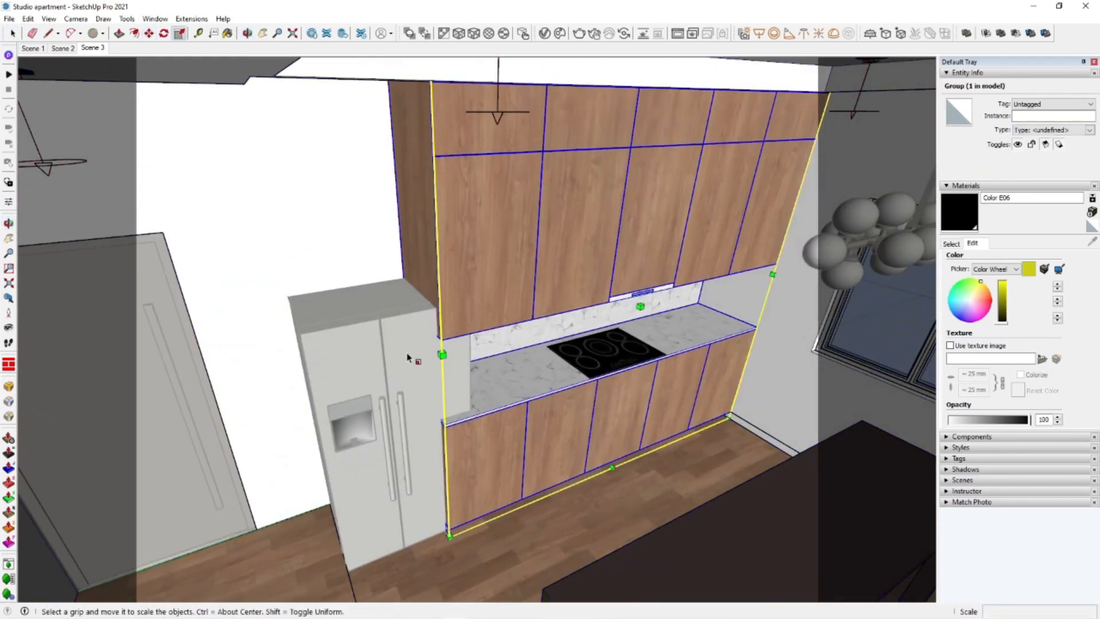
click(423, 334)
middle_drag(471, 368, 507, 321)
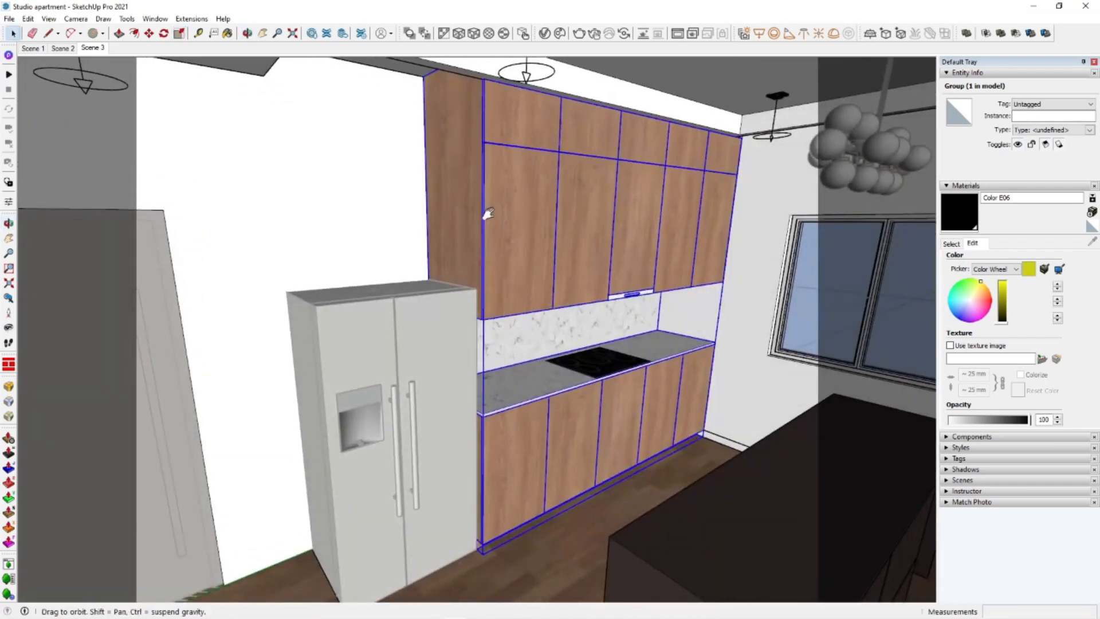
middle_drag(488, 213, 480, 228)
scroll(486, 226, up, 3)
double_click(489, 221)
click(489, 220)
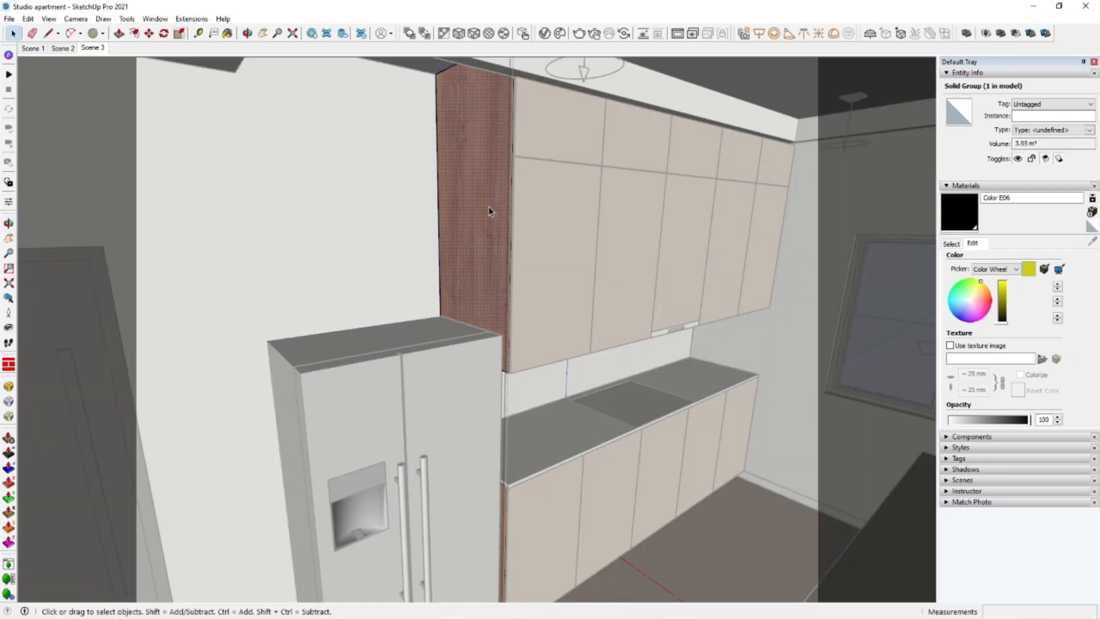
scroll(455, 289, up, 5)
middle_drag(456, 292, 550, 318)
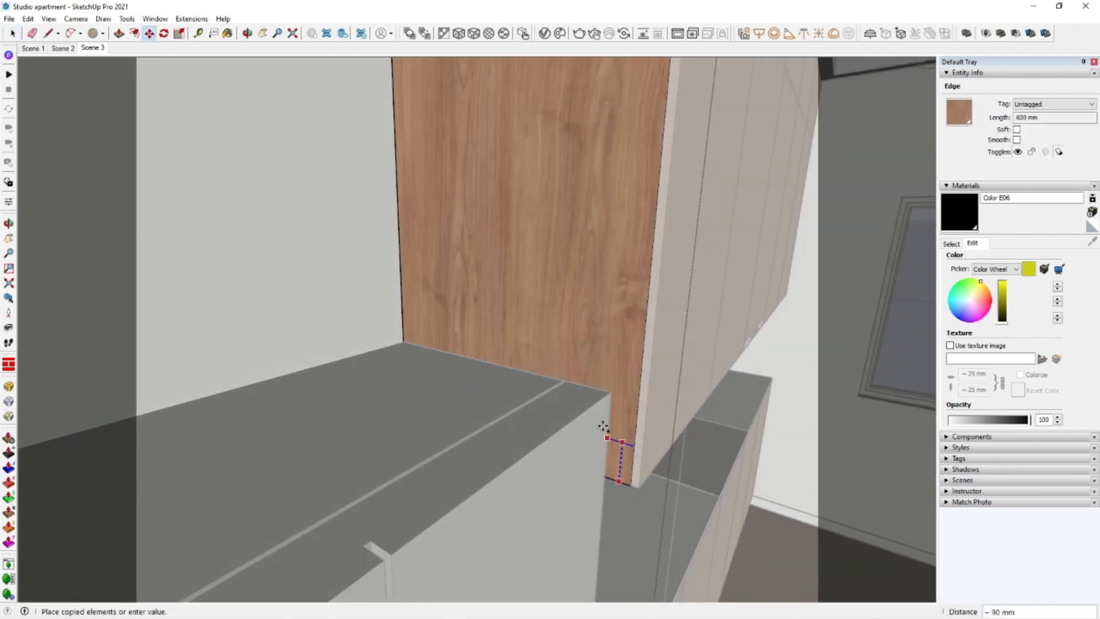
click(599, 391)
Push/Pull the upper cabinet's side face outward so the cabinet body extends over the refrigerator, and close the group
key(space)
click(595, 315)
middle_drag(595, 316, 511, 374)
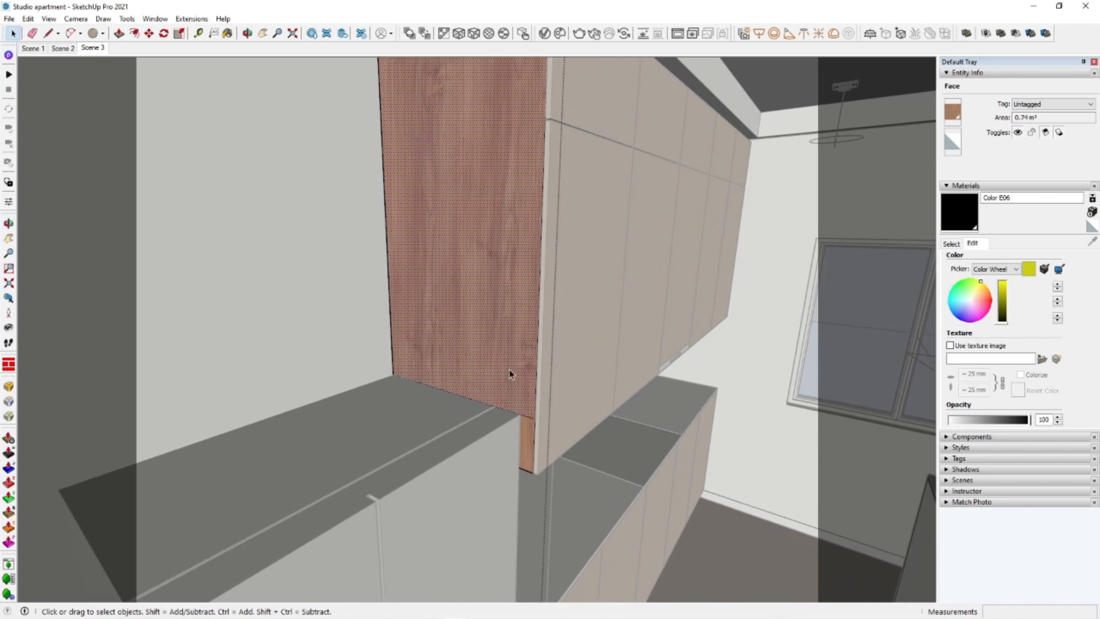
key(p)
click(511, 375)
scroll(426, 394, down, 3)
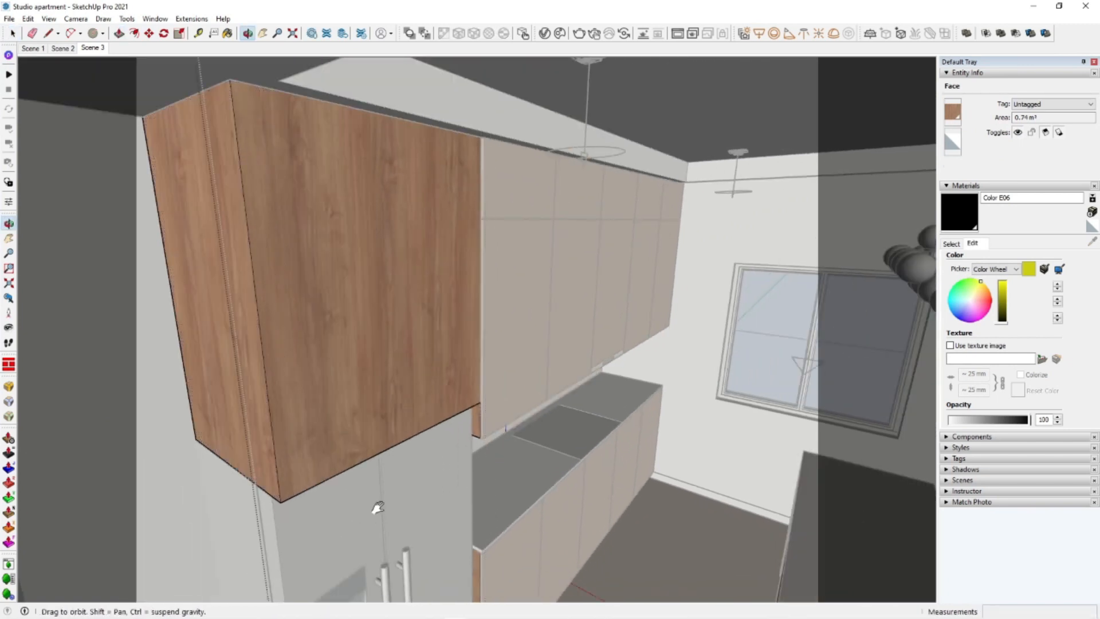
middle_drag(379, 508, 445, 395)
key(space)
click(807, 412)
Inside the upper doors group, copy the end column's upper and lower doors outward onto the cabinet extension
double_click(516, 193)
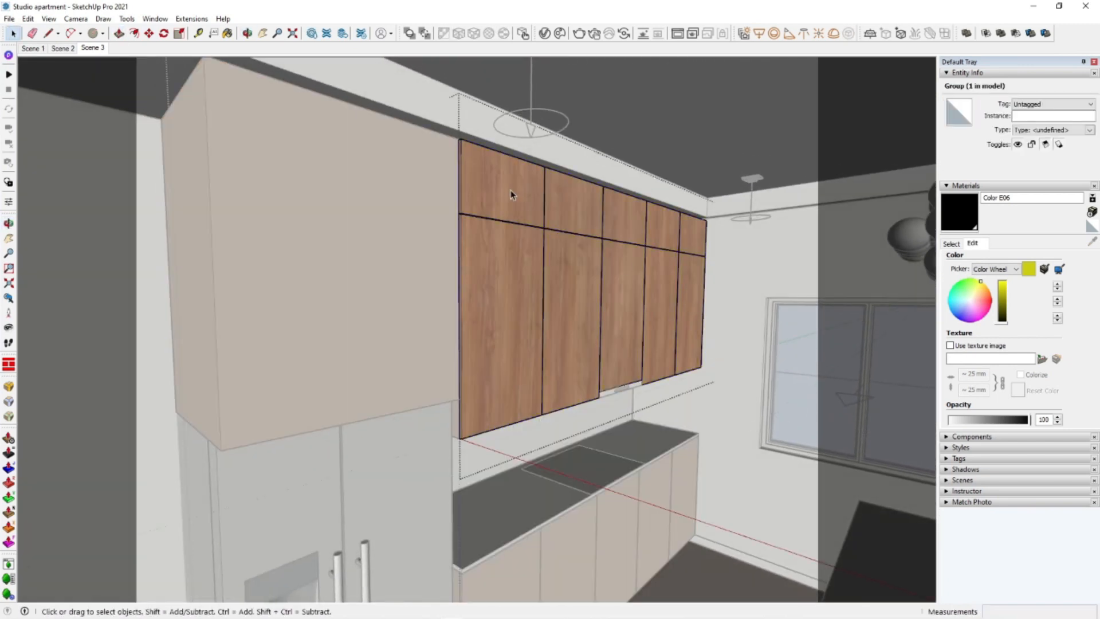
triple_click(489, 186)
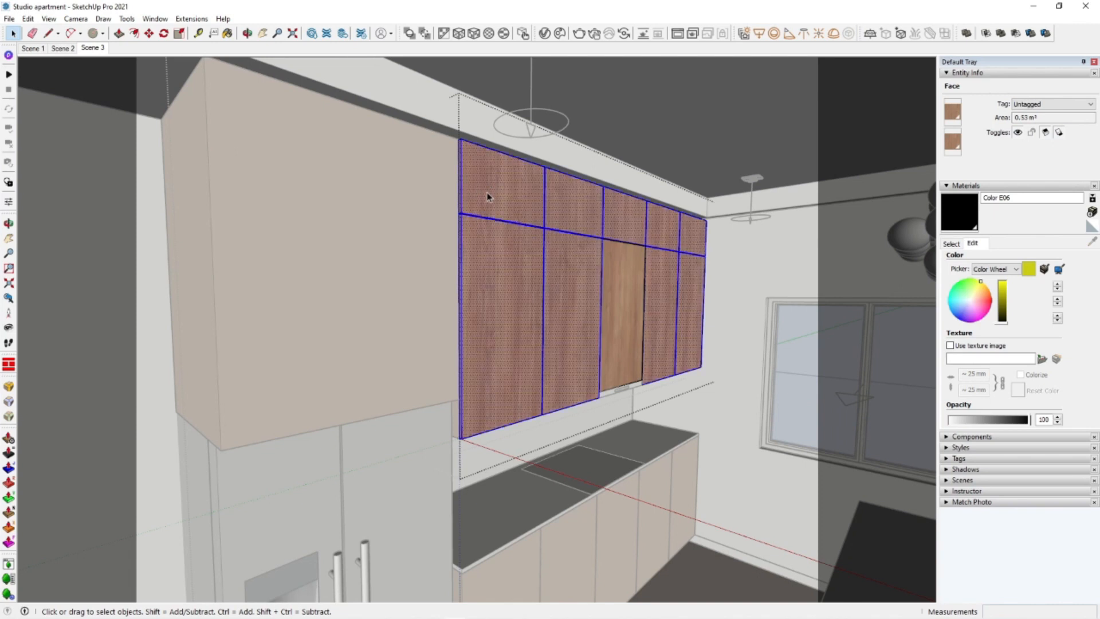
double_click(499, 184)
shift+double_click(477, 251)
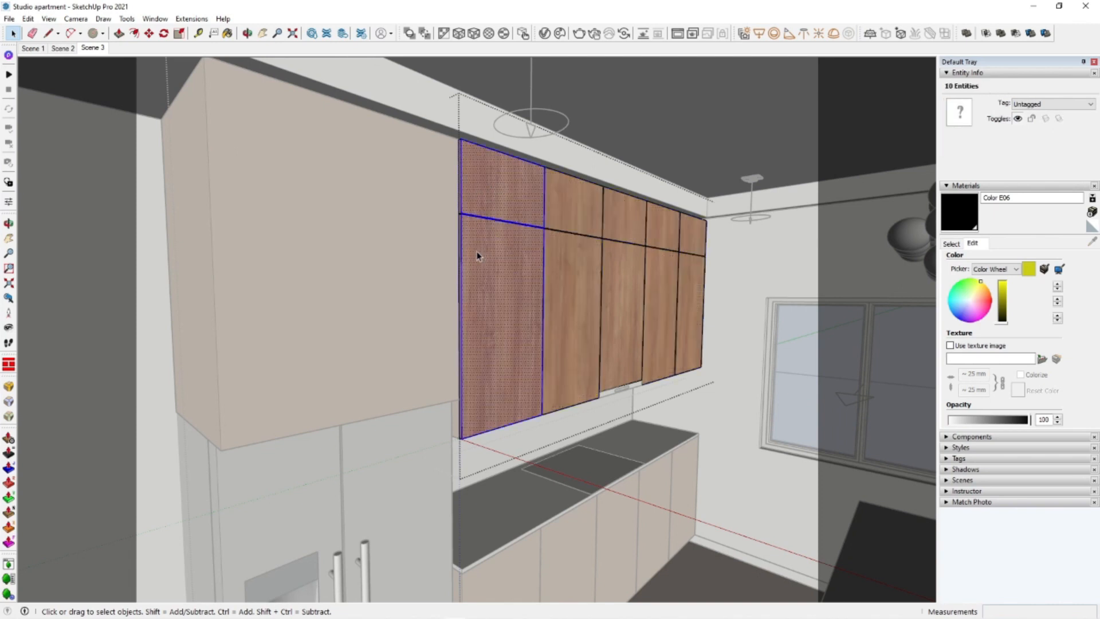
key(m)
scroll(539, 172, up, 6)
scroll(528, 204, up, 2)
key(ctrl)
click(483, 179)
middle_drag(483, 179, 825, 191)
click(552, 208)
Place a second copy of the door pair beside the first copy to cover the rest of the extension
scroll(664, 287, down, 2)
middle_drag(659, 295, 774, 258)
scroll(731, 255, down, 1)
scroll(607, 282, down, 3)
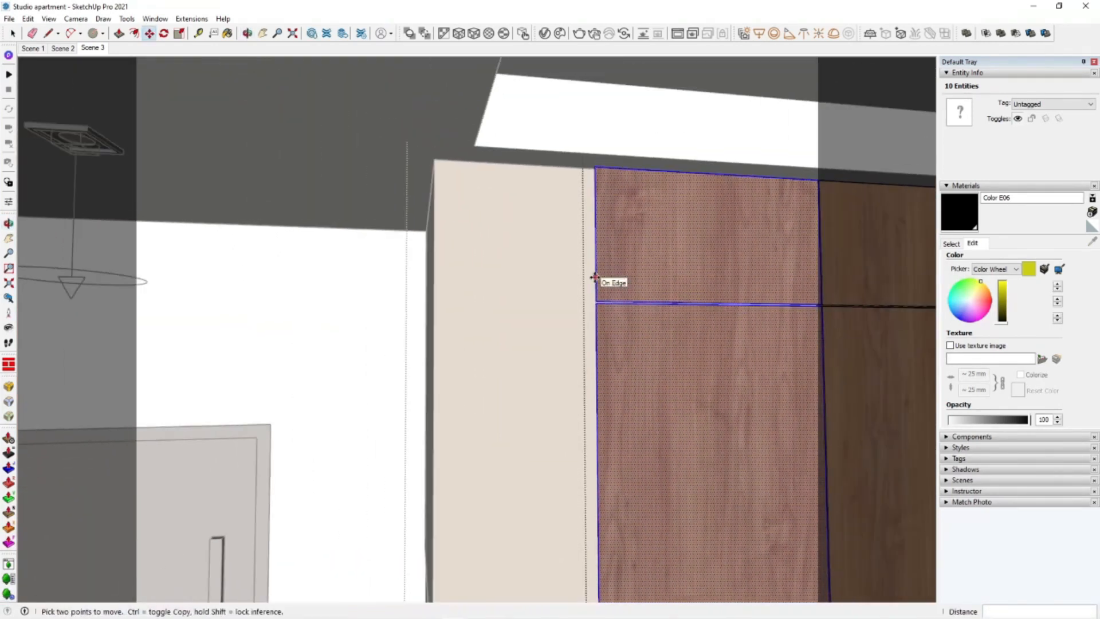
middle_drag(606, 282, 517, 384)
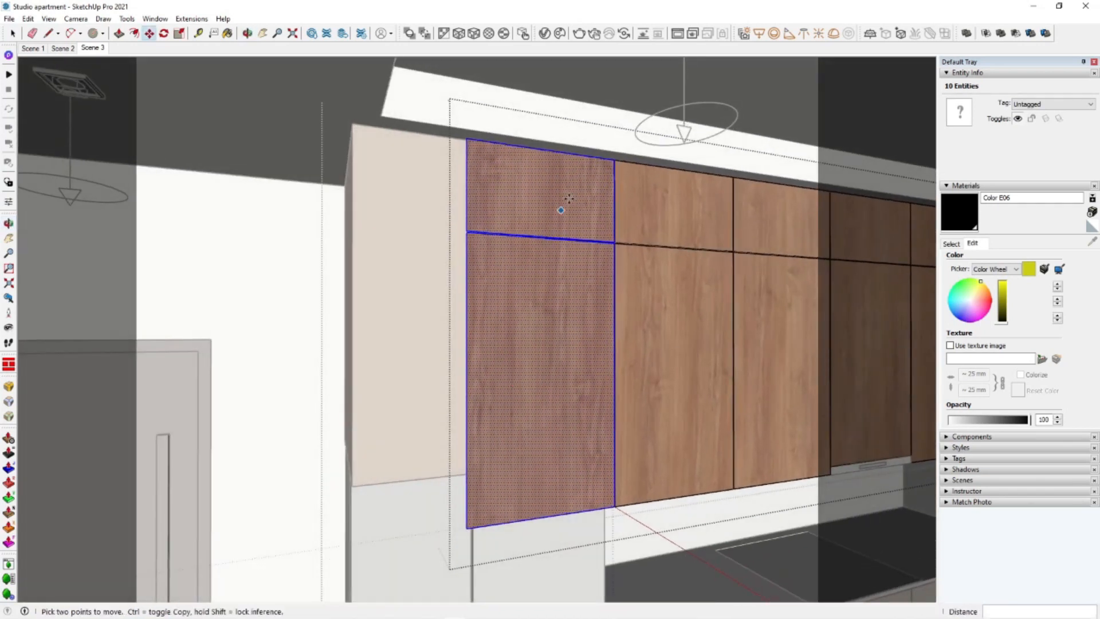
scroll(610, 160, up, 5)
click(619, 153)
key(ctrl)
scroll(653, 252, down, 4)
shift+middle_drag(485, 321, 518, 301)
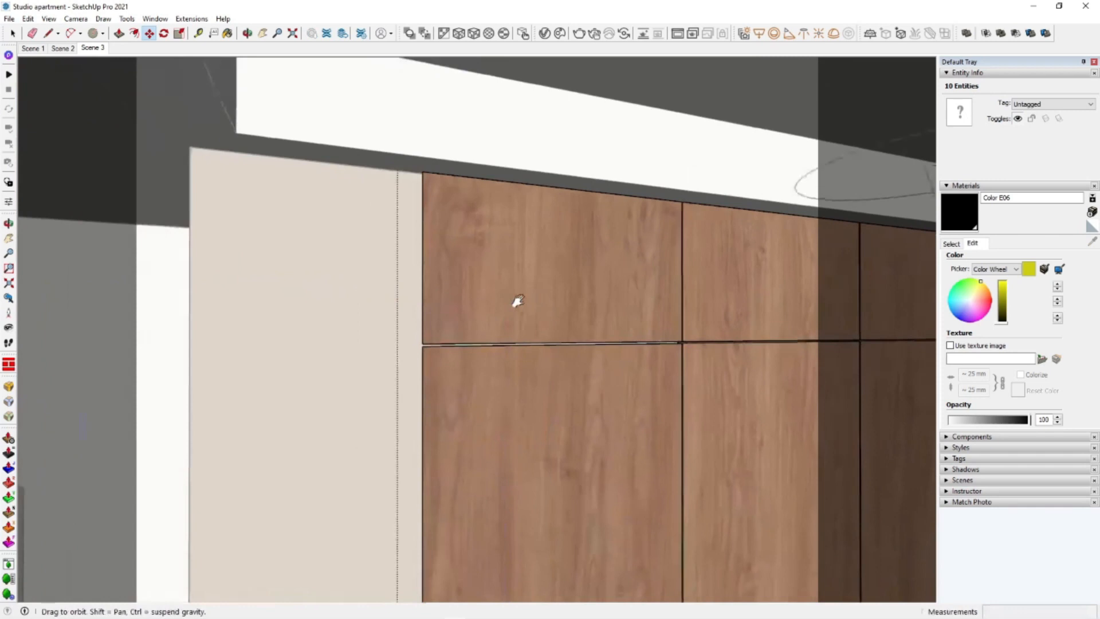
scroll(436, 178, up, 4)
middle_drag(403, 163, 535, 169)
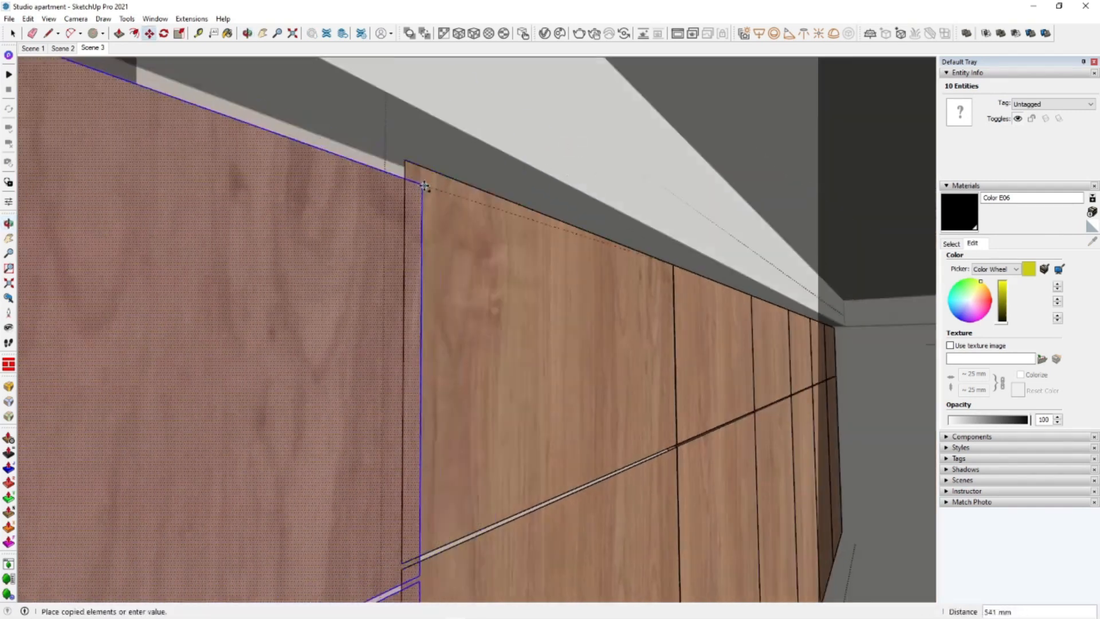
click(405, 161)
Push/Pull the side faces of the copied doors to line them up with the cabinet extension's outer side
middle_drag(457, 327, 486, 284)
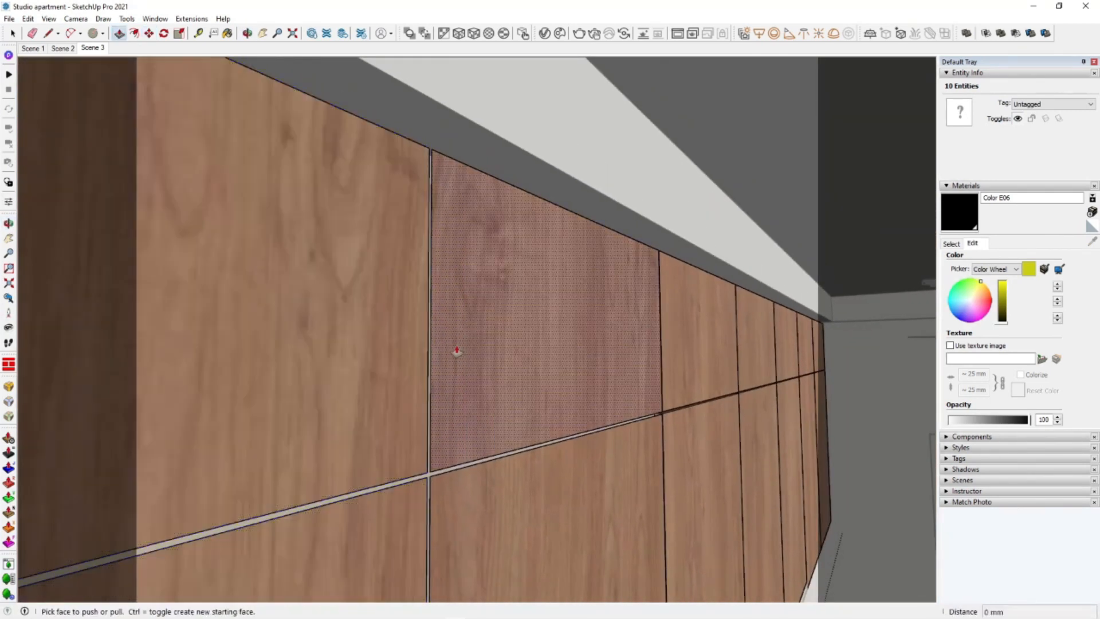
middle_drag(463, 384, 436, 353)
key(p)
click(435, 354)
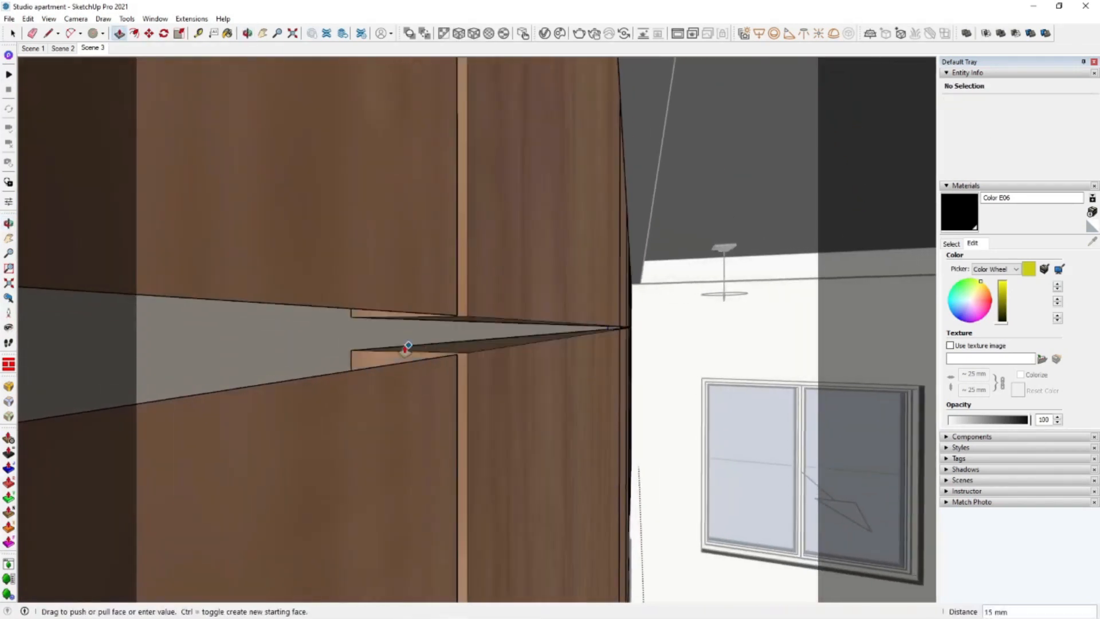
scroll(368, 357, down, 1)
click(324, 398)
click(277, 351)
middle_drag(287, 316, 424, 240)
click(201, 298)
middle_drag(140, 366, 516, 229)
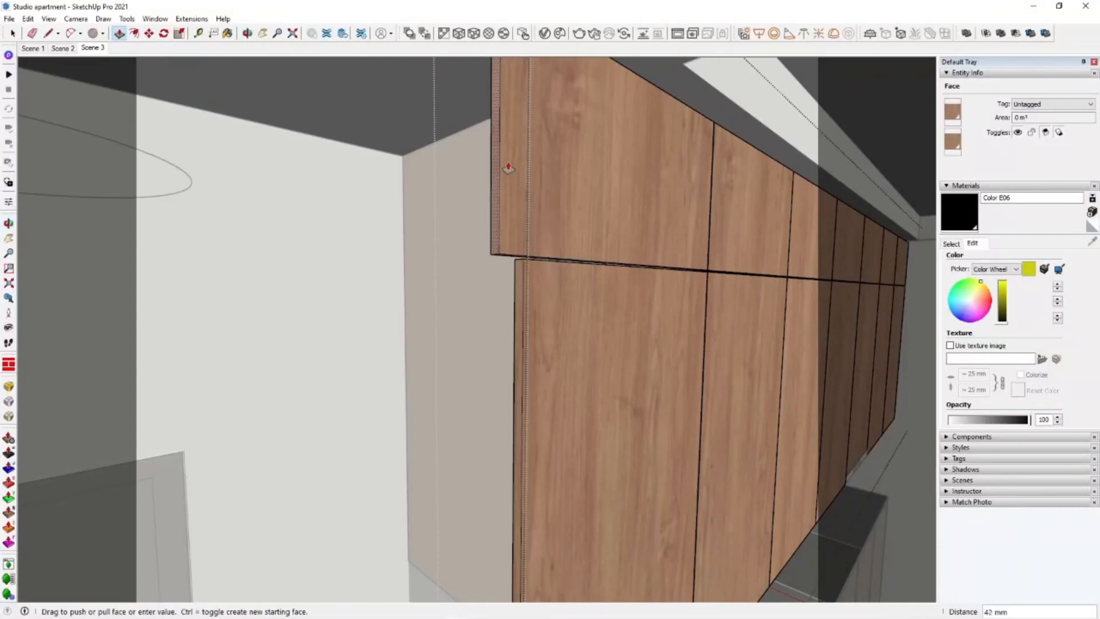
middle_drag(519, 325, 664, 336)
Push the bottom faces of the copied lower doors up 169 mm to the underside of the cabinet extension
click(554, 458)
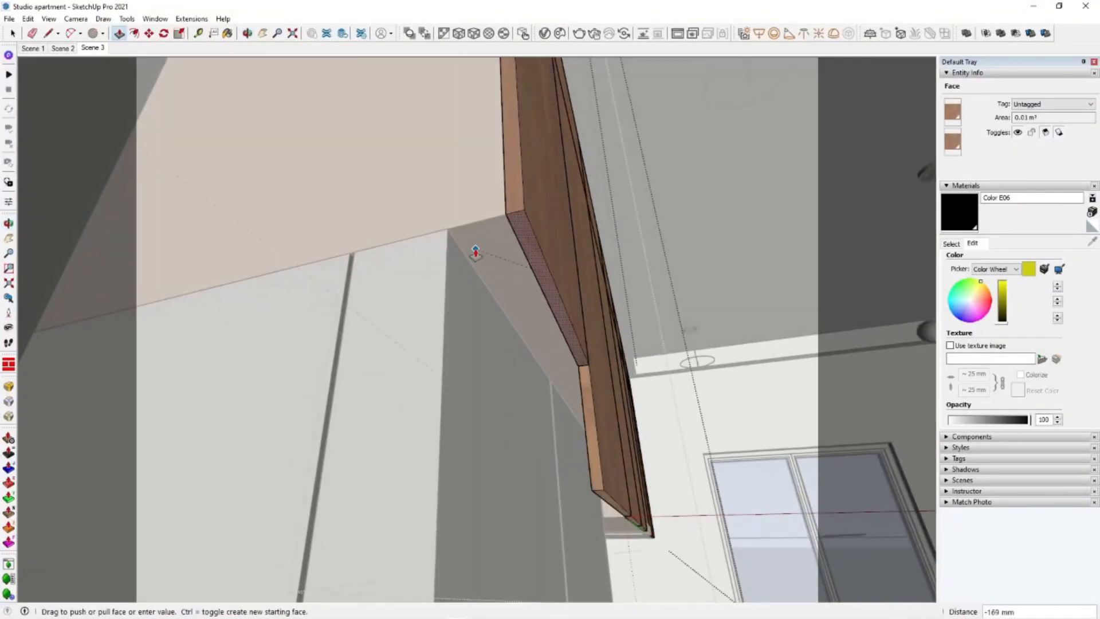
middle_drag(605, 498, 471, 356)
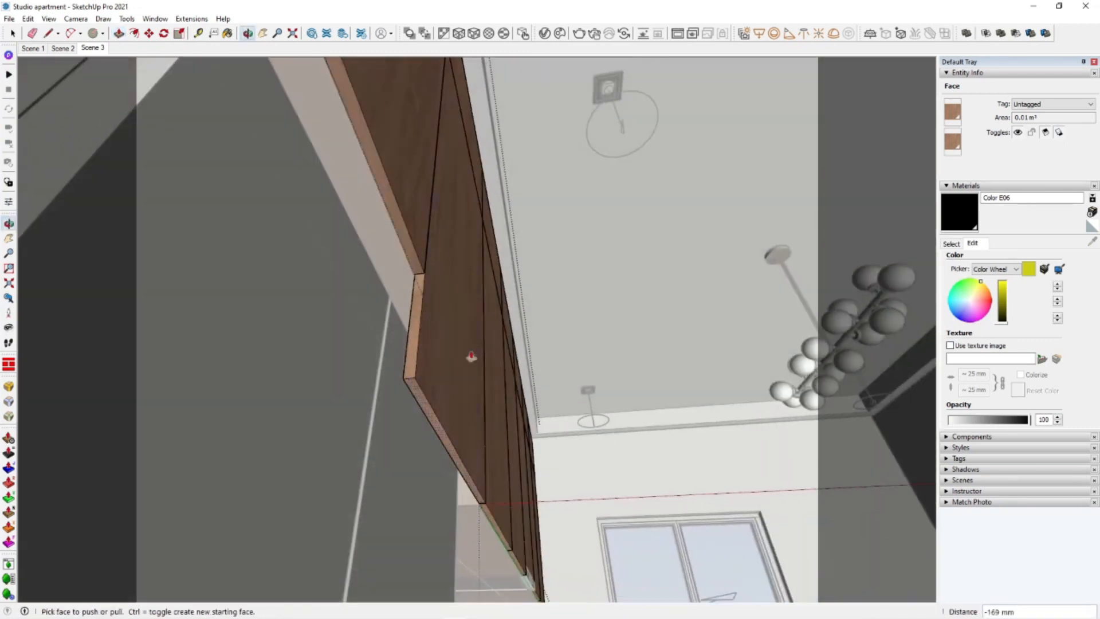
middle_drag(403, 249, 751, 333)
key(space)
click(466, 459)
middle_drag(453, 265, 447, 310)
Offset the front face of the outermost lower door inward to outline a narrow frame
scroll(341, 278, up, 3)
scroll(347, 196, up, 4)
click(400, 210)
middle_drag(400, 210, 440, 225)
double_click(433, 179)
click(433, 179)
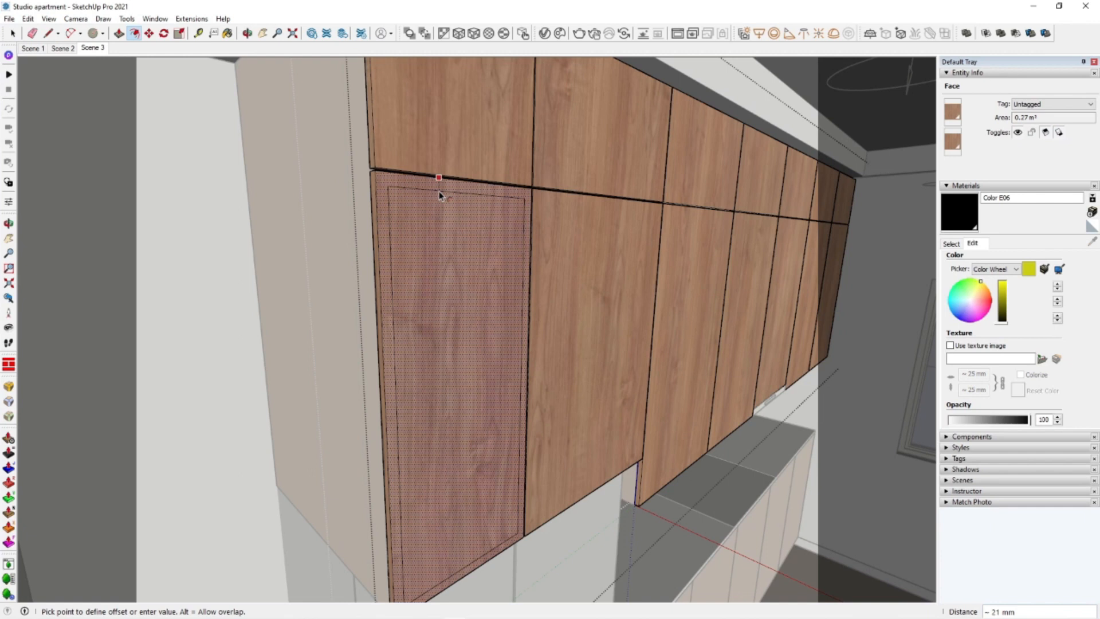
click(485, 263)
Push the framed inner face back 15 mm to cut an opening through the door
scroll(485, 262, up, 5)
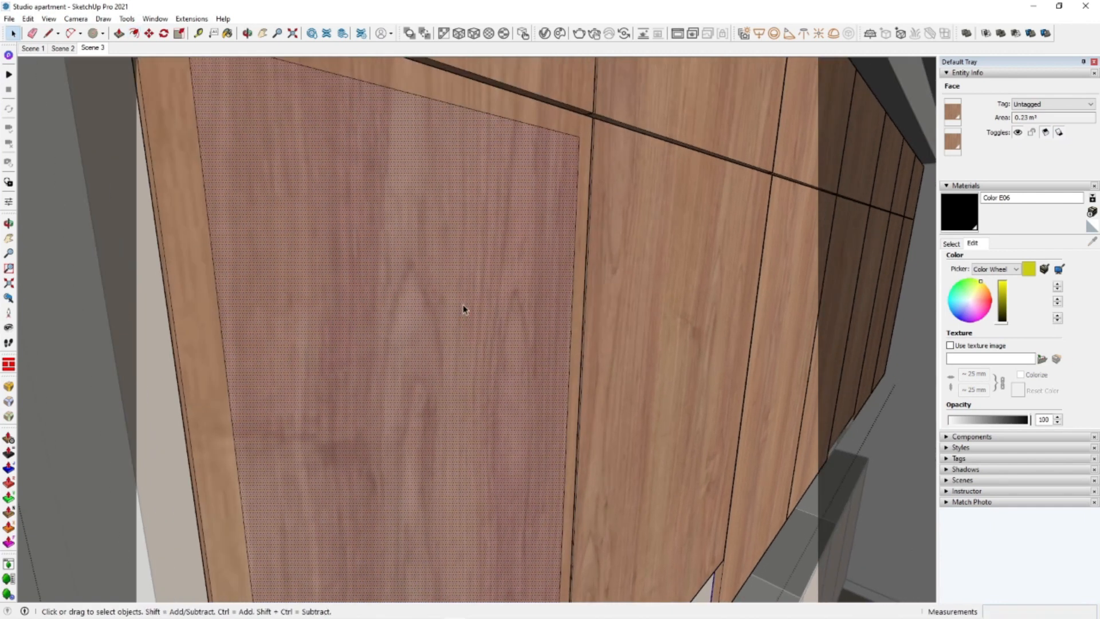
text(-15)
key(Return)
scroll(507, 385, down, 5)
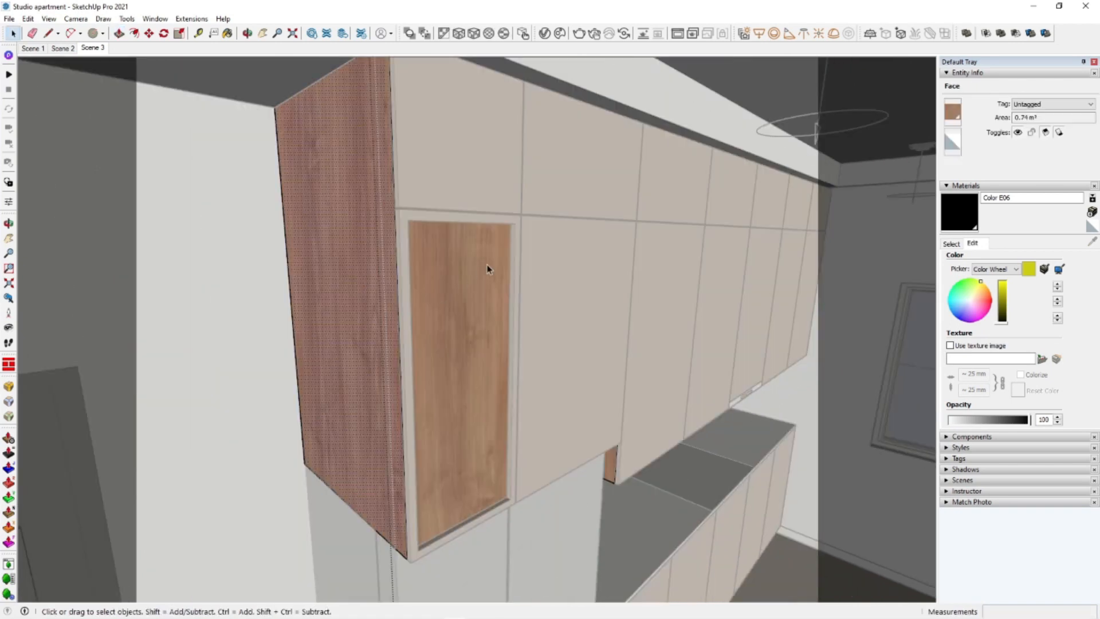
Draw a rectangle on the cabinet body within the door opening and push it inward to hollow out the cabinet
scroll(490, 275, up, 8)
middle_drag(495, 276, 140, 442)
key(r)
scroll(482, 373, down, 5)
middle_drag(482, 373, 517, 325)
click(417, 335)
key(space)
click(540, 355)
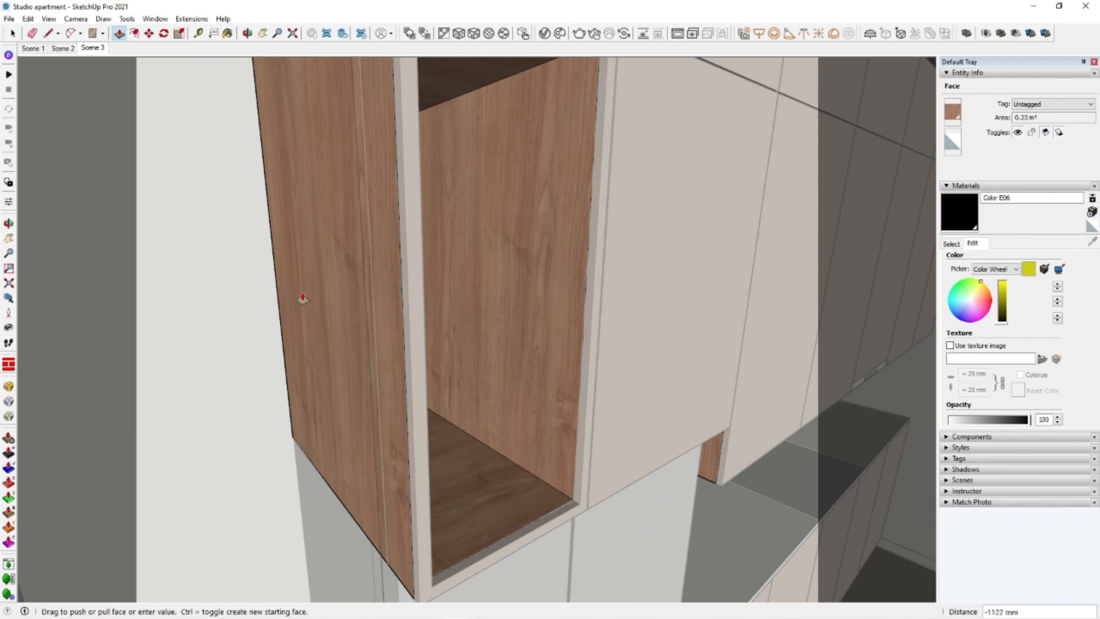
click(276, 292)
Draw a rectangle across the door frame's opening as a pane and make it a group
mouse_move(355, 355)
middle_down()
mouse_move(317, 434)
mouse_move(356, 344)
middle_up()
scroll(497, 337, down, 4)
scroll(460, 214, up, 5)
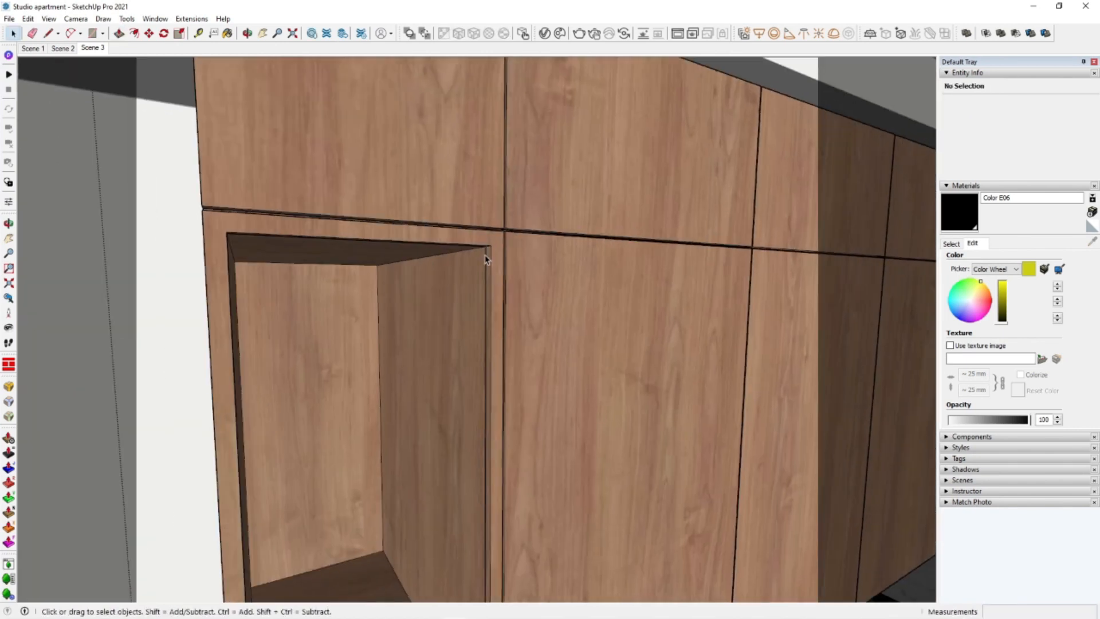
shift+middle_drag(437, 408, 442, 363)
shift+middle_drag(445, 447, 494, 327)
click(374, 566)
key(space)
double_click(506, 325)
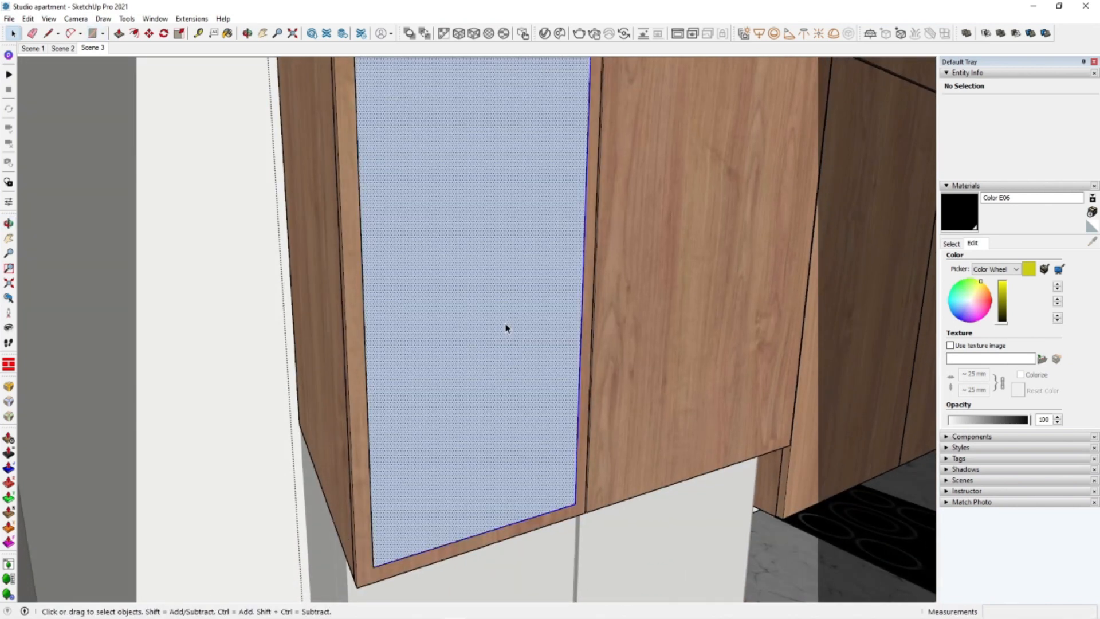
right_click(506, 324)
click(547, 423)
Open the pane's group and reverse its face so the front side points outward
double_click(545, 224)
shift+middle_drag(550, 199, 522, 442)
middle_drag(521, 441, 511, 402)
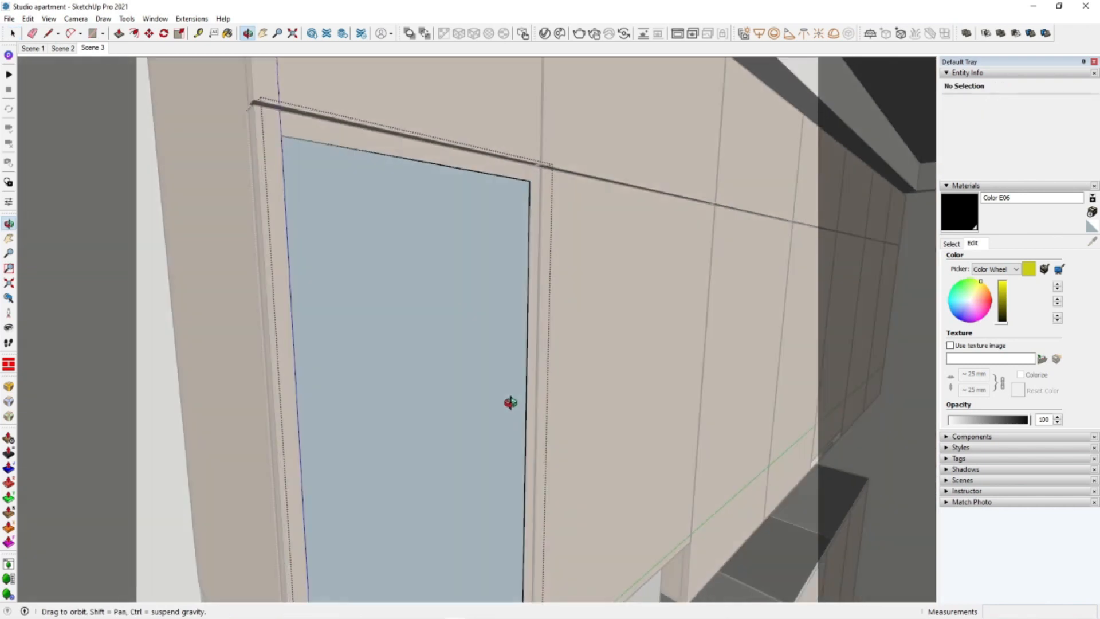
scroll(518, 211, up, 4)
middle_drag(518, 212, 687, 296)
click(687, 295)
right_click(687, 296)
click(739, 408)
Paint the pane with Translucent Glass Gray from the Glass and Mirrors materials
click(952, 244)
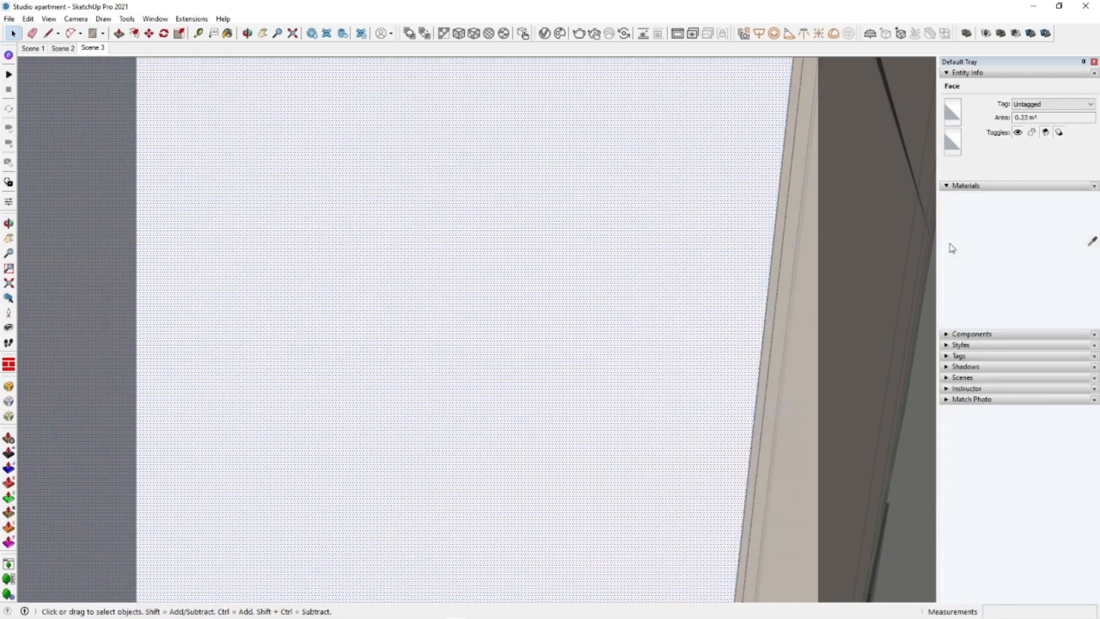
click(973, 244)
click(951, 244)
click(1026, 259)
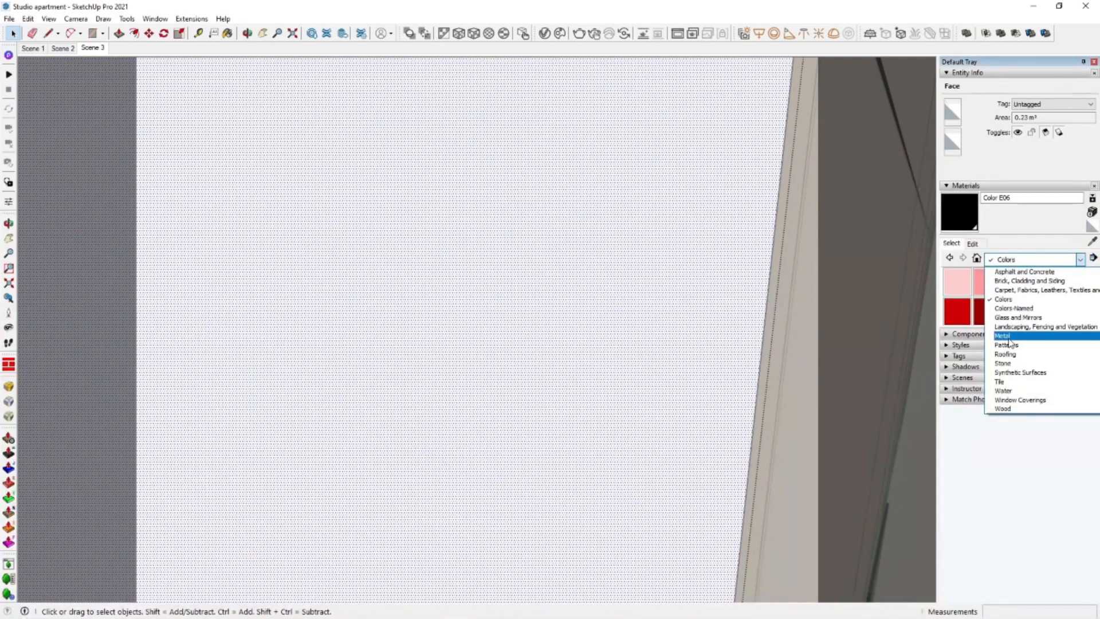
click(1017, 319)
click(1018, 311)
click(627, 192)
scroll(530, 310, up, 4)
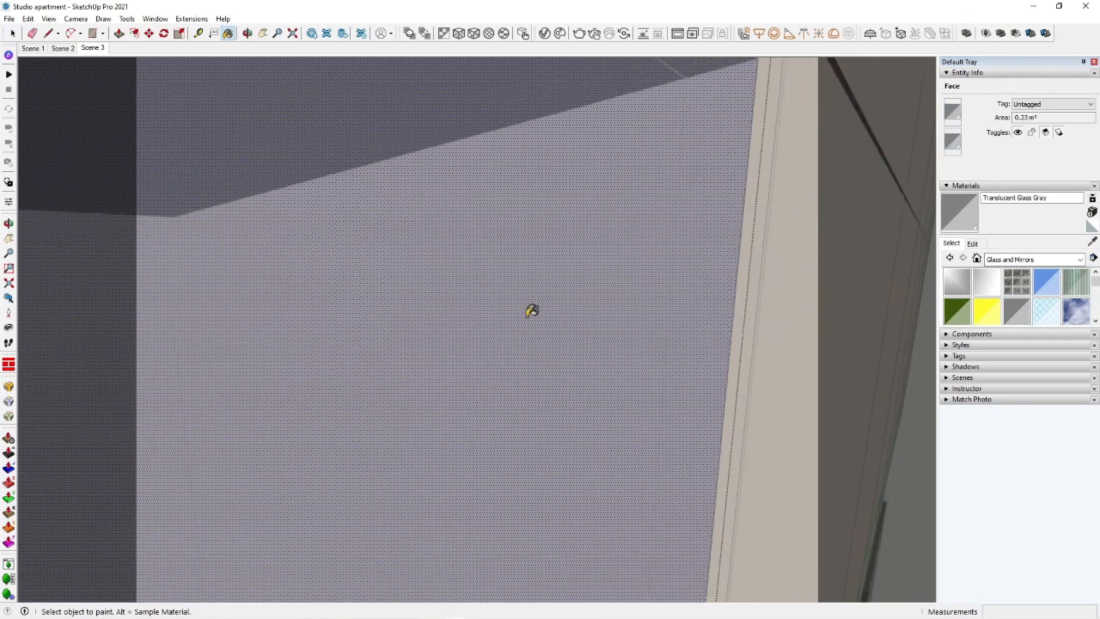
middle_drag(501, 350, 731, 248)
right_click(730, 232)
click(741, 243)
scroll(599, 310, down, 5)
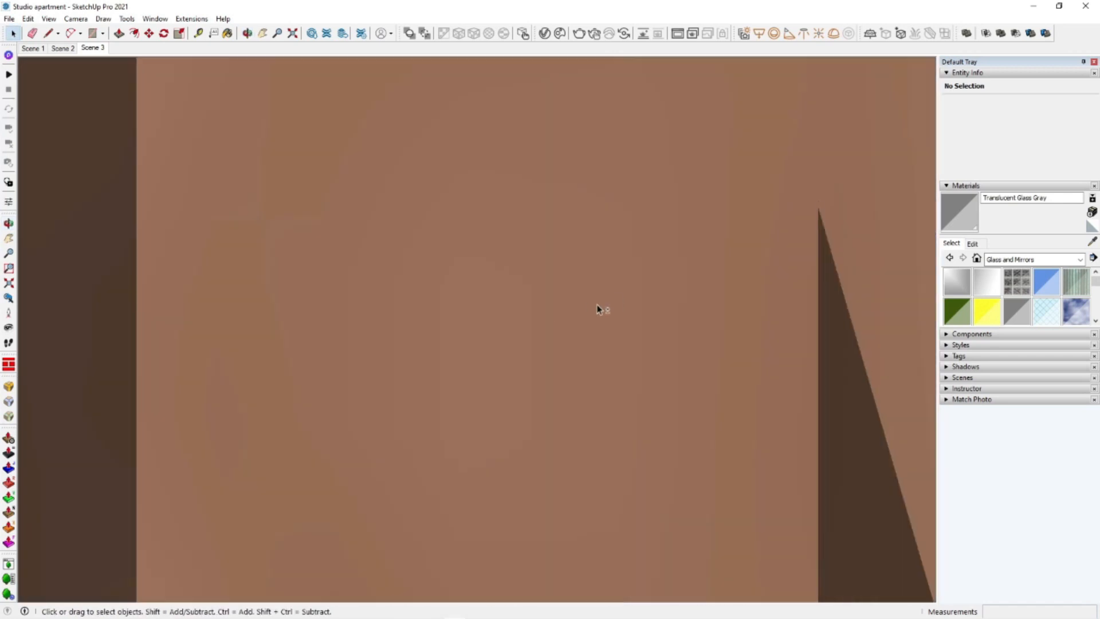
scroll(260, 379, down, 12)
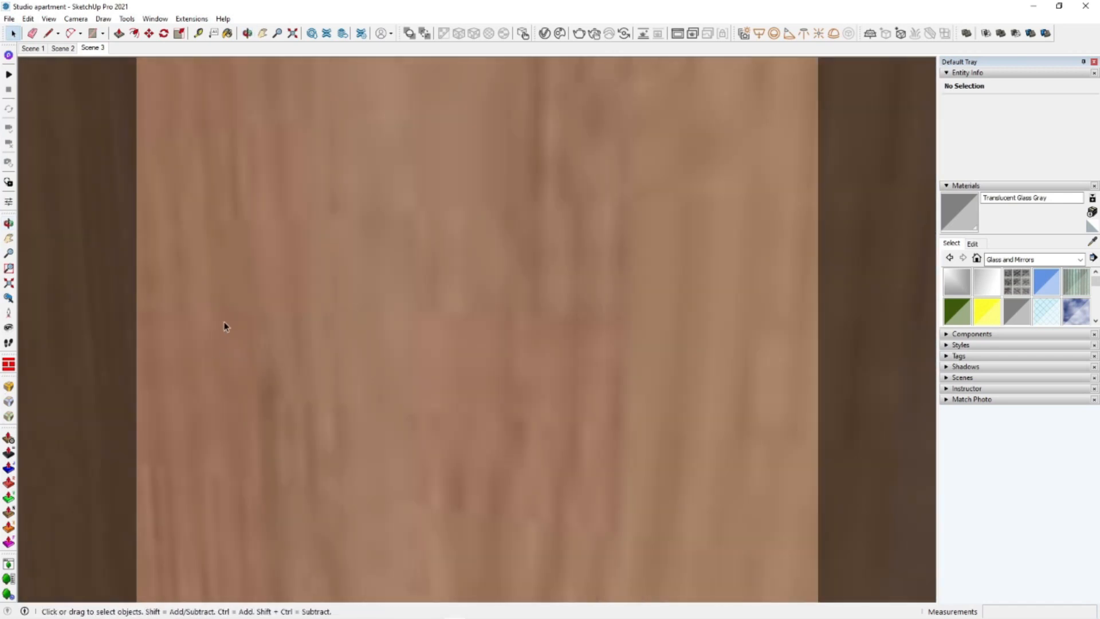
Make the door frame's geometry a group and open it for editing
scroll(501, 278, up, 3)
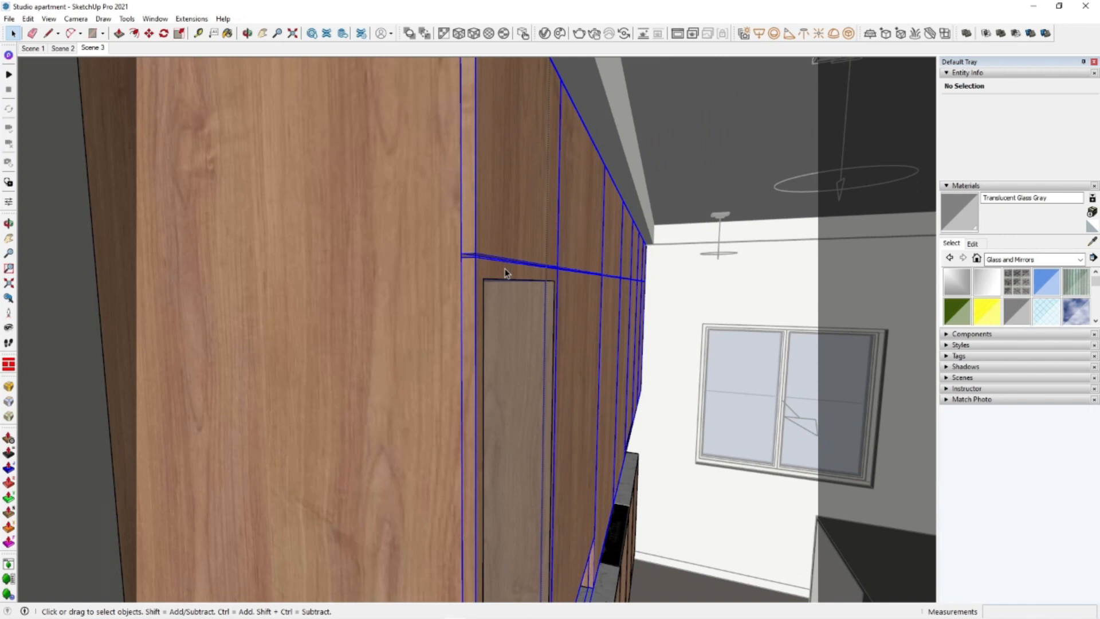
double_click(509, 271)
triple_click(510, 271)
right_click(510, 275)
click(554, 371)
double_click(535, 275)
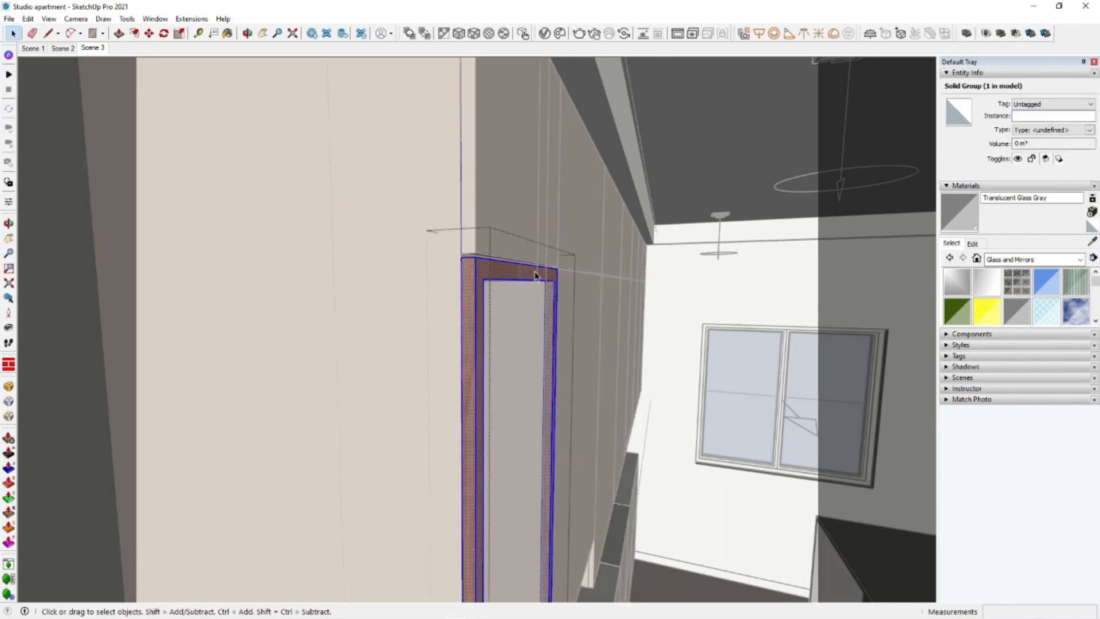
Paint the door frame with Color B01 from the Colors materials
click(1079, 259)
click(1009, 304)
click(1047, 311)
click(531, 263)
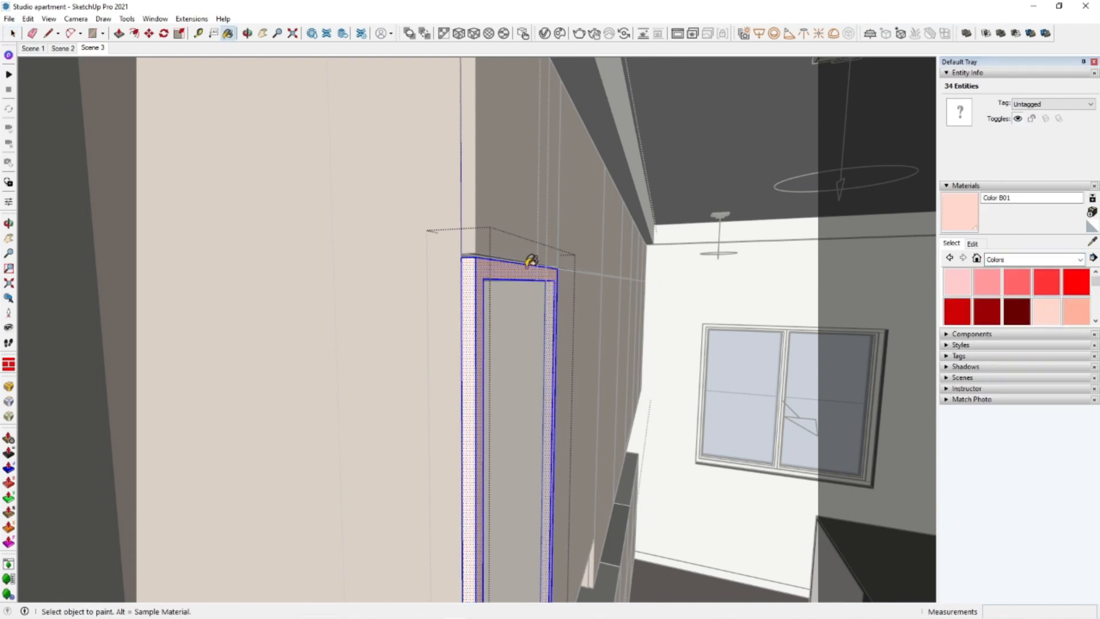
Sample the frame's material and set its V-Ray diffuse color to black
click(544, 33)
click(1092, 243)
click(487, 271)
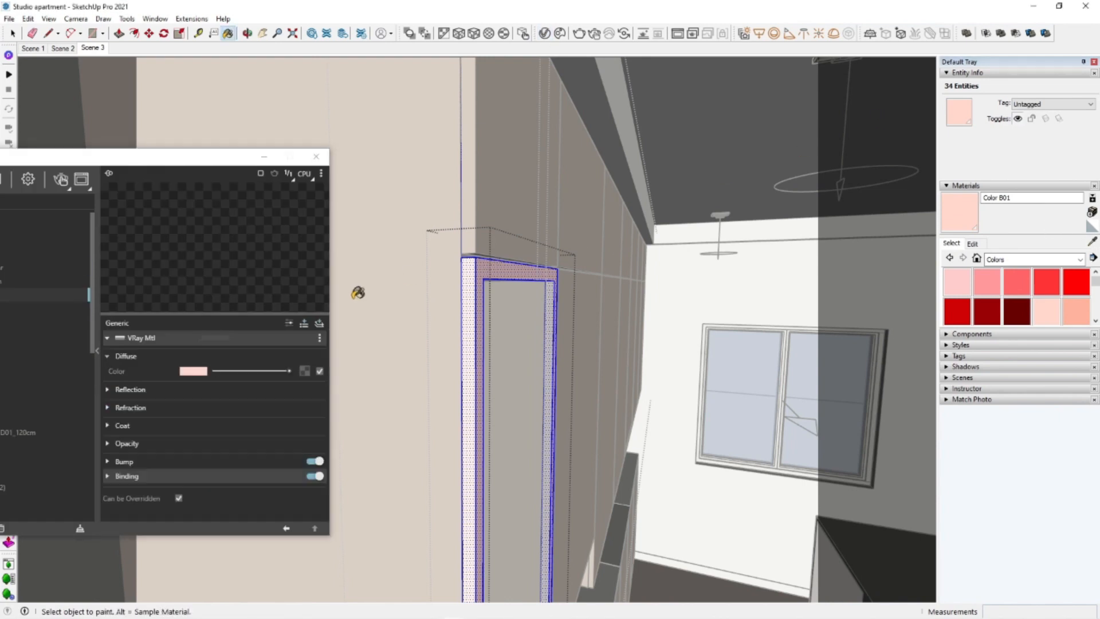
click(193, 371)
drag(446, 304, 367, 372)
click(719, 214)
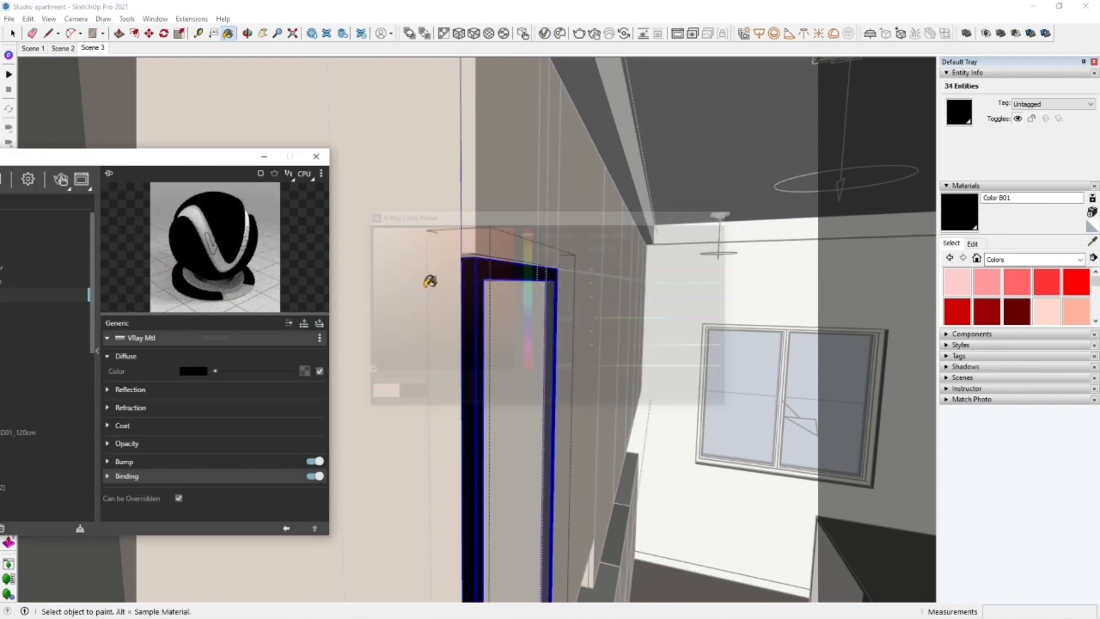
Raise the black material's reflection color to light gray and put away the V-Ray Asset Editor
click(191, 389)
drag(215, 404, 258, 405)
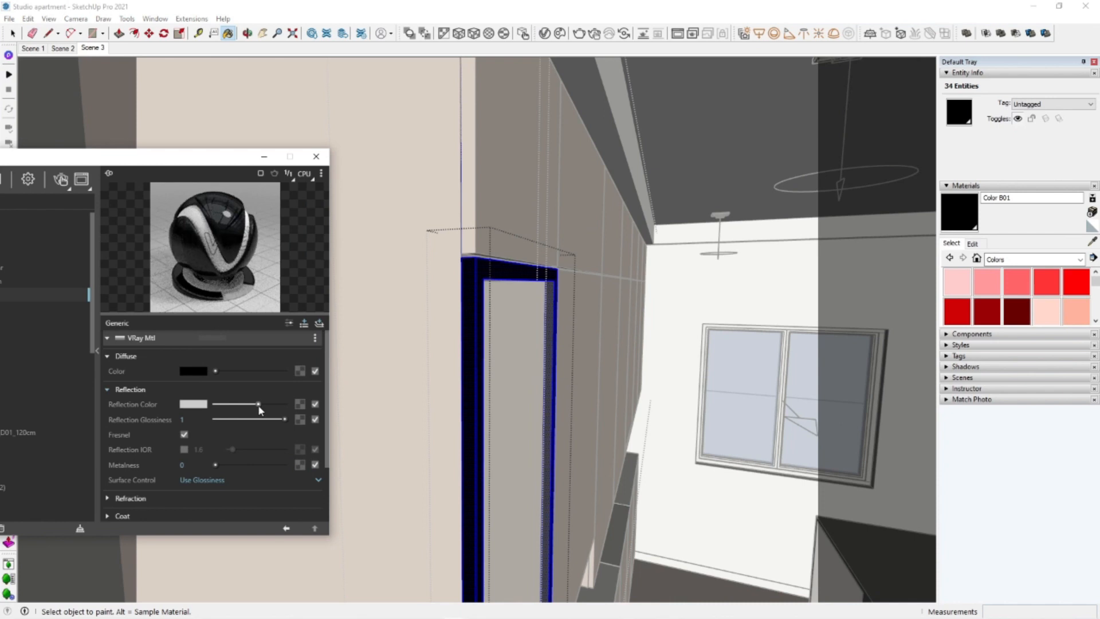
click(98, 352)
click(86, 157)
Draw a small slat-profile rectangle on the inner side of the door frame and make it a group
scroll(576, 277, up, 5)
mouse_move(582, 310)
middle_down()
mouse_move(645, 291)
mouse_move(660, 311)
middle_up()
key(space)
right_click(661, 311)
click(686, 320)
shift+middle_drag(507, 195, 510, 253)
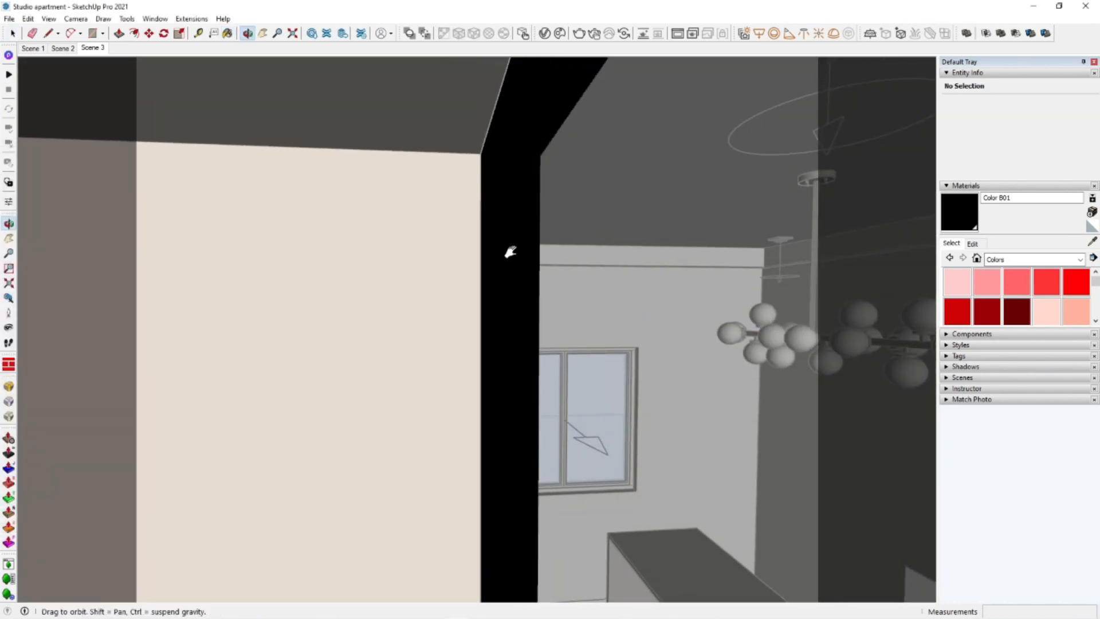
key(l)
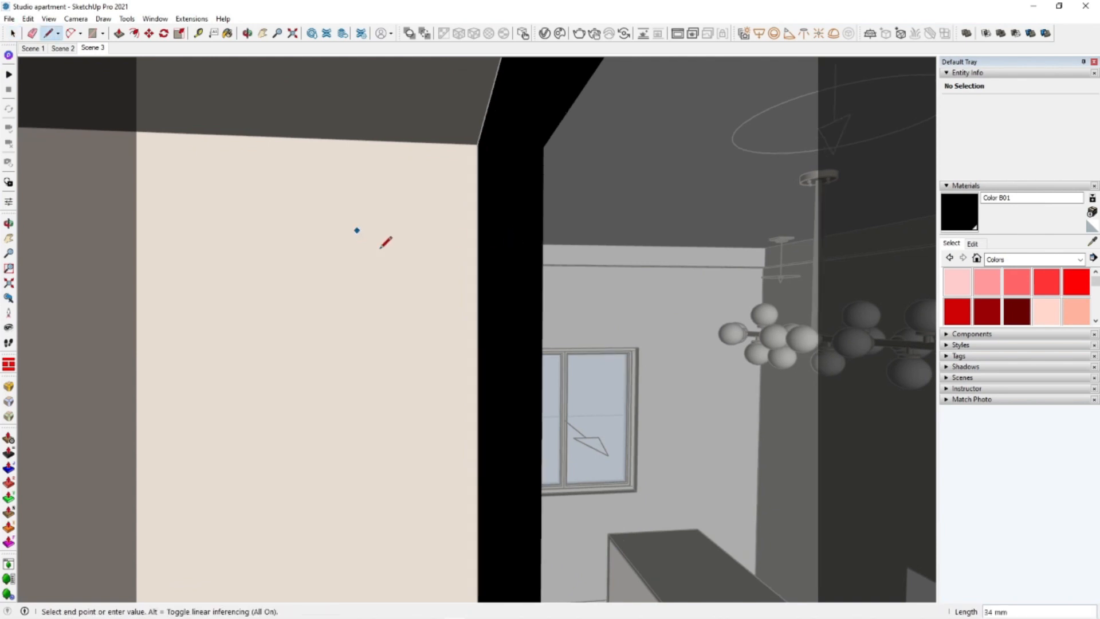
middle_drag(524, 179, 476, 243)
key(r)
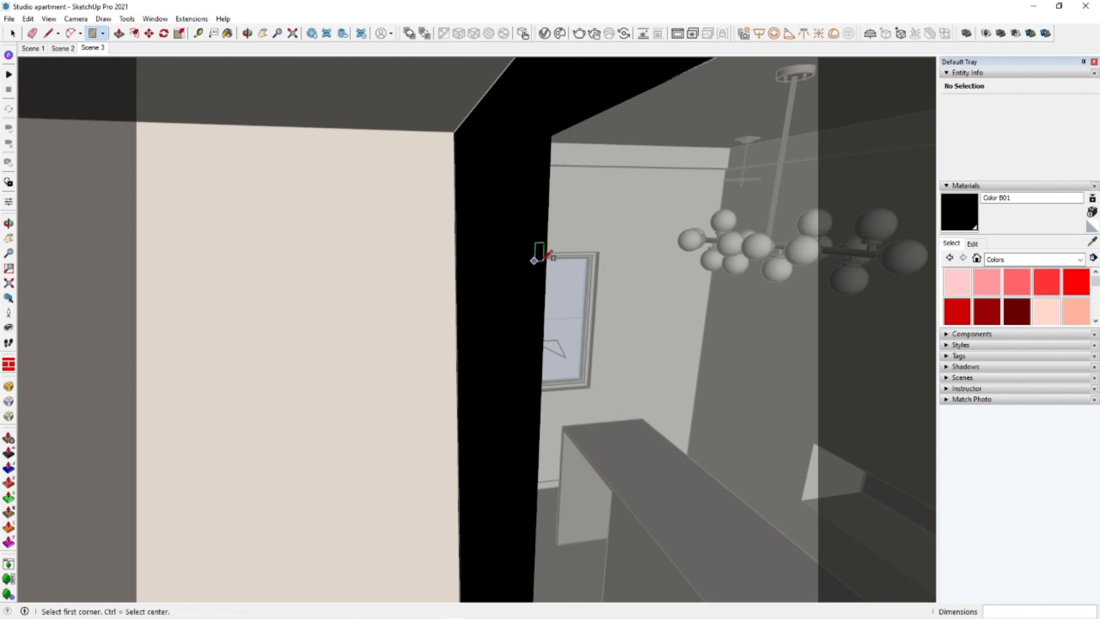
click(494, 278)
key(space)
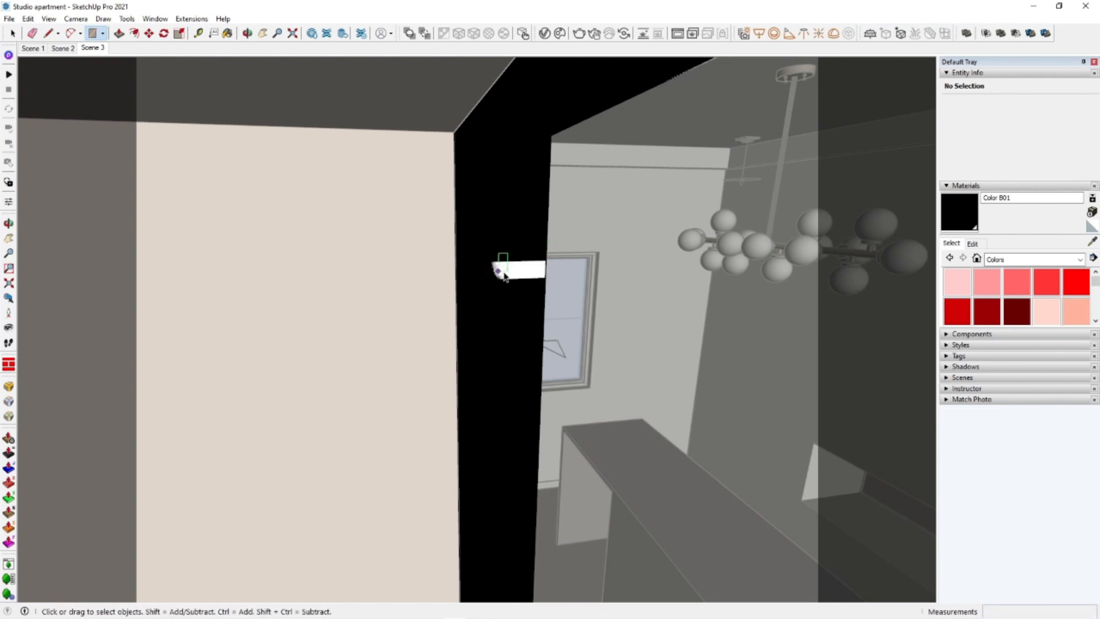
right_click(510, 272)
click(533, 364)
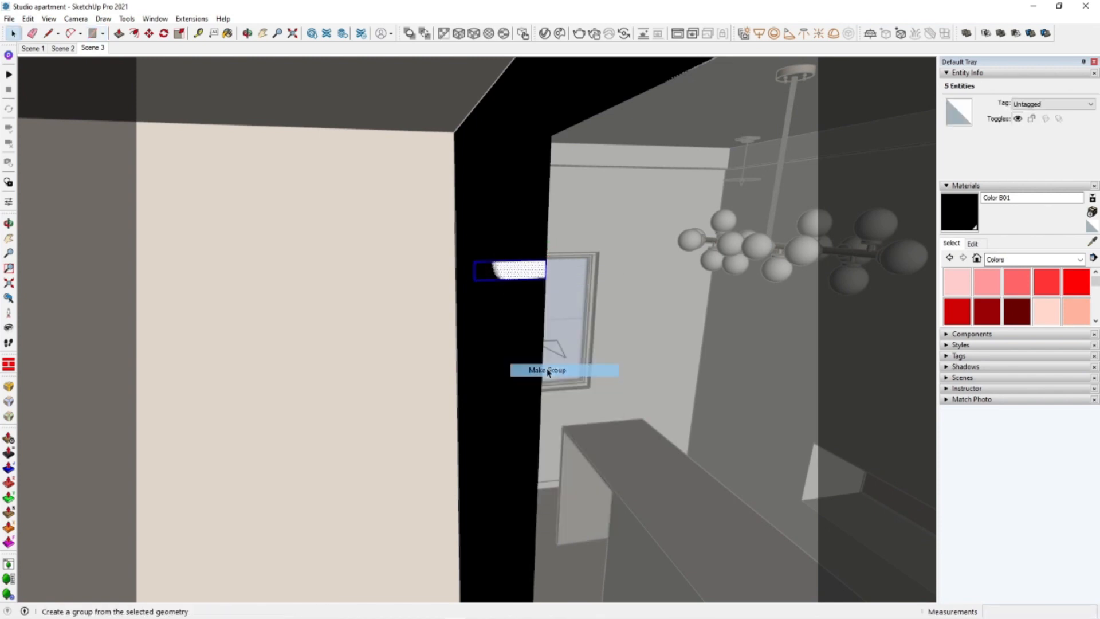
Rotate the slat profile group 30 degrees on the frame's inner side and open it for editing
key(q)
click(508, 266)
click(533, 266)
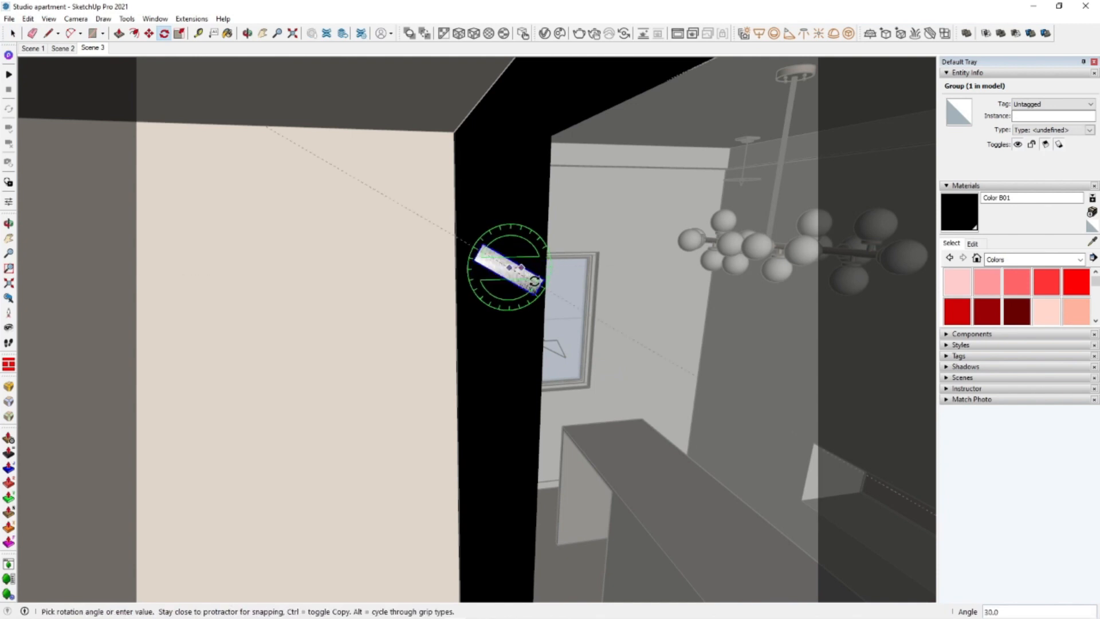
click(537, 285)
key(space)
double_click(517, 277)
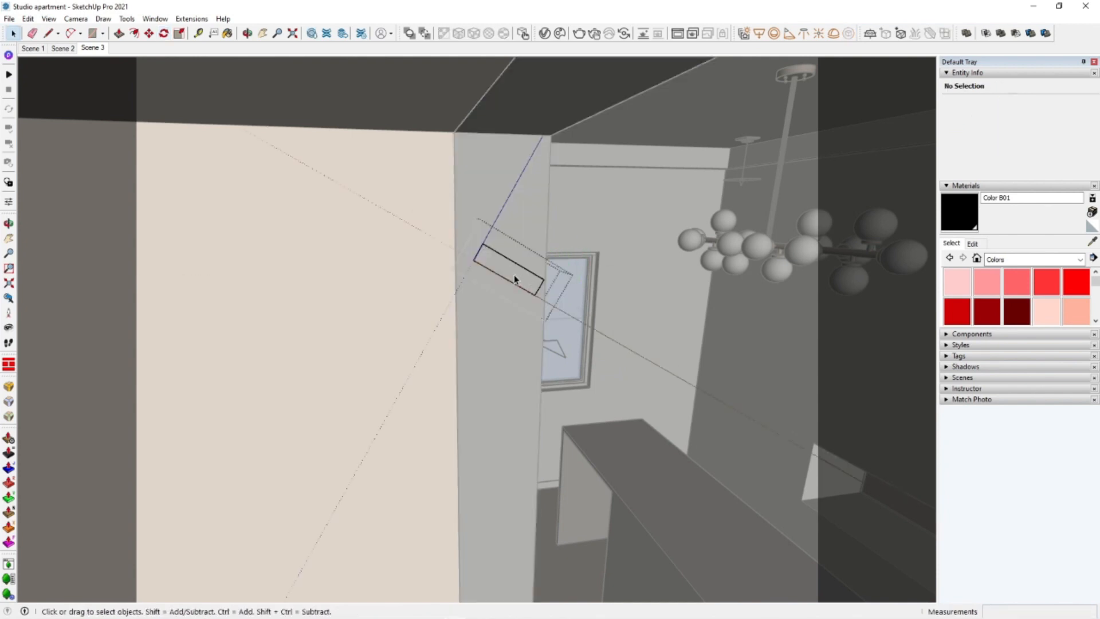
Try to extrude the plain rectangular slat profile across the door opening
scroll(516, 276, up, 2)
key(p)
click(517, 278)
middle_drag(531, 290, 408, 346)
click(750, 385)
shift+middle_drag(755, 230, 344, 320)
scroll(741, 256, up, 4)
key(ctrl+z)
Draw diagonal lines across two corners of the slat profile and remove the cut-off corners
shift+middle_drag(343, 321, 606, 321)
scroll(187, 301, up, 3)
shift+middle_drag(187, 301, 245, 293)
key(l)
scroll(256, 304, up, 3)
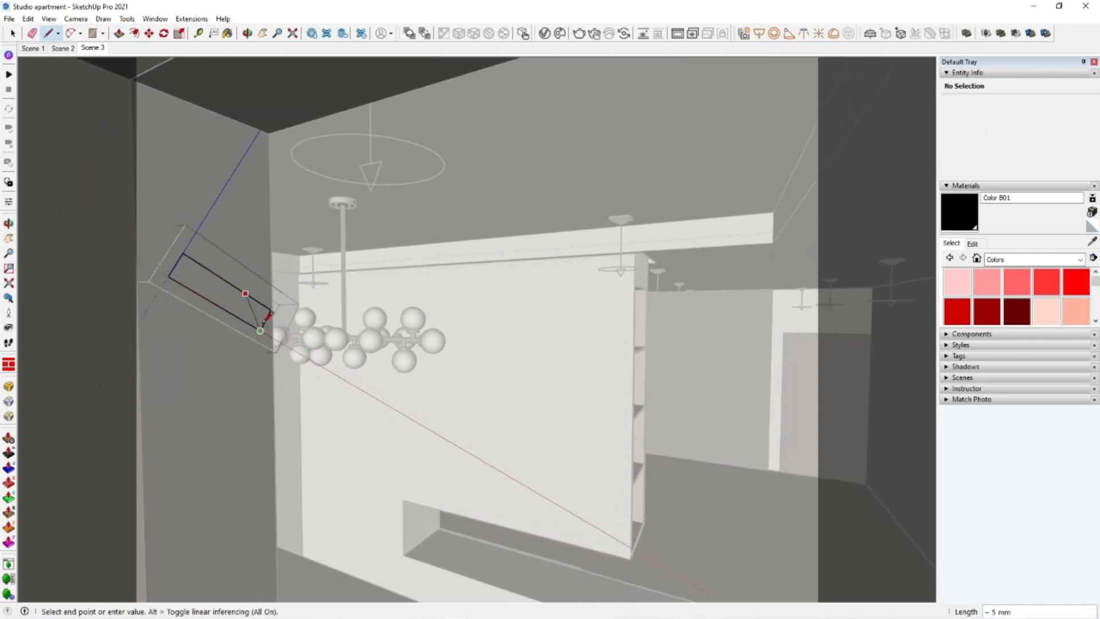
scroll(267, 318, up, 3)
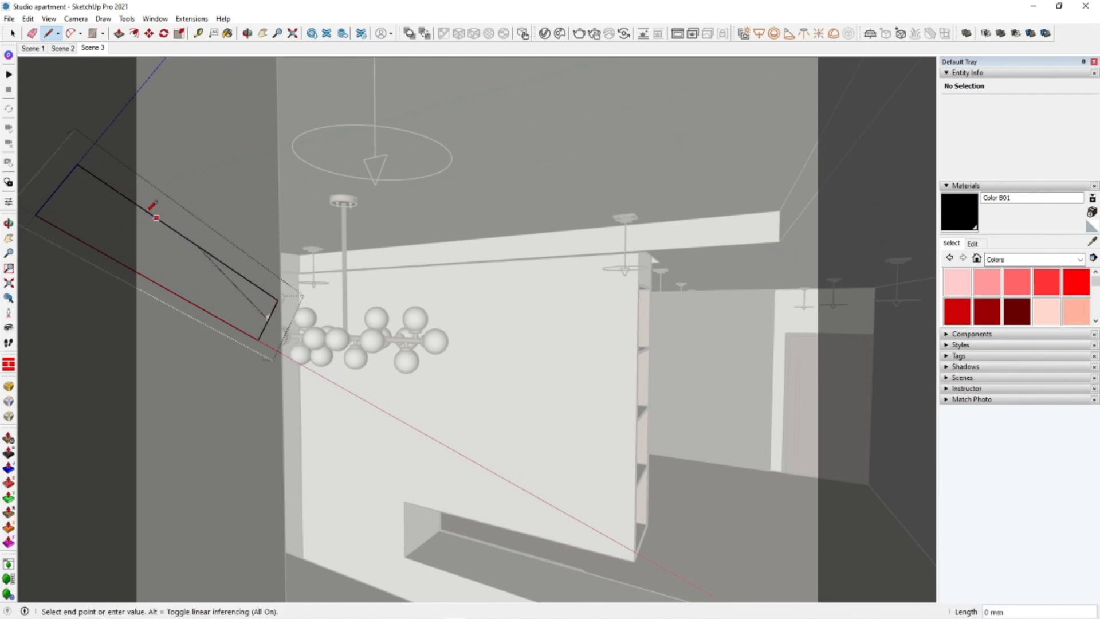
key(space)
drag(69, 159, 63, 152)
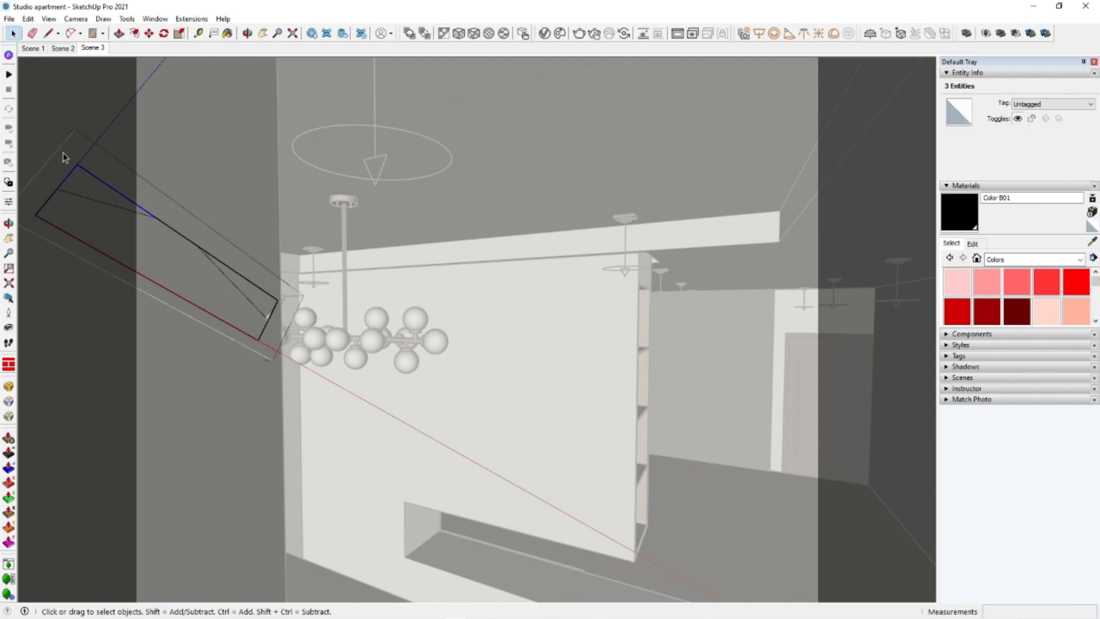
Close the slat profile group and scale it thinner along its green axis
click(226, 216)
click(197, 254)
key(s)
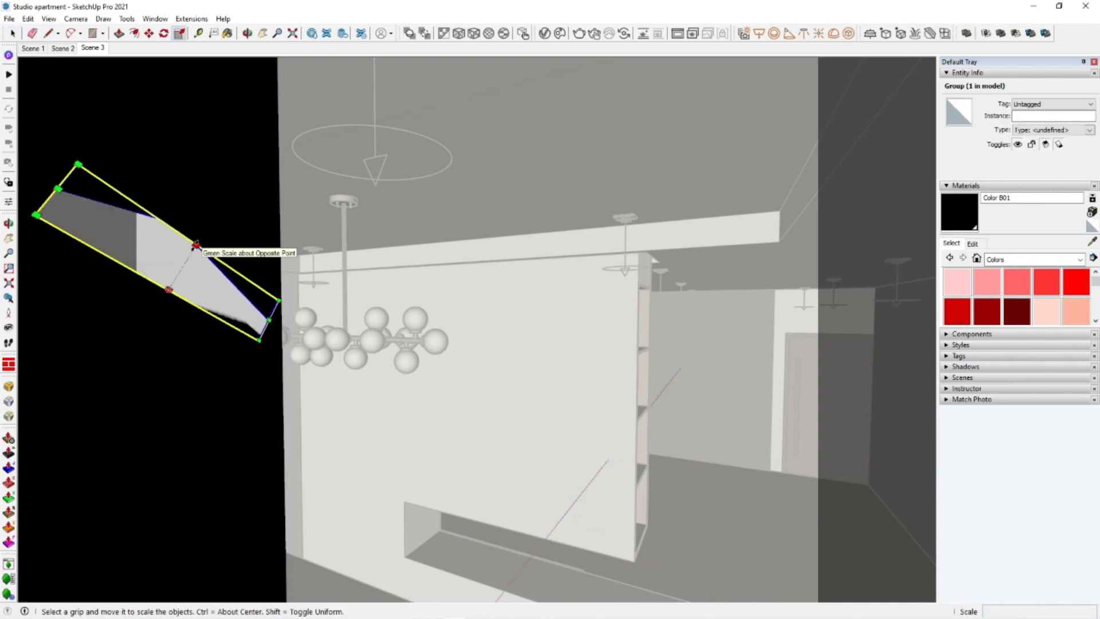
key(space)
Open the profile group and extrude the slat about 307 mm across the door opening to the opposite frame side
double_click(184, 290)
key(p)
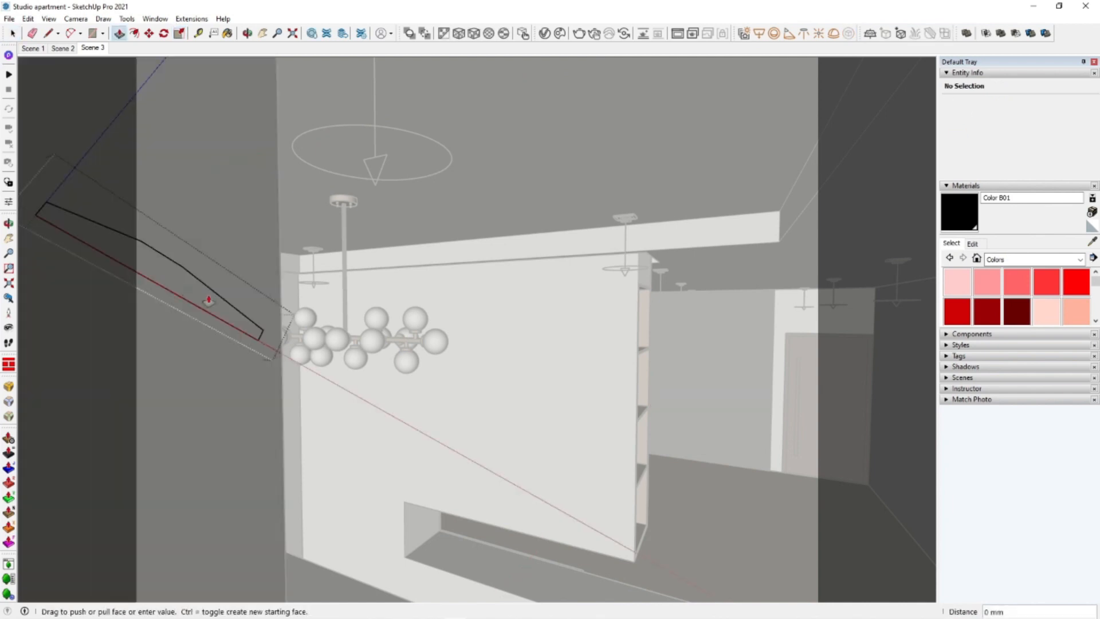
click(209, 301)
middle_drag(555, 354, 774, 404)
scroll(141, 368, up, 4)
shift+middle_drag(579, 366, 145, 361)
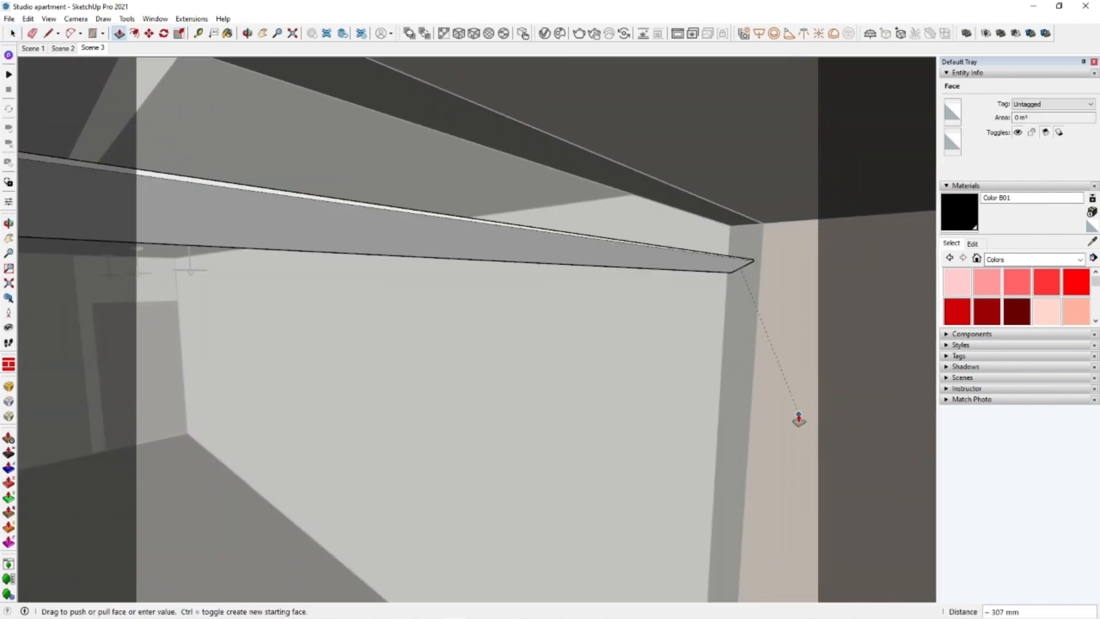
middle_drag(799, 419, 656, 338)
click(650, 335)
Paint the whole slat with the black Color B01 material and close its group
key(space)
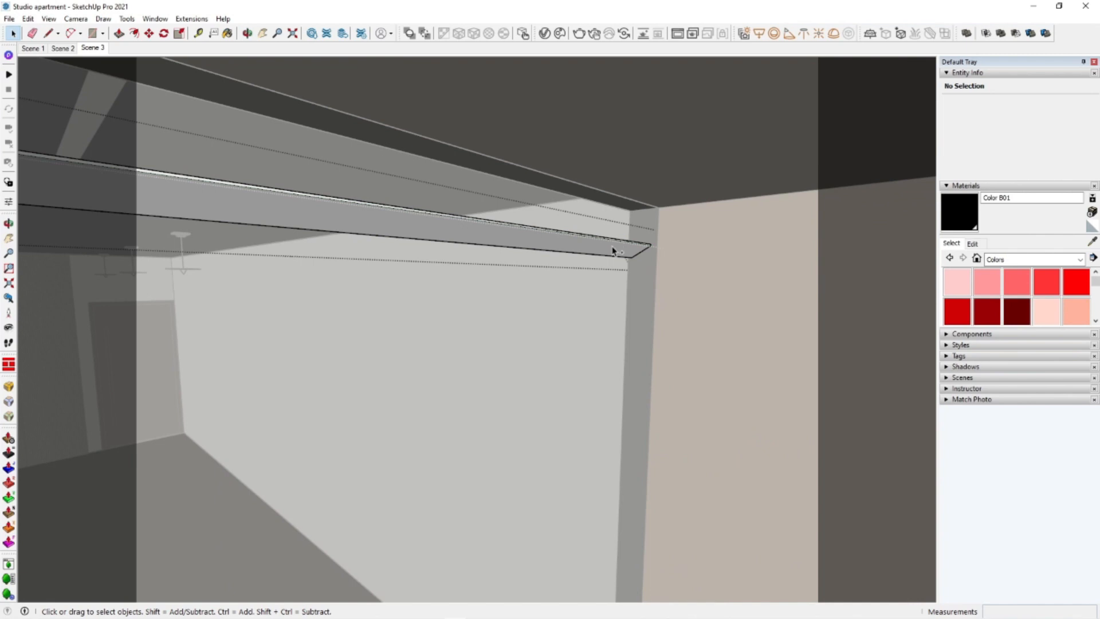
triple_click(613, 250)
click(600, 247)
key(space)
click(685, 284)
click(632, 250)
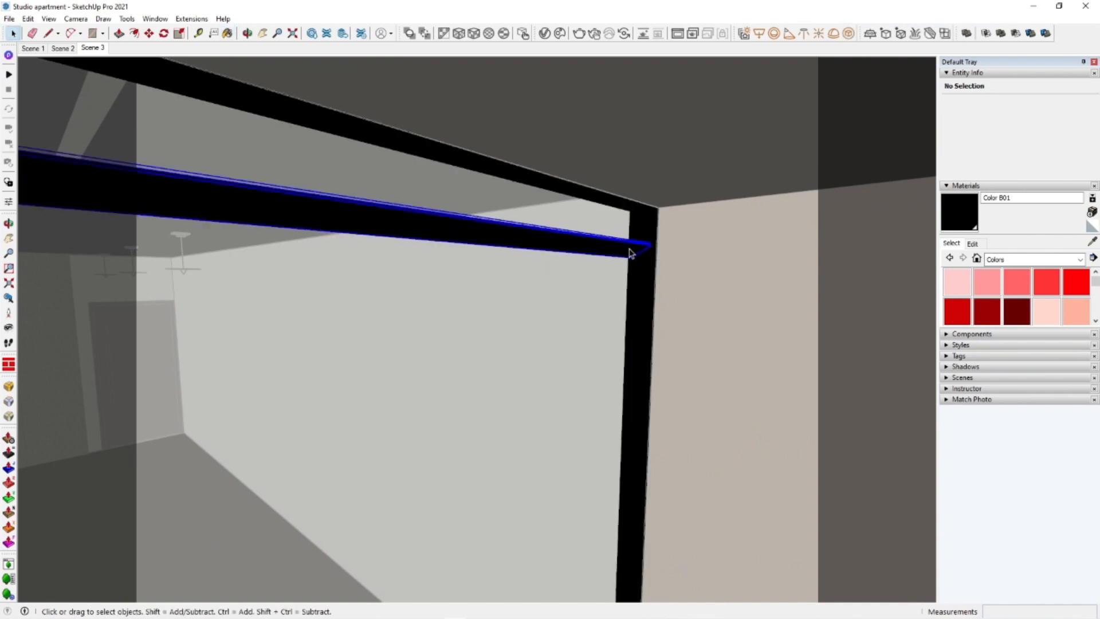
Copy the slat straight down to the lower inner corner of the door frame
scroll(633, 252, up, 1)
key(m)
scroll(634, 253, up, 2)
middle_drag(664, 245, 443, 325)
scroll(444, 327, down, 3)
shift+middle_drag(486, 405, 477, 350)
scroll(470, 344, down, 2)
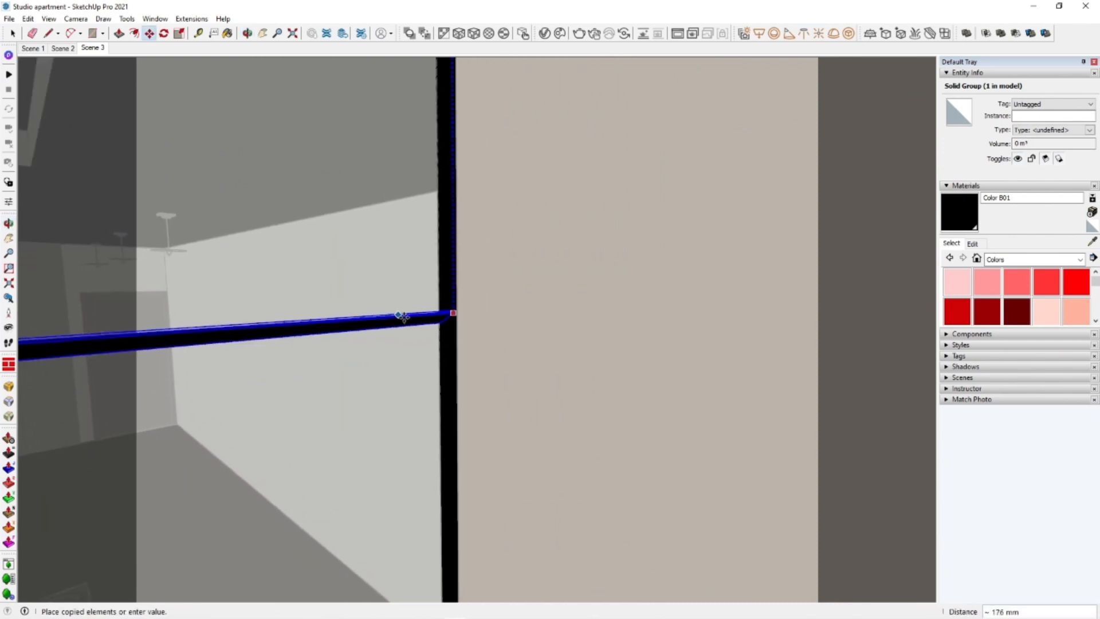
shift+middle_drag(400, 317, 363, 250)
shift+middle_drag(383, 388, 414, 326)
scroll(413, 326, down, 1)
scroll(423, 474, up, 1)
click(426, 470)
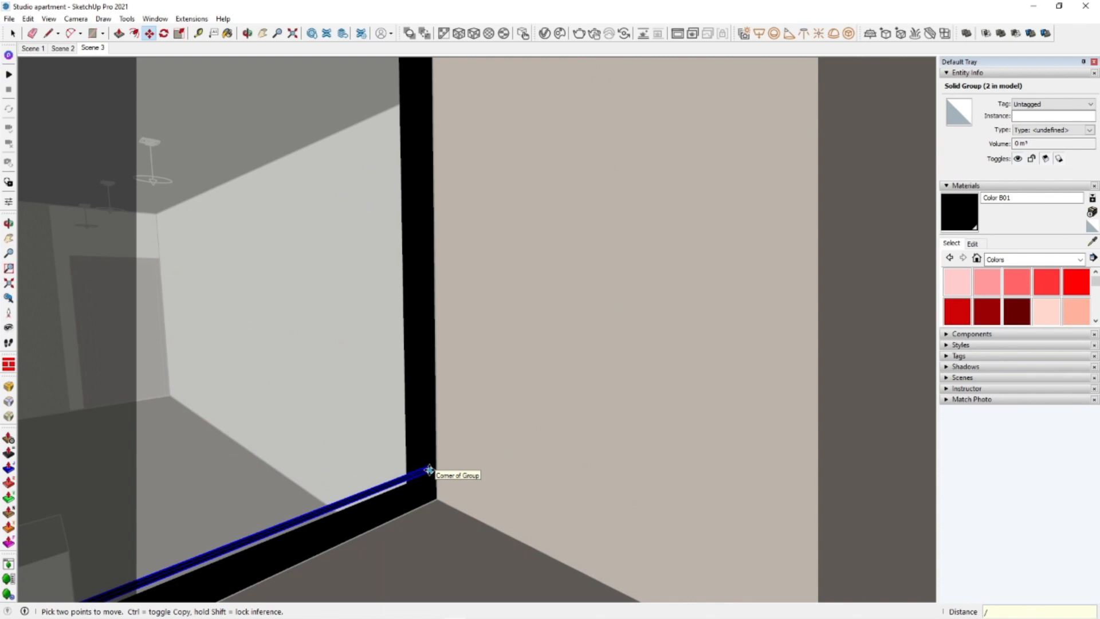
Distribute slat copies evenly between the two slats, trying divisions of 10 and 20 before using 30
text(/10)
key(Return)
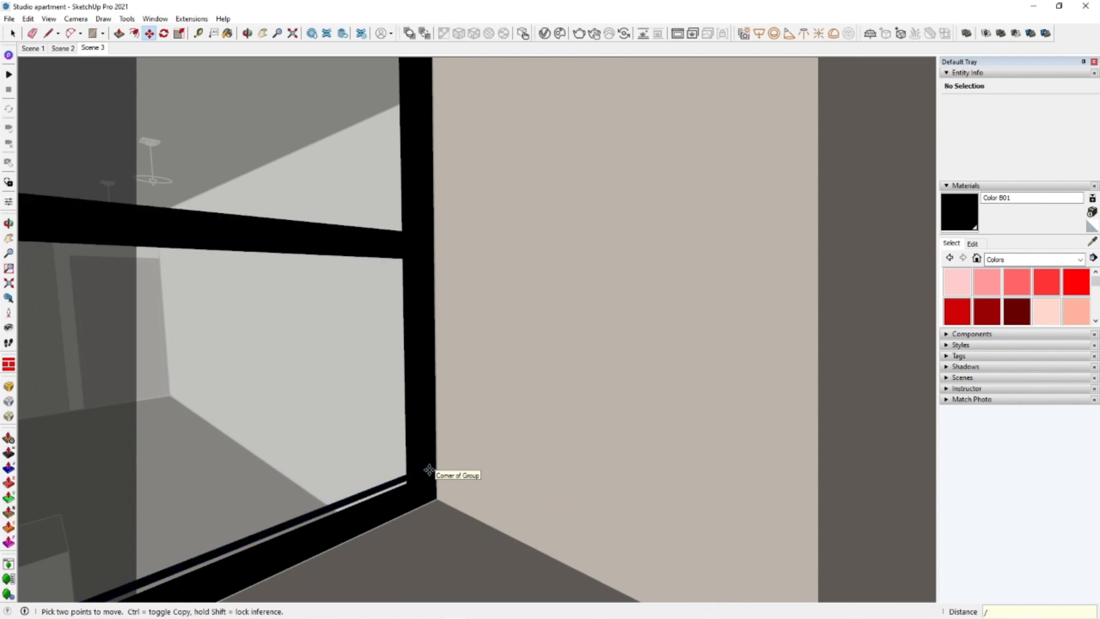
text(/20)
key(Return)
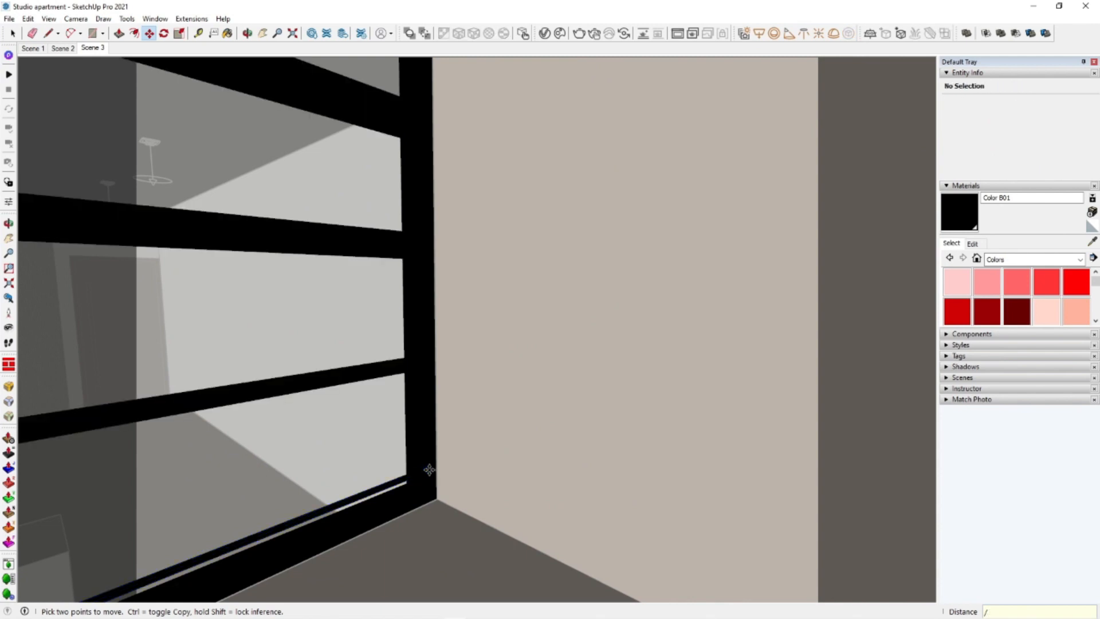
text(/30)
key(Return)
key(space)
middle_drag(502, 431, 469, 336)
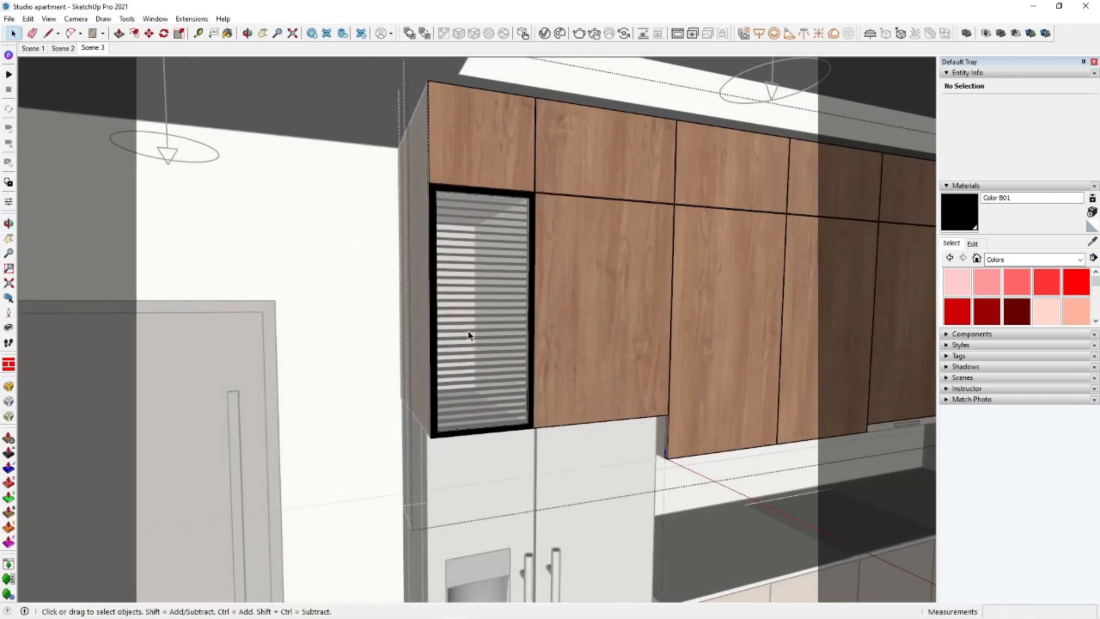
Sample the LED_3200k material from the room's existing light strip
middle_drag(300, 265, 462, 278)
mouse_move(534, 339)
shift+middle_down()
mouse_move(368, 289)
mouse_move(474, 438)
mouse_move(445, 263)
mouse_move(526, 295)
mouse_move(599, 243)
shift+middle_up()
scroll(362, 295, down, 4)
click(1093, 242)
scroll(581, 245, up, 5)
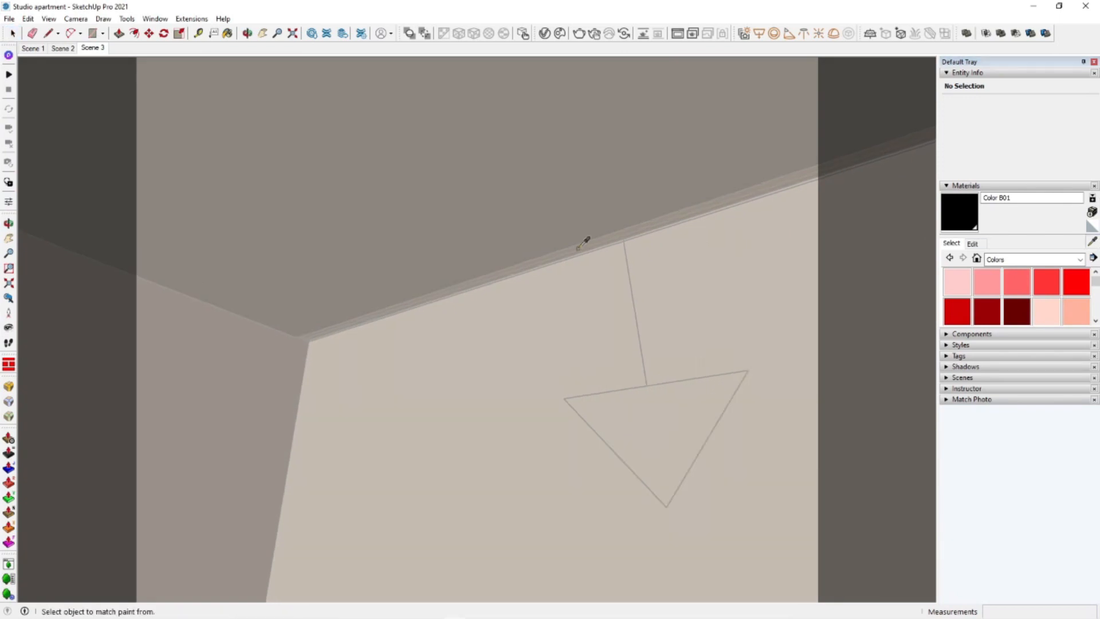
click(608, 232)
Copy the glass cabinet's inner top edge a short distance inward to outline a narrow strip
scroll(653, 332, down, 5)
mouse_move(584, 344)
middle_down()
mouse_move(479, 265)
mouse_move(332, 344)
mouse_move(262, 259)
middle_up()
scroll(272, 286, up, 5)
key(space)
mouse_move(285, 312)
middle_down()
mouse_move(401, 329)
mouse_move(451, 318)
mouse_move(327, 326)
mouse_move(307, 302)
mouse_move(327, 290)
middle_up()
scroll(402, 329, up, 3)
triple_click(327, 289)
click(321, 328)
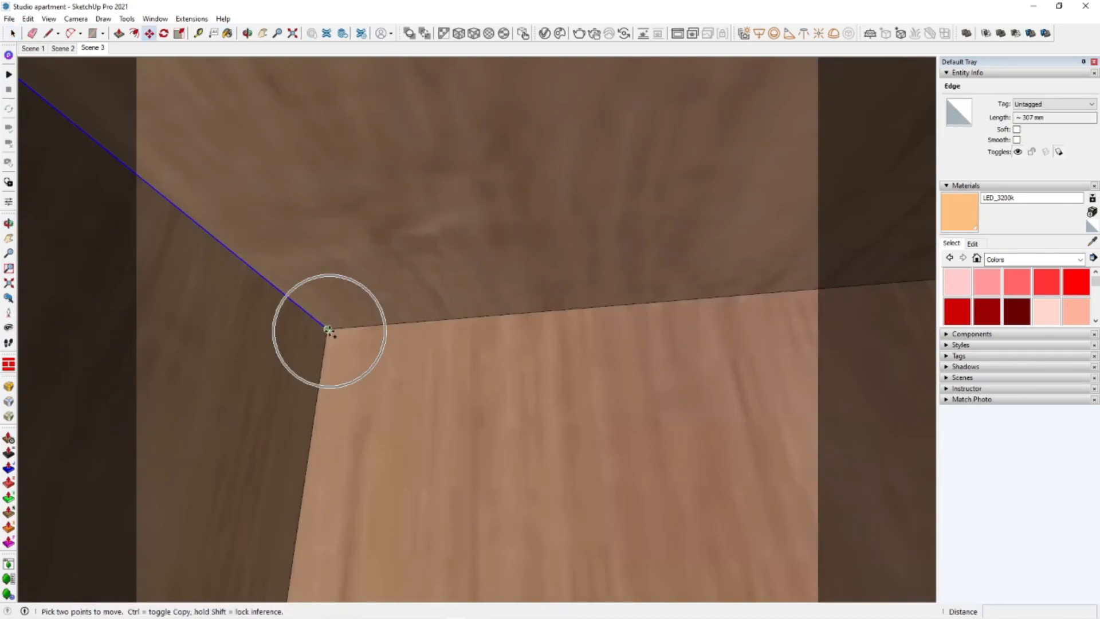
click(327, 329)
key(ctrl)
click(407, 327)
Push the narrow strip's face slightly and paint it with LED_3200k
key(p)
scroll(356, 317, up, 1)
click(357, 317)
click(357, 309)
key(b)
click(357, 309)
mouse_move(461, 300)
middle_down()
mouse_move(235, 313)
mouse_move(321, 319)
middle_up()
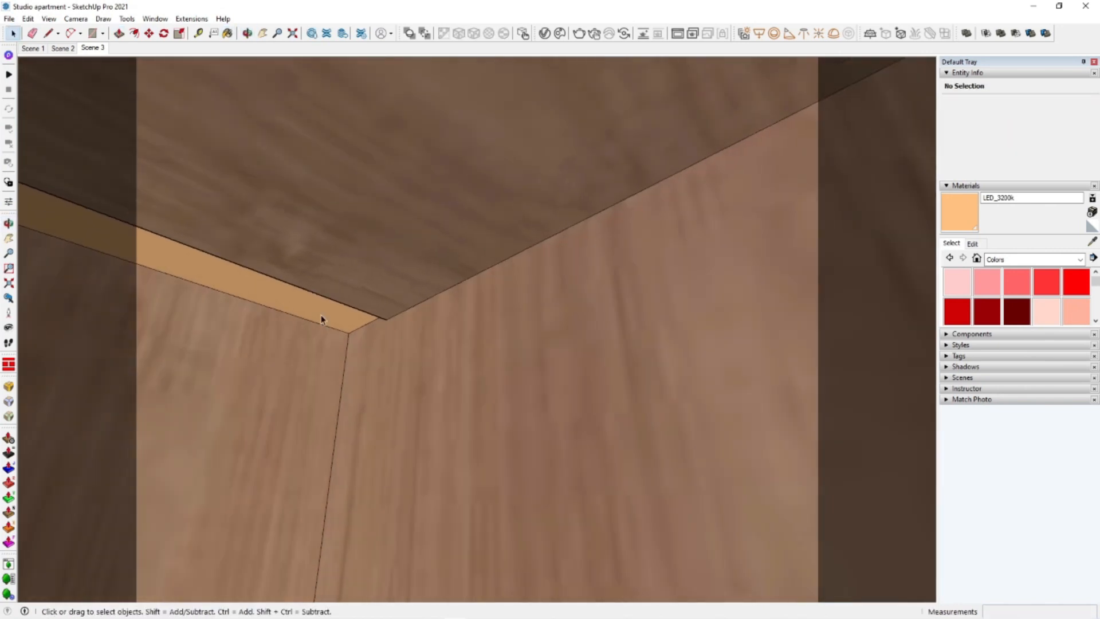
Place a V-Ray rectangle light across the inside top of the glass cabinet
middle_drag(387, 325, 329, 442)
click(788, 391)
click(290, 493)
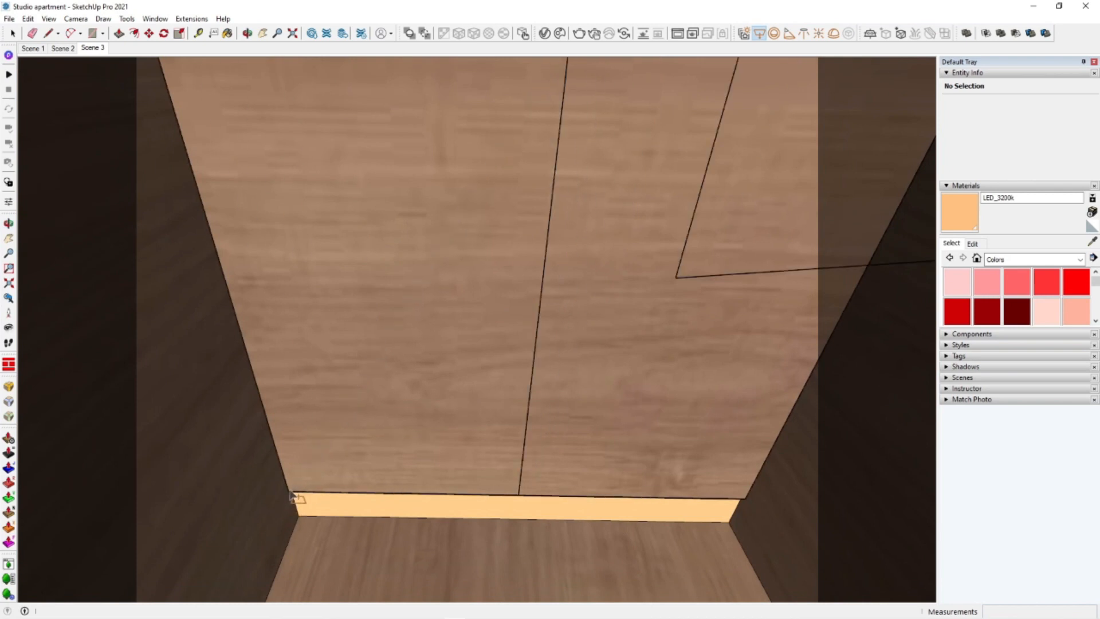
click(523, 454)
Offset the rectangle light from the cabinet's inner top corner with moves of 10 mm and 5 mm
middle_drag(523, 453, 644, 472)
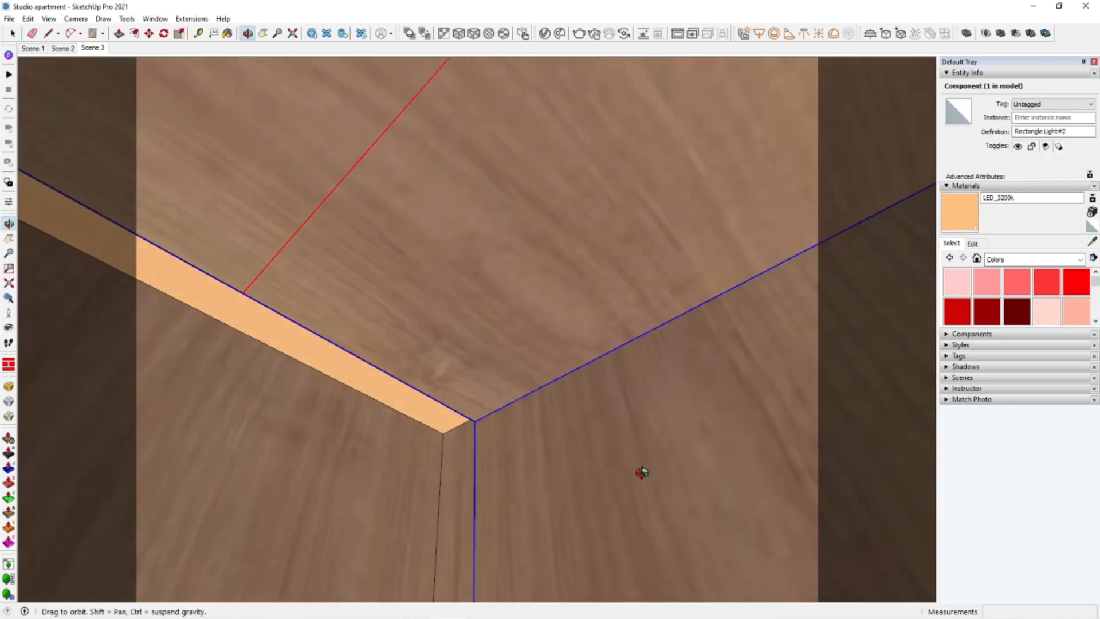
scroll(472, 431, up, 2)
click(475, 425)
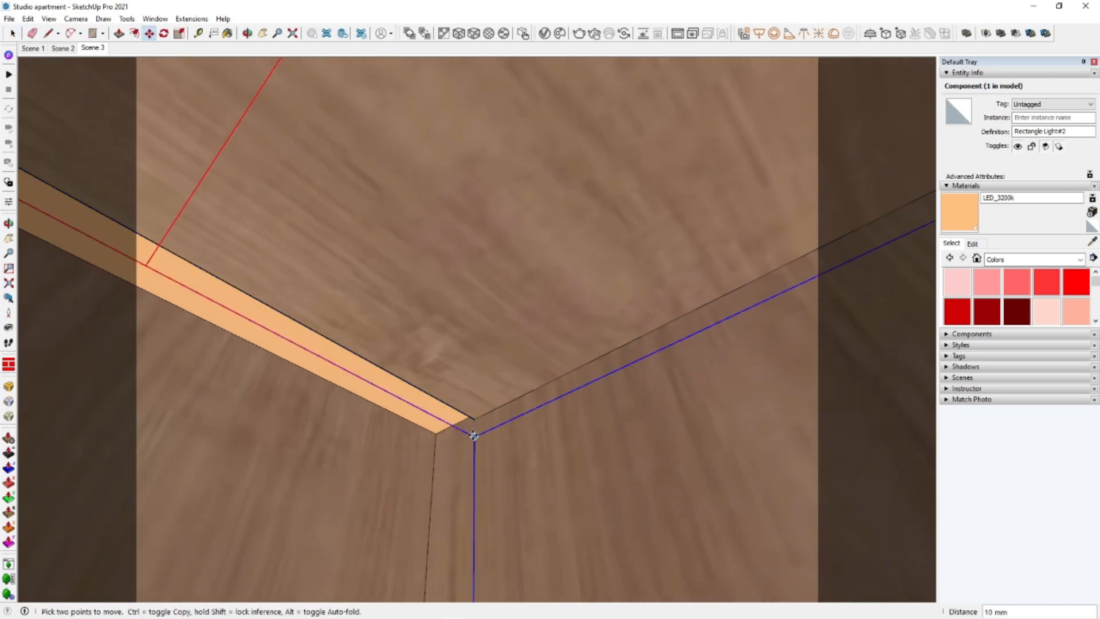
middle_drag(475, 435, 565, 441)
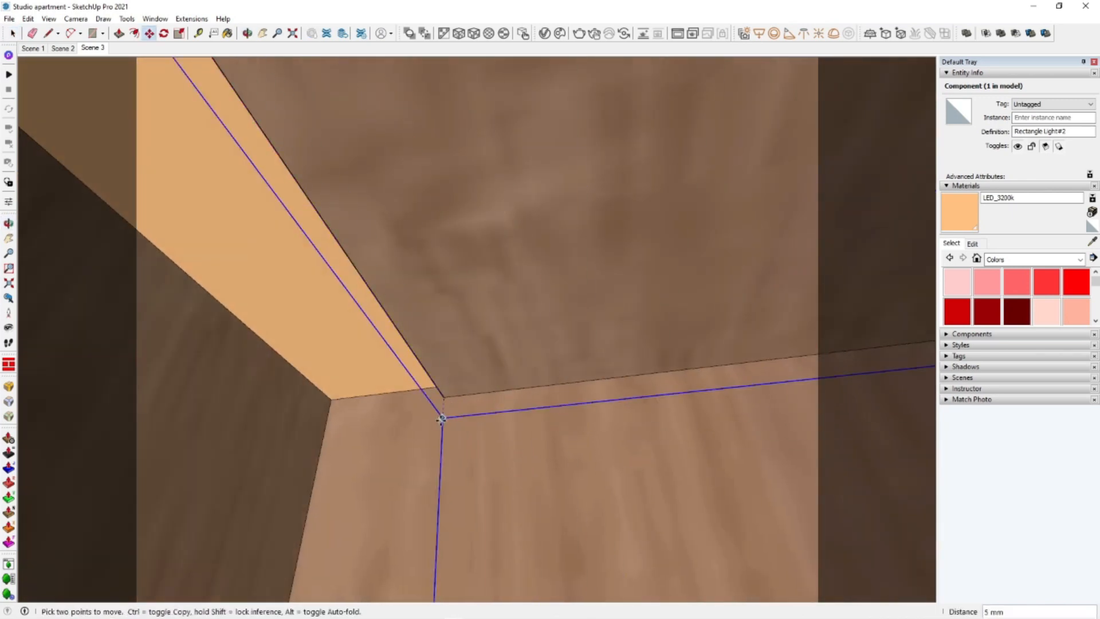
click(443, 417)
scroll(443, 418, down, 2)
middle_drag(443, 417, 492, 364)
key(s)
middle_drag(366, 336, 483, 319)
key(space)
Leave the cabinet group and render the slatted cabinet above the refrigerator in V-Ray to check its lighting
scroll(394, 279, down, 5)
scroll(394, 279, down, 10)
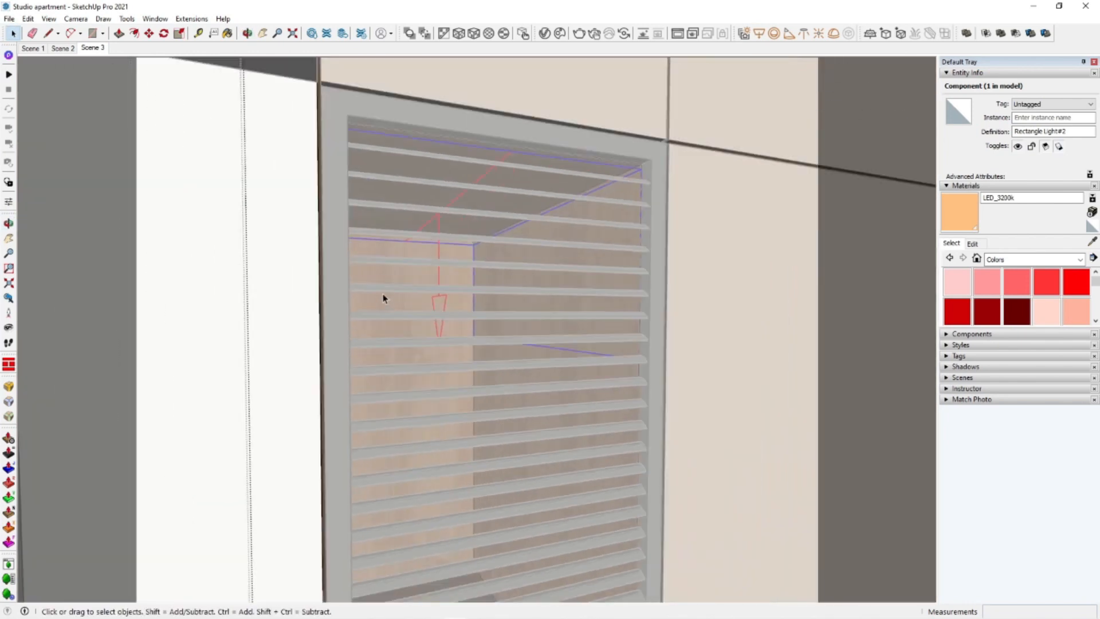
click(263, 300)
middle_drag(479, 432, 458, 414)
scroll(278, 245, down, 3)
middle_drag(500, 370, 519, 318)
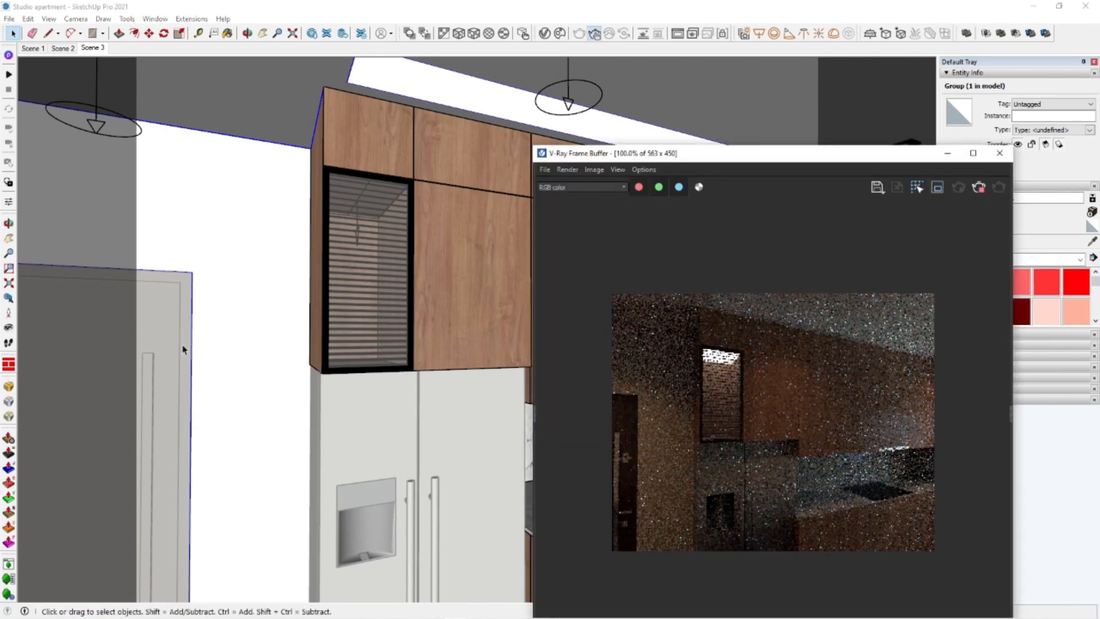
Enter the glass cabinet's group above the refrigerator and select the rectangle light under its inner top
right_click(174, 317)
click(241, 328)
scroll(457, 265, up, 10)
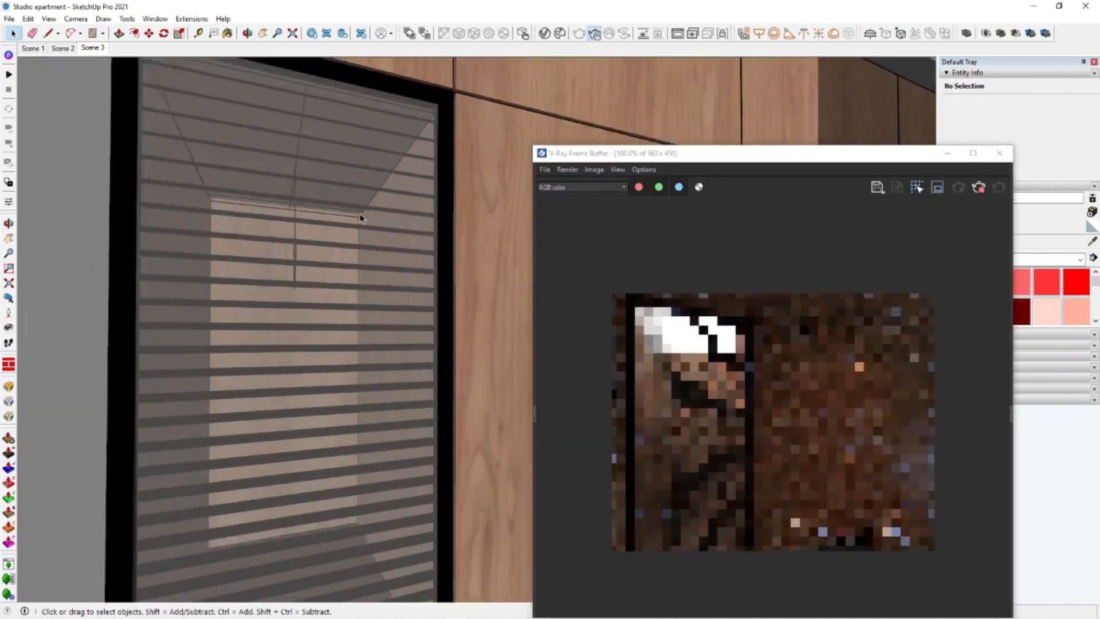
scroll(332, 183, up, 5)
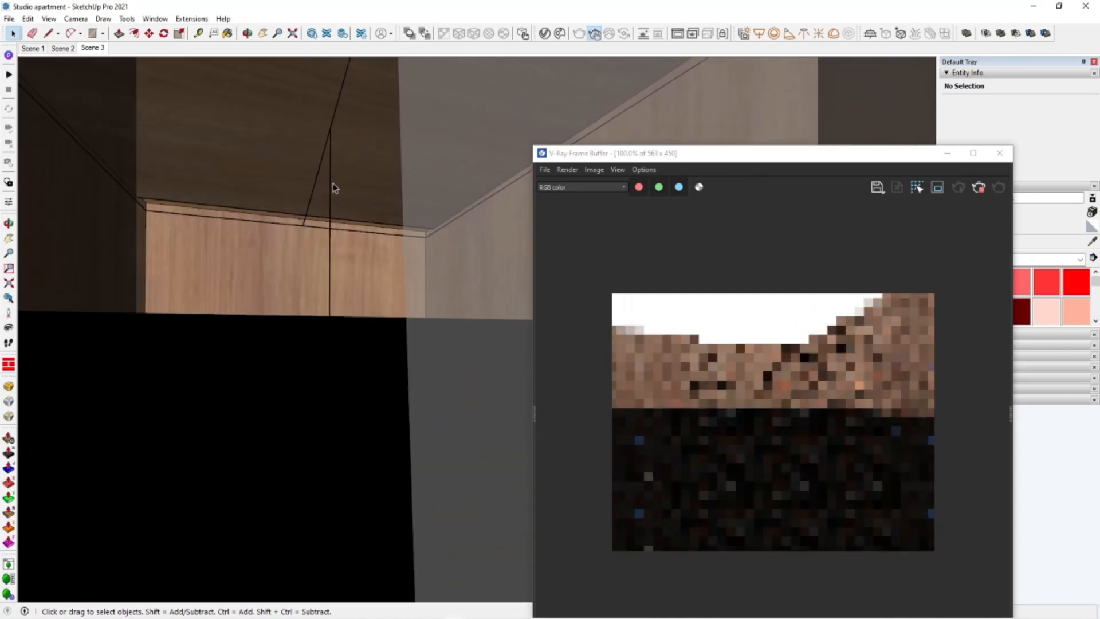
click(330, 235)
double_click(330, 234)
triple_click(330, 235)
click(327, 243)
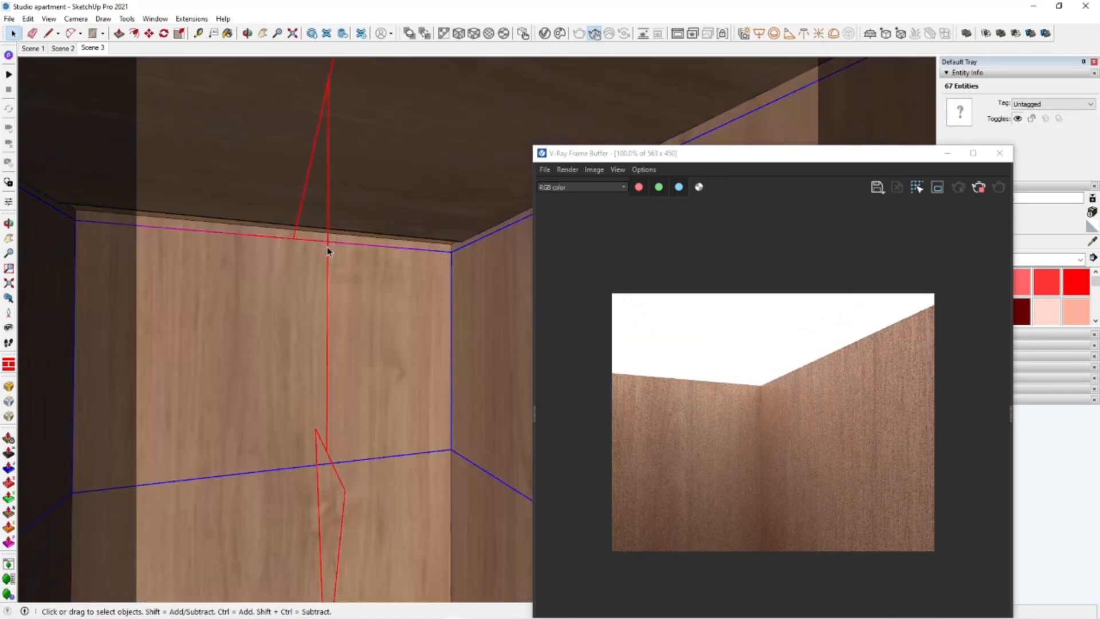
Show the settings of Rectangle Light#2 in the V-Ray Asset Editor and make the light invisible
click(544, 33)
click(98, 351)
drag(138, 156, 317, 132)
click(358, 467)
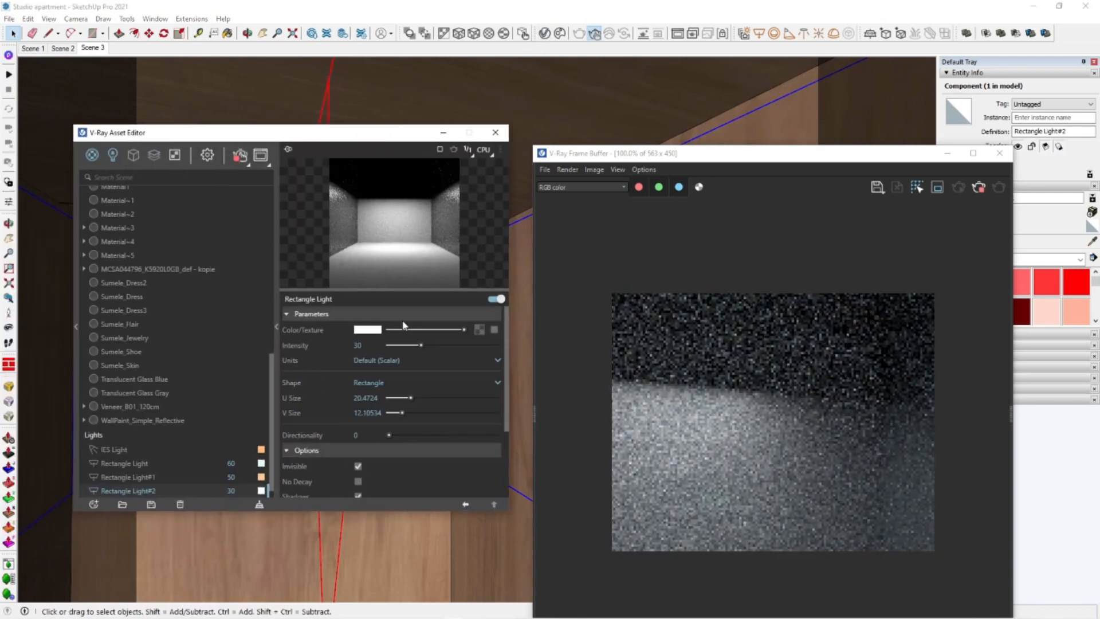
Set the cabinet light's colour to a warm orange of 2983 K and its intensity to 38.9
click(370, 330)
text(3500)
key(Return)
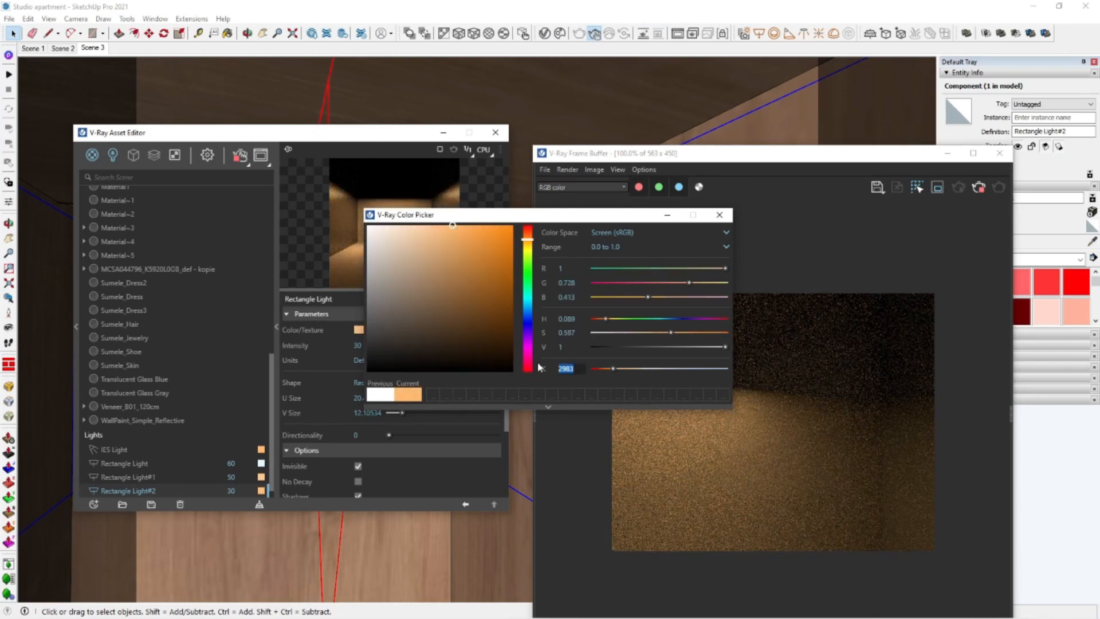
click(720, 214)
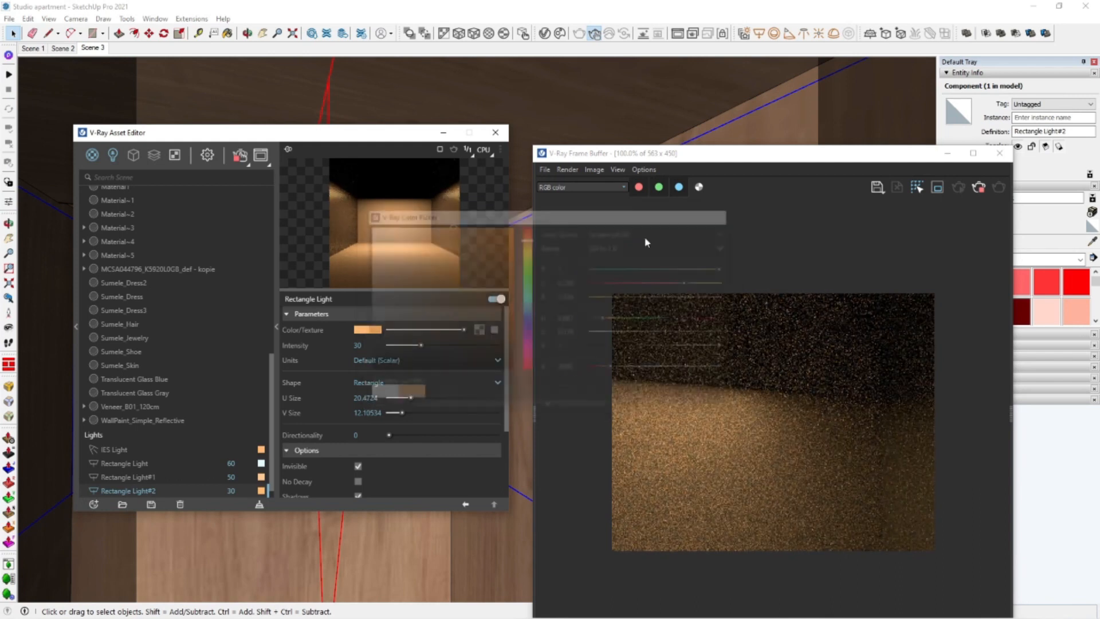
click(429, 345)
click(278, 325)
click(267, 129)
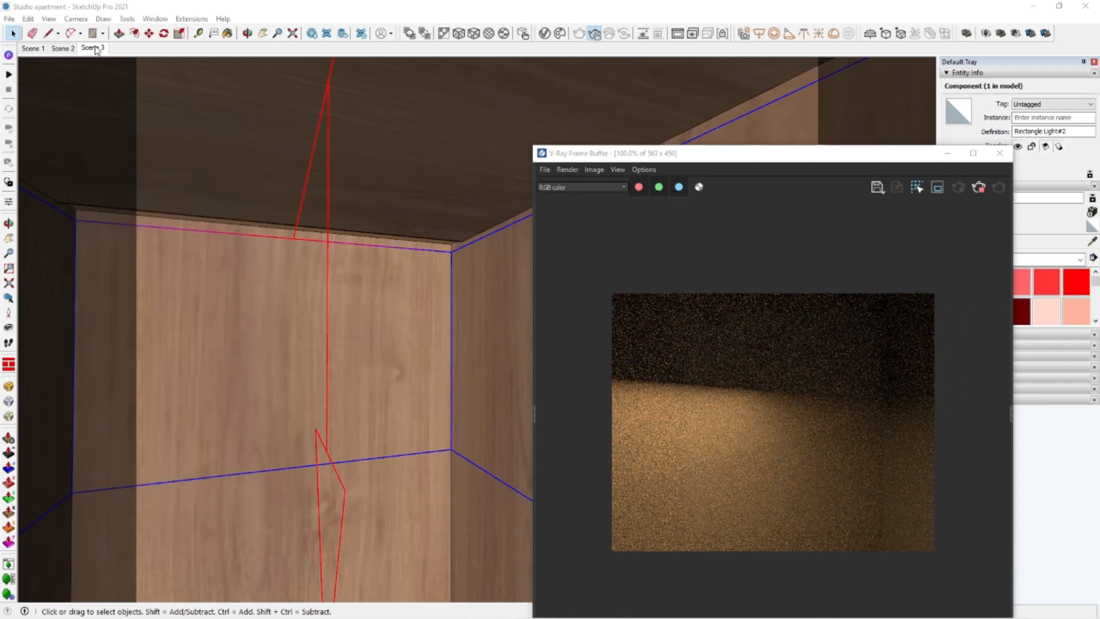
Return to Scene 3, leave the nested cabinet groups and dismiss the V-Ray Frame Buffer
click(93, 48)
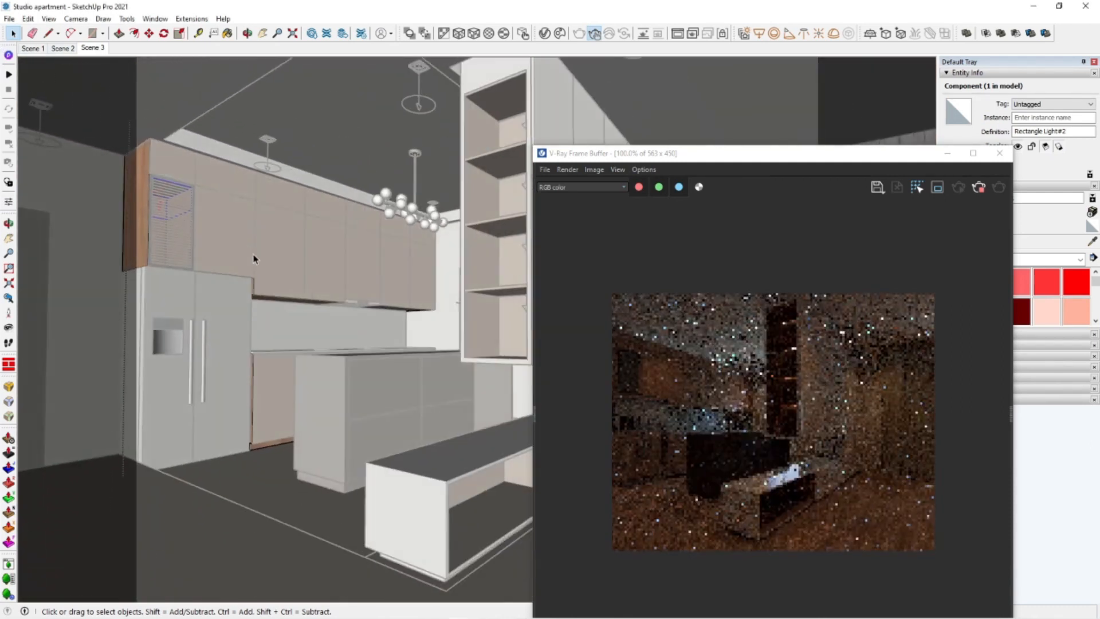
right_click(63, 143)
click(86, 152)
right_click(87, 172)
click(94, 180)
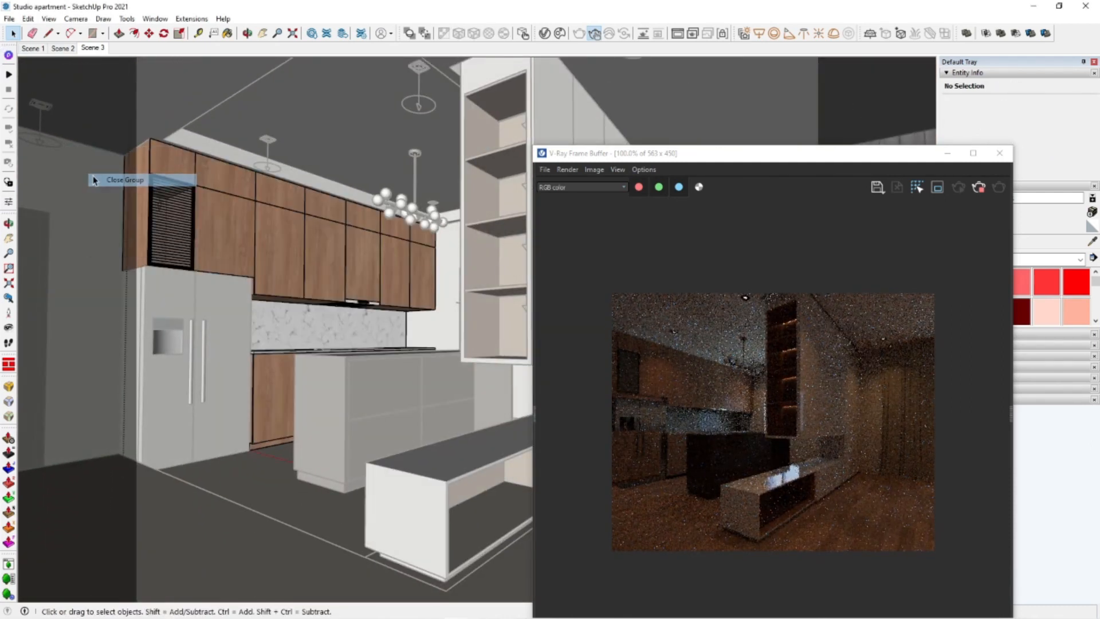
click(1000, 154)
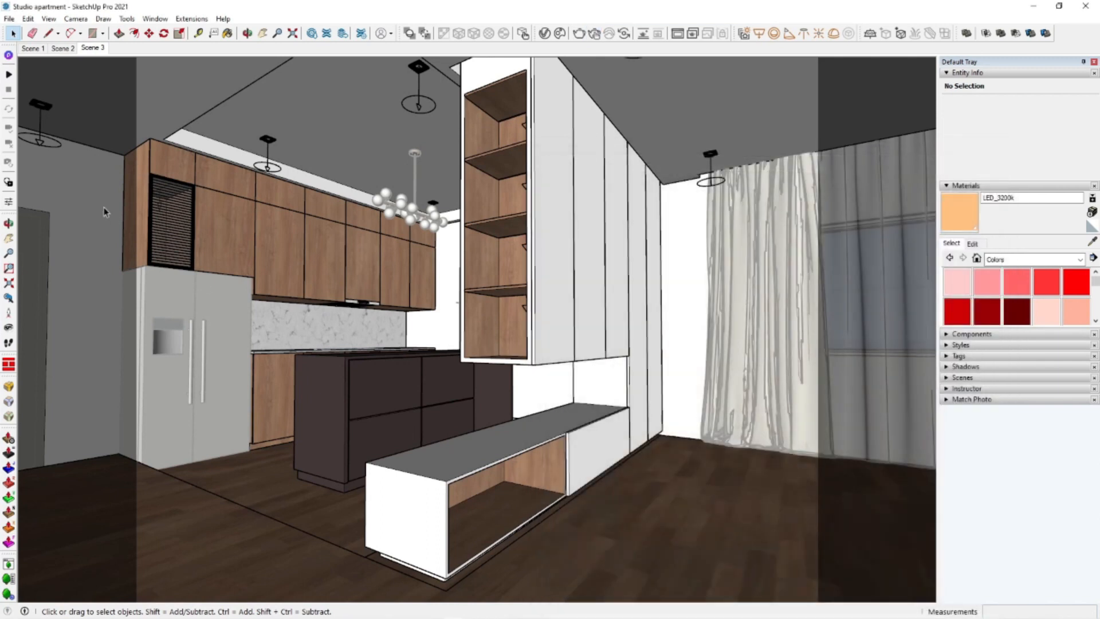
Leave the remaining open groups and render Scene 3 in V-Ray to check the glass cabinet's lighting up close
right_click(105, 207)
click(149, 215)
double_click(836, 297)
right_click(648, 211)
click(677, 217)
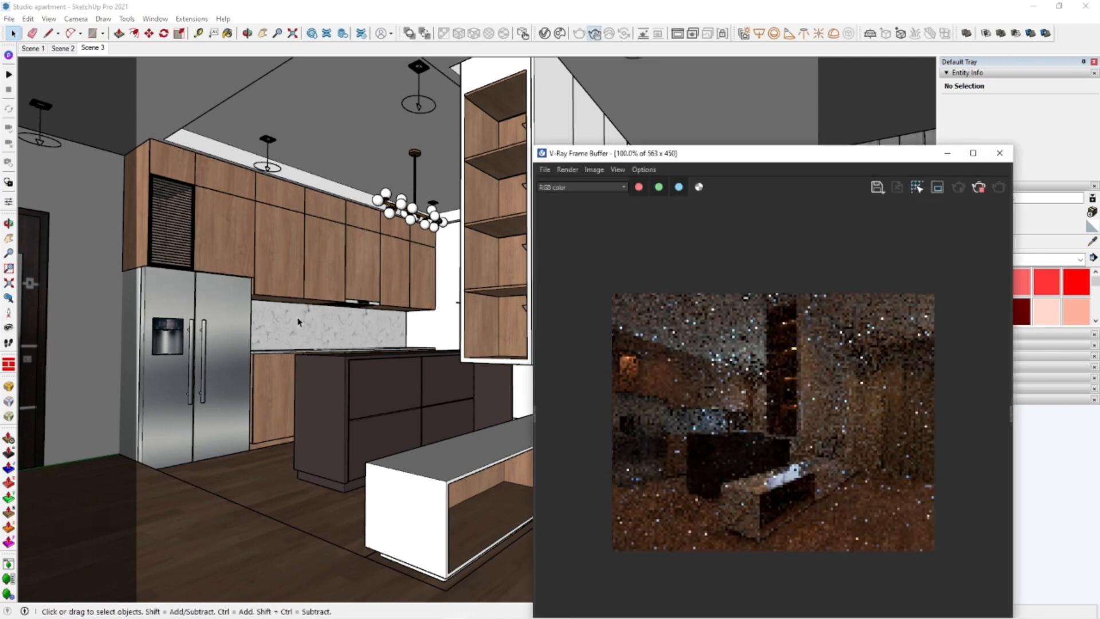
scroll(624, 378, up, 2)
scroll(626, 377, down, 1)
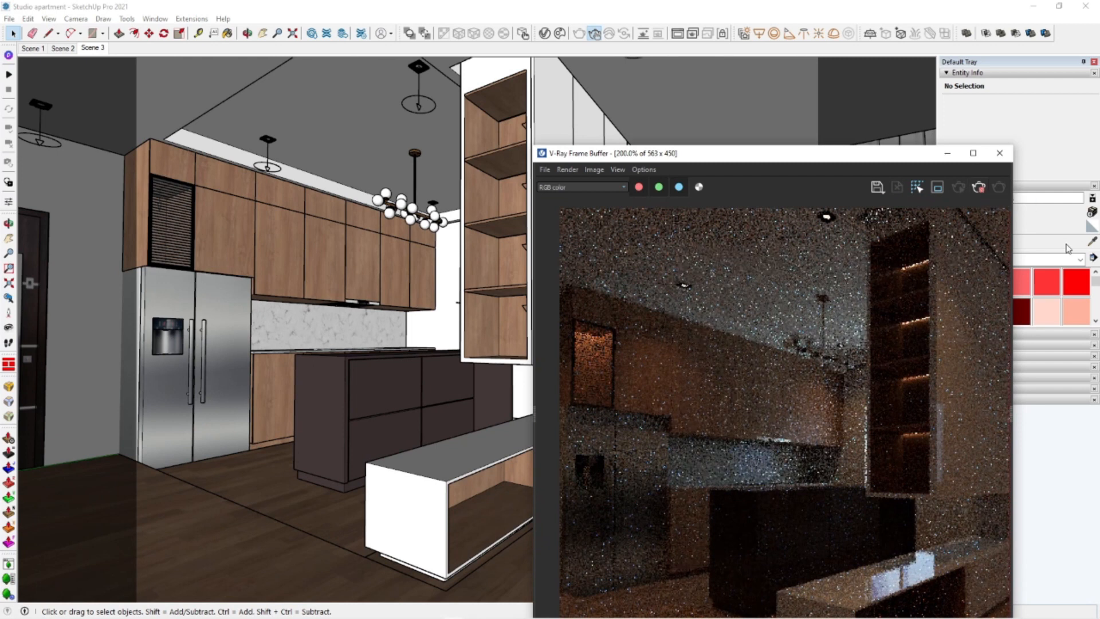
Set the Metalness of the refrigerator's K5920D1 - kopie material to 0.65, keeping Reflection Glossiness at 1
click(545, 34)
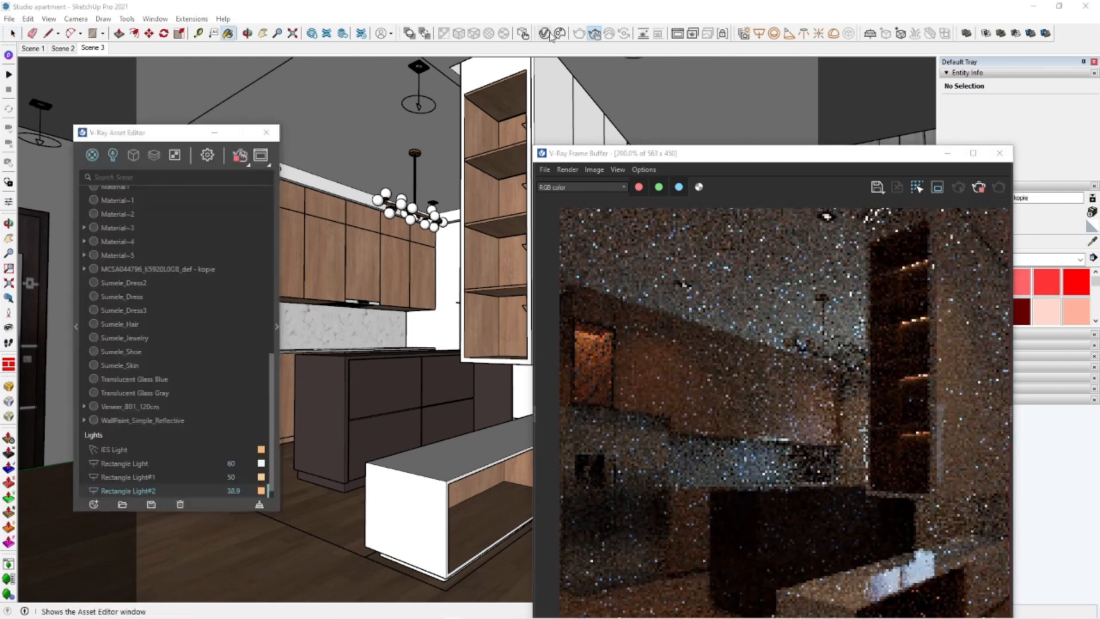
click(277, 326)
click(363, 366)
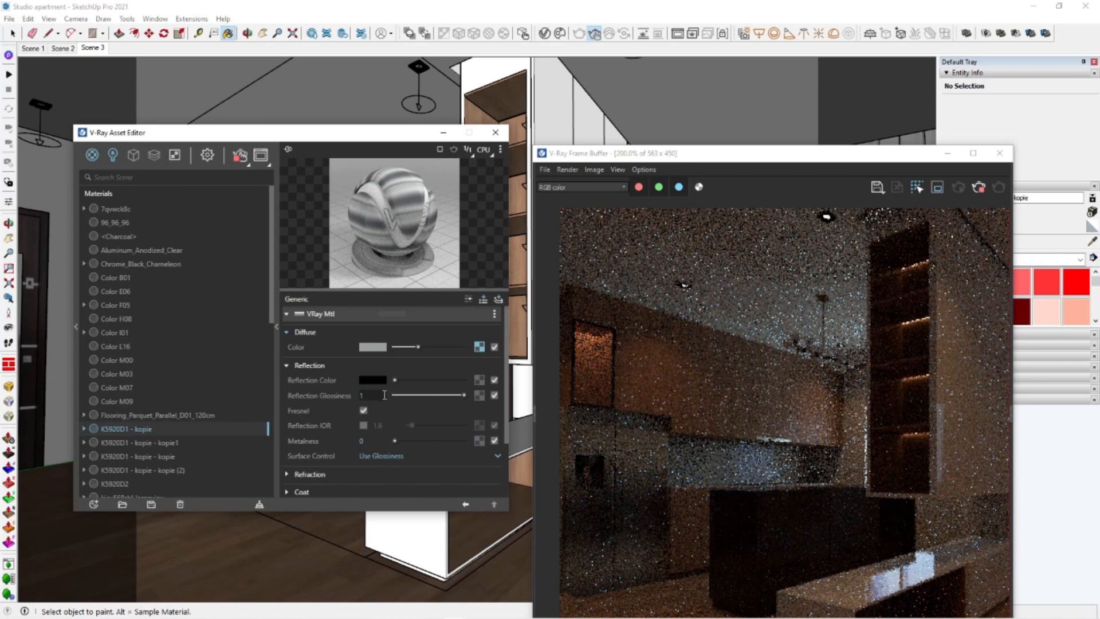
drag(396, 441, 437, 444)
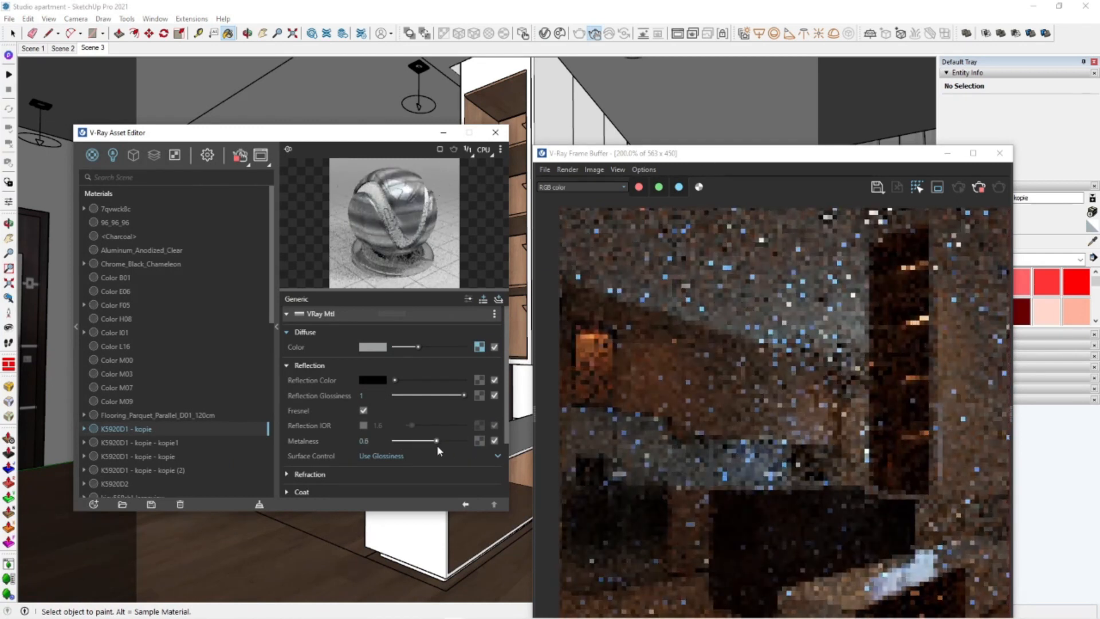
click(447, 440)
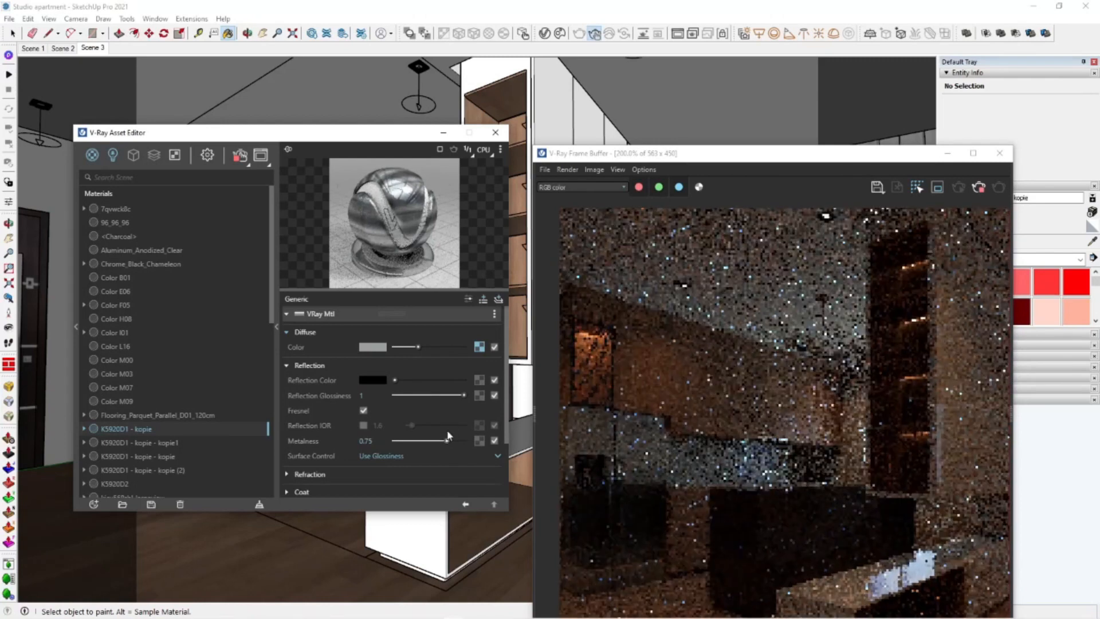
drag(454, 395, 466, 395)
drag(447, 441, 441, 443)
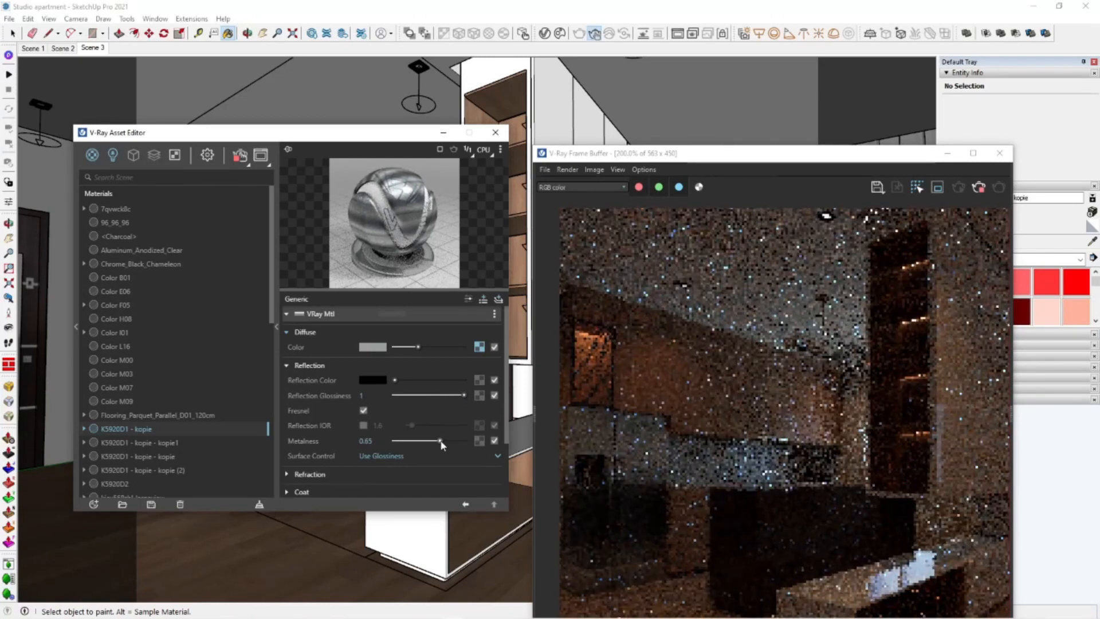
Sample the refrigerator material K5920D1 - kopie - kopie1, raise its Reflection Color to light grey, and end the render preview
drag(328, 133, 494, 132)
click(1092, 242)
click(169, 339)
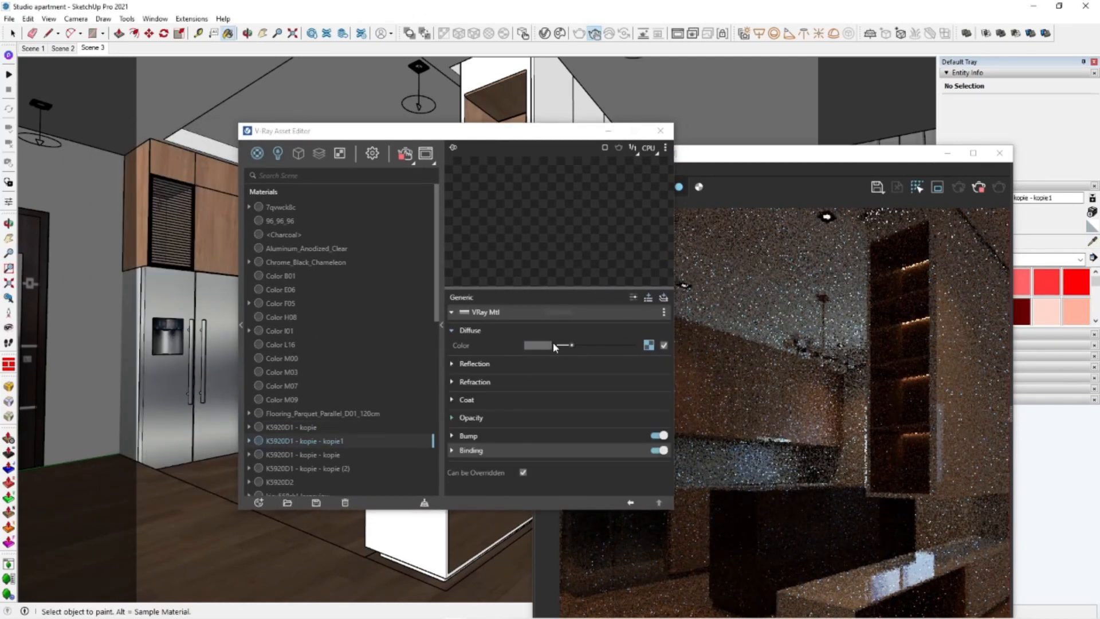
click(564, 382)
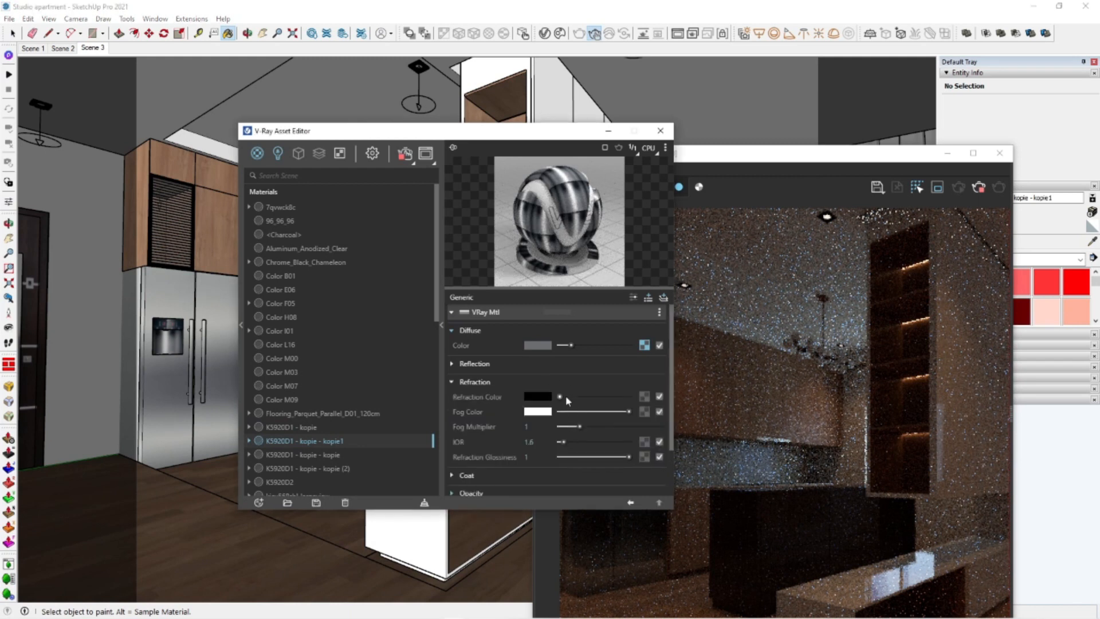
click(544, 382)
click(530, 366)
click(594, 379)
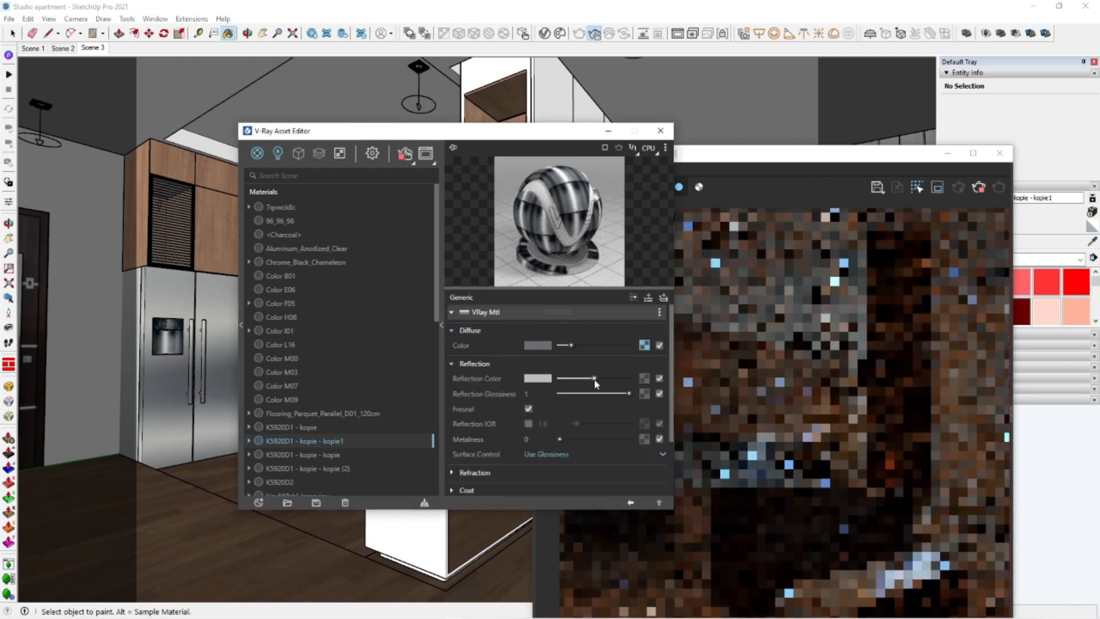
drag(521, 137, 555, 146)
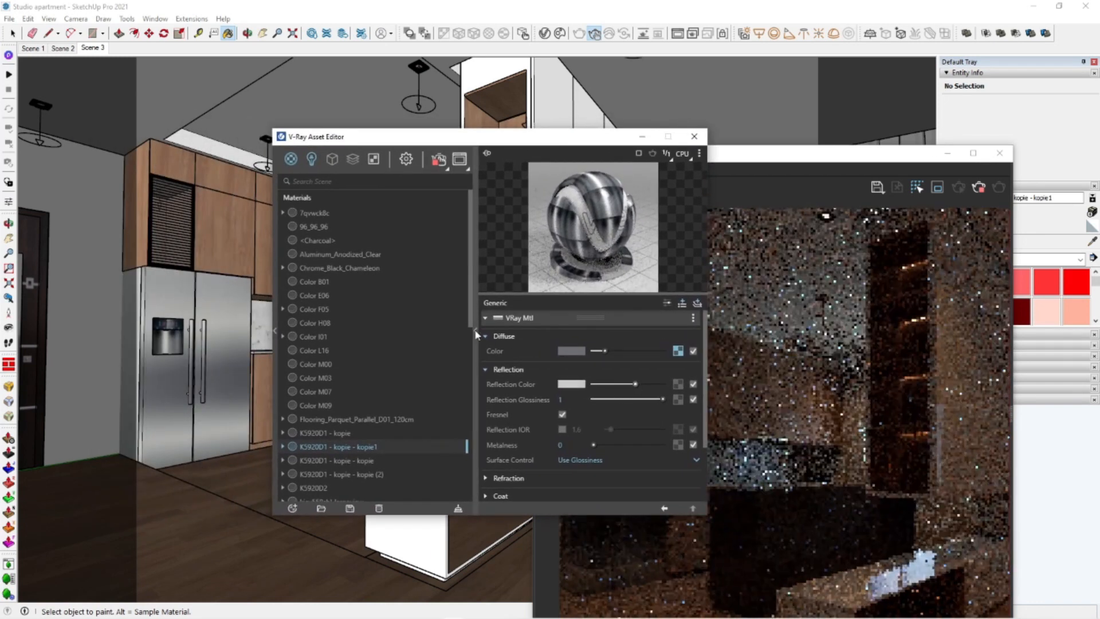
click(475, 331)
click(471, 139)
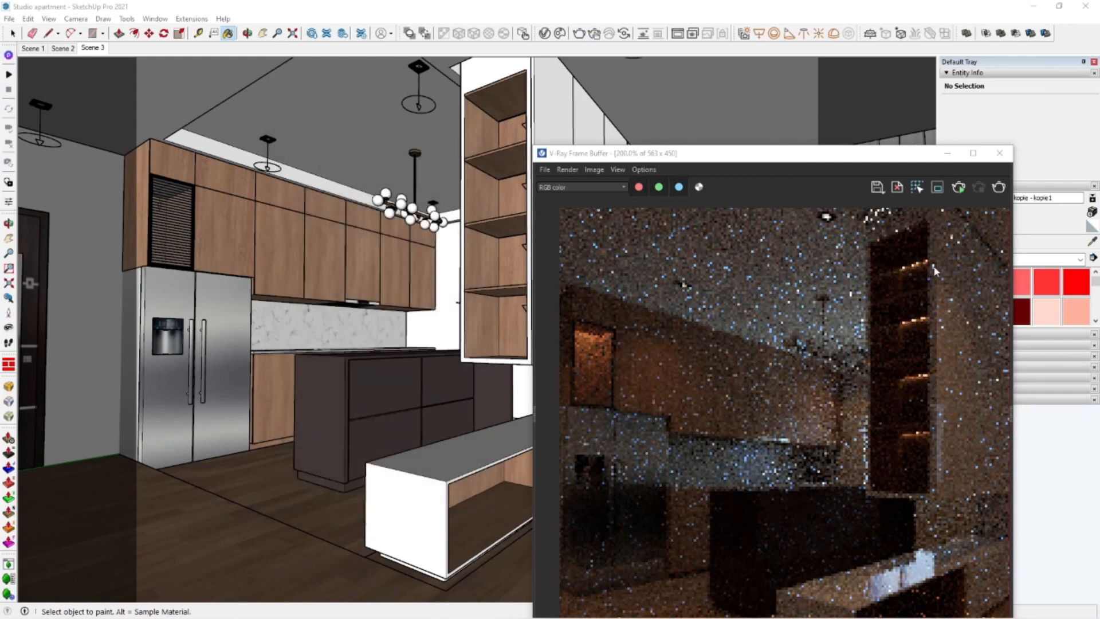
click(1000, 153)
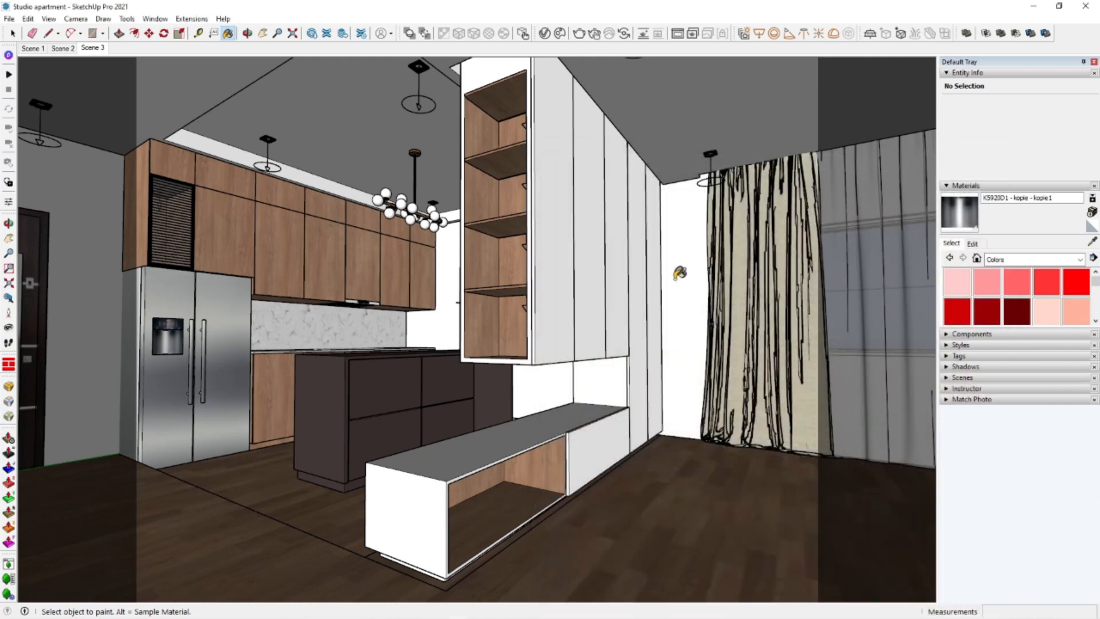
mouse_move(572, 370)
middle_down()
mouse_move(544, 369)
mouse_move(592, 367)
middle_up()
drag(628, 379, 559, 362)
key(space)
click(92, 48)
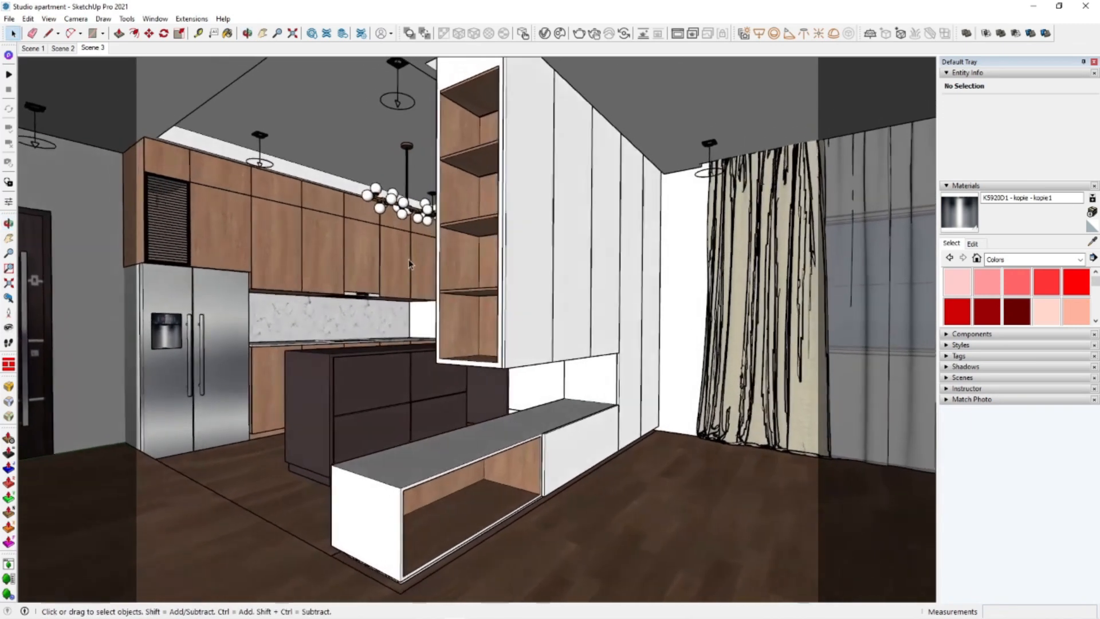
Import the SNK_0027 sink model from the lesson's sink folder and place it on the floor beside the kitchen island
click(94, 611)
click(280, 285)
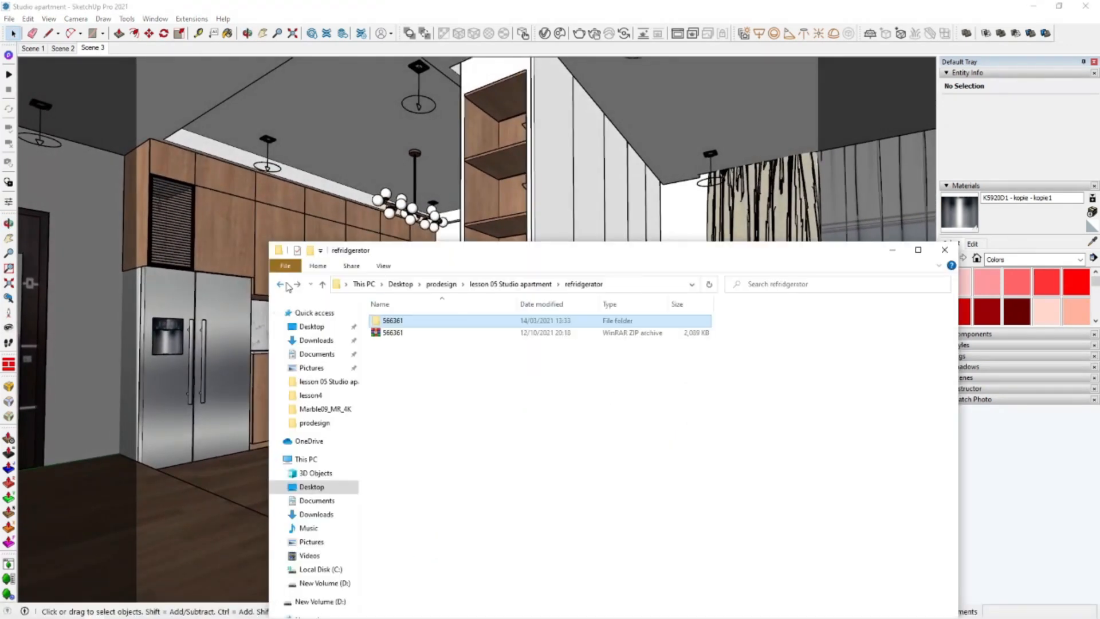
click(281, 284)
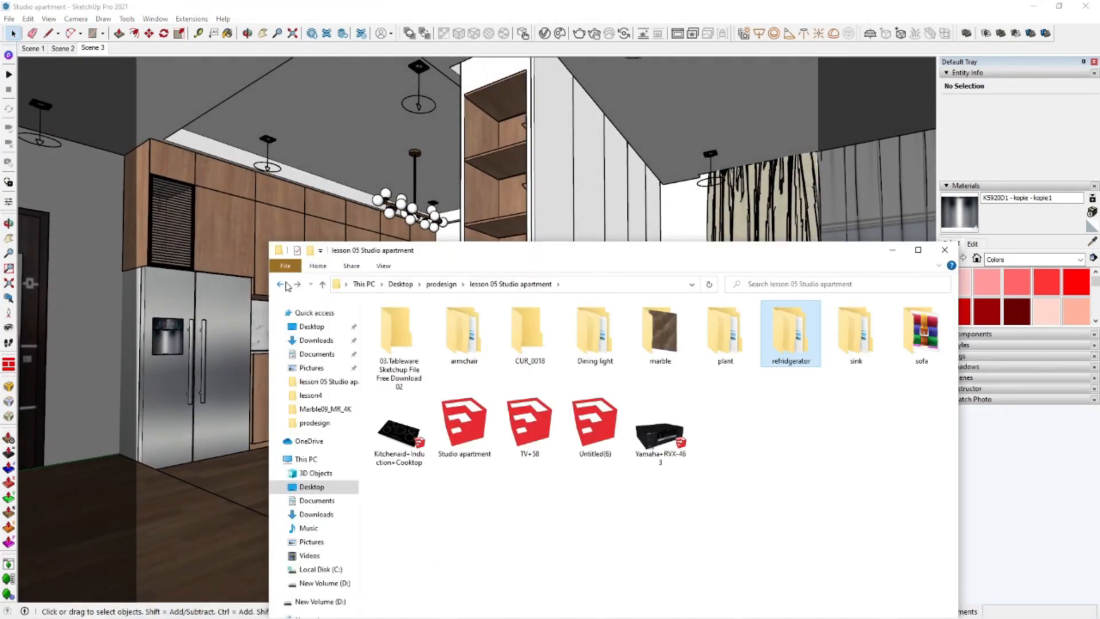
double_click(518, 342)
click(280, 284)
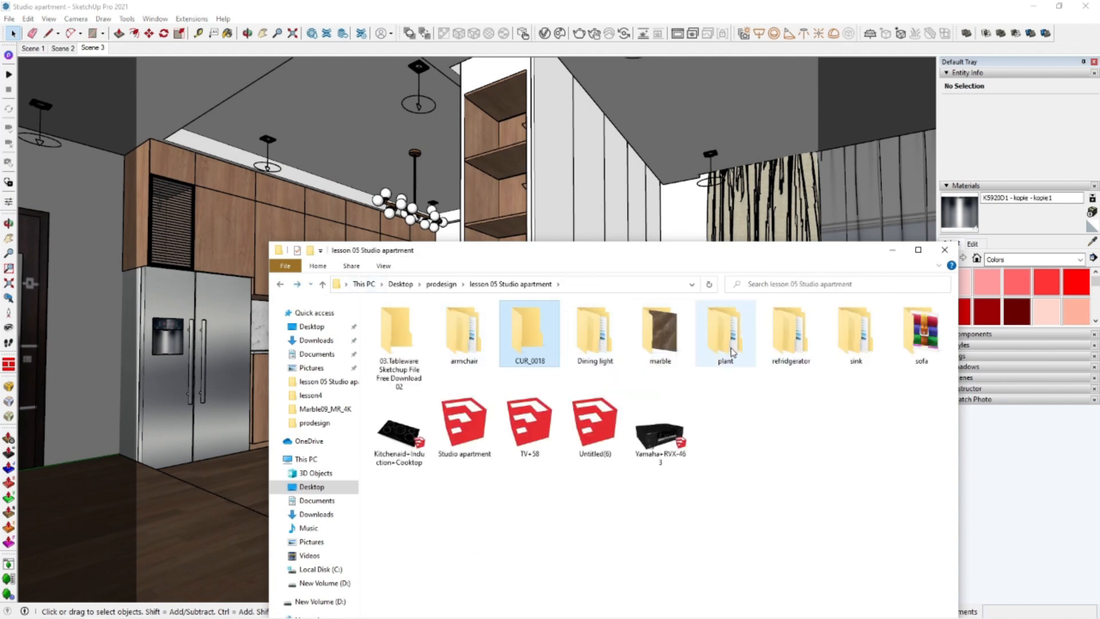
double_click(850, 347)
double_click(398, 321)
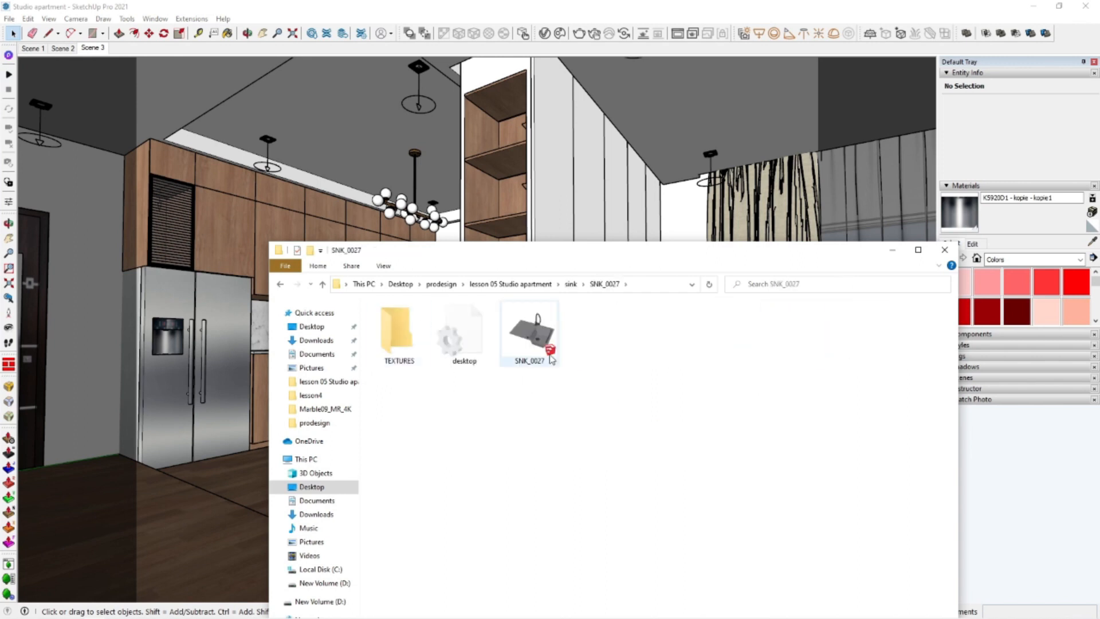
drag(450, 249, 710, 252)
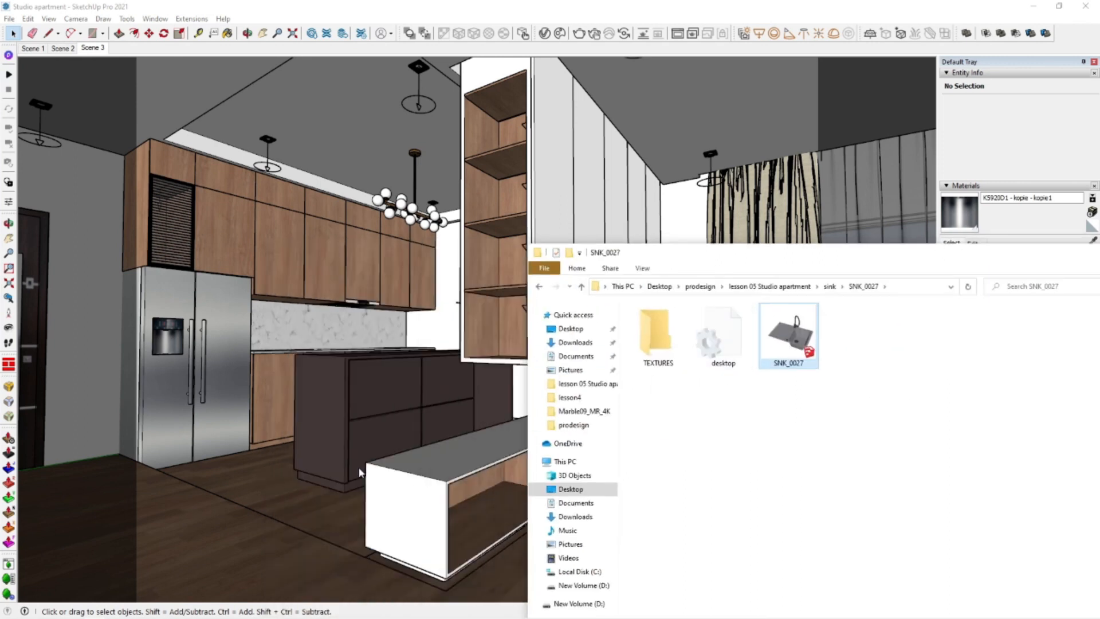
drag(304, 504, 307, 509)
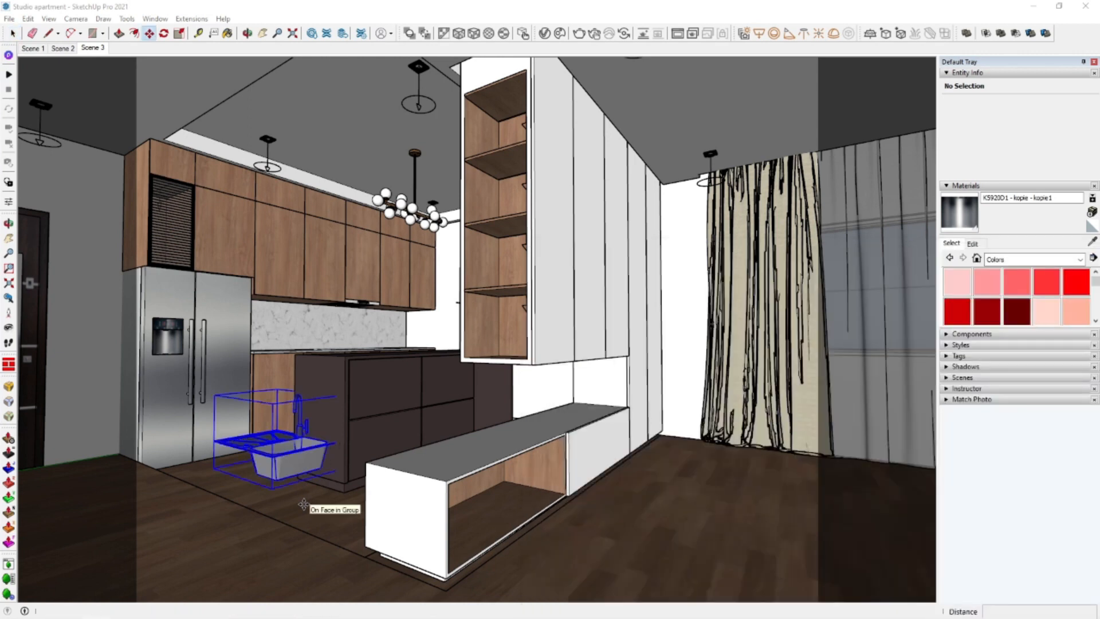
Rotate the imported sink horizontally on the floor near the end of the kitchen island
scroll(304, 502, up, 10)
middle_drag(355, 567, 445, 543)
key(q)
click(488, 554)
click(512, 563)
click(510, 496)
Move the sink from the floor up to the top of the kitchen island
key(m)
click(514, 546)
click(568, 189)
middle_drag(568, 189, 590, 288)
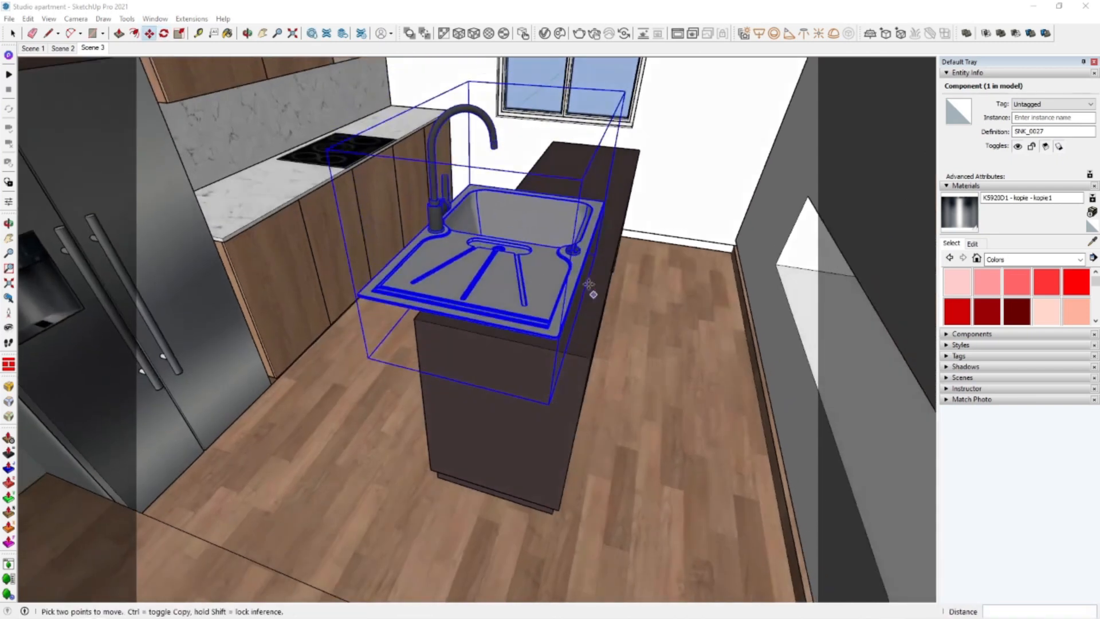
Rotate the sink 180 degrees about a point on the kitchen island's top
key(q)
click(572, 182)
click(600, 188)
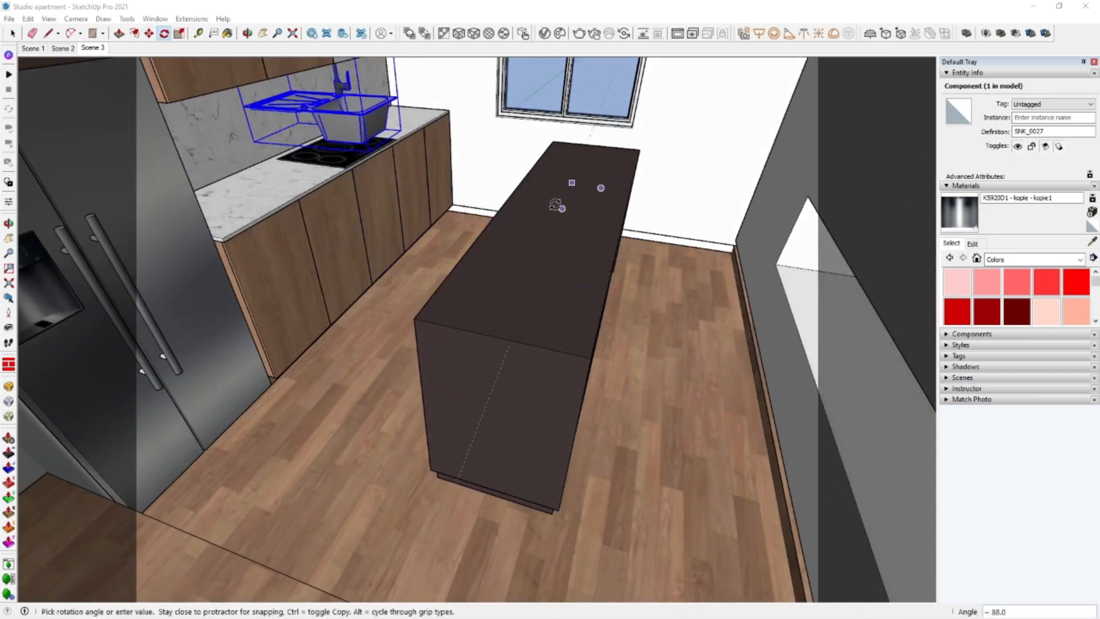
text(180)
key(Return)
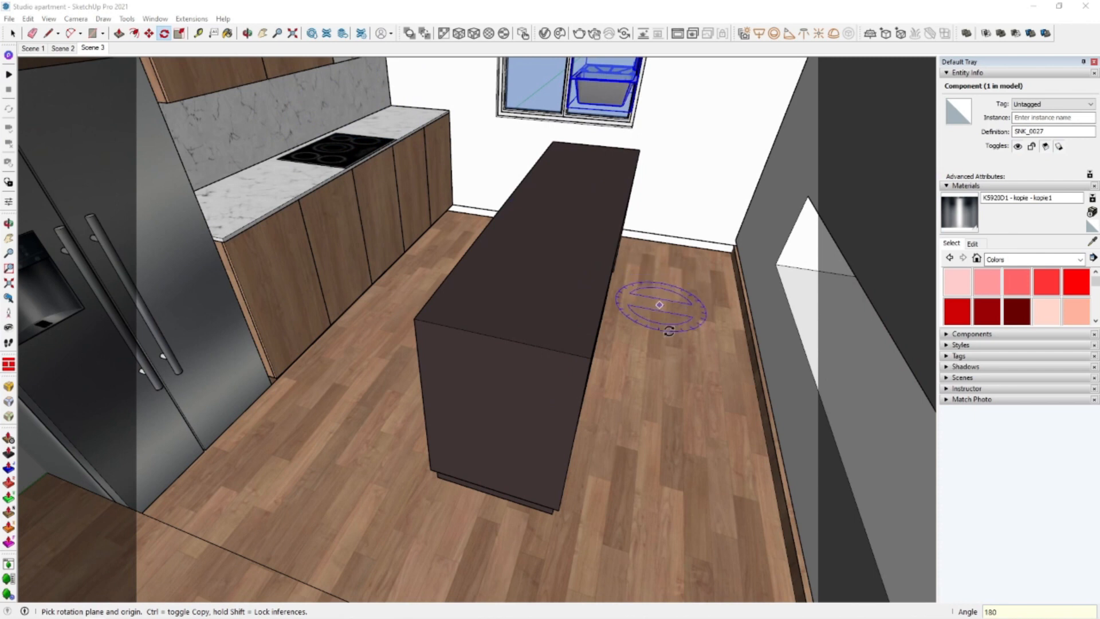
Move the sink from in front of the window back to the edge of the kitchen island's top
key(m)
click(721, 312)
click(687, 498)
scroll(552, 131, up, 4)
middle_drag(425, 314, 665, 124)
scroll(631, 107, up, 5)
scroll(631, 108, down, 3)
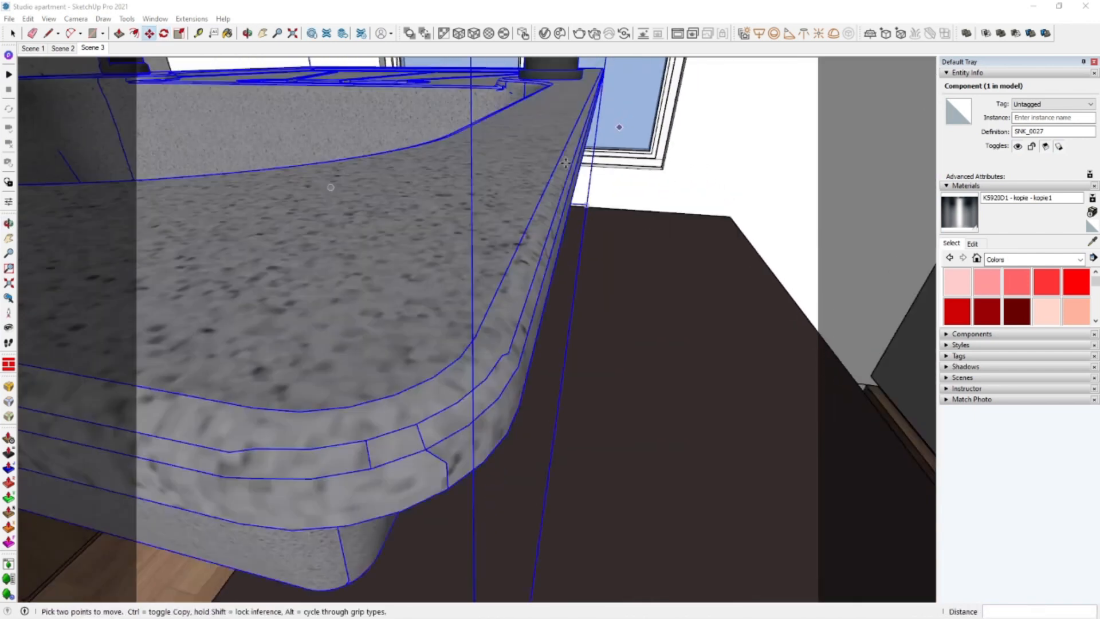
scroll(481, 386, down, 8)
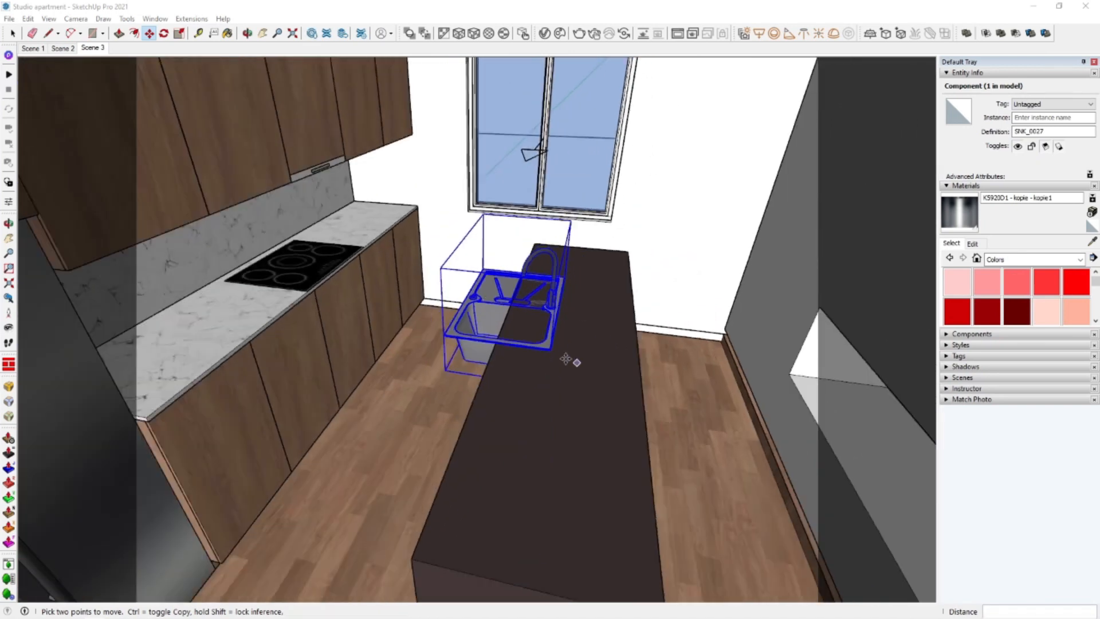
Shift the sink fully over the island's top and scale it down uniformly to fit the island's width
click(565, 359)
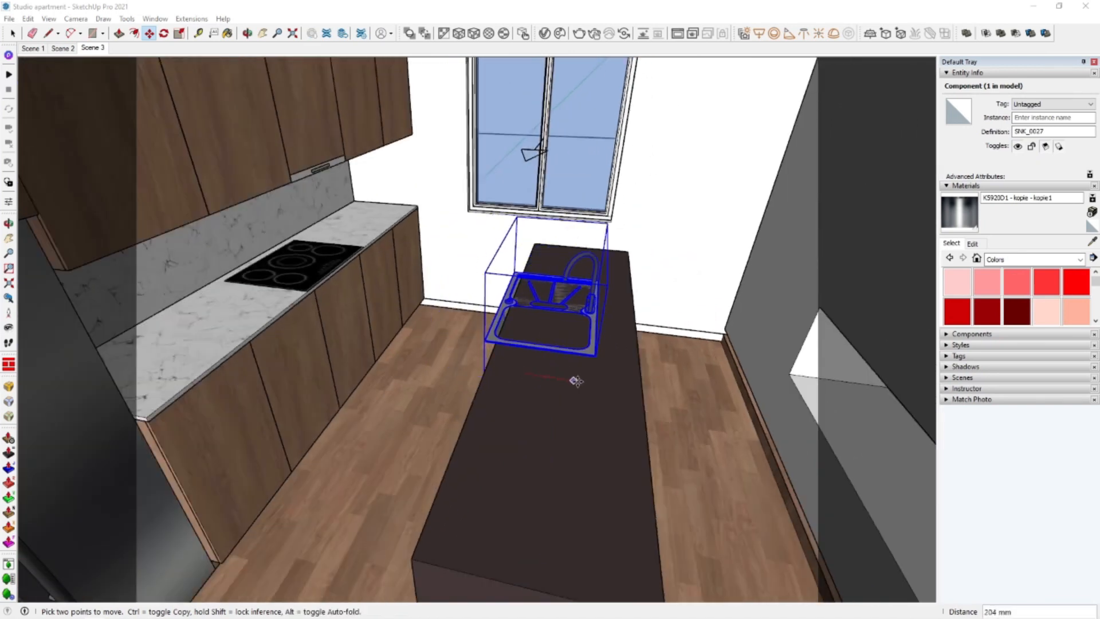
middle_drag(602, 381, 476, 418)
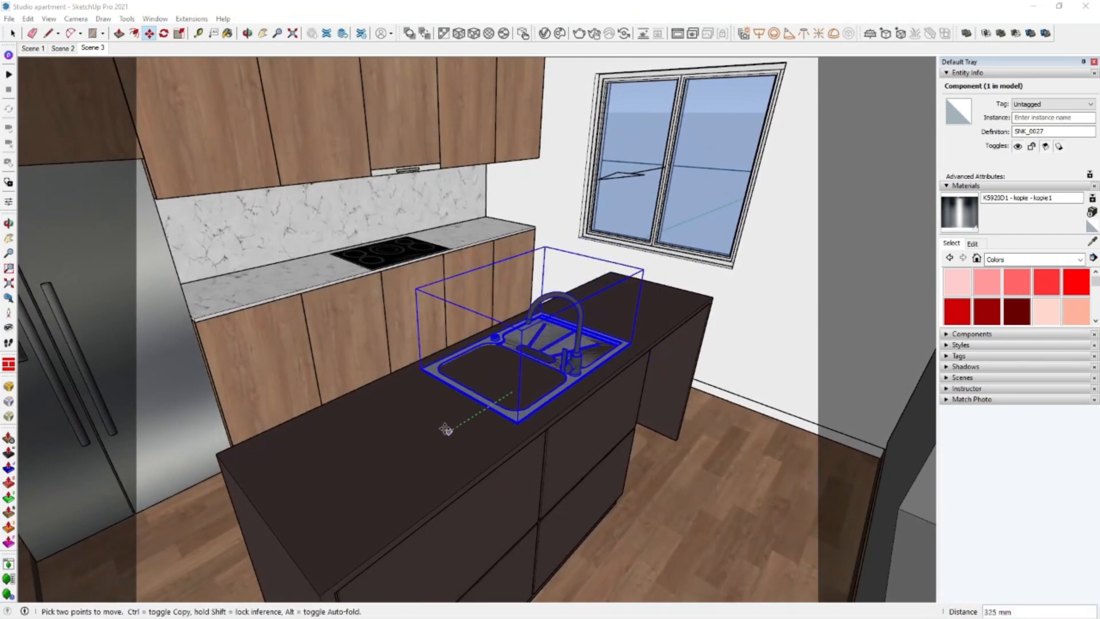
key(s)
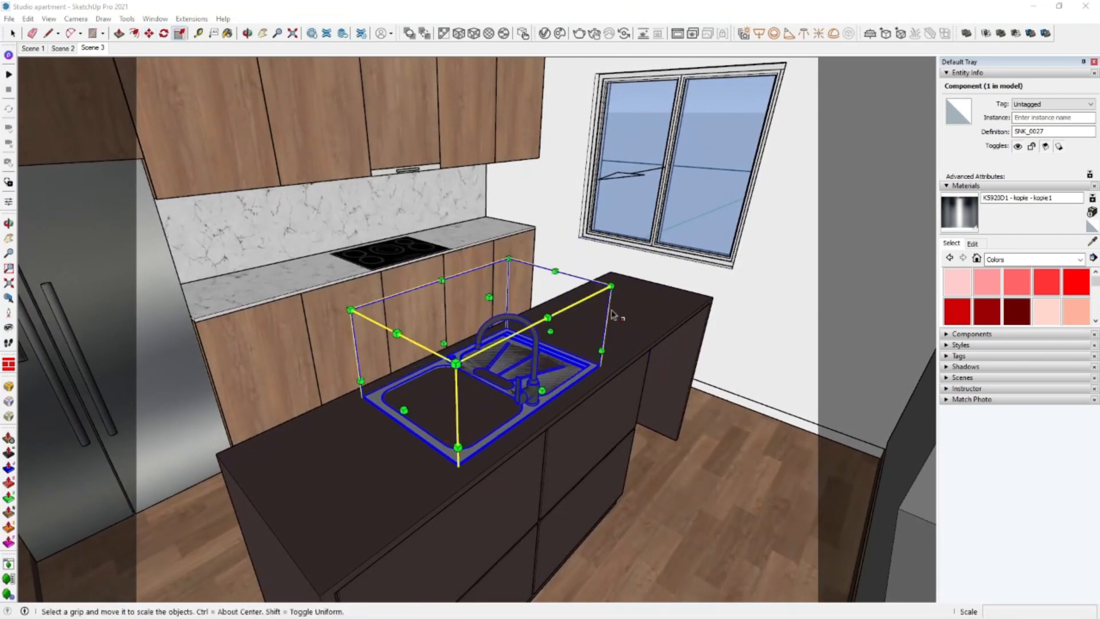
drag(593, 409, 537, 393)
Lower the sink until its rim rests on the island's top and adjust its position there
key(m)
mouse_move(373, 432)
middle_down()
mouse_move(361, 435)
mouse_move(393, 438)
middle_up()
scroll(376, 427, up, 2)
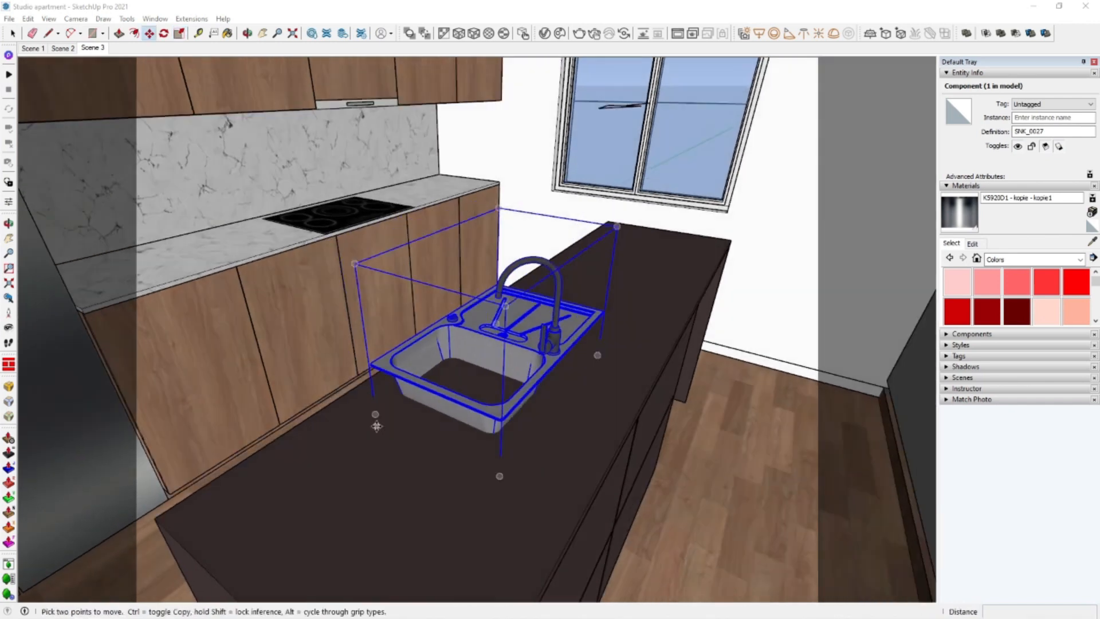
click(376, 425)
click(415, 439)
scroll(491, 441, up, 2)
drag(544, 474, 521, 462)
middle_drag(548, 438, 592, 339)
scroll(577, 398, up, 4)
click(593, 340)
click(700, 403)
middle_drag(699, 403, 556, 485)
scroll(659, 340, down, 3)
Open the island's nested groups down to the top face and draw a rectangle on it inside the sink bowl
middle_drag(645, 347, 690, 356)
key(space)
click(702, 349)
double_click(690, 356)
click(689, 358)
scroll(685, 365, up, 2)
double_click(683, 361)
click(678, 366)
key(r)
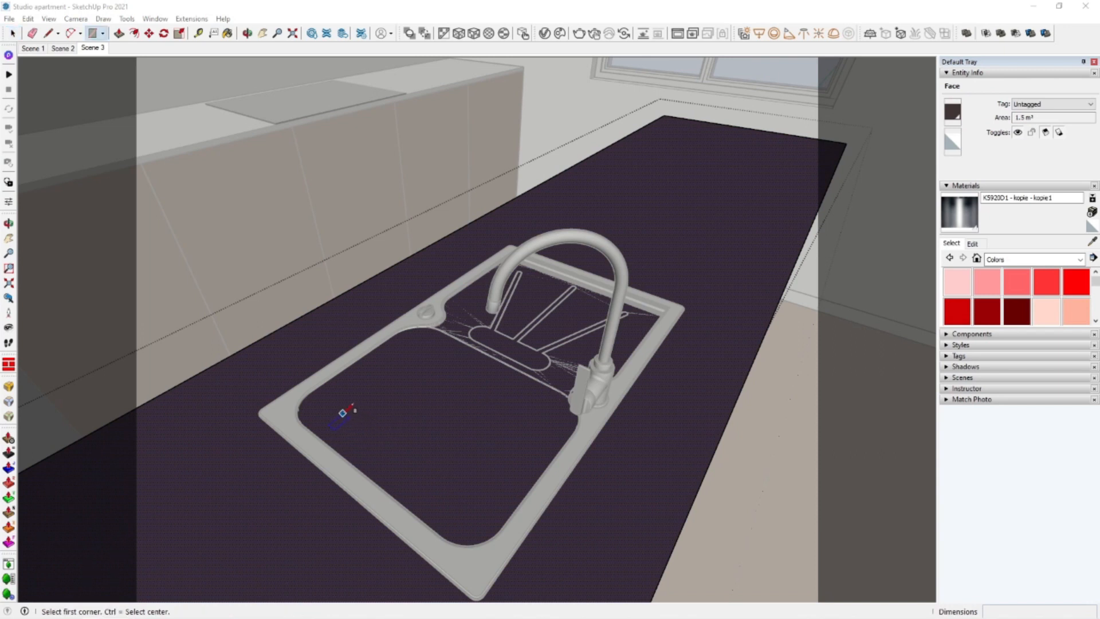
click(342, 412)
click(540, 411)
key(space)
Push the rectangle down through the island to open a hole beneath the sink bowl
middle_drag(452, 417, 556, 397)
scroll(536, 404, up, 2)
key(p)
click(516, 413)
click(523, 504)
Push the hole's walls outward to the bowl's edges, opposite the faucet and at the end away from the drainboard
middle_drag(523, 504, 401, 195)
middle_drag(553, 363, 538, 405)
scroll(541, 206, up, 2)
click(541, 214)
middle_drag(462, 253, 332, 467)
scroll(214, 457, up, 2)
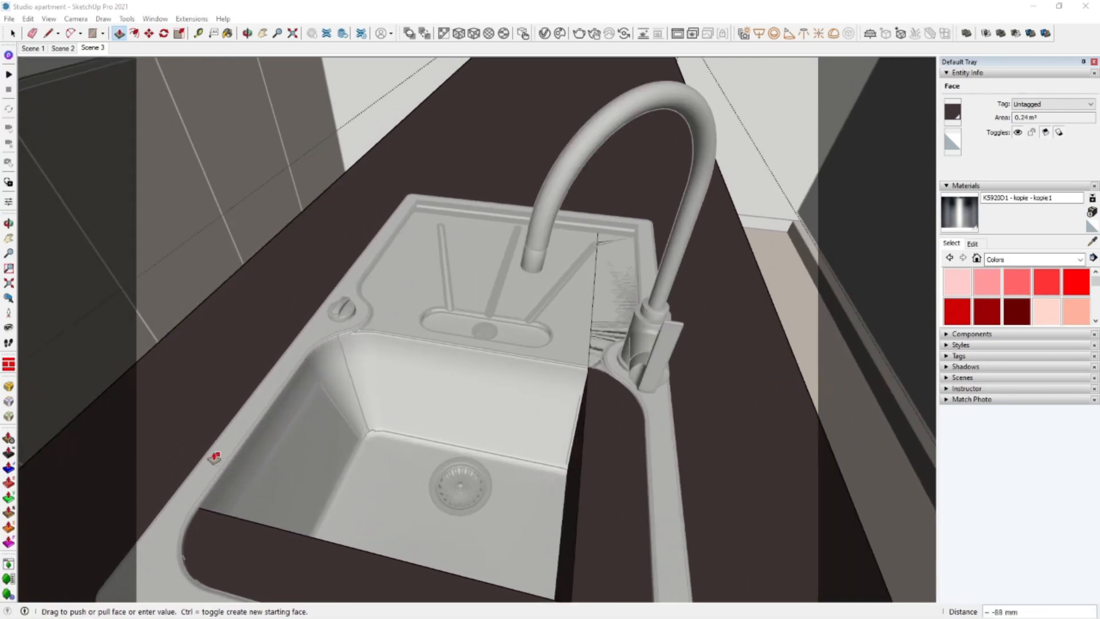
click(212, 447)
scroll(447, 442, down, 4)
middle_drag(510, 444, 321, 367)
scroll(462, 385, up, 3)
middle_drag(462, 385, 401, 375)
click(274, 365)
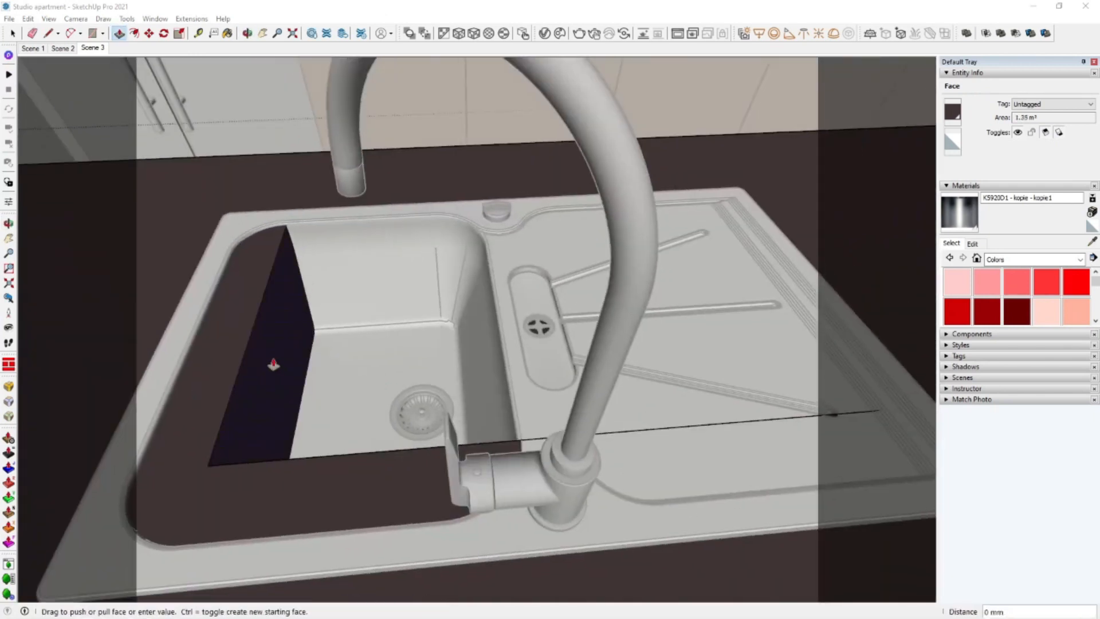
click(166, 399)
Push the hole's wall on the faucet side outward until it clears the bowl's edge
middle_drag(166, 399, 737, 344)
click(851, 326)
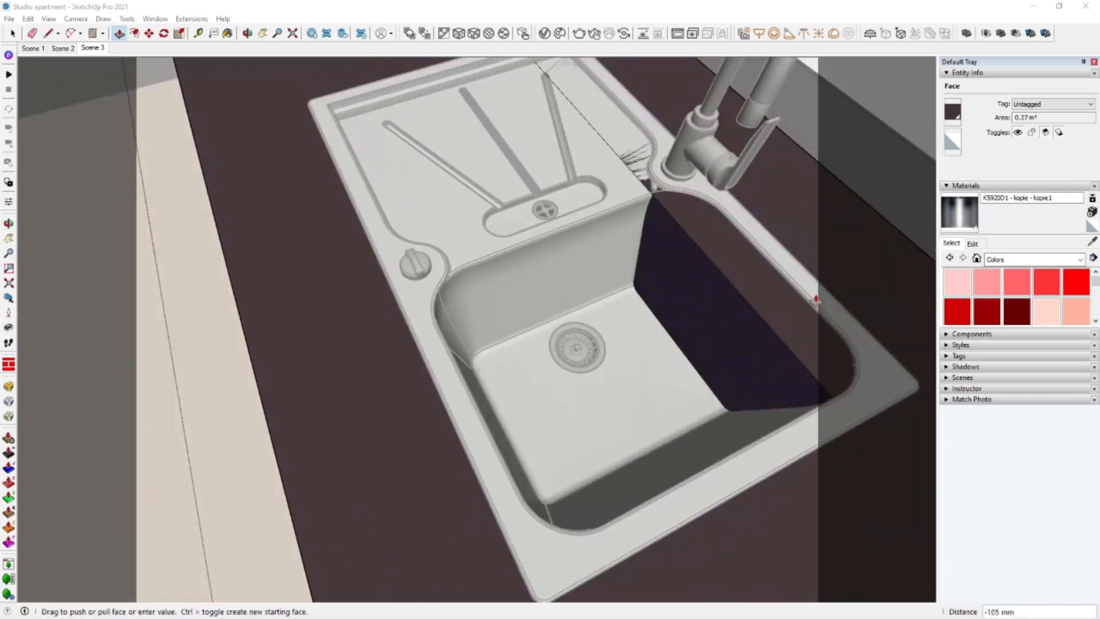
click(862, 331)
middle_drag(850, 384, 700, 273)
key(space)
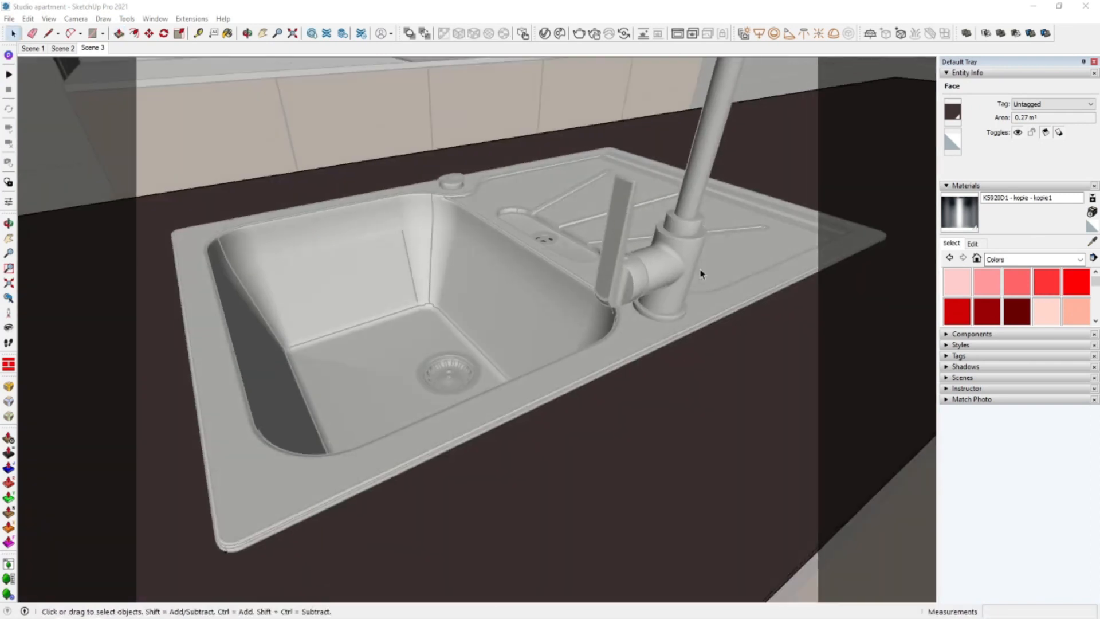
Exit the island's groups and any other open group to return to the top level of the model
scroll(699, 273, down, 4)
middle_drag(607, 395, 698, 376)
click(697, 376)
click(454, 95)
click(454, 95)
middle_drag(551, 327, 596, 275)
scroll(608, 272, down, 4)
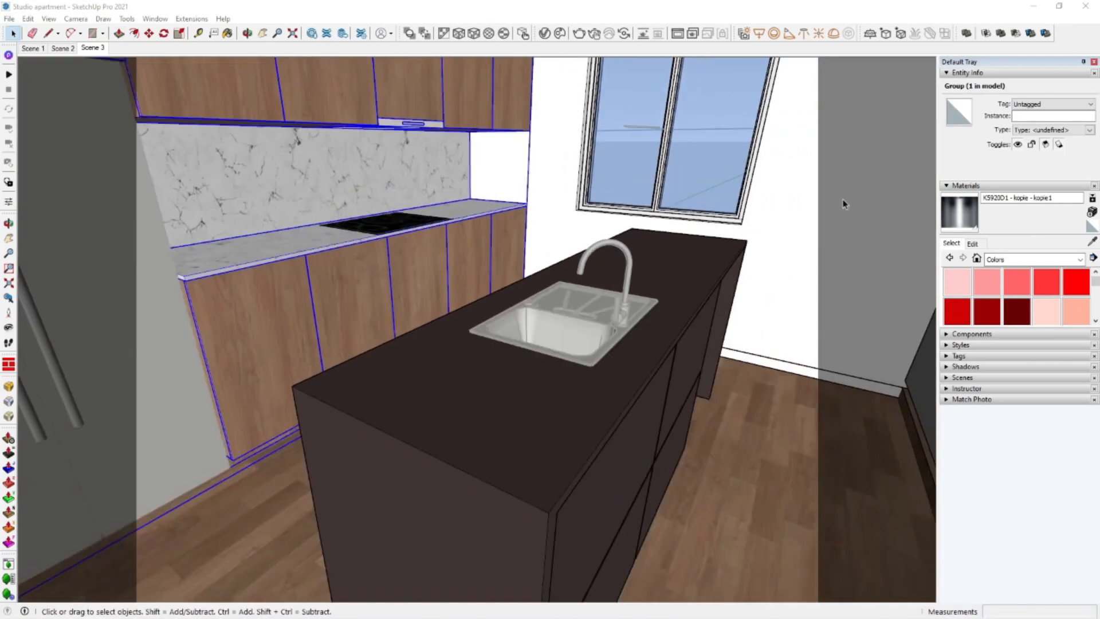
right_click(684, 114)
double_click(609, 135)
right_click(503, 127)
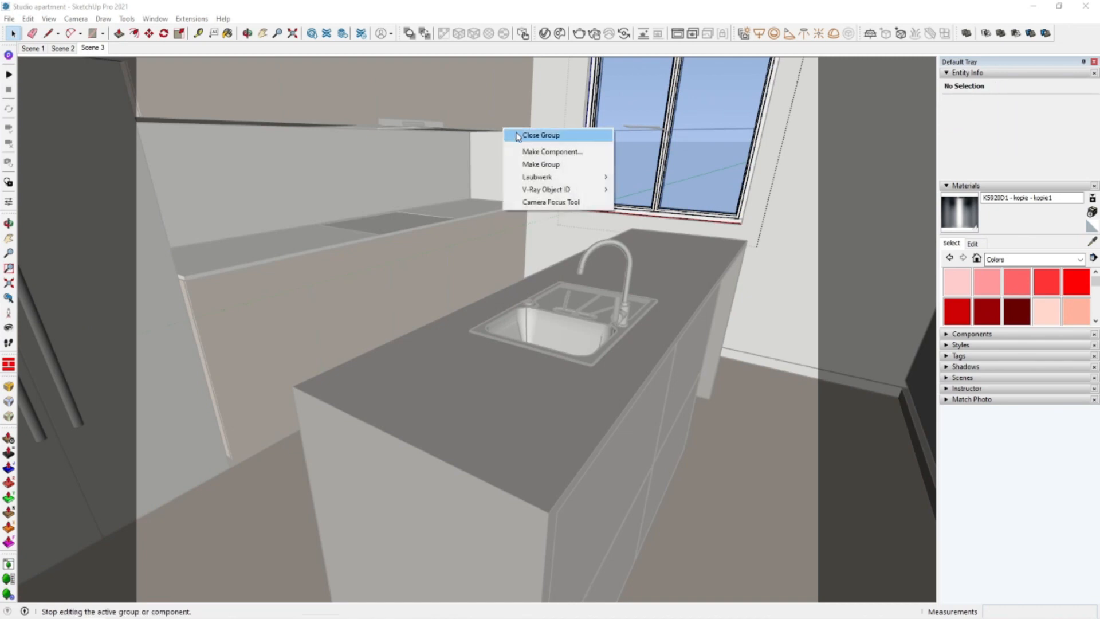
click(518, 136)
scroll(609, 319, up, 3)
double_click(623, 326)
right_click(460, 130)
click(477, 138)
Sample the sink's material and give it a grey reflection colour, glossiness 1 and metalness 0.85 in the V-Ray Asset Editor
click(1091, 243)
scroll(553, 334, up, 3)
click(559, 339)
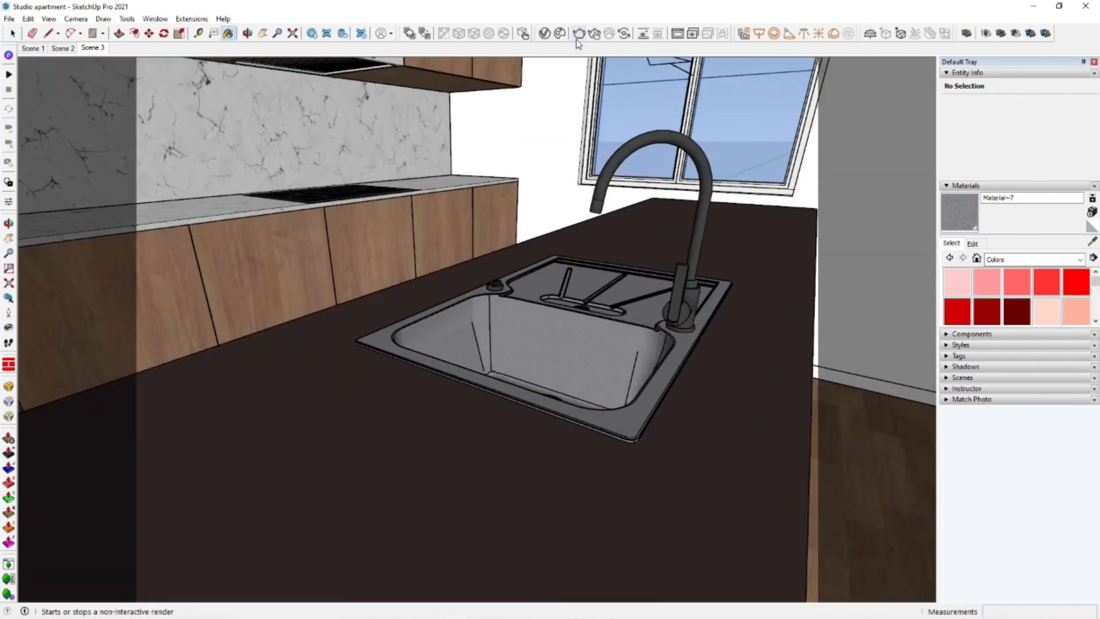
click(546, 33)
click(473, 331)
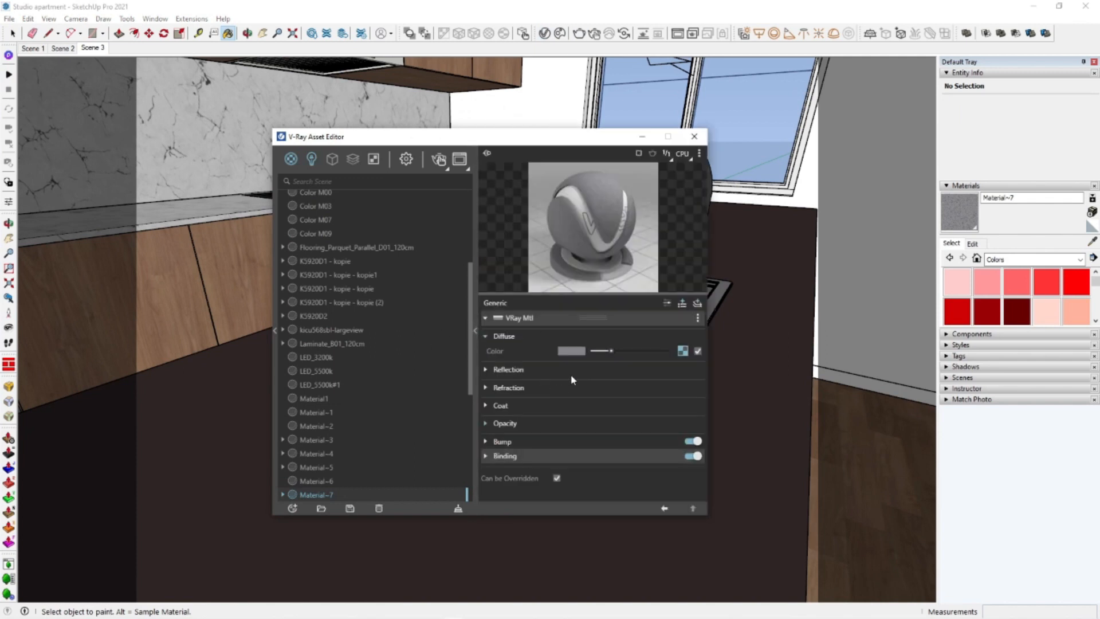
click(509, 370)
drag(624, 446, 653, 446)
drag(652, 399, 658, 402)
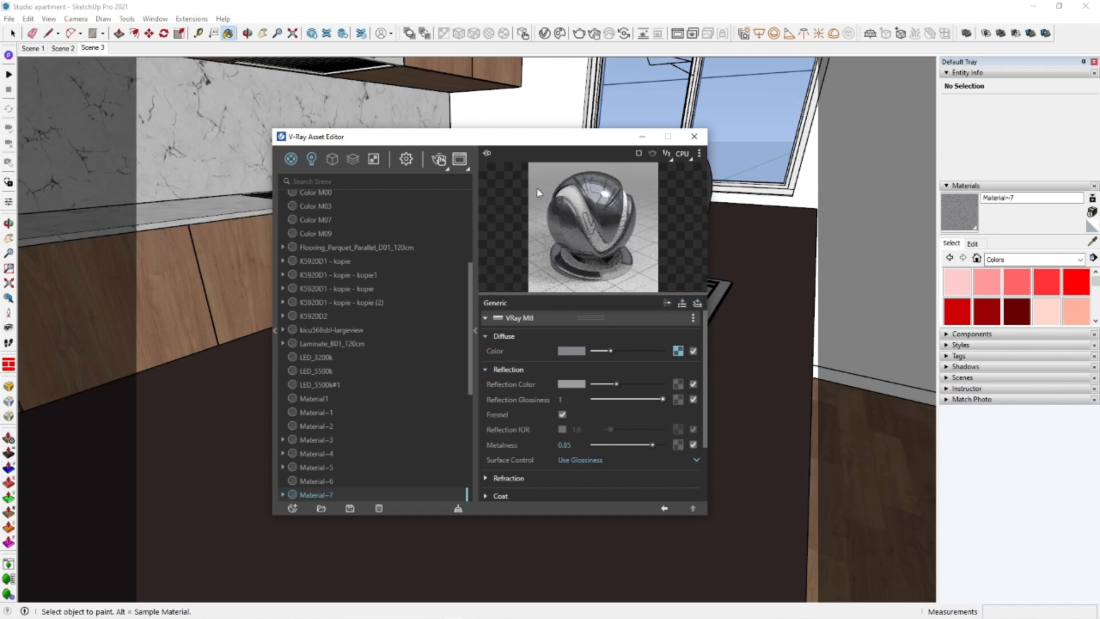
Sample the faucet's material, set its reflection colour to light grey and turn off Fresnel
drag(574, 138, 245, 116)
click(1093, 242)
click(698, 160)
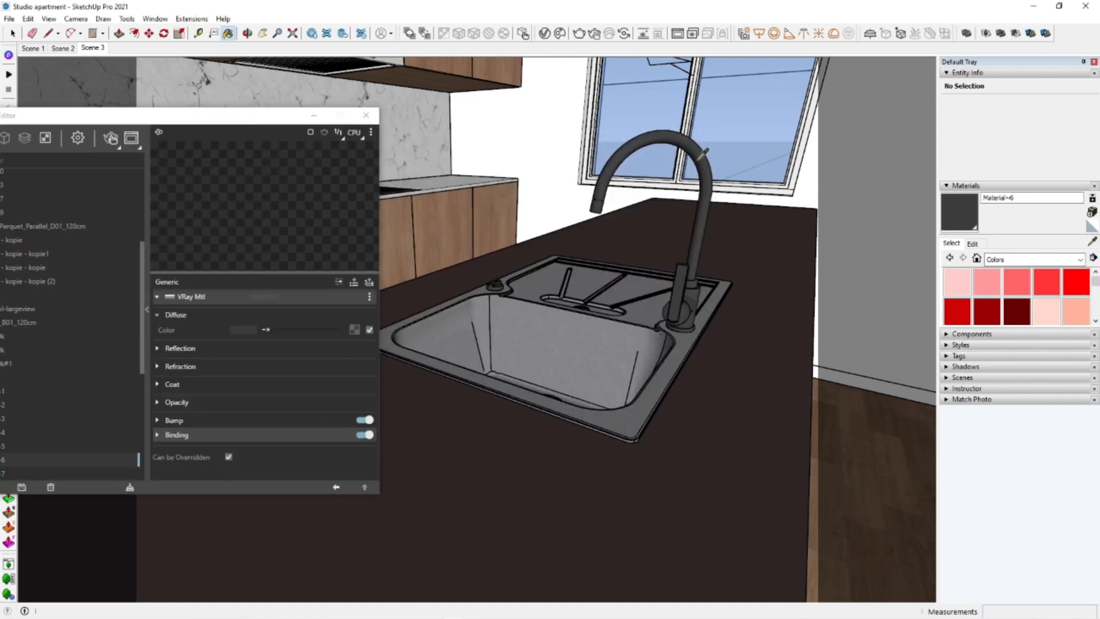
click(244, 349)
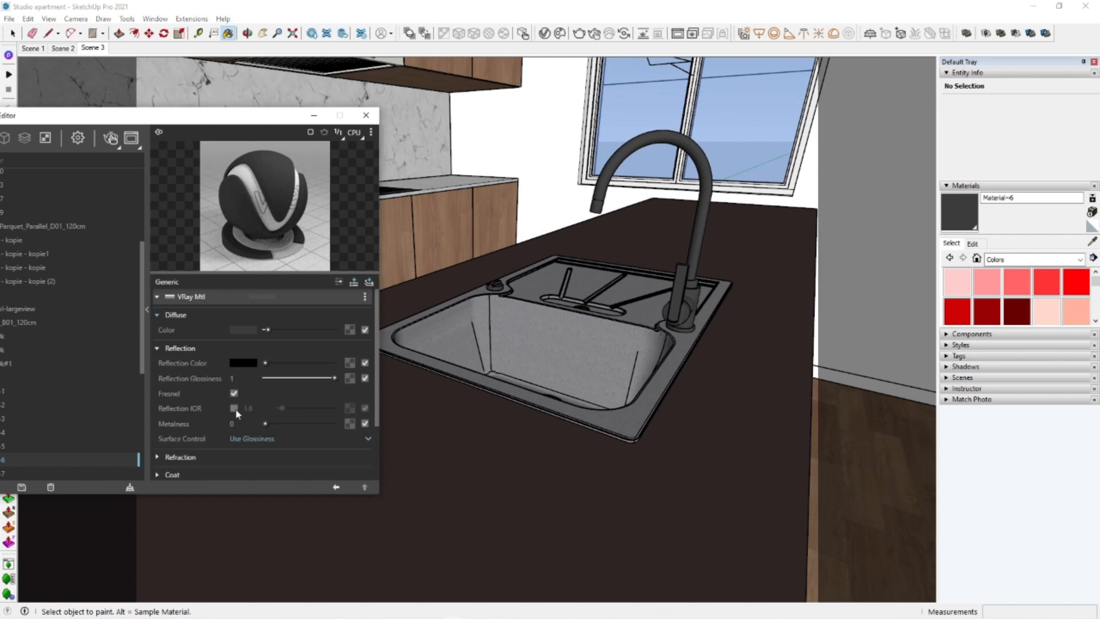
drag(276, 366, 303, 366)
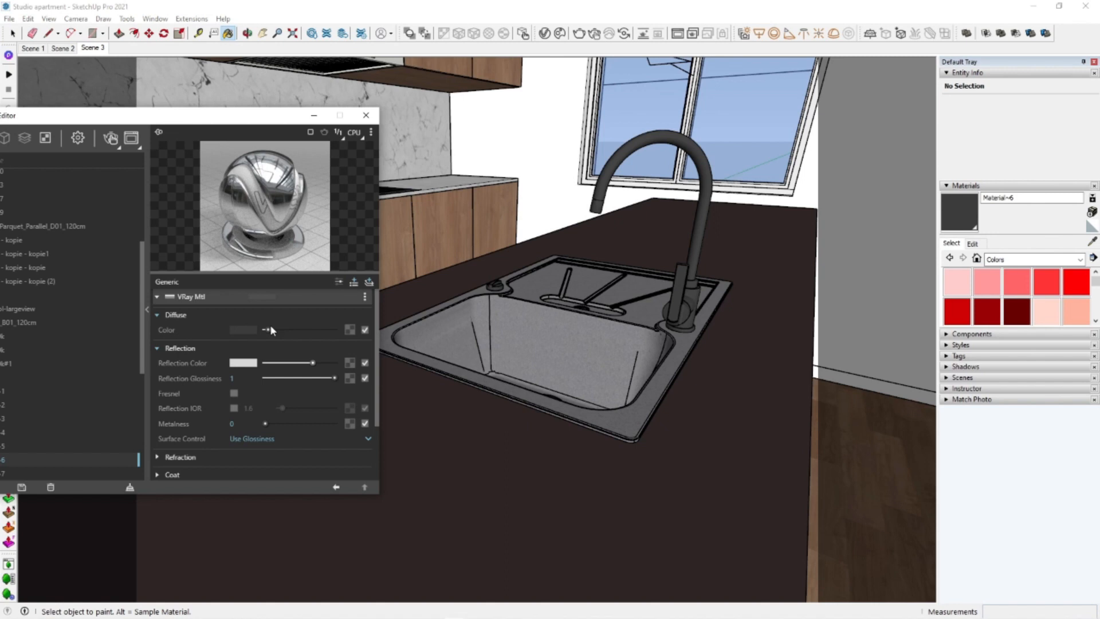
Sample the sink's material again, darken its diffuse colour and set its diffuse bitmap's gamma to 0.4
click(1092, 243)
click(628, 336)
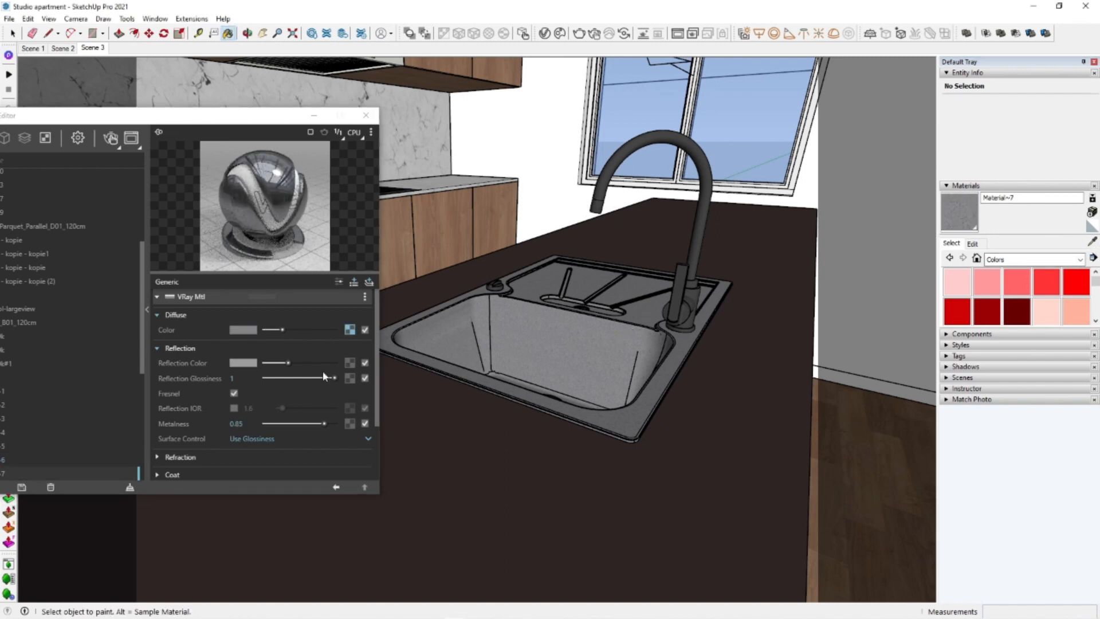
click(273, 332)
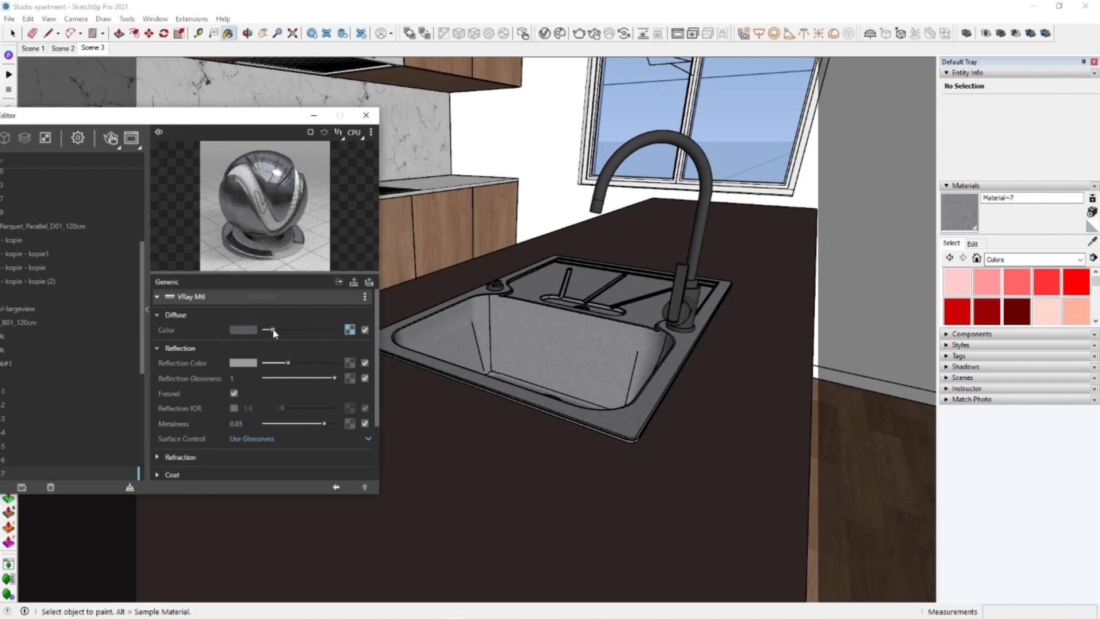
click(350, 330)
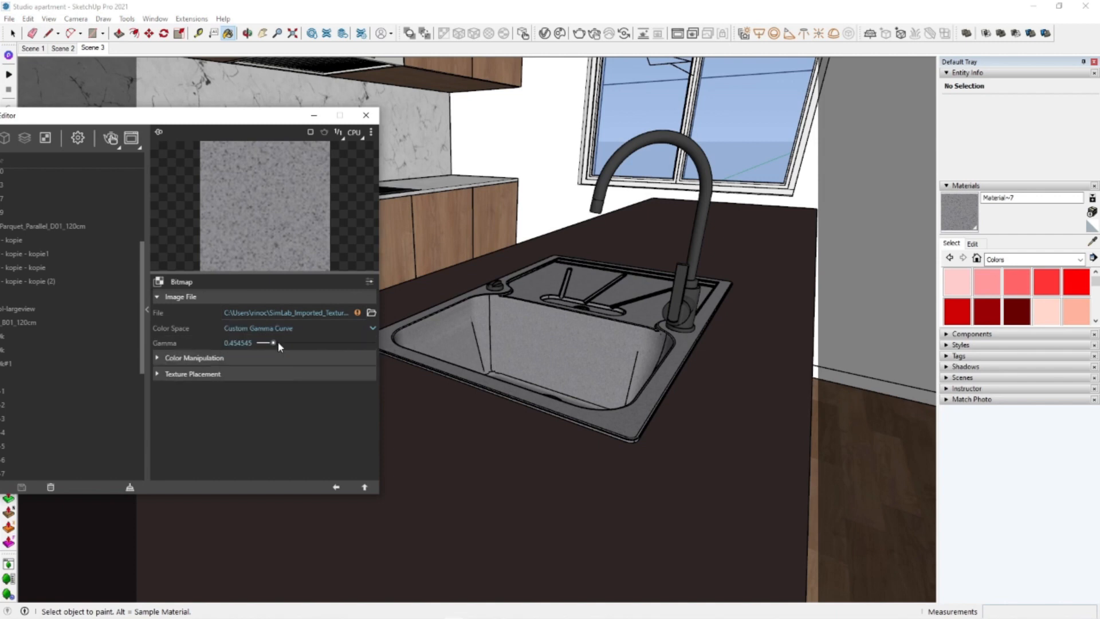
drag(265, 344, 267, 344)
click(335, 487)
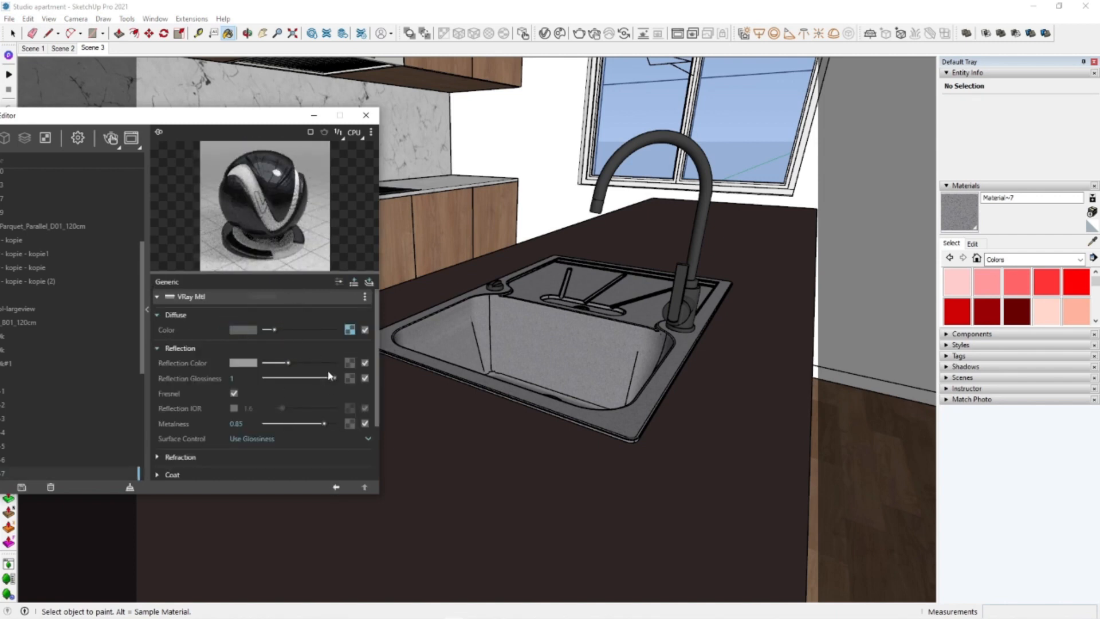
click(349, 330)
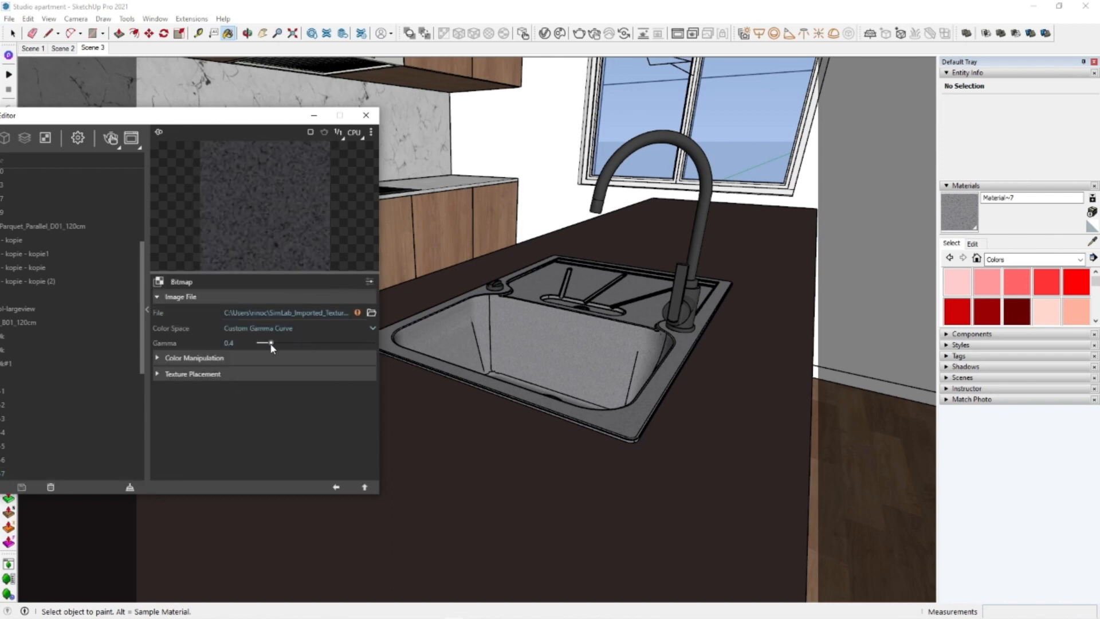
click(336, 487)
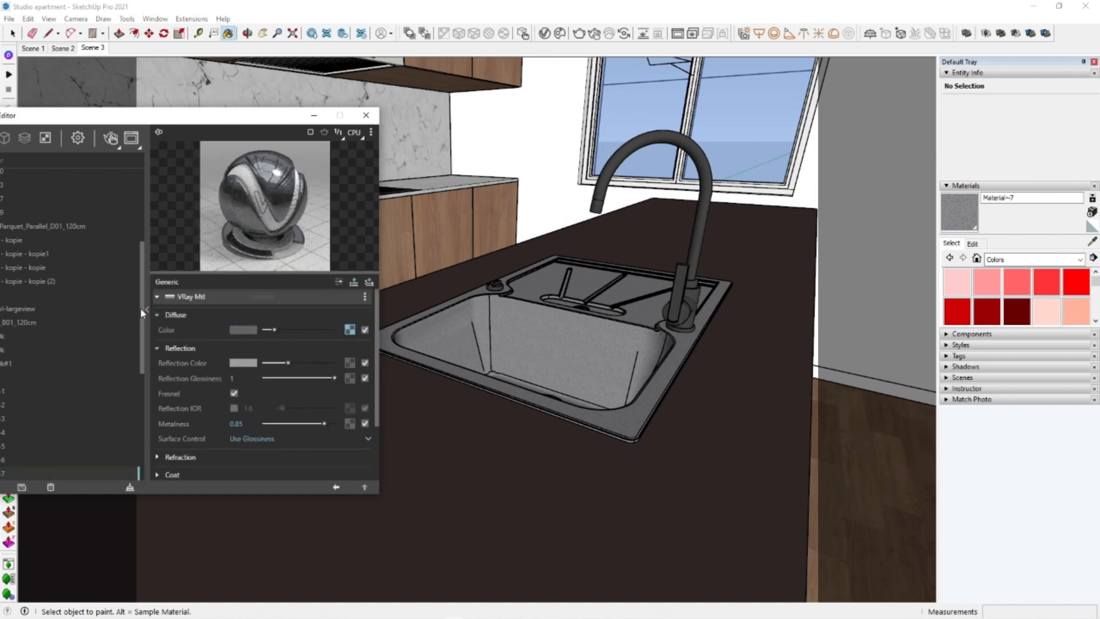
Run an interactive render to check the sink and faucet materials, stop it and close the asset editor
click(594, 34)
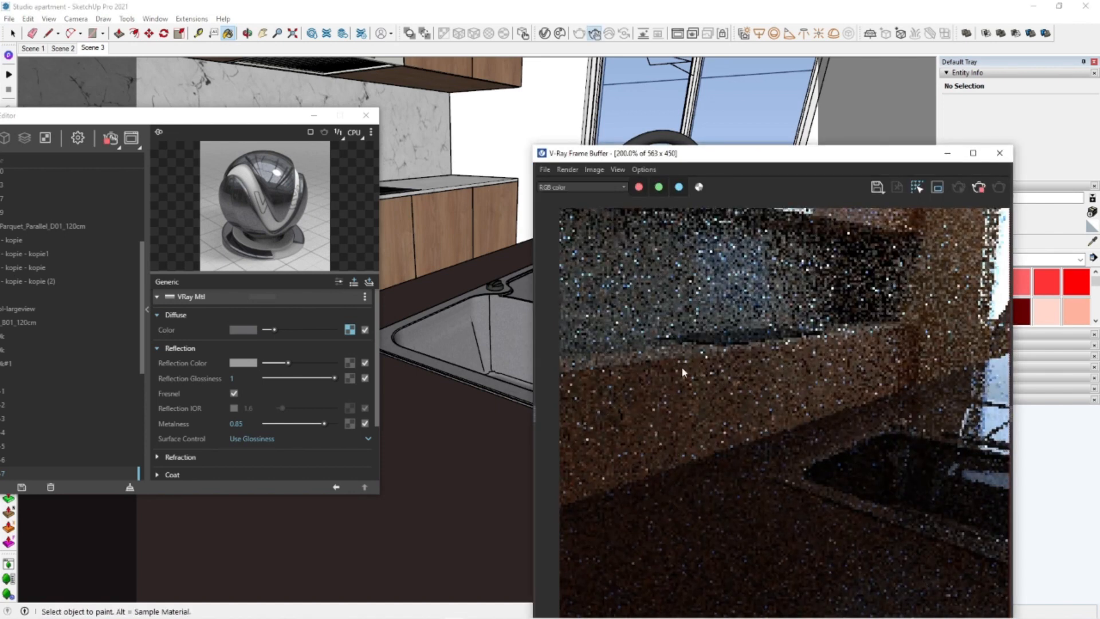
scroll(809, 445, down, 1)
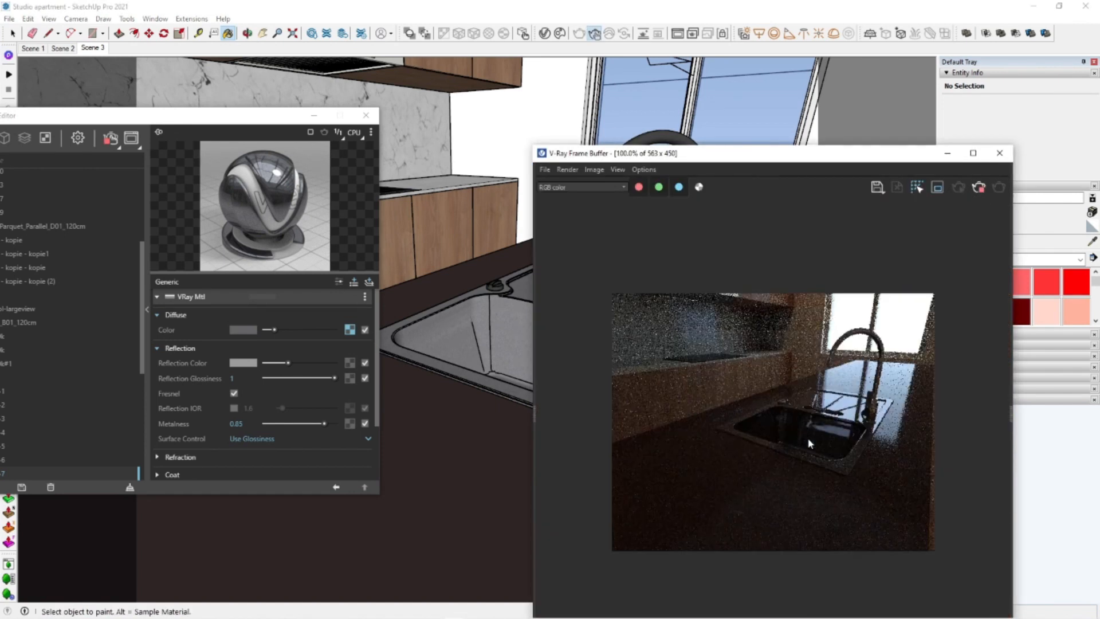
scroll(831, 404, up, 1)
scroll(837, 400, down, 1)
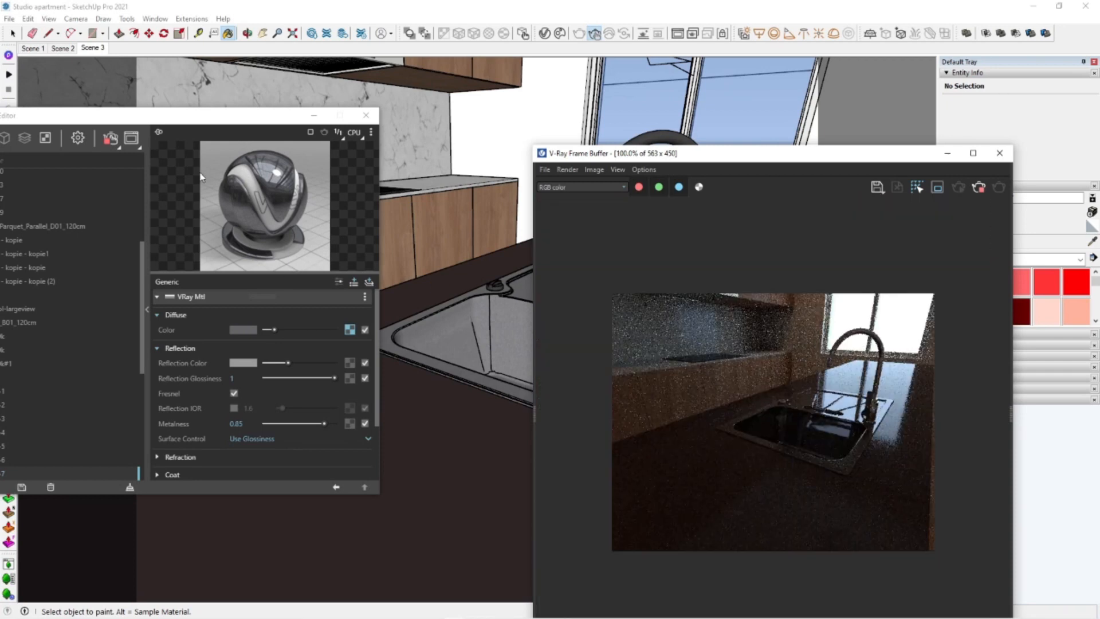
click(110, 138)
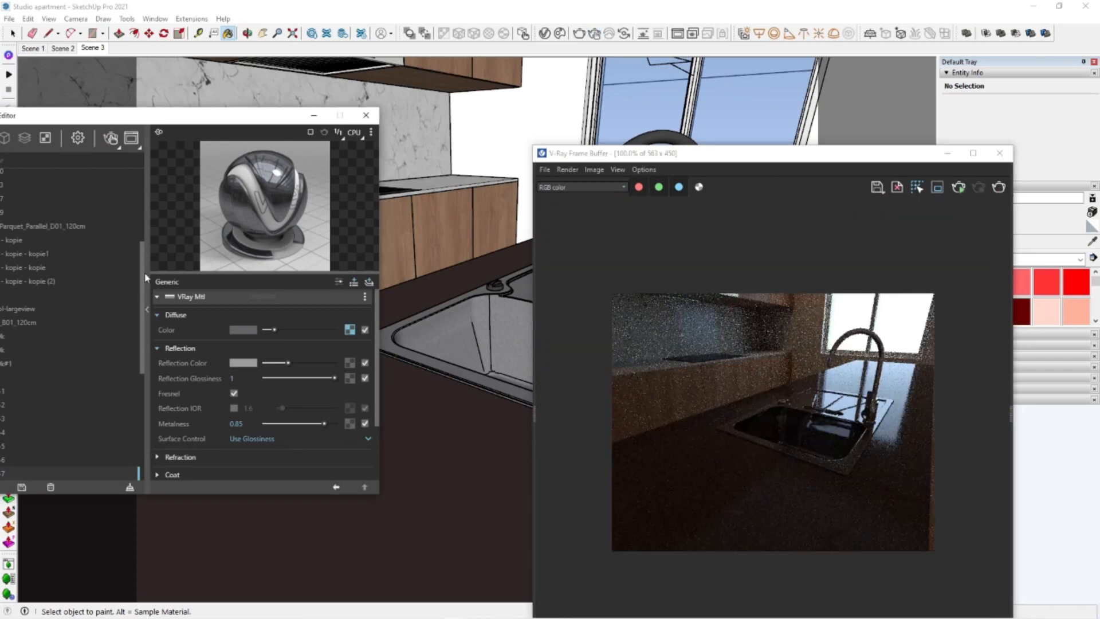
click(147, 310)
click(141, 115)
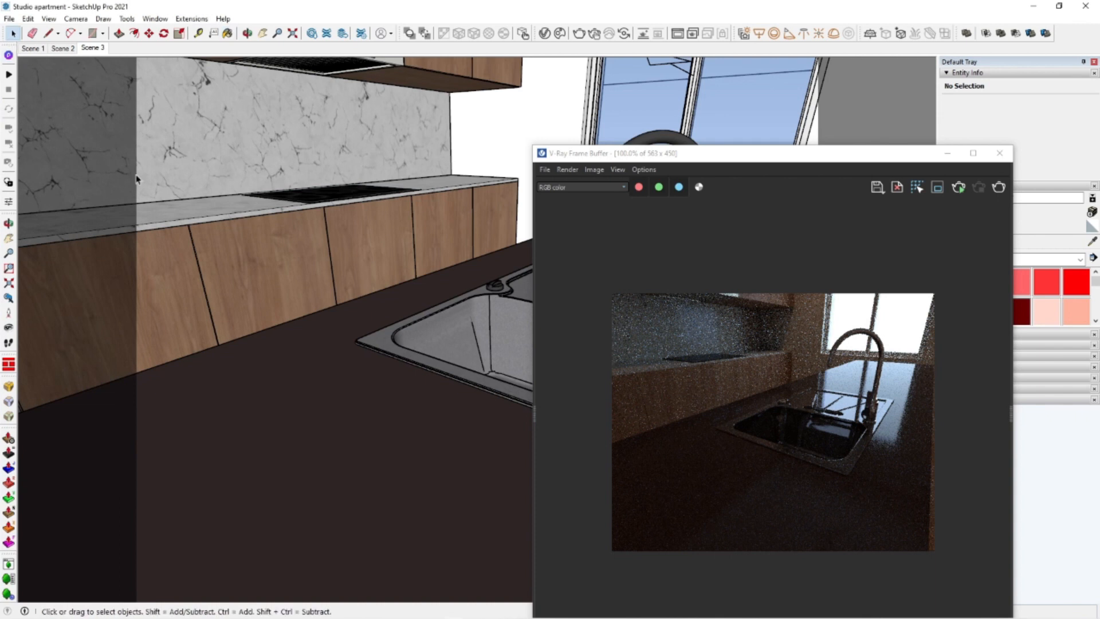
Import the PLI_0005 plant model from the lesson's plant folder and place it on the low cabinet beneath the open shelves
scroll(346, 363, down, 5)
mouse_move(346, 363)
middle_down()
mouse_move(364, 388)
mouse_move(353, 390)
middle_up()
scroll(352, 391, down, 3)
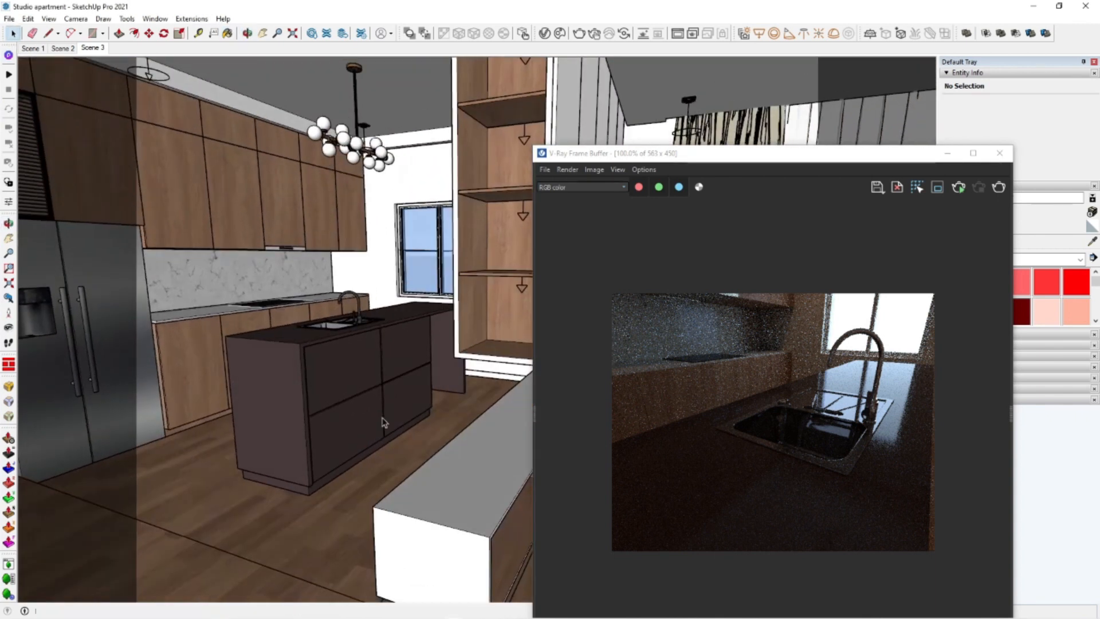
click(94, 615)
drag(769, 255, 659, 125)
click(429, 156)
click(429, 155)
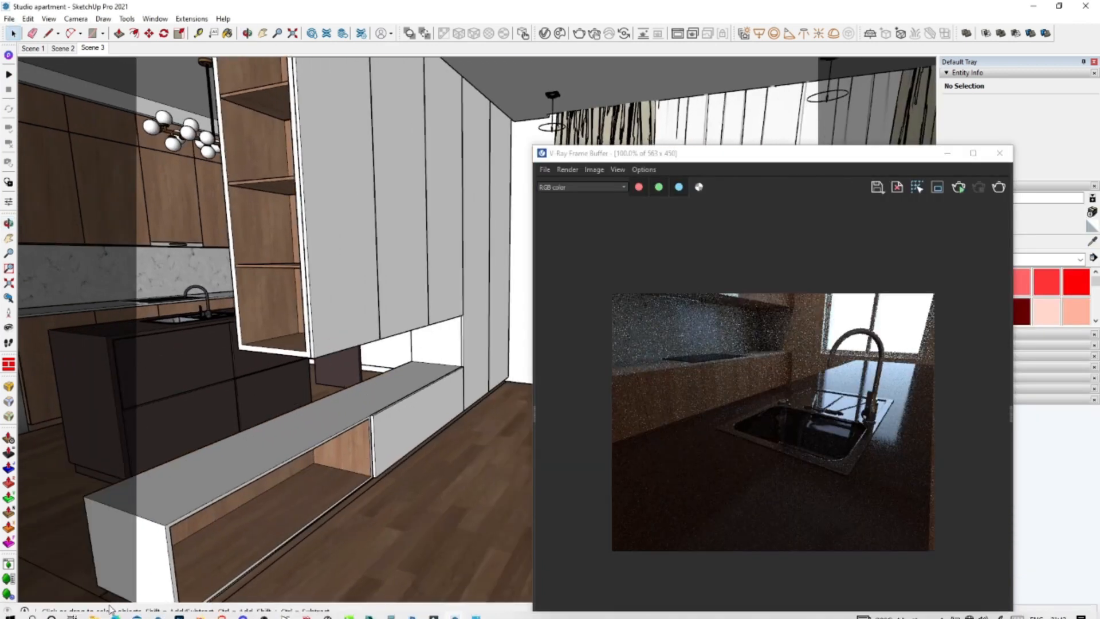
click(95, 611)
double_click(889, 222)
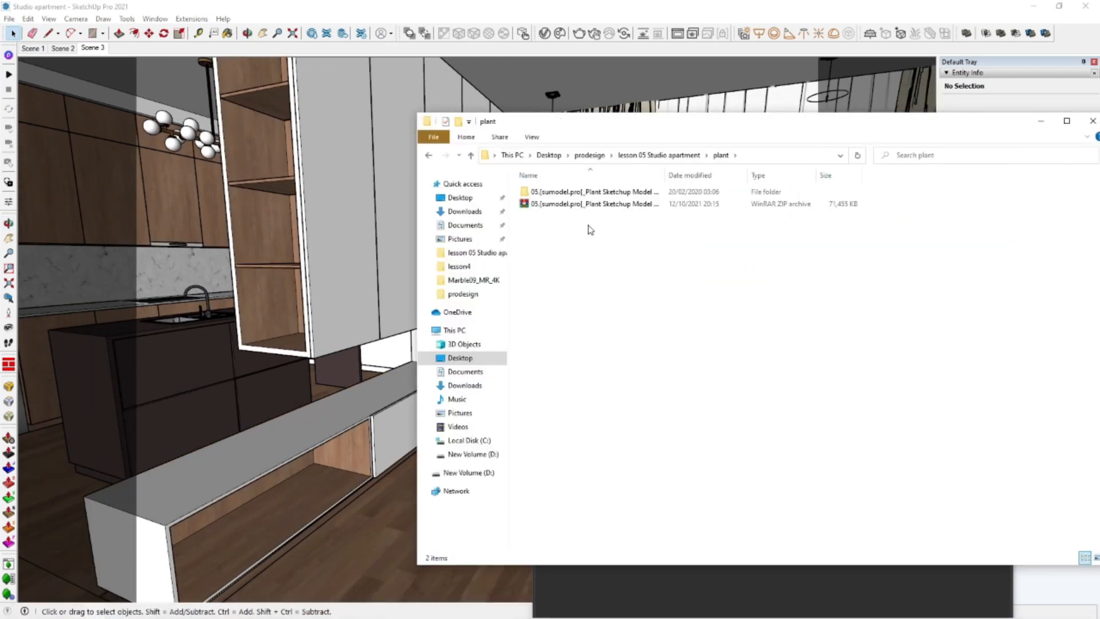
double_click(590, 194)
click(874, 204)
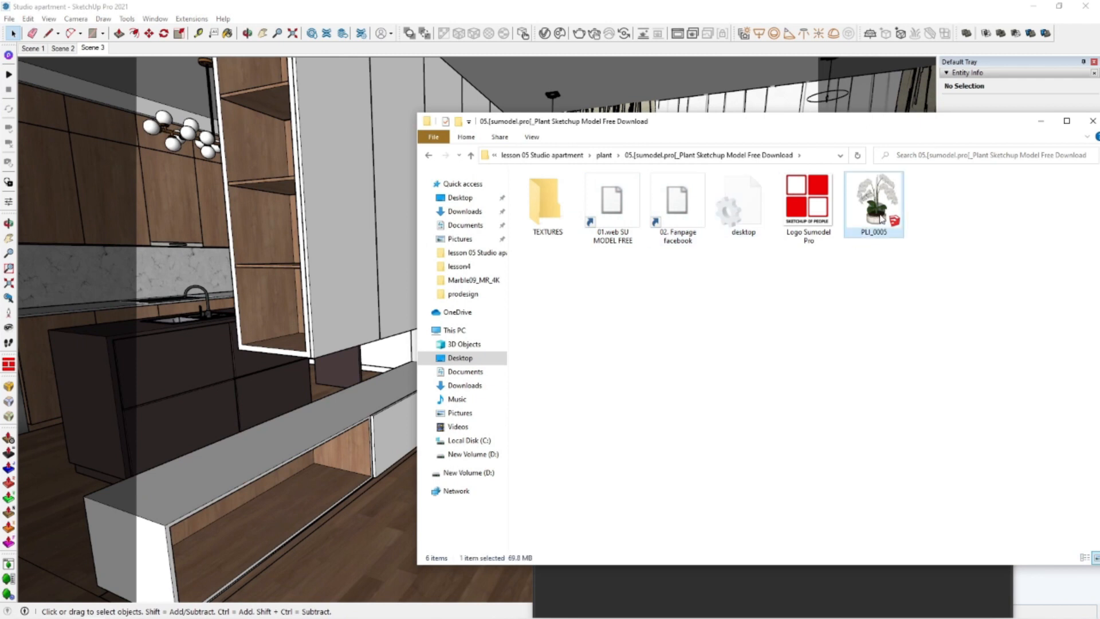
drag(274, 446, 274, 446)
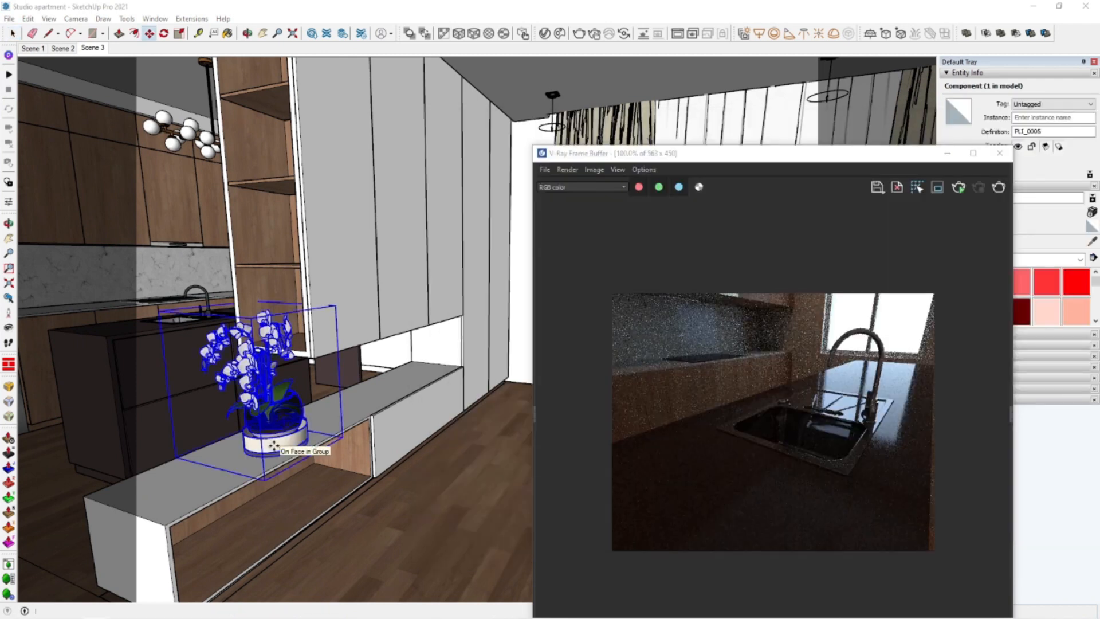
Move the orchid plant along the low cabinet towards its near end and scale it down uniformly to about half size
click(274, 446)
click(264, 480)
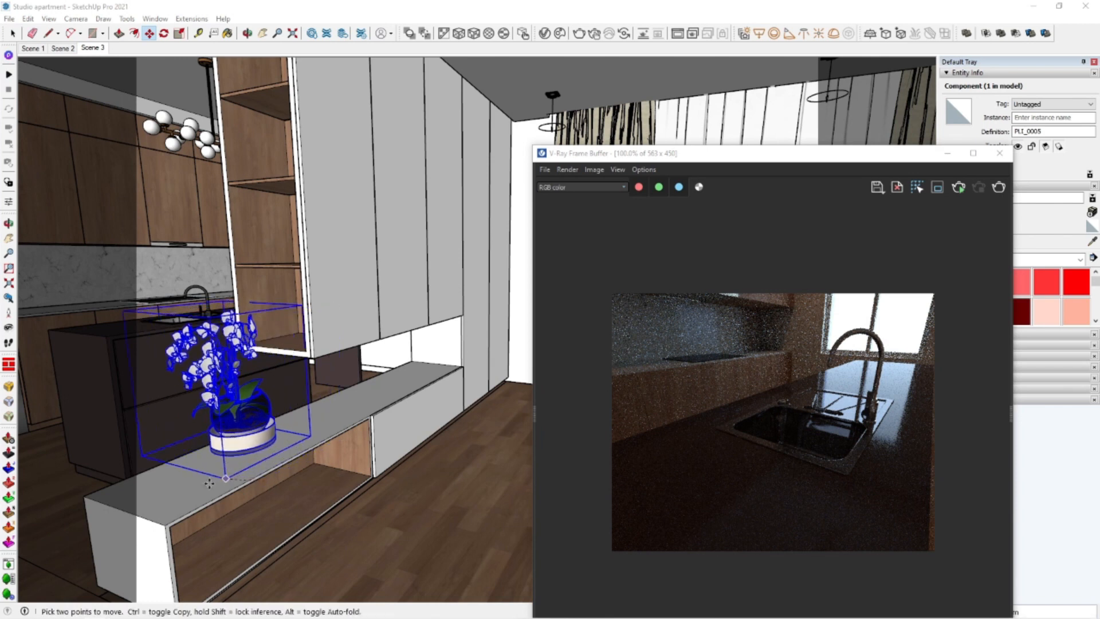
middle_drag(215, 486, 263, 368)
key(s)
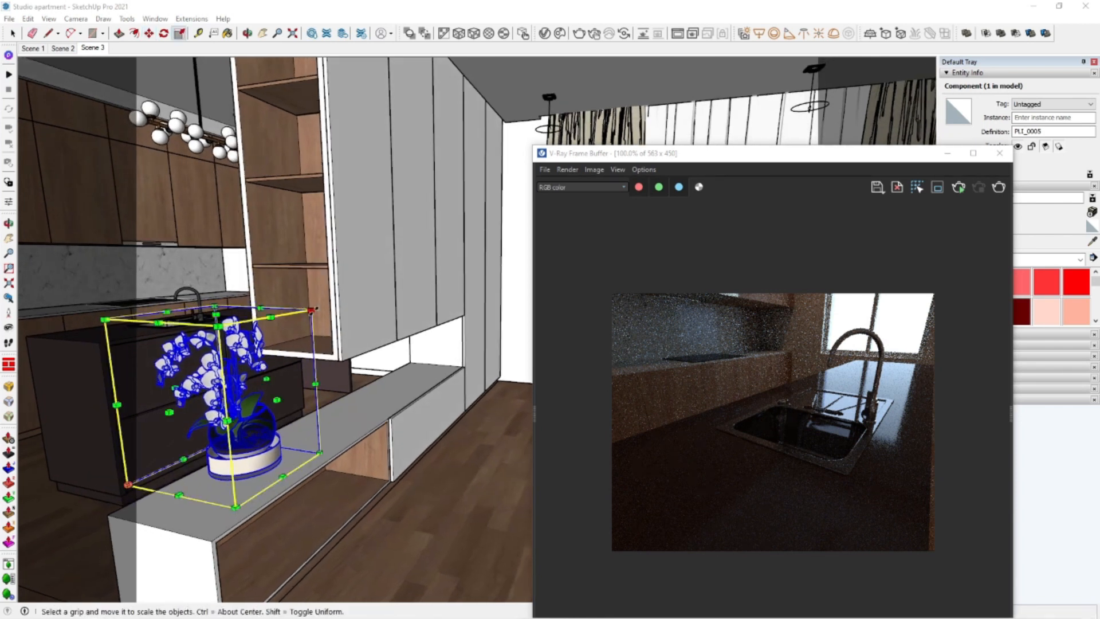
click(311, 310)
Reposition the scaled-down orchid by its base corner so it sits fully on the low cabinet's top
key(m)
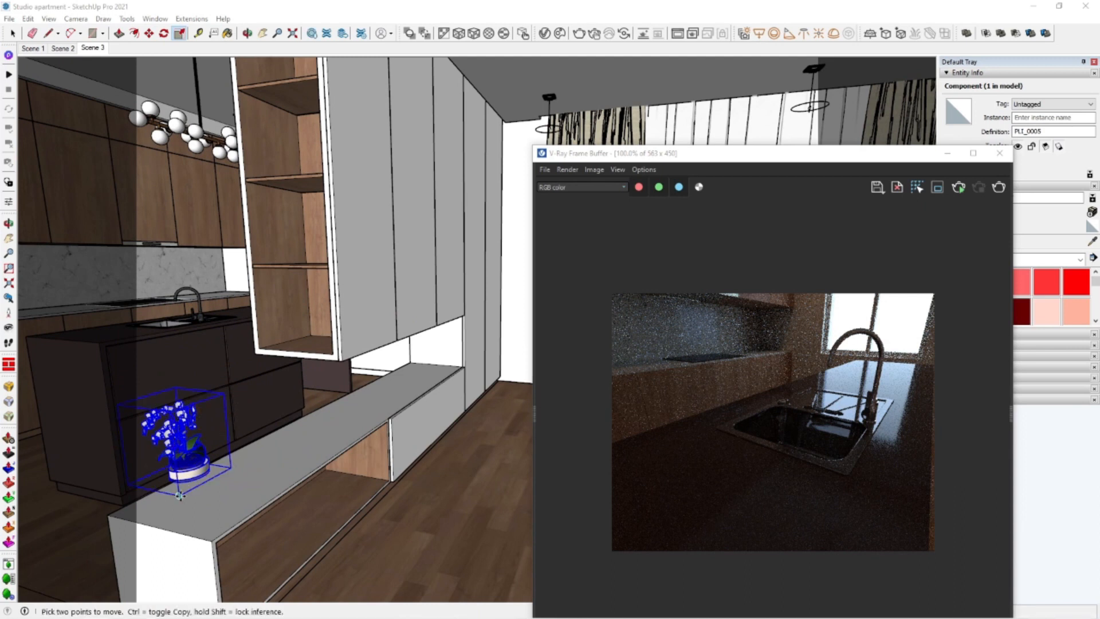
click(179, 494)
click(241, 508)
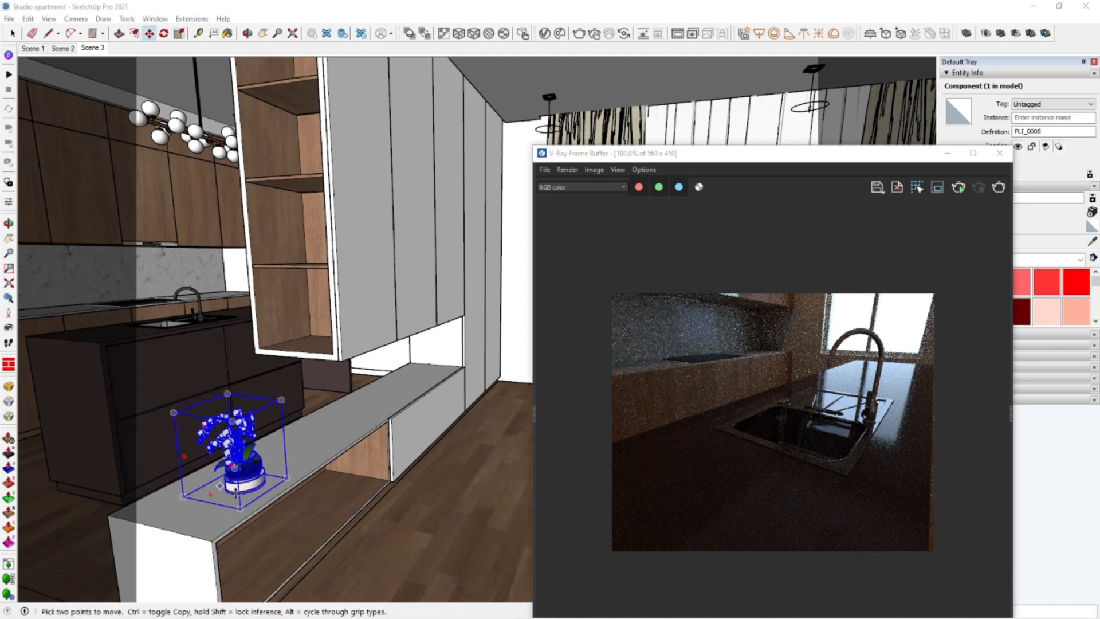
scroll(239, 504, up, 5)
middle_drag(243, 502, 402, 548)
click(404, 549)
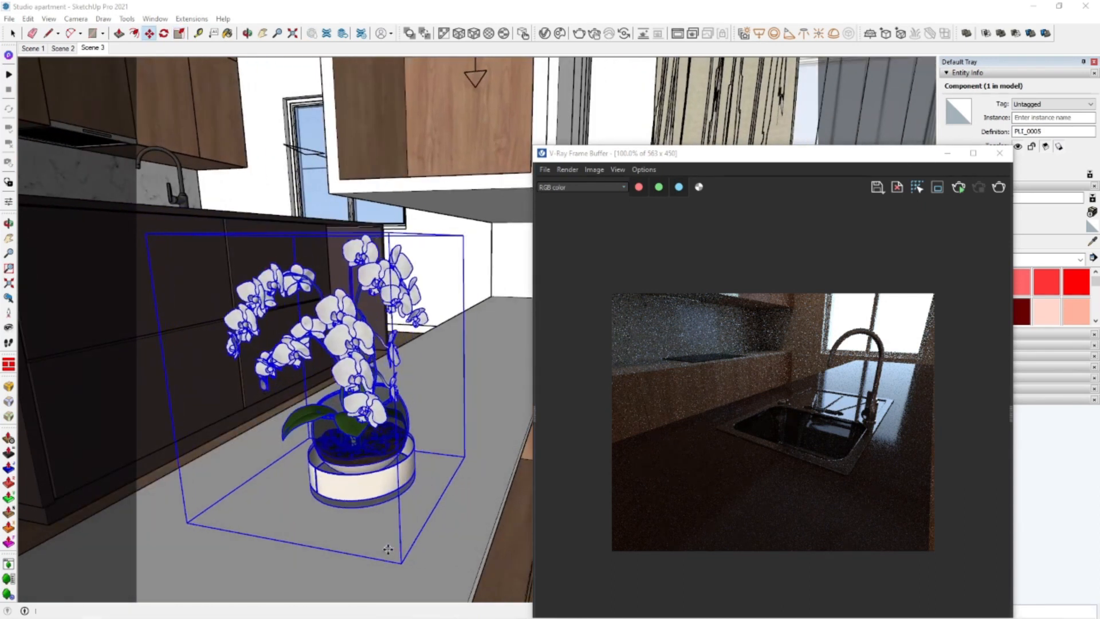
Sample the orchid pot's cream material and set its V-Ray reflection colour to light grey
click(1090, 242)
click(370, 478)
click(544, 35)
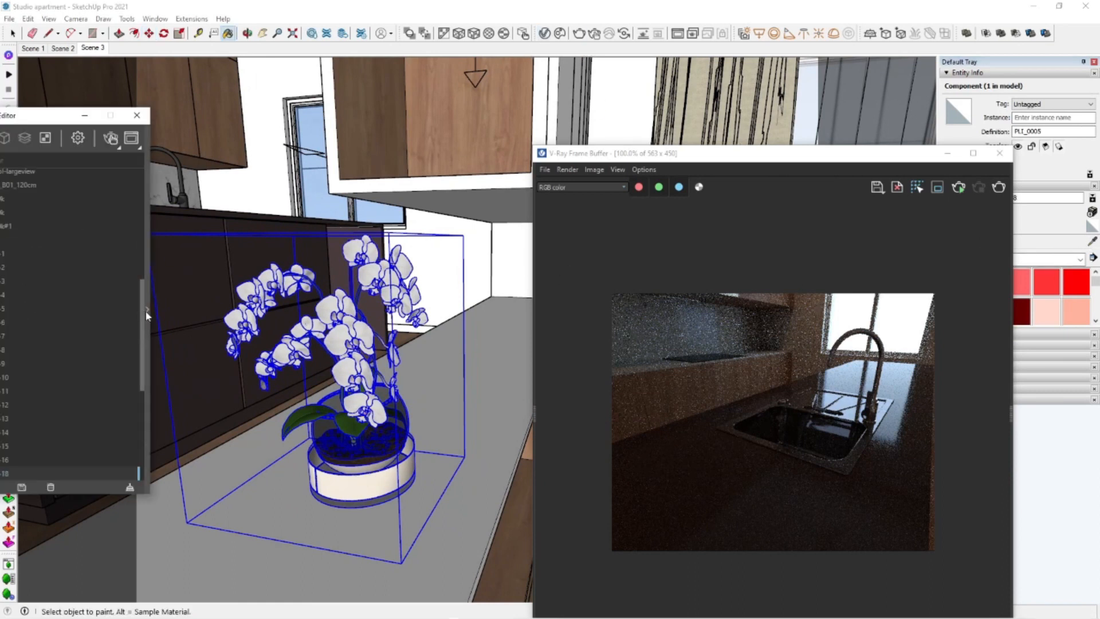
drag(318, 363, 321, 363)
Sample the orchid's glass bowl material and raise its reflection colour to white
click(1092, 242)
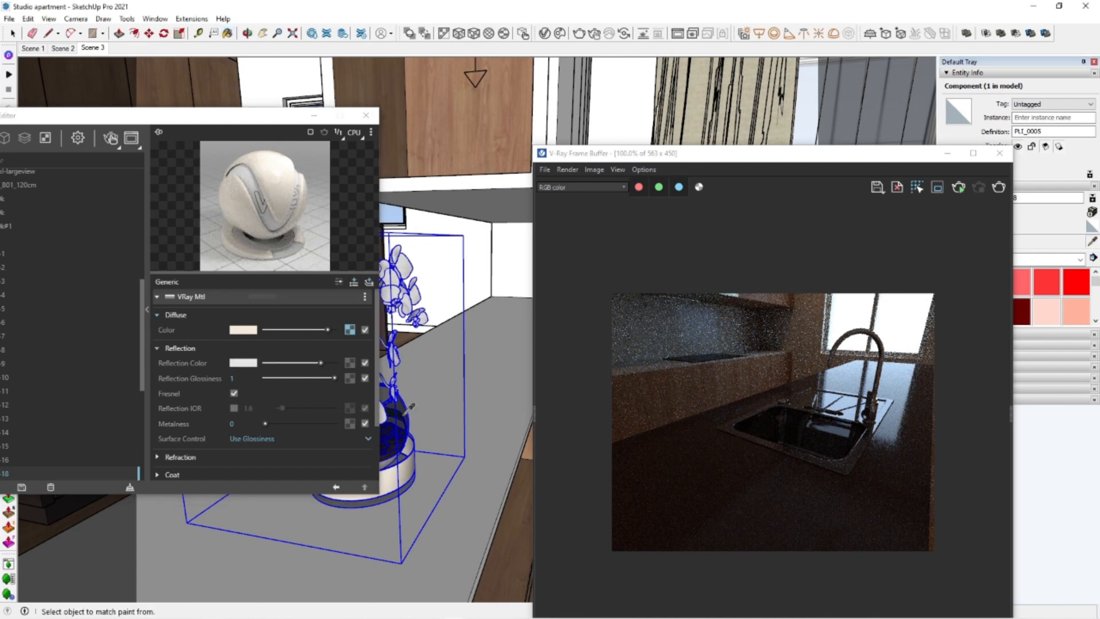
click(405, 412)
drag(292, 363, 334, 363)
drag(252, 115, 77, 115)
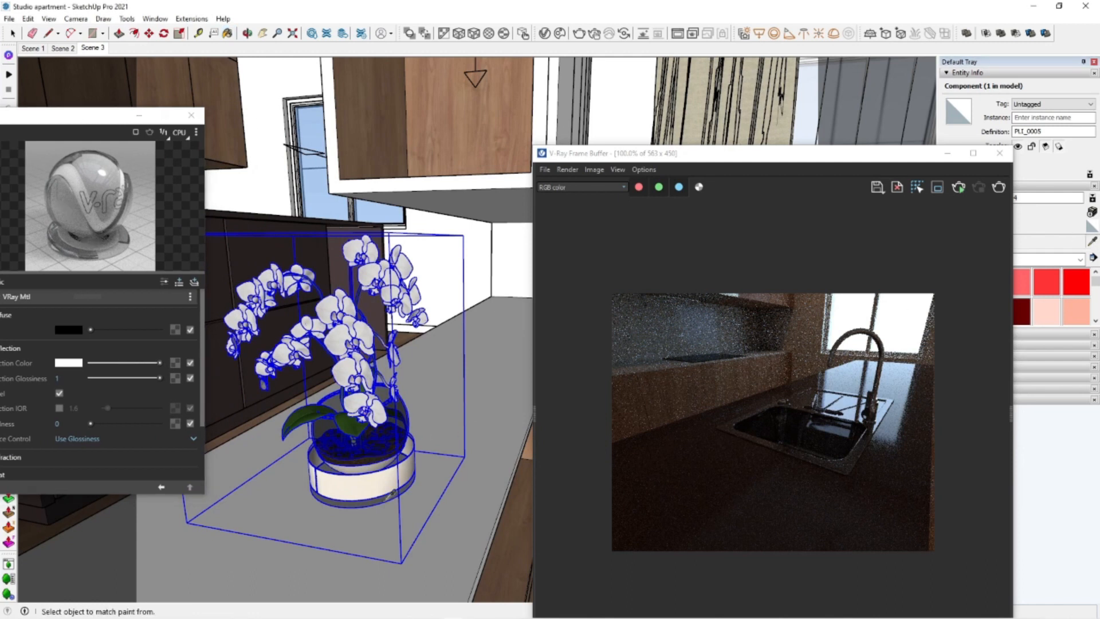
Sample the orchid's green leaf material and set its reflection colour to mid grey
click(390, 494)
scroll(395, 490, up, 4)
click(1090, 244)
click(339, 328)
drag(105, 363, 110, 363)
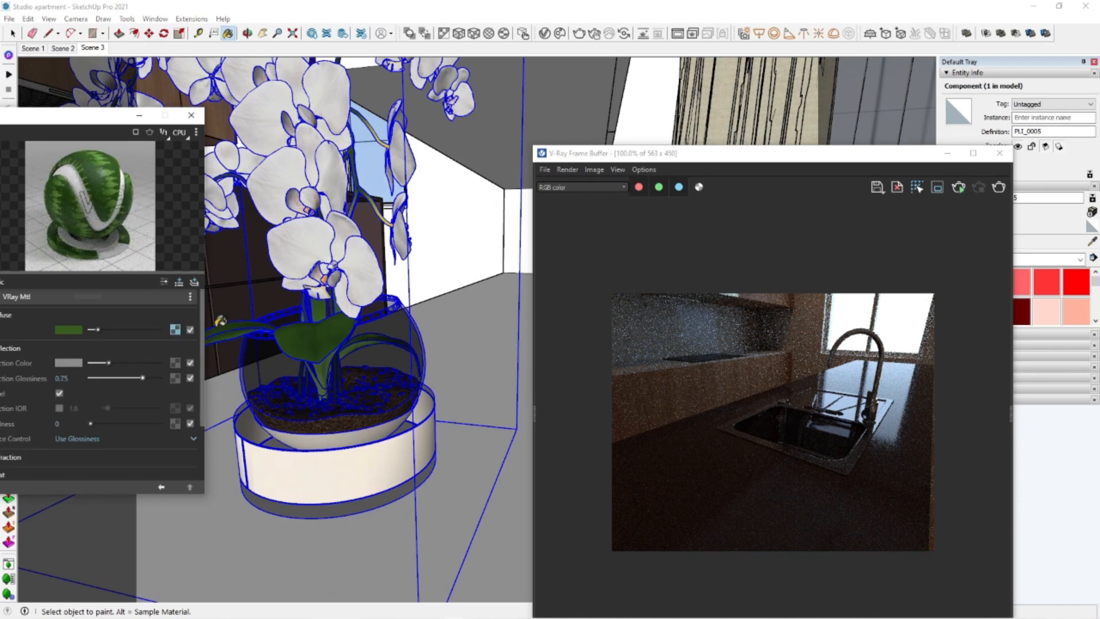
Open the leaf material's texture in the external Photos viewer and copy the Texture 6 image
drag(883, 155, 807, 160)
click(983, 246)
click(1058, 360)
right_click(573, 213)
click(964, 79)
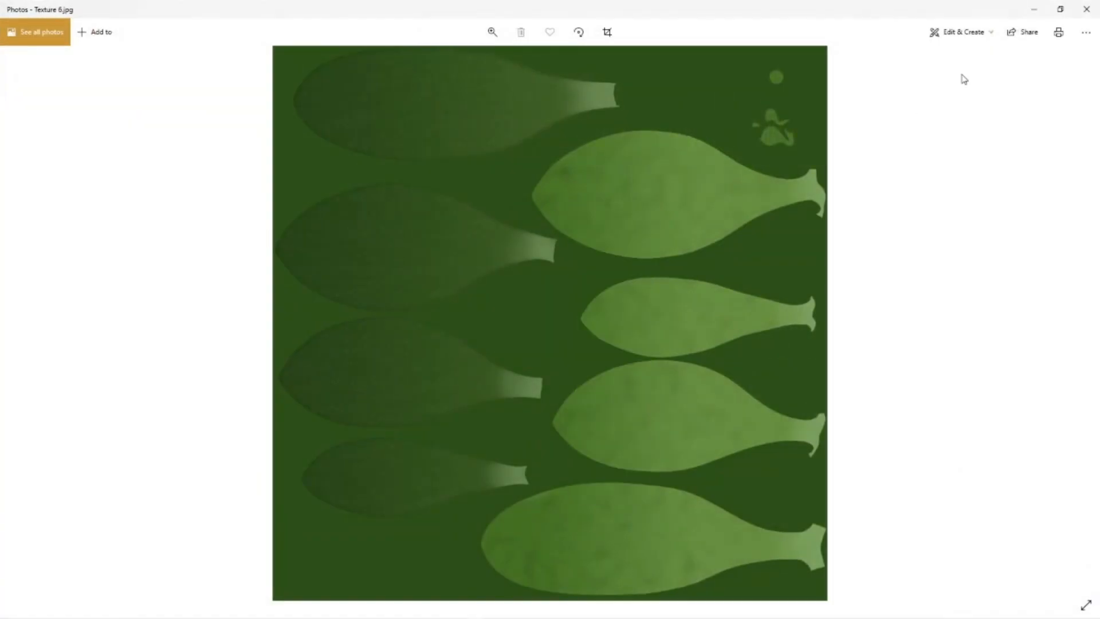
click(1035, 11)
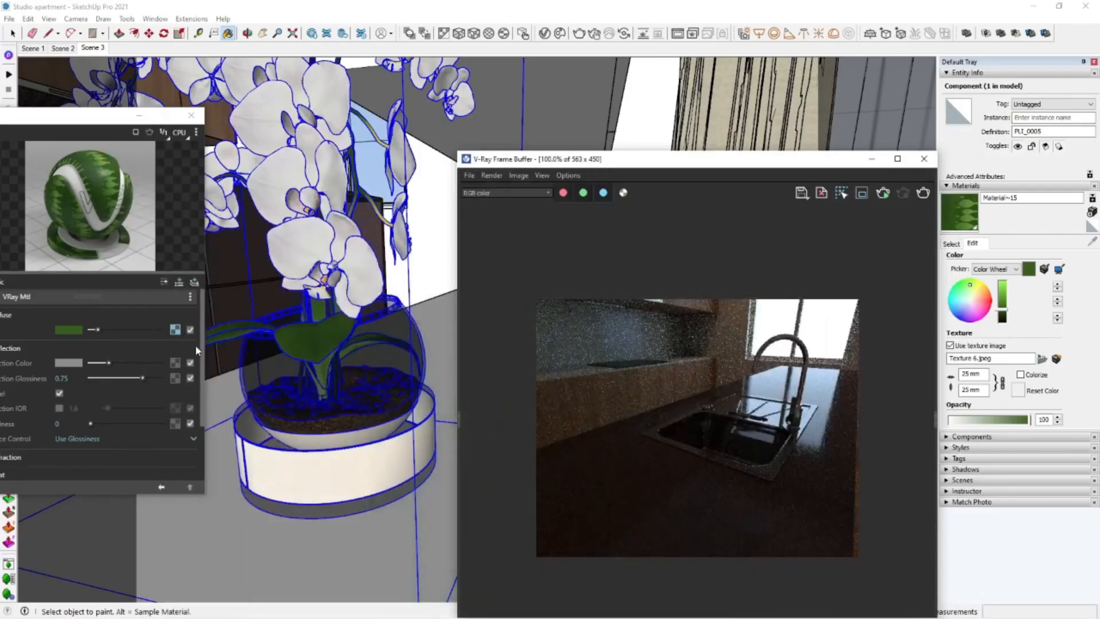
Paste Texture 6 into the lesson 05 Studio apartment folder and load it as the leaf material's diffuse bitmap
click(178, 329)
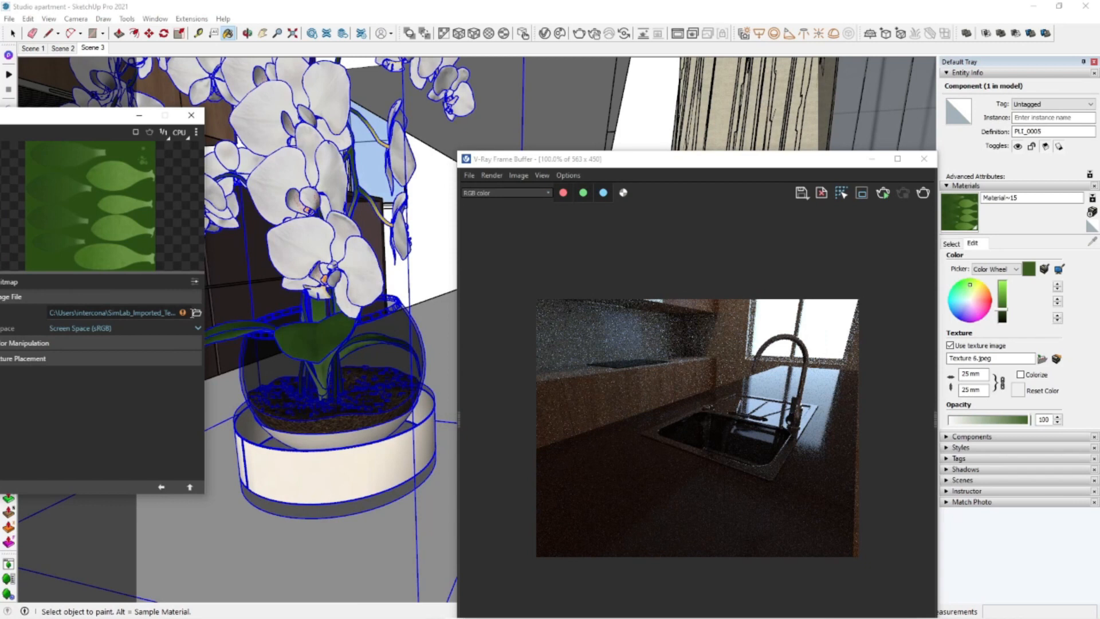
click(197, 313)
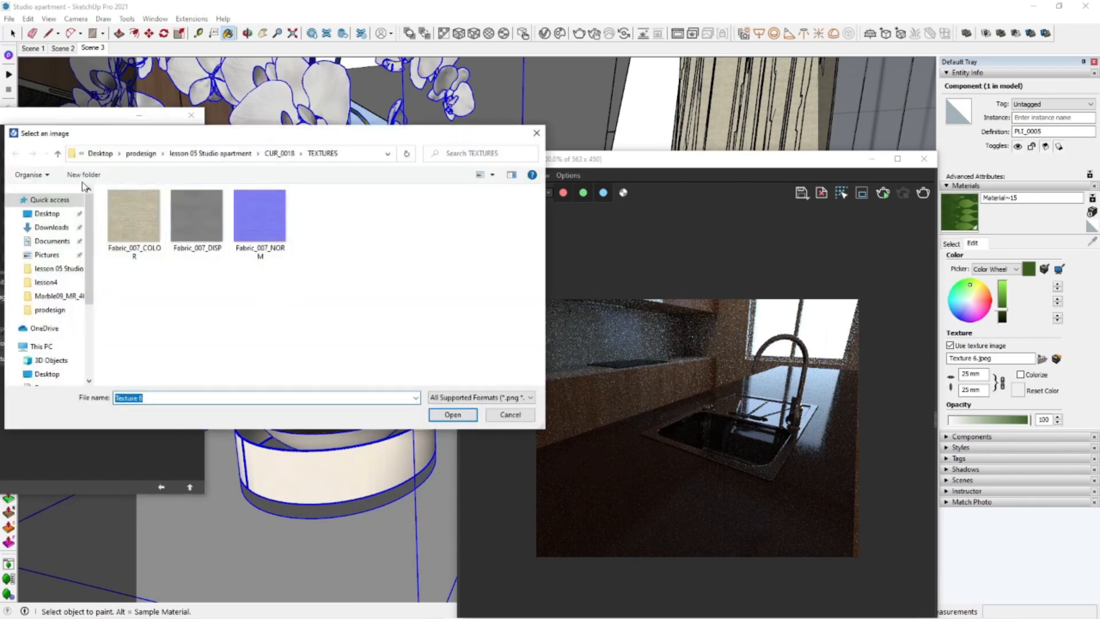
drag(135, 136, 235, 124)
click(380, 140)
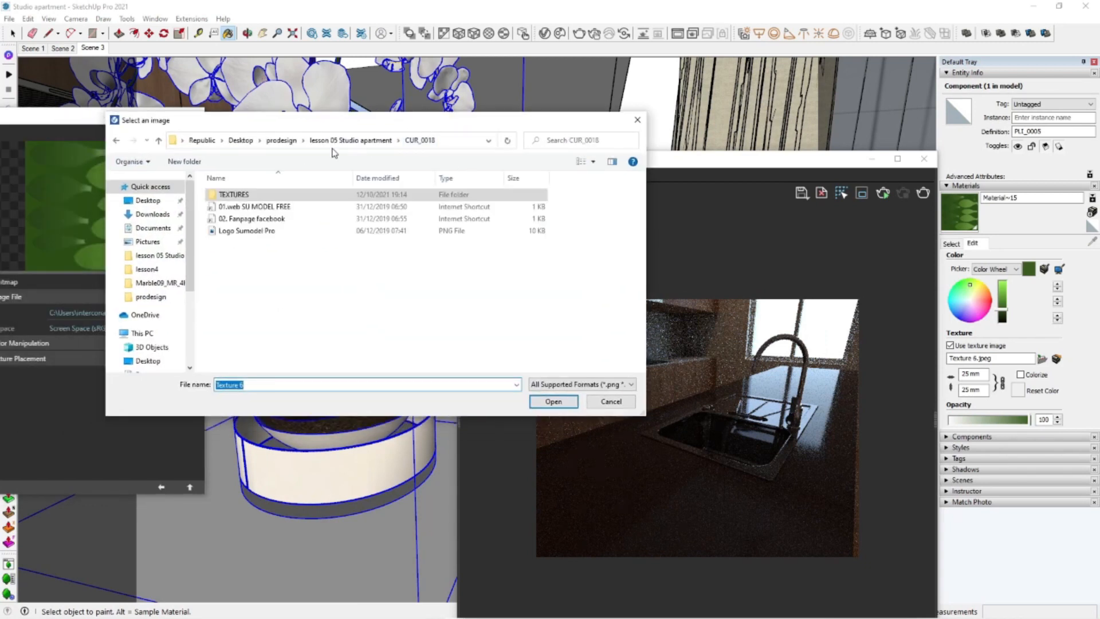
click(355, 141)
right_click(347, 329)
click(375, 390)
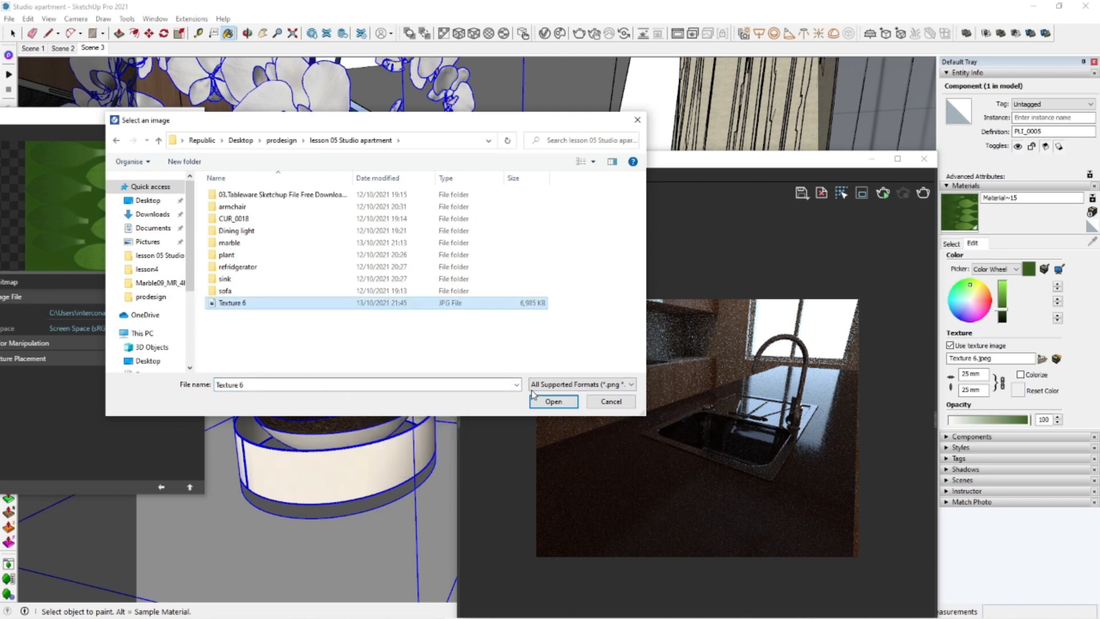
click(565, 403)
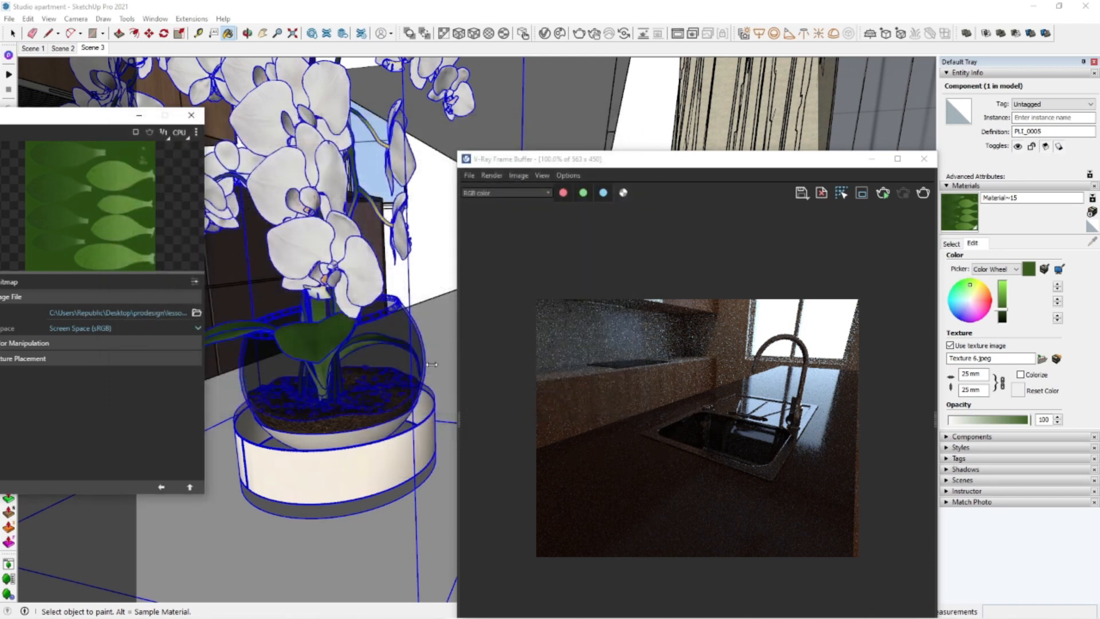
click(161, 488)
Sample the orchid's white petal material, open its texture in the Photos viewer and copy the Texture 5 image
click(955, 244)
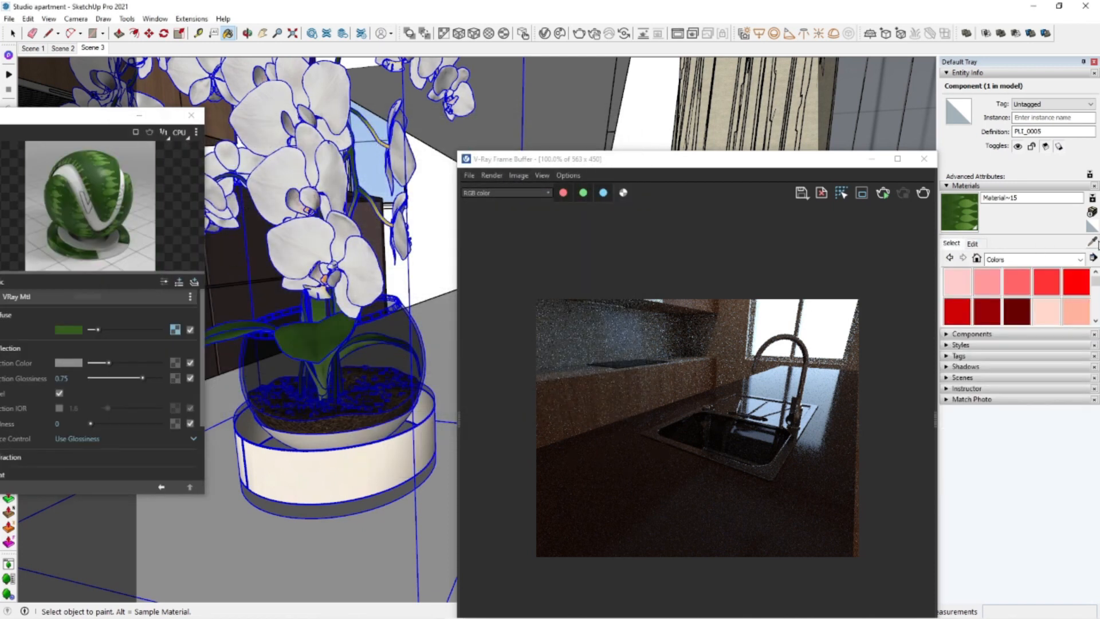
click(375, 265)
click(972, 244)
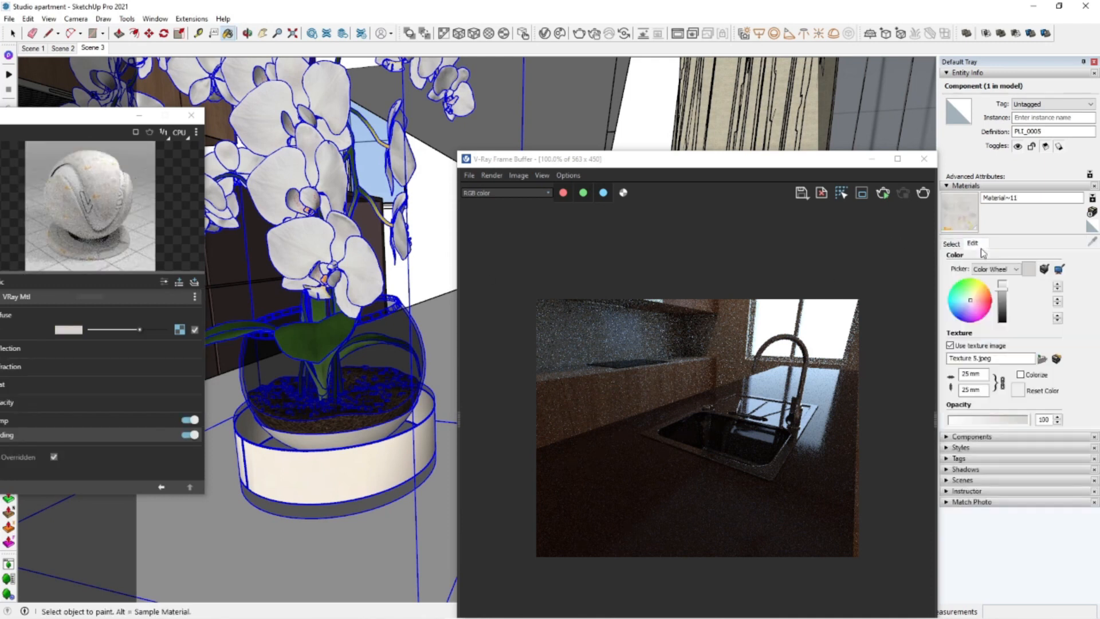
click(1055, 361)
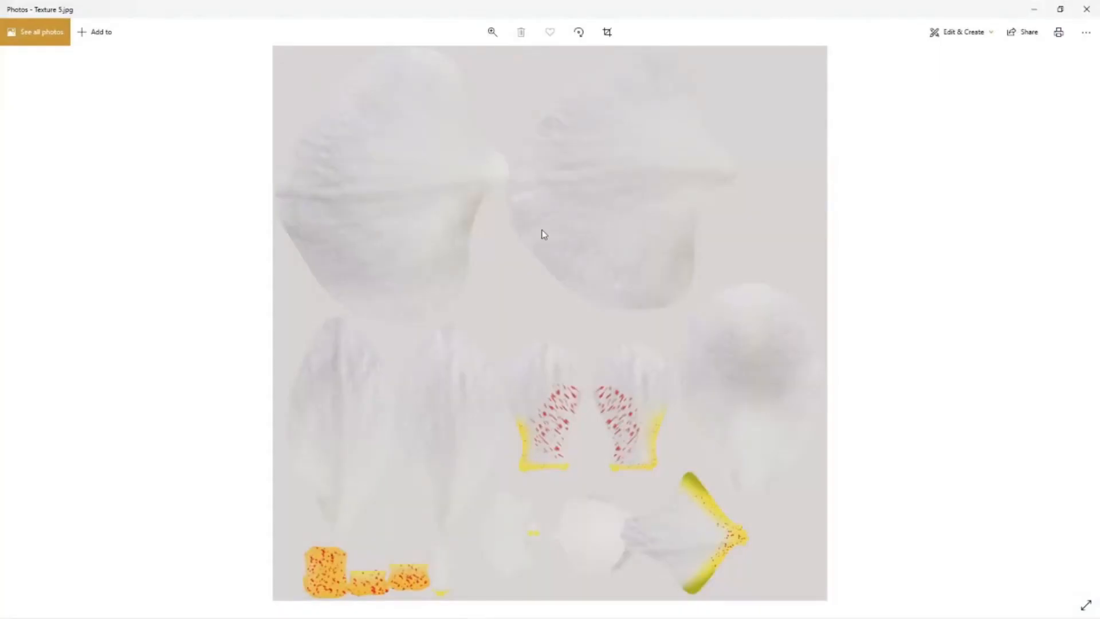
right_click(541, 231)
click(578, 421)
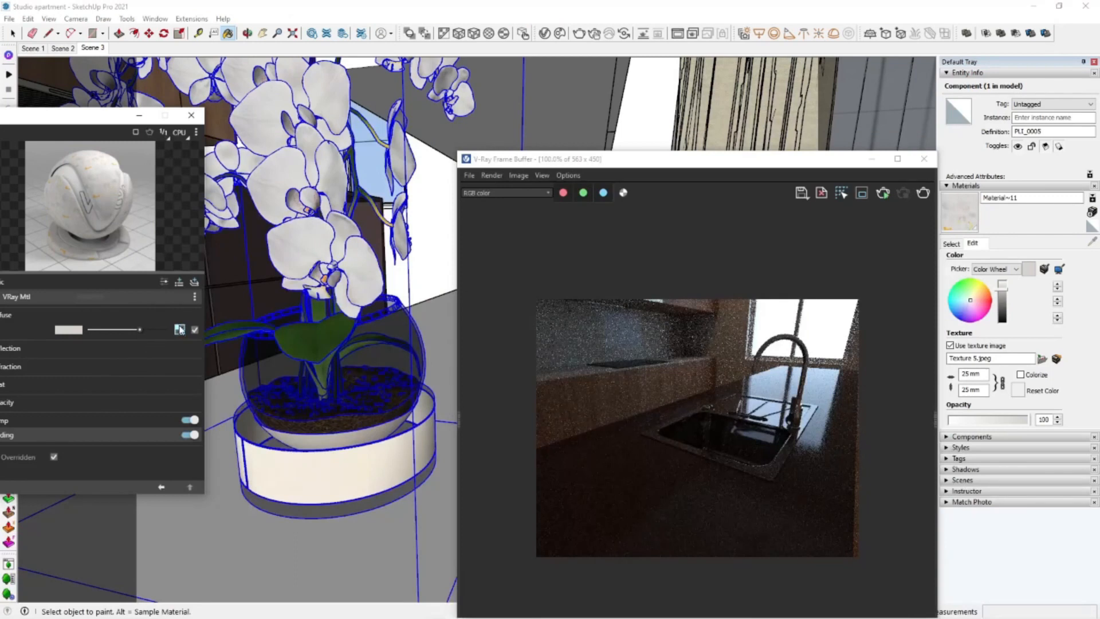
Paste Texture 5 into the lesson 05 Studio apartment folder and load it as the petal material's diffuse bitmap
click(180, 329)
click(197, 313)
right_click(321, 331)
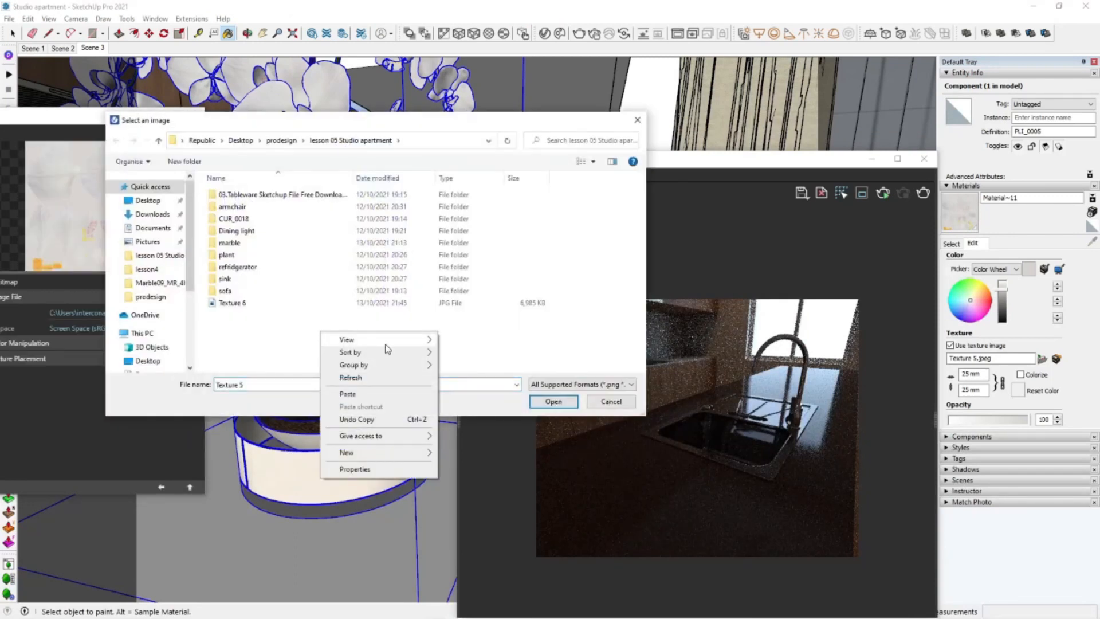
click(347, 393)
click(553, 401)
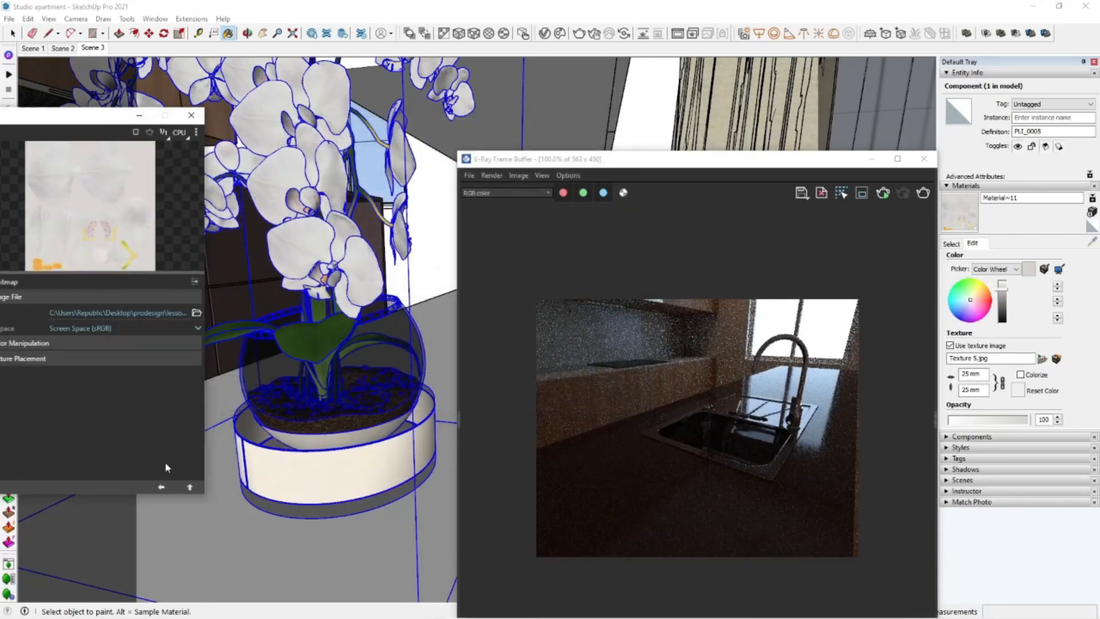
click(161, 486)
Set the petal material's reflection colour to mid grey and its reflection glossiness to 0.7
drag(87, 120, 180, 98)
click(201, 327)
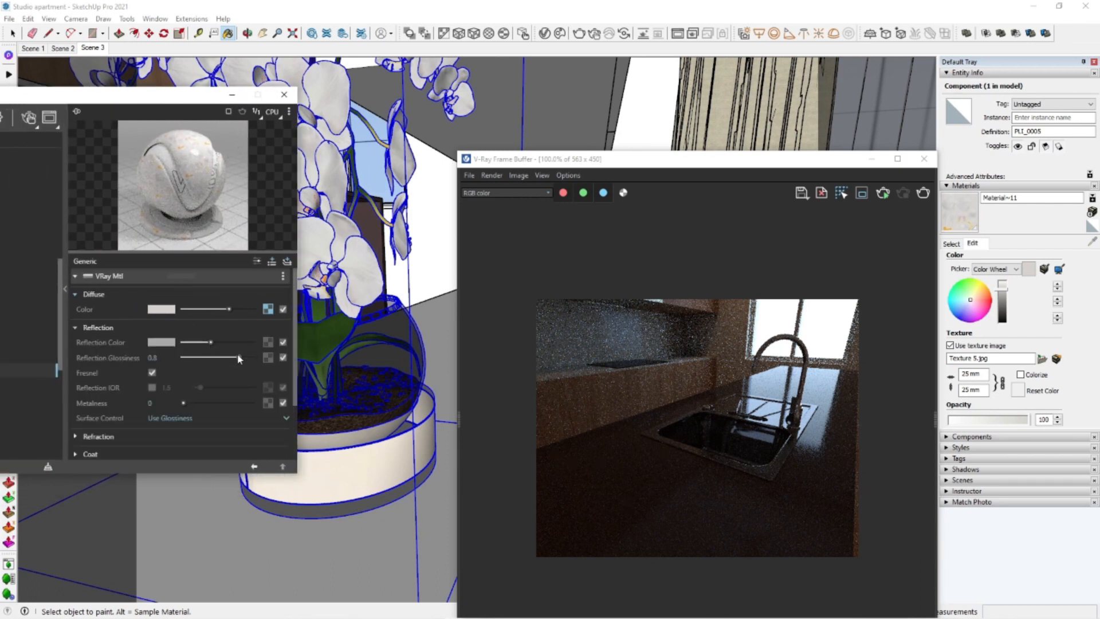
scroll(434, 403, down, 2)
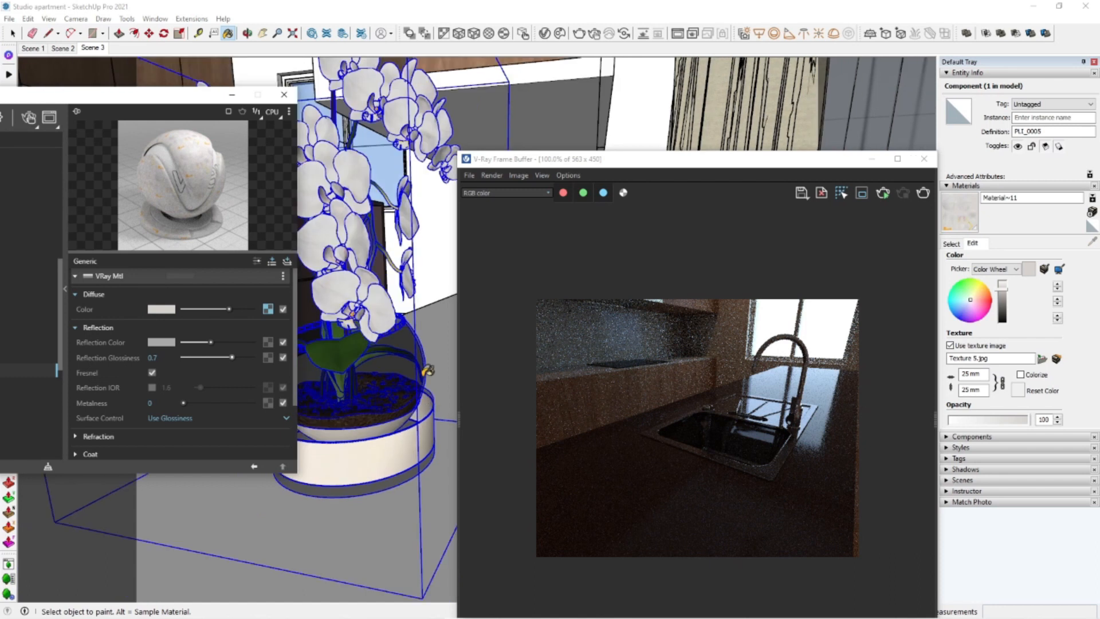
Sample the orchid's green stem material to check its V-Ray settings
scroll(348, 101, up, 5)
scroll(423, 239, down, 5)
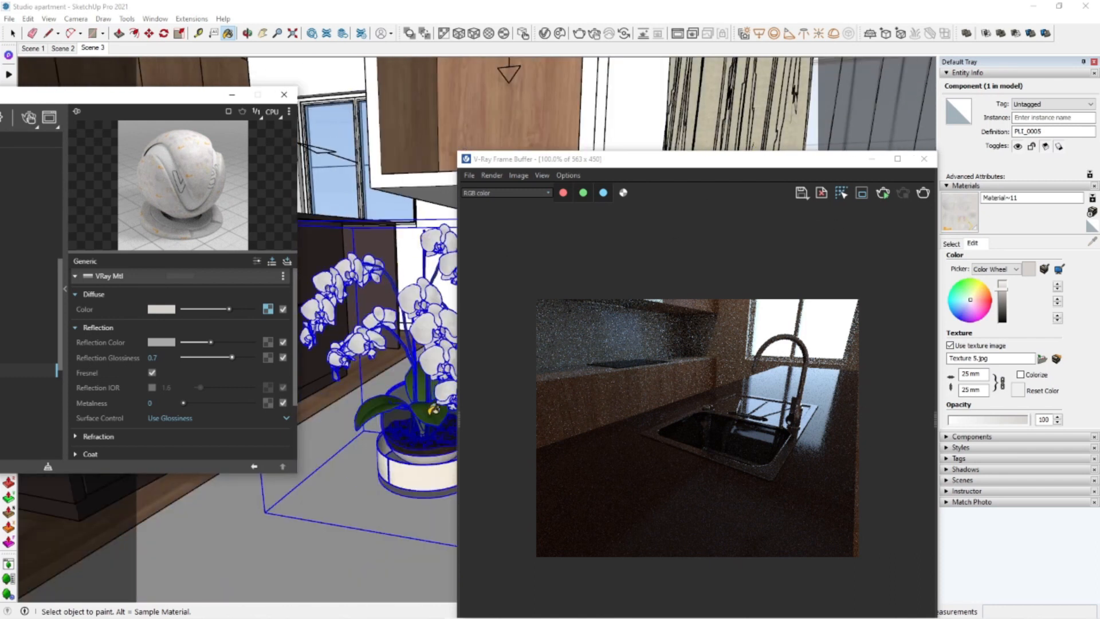
scroll(434, 408, up, 4)
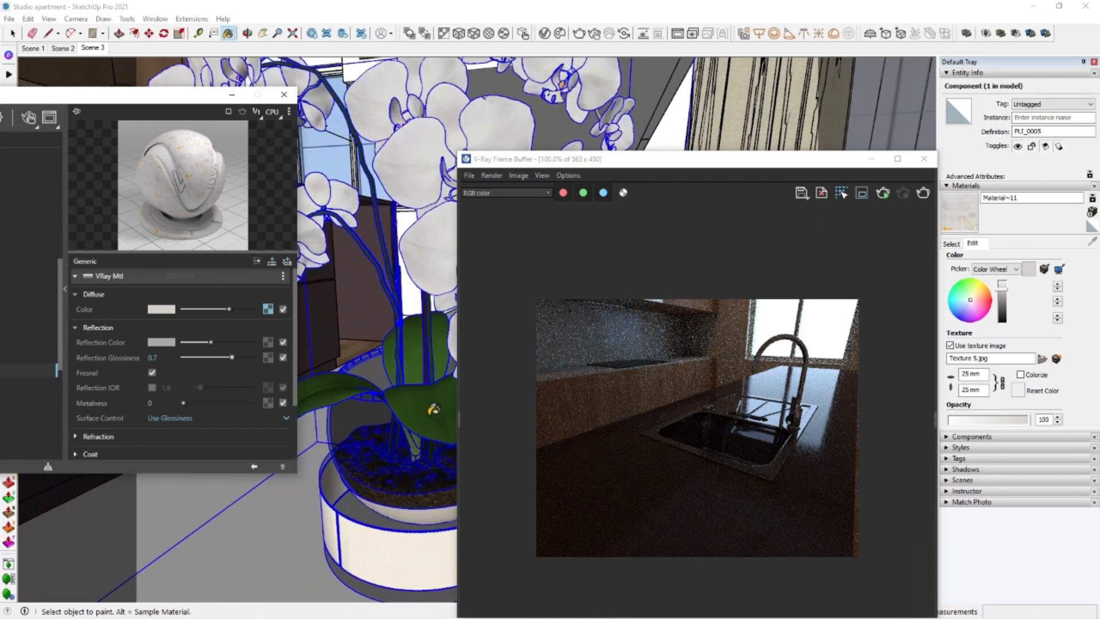
click(952, 244)
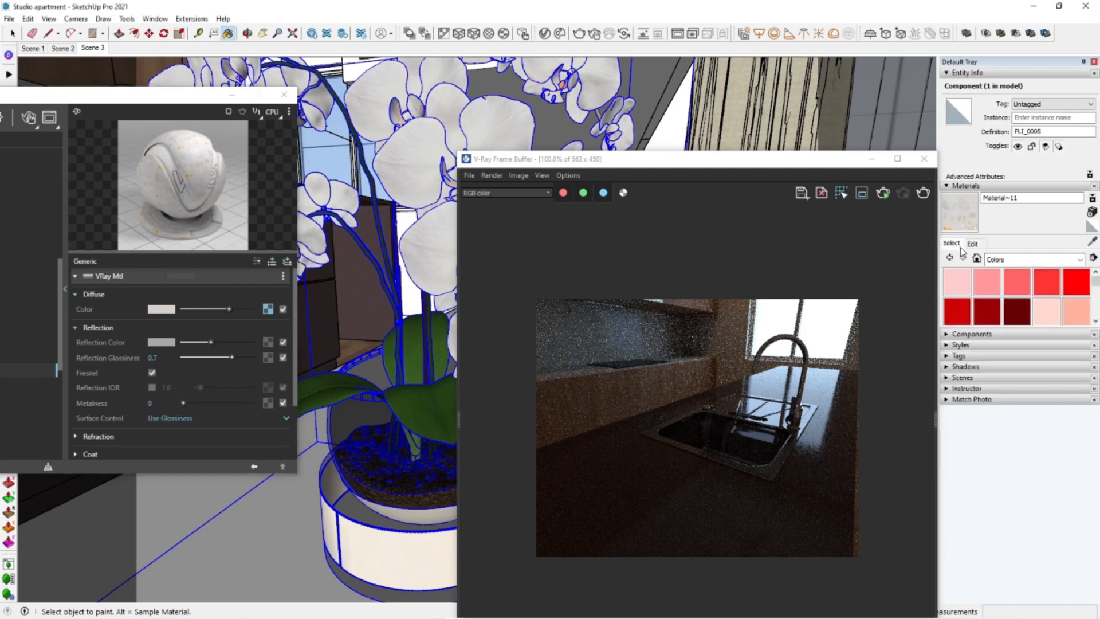
click(1092, 242)
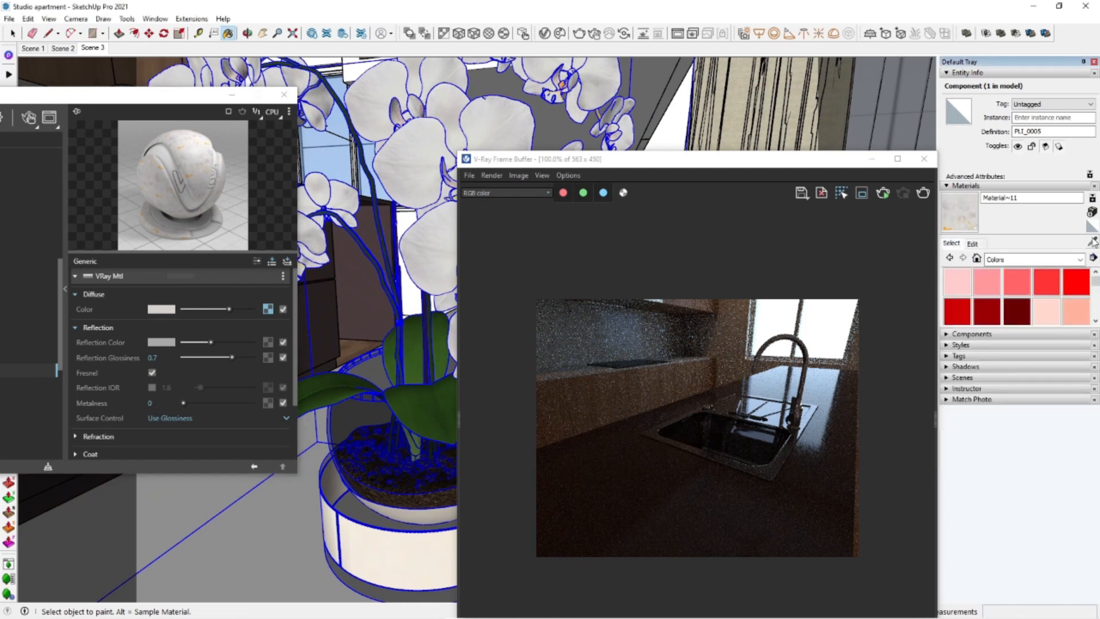
click(397, 294)
Sample the orchid's brown stem material and set its reflection colour to mid grey and its reflection glossiness to 0.65
scroll(408, 346, up, 3)
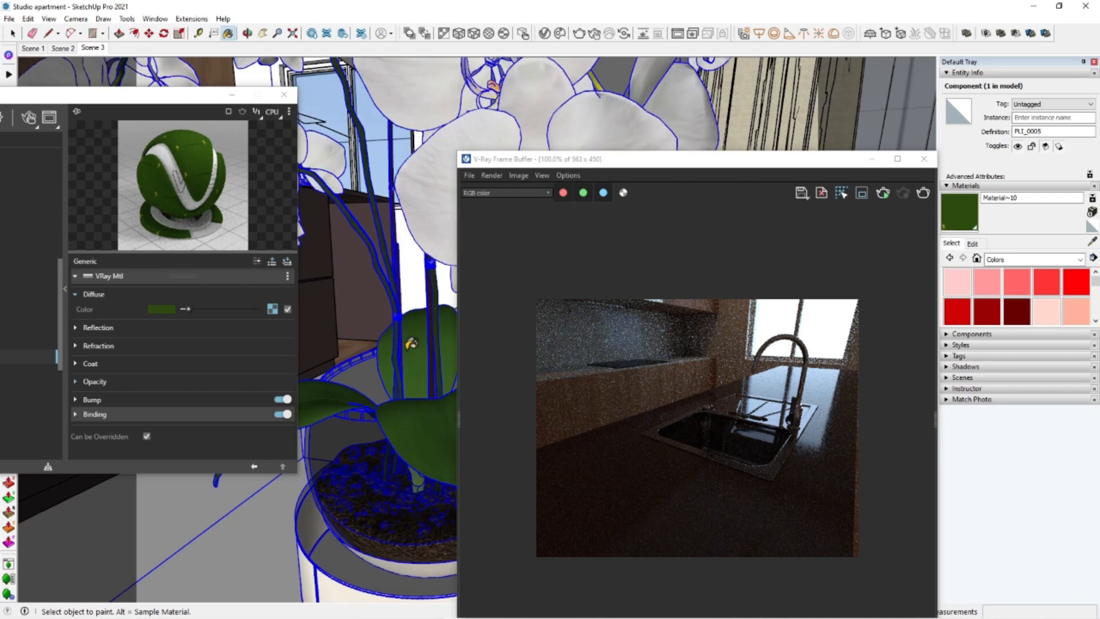
scroll(409, 346, up, 1)
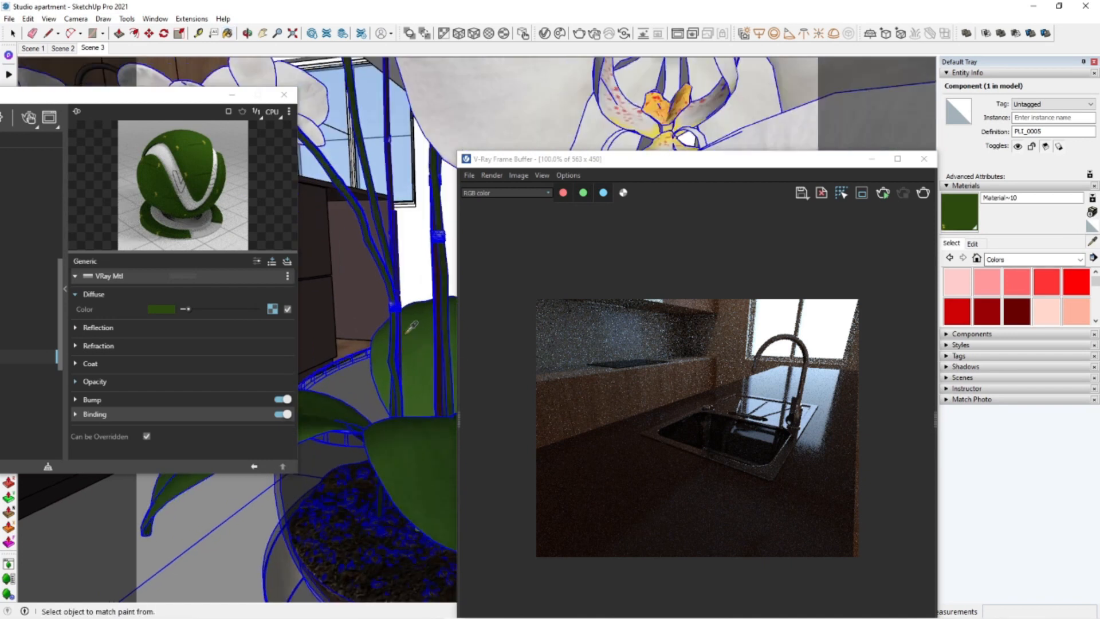
scroll(399, 338, down, 6)
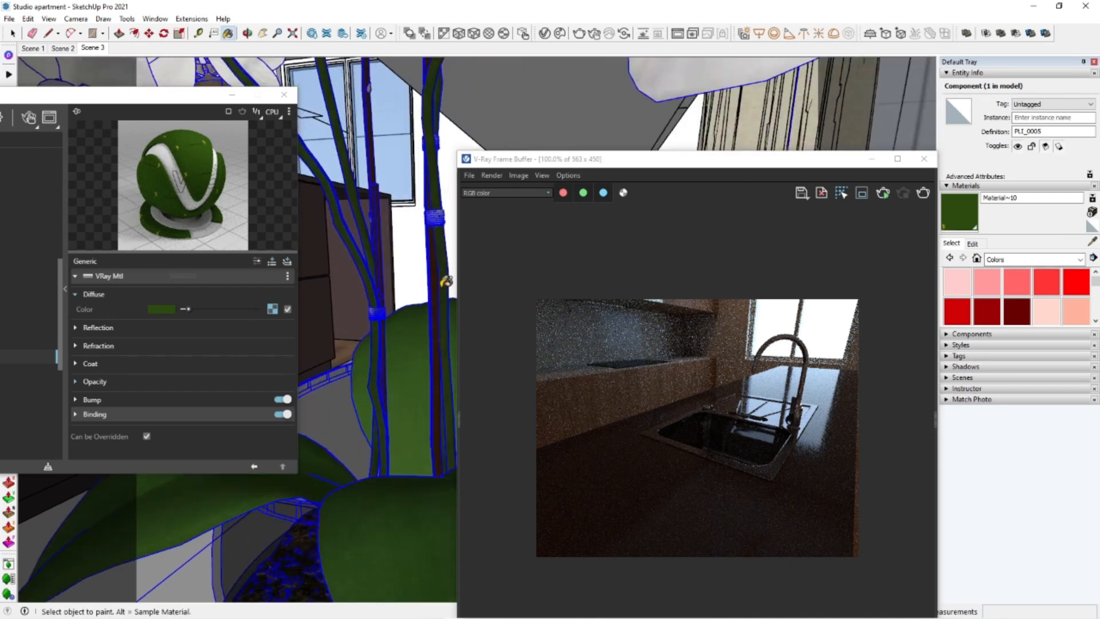
scroll(396, 344, down, 2)
mouse_move(405, 414)
middle_down()
mouse_move(378, 438)
mouse_move(318, 442)
mouse_move(354, 477)
middle_up()
scroll(354, 479, up, 2)
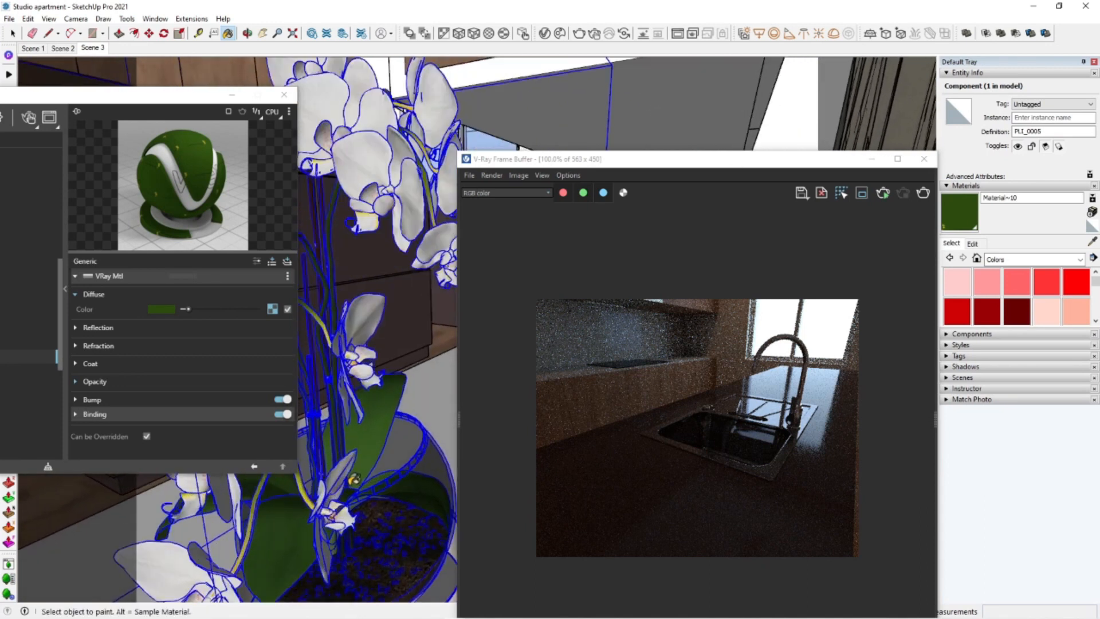
scroll(359, 466, up, 2)
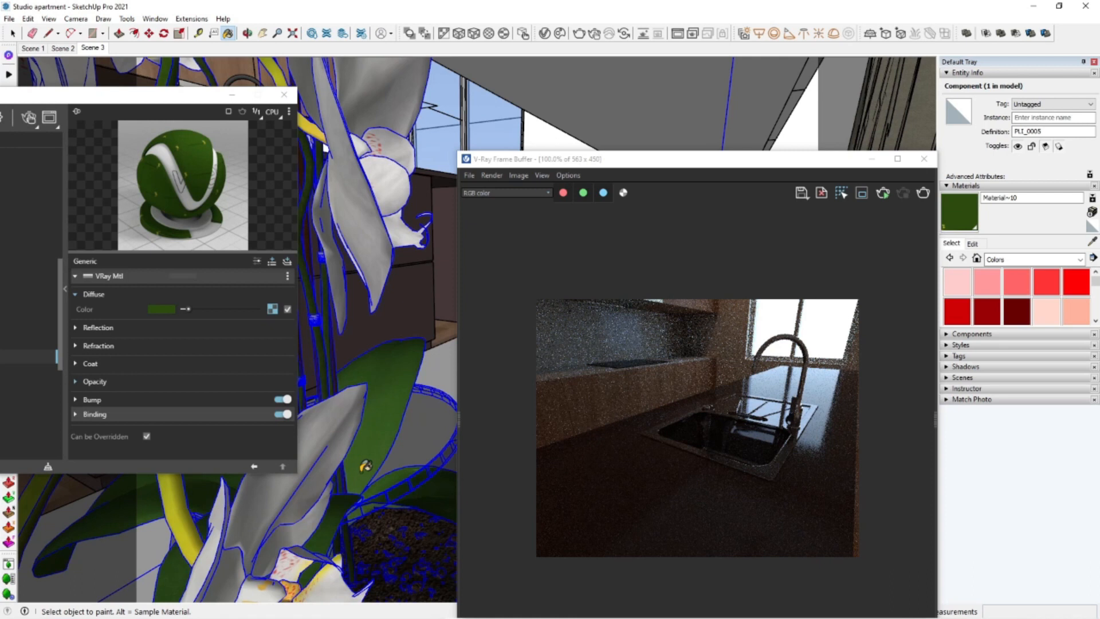
scroll(373, 448, up, 2)
mouse_move(374, 447)
middle_down()
mouse_move(405, 445)
mouse_move(443, 490)
middle_up()
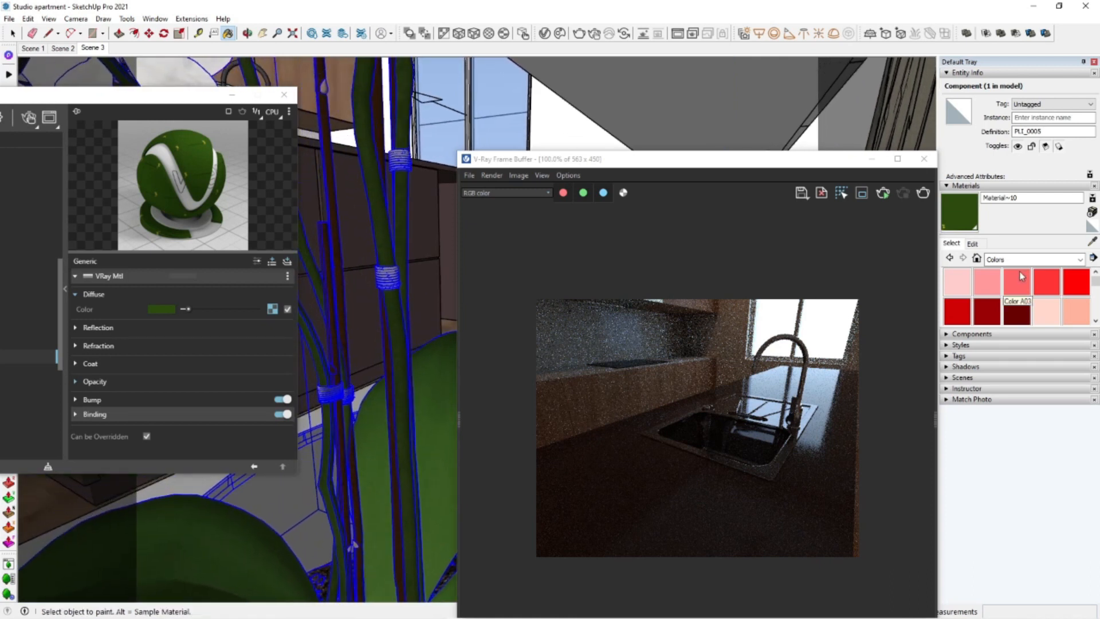
click(1092, 243)
click(331, 131)
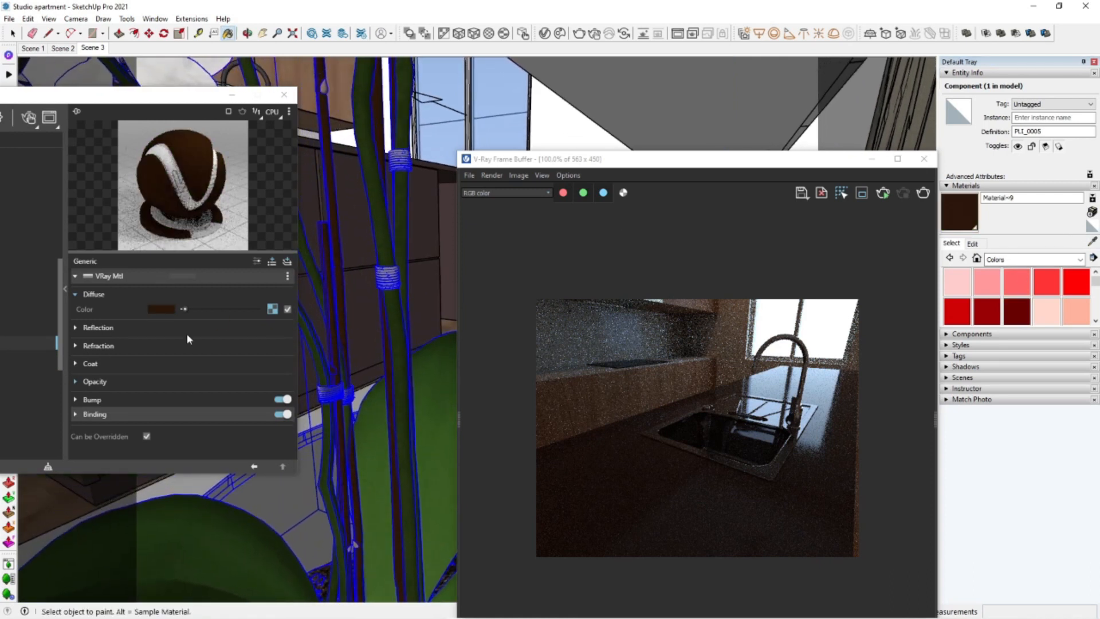
click(168, 331)
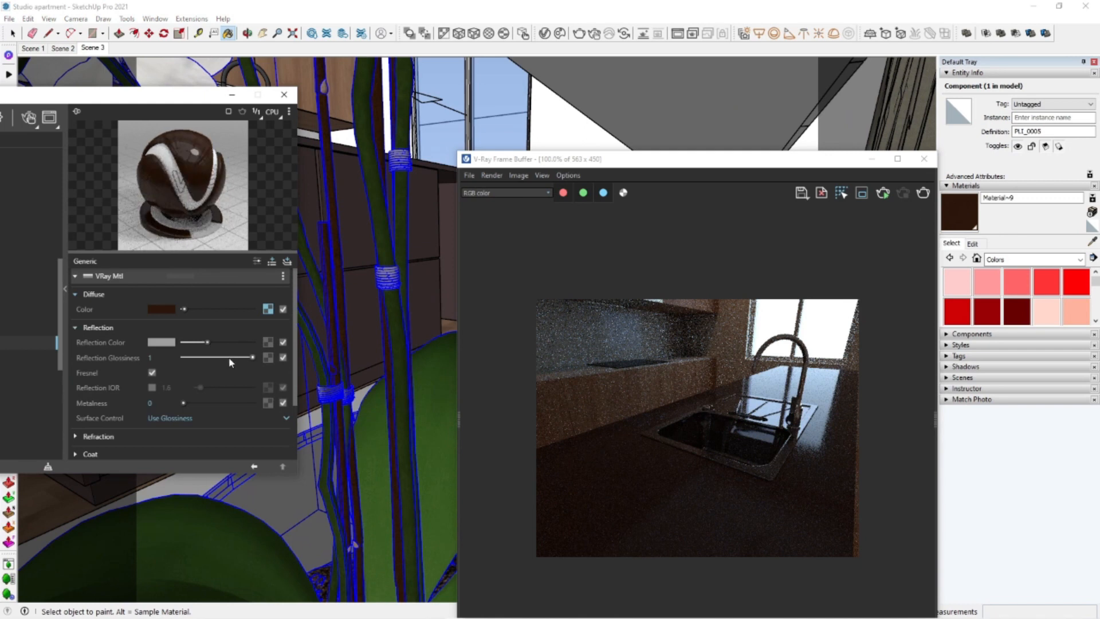
Sample the orchid's green stem material, set its reflection colour to light grey and glossiness to 0.55, and close the V-Ray asset editor
click(1092, 242)
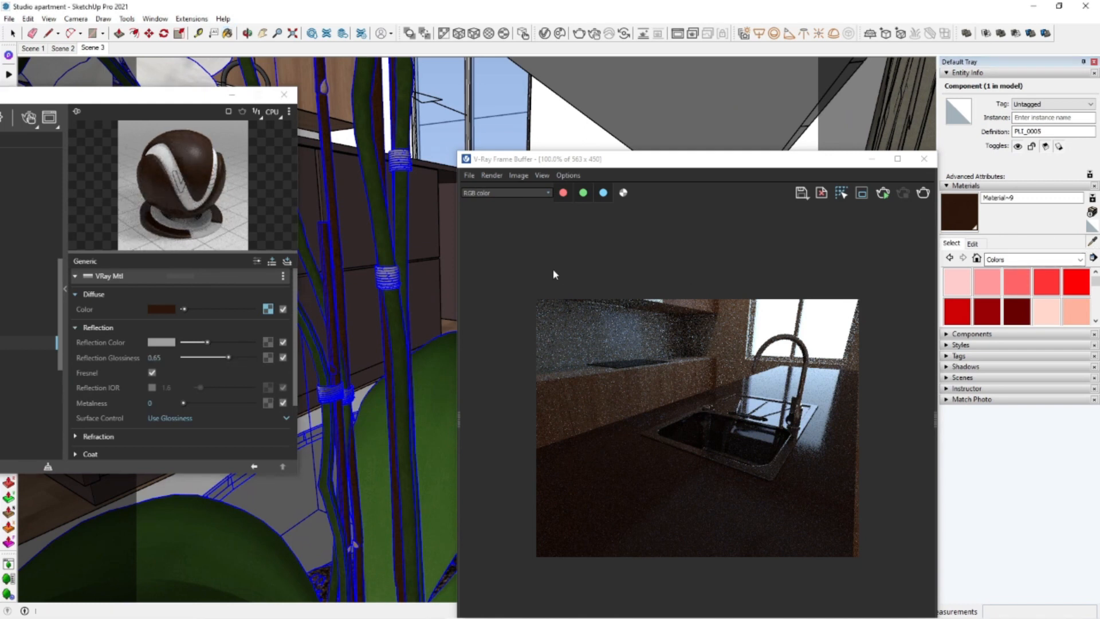
click(404, 301)
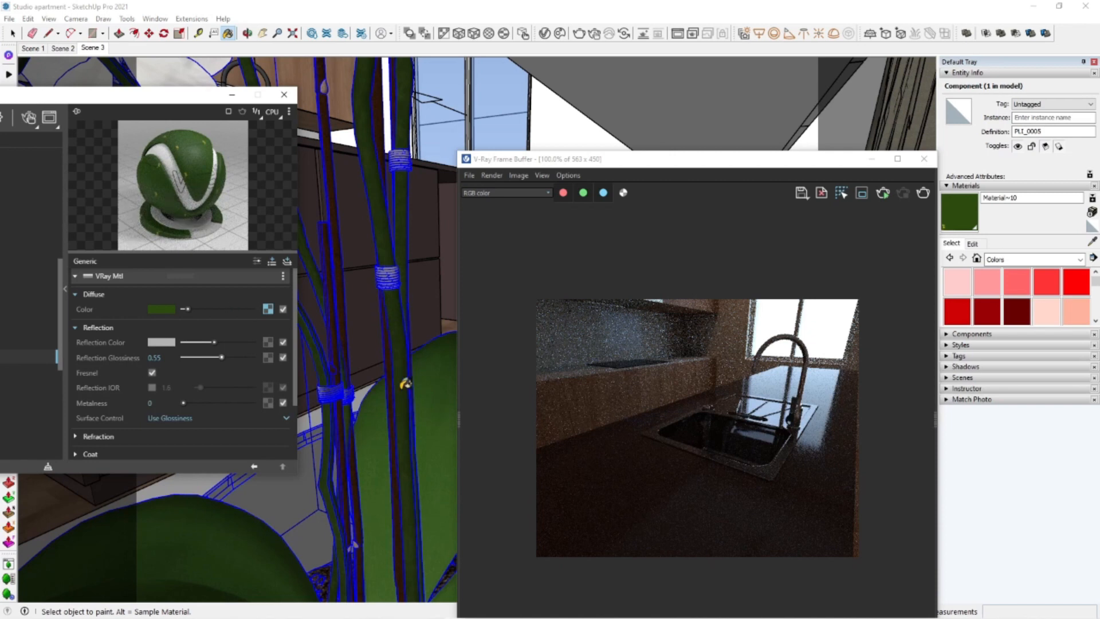
scroll(406, 383, down, 4)
scroll(404, 395, down, 2)
middle_drag(401, 396, 376, 357)
scroll(375, 352, down, 2)
click(66, 290)
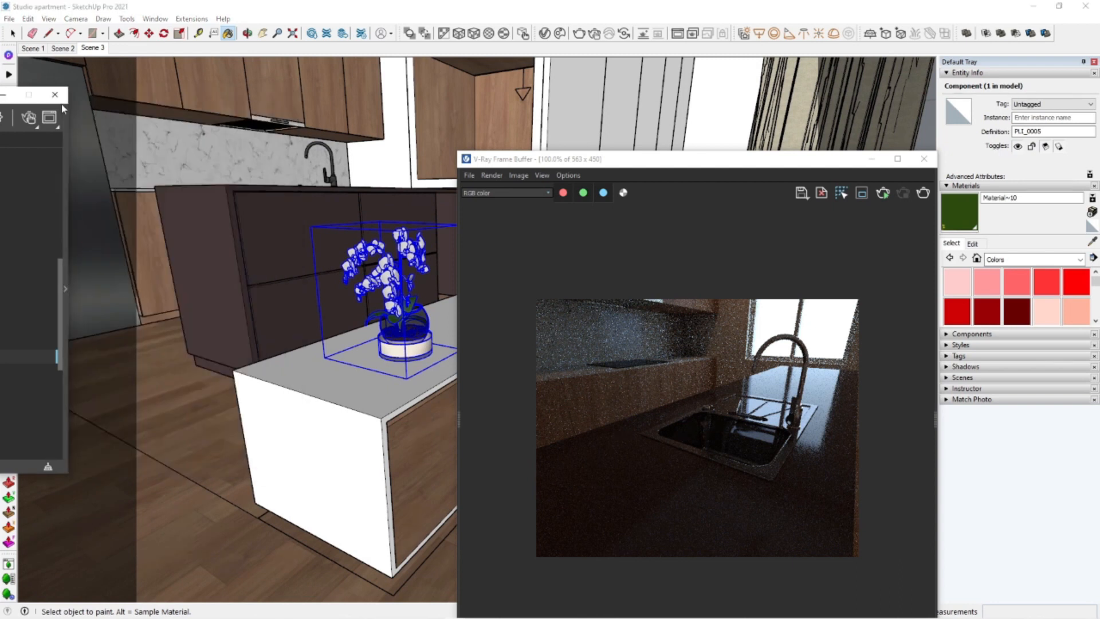
click(54, 94)
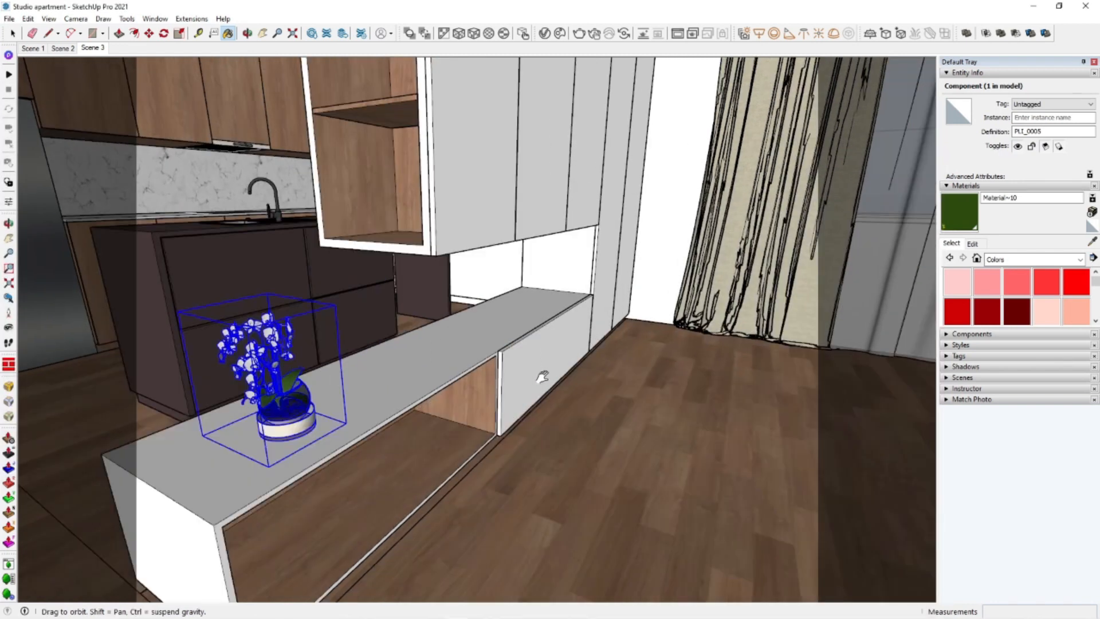
Import the TV+58 model from the lesson 05 Studio apartment folder and place it on the floor beside the low cabinet
scroll(405, 307, up, 3)
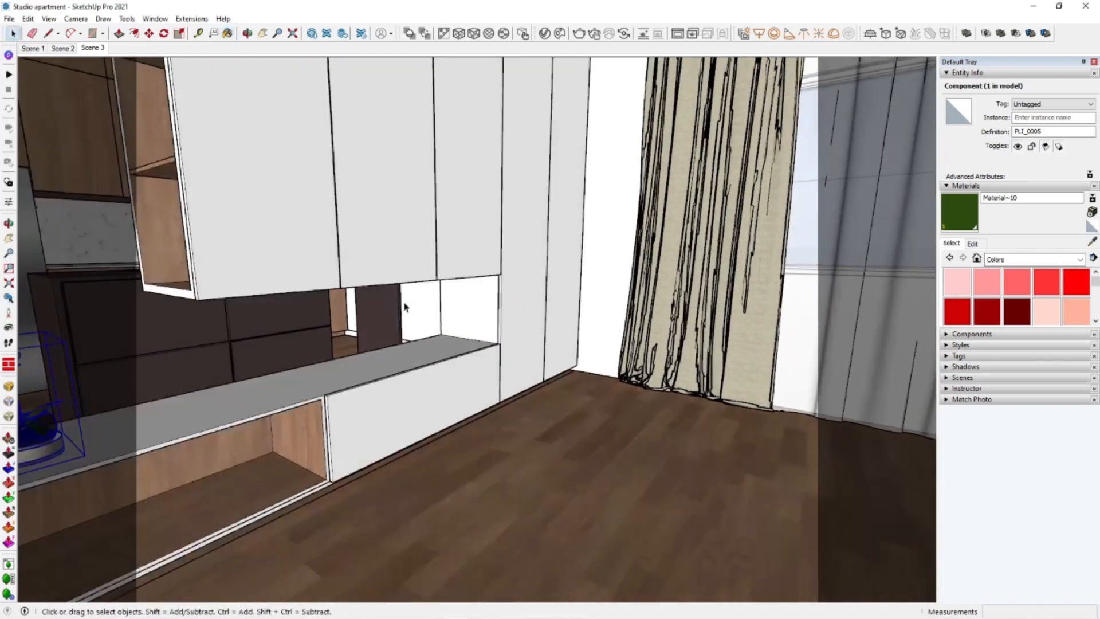
middle_drag(405, 307, 459, 327)
click(94, 50)
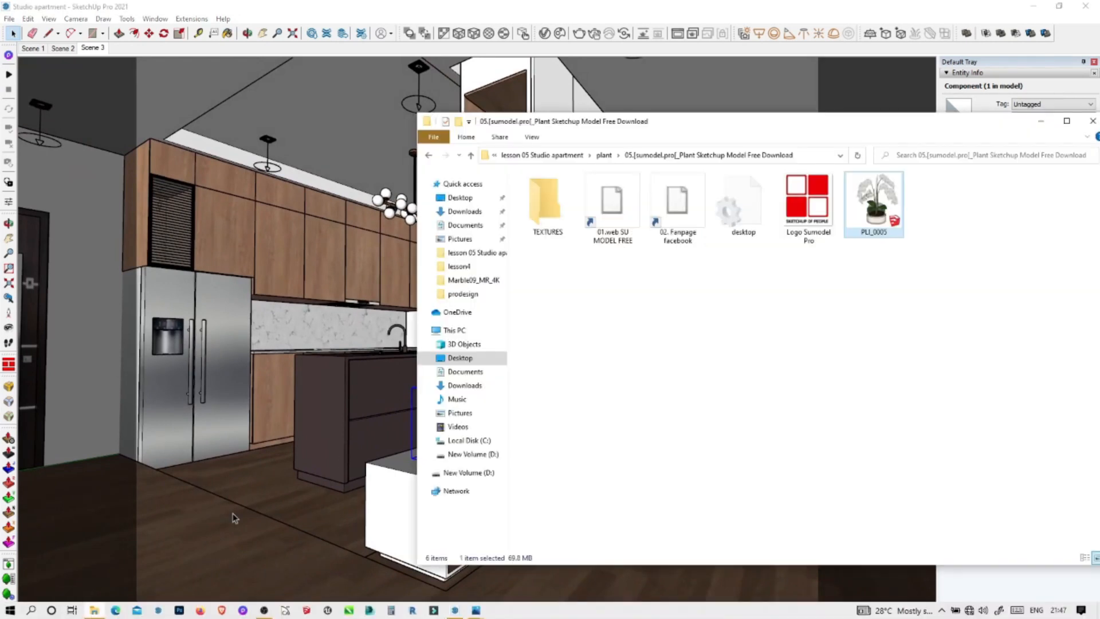
click(430, 156)
click(430, 155)
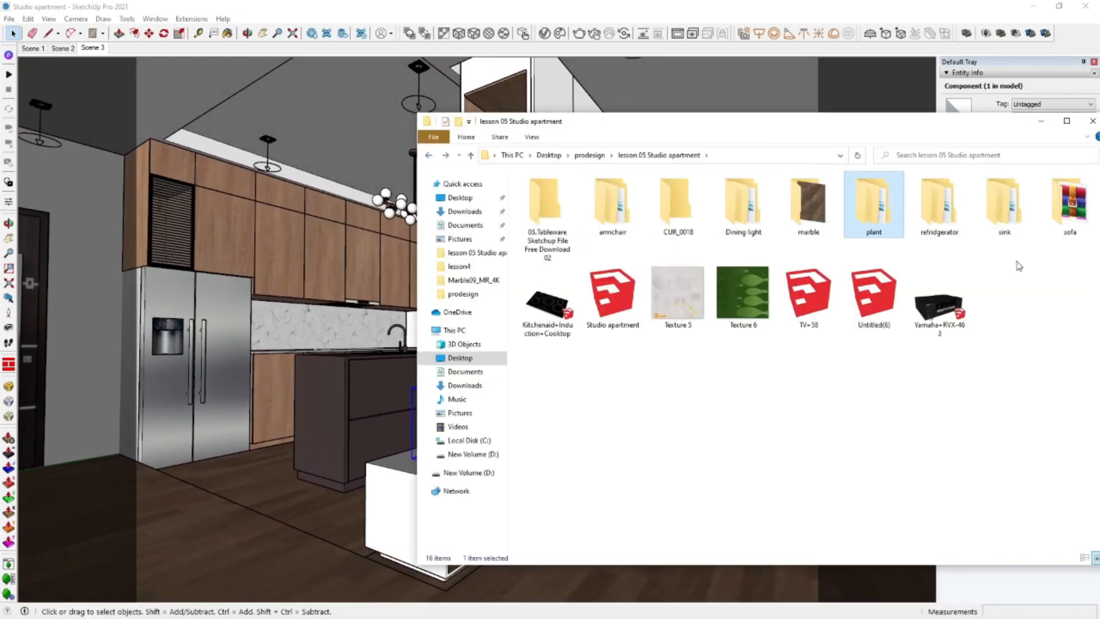
click(809, 295)
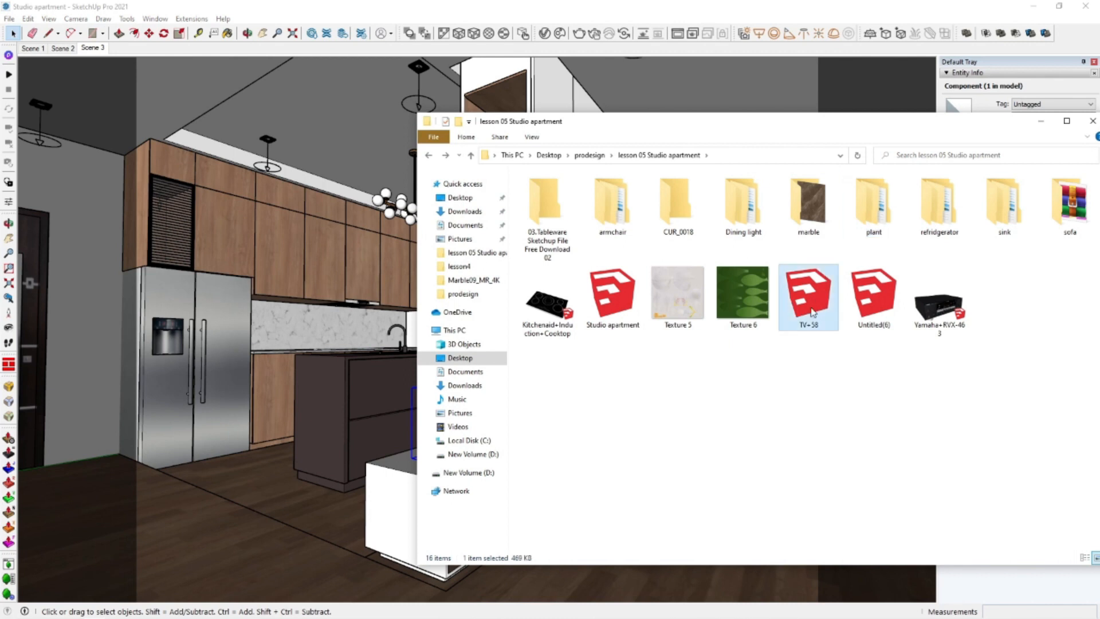
drag(775, 124, 195, 200)
drag(220, 396, 675, 503)
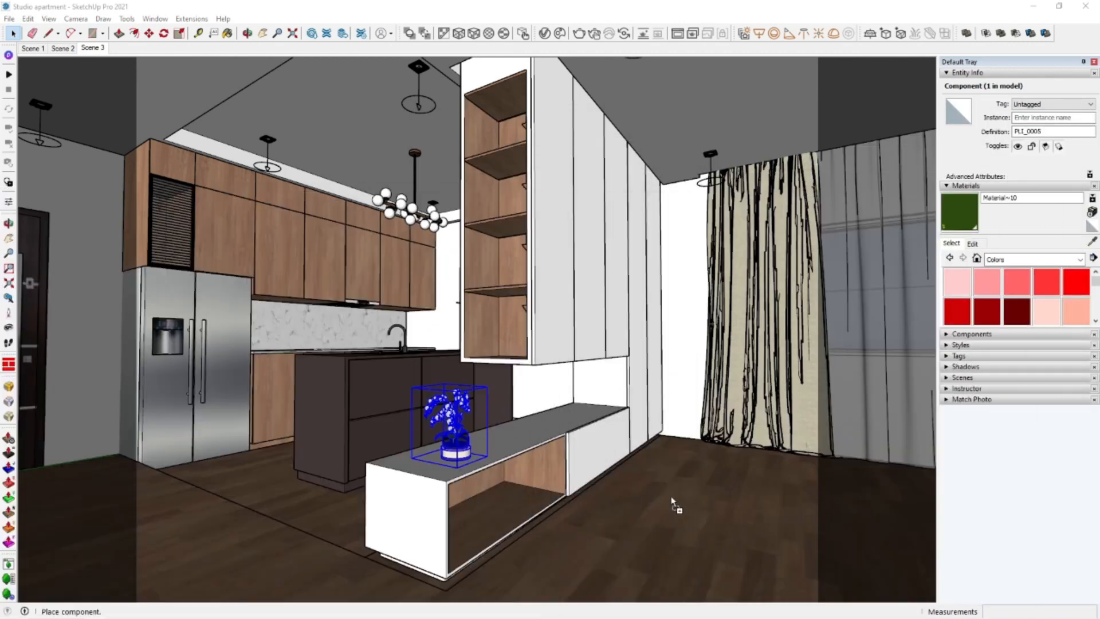
click(659, 459)
Rotate the television 90 degrees about the vertical axis so it runs parallel to the cabinet wall
scroll(739, 470, up, 3)
middle_drag(791, 479, 695, 518)
scroll(598, 443, up, 2)
key(q)
click(597, 442)
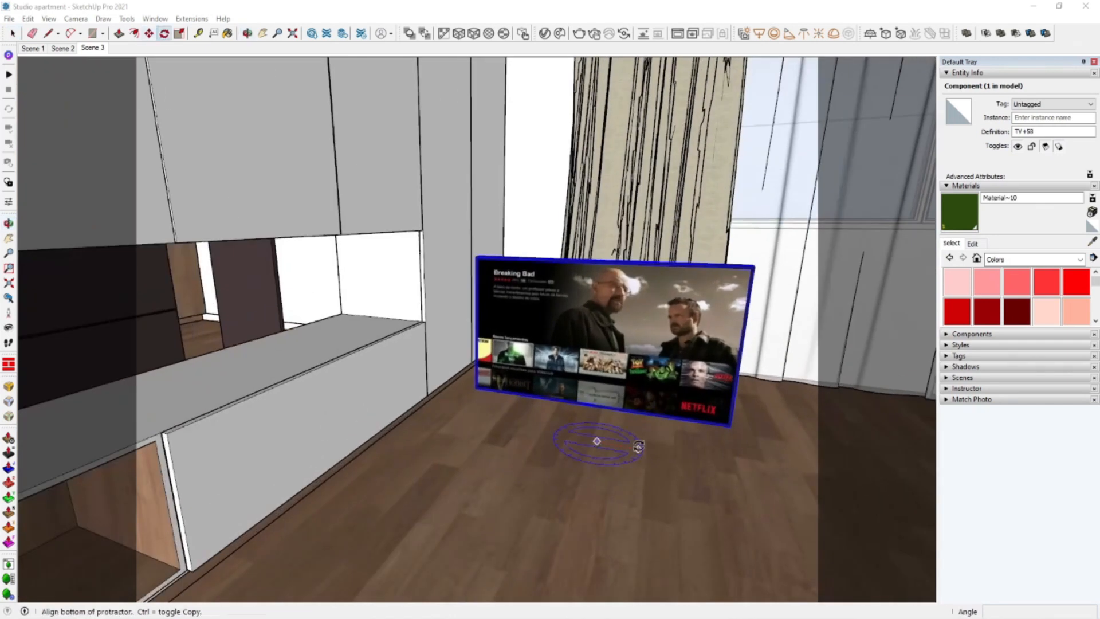
click(638, 449)
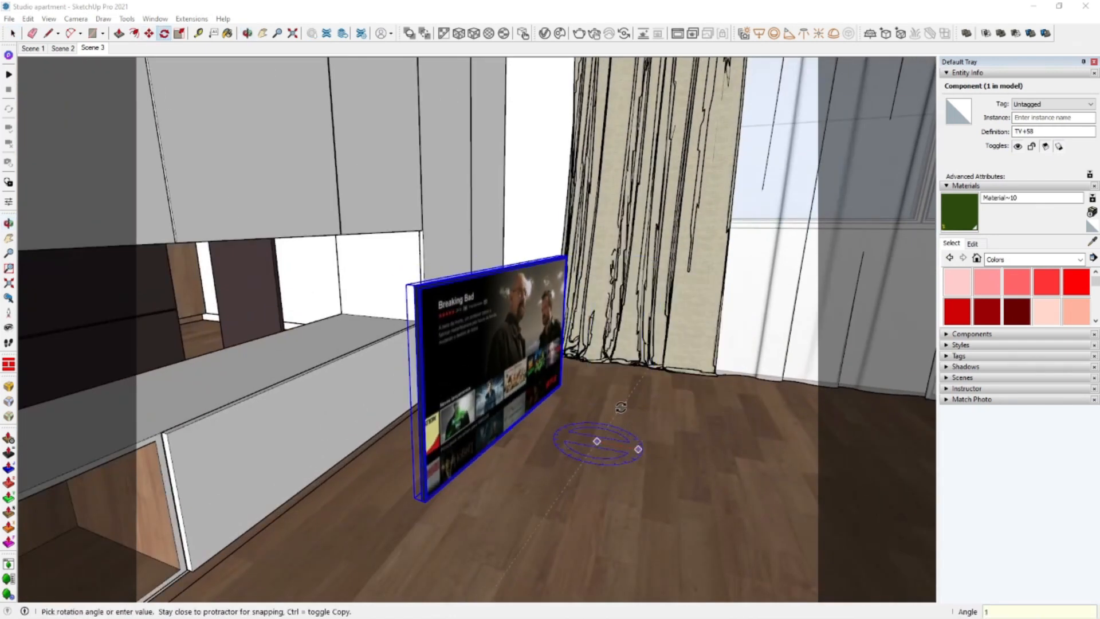
text(90)
key(Return)
Move the television by its rear bottom corner onto the front face of the tall white wall cabinets
key(m)
middle_drag(494, 479, 579, 439)
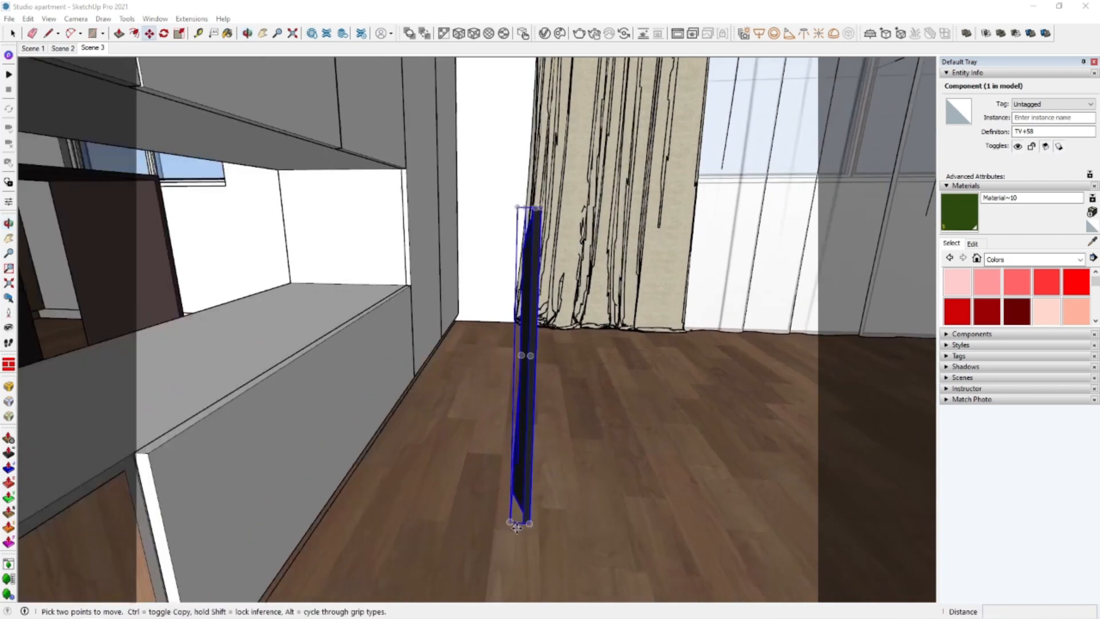
scroll(518, 523, up, 3)
click(512, 485)
scroll(510, 421, down, 3)
scroll(401, 267, down, 2)
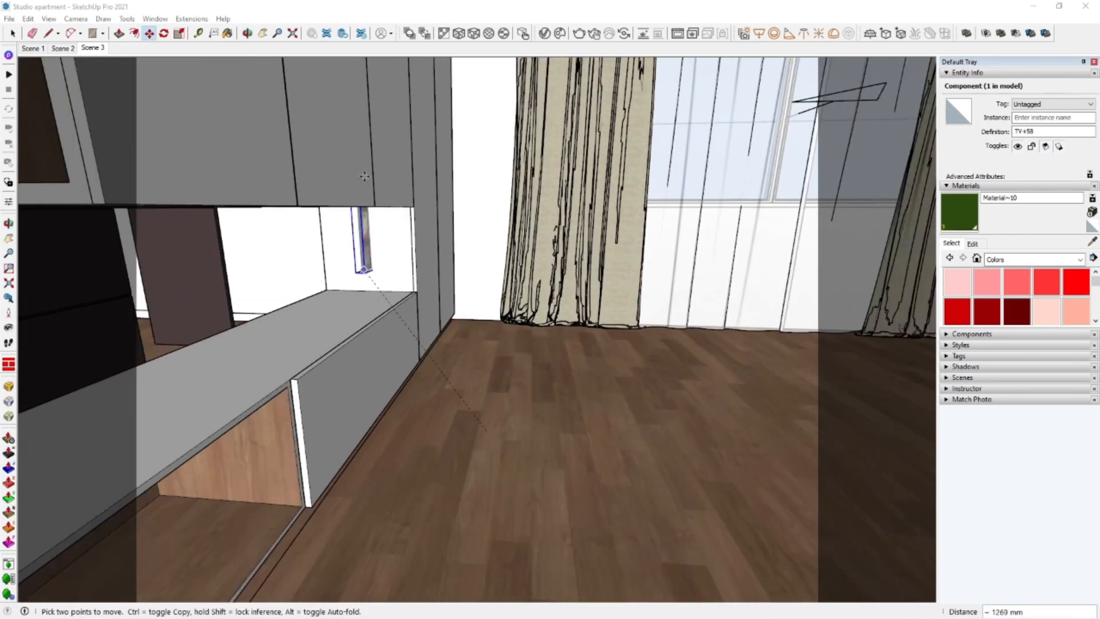
shift+middle_drag(358, 192, 332, 277)
click(304, 237)
scroll(431, 292, down, 2)
middle_drag(432, 292, 397, 277)
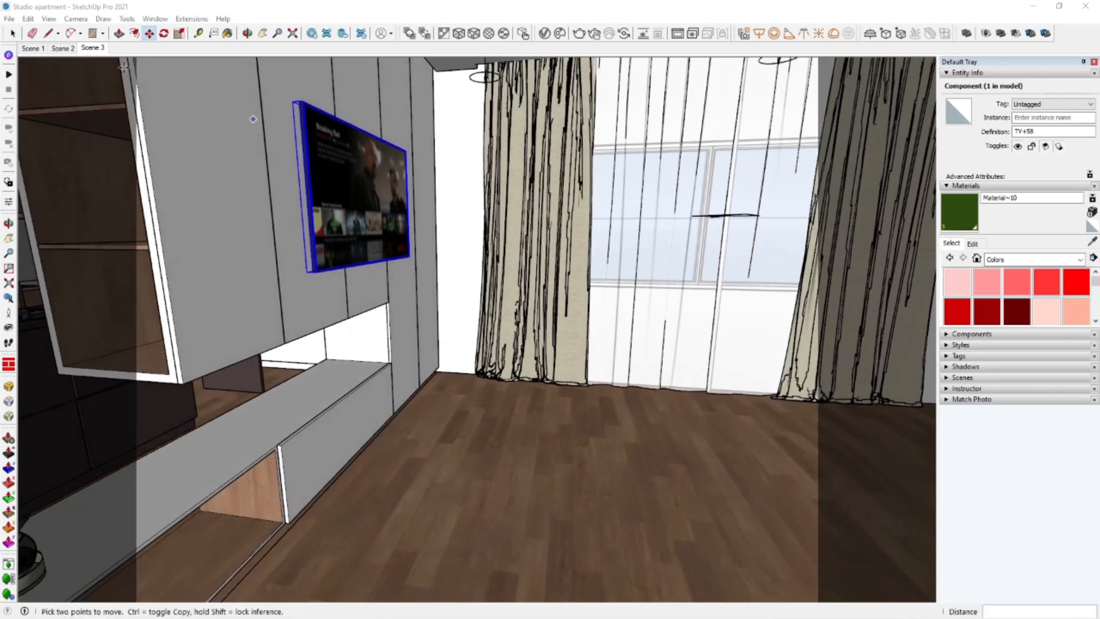
Lower the television about 248 mm on the cabinet front, towards the bottom edge of the hanging cabinets
click(103, 47)
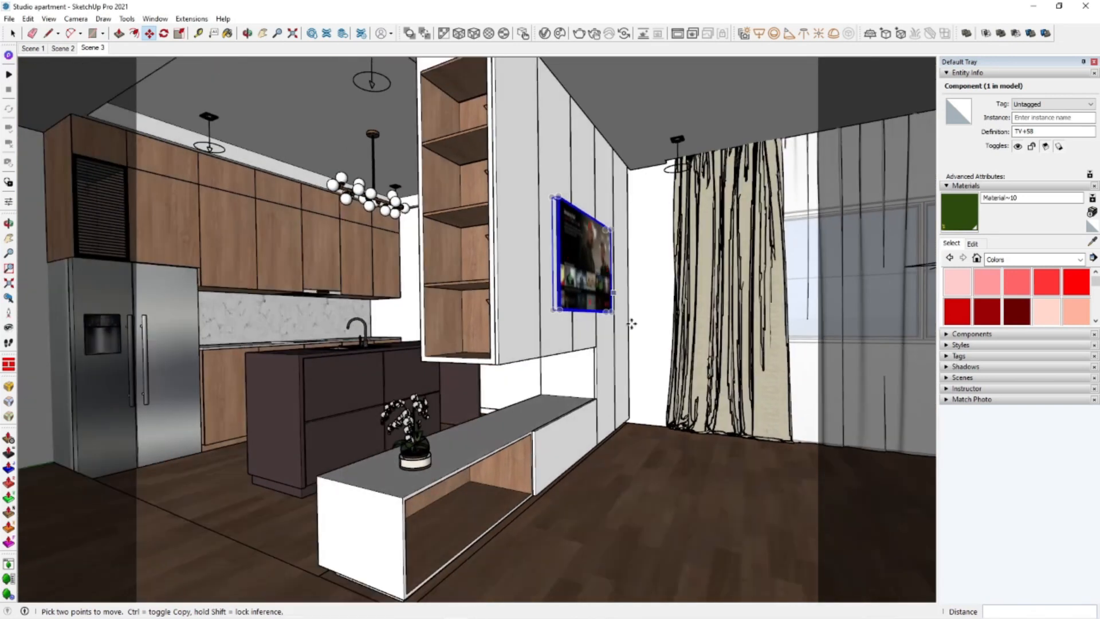
scroll(585, 344, up, 4)
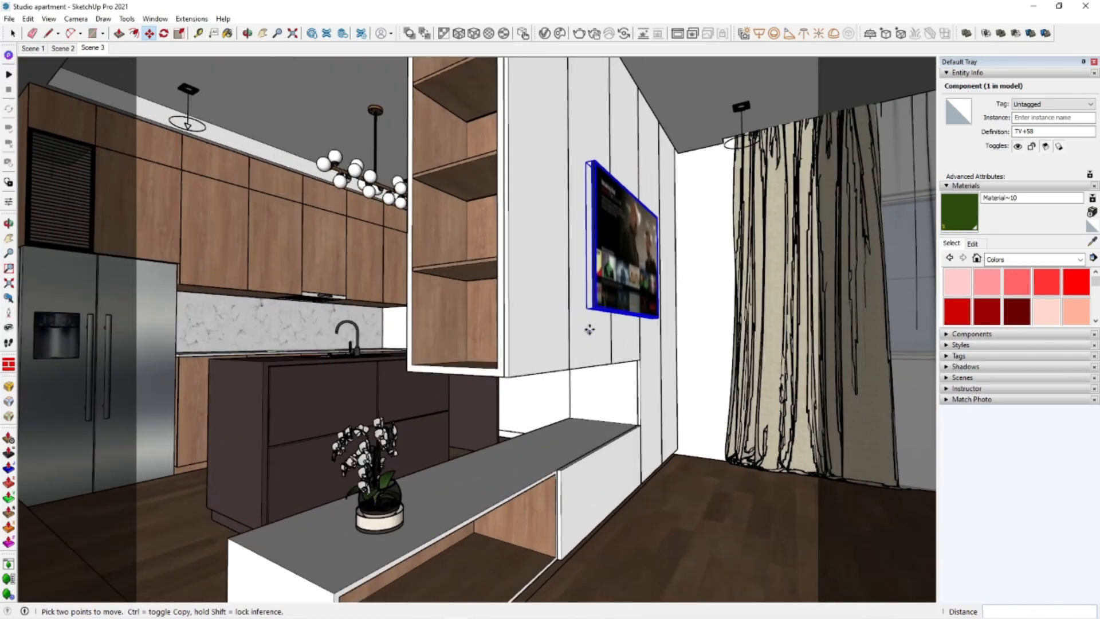
click(592, 302)
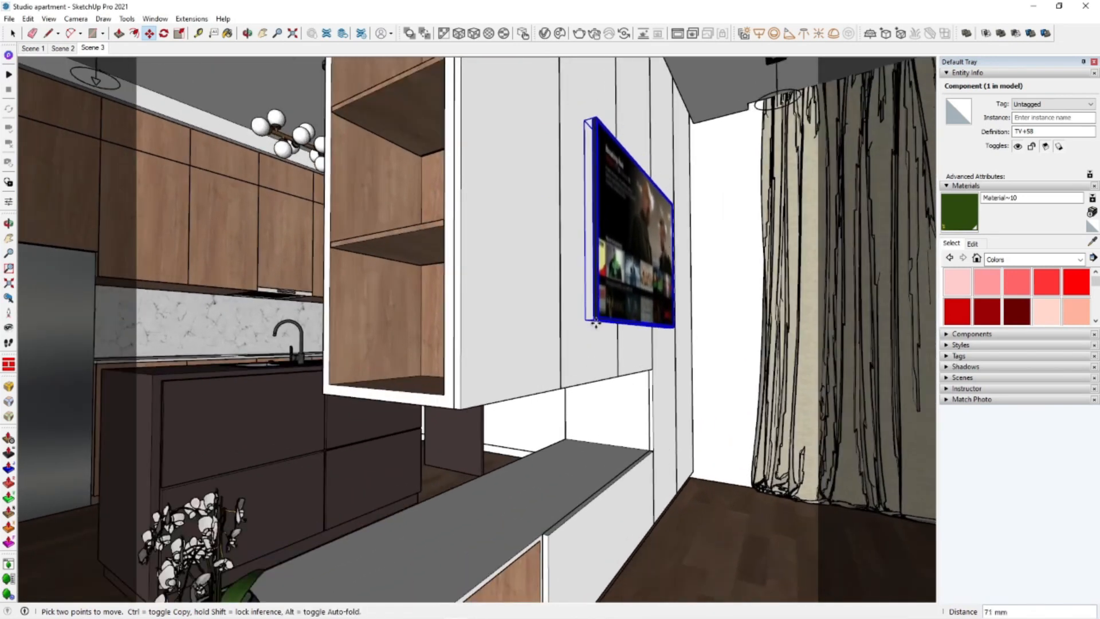
click(573, 372)
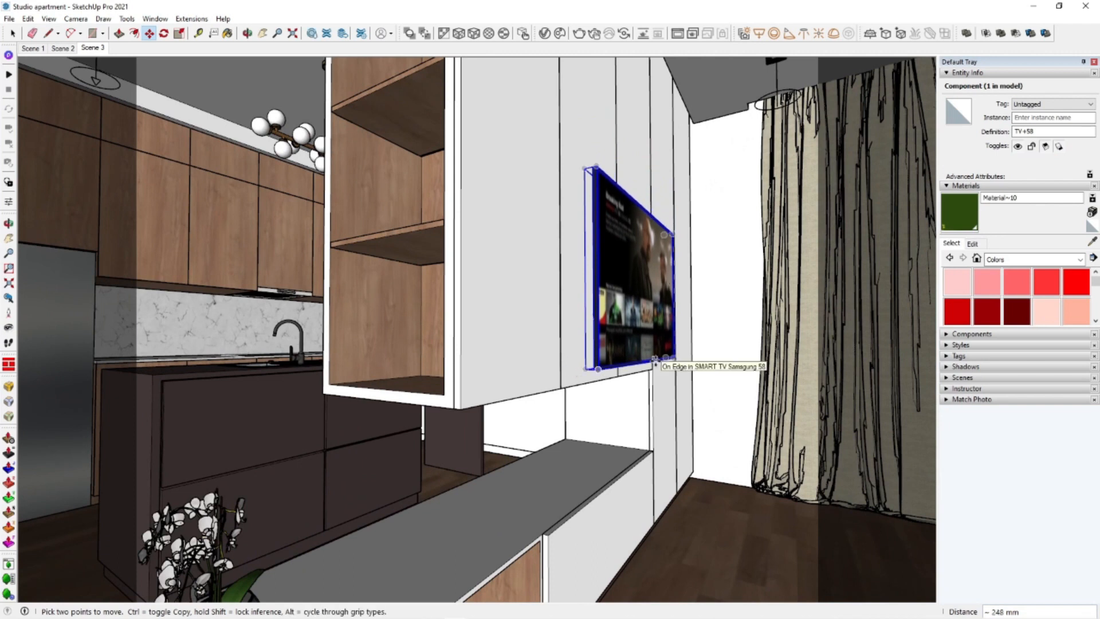
Slide the television horizontally along the cabinet front towards the open wooden shelves
scroll(659, 396, down, 2)
middle_drag(658, 397, 569, 404)
key(space)
key(m)
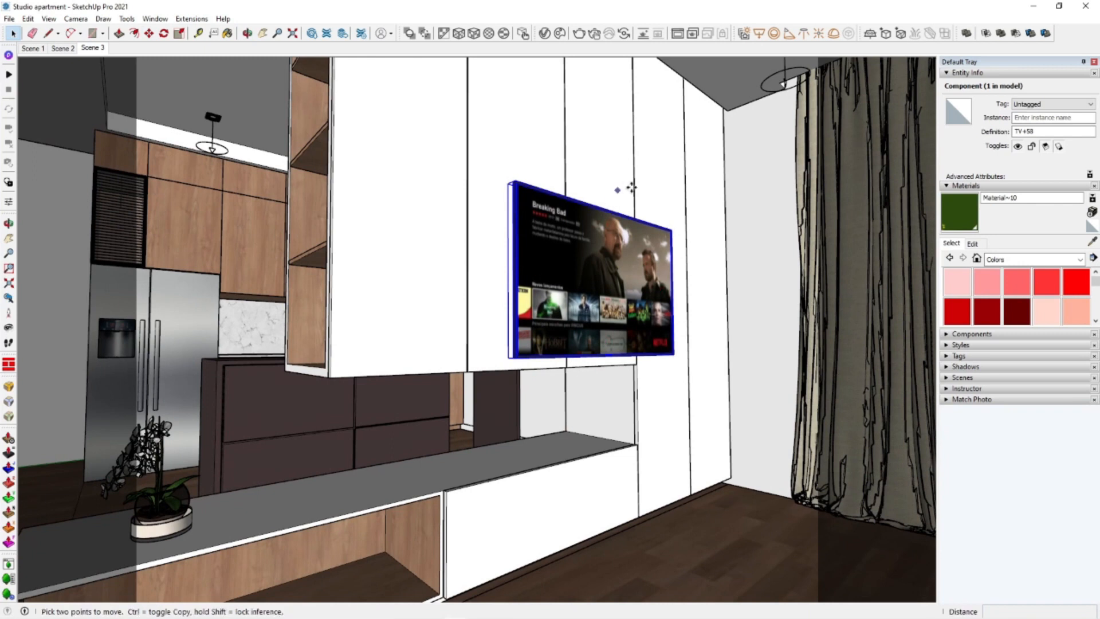
click(675, 229)
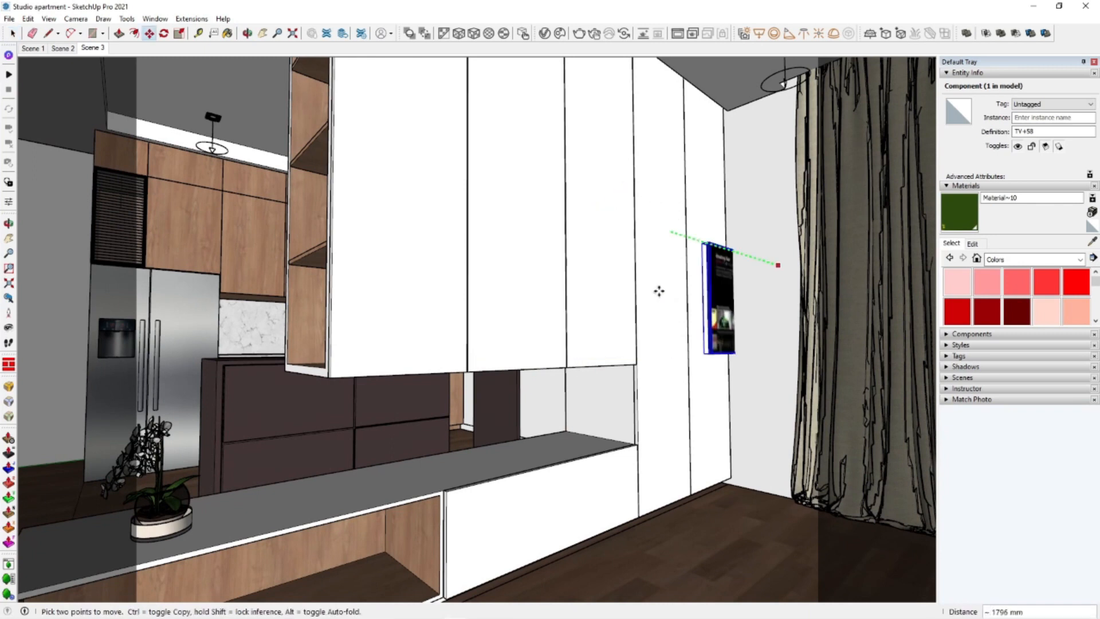
key(space)
Sample the television's black frame material and set its reflective coat to a light grey reflection colour with glossiness 0.9
click(93, 48)
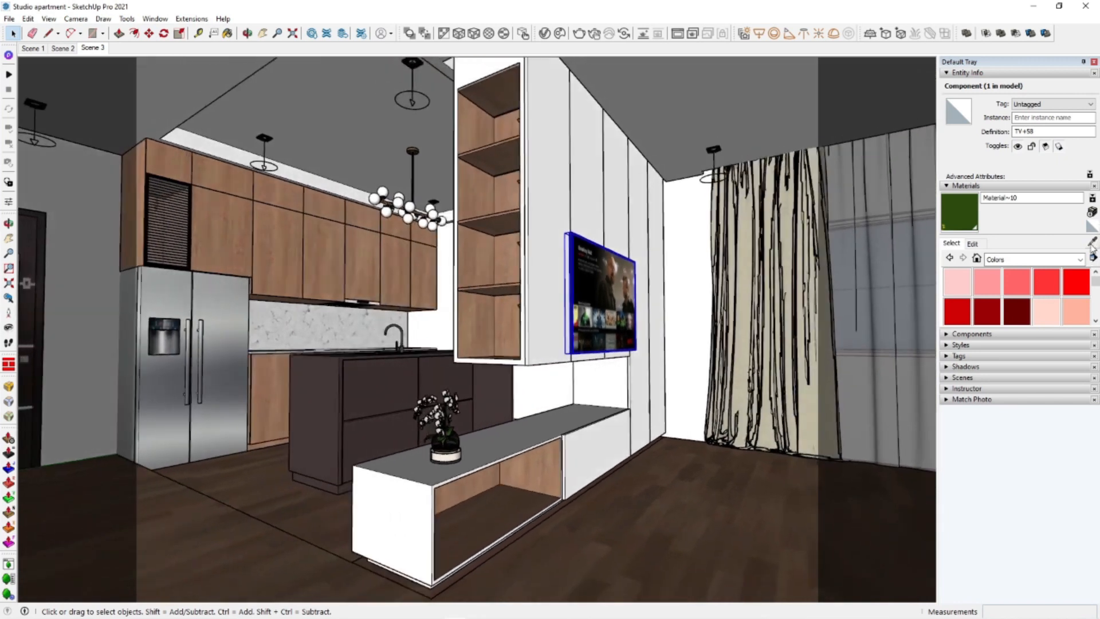
click(1093, 243)
scroll(567, 341, up, 8)
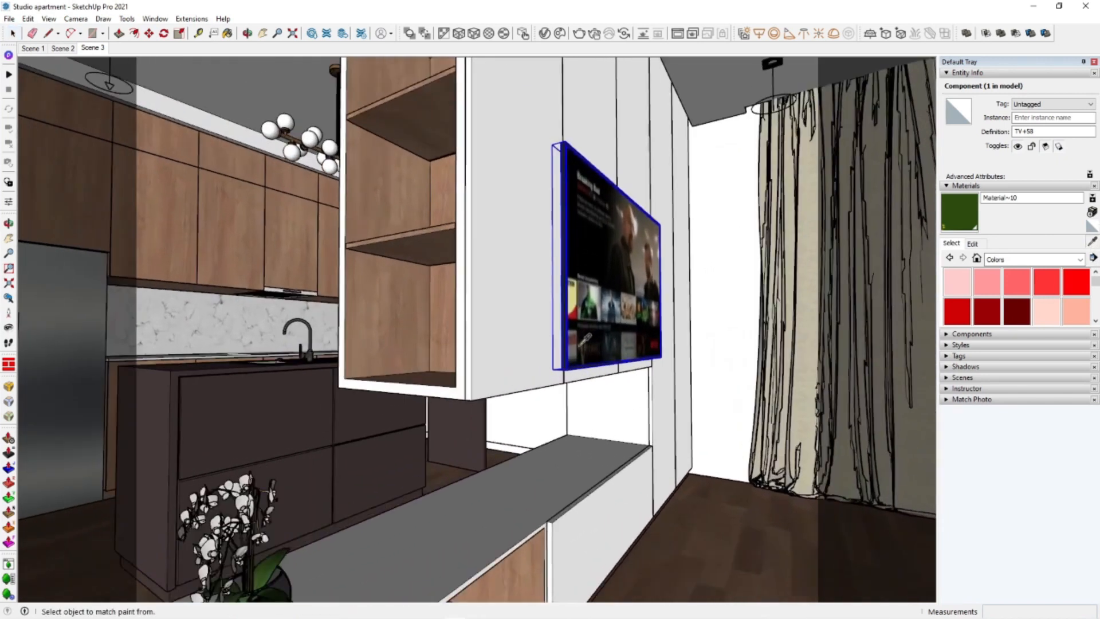
click(559, 344)
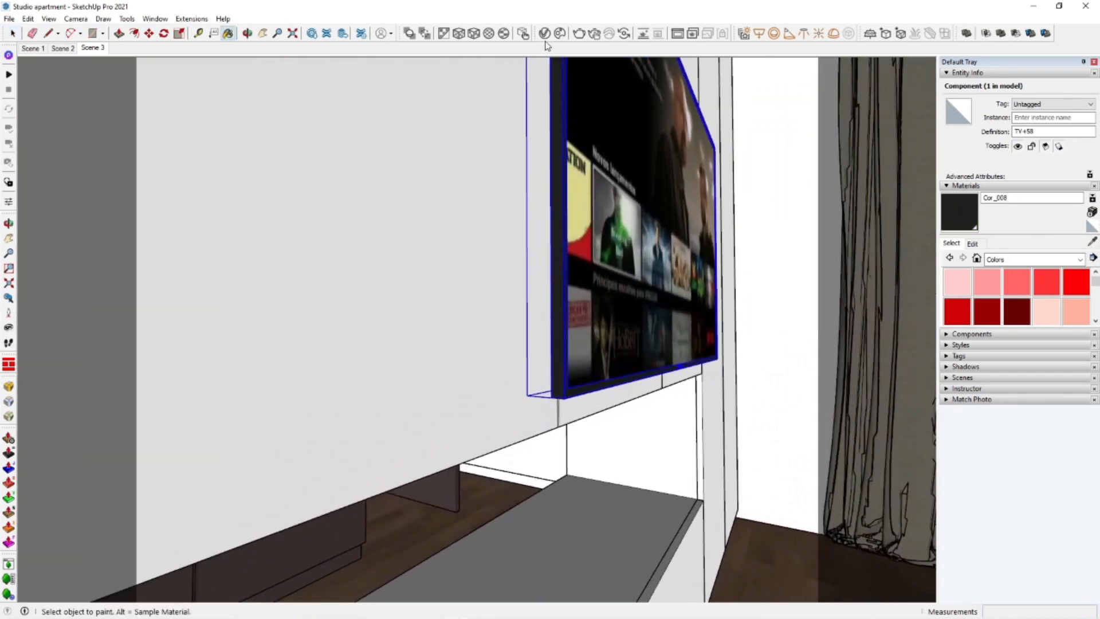
click(545, 32)
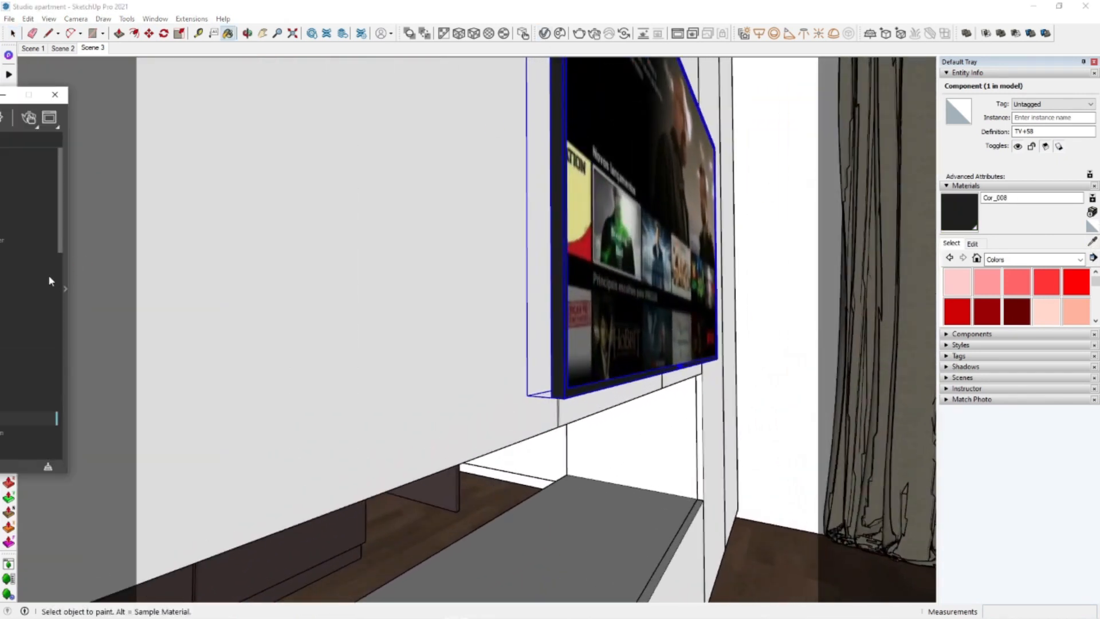
click(65, 288)
click(287, 264)
click(268, 314)
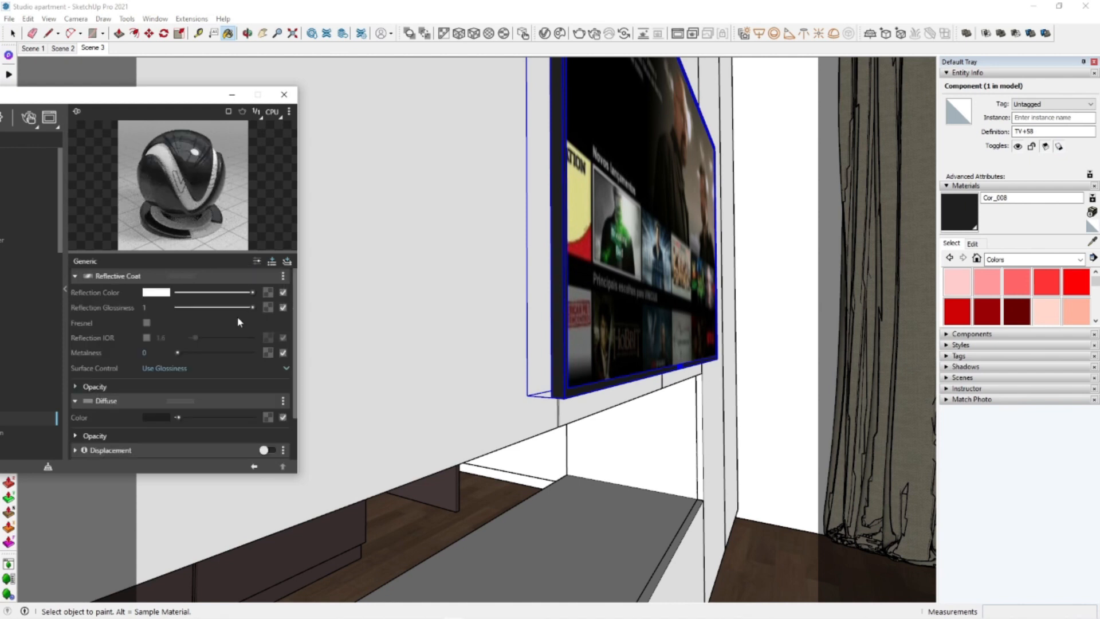
drag(253, 308, 246, 308)
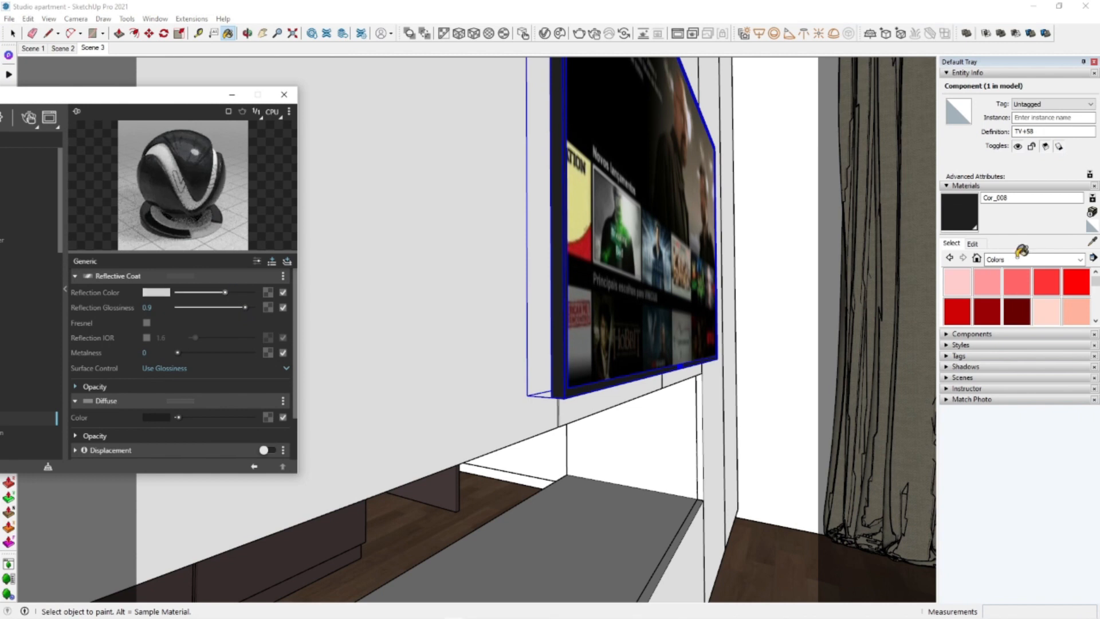
Sample the television's screen image material, give it a grey reflection colour, close the material editor and return to Scene 3
click(1093, 244)
click(634, 215)
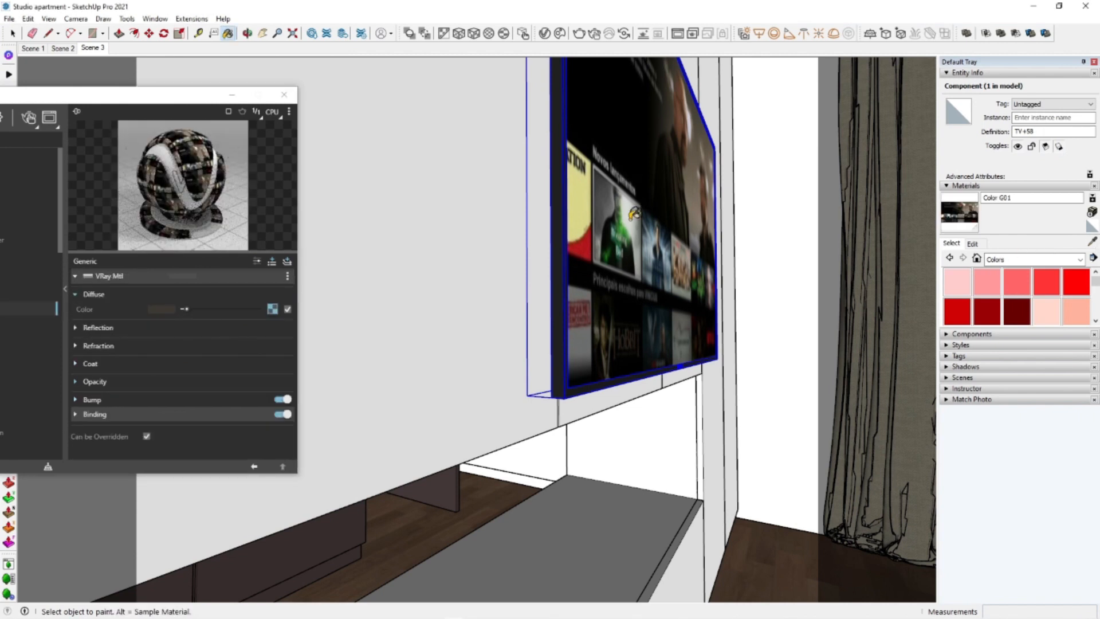
click(173, 334)
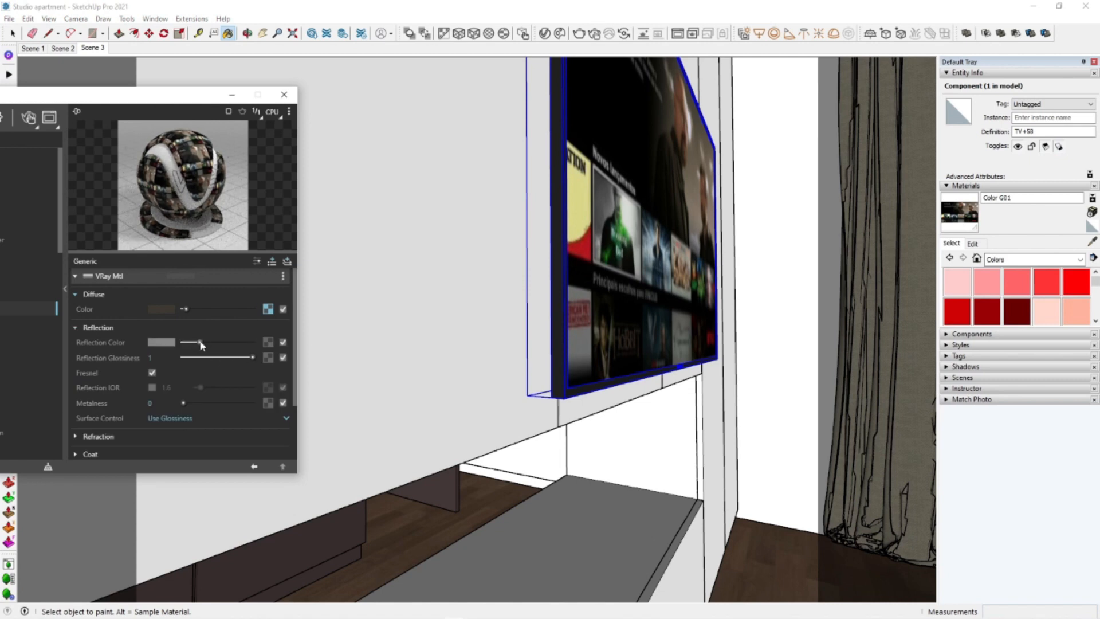
click(66, 286)
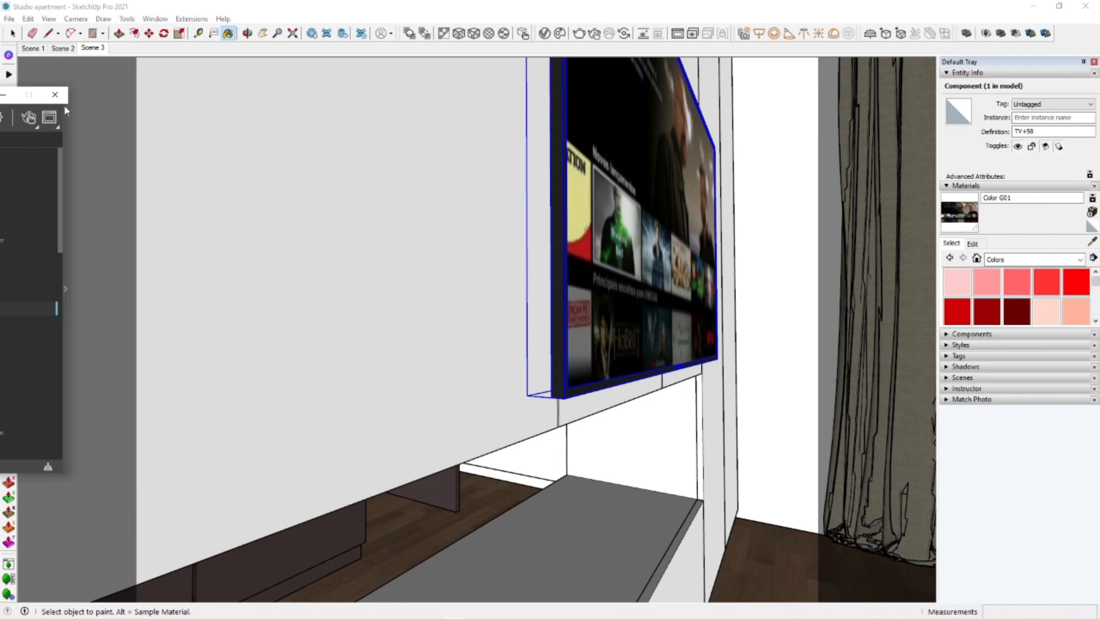
click(56, 95)
click(90, 49)
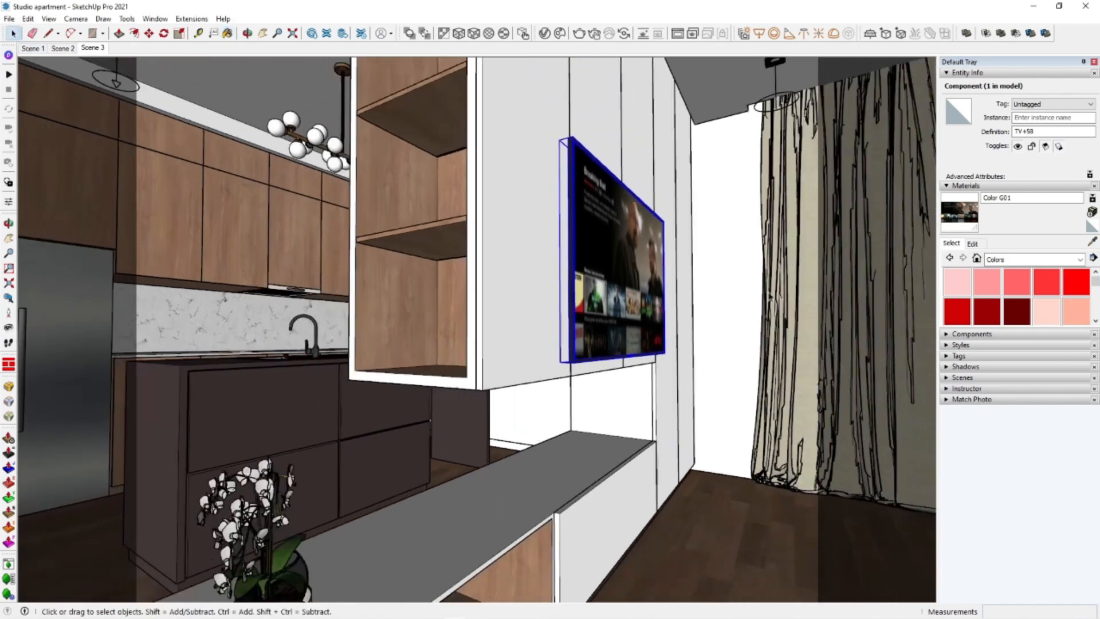
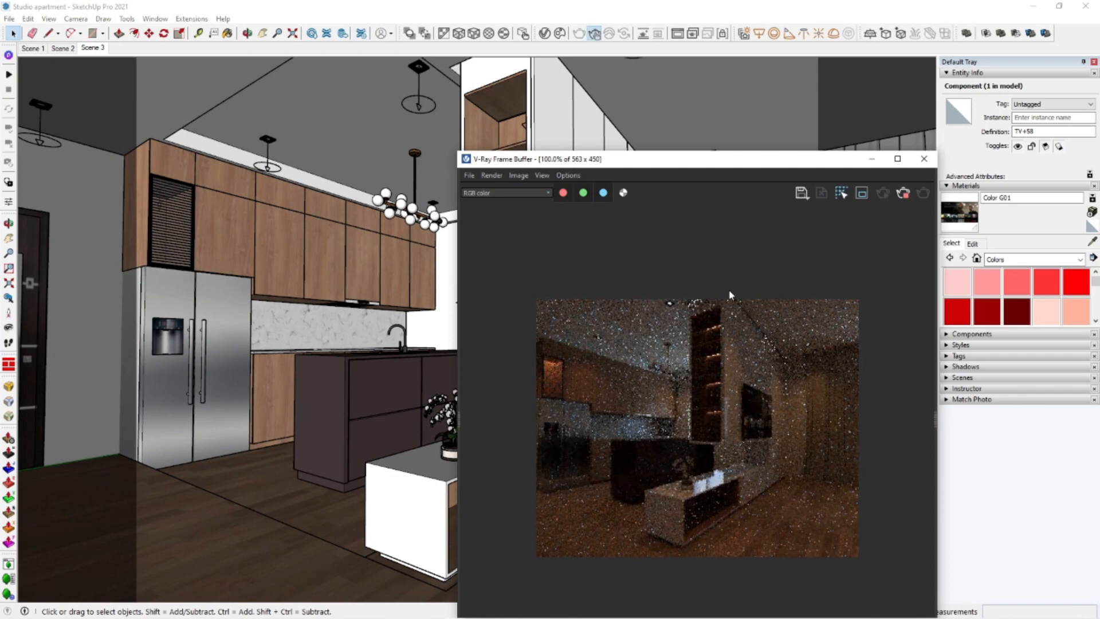
Hide the curtain in front of the window and examine the television's reflections in the interactive render
drag(816, 163, 574, 136)
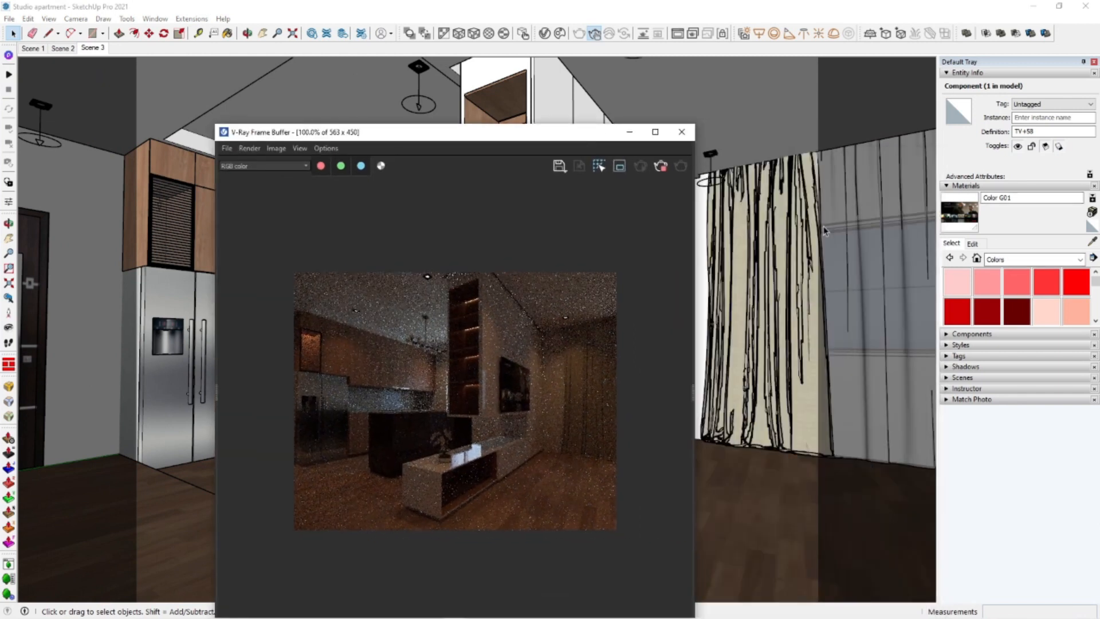
click(19, 33)
right_click(788, 251)
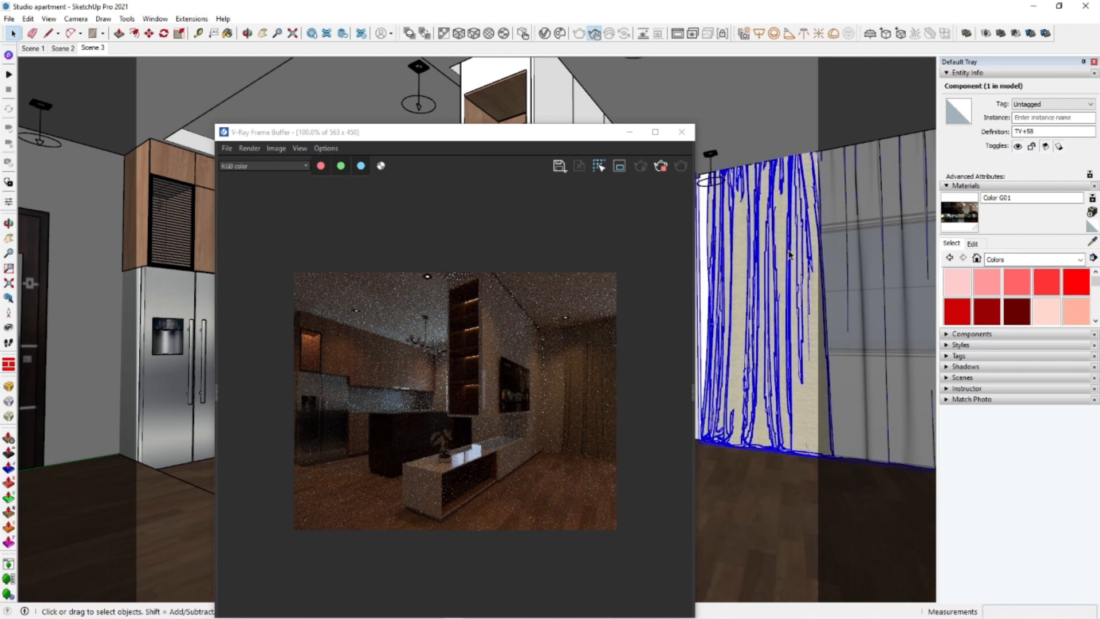
click(802, 276)
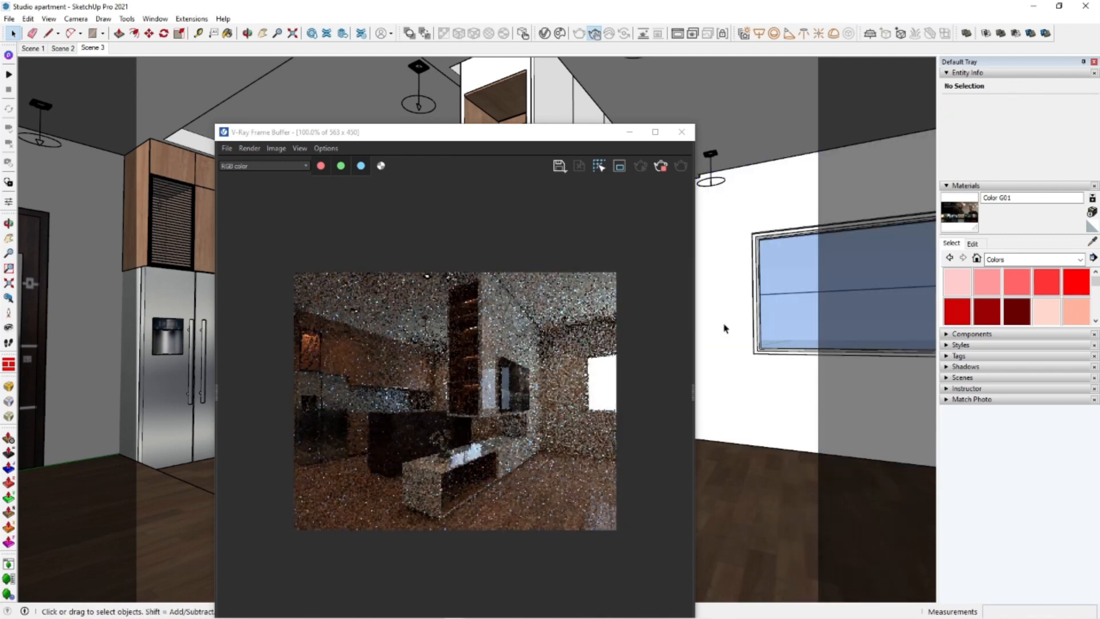
scroll(527, 396, up, 1)
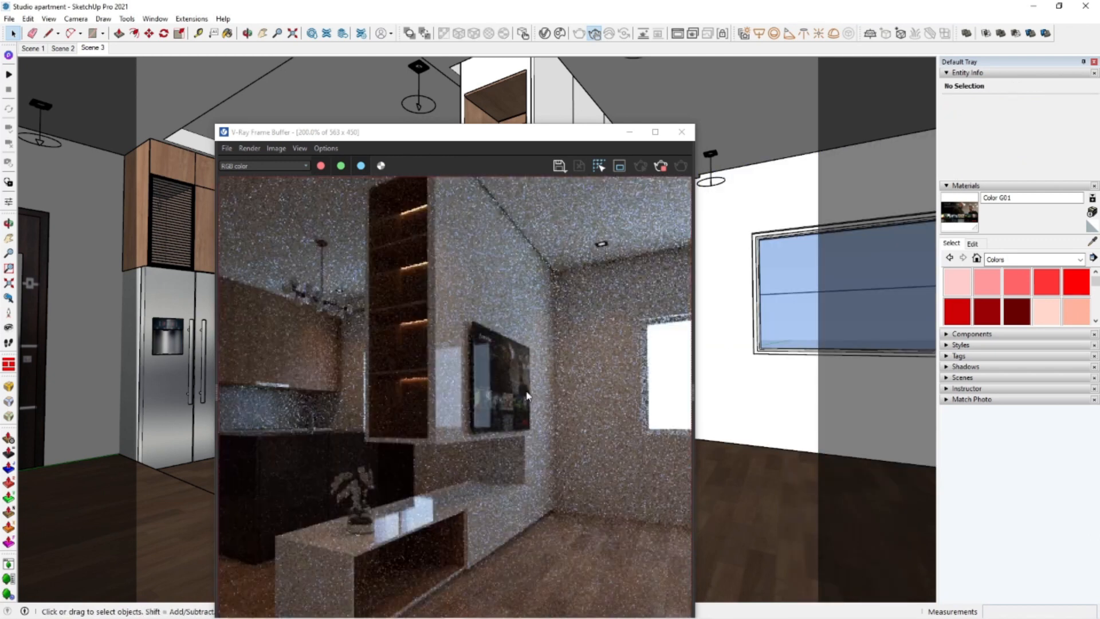
Darken the television screen material's reflection colour to almost black while the interactive render is running
drag(581, 137, 284, 150)
click(1077, 250)
key(b)
click(546, 35)
drag(107, 147, 659, 111)
click(64, 288)
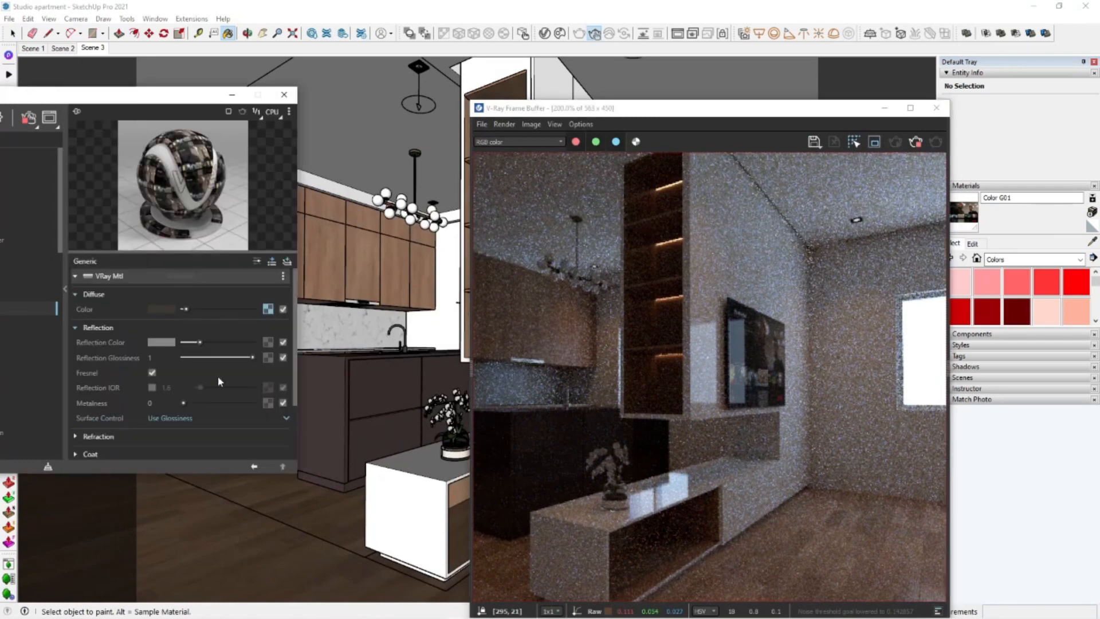
drag(200, 343, 184, 343)
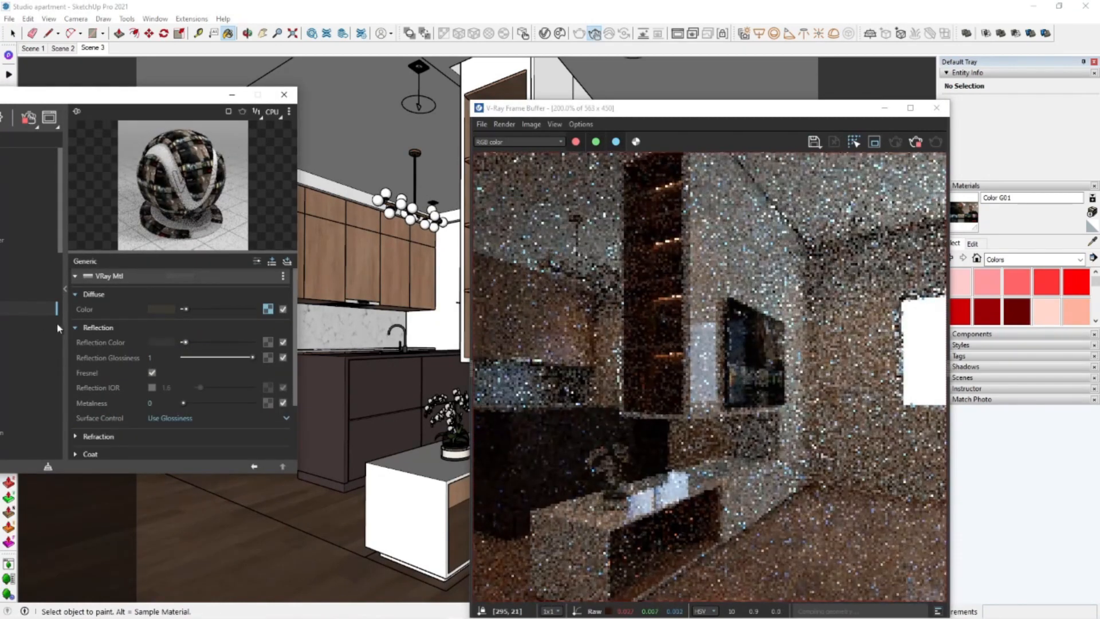
click(65, 313)
click(55, 95)
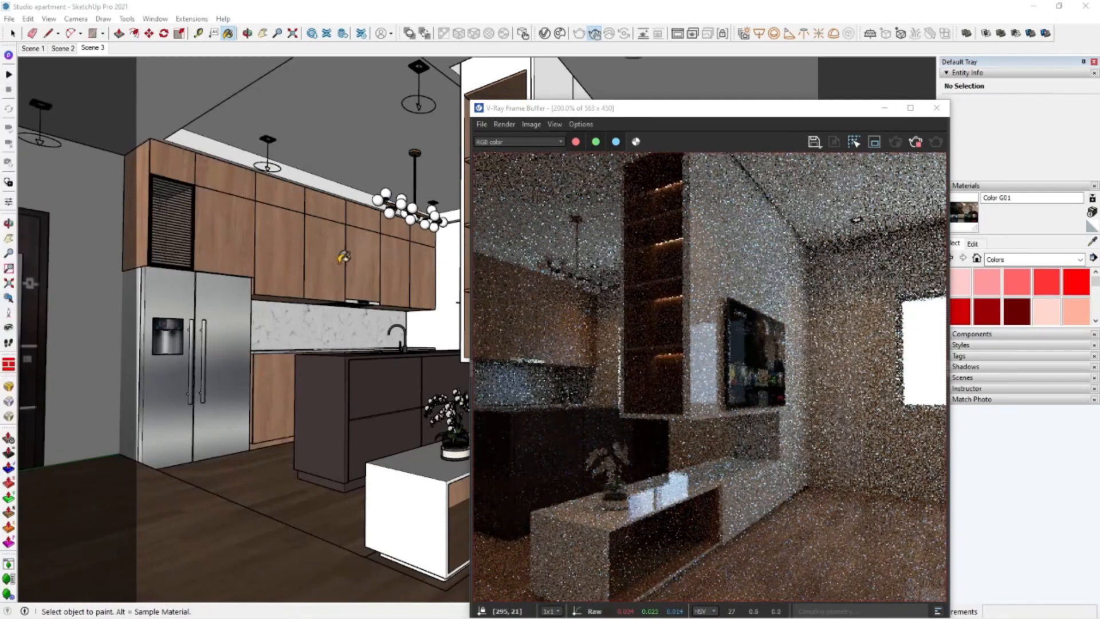
Return to the Scene 3 view and close the render window
scroll(343, 281, down, 2)
click(92, 48)
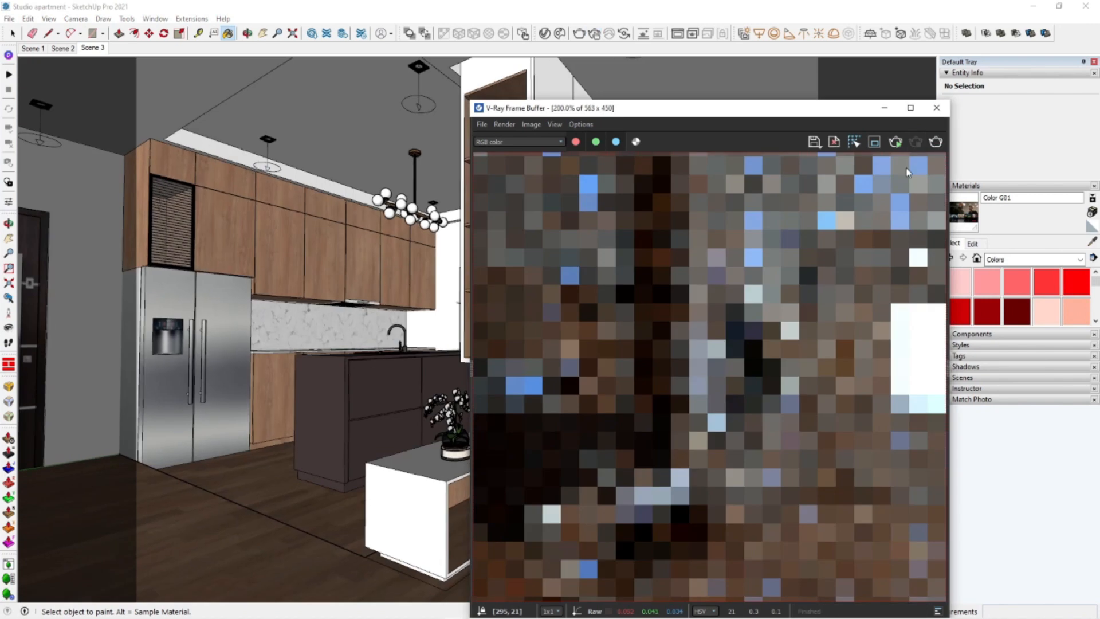
click(938, 109)
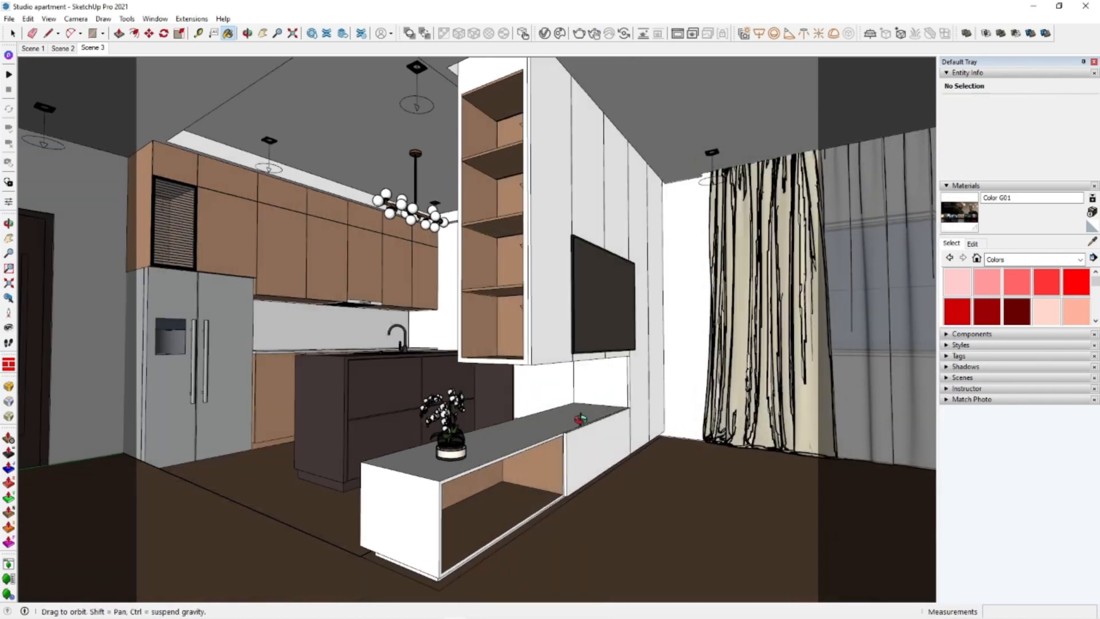
Import the Yamaha receiver model from the lesson 05 Studio apartment folder and place it at the low cabinet's open compartment
click(92, 611)
click(361, 376)
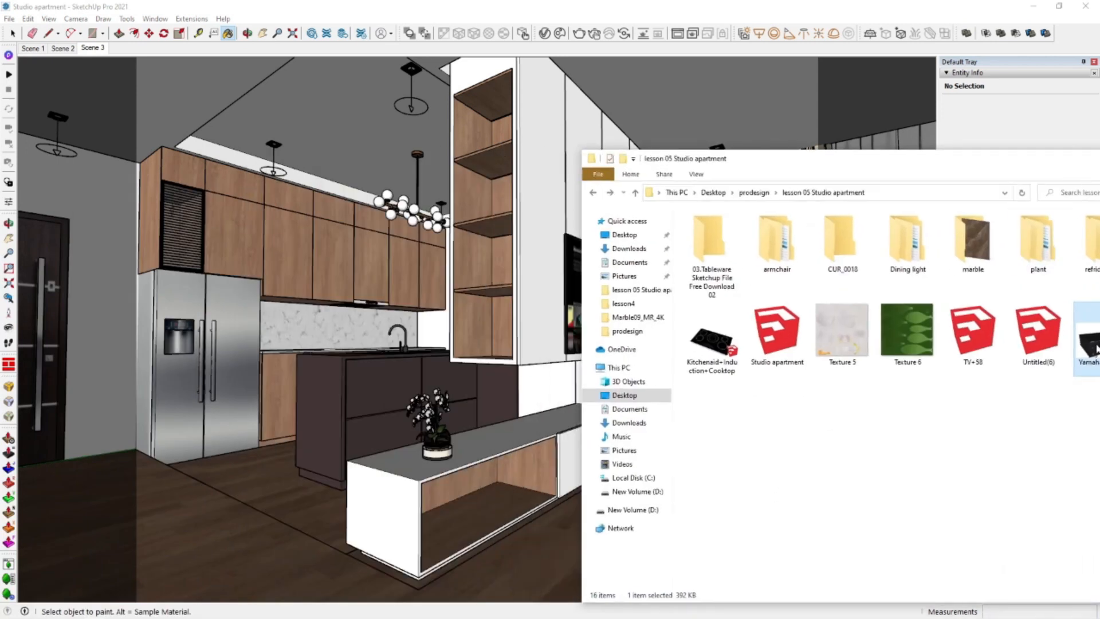
drag(1097, 349, 455, 532)
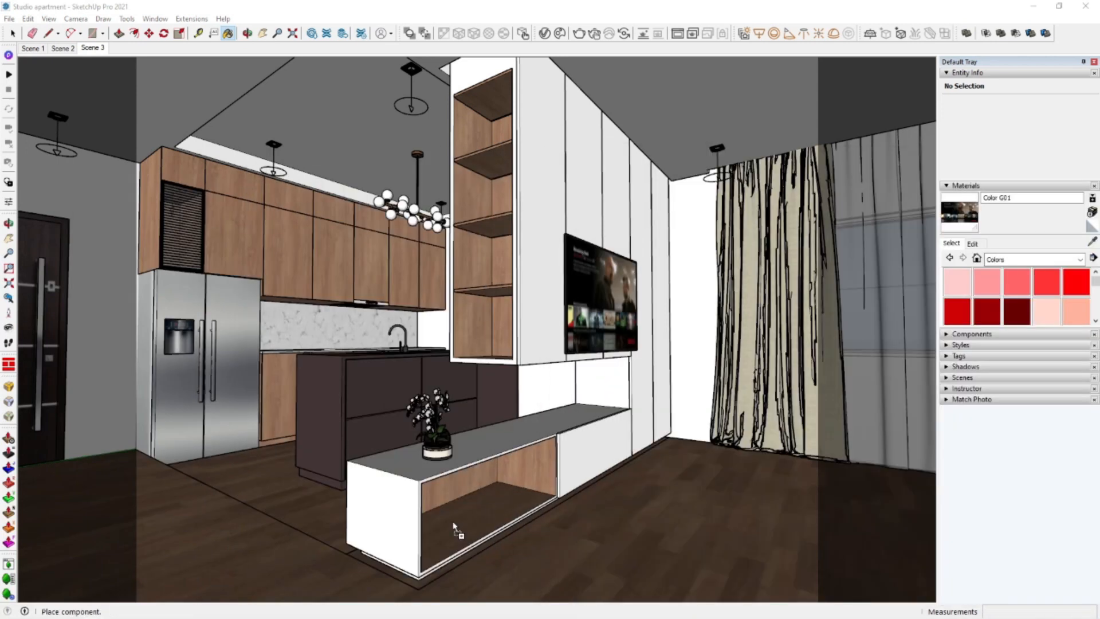
click(455, 533)
Rotate the Yamaha receiver 90 degrees about the vertical axis in front of the low cabinet
scroll(530, 565, up, 2)
mouse_move(531, 565)
middle_down()
mouse_move(450, 573)
mouse_move(548, 511)
mouse_move(537, 509)
middle_up()
scroll(525, 528, up, 4)
key(q)
click(577, 513)
click(612, 529)
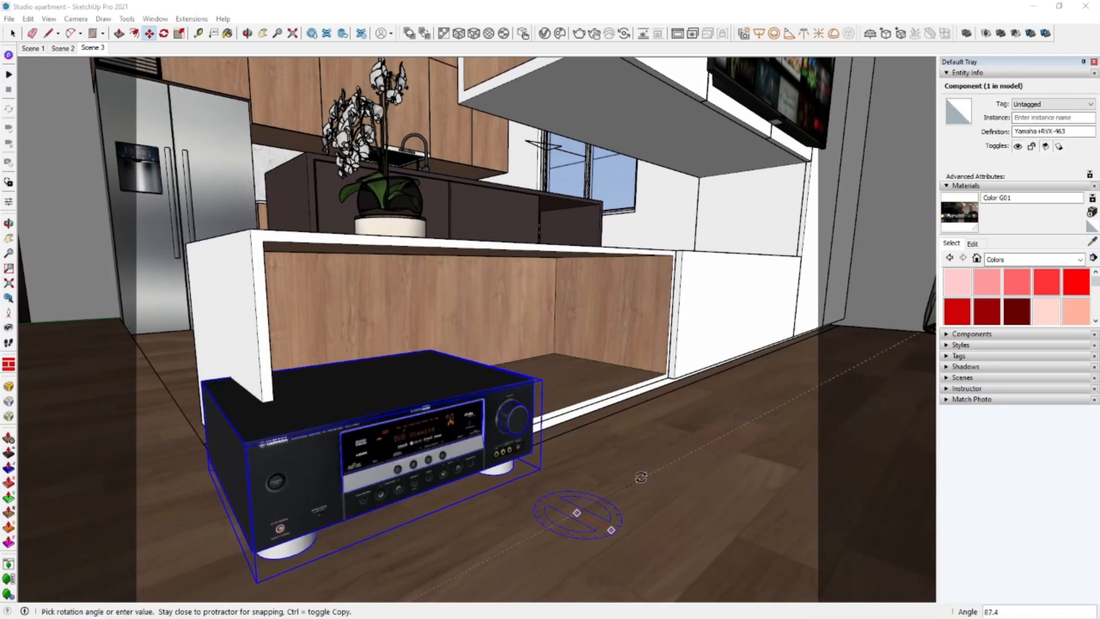
text(90)
key(Return)
Move the receiver by its foot onto the floor of the low cabinet's open compartment
key(m)
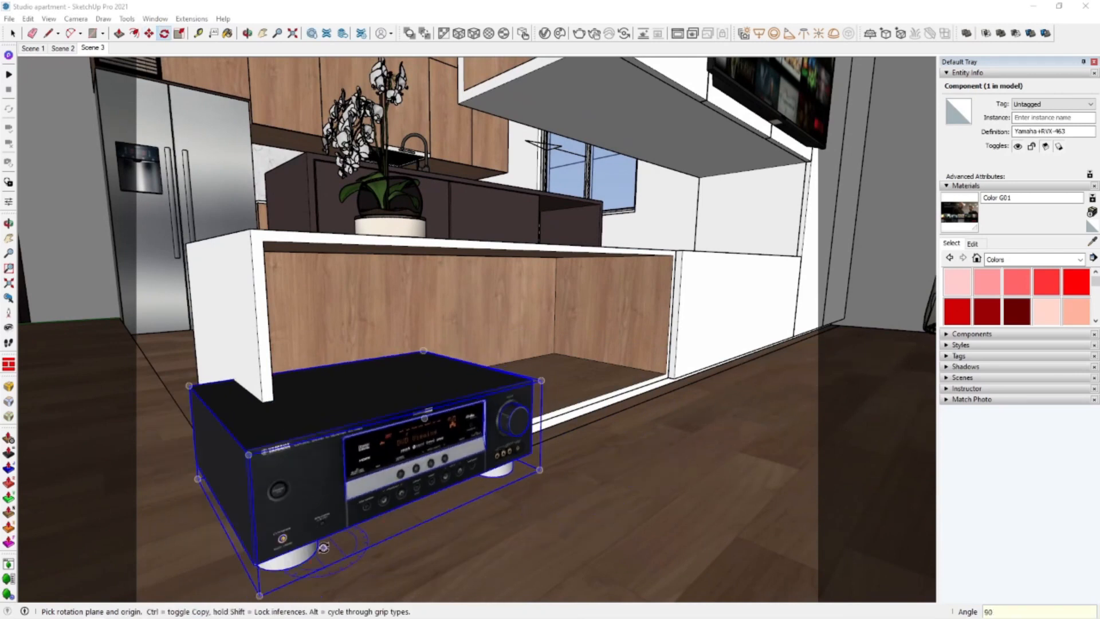
click(291, 568)
click(332, 445)
Copy the receiver about 505 mm along the compartment so that two units stand side by side
middle_drag(331, 446, 314, 453)
key(ctrl)
click(314, 453)
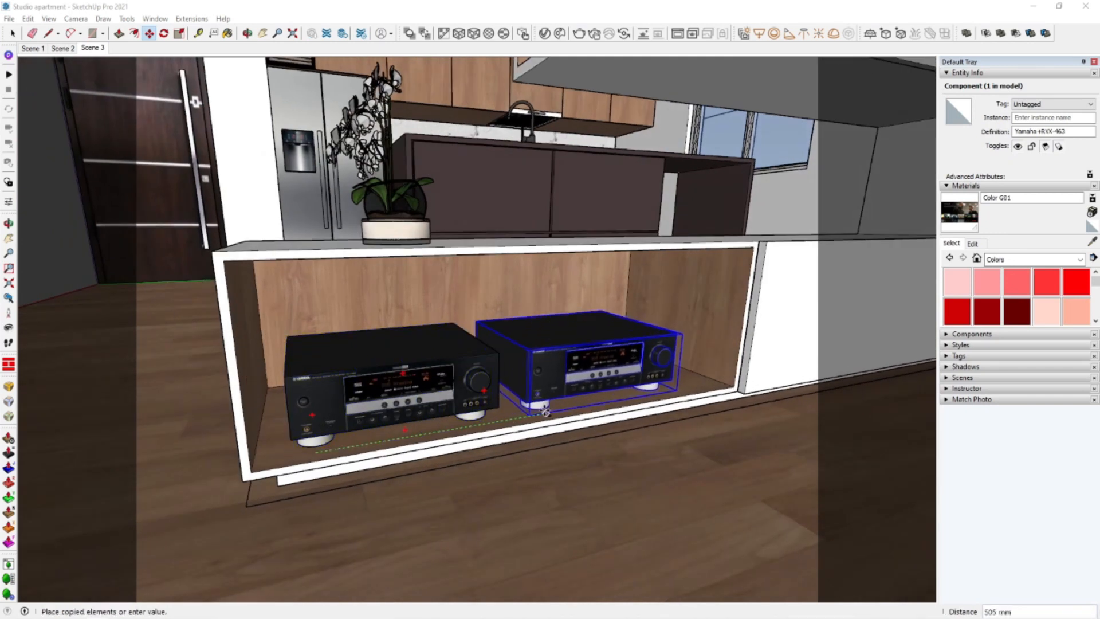
click(536, 414)
key(space)
Sample the receiver's dark grey body material and set its V-Ray reflection to a light grey colour with glossiness 0.85
mouse_move(536, 414)
middle_down()
mouse_move(511, 382)
mouse_move(563, 398)
middle_up()
key(b)
scroll(449, 410, up, 2)
alt+click(450, 410)
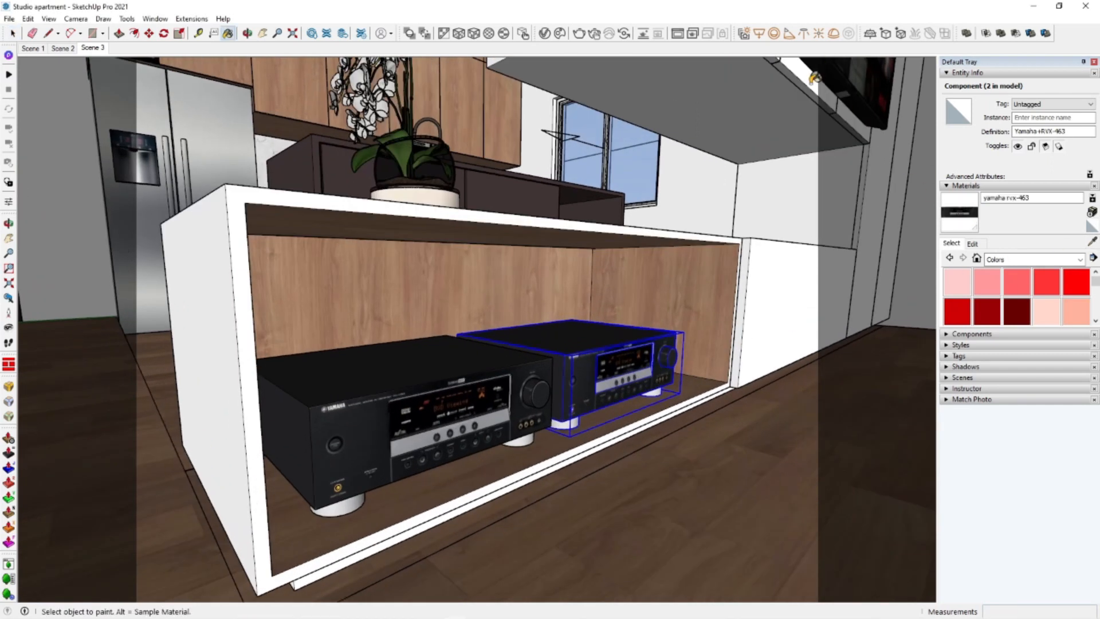
alt+click(846, 147)
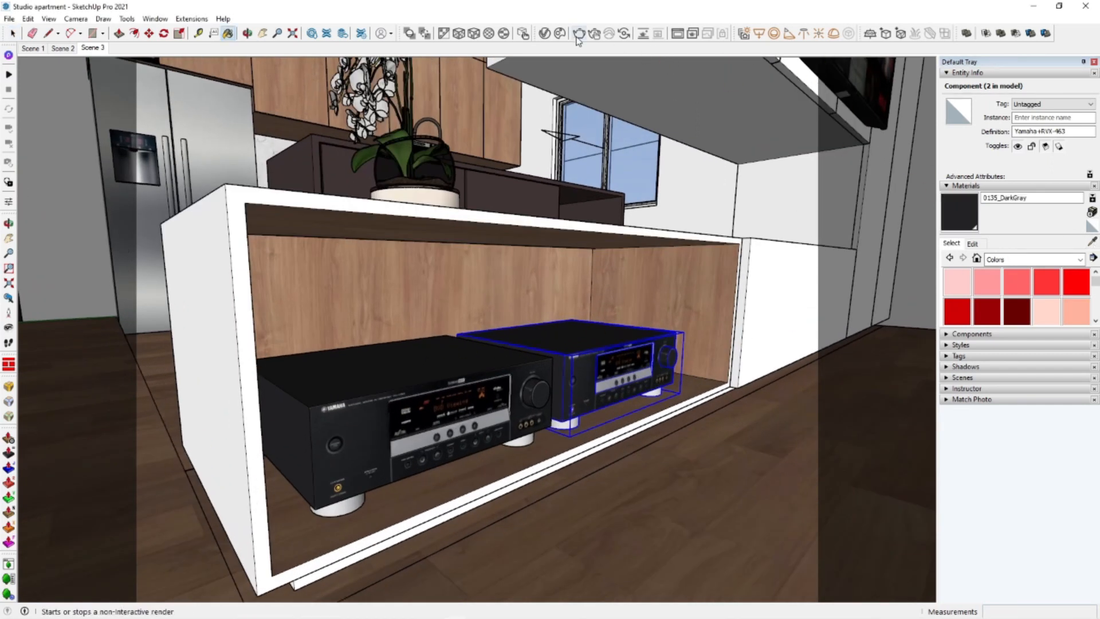
click(545, 33)
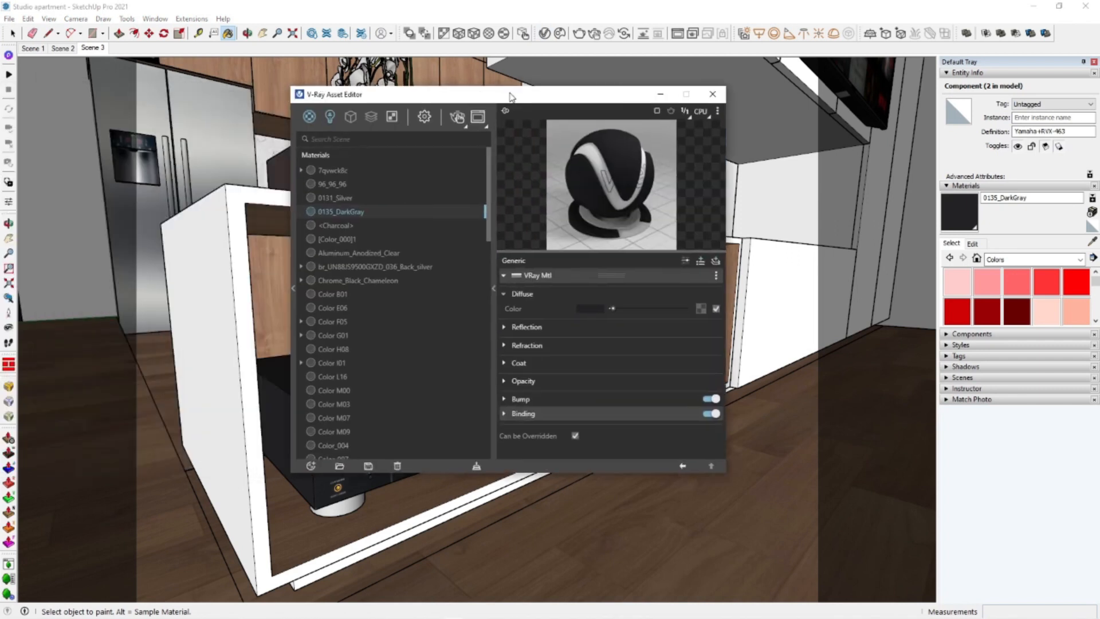
drag(511, 97, 815, 83)
click(887, 315)
drag(935, 329, 950, 329)
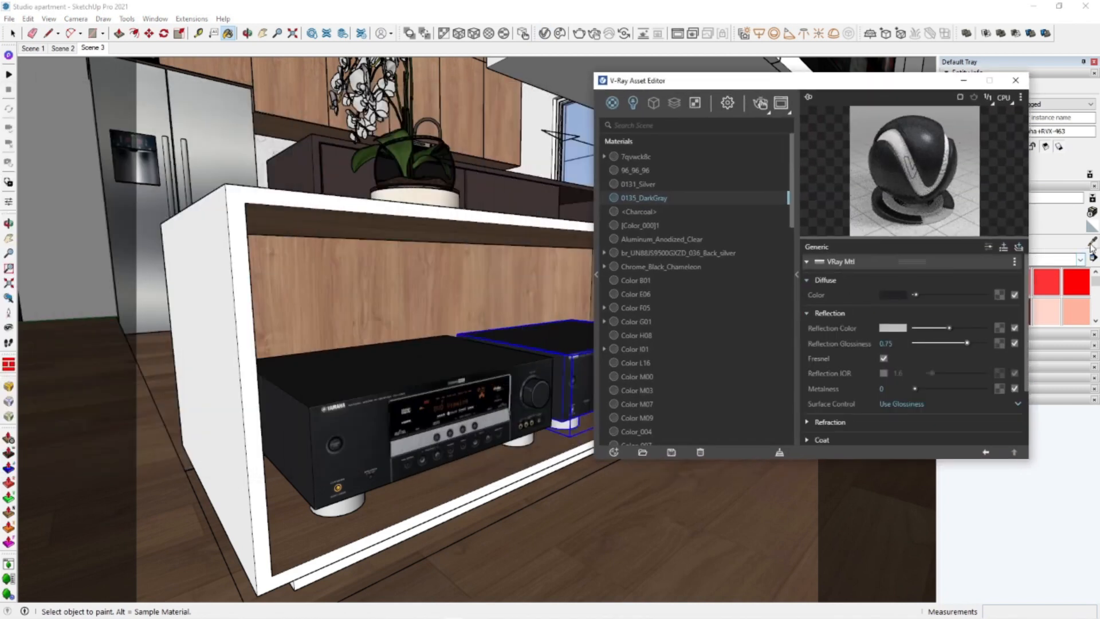
Sample the silver material of the receiver's feet, set its metalness to 0.9 and close the material editor
key(alt)
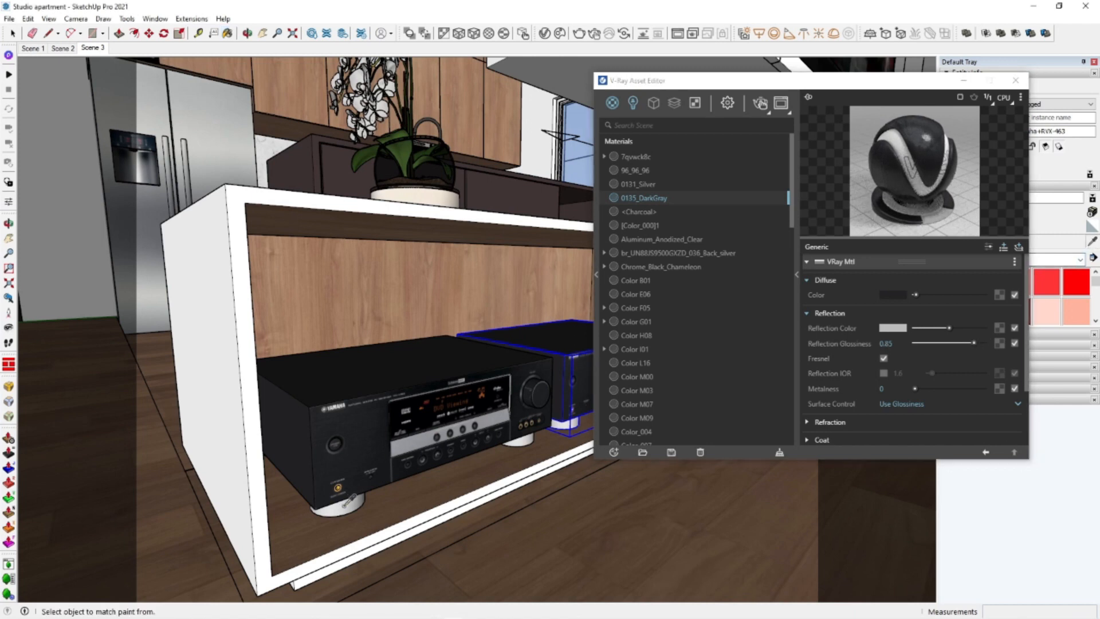
alt+click(345, 505)
drag(915, 389, 977, 390)
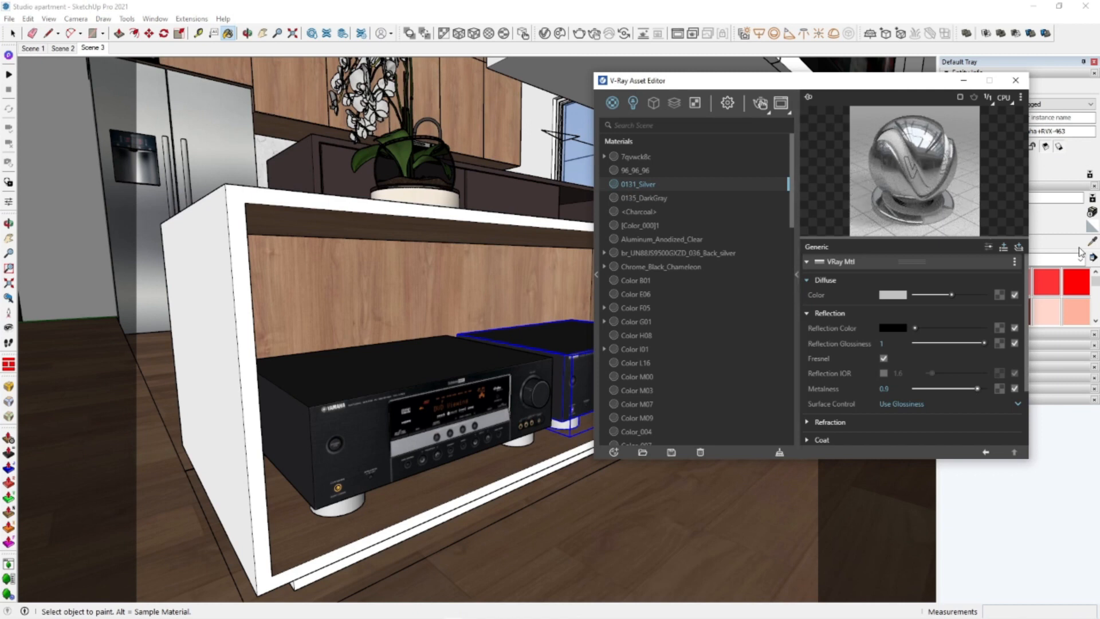
click(797, 277)
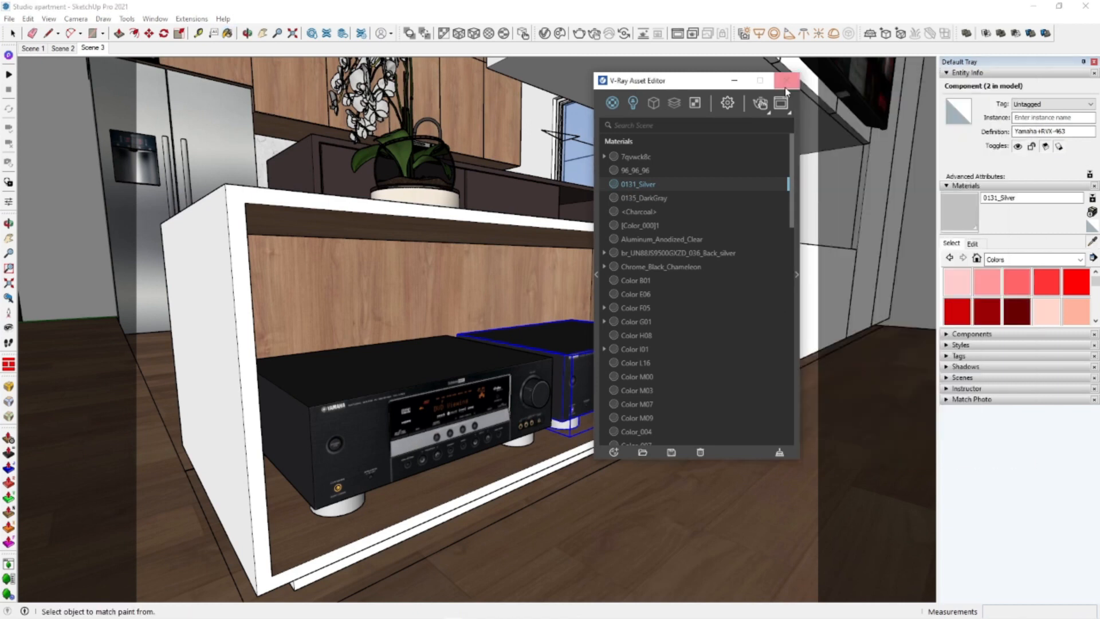
click(788, 81)
Return to Scene 3 and examine the television and the two receivers in a test render
click(12, 34)
click(195, 87)
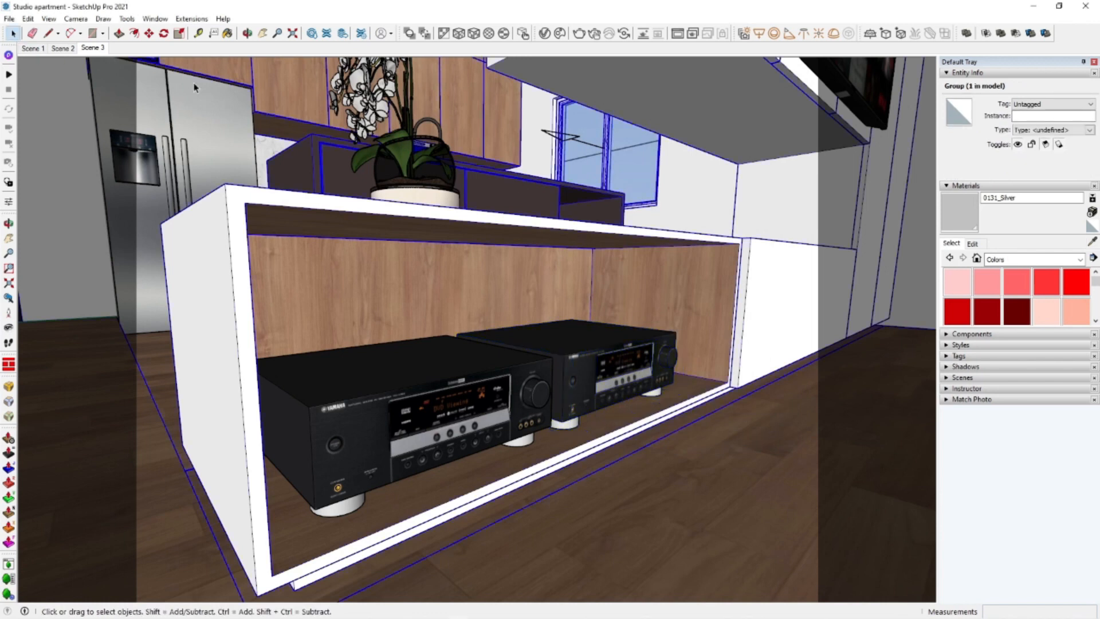
scroll(598, 323, down, 10)
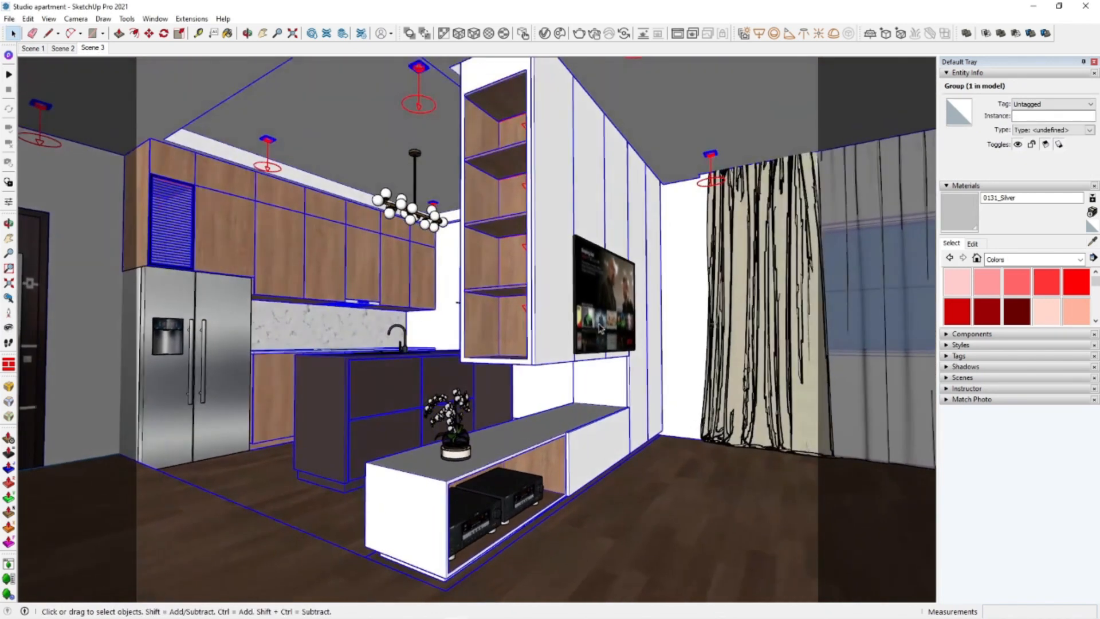
click(104, 612)
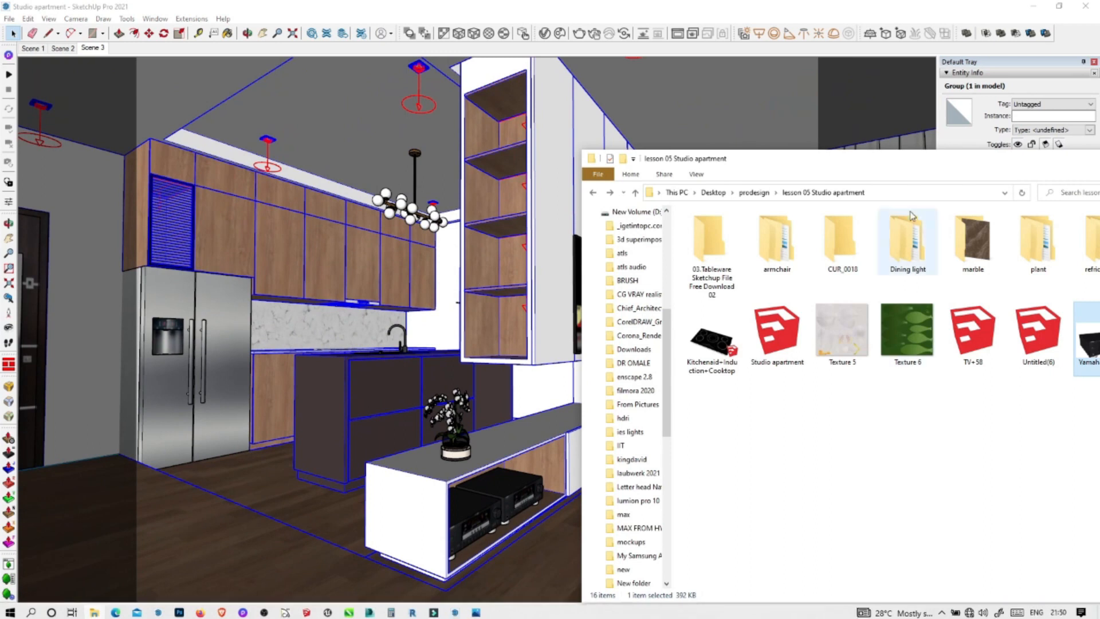
click(696, 131)
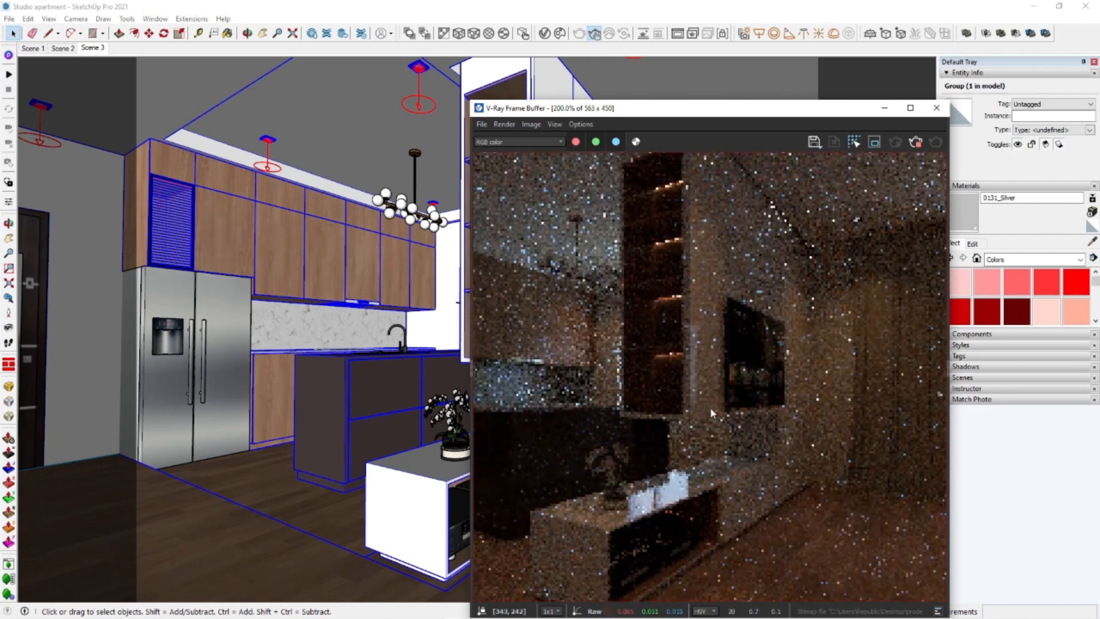
scroll(711, 409, down, 2)
drag(769, 113, 505, 96)
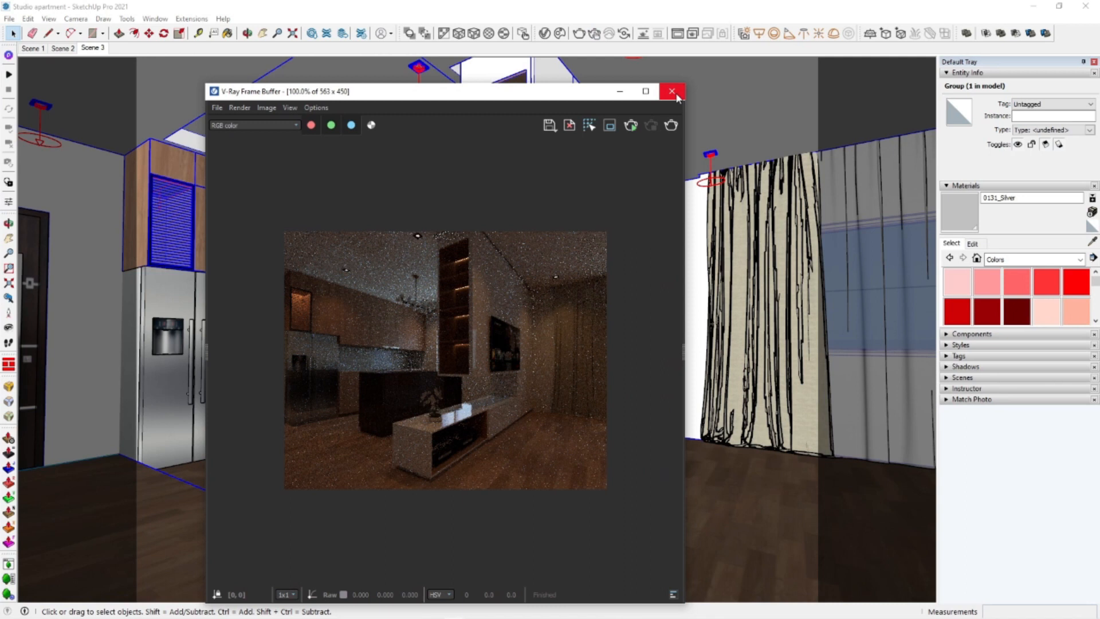
click(677, 95)
Add a tag named "curtain" and assign the curtain component in front of the window to it
click(761, 269)
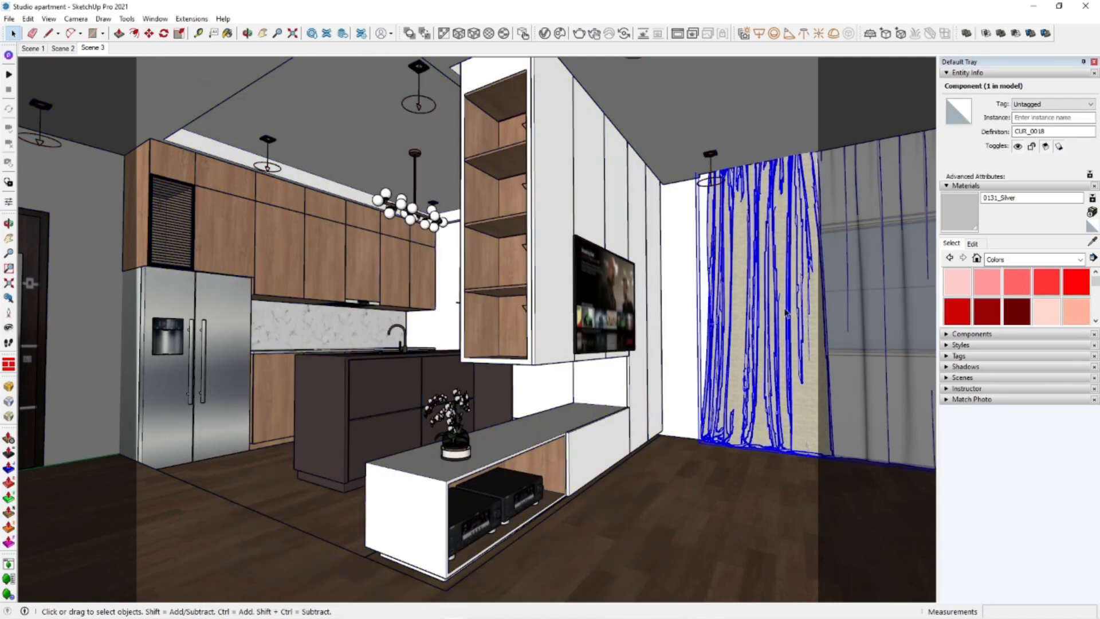
click(959, 356)
click(948, 369)
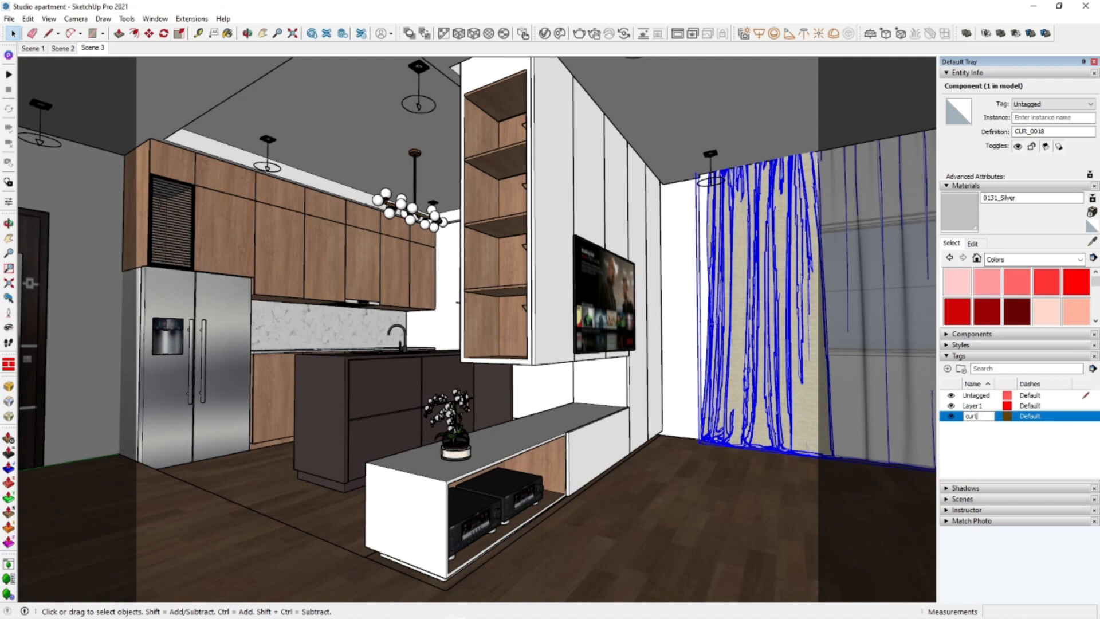
text(curtain)
click(1037, 463)
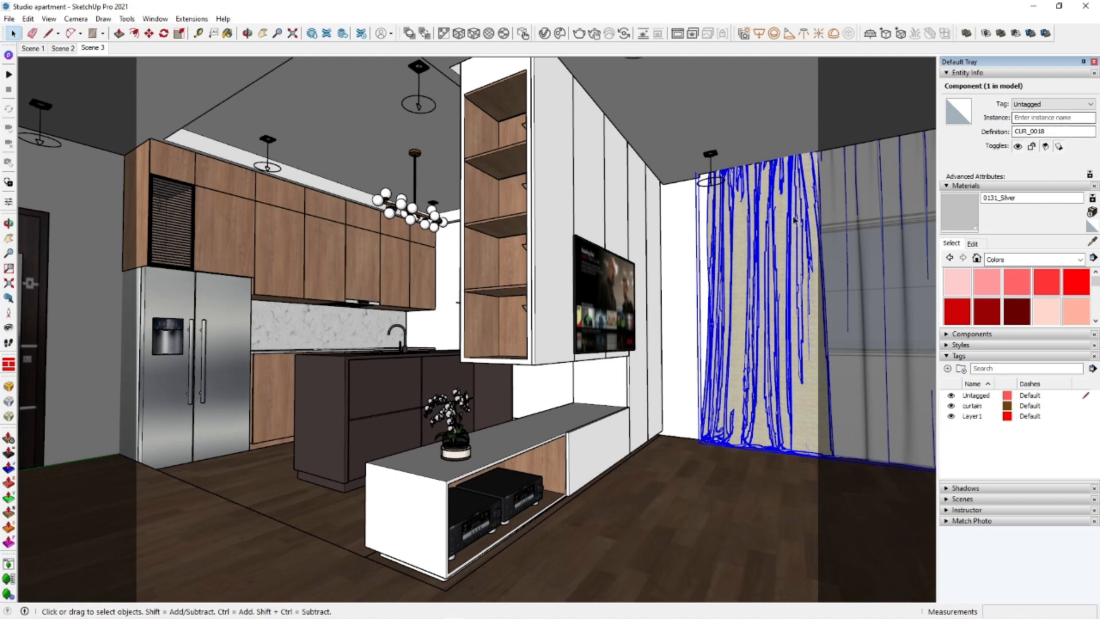
click(1051, 104)
click(1032, 118)
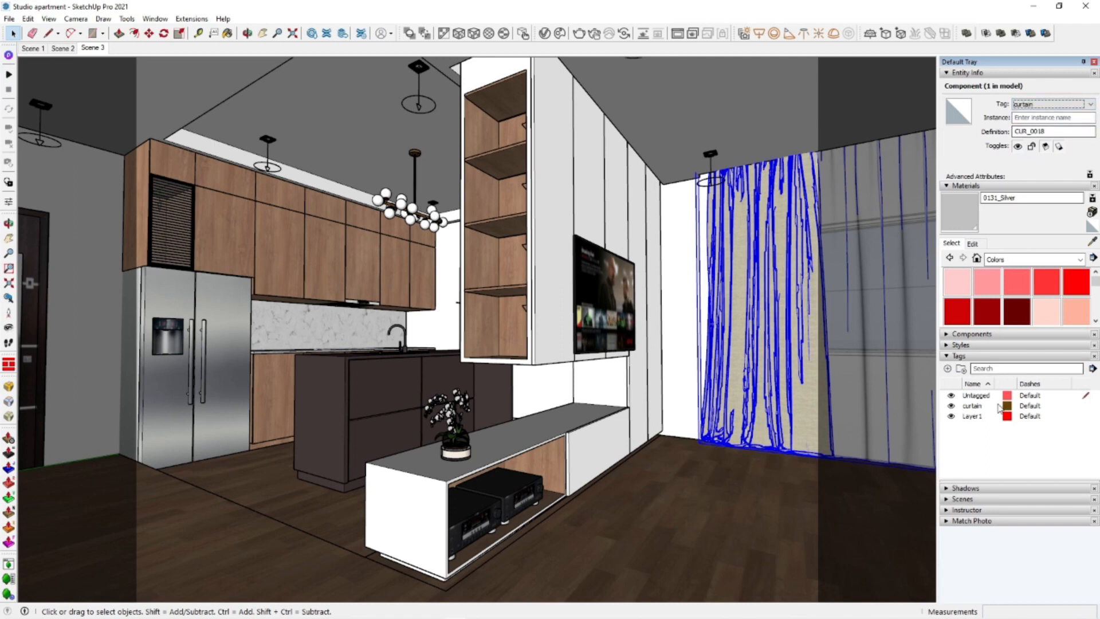
Hide the curtain tag and examine the kitchen, the refrigerator and the television unit in a V-Ray test render
click(952, 406)
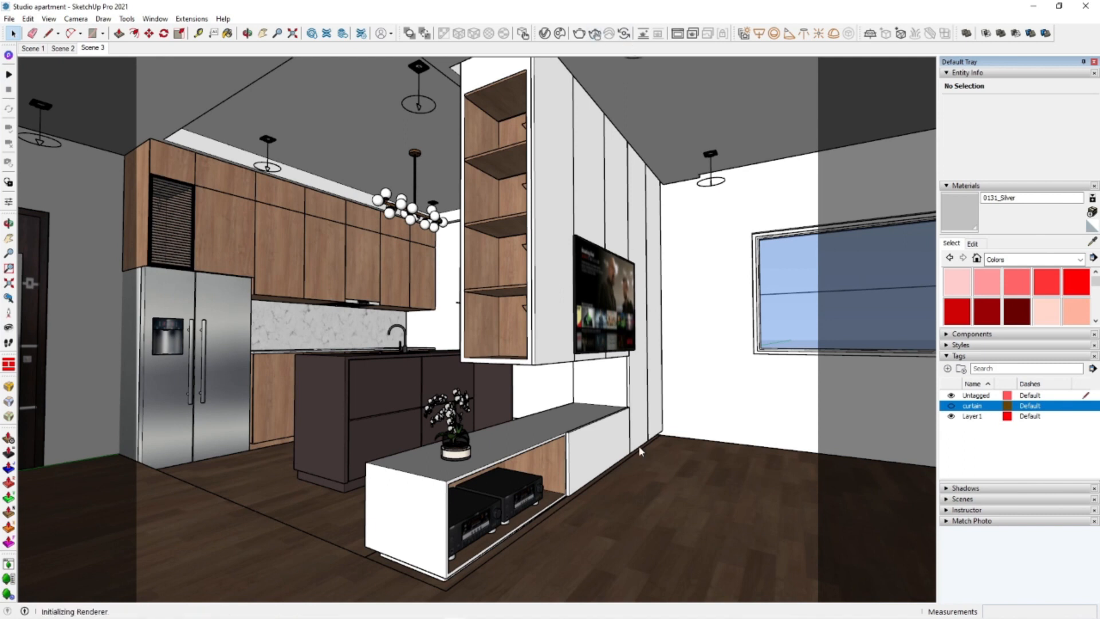
scroll(327, 399, up, 1)
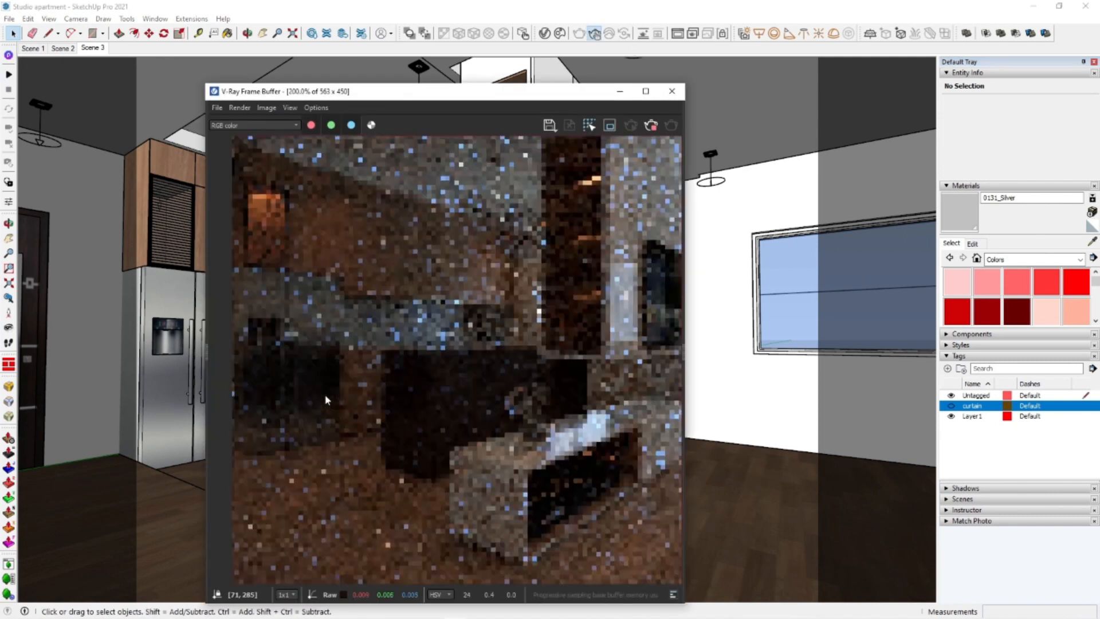
scroll(339, 351, down, 1)
scroll(312, 366, up, 2)
scroll(355, 377, down, 2)
scroll(270, 380, up, 2)
scroll(376, 378, down, 1)
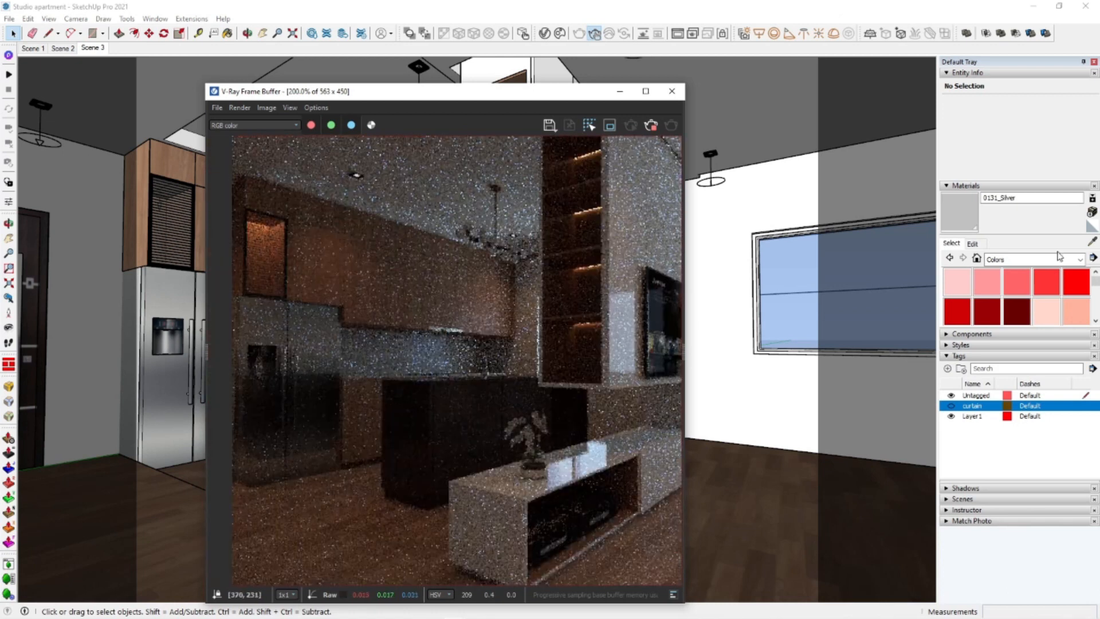
drag(596, 91, 803, 58)
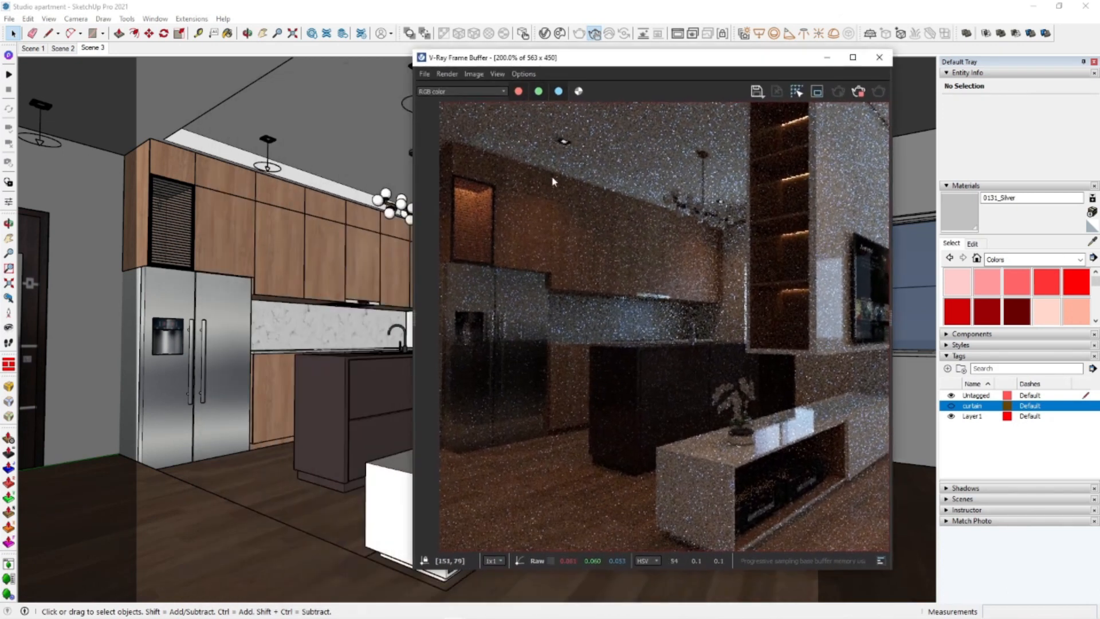
Sample the refrigerator's brushed metal material, set its metalness to 0.55 with a lighter reflection colour, then close the material editor and test render
click(1095, 243)
click(228, 310)
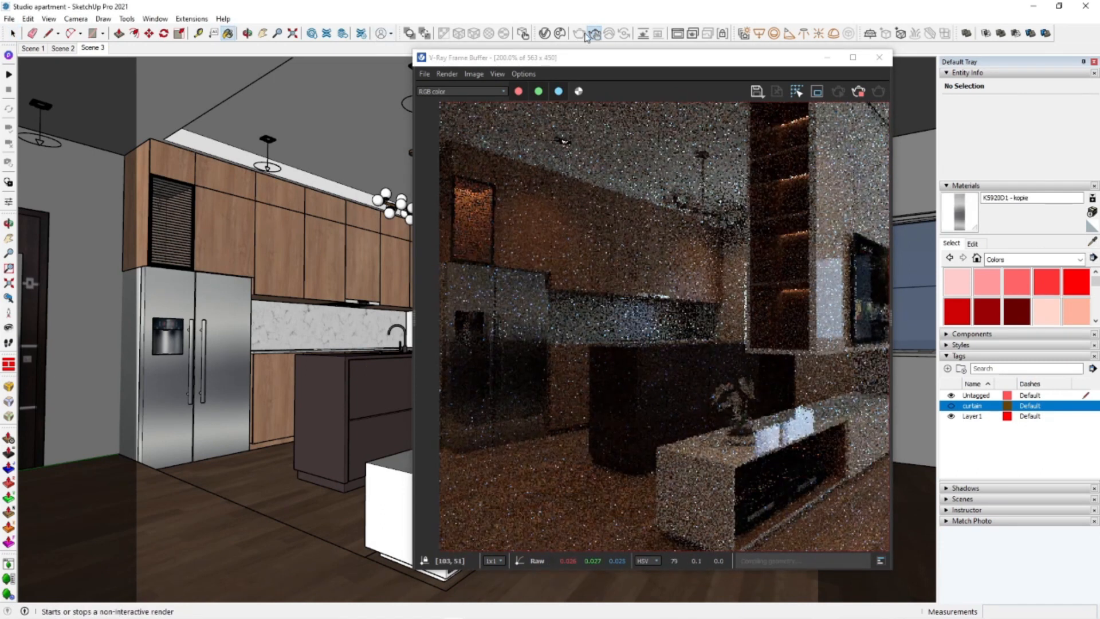
click(545, 33)
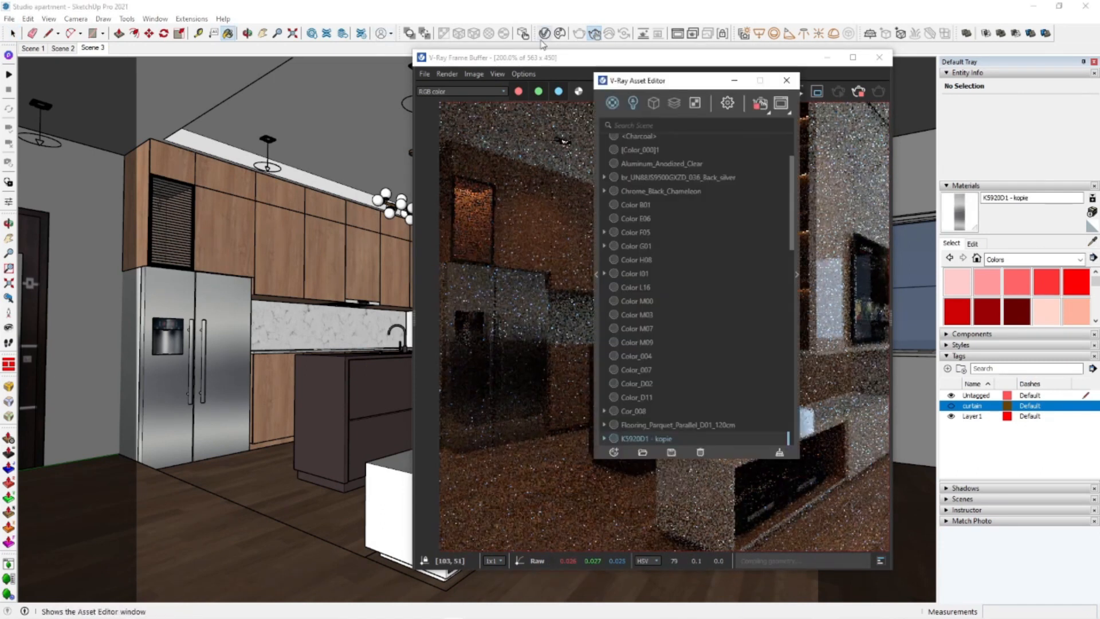
click(794, 273)
mouse_move(945, 394)
mouse_down()
mouse_move(933, 392)
mouse_move(953, 390)
mouse_up()
drag(915, 328, 927, 329)
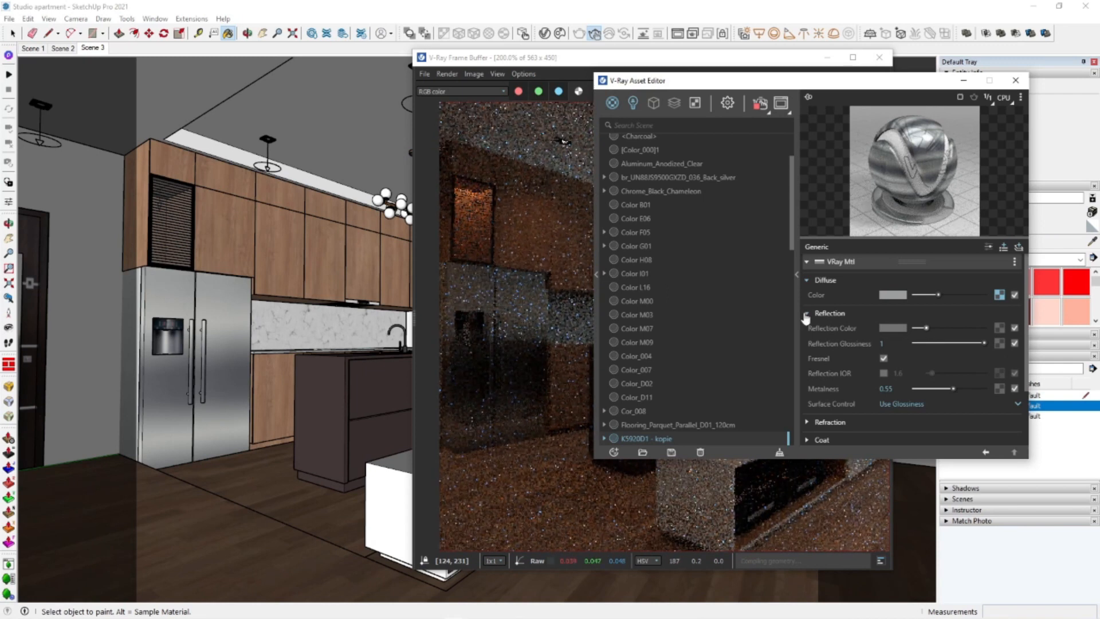
click(797, 276)
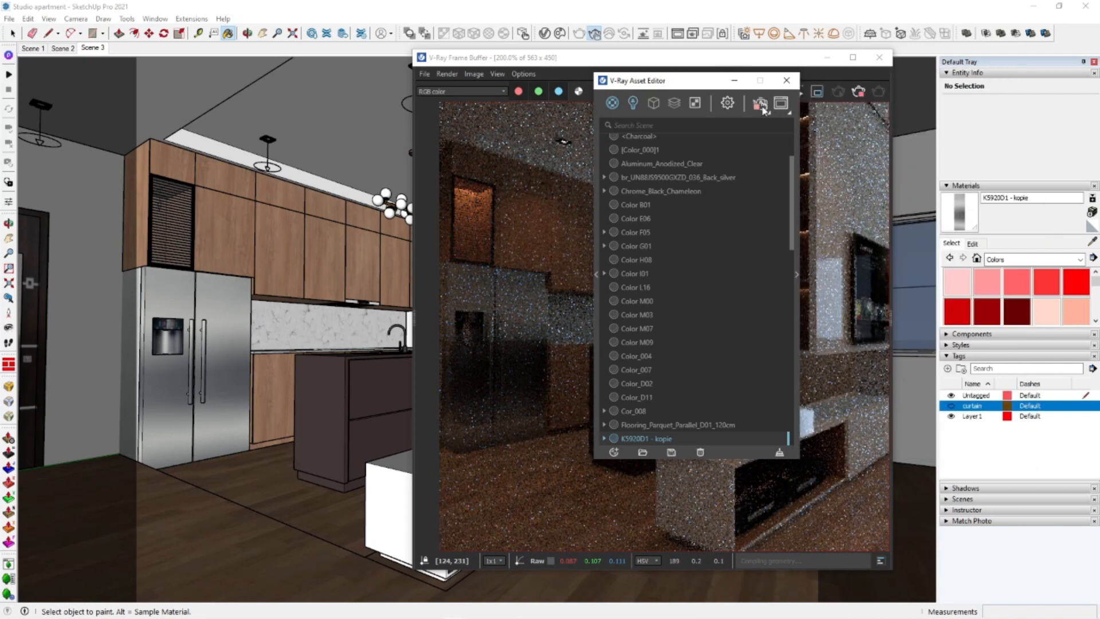
click(788, 82)
scroll(652, 403, down, 1)
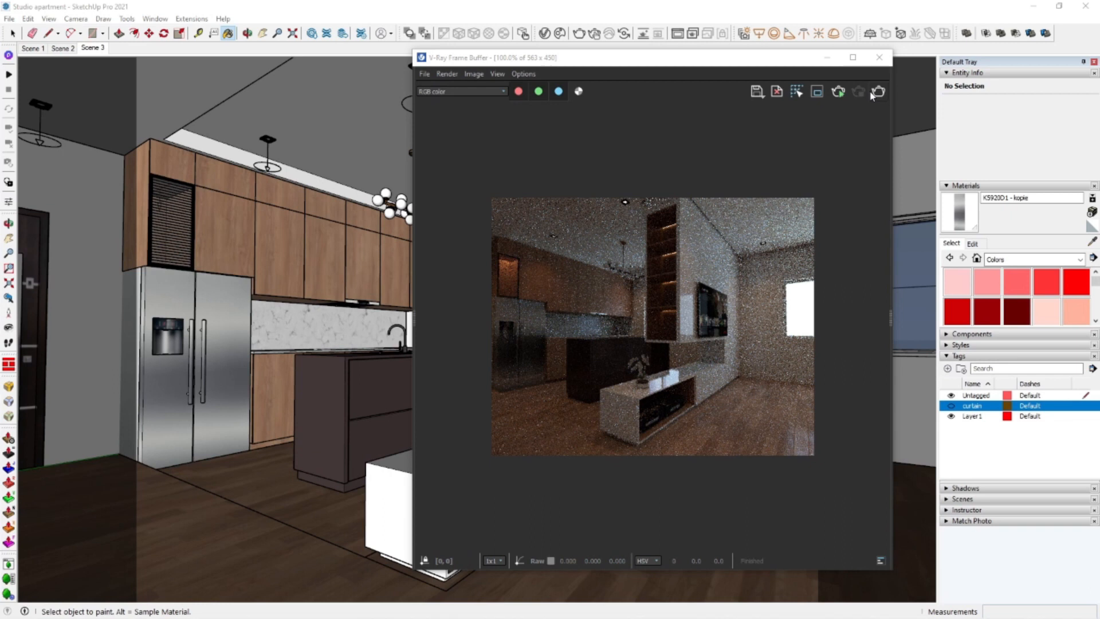
click(884, 61)
Import the TBW_0003.2 model from the tableware folder of the lesson files and place it in the apartment
click(304, 609)
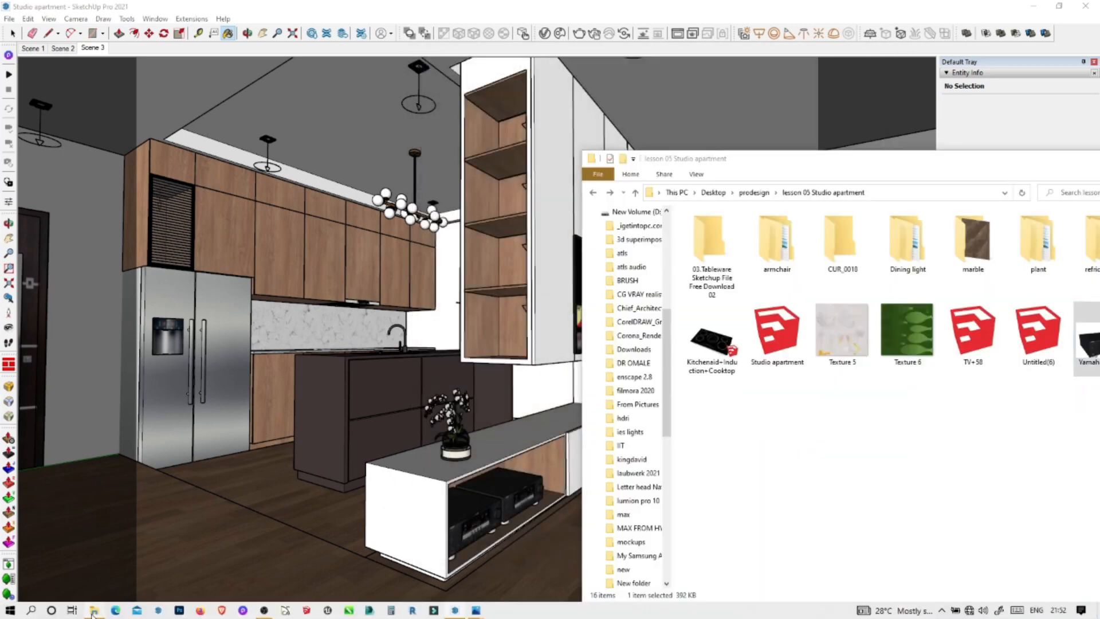
drag(921, 161, 600, 136)
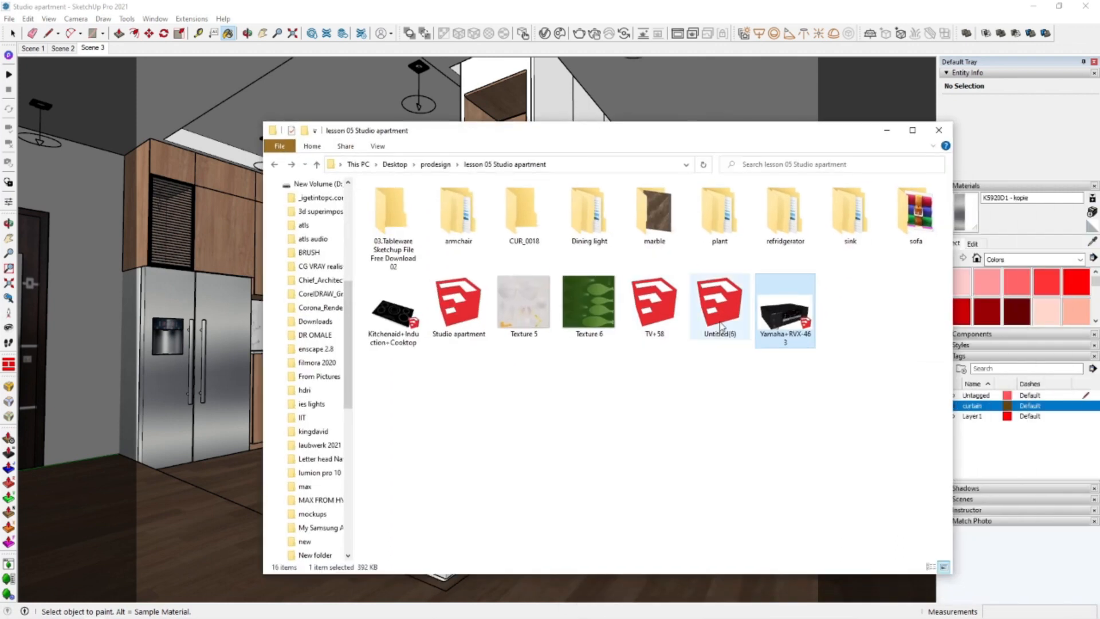
double_click(461, 229)
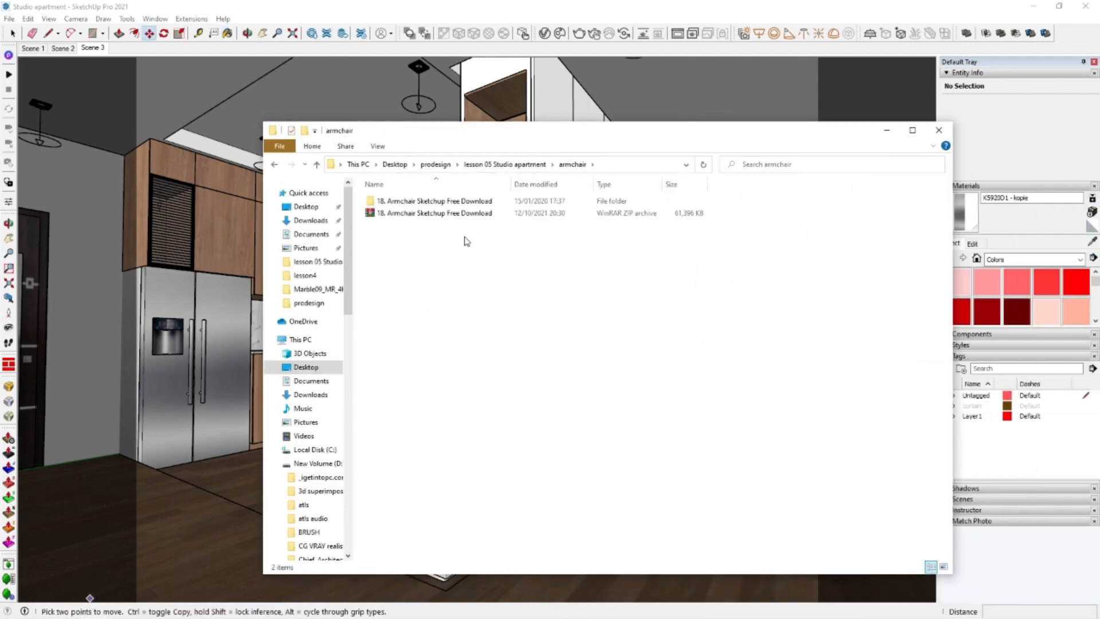
click(274, 165)
double_click(408, 235)
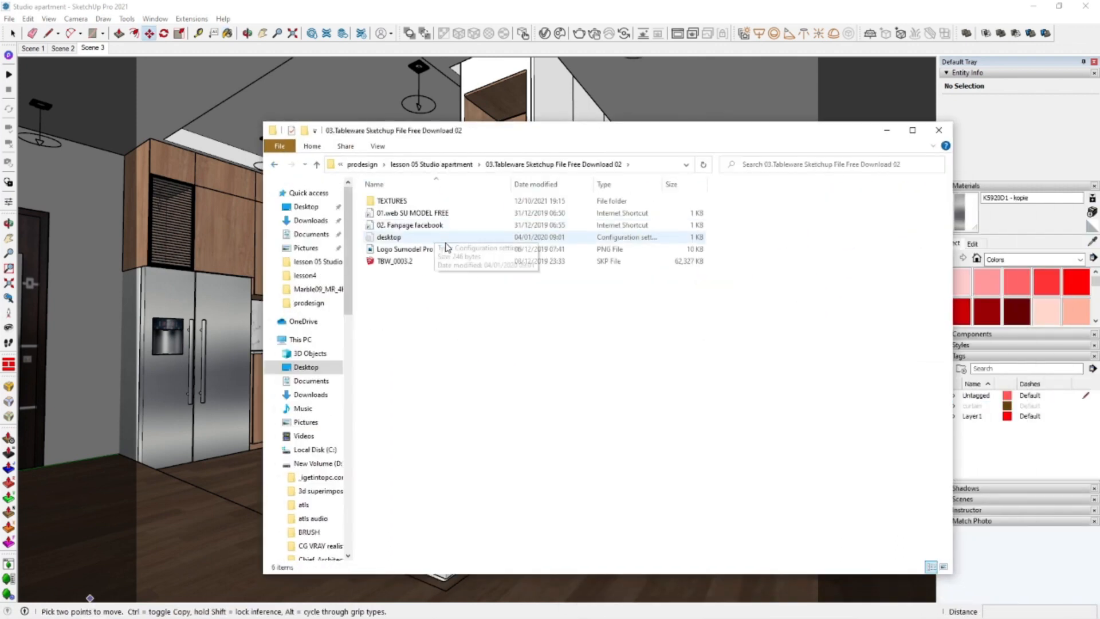
drag(662, 131, 911, 131)
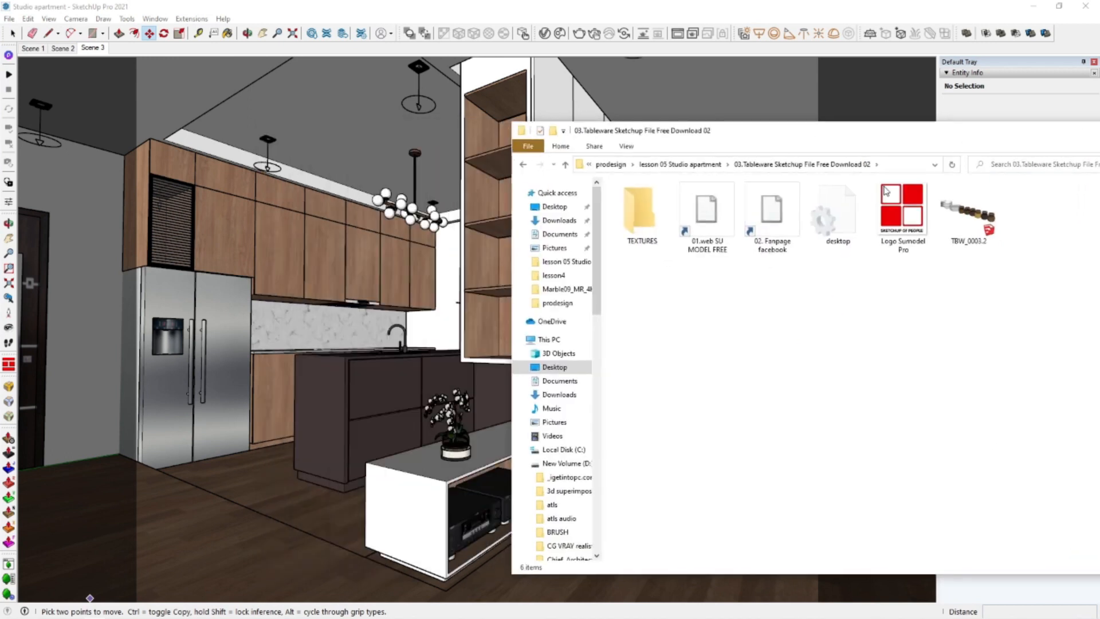
click(272, 528)
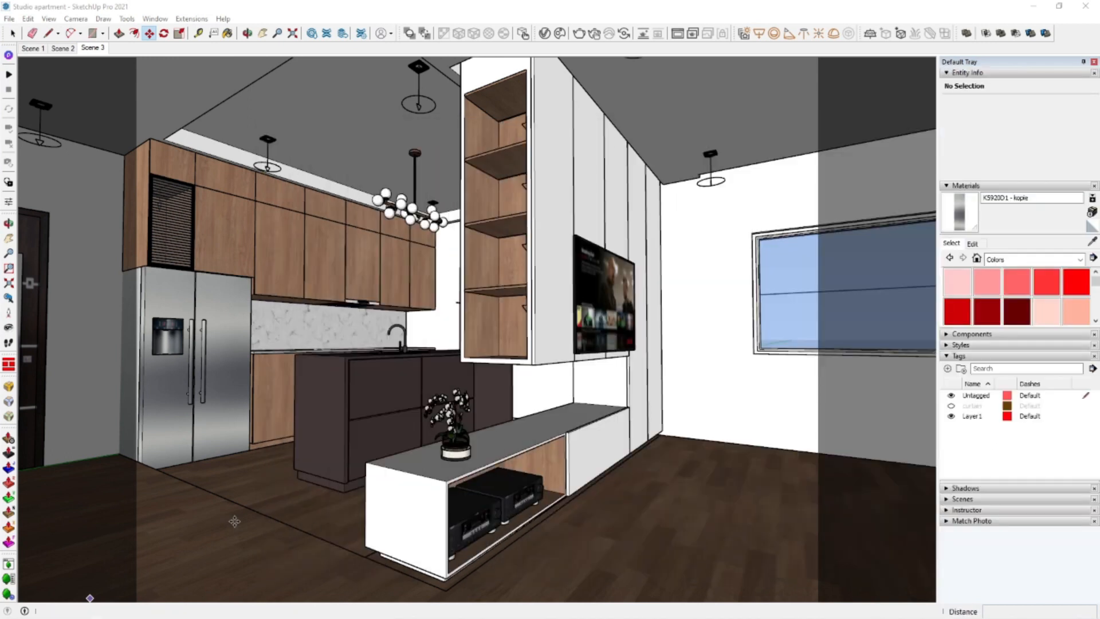
Move the tableware model onto the kitchen countertop along the marble backsplash
middle_drag(357, 377, 325, 412)
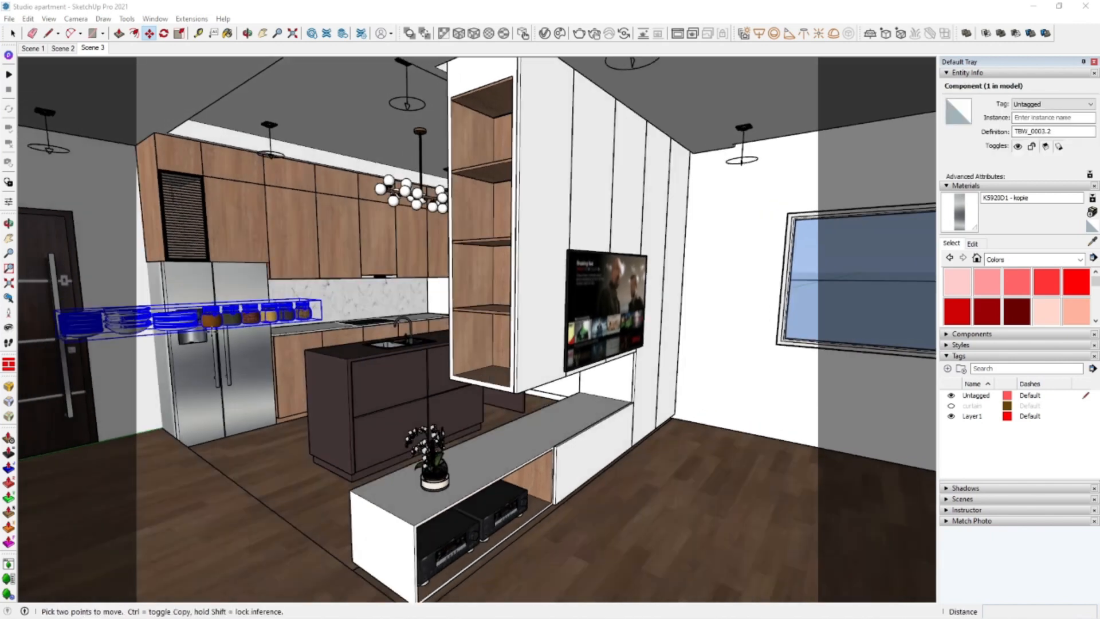
scroll(186, 317, up, 3)
scroll(276, 336, up, 2)
shift+middle_drag(276, 335, 394, 365)
scroll(505, 341, up, 2)
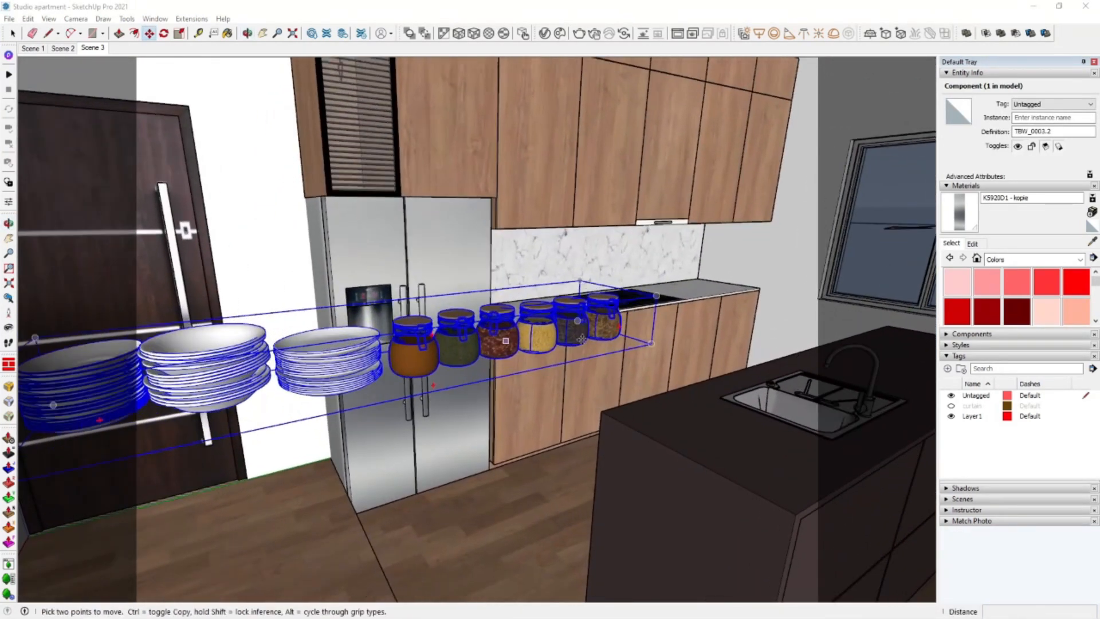
click(670, 343)
scroll(738, 280, up, 4)
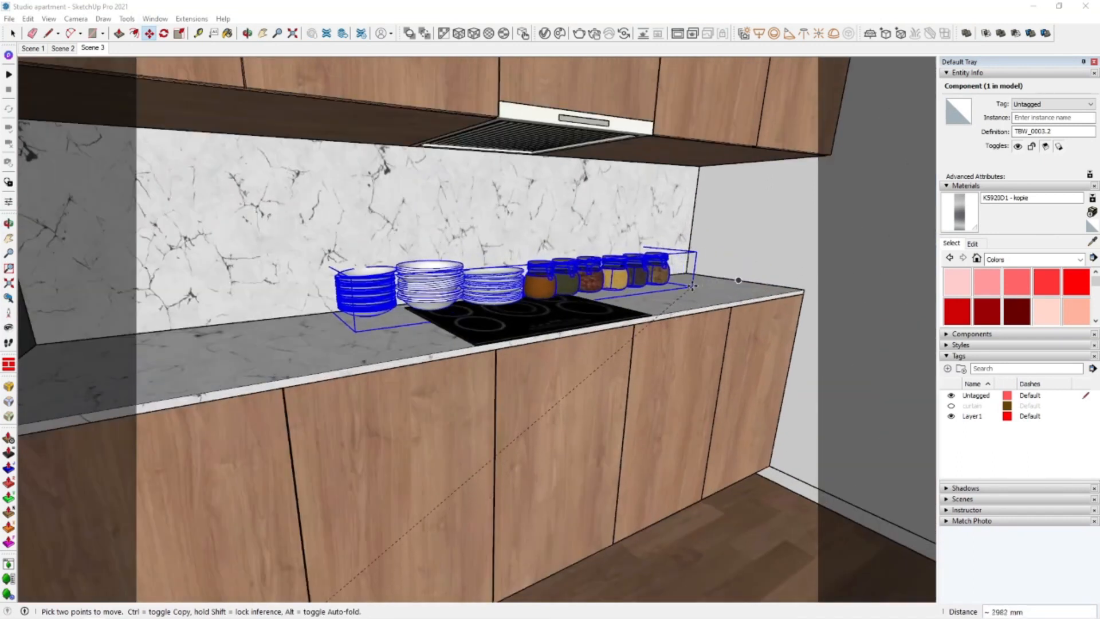
click(301, 315)
middle_drag(301, 314, 310, 384)
key(space)
double_click(251, 356)
click(250, 356)
middle_drag(250, 356, 367, 346)
scroll(369, 348, up, 4)
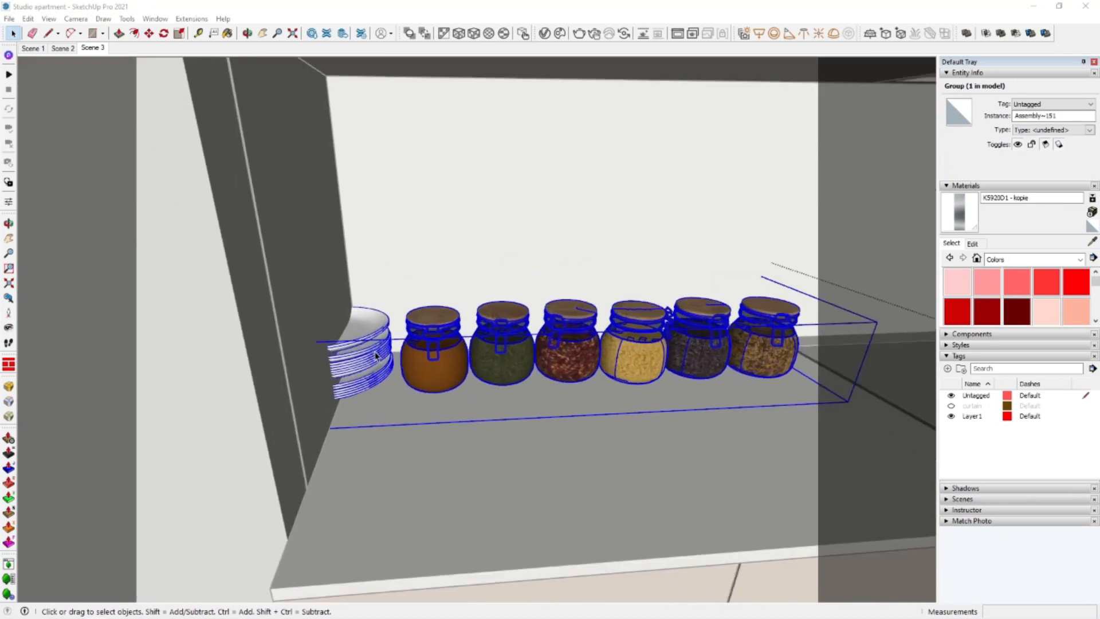
double_click(375, 364)
click(375, 364)
scroll(376, 363, down, 1)
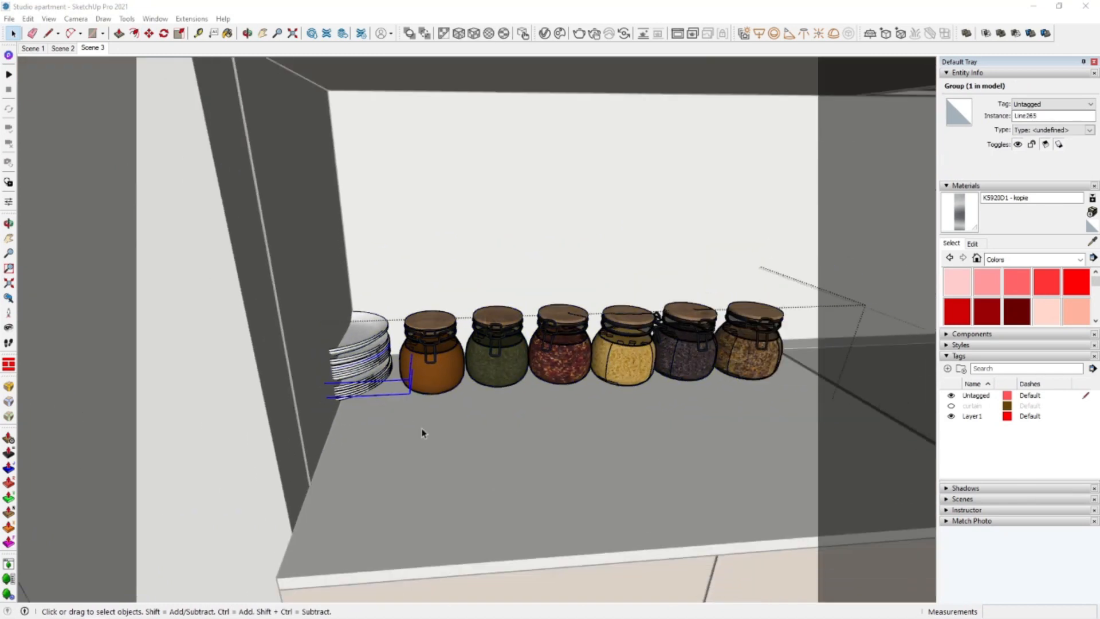
click(422, 432)
scroll(424, 424, down, 2)
click(785, 267)
scroll(624, 359, down, 1)
middle_drag(651, 394, 511, 388)
Move the whole tableware model along the countertop towards the corner, so that the jars stand beyond the cooktop
click(695, 290)
click(573, 358)
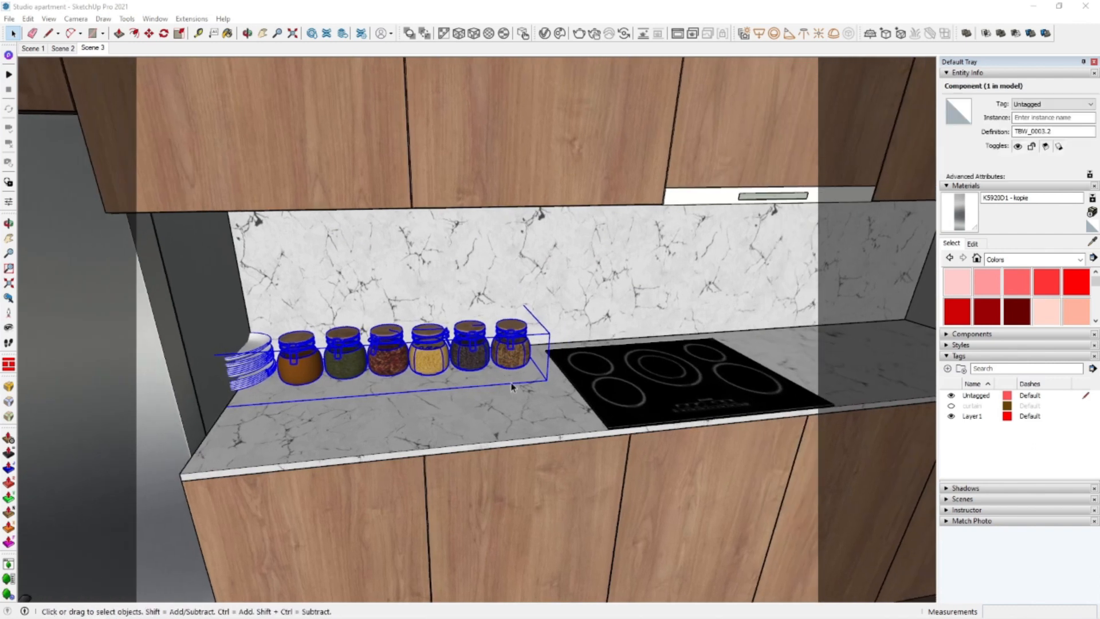
click(382, 410)
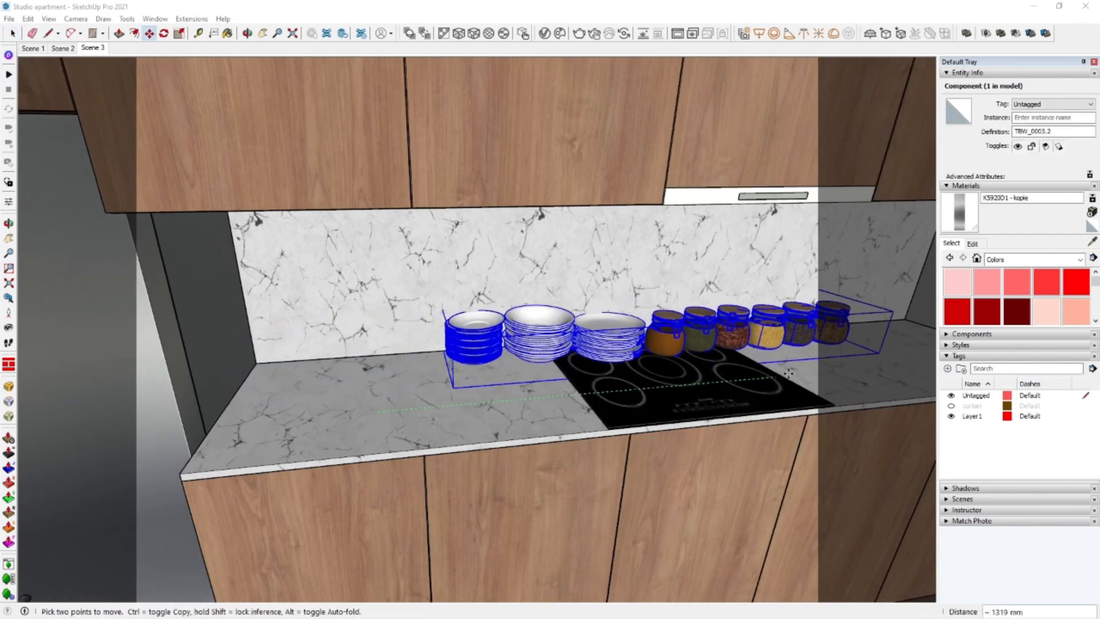
shift+middle_drag(865, 361, 745, 312)
key(s)
click(647, 326)
key(m)
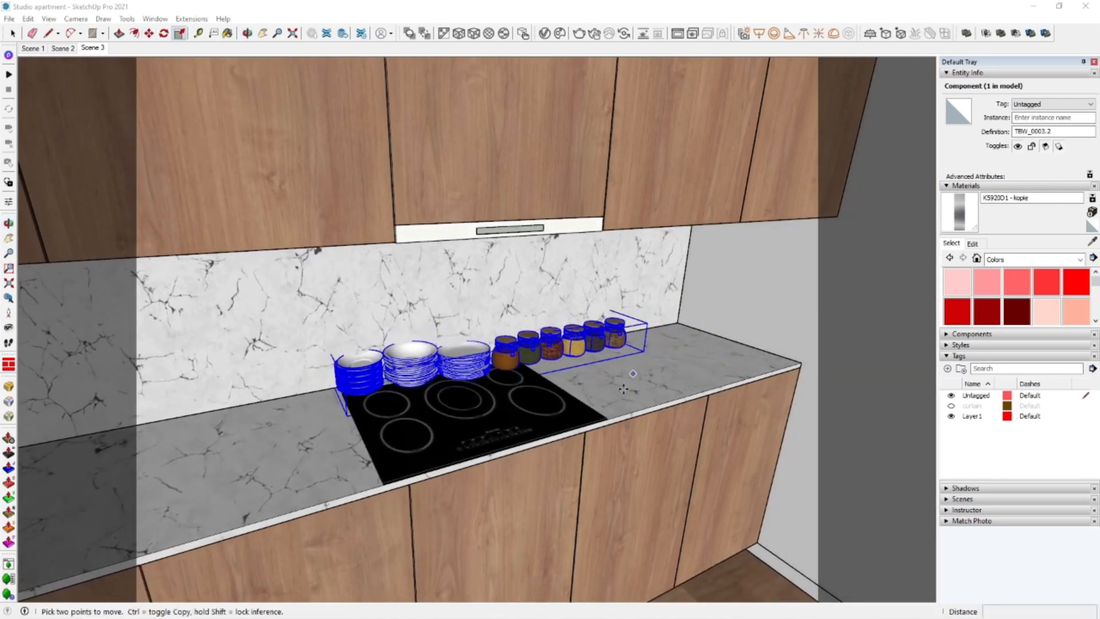
click(657, 364)
Open the tableware component and move all plates of the outermost stack to the louvred cabinet above the refrigerator
key(space)
double_click(541, 353)
click(544, 353)
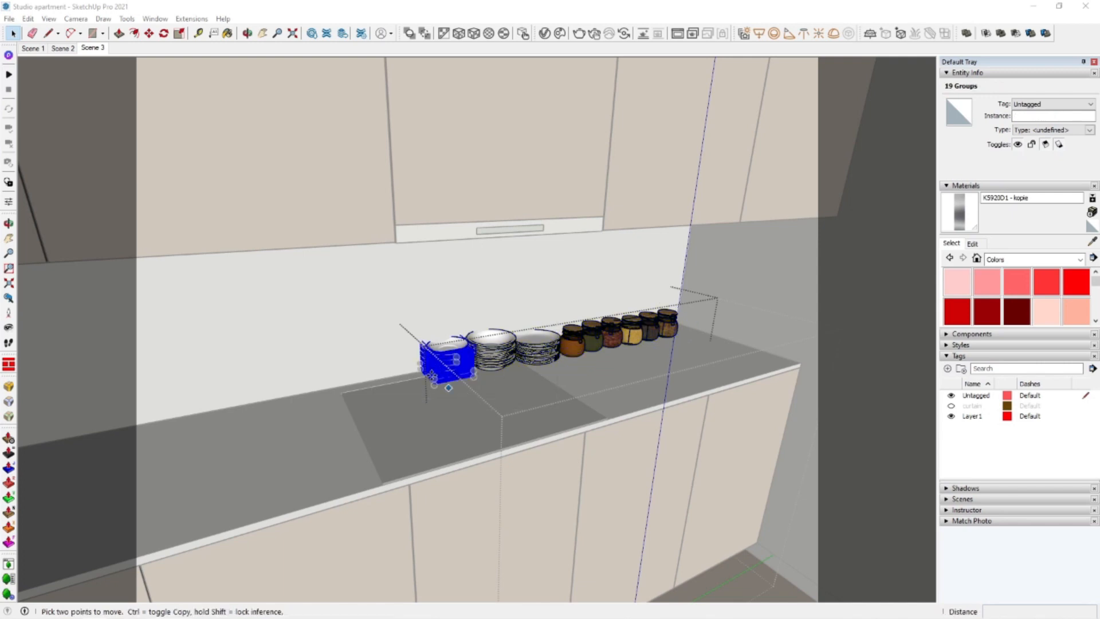
scroll(433, 376, up, 7)
click(396, 365)
scroll(570, 344, down, 3)
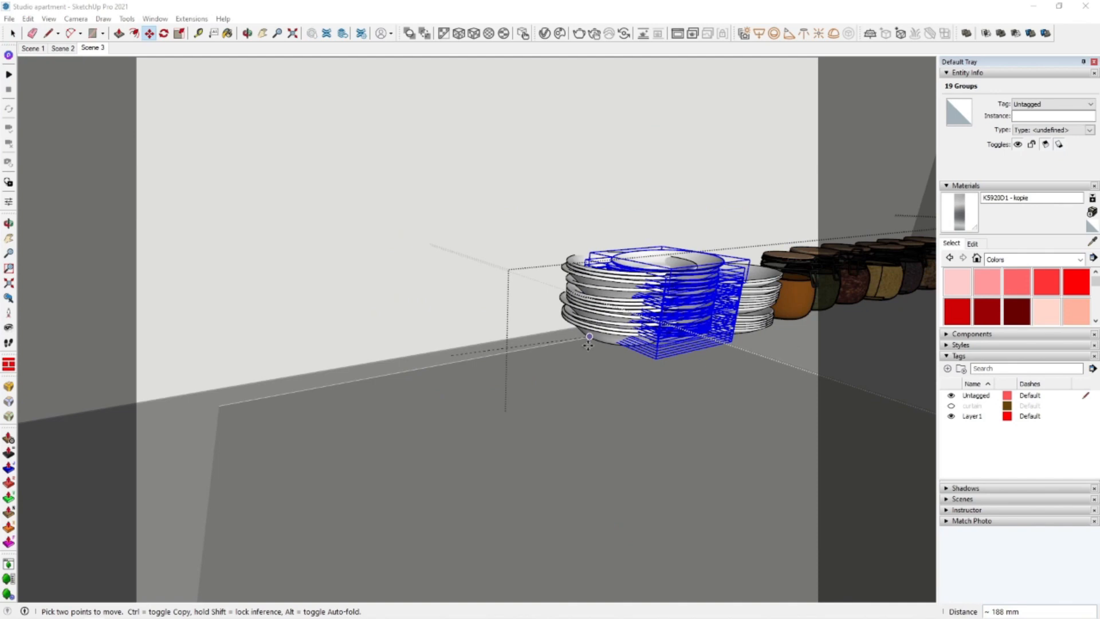
scroll(583, 345, down, 6)
middle_drag(303, 327, 410, 336)
scroll(210, 279, up, 2)
middle_drag(207, 278, 265, 334)
click(126, 540)
Combine the plates of the moved stack into one group and return to the remaining tableware on the countertop
scroll(269, 338, down, 3)
right_click(347, 385)
click(396, 234)
shift+middle_drag(482, 379, 585, 410)
shift+middle_drag(585, 410, 298, 387)
Select the next plate stack and move it into the louvred cabinet above the refrigerator, beside the first stack
key(space)
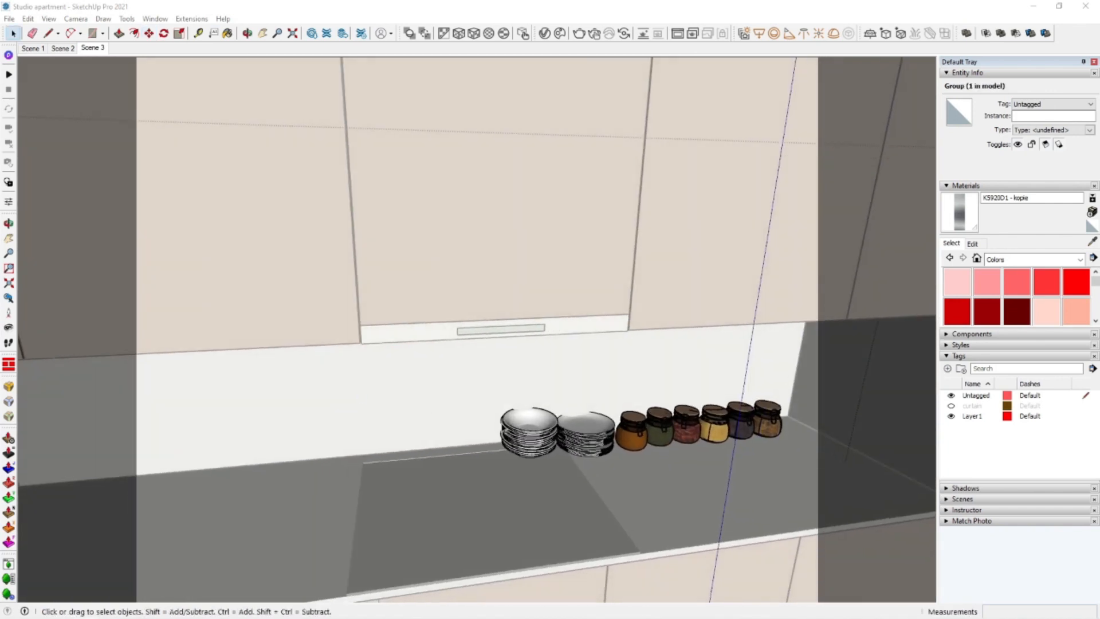
key(m)
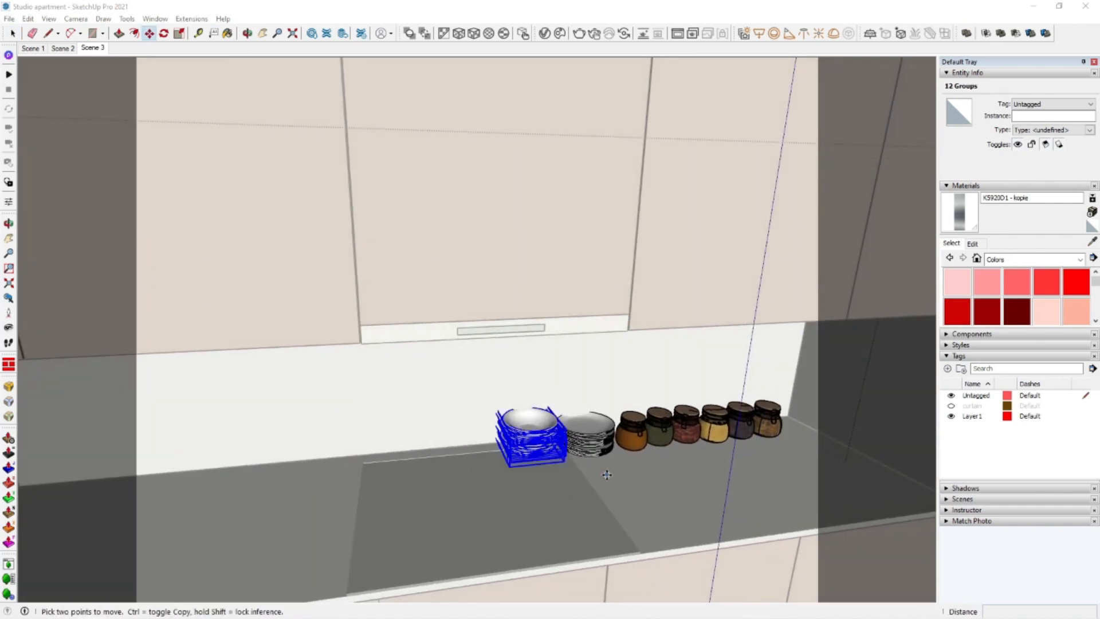
click(602, 478)
scroll(334, 516, down, 1)
shift+middle_drag(75, 356, 396, 421)
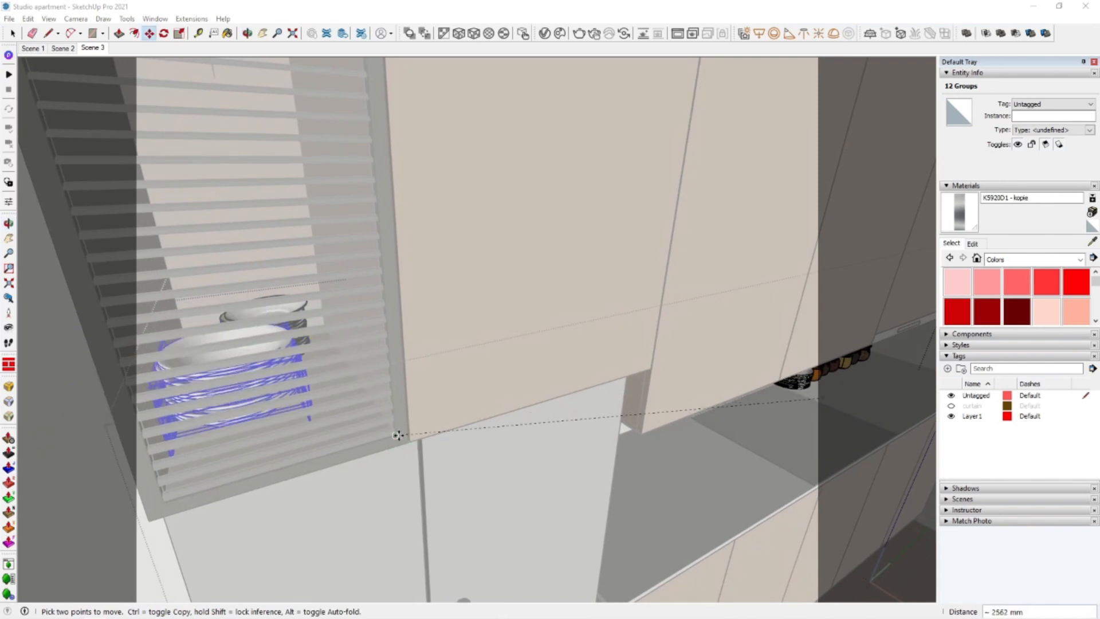
scroll(397, 438, up, 1)
scroll(392, 437, up, 1)
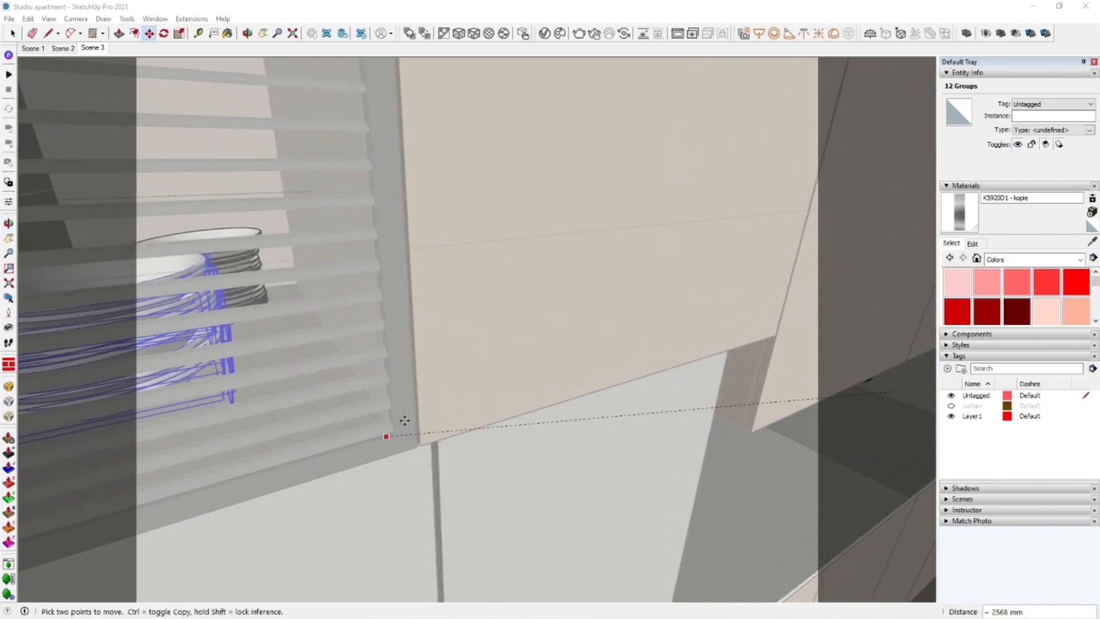
scroll(367, 415, down, 4)
middle_drag(322, 385, 359, 330)
shift+middle_drag(683, 491, 504, 445)
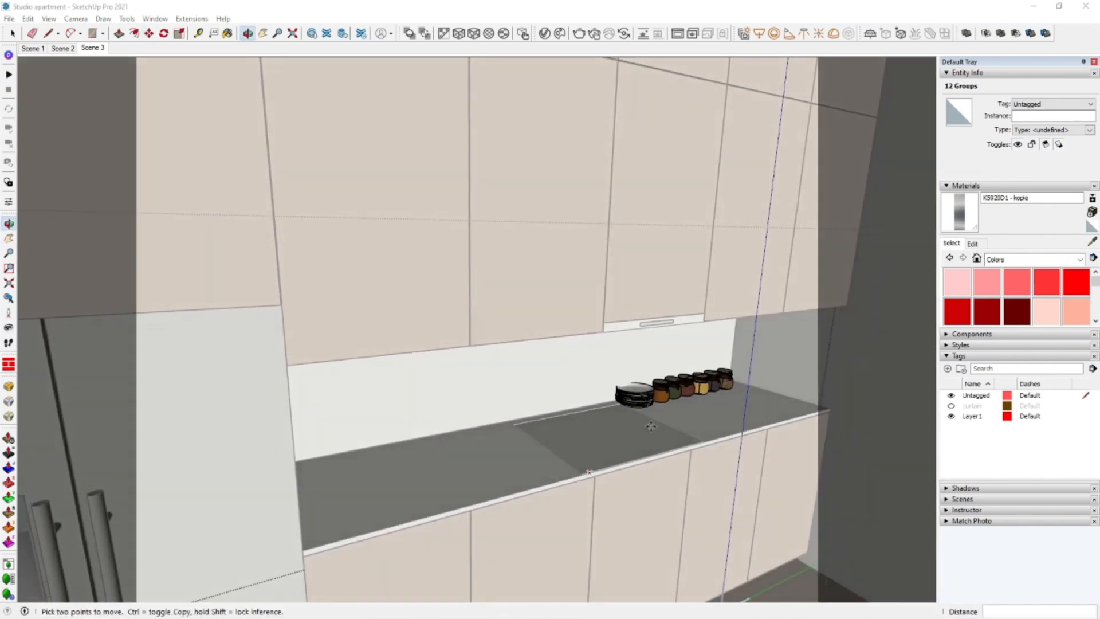
Select all plates of the last stack beside the jars and combine them into one group
key(space)
scroll(661, 418, up, 5)
middle_drag(661, 417, 548, 462)
drag(389, 315, 578, 514)
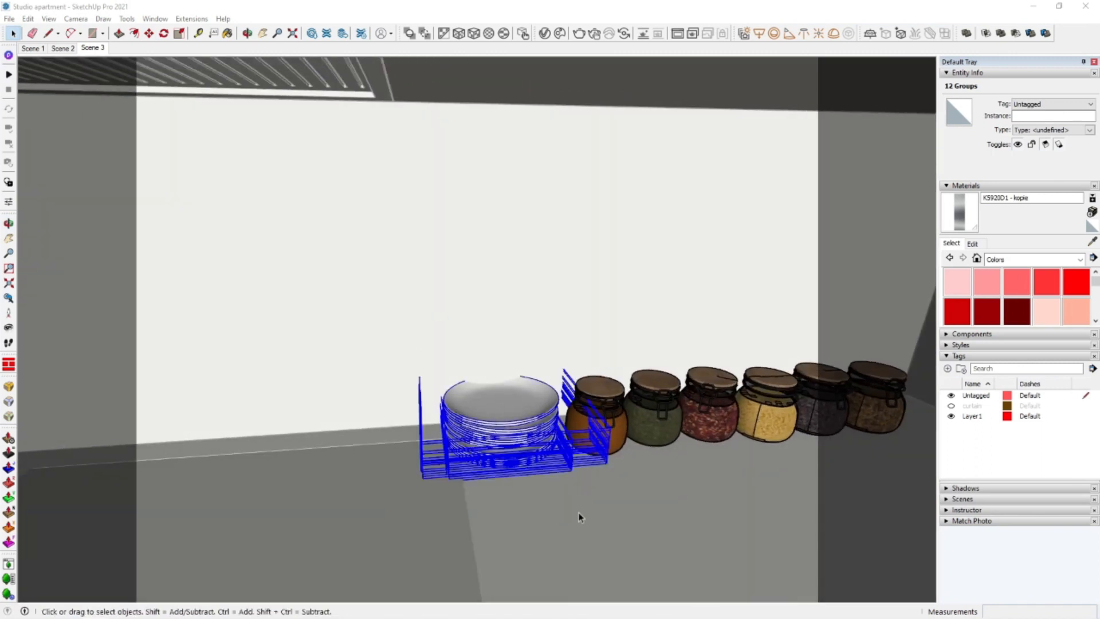
right_click(534, 429)
click(579, 228)
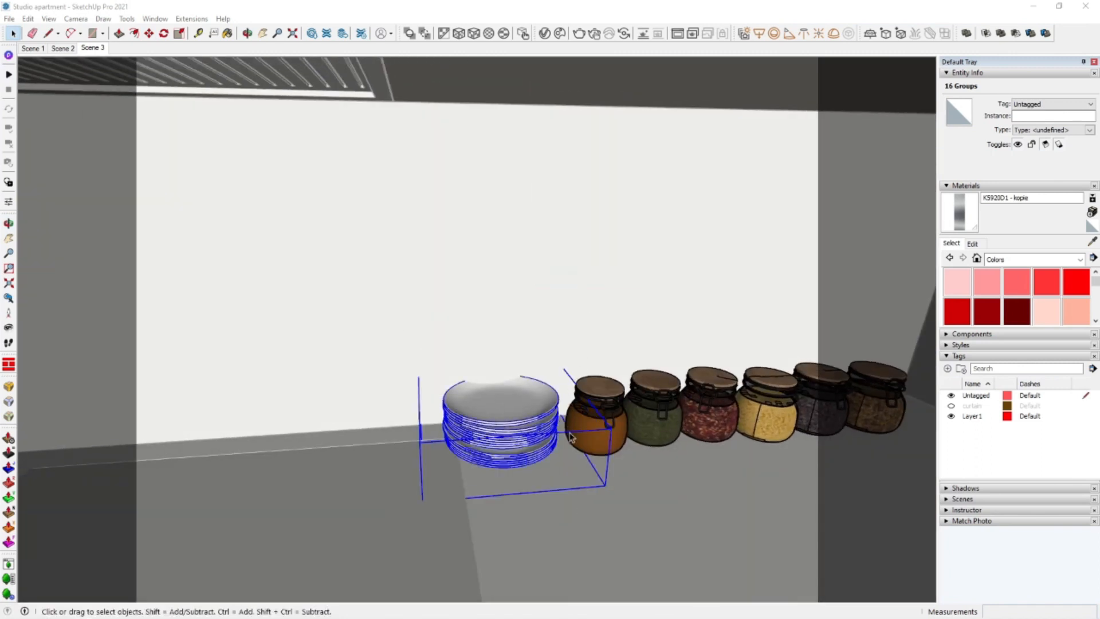
Move the grouped plate stack about 1061 mm along the countertop to the other side of the cooktop
shift+middle_drag(402, 503, 747, 437)
click(343, 458)
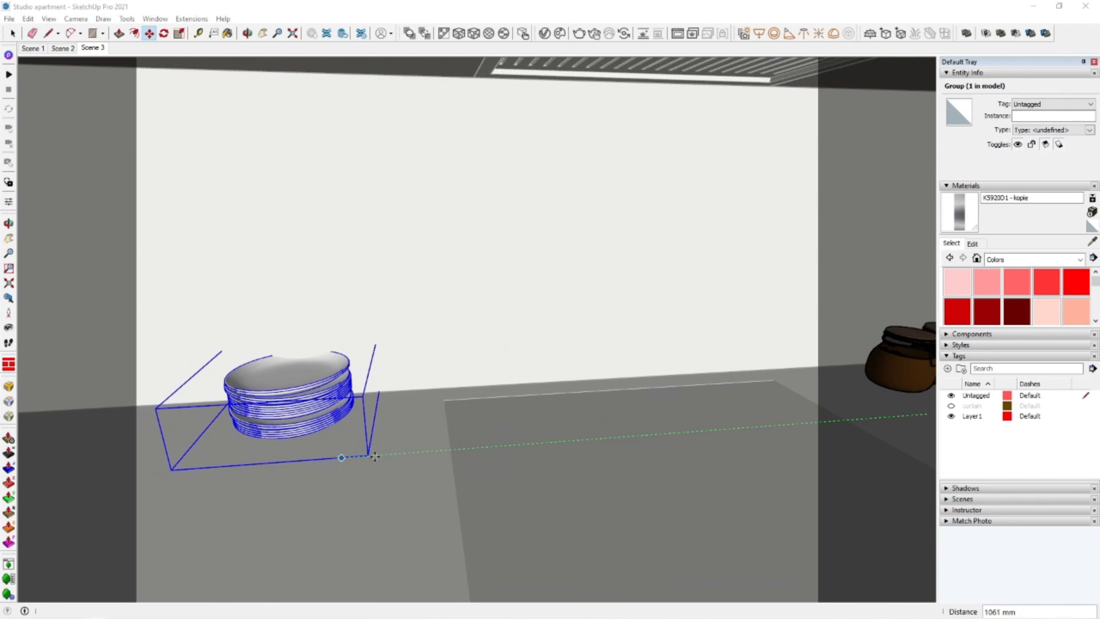
click(386, 479)
middle_drag(386, 479, 492, 459)
key(space)
Sample the plates' white material and give it a light grey reflection colour in the V-Ray Asset Editor
click(1092, 242)
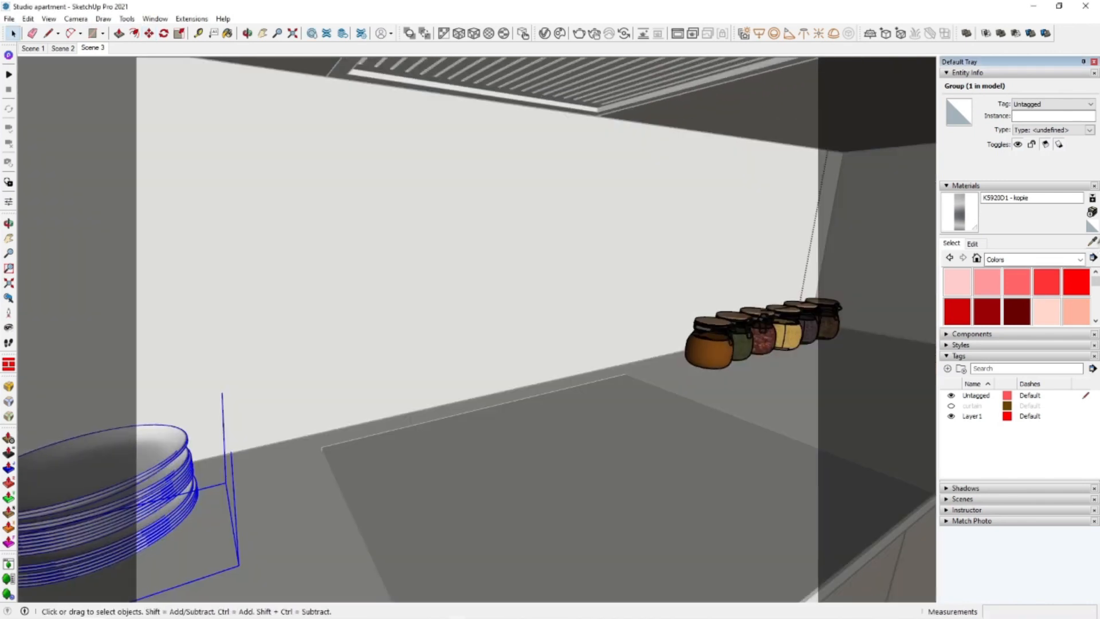
click(529, 35)
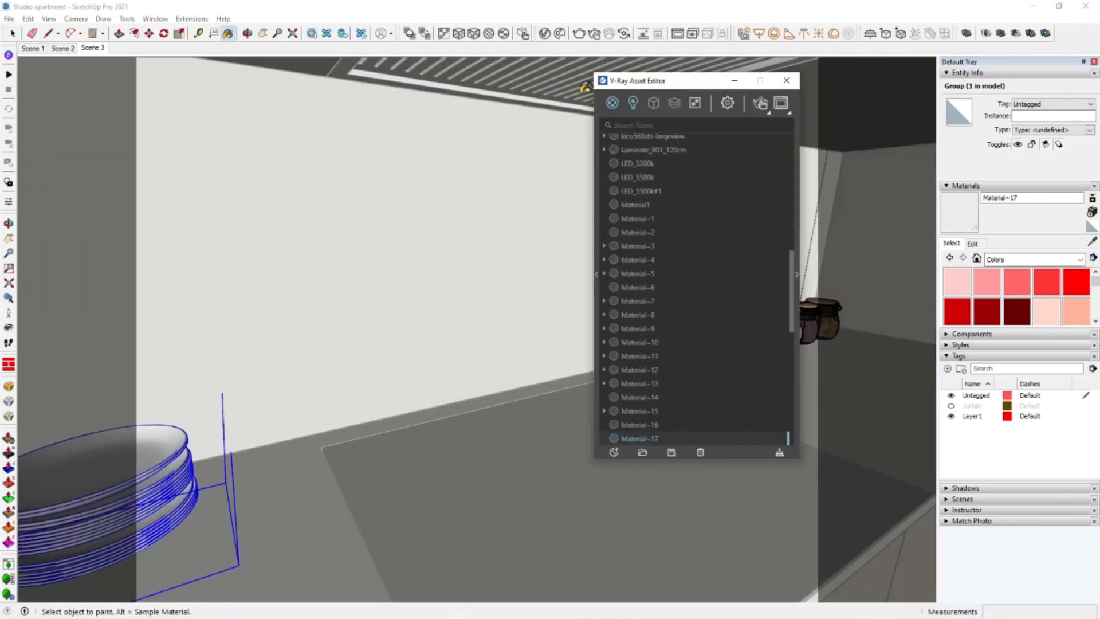
click(797, 275)
click(892, 312)
drag(913, 328, 946, 329)
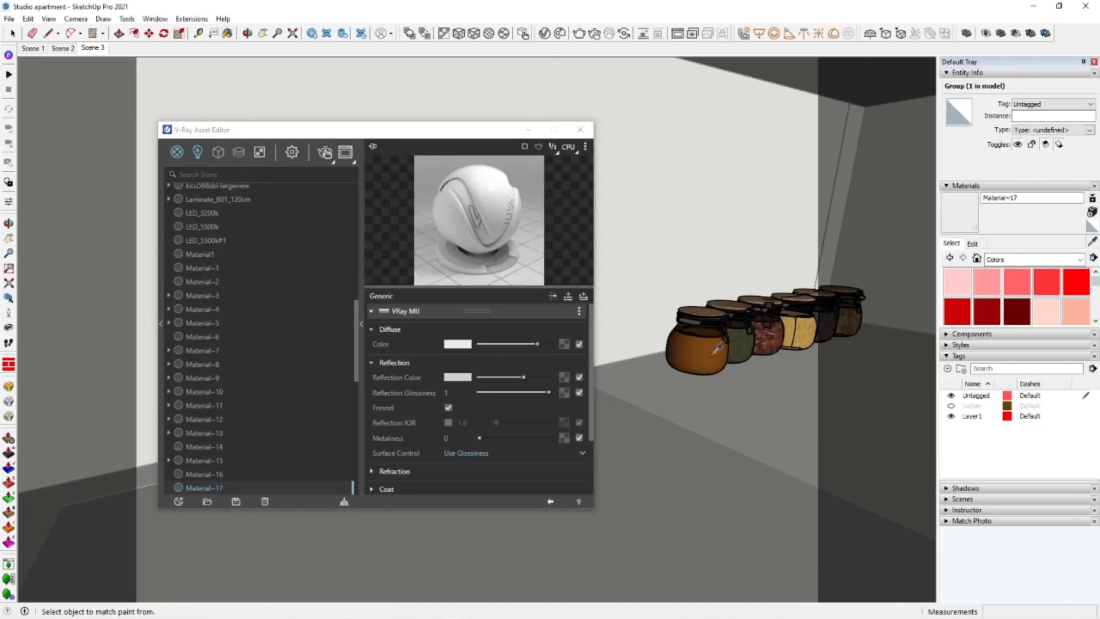
Sample the black wire clasp material of the jars, set a light grey reflection colour and metalness 1, and disable Fresnel
click(461, 362)
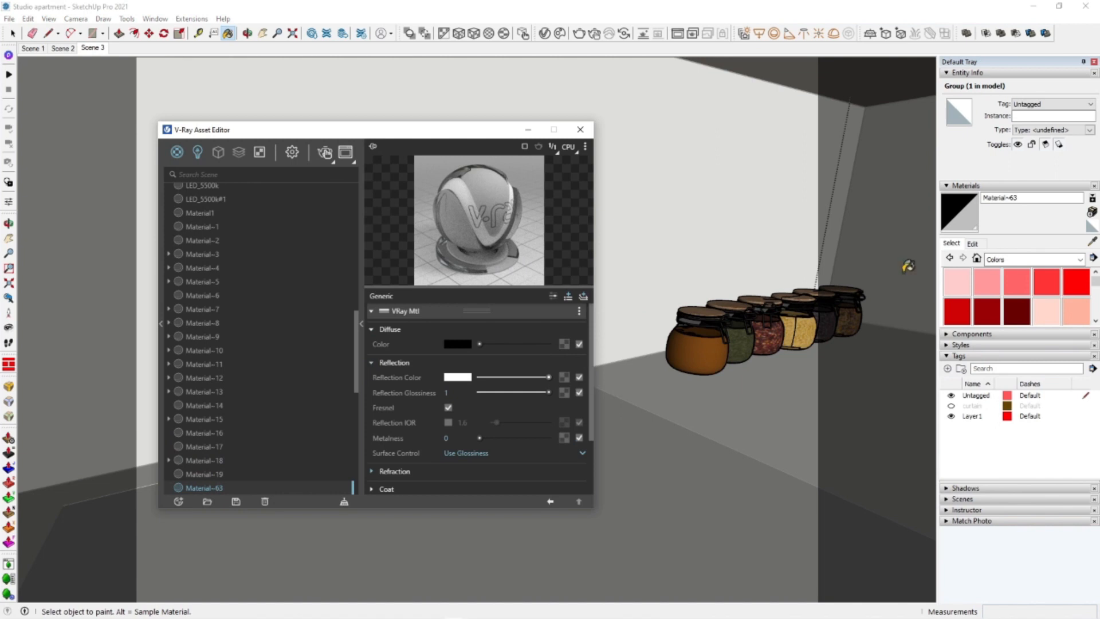
scroll(748, 339, up, 3)
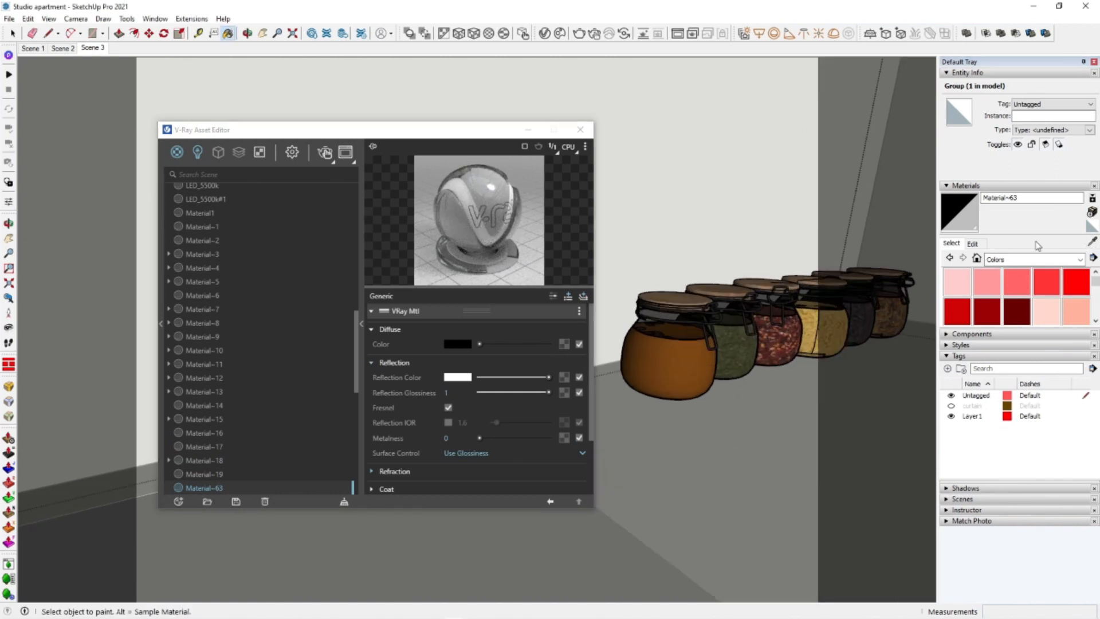
scroll(683, 327, up, 3)
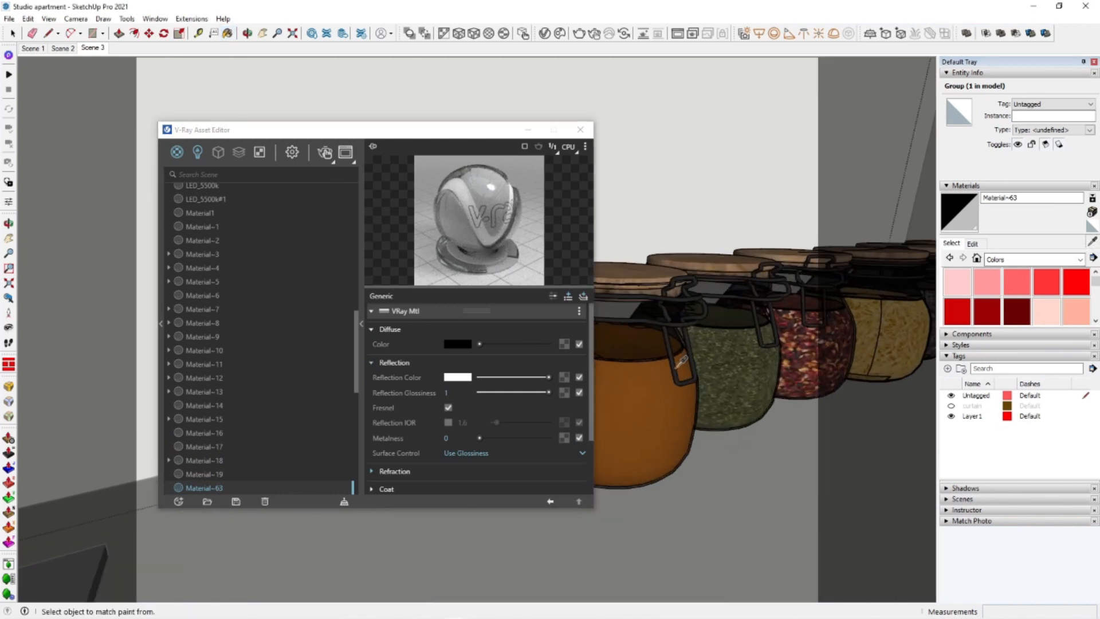
alt+click(682, 361)
click(459, 362)
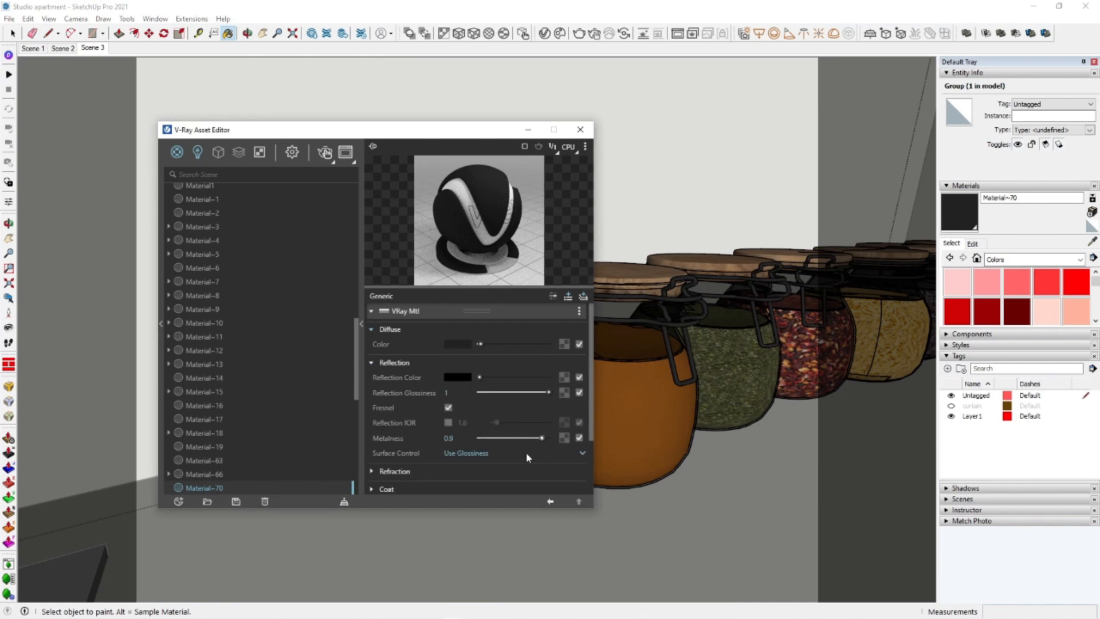
click(503, 378)
click(448, 407)
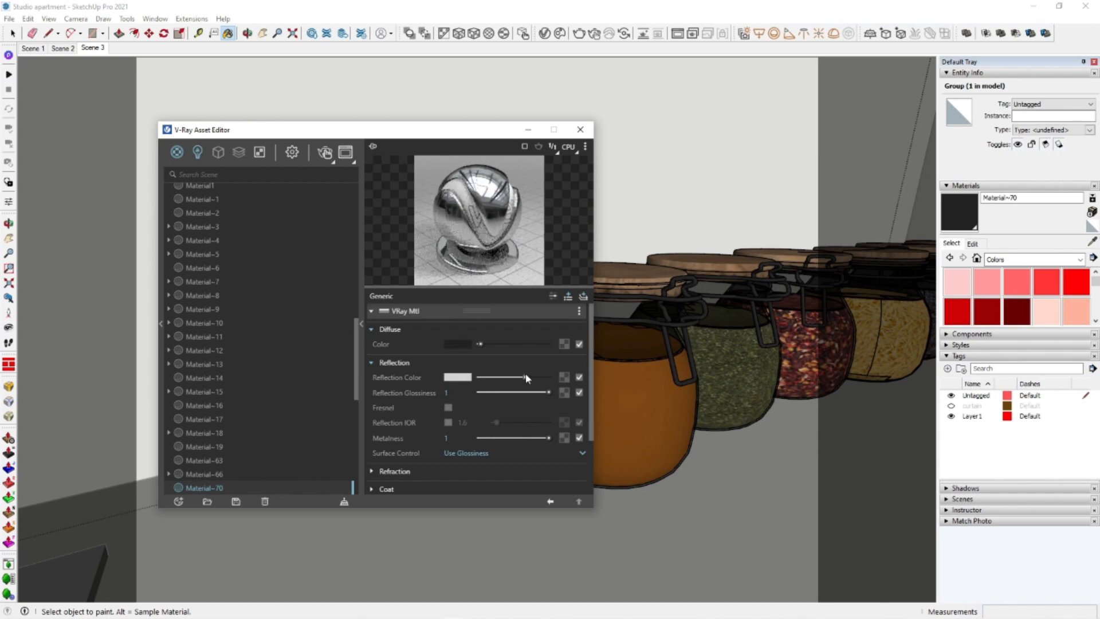
Sample the jars' wooden lid material and set a light grey reflection colour with reflection glossiness 0.8
click(1093, 243)
click(732, 277)
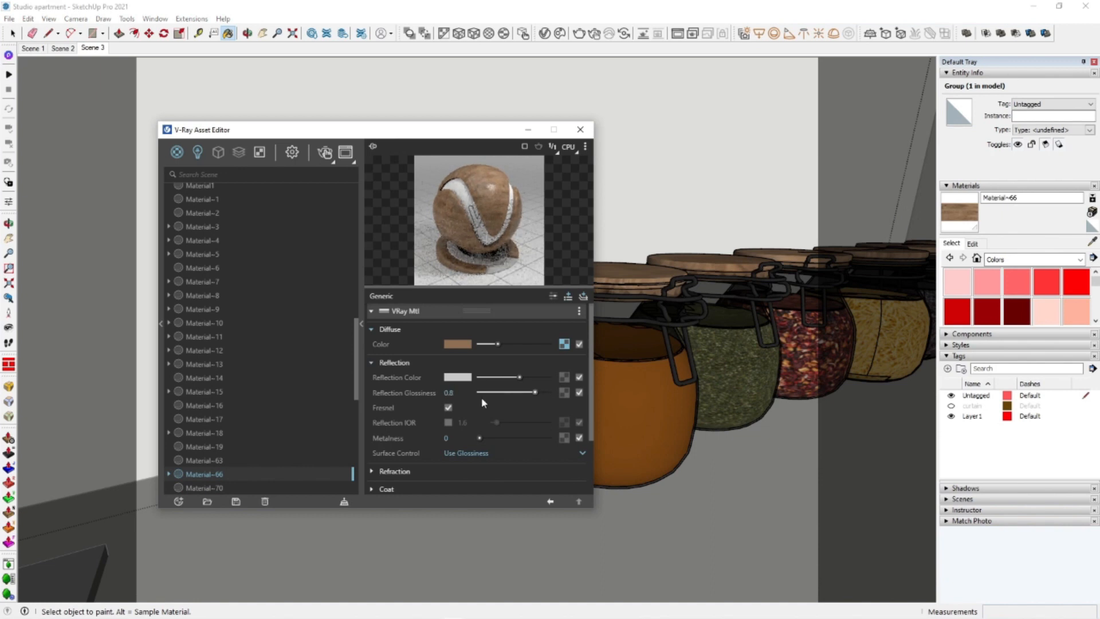
click(362, 324)
scroll(643, 344, down, 5)
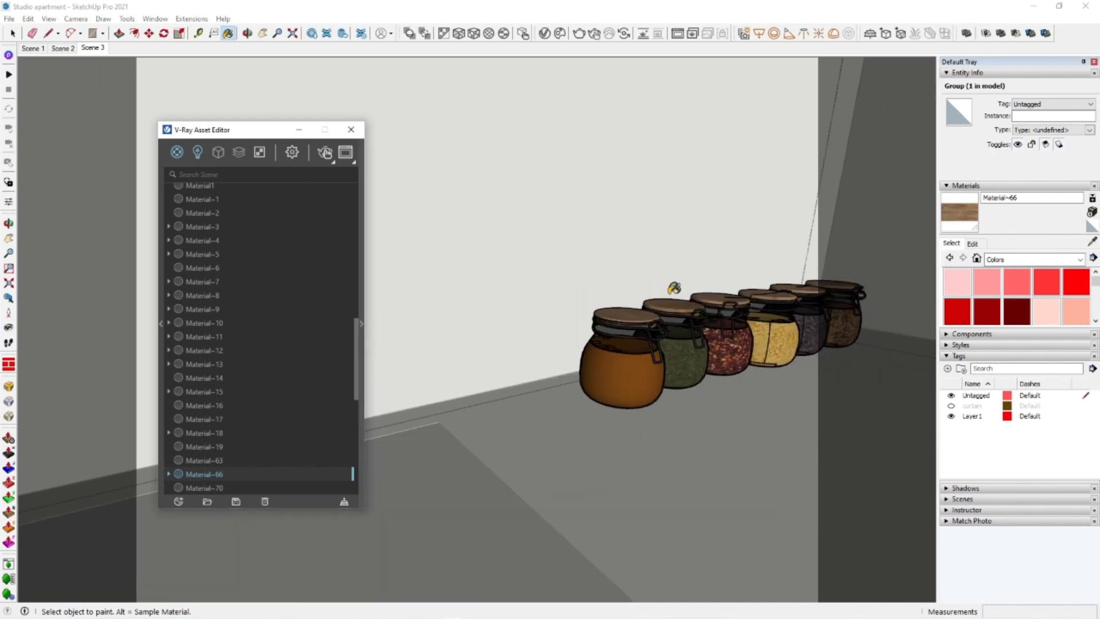
Close the nested groups being edited around the kitchen to return to the whole apartment model
scroll(660, 328, down, 10)
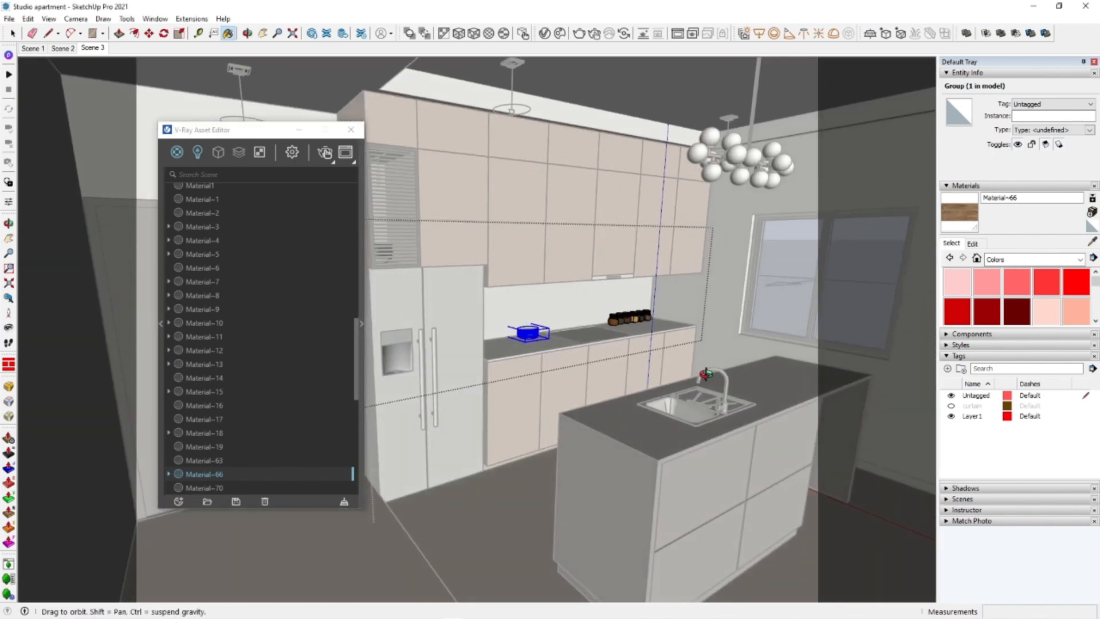
middle_drag(436, 241, 751, 224)
right_click(754, 224)
click(768, 229)
right_click(763, 190)
click(773, 192)
right_click(799, 212)
click(800, 214)
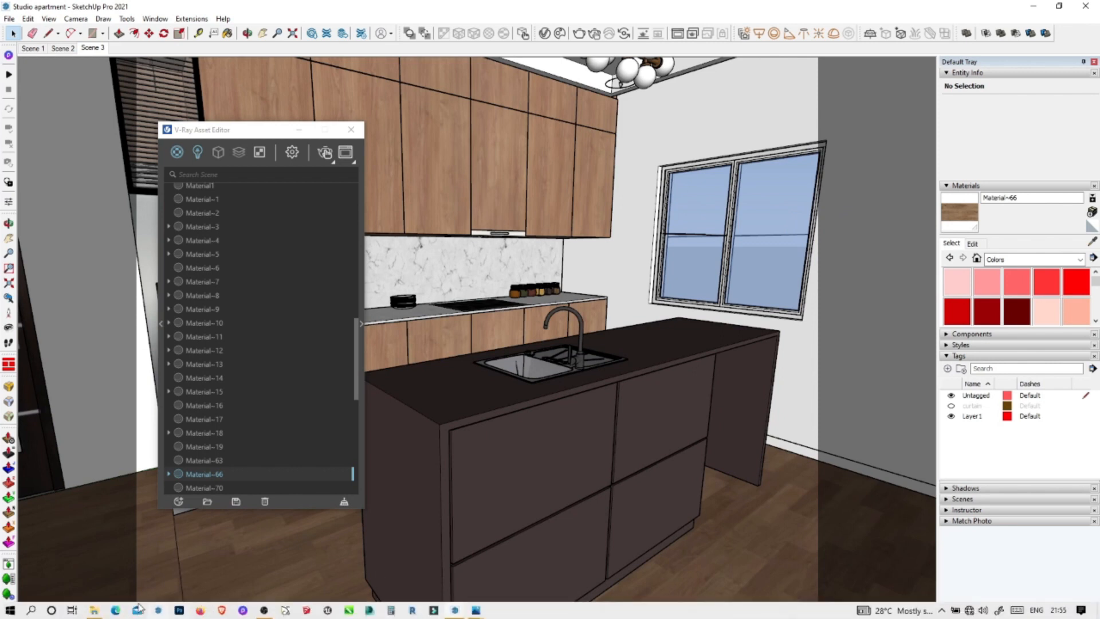
Go back to the lesson 05 Studio apartment folder in the file browser and close the V-Ray Asset Editor
click(94, 615)
click(523, 166)
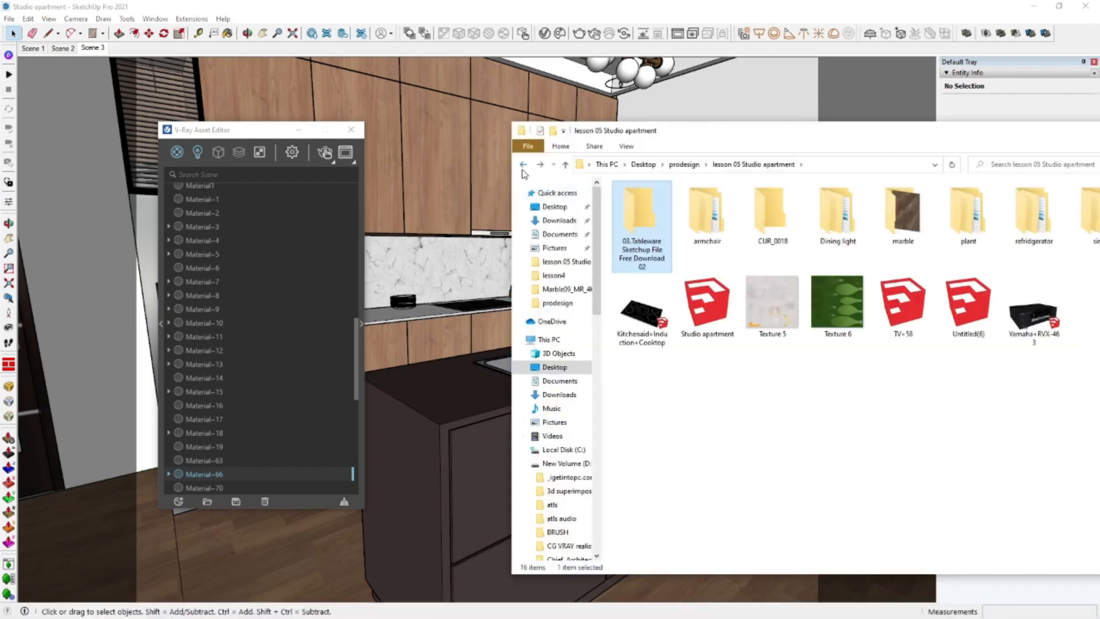
drag(851, 132, 598, 199)
click(360, 130)
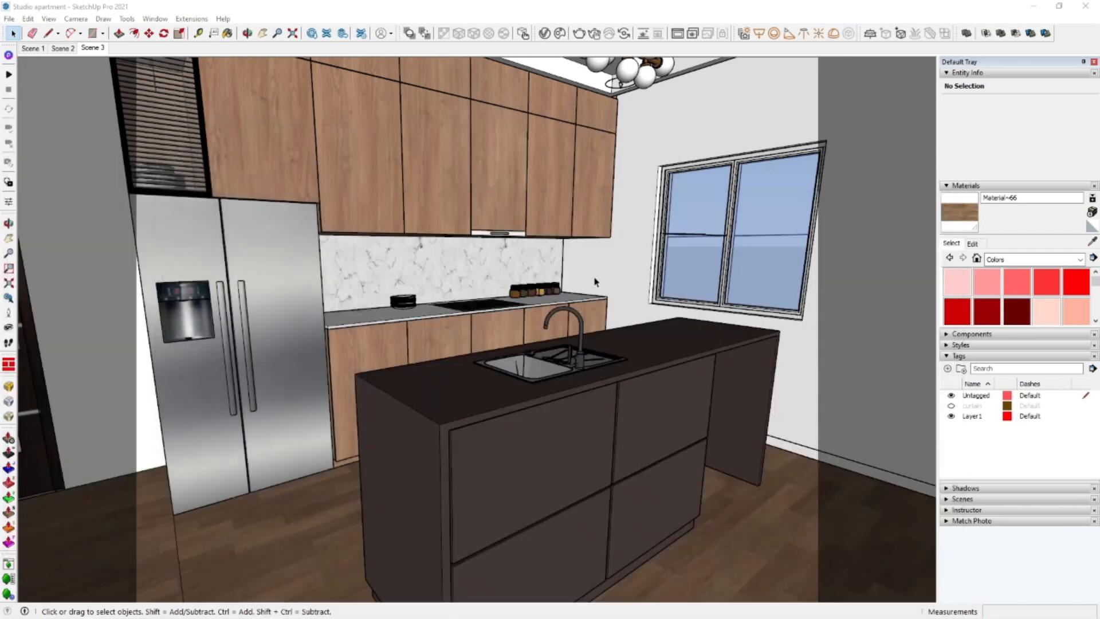
Bring sofa model 293 from the project's sofa folder into the living area below the window
scroll(362, 311, down, 3)
mouse_move(459, 332)
middle_down()
mouse_move(367, 344)
mouse_move(516, 379)
mouse_move(727, 393)
mouse_move(643, 401)
mouse_move(696, 430)
middle_up()
click(95, 610)
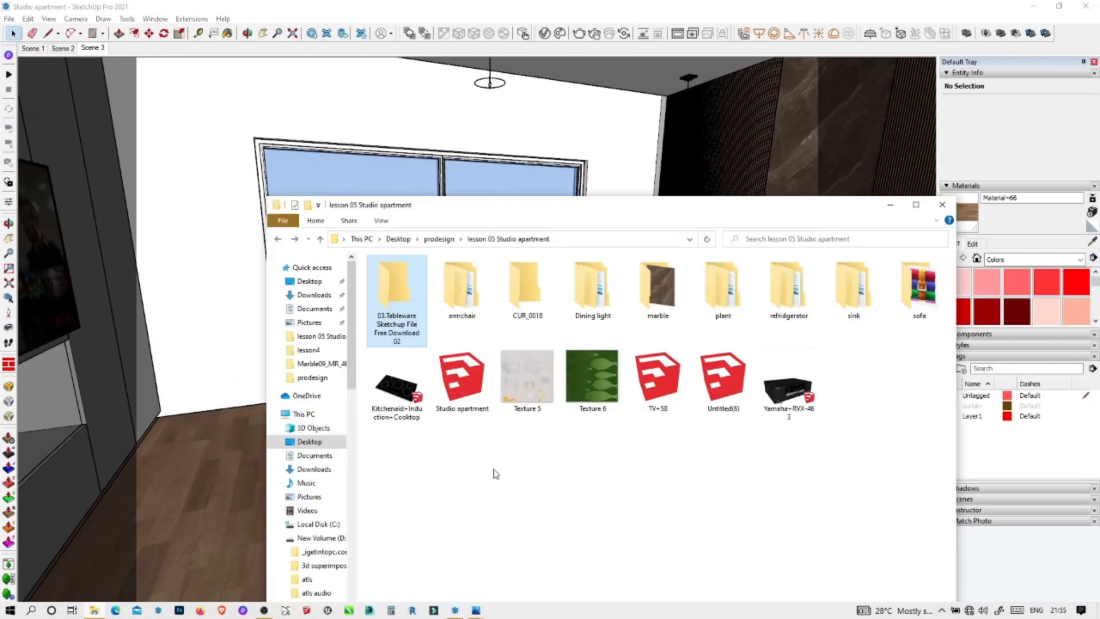
double_click(911, 303)
double_click(494, 277)
click(613, 284)
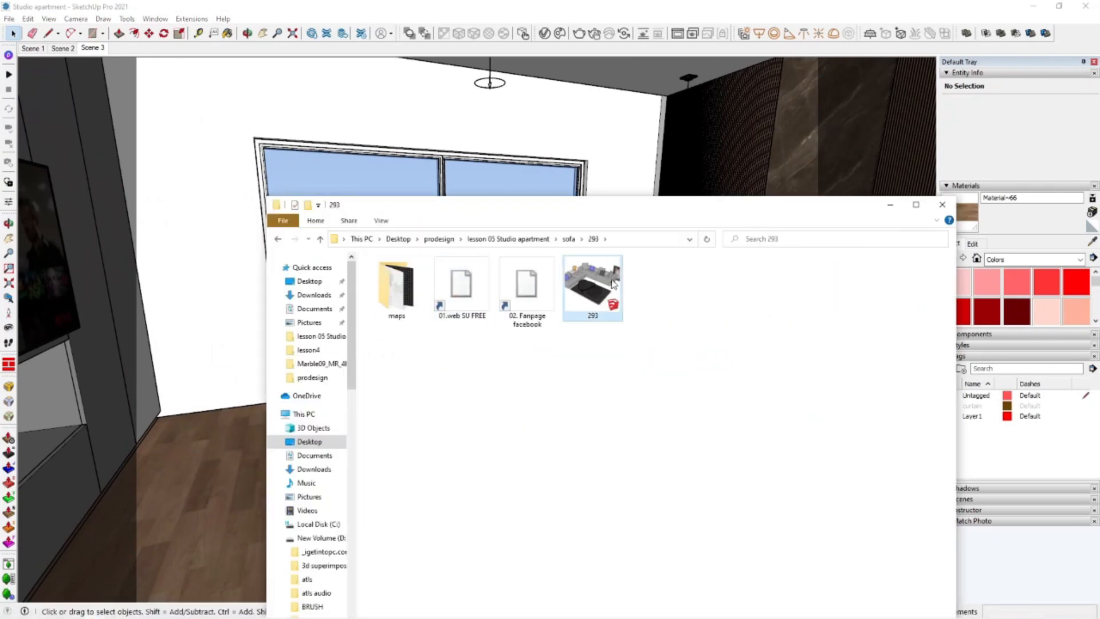
drag(612, 208, 909, 199)
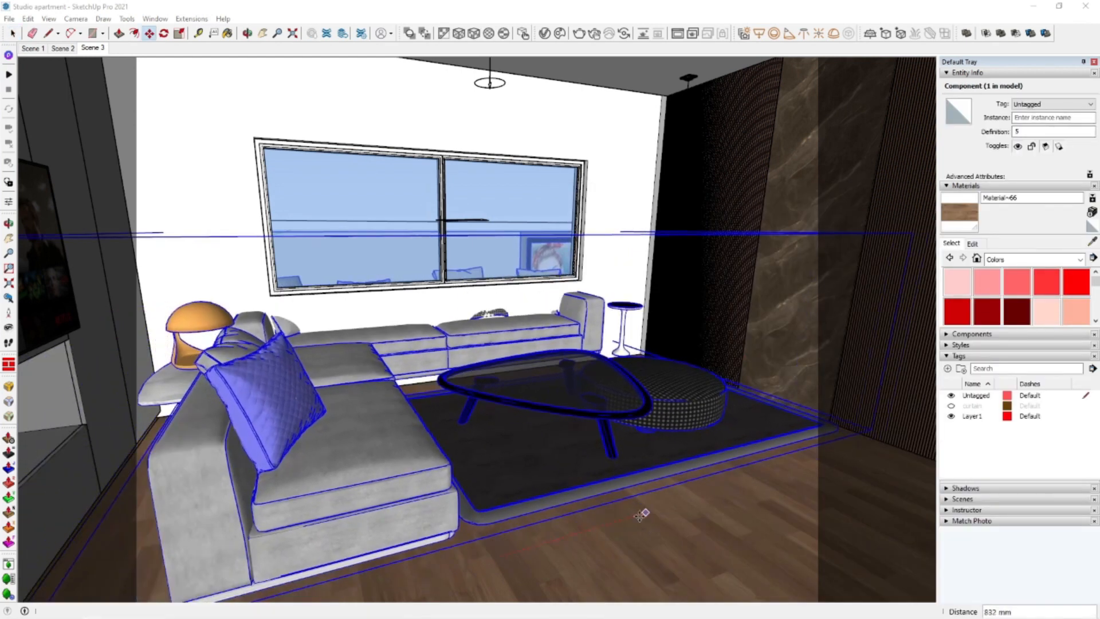
Move the imported sofa set across the floor into the living area corner, shifting it about 679 mm to the side wall
click(524, 541)
click(512, 521)
click(568, 529)
middle_drag(568, 539, 428, 470)
key(m)
drag(191, 355, 109, 392)
shift+middle_drag(232, 379, 525, 383)
scroll(226, 381, up, 3)
click(346, 299)
shift+middle_drag(65, 509, 207, 501)
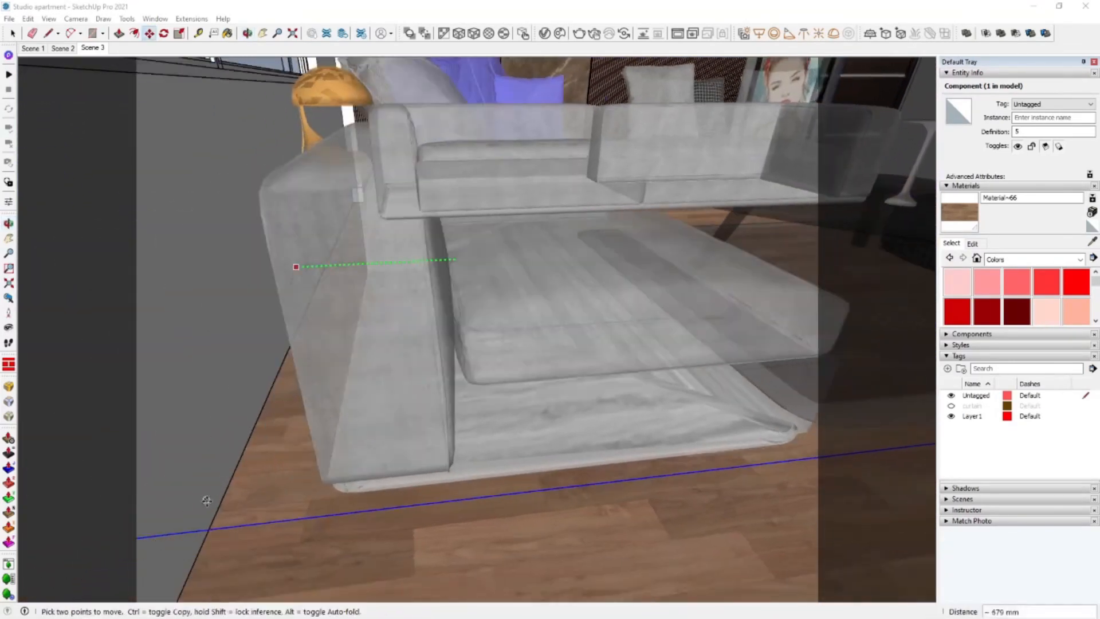
click(210, 507)
Fine-tune the sofa set's position in the living area corner by about 10 mm
middle_drag(602, 286, 98, 410)
middle_drag(862, 442, 623, 407)
scroll(585, 390, down, 3)
shift+middle_drag(573, 367, 682, 366)
click(818, 421)
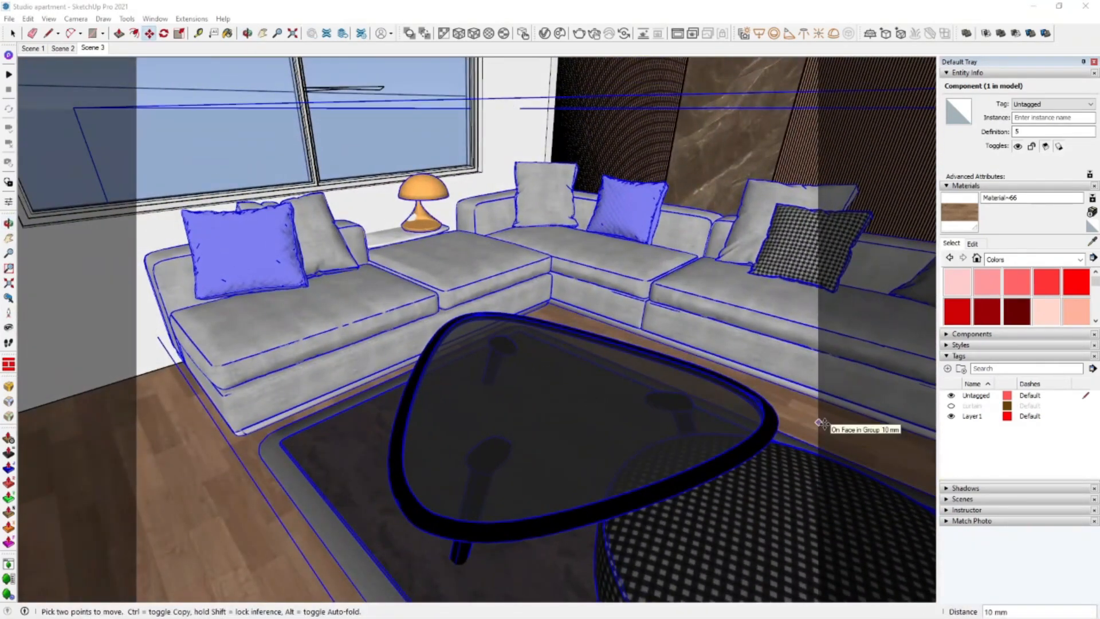
scroll(515, 344, down, 4)
middle_drag(516, 344, 467, 337)
Hide the curtain tag and update Scene 3 with that visibility
key(space)
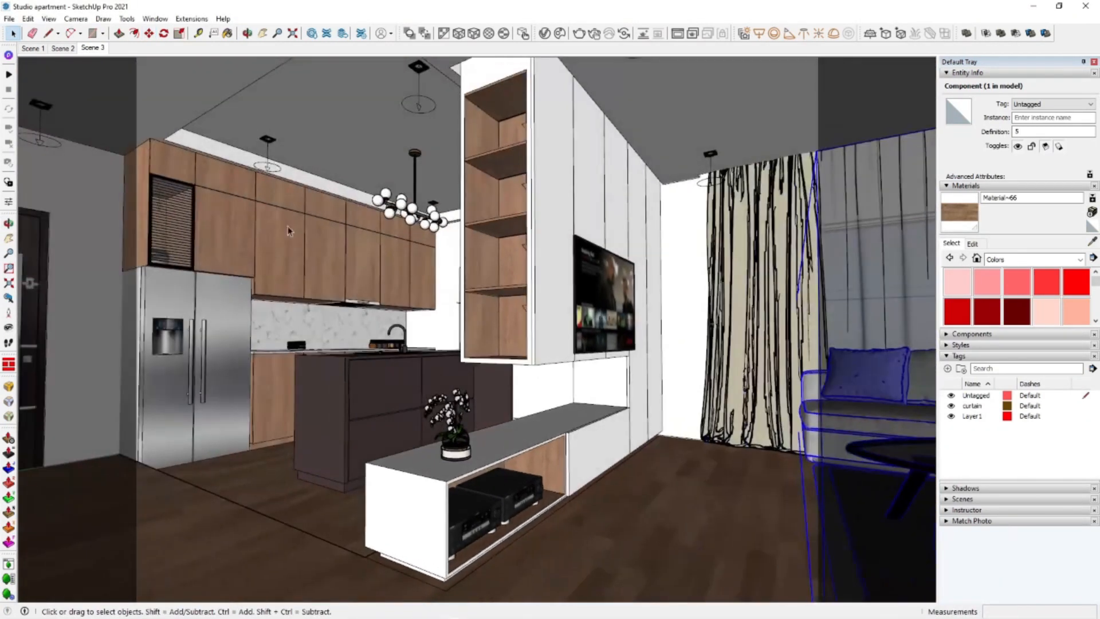
click(768, 290)
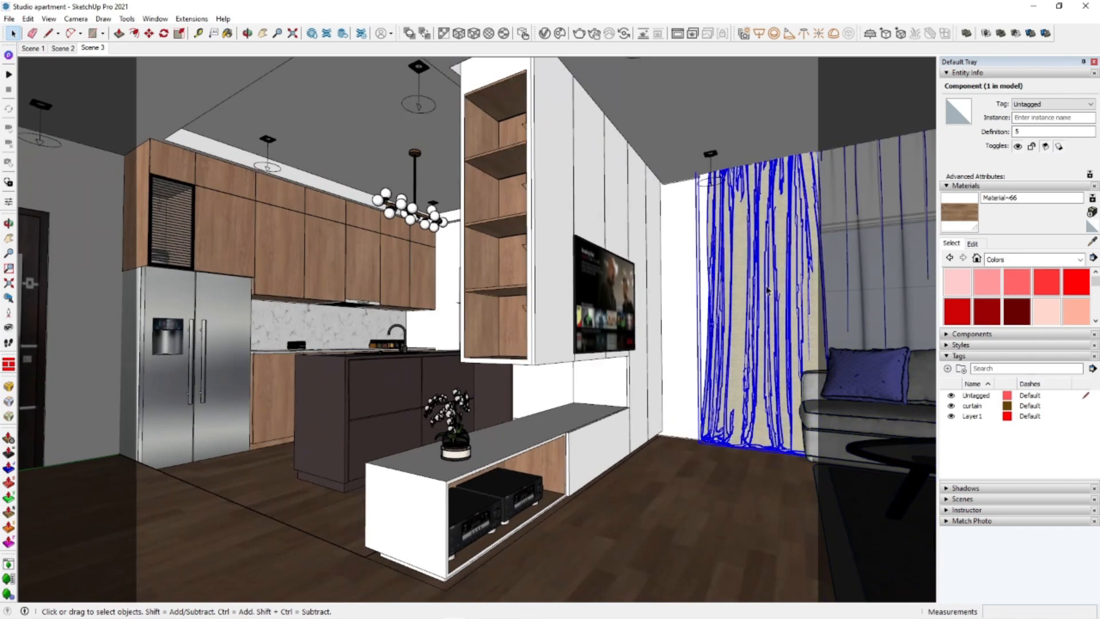
click(952, 406)
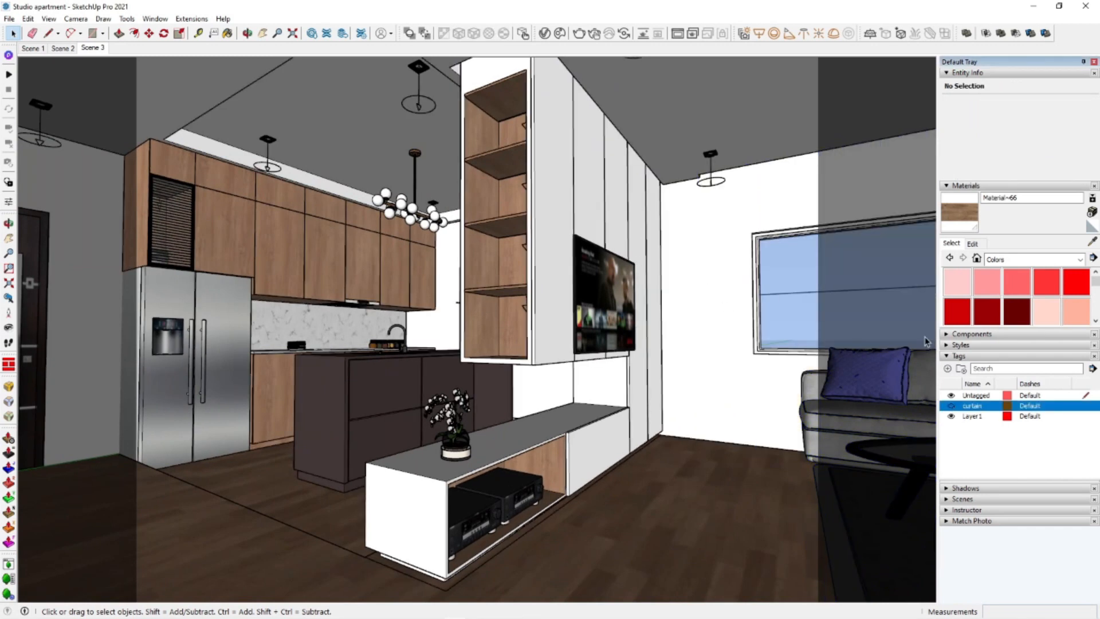
right_click(100, 50)
click(166, 99)
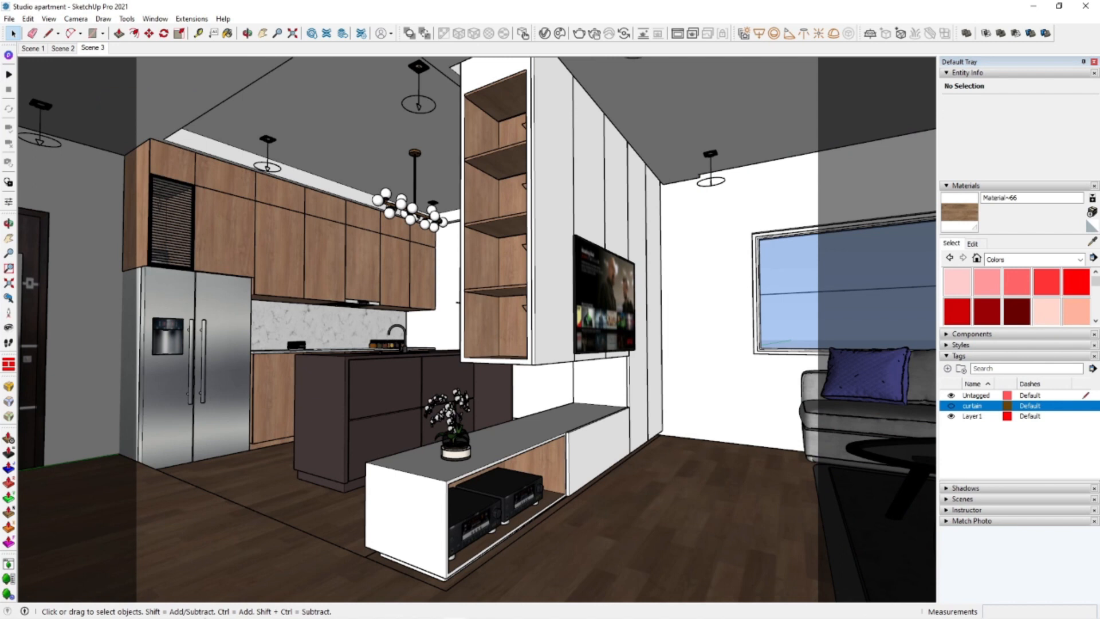
Import the armchair model from the armchair folder and place it on the floor beside the TV cabinet
click(94, 610)
click(575, 230)
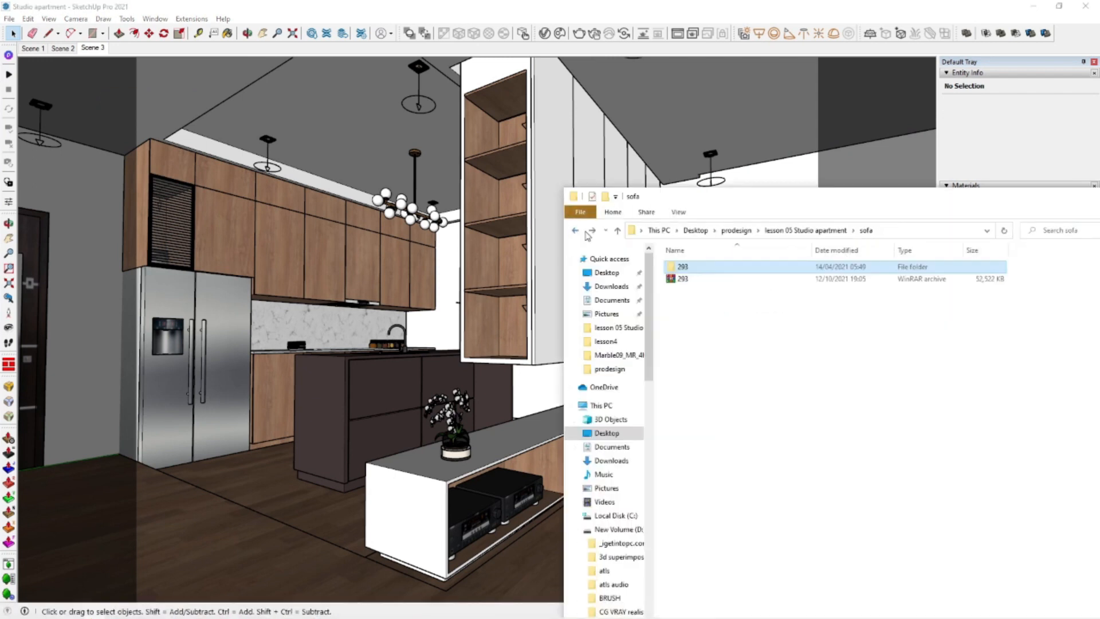
click(575, 230)
drag(976, 220, 797, 212)
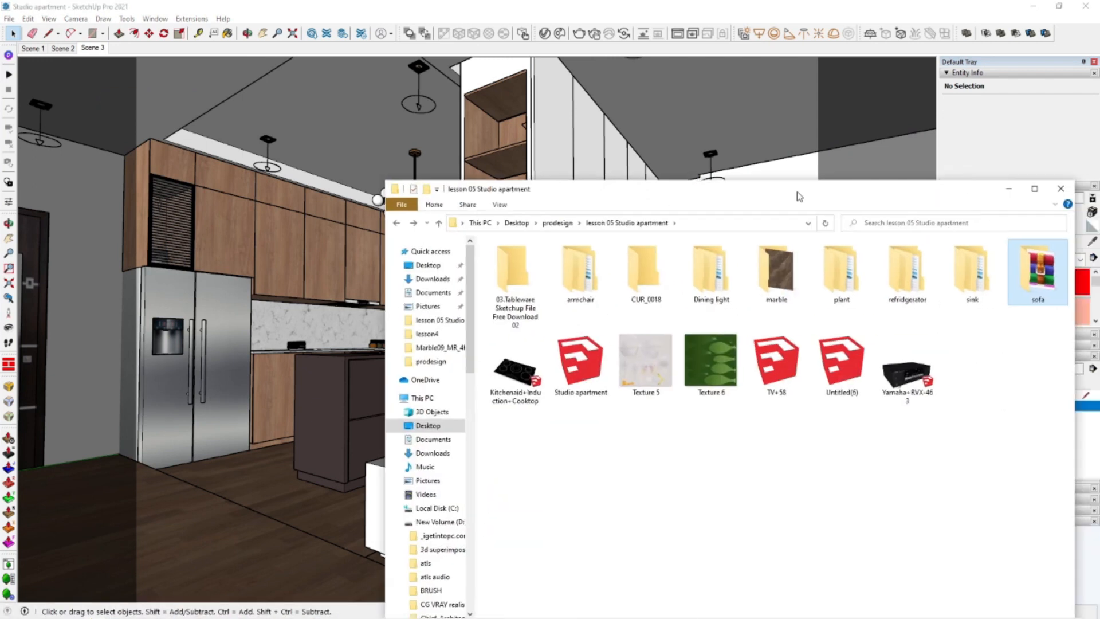
double_click(581, 270)
double_click(527, 254)
drag(674, 196, 1029, 247)
mouse_move(1067, 318)
mouse_down()
mouse_move(917, 429)
mouse_move(684, 481)
mouse_up()
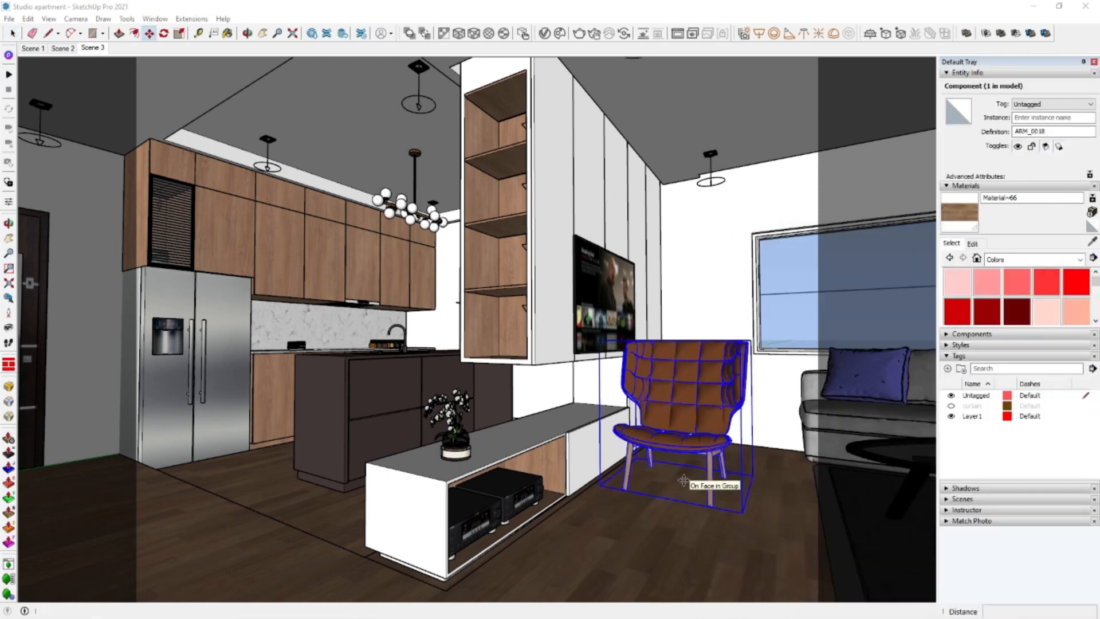
Move the armchair across the floor into the corner between the TV wall and the window
scroll(700, 484, down, 4)
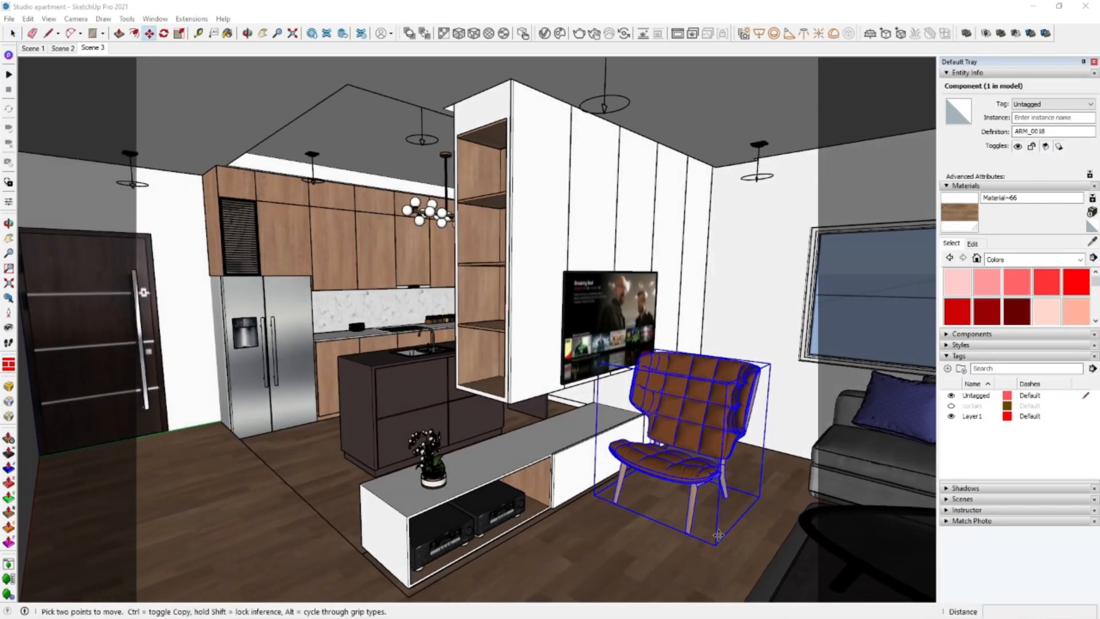
scroll(718, 535, up, 3)
click(716, 537)
click(669, 479)
middle_drag(668, 479, 771, 381)
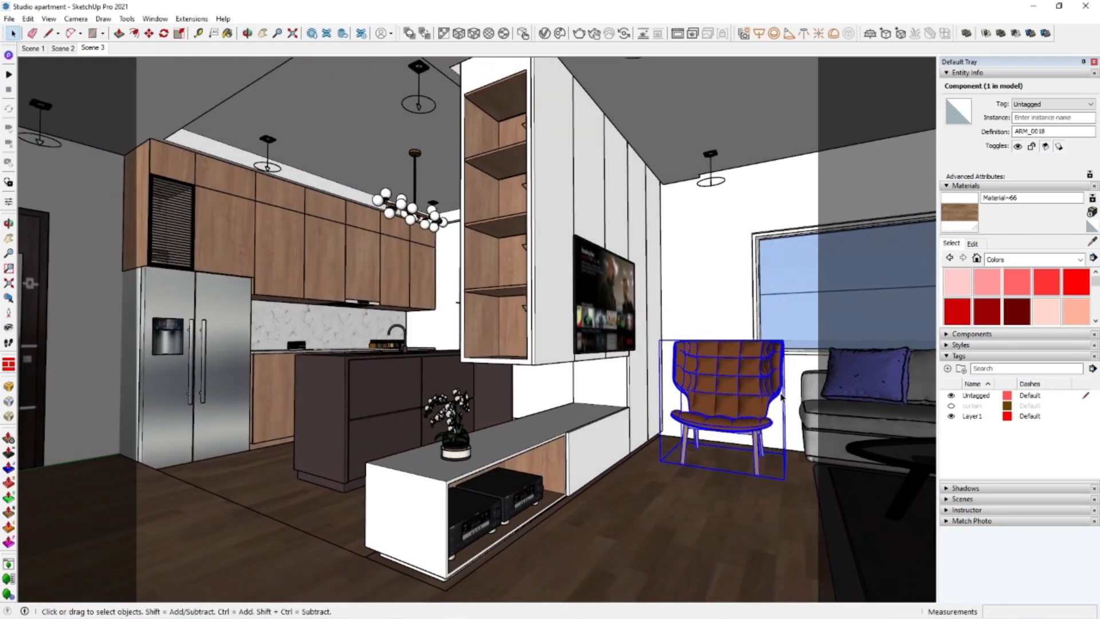
Scale the armchair down slightly and shift it a little along the floor in its corner
key(s)
drag(783, 343, 771, 353)
key(m)
drag(710, 468, 722, 469)
key(space)
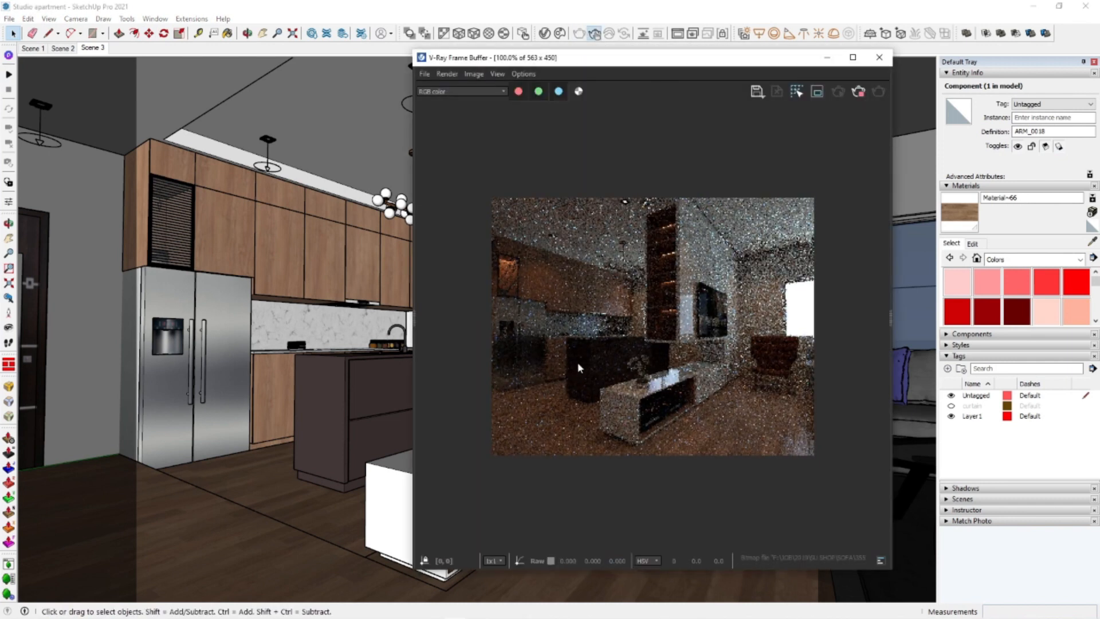
Check the interactive render of Scene 3 and set the render output's aspect ratio to 4:5 - Portrait
scroll(764, 378, up, 1)
scroll(764, 379, down, 1)
scroll(598, 381, up, 1)
scroll(598, 380, down, 1)
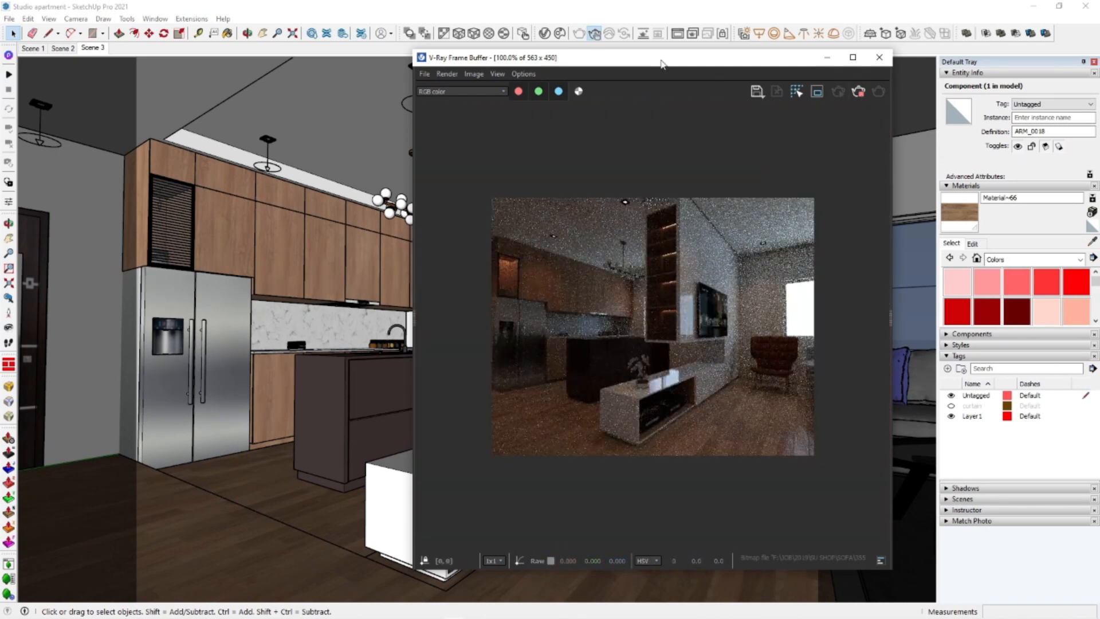
drag(660, 63, 672, 63)
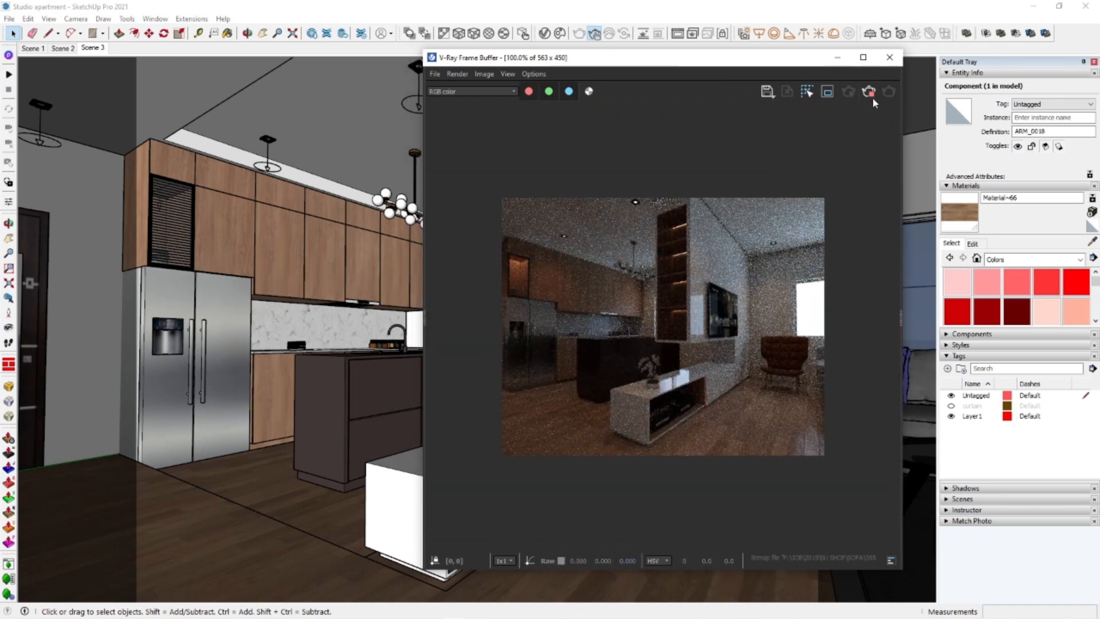
click(545, 33)
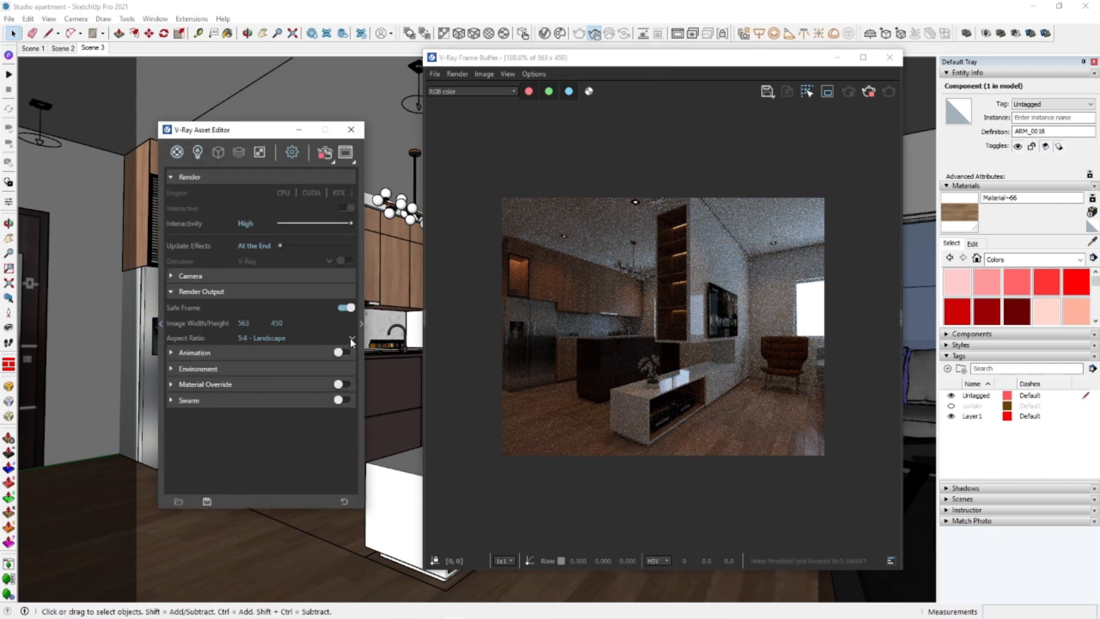
click(352, 338)
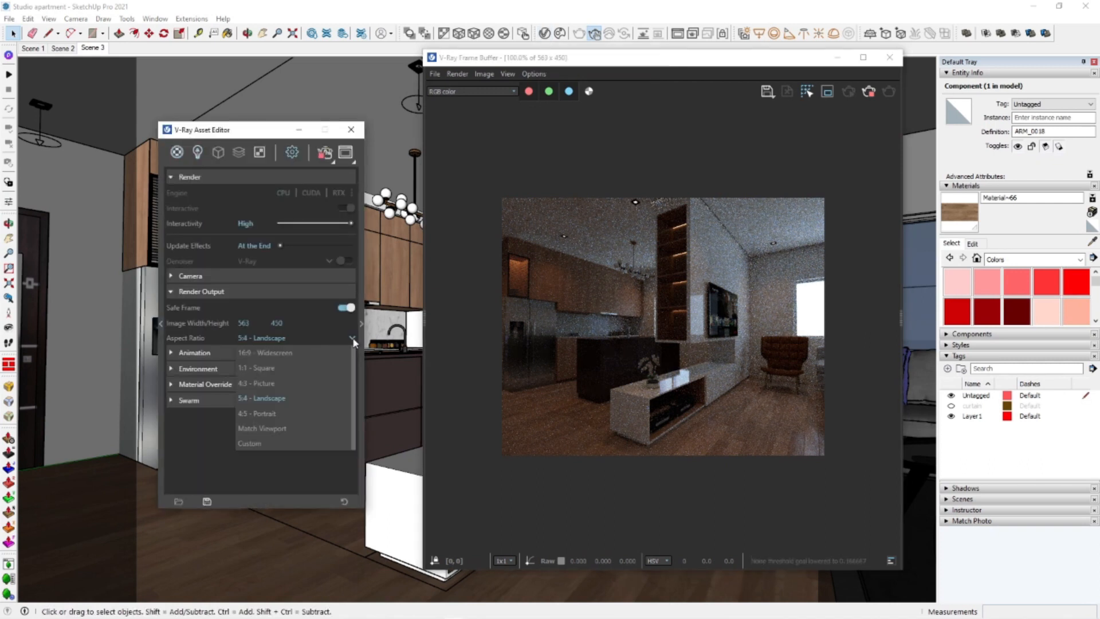
click(275, 417)
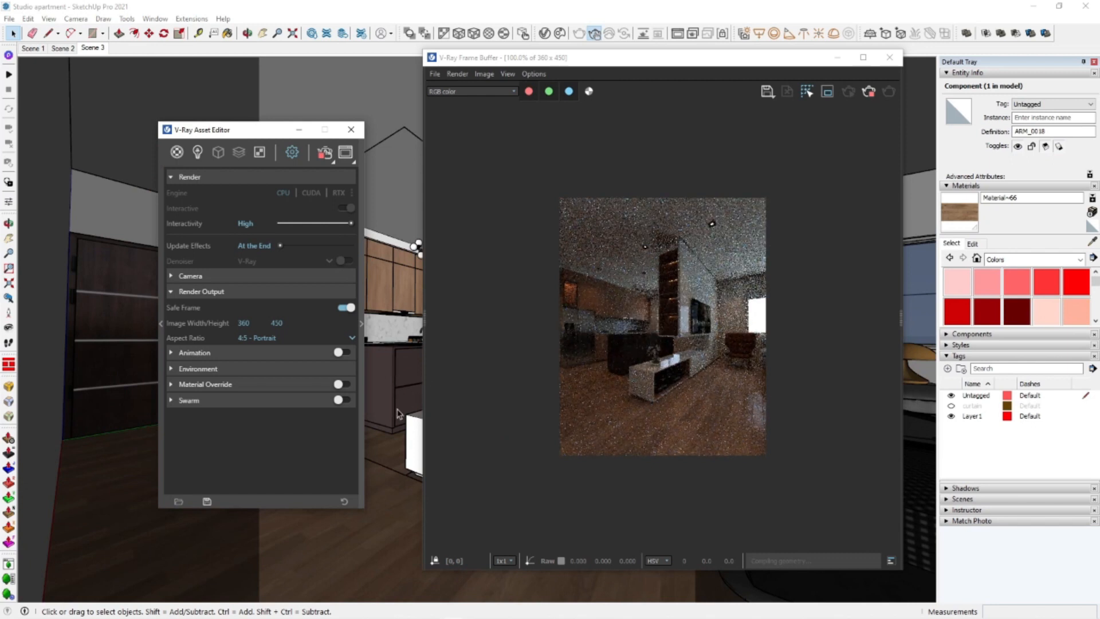
Set the camera's field of view to 60 degrees
click(9, 347)
drag(396, 369, 396, 361)
key(z)
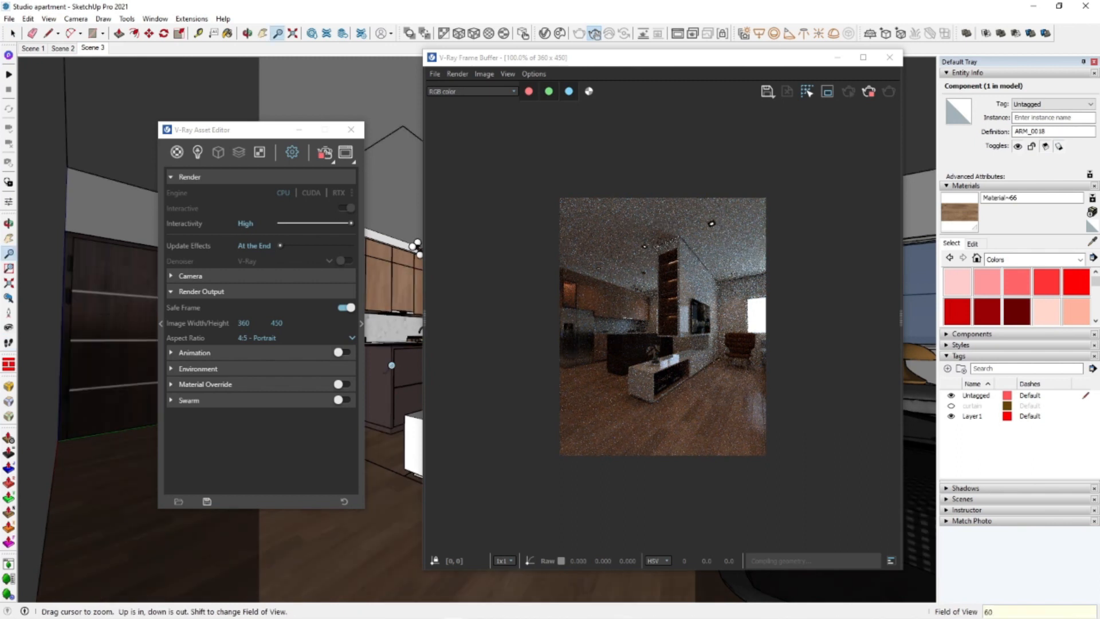
text(60)
key(Return)
Reframe the camera by walking and turning slightly so the TV wall, media cabinet and armchair sit within the portrait safe frame
click(9, 344)
drag(399, 354, 399, 352)
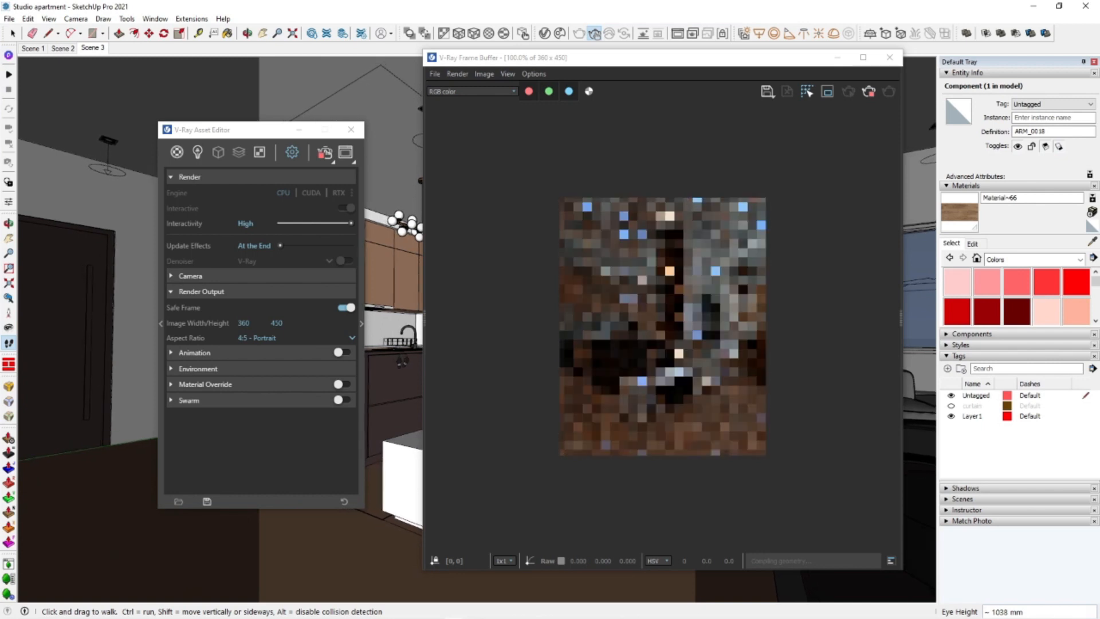
drag(756, 59, 255, 78)
middle_drag(559, 235, 589, 238)
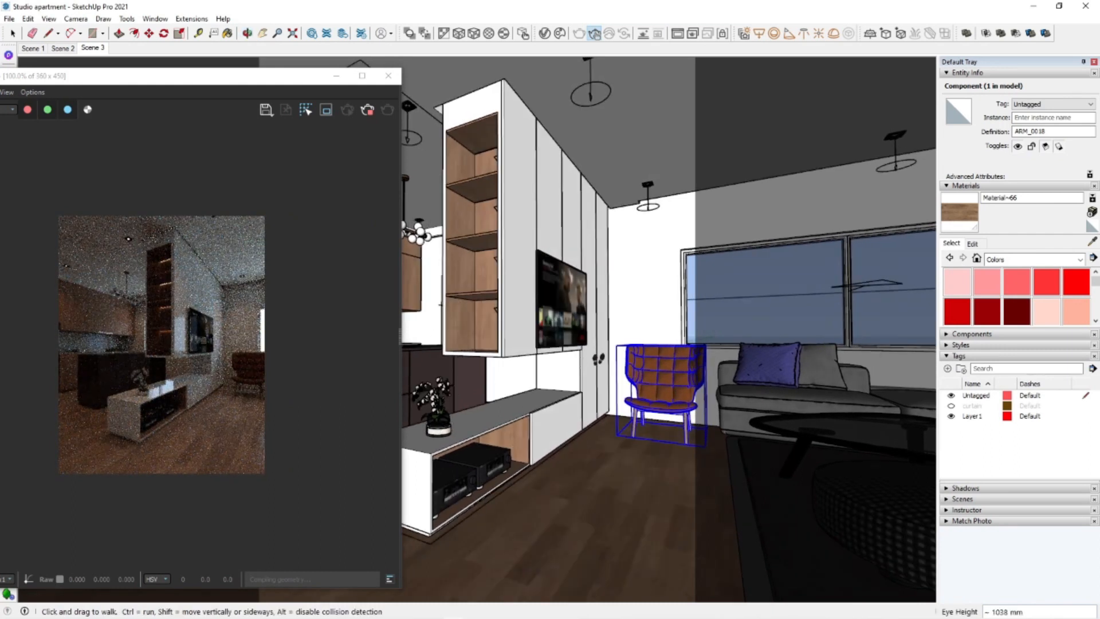
middle_drag(611, 381, 624, 376)
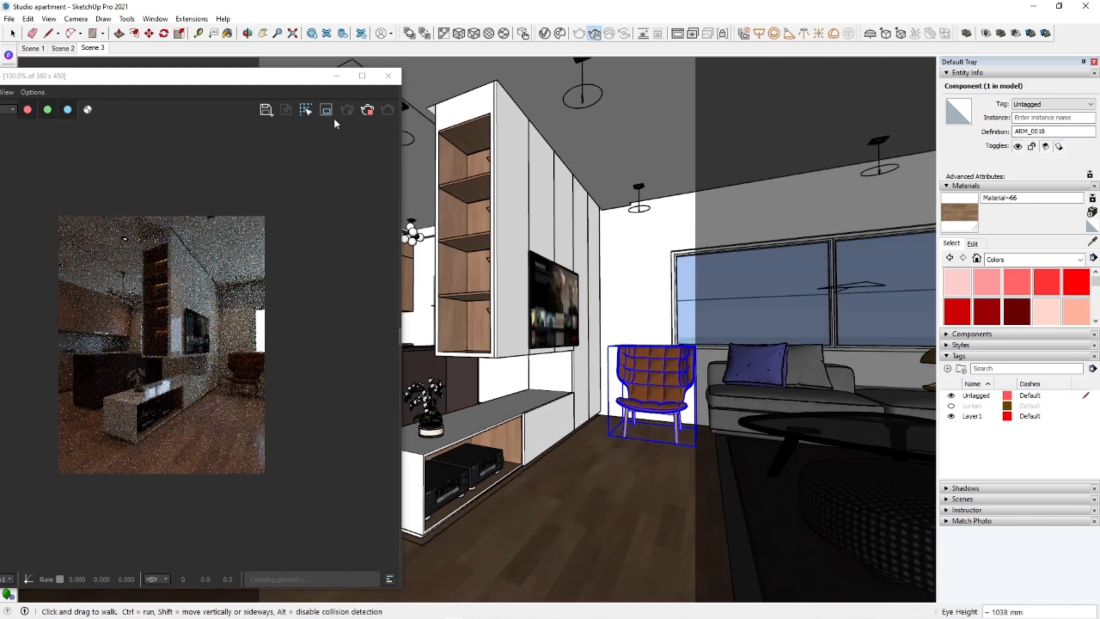
drag(272, 82, 802, 85)
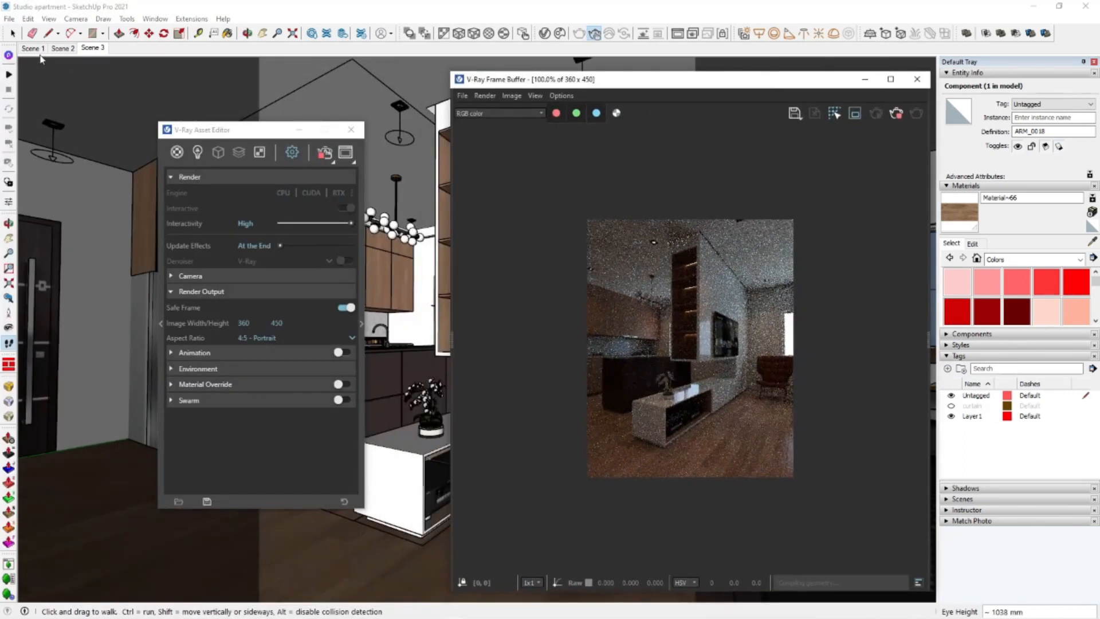
Switch the camera to two-point perspective, save the view as a new scene, and close the V-Ray frame buffer and Asset Editor
click(75, 18)
click(88, 100)
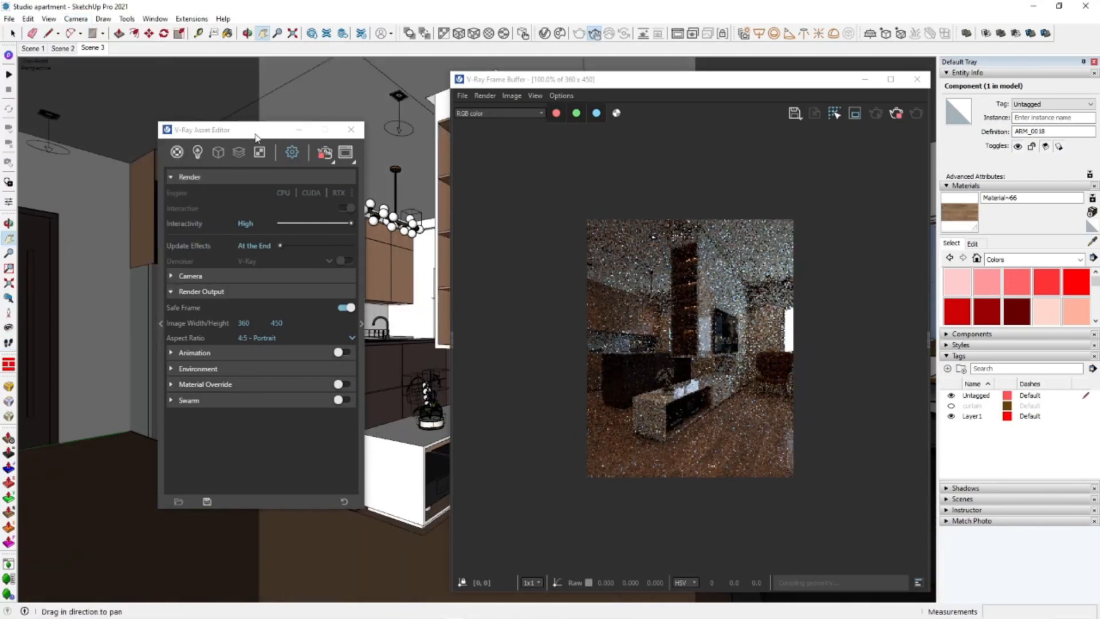
right_click(96, 48)
click(141, 65)
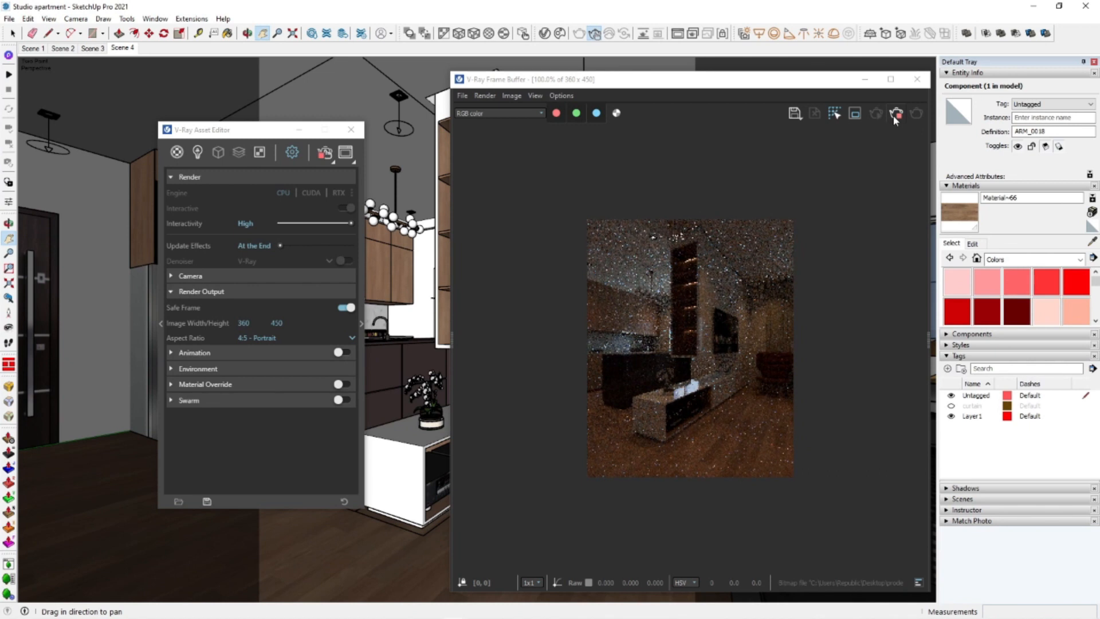
click(919, 82)
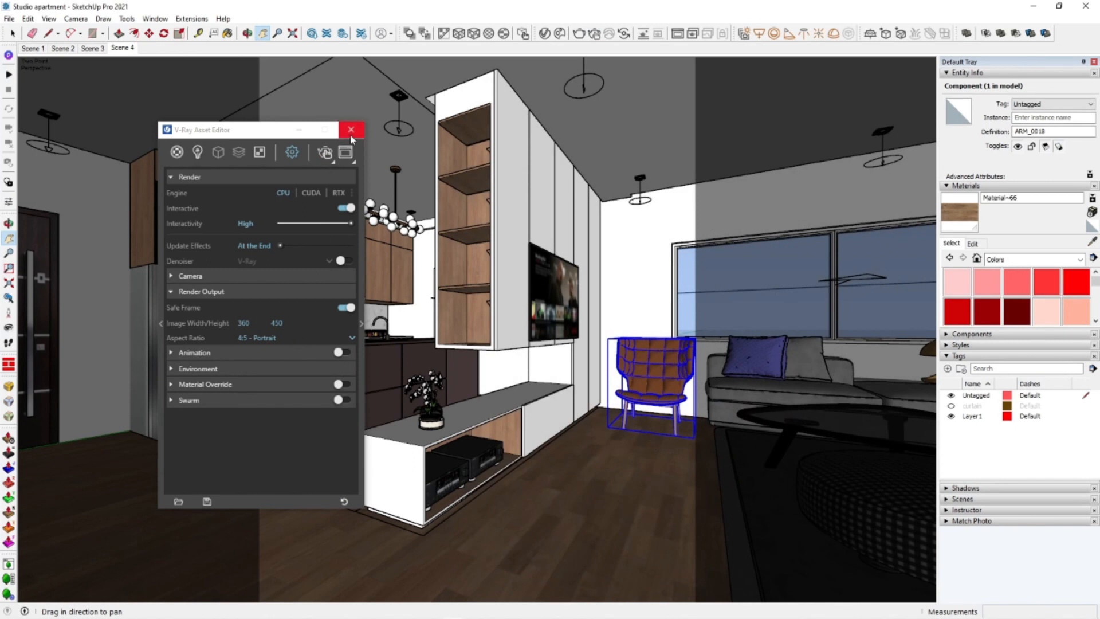
click(351, 134)
Reopen the last render in the V-Ray frame buffer, reveal its correction layers and add a Filmic tonemap layer
click(678, 35)
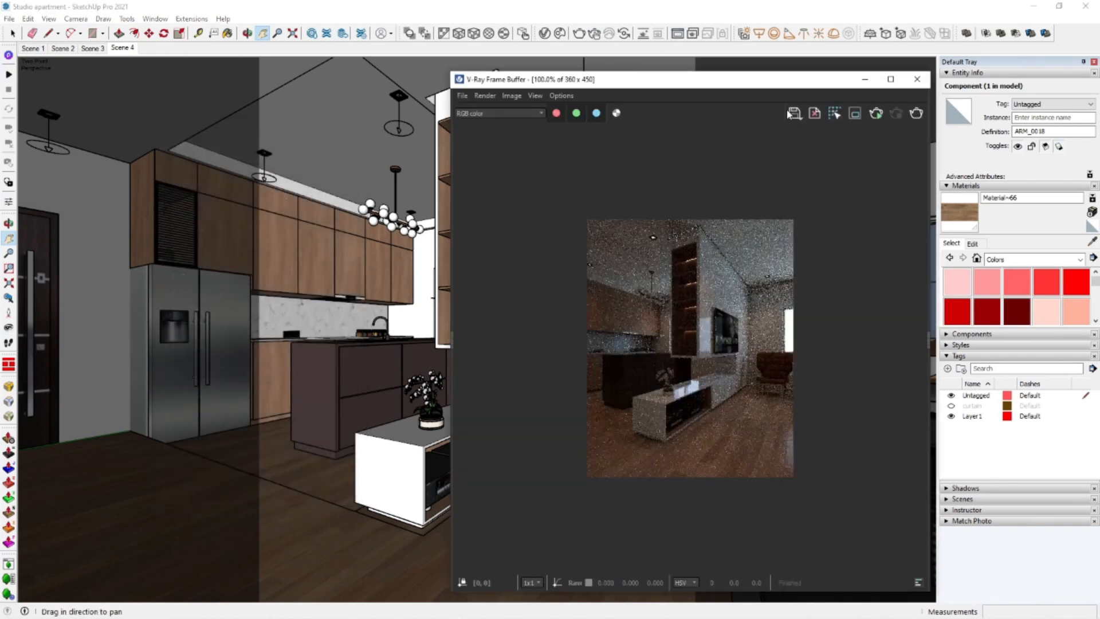
drag(808, 86, 543, 88)
drag(664, 341, 563, 352)
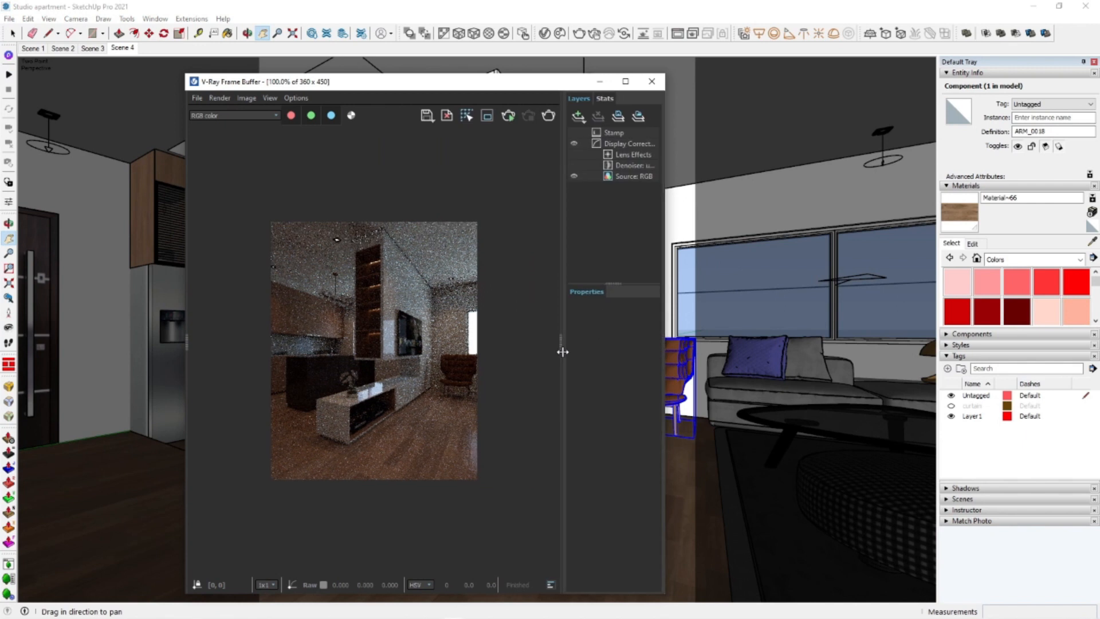
click(579, 117)
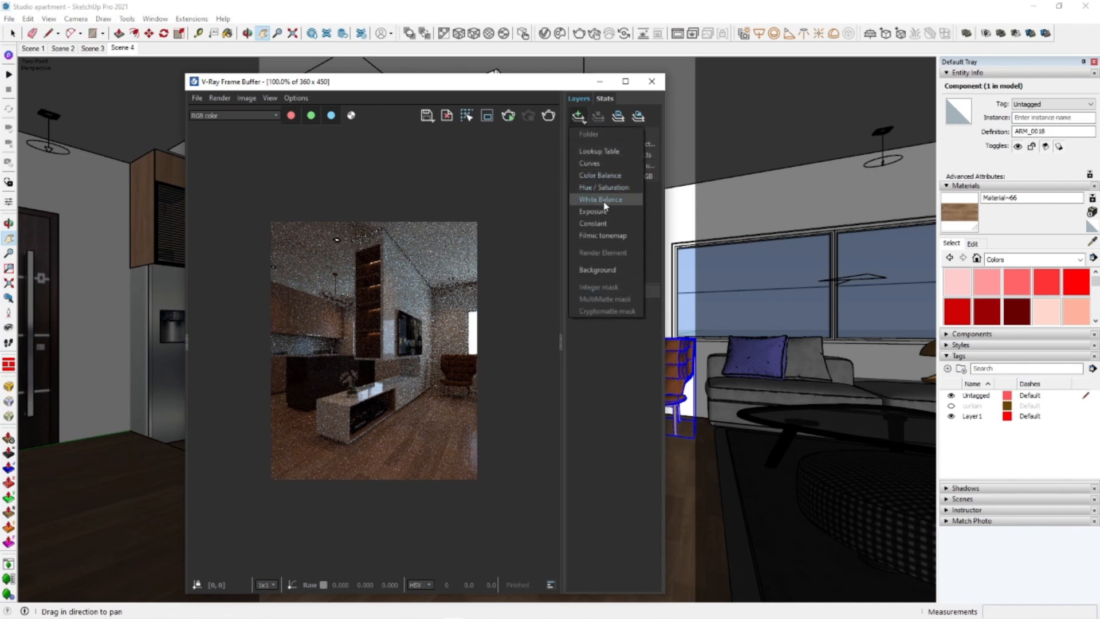
click(601, 236)
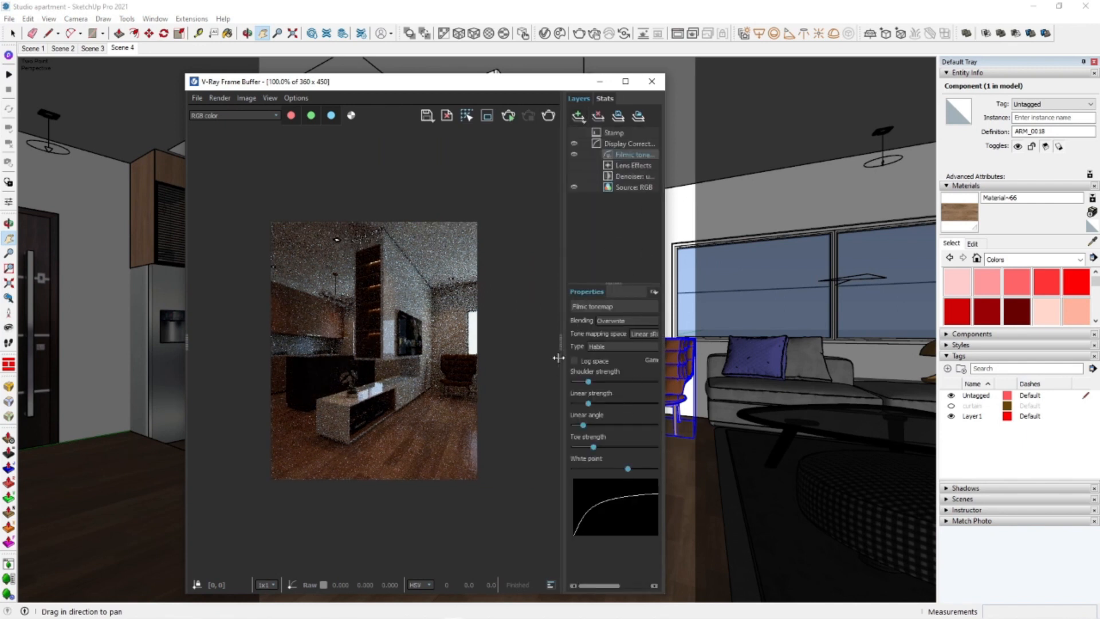
drag(559, 358, 523, 360)
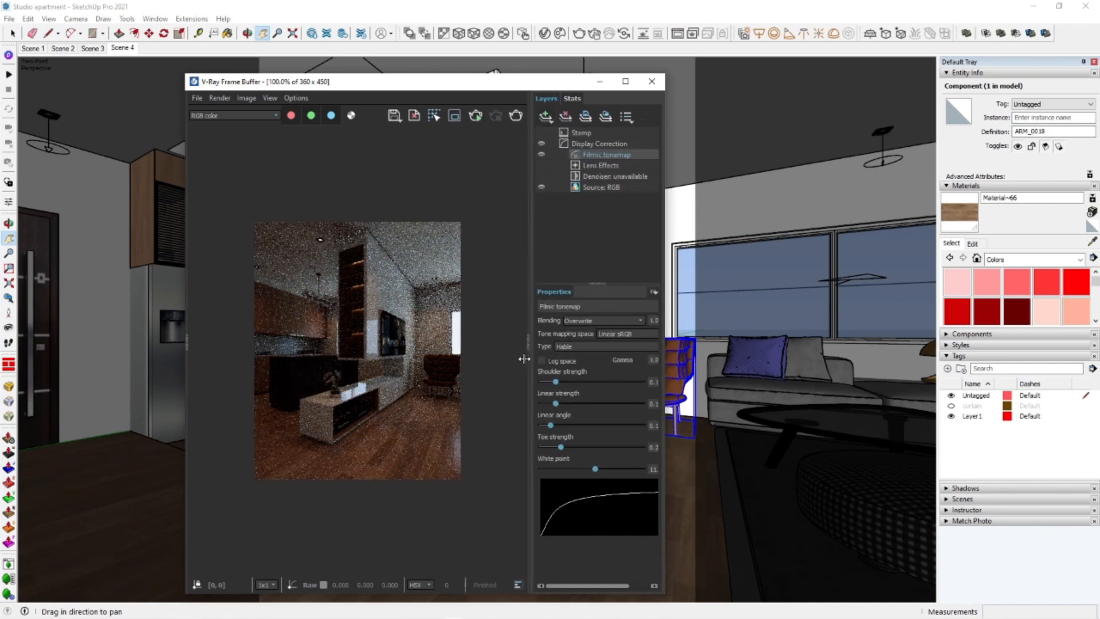
Add a Hue / Saturation layer with saturation -0.175 and an Exposure layer with slightly raised exposure
click(547, 117)
click(567, 187)
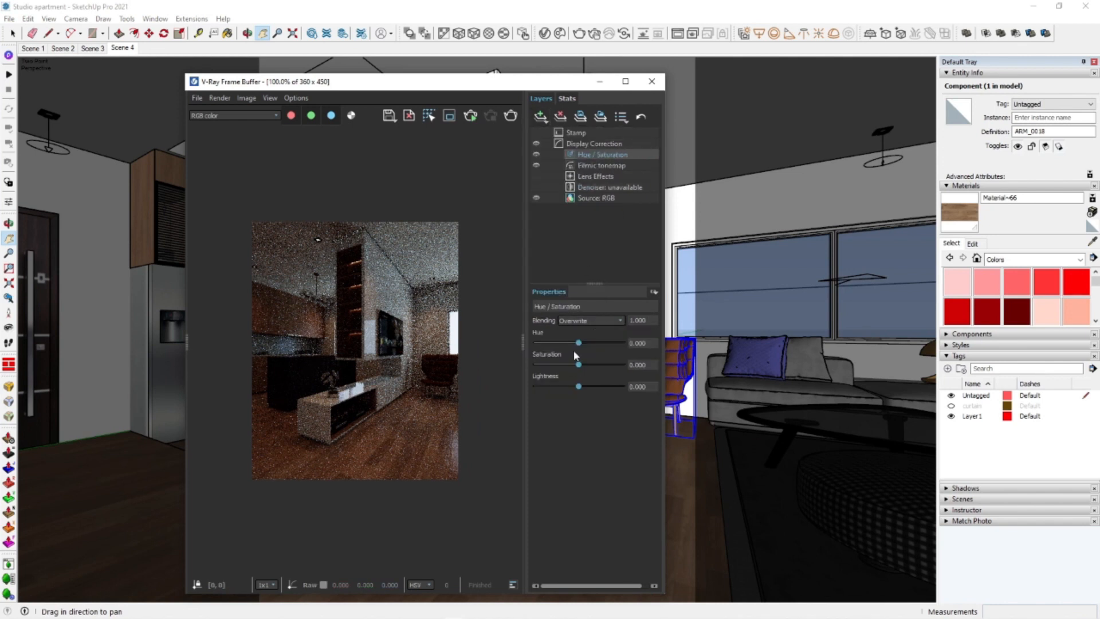
click(541, 118)
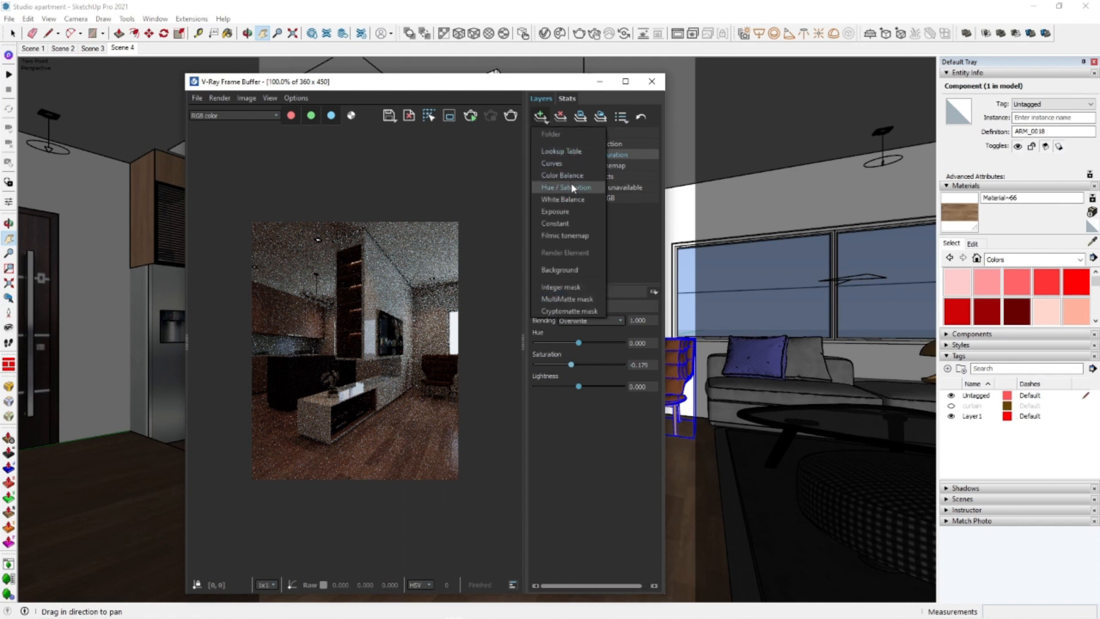
click(571, 211)
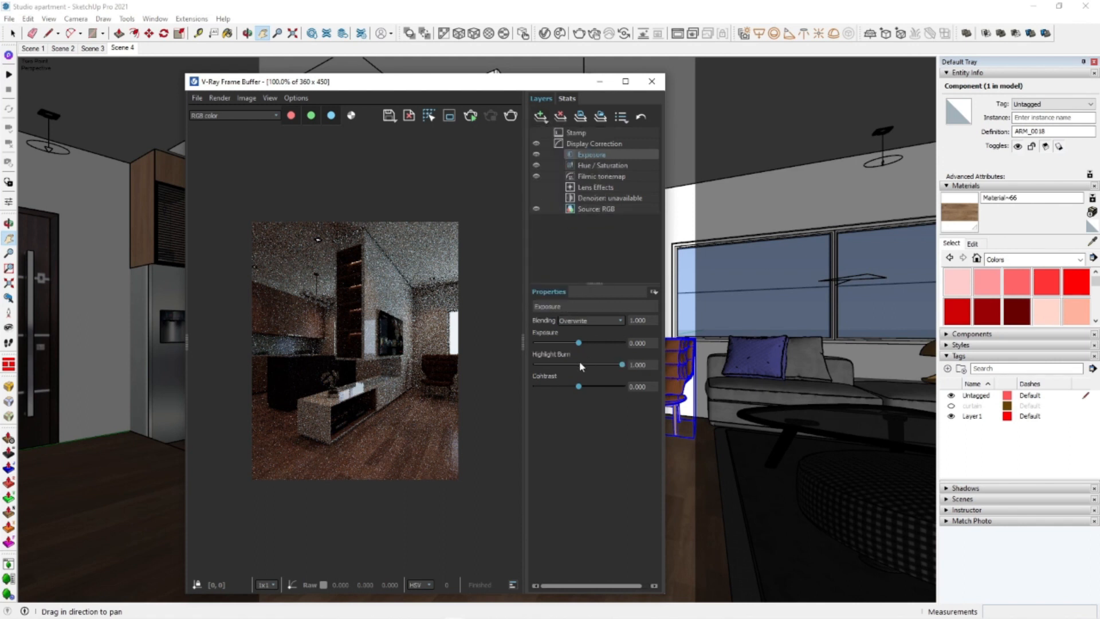
drag(580, 343, 583, 345)
Adjust the Filmic tonemap to shoulder strength about 0.28, linear strength 0.14 and linear angle 0.23, and close the frame buffer
click(602, 177)
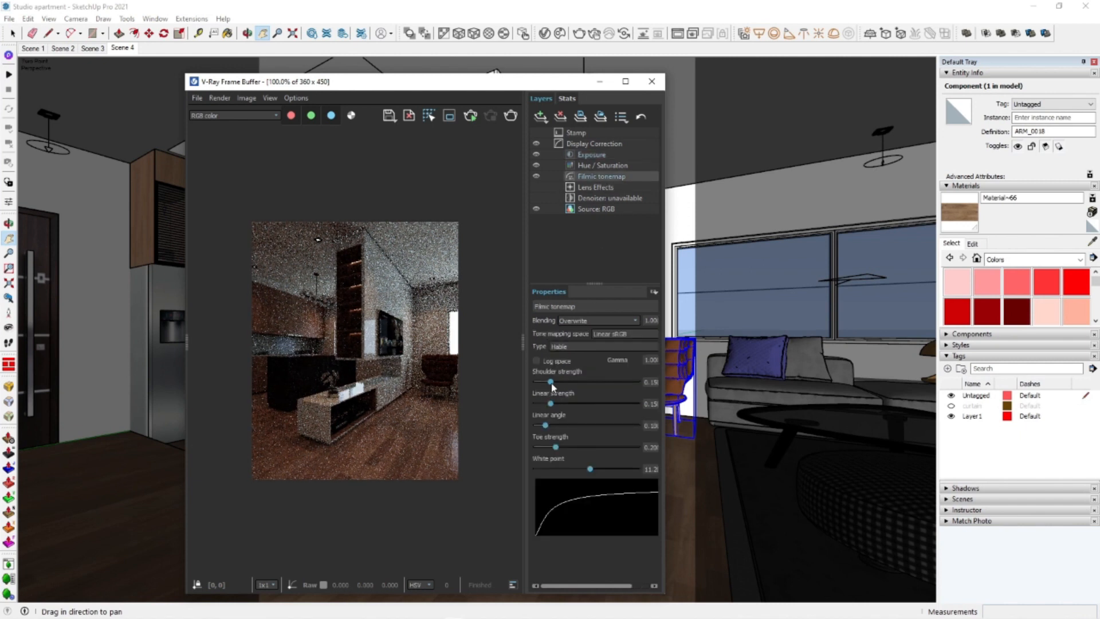
drag(556, 382, 564, 381)
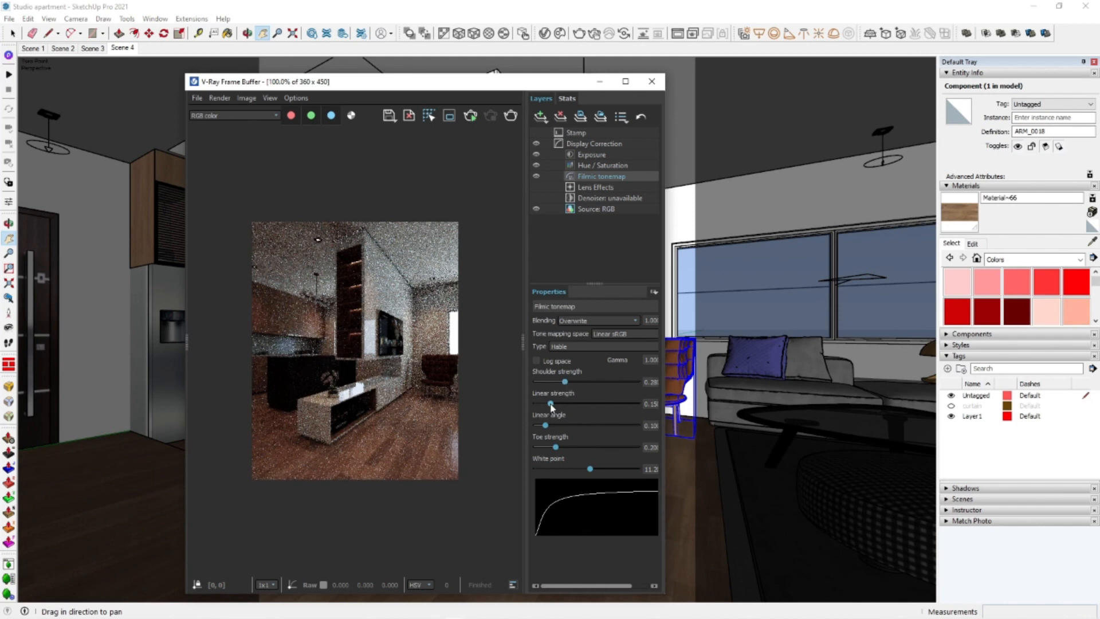
drag(549, 404, 559, 426)
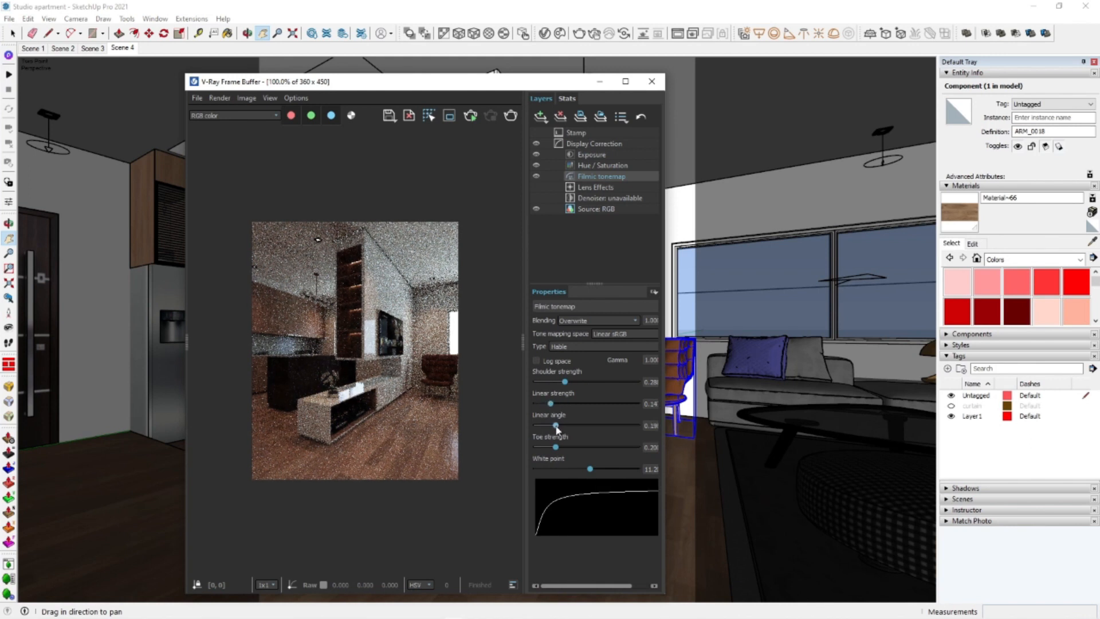
drag(555, 447, 562, 449)
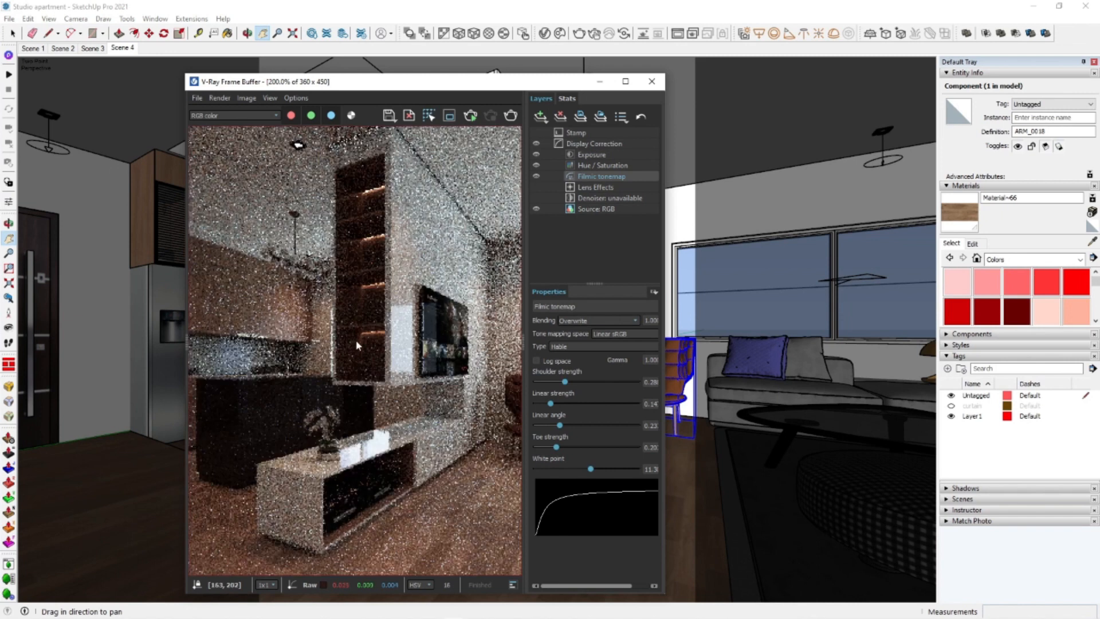
drag(522, 354, 637, 359)
click(661, 88)
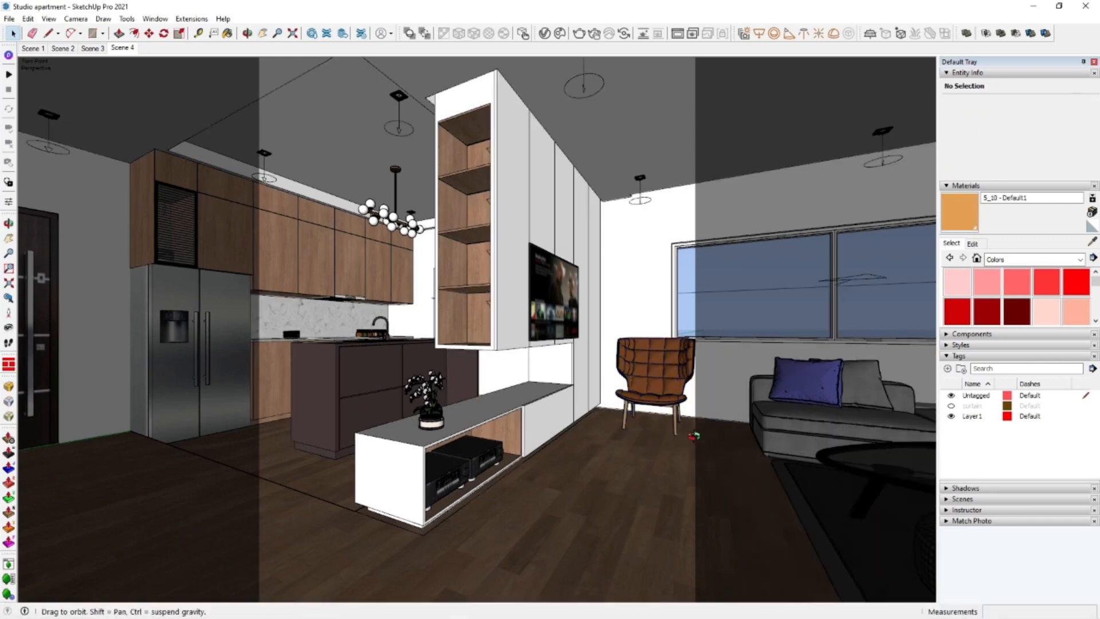
Inspect the cushion on the sofa and open the armchair download's TEXTURES folder in File Explorer
shift+middle_drag(695, 432, 447, 401)
scroll(294, 348, up, 4)
middle_drag(294, 348, 728, 398)
middle_drag(467, 393, 557, 347)
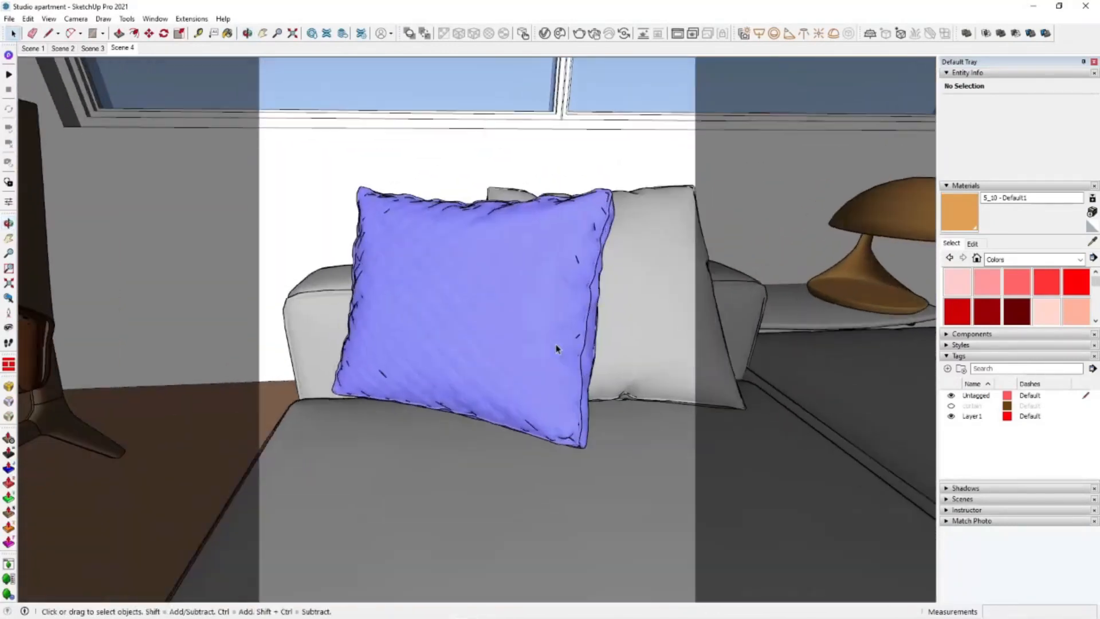
scroll(558, 346, up, 2)
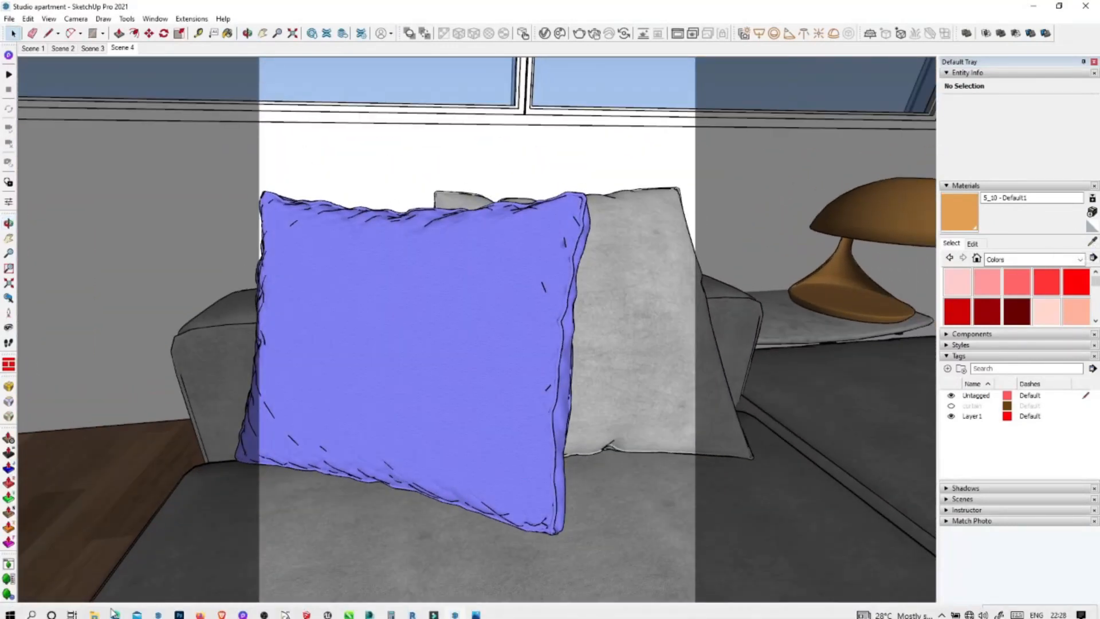
click(205, 609)
drag(980, 240, 552, 147)
click(325, 180)
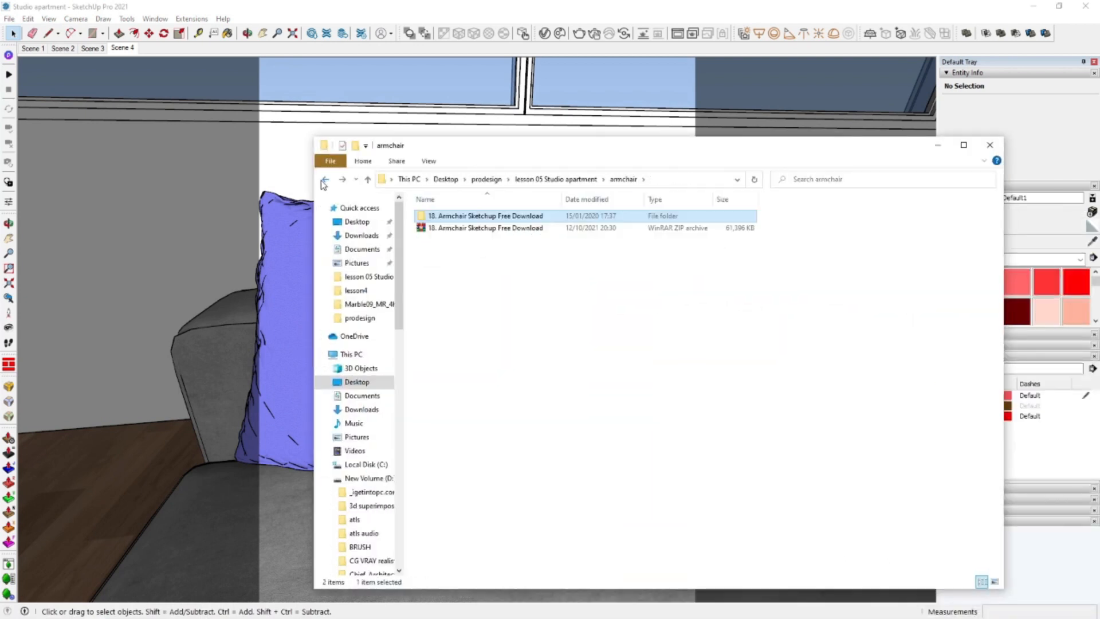
double_click(436, 214)
double_click(447, 237)
Sample the armchair's brown leather material and open it in the V-Ray Asset Editor beside the TEXTURES folder
mouse_move(301, 397)
shift+middle_down()
mouse_move(573, 427)
mouse_move(510, 418)
shift+middle_up()
scroll(573, 426, down, 2)
click(1093, 241)
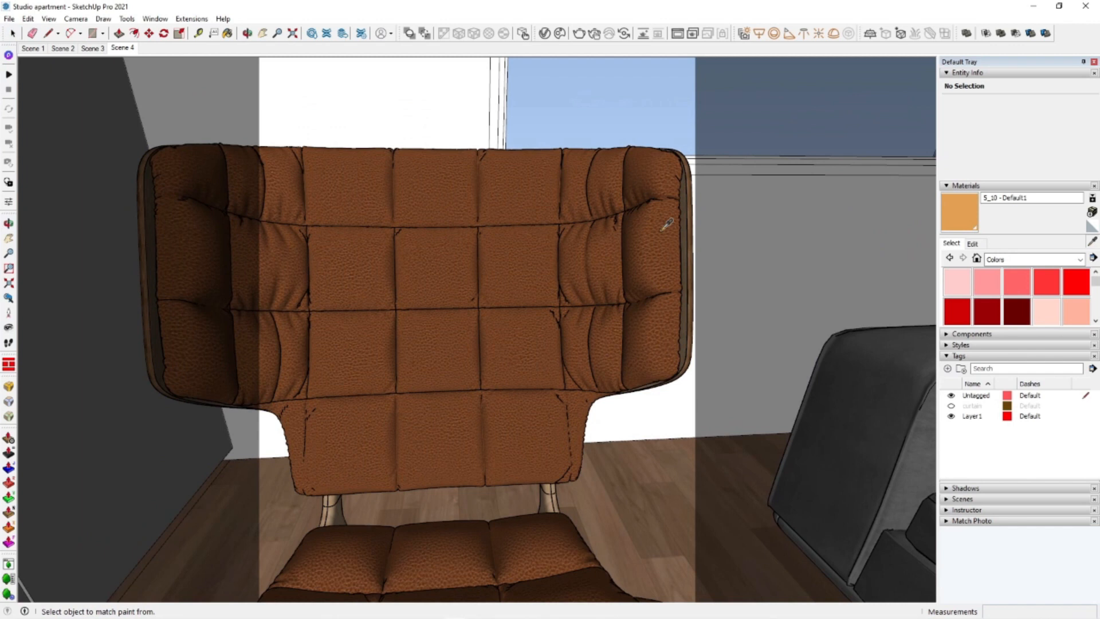
click(663, 226)
click(545, 32)
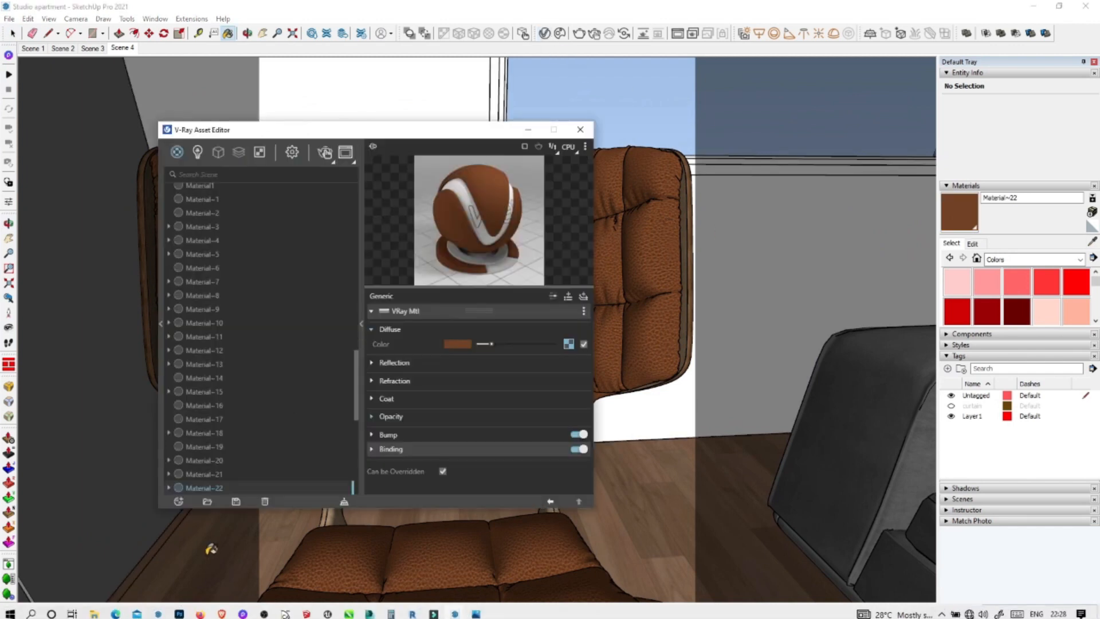
click(94, 611)
mouse_move(607, 150)
mouse_down()
mouse_move(731, 155)
mouse_move(756, 139)
mouse_move(796, 73)
mouse_move(886, 146)
mouse_move(670, 162)
mouse_move(799, 133)
mouse_up()
key(XF86MonBrightnessDown)
drag(476, 133, 265, 131)
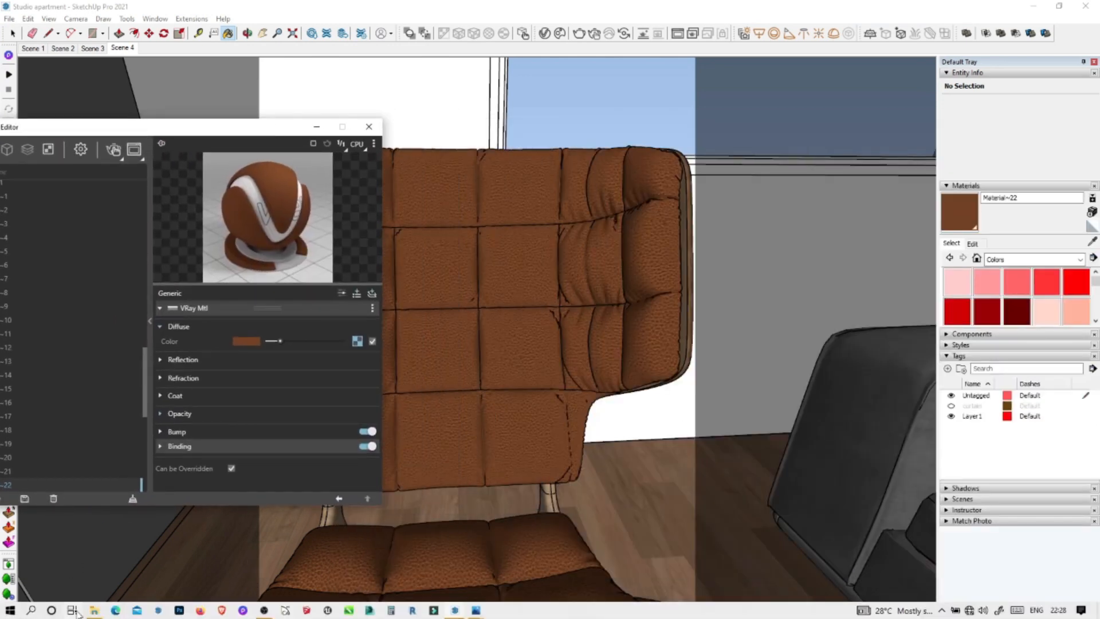
click(98, 612)
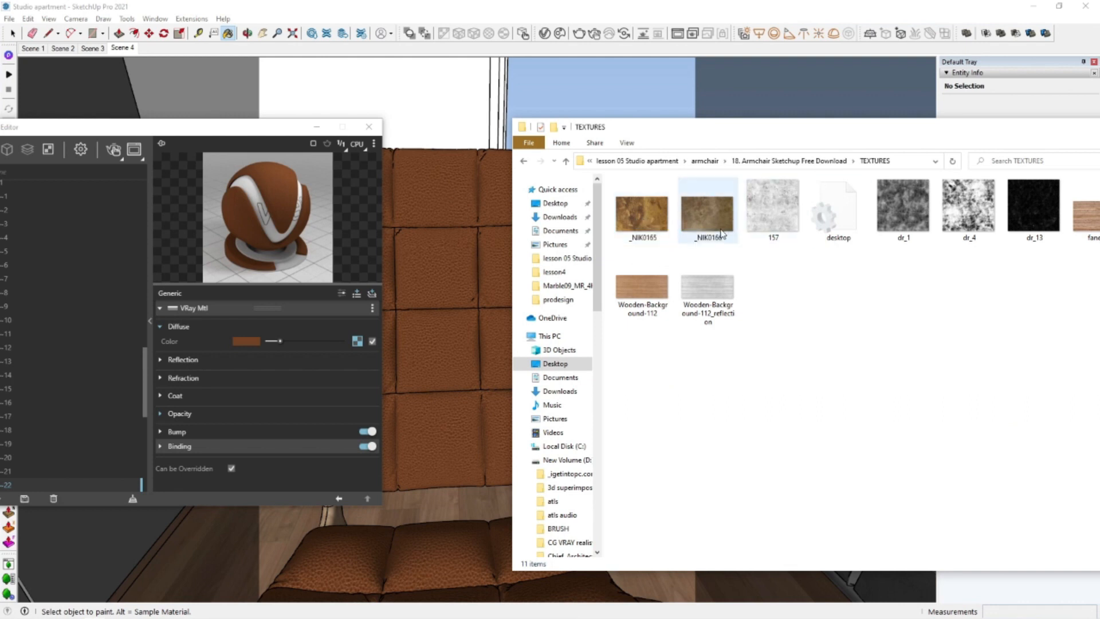
Preview the texture images _NIK0166 and _NIK0165 and examine the bitmap assigned to the leather's diffuse color
double_click(715, 239)
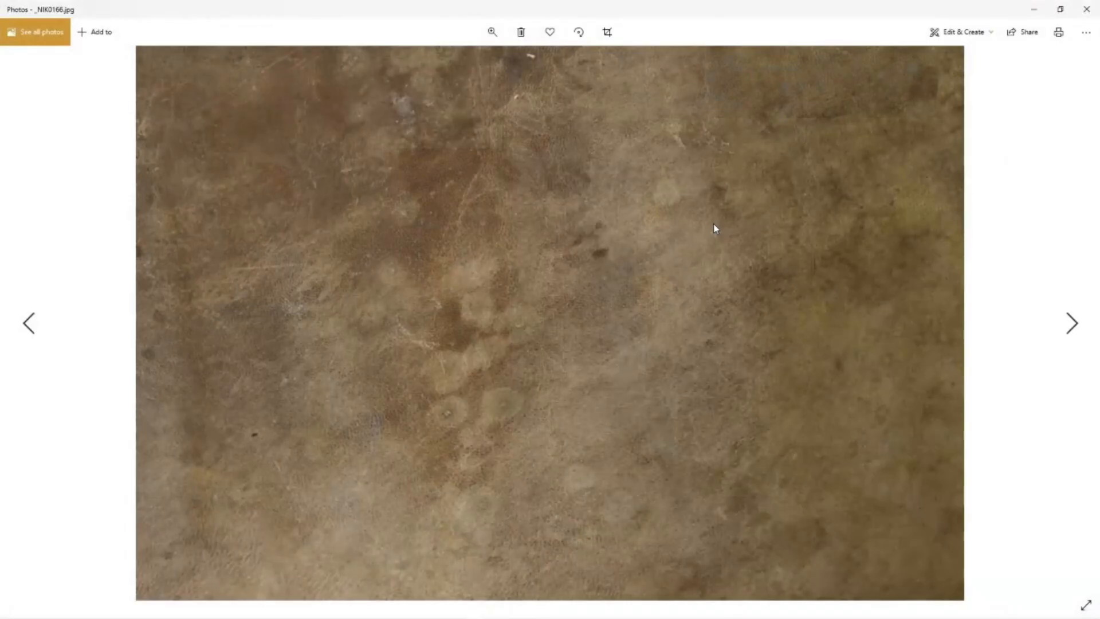
click(1086, 7)
double_click(642, 218)
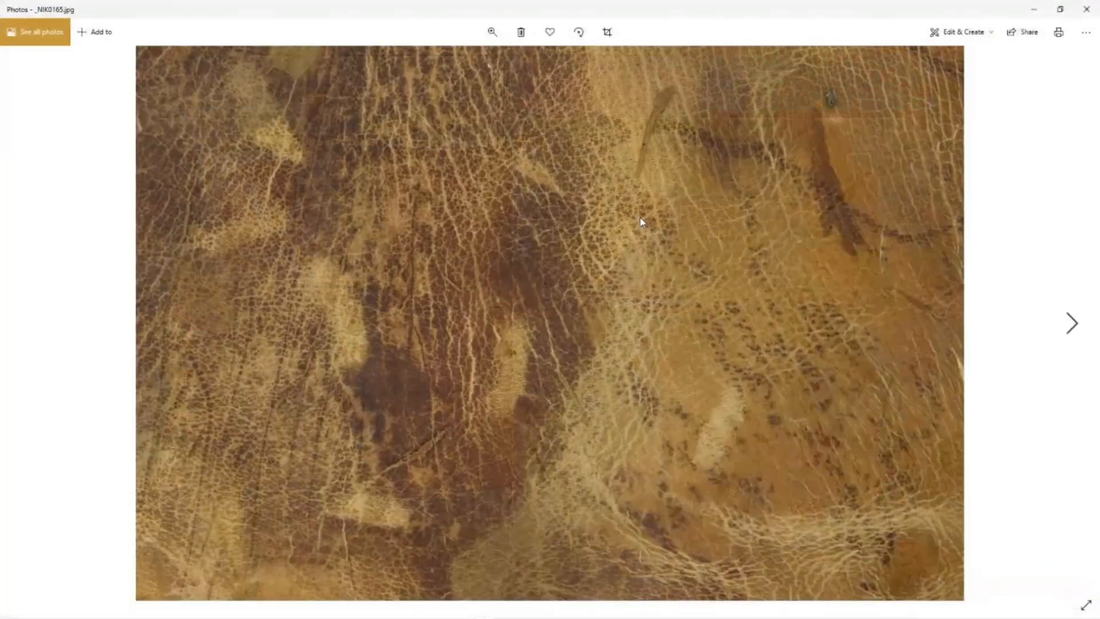
click(1089, 7)
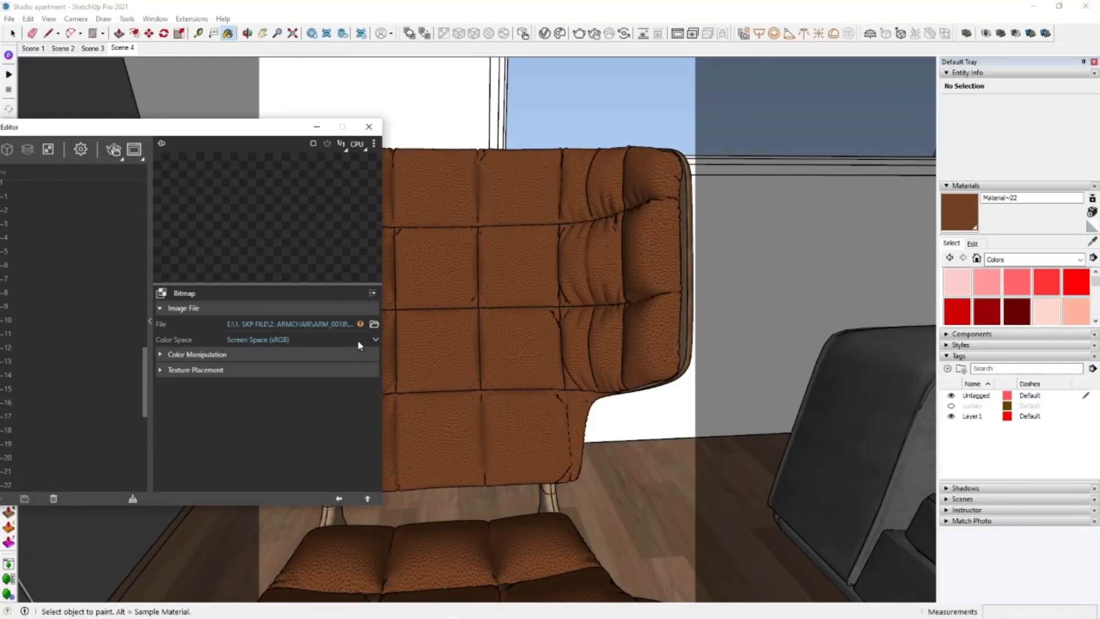
click(357, 342)
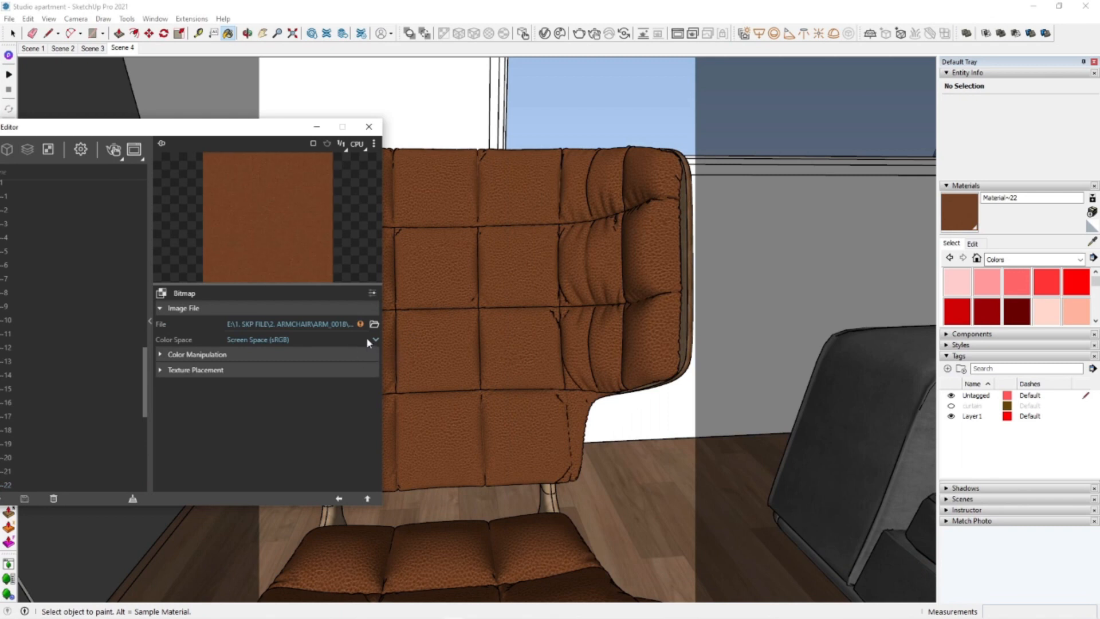
click(339, 500)
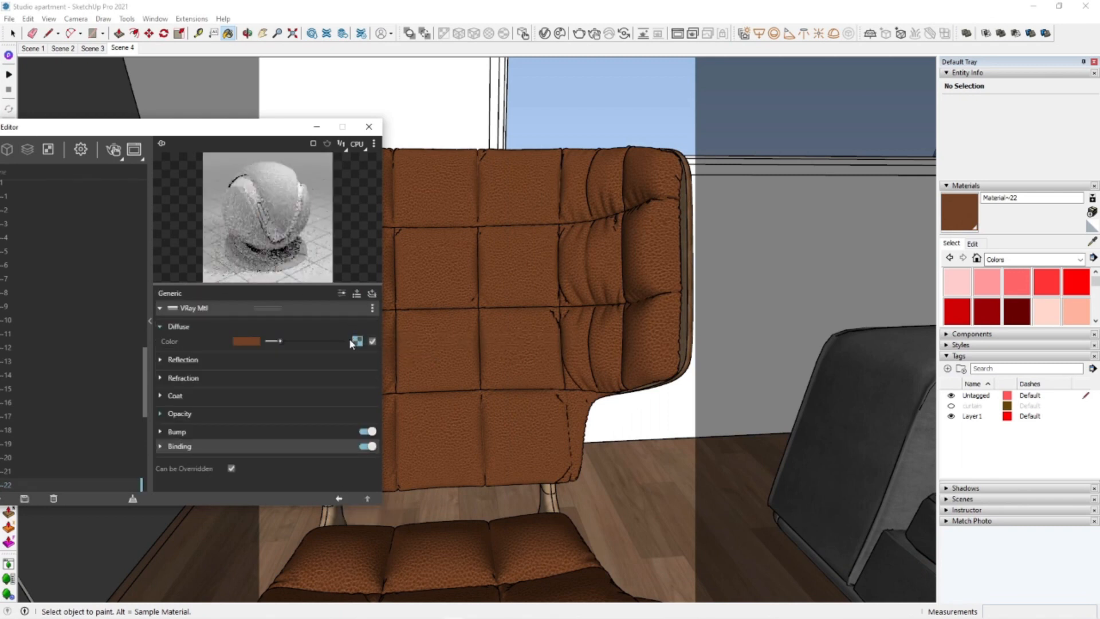
Open the leather material's texture image for external editing and copy the image file
click(973, 244)
click(1040, 356)
right_click(613, 224)
click(627, 409)
click(1035, 9)
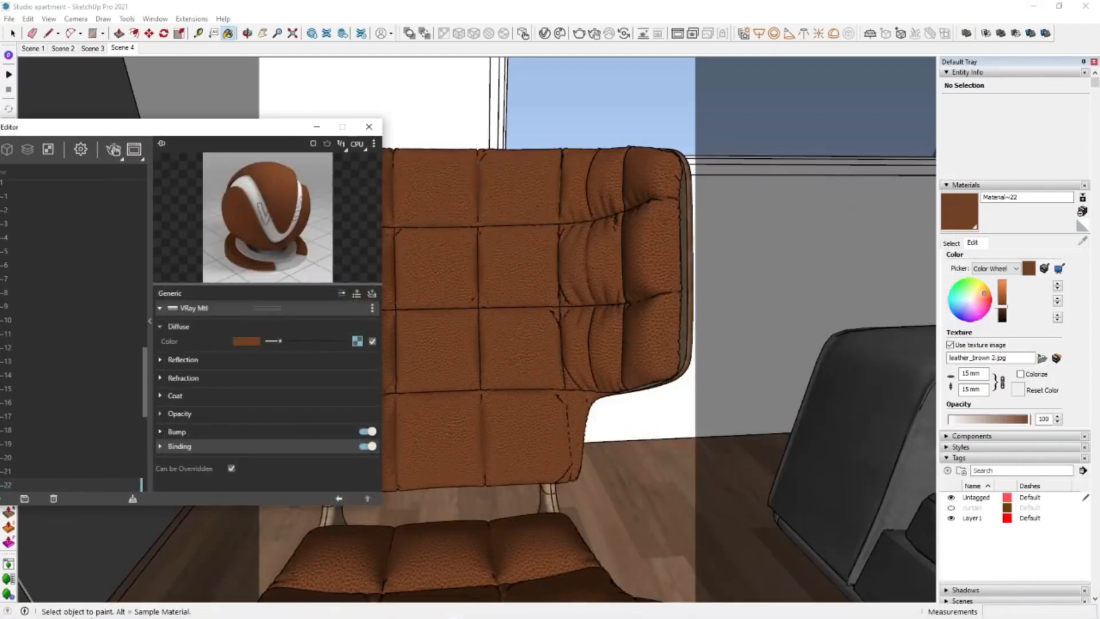
Paste leather_brown 2.jpg into the armchair's TEXTURES folder, replacing the existing file
click(94, 610)
right_click(865, 329)
click(877, 403)
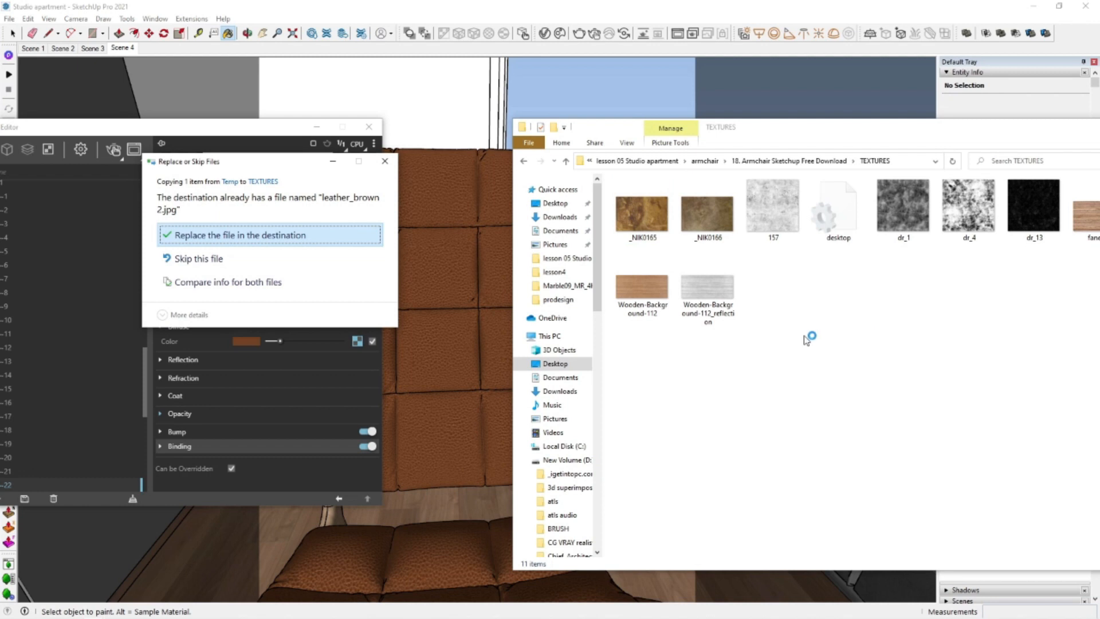
drag(868, 130, 714, 158)
click(241, 235)
click(357, 341)
click(377, 335)
click(337, 165)
key(ctrl+v)
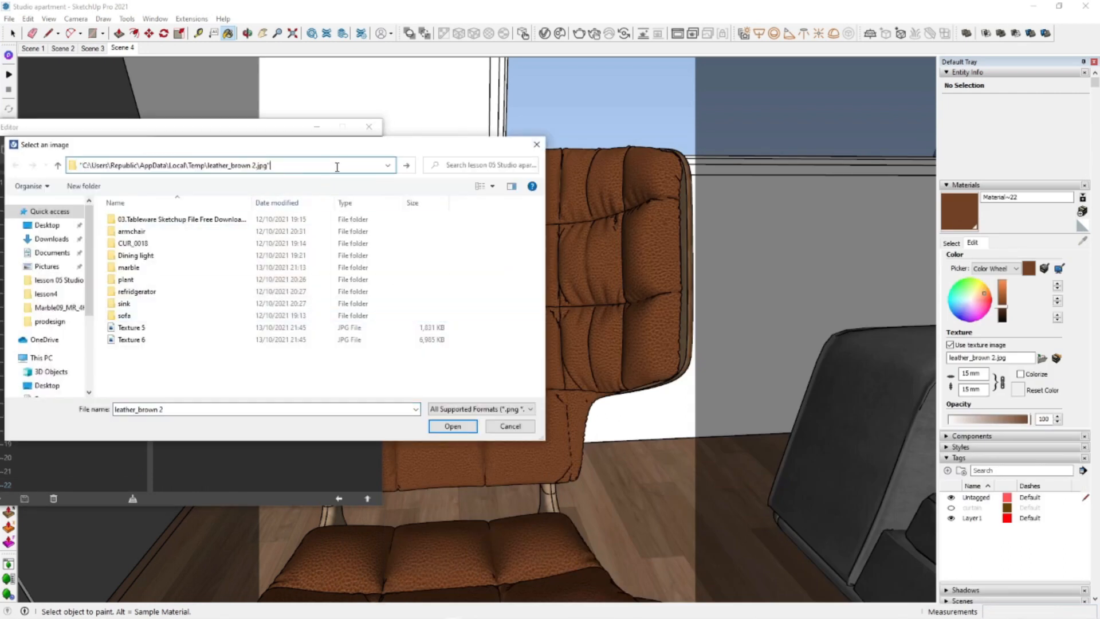
click(535, 145)
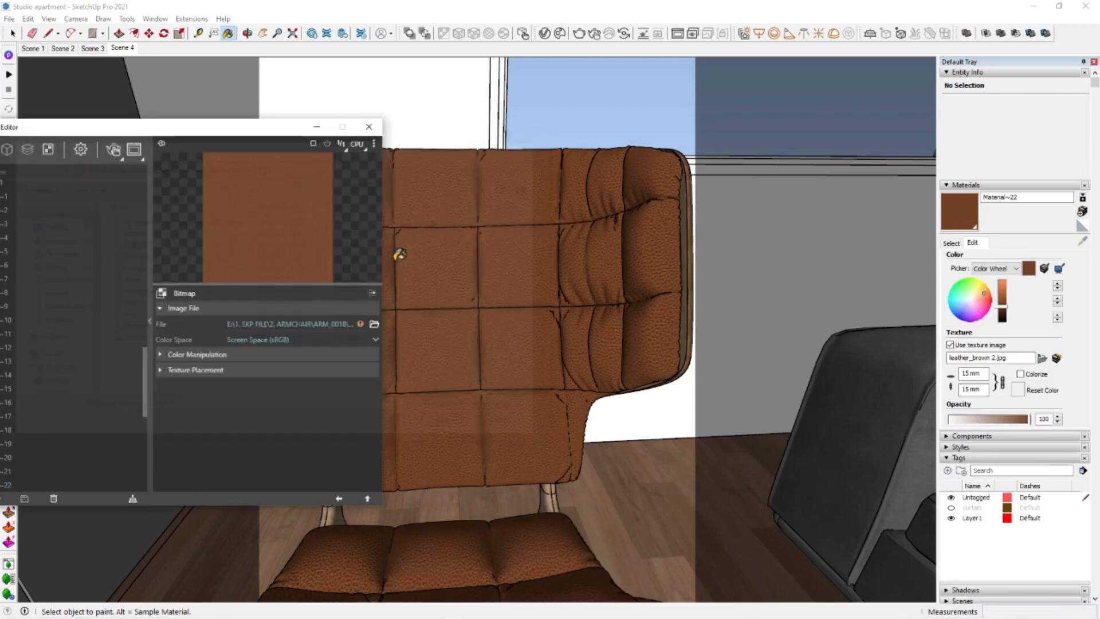
Copy the TEXTURES folder path and load leather_brown 2 from that folder into the leather's diffuse bitmap
click(105, 612)
click(783, 197)
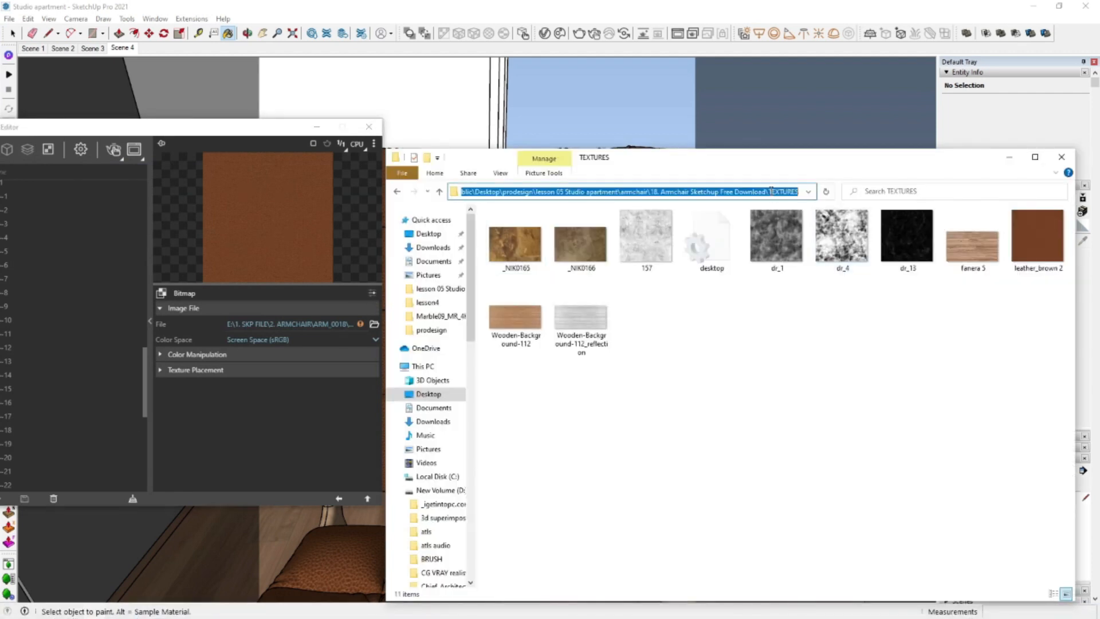
click(330, 421)
click(373, 324)
click(331, 164)
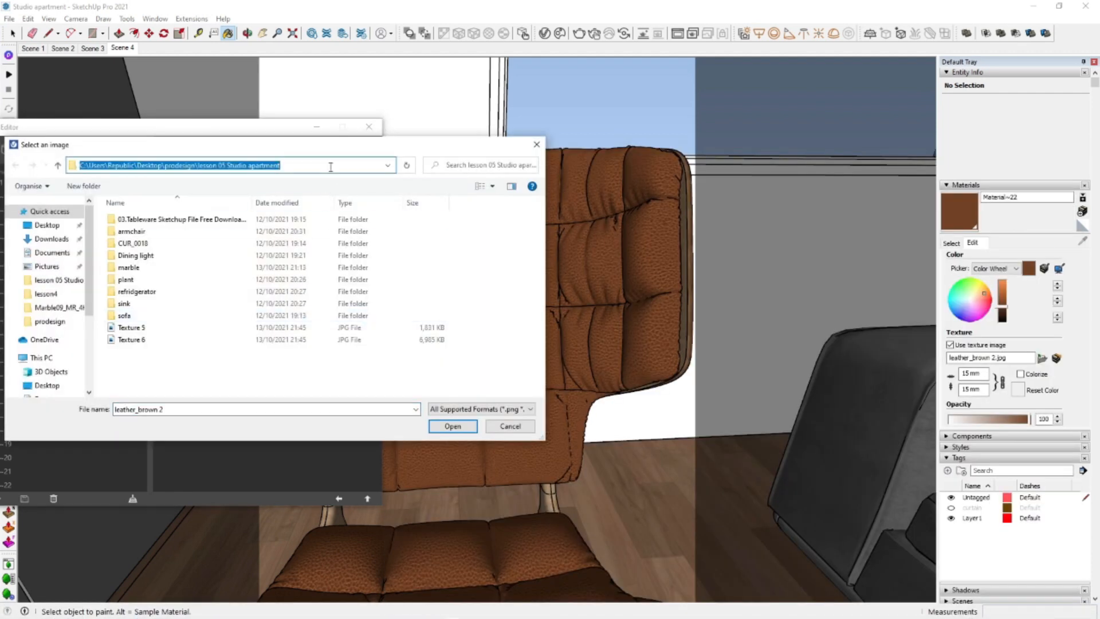
key(ctrl+v)
key(Return)
click(119, 298)
click(453, 426)
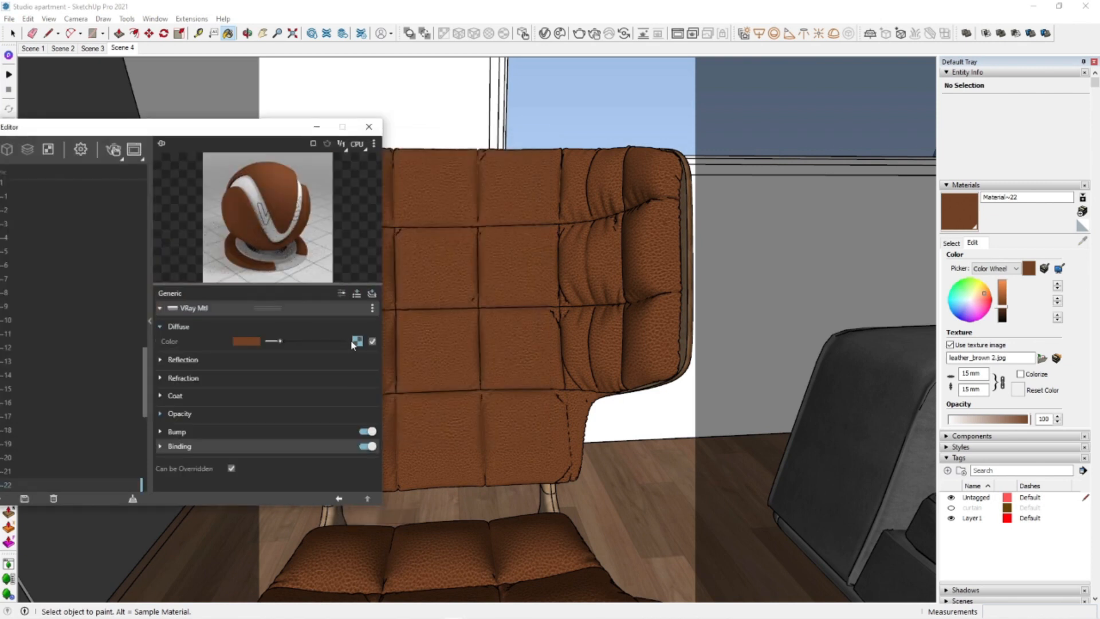
Wrap the leather's diffuse texture in a Mix (Map)
click(357, 342)
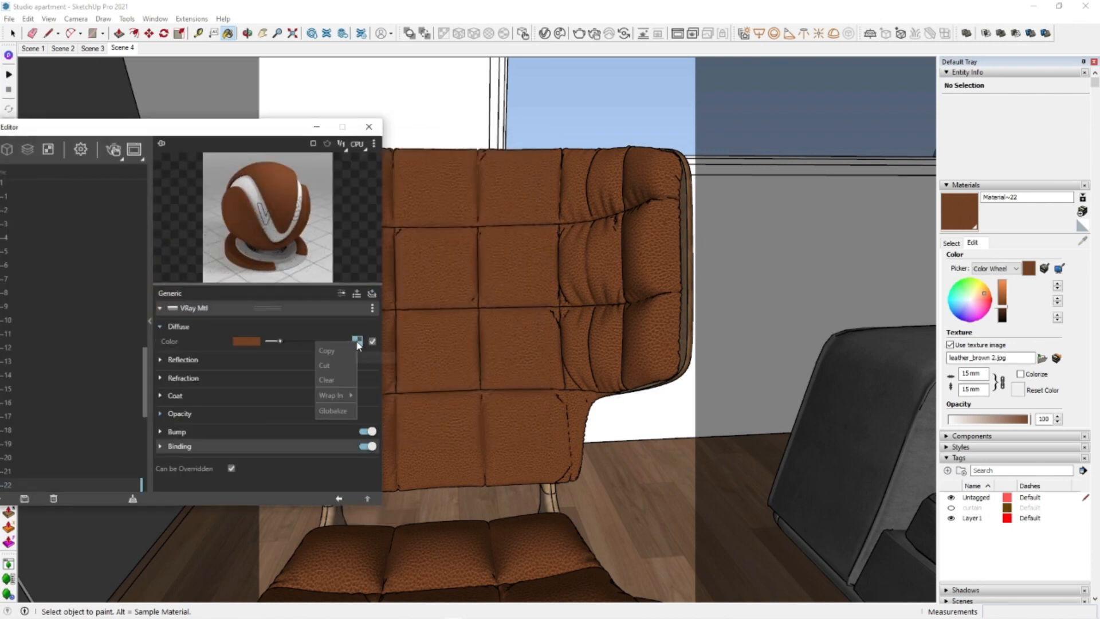
mouse_move(335, 394)
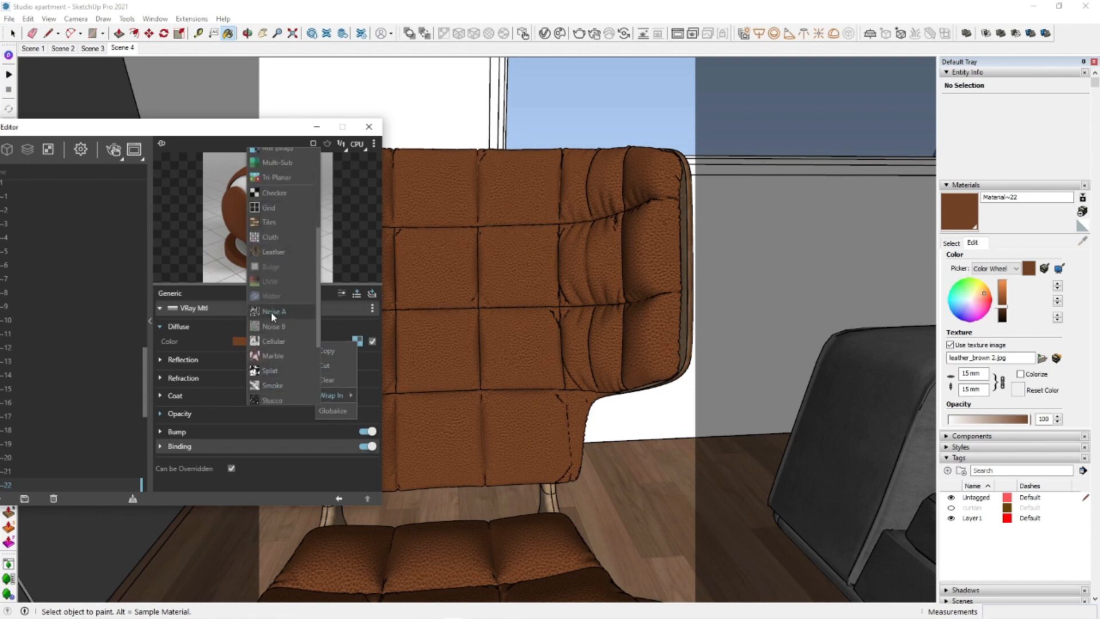
scroll(290, 299, up, 4)
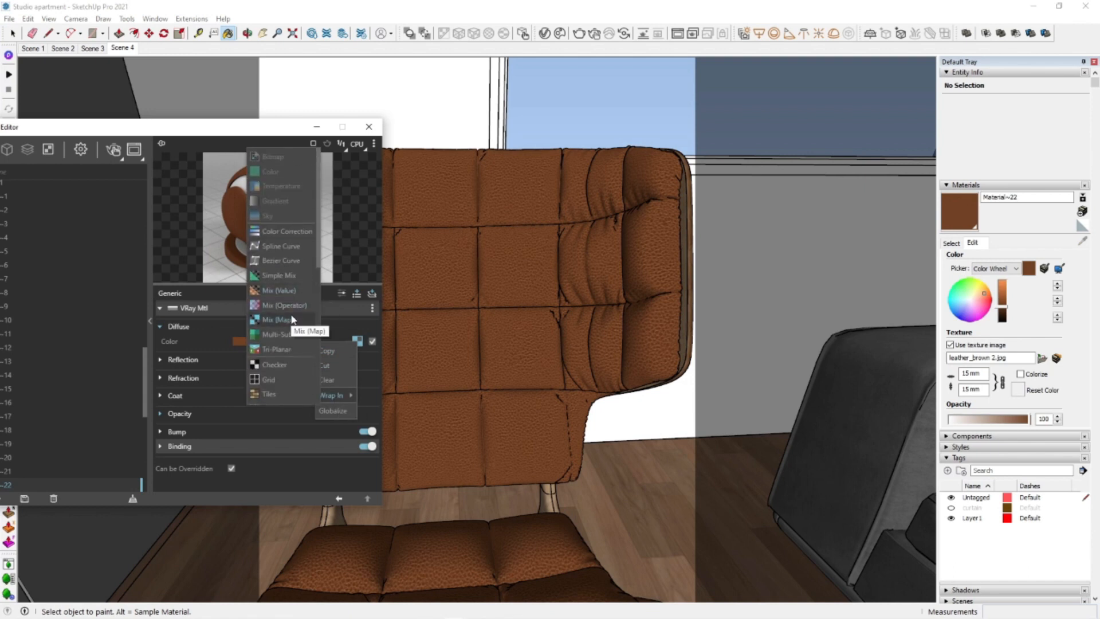
click(281, 320)
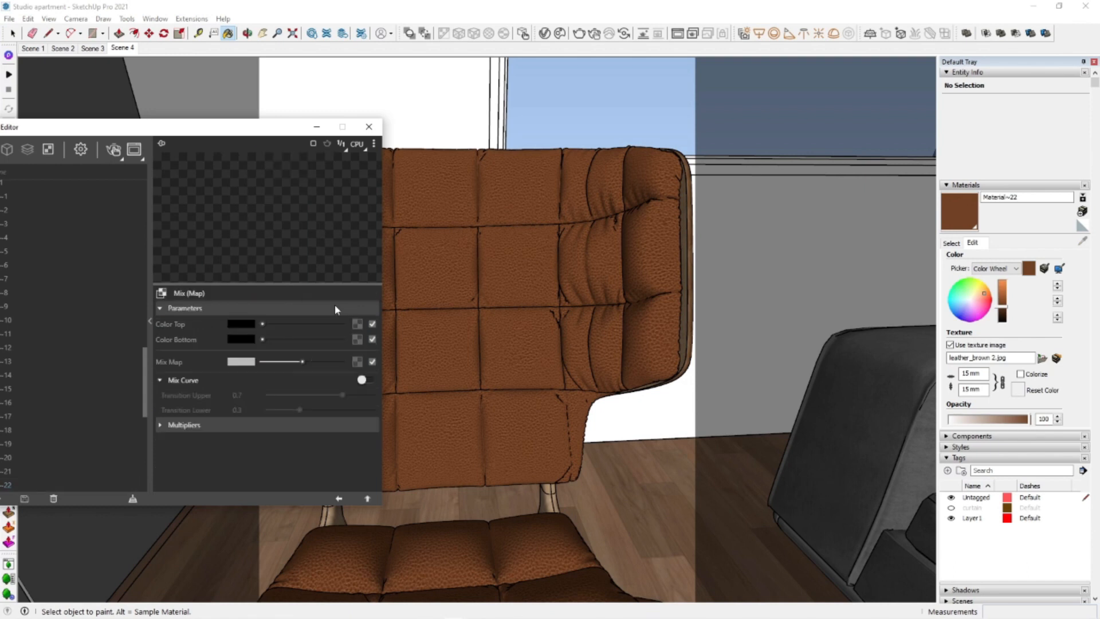
Load the _NIK0166 image as the bottom color of the leather's Mix (Map)
click(358, 339)
click(321, 158)
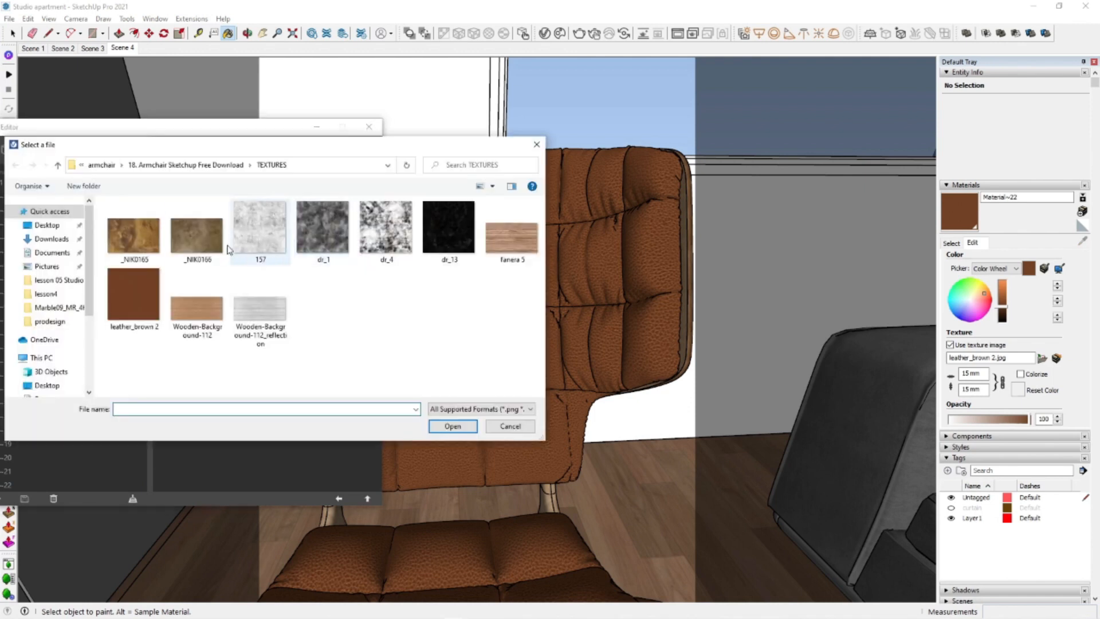
click(455, 426)
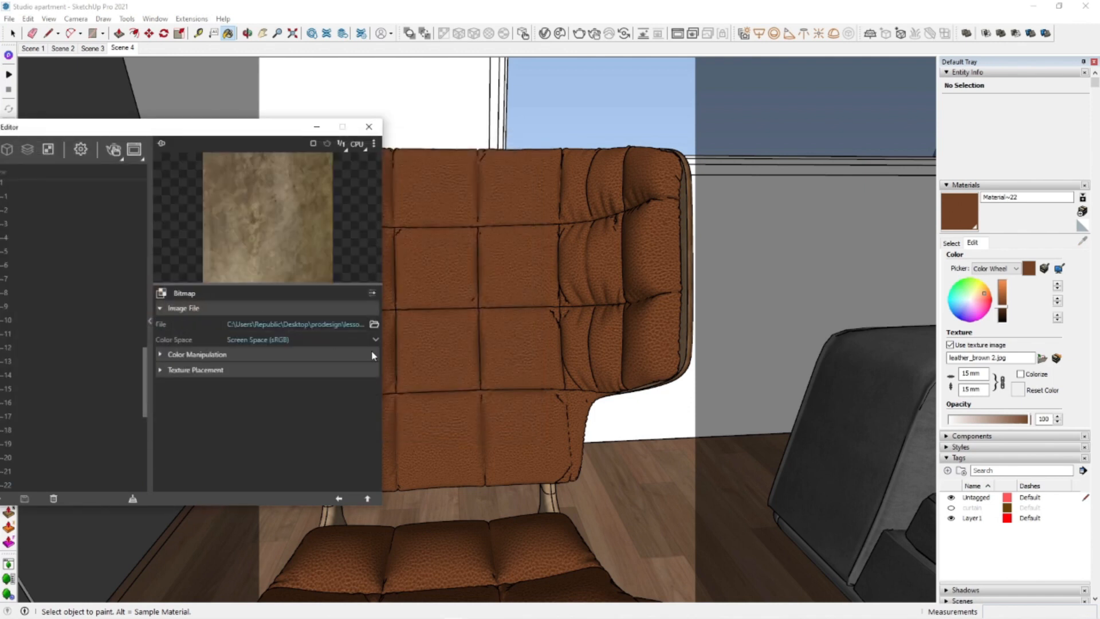
click(339, 498)
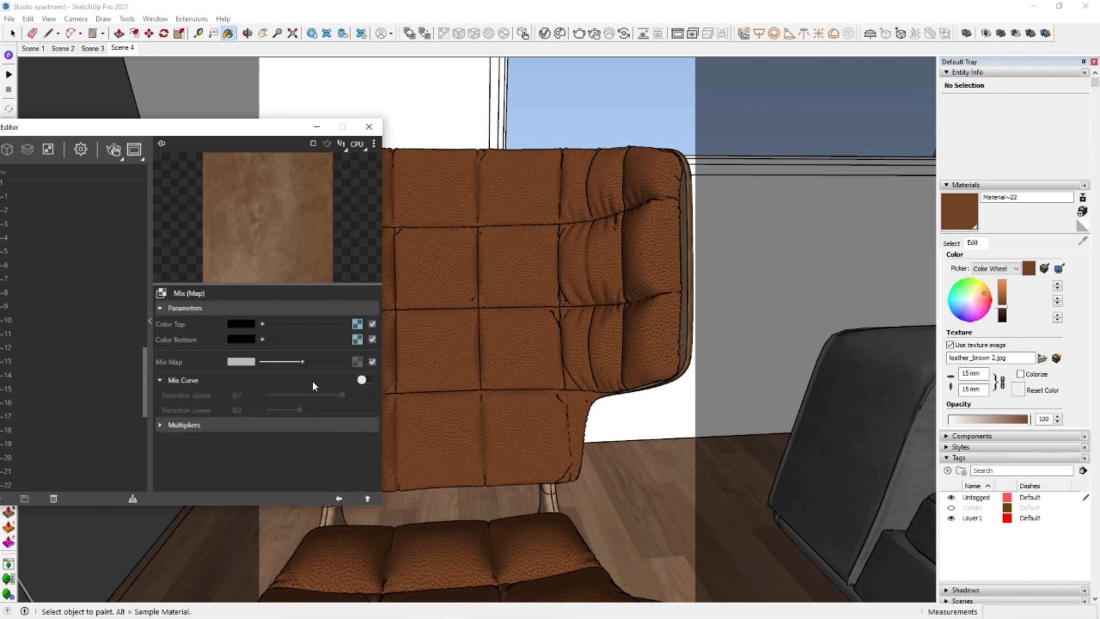
Assign the _NIK0165 image as a bitmap in the Mix Map slot
click(357, 362)
click(324, 171)
click(143, 241)
click(453, 426)
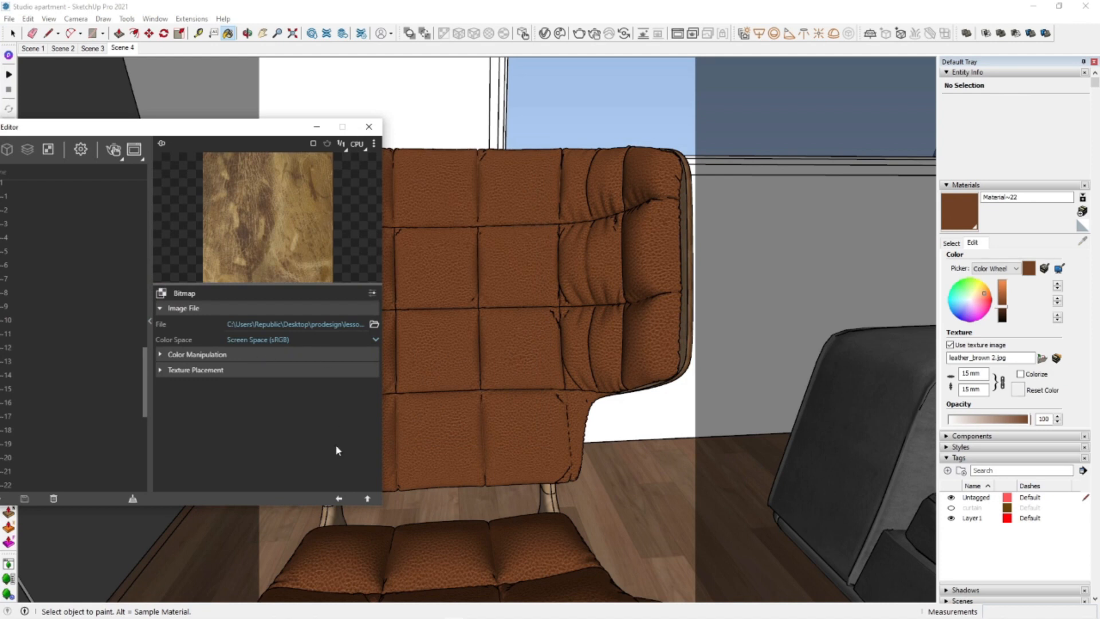
Try the 157 image in the Mix Map slot's bitmap
click(361, 364)
click(373, 323)
click(275, 239)
click(452, 426)
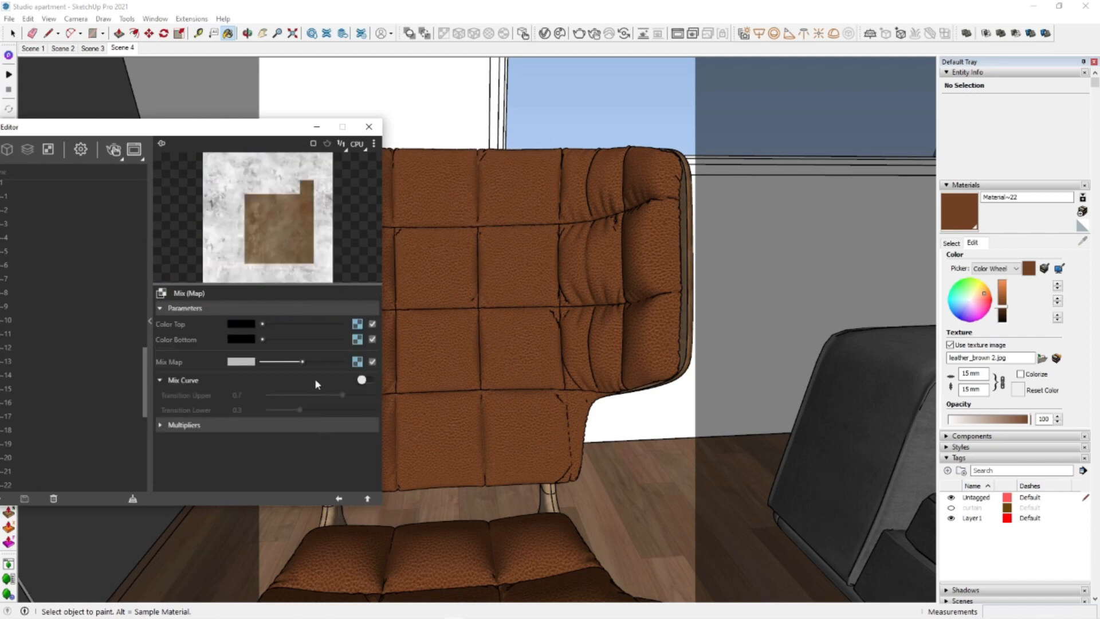
Switch the Mix Map slot's bitmap back to _NIK0165 and return to the Mix (Map) parameters
click(357, 361)
click(373, 323)
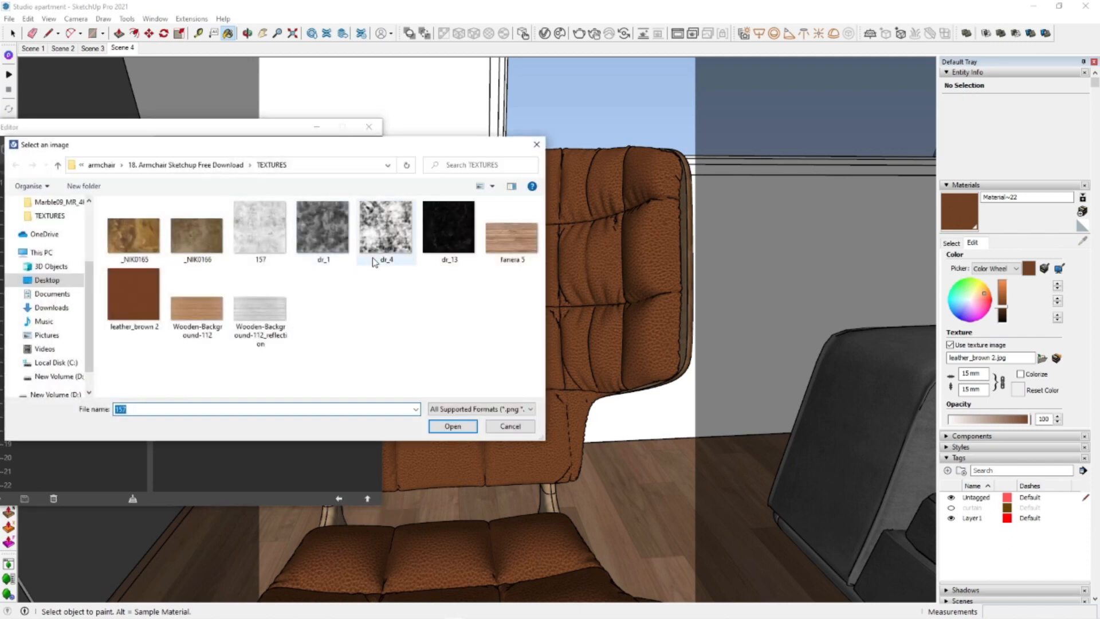
click(138, 239)
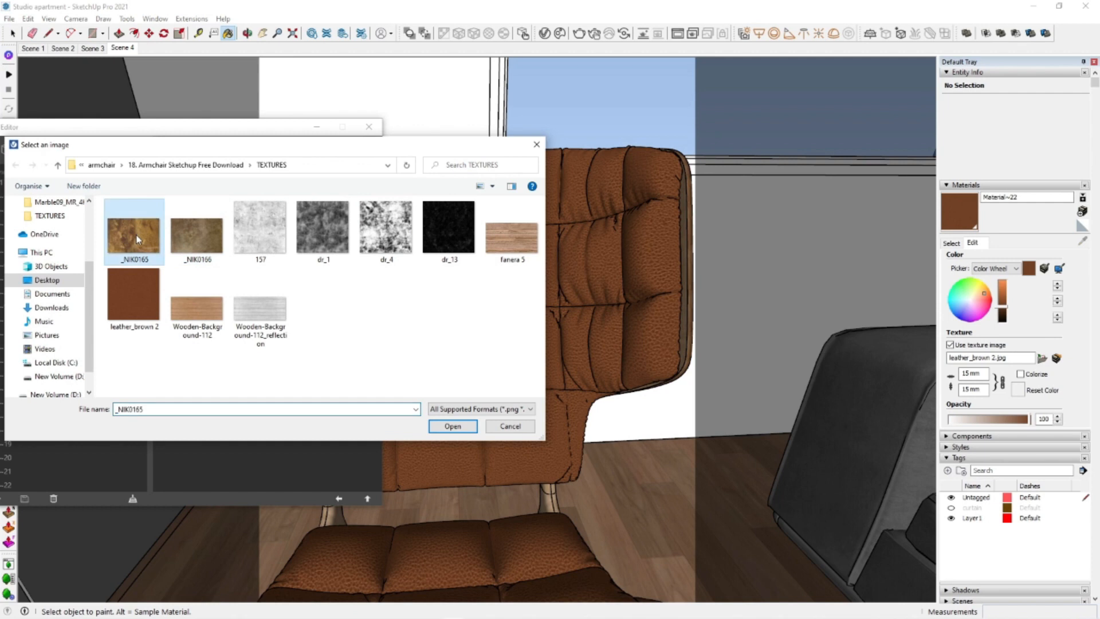
click(453, 426)
click(340, 500)
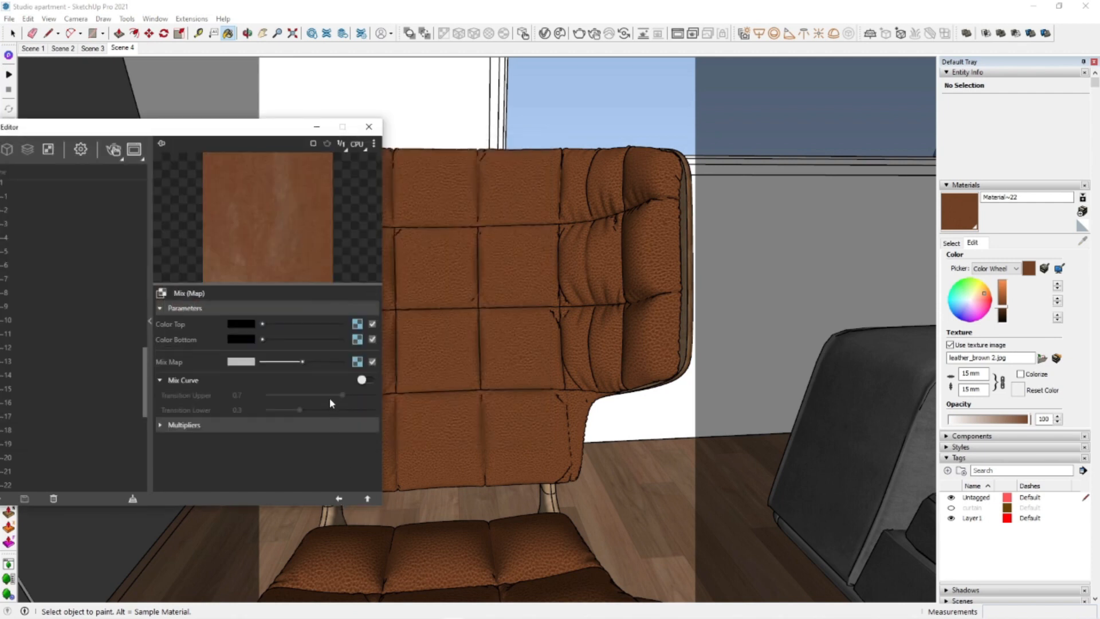
Lower the Mix (Map) multipliers to about 0.34 for Mix Map and 0.64 for Color Bottom
click(365, 380)
click(368, 380)
click(248, 425)
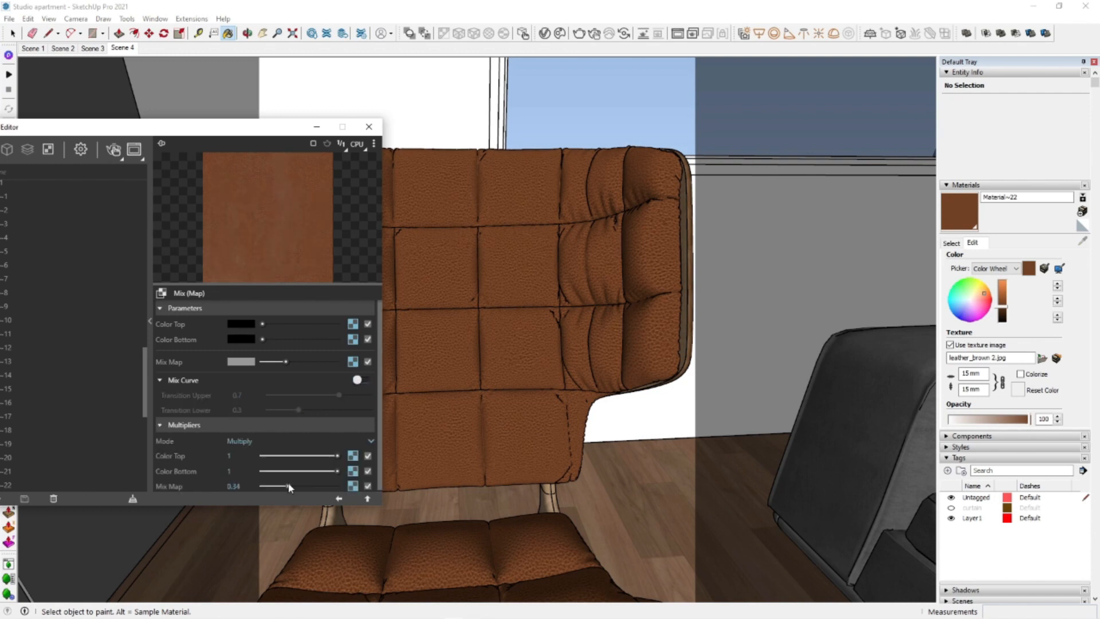
drag(330, 472, 310, 472)
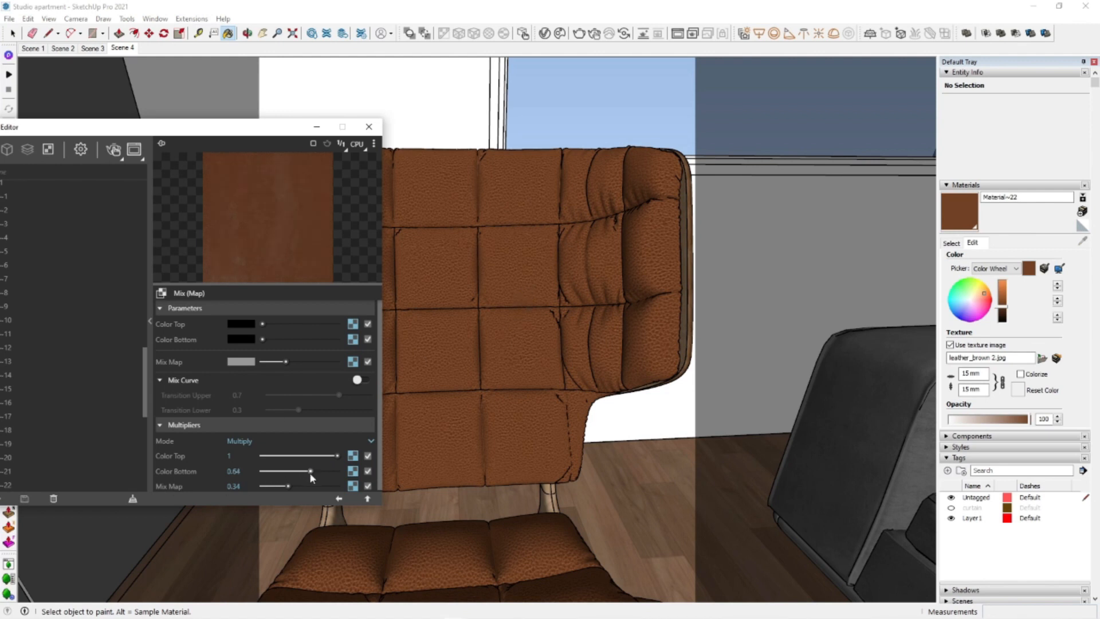
drag(314, 473, 293, 487)
click(339, 498)
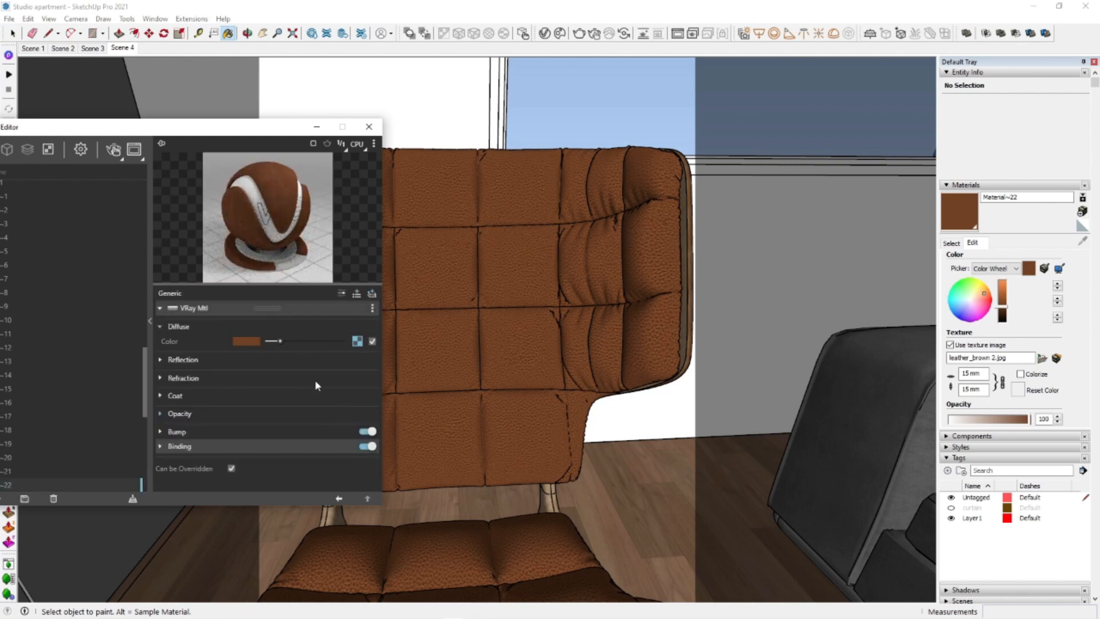
Assign the leather_brown 2 image as a bitmap for the leather's bump map
click(290, 430)
click(368, 449)
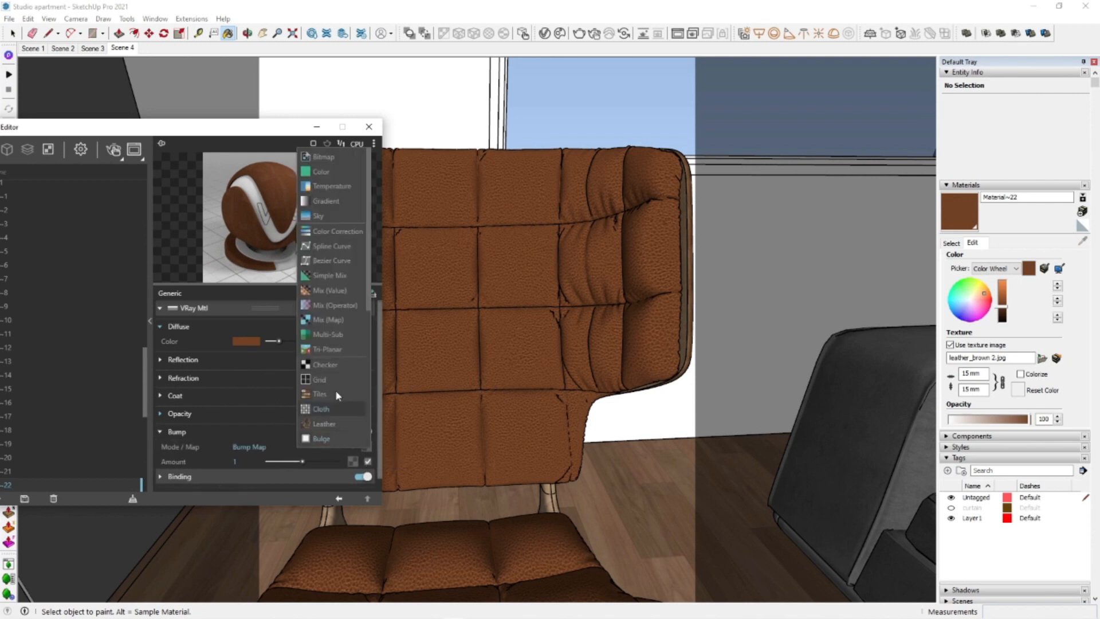
click(336, 393)
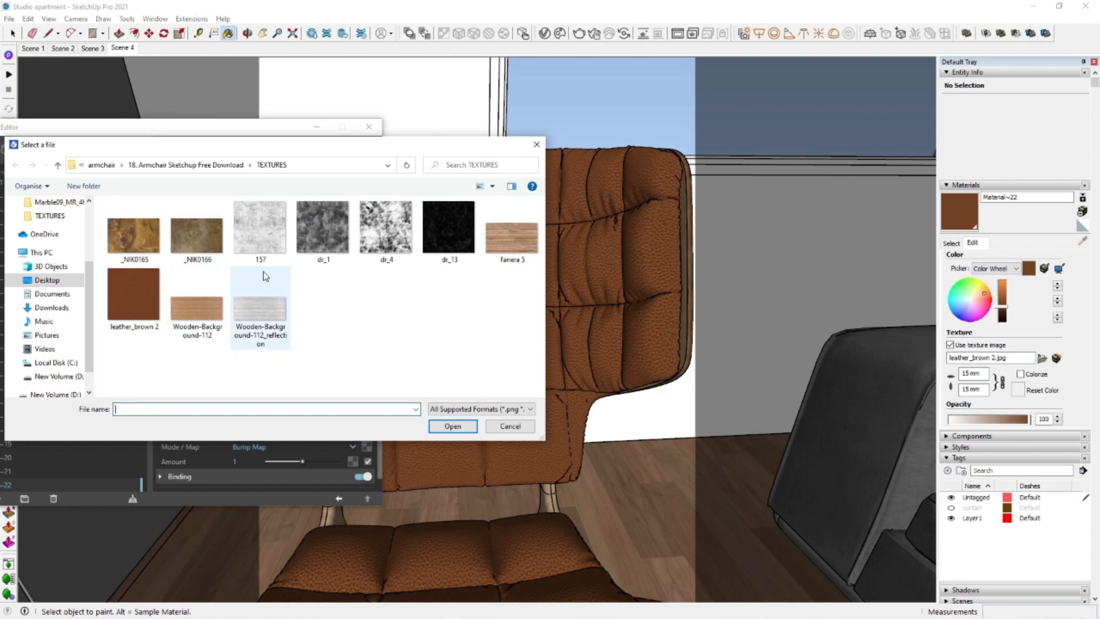
click(261, 229)
click(133, 295)
click(452, 426)
Give the bump bitmap a Custom Gamma Curve with gamma 1.3 and set the bump amount to 0.22
click(338, 340)
click(261, 384)
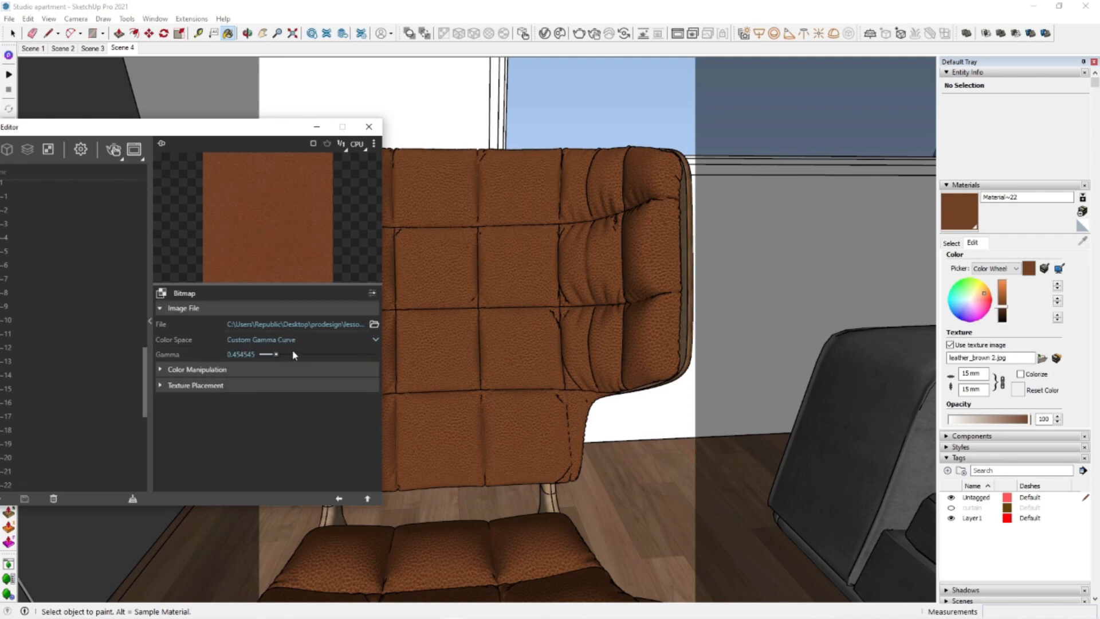
drag(287, 353, 299, 362)
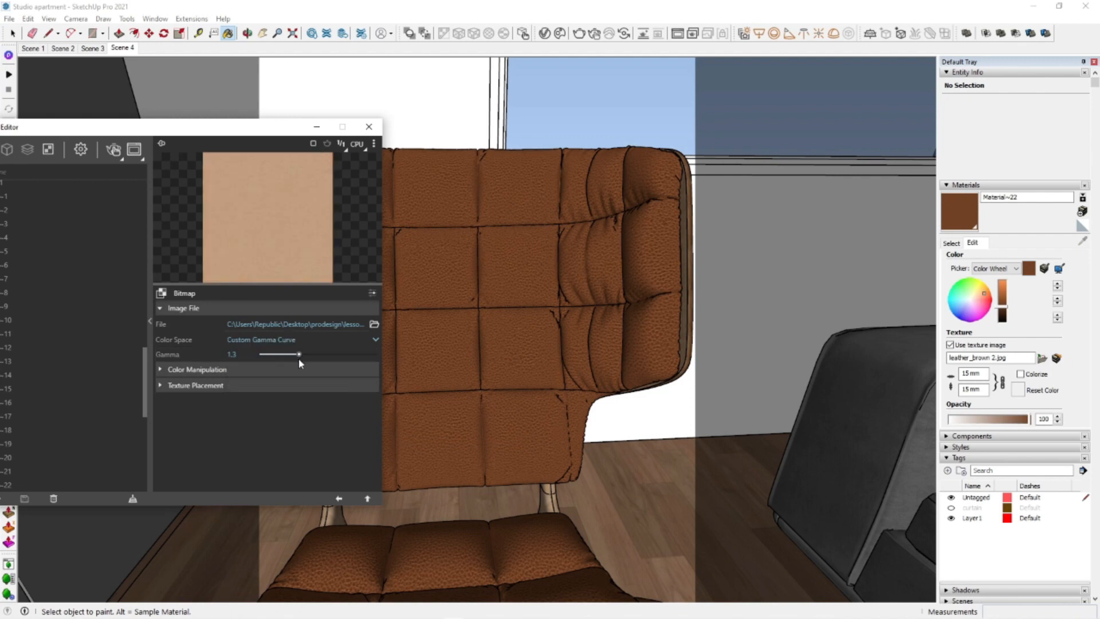
click(338, 499)
drag(290, 463, 274, 463)
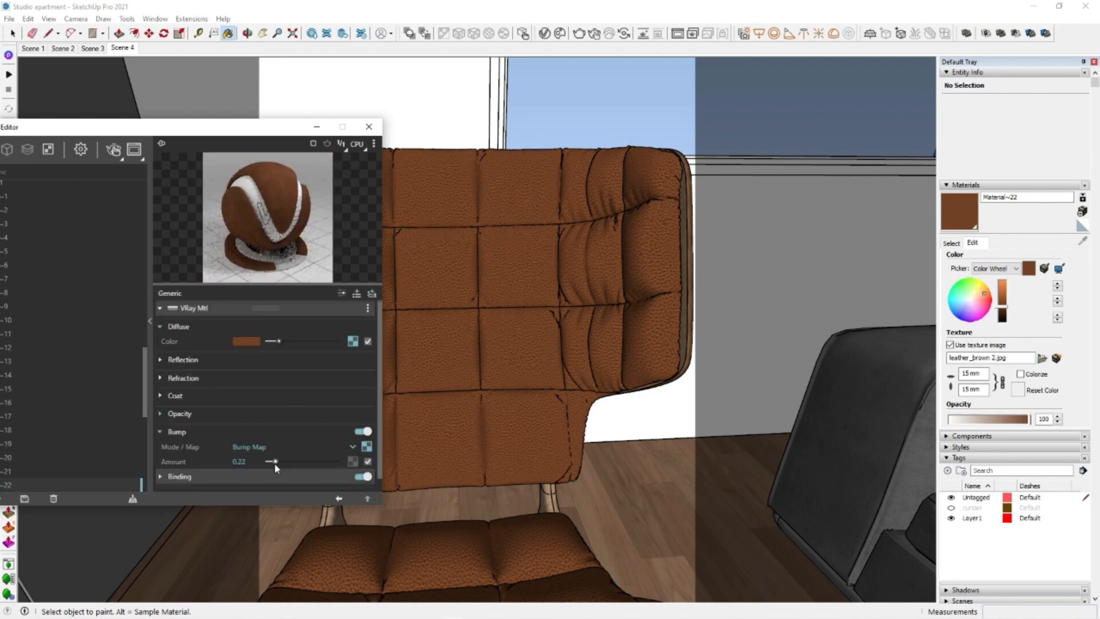
Set the leather's reflection color to dark grey and its reflection glossiness to 0.8
click(253, 361)
drag(294, 377, 285, 376)
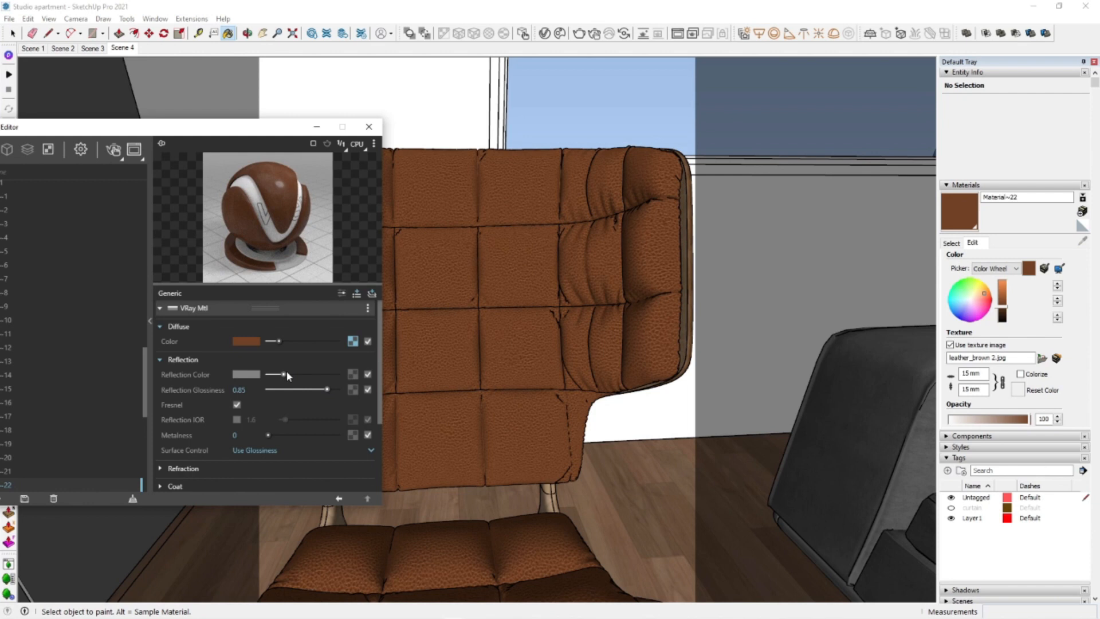
drag(273, 375, 275, 375)
Sample the wood material on the armchair's seat edge and load fanera 5 into its diffuse bitmap
scroll(507, 207, down, 1)
mouse_move(541, 491)
middle_down()
mouse_move(427, 453)
mouse_move(396, 376)
mouse_move(532, 408)
mouse_move(525, 452)
mouse_move(611, 424)
middle_up()
key(b)
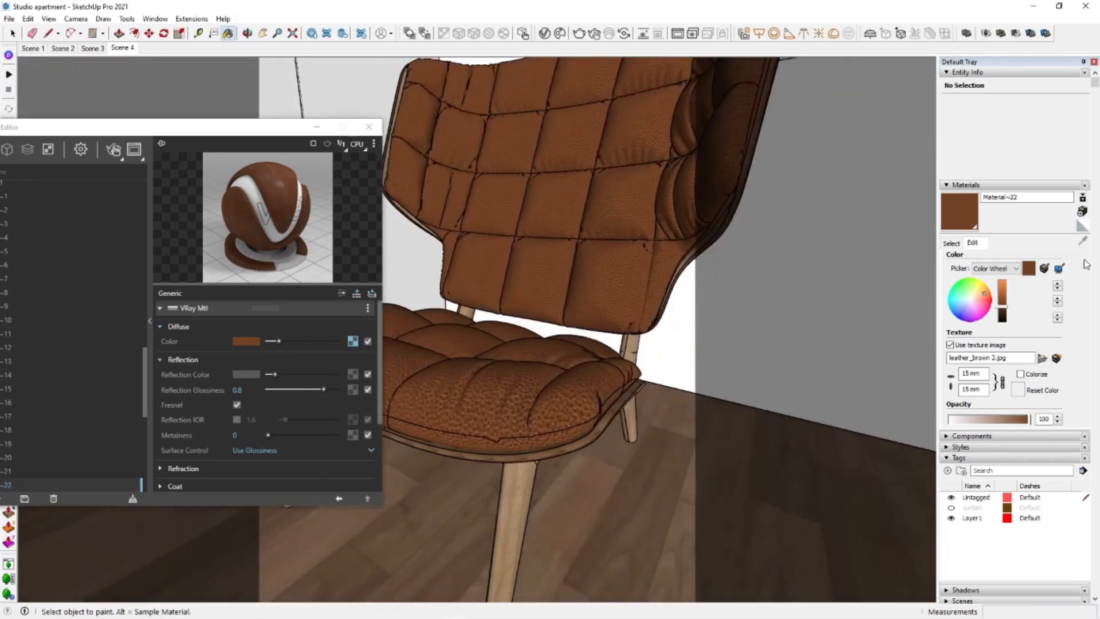
alt+click(590, 431)
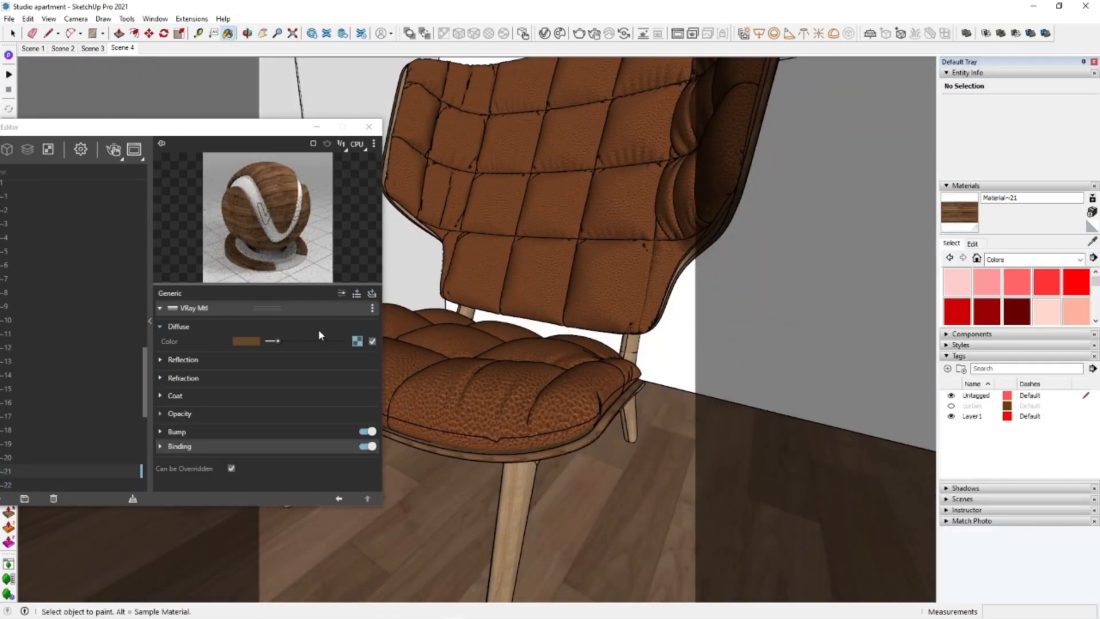
click(358, 341)
click(373, 324)
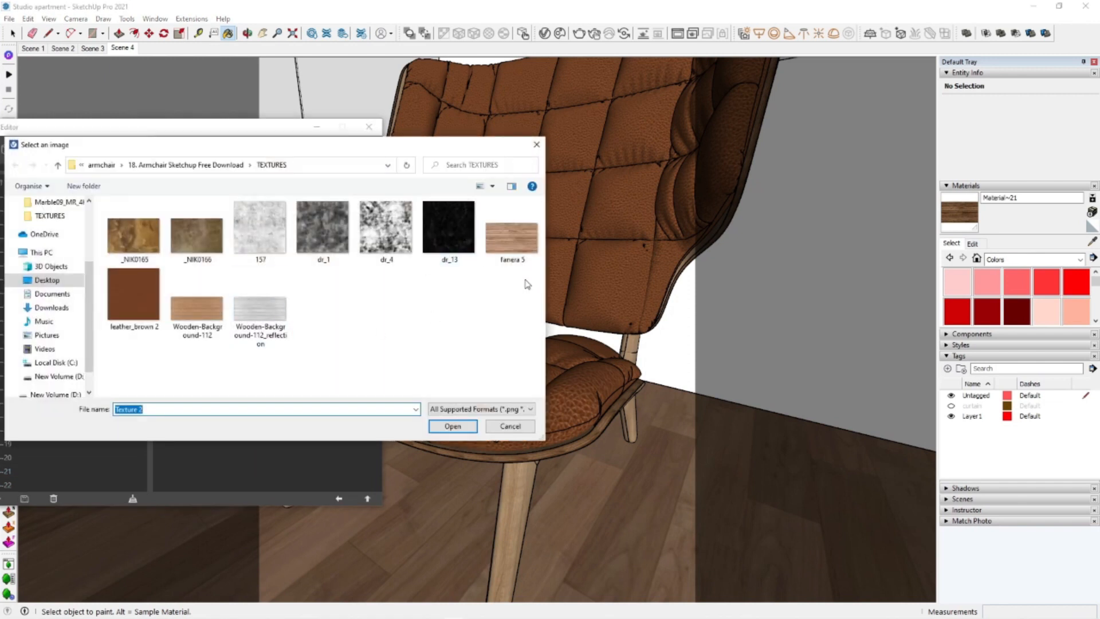
double_click(511, 237)
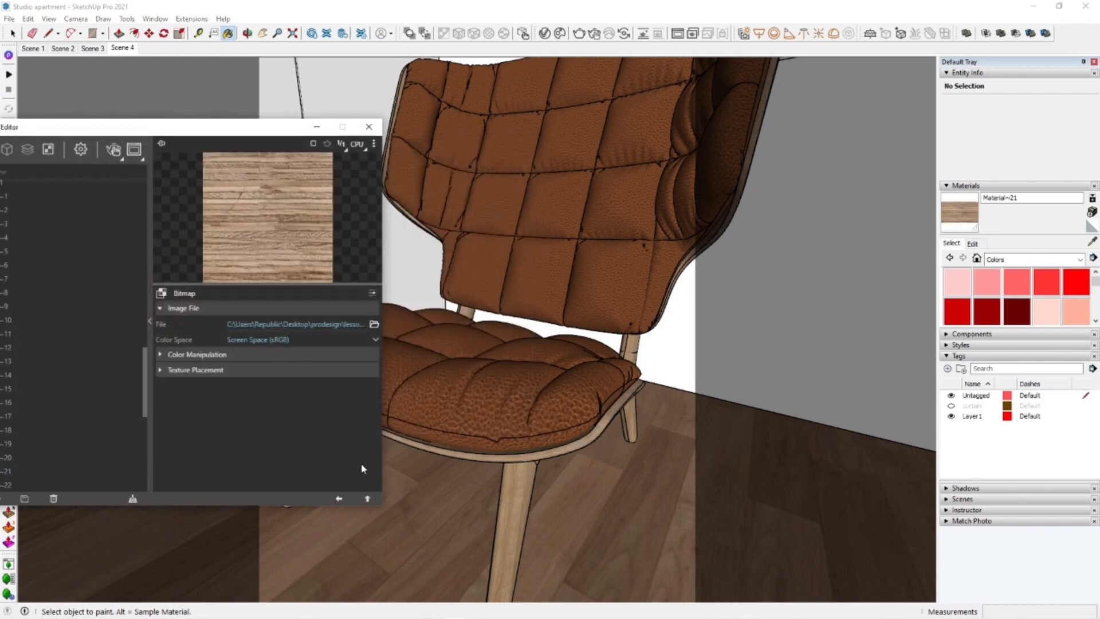
Set the seat edge wood's reflection color to light grey and its reflection glossiness to 0.75
click(367, 499)
click(242, 360)
drag(276, 374, 320, 391)
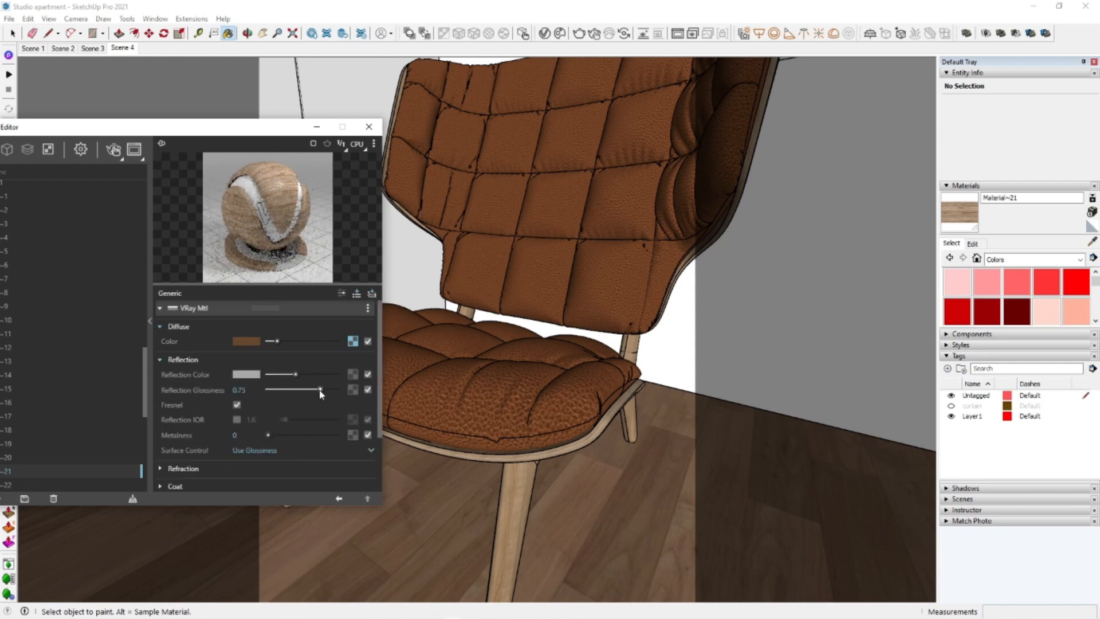
Sample the wood material on the armchair's front leg and load Wooden-Background-112 into its diffuse bitmap
key(alt)
alt+click(536, 487)
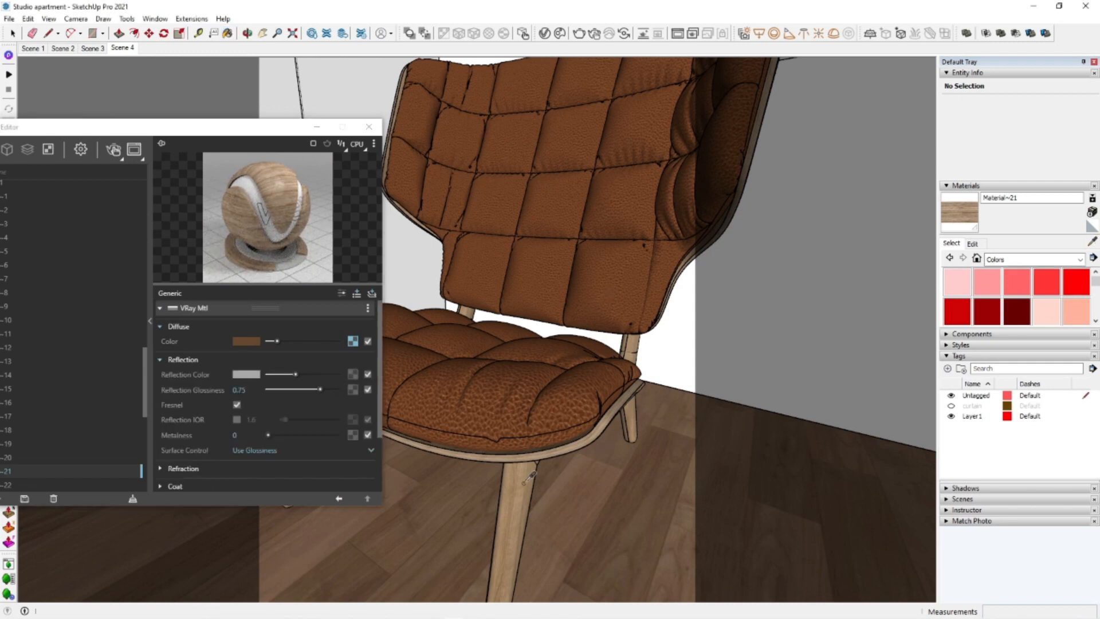
click(353, 341)
click(374, 325)
click(198, 302)
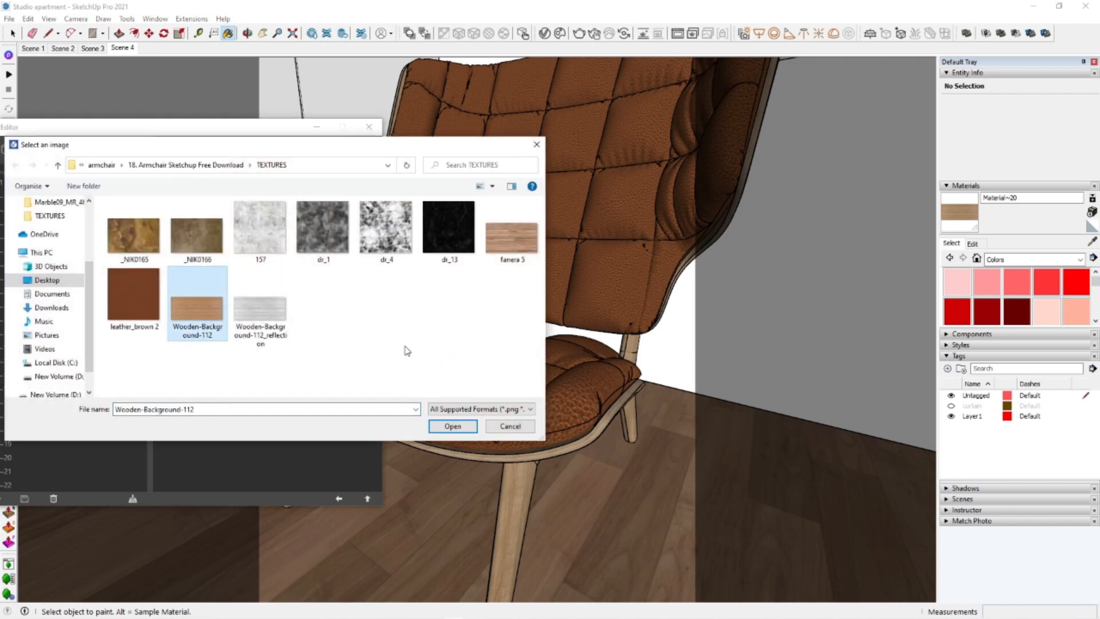
click(453, 427)
click(339, 499)
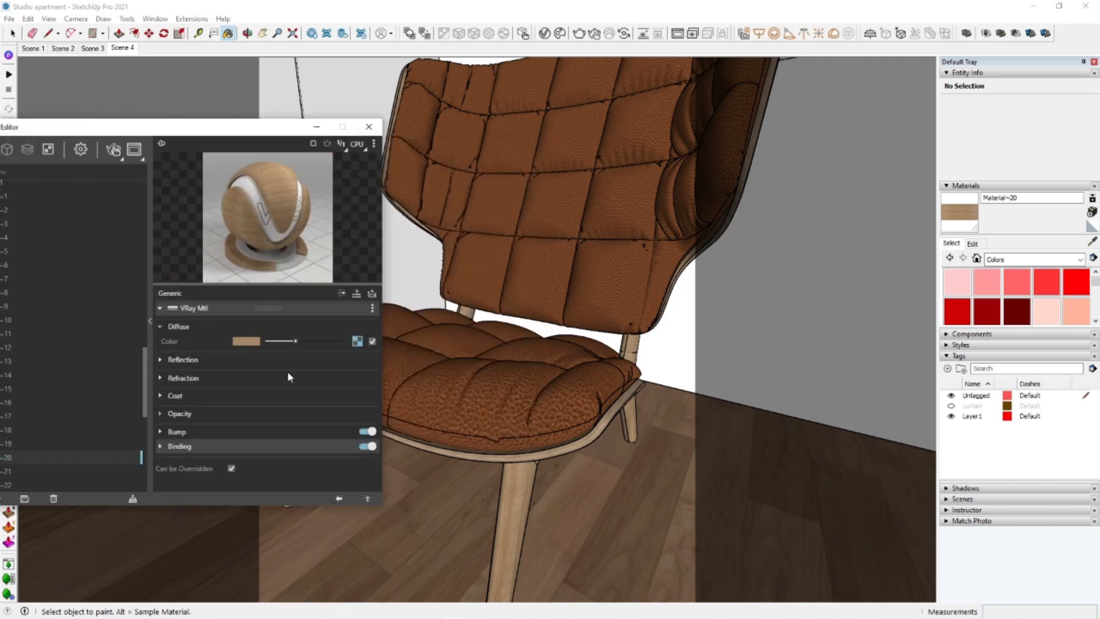
Load Wooden-Background-112_reflection as the leg wood's reflection color bitmap and set its reflection glossiness to 0.8
click(353, 374)
click(321, 163)
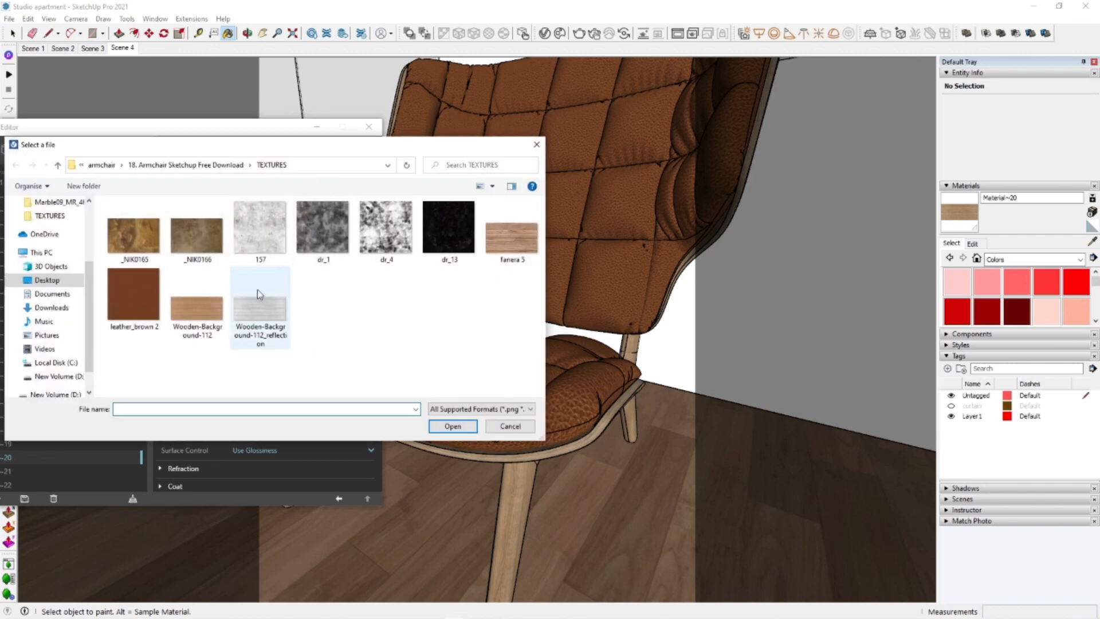
double_click(269, 315)
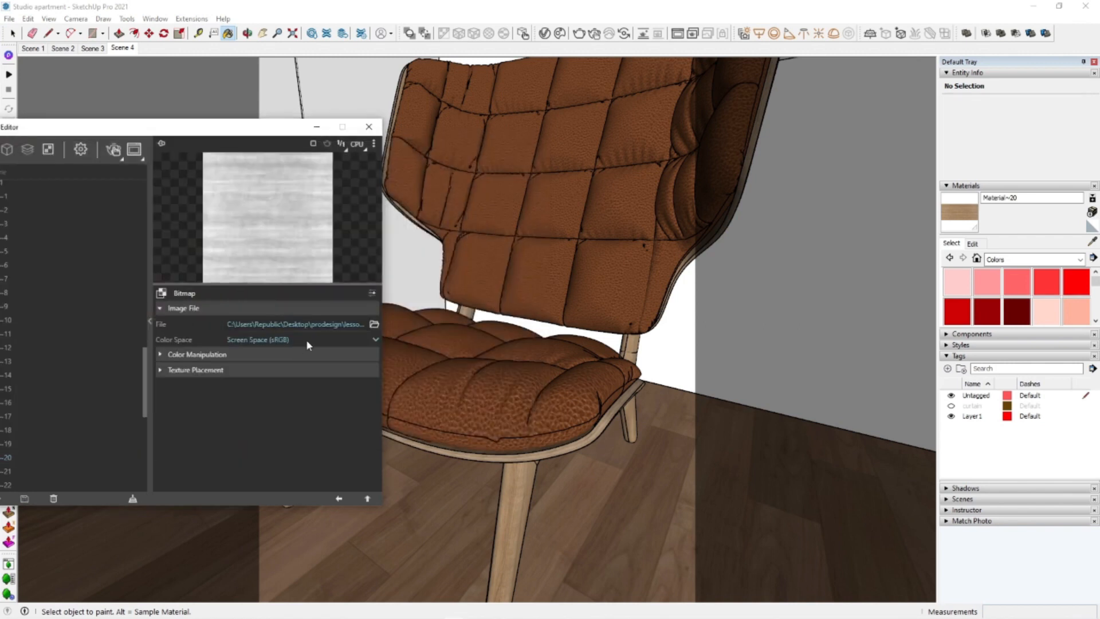
click(339, 498)
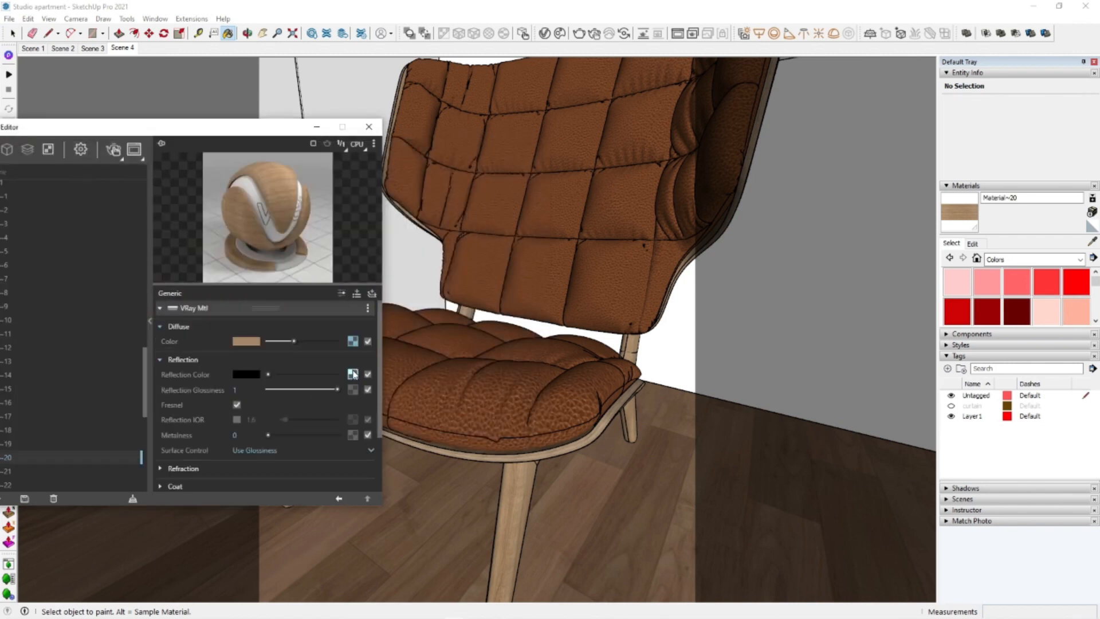
drag(290, 389, 324, 390)
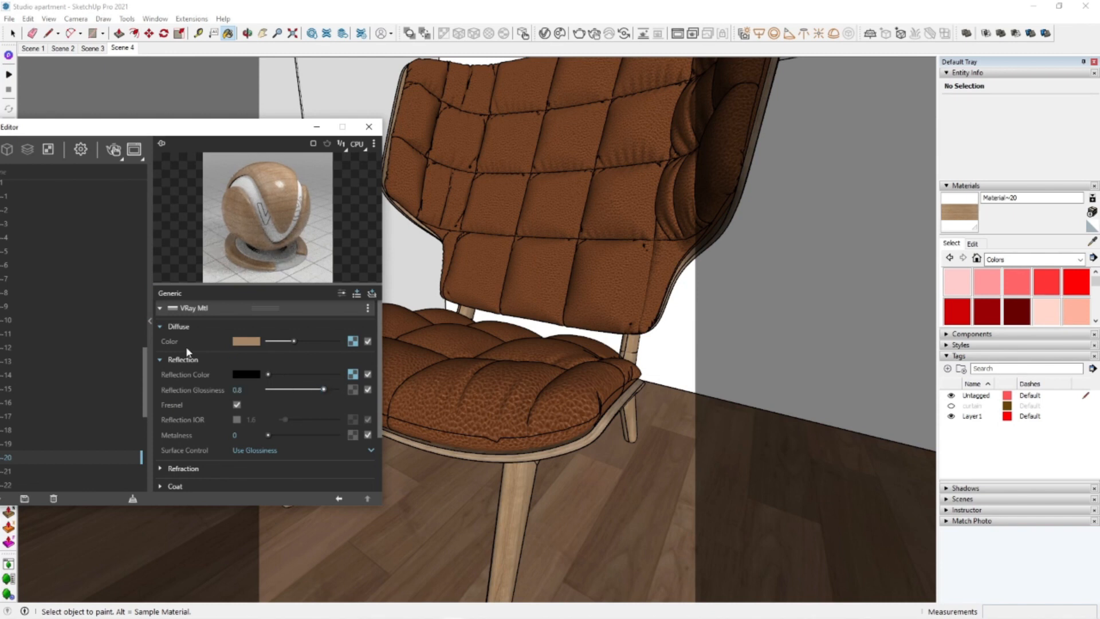
Move the material editor clear and start an interactive V-Ray render of the armchair
click(150, 321)
drag(64, 126, 201, 115)
click(274, 116)
click(580, 34)
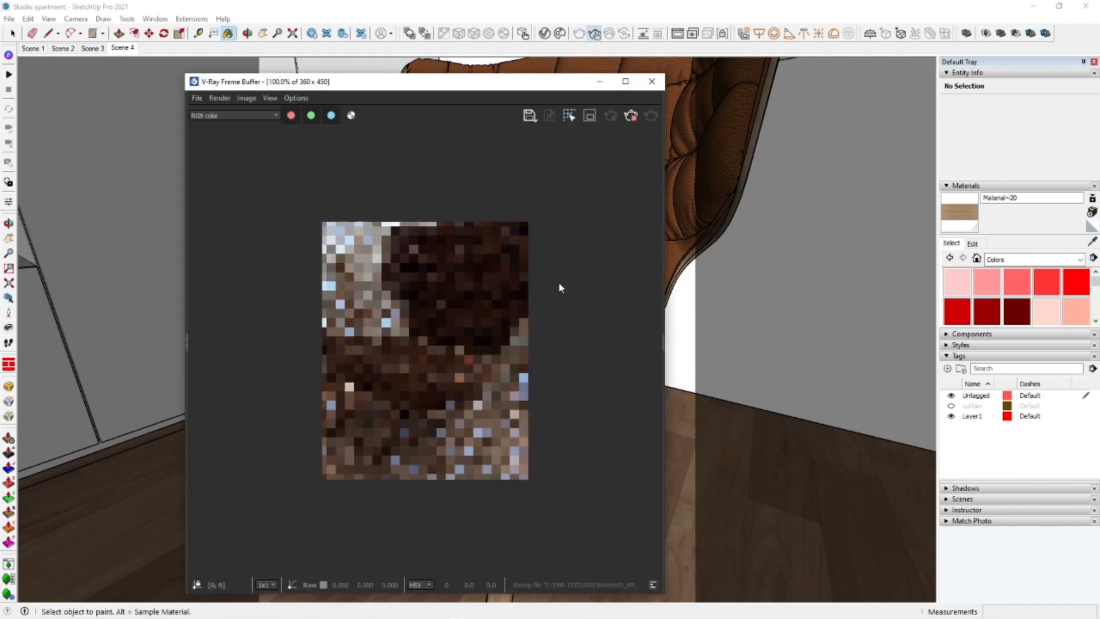
Sample the brown leather material on the armchair's backrest for editing in V-Ray
middle_drag(700, 221, 706, 214)
click(1091, 243)
scroll(721, 204, down, 2)
click(721, 200)
click(227, 33)
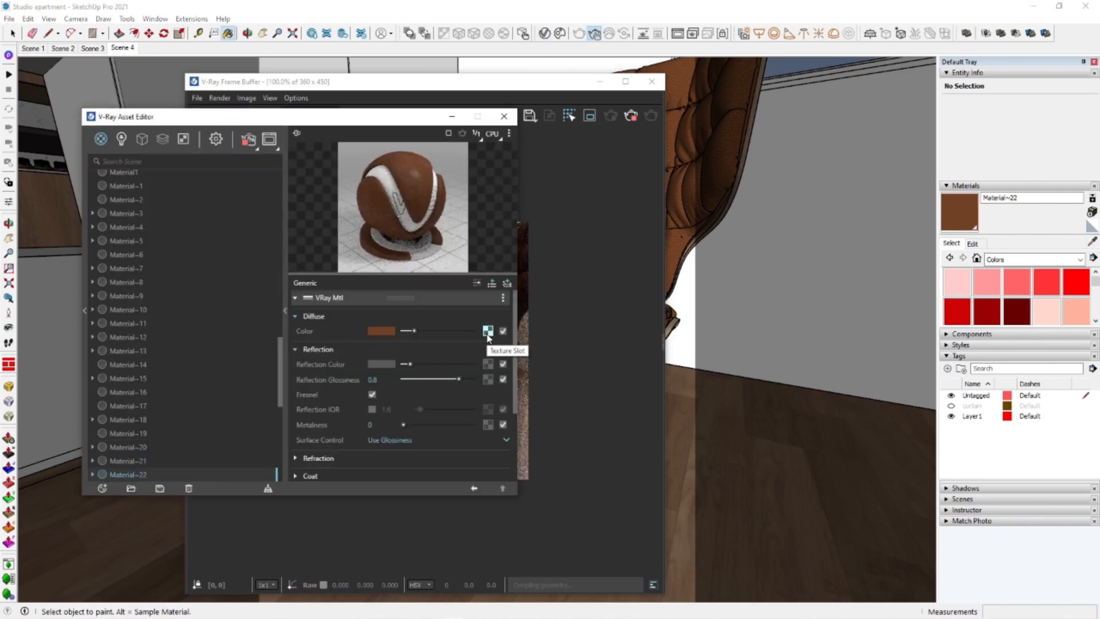
Examine the leather's diffuse Mix map and the bitmaps in its texture slots while the armchair renders
click(487, 330)
click(486, 314)
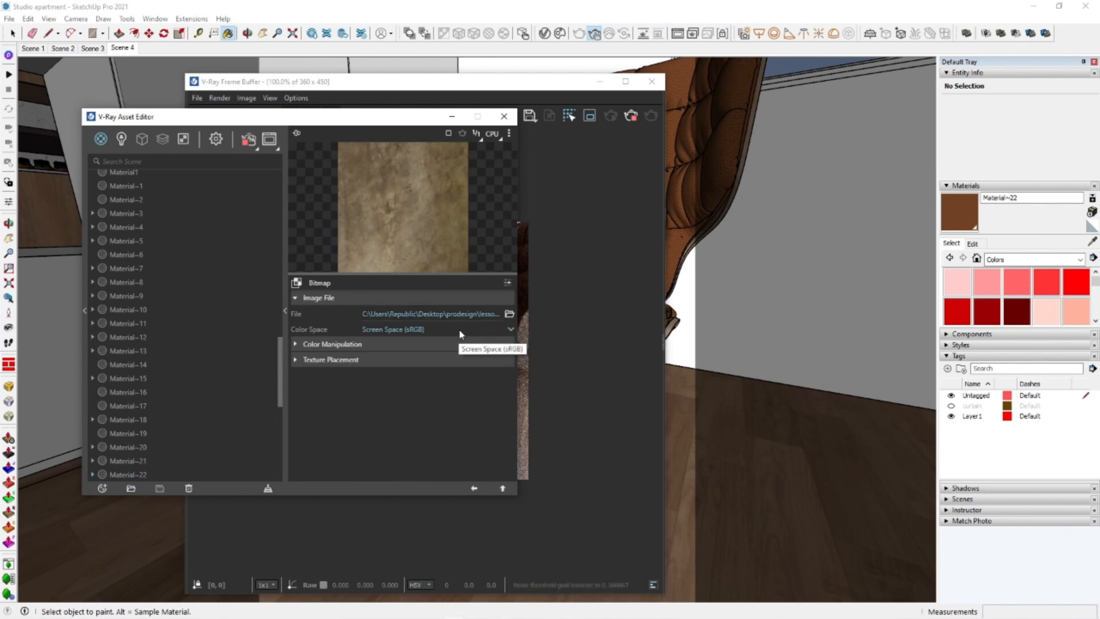
click(474, 488)
click(488, 329)
click(469, 328)
click(428, 376)
drag(421, 127, 290, 140)
click(342, 501)
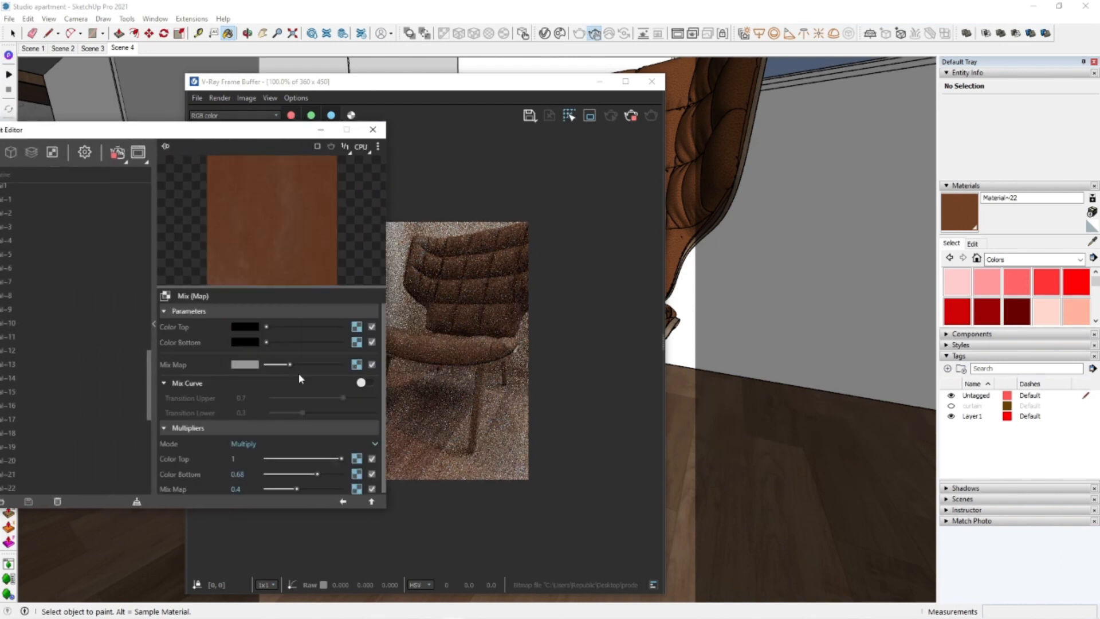
Check the Mix map's bottom colour bitmap and examine the brown leather chair's interactive render up close
click(356, 342)
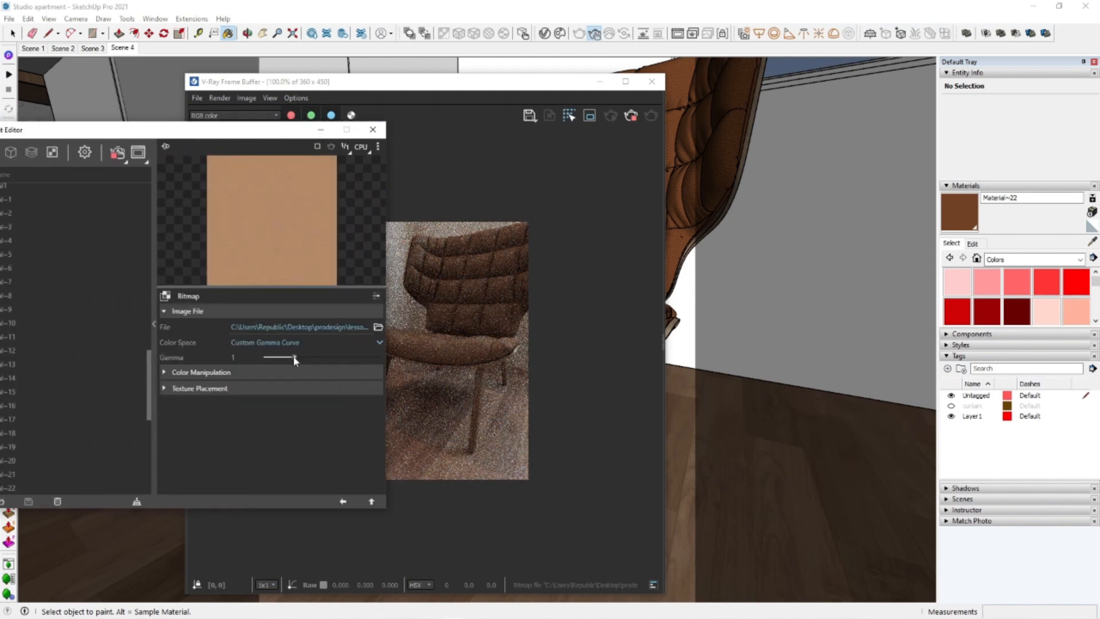
click(343, 502)
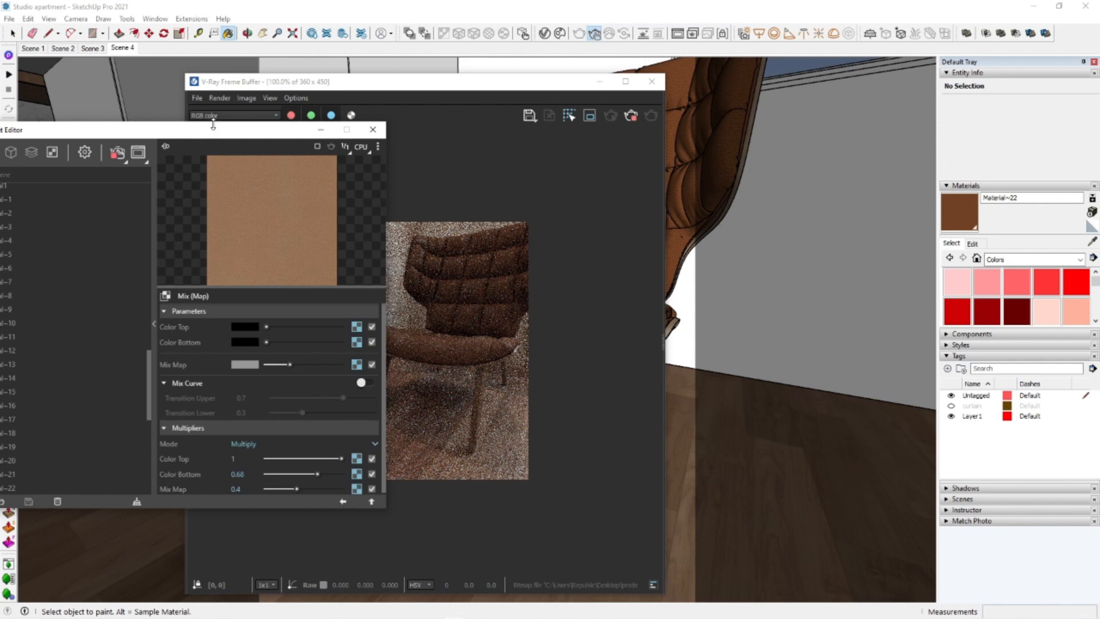
drag(212, 125, 927, 150)
scroll(541, 401, up, 1)
mouse_move(794, 562)
middle_down()
mouse_move(852, 542)
mouse_move(815, 543)
middle_up()
mouse_move(779, 113)
middle_down()
mouse_move(735, 187)
mouse_move(614, 250)
middle_up()
drag(936, 155, 898, 138)
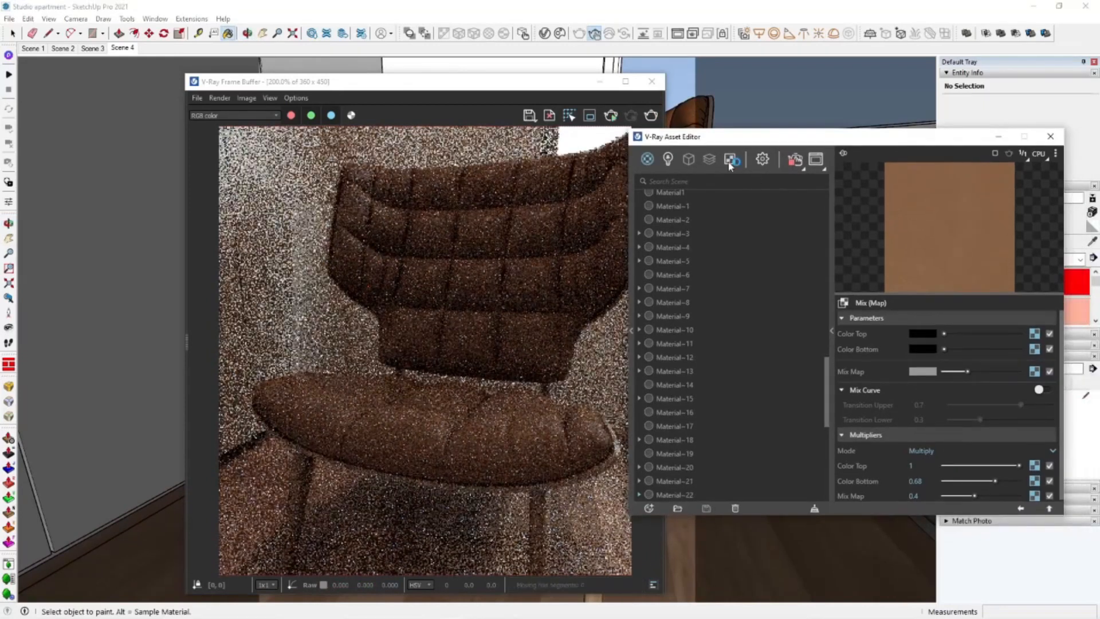
Set the render output size to 800 x 1000 and turn off interactive rendering
click(730, 161)
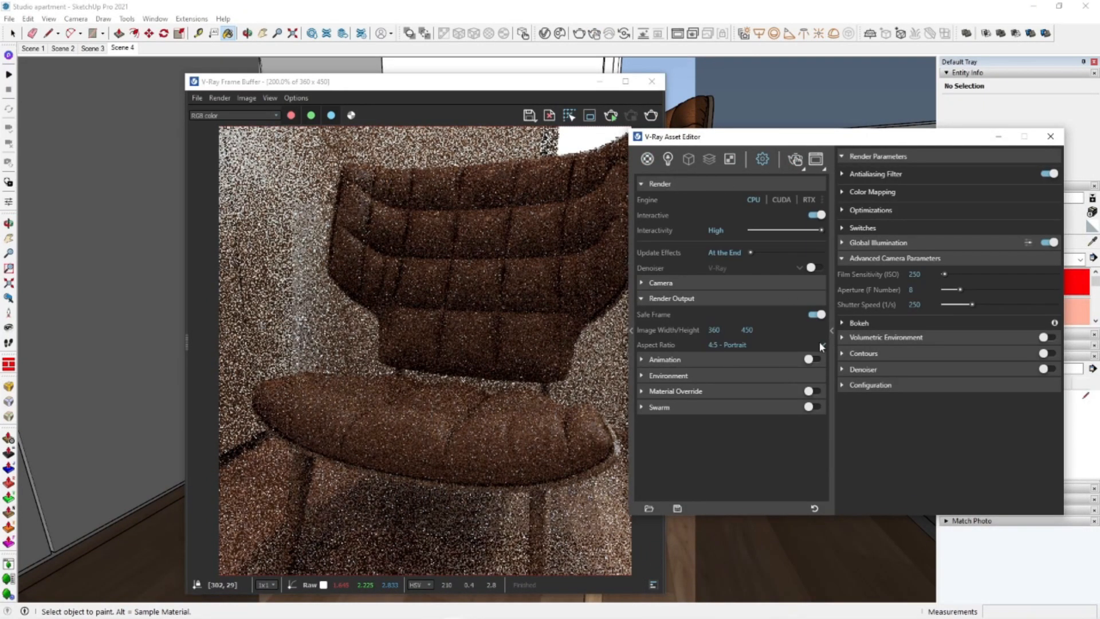
double_click(713, 329)
click(816, 215)
Set the light cache subdivisions to 1800 in the global illumination settings
click(955, 345)
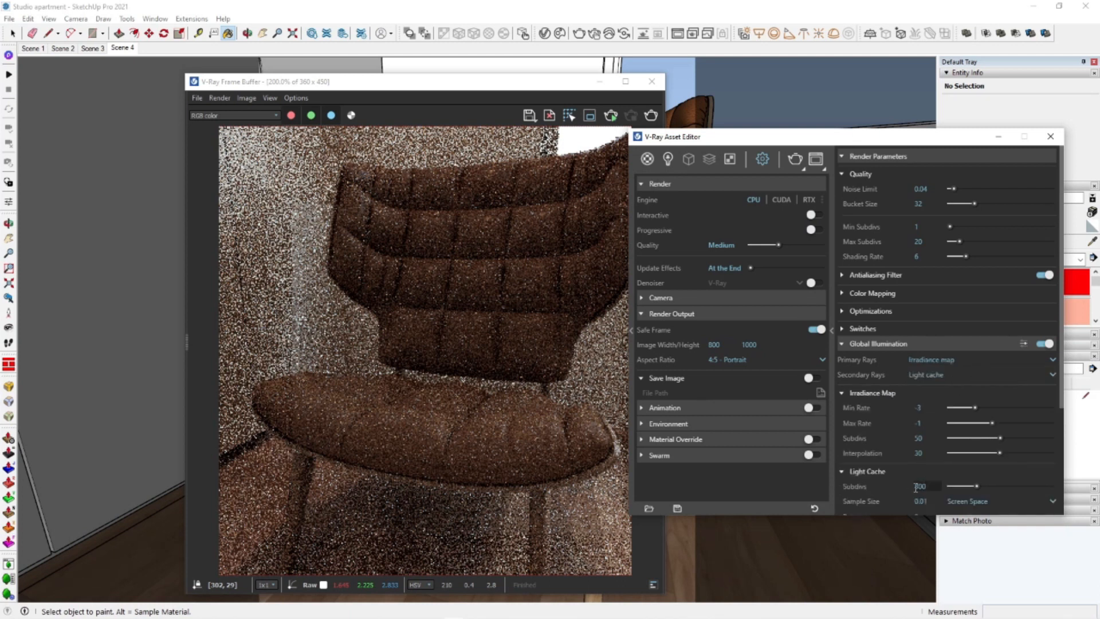
click(837, 491)
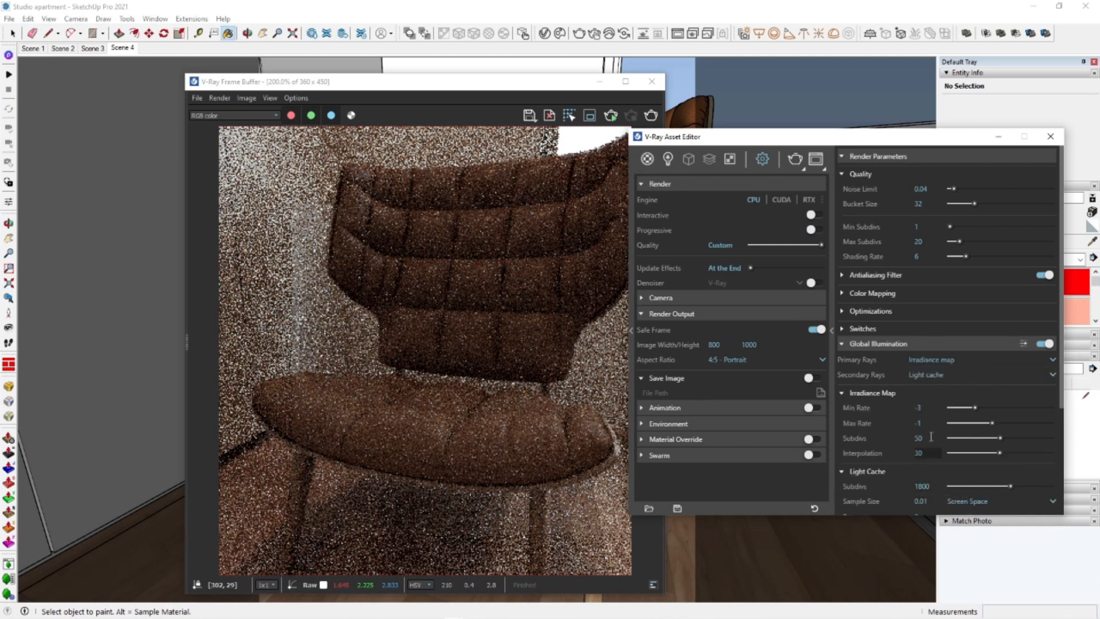
click(956, 345)
Switch the render engine to CUDA and enable the V-Ray denoiser with the Default preset
click(785, 202)
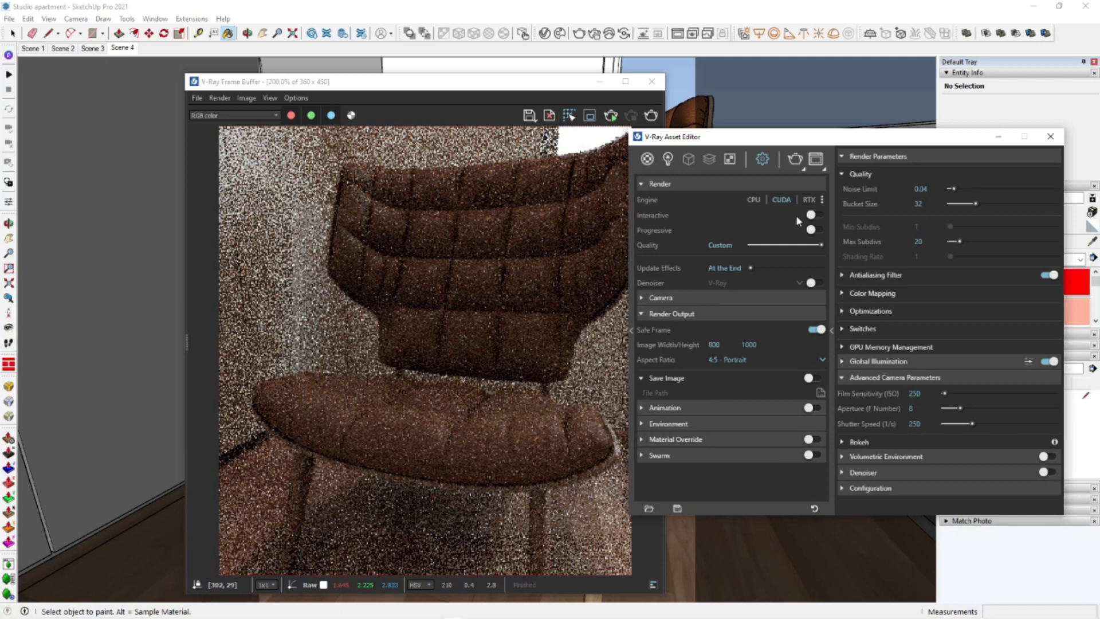
click(822, 199)
click(701, 210)
click(1051, 472)
scroll(994, 457, down, 2)
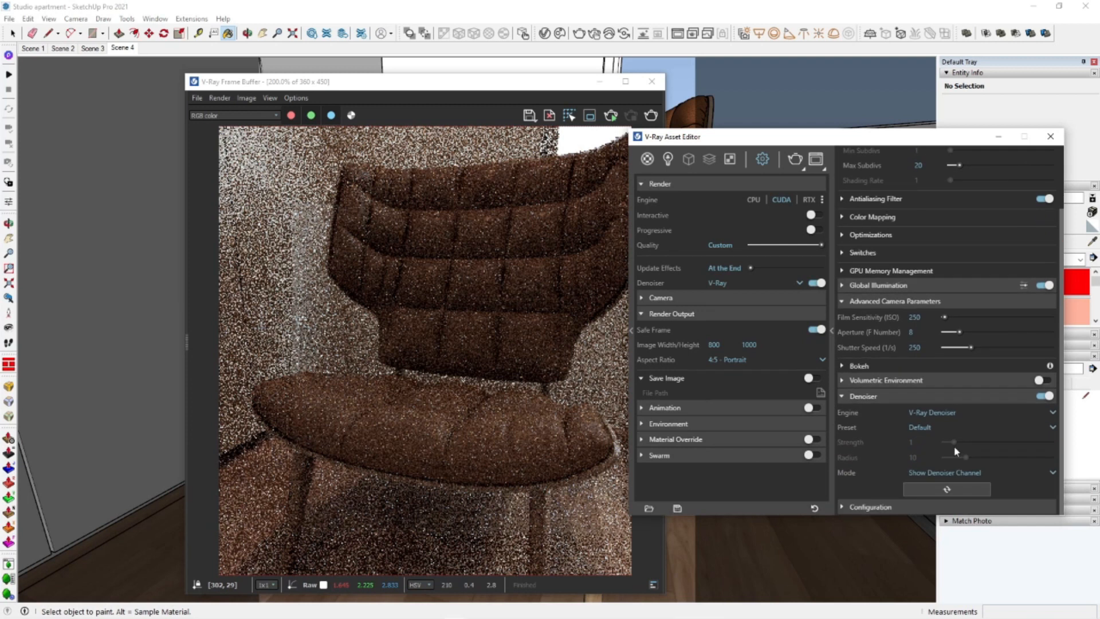
click(1052, 426)
click(1020, 396)
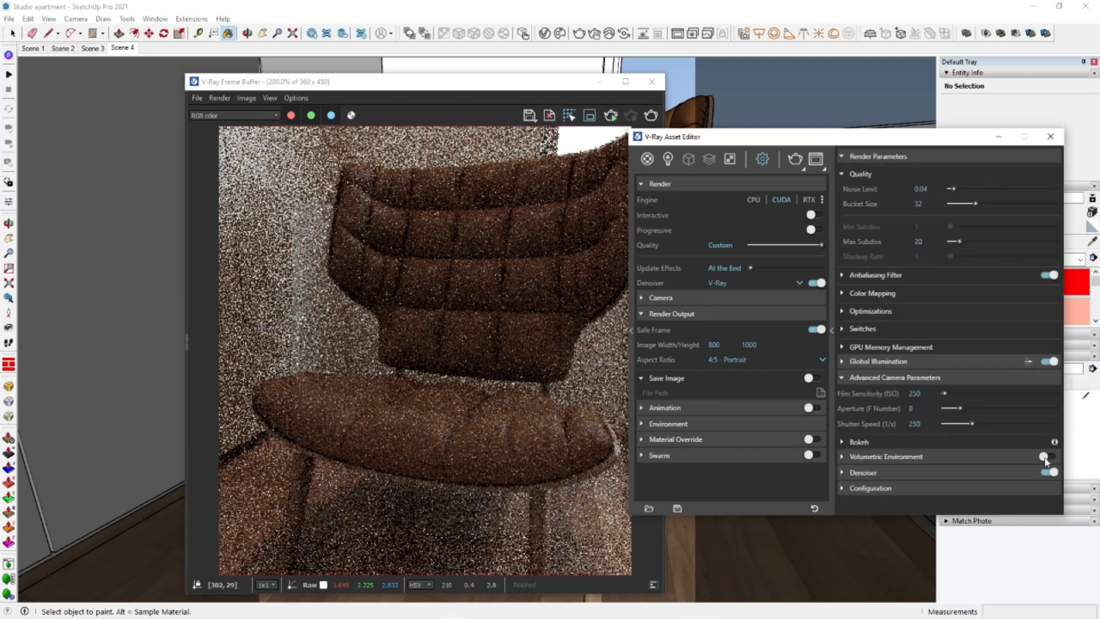
Render only a small region of the chair's backrest, examine the leather detail up close, and close the frame buffer
mouse_move(359, 242)
mouse_down()
mouse_move(395, 282)
mouse_move(451, 304)
mouse_up()
click(651, 115)
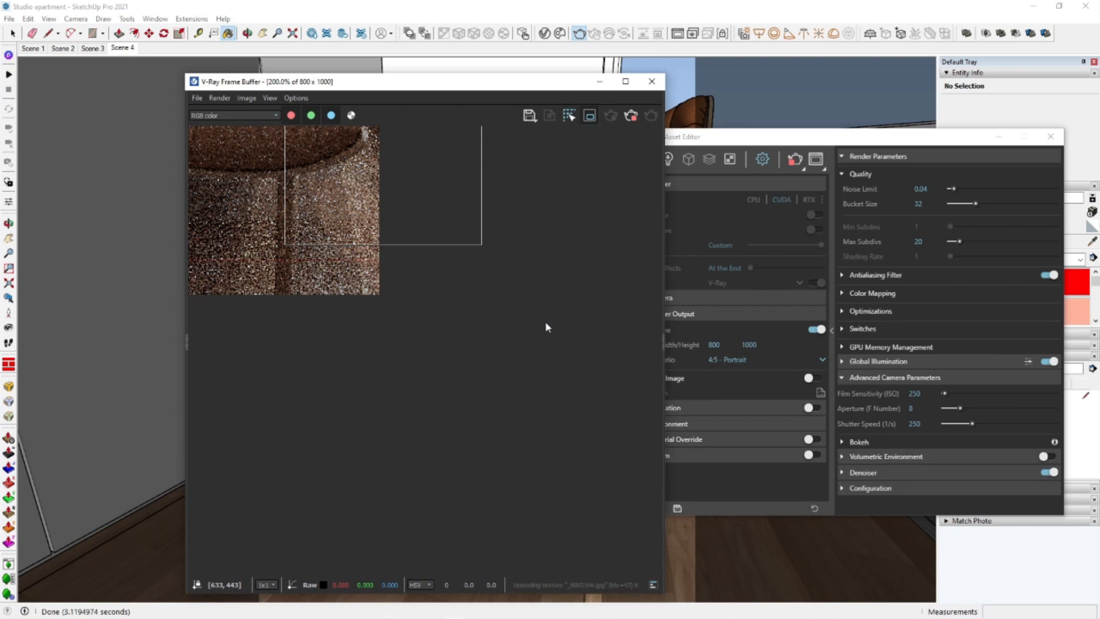
scroll(454, 378, down, 1)
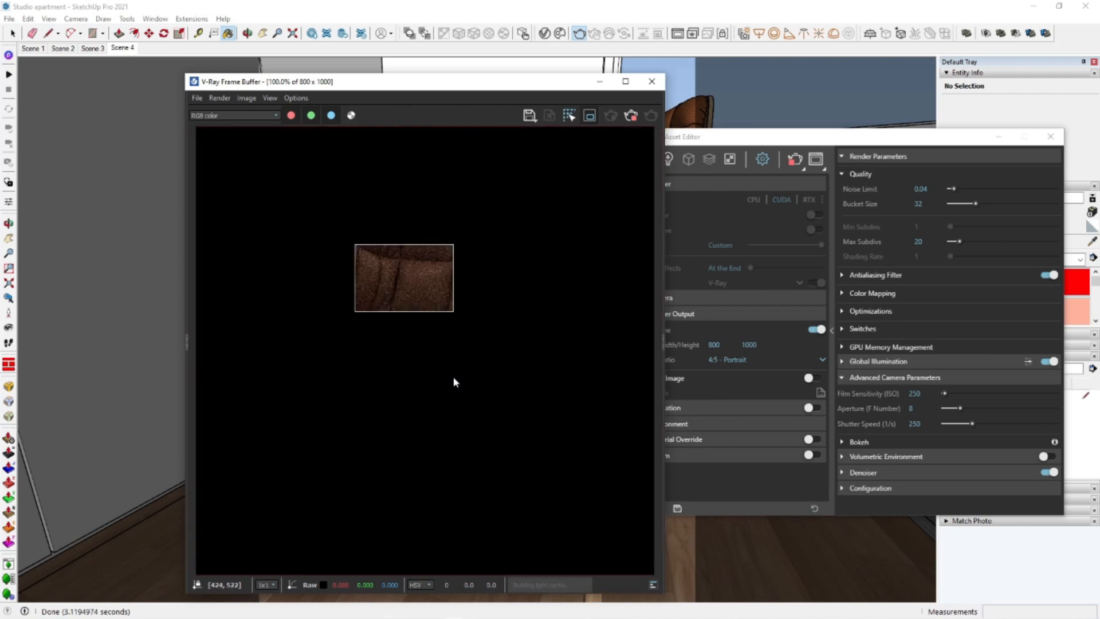
scroll(405, 263, up, 1)
scroll(403, 295, up, 1)
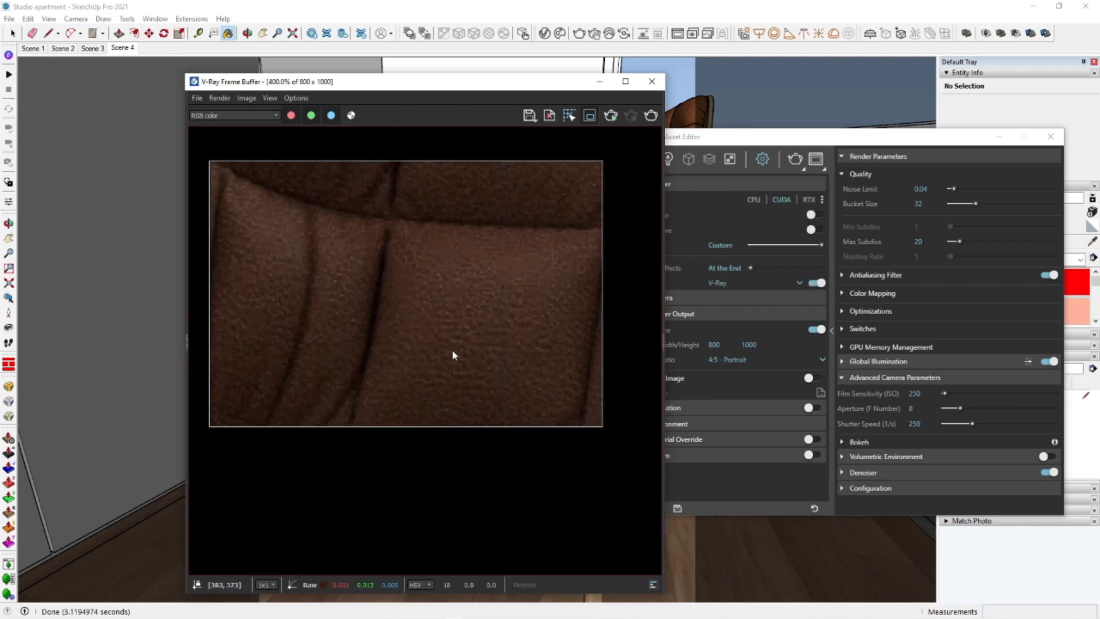
scroll(463, 343, down, 1)
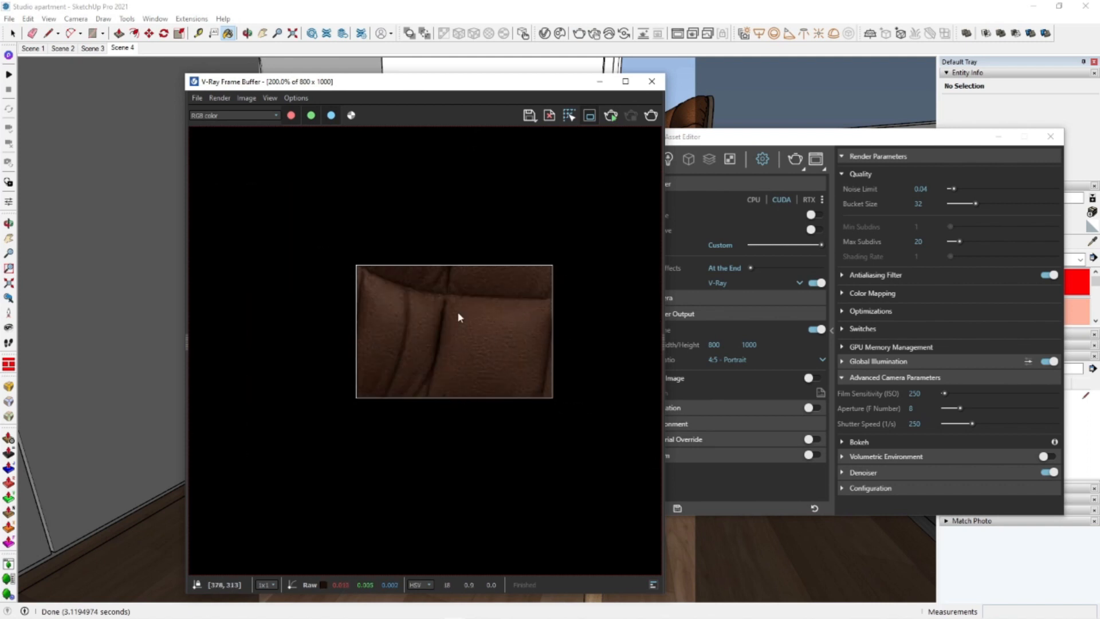
scroll(459, 317, down, 1)
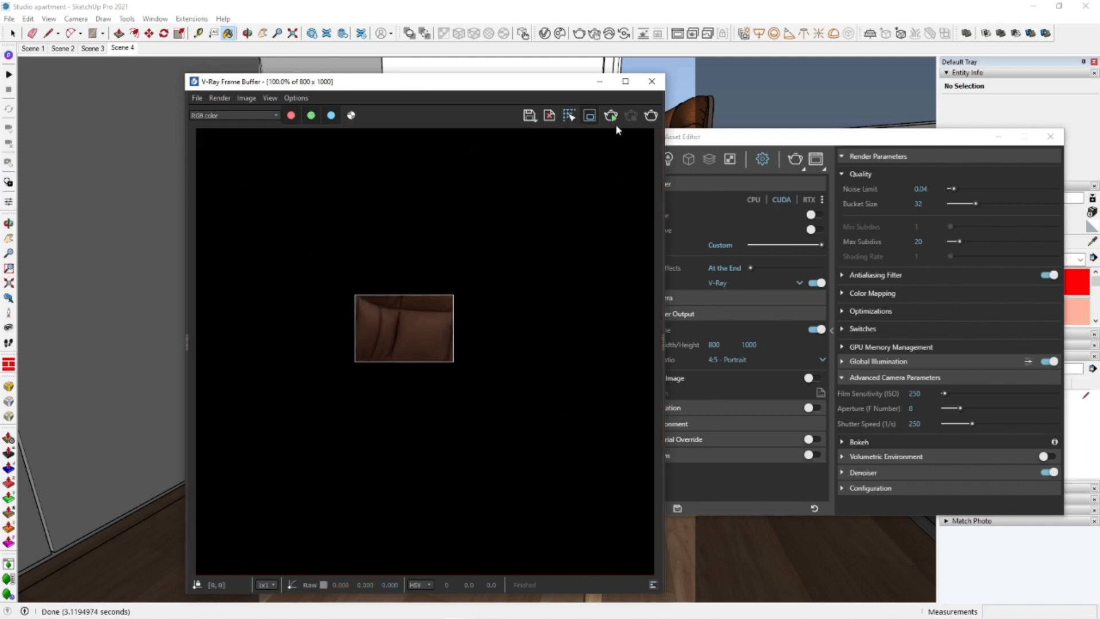
click(652, 81)
Turn interactive rendering back on and set the output size to 300 x 375 for the view of the sofa cushion
middle_drag(533, 456, 509, 456)
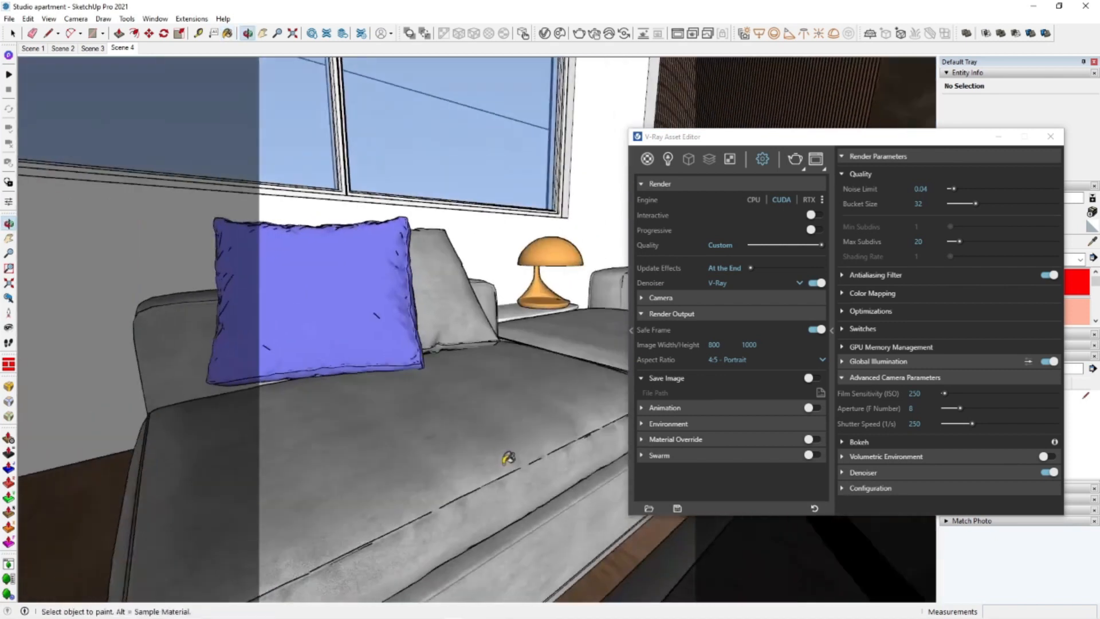
click(815, 215)
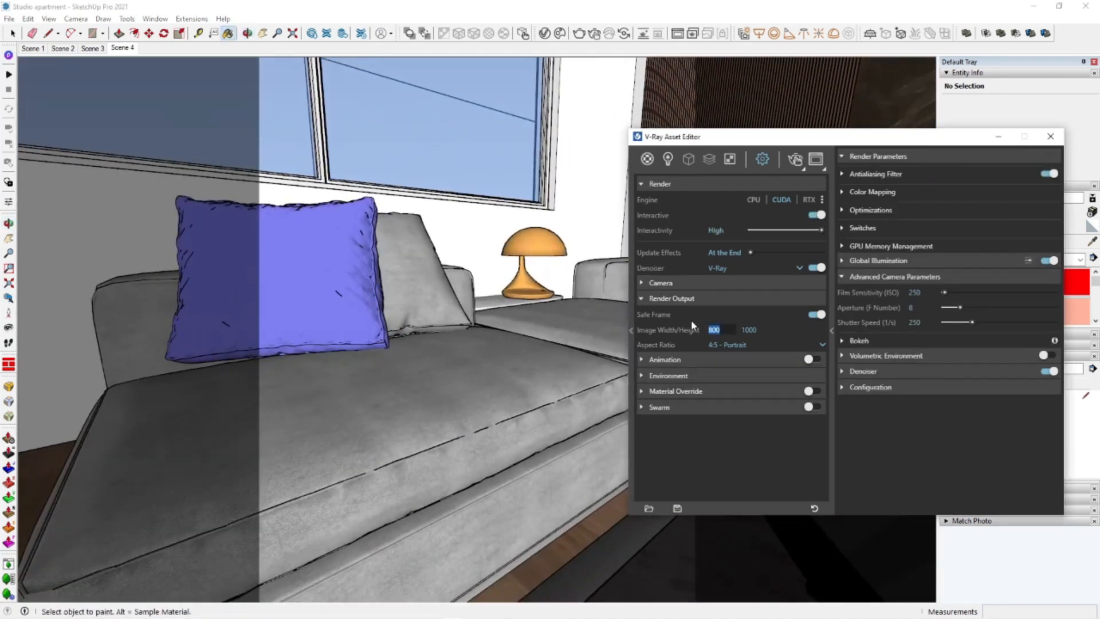
click(1050, 136)
middle_drag(443, 382, 504, 352)
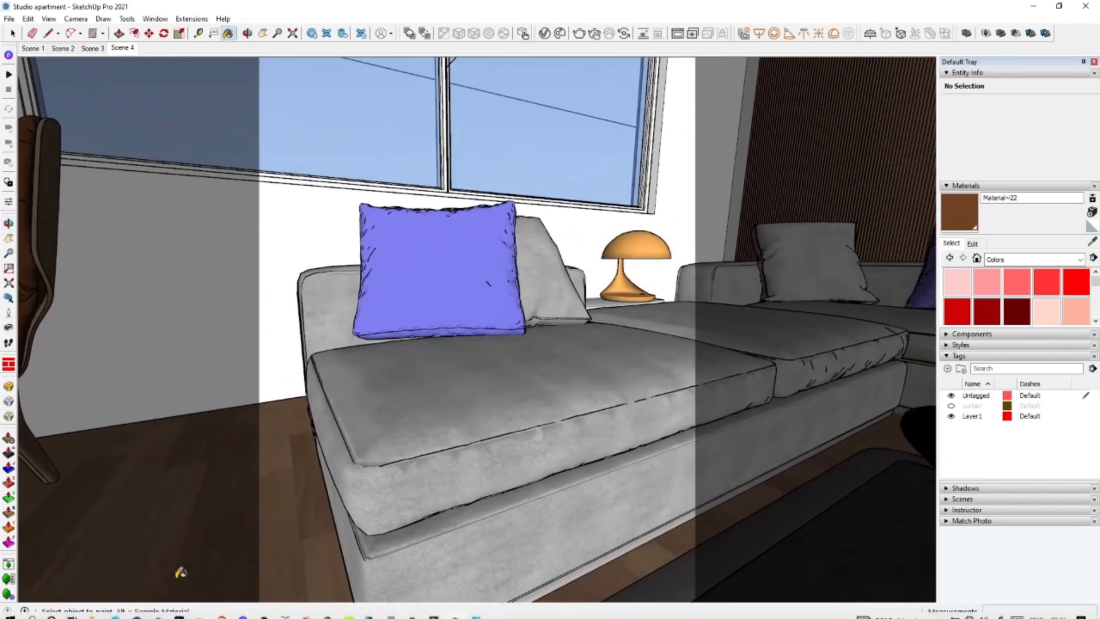
In File Explorer, open the sofa's 293\maps folder inside lesson 05 Studio apartment and copy its path
click(102, 617)
click(682, 195)
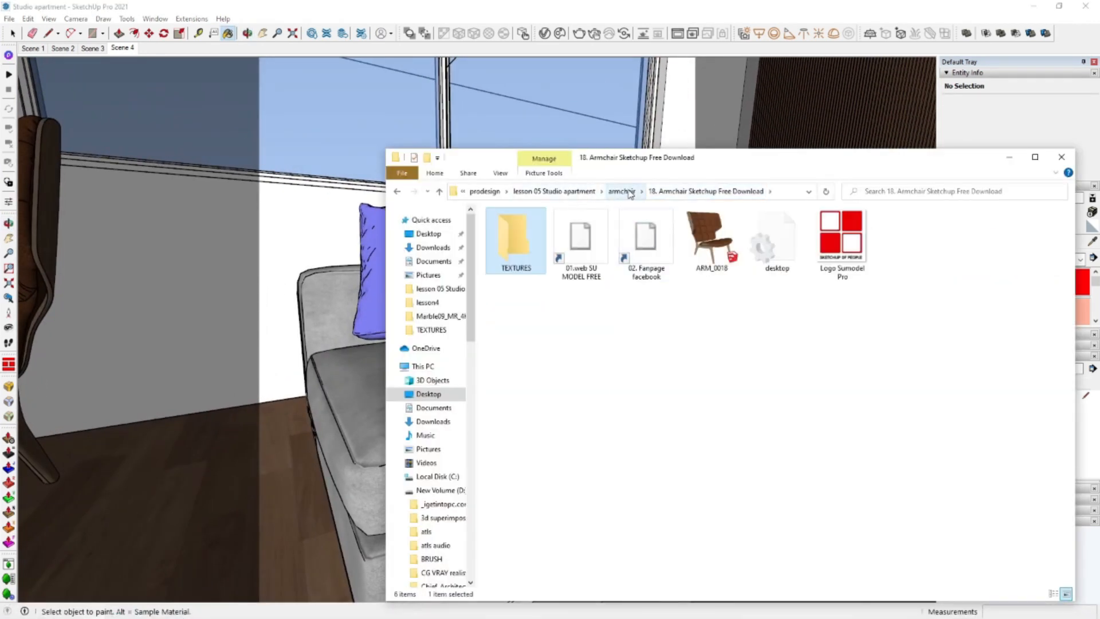
click(625, 192)
click(629, 192)
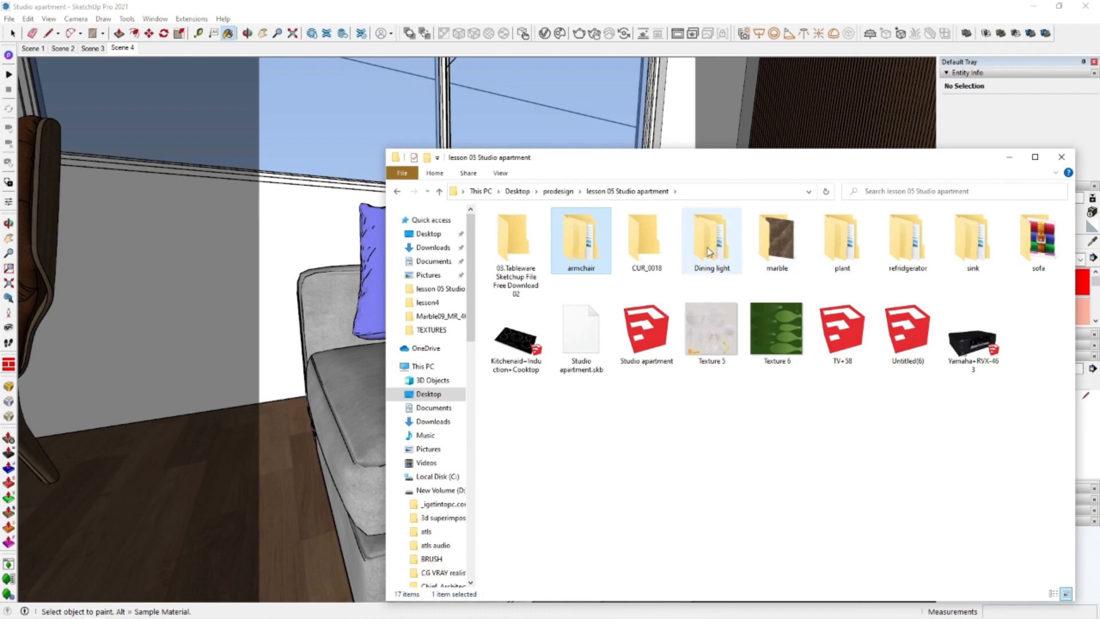
double_click(1031, 238)
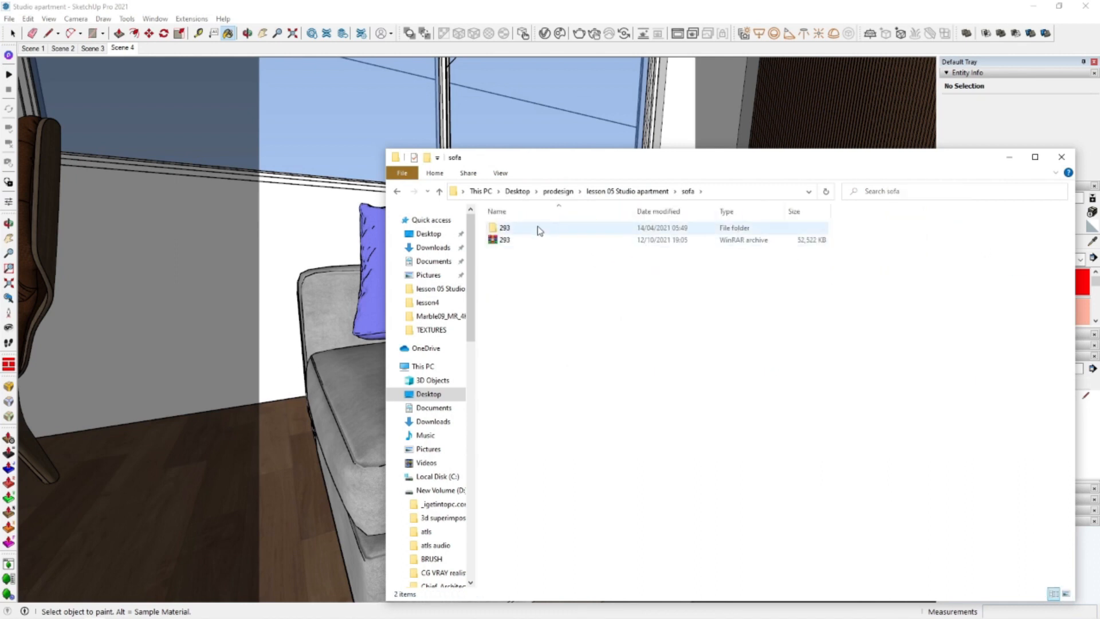
double_click(537, 229)
click(745, 192)
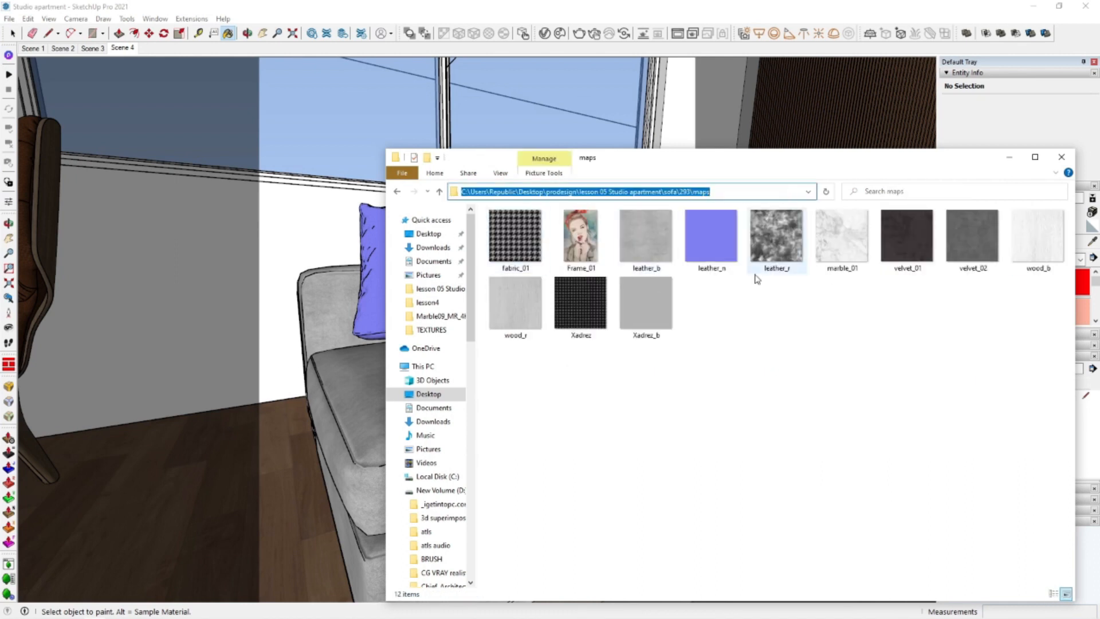
click(750, 395)
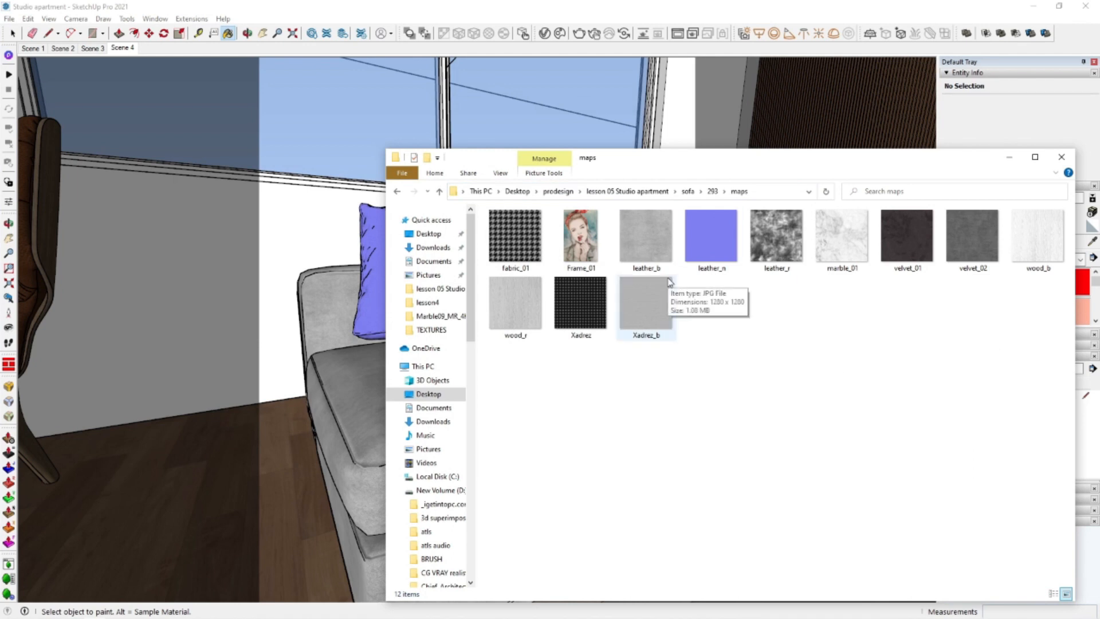
click(785, 193)
key(ctrl+c)
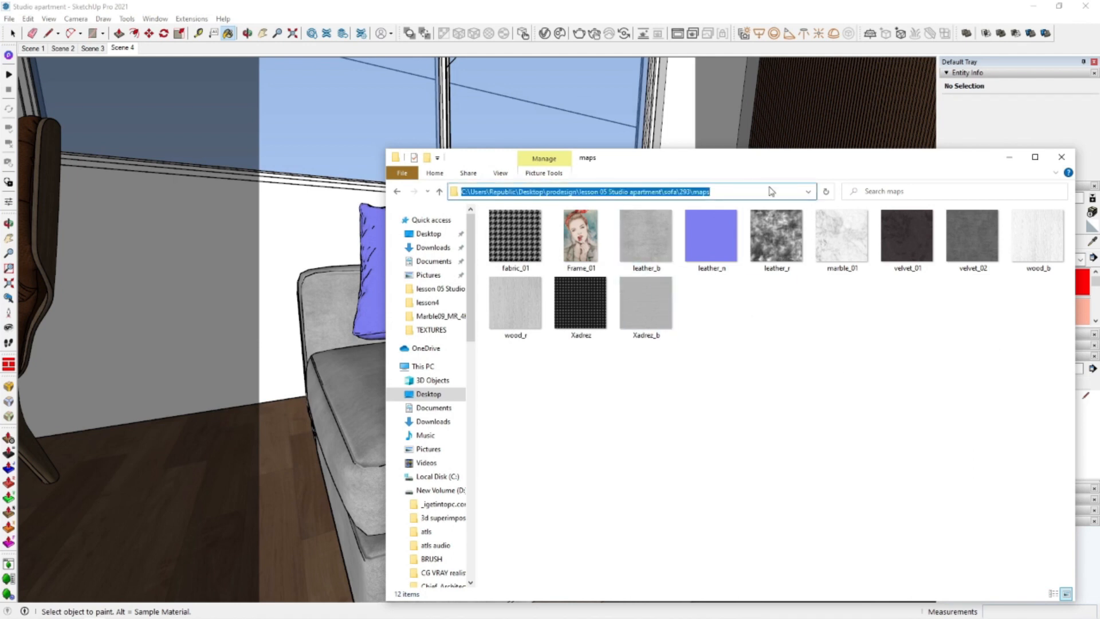
In the V-Ray Asset Editor, sample the purple cushion's material and open its missing bitmap texture
click(544, 32)
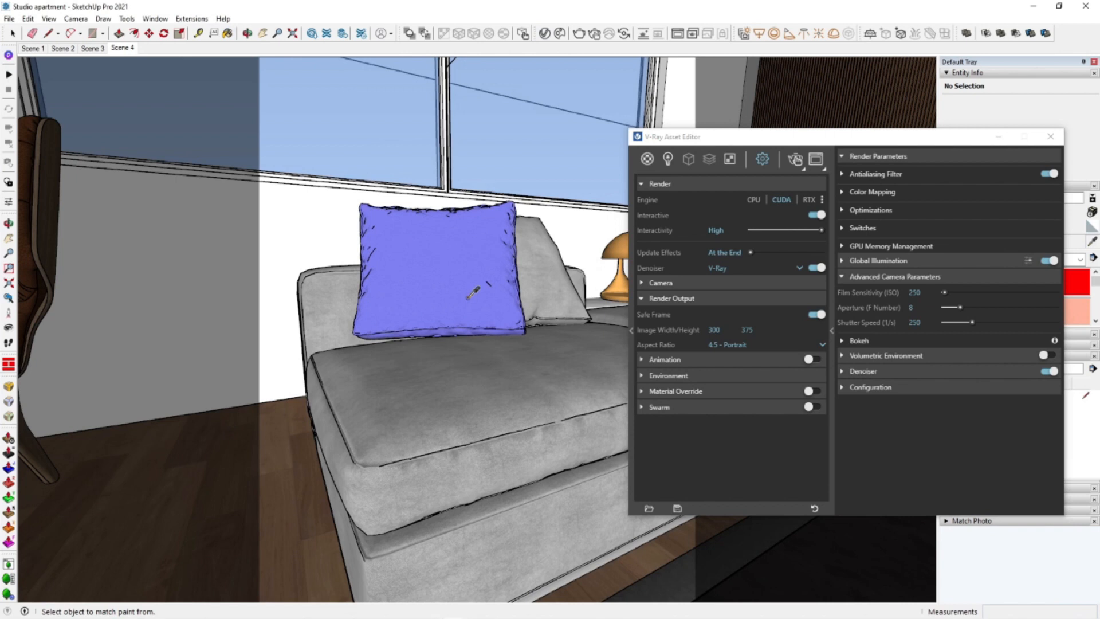
alt+click(466, 290)
click(1034, 351)
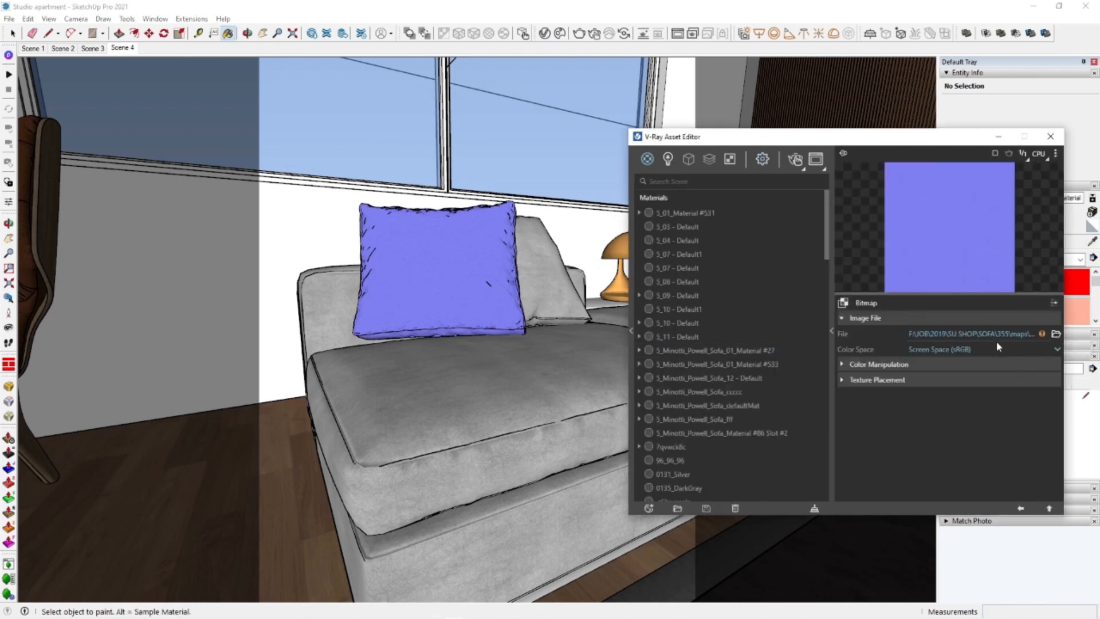
Preview the Xadrez_b texture from the sofa maps folder in File Explorer at full size
click(94, 609)
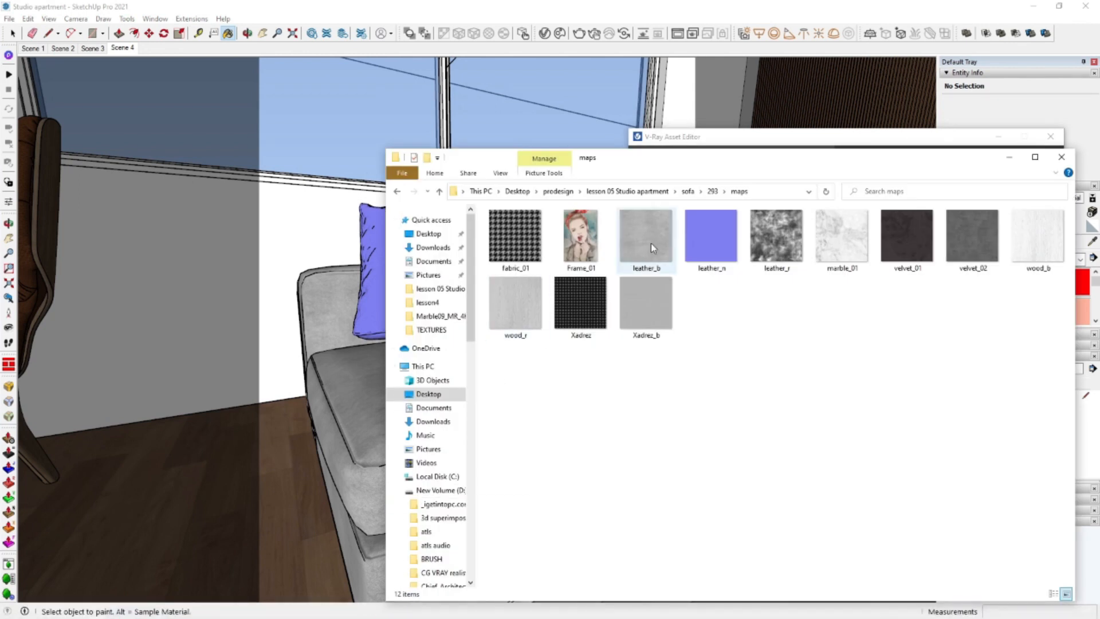
drag(647, 166, 640, 186)
double_click(641, 332)
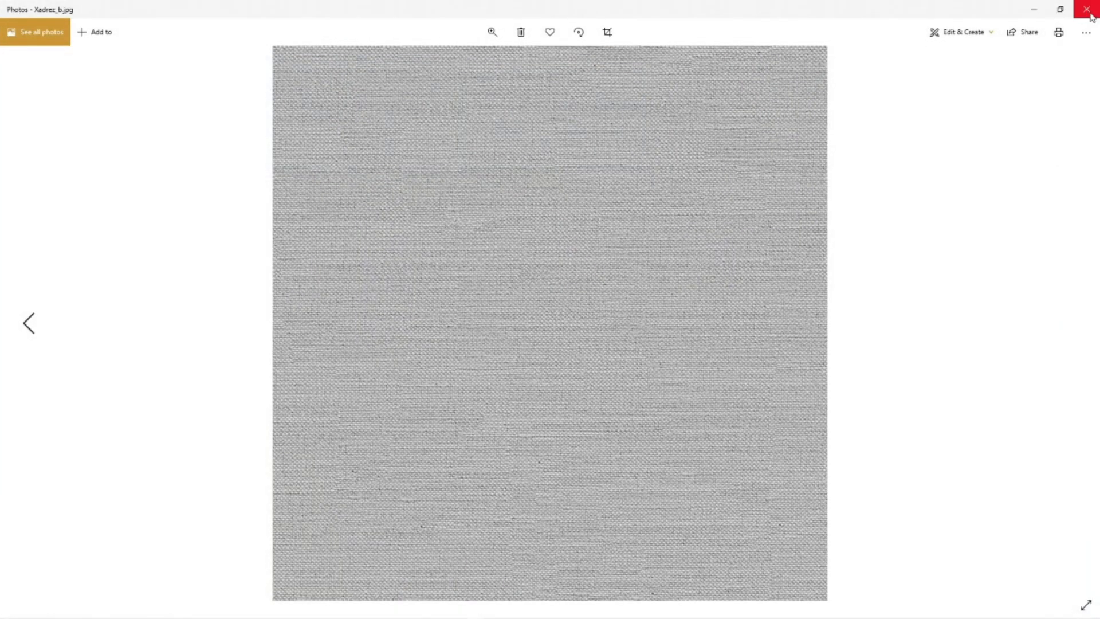
click(1088, 10)
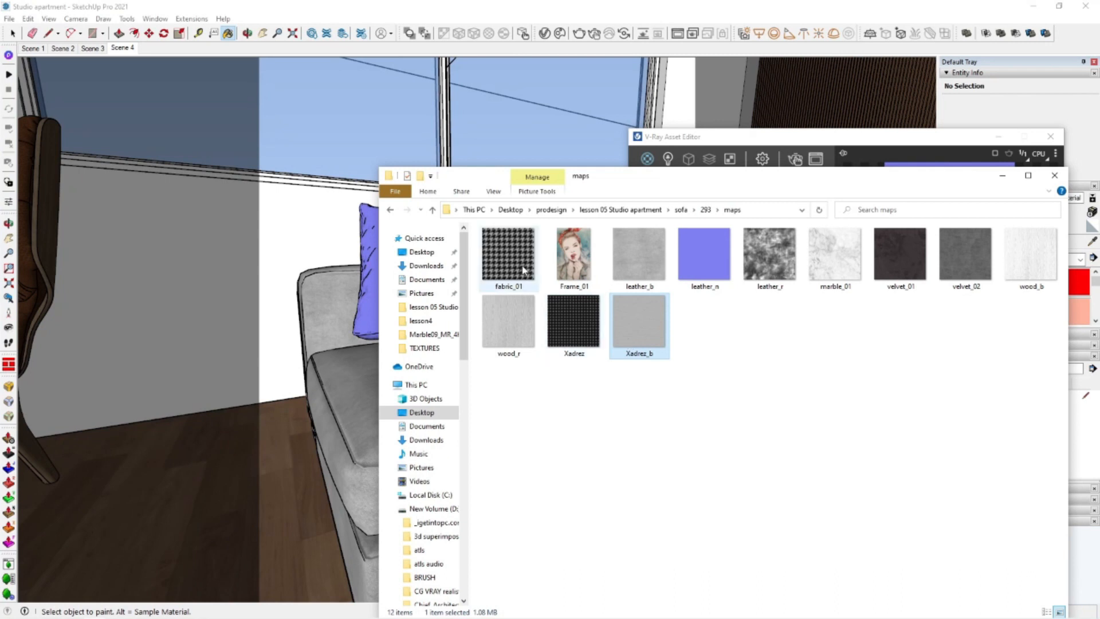
mouse_move(660, 179)
mouse_down()
mouse_move(741, 397)
mouse_move(747, 381)
mouse_up()
Run an interactive render of the purple cushion and examine its surface and seam up close
scroll(457, 280, up, 7)
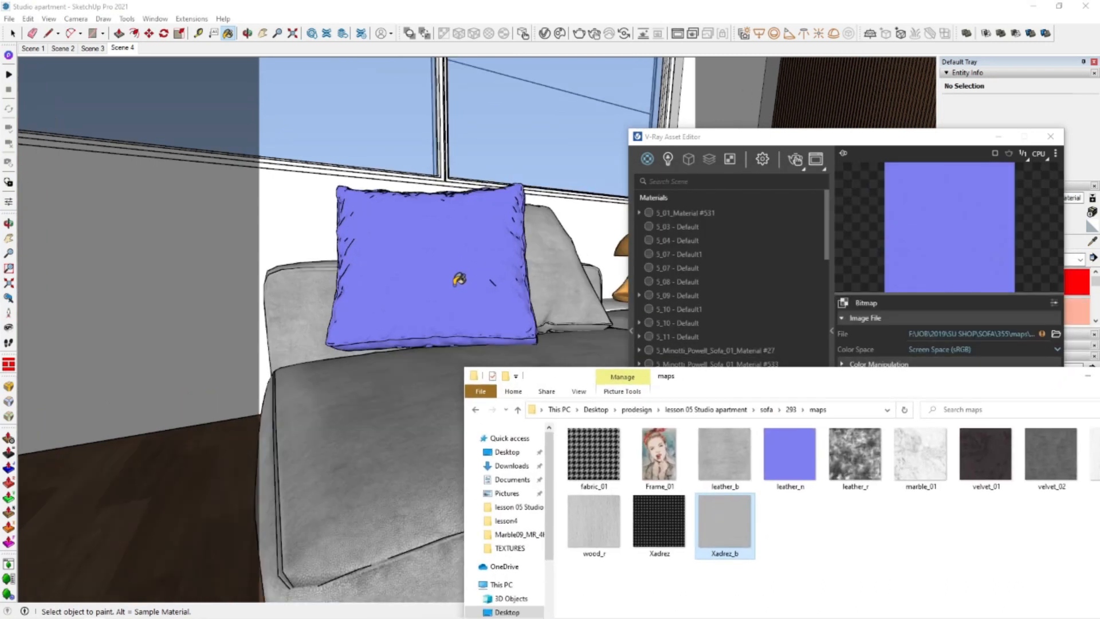
middle_drag(457, 282, 453, 283)
scroll(453, 283, down, 8)
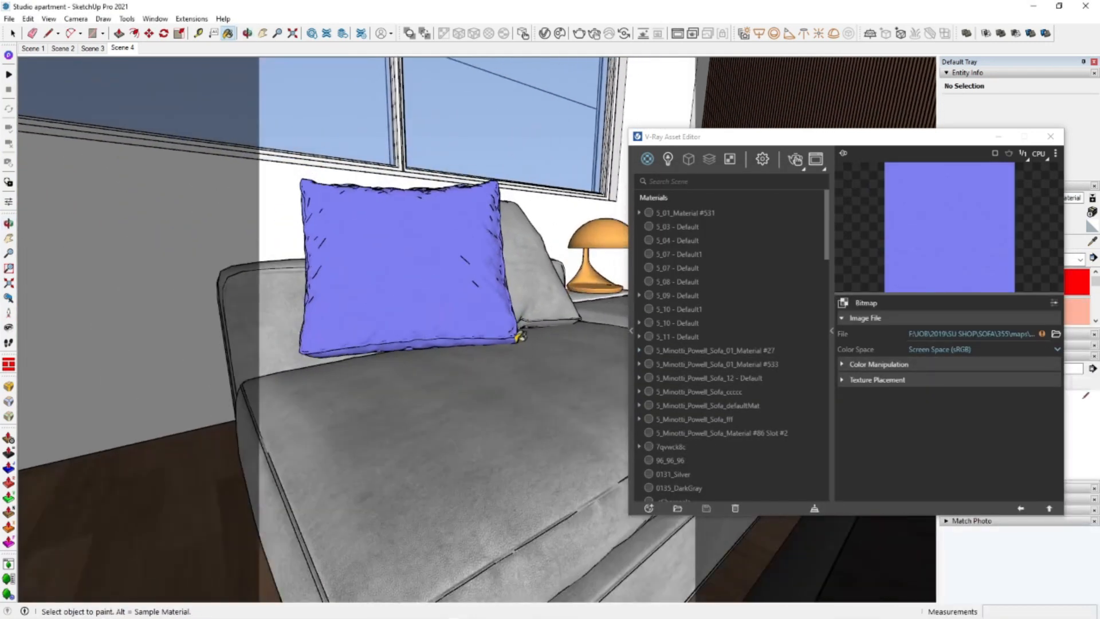
middle_drag(518, 336, 462, 315)
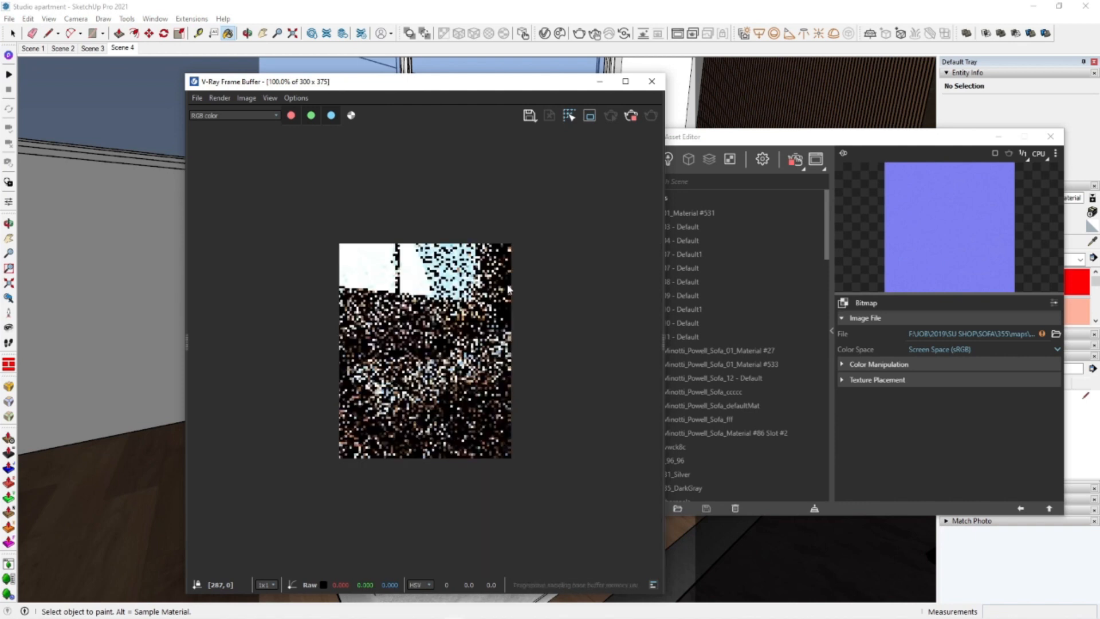
drag(399, 84, 715, 87)
scroll(338, 323, up, 3)
mouse_move(401, 273)
middle_down()
mouse_move(496, 335)
mouse_move(527, 338)
middle_up()
middle_drag(351, 301, 456, 294)
scroll(432, 361, up, 4)
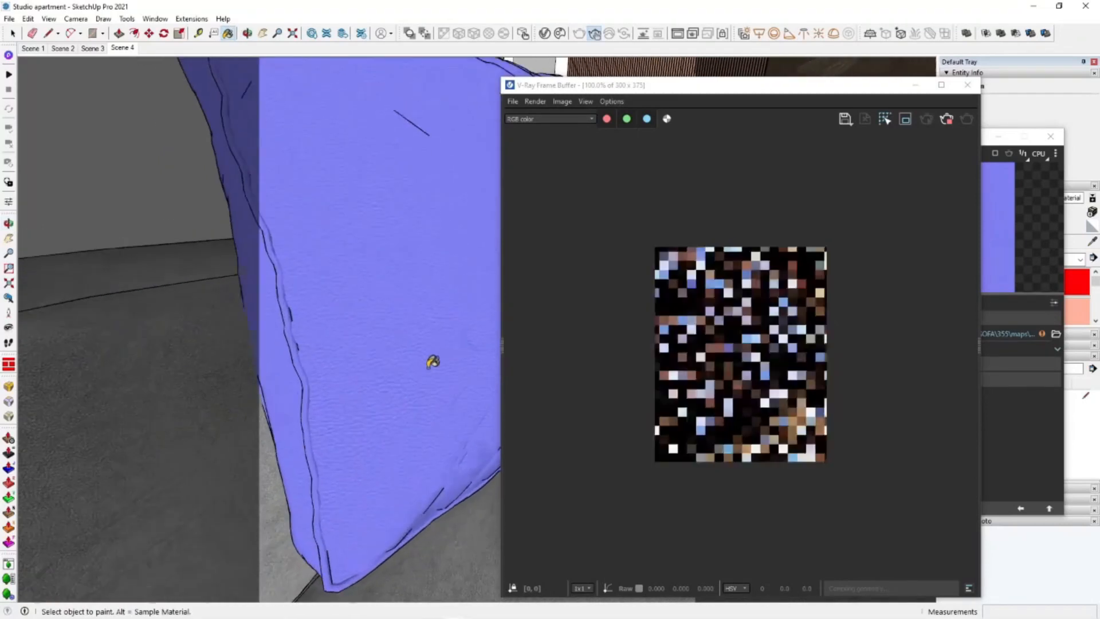
mouse_move(425, 378)
middle_down()
mouse_move(364, 329)
mouse_move(476, 266)
mouse_move(482, 325)
middle_up()
key(b)
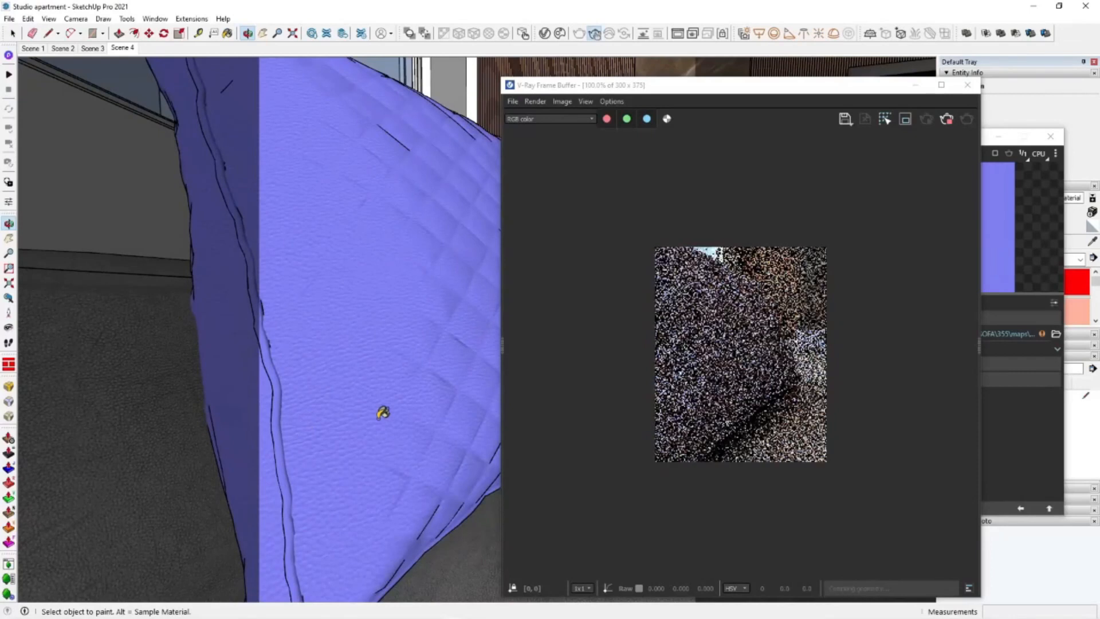
middle_drag(363, 418, 413, 367)
drag(844, 93, 704, 111)
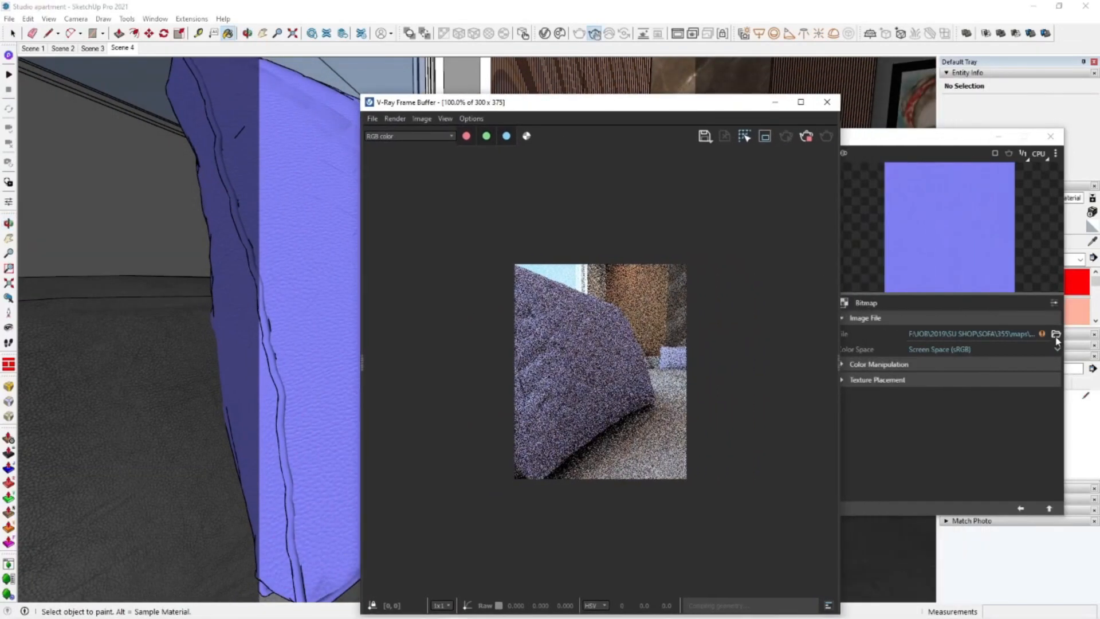
Close the render window and browse to the sofa's 293\maps folder for the purple cushion's missing bitmap
click(827, 102)
click(1056, 333)
click(875, 176)
key(ctrl+v)
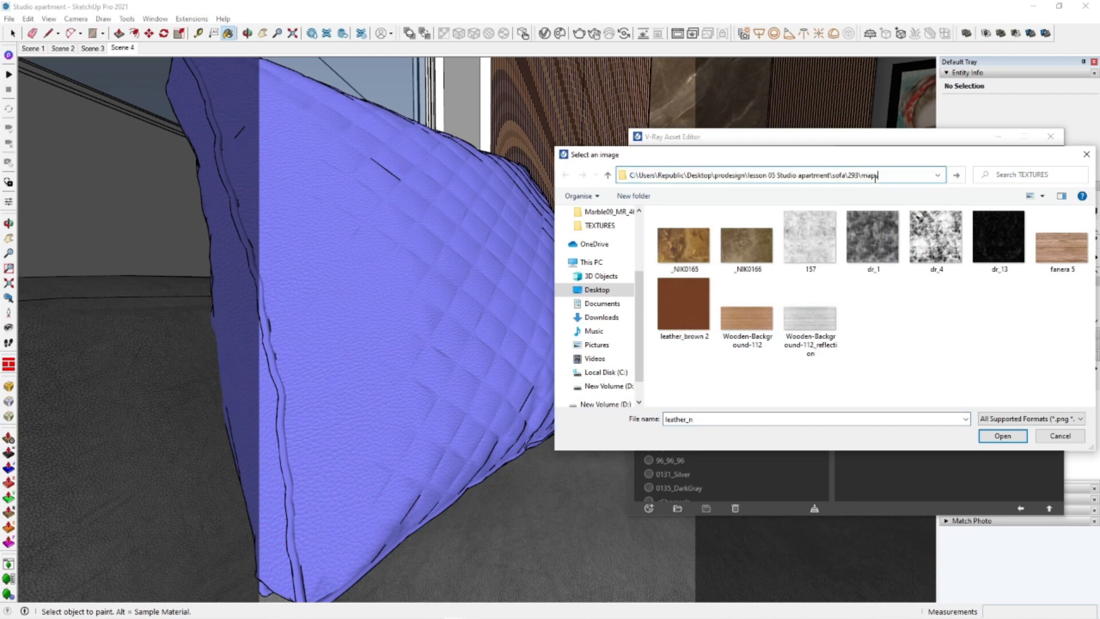
key(Return)
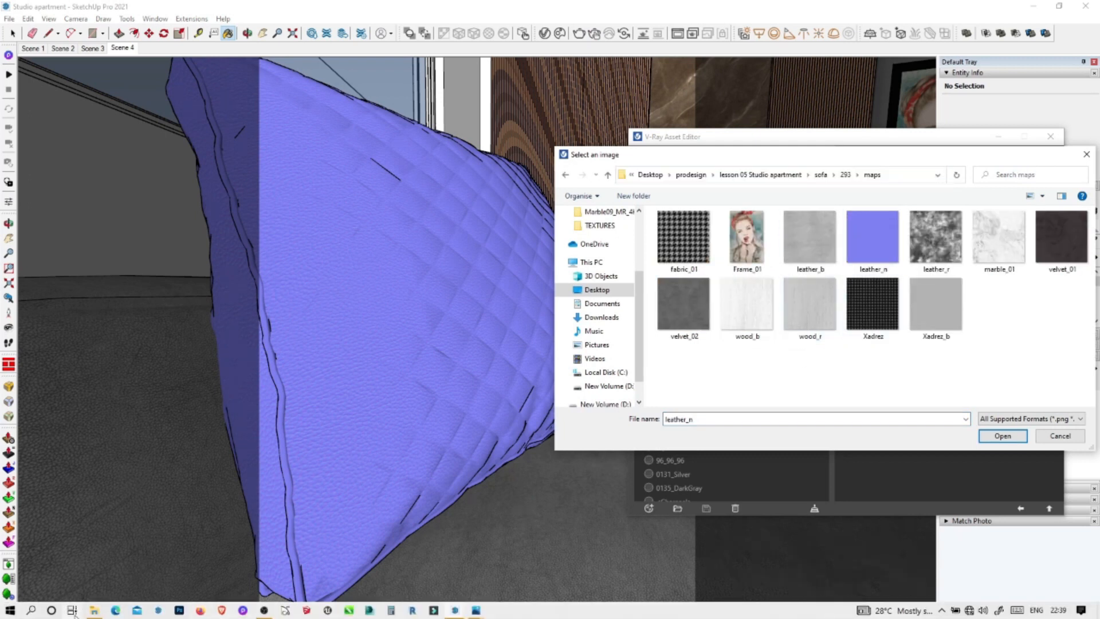
Preview the Xadrez texture from the sofa maps folder in File Explorer at full size
click(94, 611)
double_click(671, 524)
key(alt+F4)
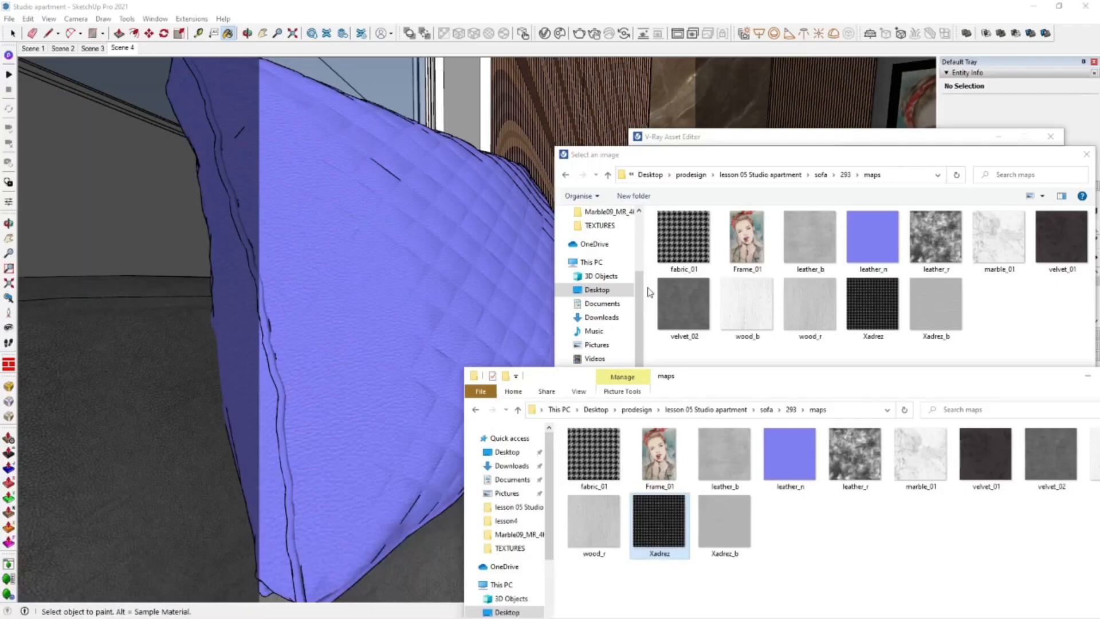
Examine the leather grain on the grey cushion and compare it with the purple cushion on the sofa
shift+middle_drag(478, 248, 211, 270)
scroll(266, 393, down, 5)
mouse_move(265, 394)
middle_down()
mouse_move(191, 370)
mouse_move(150, 457)
mouse_move(192, 350)
mouse_move(263, 380)
mouse_move(213, 416)
mouse_move(304, 378)
middle_up()
scroll(191, 371, up, 3)
scroll(304, 374, up, 6)
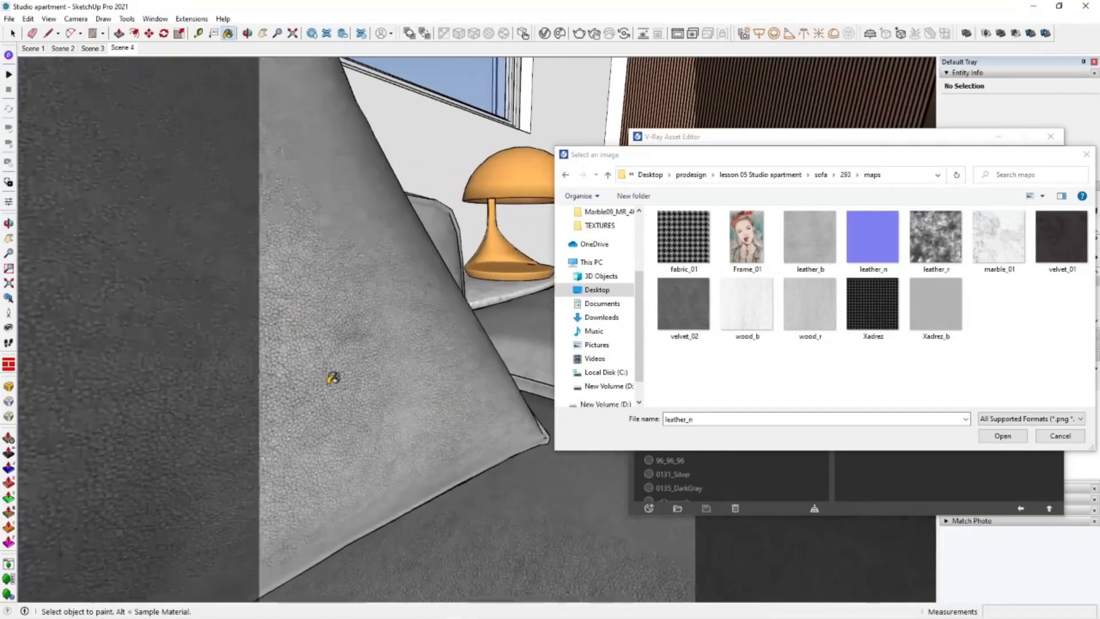
scroll(318, 366, down, 1)
scroll(318, 366, down, 3)
shift+middle_drag(435, 365, 488, 398)
scroll(488, 398, down, 3)
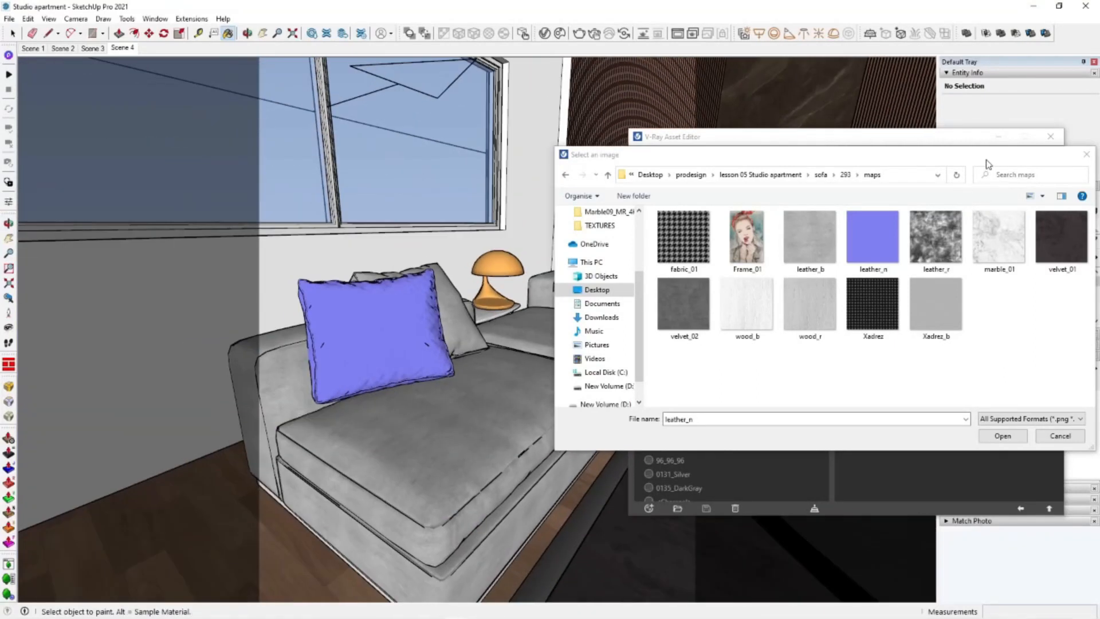
Leave the image selection without choosing a file and view the leather_b texture at full size
click(453, 537)
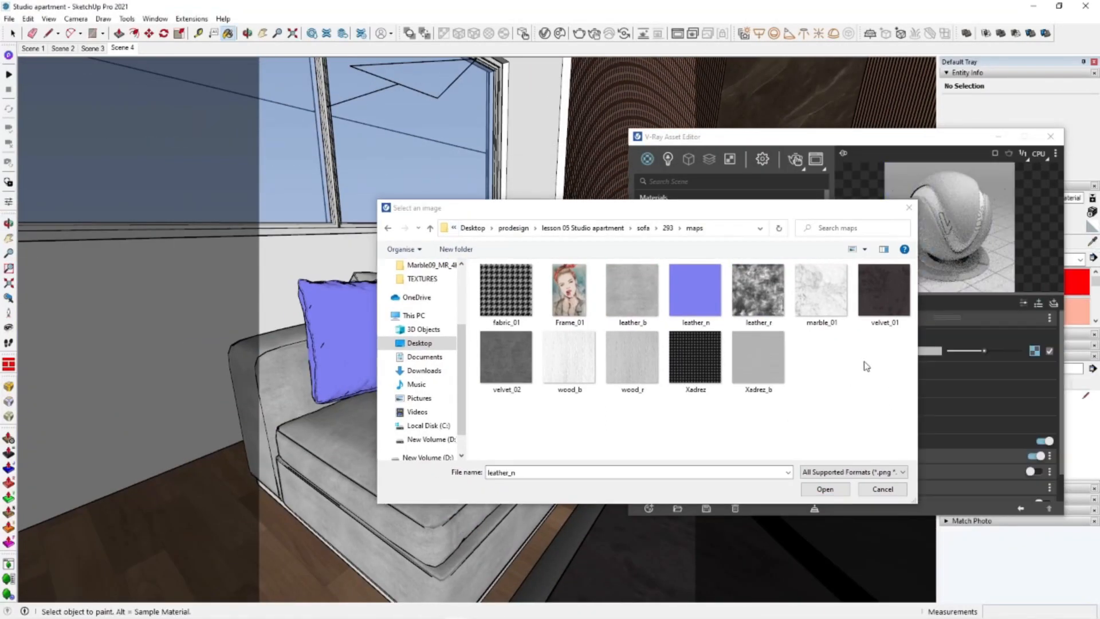
click(913, 139)
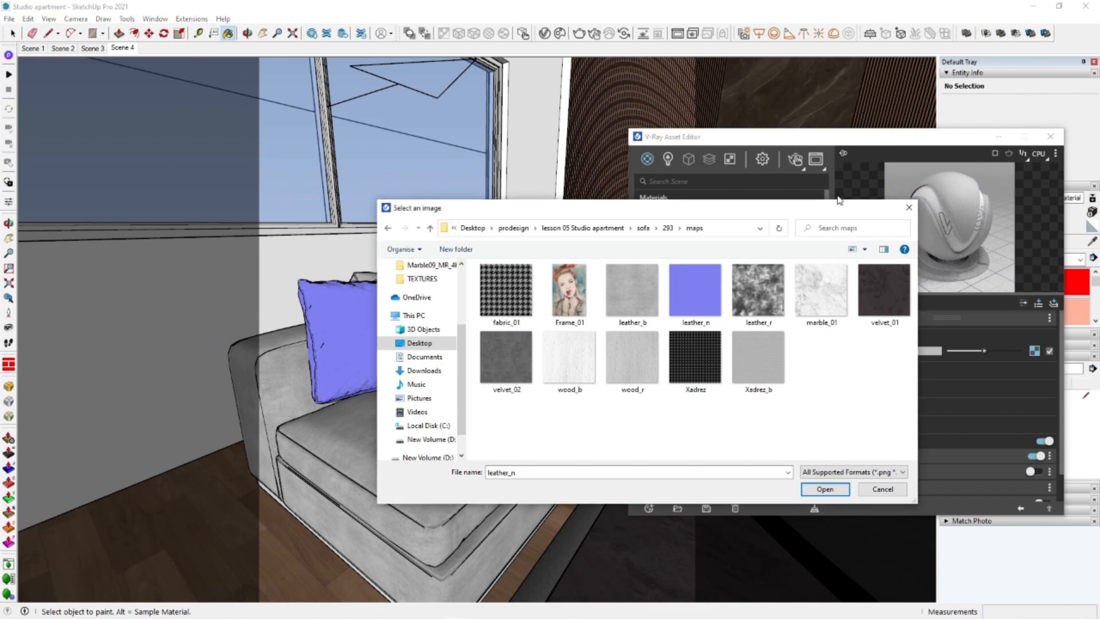
click(909, 209)
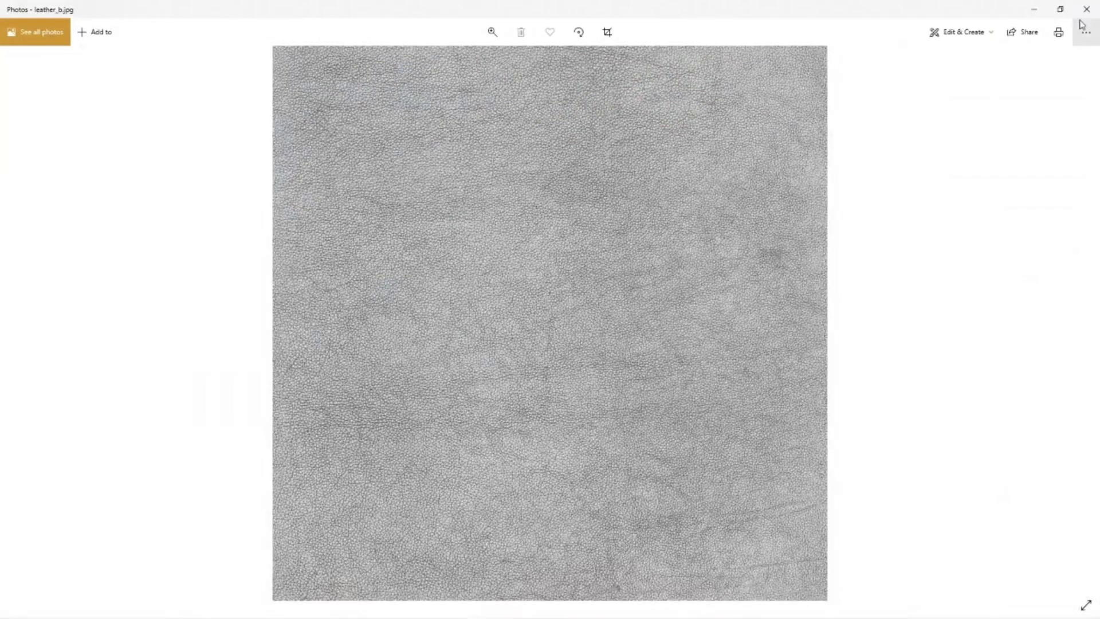
click(1087, 9)
Sample the purple cushion's material from the model for editing in the V-Ray Asset Editor
scroll(305, 457, up, 8)
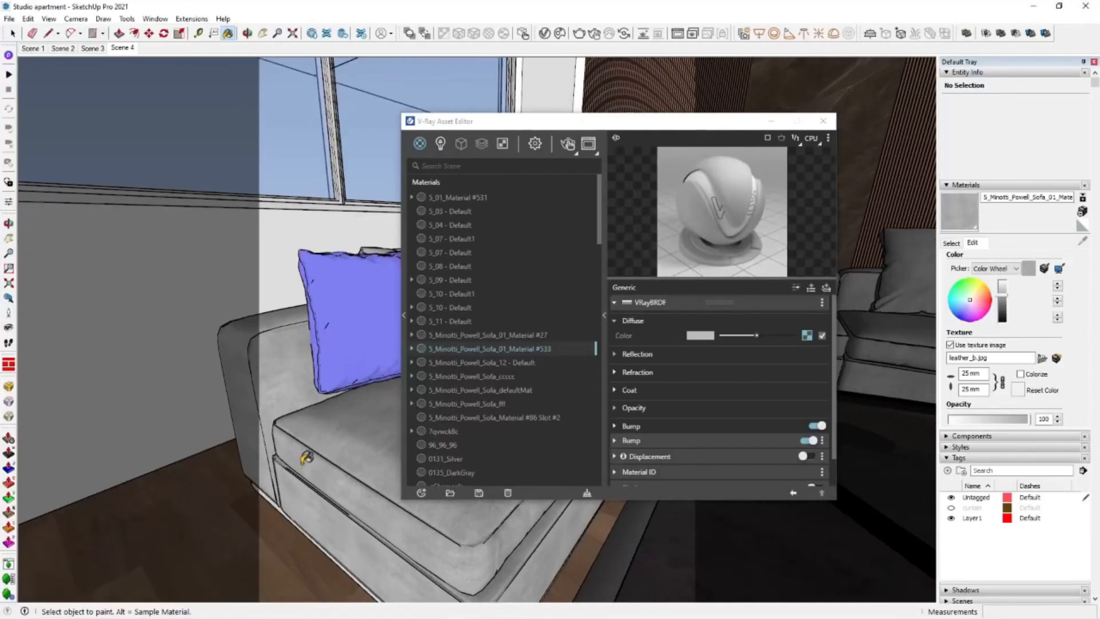
shift+middle_drag(351, 507, 348, 549)
scroll(290, 342, down, 3)
shift+middle_drag(290, 341, 298, 445)
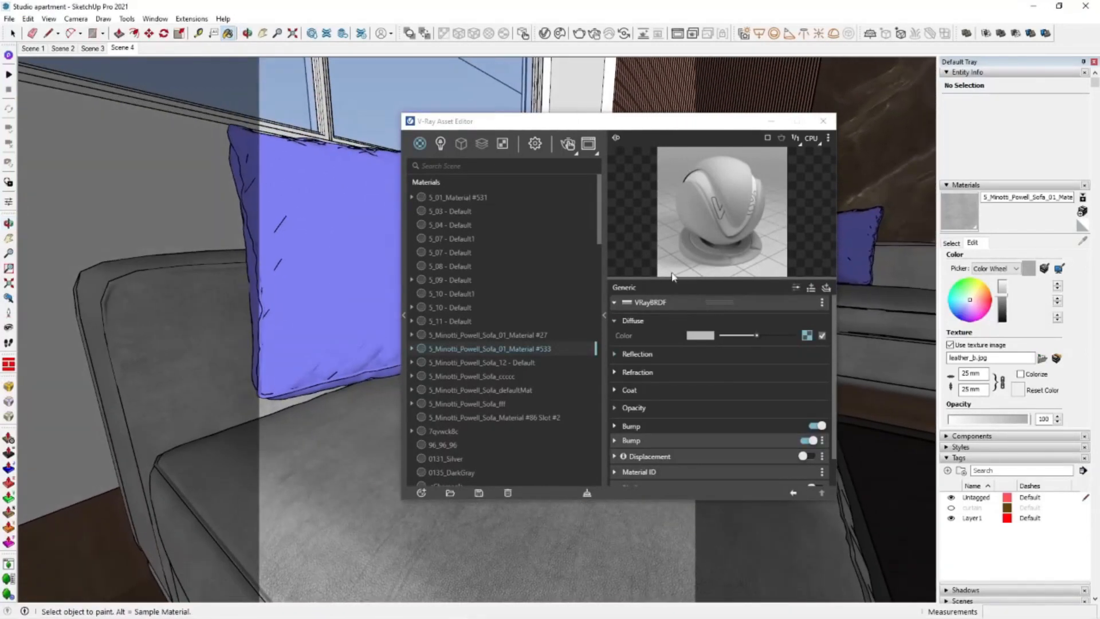
click(950, 244)
click(332, 234)
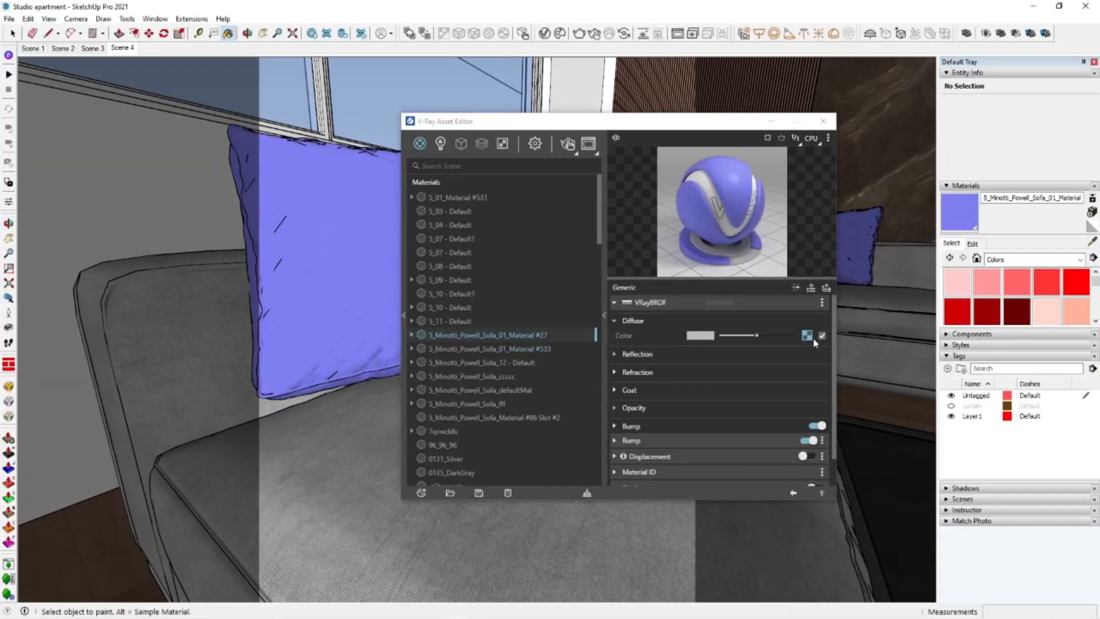
Relink the purple cushion material's diffuse bitmap to Xadrez_b in the sofa's 293\maps folder
click(808, 336)
click(823, 318)
click(712, 165)
key(ctrl+v)
key(Return)
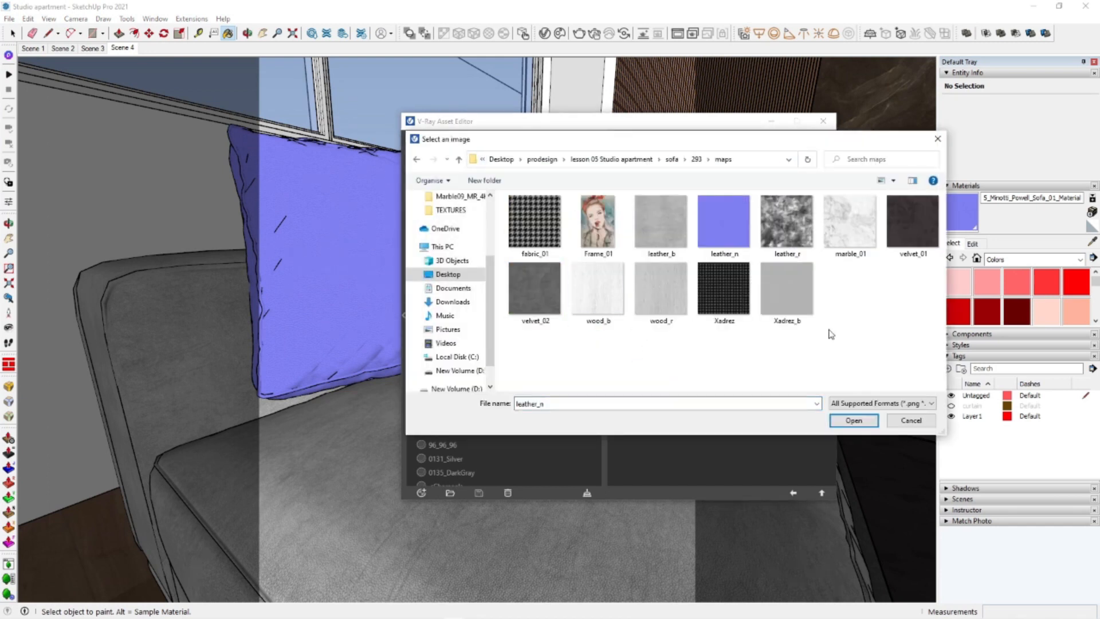
click(798, 296)
click(854, 420)
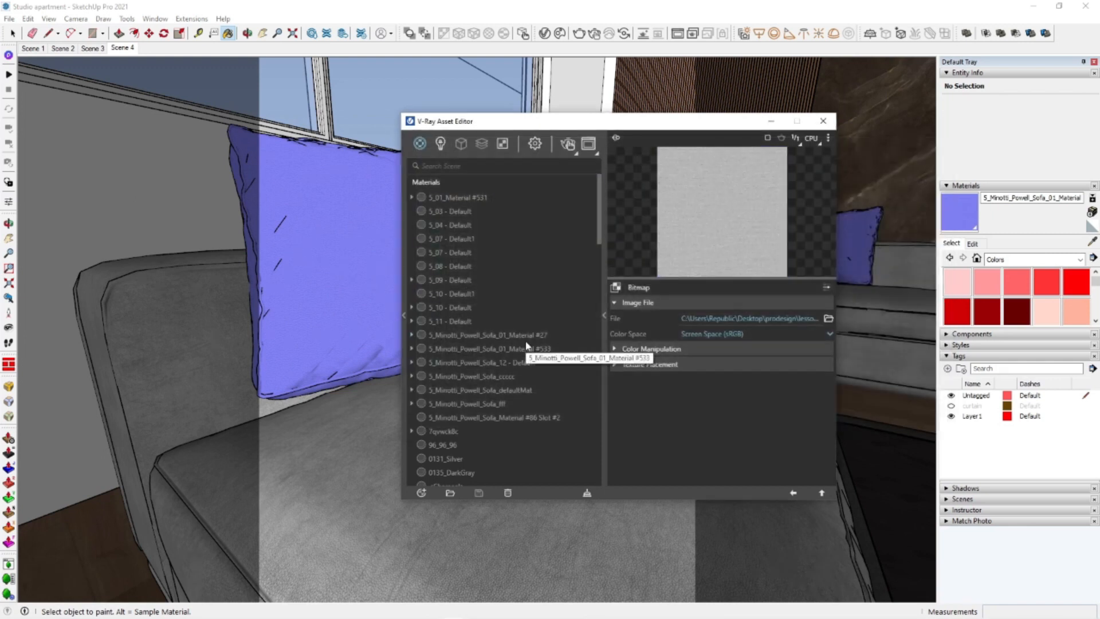
click(793, 494)
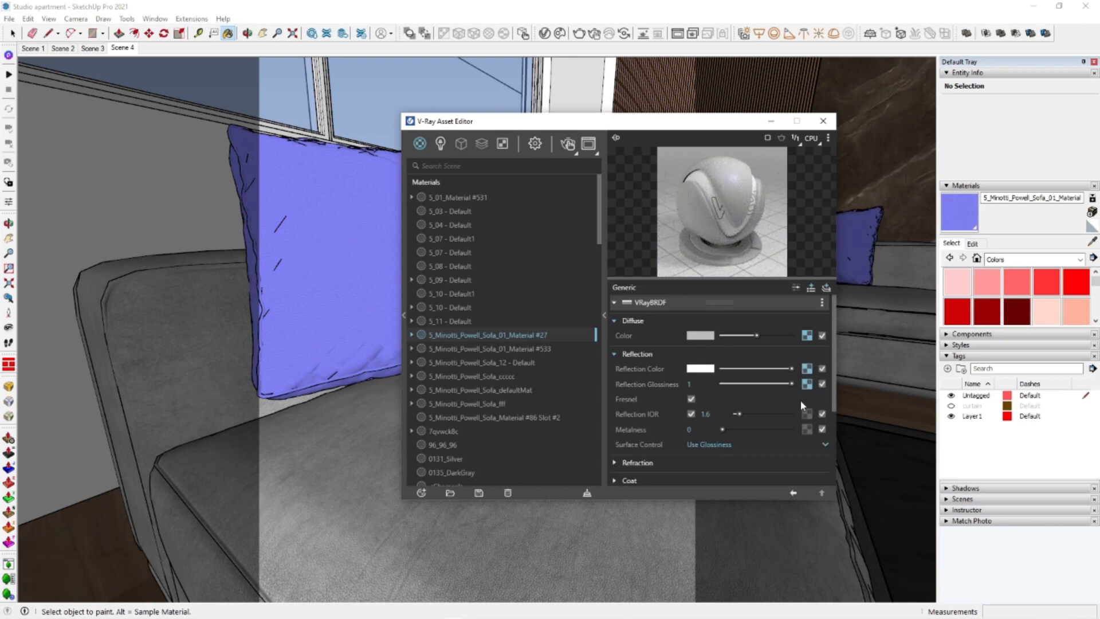
Relink the cushion material's reflection color bitmap to leather_b from the sofa maps folder
click(806, 369)
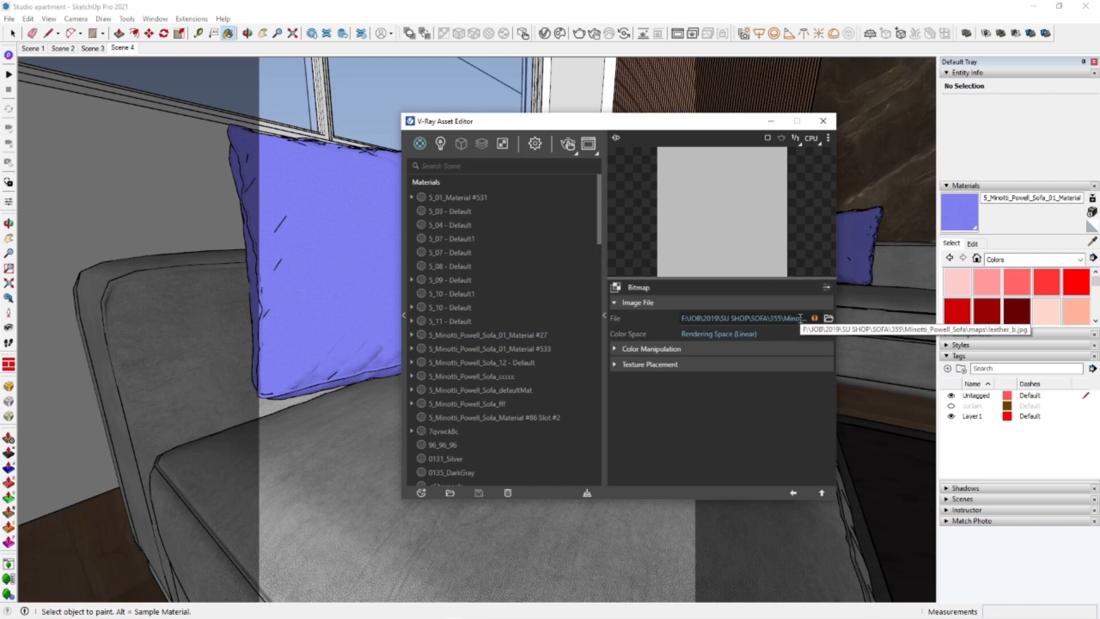
click(829, 318)
click(662, 215)
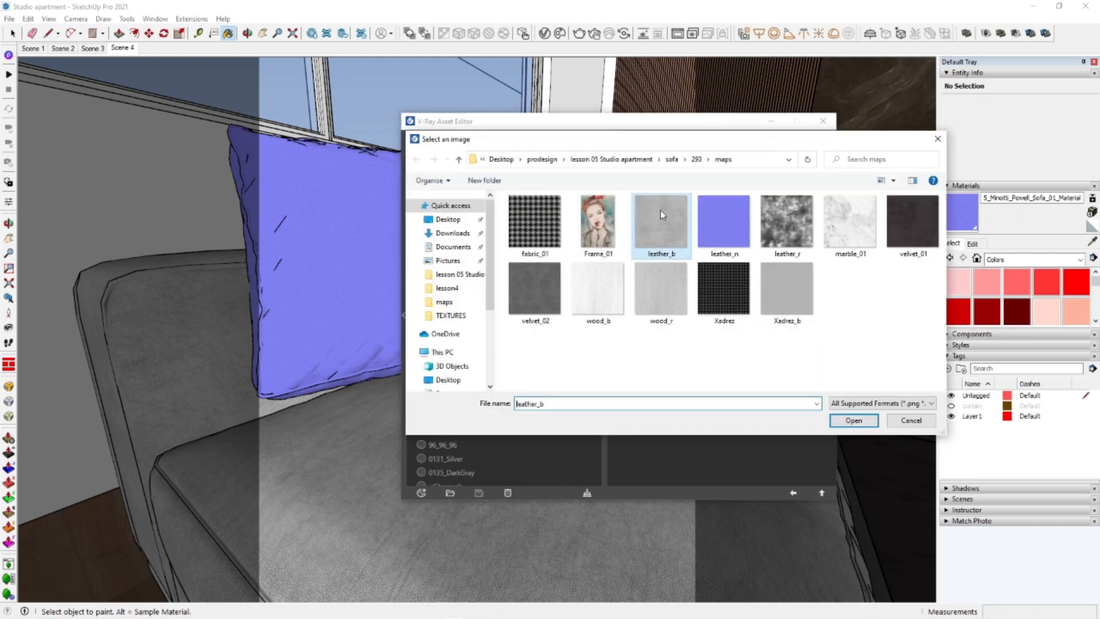
click(854, 421)
click(794, 493)
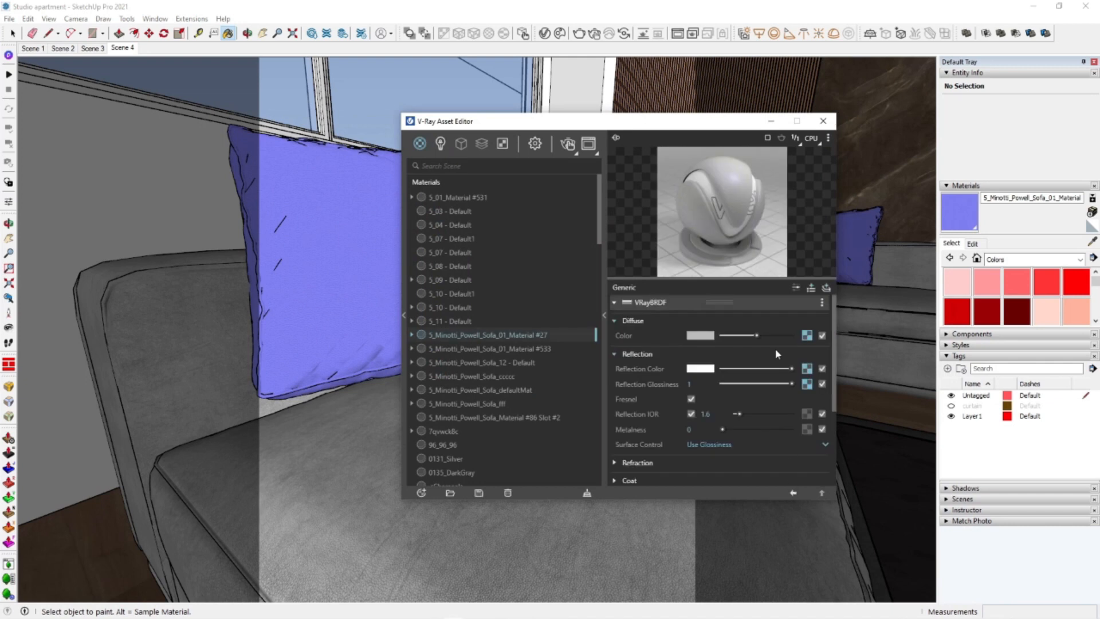
Relink the cushion material's reflection glossiness bitmap to leather_b from the sofa maps folder
click(807, 384)
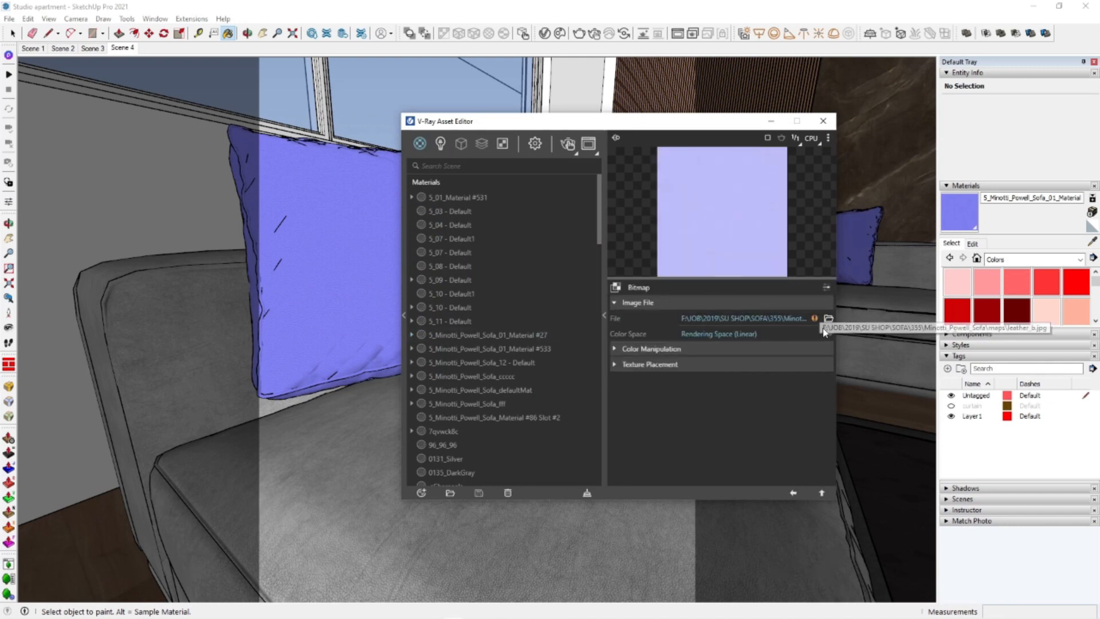
click(829, 318)
click(659, 216)
click(853, 422)
click(794, 494)
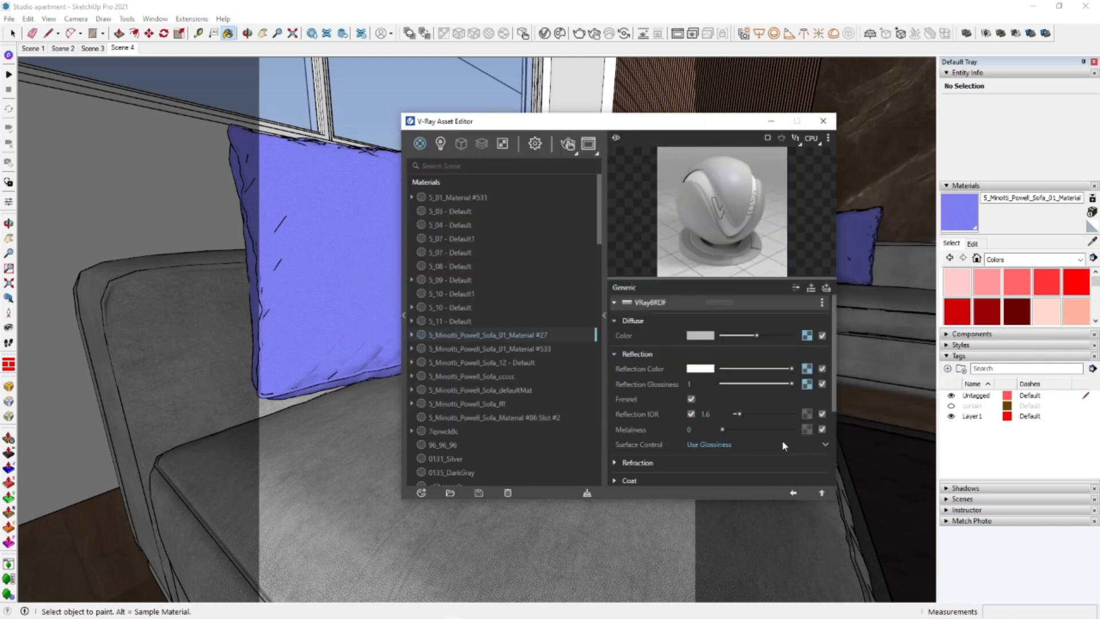
Relink the cushion material's missing bump map bitmap to its image in the sofa maps folder
scroll(751, 395, down, 3)
click(741, 401)
click(741, 401)
click(739, 412)
click(820, 433)
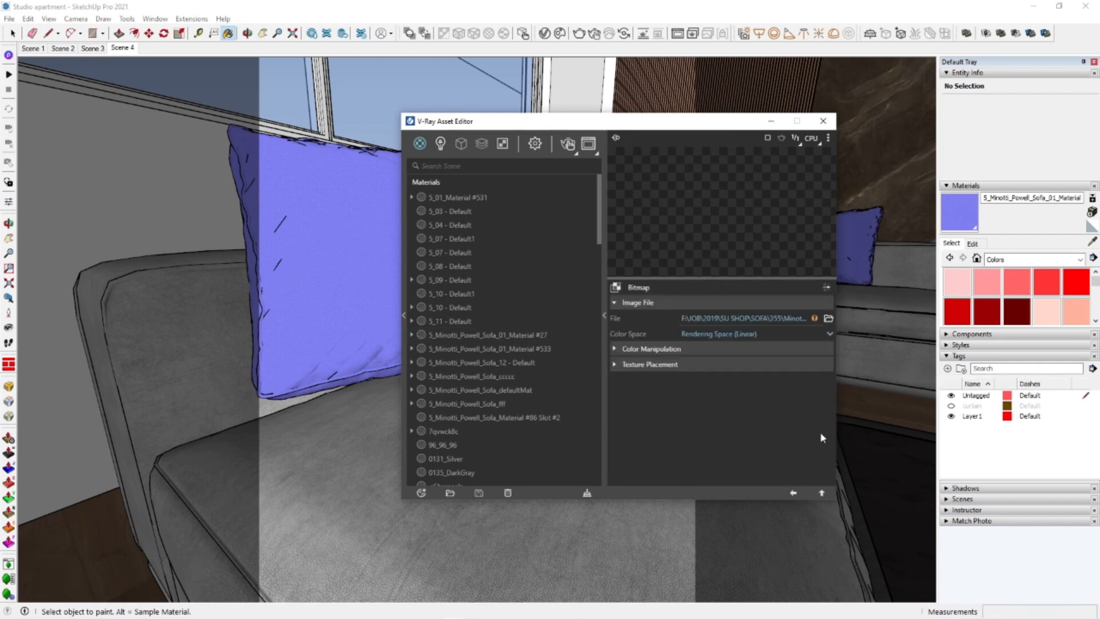
click(828, 319)
click(853, 420)
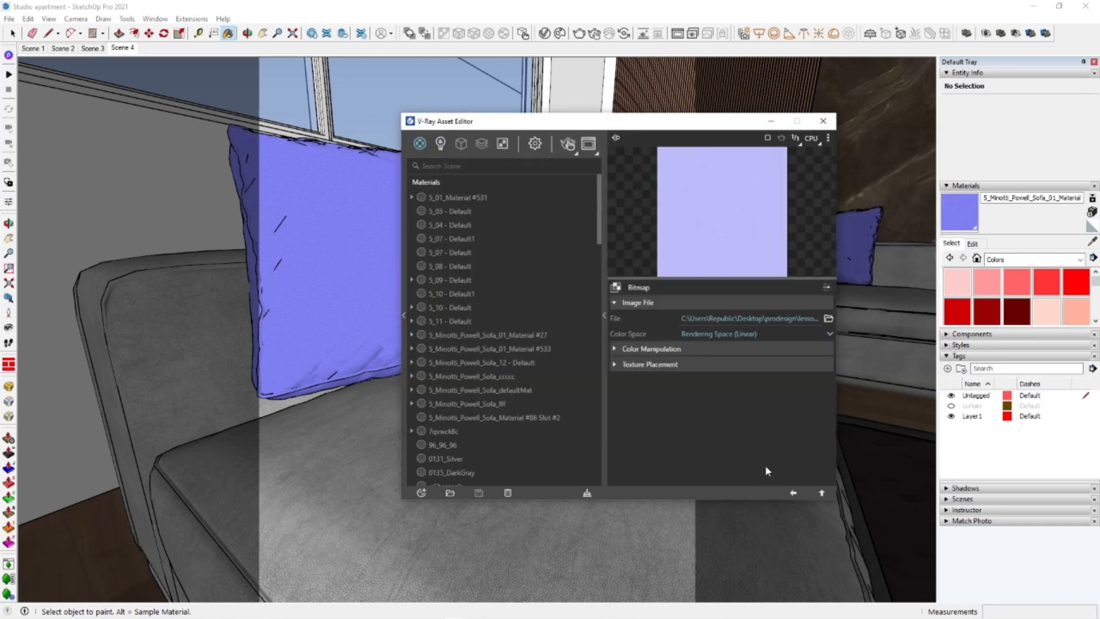
click(793, 494)
Sample the grey leather of the sofa seat and relink its diffuse bitmap to leather_b
click(1092, 242)
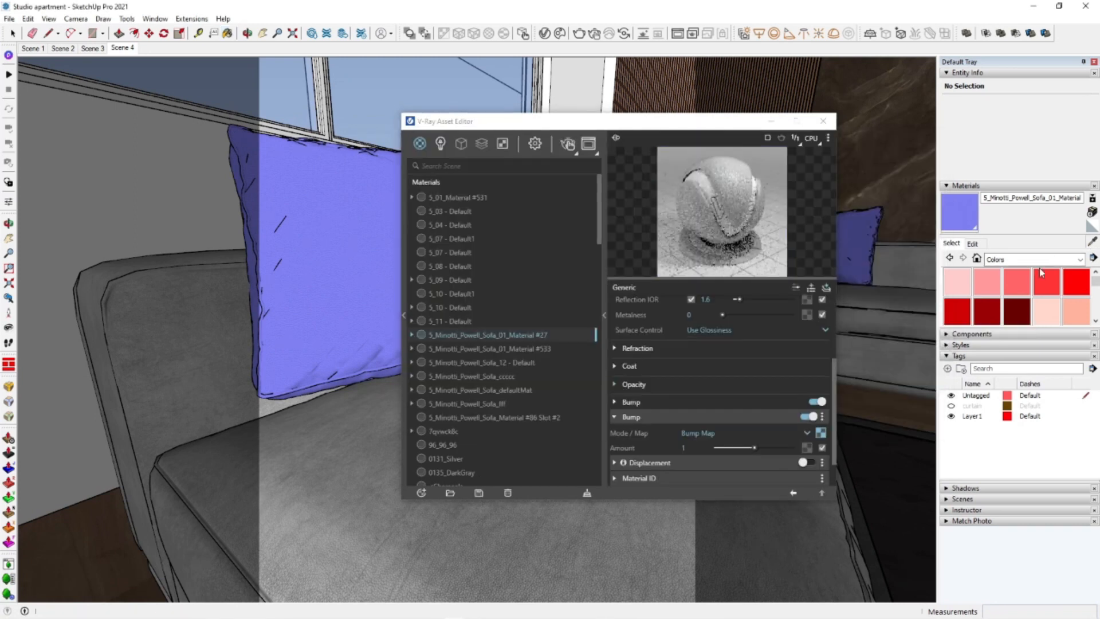
click(499, 536)
click(743, 359)
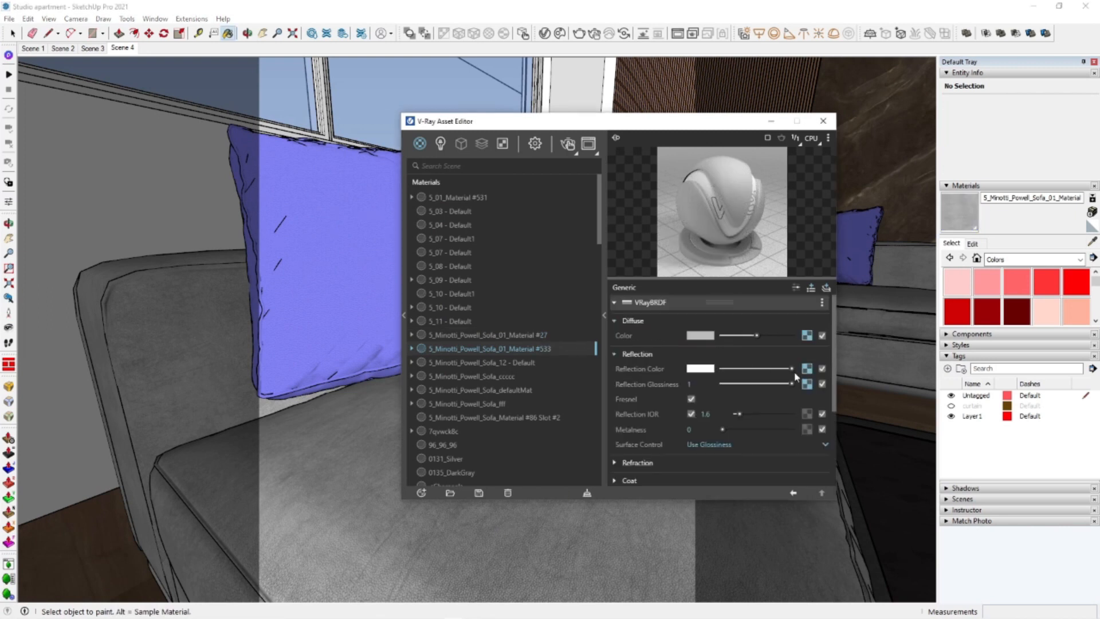
click(807, 335)
mouse_move(814, 320)
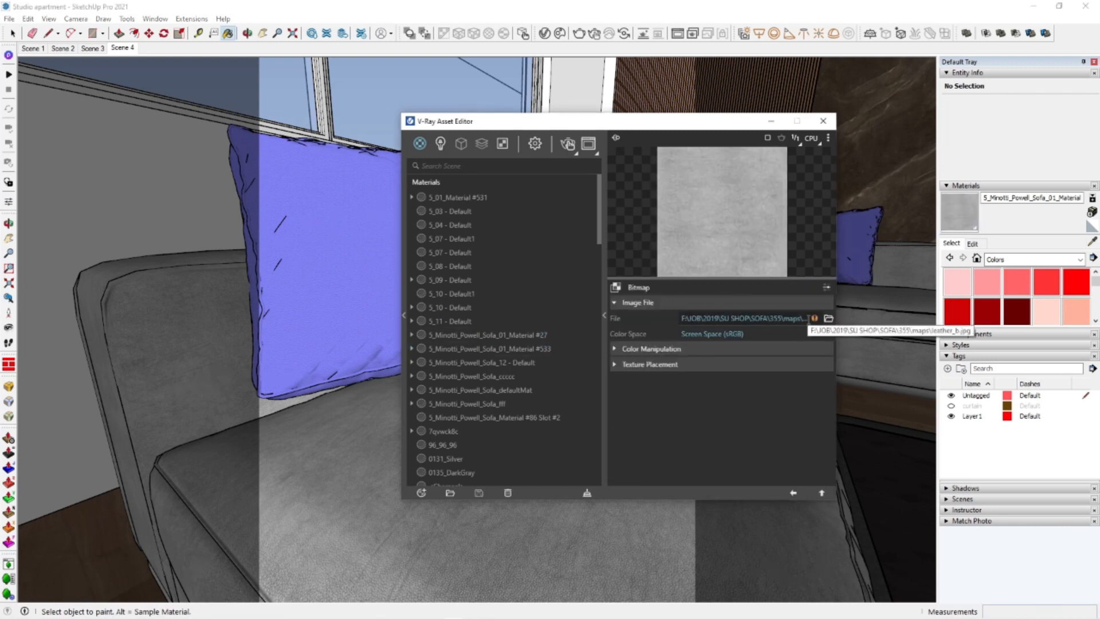
click(828, 318)
click(659, 222)
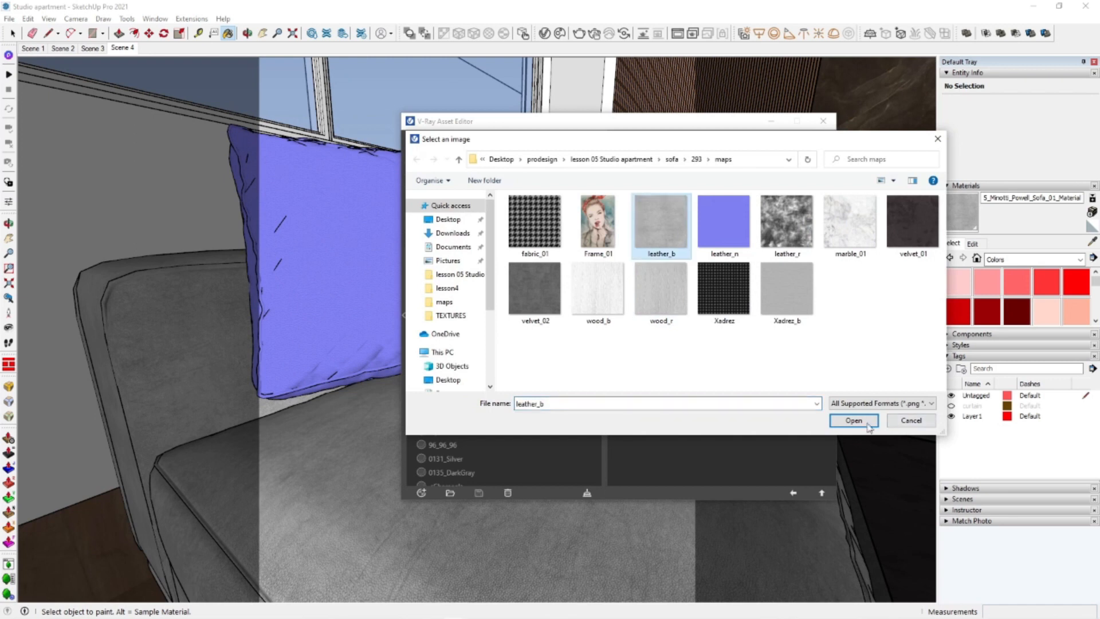
click(882, 417)
click(794, 493)
Relink the grey sofa leather's reflection color bitmap to leather_b
click(807, 370)
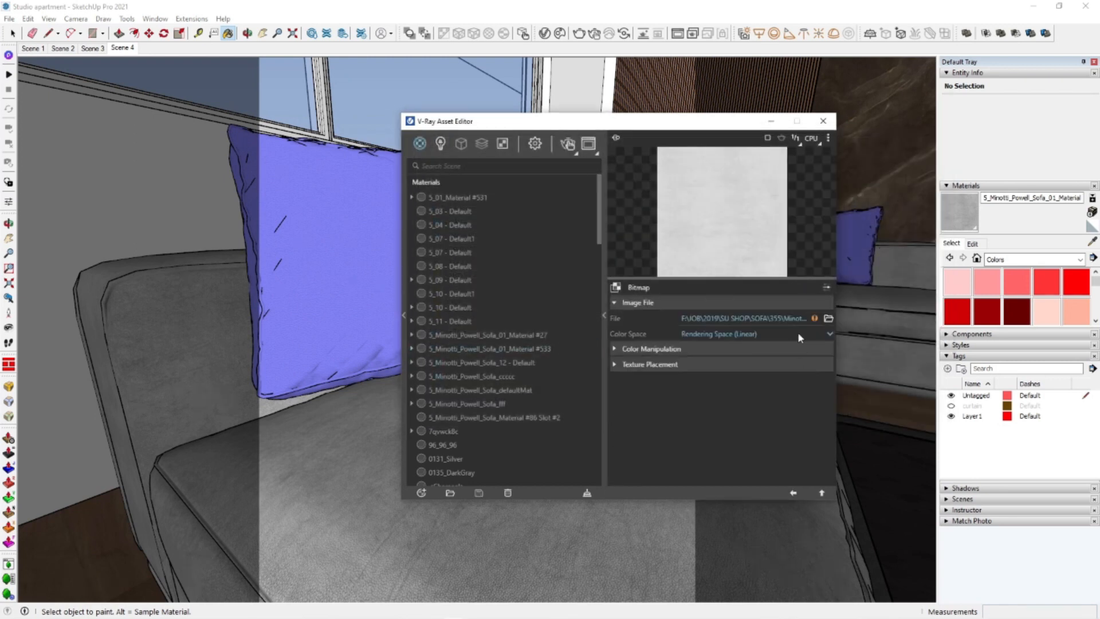
click(828, 318)
click(658, 225)
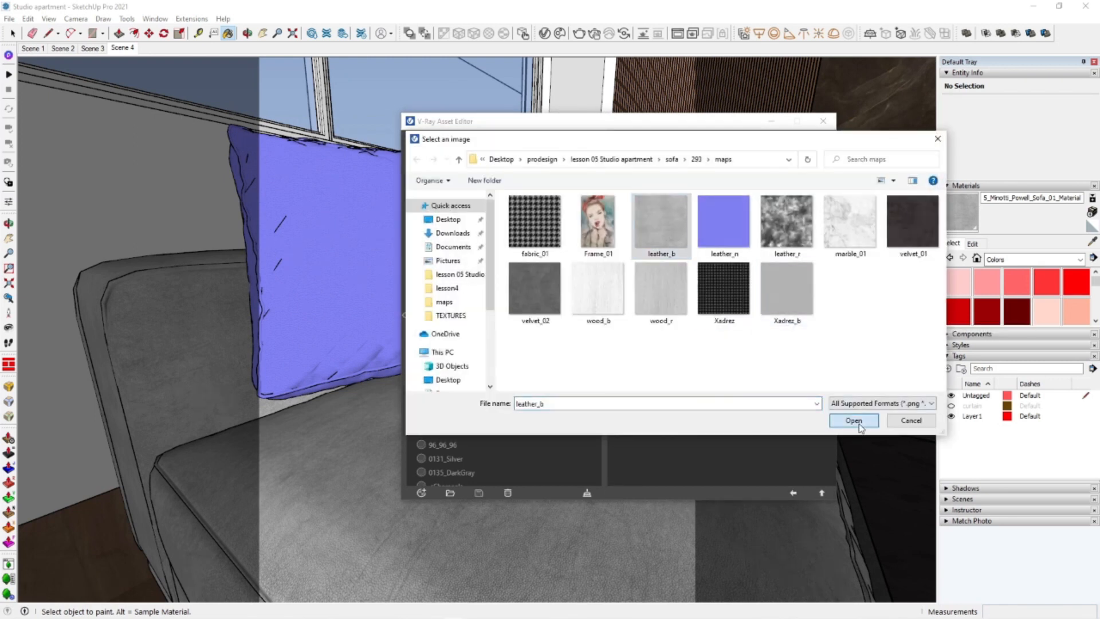
click(857, 420)
click(794, 494)
Relink the grey sofa leather's reflection glossiness bitmap to leather_b
click(807, 384)
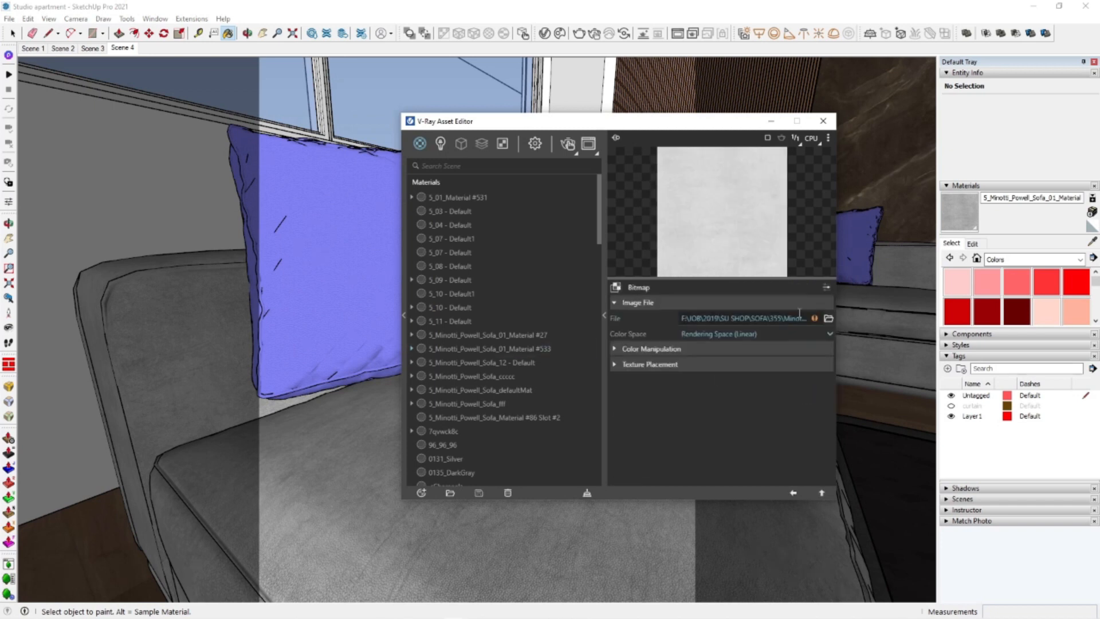
click(828, 319)
click(661, 223)
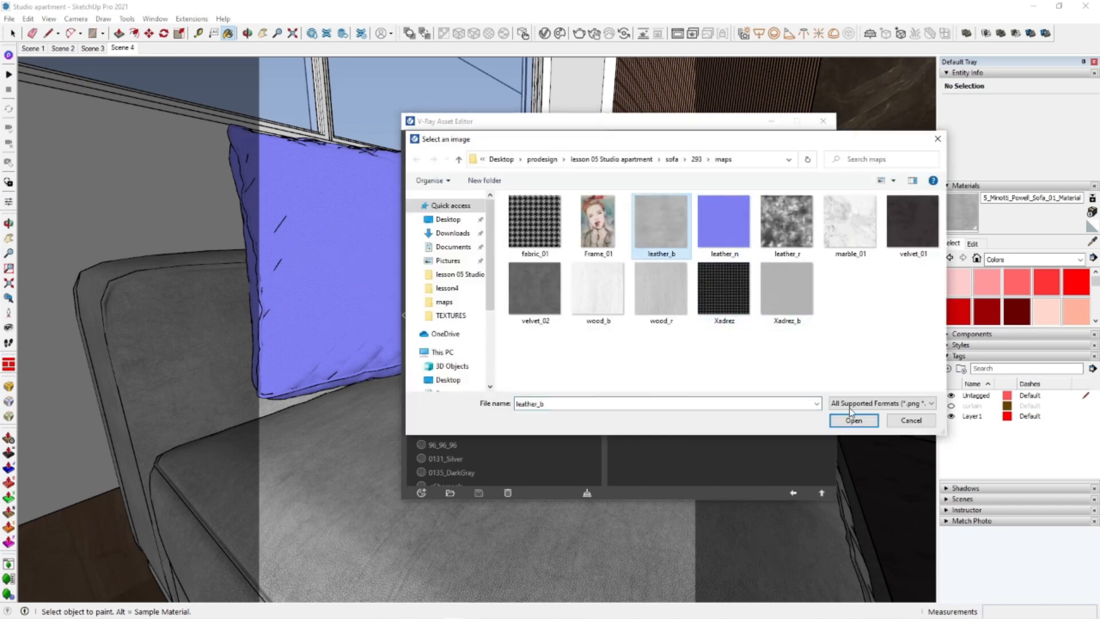
click(854, 420)
click(793, 493)
Relink the grey sofa leather's bump map bitmap to leather_n
click(791, 412)
click(807, 424)
click(828, 319)
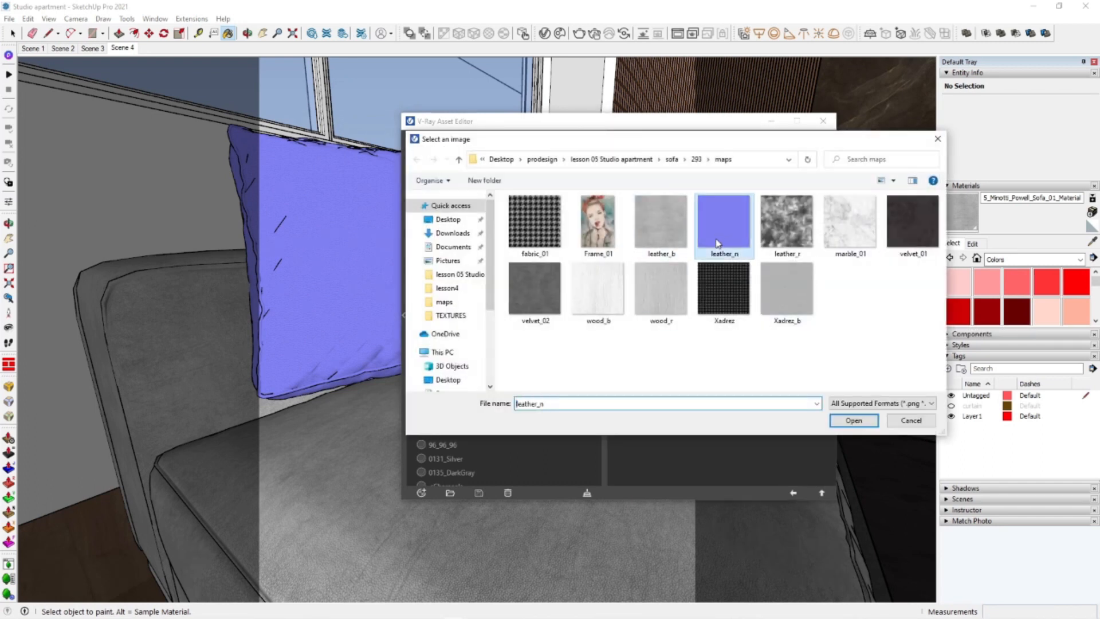
click(854, 420)
click(794, 493)
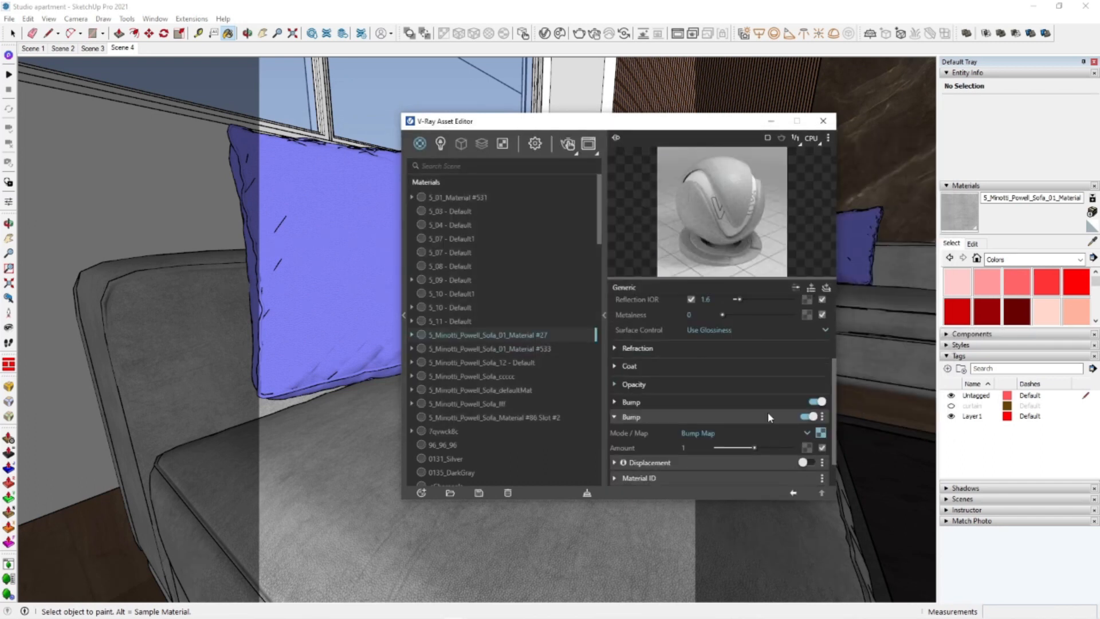
Sample the orange table lamp's material and adjust its reflection, lowering the reflection glossiness slightly
click(1092, 244)
middle_drag(626, 565, 366, 516)
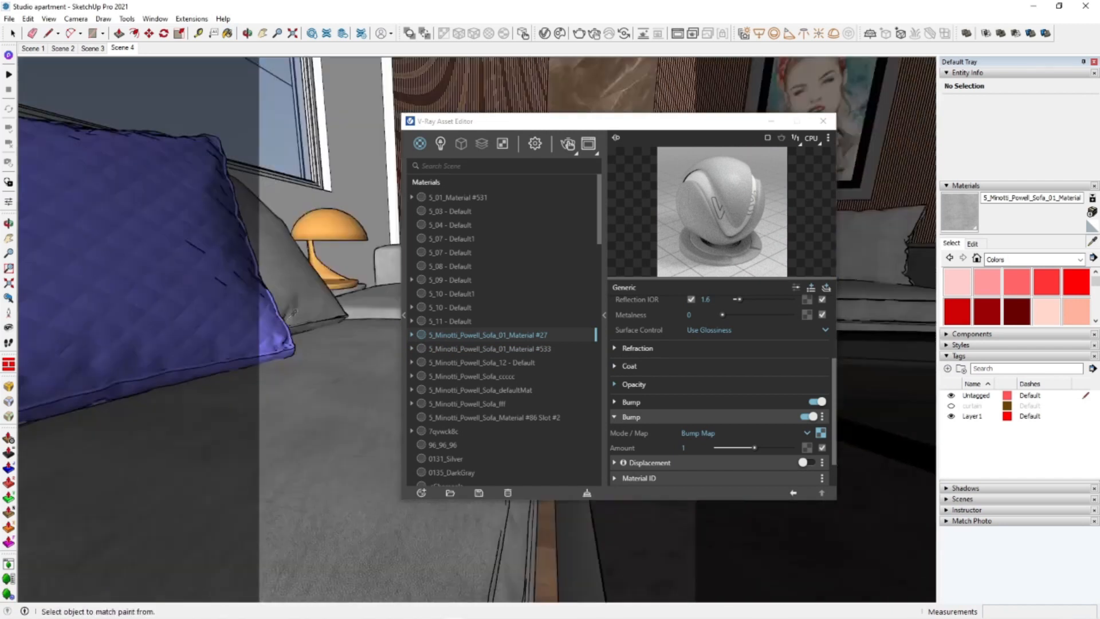
middle_drag(343, 229, 321, 344)
scroll(316, 278, up, 5)
click(336, 249)
click(695, 354)
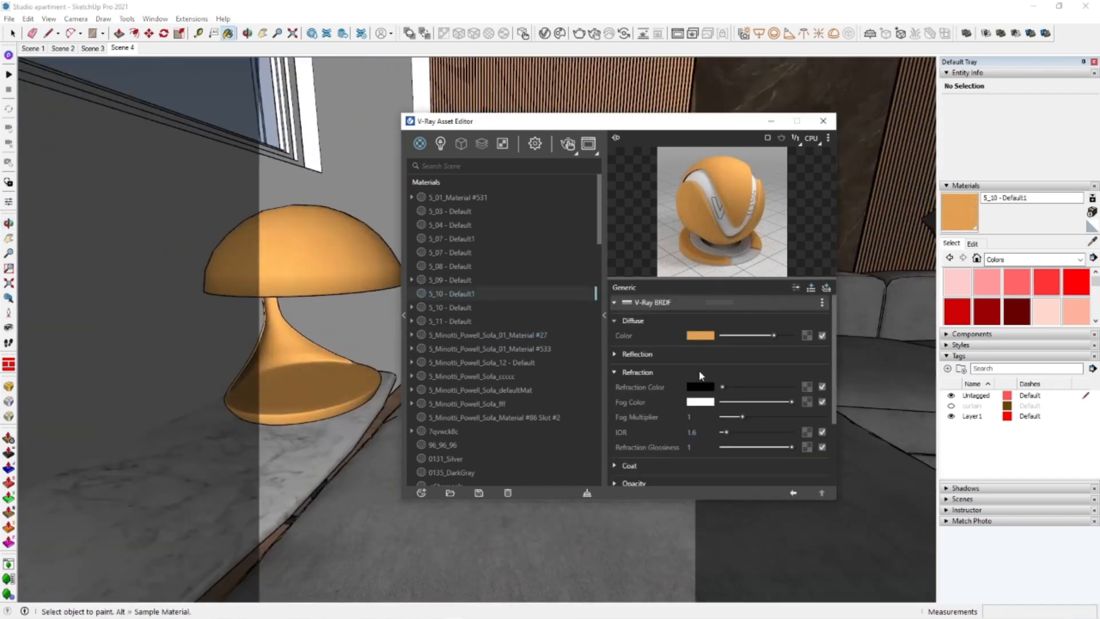
drag(774, 429, 793, 439)
drag(792, 384, 783, 385)
Sample the marble tabletop under the lamp and relink its diffuse bitmap to marble_01 from the sofa maps folder
alt+click(919, 333)
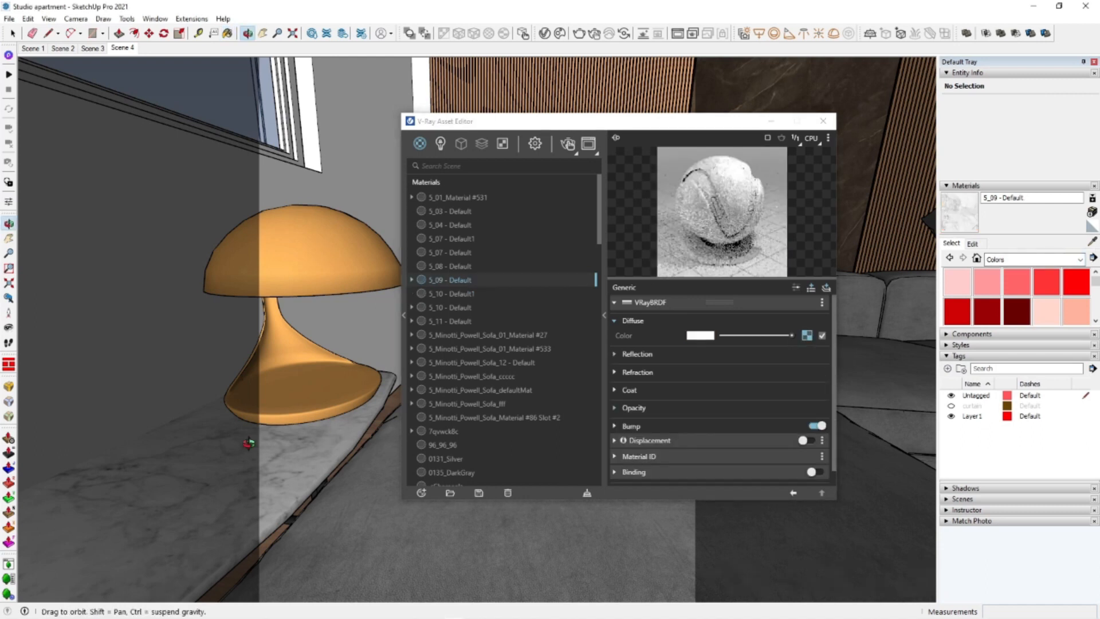
click(807, 336)
click(750, 320)
click(854, 420)
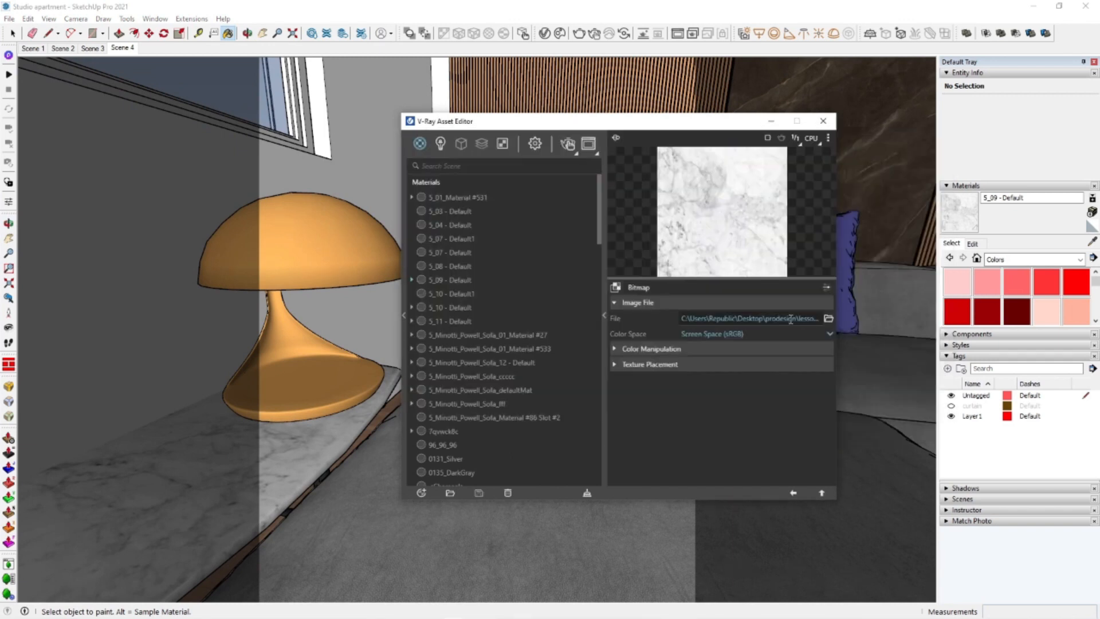
Review the marble tabletop material's reflection and bump settings
click(793, 493)
click(729, 355)
click(729, 356)
click(766, 424)
click(767, 424)
Sample the dark parts beneath the marble tabletop and check their material's reflection settings
click(1093, 242)
middle_drag(363, 449, 246, 497)
scroll(355, 430, up, 2)
scroll(354, 430, up, 2)
click(349, 380)
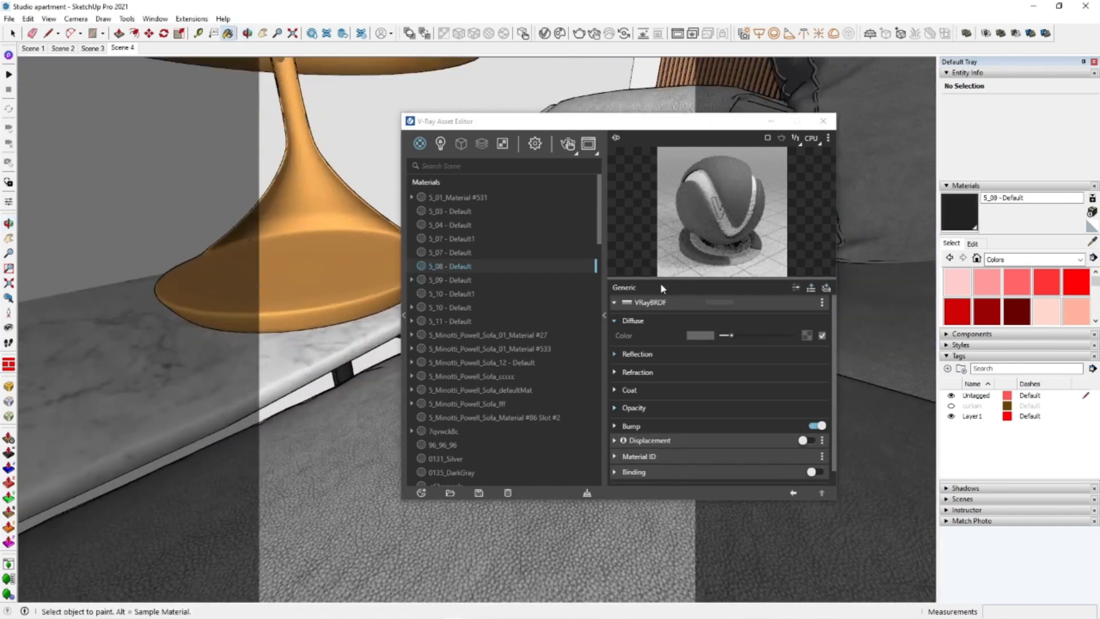
click(682, 353)
click(690, 352)
middle_drag(405, 454, 281, 519)
click(1092, 242)
click(342, 314)
Sample the houndstooth cushion's material and relink its diffuse bitmap to fabric_01 from the sofa maps folder
shift+middle_drag(329, 382, 198, 379)
click(1091, 242)
click(366, 381)
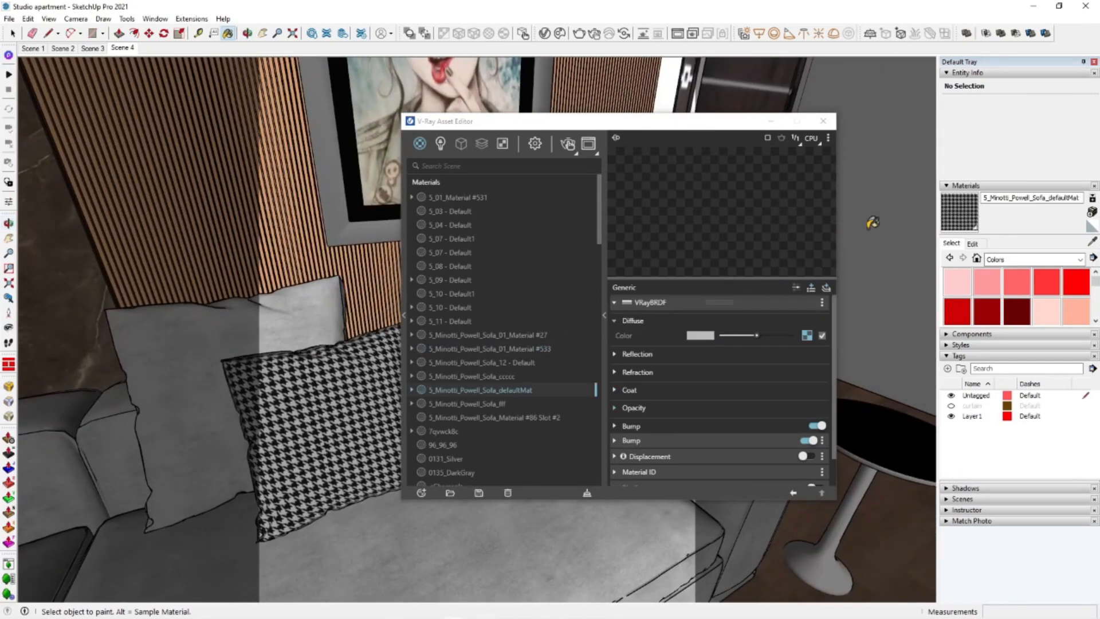
click(807, 335)
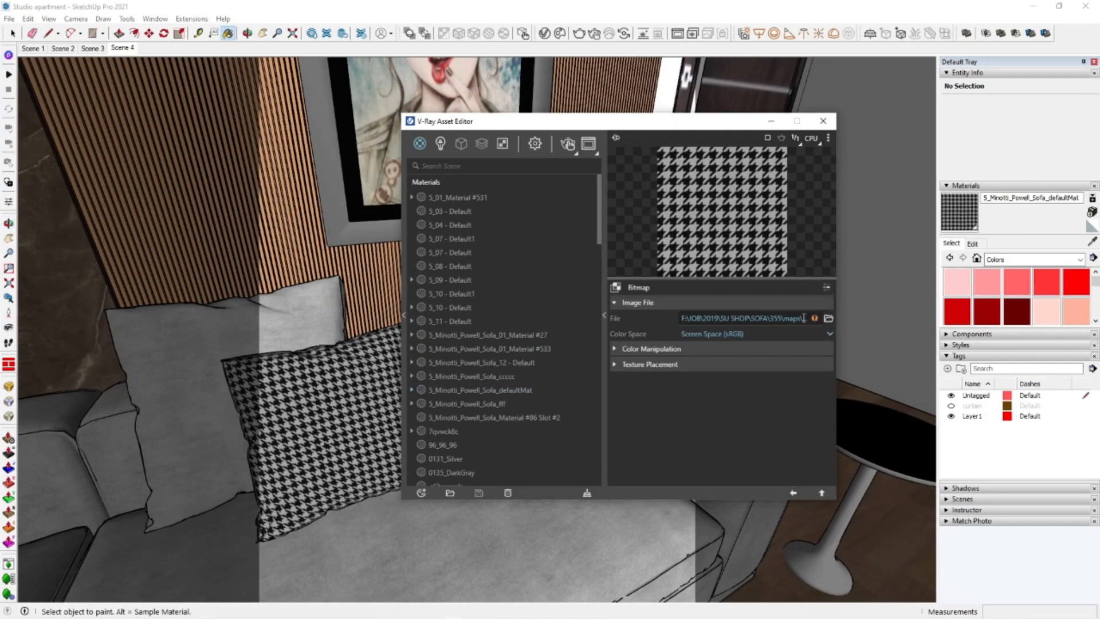
click(828, 319)
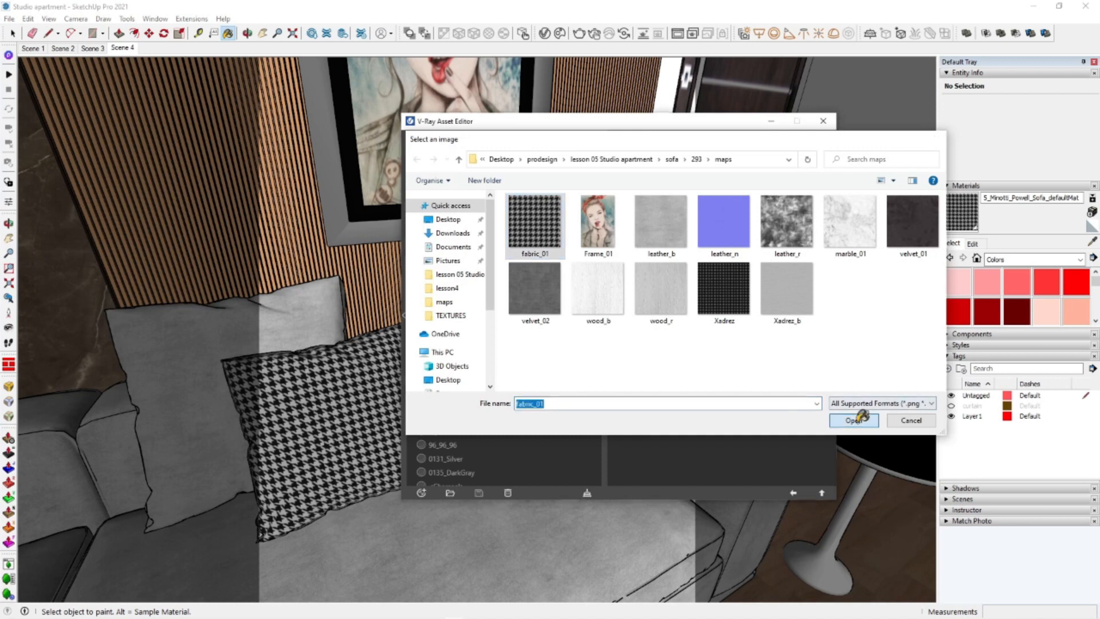
click(857, 420)
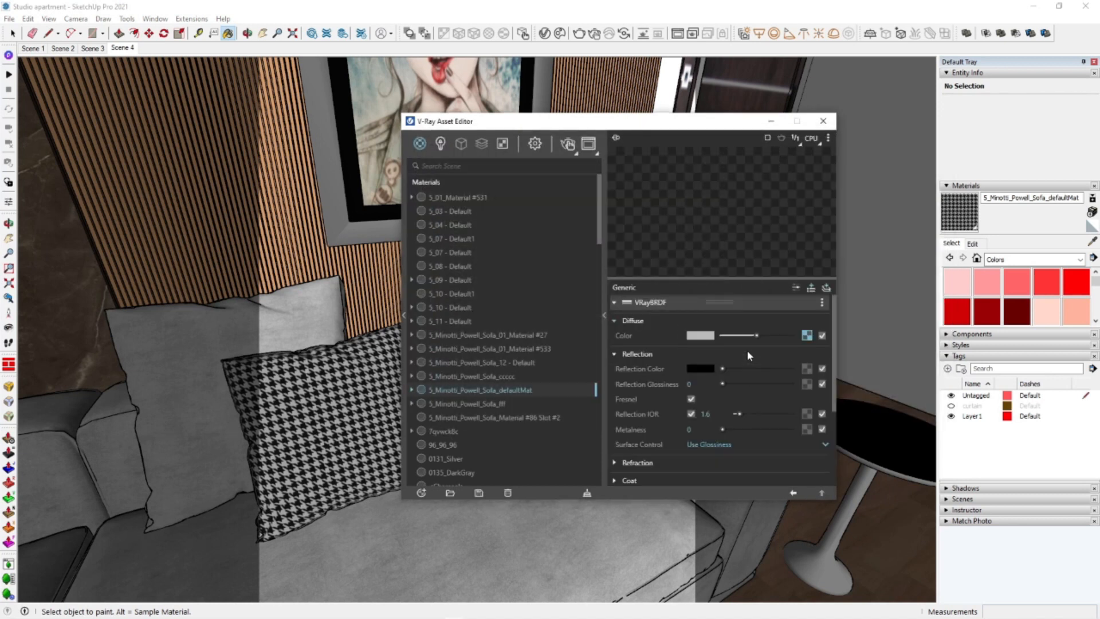
Relink the houndstooth cushion's bump map bitmap to Xadrez_b
click(745, 441)
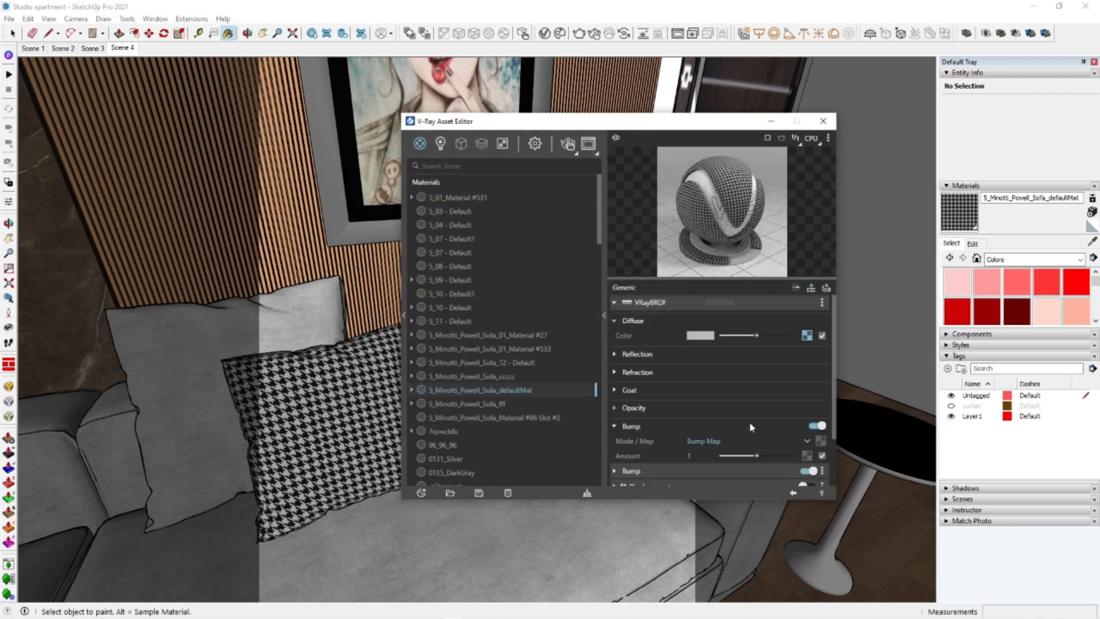
click(821, 457)
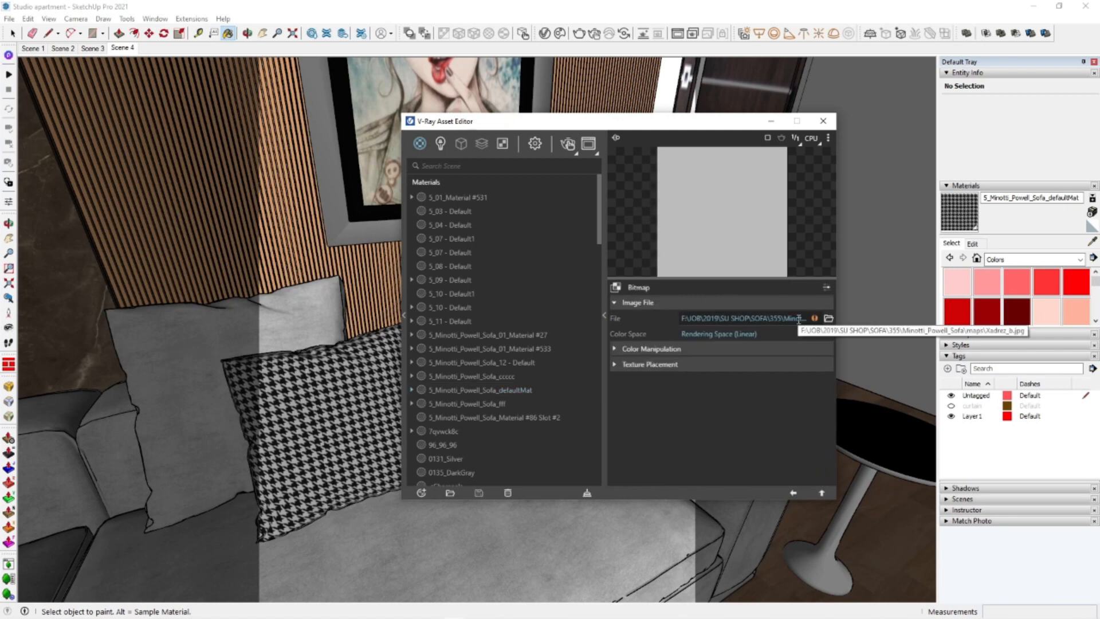
click(829, 319)
click(858, 419)
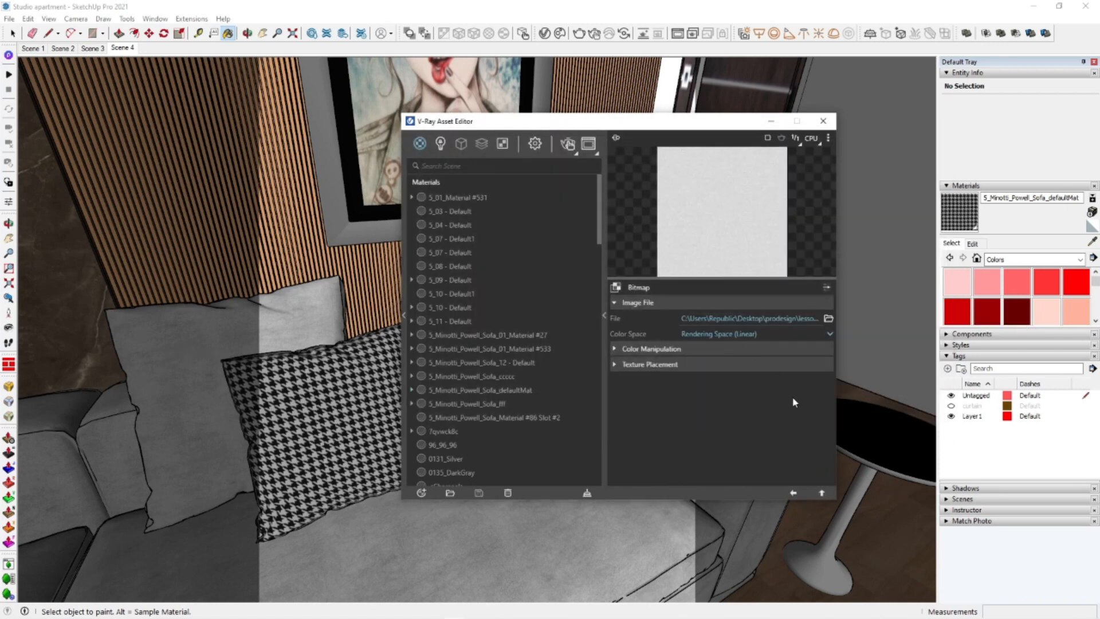
click(794, 493)
Sample the grey picture frame's material and relink its reflection color bitmap to wood_r
mouse_move(307, 369)
middle_down()
mouse_move(342, 221)
mouse_move(285, 129)
middle_up()
scroll(286, 128, up, 3)
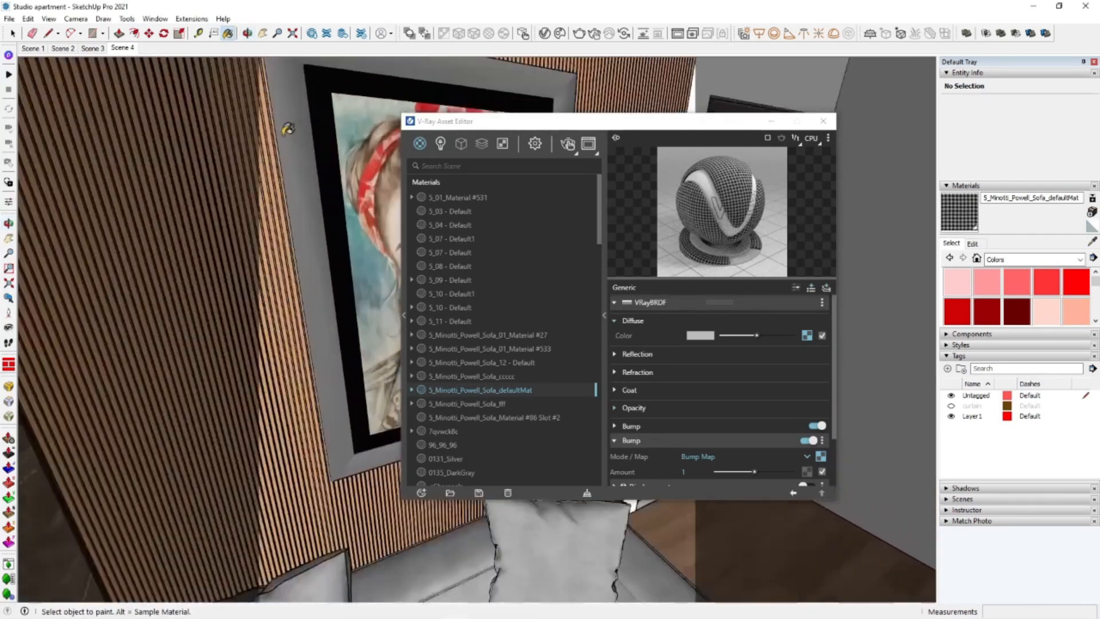
alt+click(296, 131)
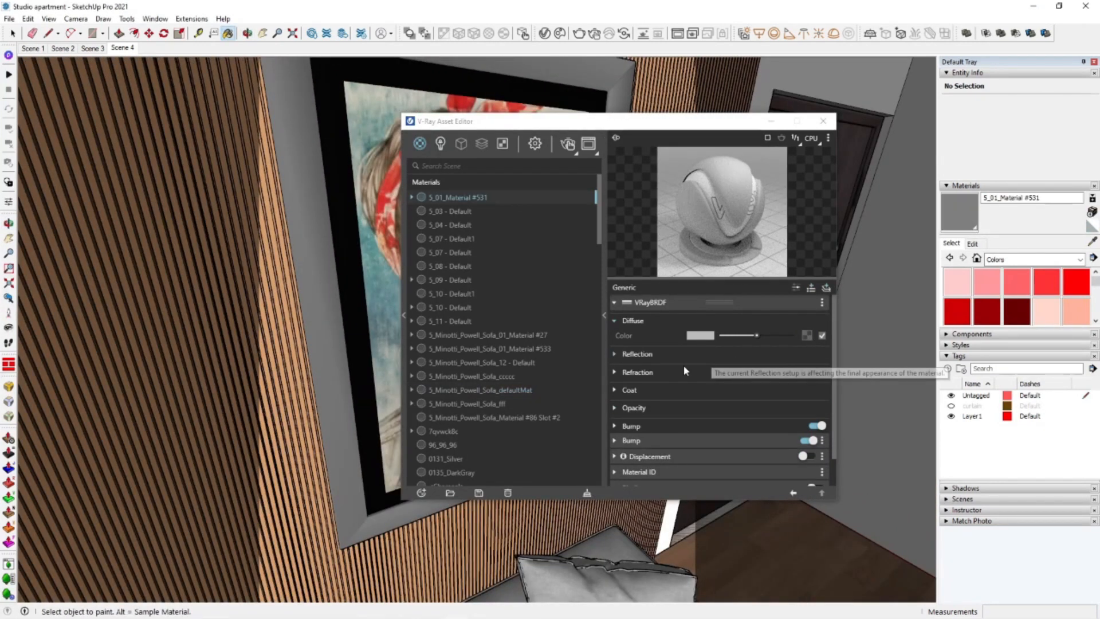
click(697, 352)
drag(722, 369, 749, 376)
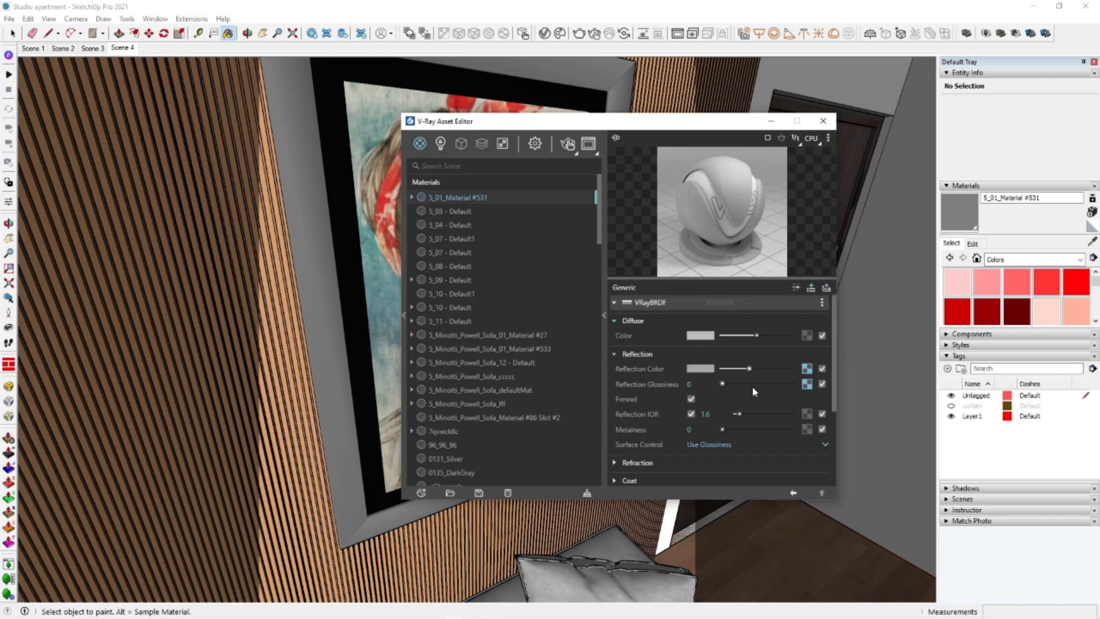
click(807, 368)
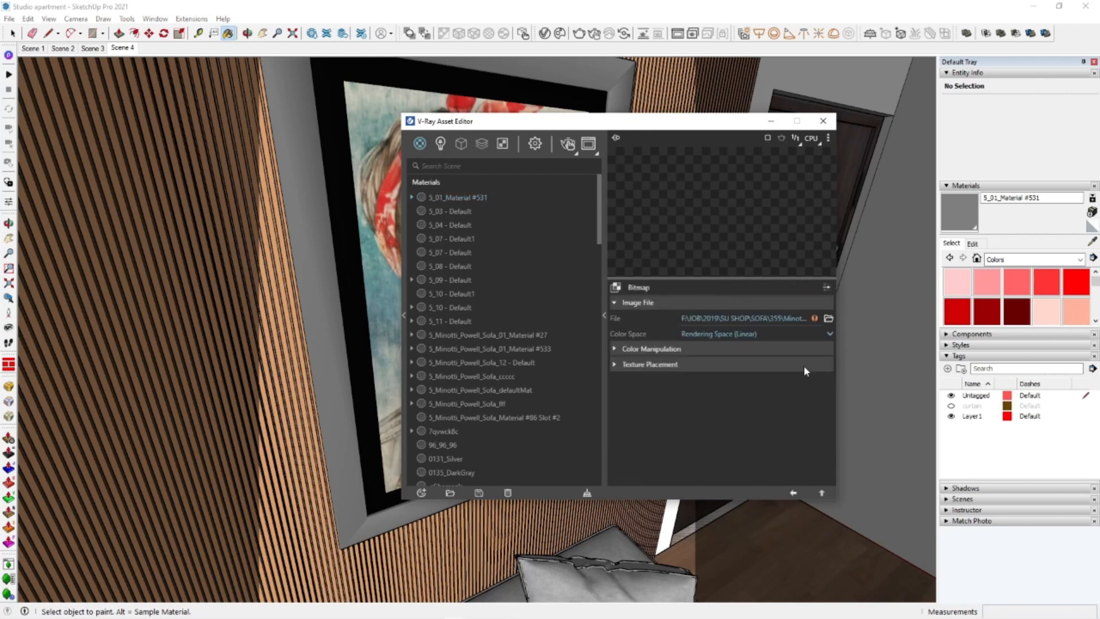
click(829, 318)
click(662, 289)
click(854, 420)
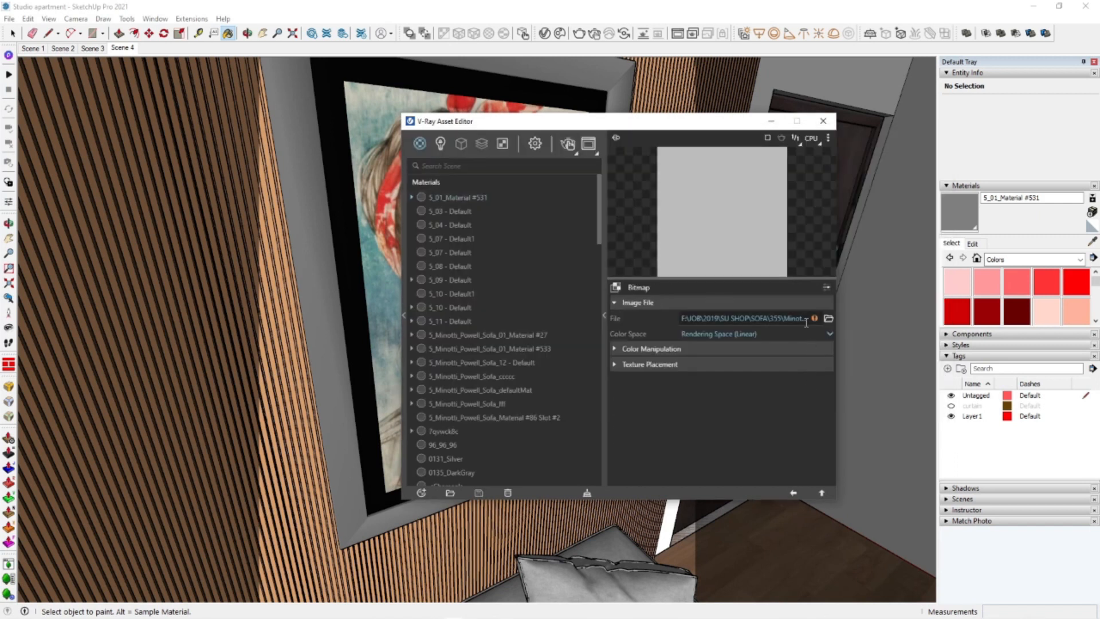
Relink the grey picture frame's reflection glossiness bitmap to wood_r
click(828, 318)
click(662, 289)
click(851, 417)
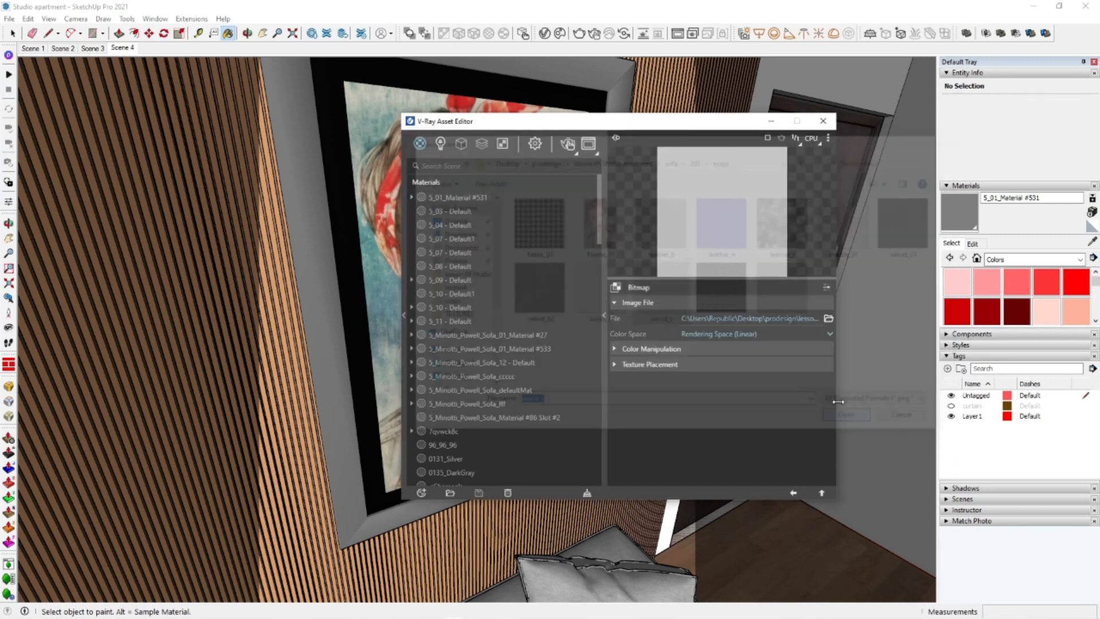
click(793, 492)
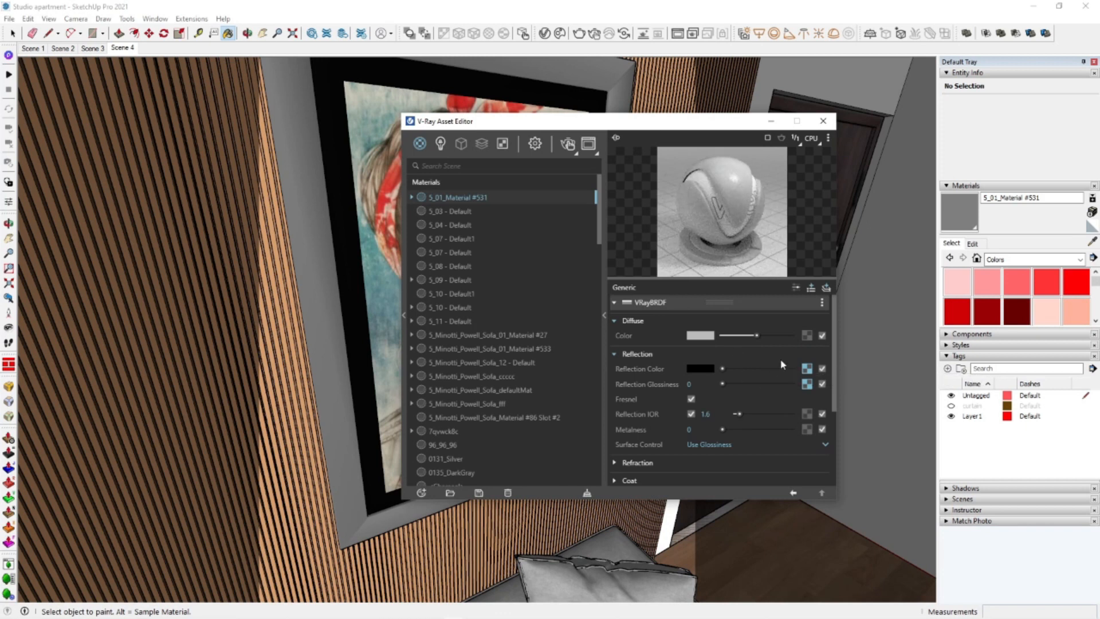
Relink the grey picture frame's bump map bitmap to wood_b and set the bump amount to 0.05
scroll(778, 359, down, 3)
click(751, 406)
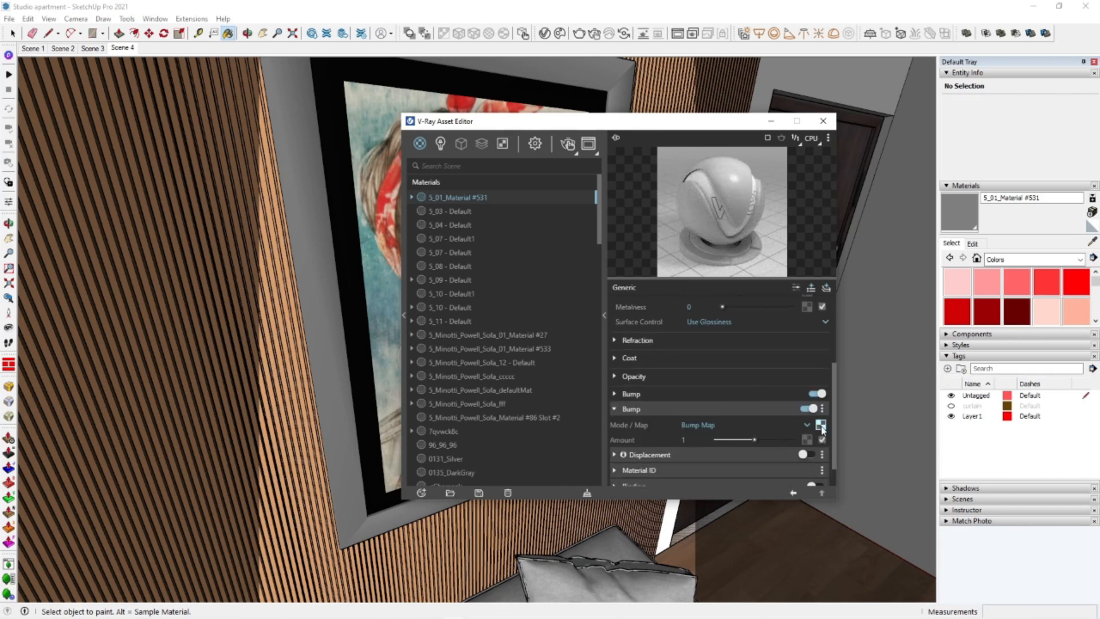
click(821, 425)
click(829, 318)
click(598, 290)
click(853, 422)
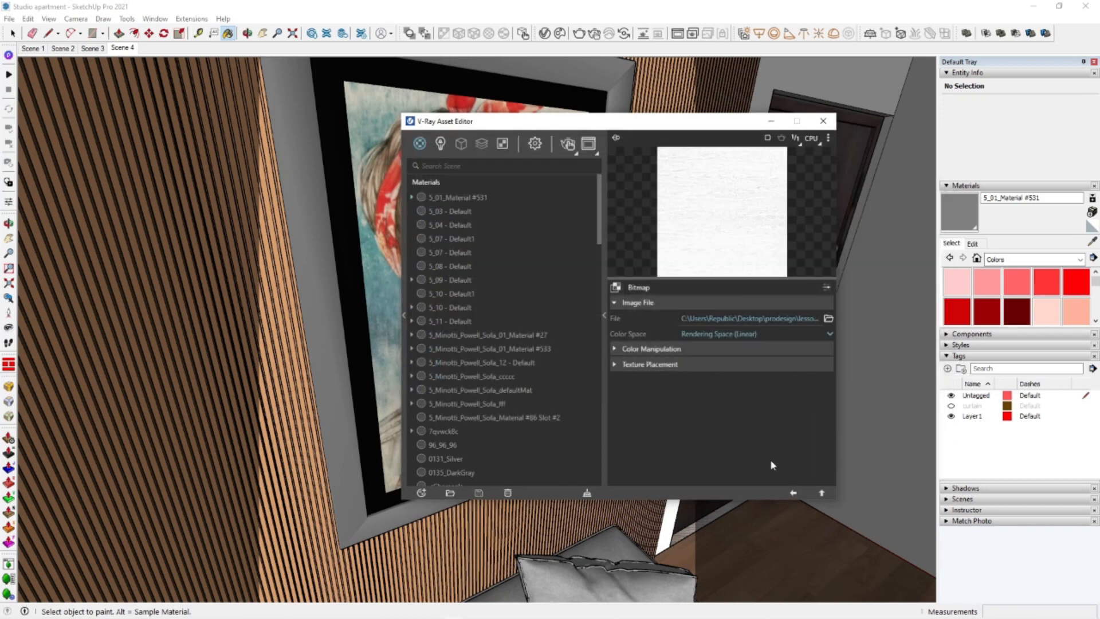
click(793, 493)
click(725, 441)
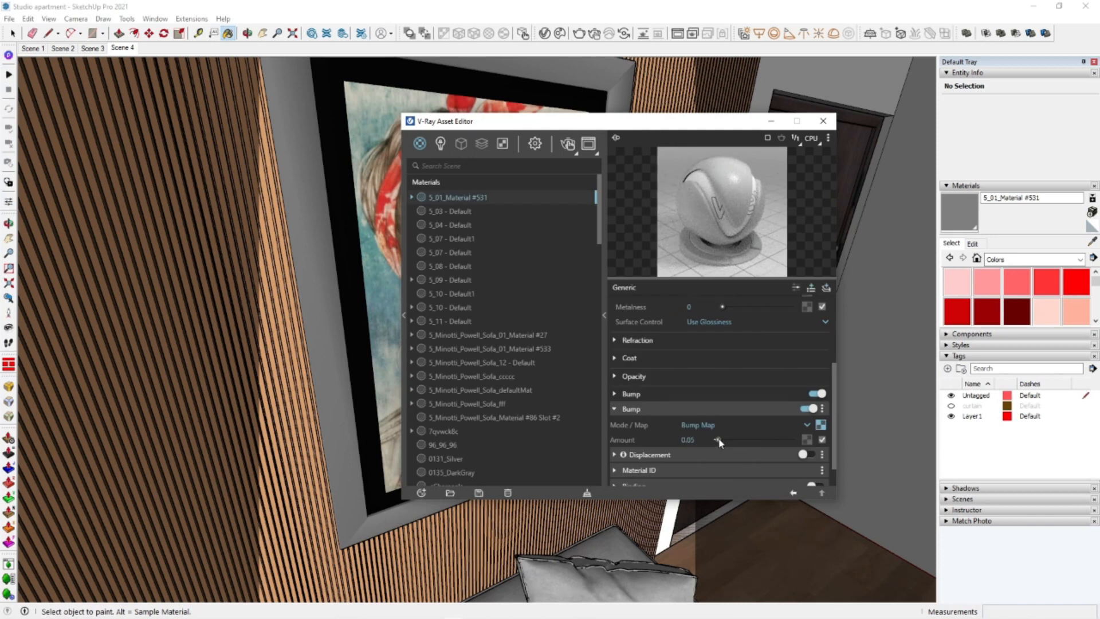
Sample the black inner border of the picture frame and review its bump and reflection settings
click(1092, 240)
click(429, 74)
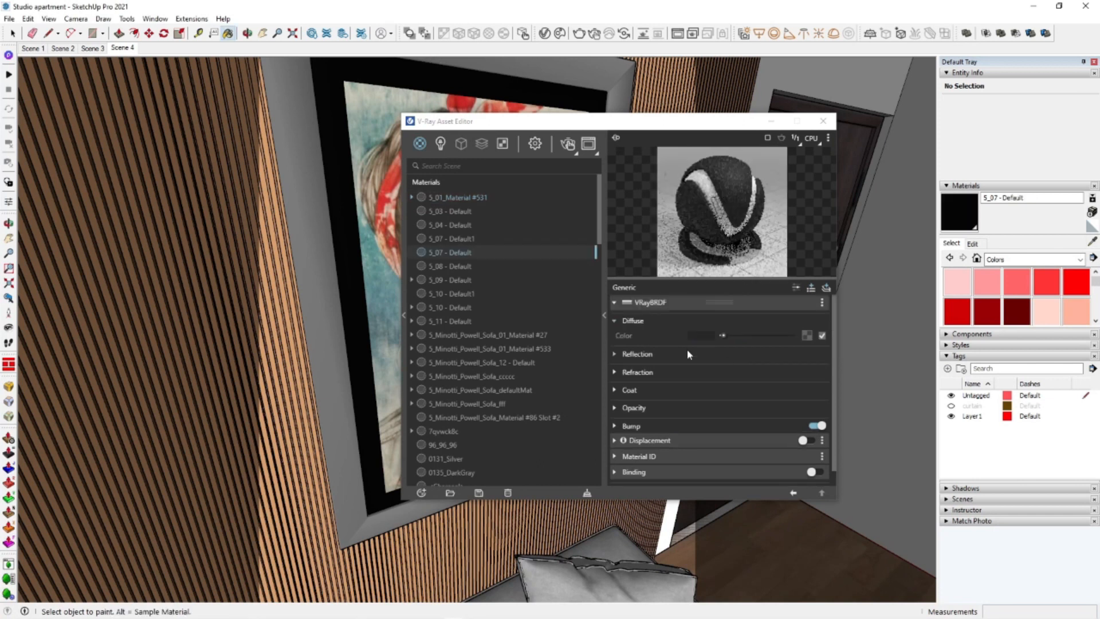
click(748, 425)
click(748, 425)
click(719, 353)
click(718, 352)
Sample the framed portrait's material, relink its diffuse bitmap to Frame_01, and check its reflection settings
click(1092, 241)
click(481, 106)
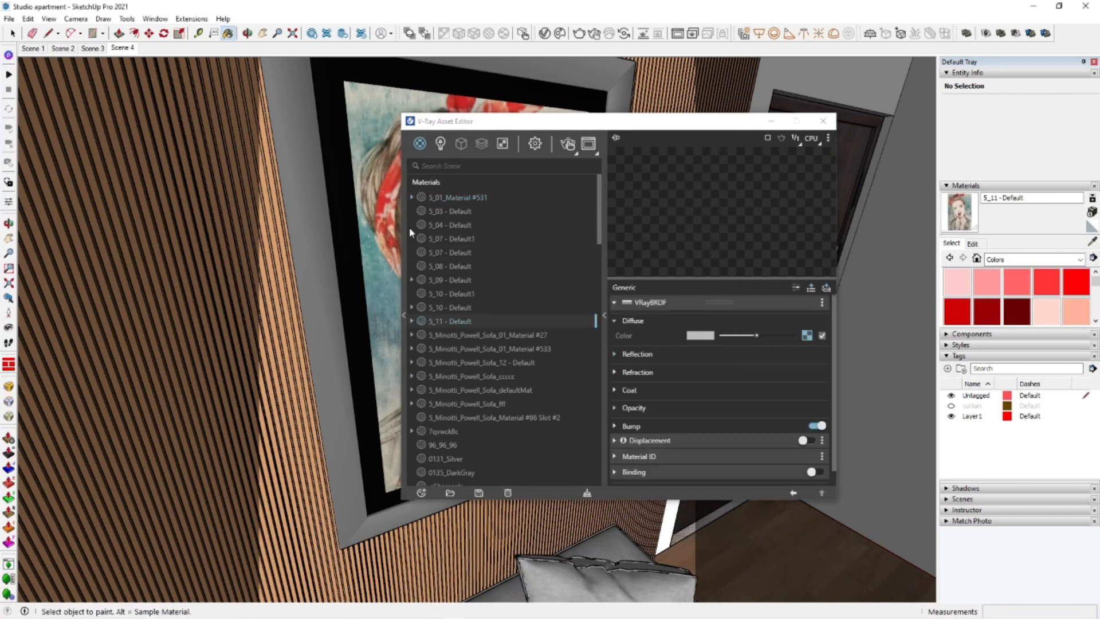
click(807, 336)
click(816, 321)
click(598, 221)
click(855, 422)
click(794, 493)
click(739, 355)
click(739, 355)
Sample the round side table's white base material and raise its metalness
drag(665, 123, 631, 192)
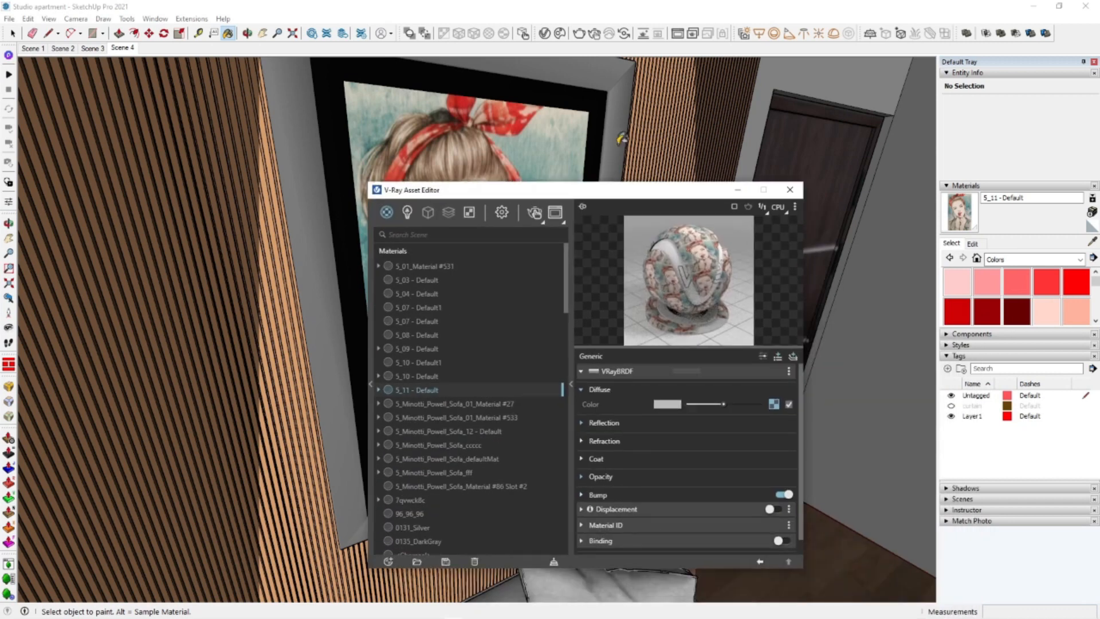
scroll(549, 170, down, 5)
shift+middle_drag(792, 584, 281, 328)
click(1093, 241)
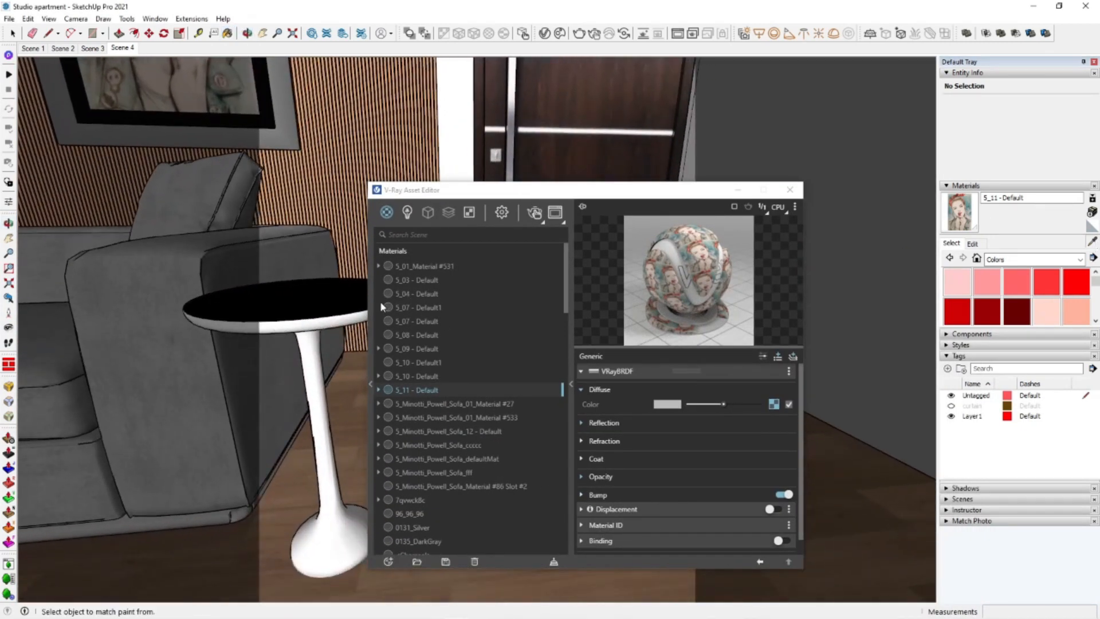
click(326, 298)
alt+click(347, 533)
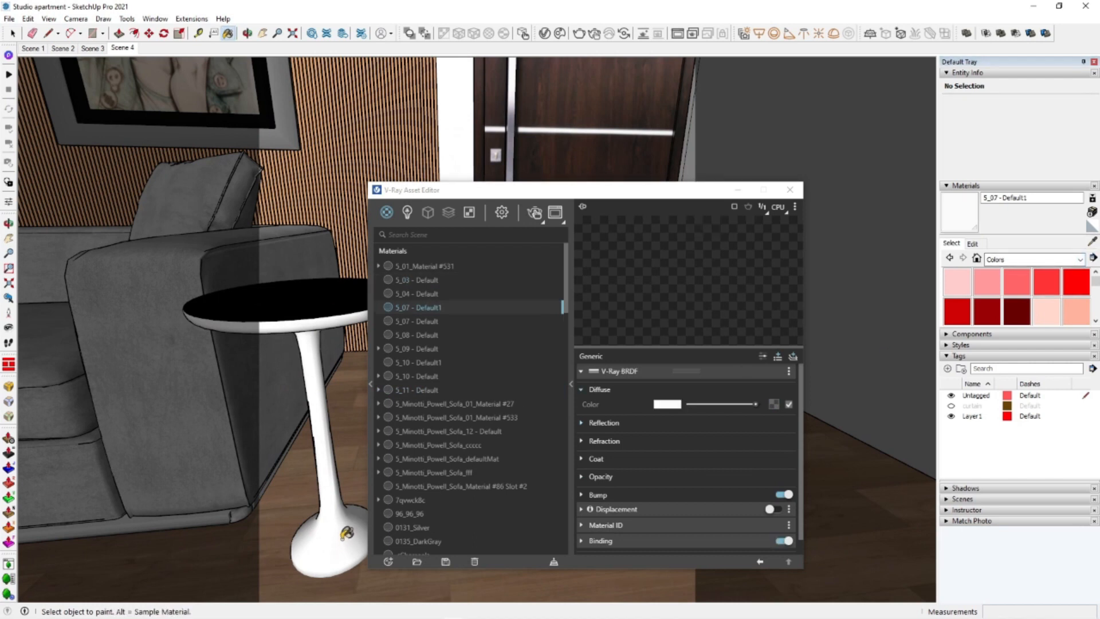
click(659, 425)
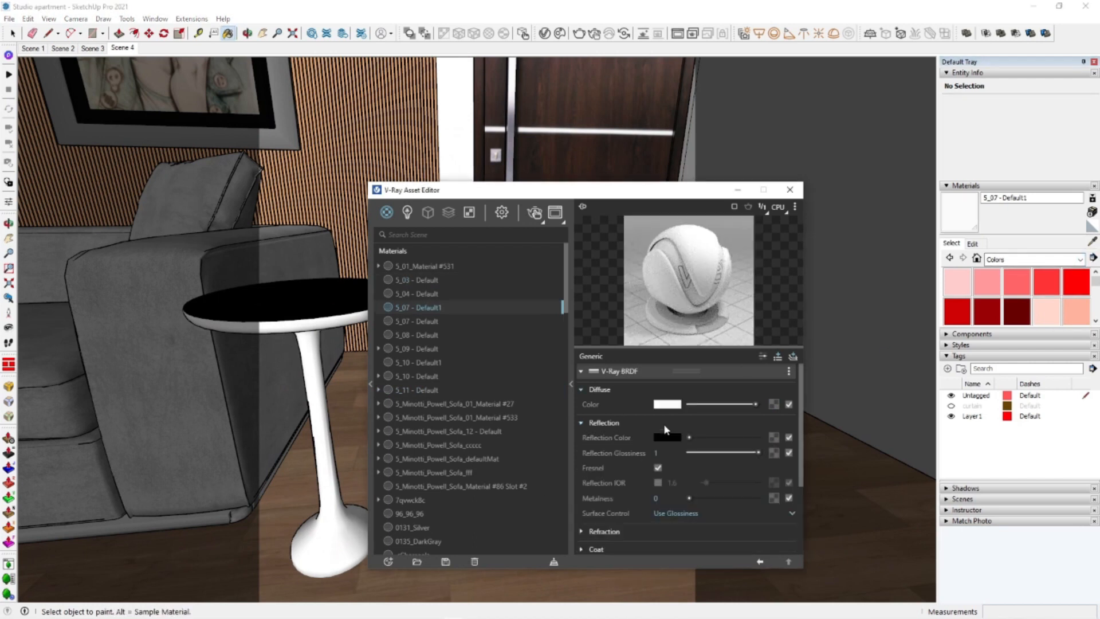
drag(689, 498, 765, 504)
Sample the checkered pouf's material and relink its diffuse bitmap to Xadrez
middle_drag(266, 449, 371, 442)
shift+middle_drag(295, 460, 292, 457)
click(1093, 242)
click(215, 404)
middle_drag(231, 422, 204, 461)
click(774, 404)
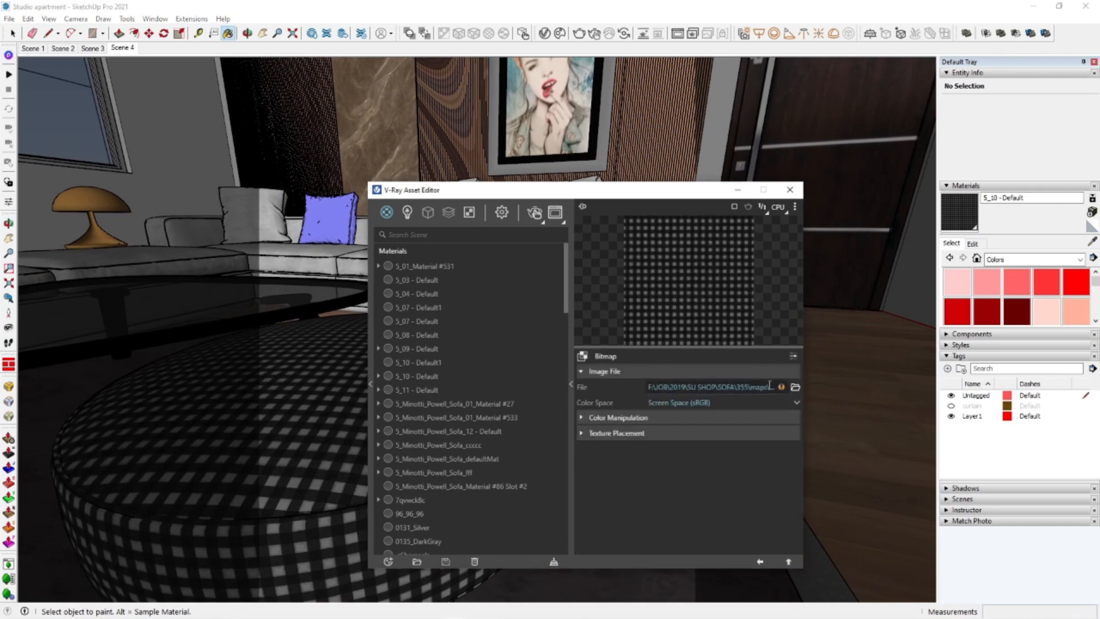
click(796, 387)
click(696, 356)
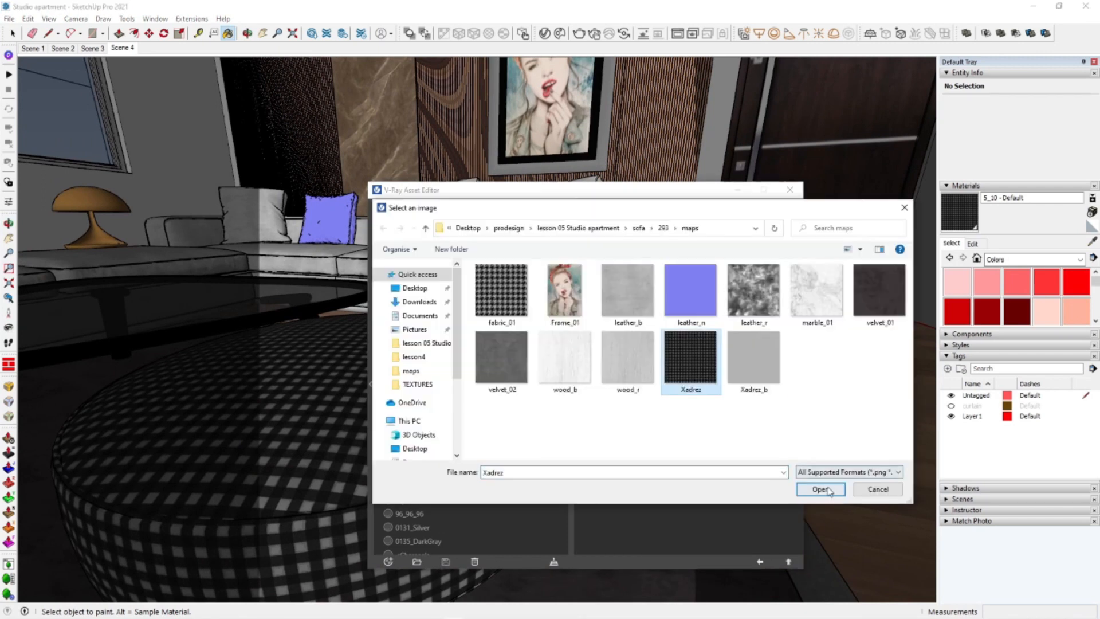
click(821, 489)
click(761, 560)
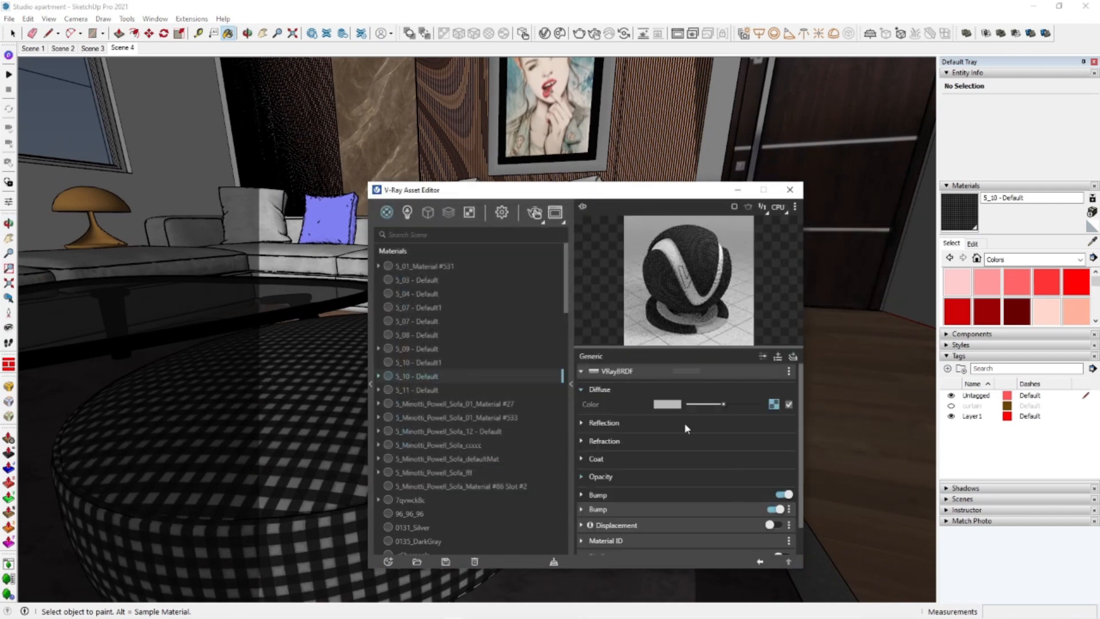
Relink the checkered pouf's bump map bitmap to Xadrez_b
click(701, 507)
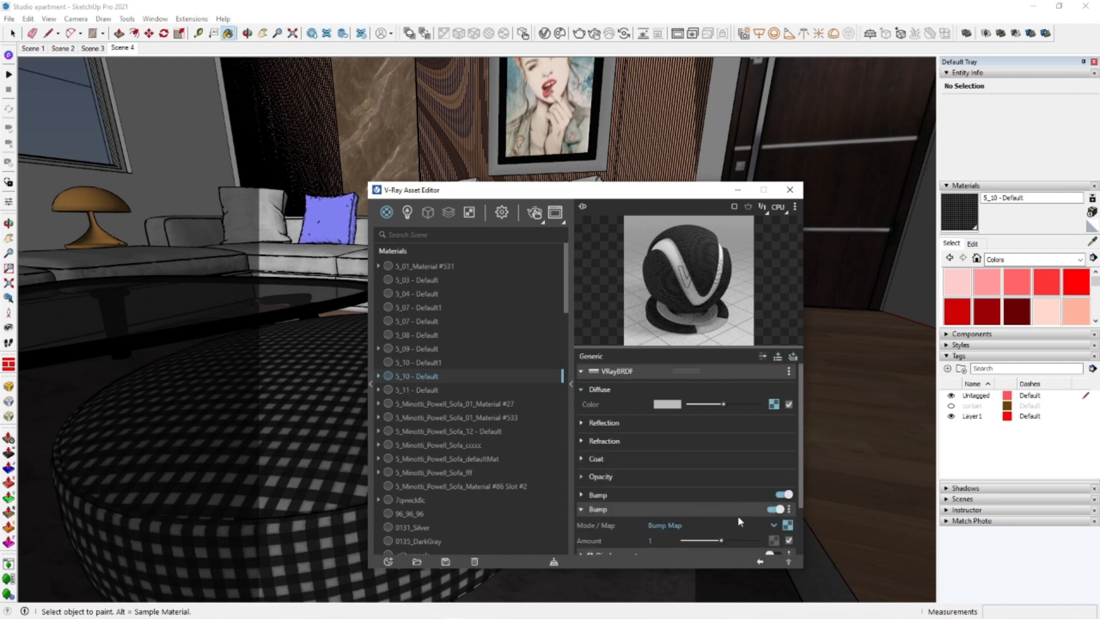
click(788, 525)
click(768, 387)
click(753, 361)
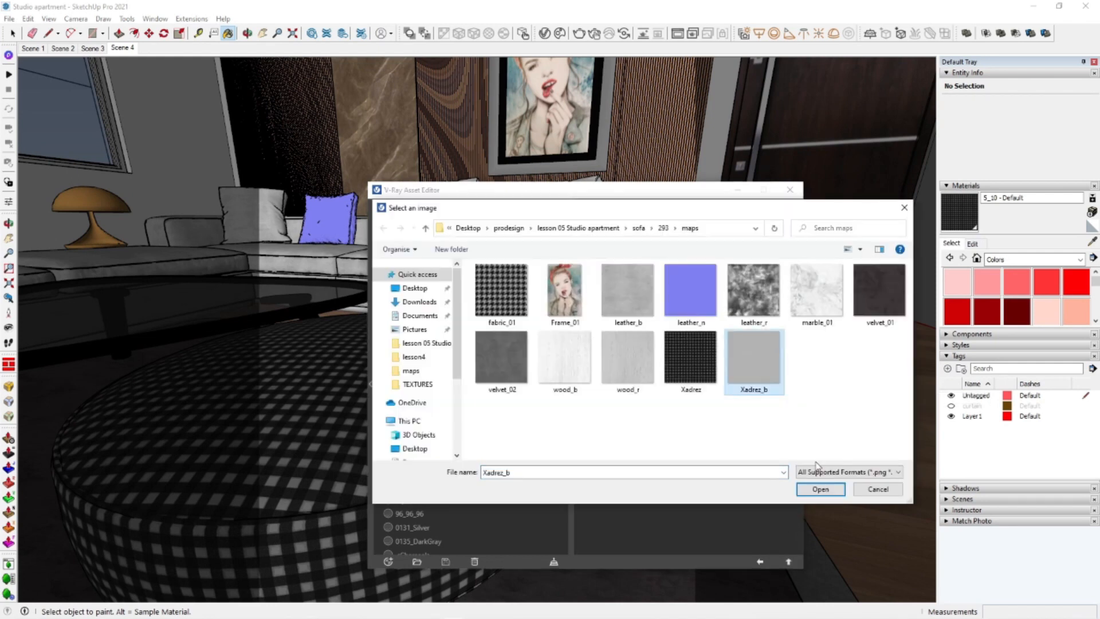
click(820, 489)
click(761, 562)
Sample the black coffee table's top and frame materials and review their settings
click(1093, 242)
click(337, 296)
click(659, 425)
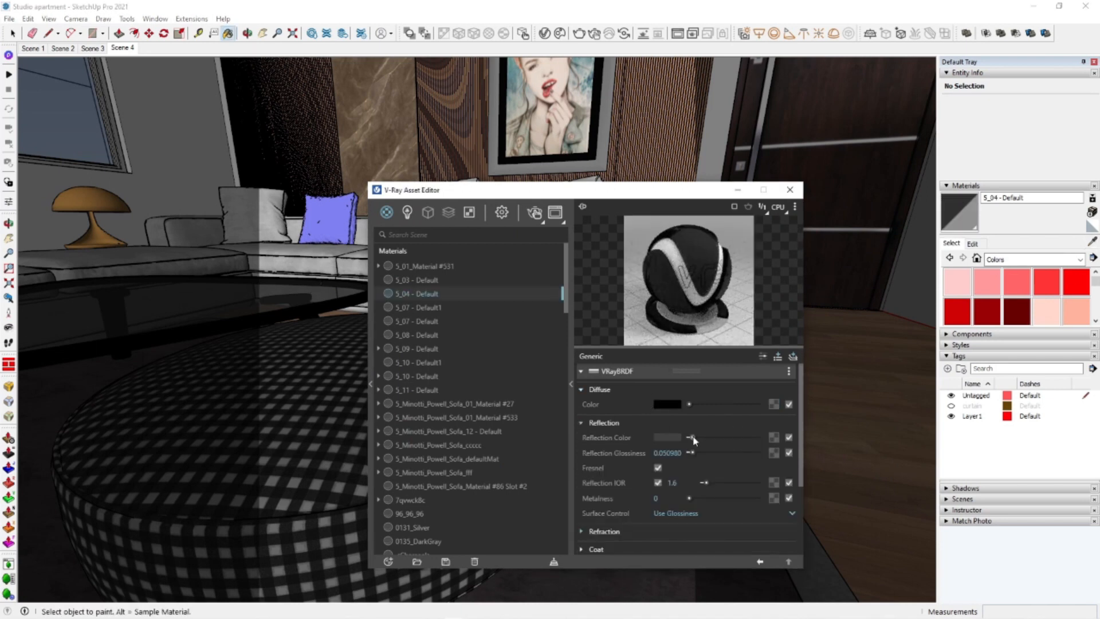
mouse_move(338, 390)
middle_down()
mouse_move(607, 417)
mouse_move(553, 422)
middle_up()
click(1092, 242)
click(325, 473)
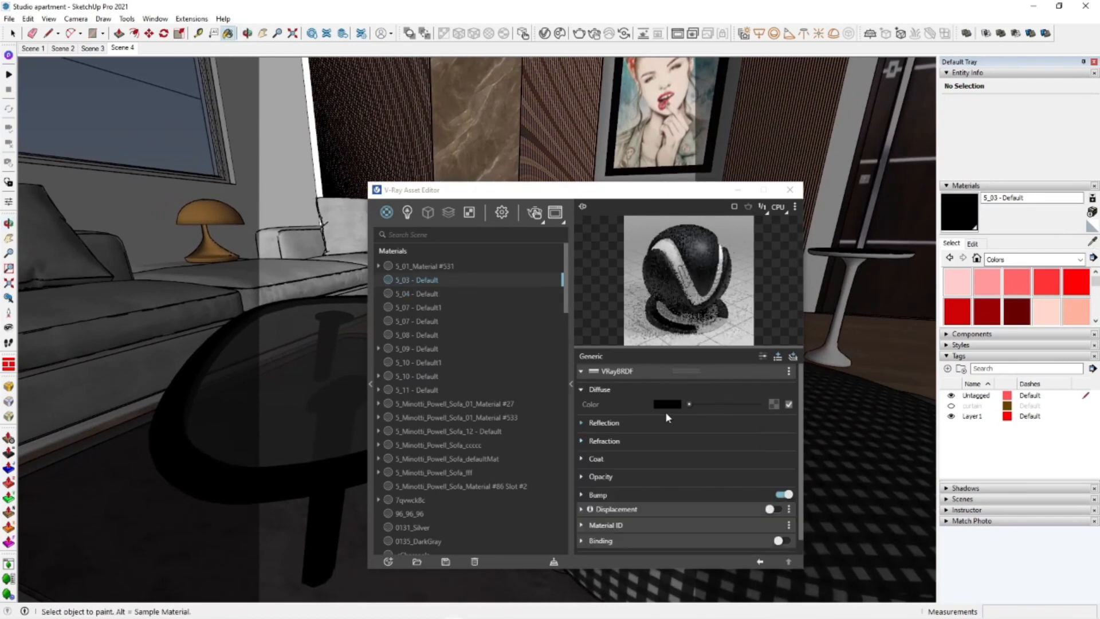
Sample the dark rug's material and relink its diffuse bitmap to velvet_01
drag(685, 191, 320, 172)
shift+middle_drag(702, 433, 608, 504)
click(1093, 242)
click(590, 467)
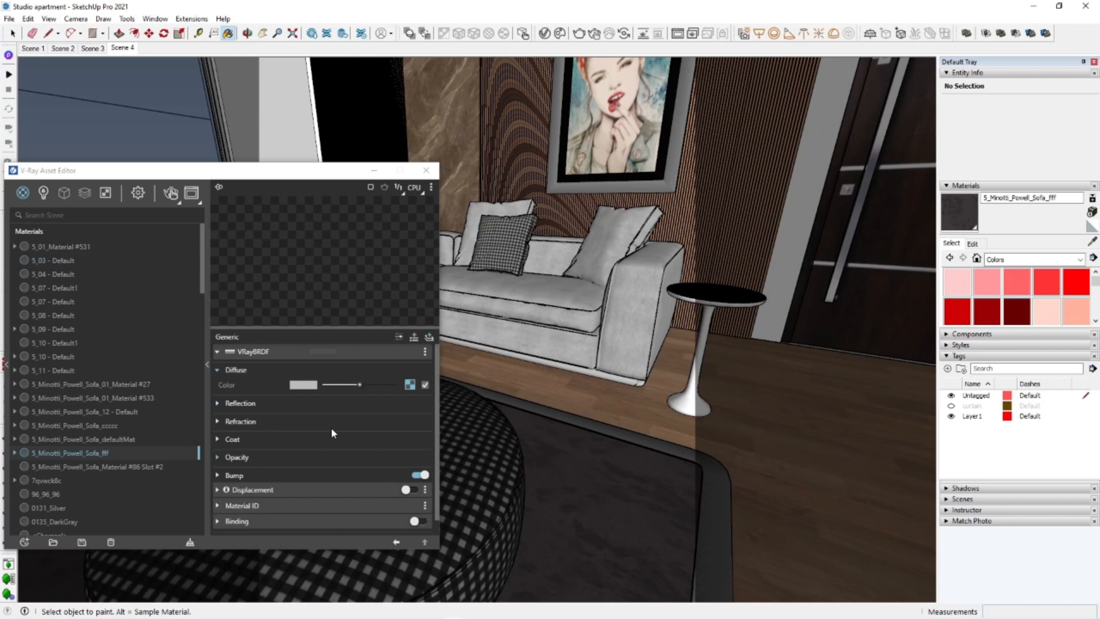
click(411, 385)
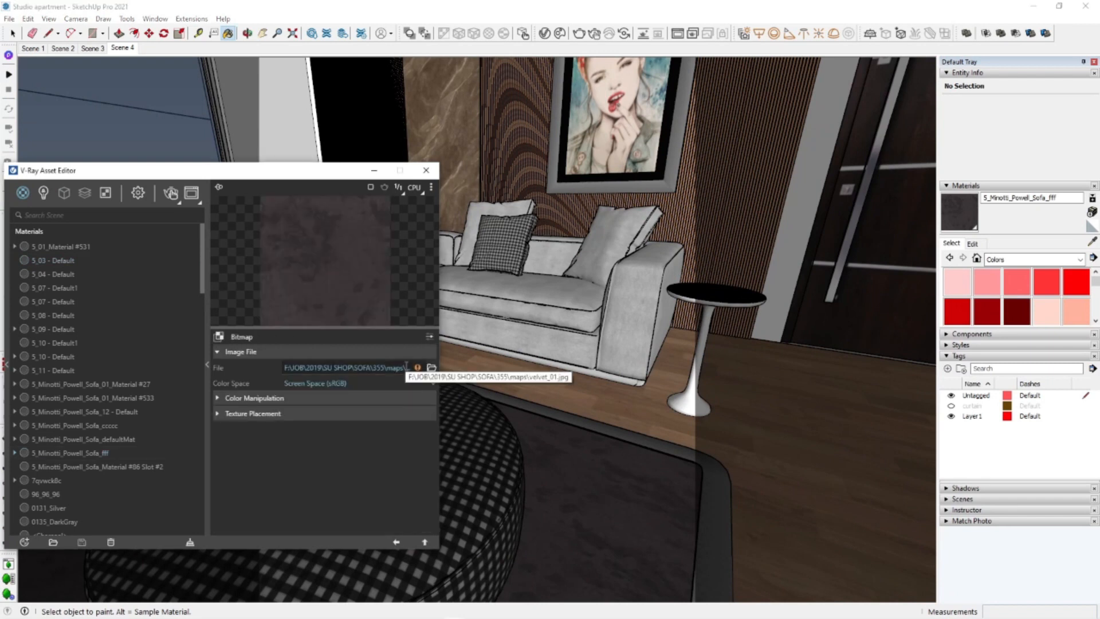
click(431, 367)
click(516, 276)
click(456, 471)
click(397, 541)
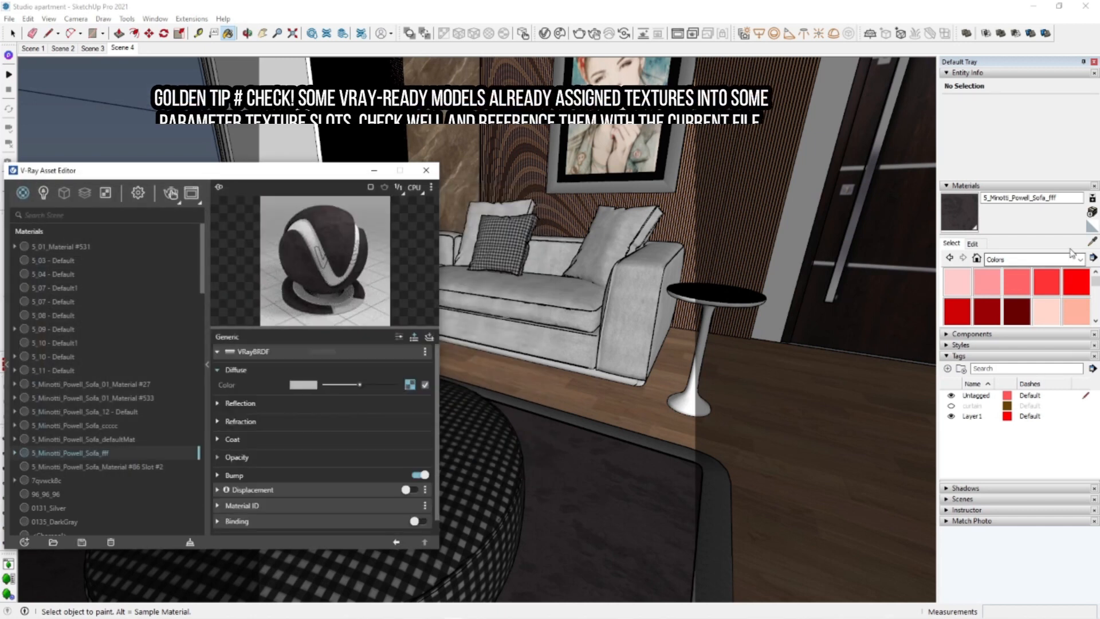
Sample the rug border's material and relink its missing diffuse bitmap to the texture file on disk
alt+click(726, 488)
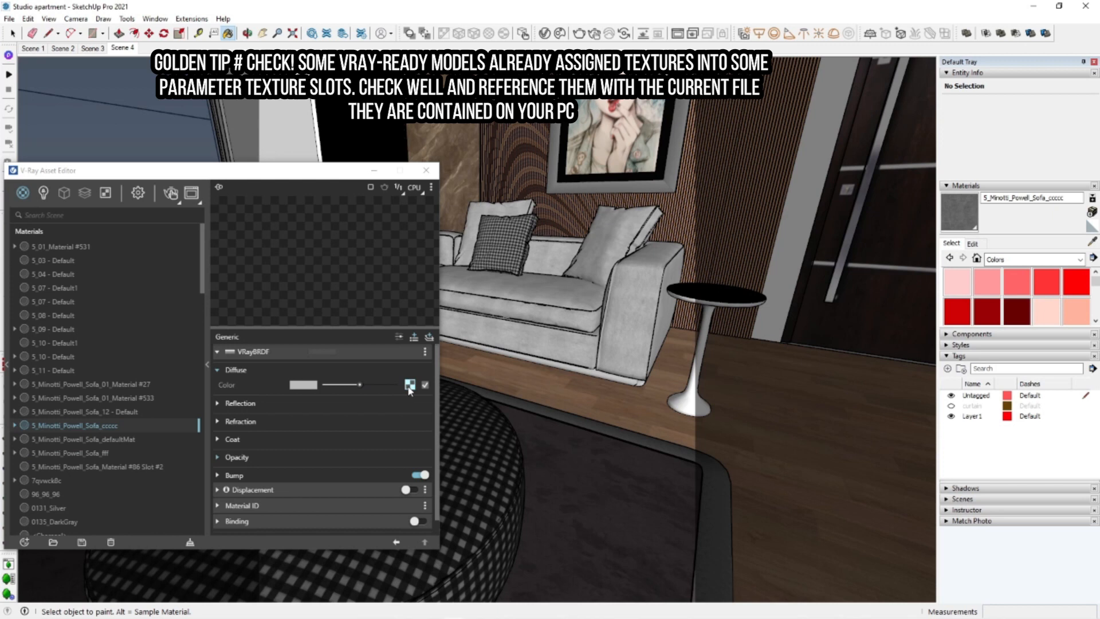
click(410, 384)
click(431, 366)
click(139, 348)
click(140, 348)
click(457, 470)
click(395, 542)
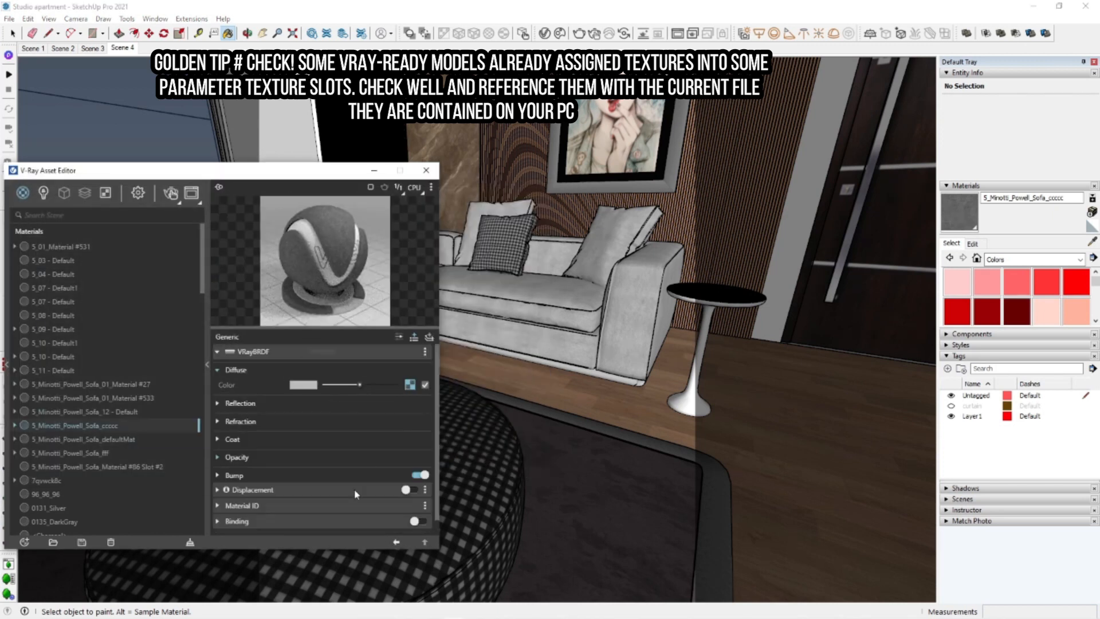
Check the bump and reflection settings of the rug border's material
click(342, 475)
click(342, 476)
click(302, 403)
click(292, 406)
click(208, 395)
Frame the living area in two-point perspective and start an interactive V-Ray render
mouse_move(596, 295)
middle_down()
mouse_move(585, 412)
mouse_move(688, 385)
middle_up()
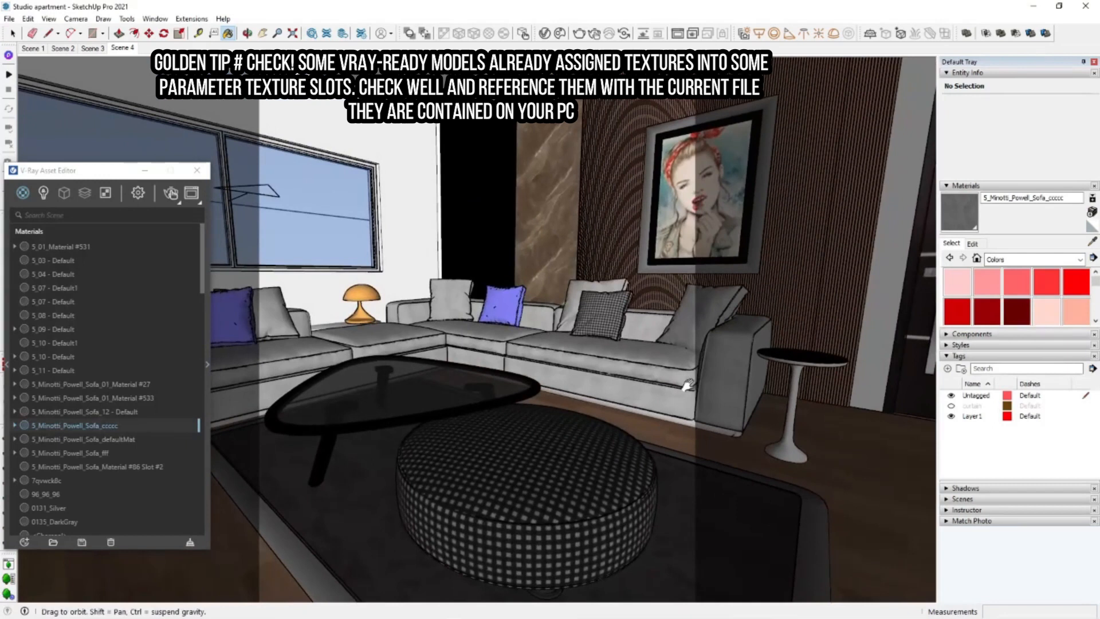
click(76, 19)
click(86, 99)
drag(579, 304, 579, 288)
middle_drag(578, 289, 653, 373)
click(594, 34)
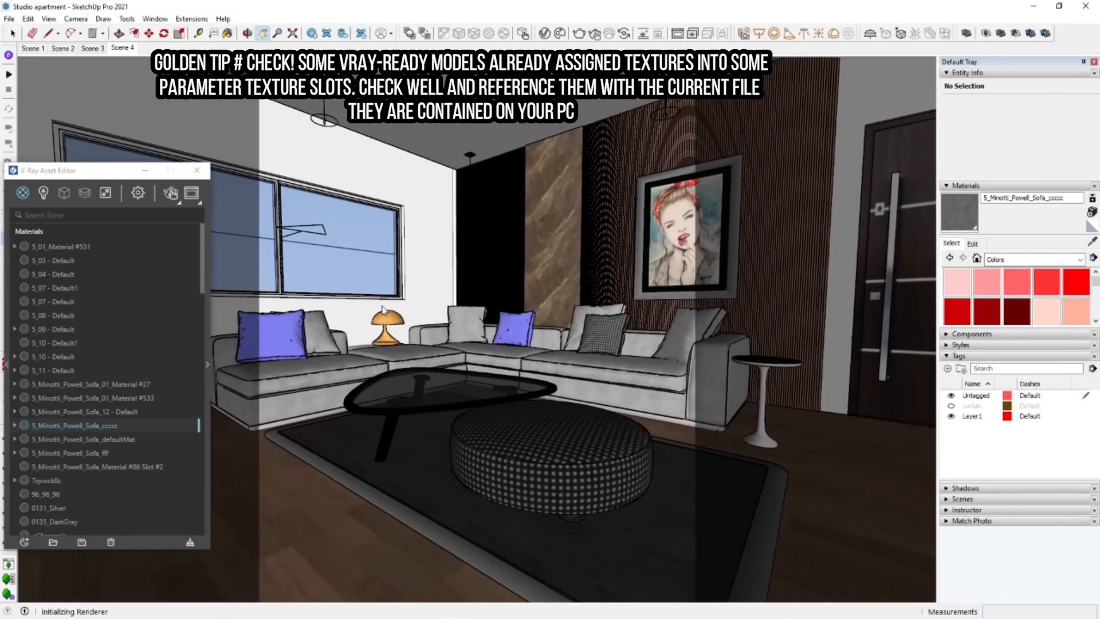
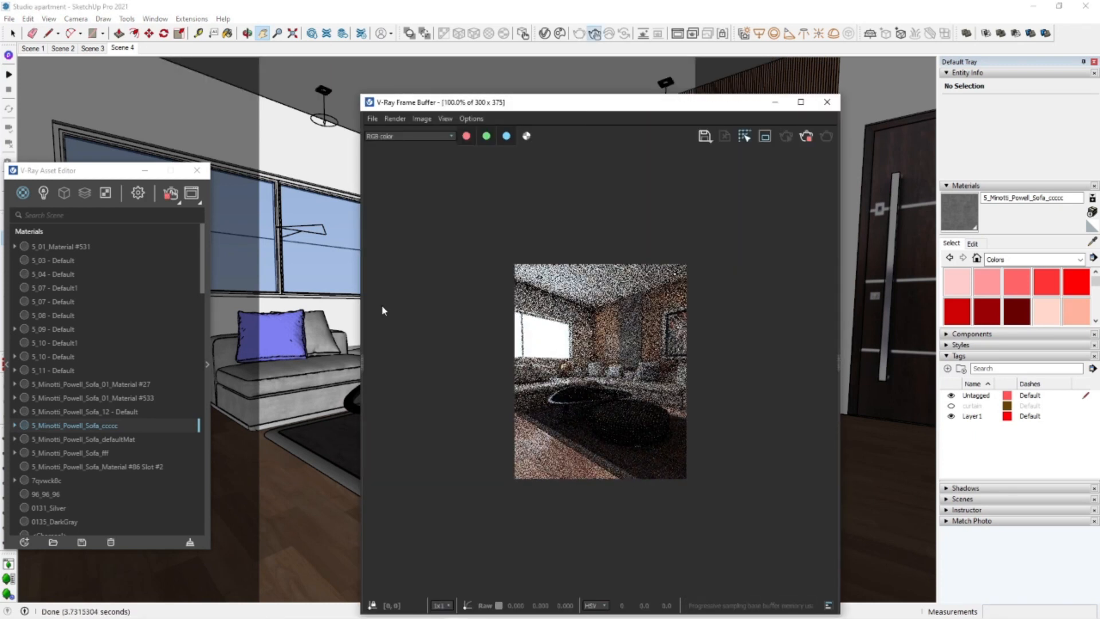
Examine the enlarged render of the living area, stop the interactive render and uncover the model beside it
scroll(633, 378, up, 1)
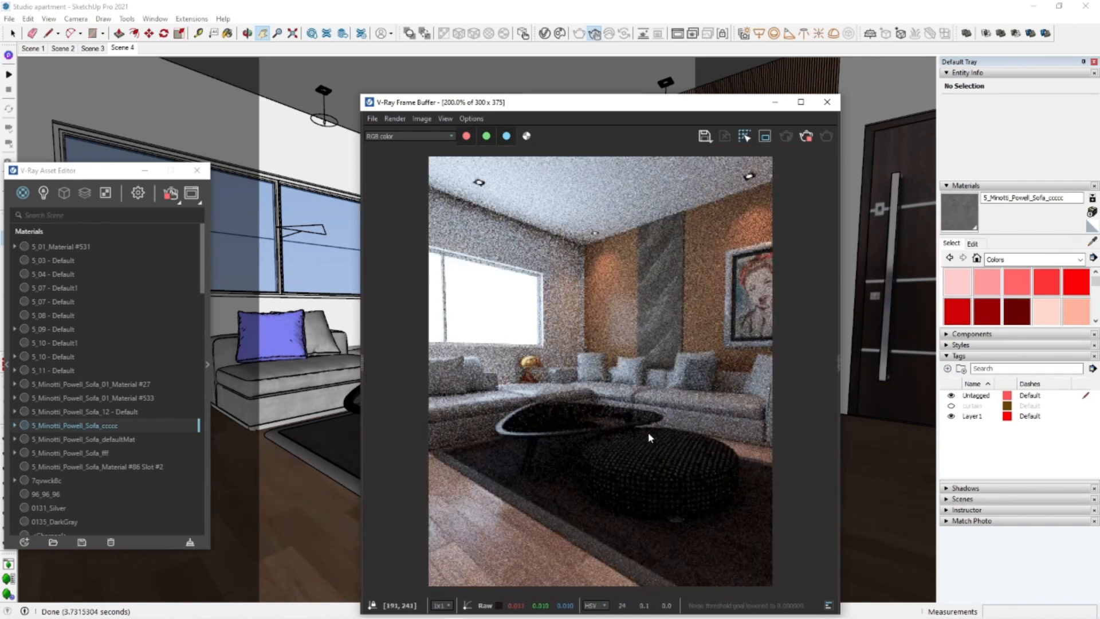
scroll(651, 427, up, 1)
scroll(664, 417, down, 1)
click(807, 137)
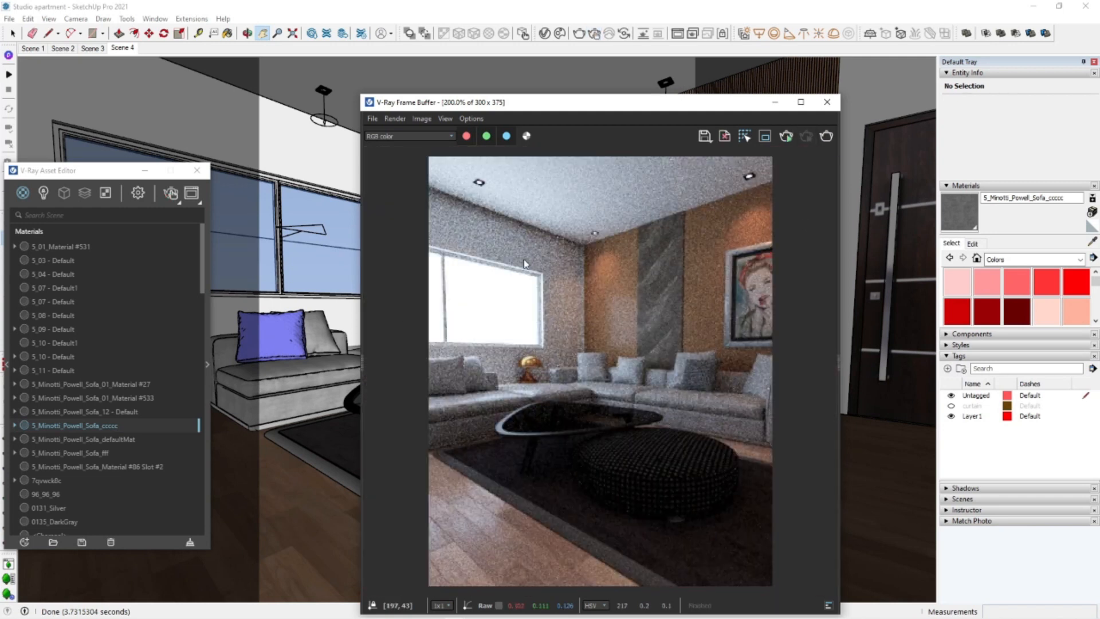
drag(568, 104, 671, 78)
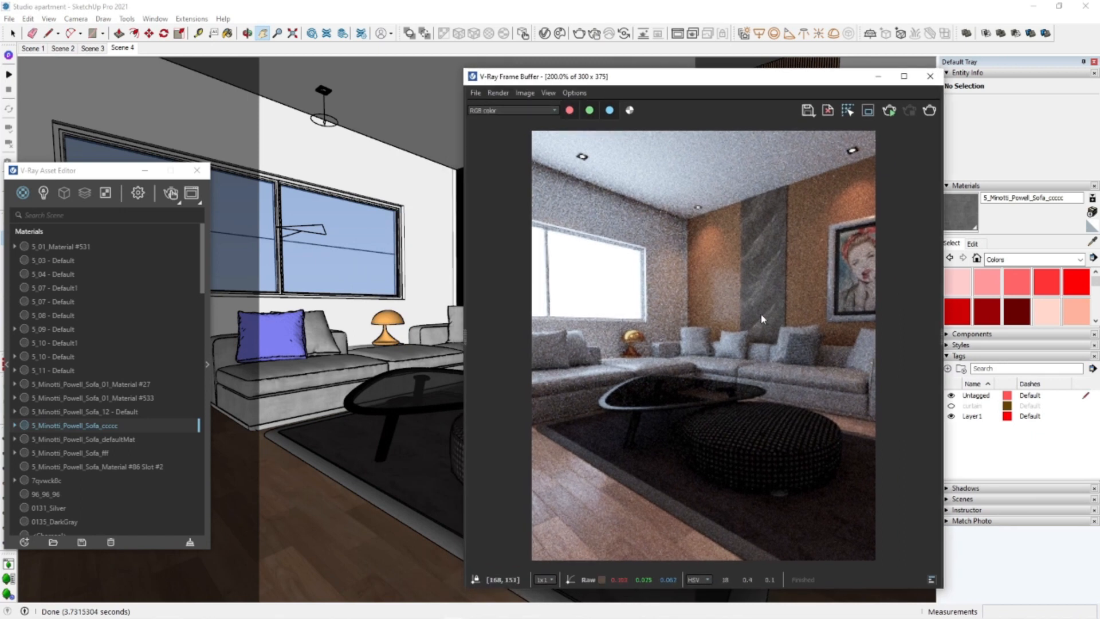
Sample the checkered pouf's material and open its diffuse bitmap settings
click(1093, 243)
click(462, 444)
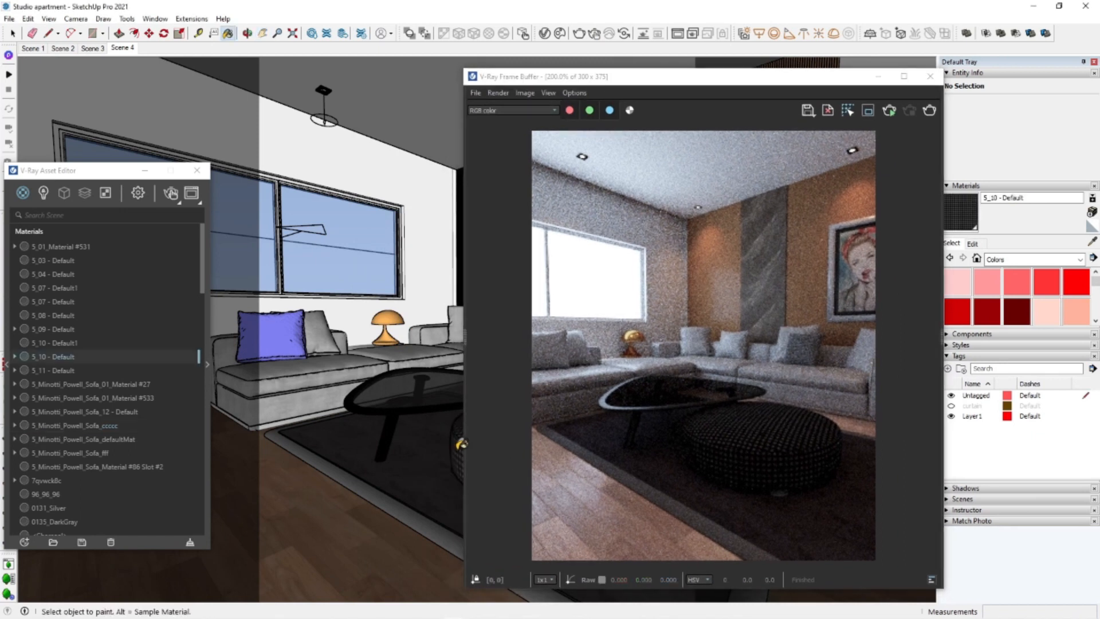
click(207, 363)
click(406, 386)
Try a custom gamma curve of 0.6 on the pouf's diffuse bitmap, then restore the Screen Space (sRGB) color space
click(378, 383)
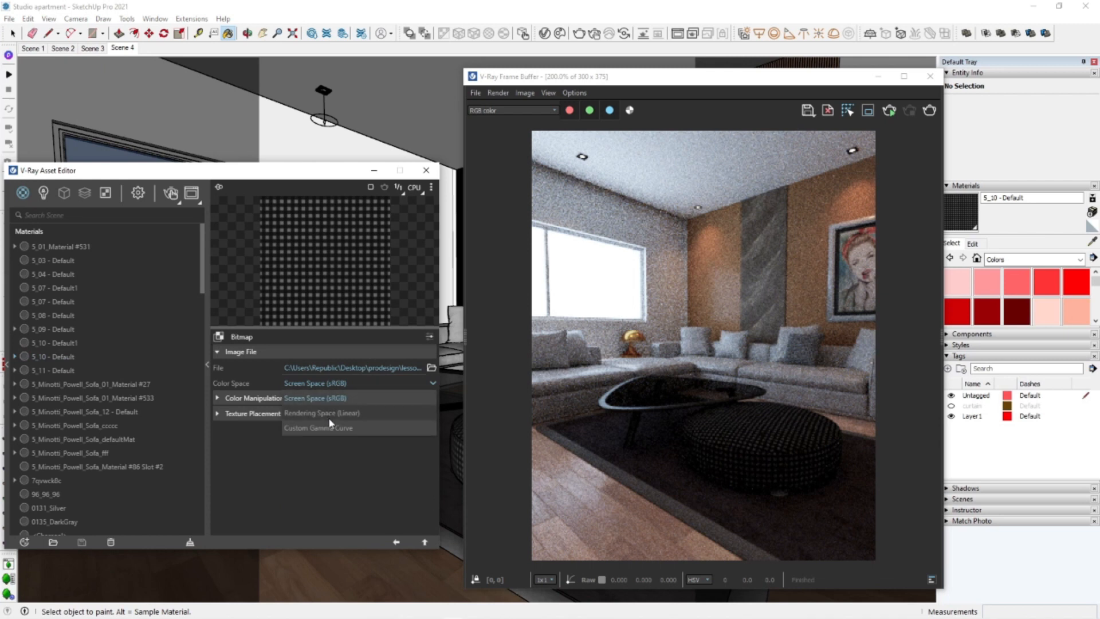
click(330, 427)
click(342, 398)
drag(343, 398, 338, 397)
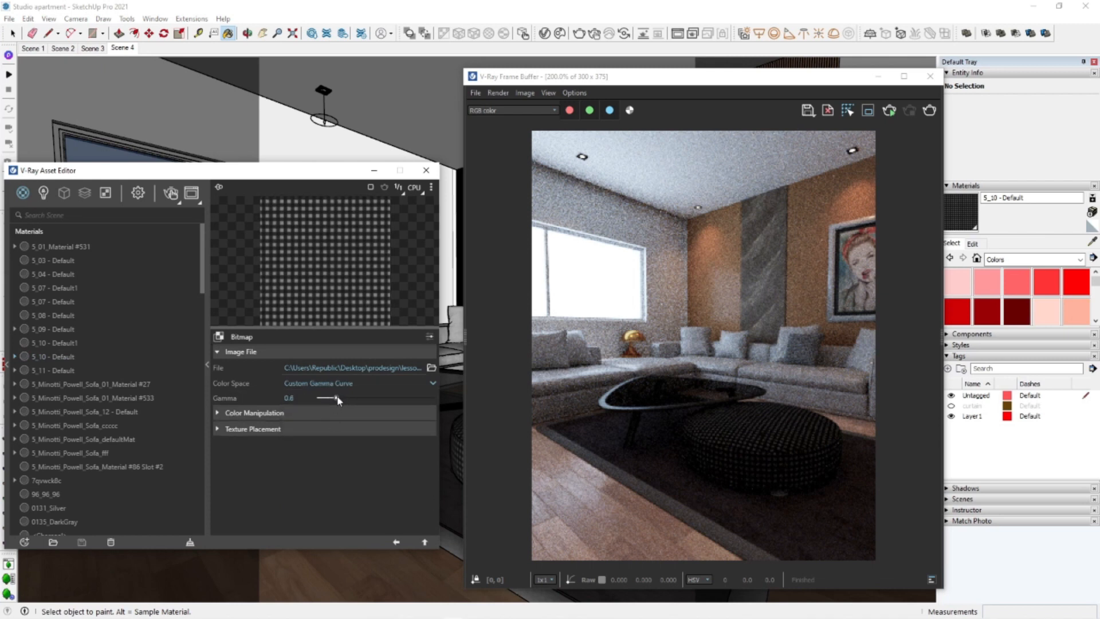
click(339, 382)
click(339, 398)
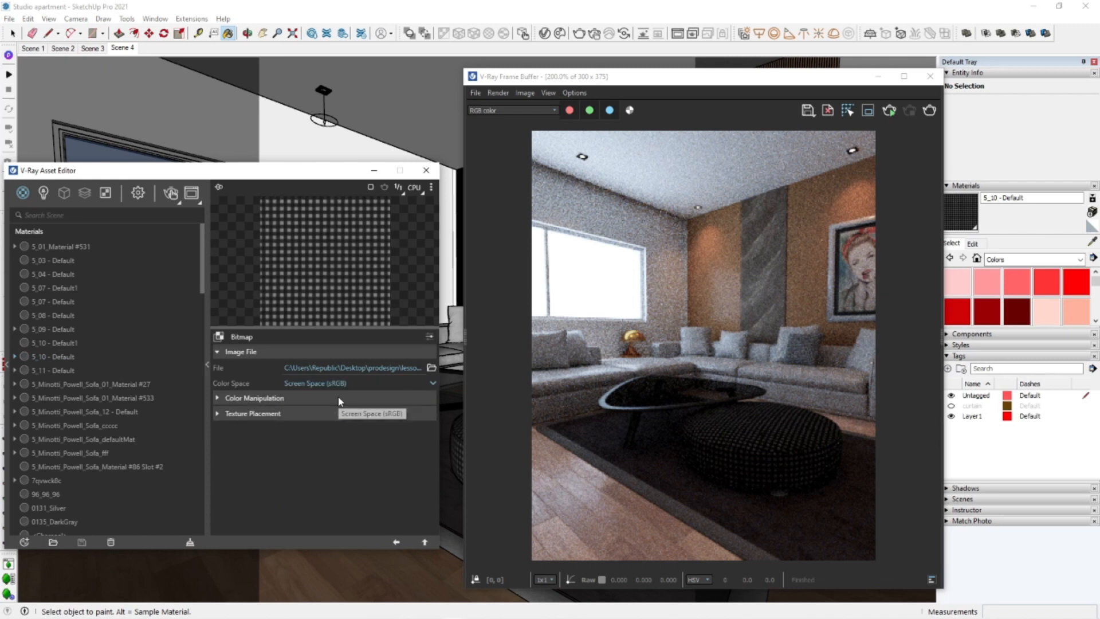
Wrap the pouf's diffuse map in a Color Correction using the Gain / Gamma / Lift lightness mode
click(396, 542)
right_click(410, 385)
mouse_move(392, 441)
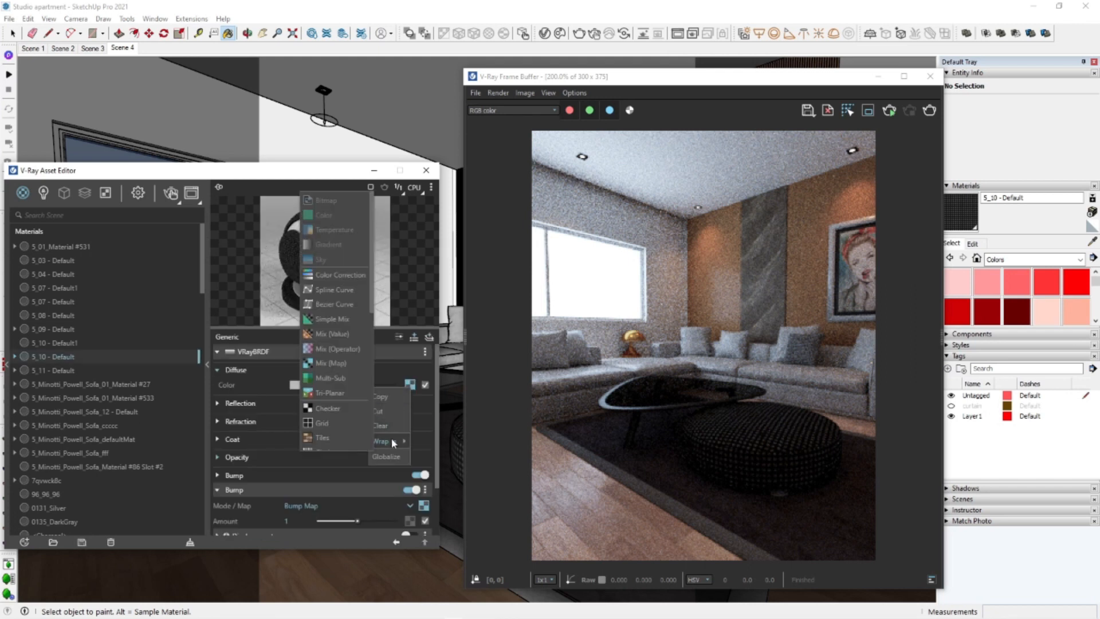
click(338, 274)
click(364, 479)
click(376, 496)
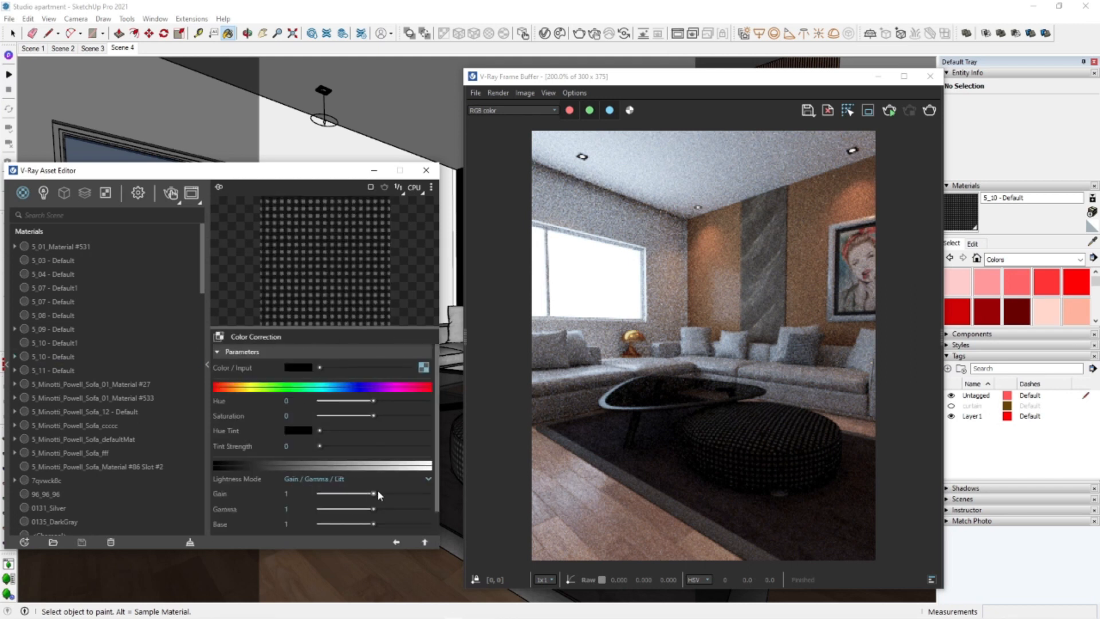
click(396, 543)
drag(331, 175, 181, 172)
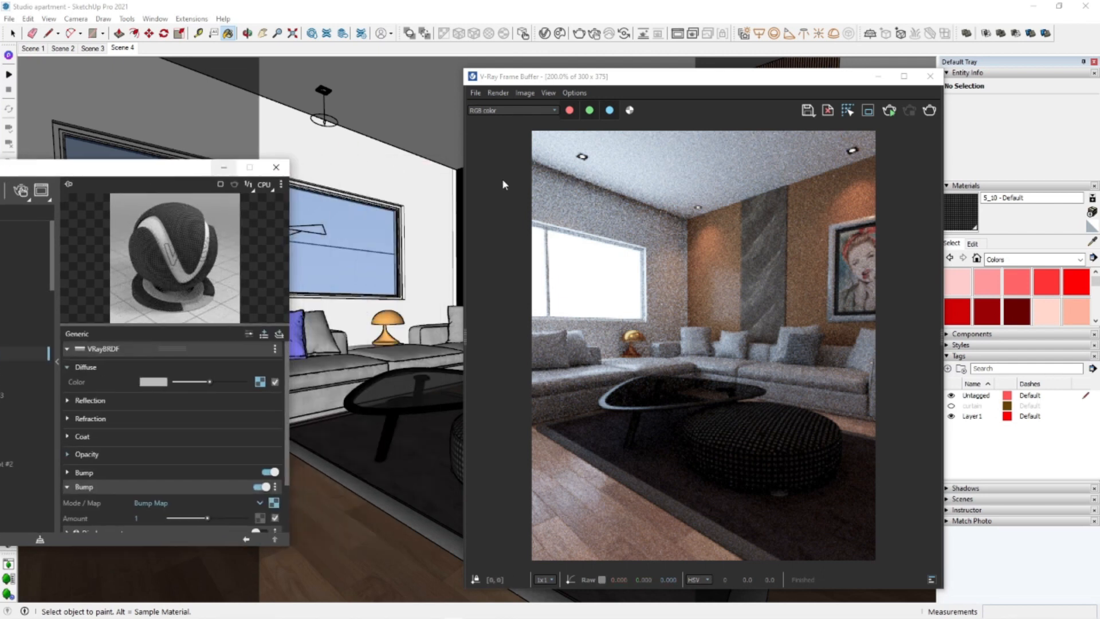
Sample the sofa's light fabric material and show its advanced parameters
click(1092, 244)
click(339, 390)
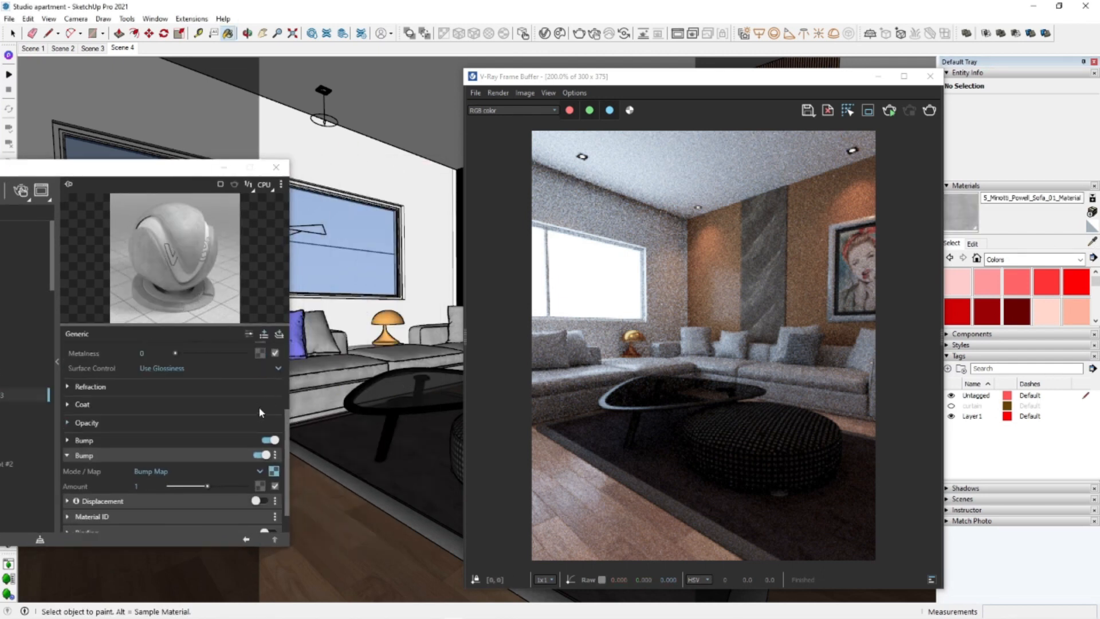
click(177, 386)
click(178, 387)
scroll(177, 387, up, 4)
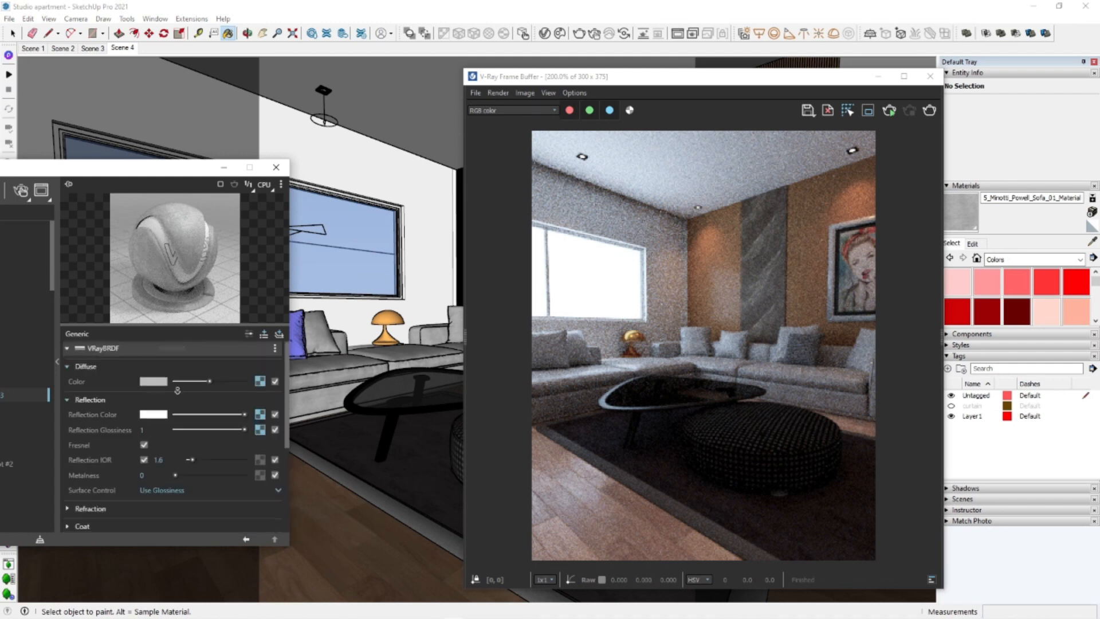
click(251, 337)
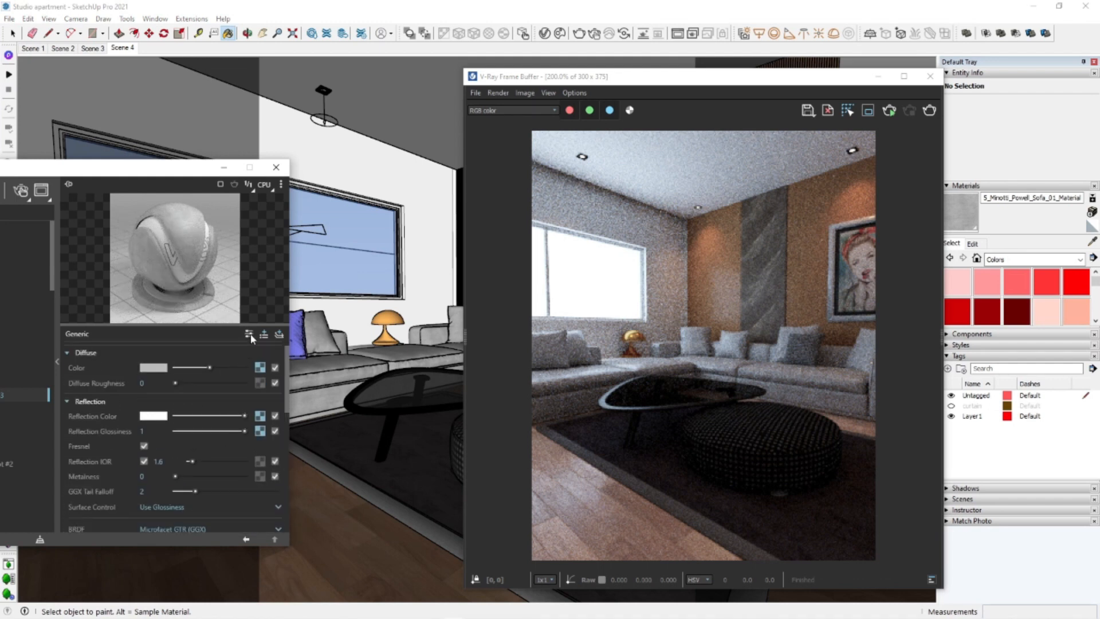
Lower the reflection color and reflection glossiness multipliers of the sofa material
scroll(152, 466, down, 6)
click(143, 394)
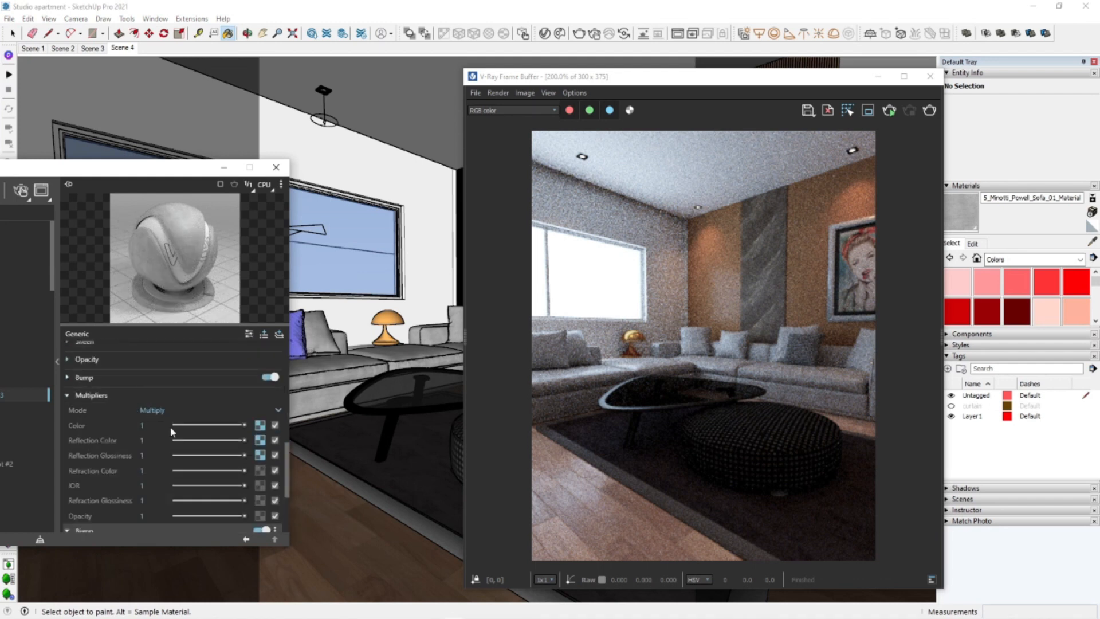
drag(229, 440, 222, 440)
click(234, 455)
scroll(221, 453, up, 8)
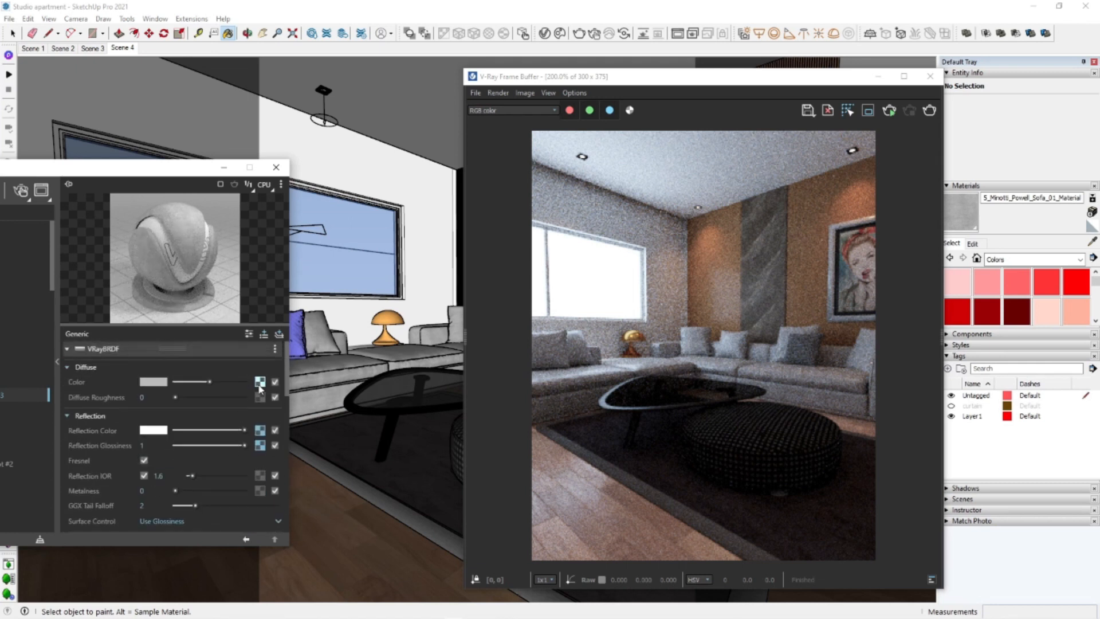
Wrap the sofa material's diffuse map in a Falloff texture and set the falloff type to Fresnel
click(261, 384)
click(247, 540)
right_click(260, 382)
mouse_move(238, 437)
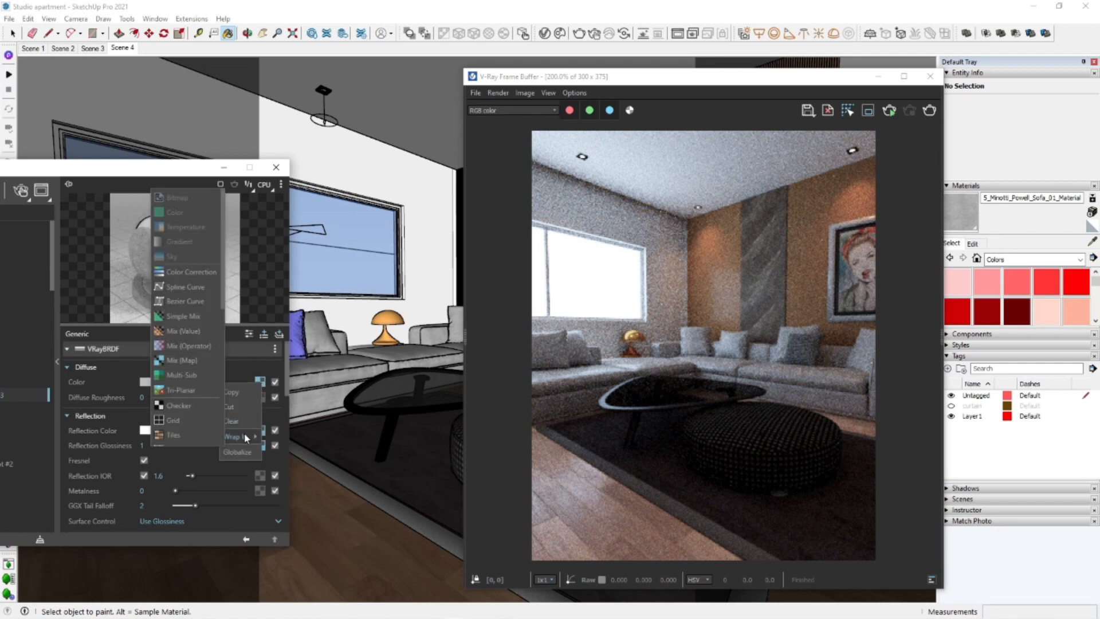
scroll(188, 406, down, 4)
click(186, 395)
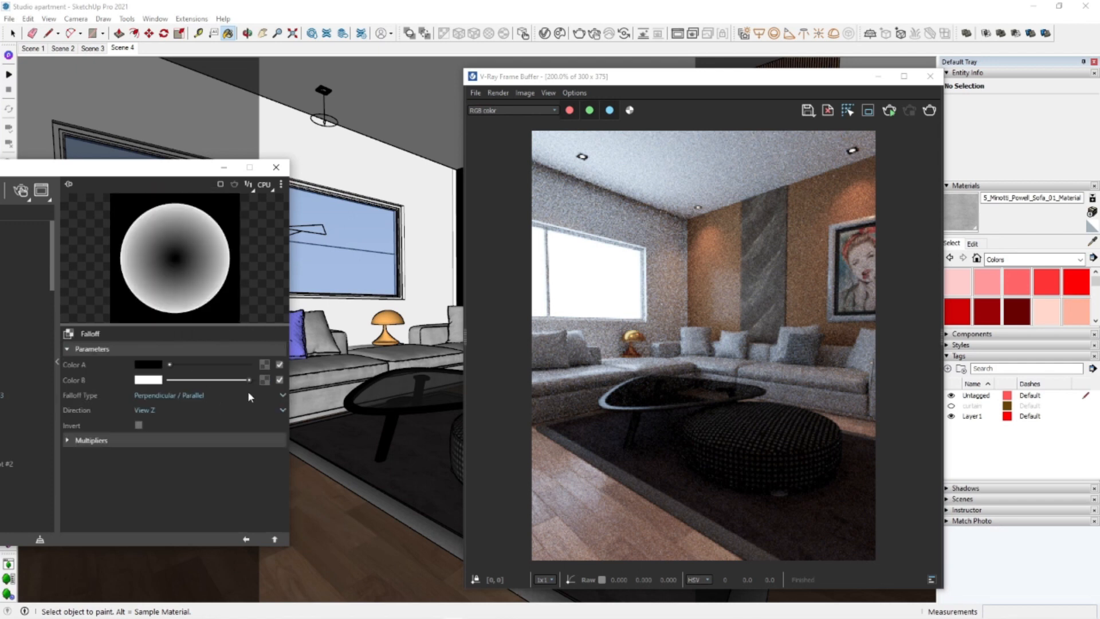
click(201, 396)
click(169, 434)
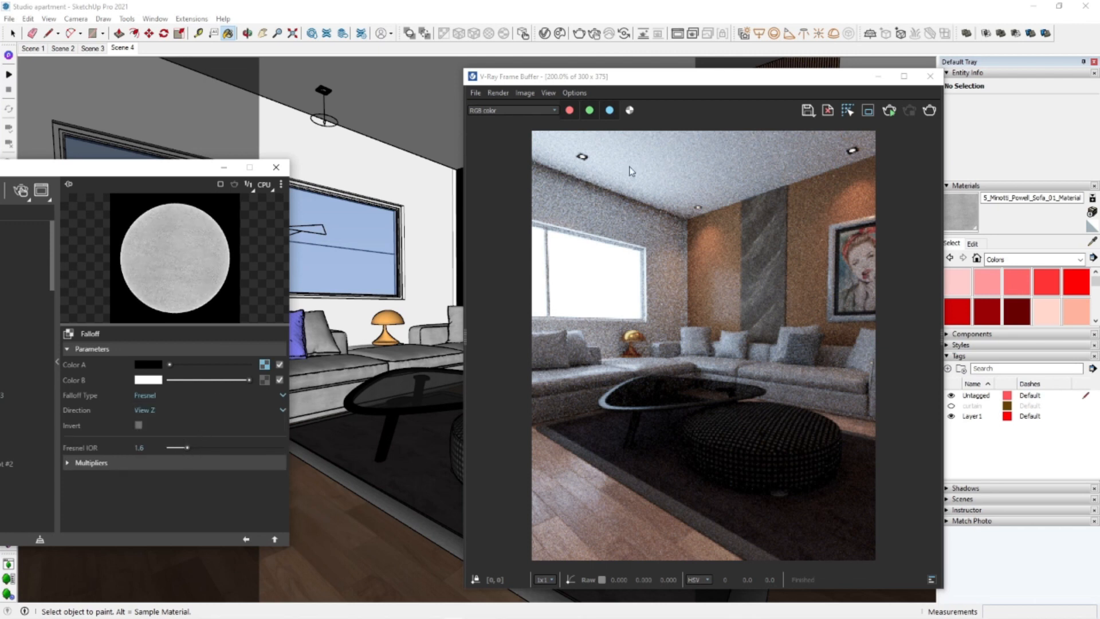
Start an interactive render and frame the sofa against the picture wall
click(595, 35)
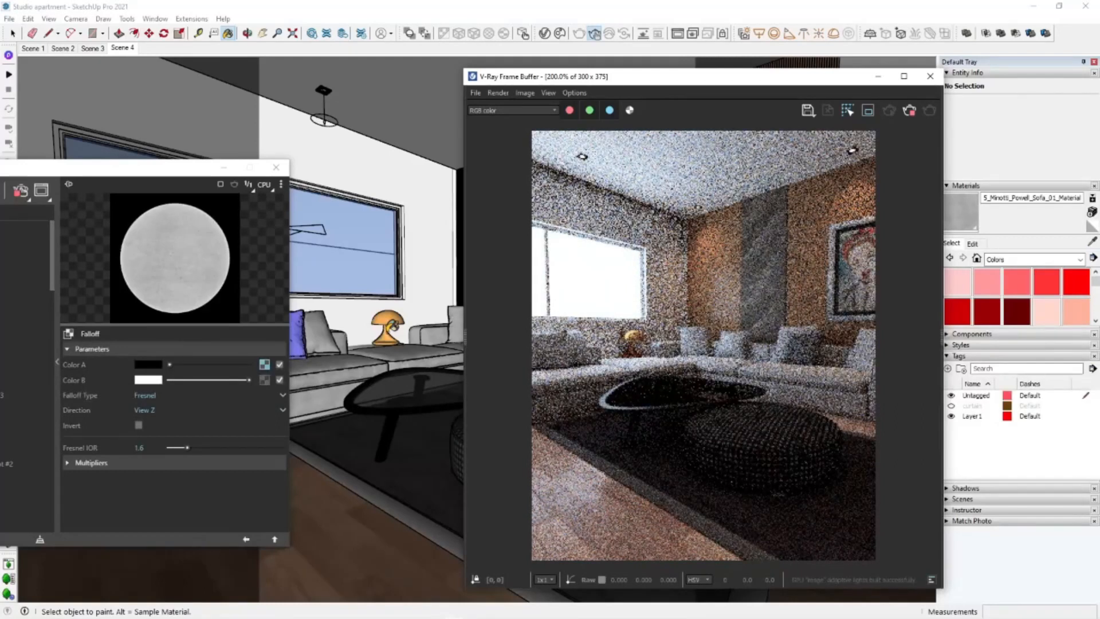
mouse_move(393, 326)
middle_down()
mouse_move(369, 470)
mouse_move(333, 452)
mouse_move(363, 488)
mouse_move(412, 455)
mouse_move(427, 422)
mouse_move(370, 438)
mouse_move(419, 435)
mouse_move(392, 422)
mouse_move(403, 358)
middle_up()
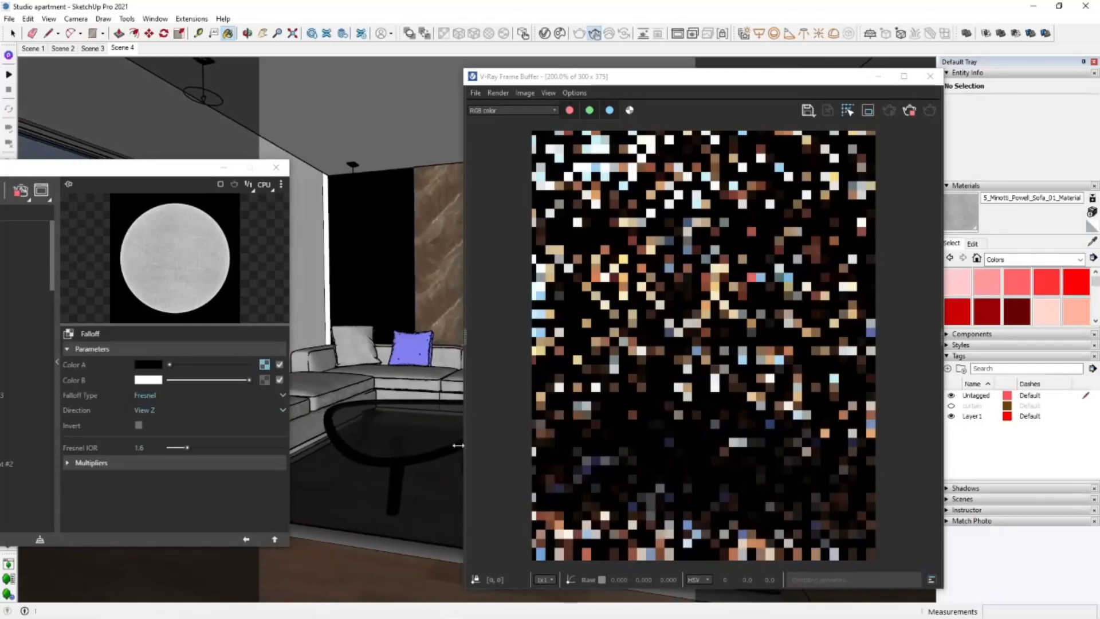
mouse_move(384, 398)
middle_down()
mouse_move(424, 442)
mouse_move(401, 452)
middle_up()
scroll(744, 389, up, 2)
scroll(743, 390, down, 1)
Raise the Fresnel IOR of the sofa's diffuse falloff to 2.9
drag(170, 177, 249, 155)
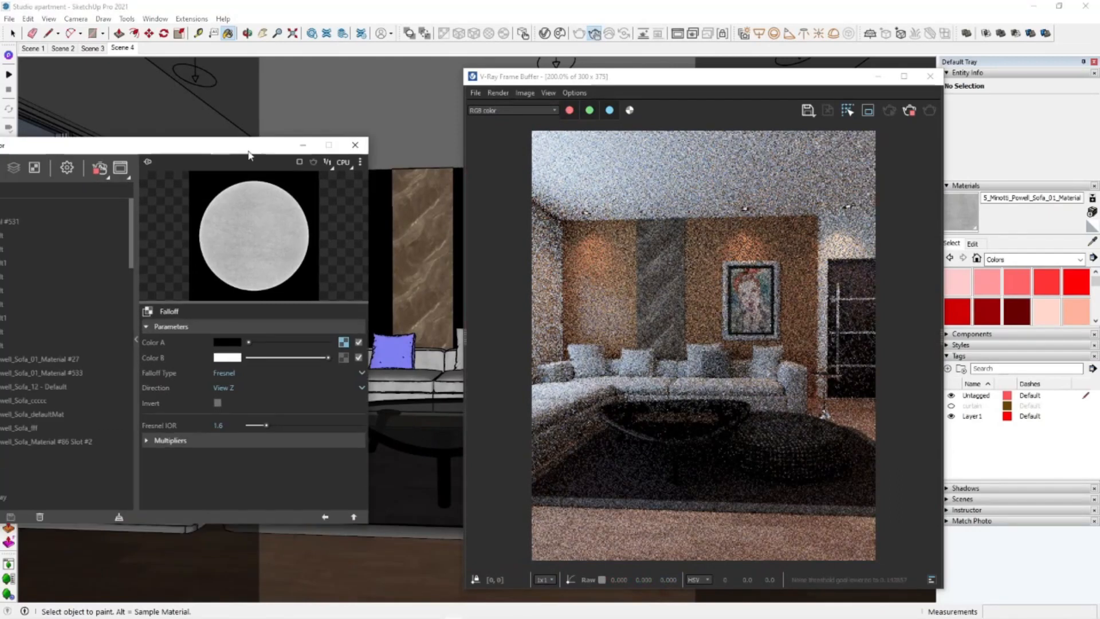
click(326, 517)
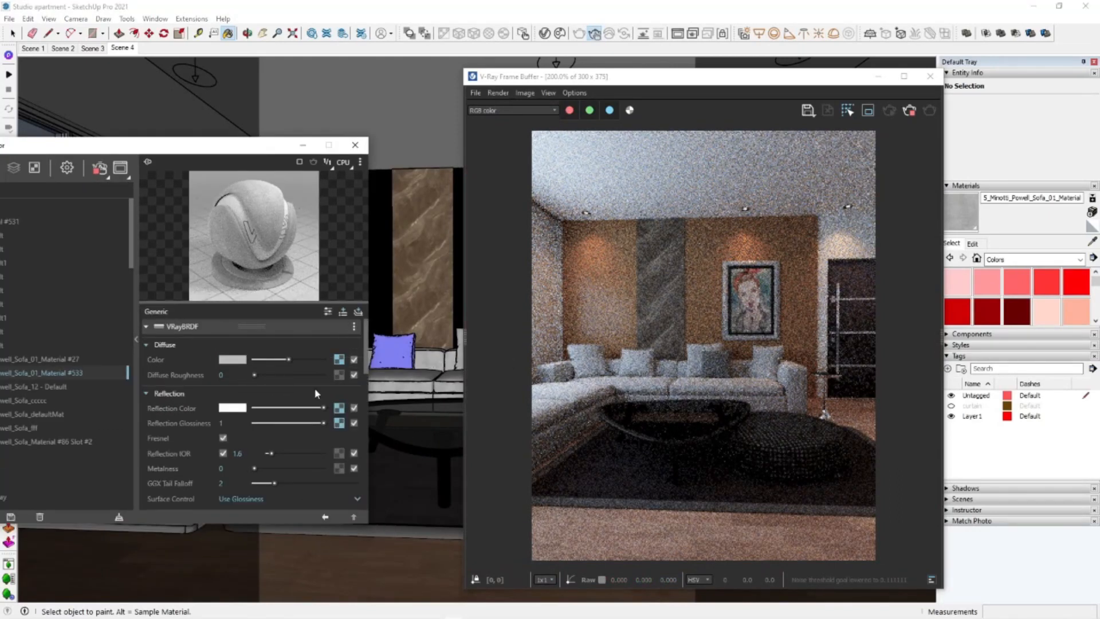
click(339, 367)
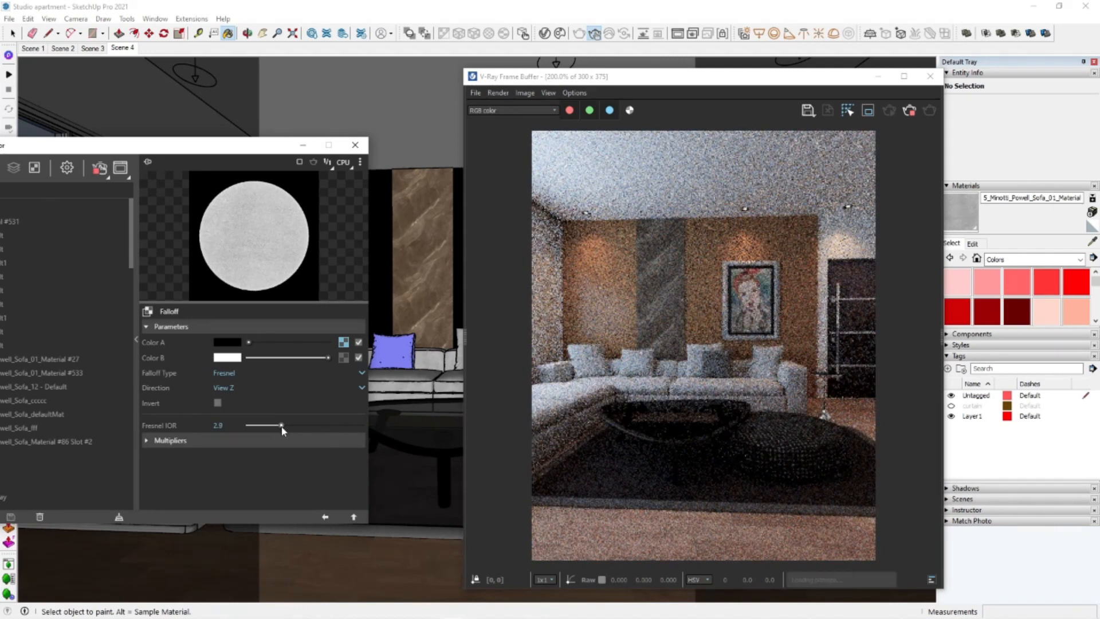
Examine the sofa's seat corner and fabric texture up close in the interactive render
middle_drag(424, 471, 266, 472)
shift+middle_drag(385, 447, 440, 446)
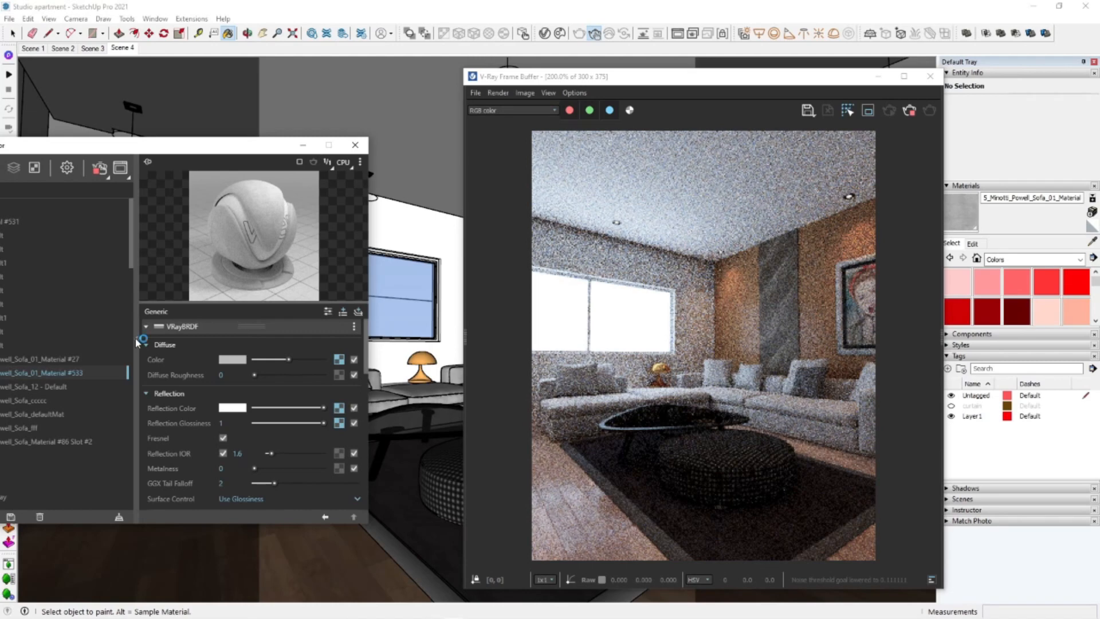
click(138, 341)
scroll(313, 508, up, 5)
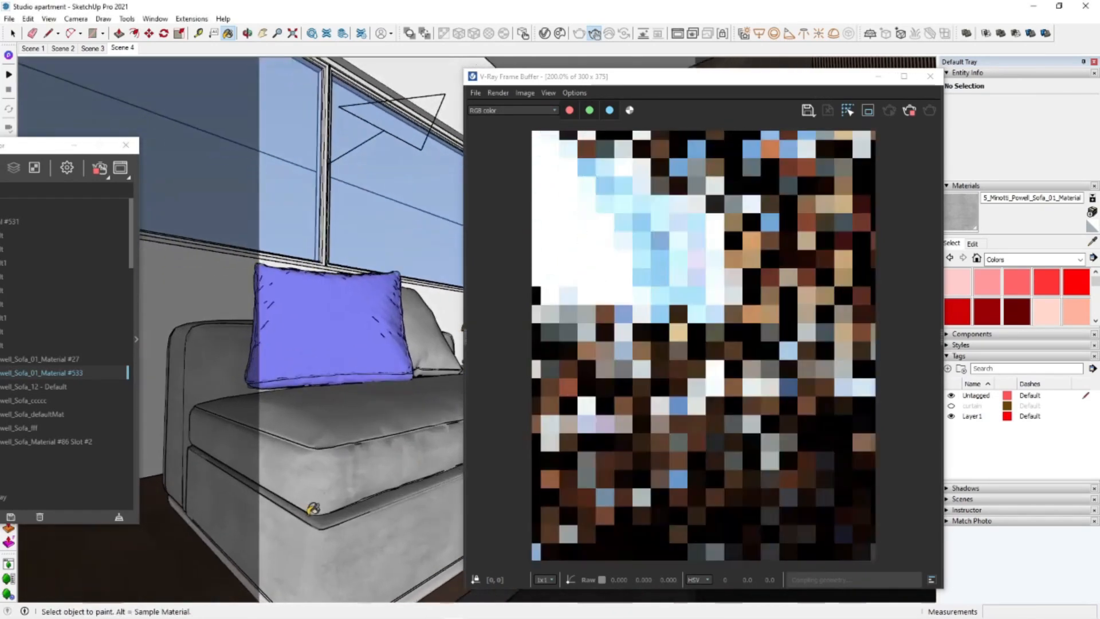
scroll(316, 508, up, 3)
scroll(322, 495, up, 2)
middle_drag(319, 485, 446, 475)
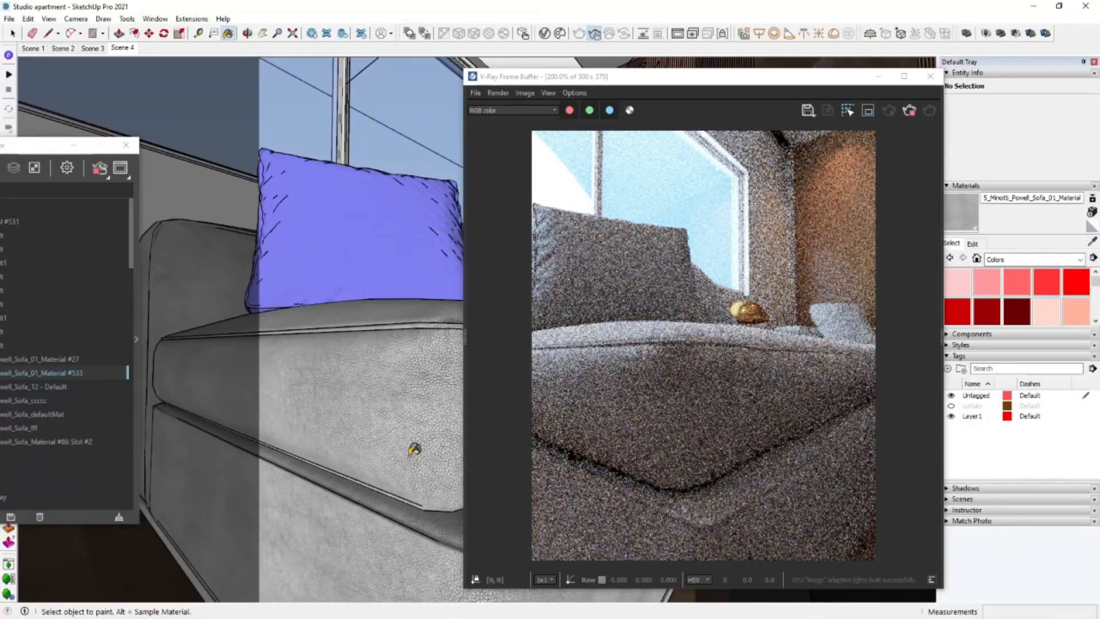
middle_drag(406, 457, 404, 452)
Examine the sofa fabric material's diffuse and reflection settings beside the interactive render
drag(41, 147, 232, 122)
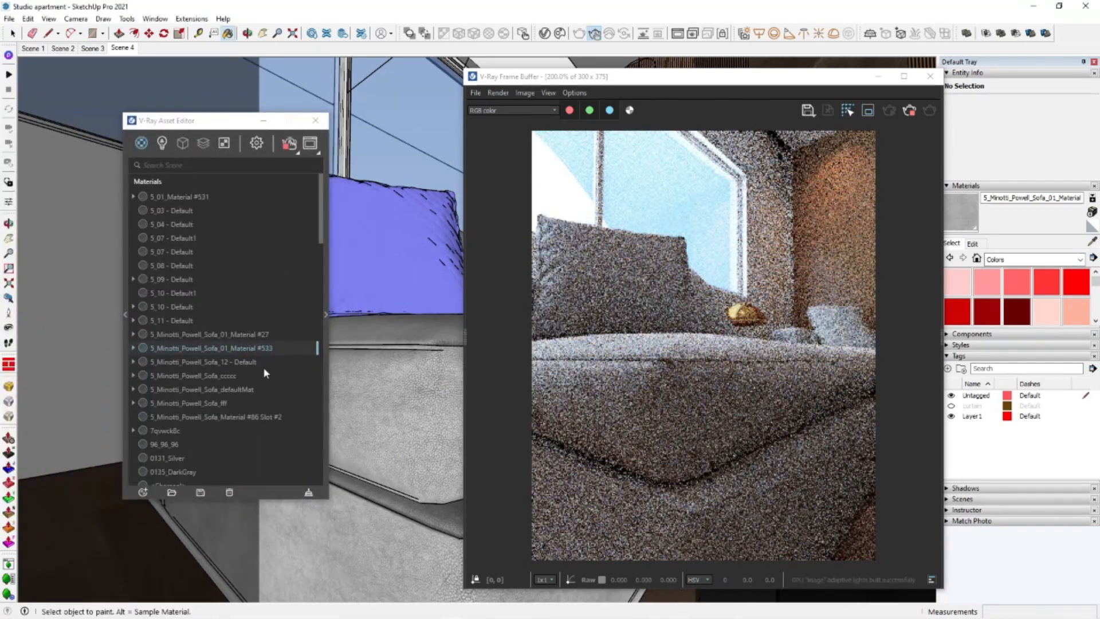
click(324, 318)
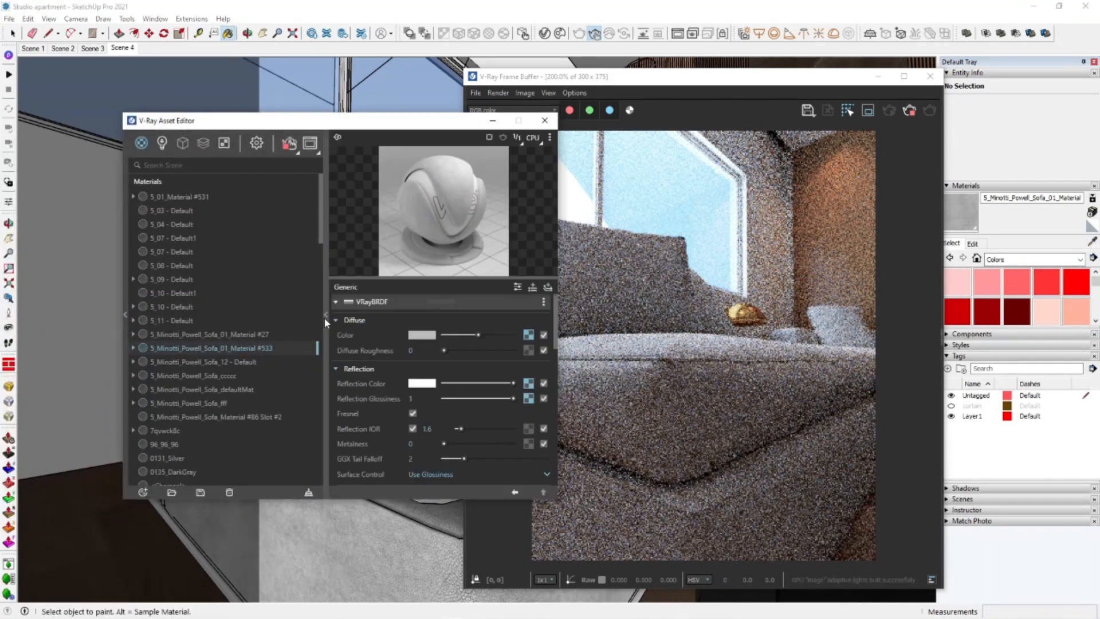
click(528, 336)
click(515, 492)
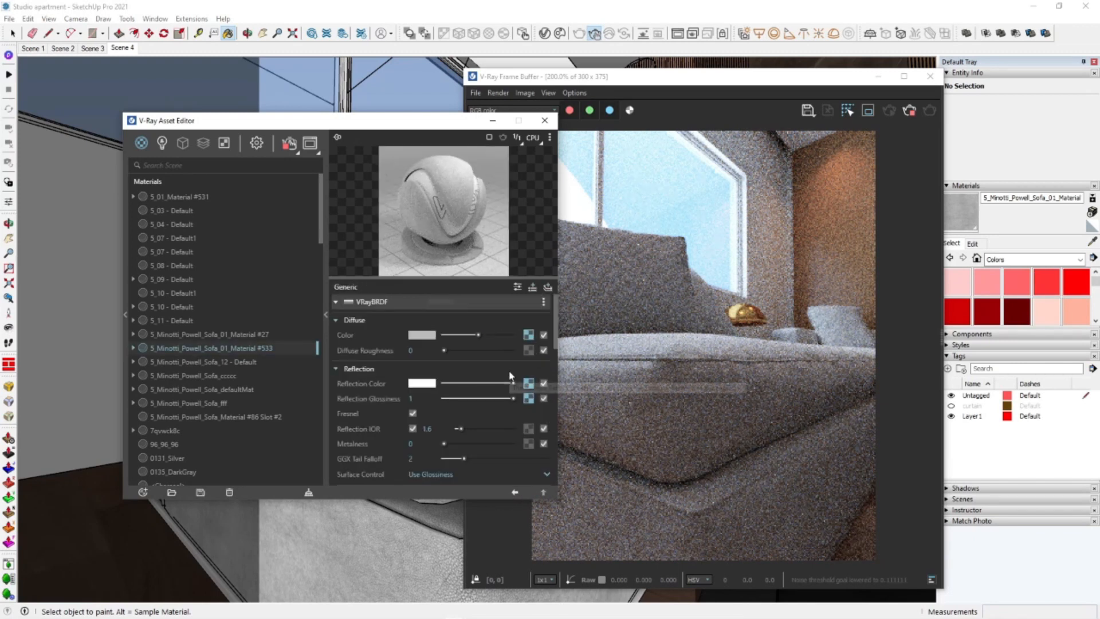
click(548, 288)
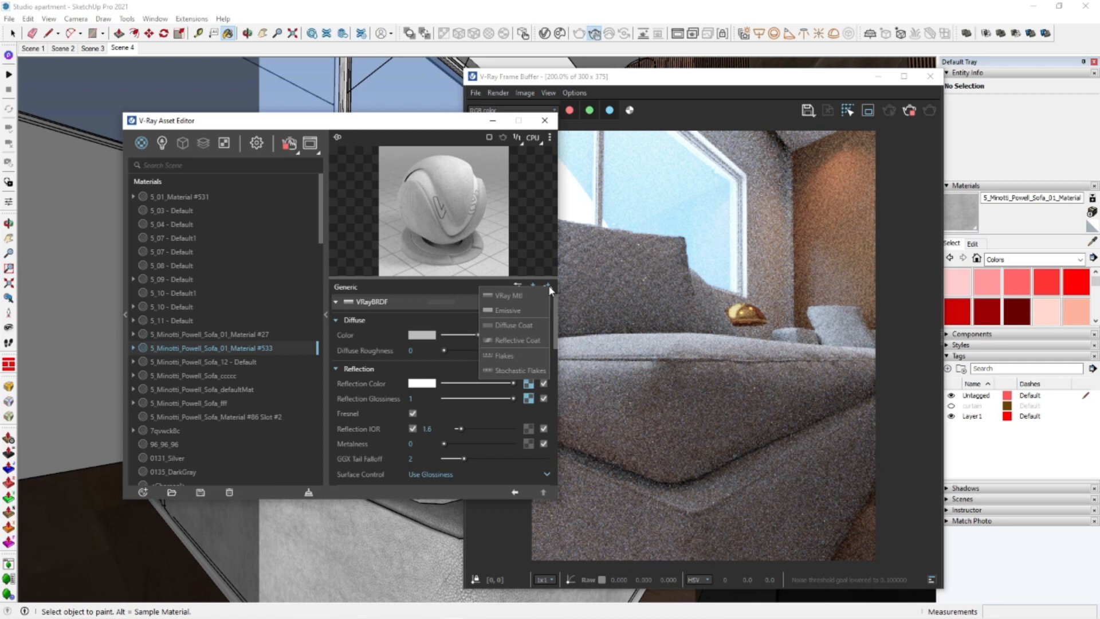
click(445, 325)
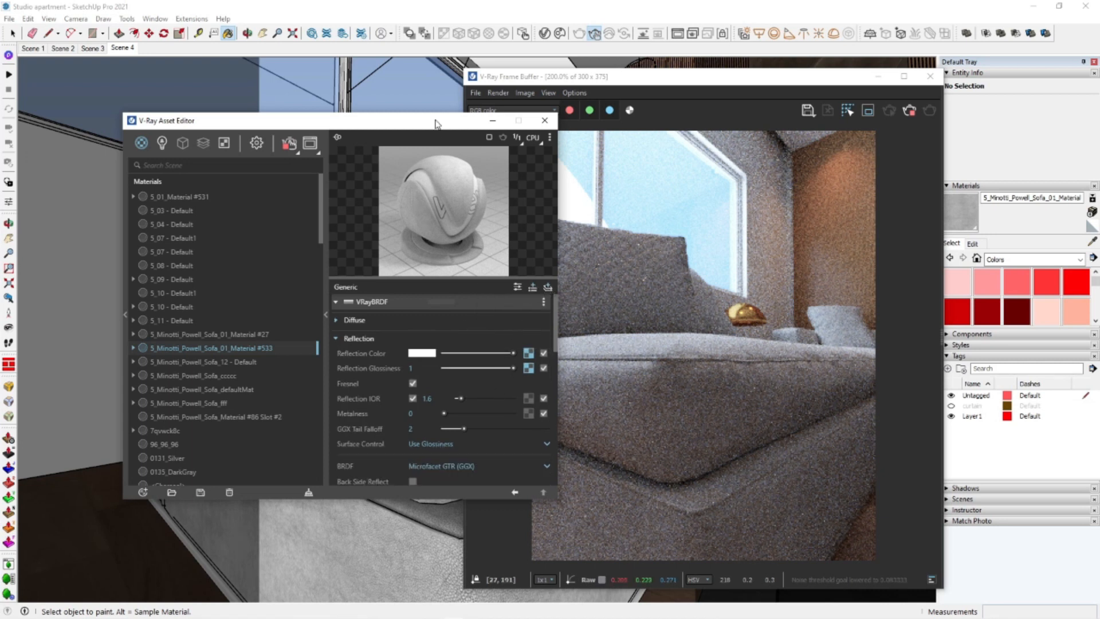
drag(436, 121, 259, 124)
scroll(710, 436, up, 1)
scroll(710, 436, down, 2)
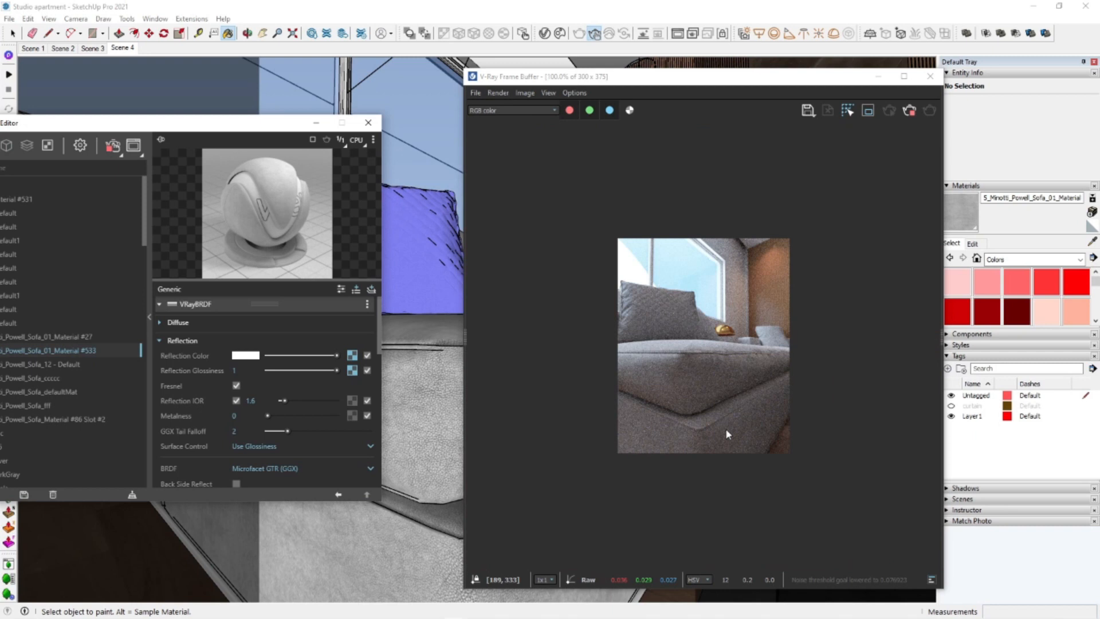
scroll(728, 430, up, 2)
scroll(727, 430, down, 2)
Inspect the Minotti_Powell_Sofa_12 - Default material and compare it with the sofa's base in the interactive render
middle_drag(425, 423, 243, 419)
click(69, 365)
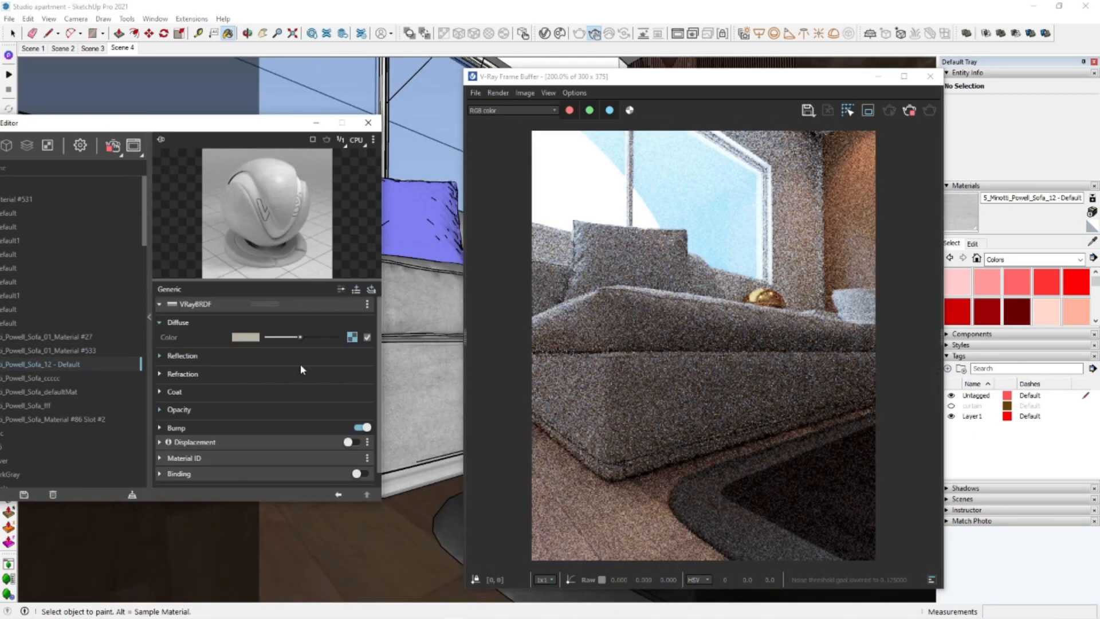
drag(274, 128, 165, 107)
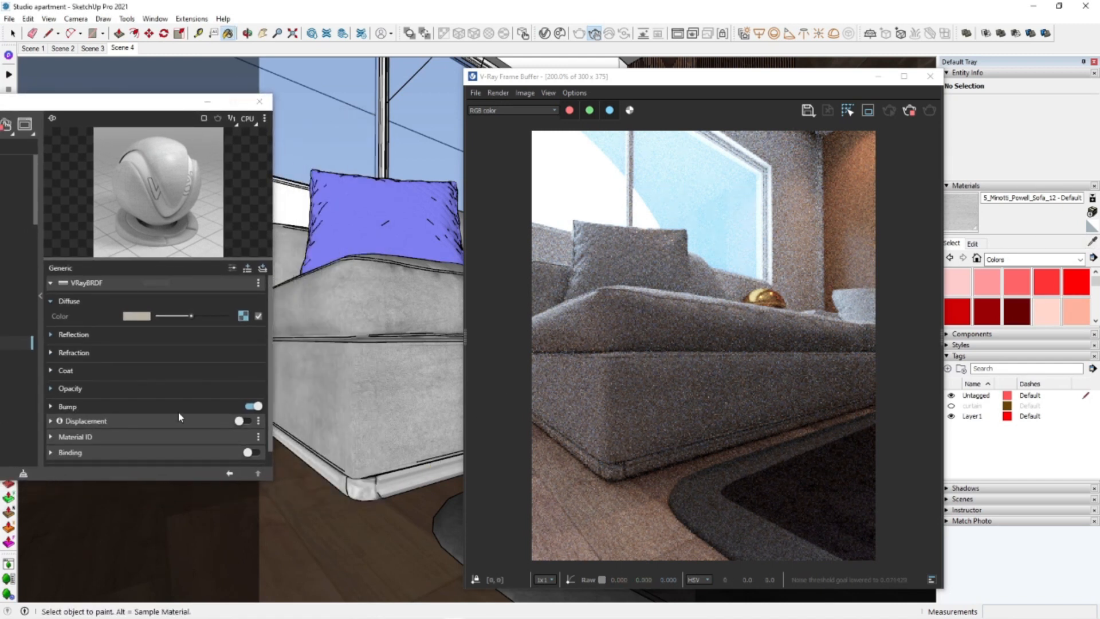
middle_drag(356, 357, 367, 406)
click(40, 297)
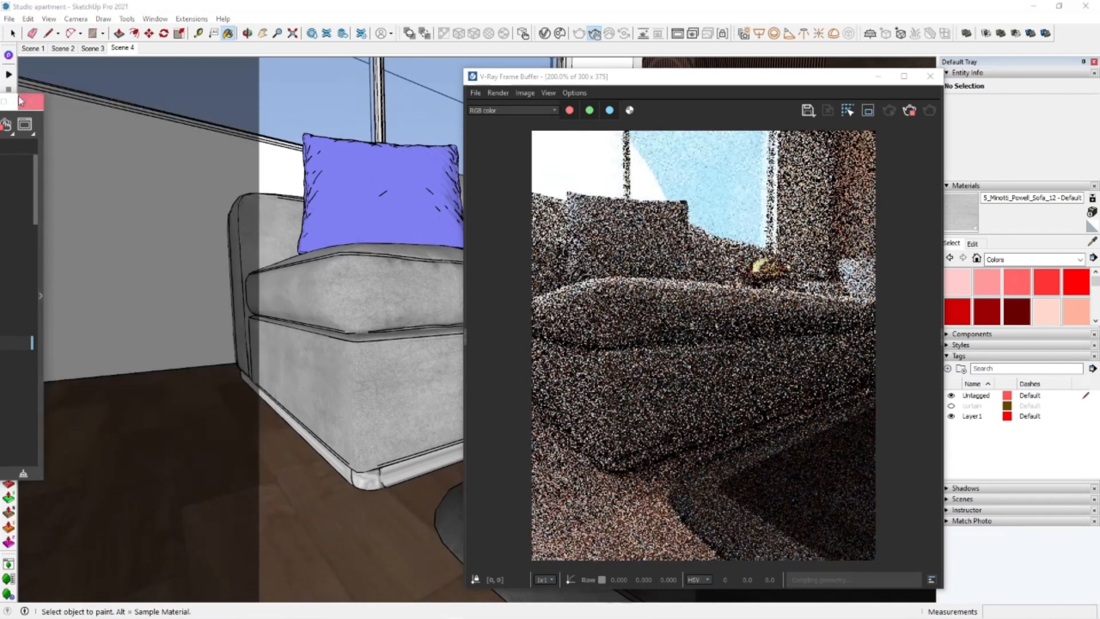
Close the sofa render, return to Scene 4 and preview that view in an interactive render
click(30, 102)
key(space)
click(909, 110)
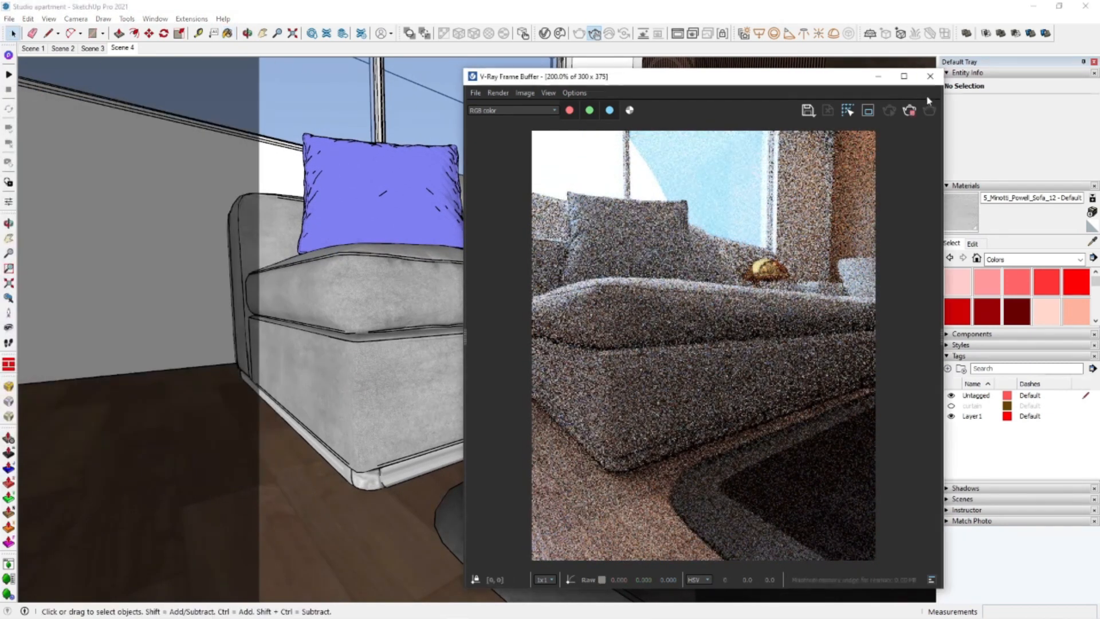
click(930, 76)
click(130, 50)
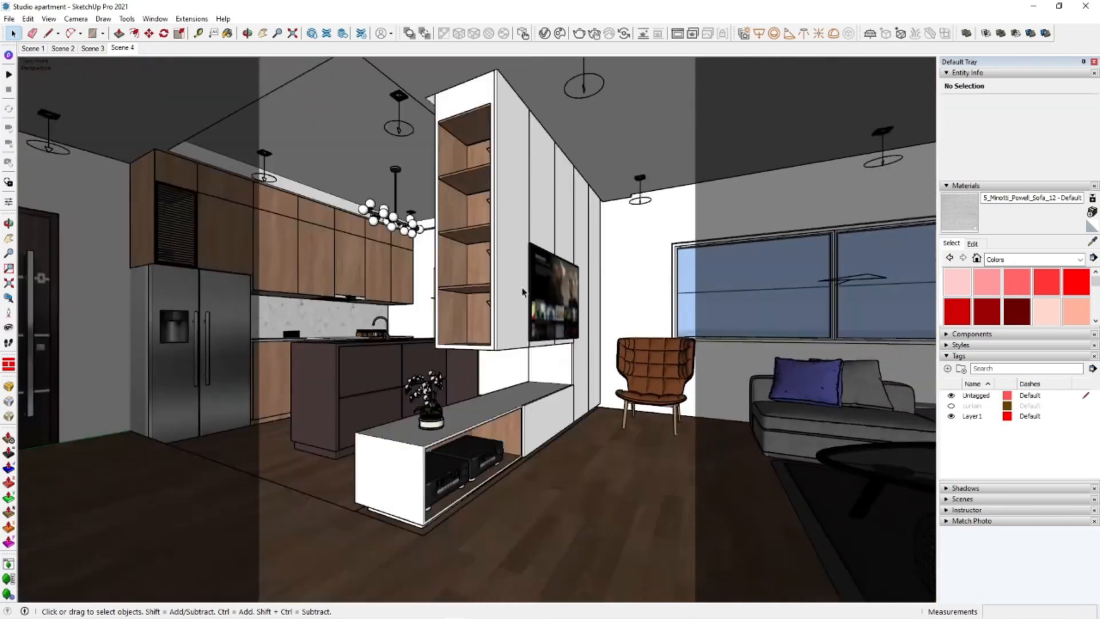
click(595, 35)
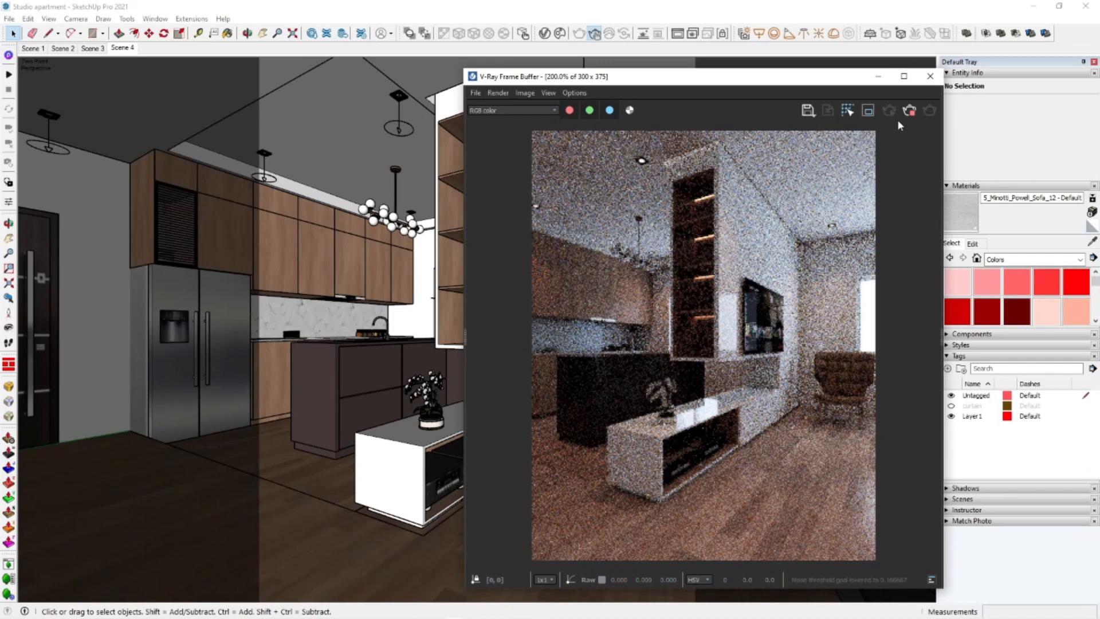
click(910, 108)
Draw a rectangle light in the gap between the TV shelving unit's top and the ceiling
scroll(499, 197, up, 3)
middle_drag(500, 196, 587, 325)
middle_drag(546, 205, 474, 308)
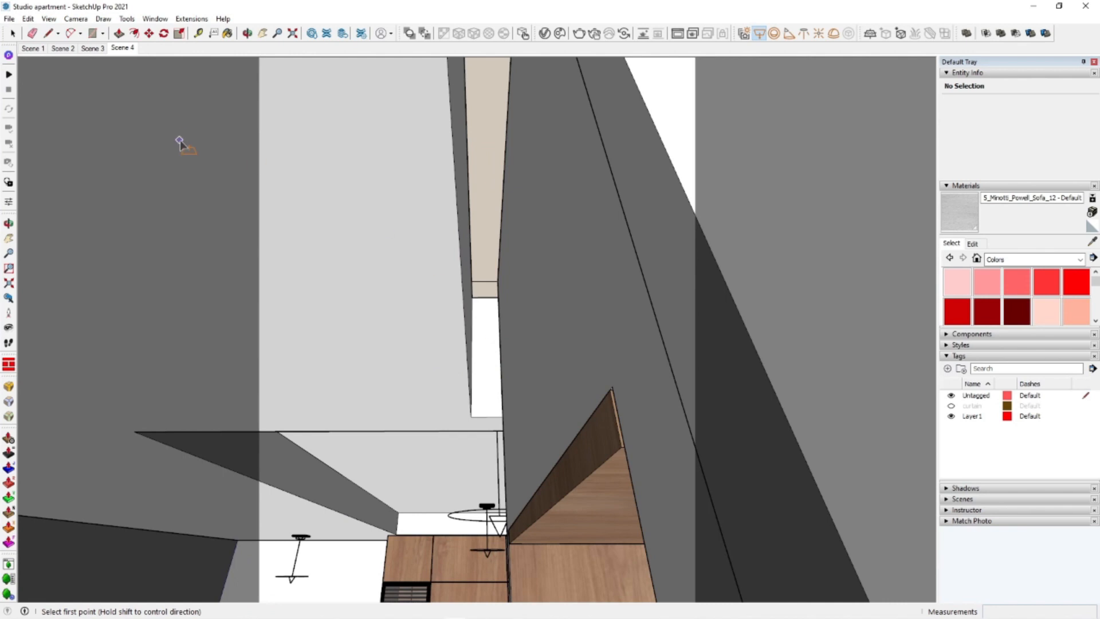
middle_drag(361, 213, 492, 267)
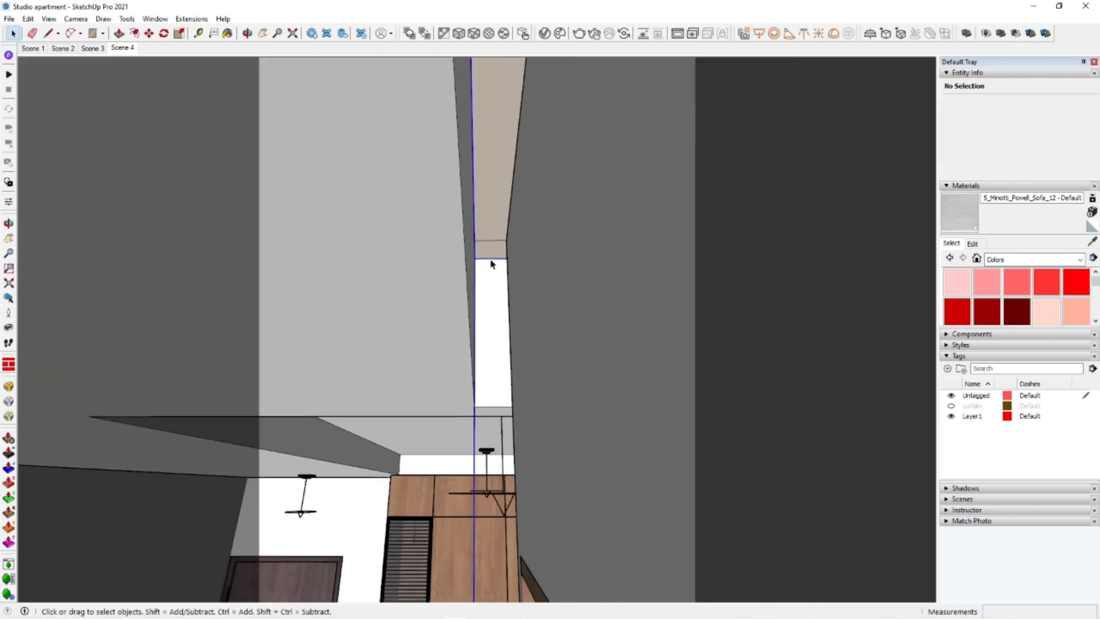
click(491, 264)
key(m)
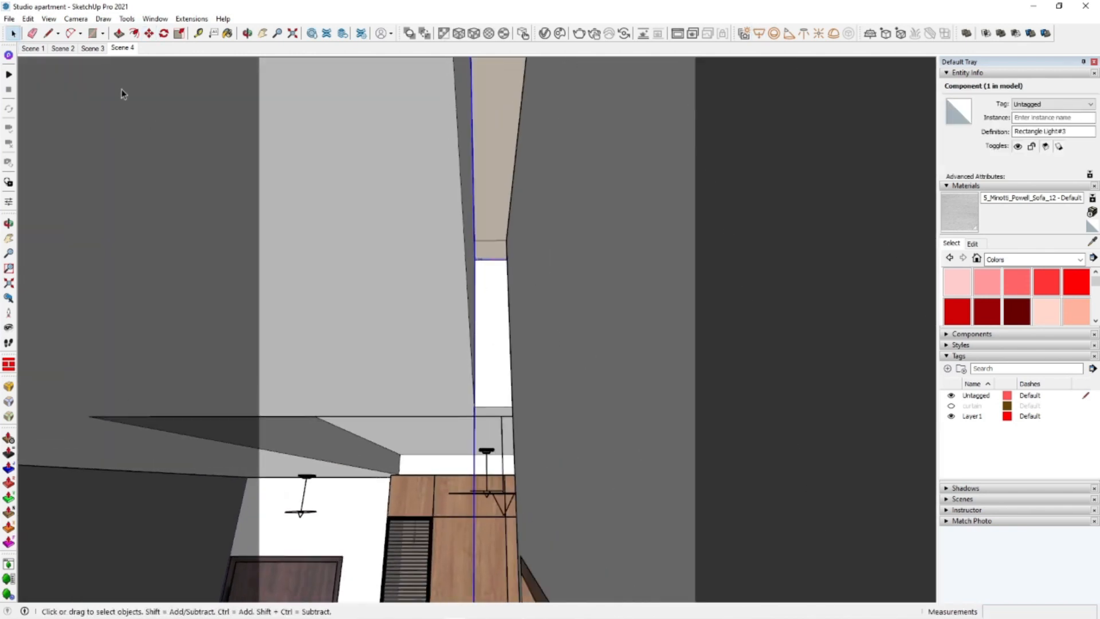
Check Scene 4 in an interactive render and shift the new rectangle light slightly within the gap above the shelving unit
click(122, 49)
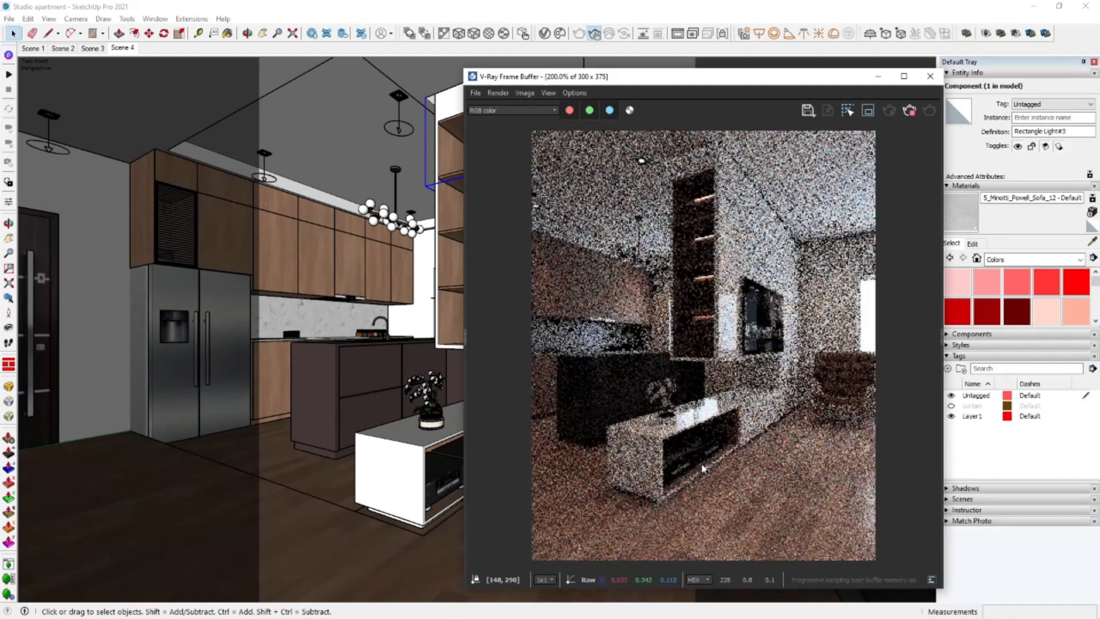
drag(600, 83, 765, 104)
scroll(447, 111, up, 6)
mouse_move(445, 114)
middle_down()
mouse_move(359, 211)
mouse_move(273, 148)
mouse_move(290, 201)
middle_up()
key(m)
click(297, 181)
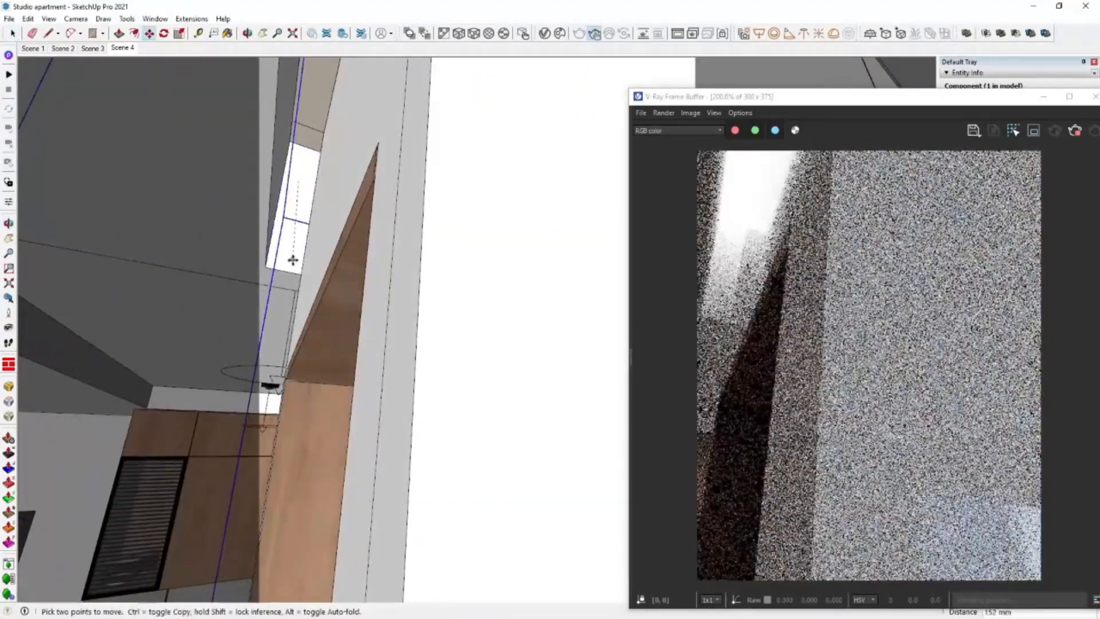
scroll(298, 162, up, 6)
click(302, 166)
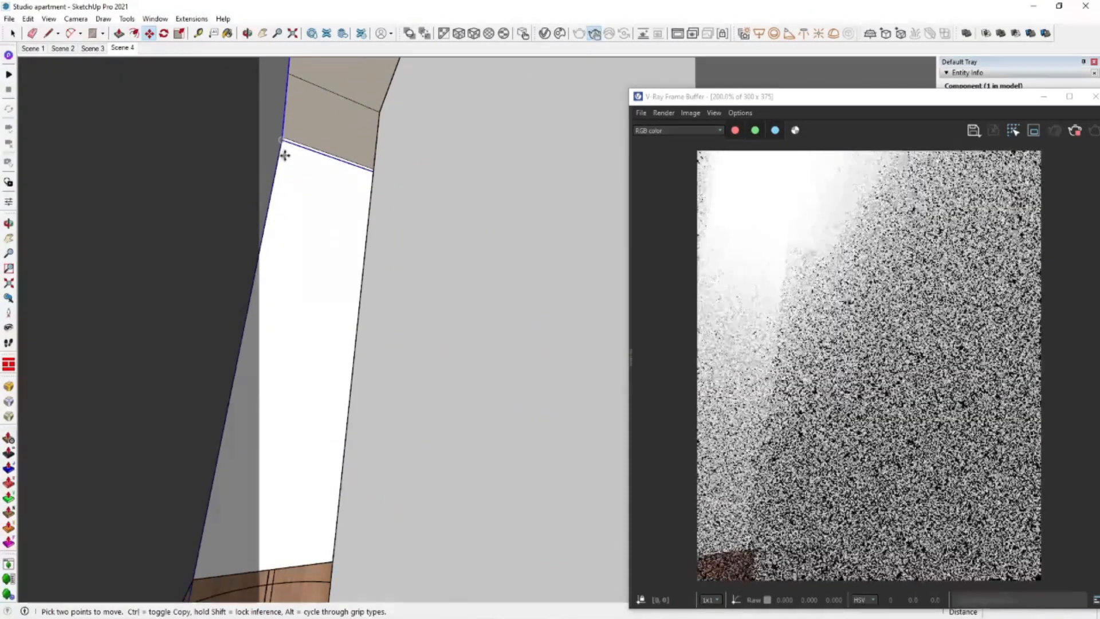
Hide the rectangle light to compare the render without it and unhide all objects again
middle_drag(287, 143, 476, 338)
key(p)
drag(1008, 98, 716, 79)
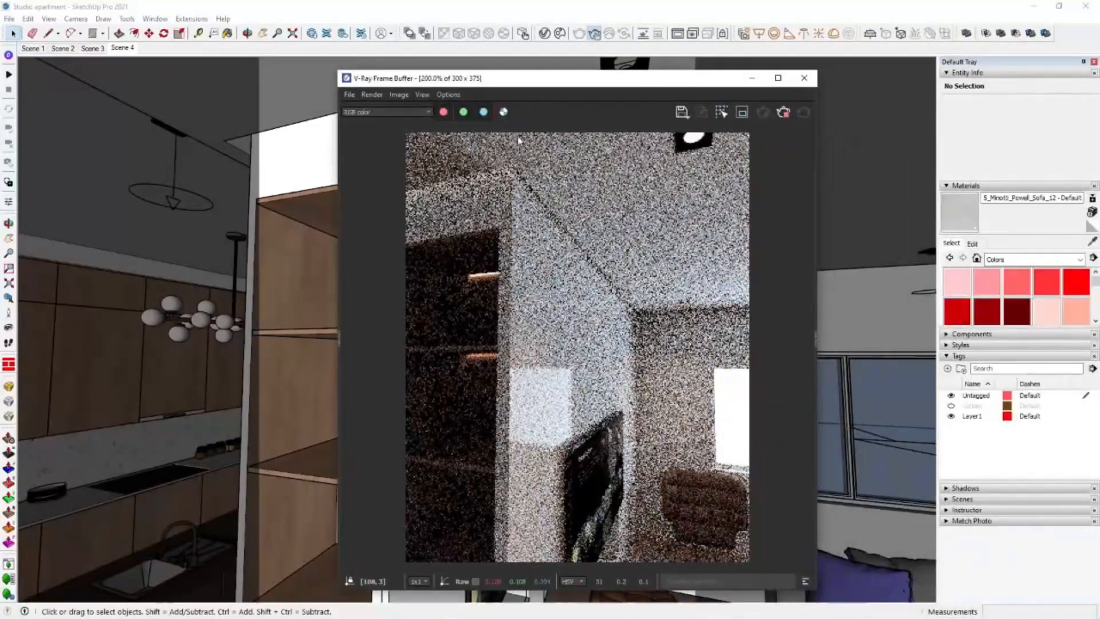
click(29, 19)
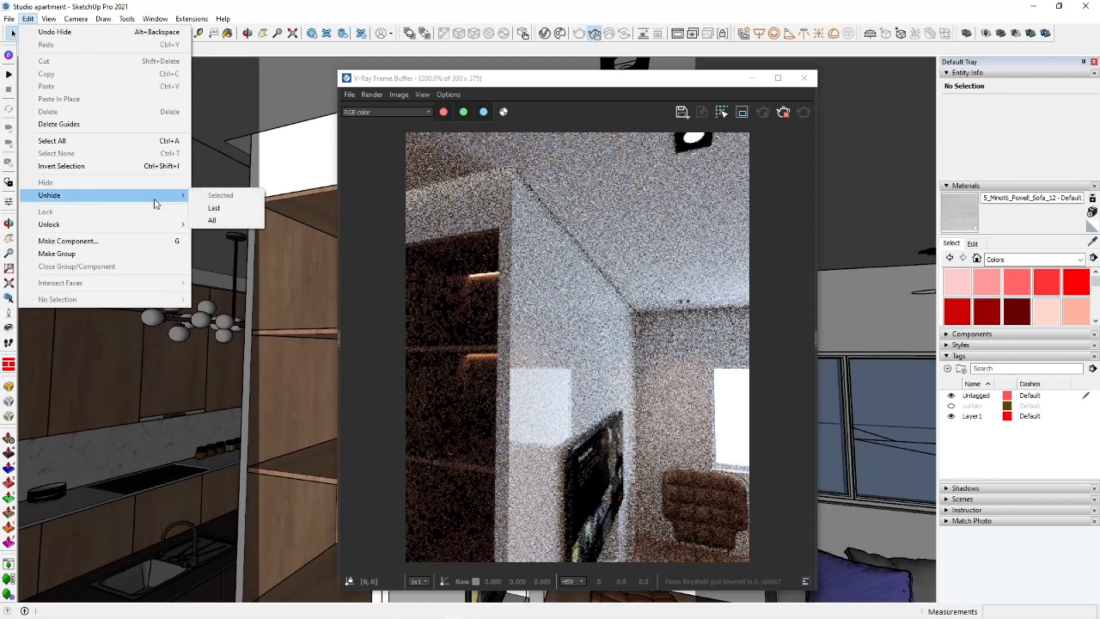
click(212, 220)
Set the colour of the rectangle light above the shelving unit to a warm 3500 K
drag(508, 79, 623, 79)
scroll(297, 152, up, 2)
middle_drag(297, 155, 241, 140)
middle_drag(267, 203, 126, 175)
scroll(284, 155, up, 2)
scroll(284, 154, up, 1)
click(284, 153)
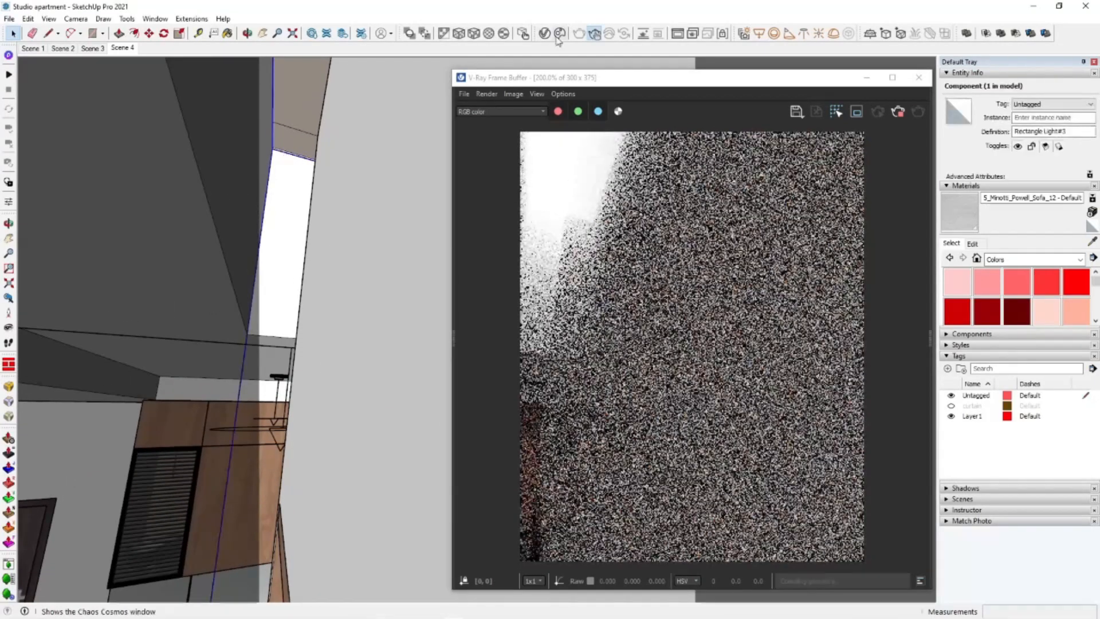
click(545, 34)
click(42, 297)
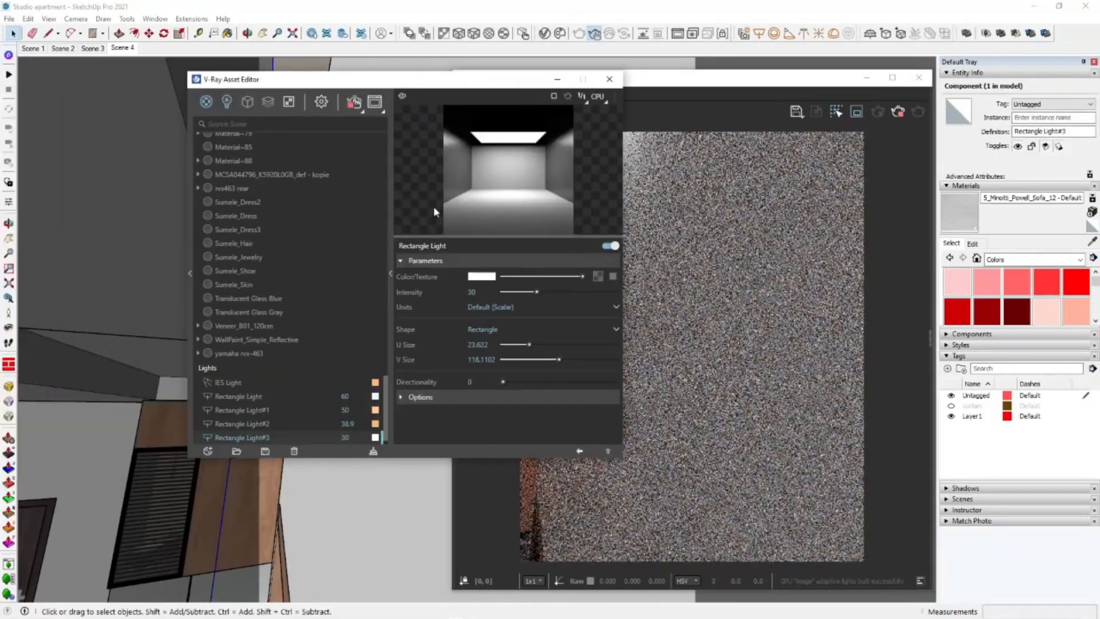
click(516, 304)
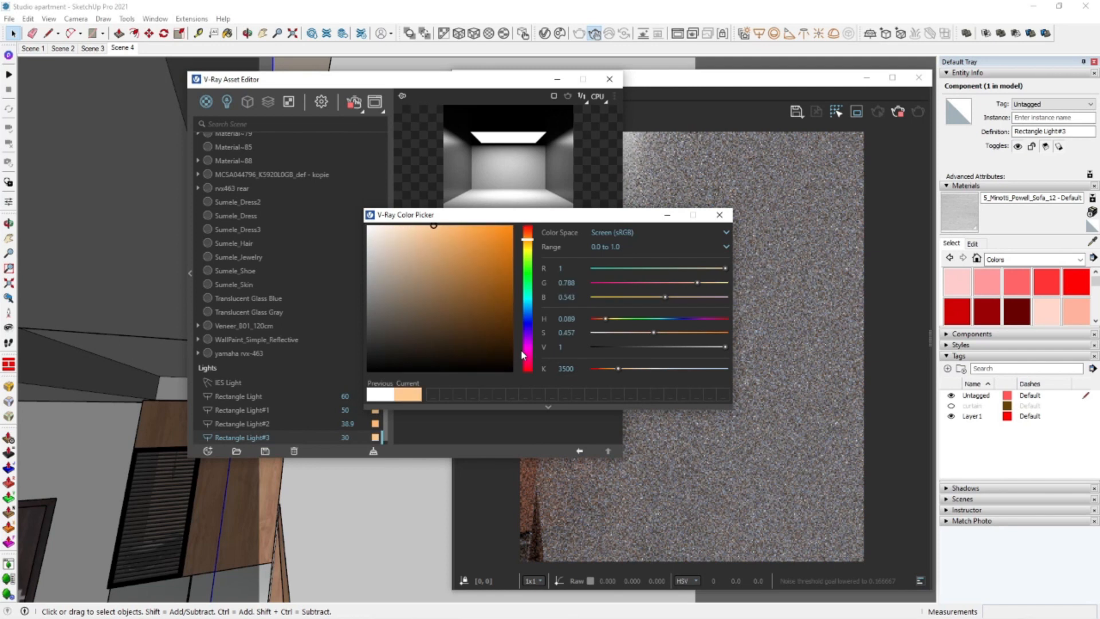
key(Return)
click(720, 215)
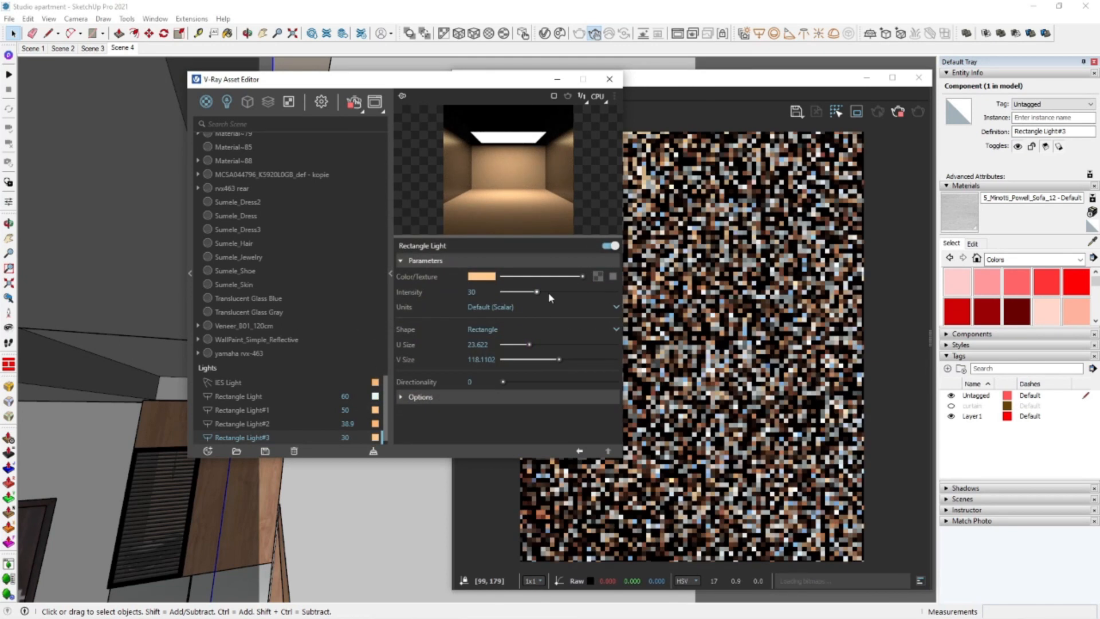
Raise the rectangle light's intensity to 47.5 and frame the shelving unit's upper corner in the interactive render
click(557, 292)
scroll(150, 329, down, 1)
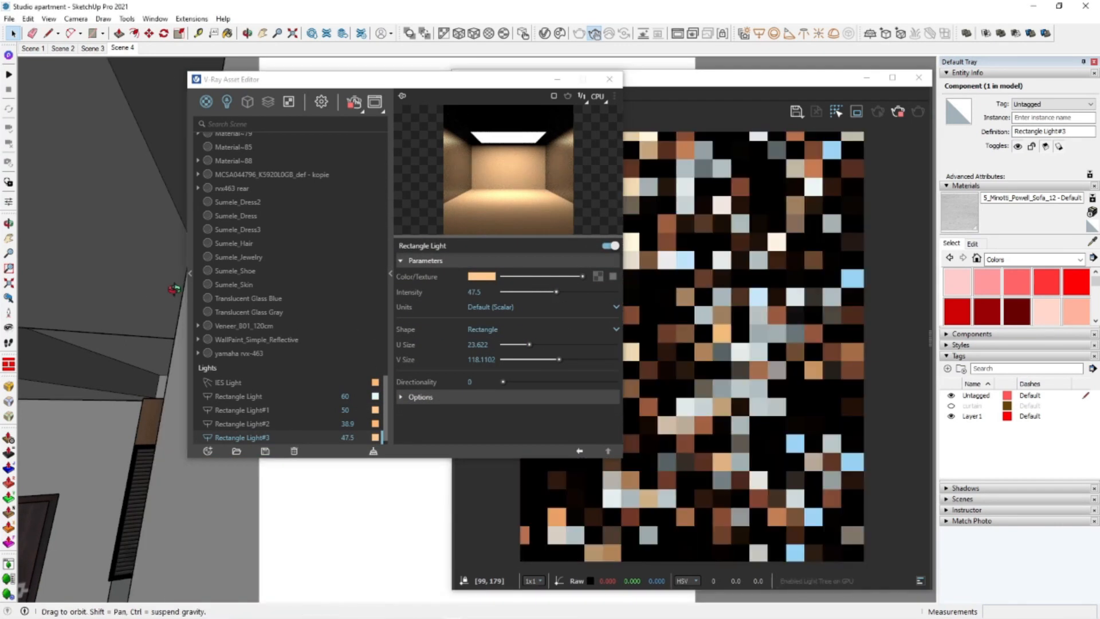
middle_drag(176, 296, 191, 290)
middle_drag(392, 276, 393, 277)
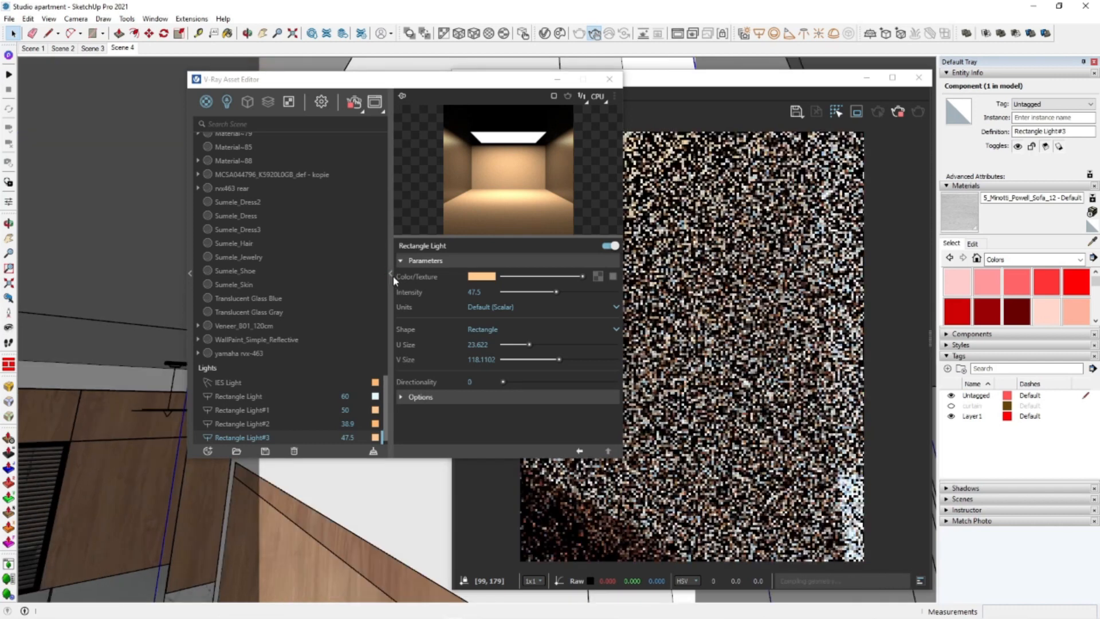
click(391, 275)
drag(292, 80, 109, 83)
mouse_move(405, 198)
middle_down()
mouse_move(348, 228)
mouse_move(351, 294)
middle_up()
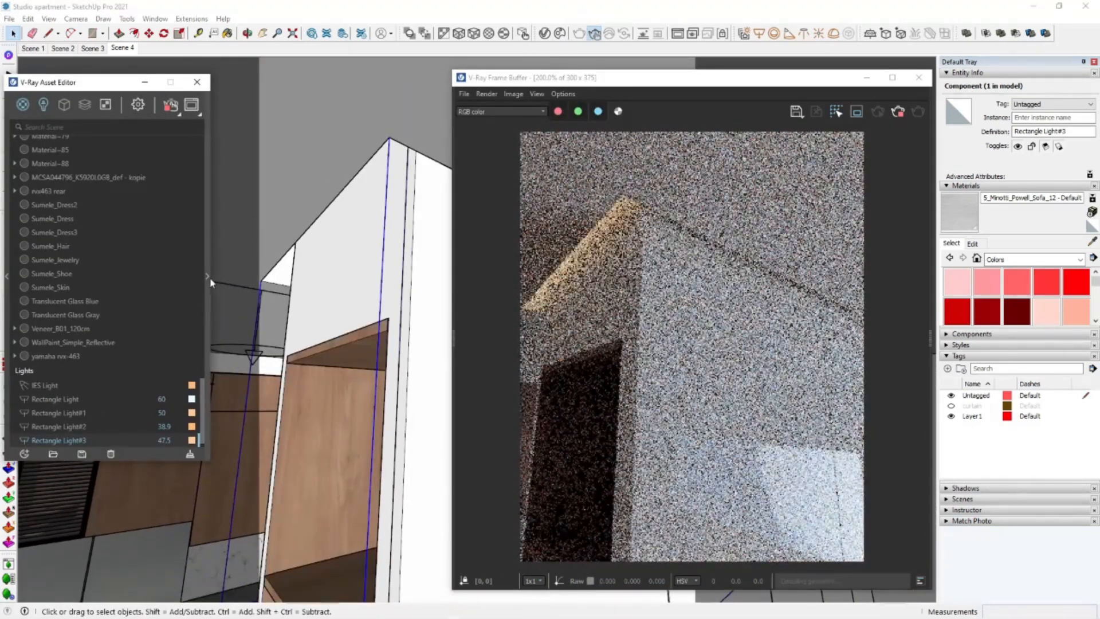
Set the rectangle light's intensity to 100
click(208, 276)
text(10)
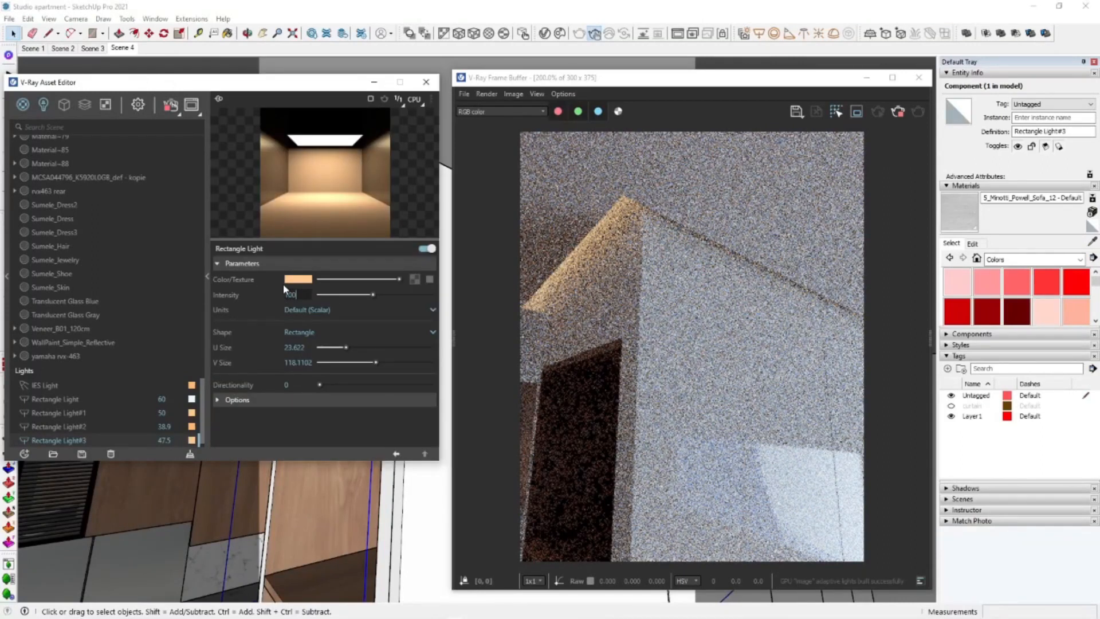
text(0)
key(Return)
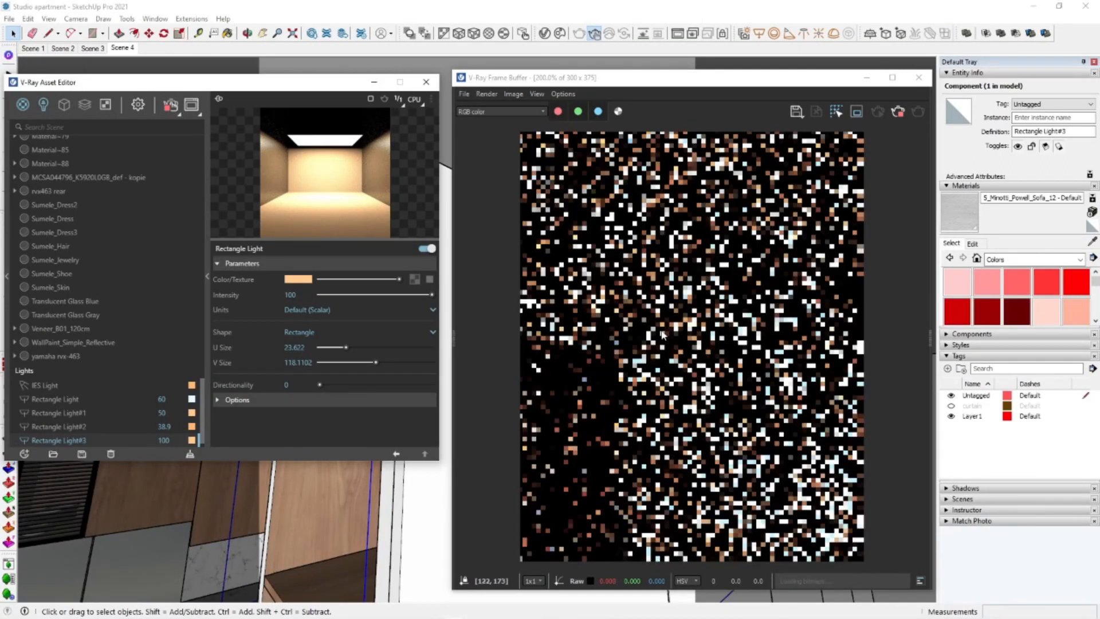
Close the render, move the rectangle light about 156 mm and render Scene 4 interactively
click(192, 105)
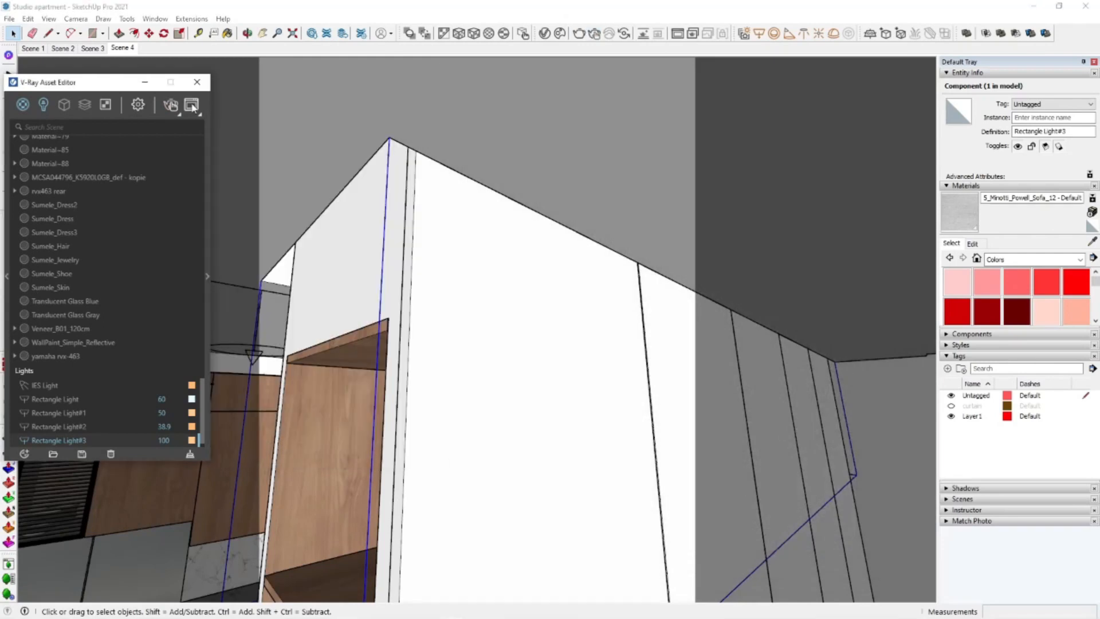
click(197, 82)
shift+middle_drag(413, 345, 415, 337)
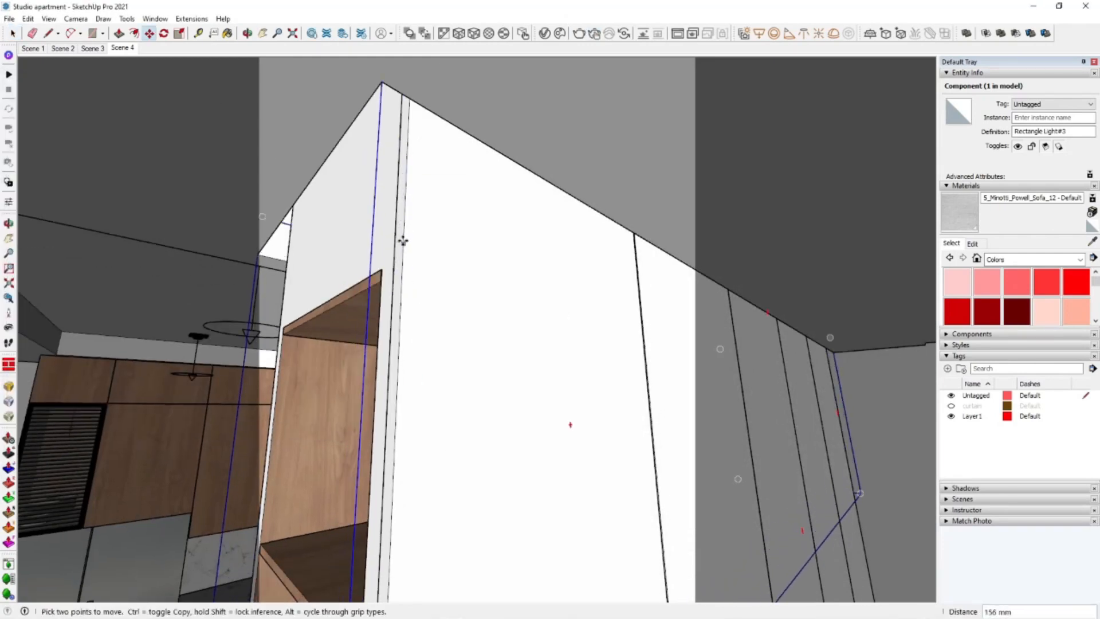
click(122, 49)
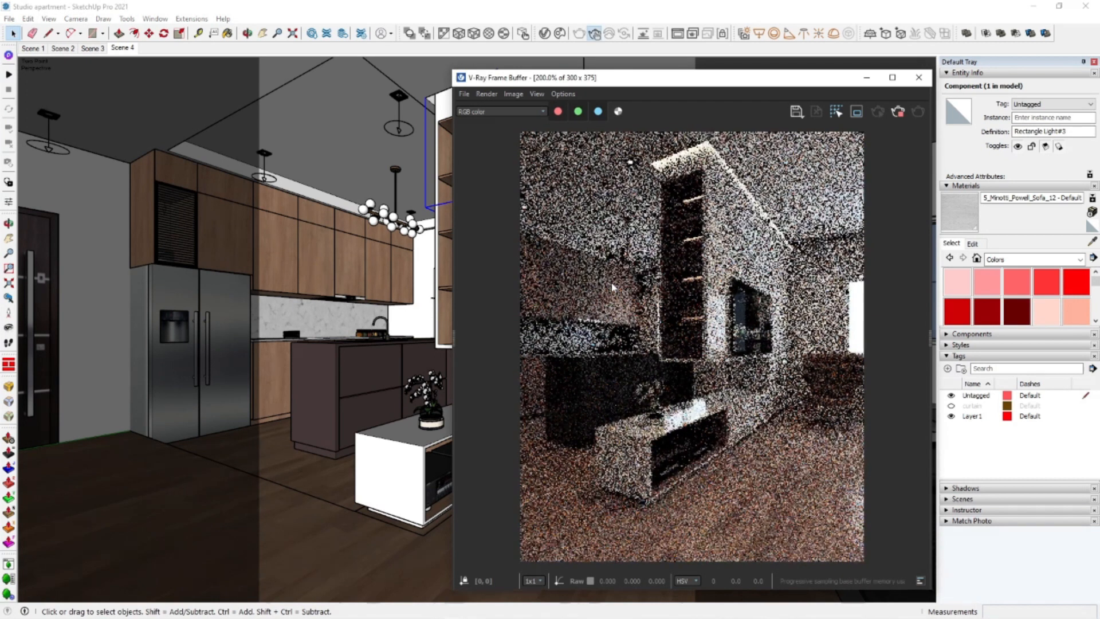
Set the intensity of the rectangle light above the shelving unit to 200 and stop the interactive render
click(545, 34)
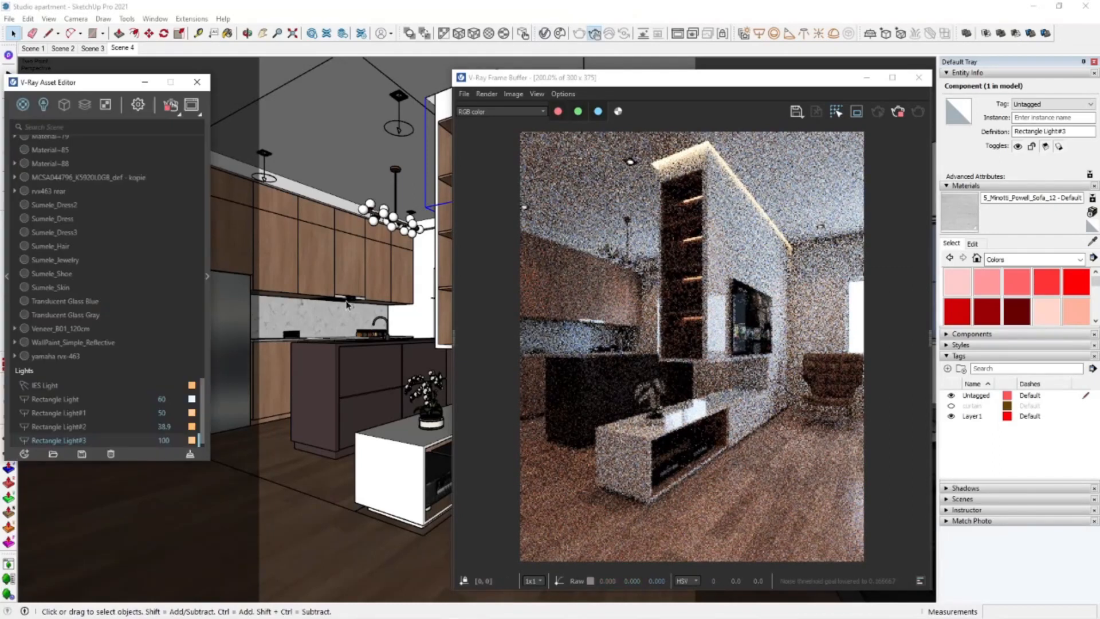
click(208, 278)
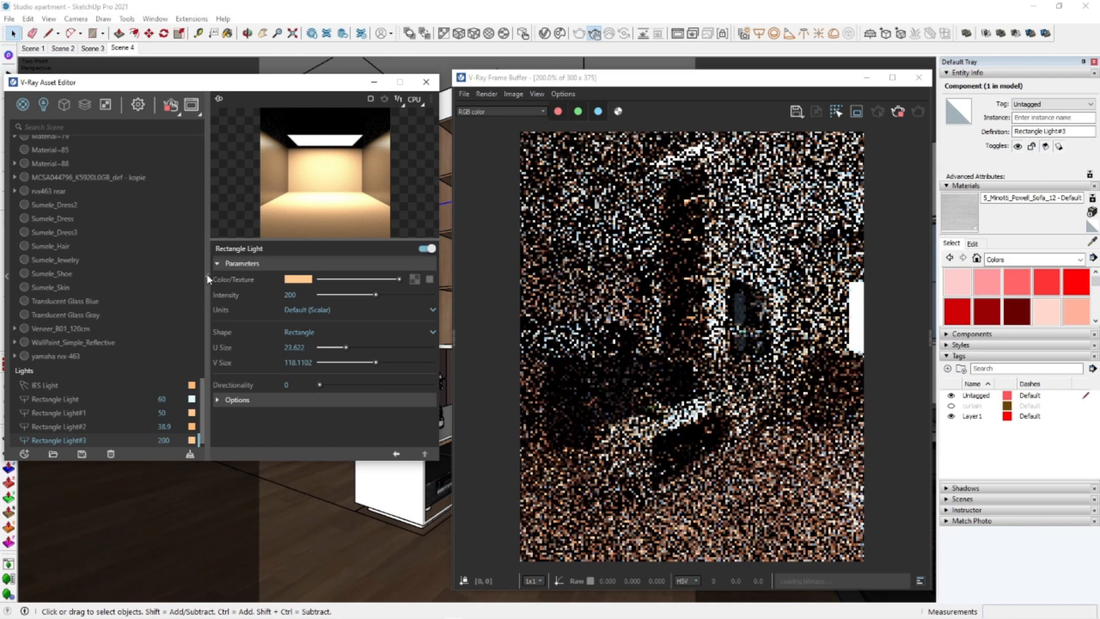
click(209, 278)
click(197, 82)
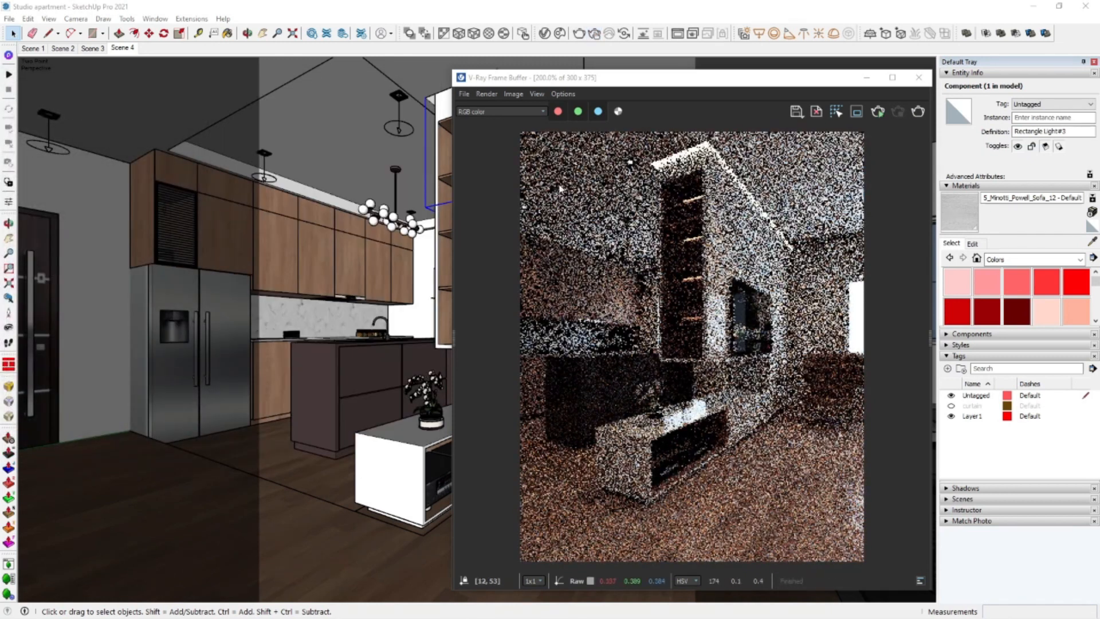
Close the render window and set the intensity of the rectangle lights inside the shelving unit to 70
drag(776, 82, 634, 70)
click(724, 65)
scroll(472, 130, up, 3)
middle_drag(472, 130, 649, 114)
click(678, 34)
click(778, 69)
scroll(494, 137, up, 4)
double_click(487, 164)
click(489, 164)
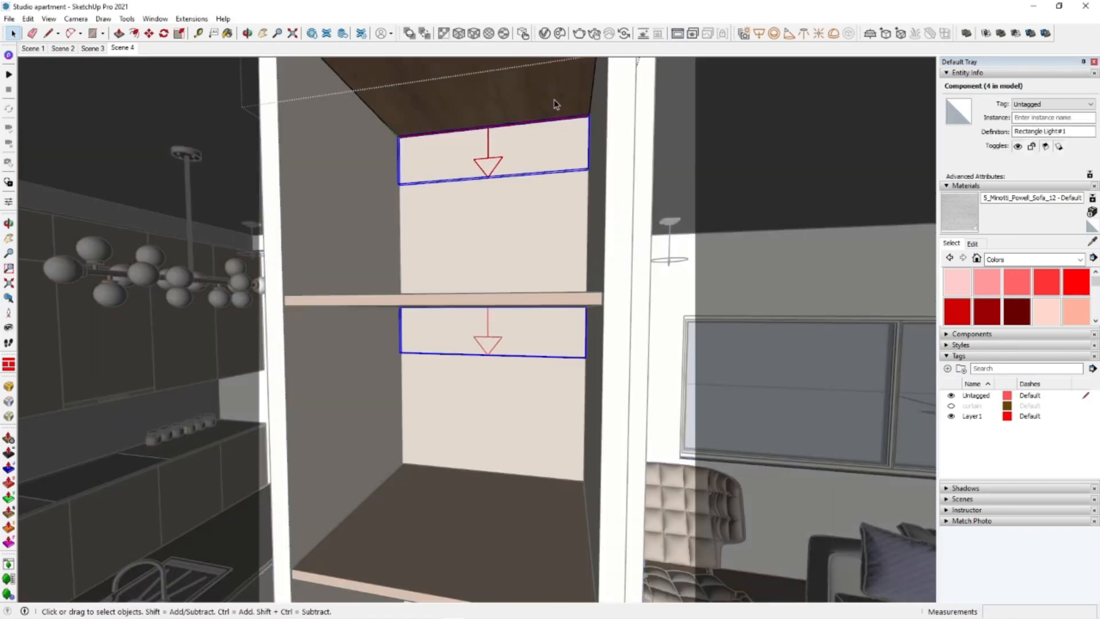
click(545, 33)
click(206, 278)
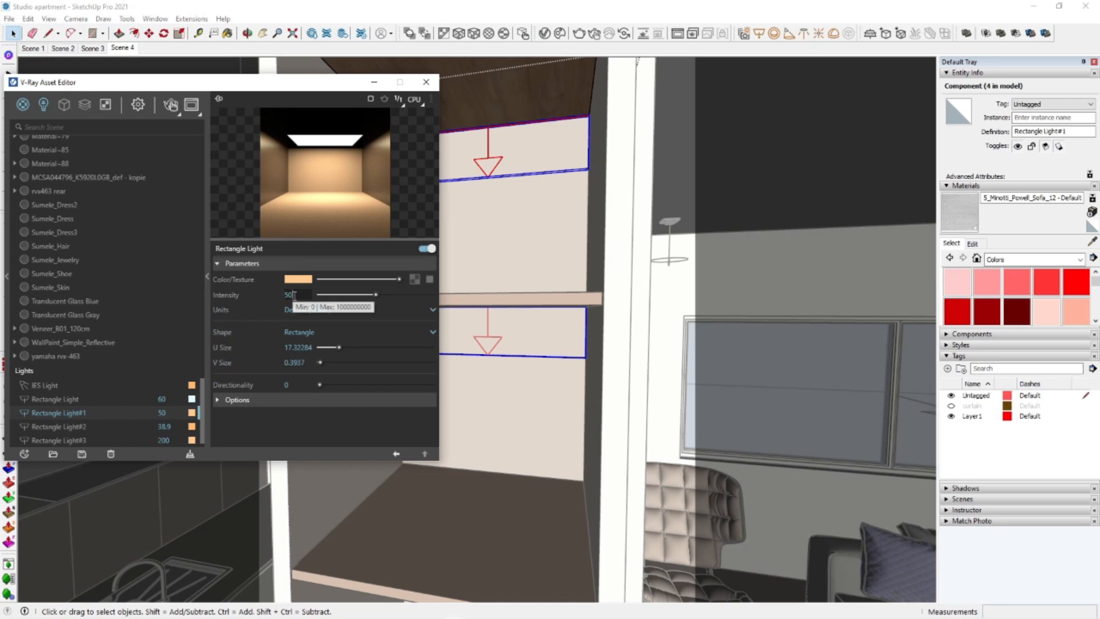
key(Return)
click(426, 82)
Leave the open group editing around the shelving unit and turn to the kitchen wall cabinets
scroll(378, 309, down, 3)
middle_drag(324, 415, 492, 390)
right_click(514, 195)
click(520, 197)
right_click(551, 230)
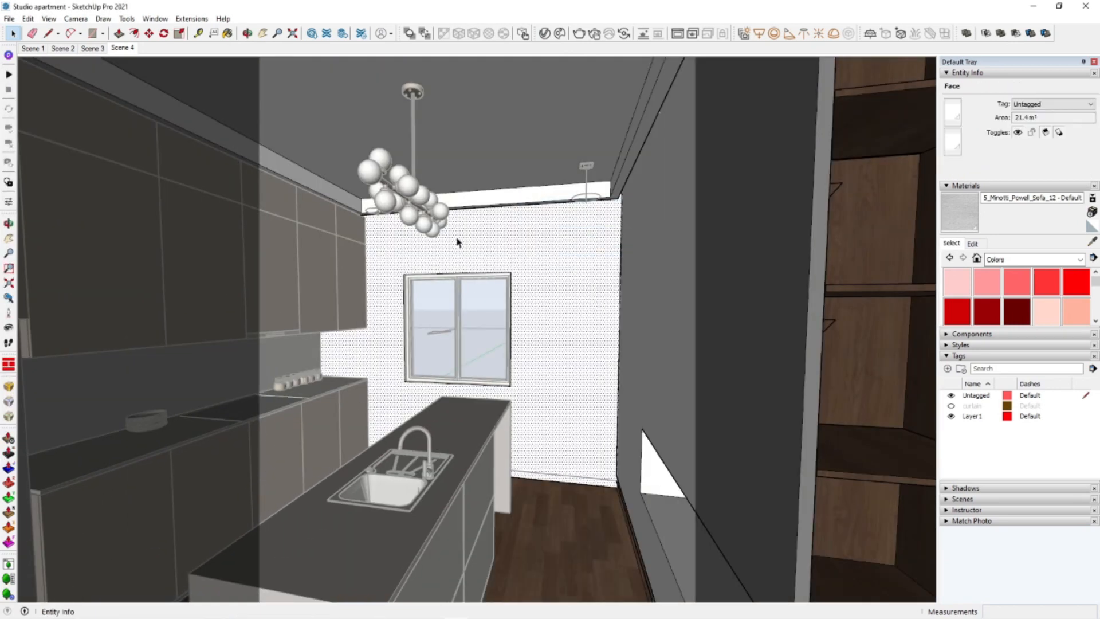
click(470, 242)
middle_drag(286, 292, 399, 318)
double_click(399, 318)
right_click(492, 370)
click(498, 378)
Open the kitchen wall cabinets for editing and Push/Pull the narrow rear strips on their underside by 10 mm
scroll(432, 369, up, 6)
middle_drag(433, 368, 269, 317)
scroll(405, 331, up, 5)
double_click(404, 329)
click(405, 329)
click(404, 328)
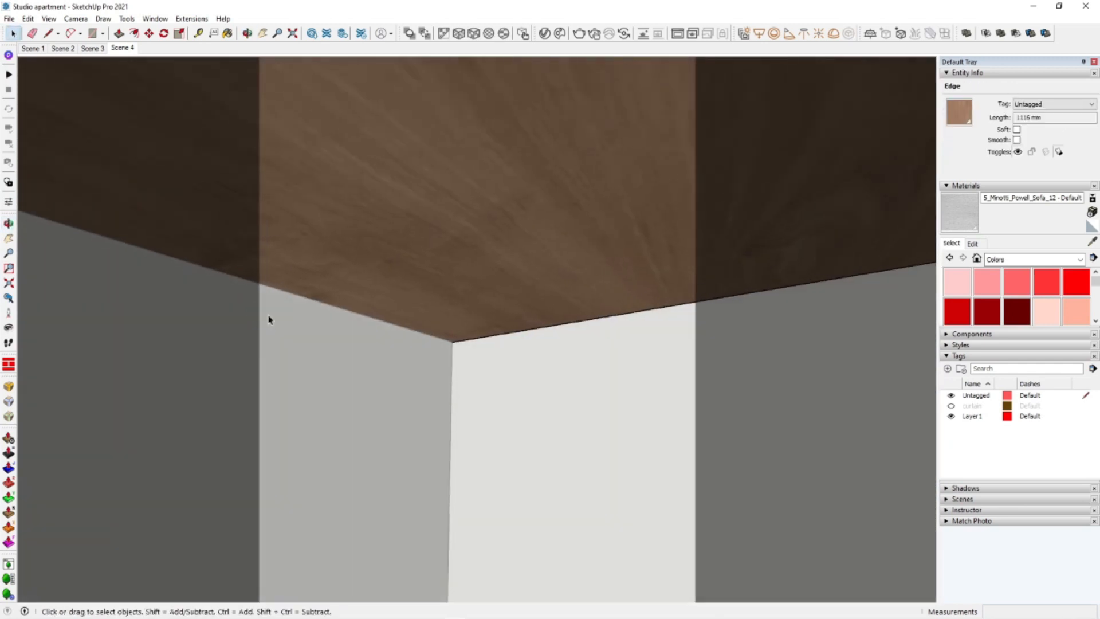
middle_drag(442, 313, 237, 443)
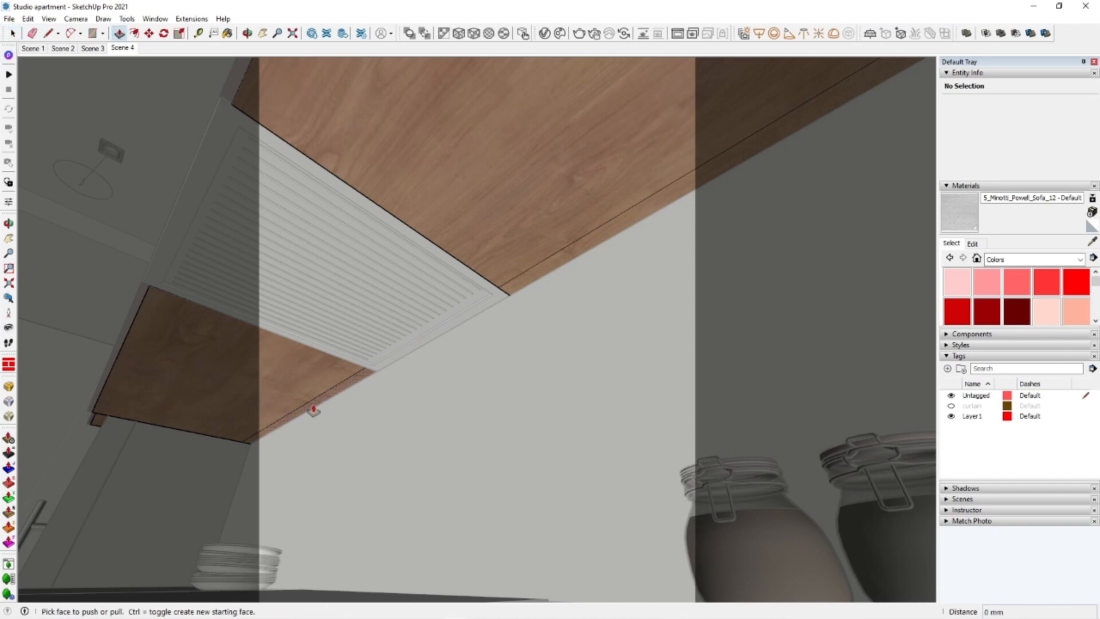
drag(309, 412, 317, 406)
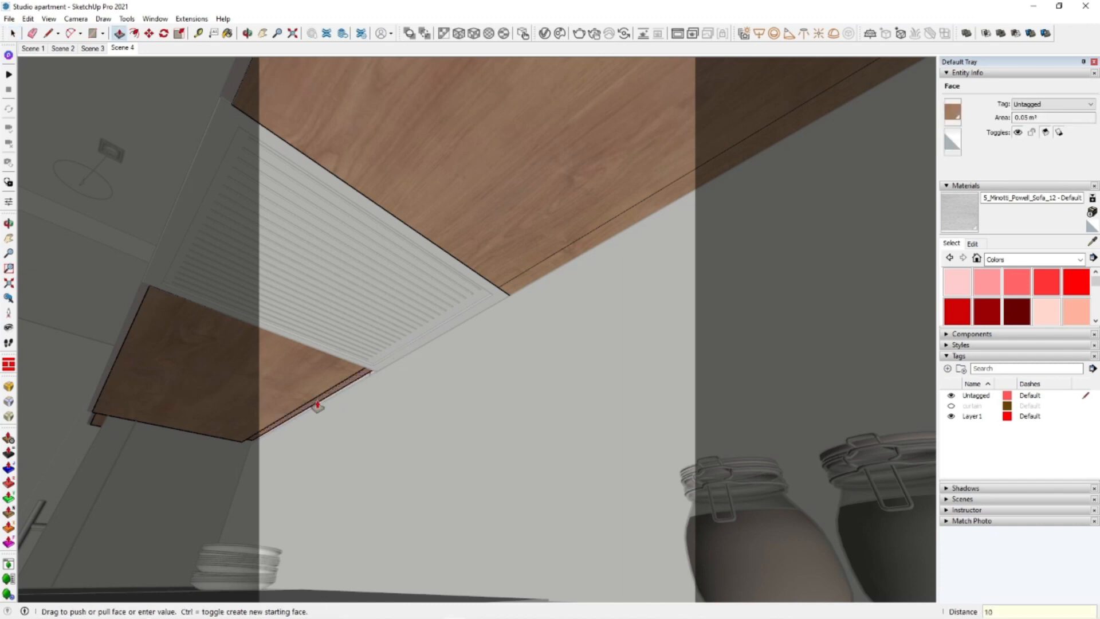
click(542, 282)
Sample the LED_5500k#1 material at the kitchen wall cabinets and leave the cabinet group
middle_drag(545, 286, 440, 386)
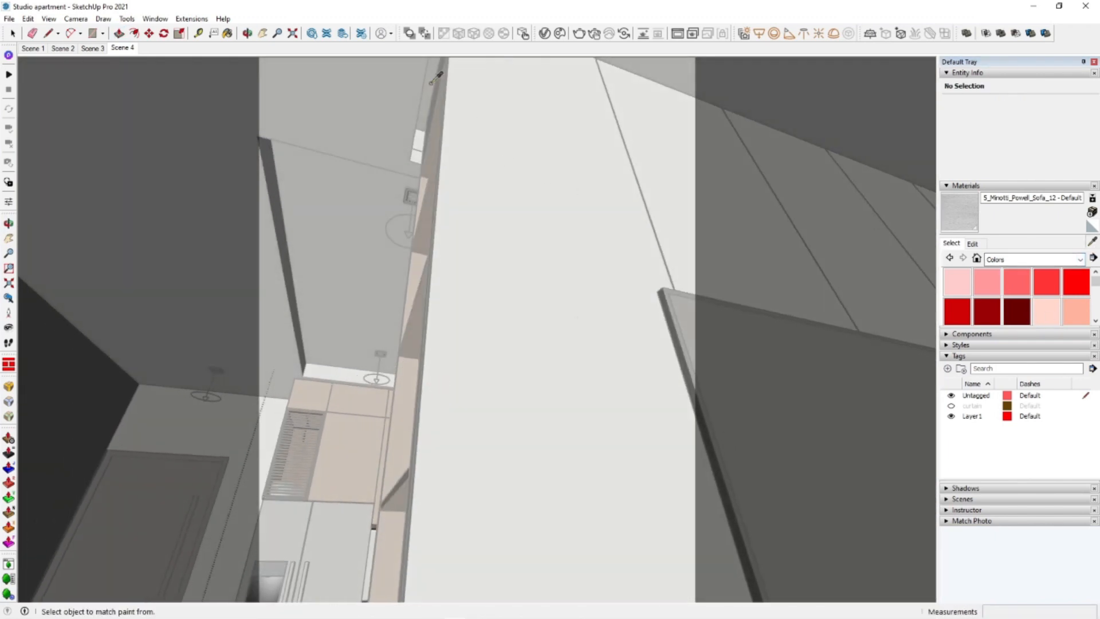
click(432, 83)
scroll(371, 462, down, 5)
middle_drag(371, 462, 619, 494)
scroll(749, 479, up, 5)
mouse_move(749, 479)
middle_down()
mouse_move(631, 414)
mouse_move(322, 449)
mouse_move(538, 369)
mouse_move(765, 399)
mouse_move(631, 452)
middle_up()
scroll(631, 452, down, 4)
scroll(631, 452, down, 3)
key(space)
click(766, 307)
right_click(762, 295)
click(774, 302)
Open the kitchen backsplash, extend its top face up to the underside of the wall cabinets, and close the group
scroll(605, 491, up, 4)
scroll(605, 490, up, 3)
middle_drag(605, 490, 512, 503)
scroll(560, 482, up, 2)
scroll(541, 469, up, 3)
triple_click(522, 463)
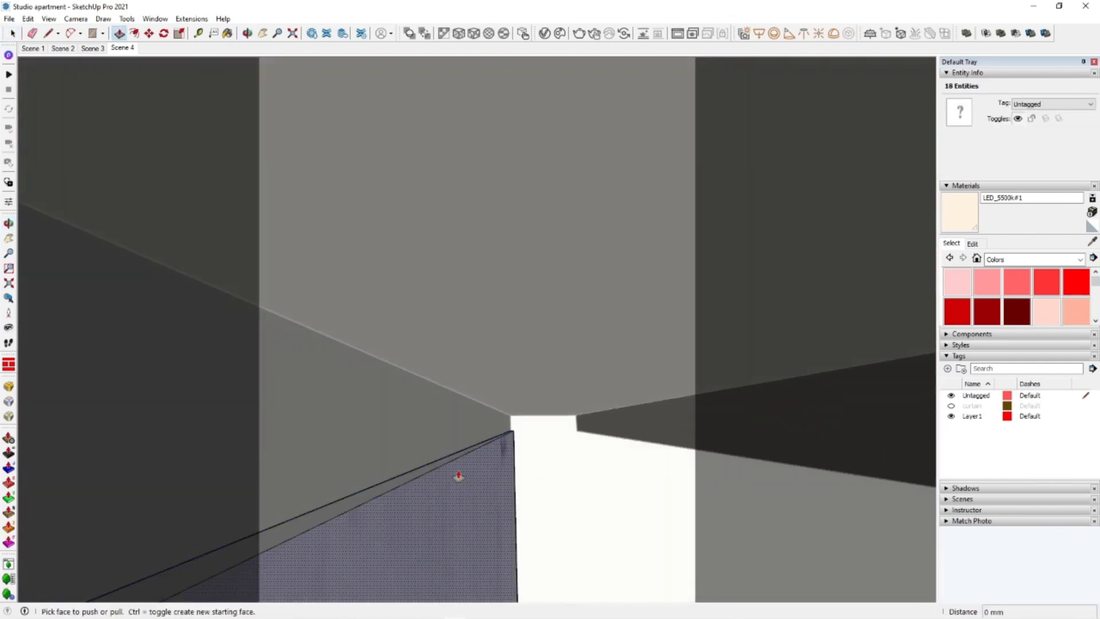
click(453, 459)
click(538, 404)
key(space)
right_click(595, 465)
click(606, 470)
Draw a V-Ray rectangle light along the rear strip under the wall cabinets and lower it about 6 mm
middle_drag(613, 436, 669, 156)
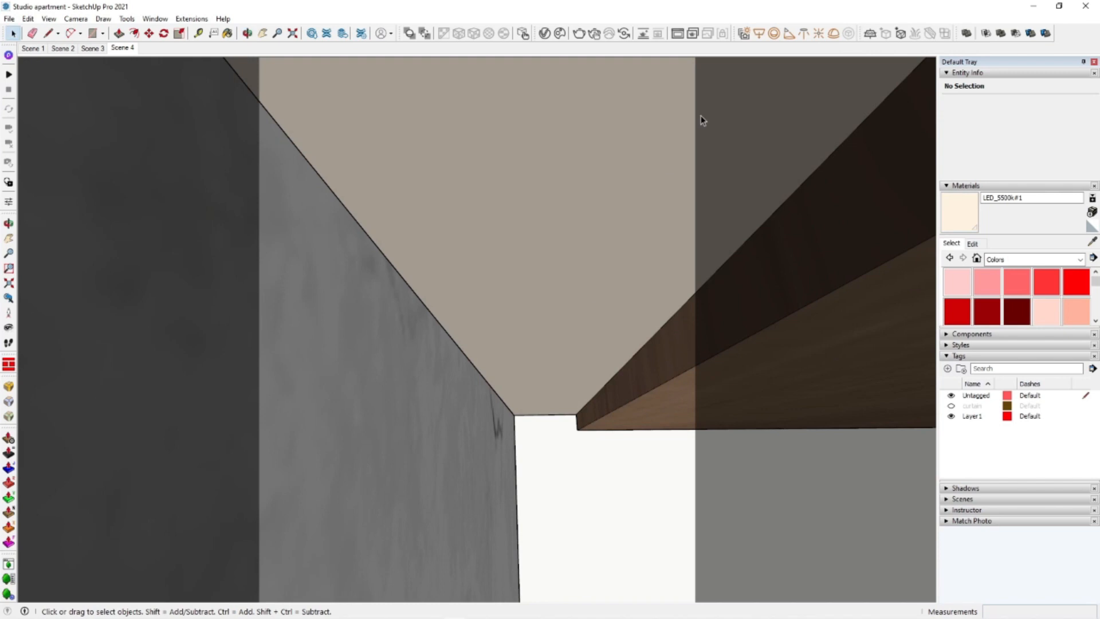
middle_drag(551, 422, 319, 520)
scroll(318, 520, up, 10)
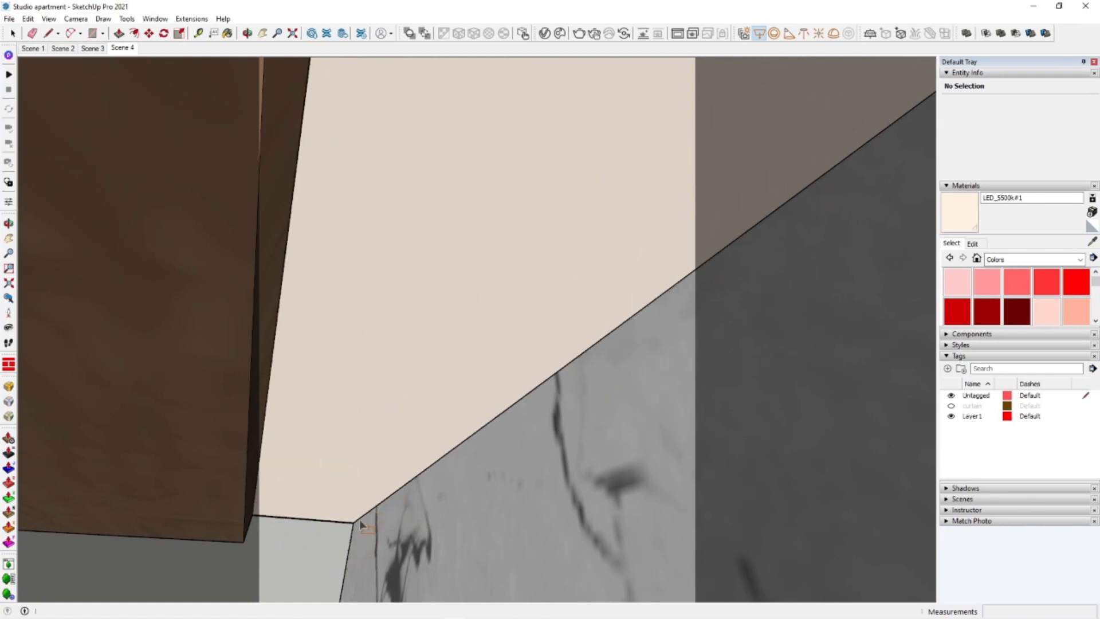
middle_drag(416, 419, 349, 498)
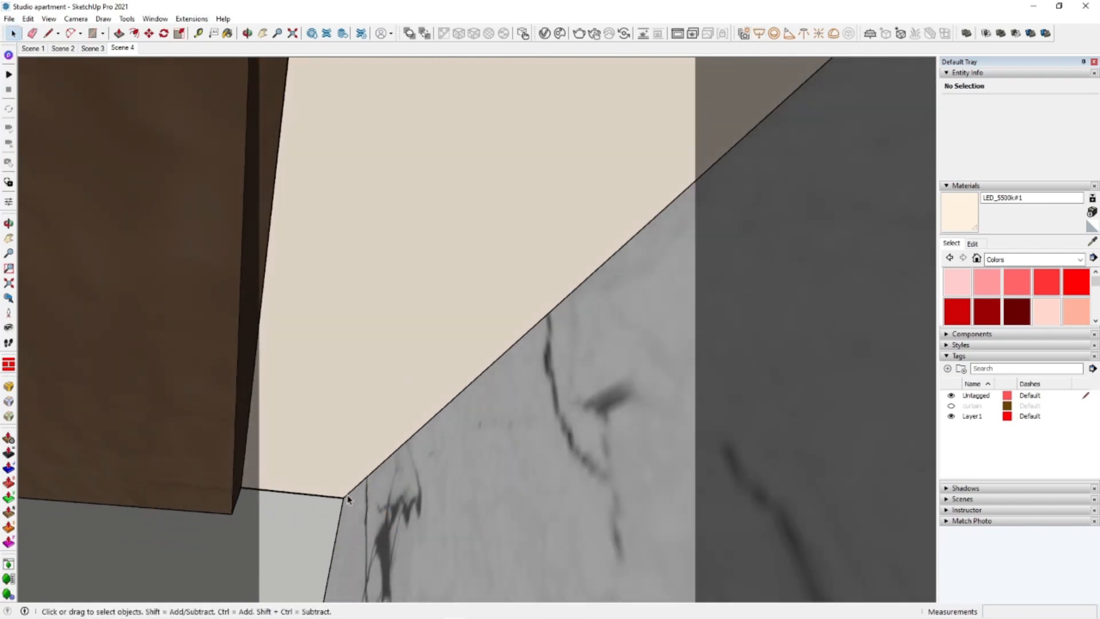
click(339, 501)
key(m)
click(340, 502)
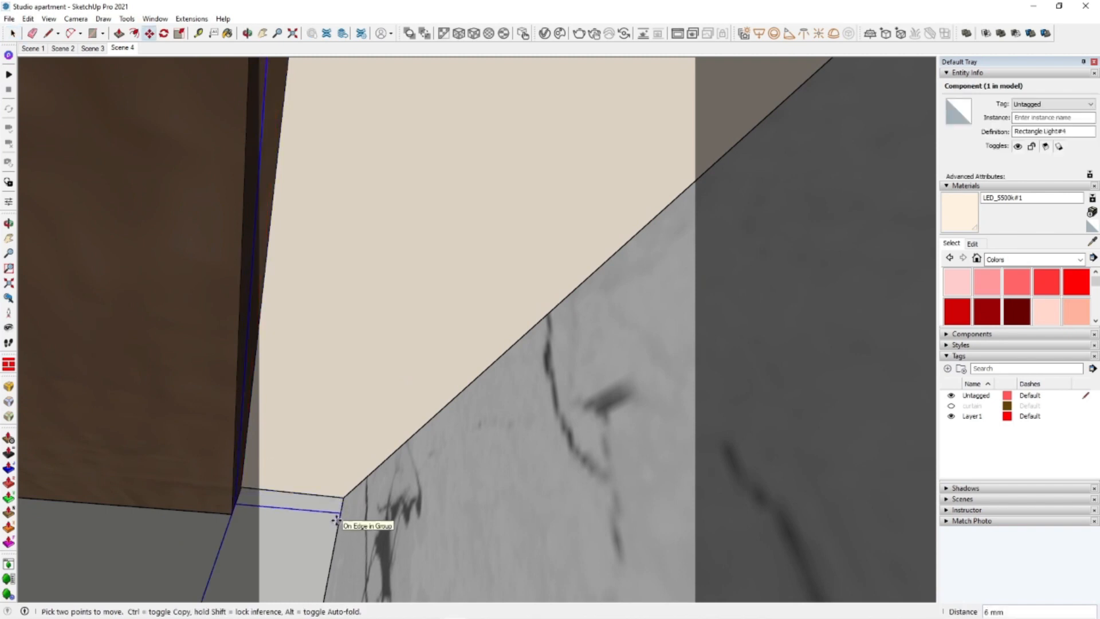
Return to Scene 4, close the open group, render the view interactively and close the render window
click(127, 50)
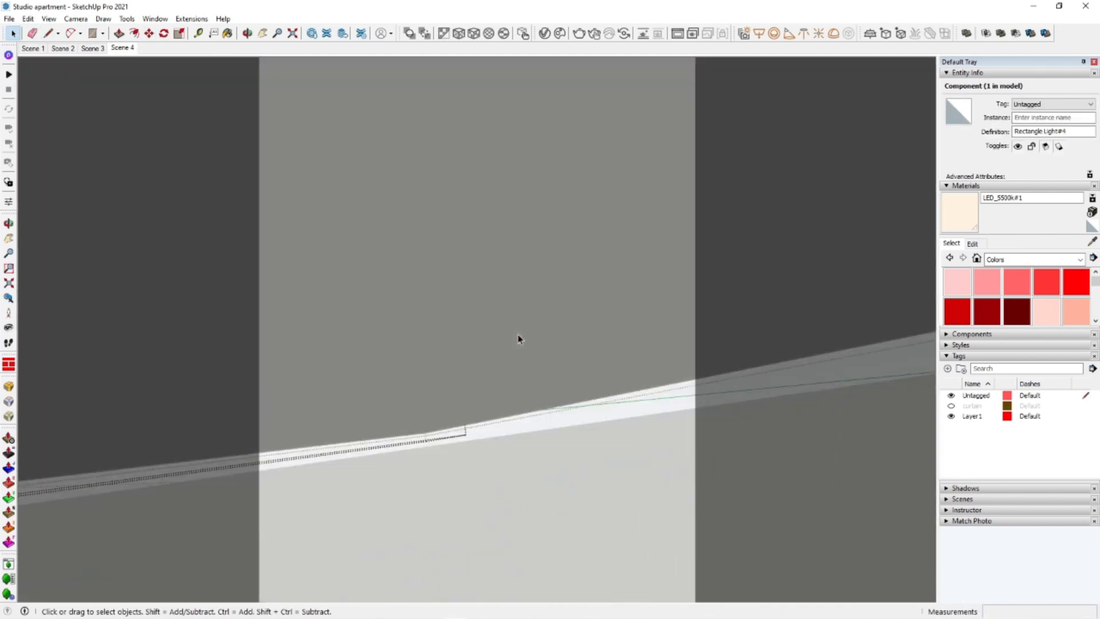
right_click(653, 197)
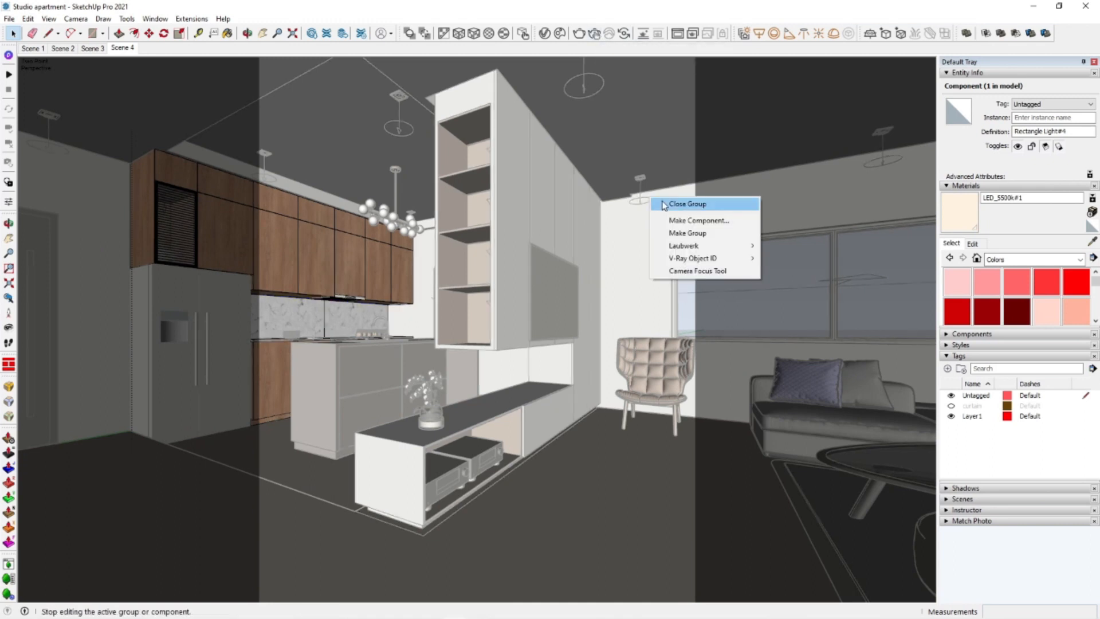
click(678, 204)
right_click(687, 211)
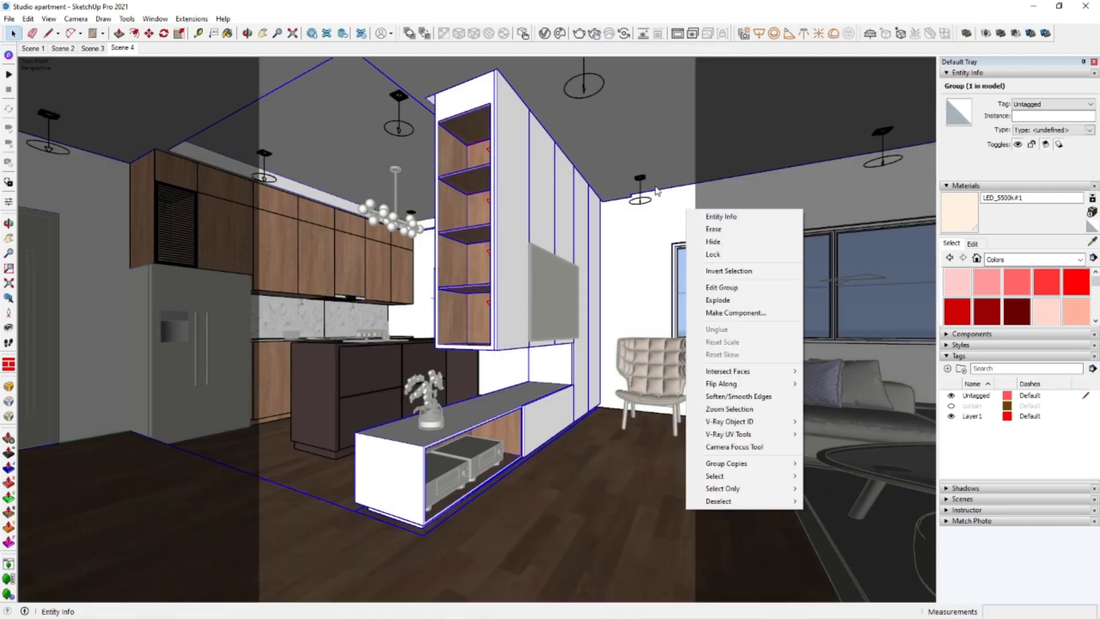
click(601, 36)
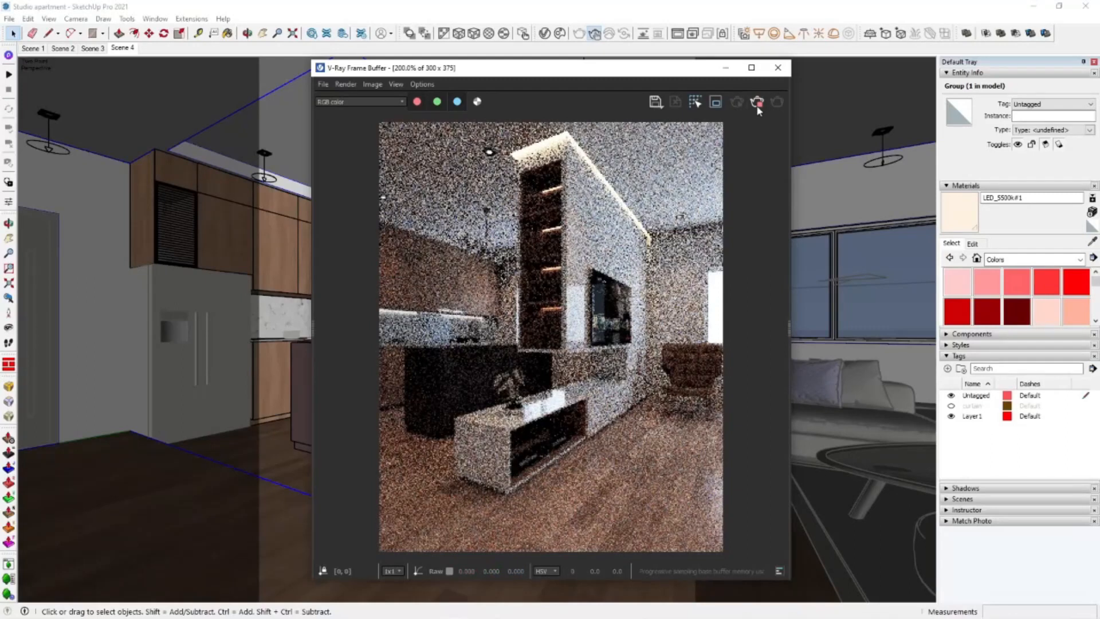
click(778, 68)
Set the colour temperature of the rectangle light under the wall cabinets to 3500 K
click(543, 39)
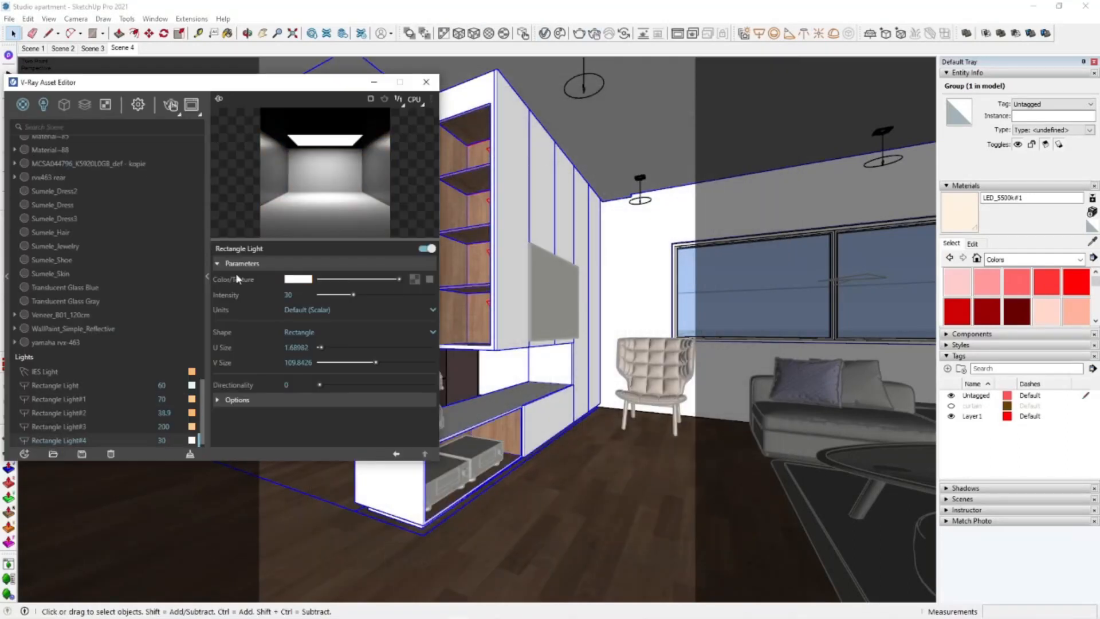
click(307, 281)
text(3500)
key(Return)
click(724, 216)
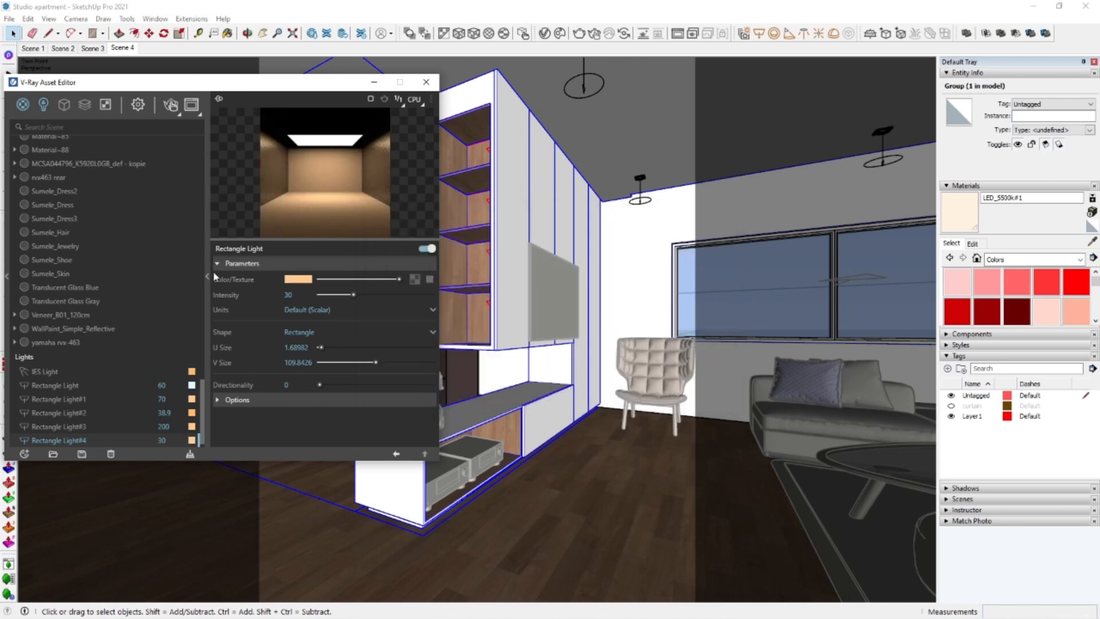
click(208, 277)
Leave the remaining open group and review the last render in the V-Ray frame buffer
right_click(715, 274)
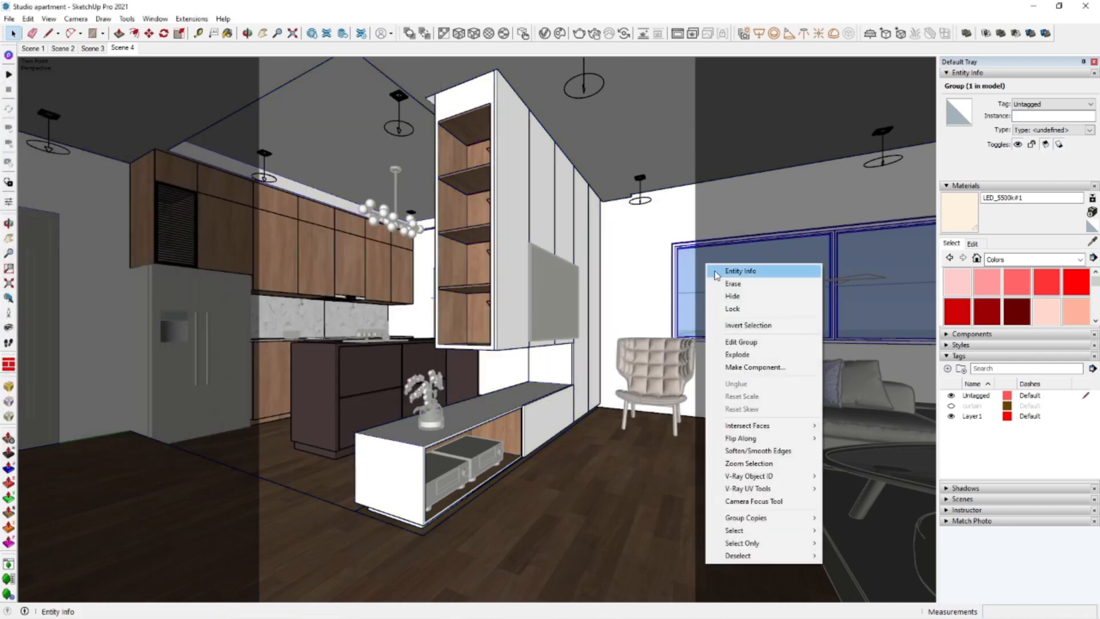
right_click(47, 240)
click(51, 245)
middle_drag(645, 397, 298, 413)
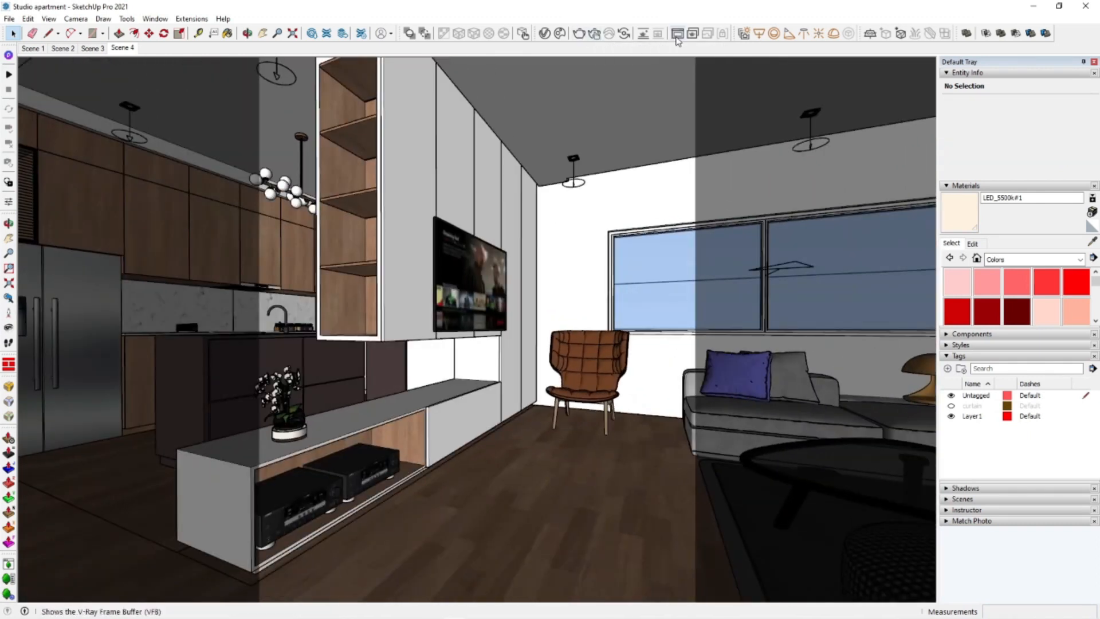
click(677, 35)
click(775, 74)
Select both audio receivers in the TV cabinet and scale down their height
middle_drag(435, 407, 511, 401)
scroll(378, 458, up, 2)
click(336, 467)
shift+click(410, 458)
middle_drag(424, 461, 295, 460)
click(361, 538)
scroll(333, 467, up, 4)
key(s)
click(354, 389)
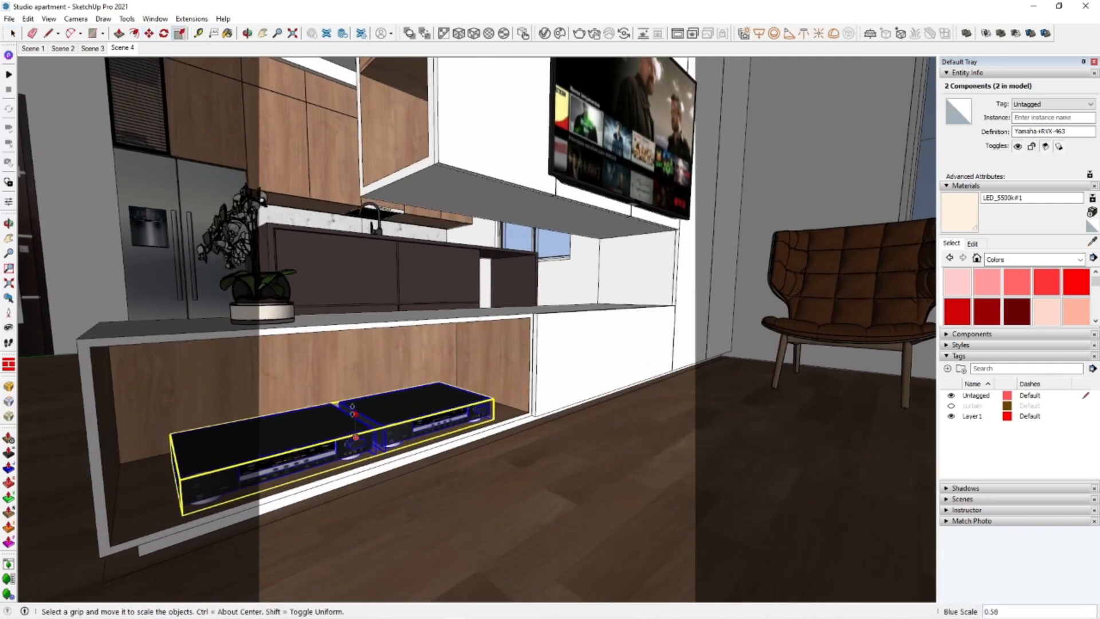
click(353, 403)
Scale the two audio receivers longer so they fill more of the TV cabinet's open compartment
click(145, 472)
click(470, 393)
click(481, 395)
key(space)
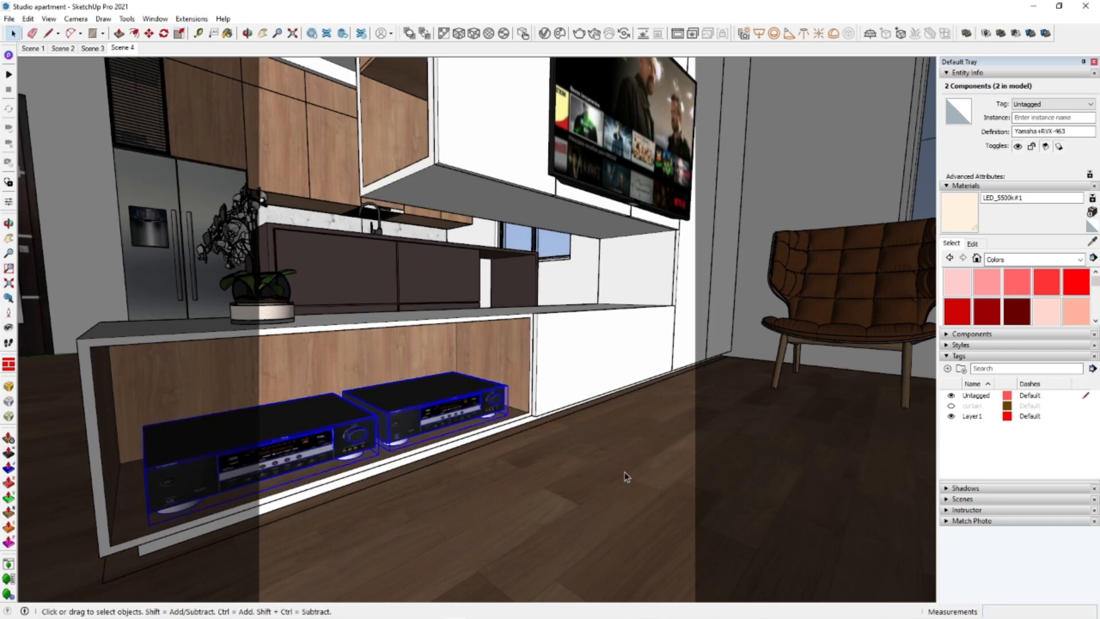
click(624, 476)
Return to Scene 4, slightly enlarge the chandelier above the kitchen island and render interactively
click(123, 48)
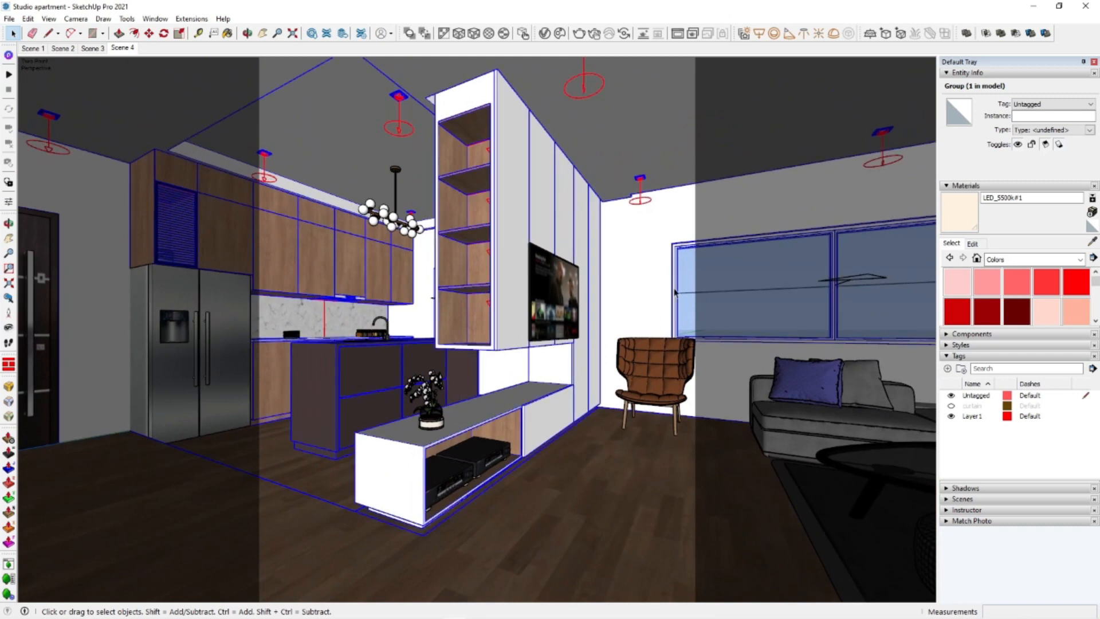
click(676, 36)
click(778, 68)
click(387, 215)
key(s)
mouse_move(344, 233)
mouse_down()
mouse_move(332, 238)
mouse_move(340, 231)
mouse_up()
key(space)
click(702, 260)
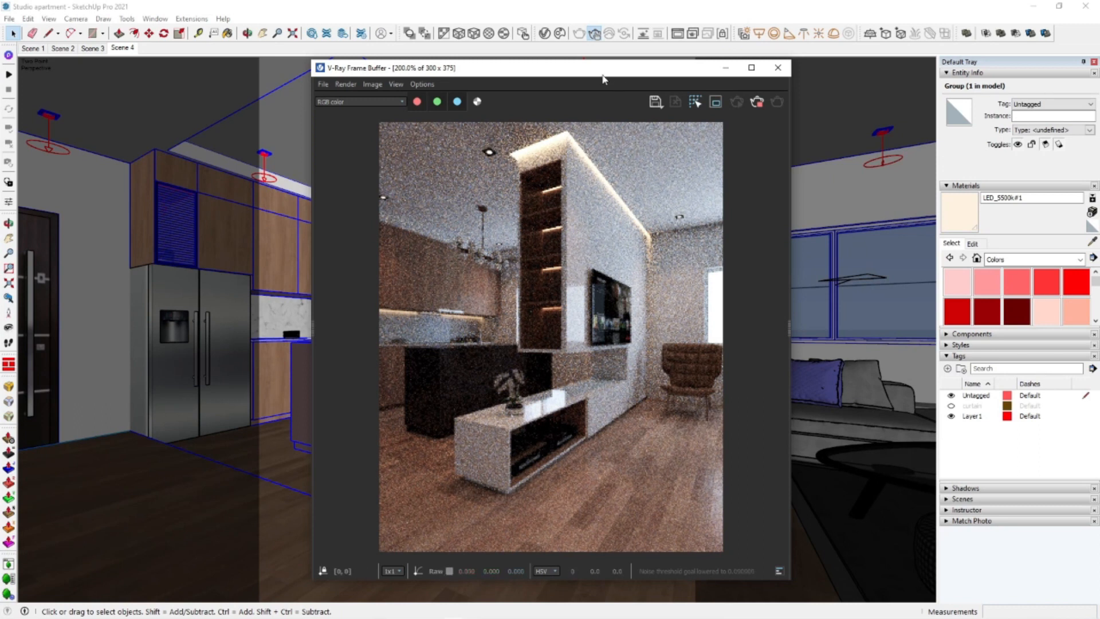
Sample the kitchen island's Color M03 material and lighten its diffuse colour
drag(602, 74, 804, 59)
click(1091, 242)
click(376, 364)
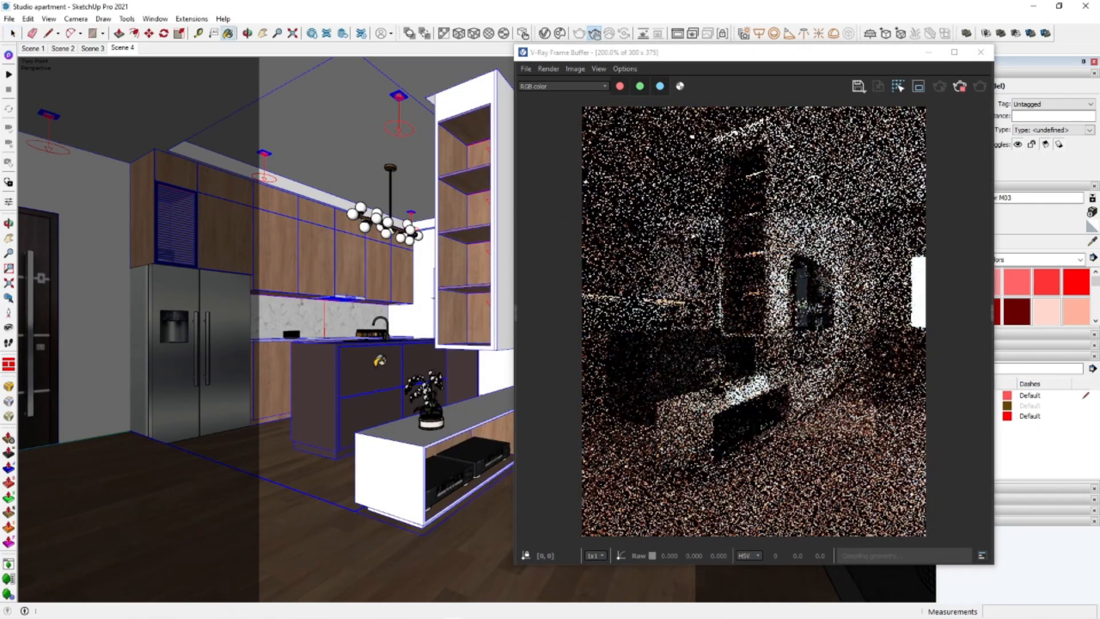
click(544, 33)
click(206, 274)
click(333, 298)
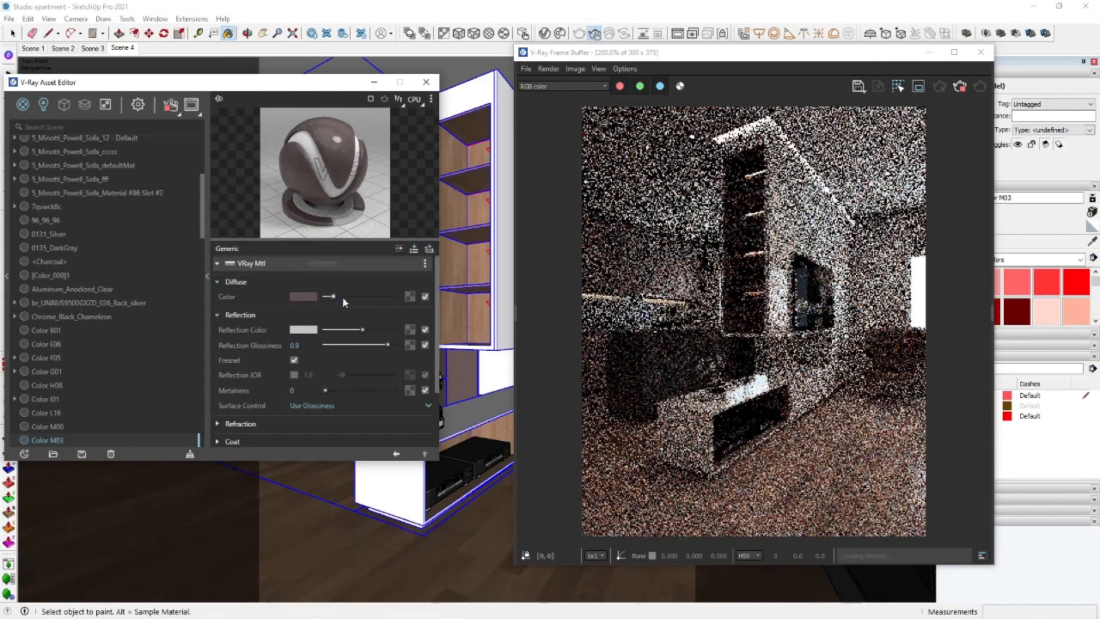
Sample the Veneer_B01_120cm material and switch its diffuse bitmap to a Custom Gamma Curve colour space
drag(788, 55, 685, 262)
click(1093, 258)
click(455, 220)
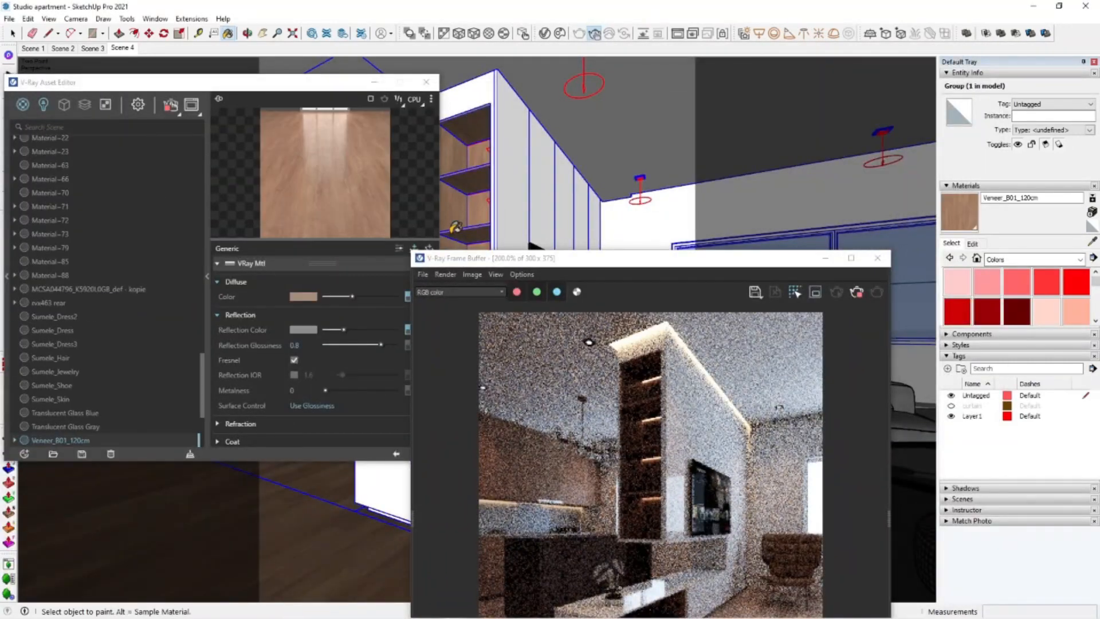
drag(511, 268, 615, 216)
click(408, 296)
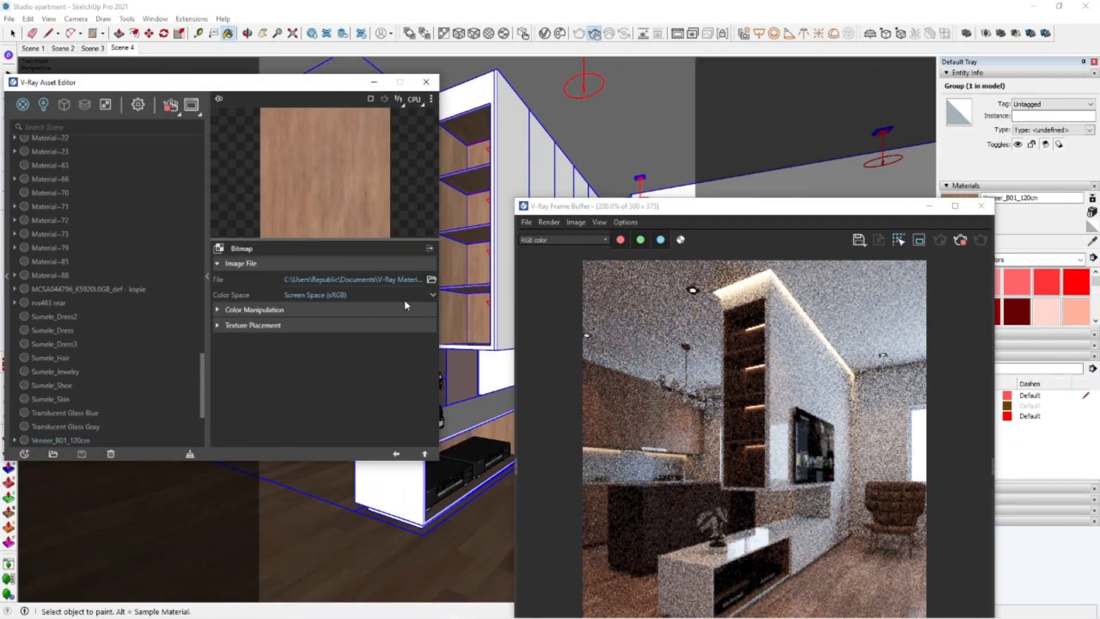
click(360, 297)
click(328, 325)
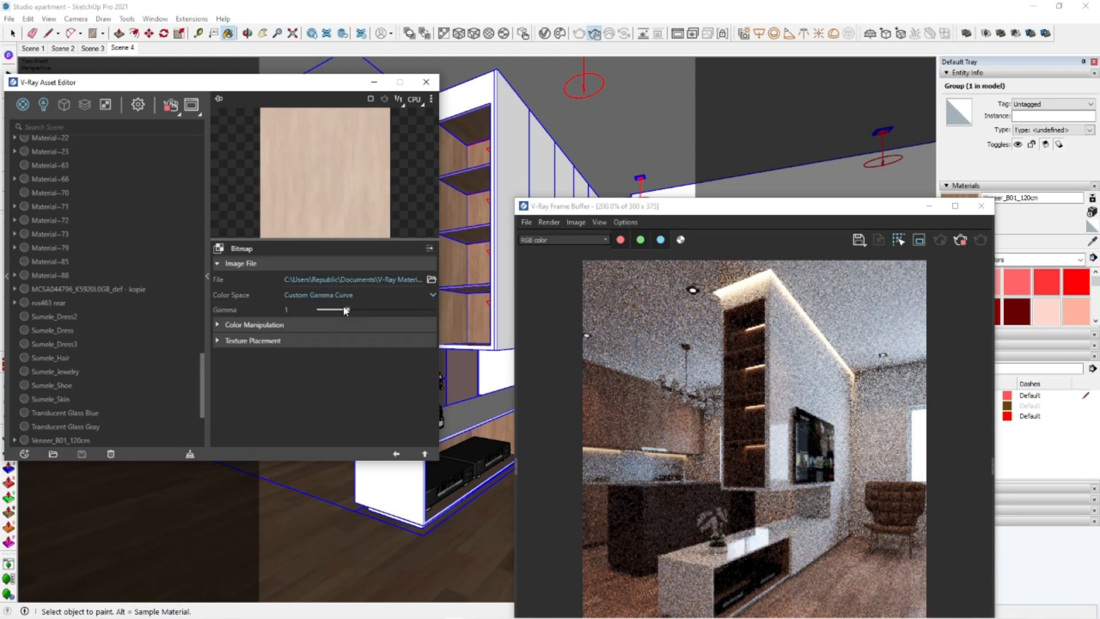
Set the veneer bitmap's gamma to 0.9 while watching the interactive render
drag(343, 310, 337, 310)
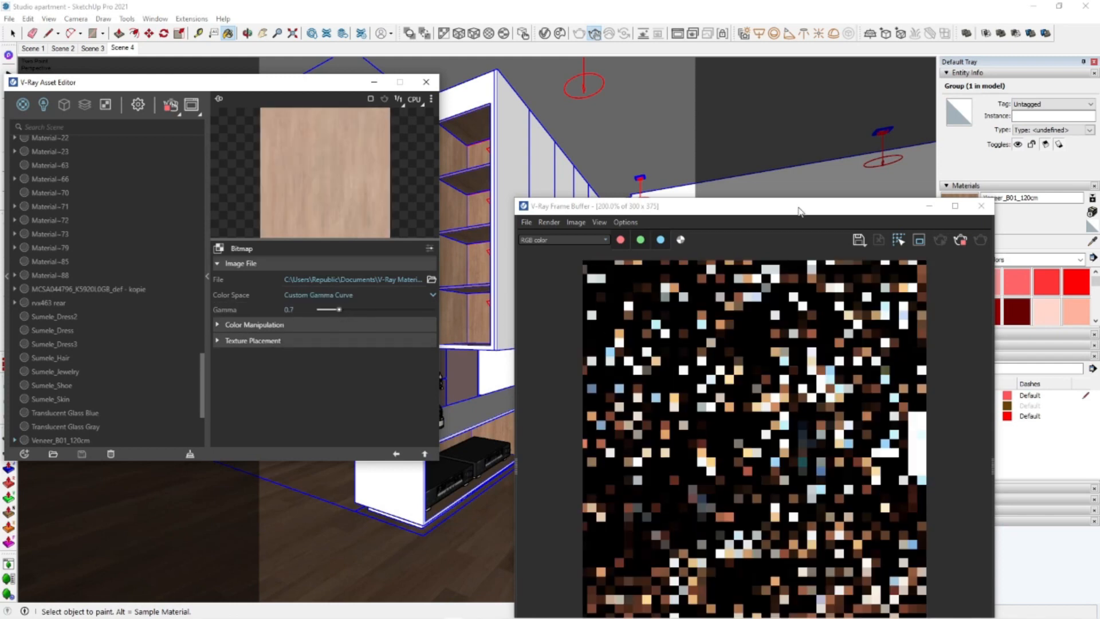
drag(800, 210, 818, 60)
scroll(576, 282, down, 1)
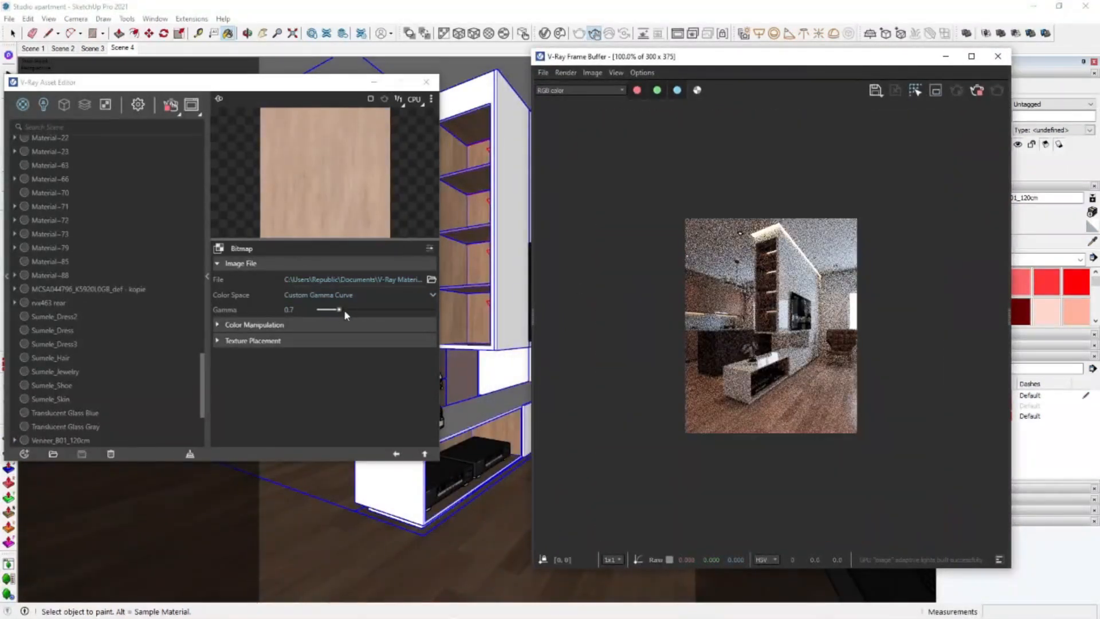
drag(342, 312, 345, 310)
Sample the kitchen cabinets' Laminate_B01_120cm material and set its diffuse colour correction to gamma 1.28 and saturation -0.34
drag(321, 83, 276, 199)
click(1095, 242)
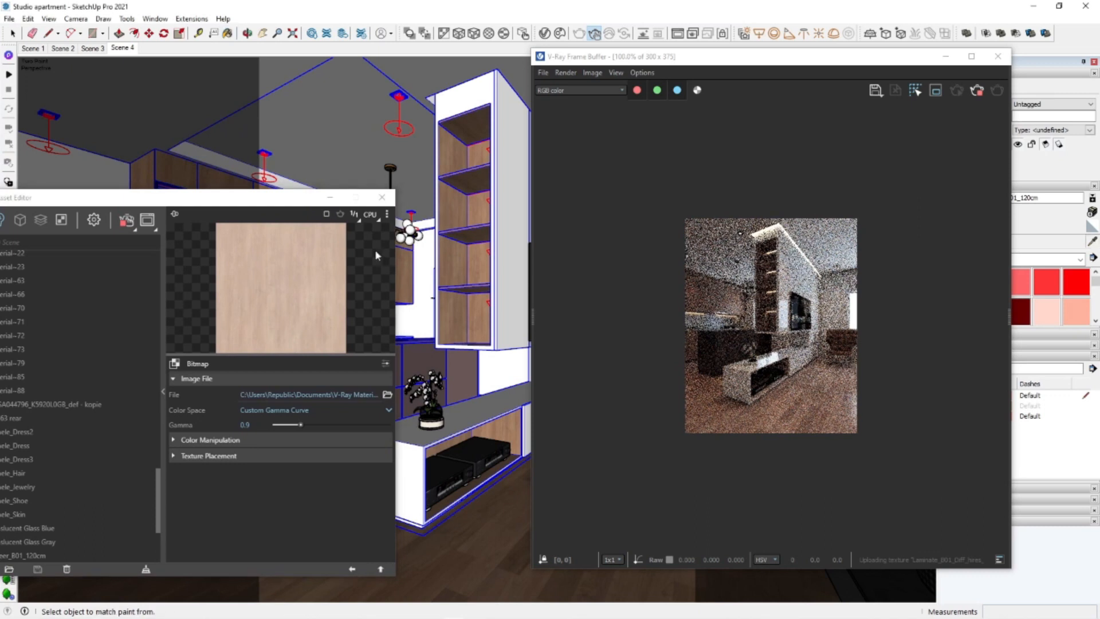
click(184, 171)
click(366, 413)
scroll(327, 413, down, 2)
click(345, 509)
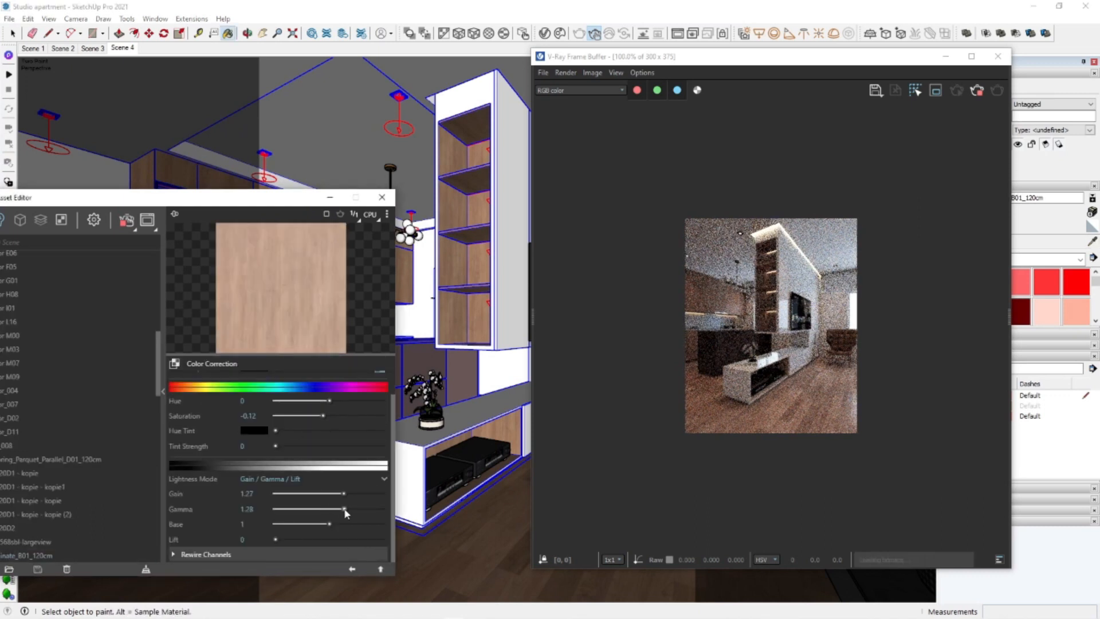
drag(324, 416, 312, 420)
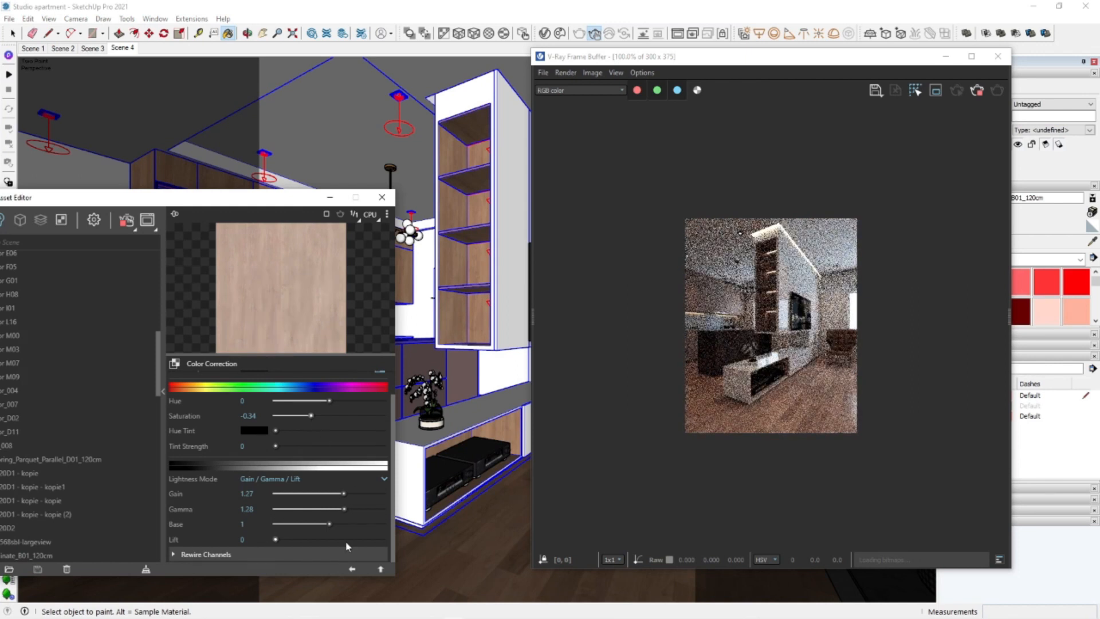
Sample the Flooring_Parquet_Parallel_D01_120cm material from the floor and inspect the colour corrections on its textures
click(352, 569)
key(alt)
alt+click(500, 518)
click(368, 399)
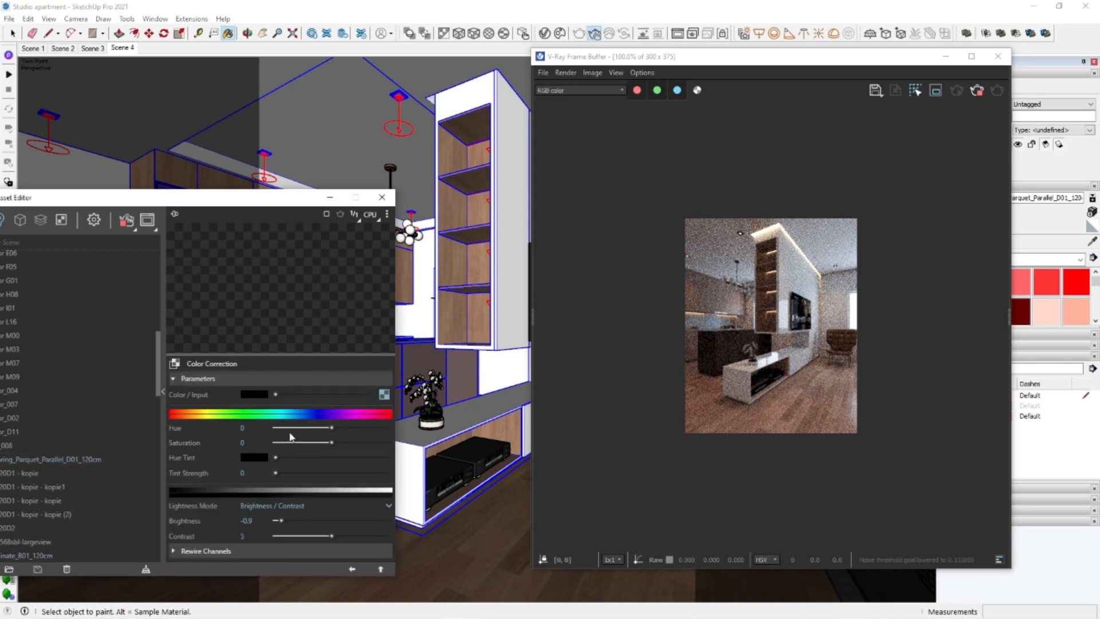
click(352, 569)
click(366, 413)
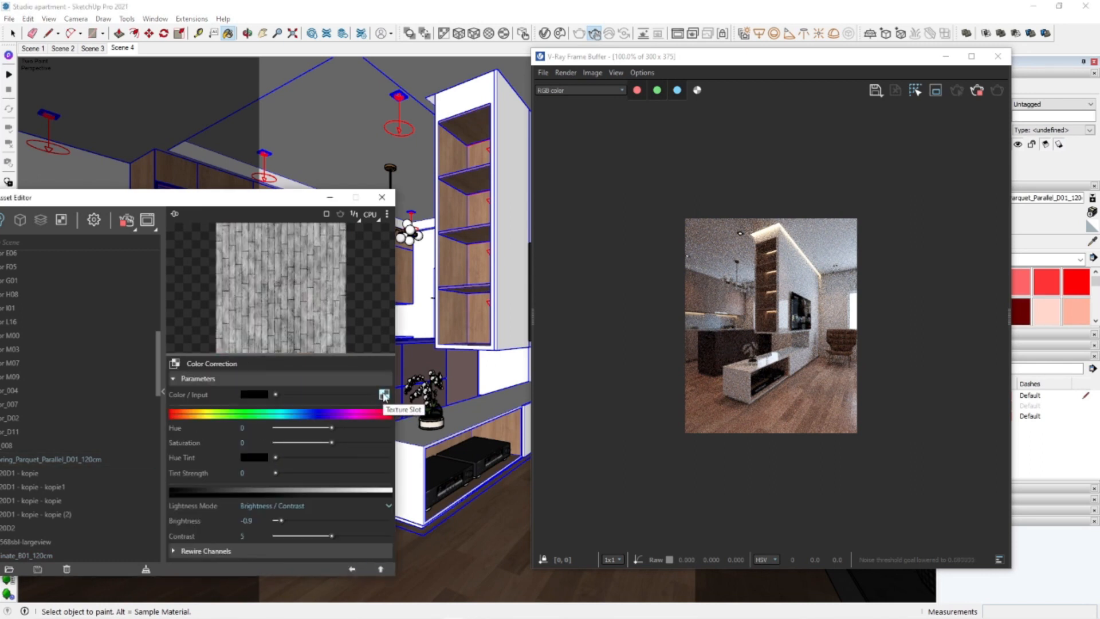
click(383, 394)
click(351, 570)
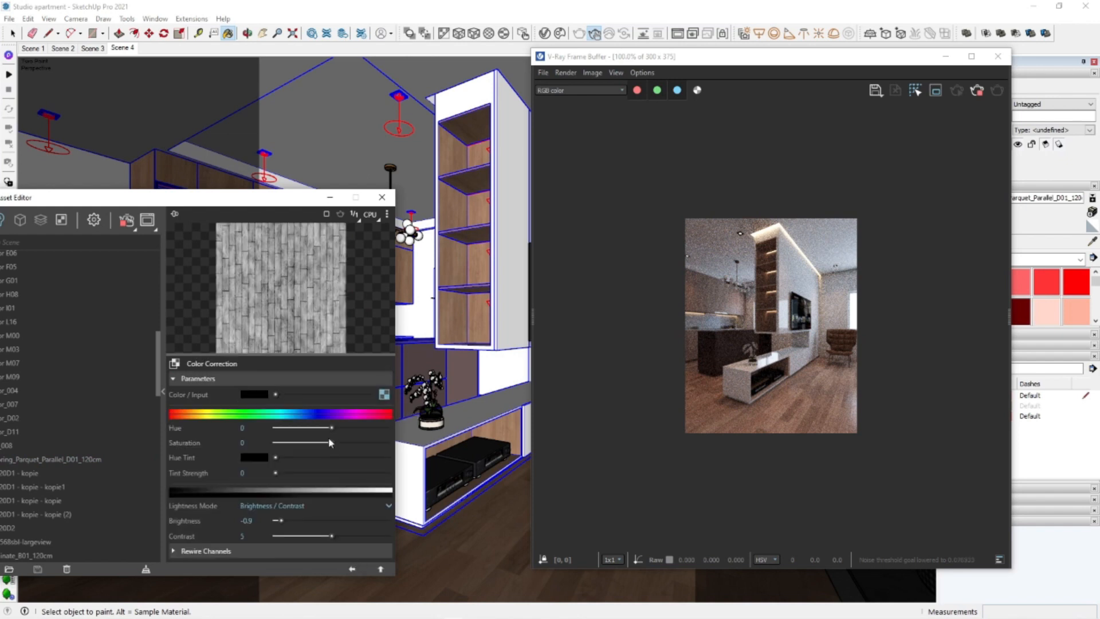
Set the parquet material's diffuse colour correction to saturation -0.39 and gamma 1.25
click(352, 569)
scroll(335, 428, up, 2)
click(369, 414)
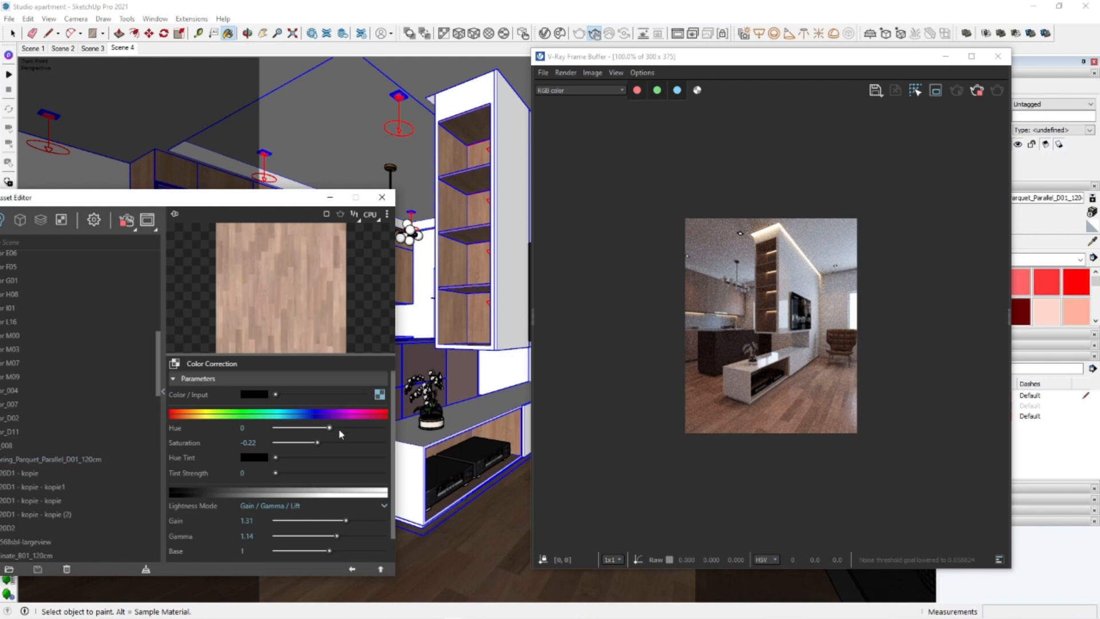
click(310, 446)
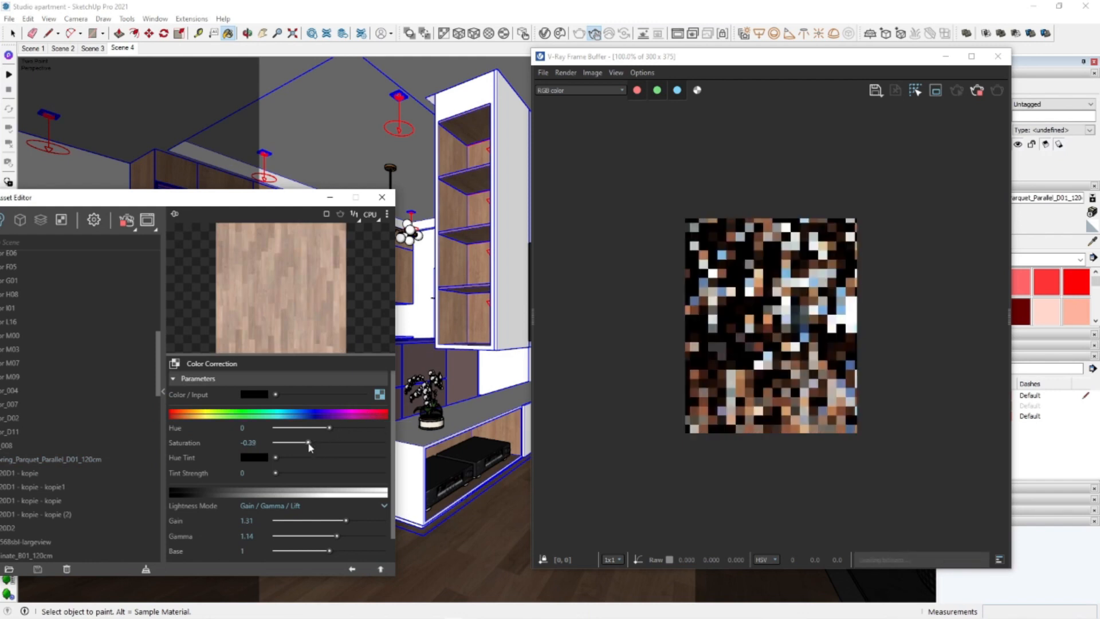
click(343, 535)
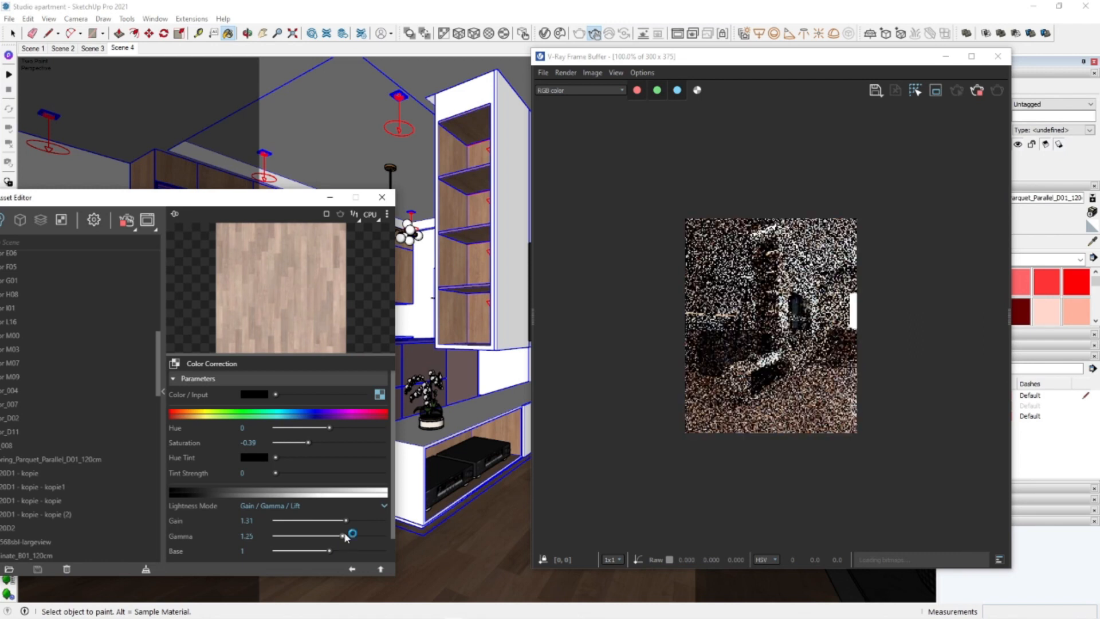
click(352, 568)
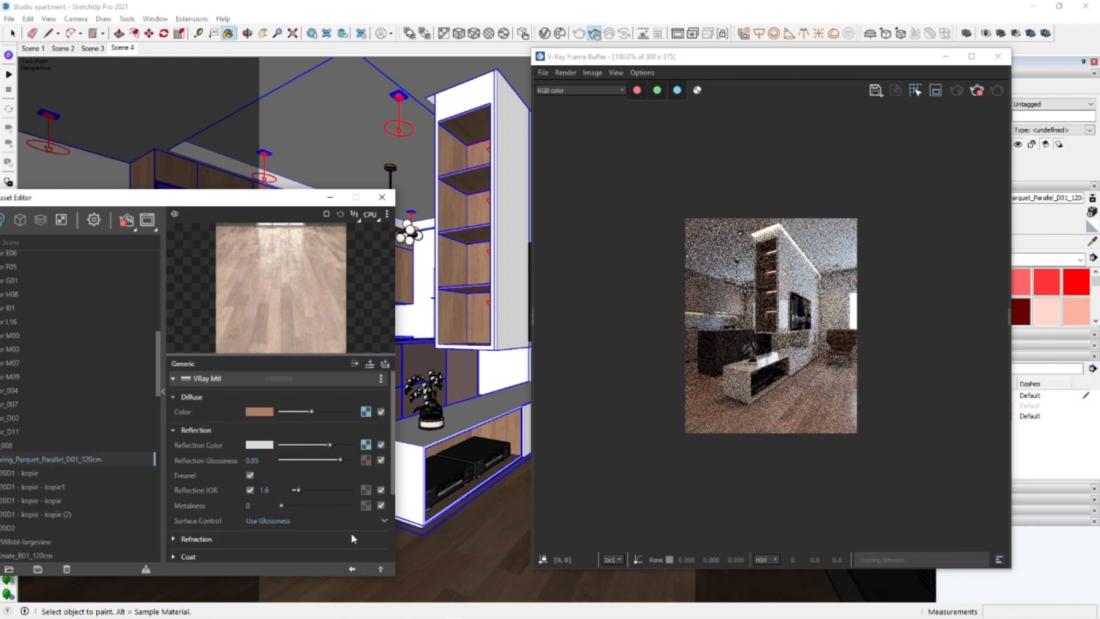
click(366, 444)
click(352, 569)
click(368, 411)
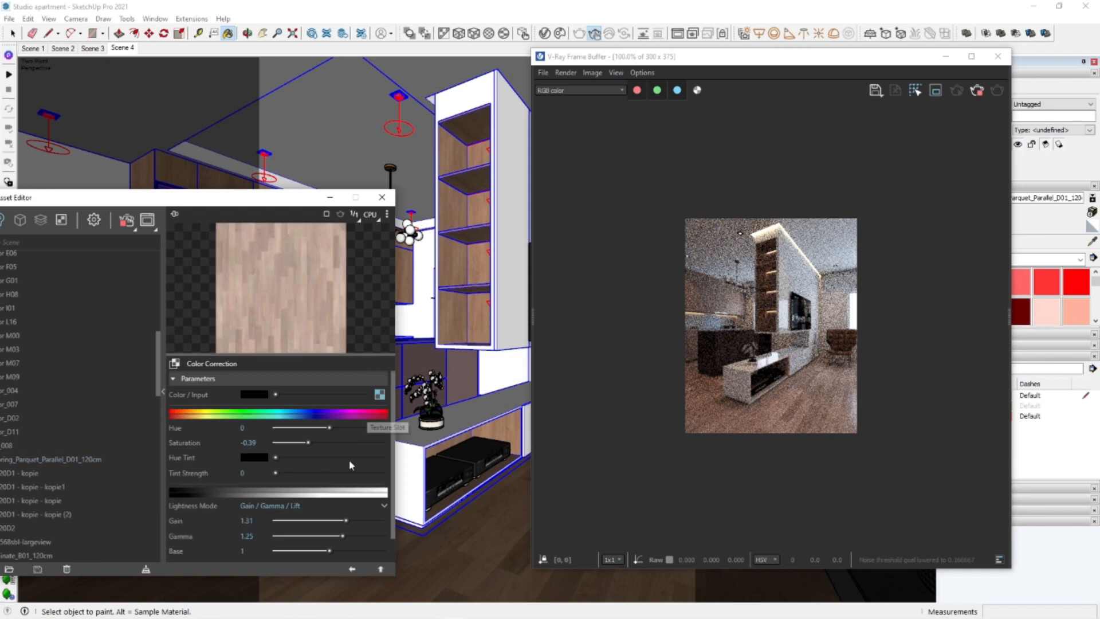
Try a 3254 mm texture width on the parquet floor, settle on 2654 mm, and inspect the interactive render
click(1092, 242)
click(517, 487)
drag(848, 60, 662, 79)
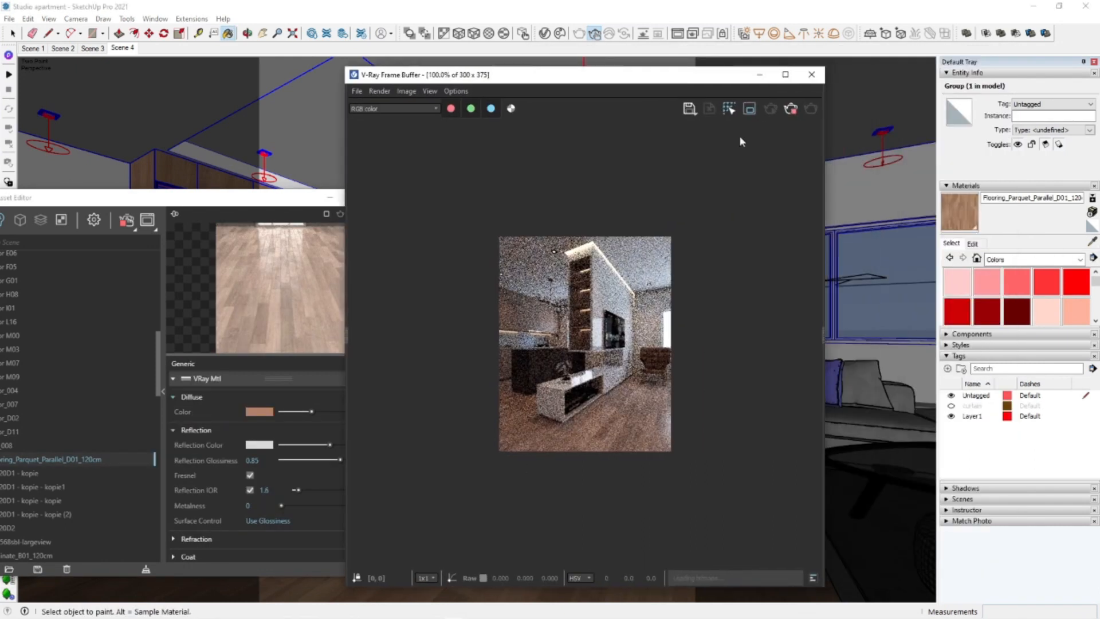
click(972, 243)
drag(966, 374, 960, 375)
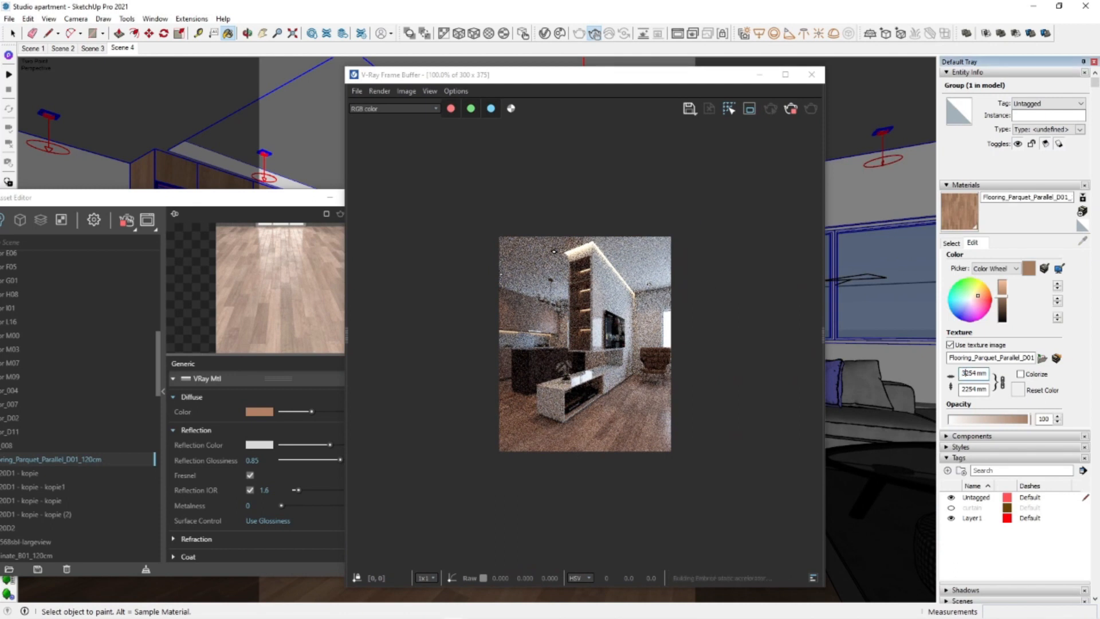
text(3)
key(Return)
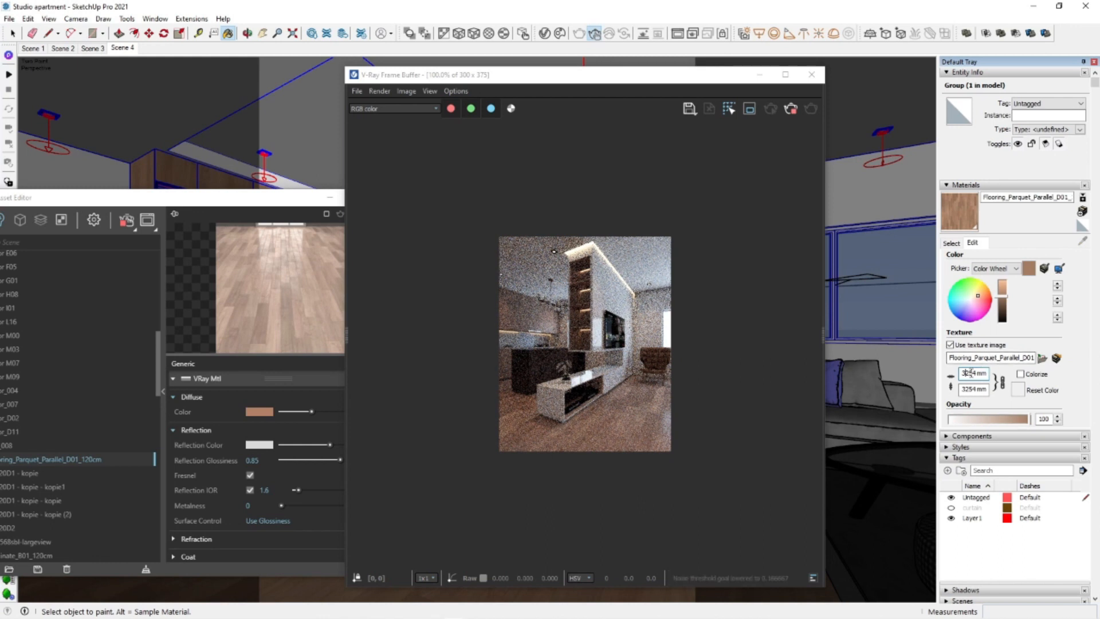
text(26)
key(Return)
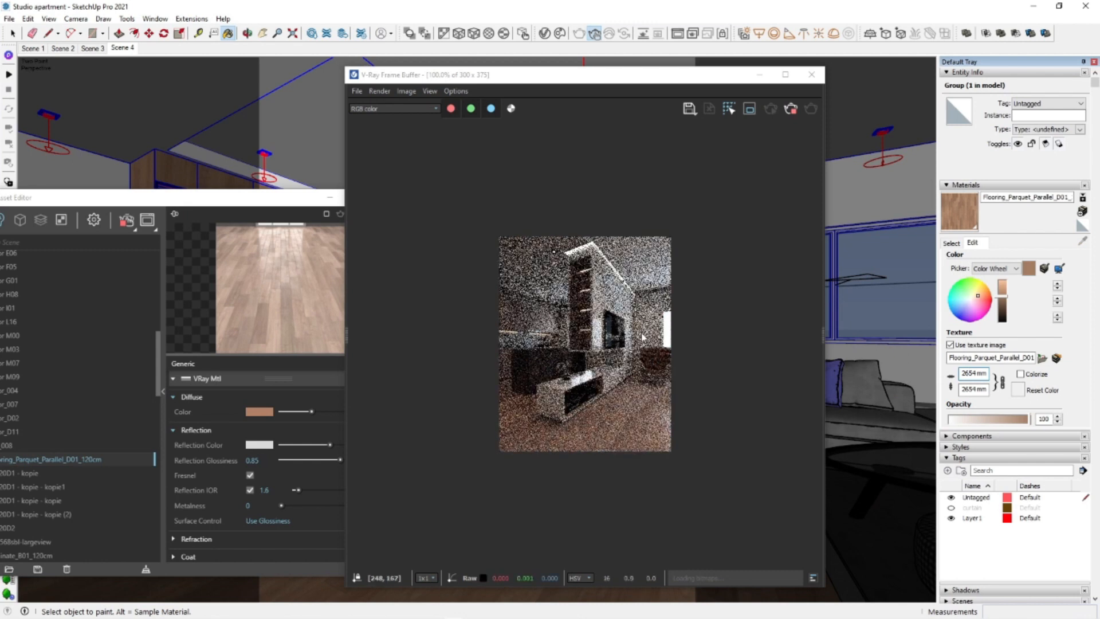
scroll(630, 374, up, 2)
scroll(631, 374, down, 1)
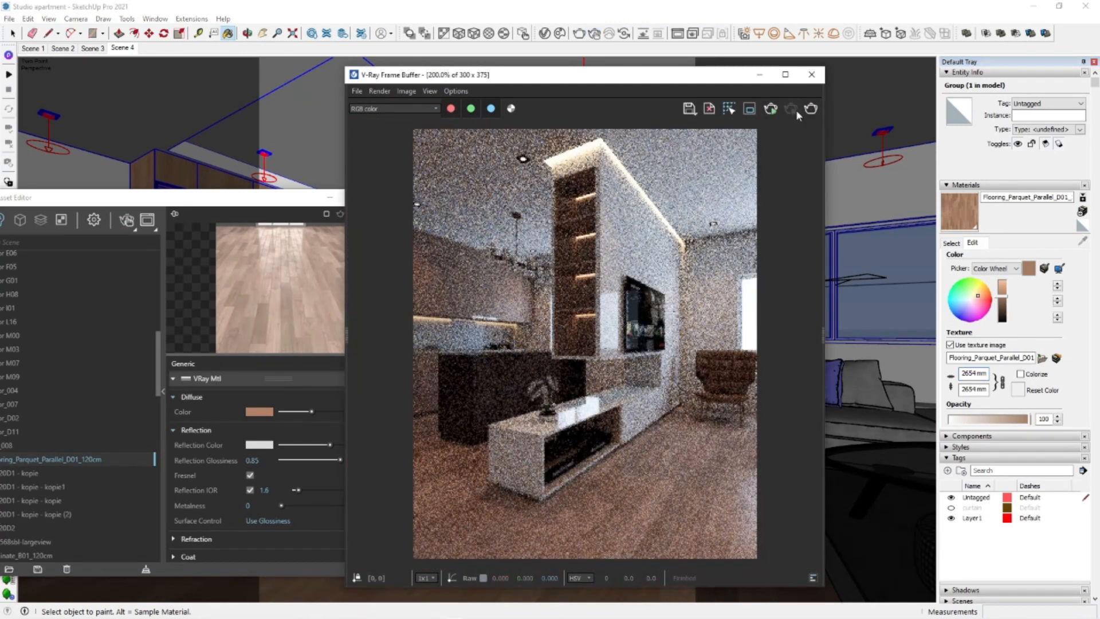
Close the interactive render, switch off interactive rendering in the render settings and set the output size to 3600 x 4500
click(812, 75)
click(494, 349)
click(484, 155)
key(space)
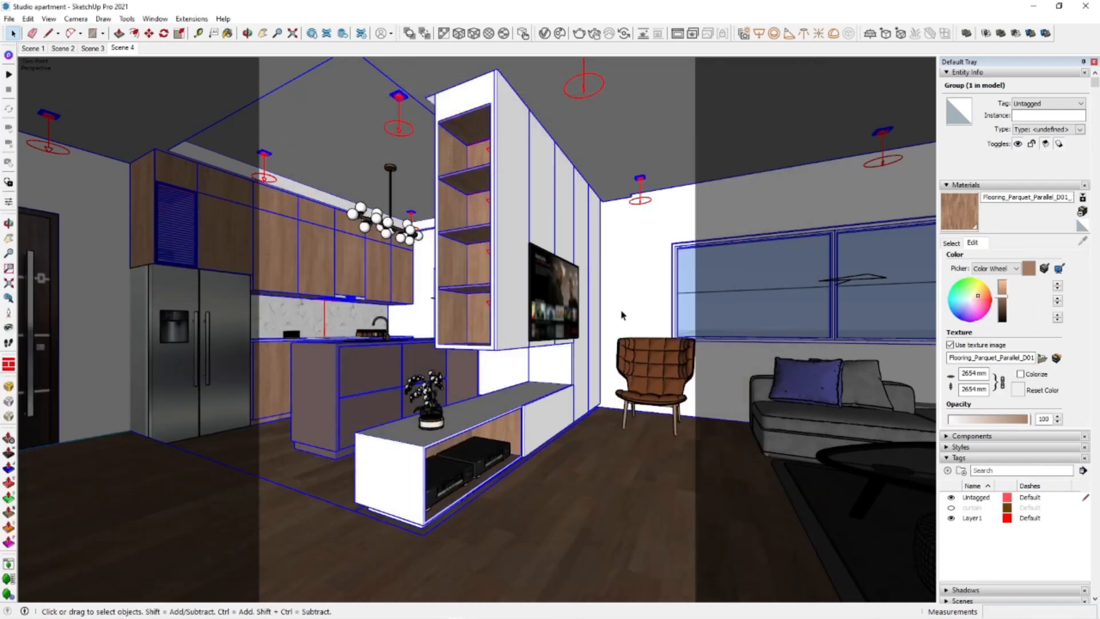
click(550, 33)
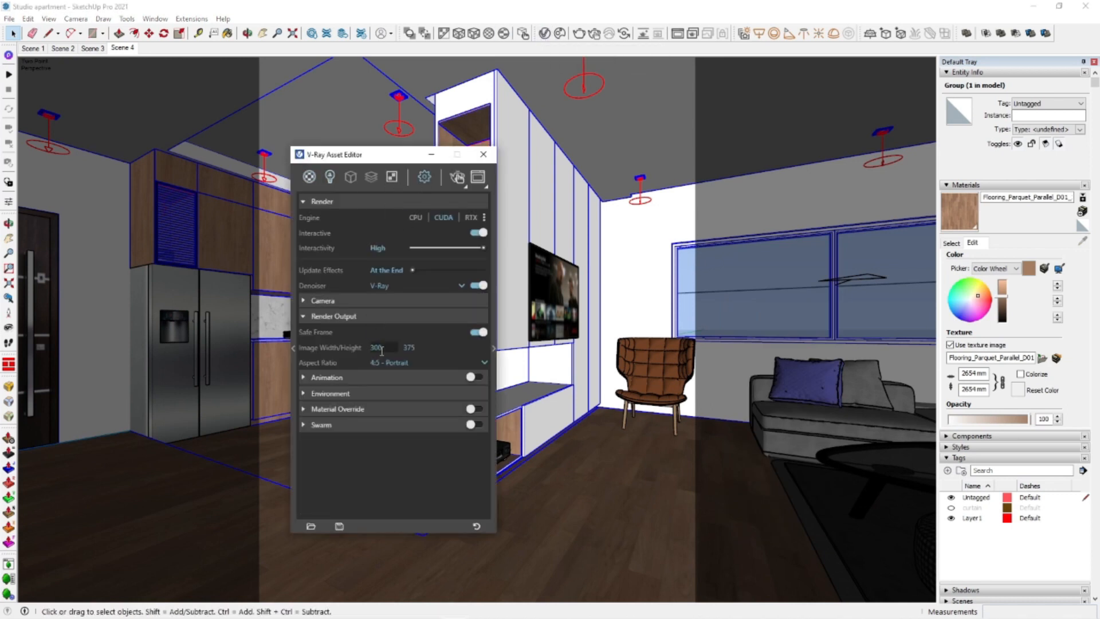
click(479, 286)
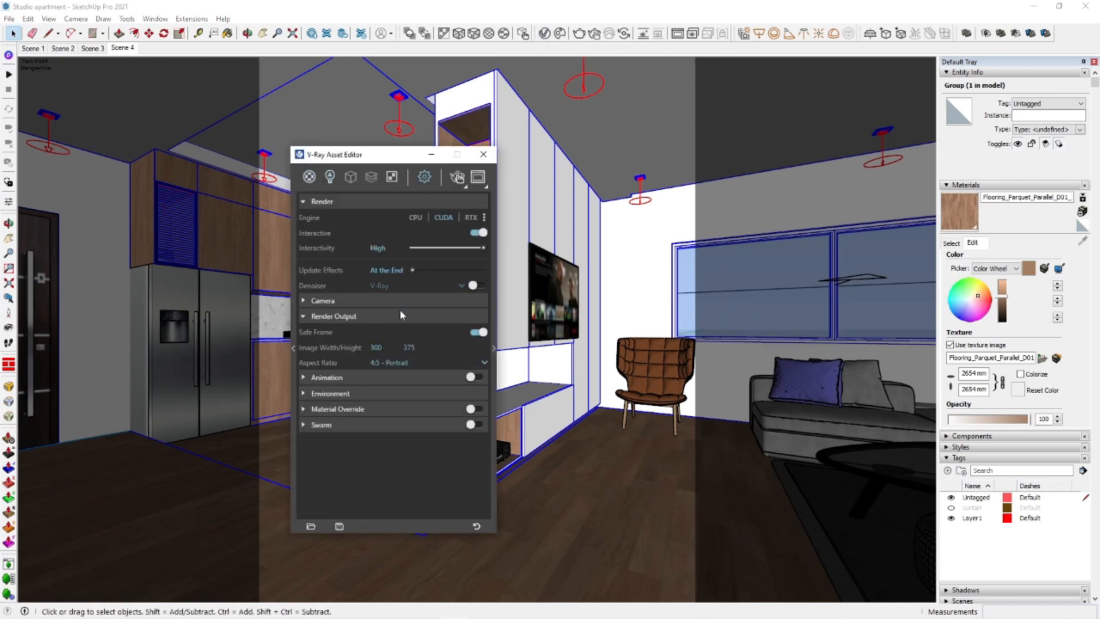
click(485, 233)
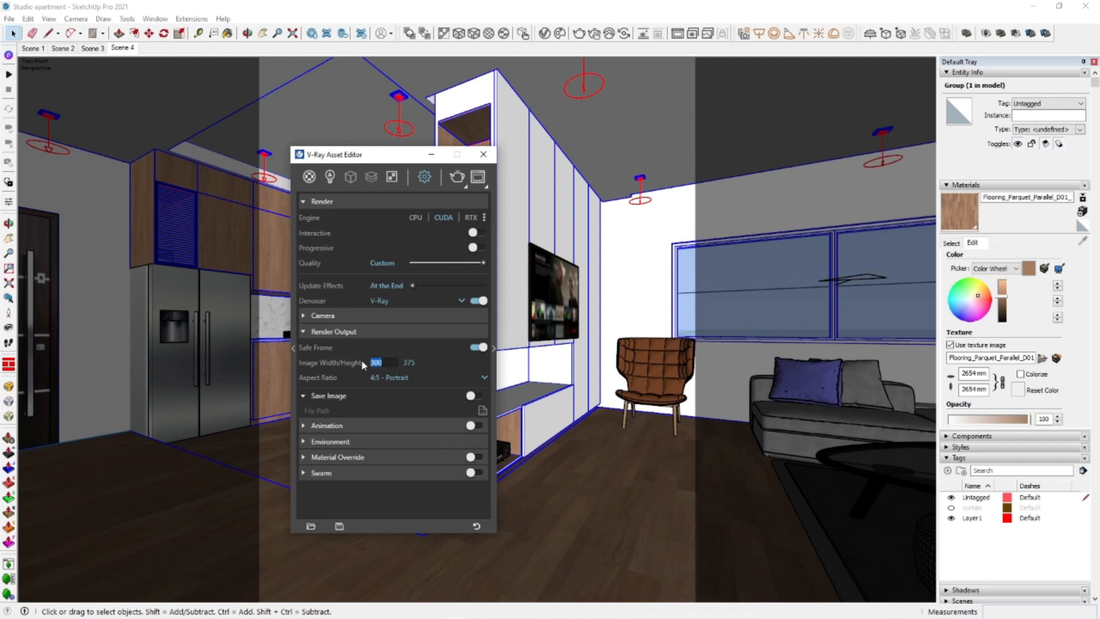
text(300)
Review the Global Illumination and Light Cache render parameters, including the Aerial Perspective options of the Volumetric Environment
click(494, 347)
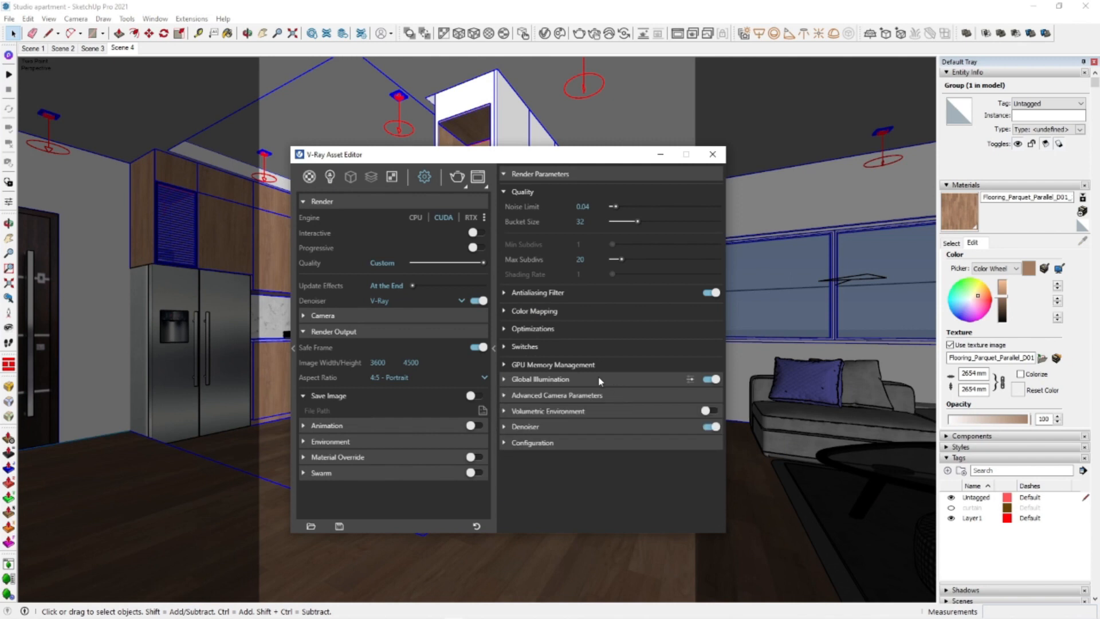
click(675, 382)
scroll(610, 477, down, 1)
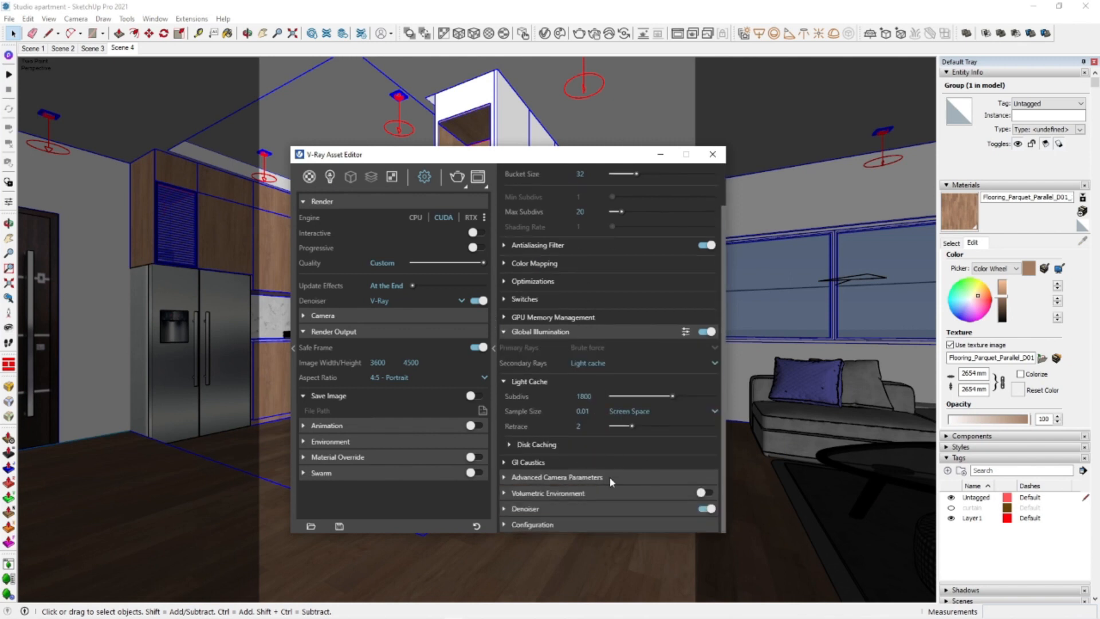
click(705, 493)
click(661, 493)
scroll(627, 487, down, 2)
scroll(627, 487, down, 2)
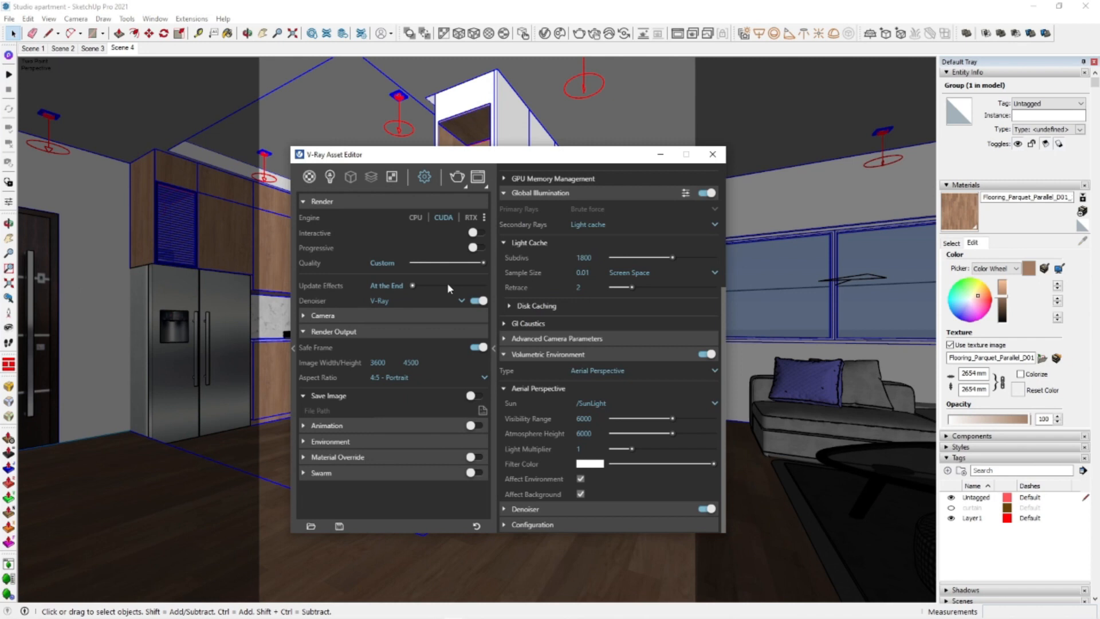
click(707, 354)
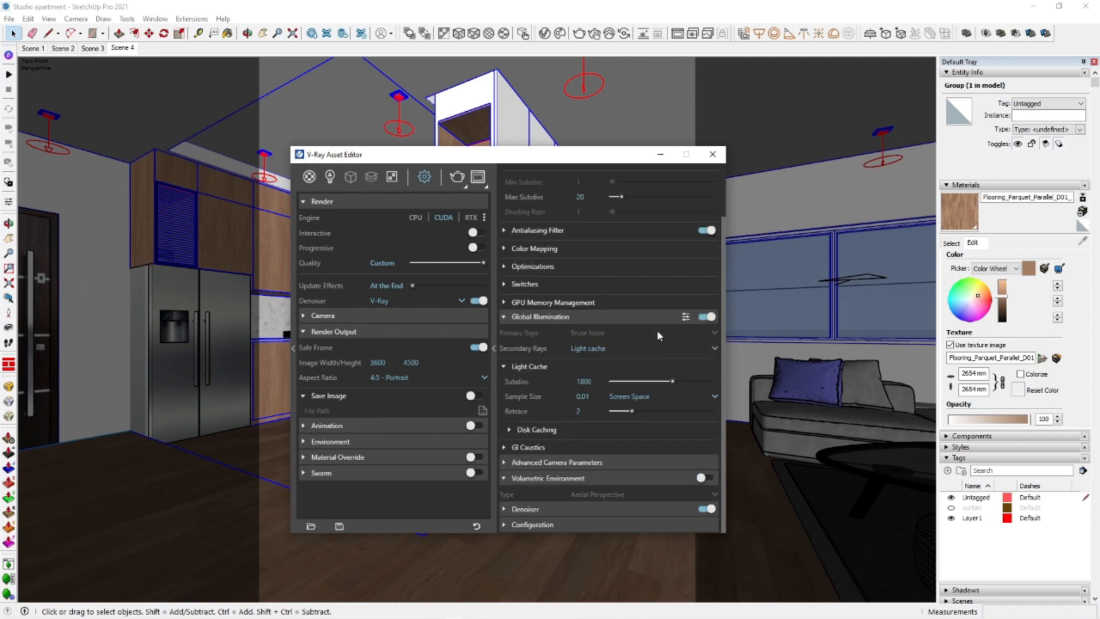
click(630, 319)
click(493, 348)
click(483, 154)
Start the 3600 x 4500 production render and show the whole image in a maximised frame buffer
click(581, 35)
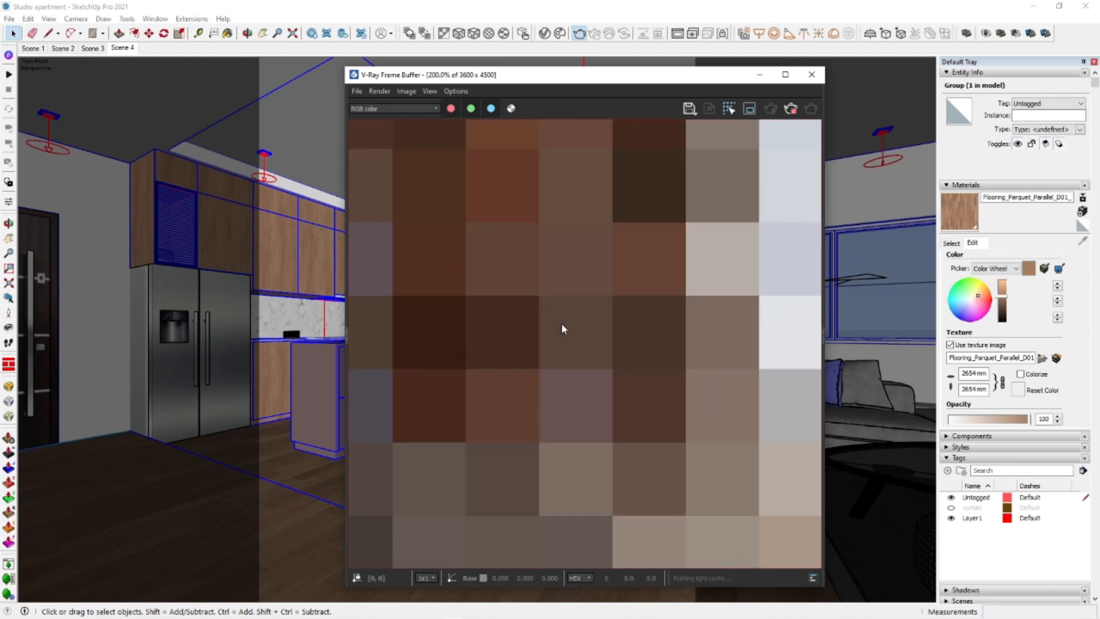
scroll(562, 323, down, 2)
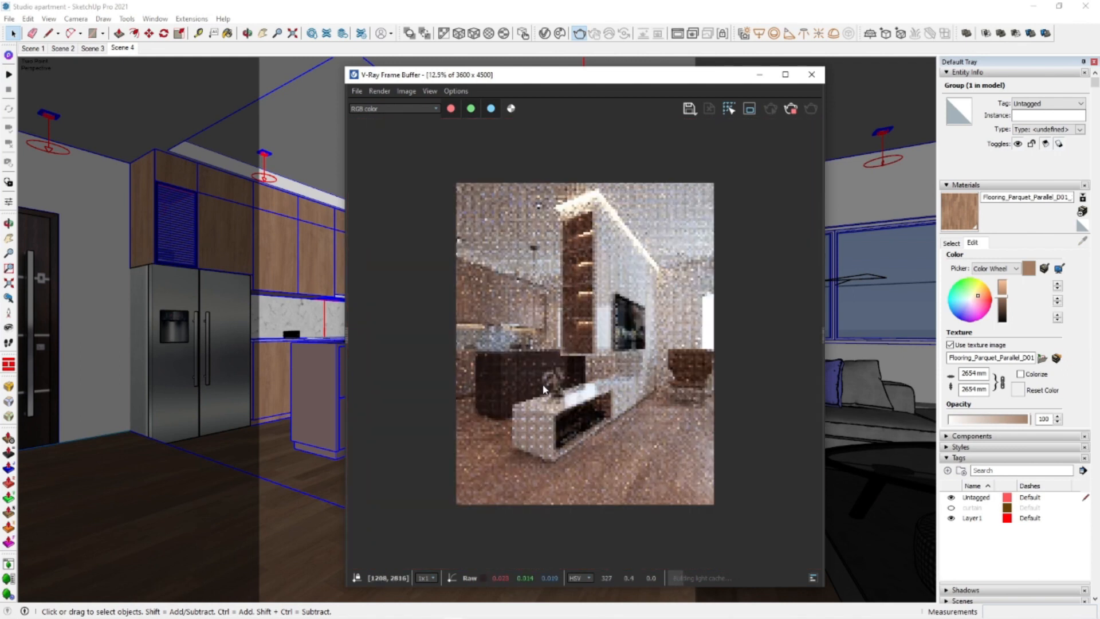
click(786, 75)
Examine the kitchen, shelving, TV wall and armchair in the production render while its light cache builds
scroll(624, 291, up, 2)
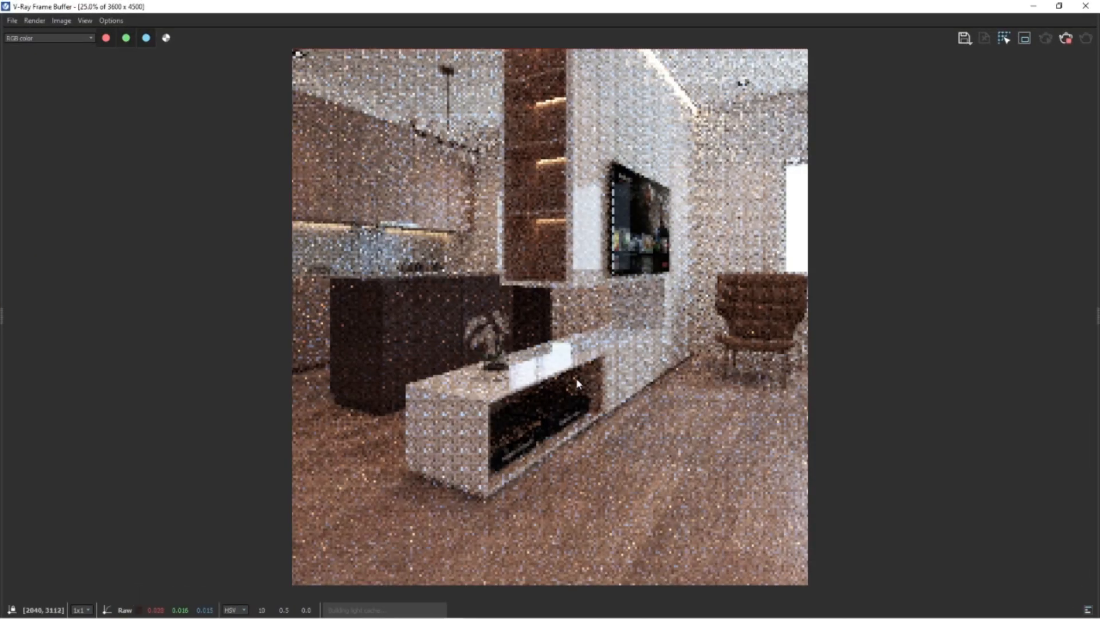
scroll(623, 291, down, 1)
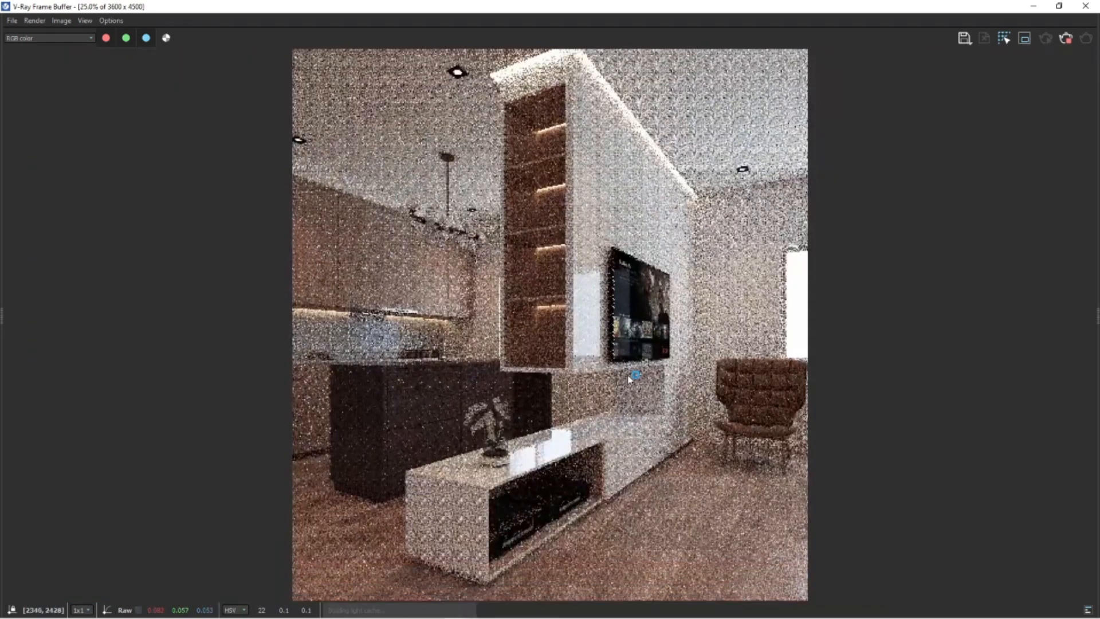
scroll(413, 420, up, 1)
scroll(397, 424, down, 1)
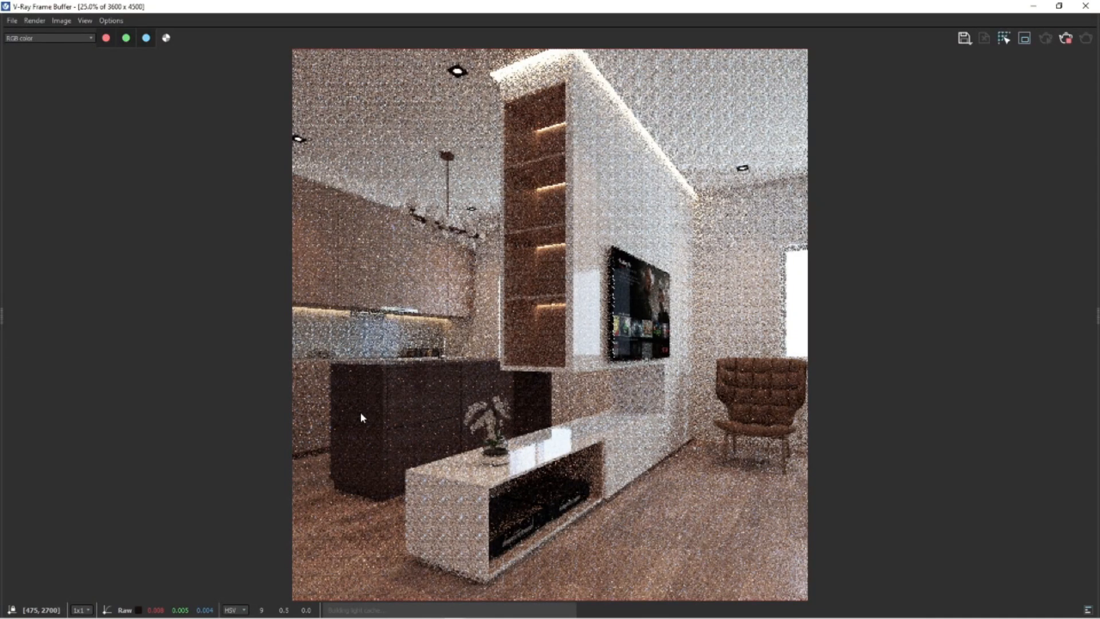
scroll(418, 429, up, 1)
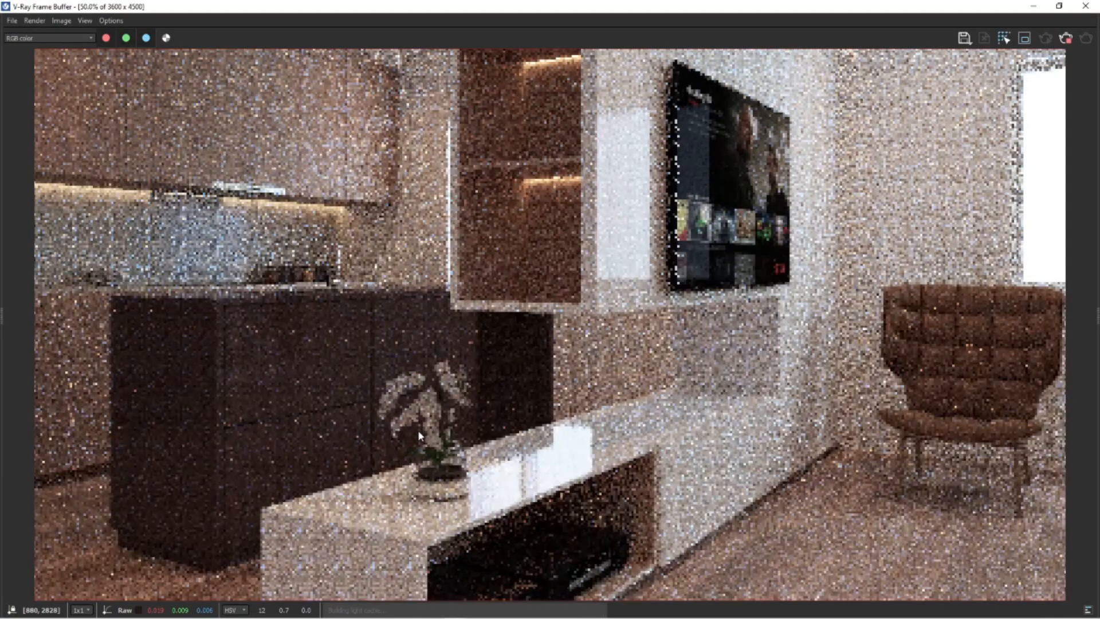
scroll(418, 429, down, 1)
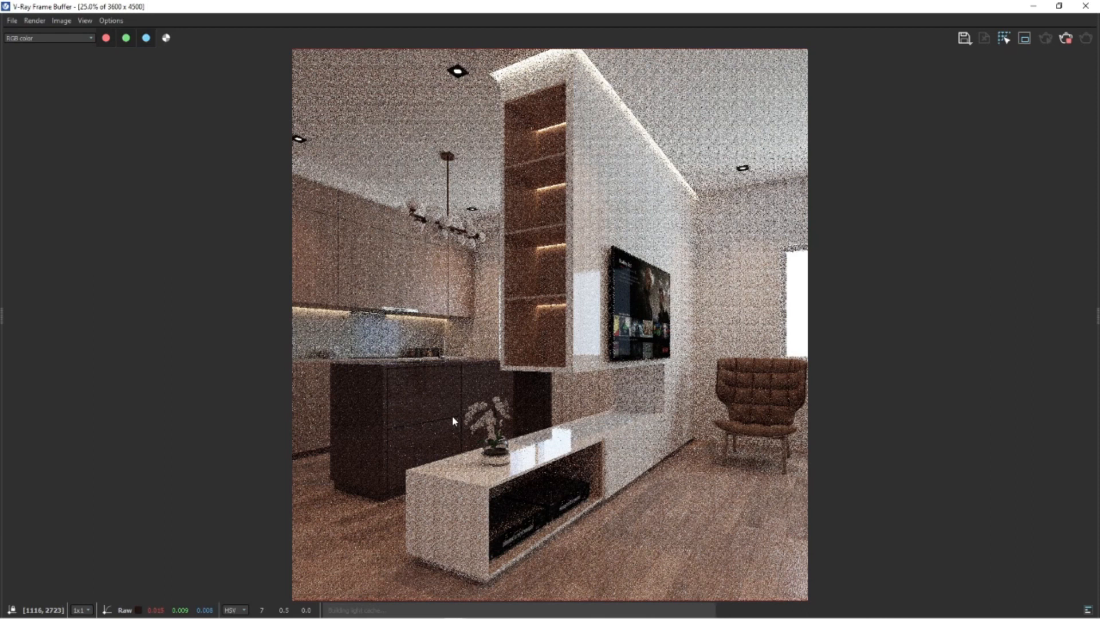
scroll(452, 417, down, 1)
scroll(453, 435, up, 1)
scroll(463, 438, down, 1)
scroll(505, 304, up, 1)
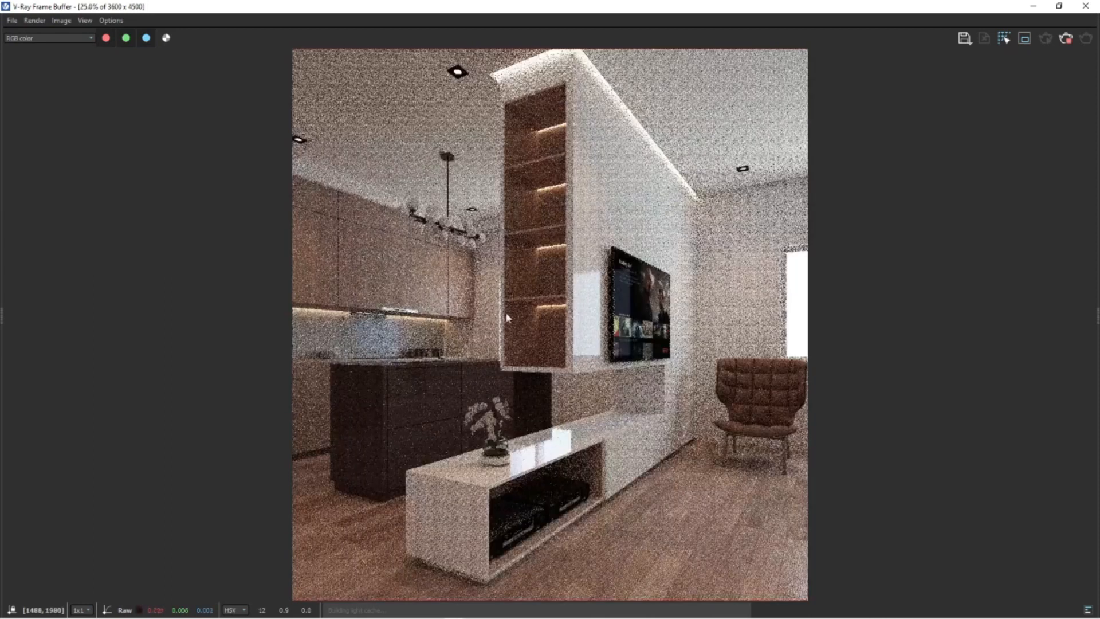
scroll(538, 375, down, 1)
scroll(556, 377, up, 1)
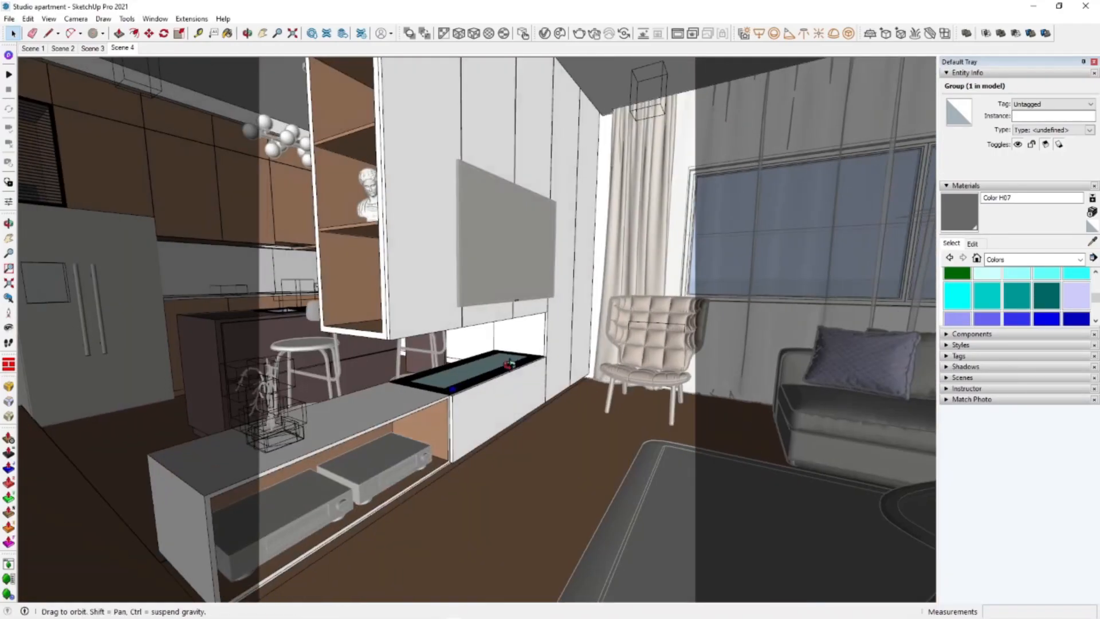
Open the black-framed inset group on the TV unit and turn the small cross-marked group near its corner into a component
middle_drag(509, 365, 505, 433)
right_click(803, 197)
double_click(651, 198)
scroll(538, 377, up, 5)
scroll(529, 381, up, 2)
scroll(518, 394, up, 4)
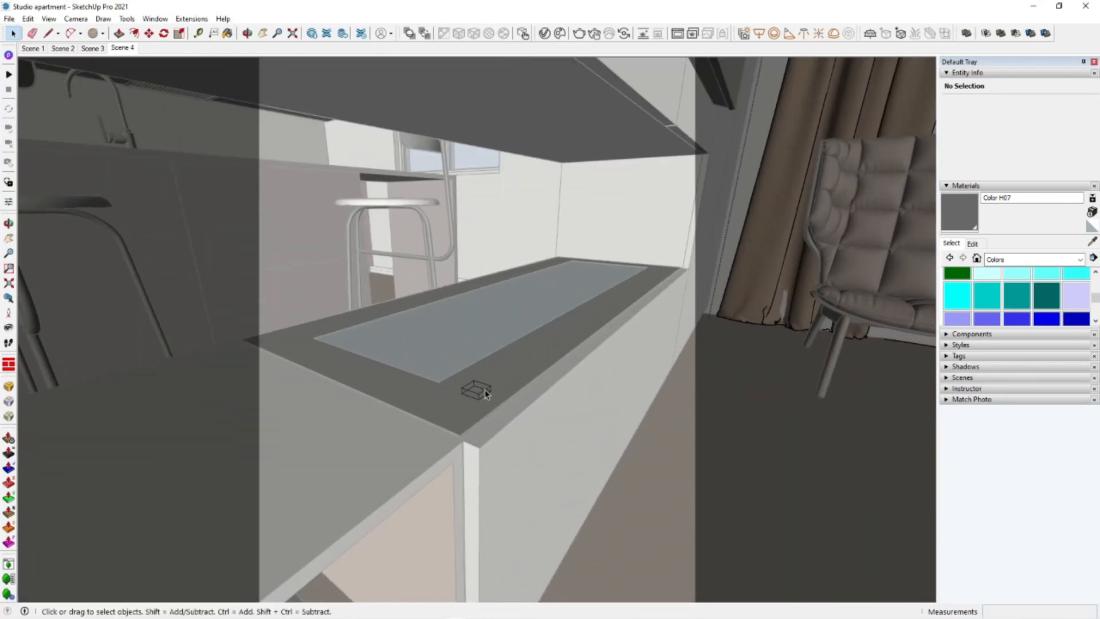
click(519, 394)
click(481, 395)
scroll(481, 394, up, 1)
right_click(480, 395)
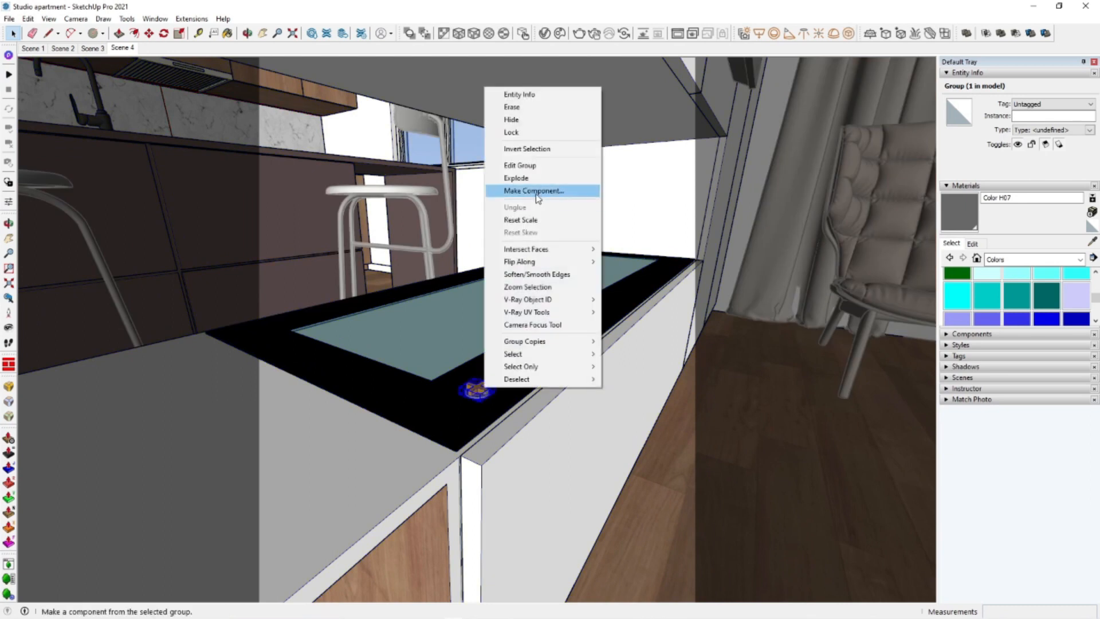
click(530, 187)
click(565, 433)
Copy the small component about 1061 mm along the black frame's long edge and divide the distance into 6 equal spaces
double_click(500, 372)
middle_drag(500, 371, 436, 443)
scroll(471, 418, up, 3)
key(m)
key(ctrl)
click(477, 412)
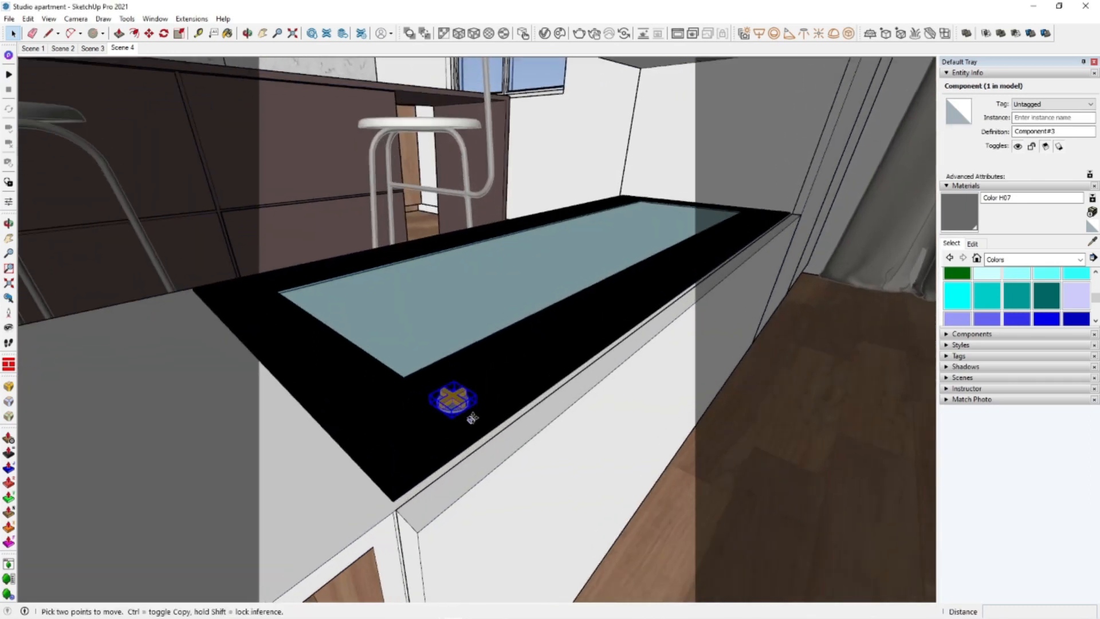
middle_drag(634, 292, 602, 300)
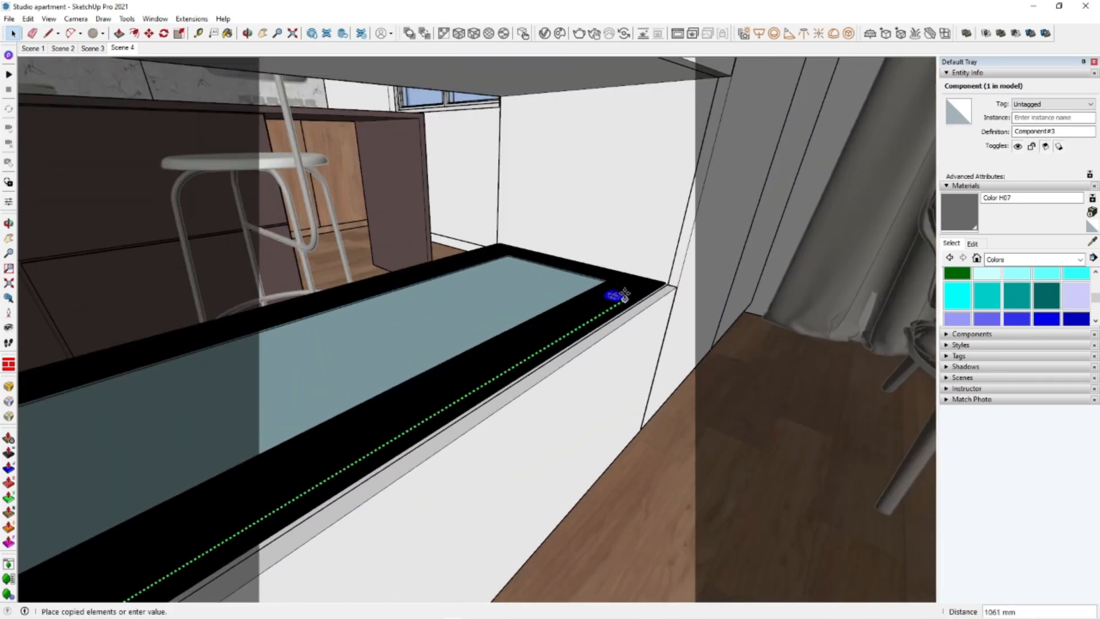
click(629, 290)
text(/6)
key(Return)
key(space)
Open the nearest cross-marked component on the black frame and scale the height of its geometry
scroll(609, 214, down, 2)
middle_drag(464, 330, 619, 332)
middle_drag(534, 436, 494, 451)
double_click(474, 455)
scroll(473, 453, up, 1)
drag(434, 407, 530, 486)
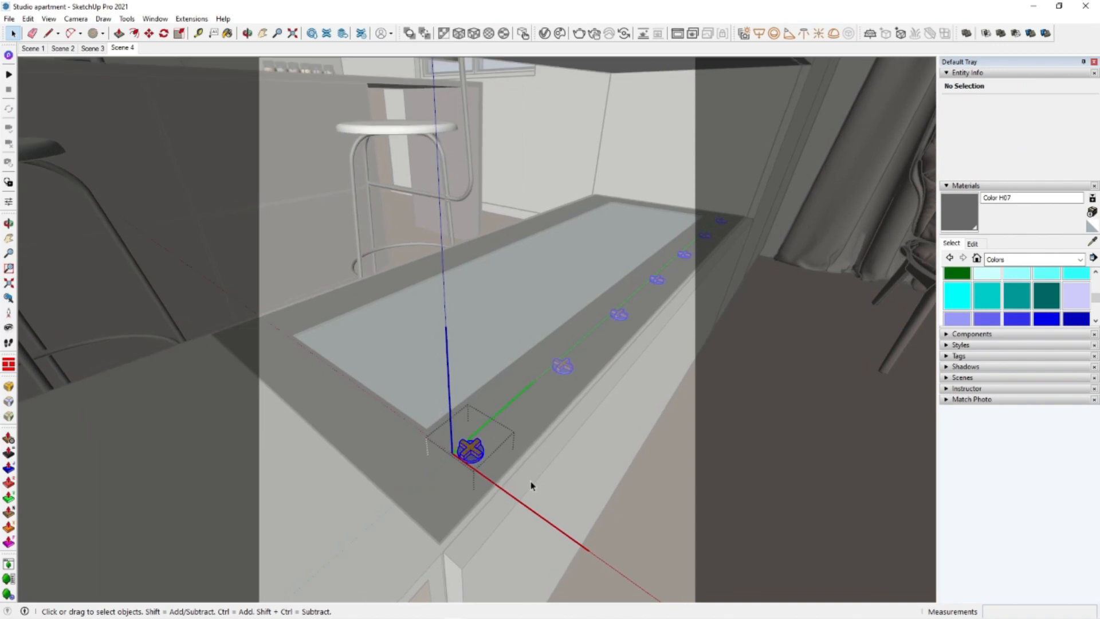
key(s)
drag(470, 436, 471, 431)
middle_drag(473, 434, 617, 369)
scroll(580, 376, up, 6)
drag(582, 363, 581, 375)
middle_drag(581, 375, 496, 388)
scroll(496, 390, down, 7)
key(space)
Copy the row of seven cross-marked components about 355 mm across the black frame to its opposite long edge
click(565, 392)
middle_drag(566, 391, 565, 430)
click(510, 427)
shift+click(617, 374)
shift+click(657, 338)
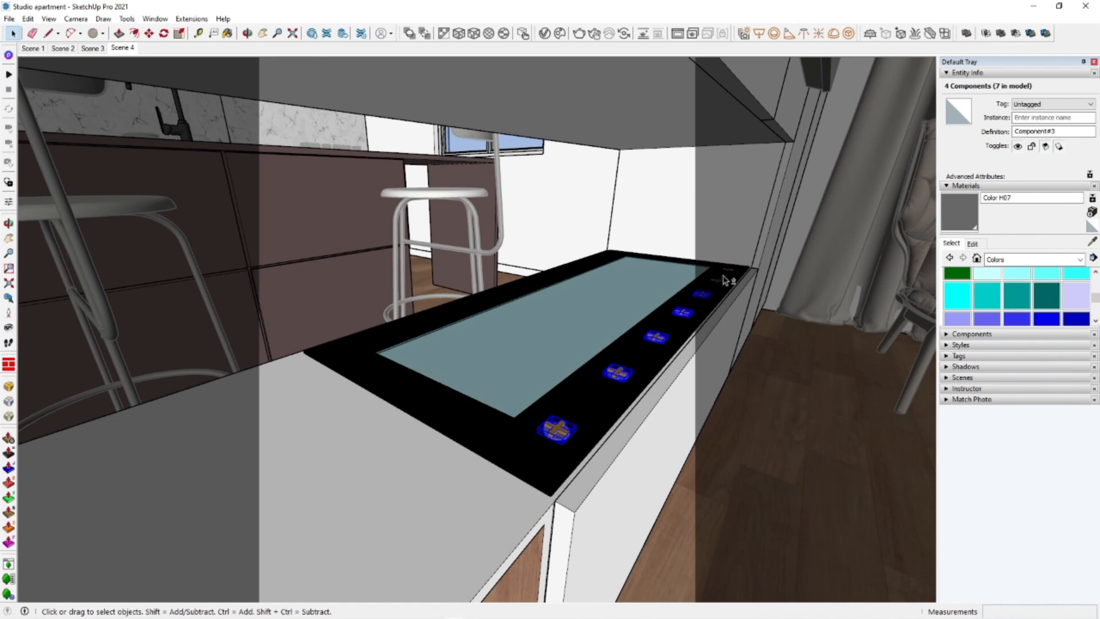
middle_drag(613, 379, 639, 275)
key(m)
scroll(621, 416, up, 1)
key(ctrl)
click(666, 458)
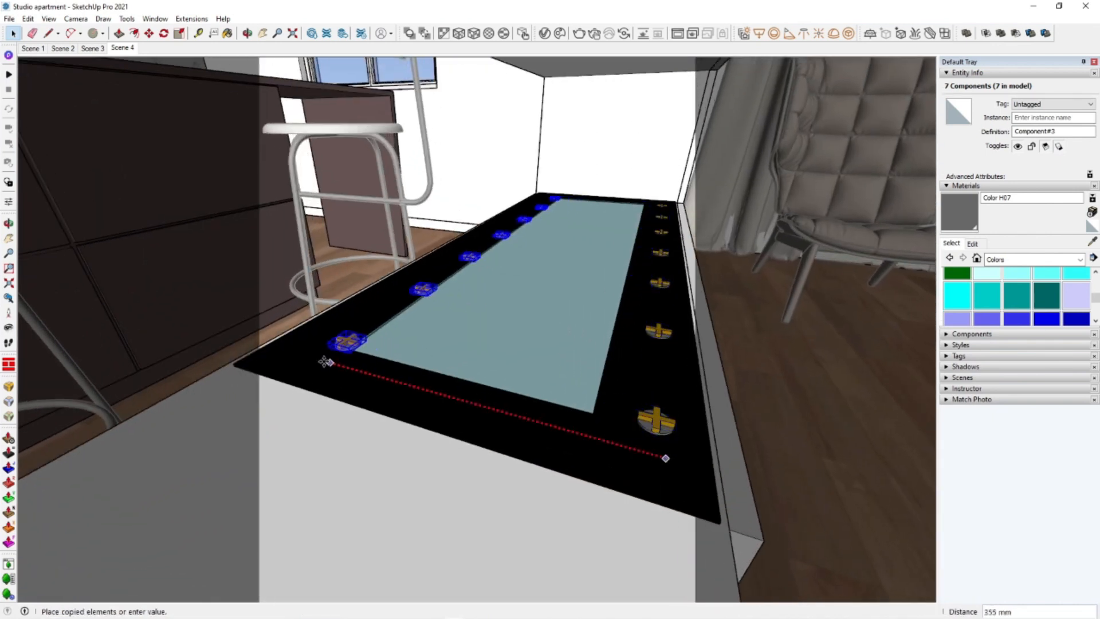
click(311, 356)
key(space)
Sample the black frame's and the glass pane's materials and inspect their V-Ray reflection settings
middle_drag(785, 395, 693, 405)
scroll(651, 487, up, 2)
middle_drag(648, 494, 582, 487)
click(1092, 242)
click(579, 399)
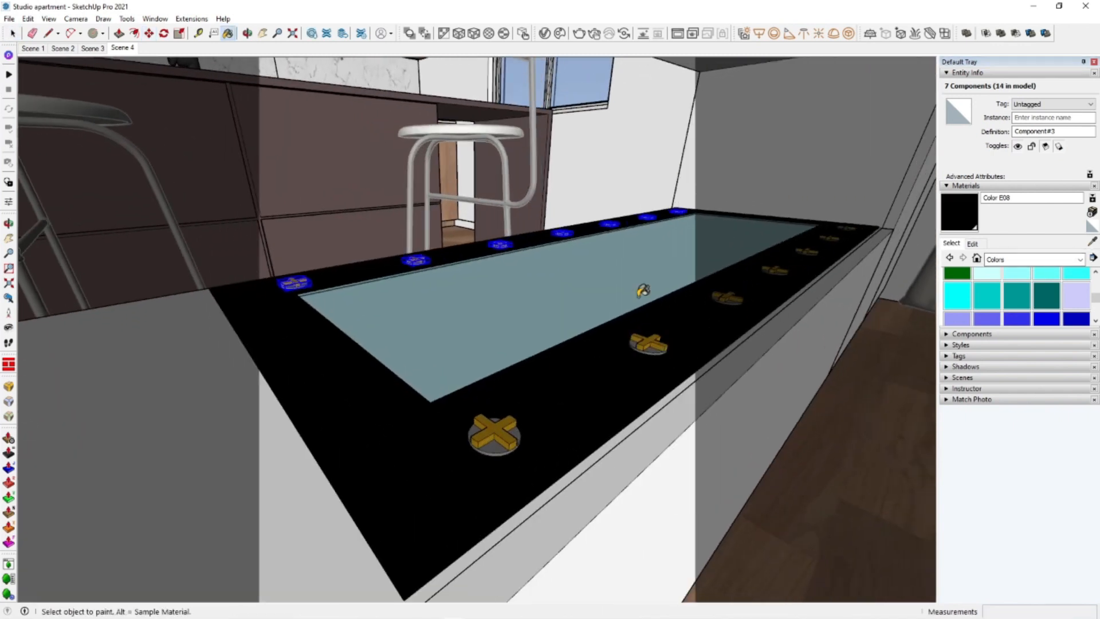
click(545, 33)
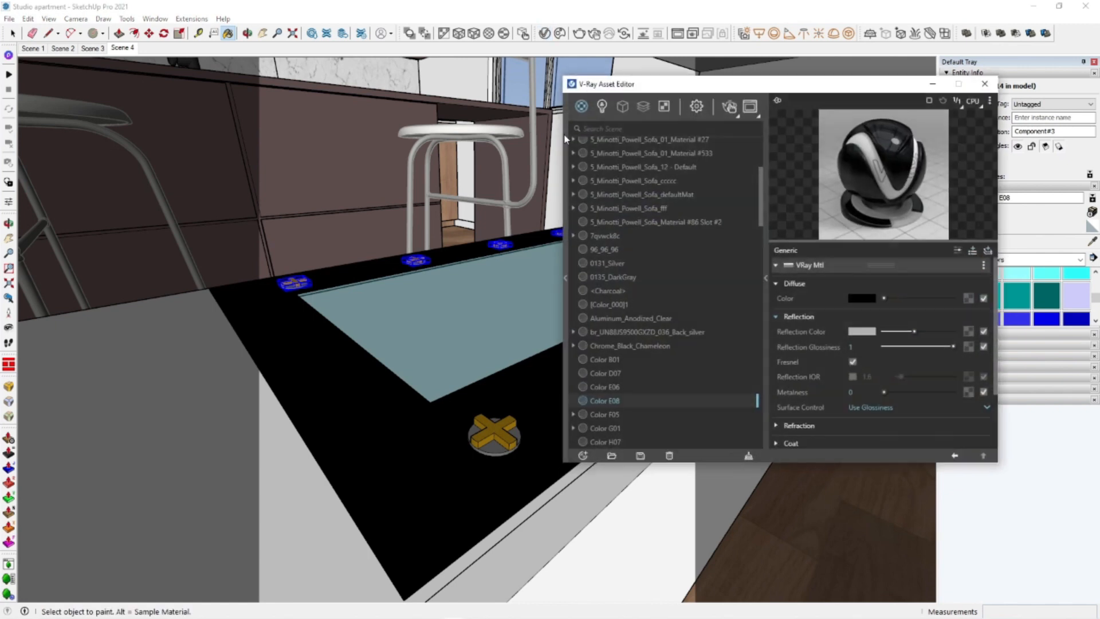
click(1093, 242)
click(530, 298)
key(alt)
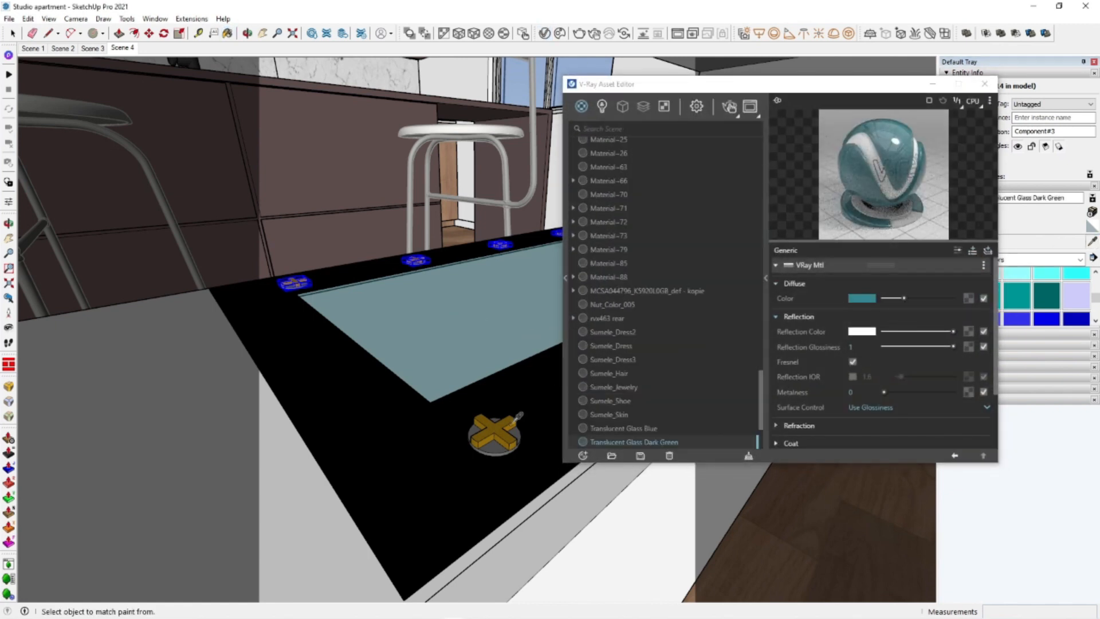
Sample the component disc's Color H07 material, set its metalness to 0.55 and turn Fresnel off
alt+click(498, 447)
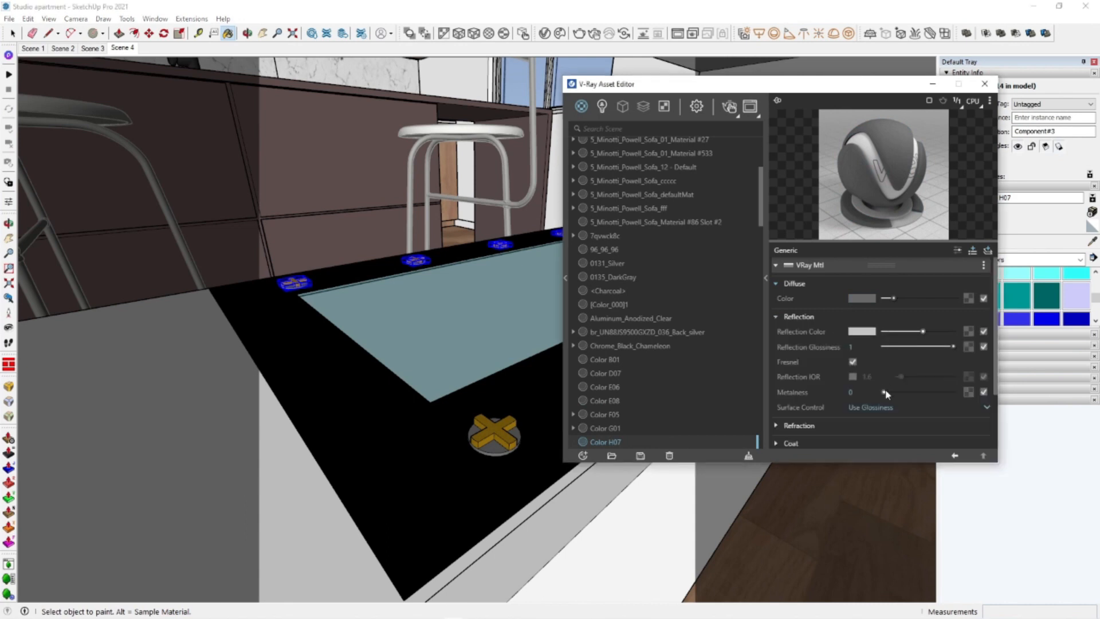
drag(884, 392, 923, 394)
click(853, 361)
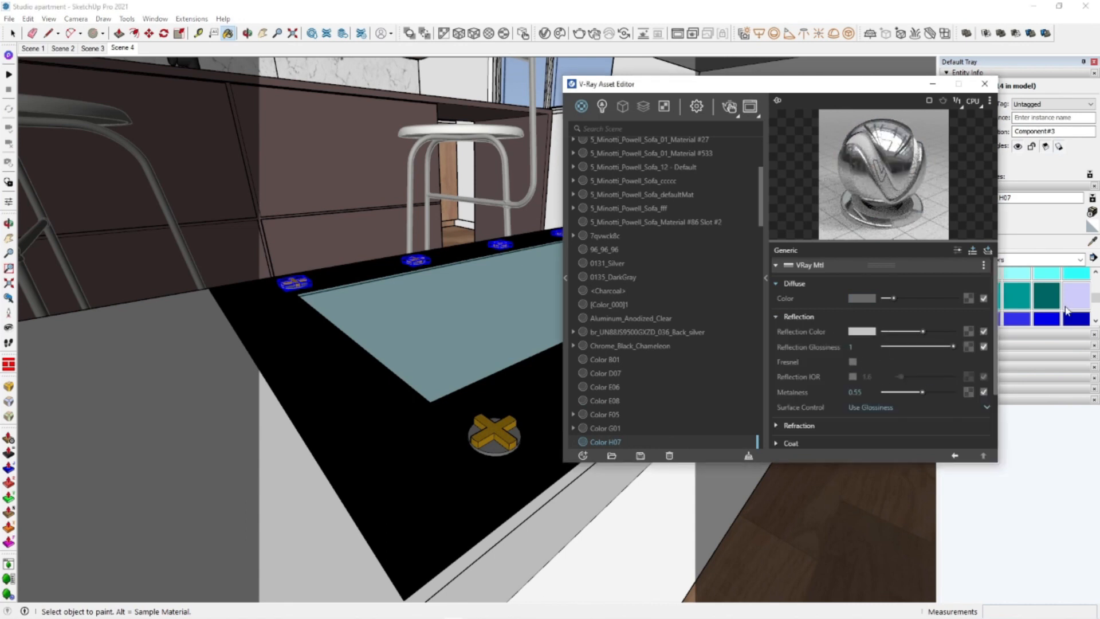
Sample the cross's Color D07 material, raise its metalness to 0.8, mute its diffuse to dull gold and brighten its reflection colour
click(1093, 243)
click(497, 429)
click(831, 317)
drag(895, 392, 929, 393)
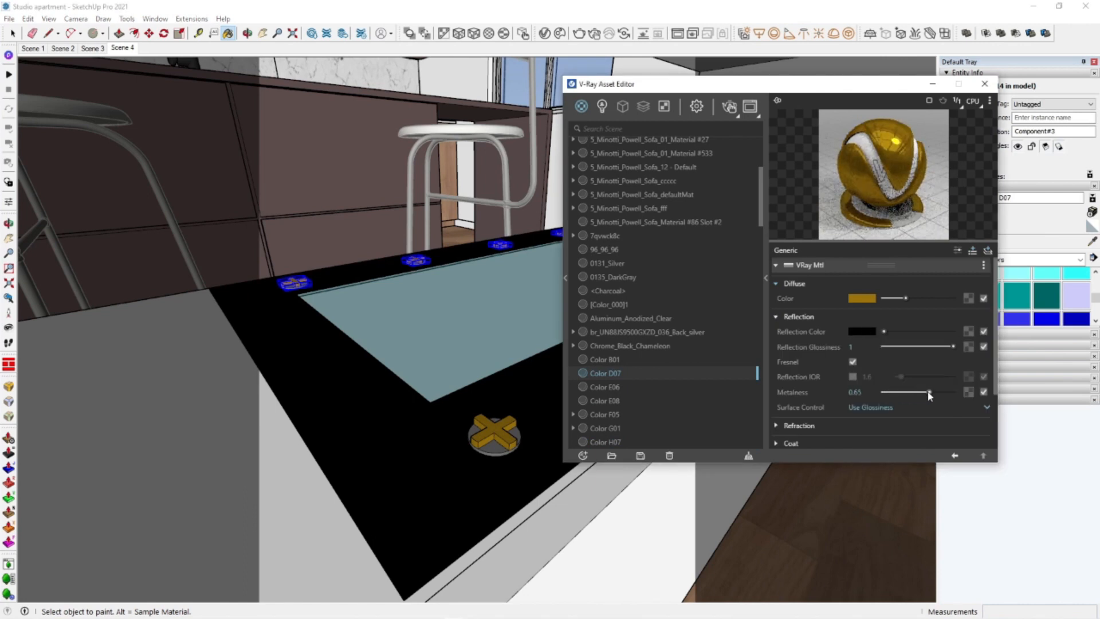
click(874, 299)
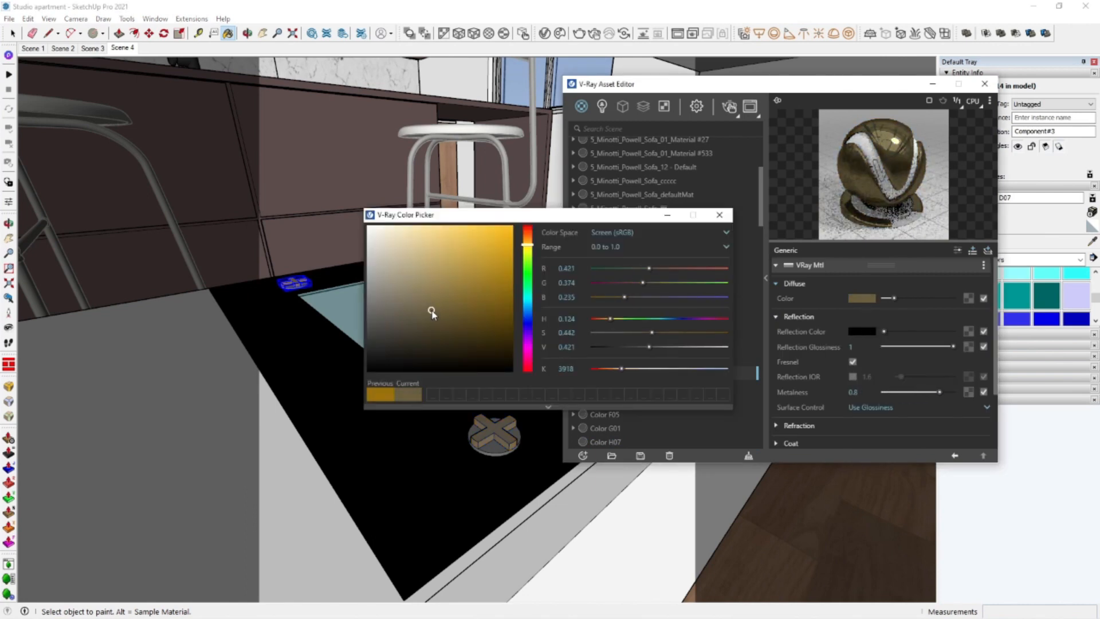
mouse_move(450, 314)
mouse_down()
mouse_move(454, 301)
mouse_move(442, 302)
mouse_up()
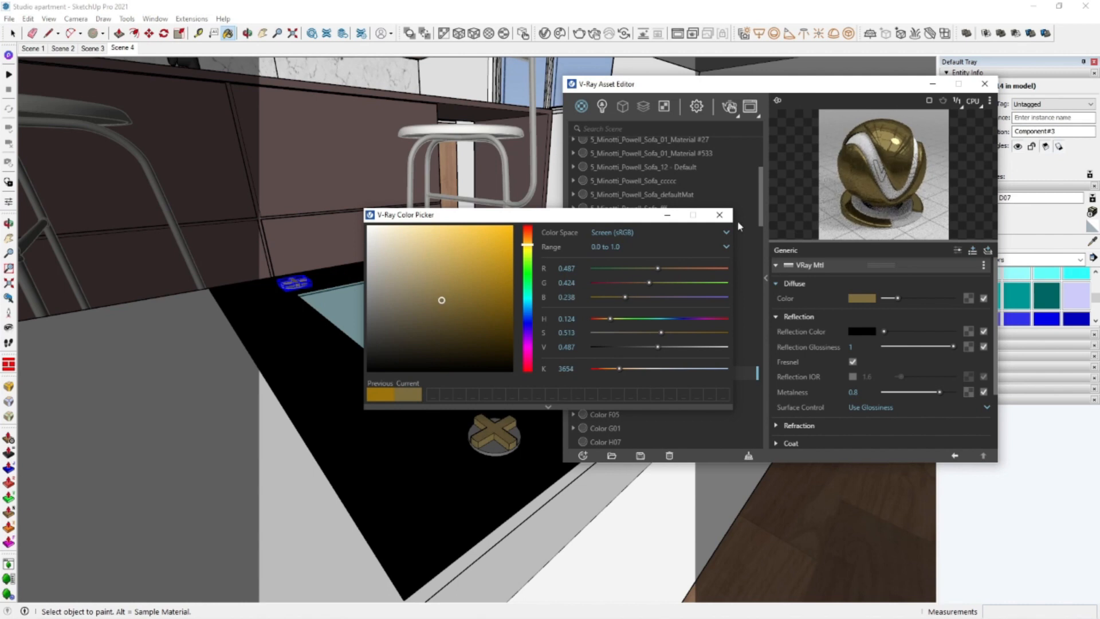
click(720, 214)
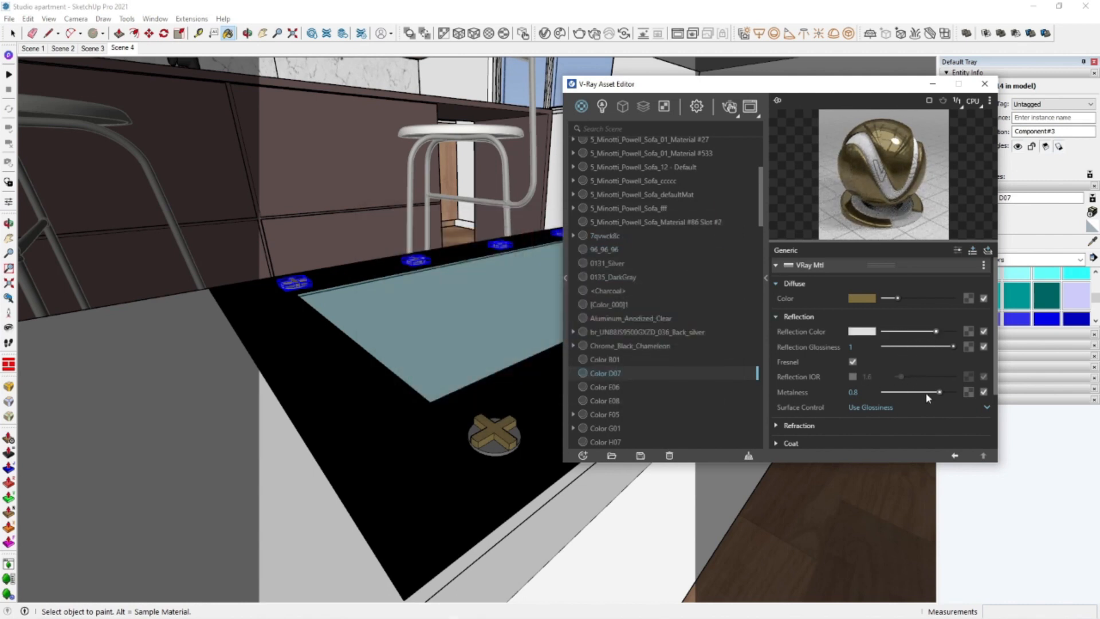
Set Color D07's metalness to 0.85 and its diffuse to a bronze brown of about R 0.456, G 0.322, B 0.19
click(944, 392)
click(871, 299)
click(458, 306)
drag(529, 243, 529, 240)
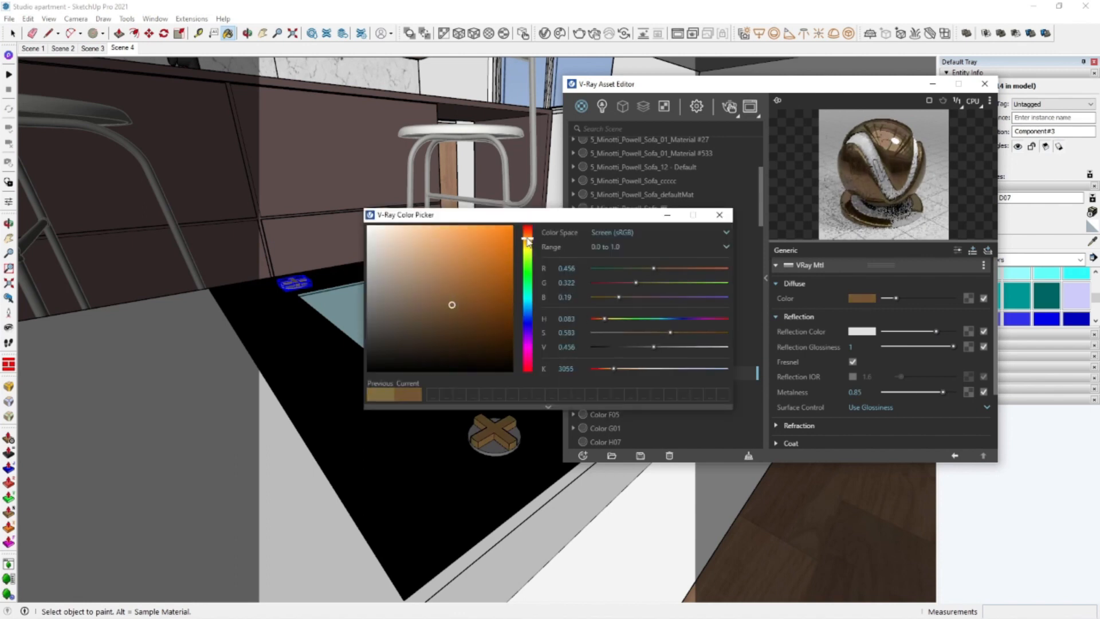
click(720, 215)
click(766, 278)
click(758, 85)
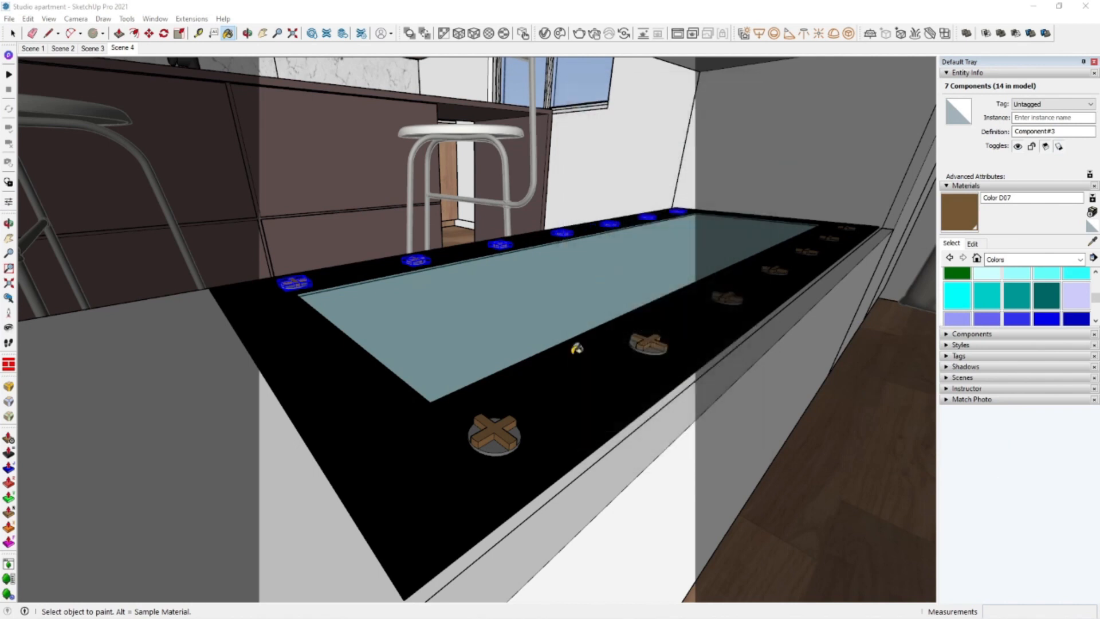
Close the black-framed inset group on the TV unit
scroll(550, 368, down, 4)
middle_drag(546, 368, 521, 359)
key(space)
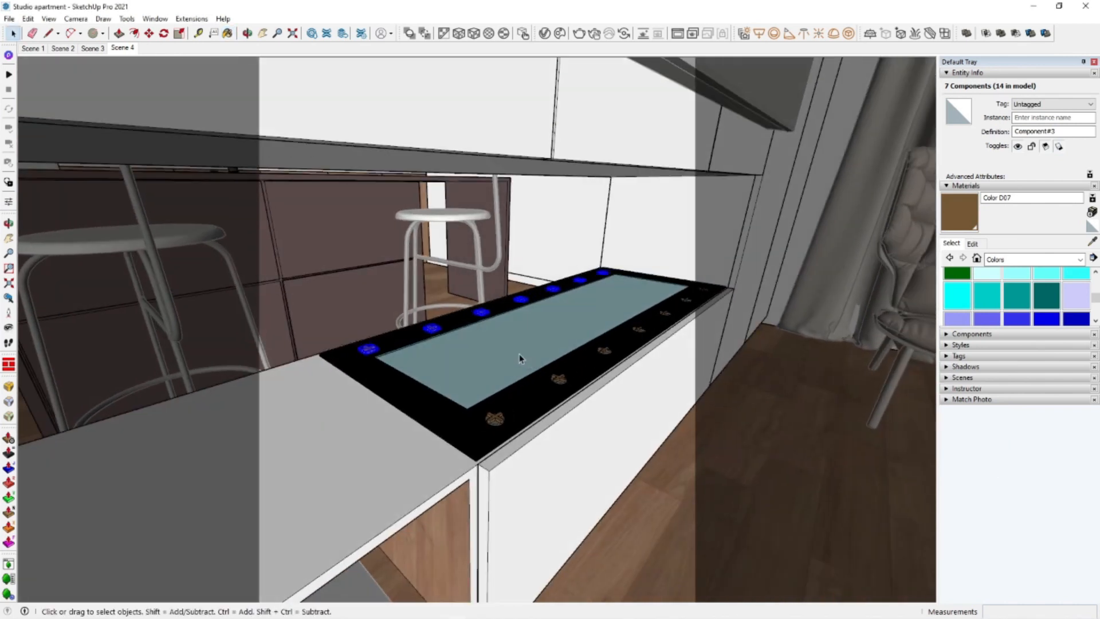
click(801, 361)
mouse_move(801, 362)
middle_down()
mouse_move(592, 319)
mouse_move(620, 329)
mouse_move(565, 331)
middle_up()
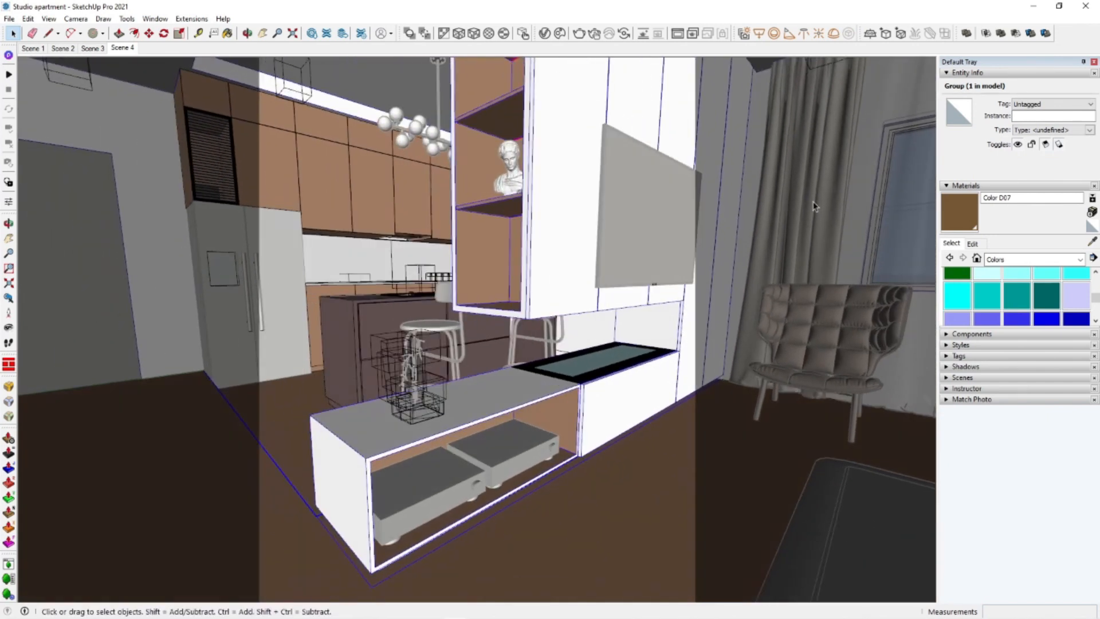
Leave the surrounding curtain and wall groups and open the wooden kitchen cabinet group for editing
right_click(907, 162)
click(925, 235)
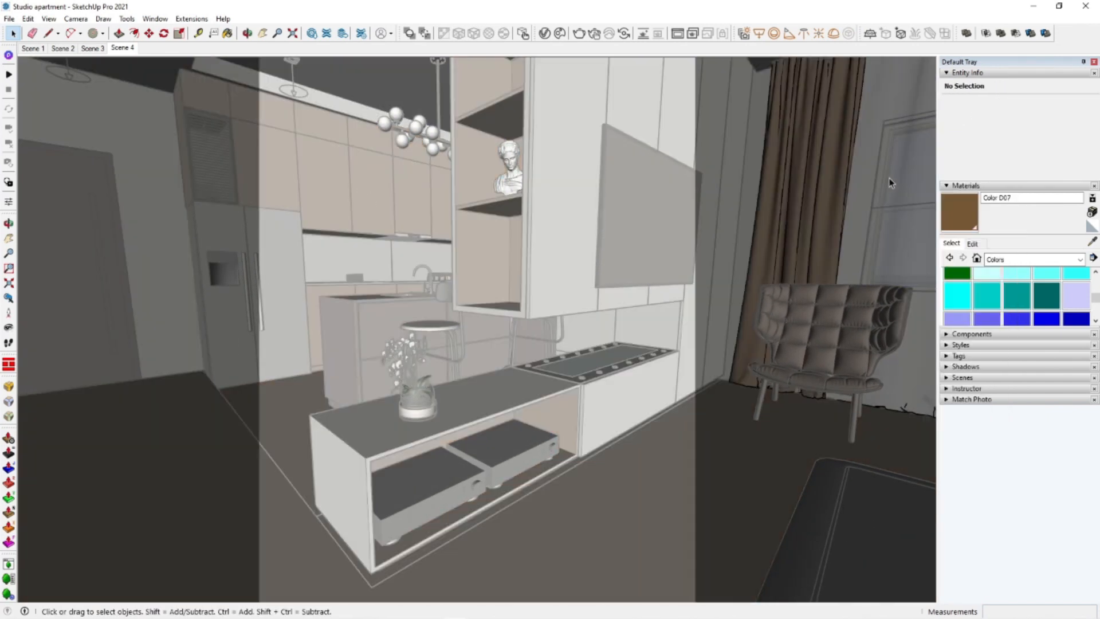
right_click(892, 162)
right_click(130, 188)
click(144, 196)
middle_drag(700, 295, 555, 373)
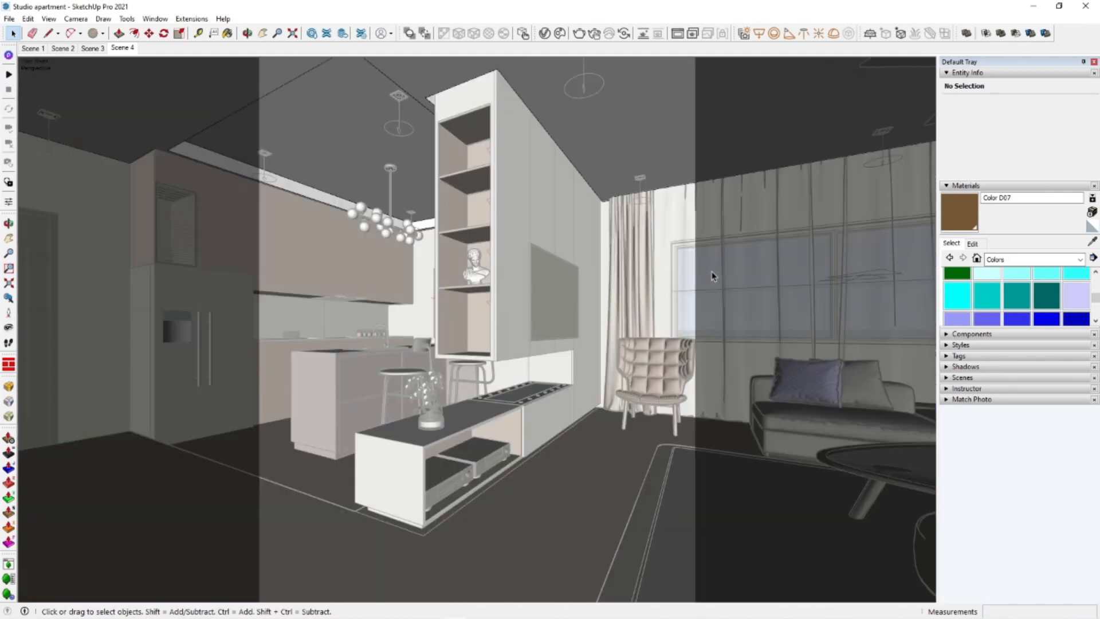
right_click(714, 267)
click(724, 275)
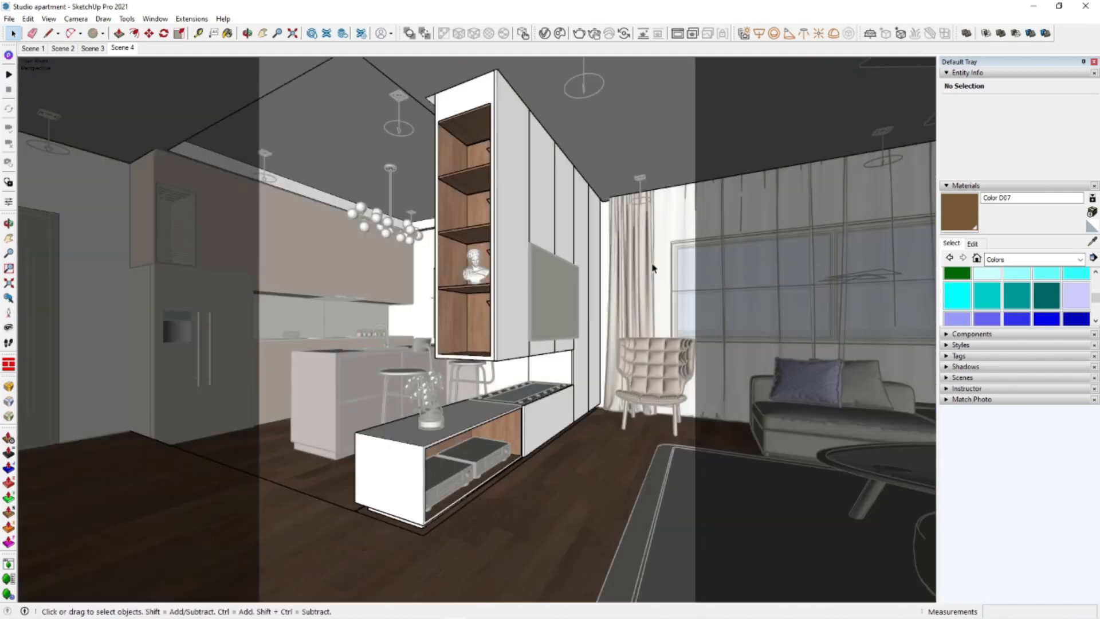
right_click(292, 257)
click(247, 247)
double_click(274, 239)
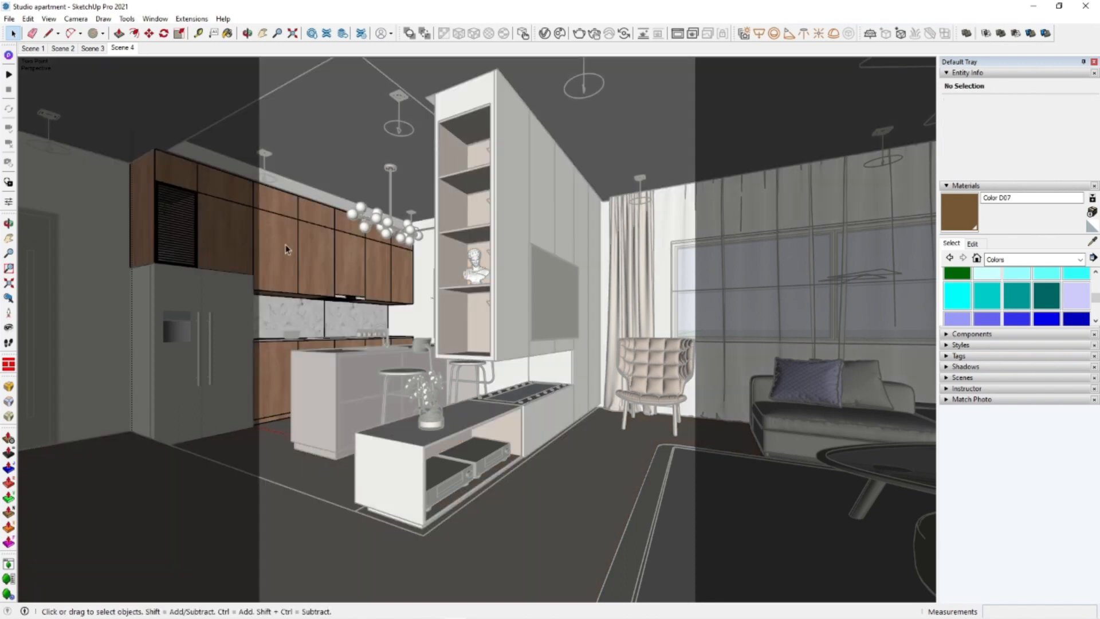
Select the narrow gap face between two upper kitchen cabinet doors and deepen the gap with Push/Pull
scroll(287, 256, up, 5)
middle_drag(481, 237, 528, 270)
scroll(527, 270, up, 3)
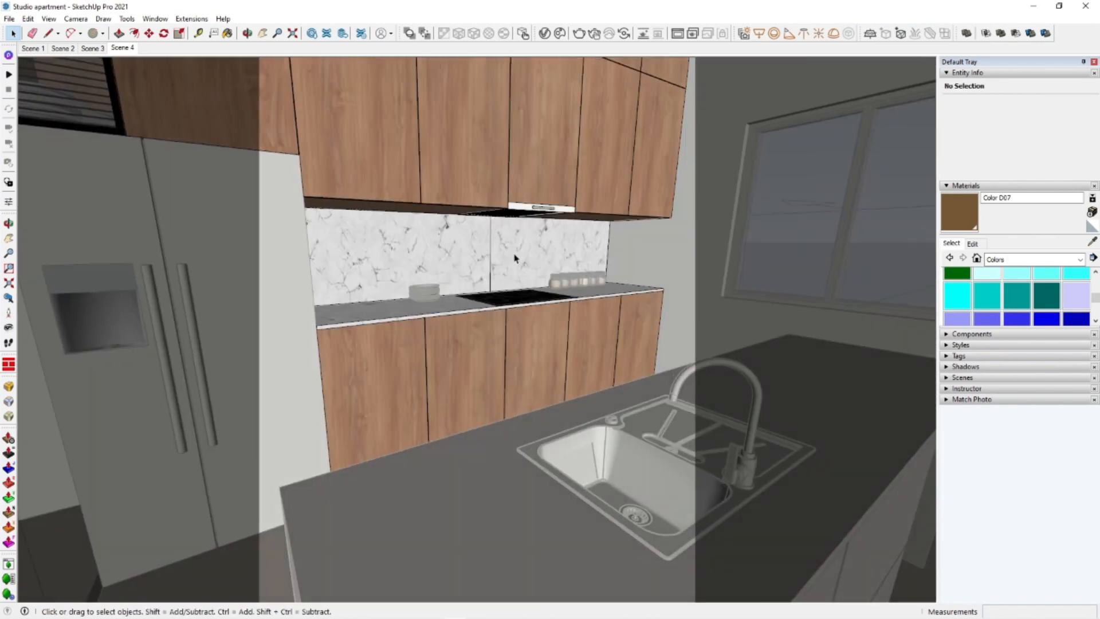
scroll(489, 175, up, 3)
scroll(489, 177, up, 2)
middle_drag(489, 177, 436, 352)
scroll(545, 325, up, 2)
scroll(424, 340, up, 2)
scroll(435, 350, up, 2)
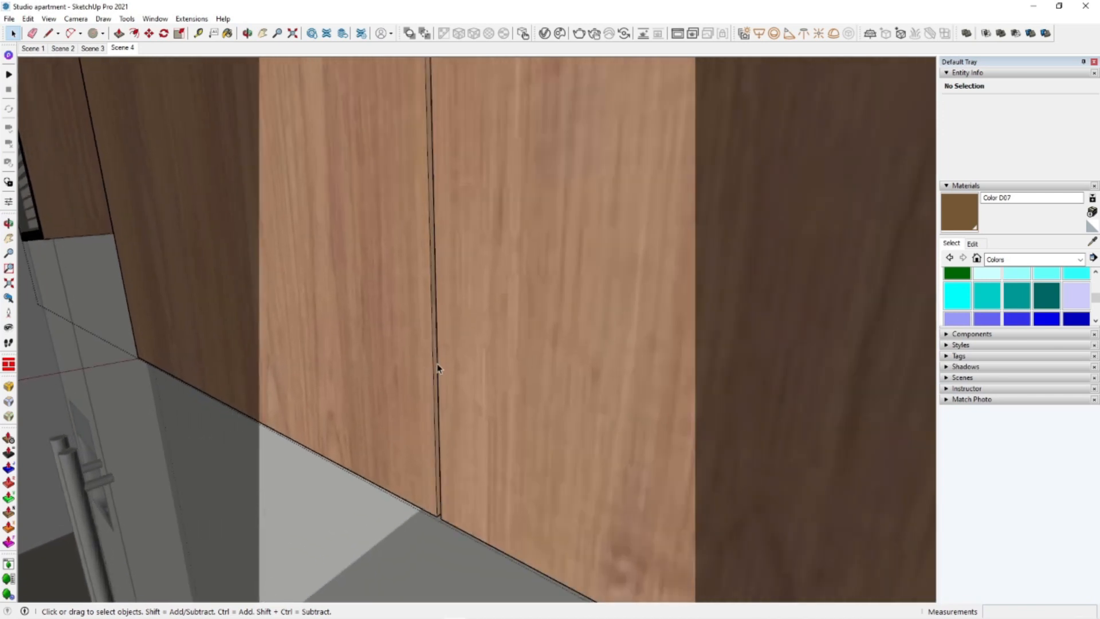
scroll(437, 374, up, 4)
click(437, 375)
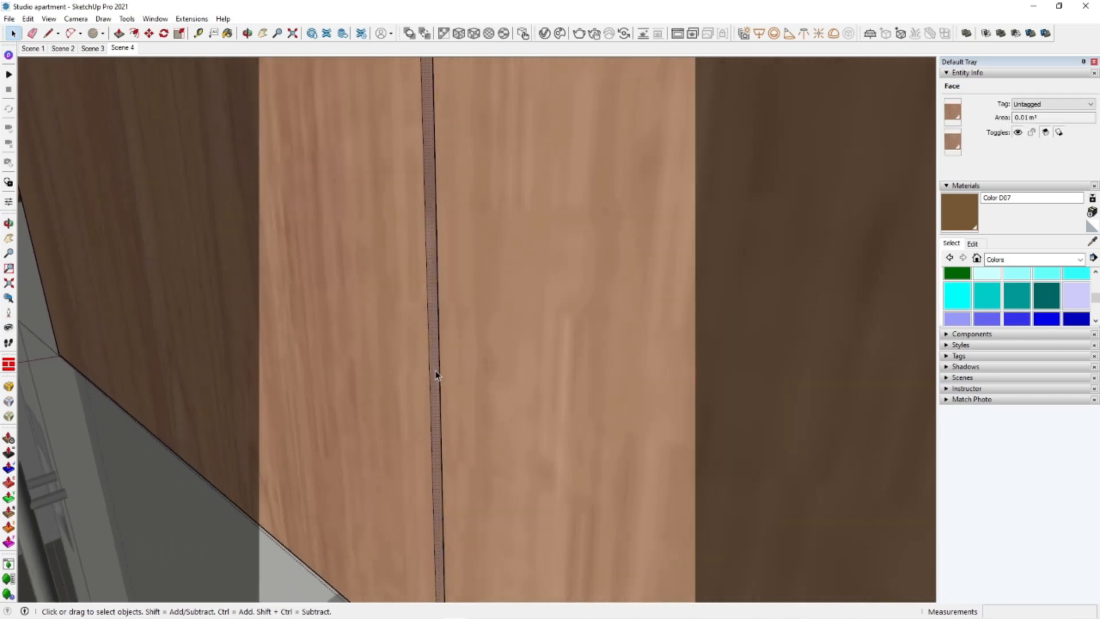
middle_drag(420, 413, 482, 415)
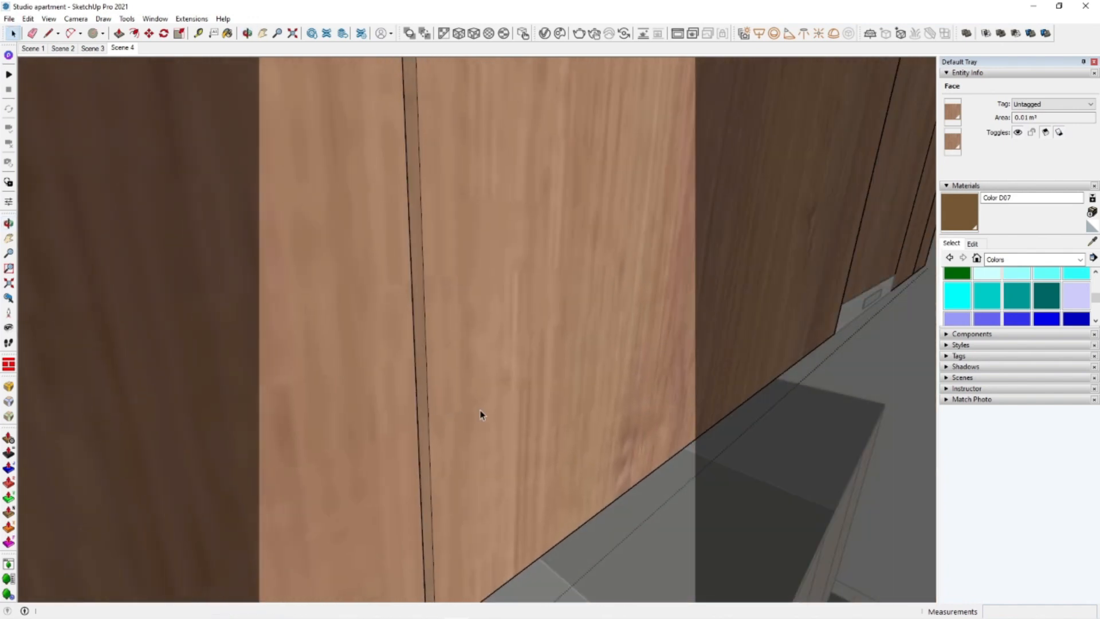
middle_drag(412, 404, 475, 491)
key(p)
drag(482, 492, 473, 488)
click(456, 476)
middle_drag(456, 475, 553, 359)
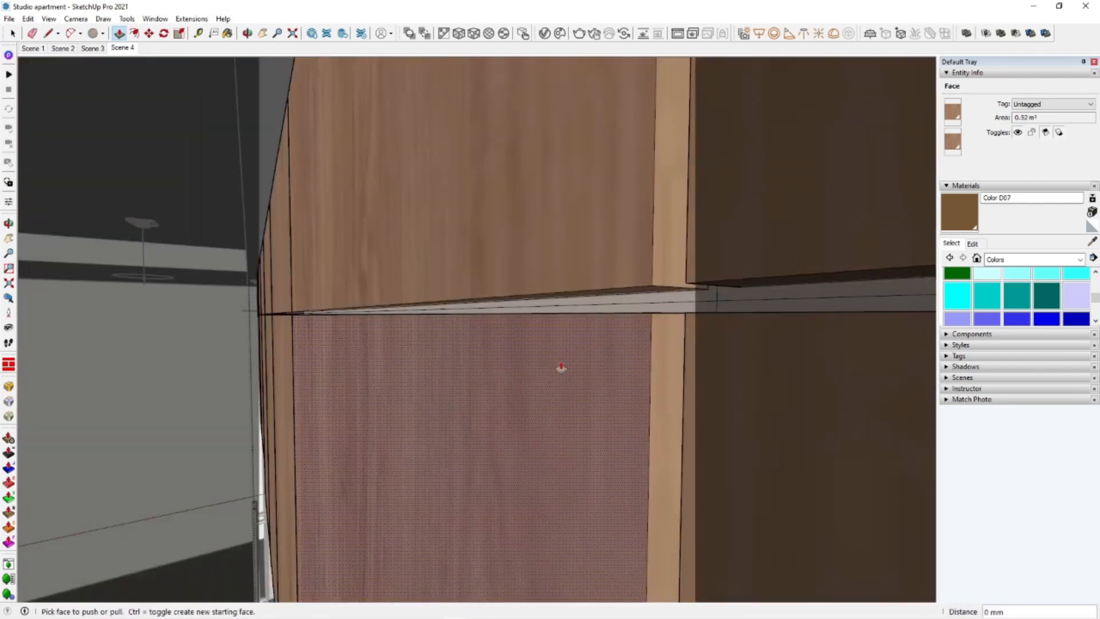
middle_drag(464, 388, 406, 311)
key(space)
click(129, 48)
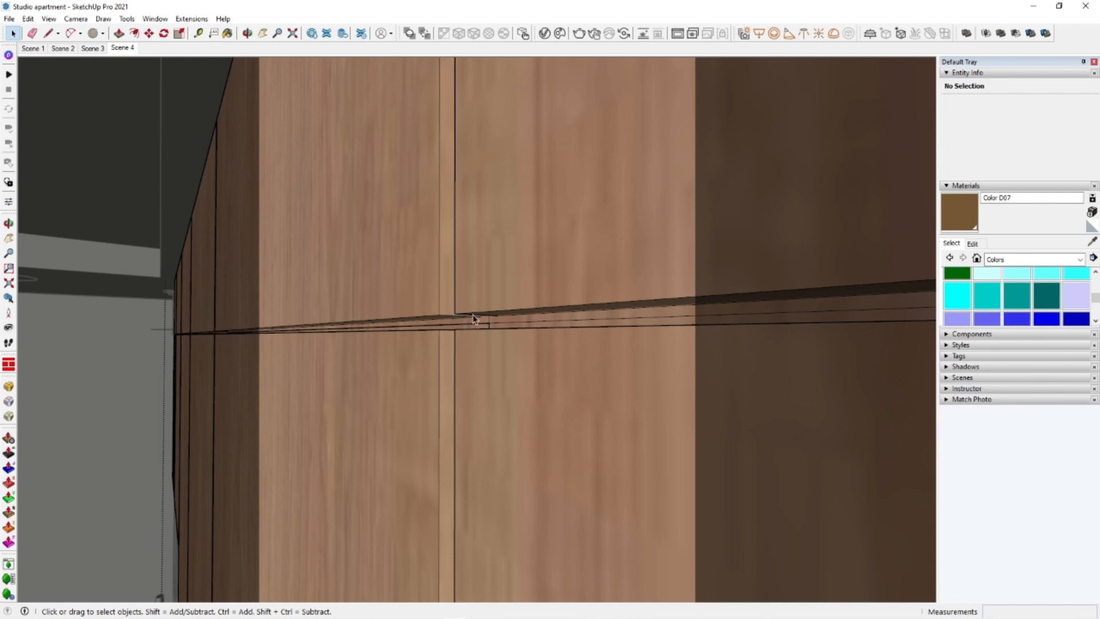
Use Push/Pull on the upper cabinet fronts beside the louvred unit to deepen the gaps there
middle_drag(356, 328, 638, 241)
scroll(676, 283, up, 4)
key(p)
middle_drag(650, 281, 894, 253)
scroll(639, 276, down, 4)
shift+middle_drag(754, 398, 629, 272)
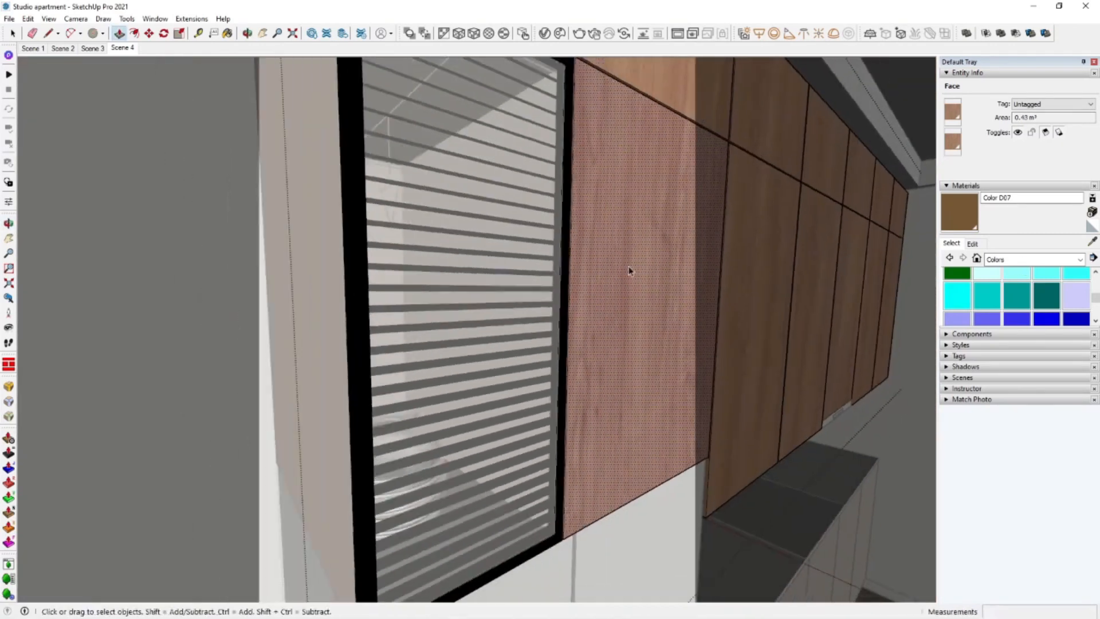
scroll(629, 272, down, 3)
shift+middle_drag(906, 326, 810, 304)
key(space)
Close the kitchen cabinet group and return to the kitchen island area
right_click(818, 251)
click(824, 257)
shift+middle_drag(728, 338, 662, 421)
double_click(601, 154)
right_click(554, 87)
click(568, 95)
scroll(619, 195, down, 4)
scroll(669, 282, down, 3)
middle_drag(670, 282, 590, 314)
Darken the island's Color M03 diffuse to about R 0.304, G 0.251, B 0.251, brighten its reflection and set glossiness to 0.95
key(b)
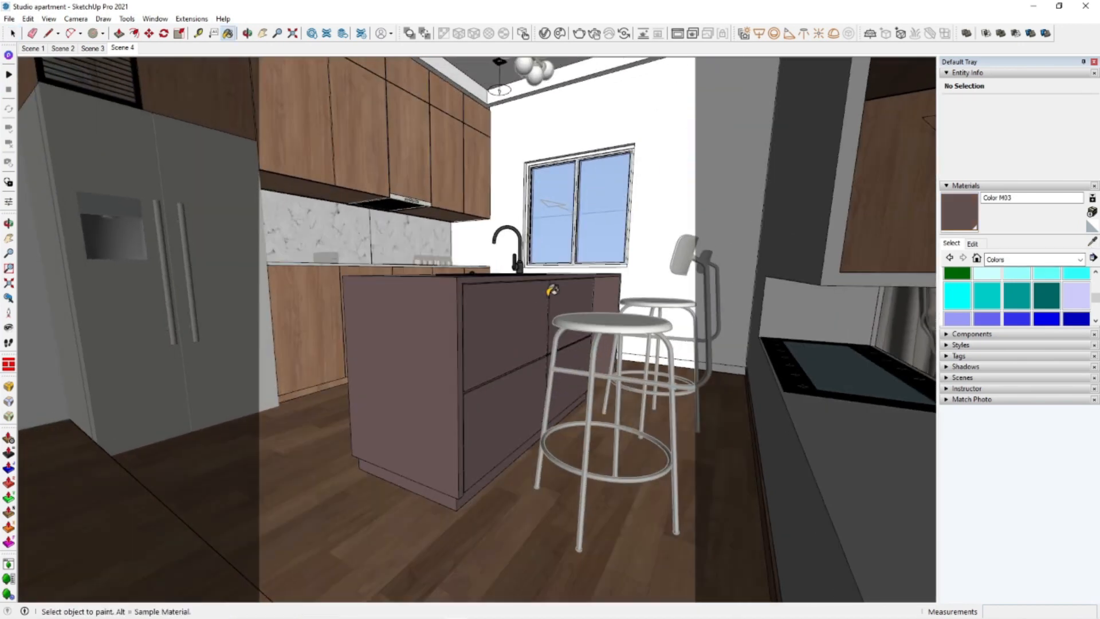
click(545, 33)
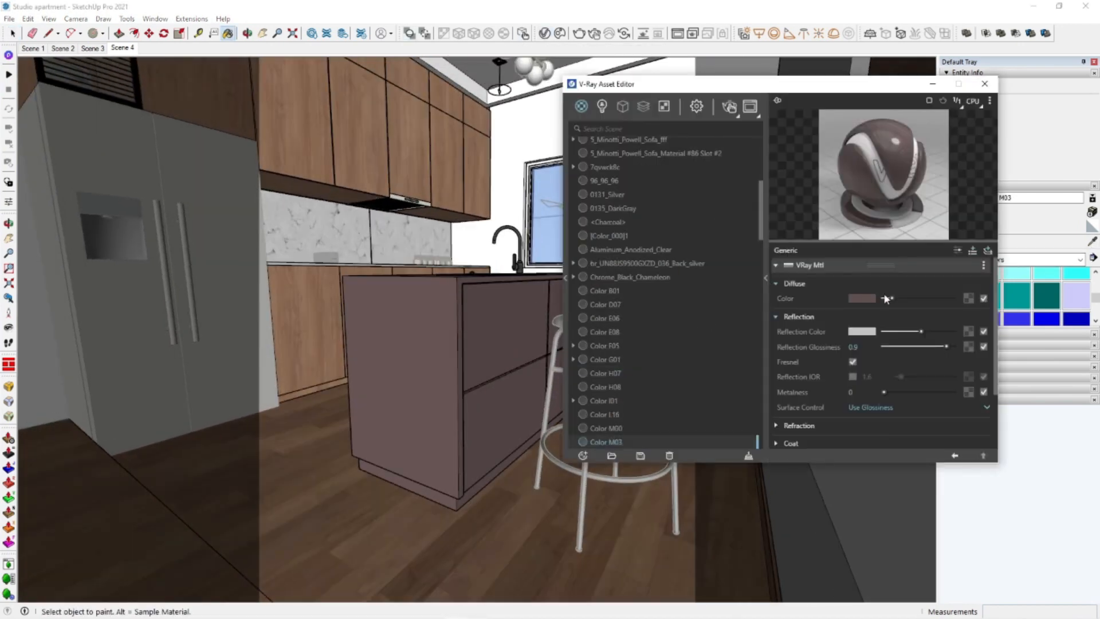
click(872, 298)
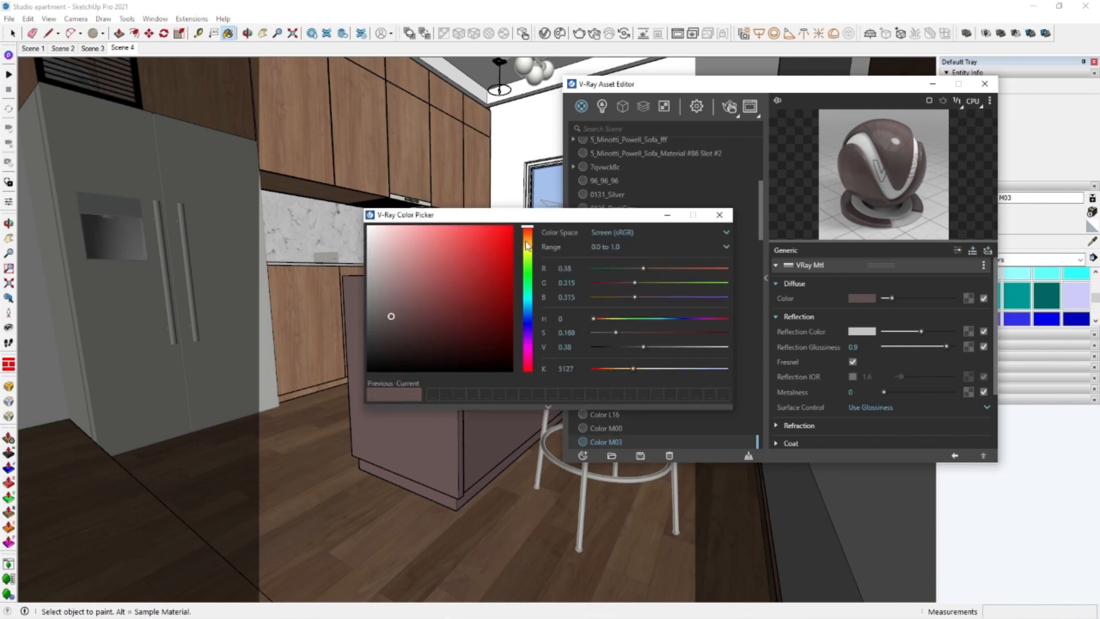
click(394, 328)
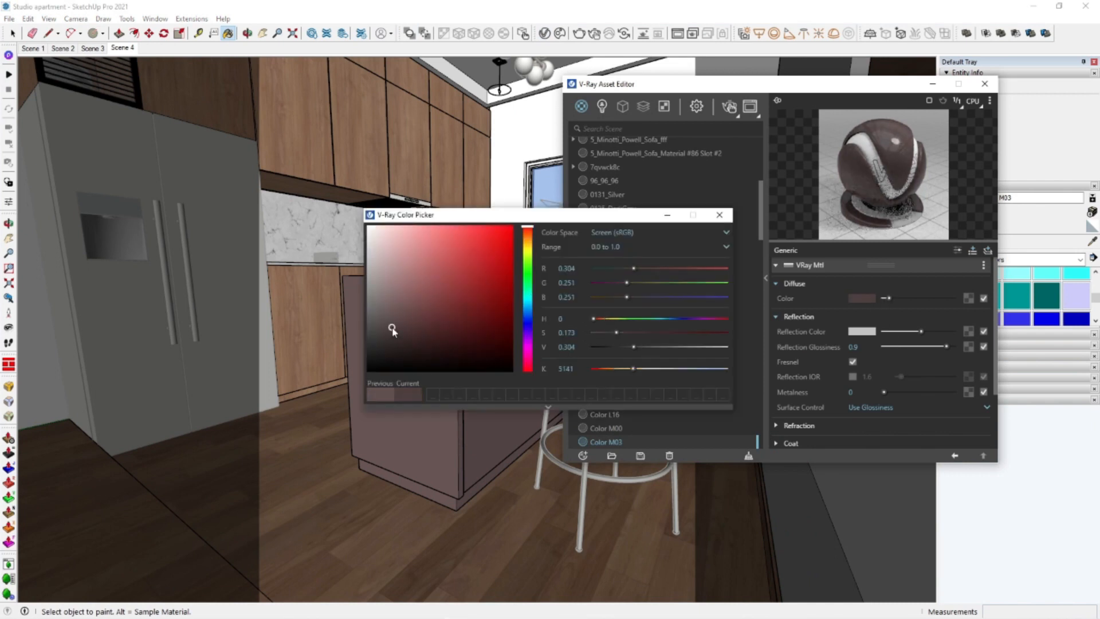
click(718, 216)
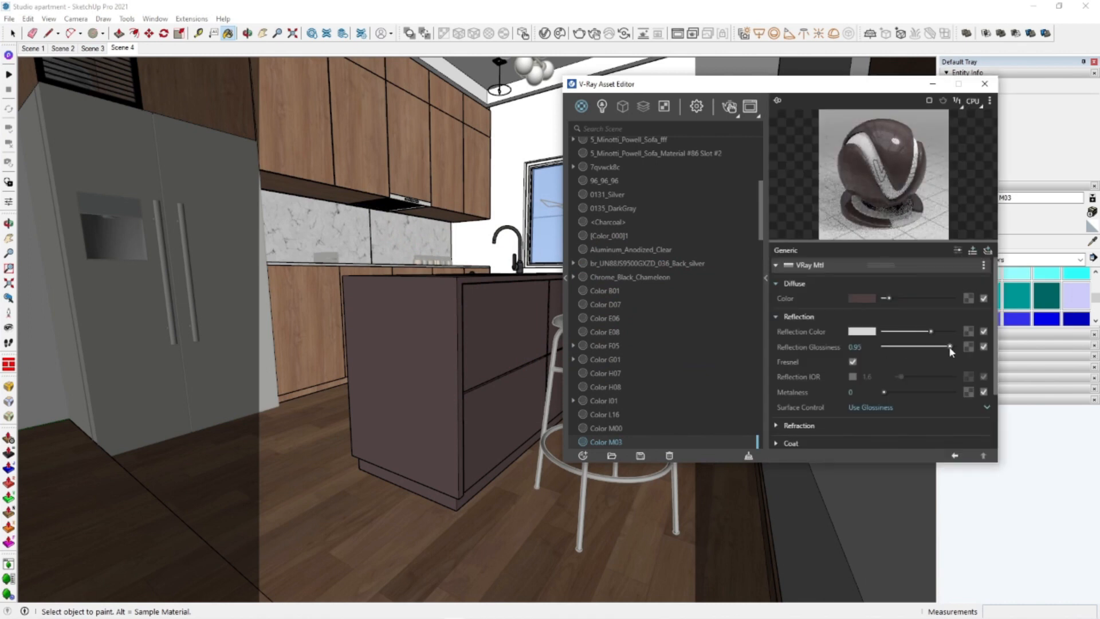
click(766, 280)
click(755, 84)
Close the open group and frame the fridge, island and bar stools for a V-Ray test render
scroll(713, 402, down, 3)
middle_drag(713, 401, 614, 395)
key(space)
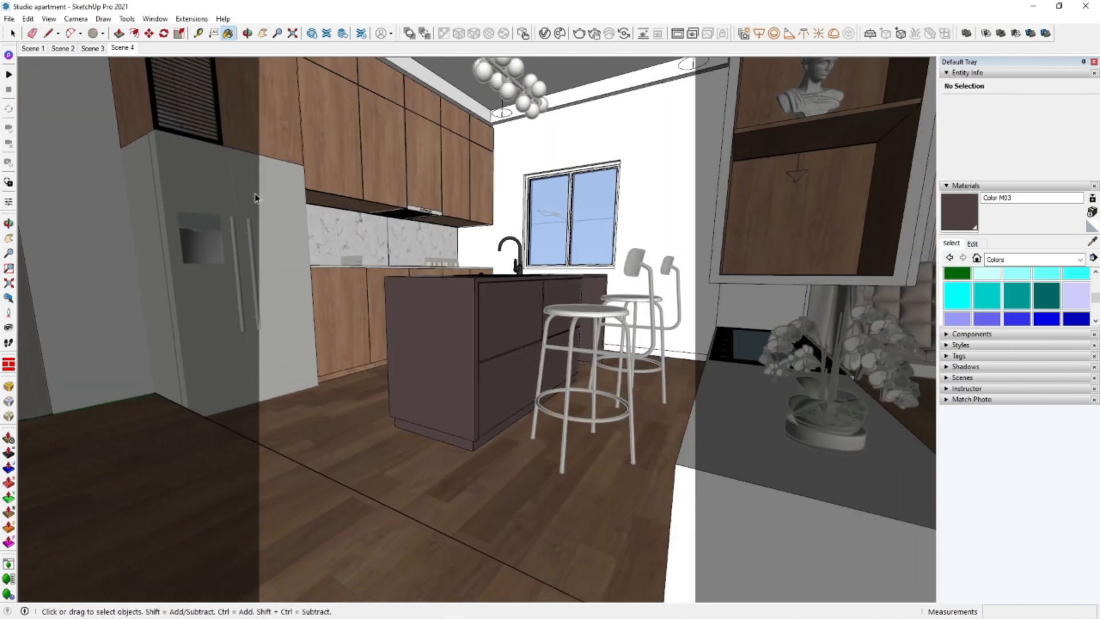
right_click(253, 195)
double_click(147, 185)
right_click(553, 198)
click(566, 204)
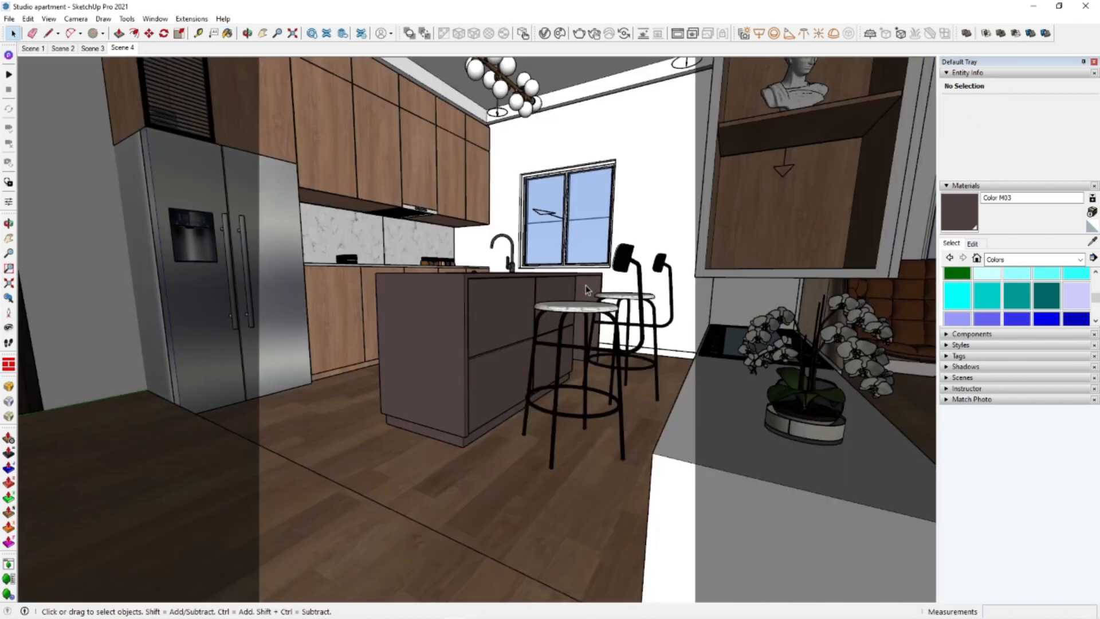
middle_drag(604, 304, 619, 322)
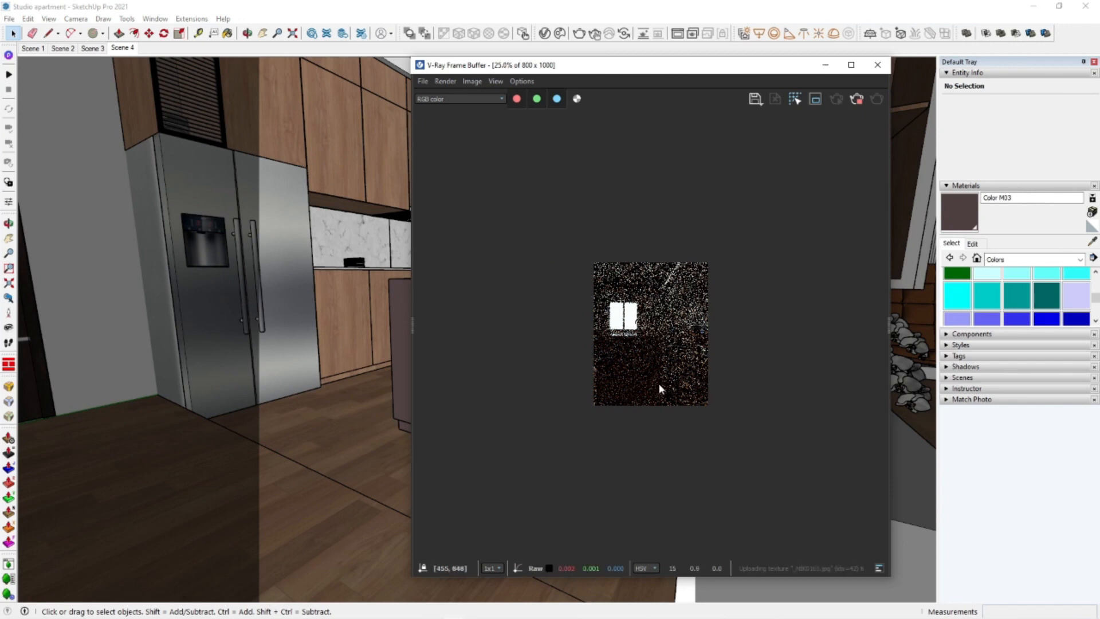
Enlarge the V-Ray Frame Buffer, examine the island and bar stool test render, and close it
click(851, 65)
scroll(596, 357, up, 2)
scroll(620, 357, down, 2)
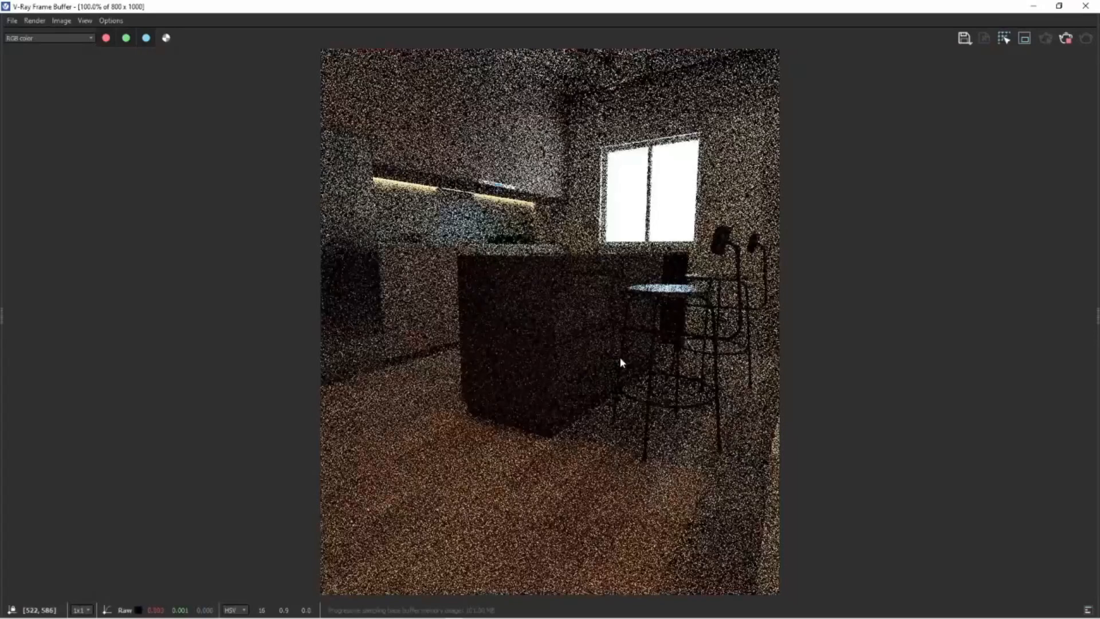
click(1081, 12)
Frame the TV unit, shelving and kitchen from the living area in two-point perspective
middle_drag(572, 441, 510, 441)
scroll(511, 441, down, 4)
shift+middle_drag(601, 402, 441, 438)
shift+middle_drag(568, 412, 350, 448)
middle_drag(590, 432, 609, 425)
click(644, 479)
middle_drag(644, 479, 552, 437)
key(z)
drag(551, 436, 575, 418)
click(75, 19)
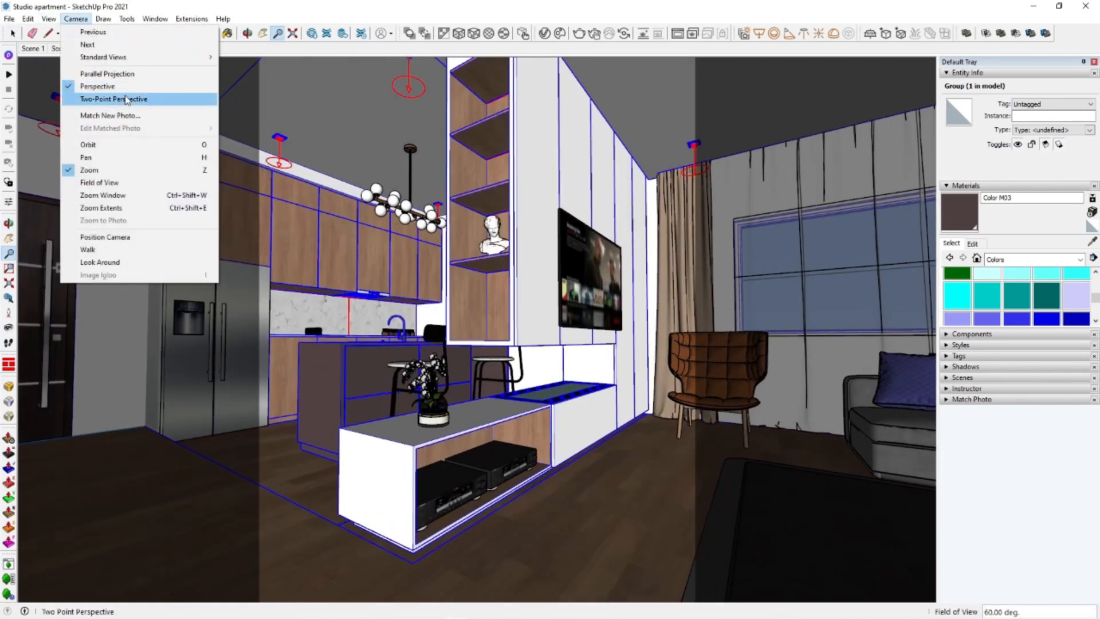
click(108, 96)
click(8, 343)
drag(590, 406, 602, 358)
click(75, 19)
click(109, 96)
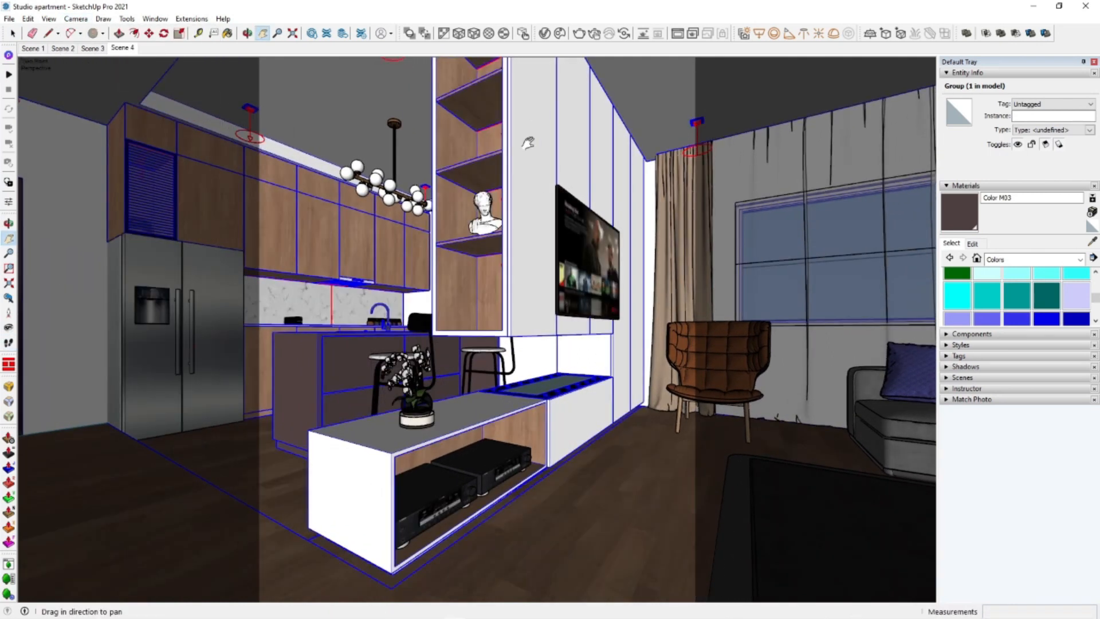
Run an interactive V-Ray render of the TV unit view and examine the cabinet, shelves and bench up close
click(595, 33)
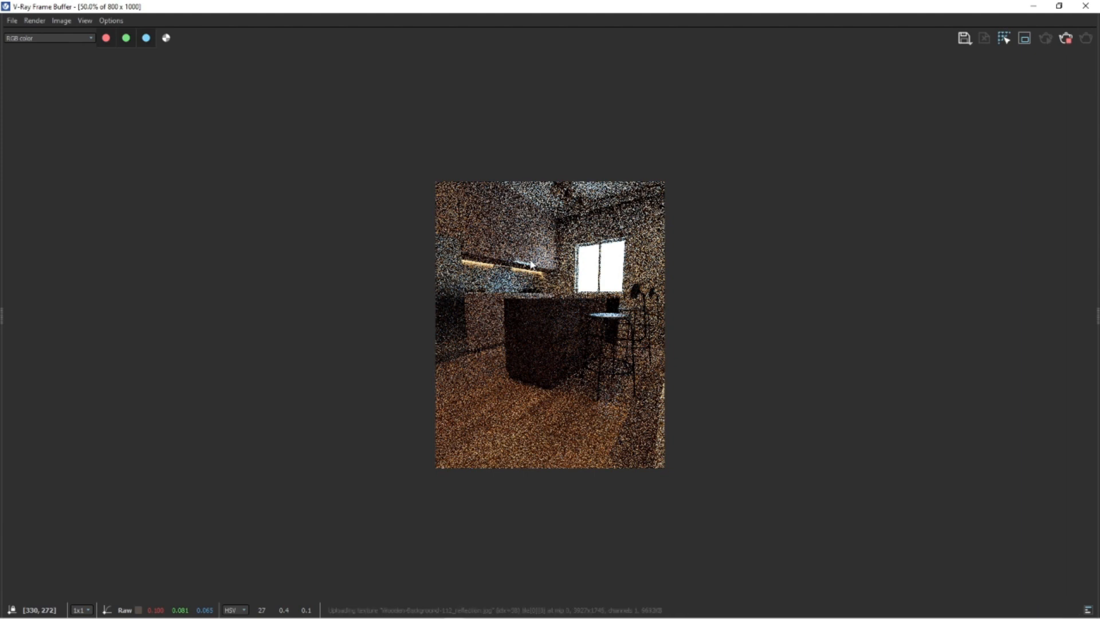
scroll(506, 365, up, 1)
scroll(556, 354, down, 1)
scroll(522, 349, up, 1)
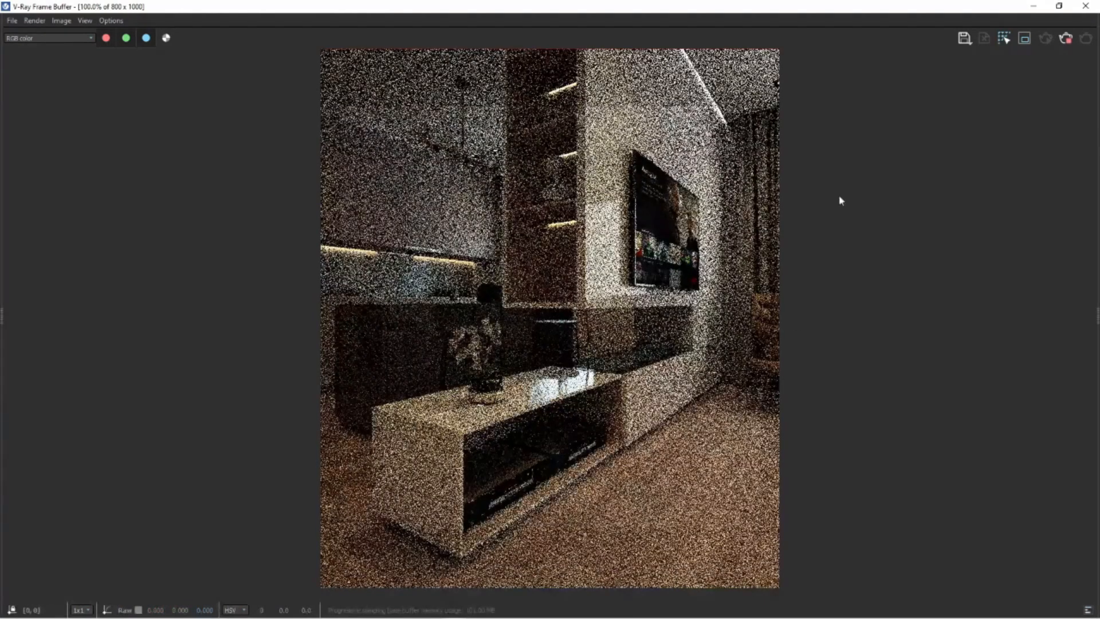
scroll(628, 364, up, 1)
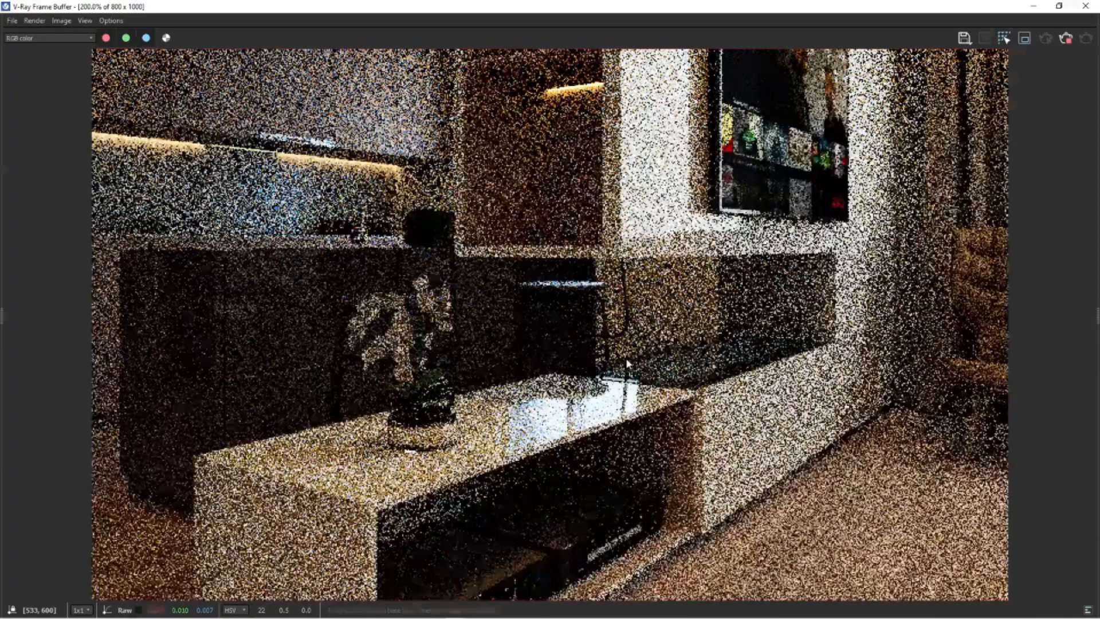
scroll(366, 346, down, 1)
scroll(554, 219, up, 1)
scroll(613, 235, down, 1)
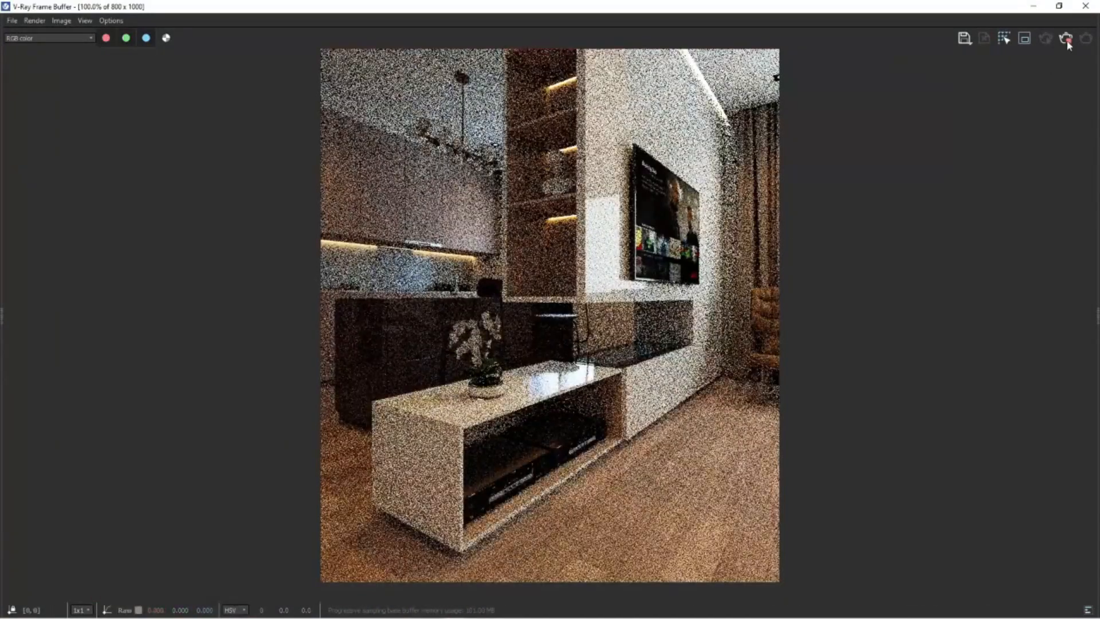
Close the render and add the TV unit view as a new scene after Scene 4
click(1085, 8)
right_click(121, 50)
click(142, 89)
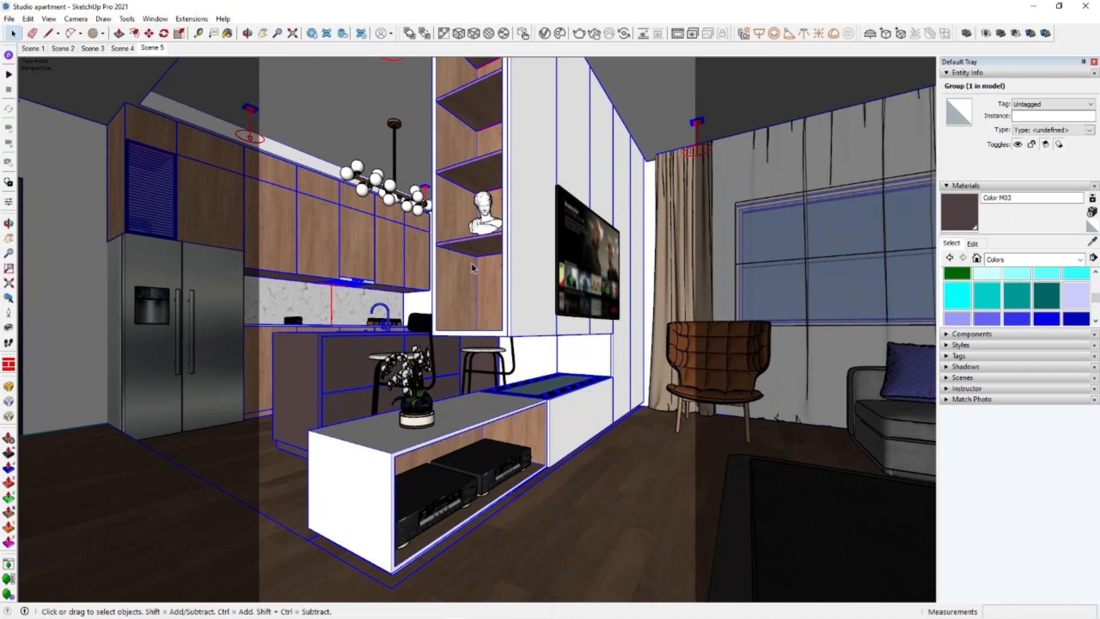
Open the TV unit group and Push/Pull the shelving niche's ceiling up about 117 mm
middle_drag(488, 249, 467, 159)
scroll(506, 312, up, 2)
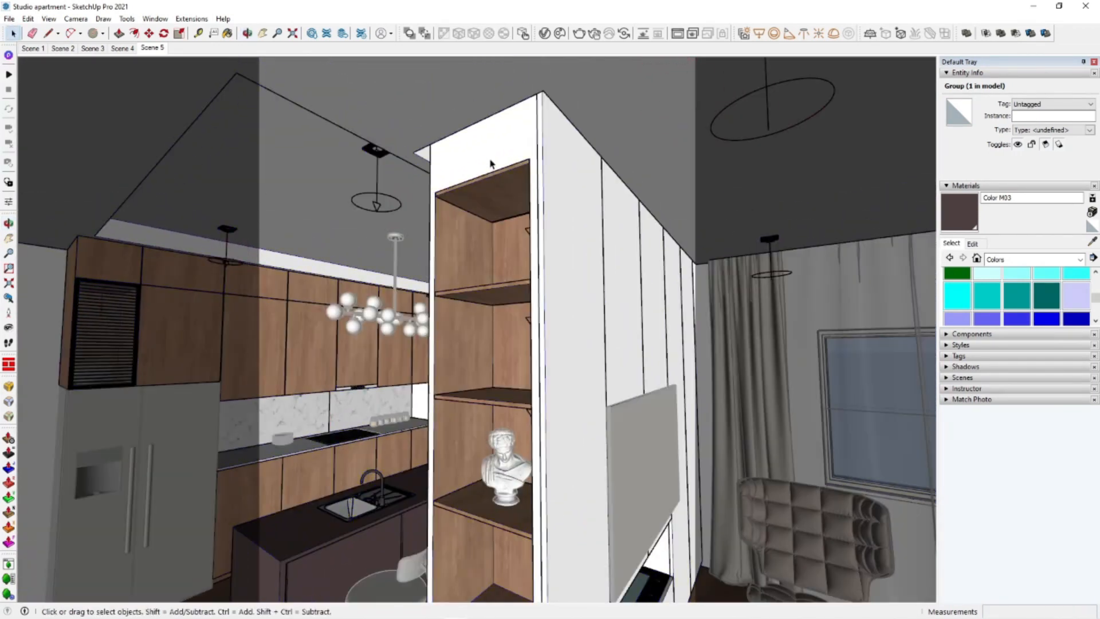
double_click(493, 162)
triple_click(493, 163)
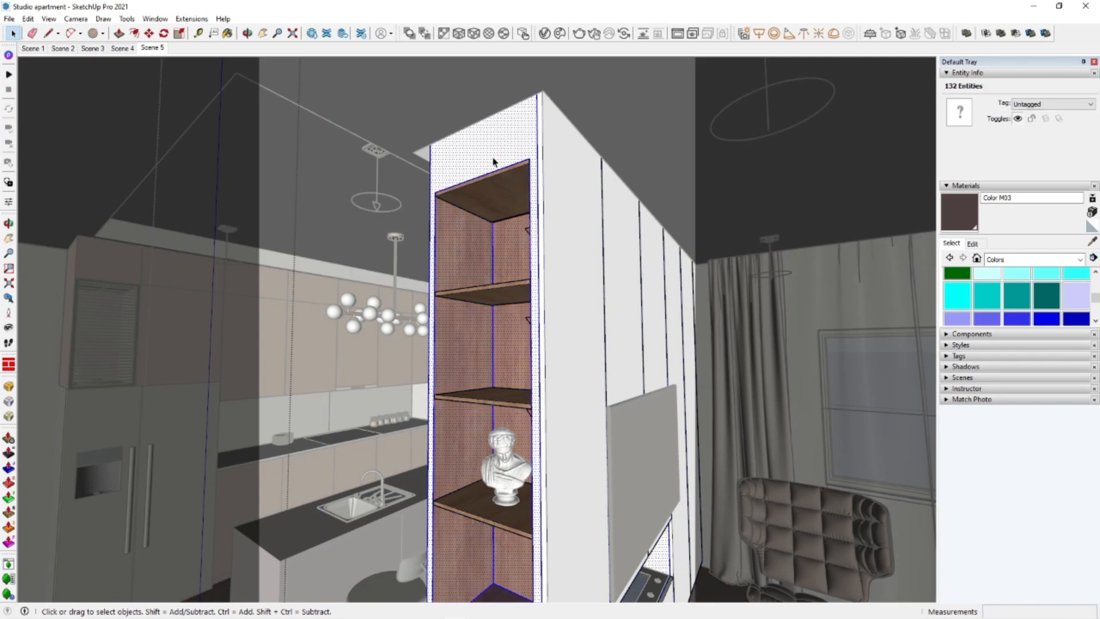
key(p)
drag(499, 196, 497, 181)
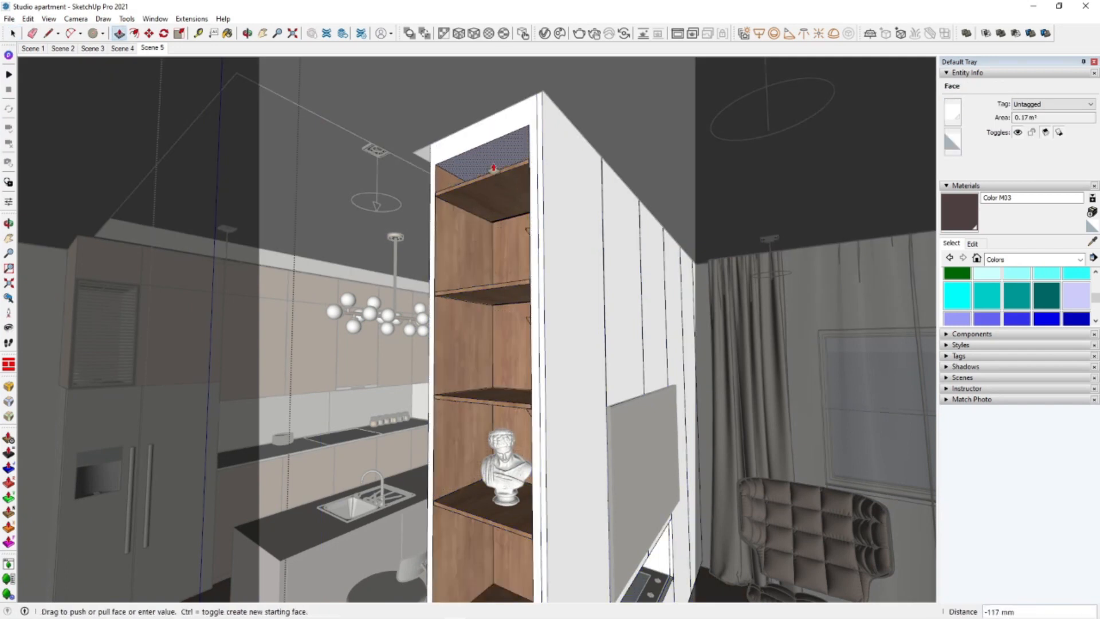
click(494, 167)
Delete the shelves below the top one in the TV unit's open niche
key(space)
click(497, 184)
click(504, 186)
shift+click(494, 290)
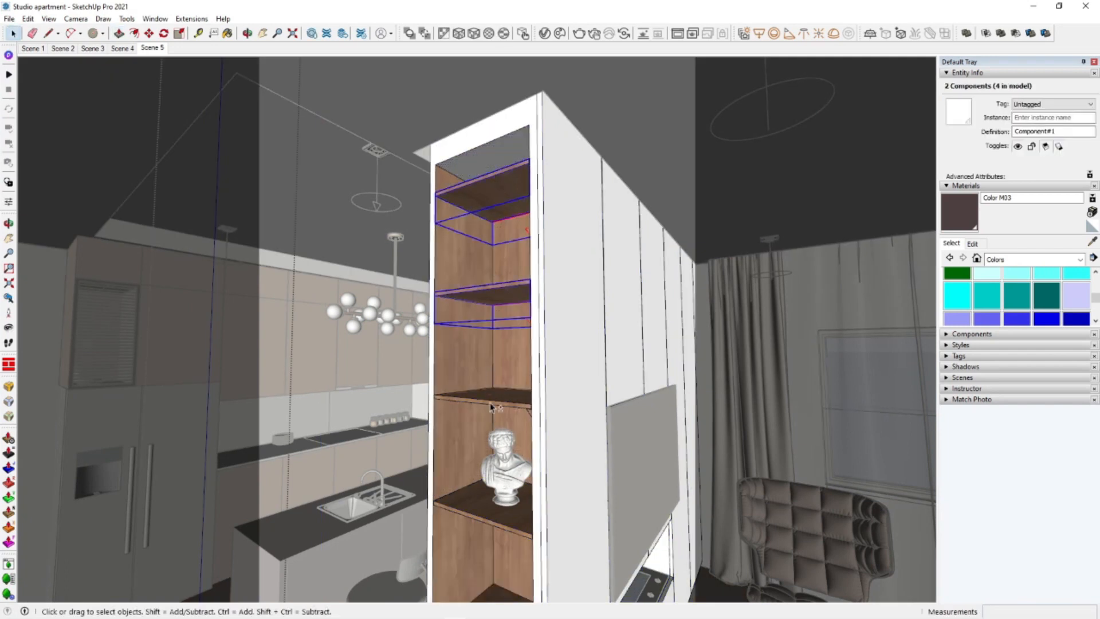
middle_drag(495, 407, 520, 249)
key(Delete)
Move the niche's remaining top shelf straight down to widen the gap above it
click(519, 150)
middle_drag(519, 150, 501, 188)
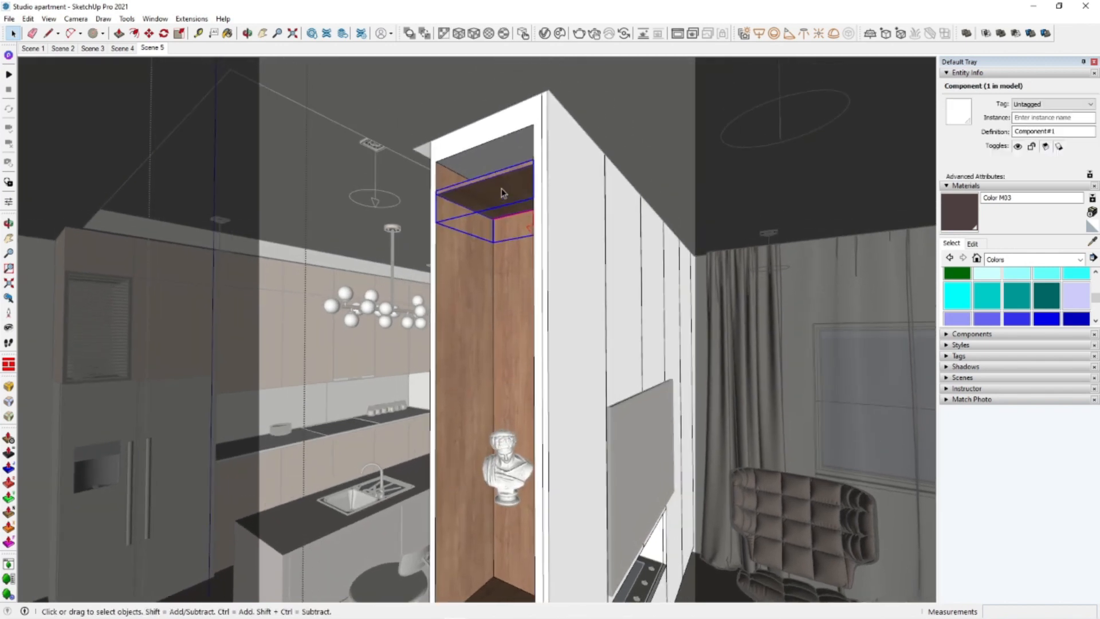
scroll(446, 186, up, 3)
click(433, 194)
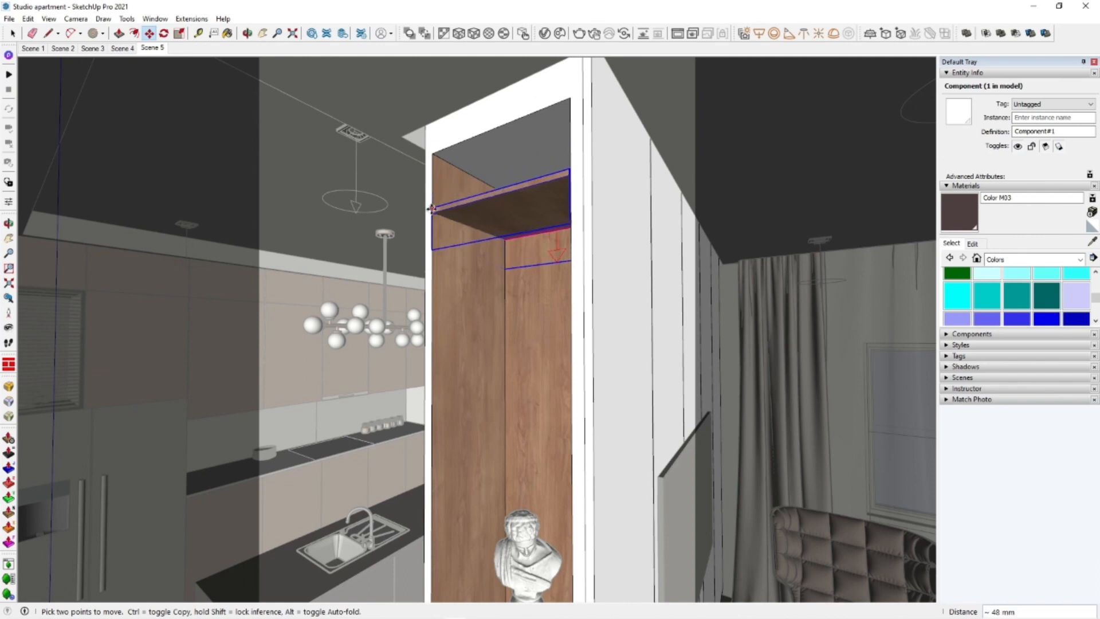
click(432, 237)
Copy the top shelf with its light straight down to near the base of the niche
scroll(434, 236, down, 1)
middle_drag(436, 234, 459, 96)
scroll(460, 94, down, 1)
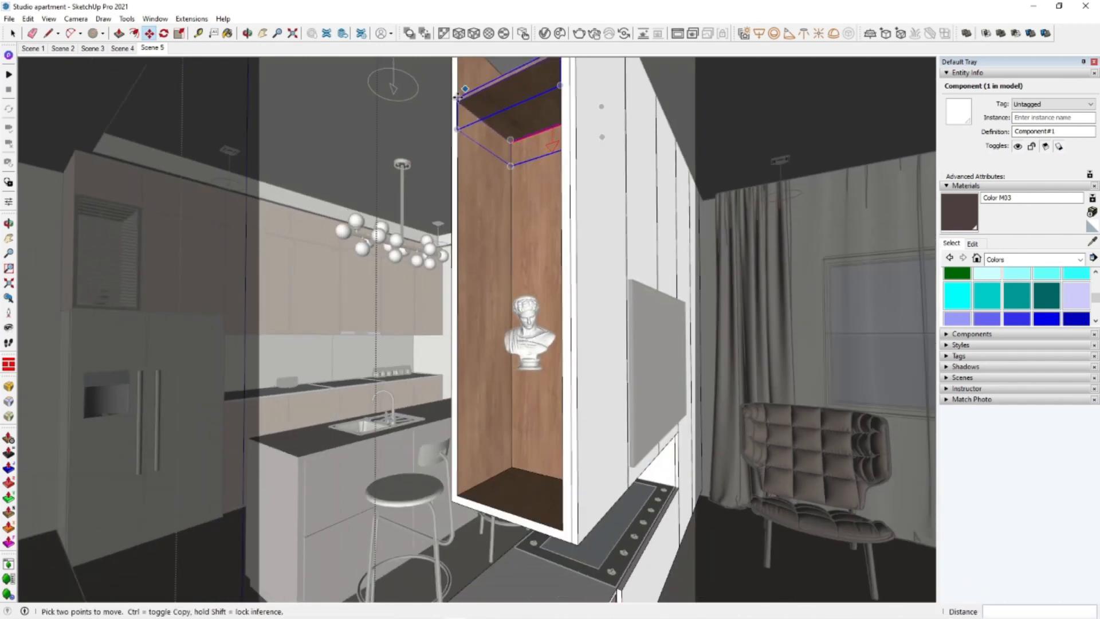
click(457, 99)
key(ctrl)
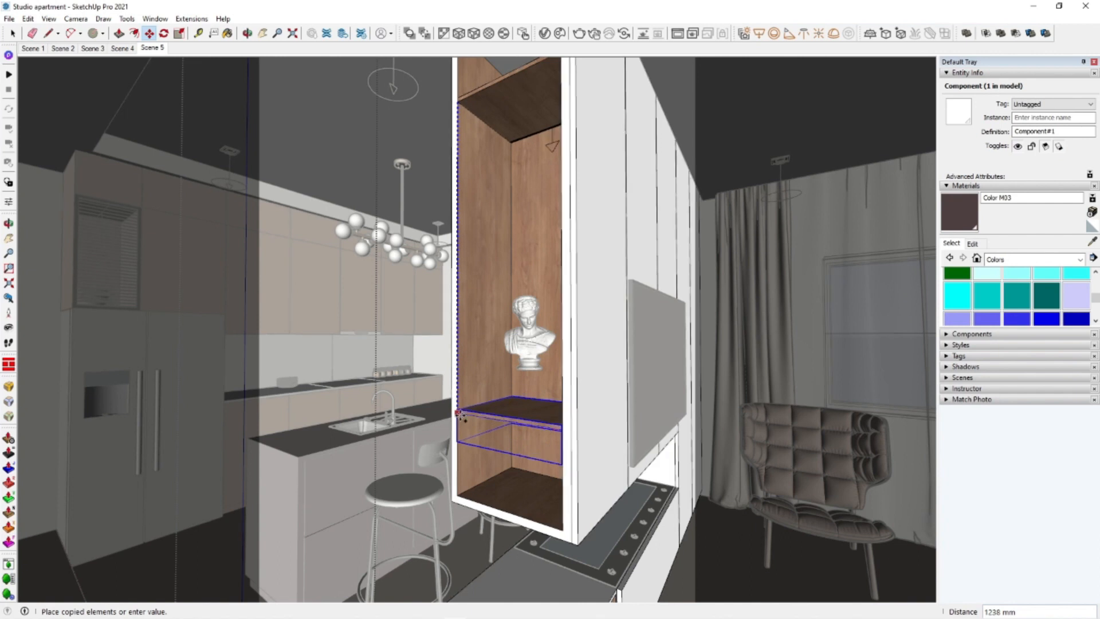
click(460, 420)
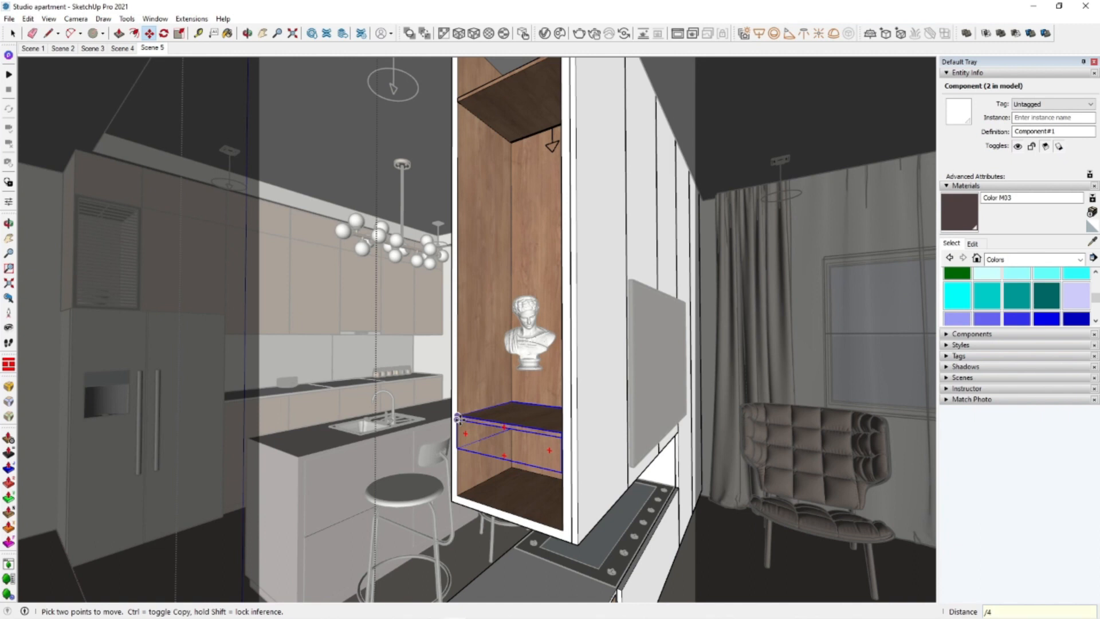
Divide the shelf copy spacing, trying /4 and settling on /3, and close the open groups
key(Return)
text(/)
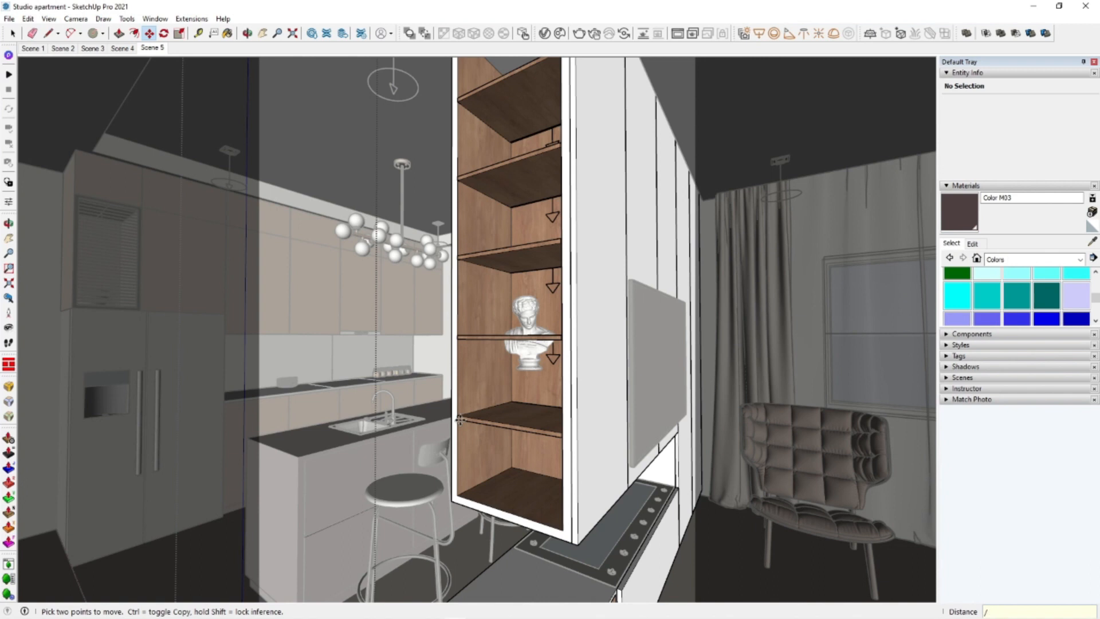
text(3)
key(space)
right_click(858, 277)
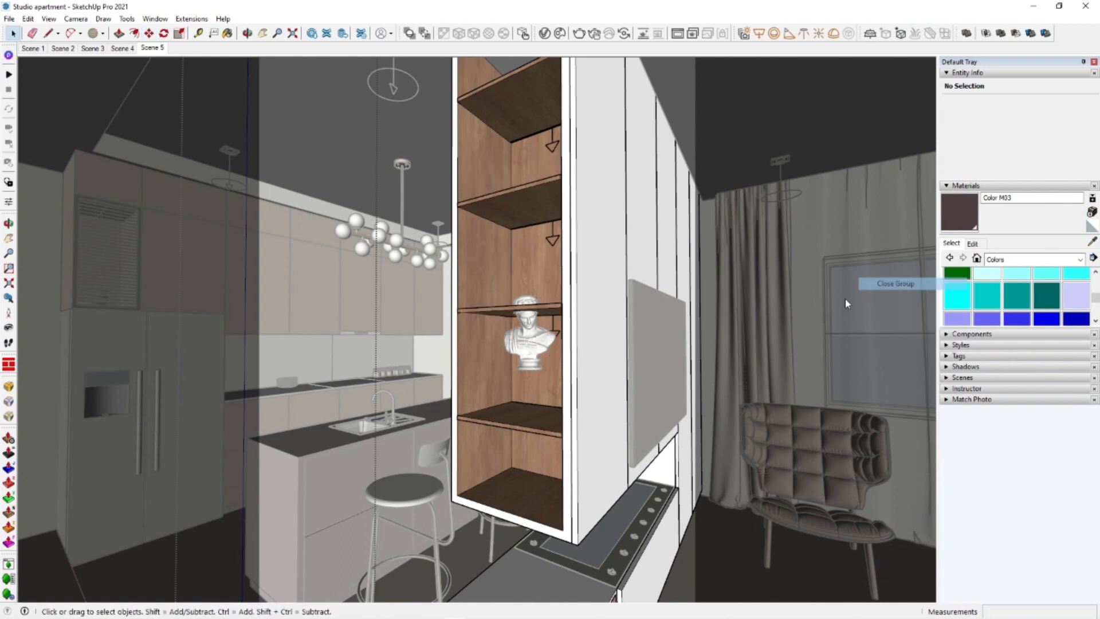
click(880, 283)
right_click(894, 288)
click(912, 296)
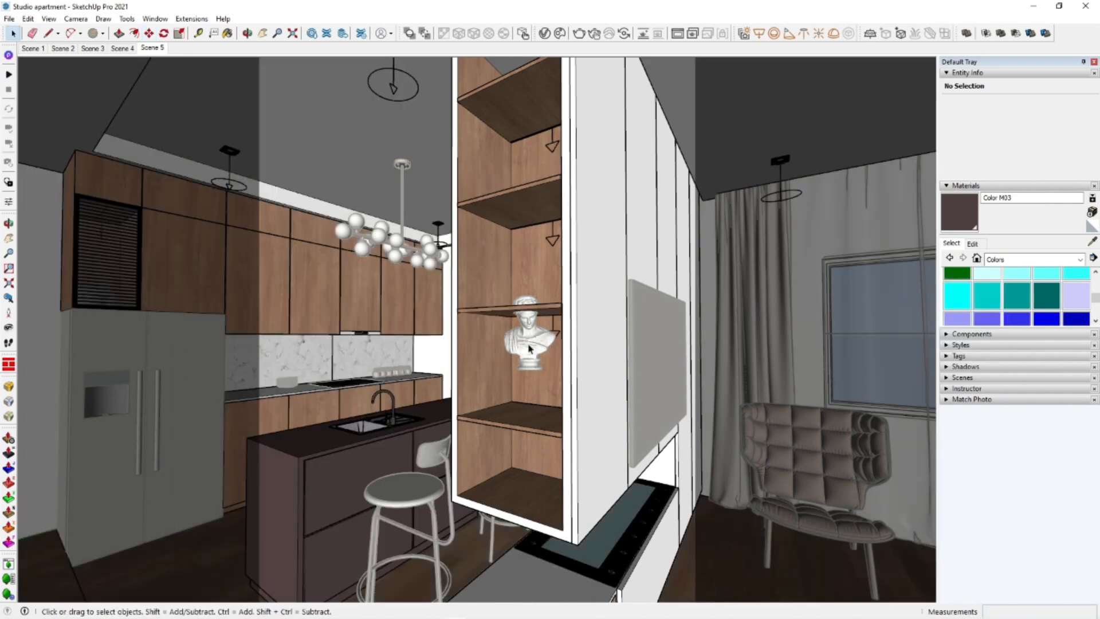
Move the bust down so it stands on the lowest shelf, and return to Scene 5
double_click(534, 351)
click(535, 347)
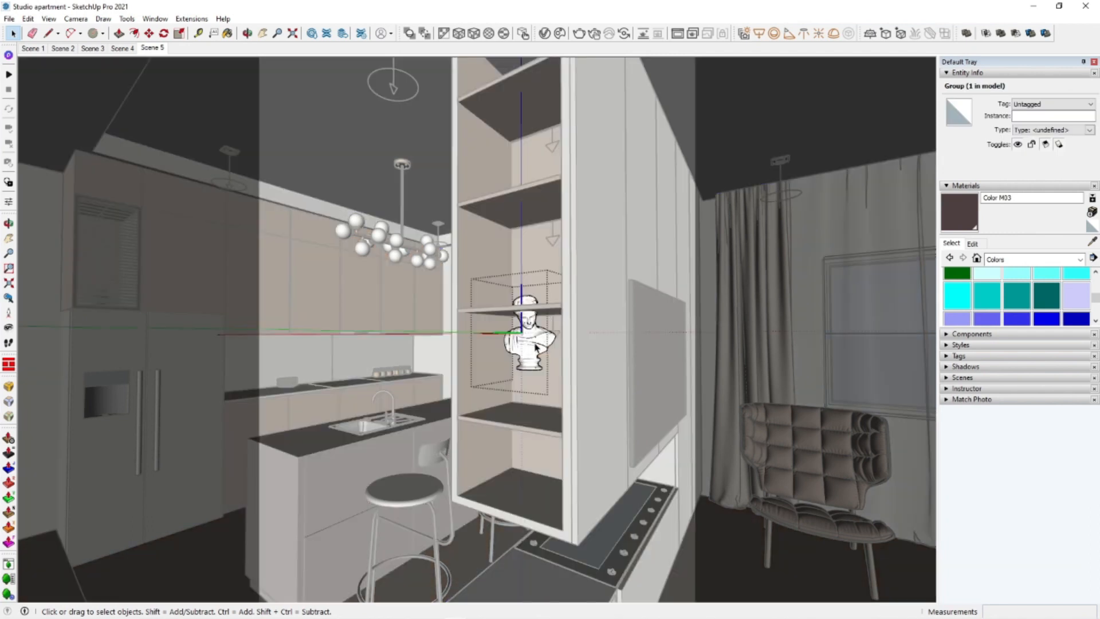
click(480, 201)
click(532, 358)
key(m)
scroll(533, 359, up, 8)
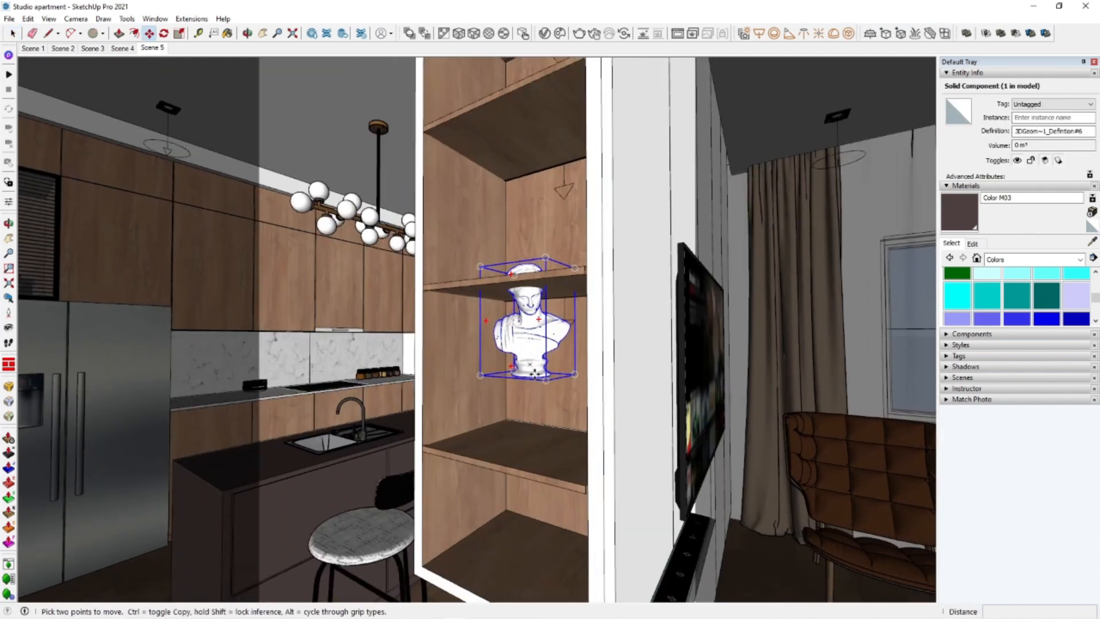
click(577, 394)
scroll(579, 401, down, 10)
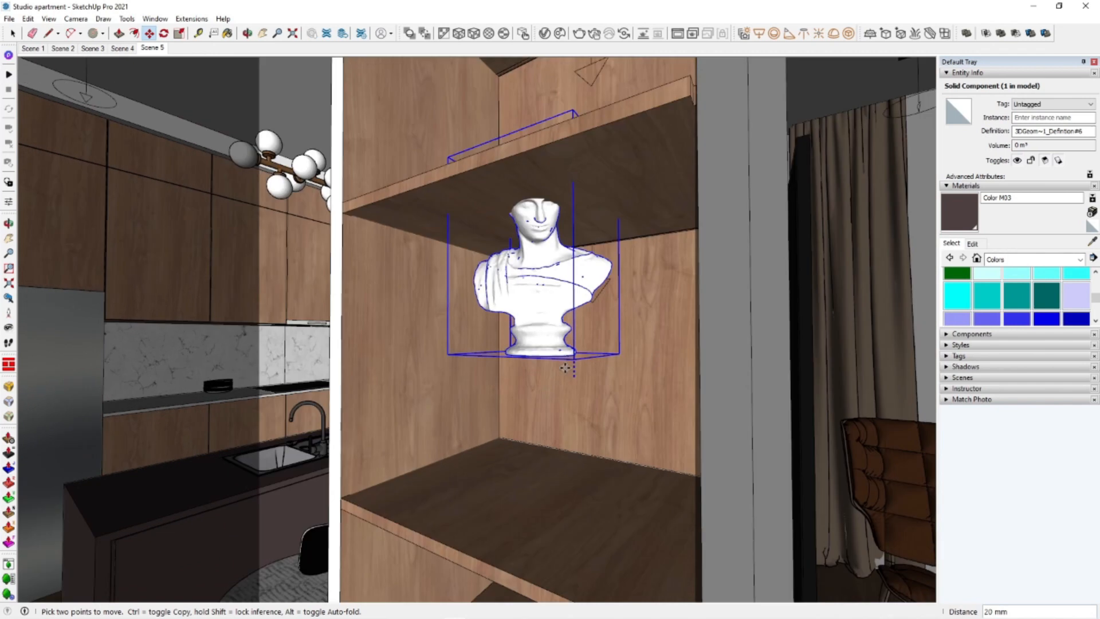
key(space)
scroll(596, 431, down, 10)
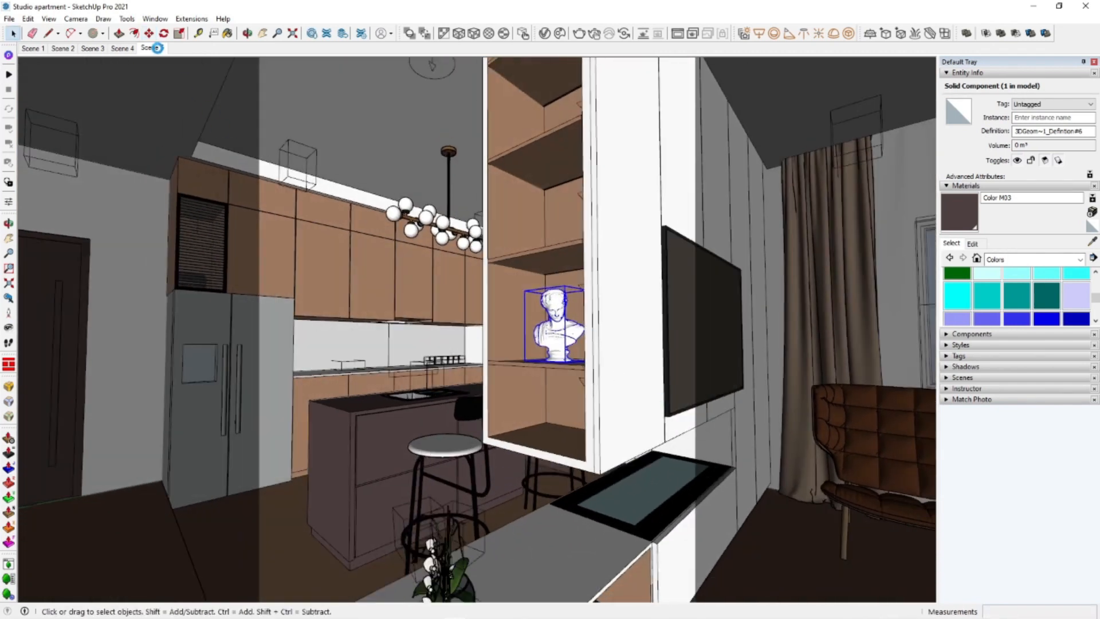
click(157, 48)
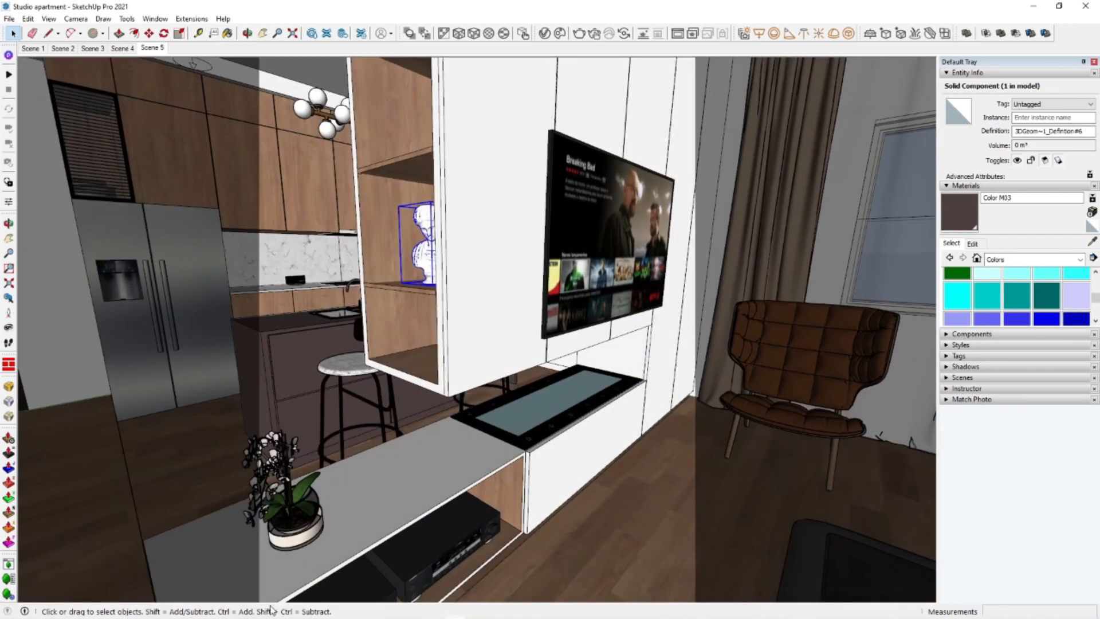
Bring the edited fireplace-with-fire component into the model and place it near the TV unit
click(272, 612)
click(409, 182)
click(497, 219)
drag(452, 426, 346, 500)
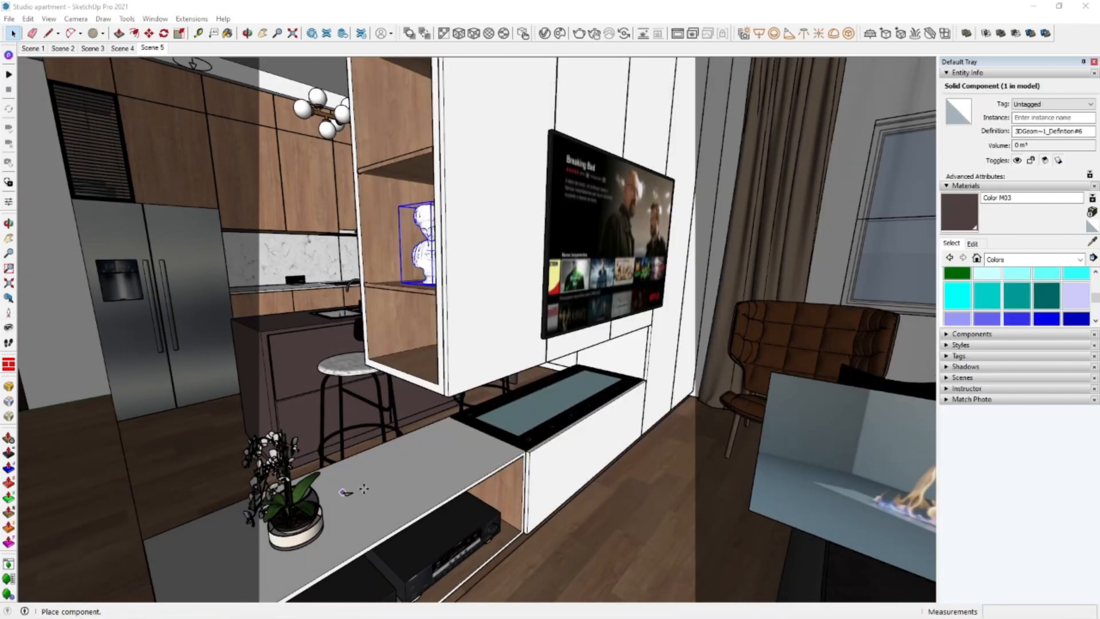
click(364, 492)
Delete the fireplace component's flat picture panel, keeping the curved flame image and its base
mouse_move(351, 436)
shift+middle_down()
mouse_move(252, 404)
mouse_move(544, 455)
mouse_move(290, 467)
mouse_move(86, 395)
mouse_move(336, 393)
mouse_move(635, 427)
mouse_move(561, 393)
mouse_move(464, 389)
shift+middle_up()
key(m)
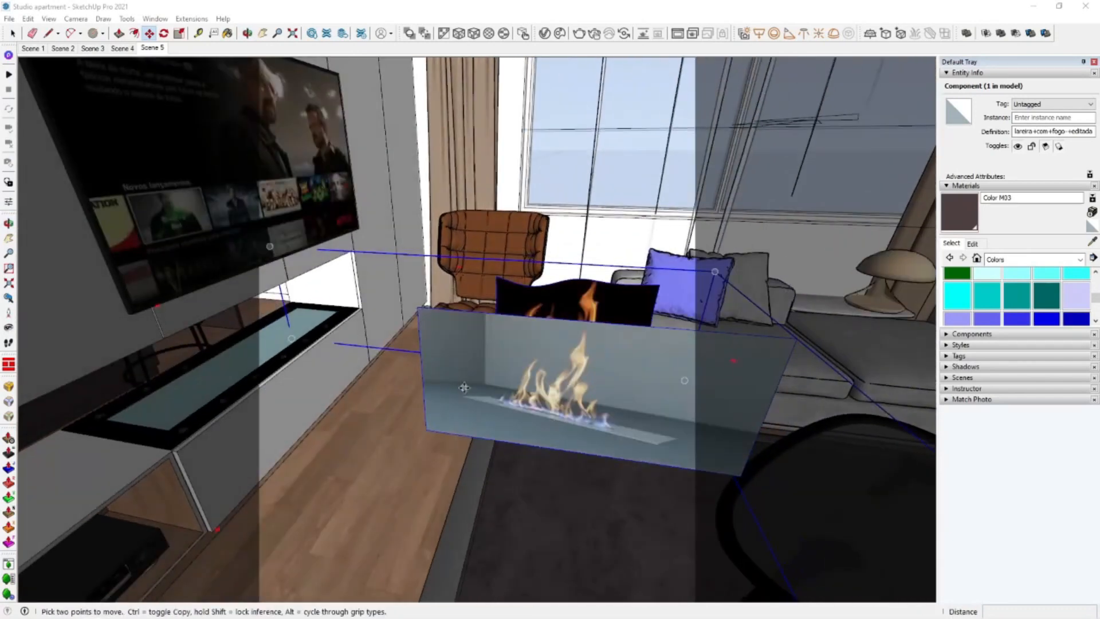
middle_drag(550, 392, 337, 393)
middle_drag(532, 265, 604, 408)
click(610, 398)
key(Delete)
click(645, 165)
scroll(715, 326, up, 1)
middle_drag(717, 341, 577, 335)
scroll(577, 334, up, 1)
Sample the flame's 0006_rosa material and copy its fogo 01 texture image from the source folder
click(1091, 243)
click(580, 299)
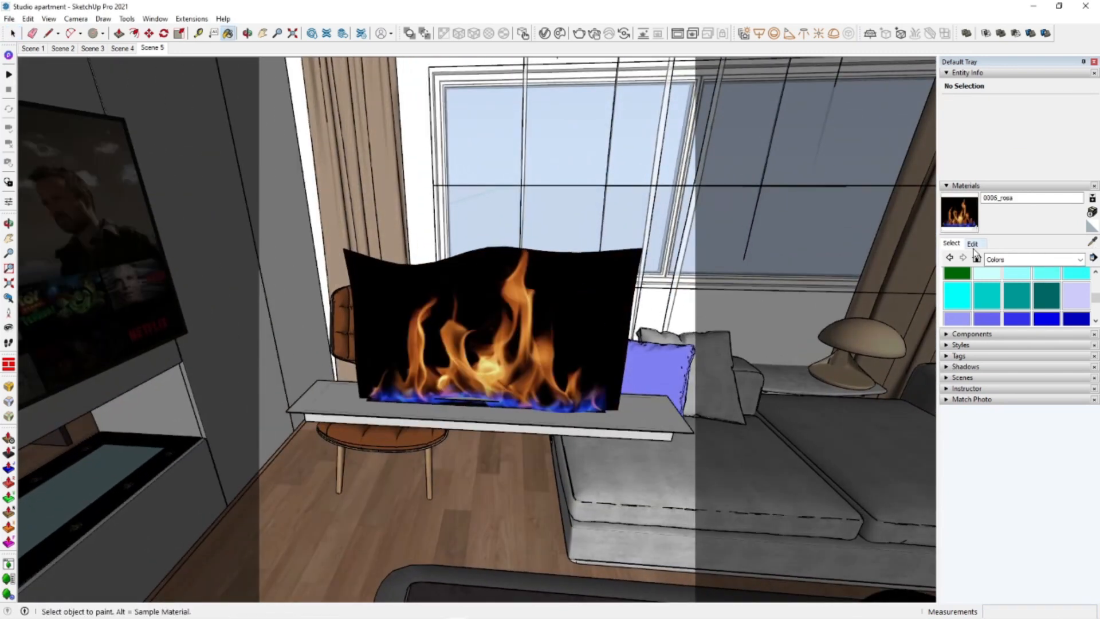
click(975, 244)
click(1057, 359)
right_click(610, 257)
click(653, 447)
click(1042, 12)
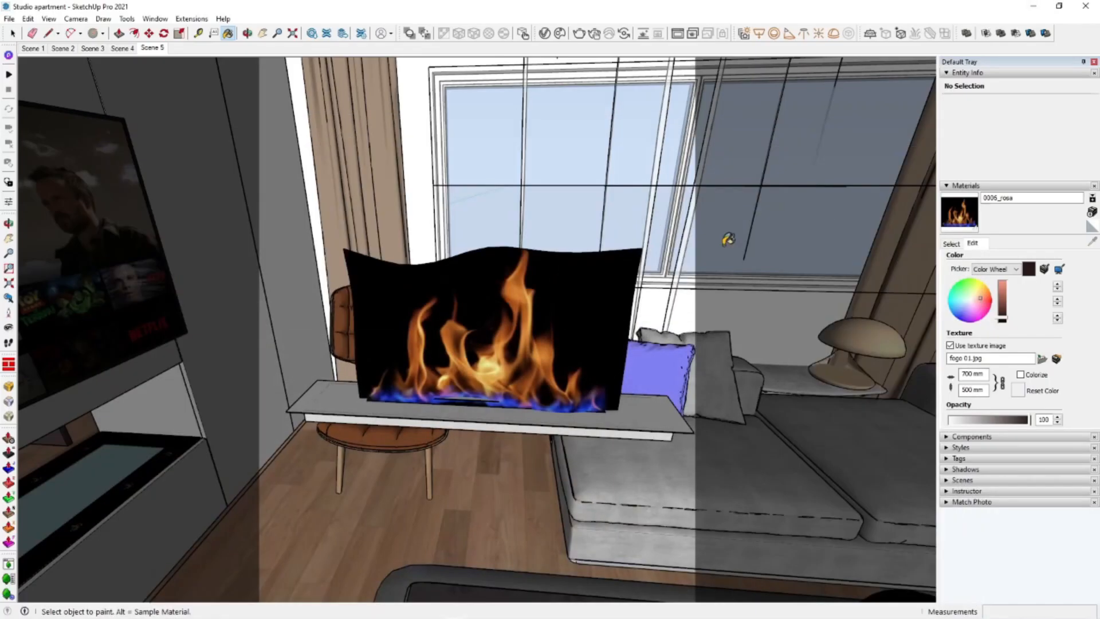
Start an interactive V-Ray render and check the frame buffer
click(594, 34)
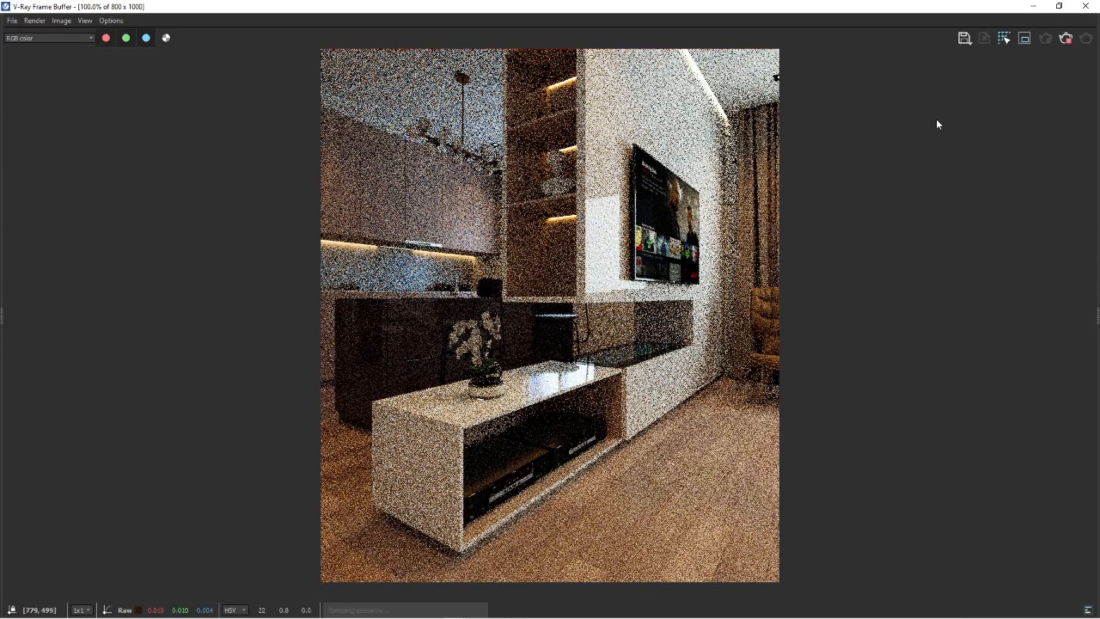
click(1035, 6)
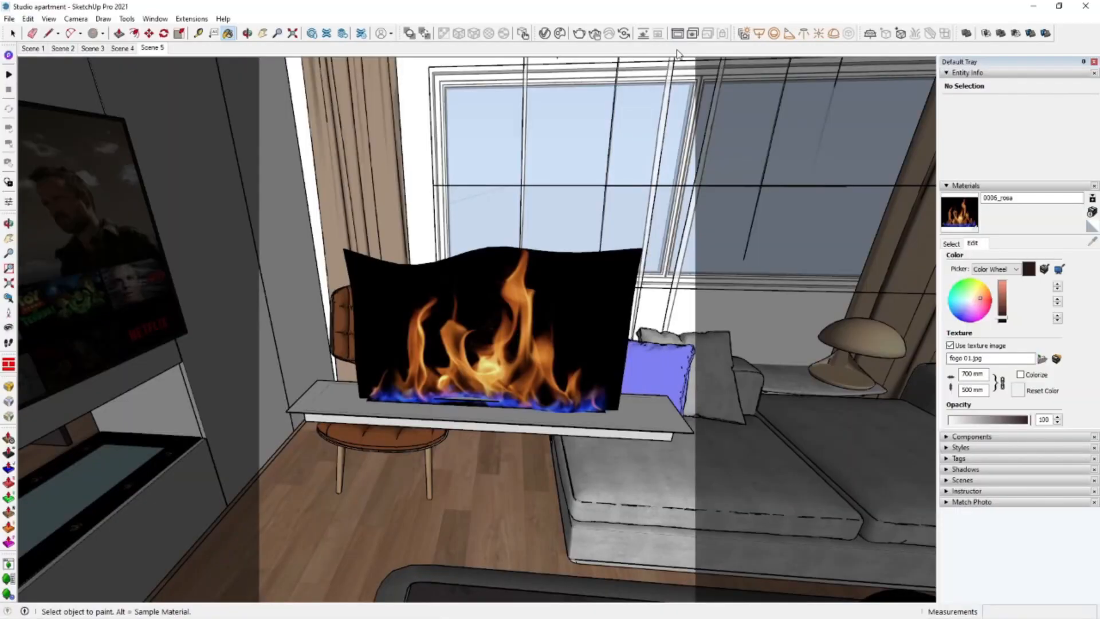
click(678, 38)
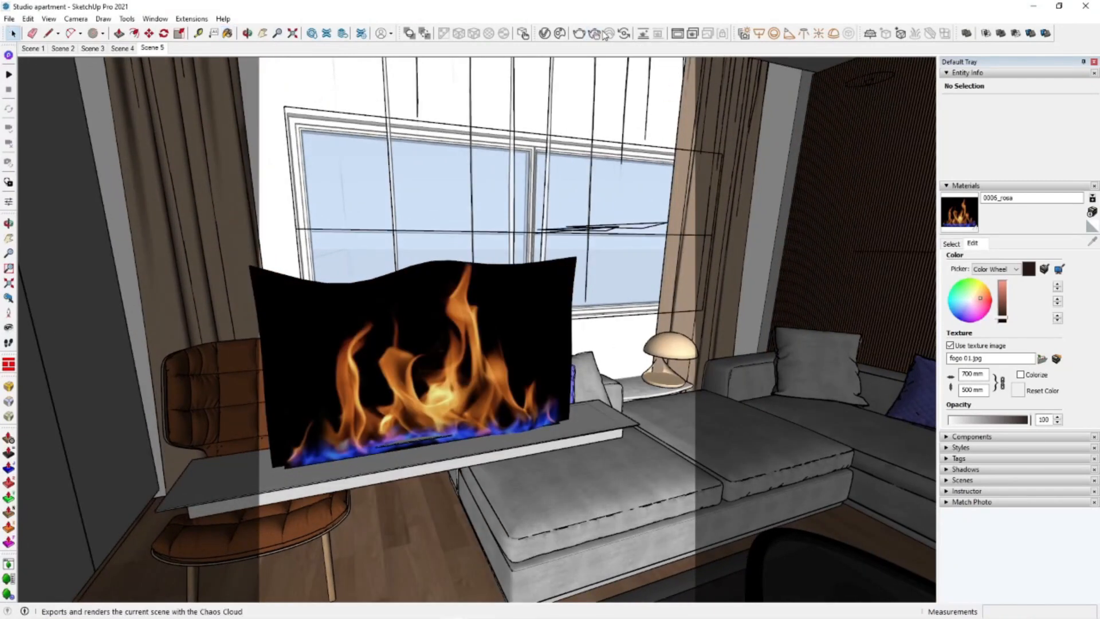
Paste the fogo 01 image into the maps folder and relink the 0006_rosa material's emissive color bitmap to it
click(545, 34)
drag(671, 90, 827, 79)
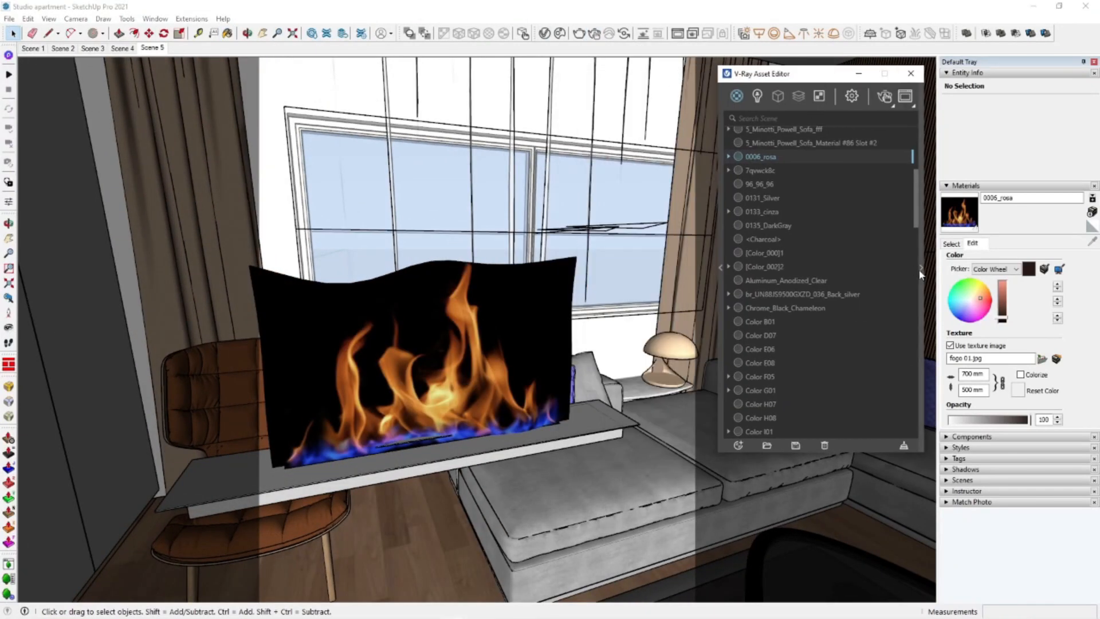
click(921, 268)
click(961, 279)
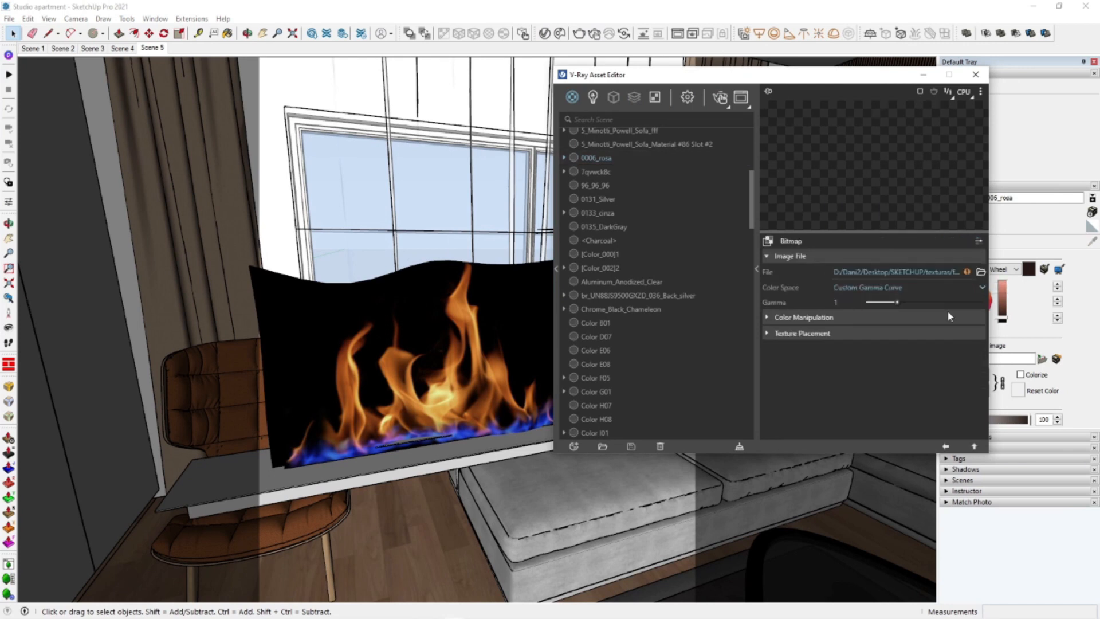
click(982, 273)
right_click(858, 309)
click(900, 372)
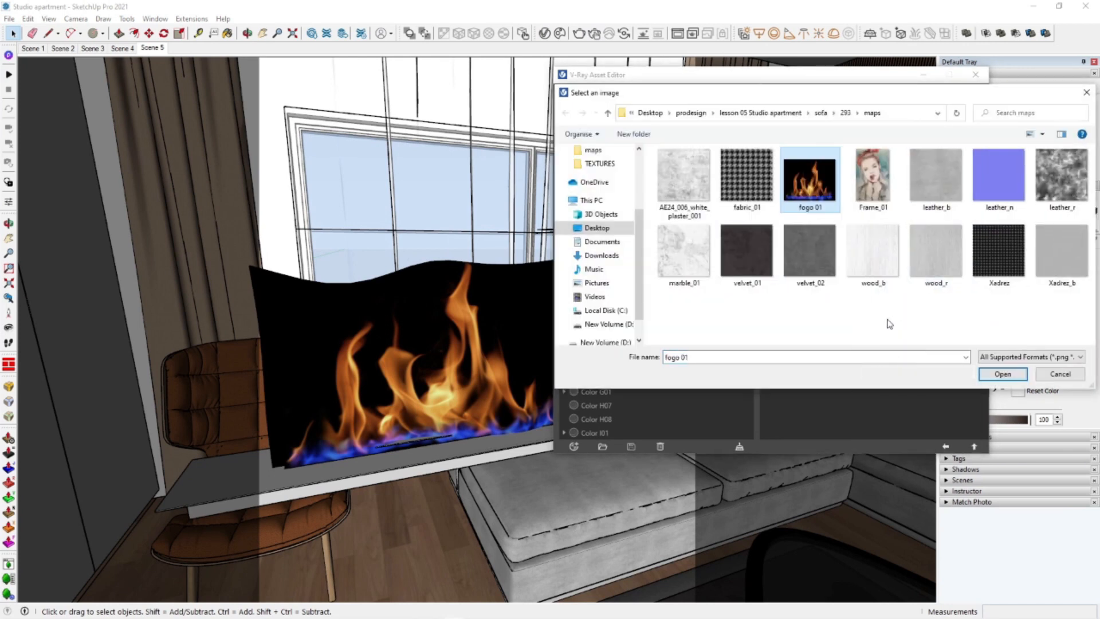
click(1003, 375)
click(946, 447)
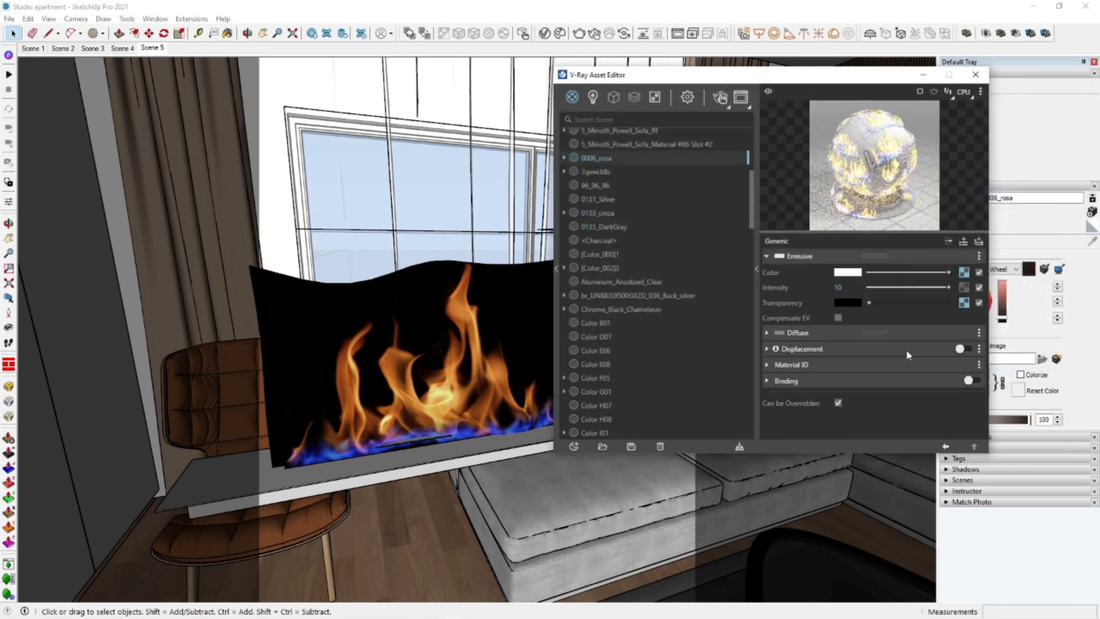
Relink the 0006_rosa material's emissive transparency bitmap to the fogo 01 image in the maps folder
click(965, 304)
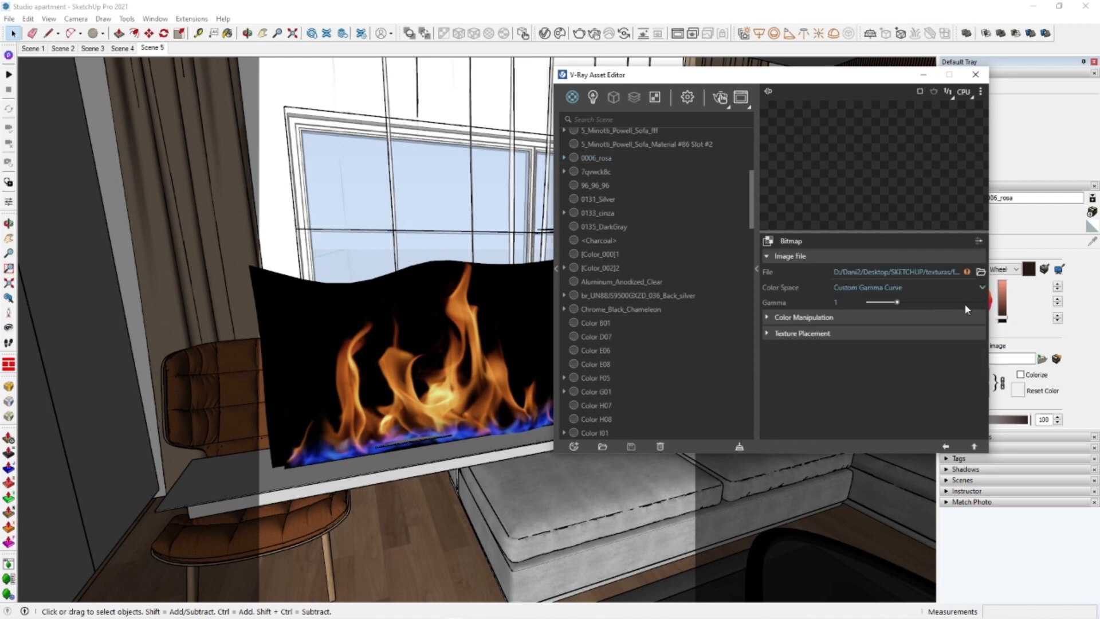
click(982, 273)
click(811, 174)
click(1003, 373)
click(946, 446)
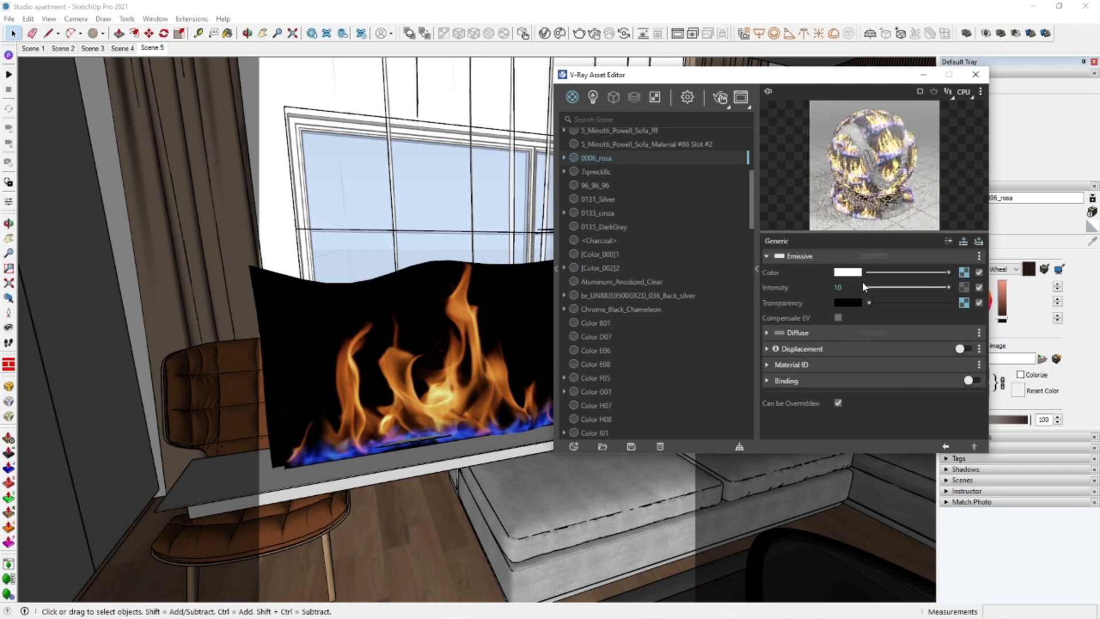
Lower the emissive intensity of 0006_rosa to 4.7 and close the material settings
click(932, 290)
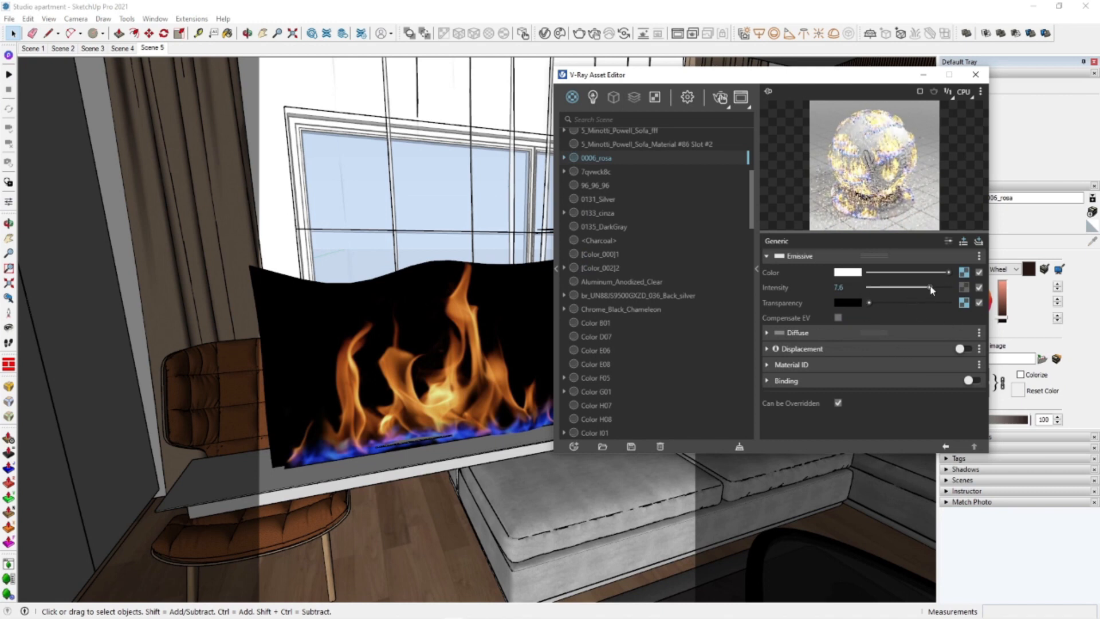
drag(932, 290, 915, 291)
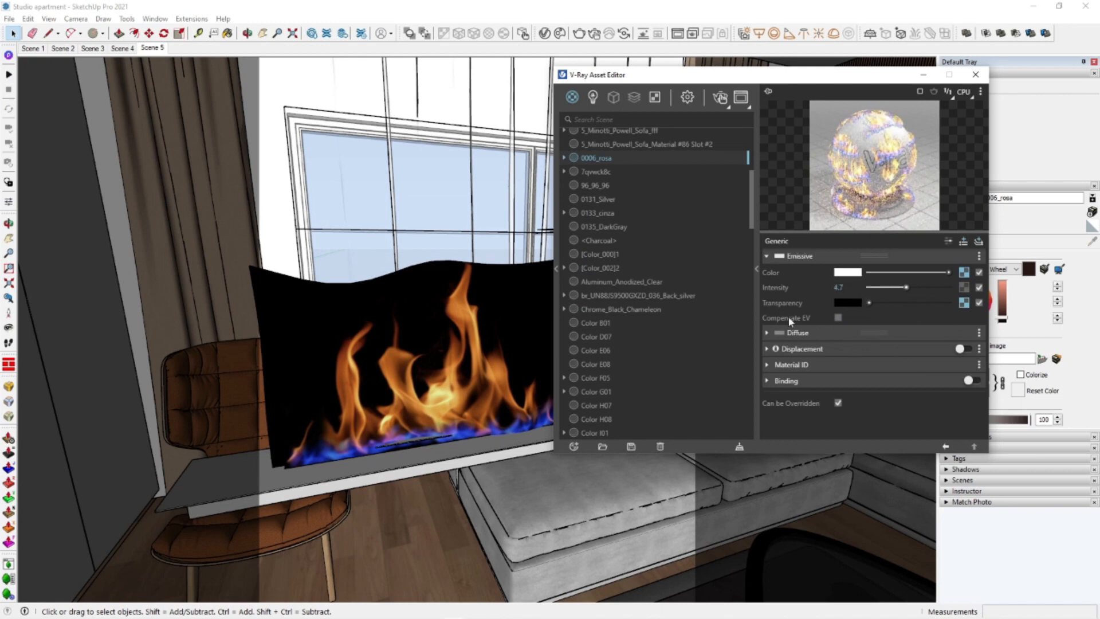
click(757, 268)
click(744, 74)
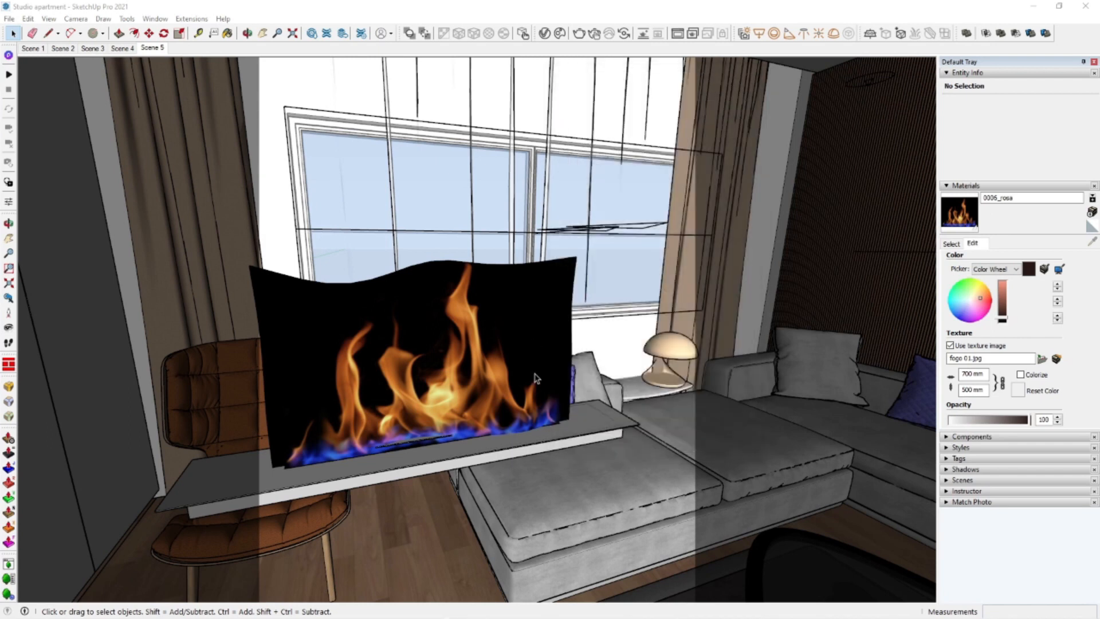
Group the flame image with its base and rotate the group 90 degrees on the horizontal plane
middle_drag(567, 424, 349, 469)
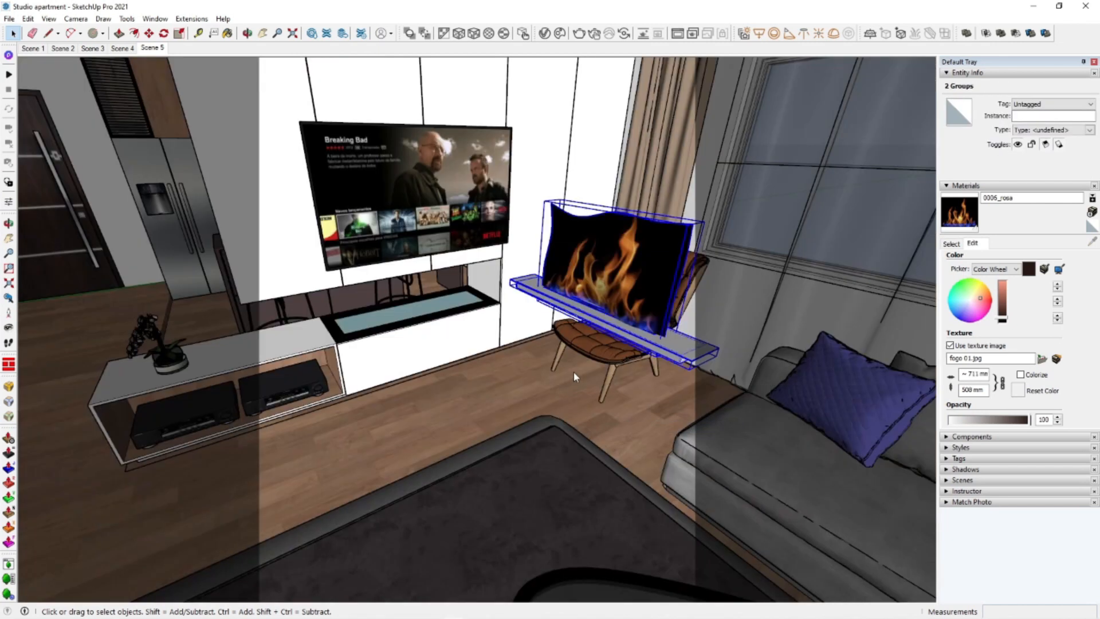
key(ctrl+g)
key(q)
click(588, 406)
click(563, 389)
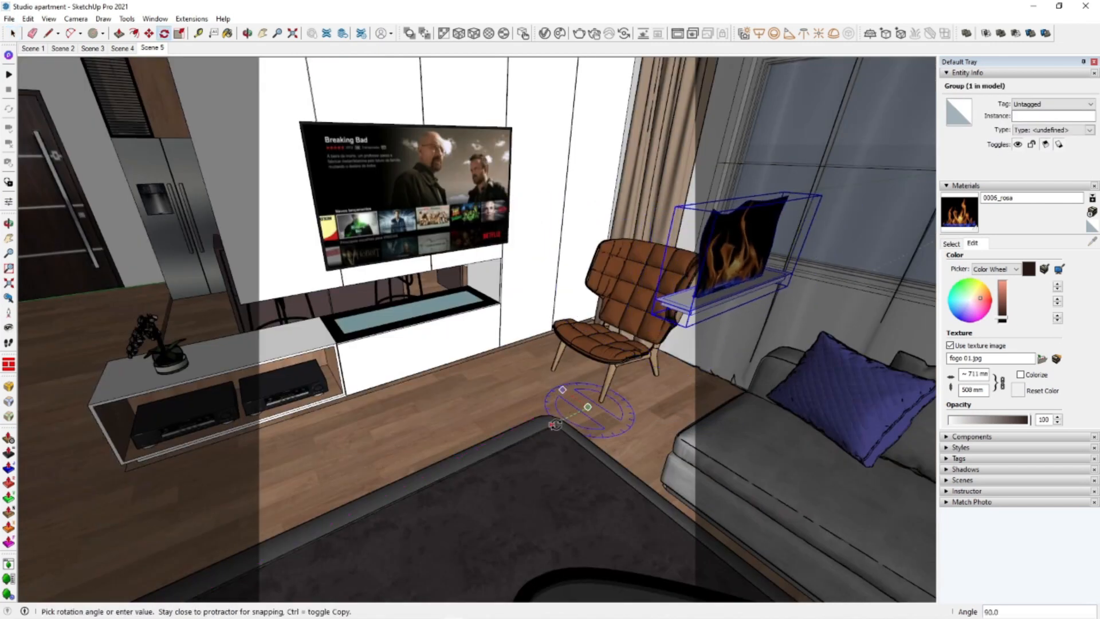
key(Escape)
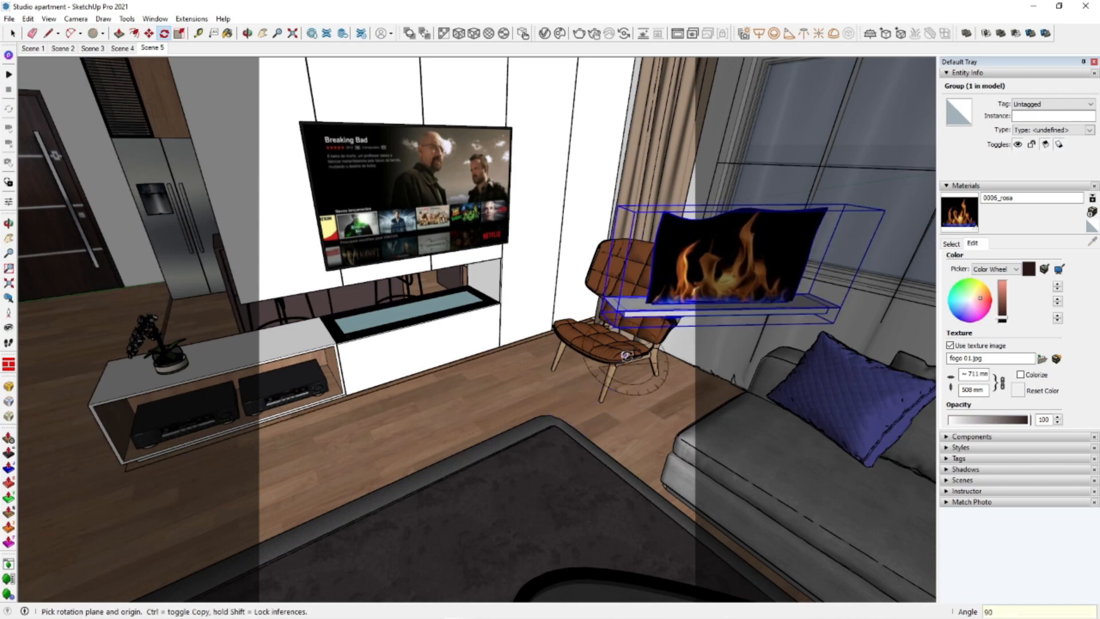
key(Return)
Move the flame group from beside the armchair onto the fireplace recess in the TV unit
key(m)
scroll(698, 295, up, 1)
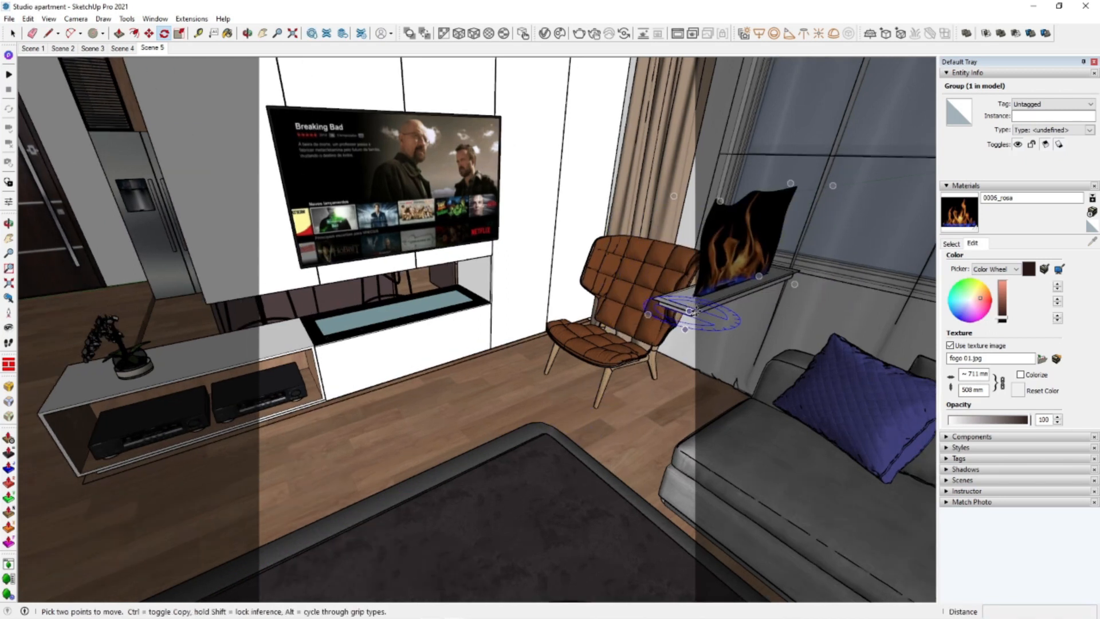
scroll(695, 311, up, 2)
click(689, 327)
shift+middle_drag(255, 334, 799, 321)
scroll(321, 329, up, 2)
middle_drag(321, 330, 396, 270)
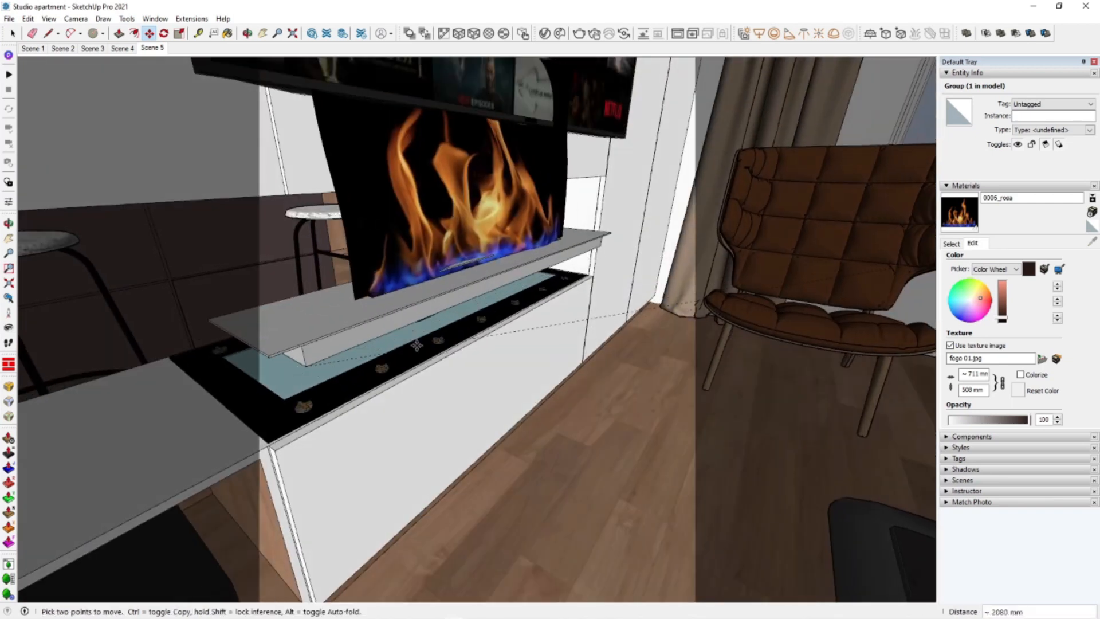
middle_drag(304, 371, 401, 358)
click(493, 307)
middle_drag(584, 307, 510, 316)
Scale down the flame group's height to fit inside the TV unit's opening
key(s)
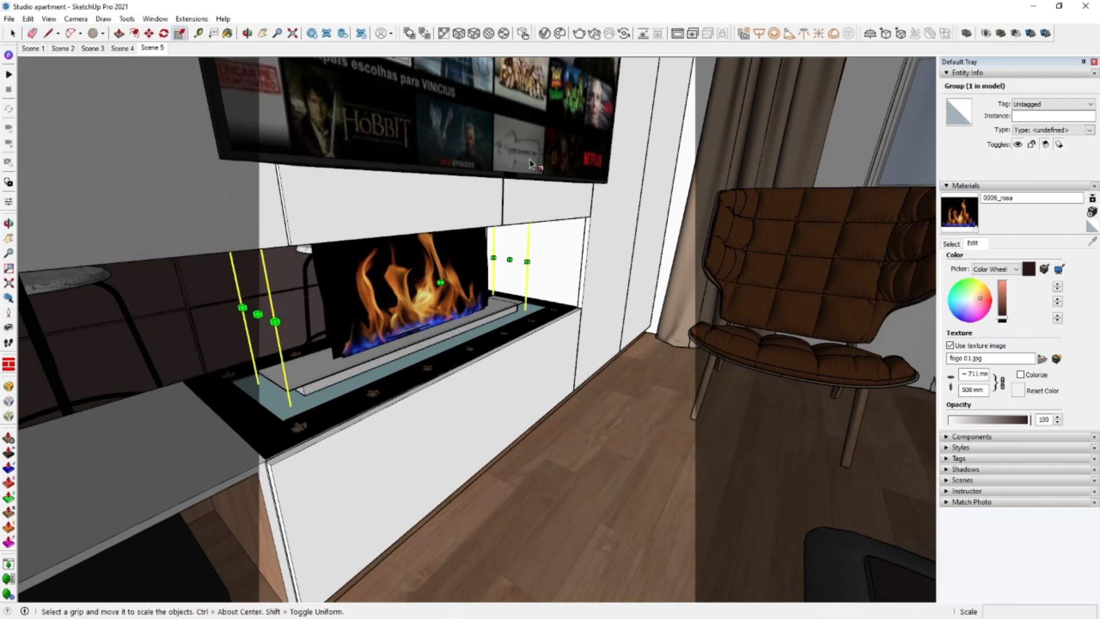
drag(503, 222, 476, 266)
middle_drag(475, 266, 465, 350)
scroll(467, 349, up, 3)
drag(457, 327, 587, 325)
middle_drag(584, 324, 362, 426)
Move the flame group vertically so its base sits level in the fireplace recess
key(m)
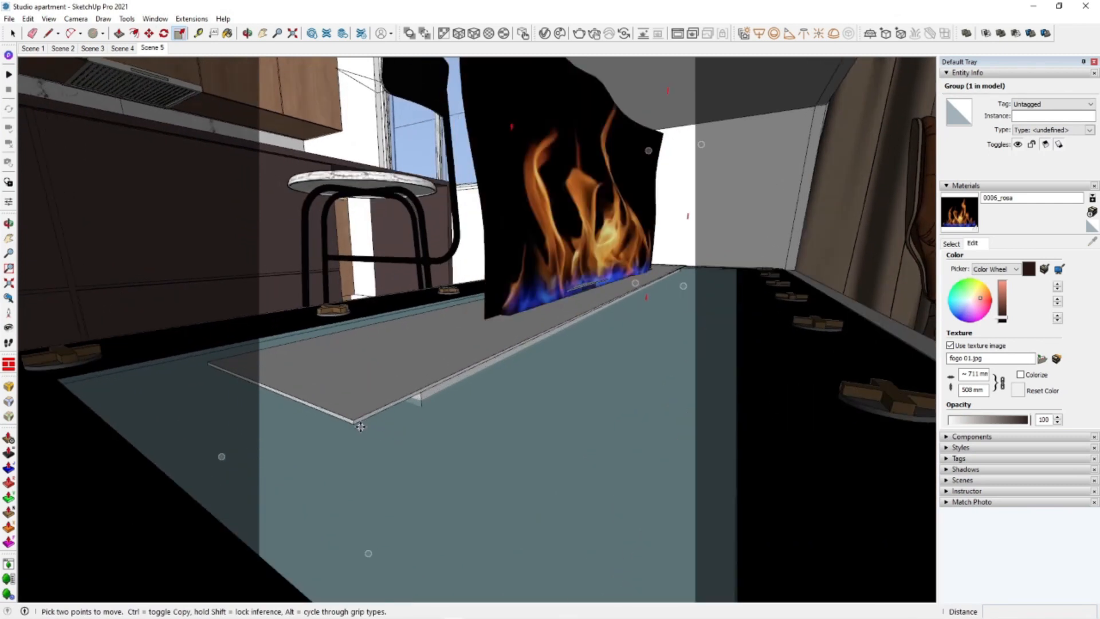
click(421, 395)
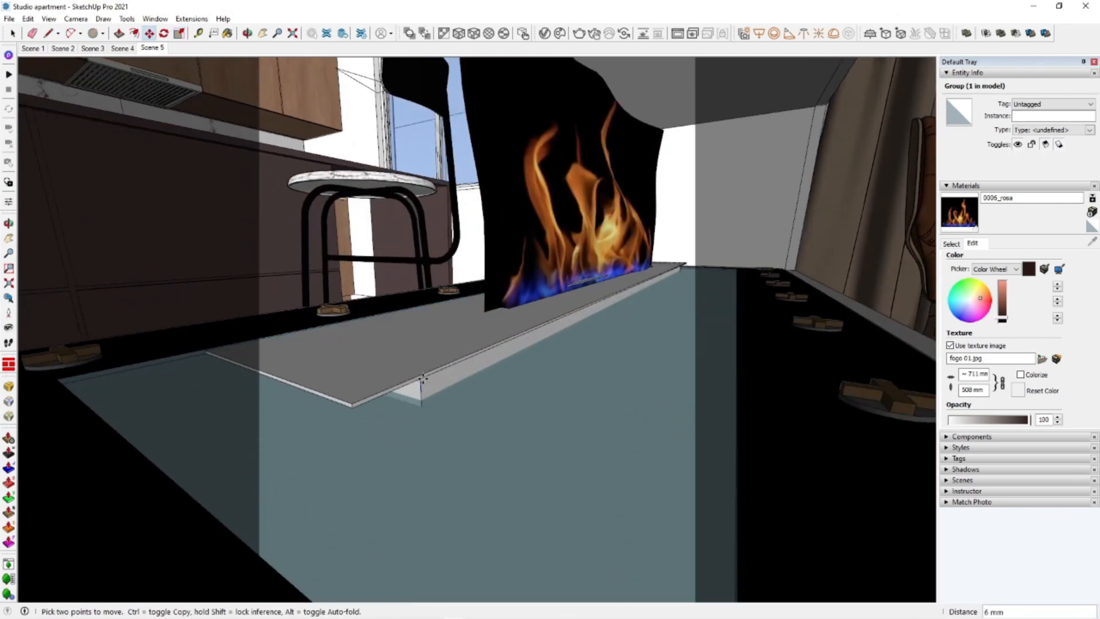
click(455, 430)
key(space)
middle_drag(455, 430, 430, 417)
scroll(400, 396, down, 4)
Scale the flame image down inside the fireplace group, undo the last scaling attempt, and leave the group
double_click(514, 307)
click(514, 307)
key(s)
drag(441, 310, 444, 339)
key(ctrl+z)
key(space)
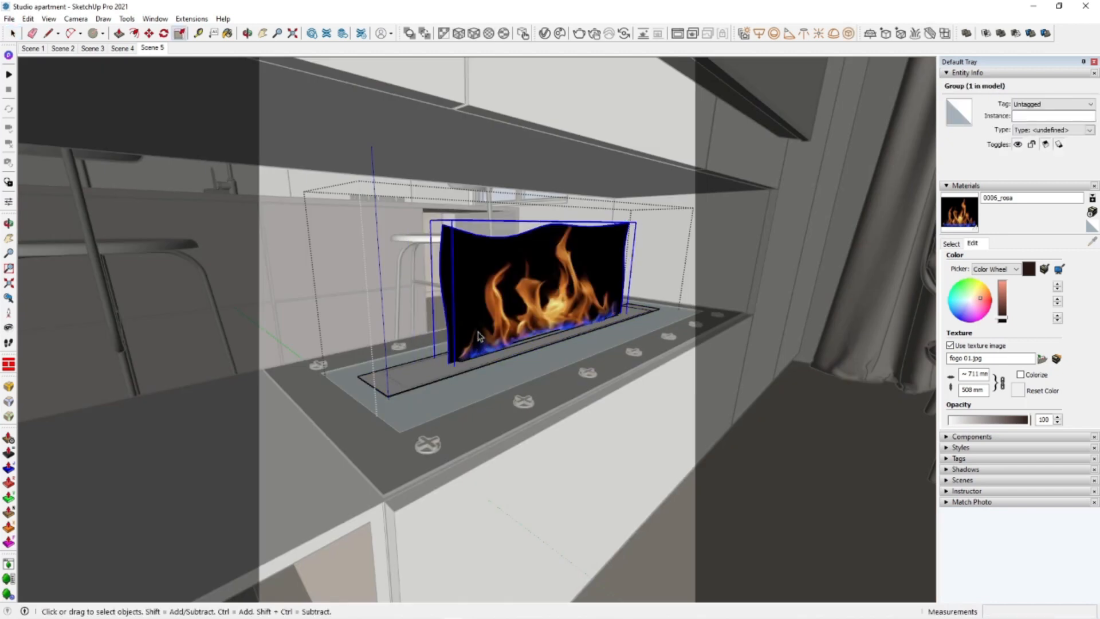
scroll(452, 342, down, 4)
click(791, 285)
click(791, 285)
Frame the TV unit with the kitchen behind it and start an interactive V-Ray render to check the flame
scroll(644, 386, down, 2)
middle_drag(644, 386, 607, 367)
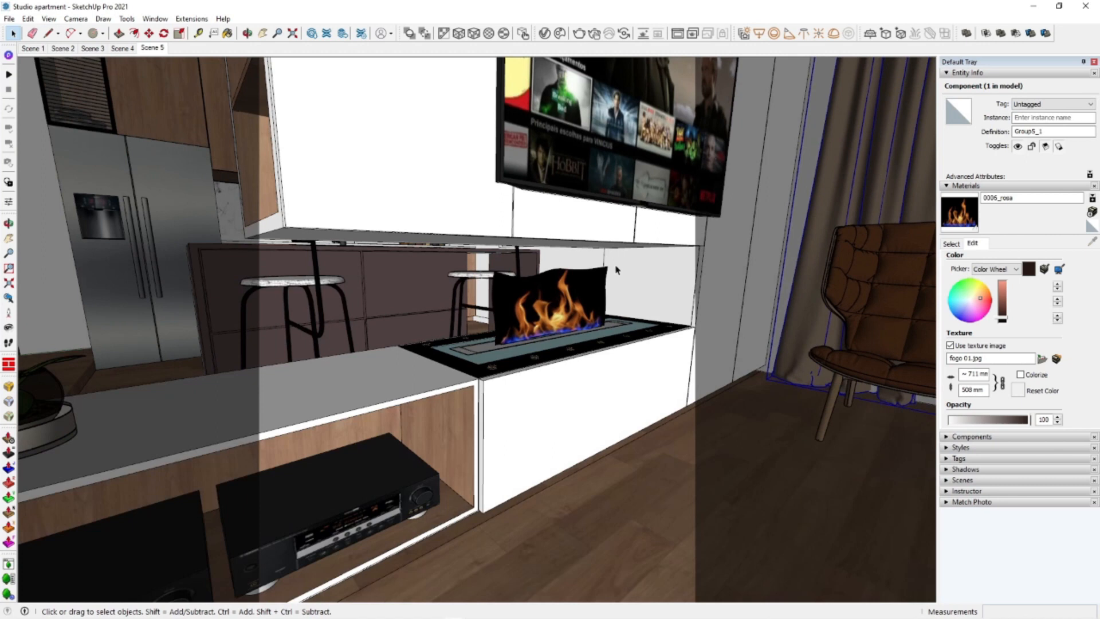
scroll(617, 269, down, 6)
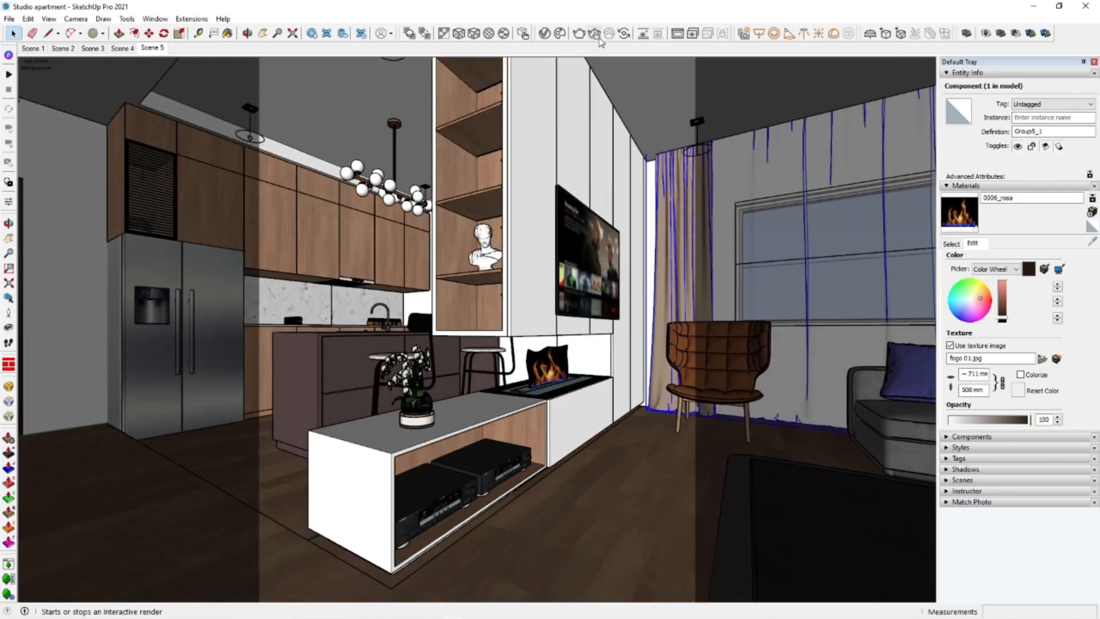
click(595, 34)
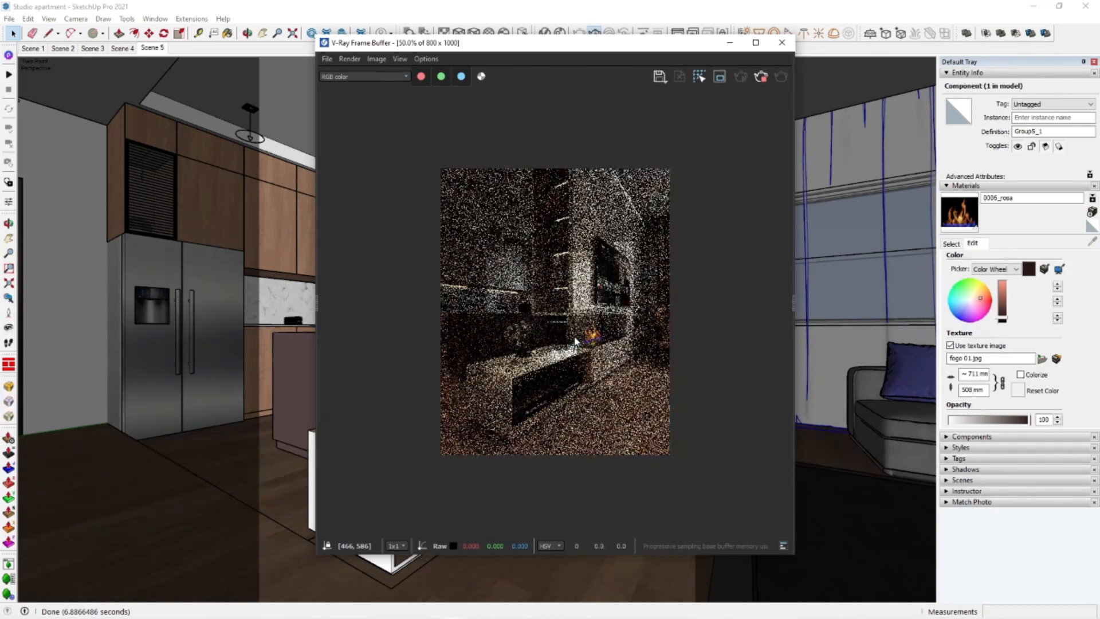
scroll(590, 343, up, 1)
scroll(644, 361, down, 1)
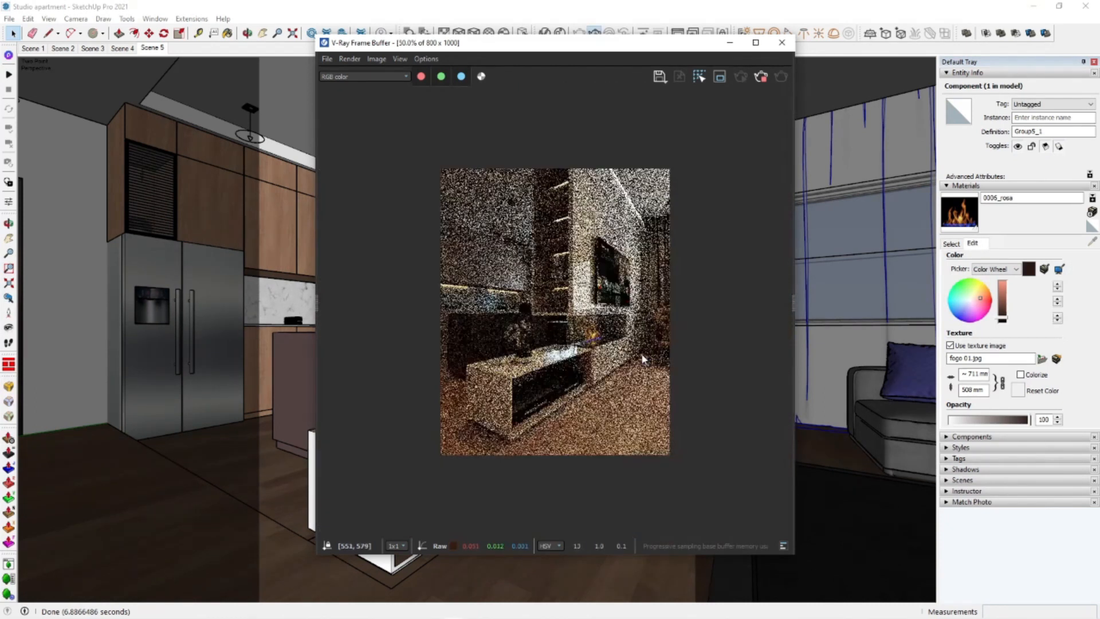
drag(607, 47, 662, 98)
Raise the emissive intensity of 0006_rosa and check the flame's brightness in the frame buffer
click(544, 33)
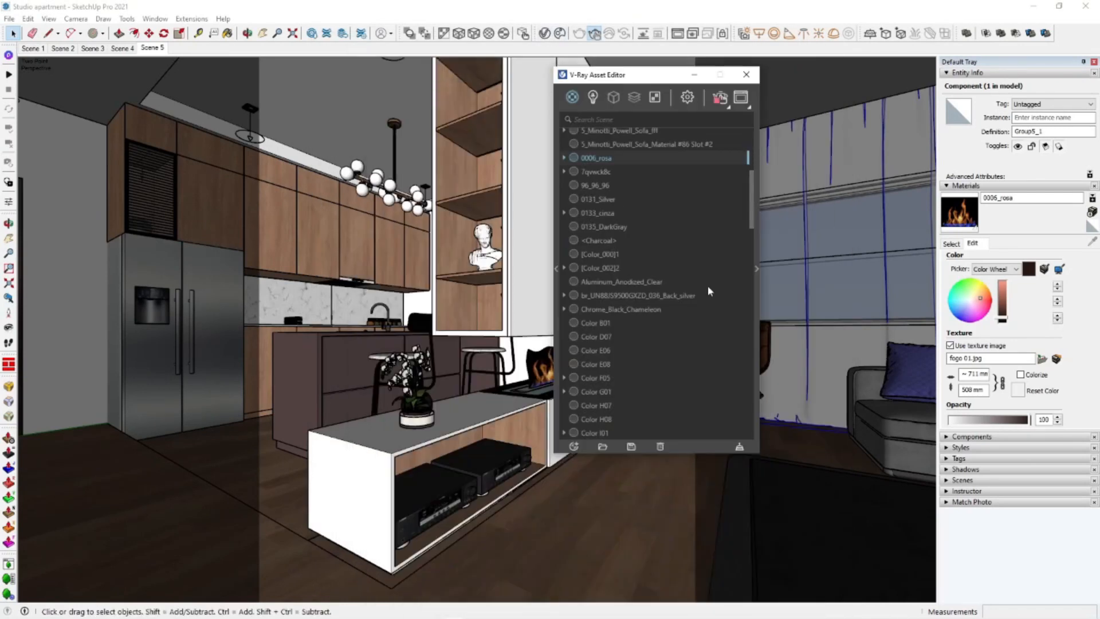
click(756, 269)
drag(933, 285, 937, 287)
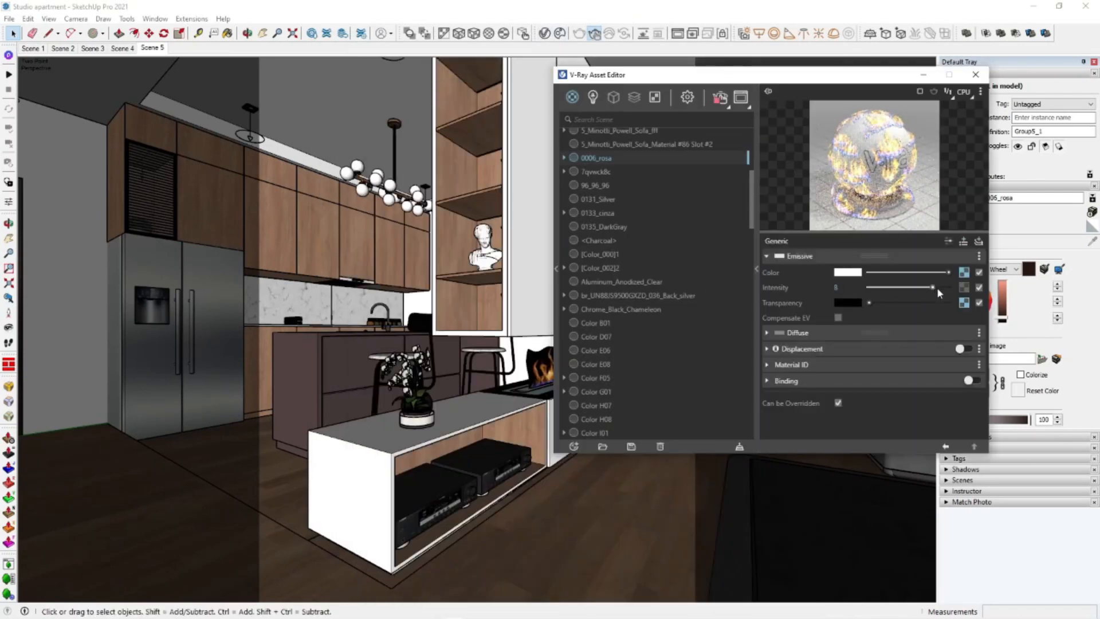
click(677, 33)
scroll(658, 409, up, 1)
scroll(657, 409, down, 1)
Stop the interactive render and set the emissive intensity of 0006_rosa to 15
click(817, 127)
click(836, 93)
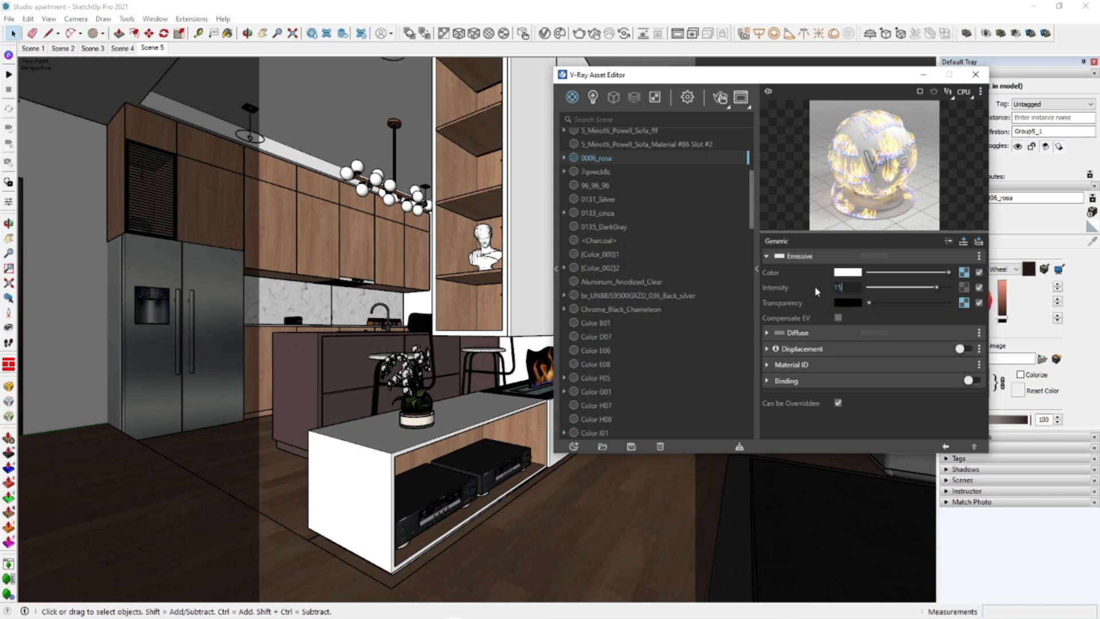
click(757, 268)
click(746, 75)
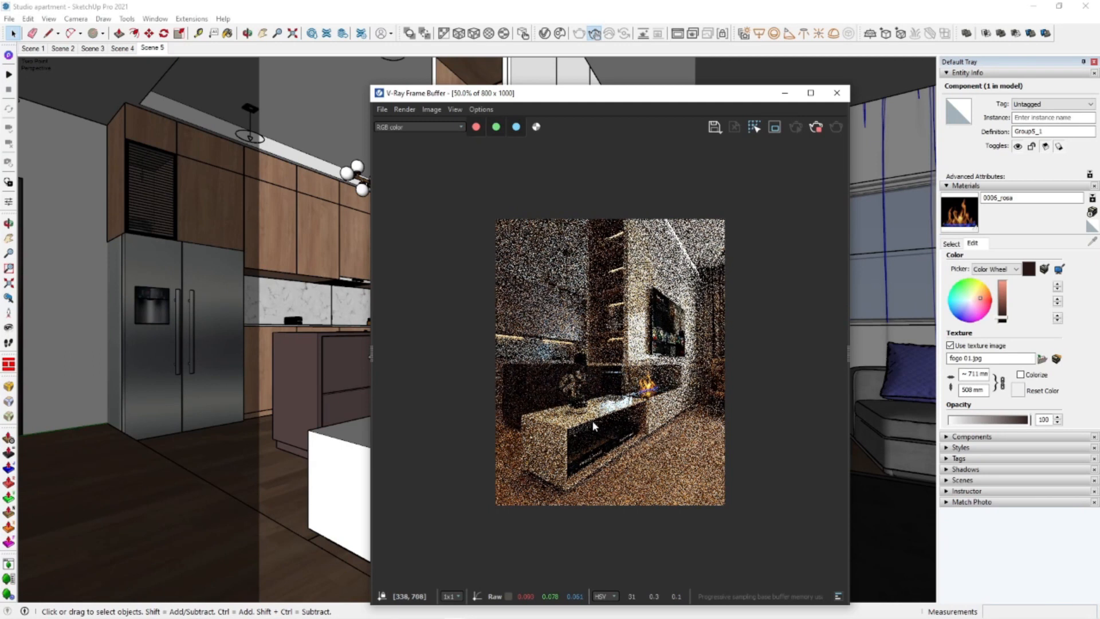
Inspect the fireplace flame and TV unit up close in the new interactive render
scroll(592, 432, up, 2)
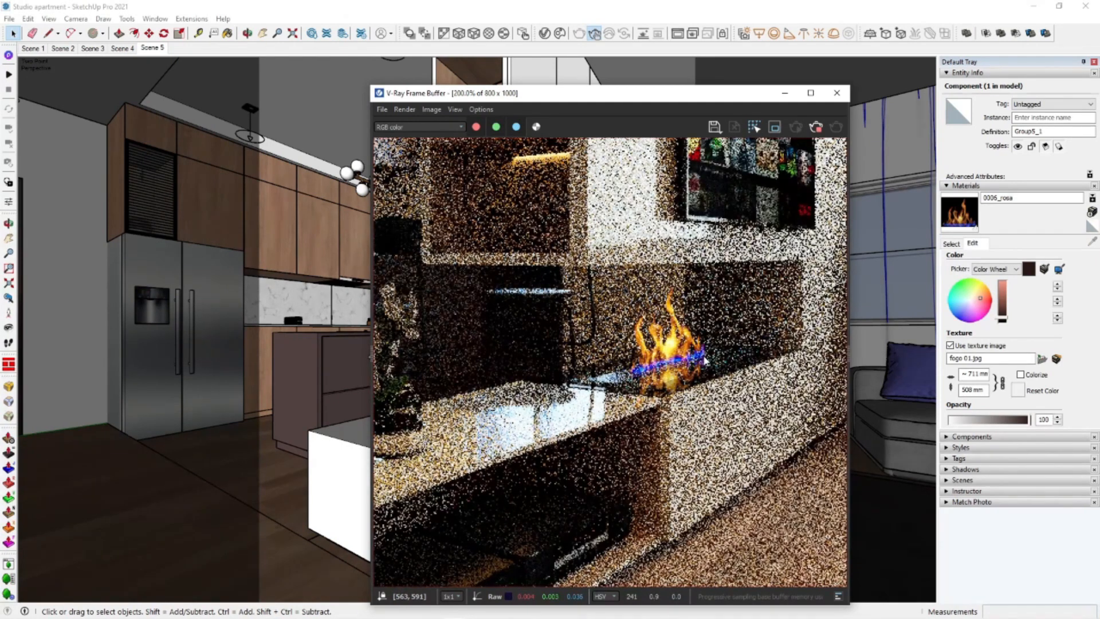
scroll(705, 360, down, 1)
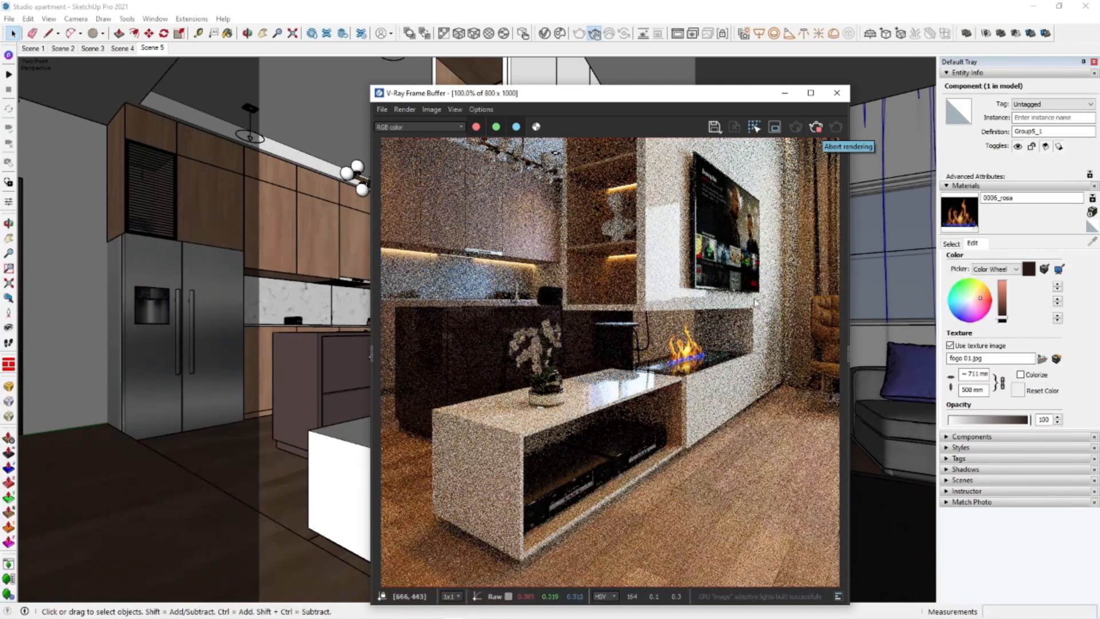
scroll(668, 332, up, 1)
scroll(668, 372, down, 1)
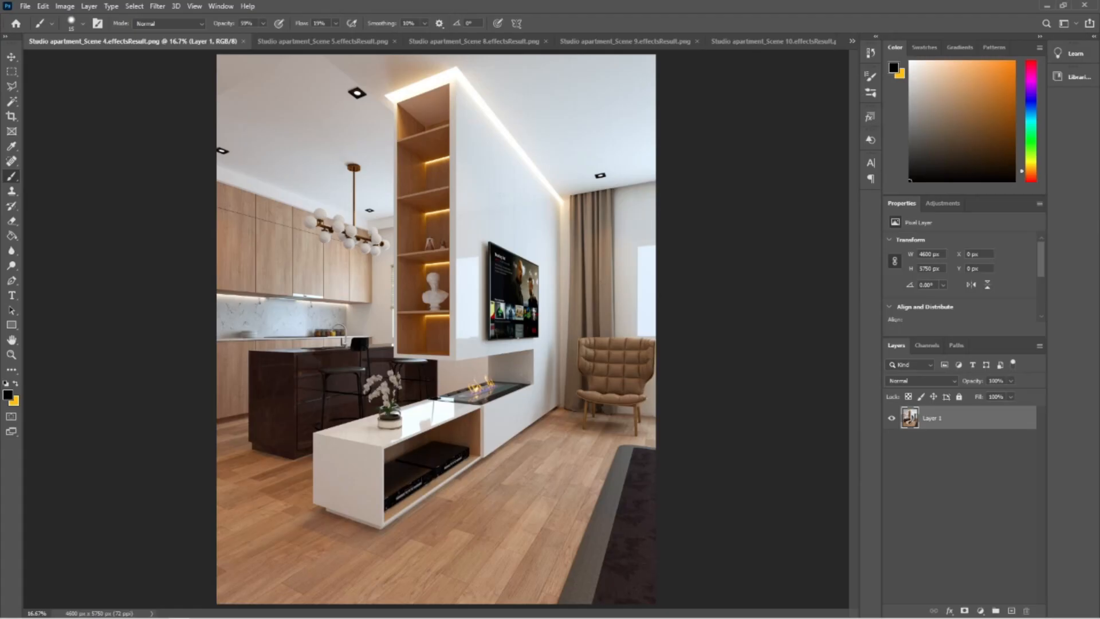
Switch to Photoshop, review the open apartment renders from Scene 5 to Scene 14 and the wide view, and return to Scene 4
click(307, 45)
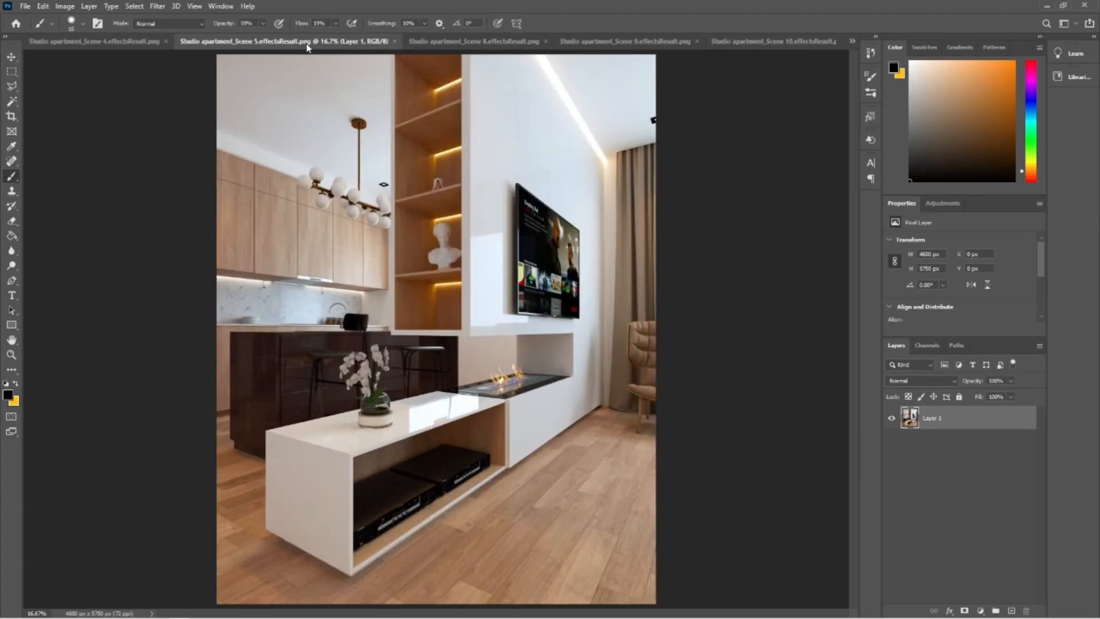
click(451, 44)
click(596, 45)
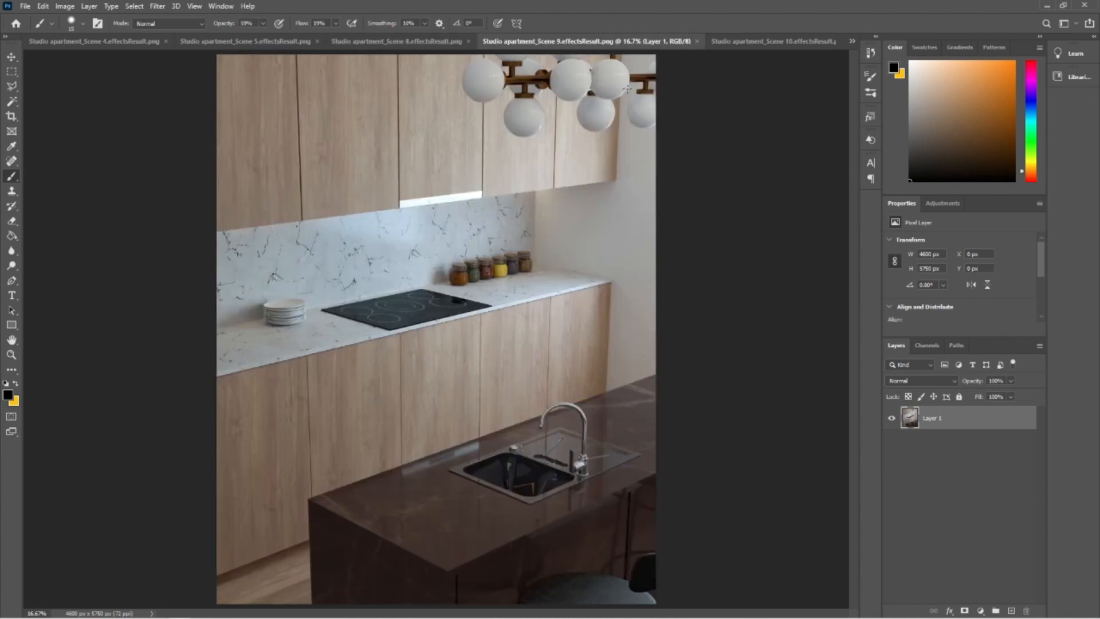
click(753, 43)
click(852, 41)
click(945, 108)
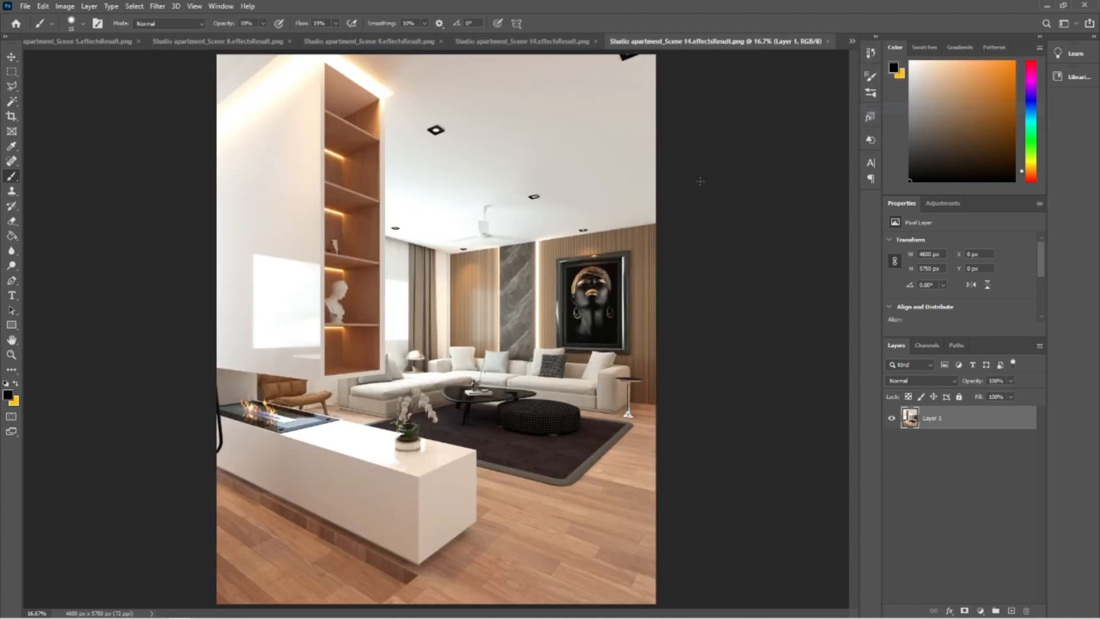
click(852, 41)
click(930, 120)
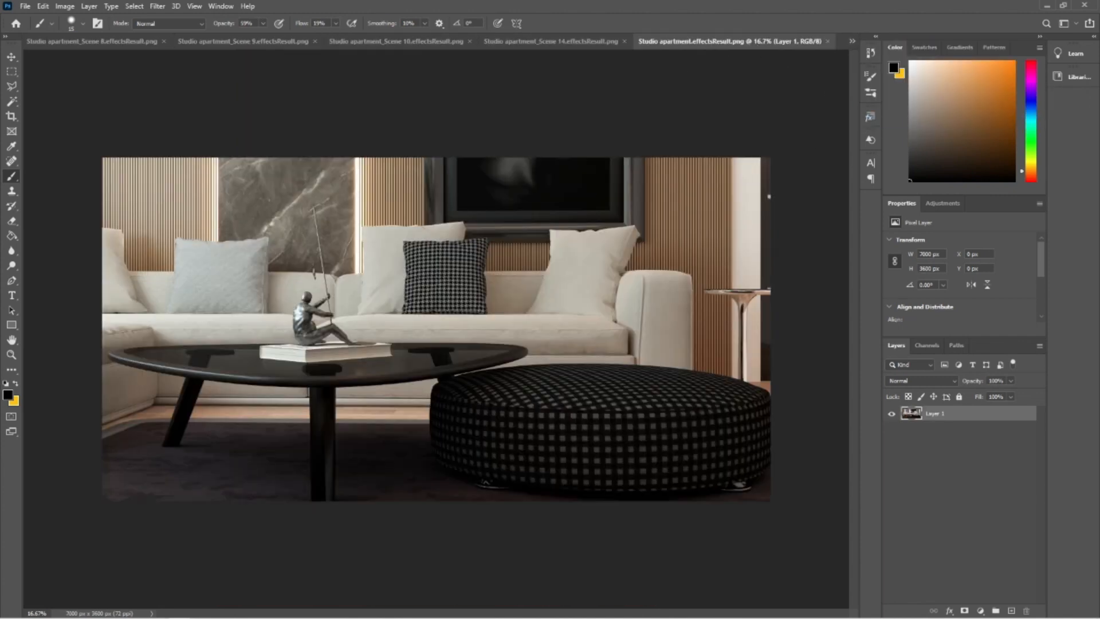
click(852, 41)
click(905, 40)
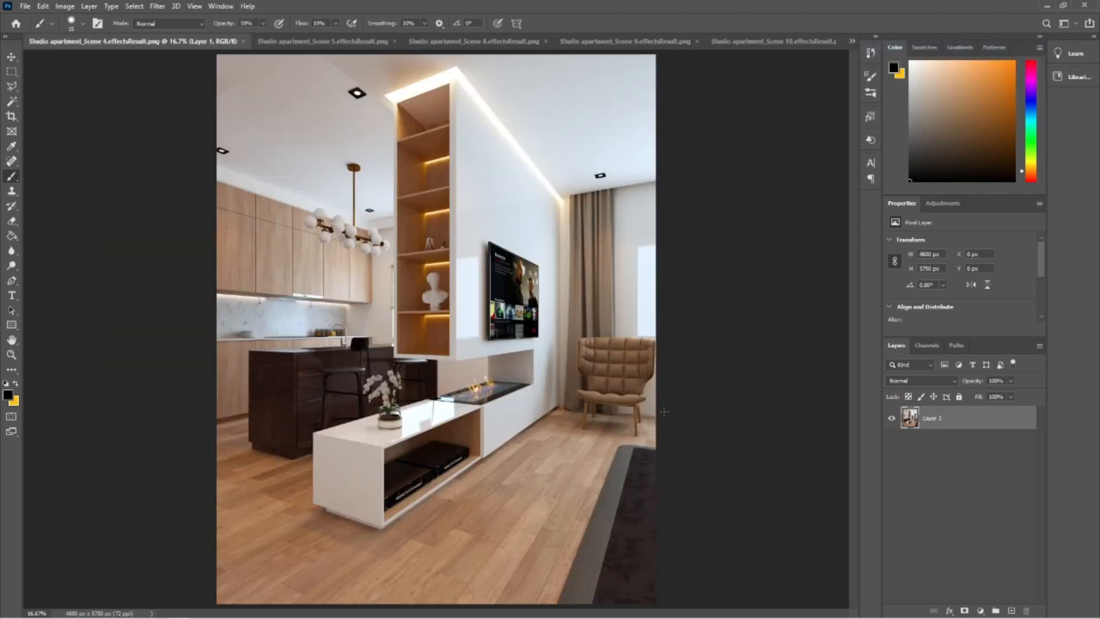
Duplicate Layer 1 of the Scene 4 render
right_click(977, 423)
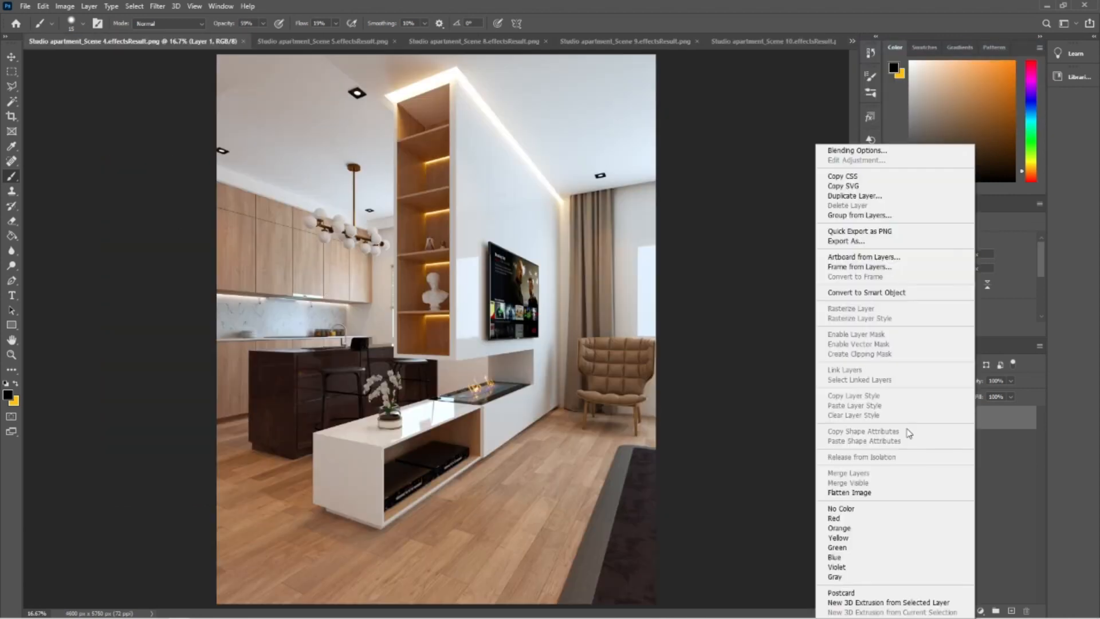
click(854, 195)
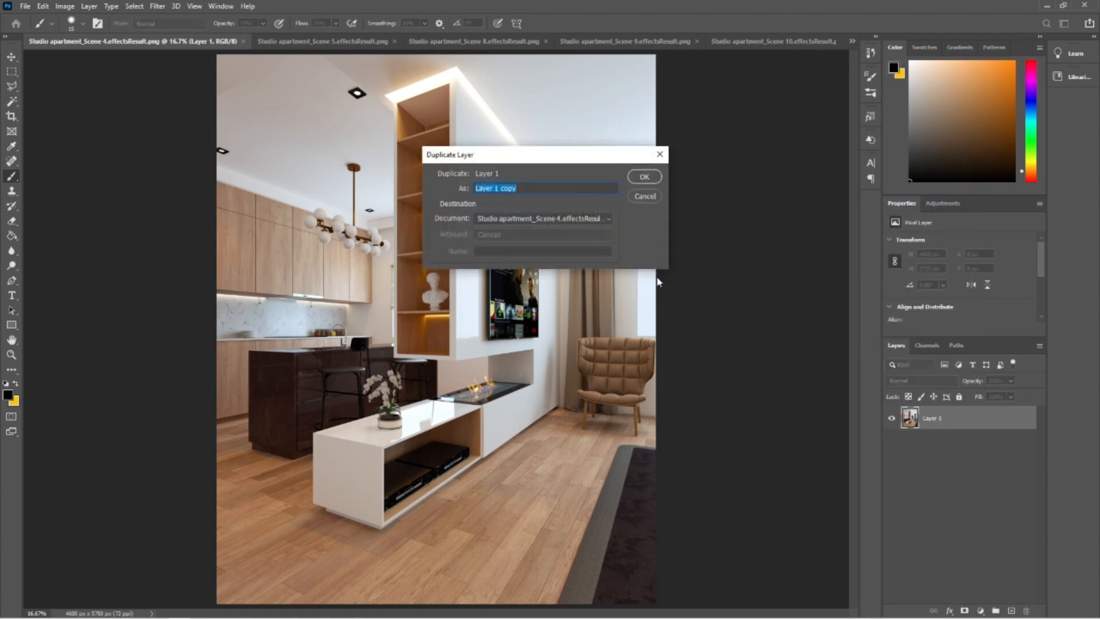
click(661, 154)
key(ctrl+j)
Open the Camera Raw filter on the layer copy, apply the Bright preset, and set Highlights to -14 and Shadows to +38
click(158, 6)
click(196, 74)
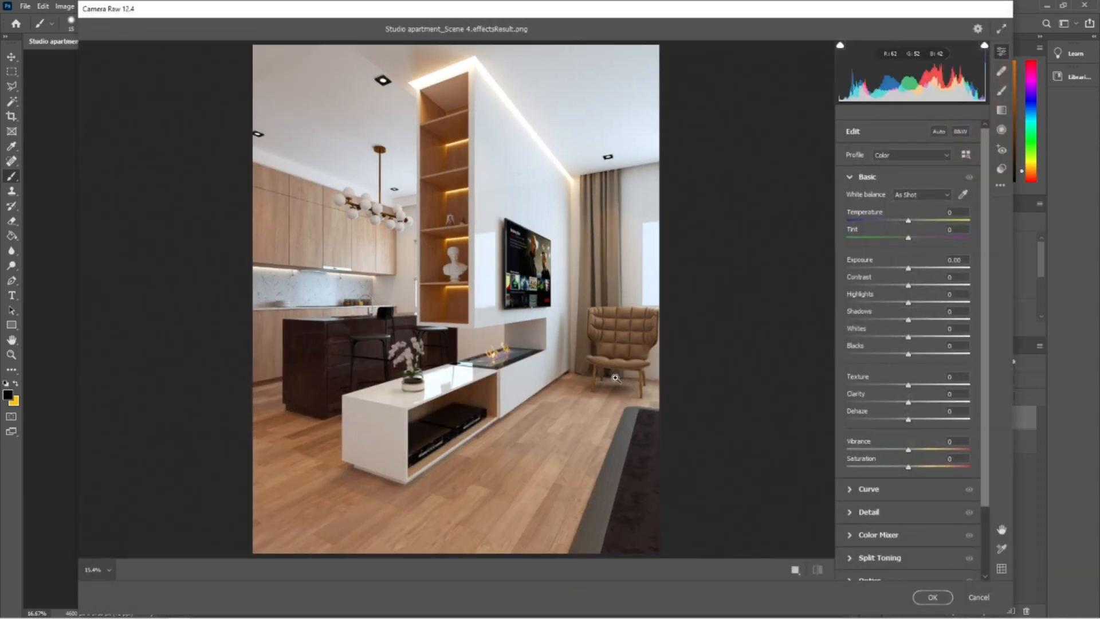
drag(981, 196, 985, 153)
click(1001, 169)
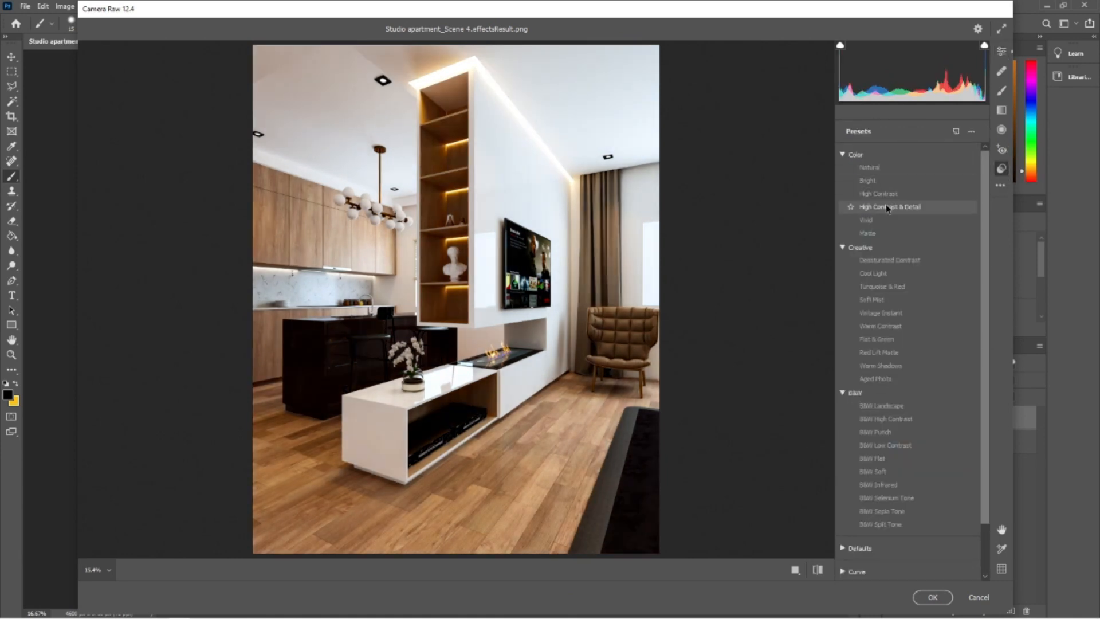
click(887, 181)
click(1002, 51)
drag(923, 290, 932, 323)
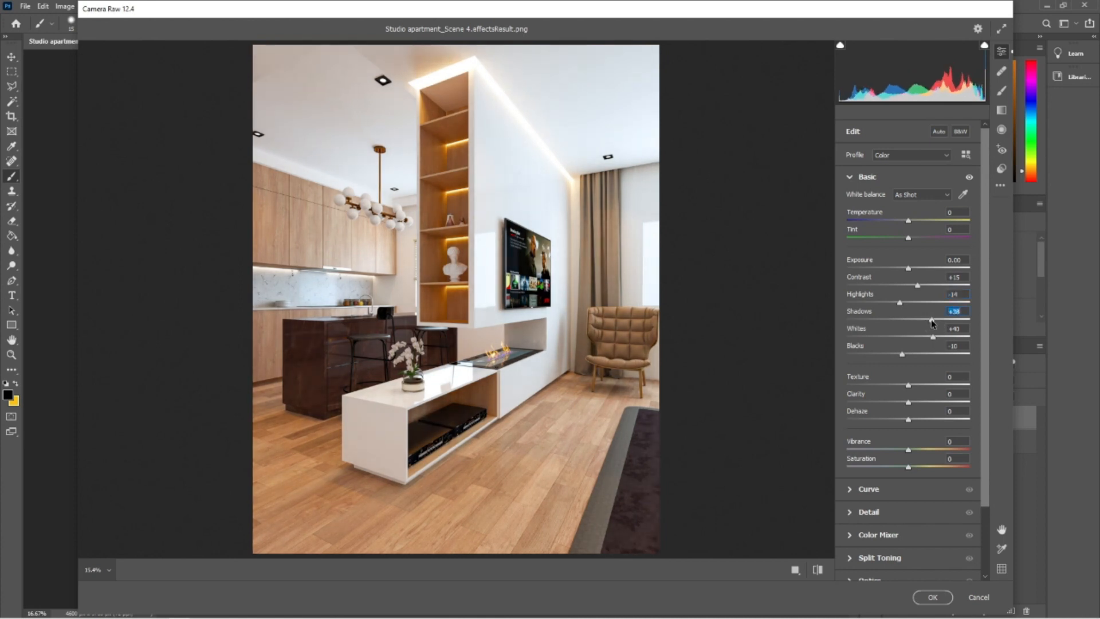
Set Vibrance to +39, Saturation to -9 and Clarity to +7
drag(909, 450, 905, 472)
click(908, 467)
drag(909, 403, 910, 402)
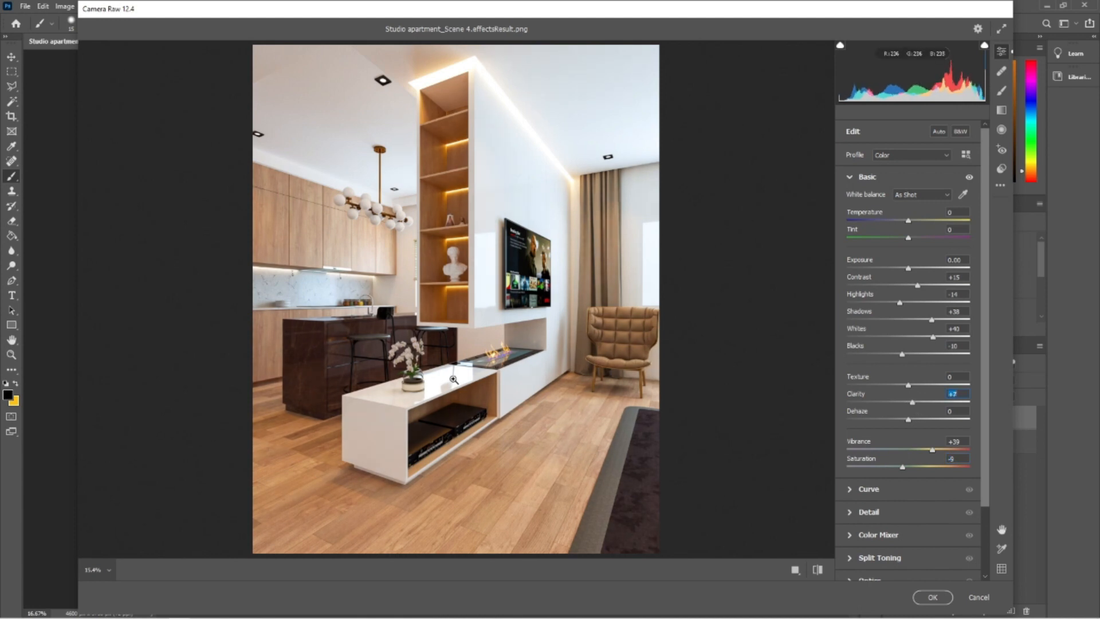
Inspect the adjusted render up close around the shelves, TV wall, armchair, rug and floor
click(370, 330)
click(510, 247)
click(459, 267)
click(491, 293)
click(488, 283)
click(498, 274)
click(614, 336)
click(613, 308)
click(648, 501)
click(647, 501)
click(644, 420)
click(551, 390)
click(546, 381)
click(488, 416)
click(515, 253)
Set Texture to +7, apply the Camera Raw edits and compare the layer copy with the original render
drag(909, 221, 911, 225)
double_click(910, 222)
drag(909, 385, 917, 391)
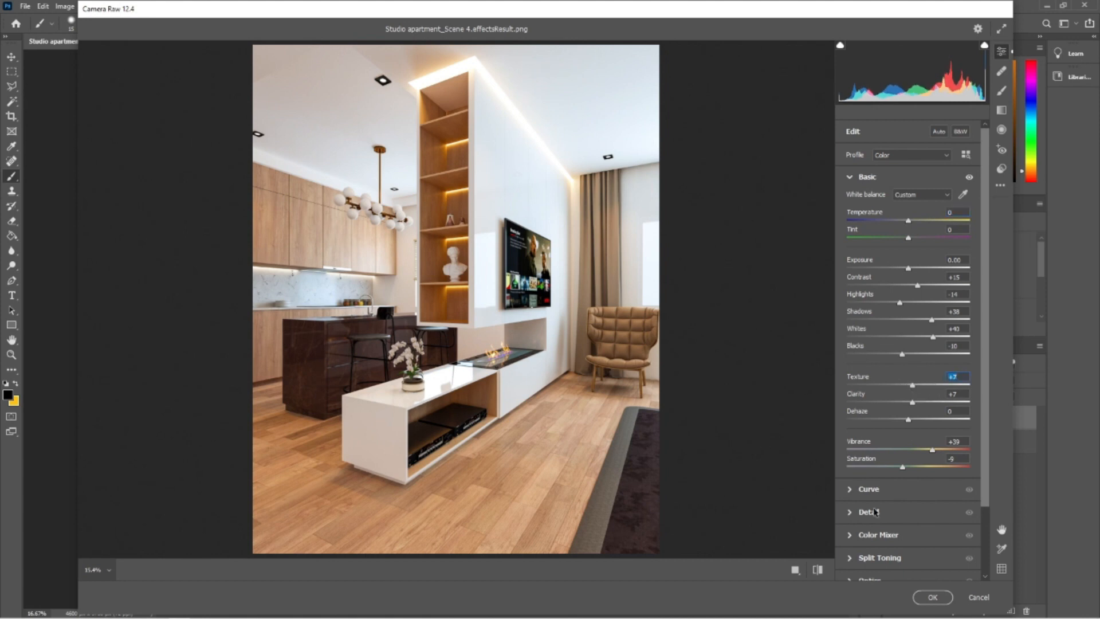
mouse_move(903, 471)
mouse_down()
mouse_move(893, 471)
mouse_move(906, 472)
mouse_up()
click(933, 597)
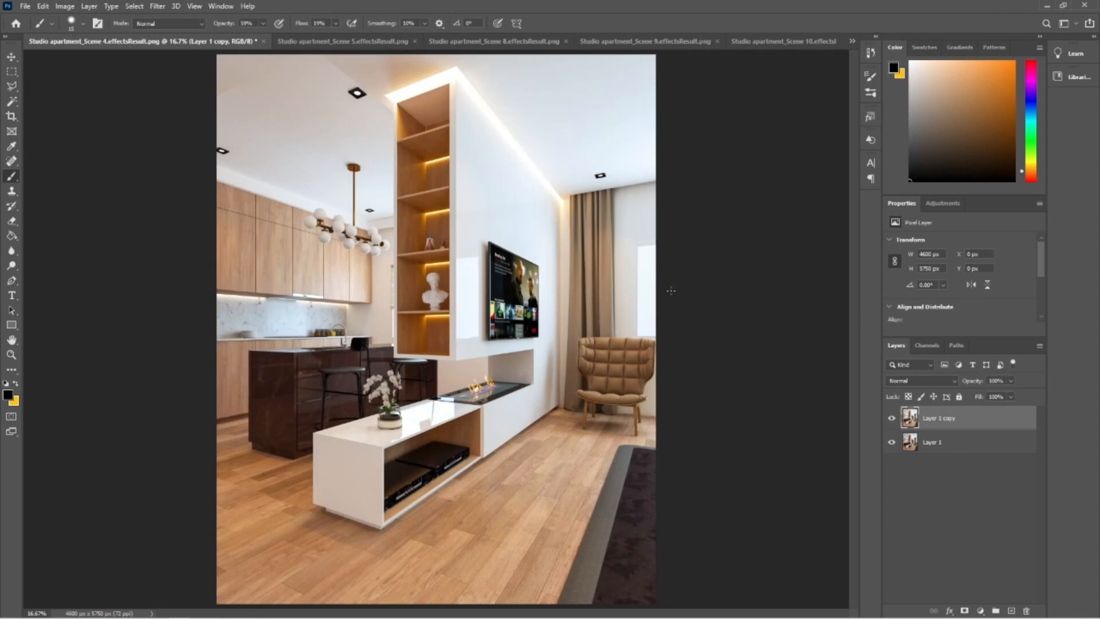
click(892, 418)
click(891, 418)
click(892, 418)
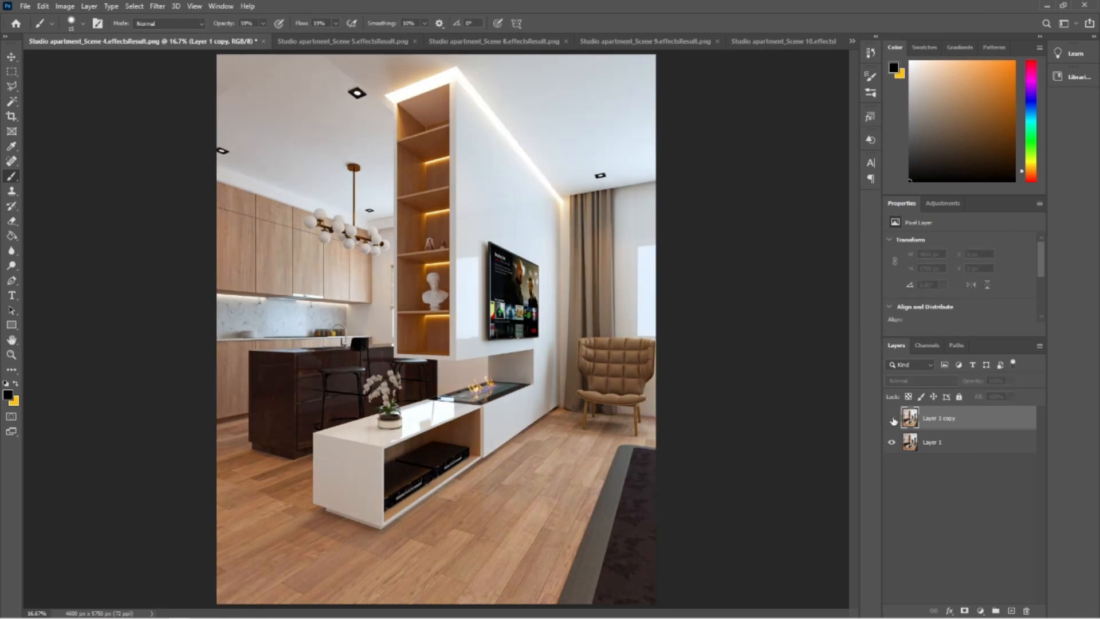
click(892, 419)
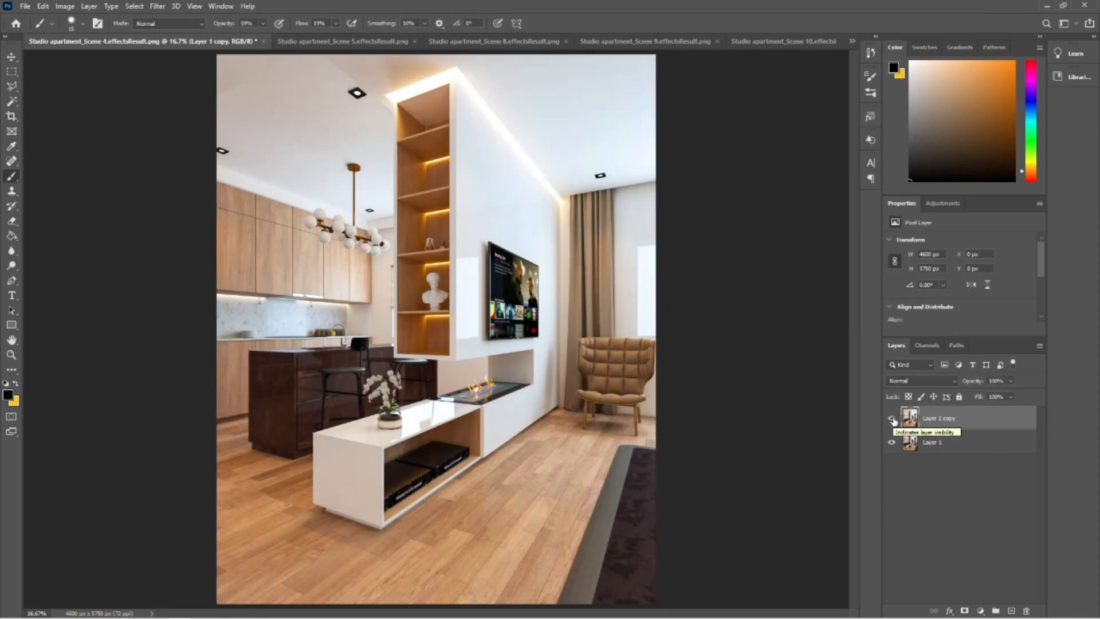
Create a new layer and try the 700 px brush with the yellow foreground colour on the wall beside the armchair
click(1012, 611)
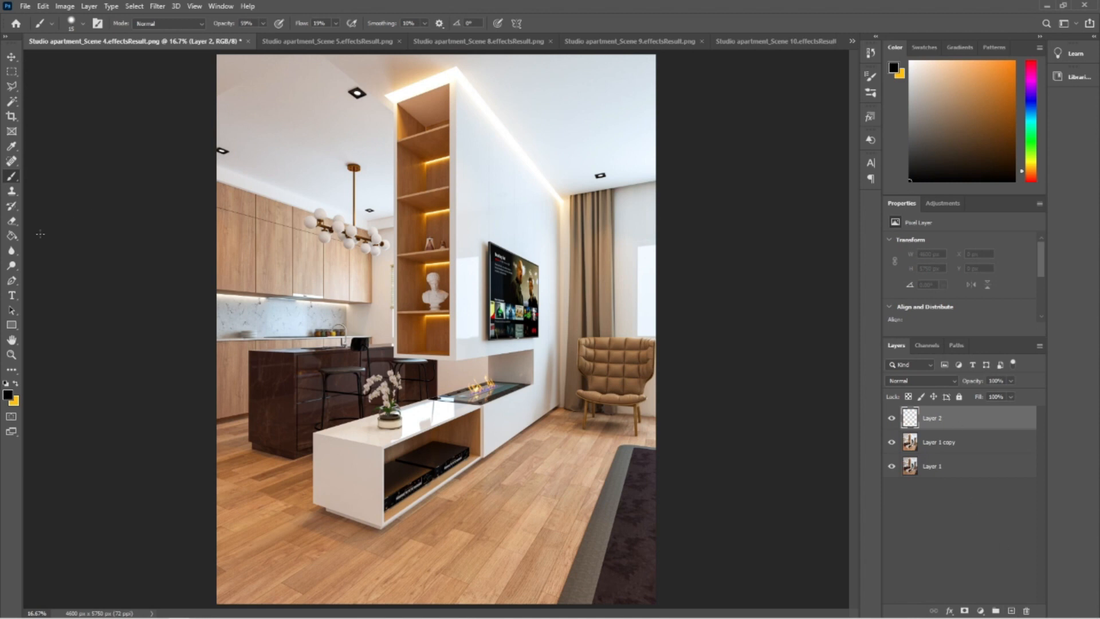
click(16, 384)
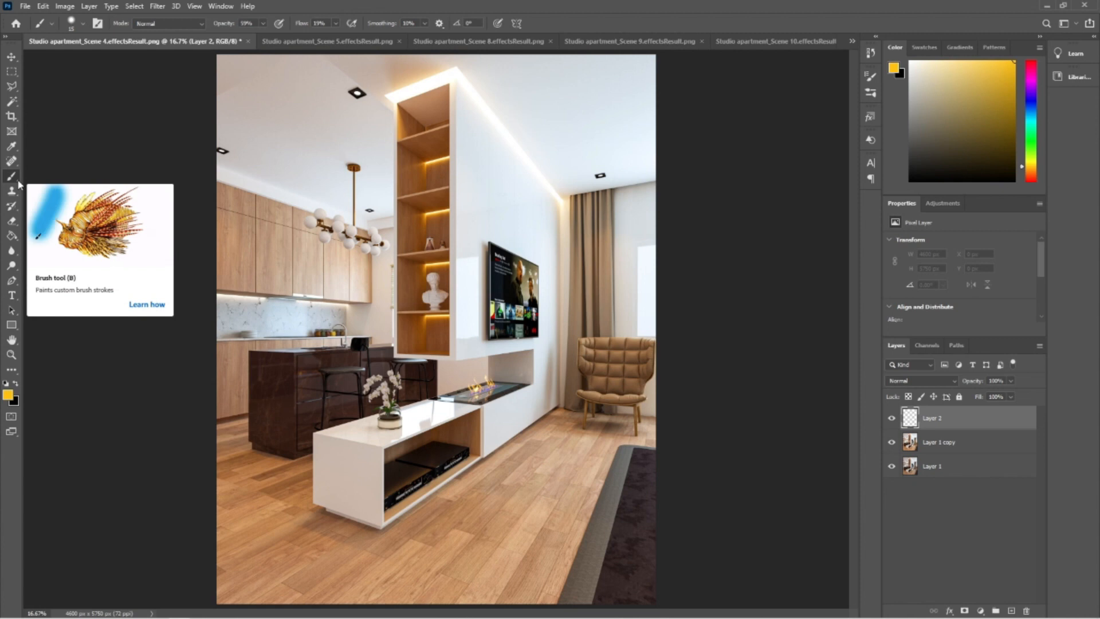
click(84, 26)
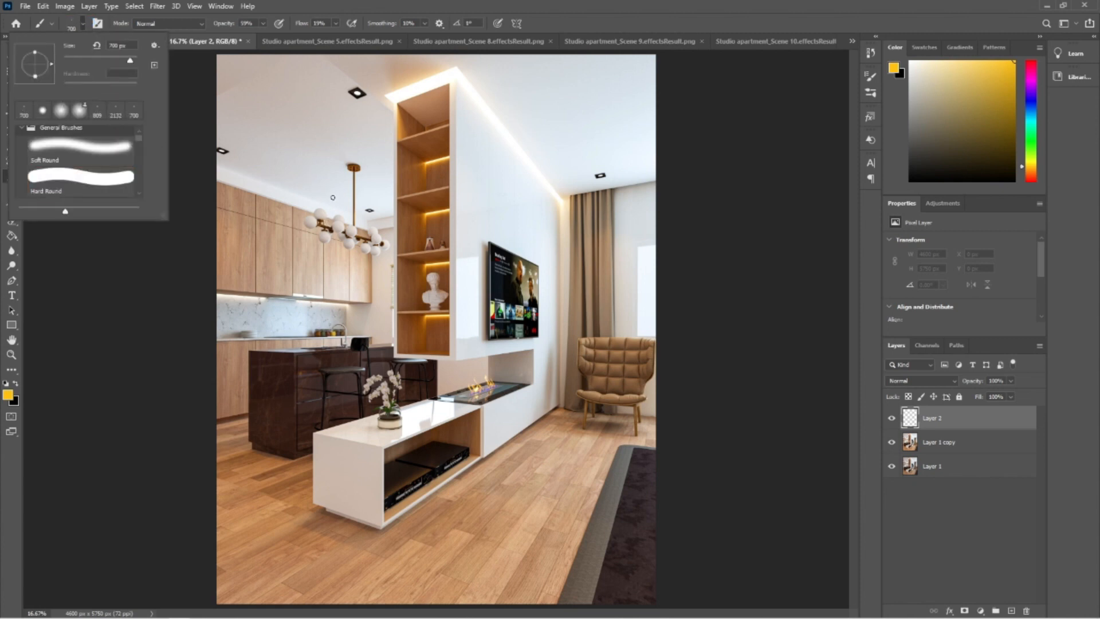
click(577, 371)
key(ctrl+z)
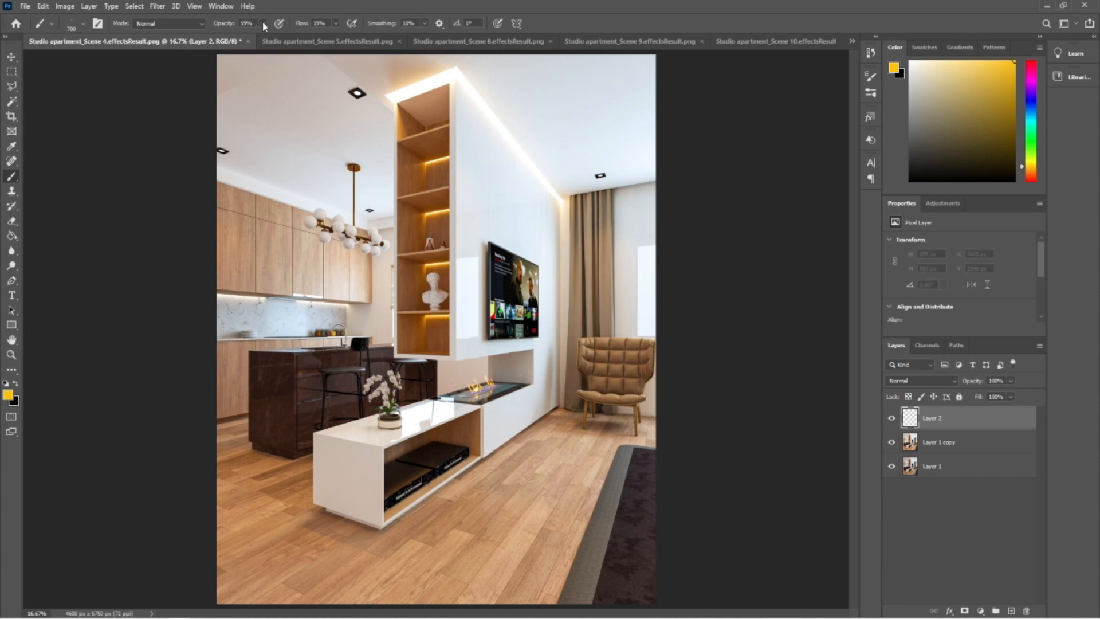
click(572, 381)
key(ctrl+z)
drag(572, 376, 572, 393)
key(ctrl+z)
Try the 5000 px brush in yellow on the wall beside the armchair
click(83, 23)
drag(135, 144, 141, 188)
click(73, 183)
click(571, 383)
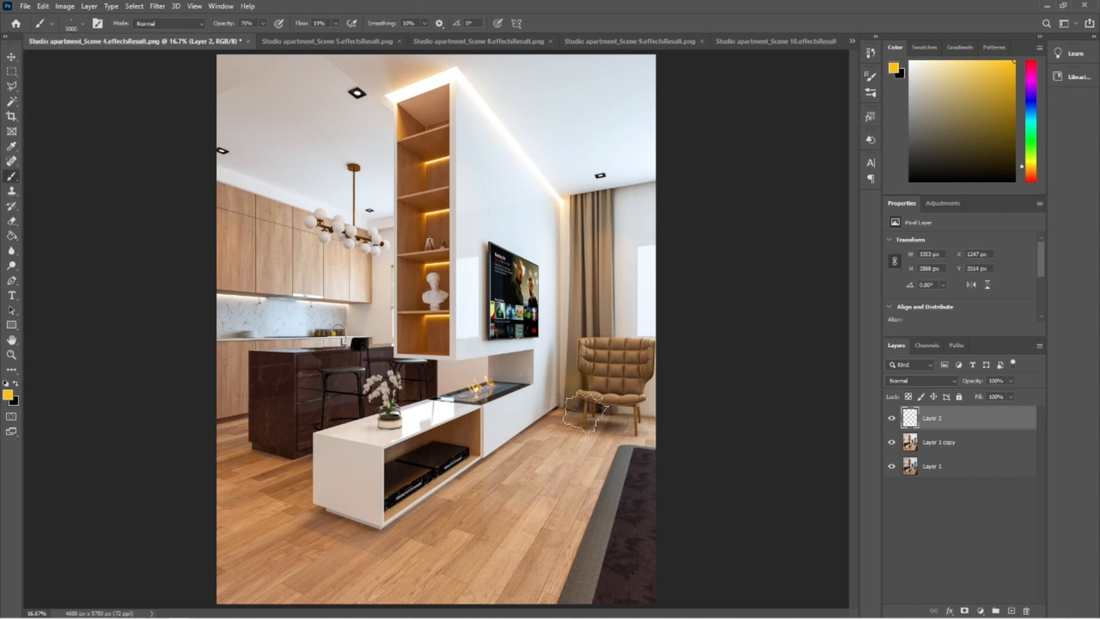
key(ctrl+z)
Set the foreground colour to white, shrink the brush and test it on the wall beside the armchair
click(910, 61)
click(580, 365)
key(ctrl+z)
key(bracketleft)
key(bracketleft)
key(bracketleft)
key(bracketleft)
key(bracketleft)
key(bracketleft)
key(bracketleft)
key(bracketleft)
key(bracketleft)
key(bracketleft)
key(bracketleft)
key(bracketleft)
key(bracketleft)
key(bracketleft)
key(bracketleft)
key(bracketleft)
key(bracketleft)
key(bracketleft)
key(bracketleft)
key(bracketleft)
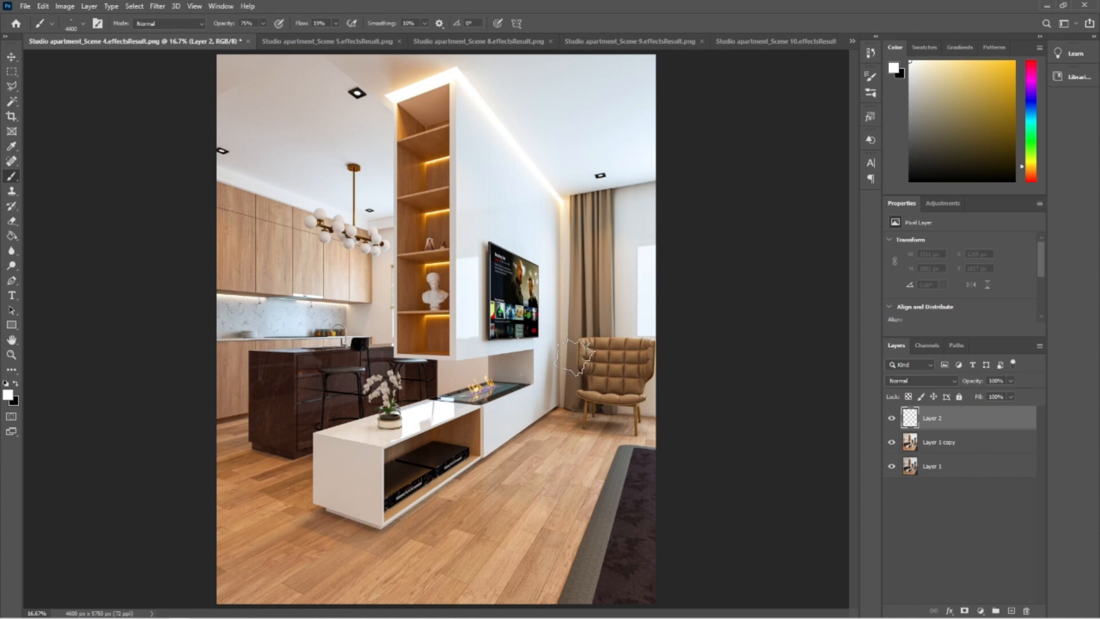
click(574, 383)
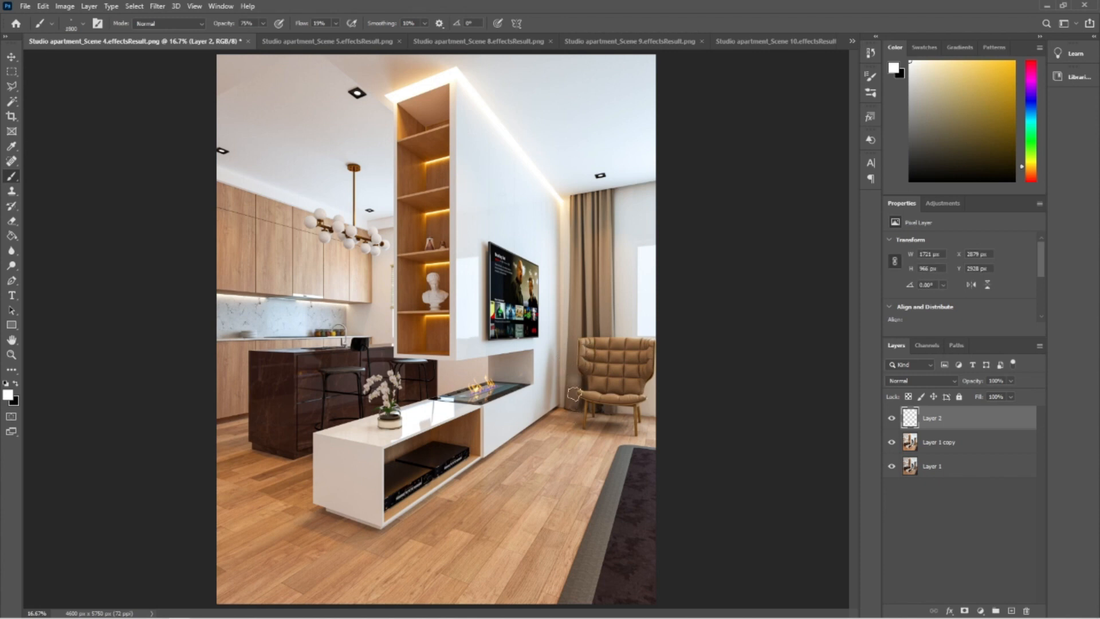
key(ctrl+z)
Raise the brush flow to 84% and test the brush strength on the wall beside the armchair
click(336, 23)
drag(334, 36, 351, 37)
click(573, 387)
click(335, 23)
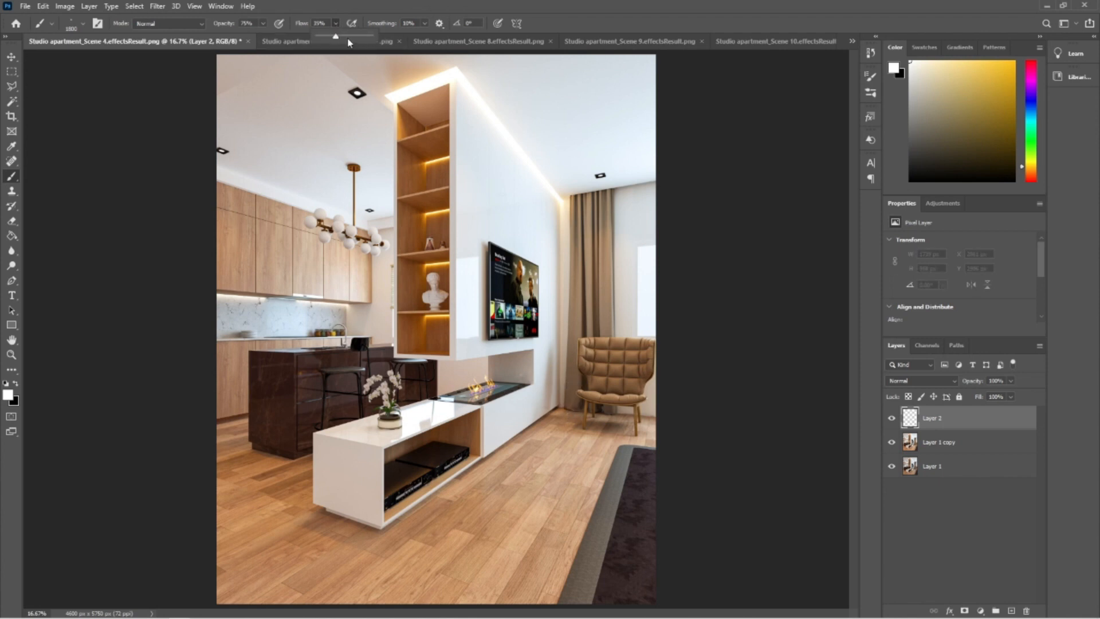
click(571, 380)
key(ctrl+z)
click(353, 36)
click(574, 379)
key(ctrl+z)
Choose the 700 px brush preset, enlarge it to 1100 px and paint white glows on the four ceiling spotlights
click(83, 25)
scroll(84, 159, up, 1)
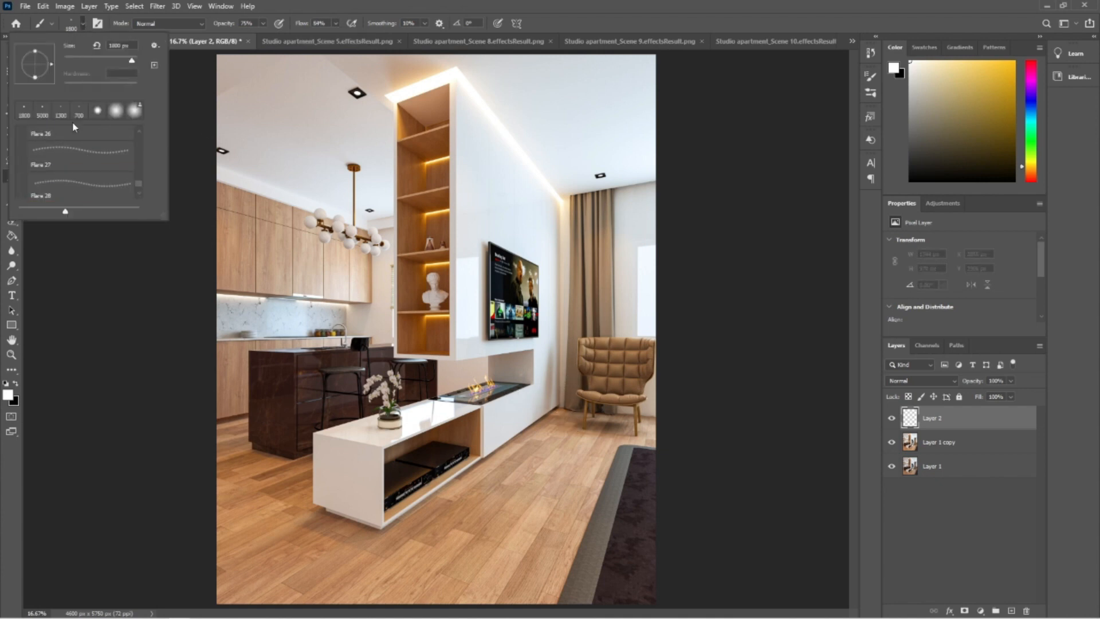
click(79, 114)
click(570, 385)
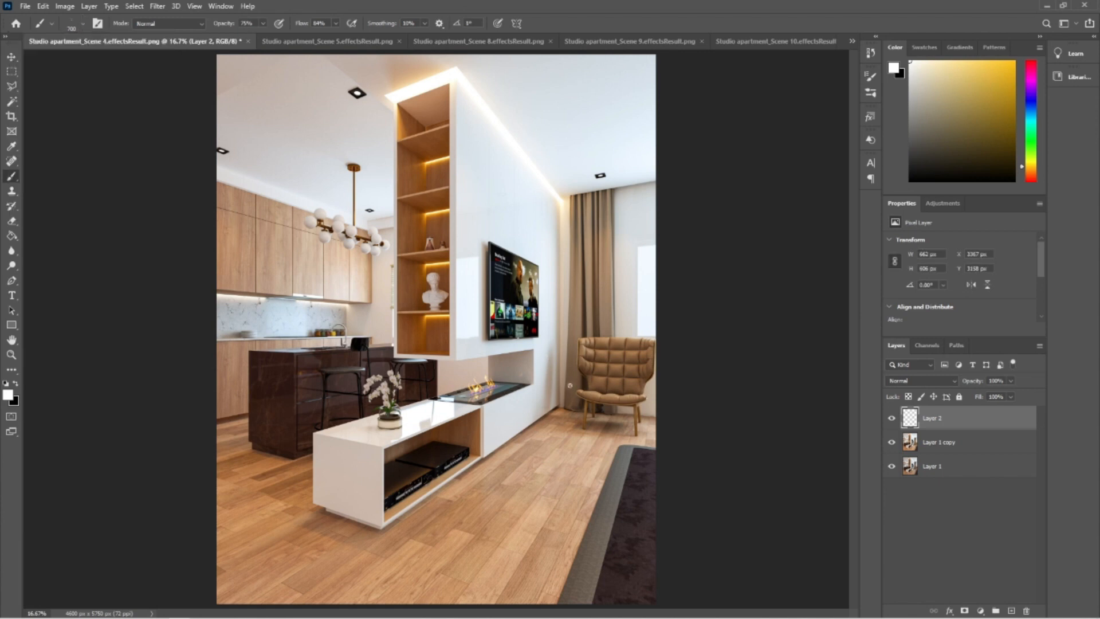
key(bracketright)
key(bracketright)
key(bracketright)
key(bracketright)
click(357, 93)
click(600, 175)
click(222, 152)
click(369, 211)
Switch to File Explorer to view the Rendering folder and return to Photoshop
click(176, 608)
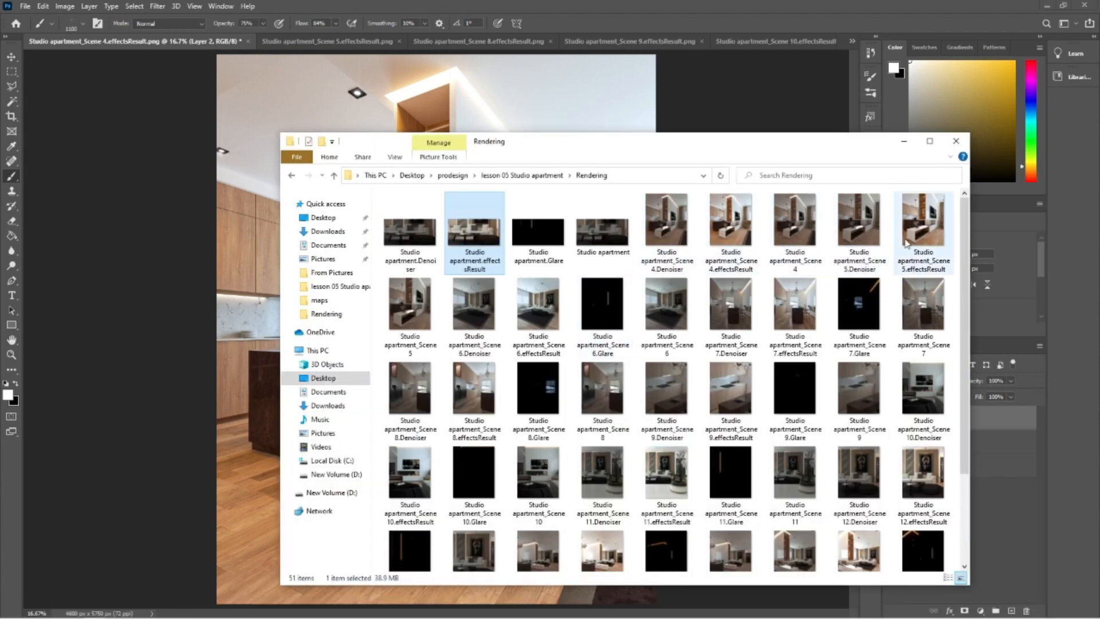
click(642, 127)
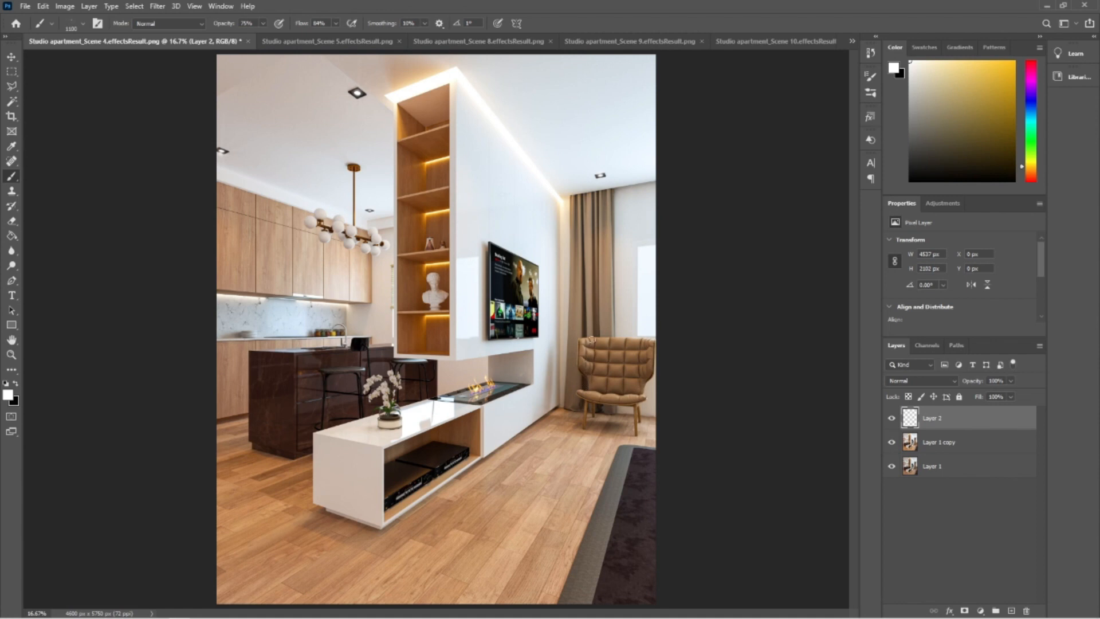
Add a Curves adjustment layer with the Medium Contrast (RGB) preset and lower its opacity to 53%
alt+scroll(580, 317, down, 1)
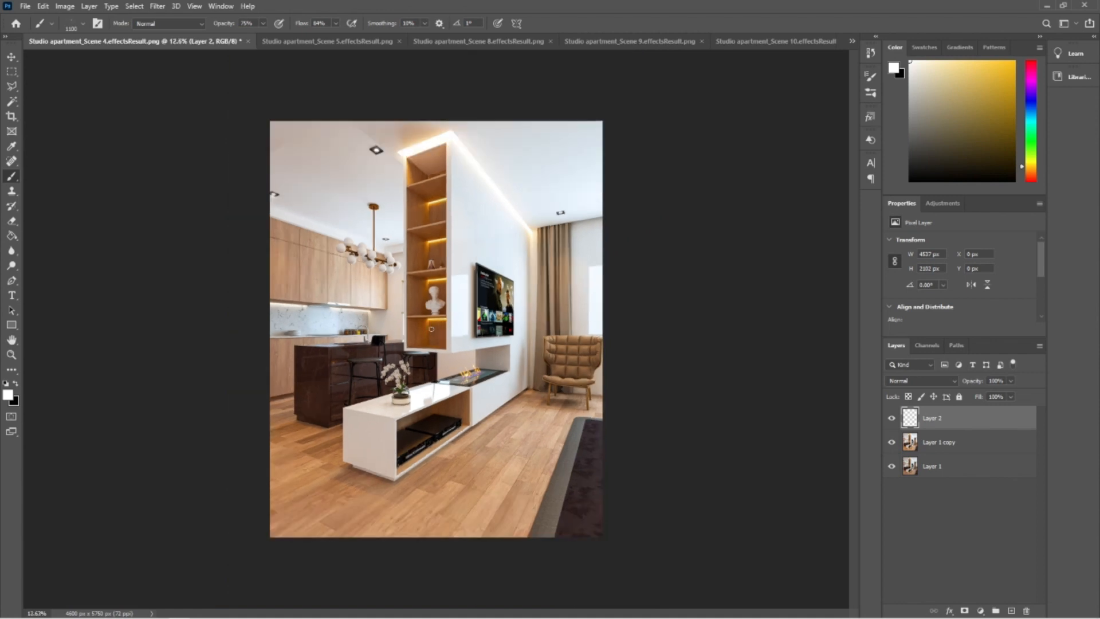
click(943, 203)
click(944, 229)
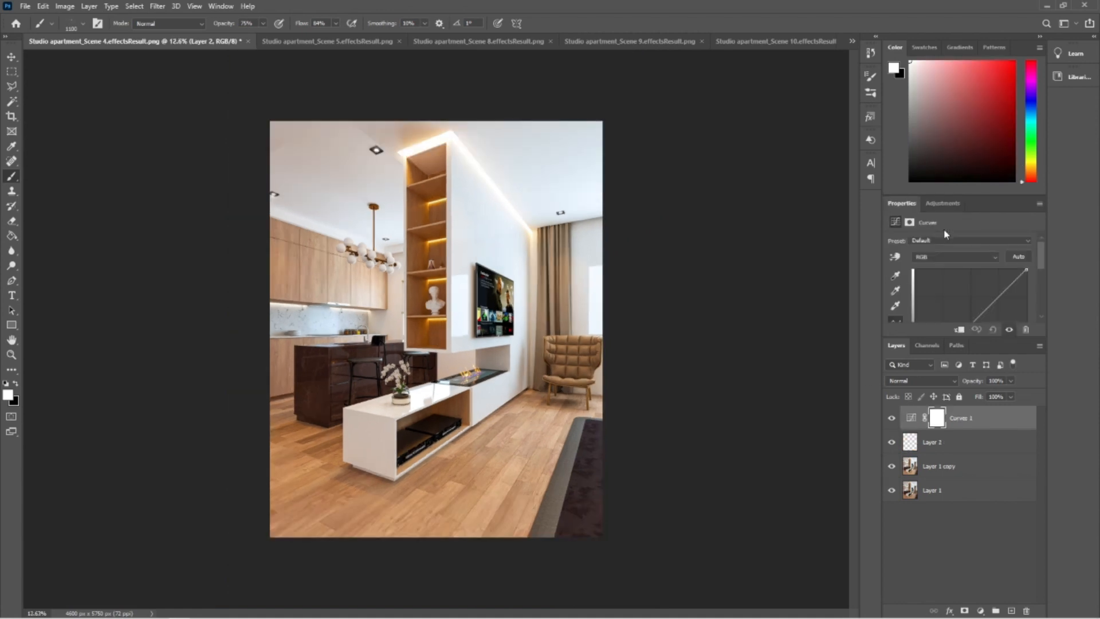
click(1025, 241)
click(968, 315)
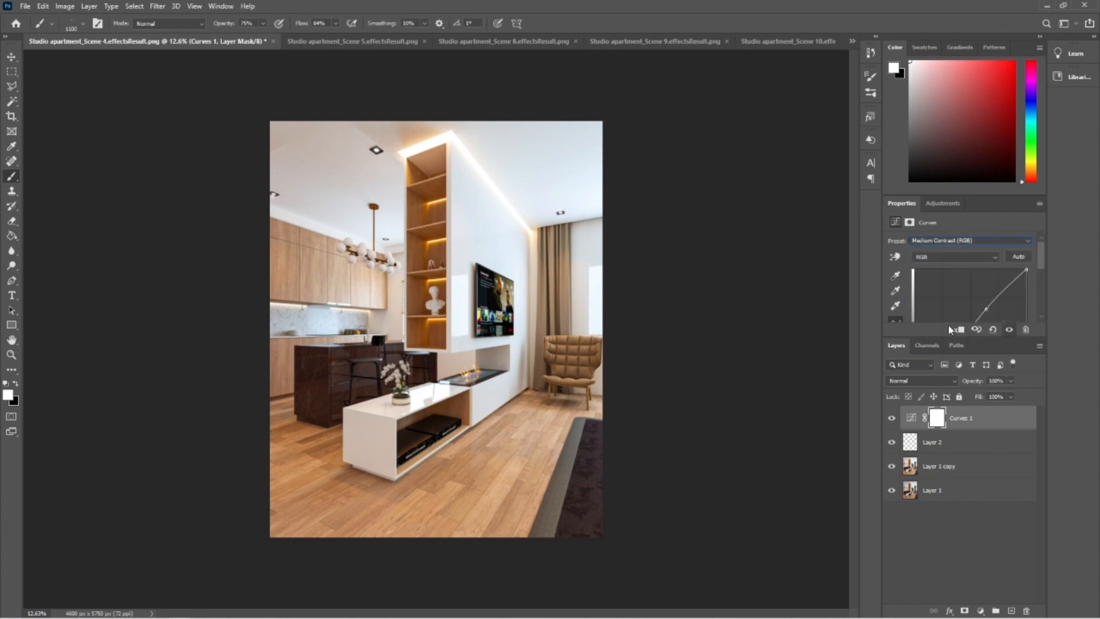
click(1011, 381)
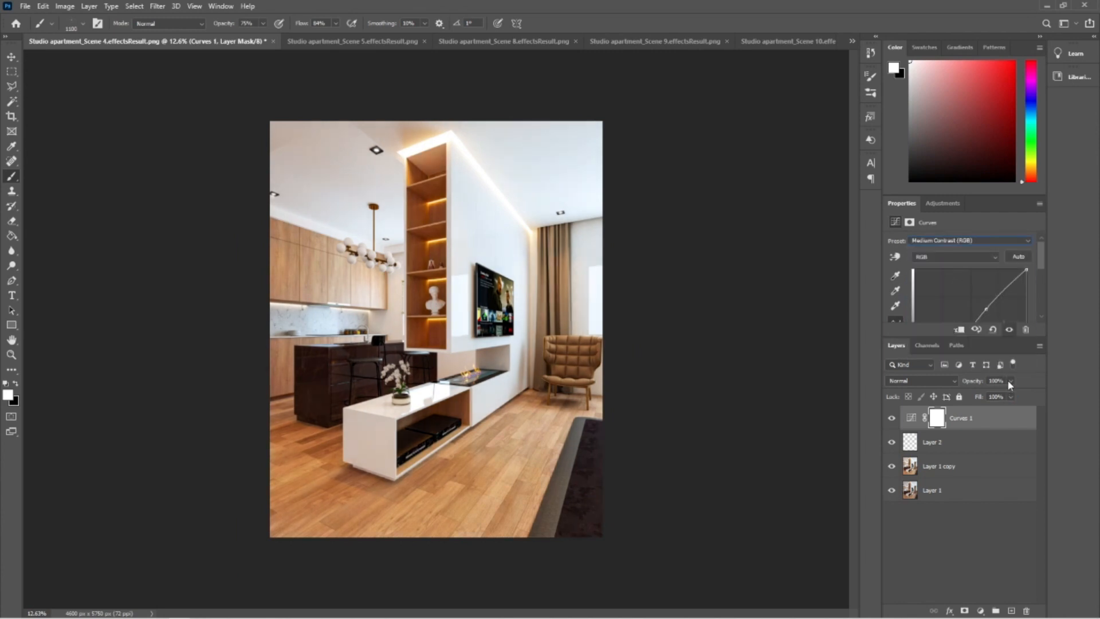
drag(1002, 400, 987, 401)
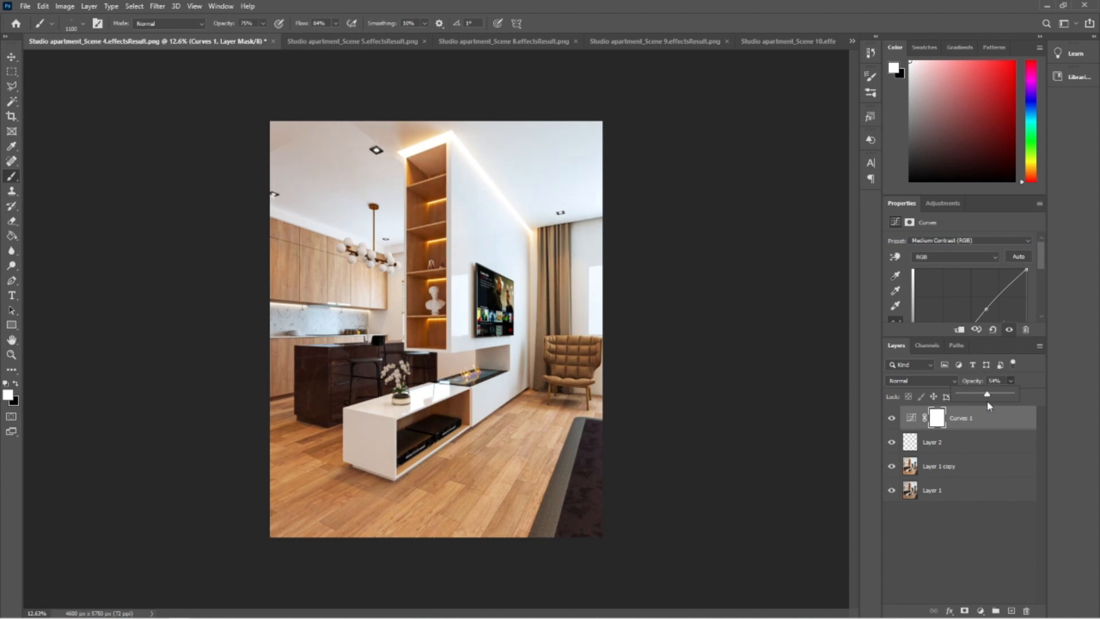
Try an Exposure adjustment layer above Curves 1 and delete it
click(943, 203)
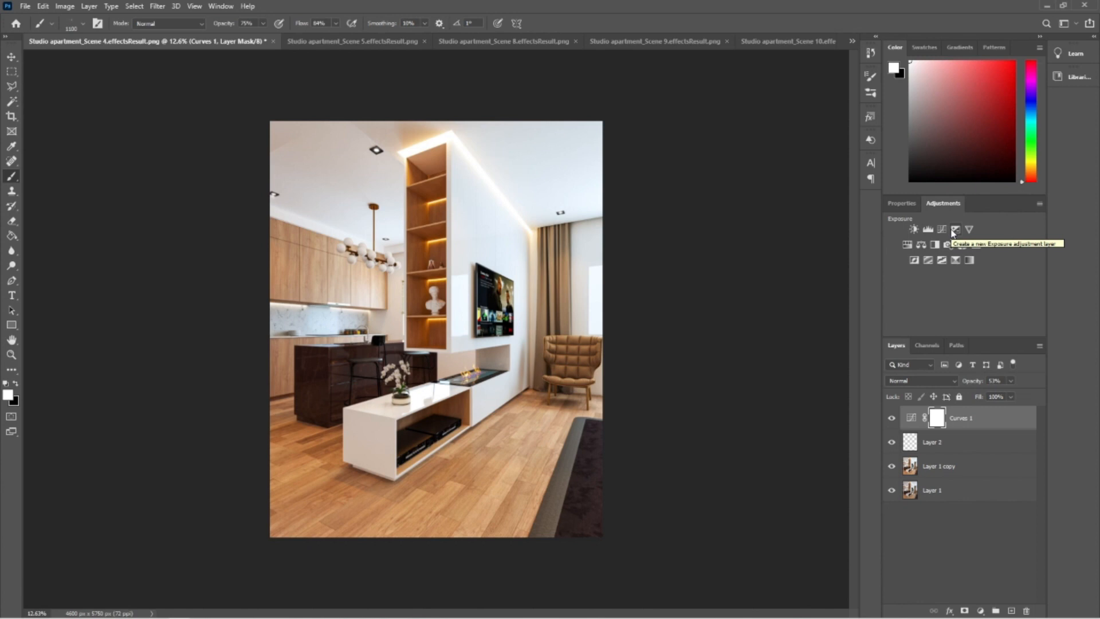
click(955, 230)
mouse_move(960, 271)
mouse_down()
mouse_move(973, 270)
mouse_move(964, 270)
mouse_up()
drag(977, 418, 1026, 609)
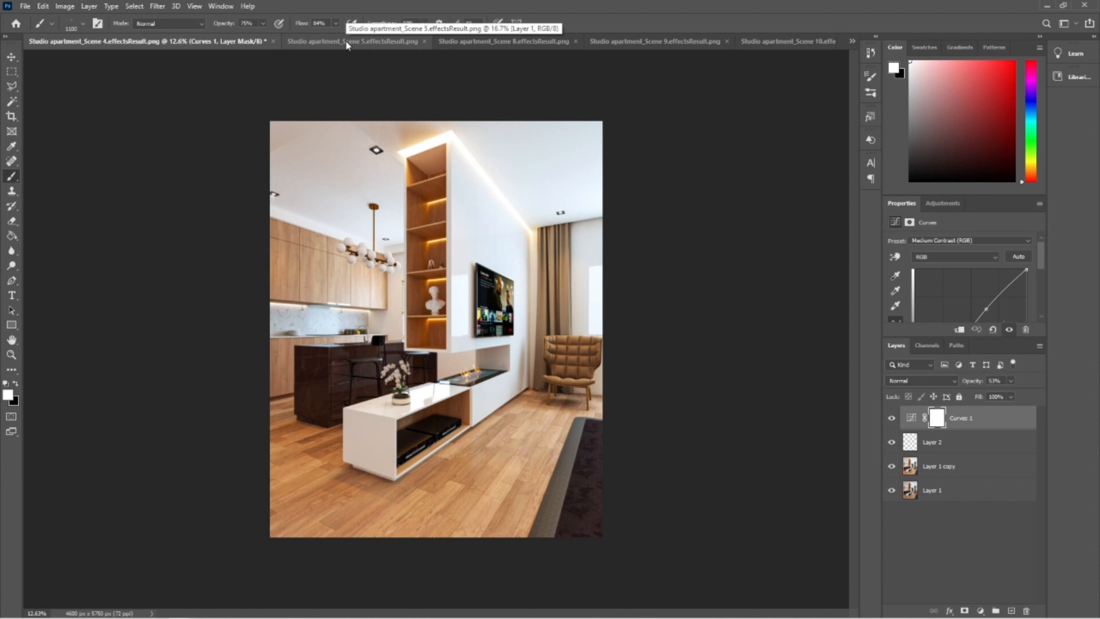
Select Layer 1 and set the canvas width to 5000 px
click(947, 492)
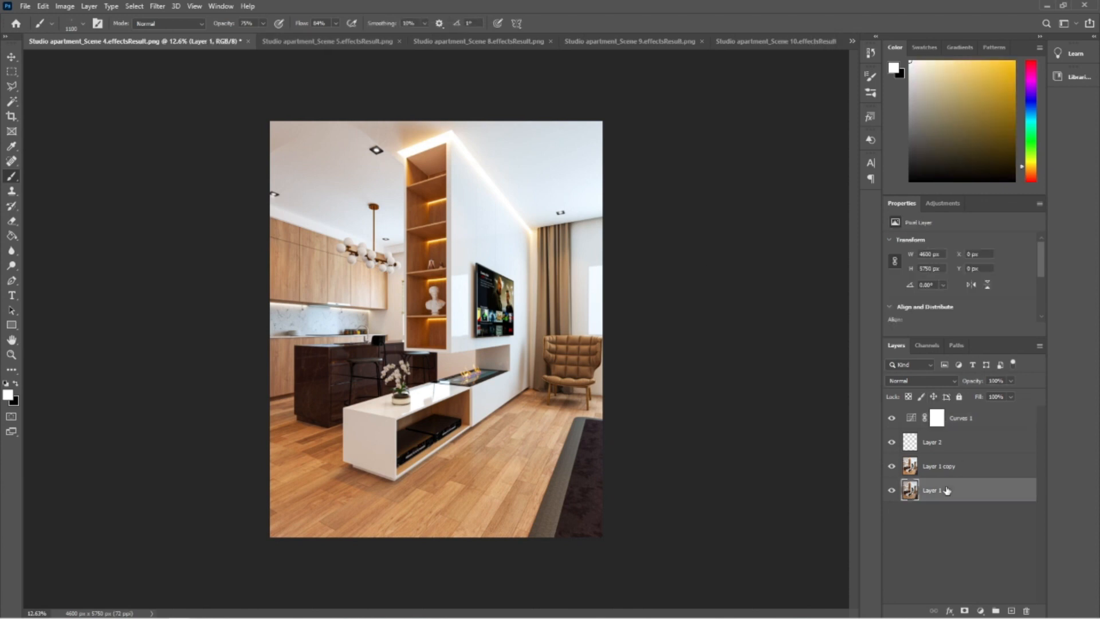
click(68, 6)
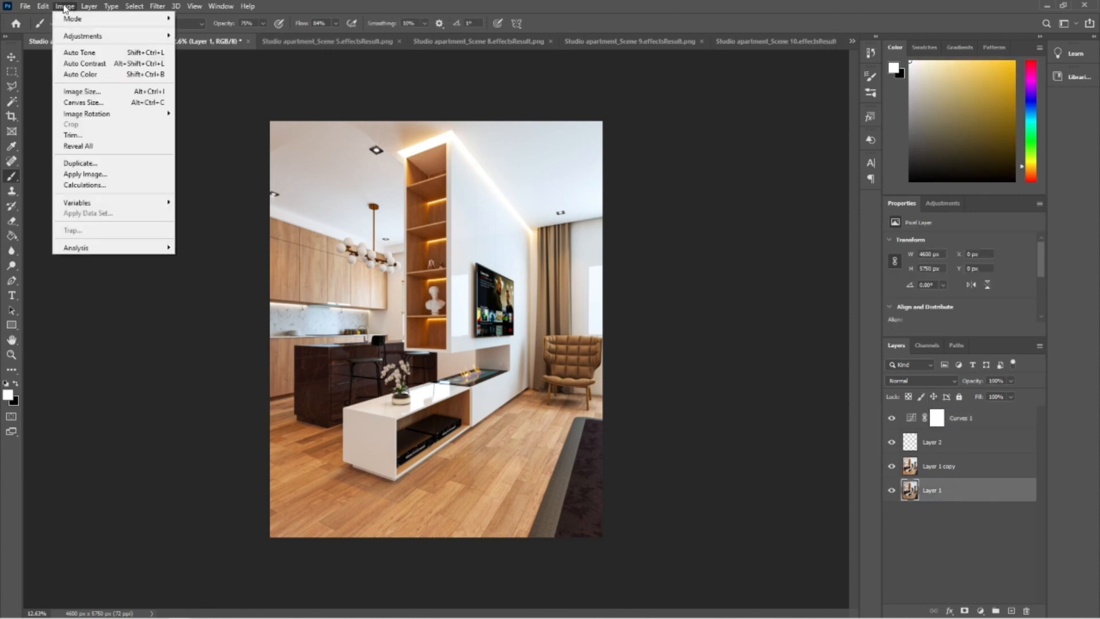
click(83, 102)
click(503, 205)
text(5000)
click(632, 156)
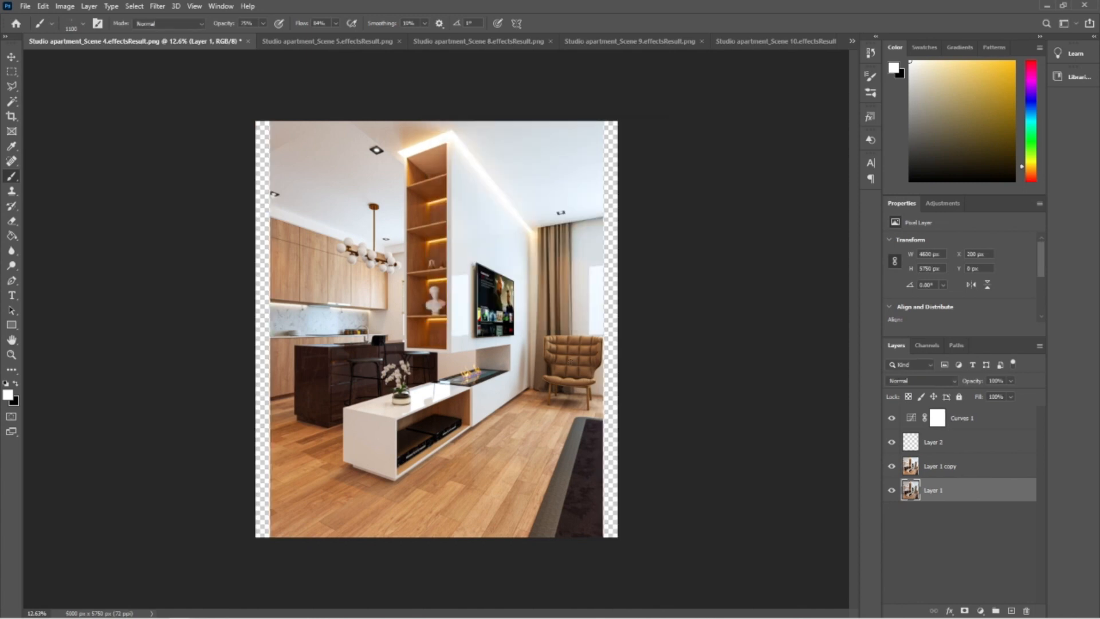
Widen the canvas to 5750 px
click(56, 8)
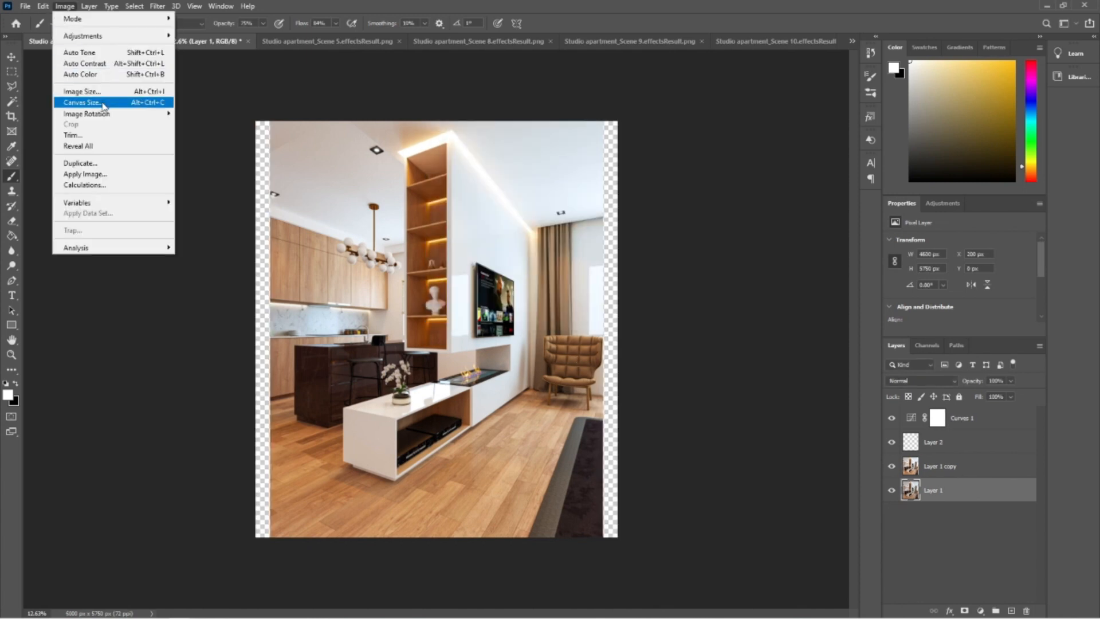
click(86, 105)
text(5750)
key(Return)
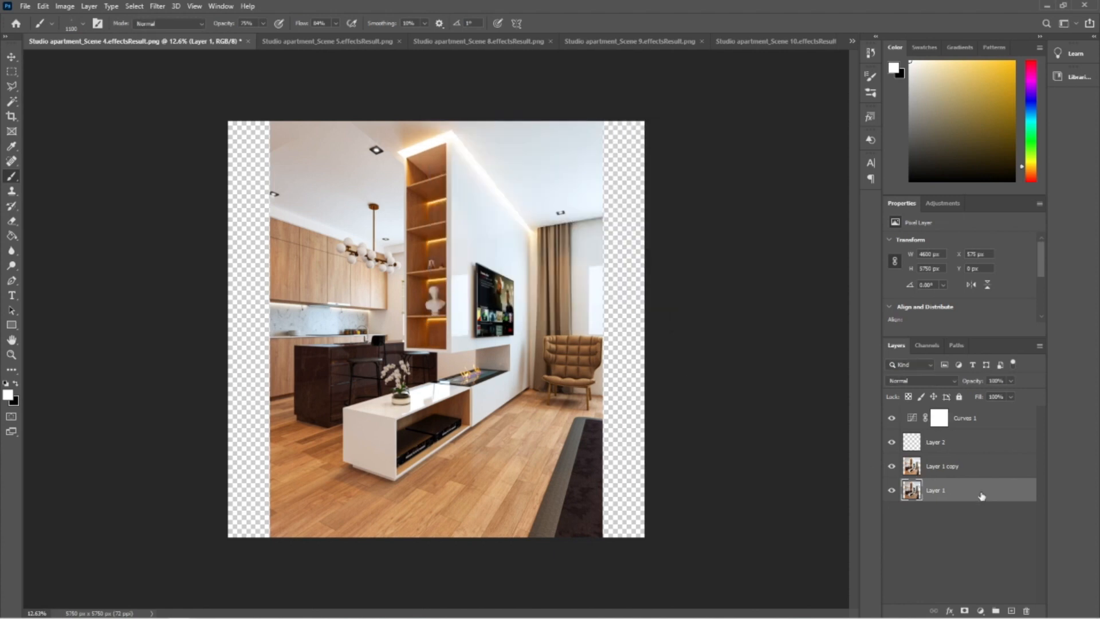
Apply a Gaussian Blur with a radius of 22.2 pixels to Layer 1
click(157, 5)
mouse_move(228, 134)
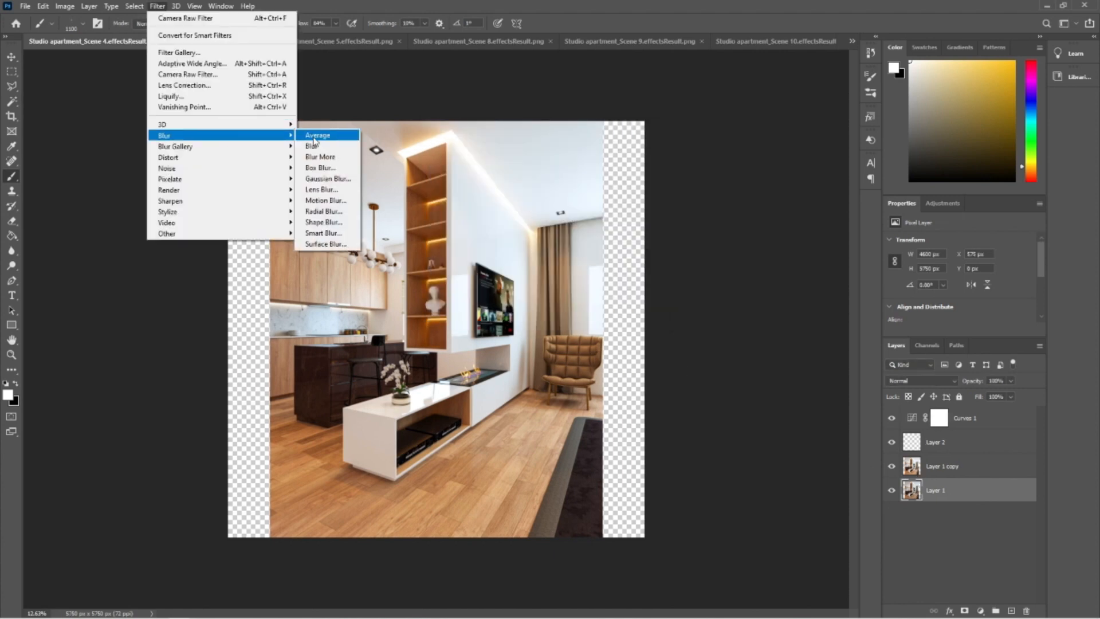
click(332, 136)
click(548, 272)
click(548, 273)
click(548, 273)
click(549, 273)
click(487, 273)
click(486, 273)
click(487, 273)
click(549, 273)
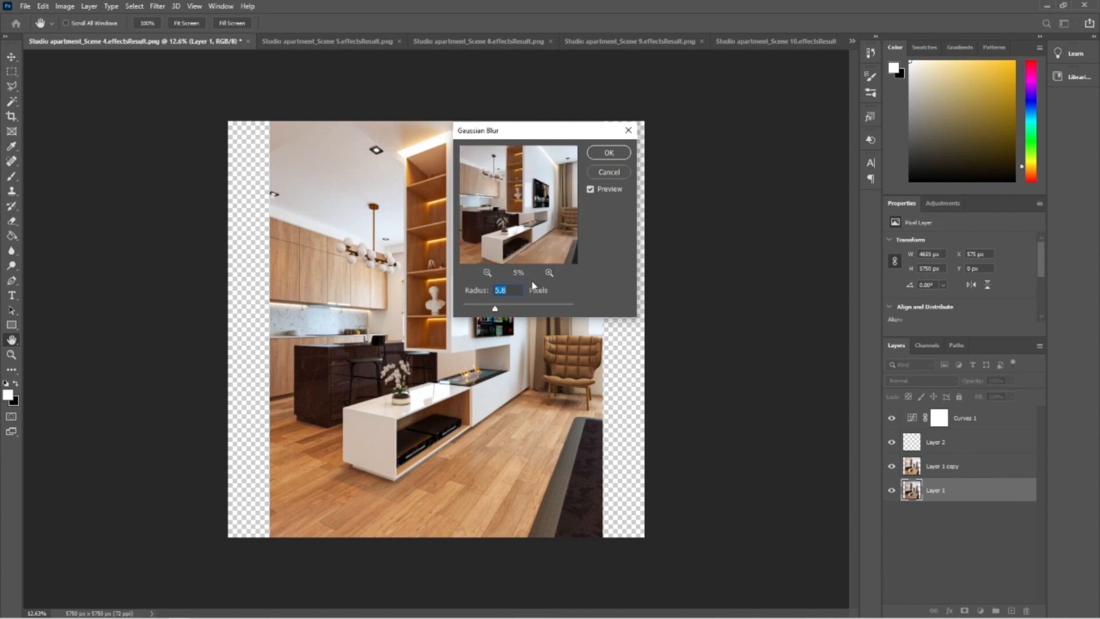
drag(504, 308, 506, 309)
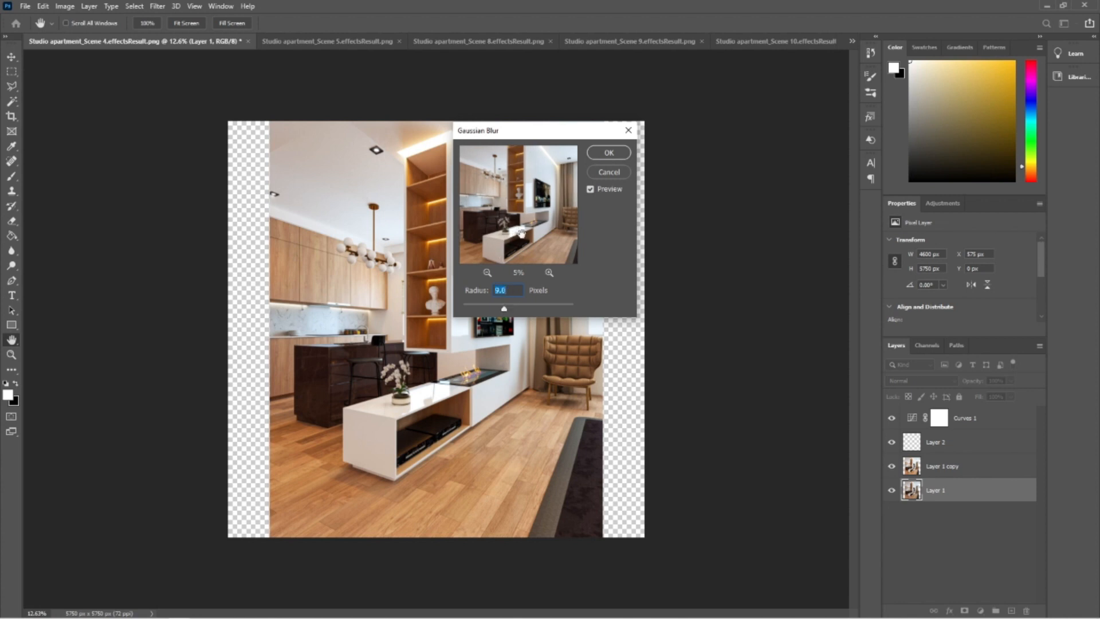
click(549, 272)
click(488, 273)
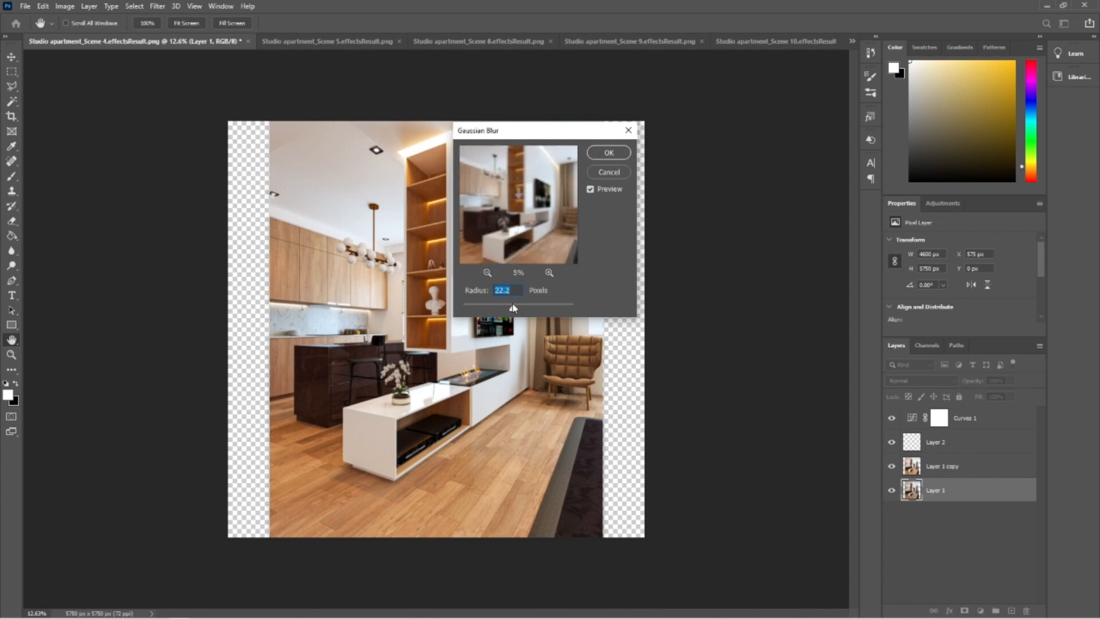
click(609, 153)
key(b)
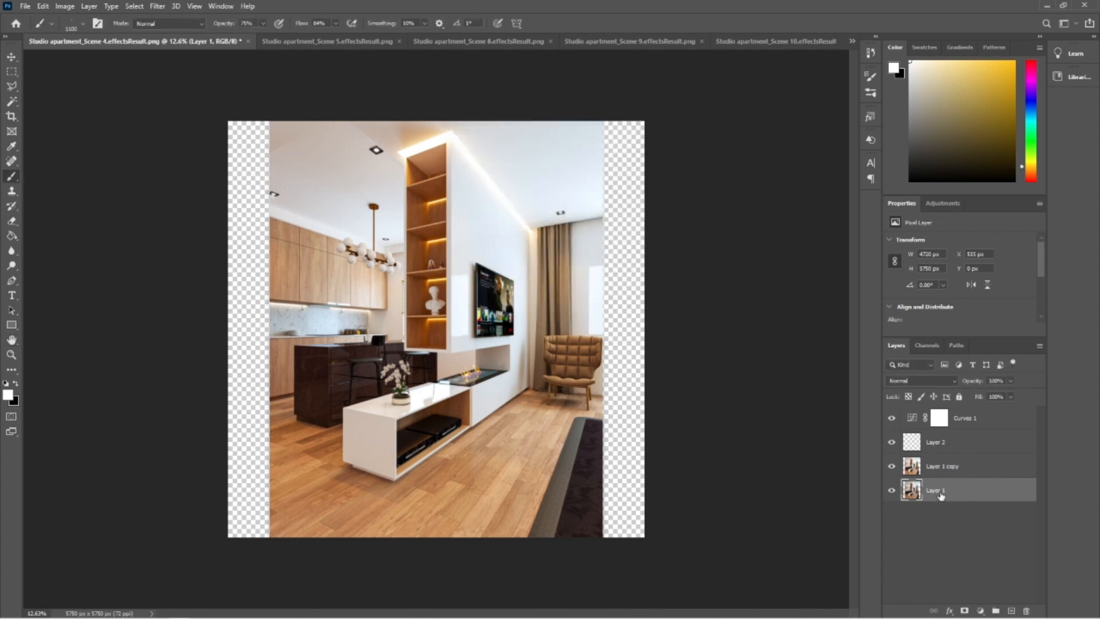
Scale the blurred Layer 1 to about 132.66% so it fills the empty canvas on both sides of the render
key(ctrl+t)
drag(609, 537, 659, 602)
drag(266, 122, 206, 50)
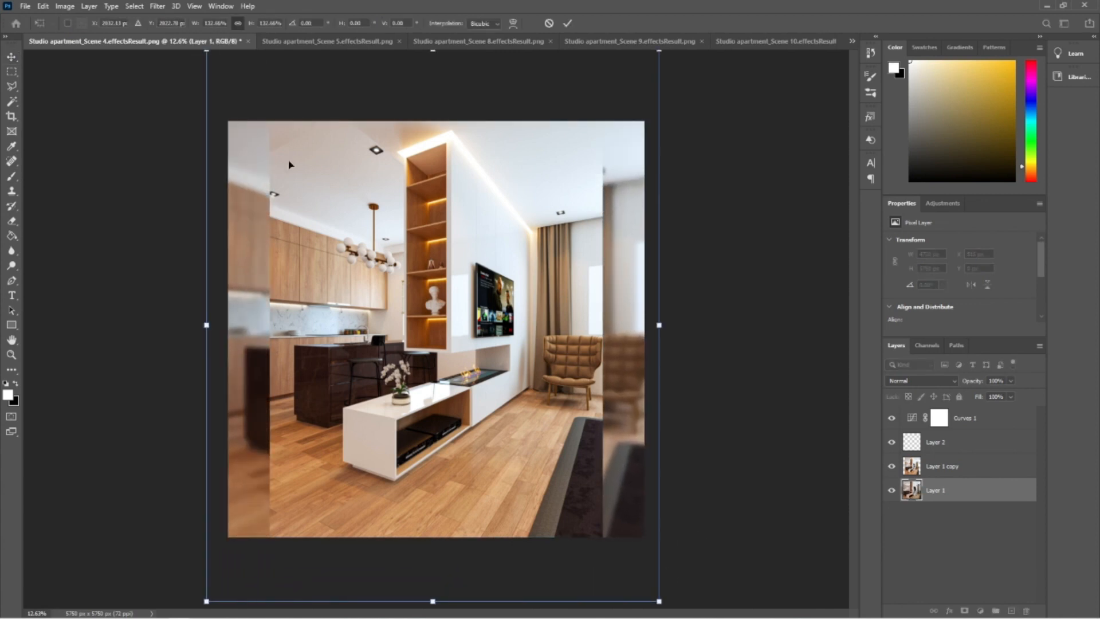